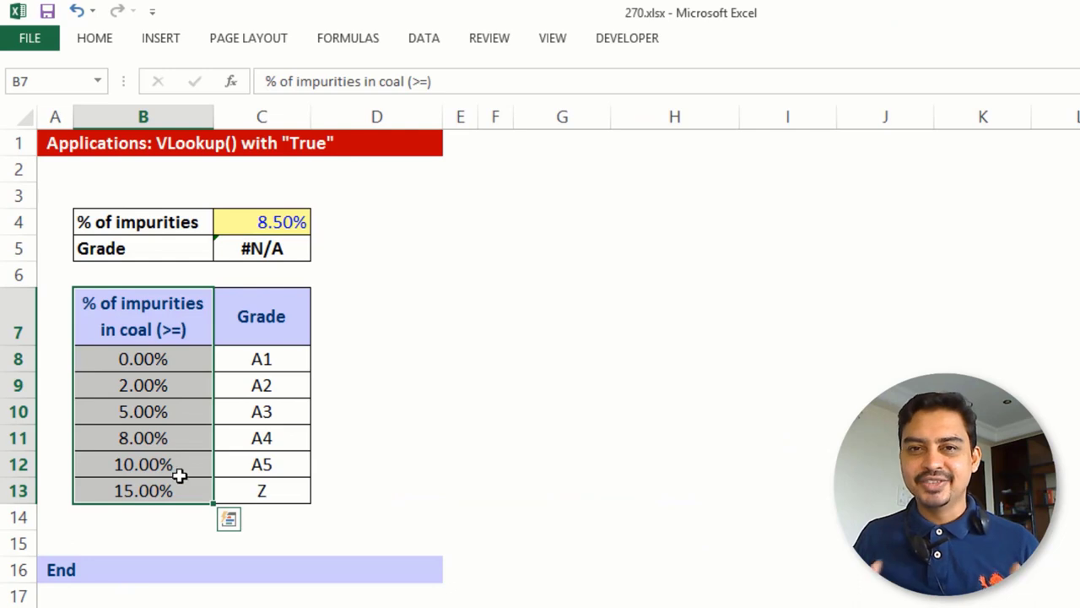
Set the match type of the Grade VLOOKUP formula in C5 to 1 for an approximate match.
double_click(258, 248)
double_click(459, 249)
text(13,2,1))
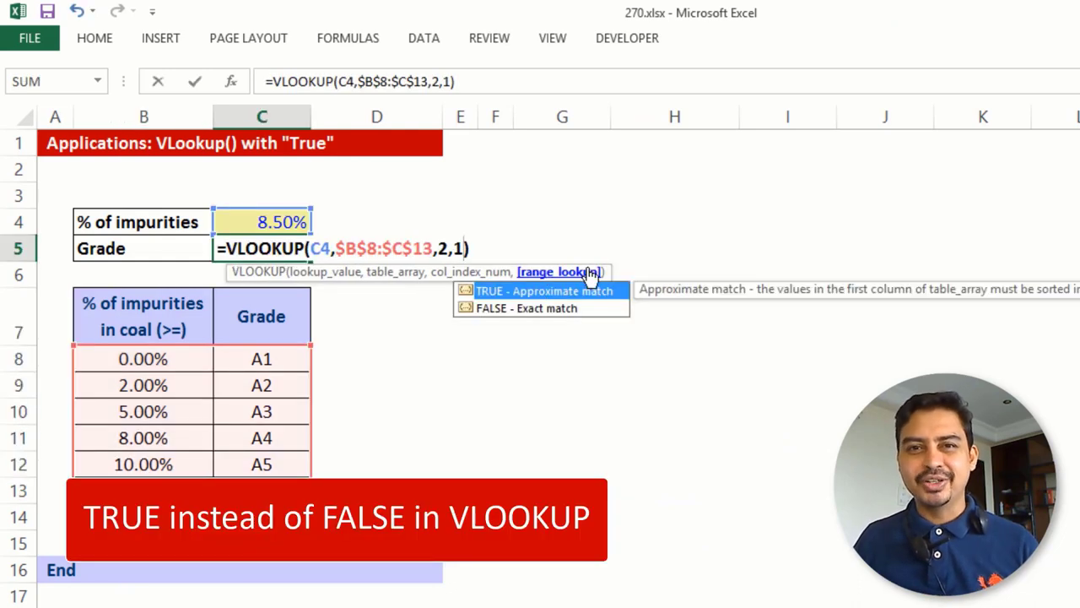
key(Return)
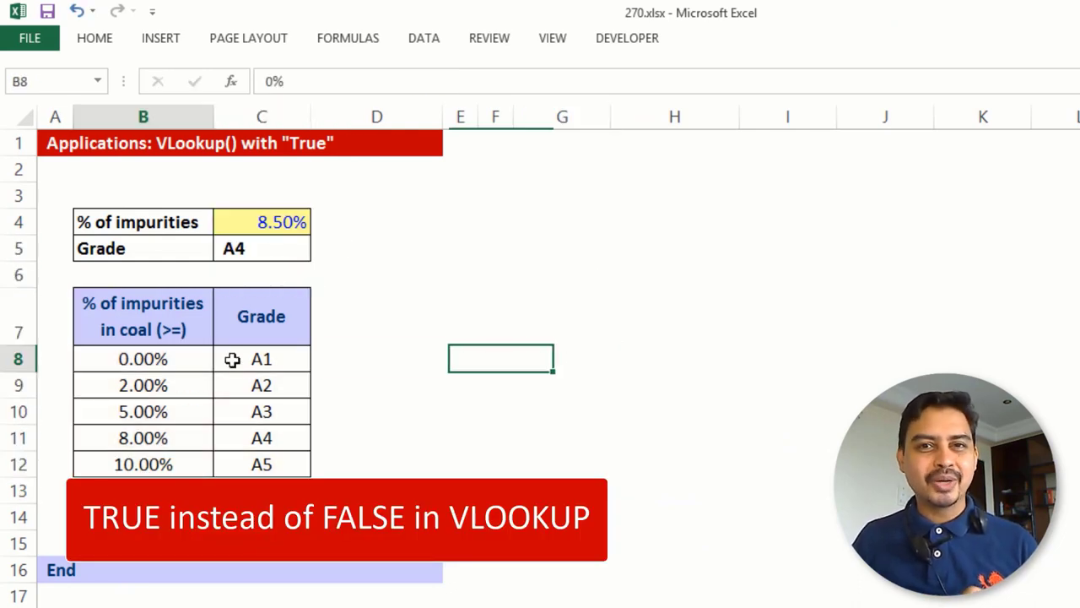
click(537, 332)
text(SLABS)
key(Return)
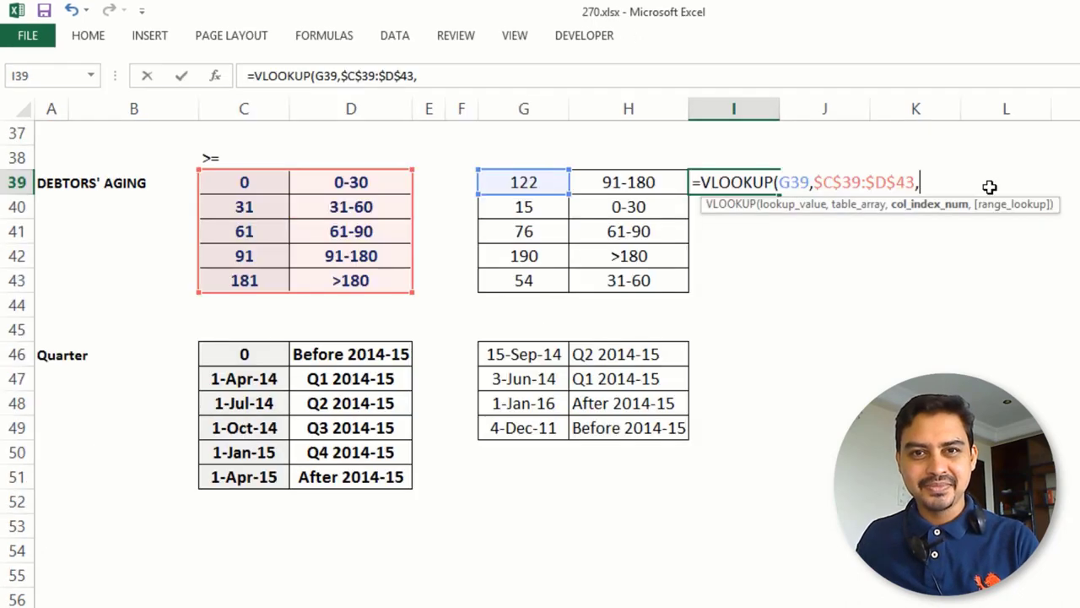
Complete the debtors' aging VLOOKUP in I39 with column index 2 and without a match type argument.
text(2,1)
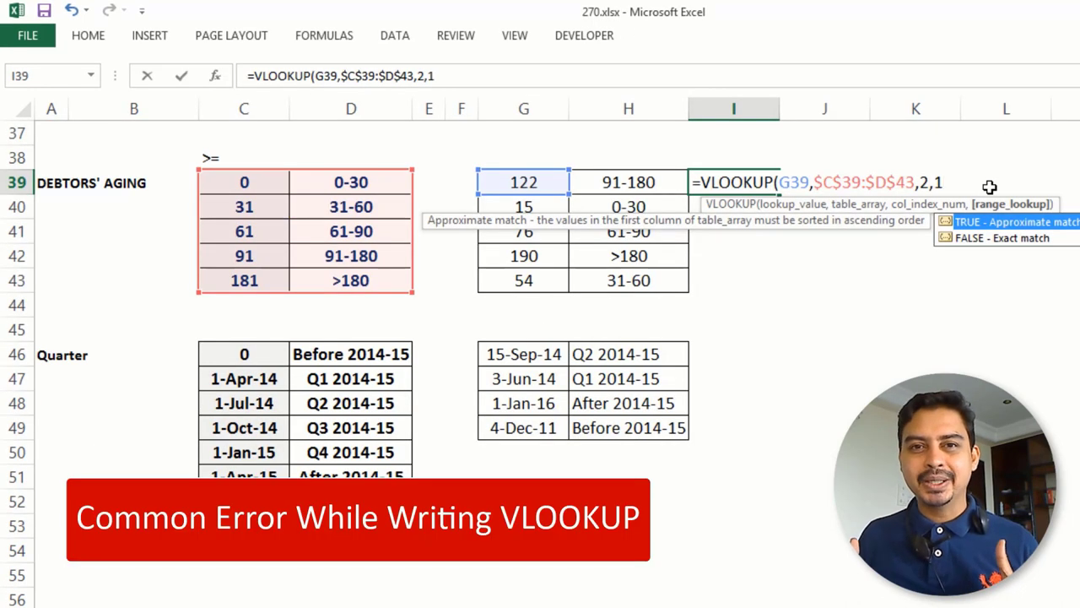
key(BackSpace)
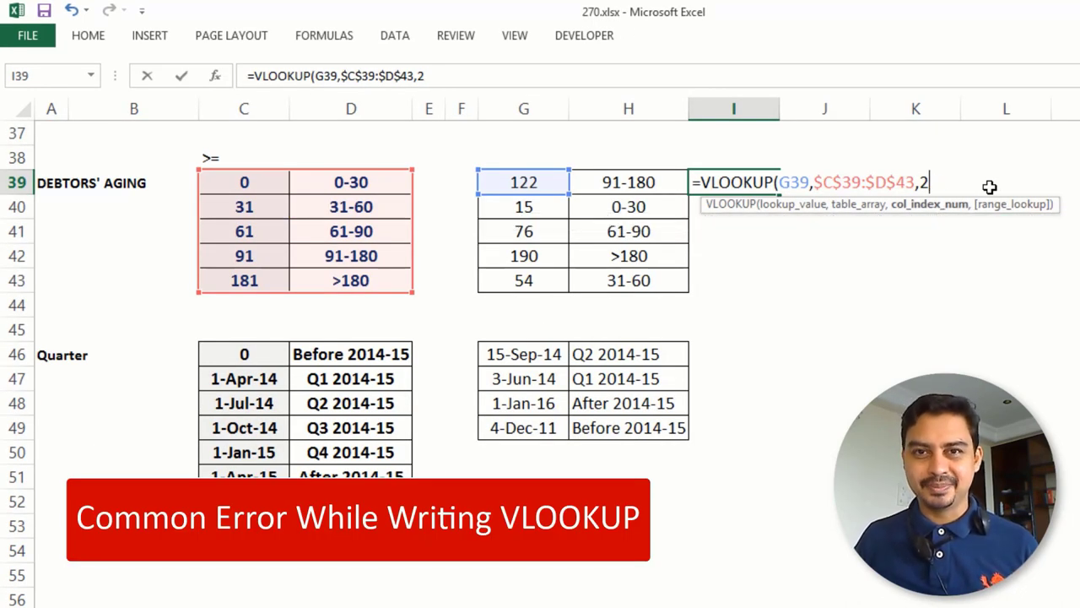
text())
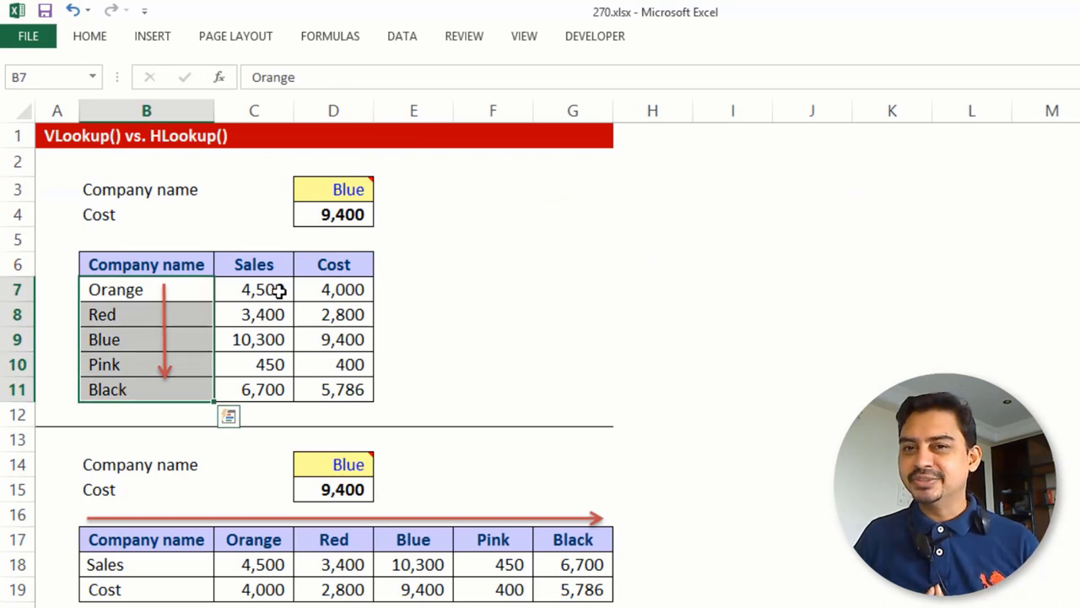
drag(278, 292, 301, 373)
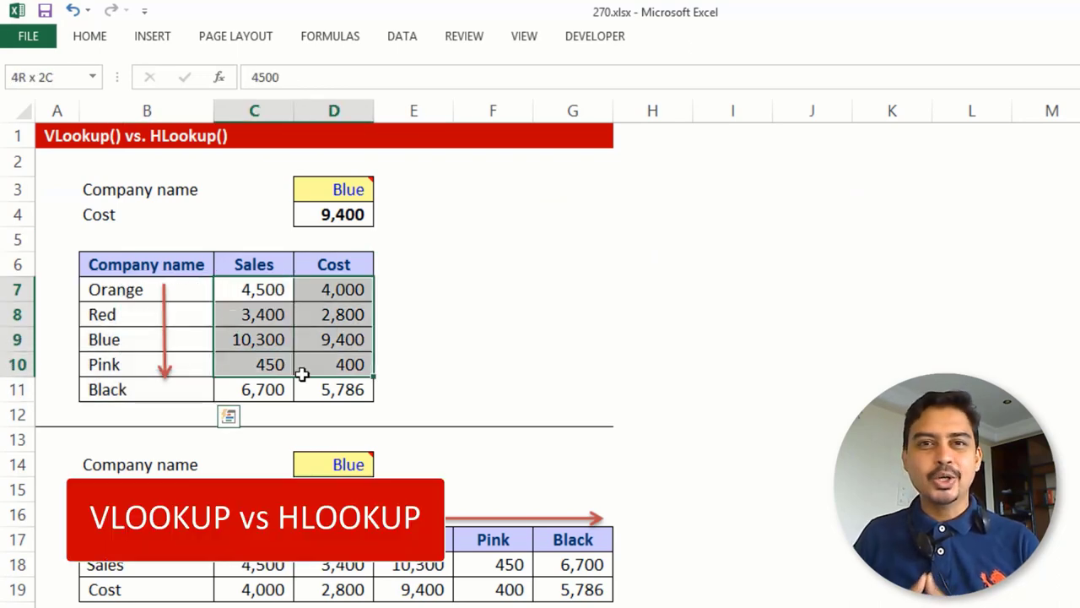
click(405, 212)
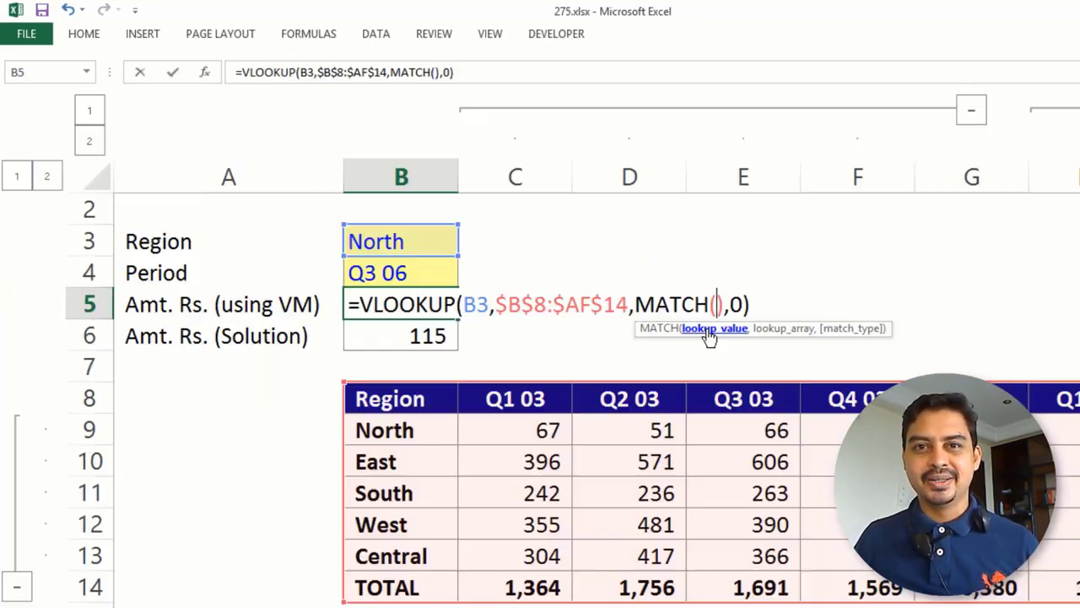
Complete the nested MATCH in B5 with lookup value B4, absolute lookup array $B$8:$AF$8 and match type 0.
click(422, 272)
text(,)
drag(388, 401, 571, 518)
key(BackSpace)
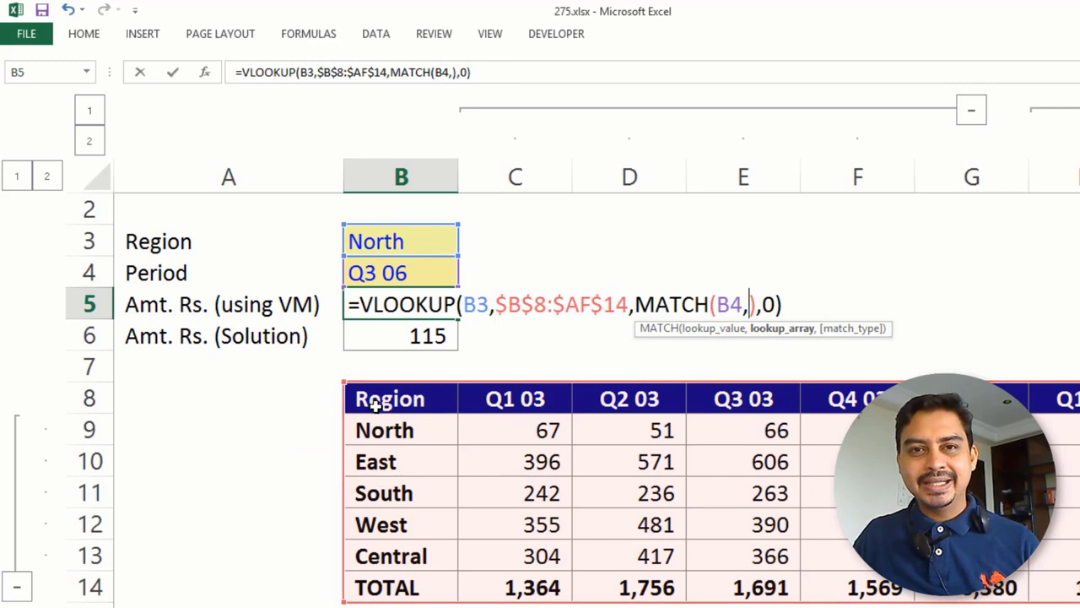
click(375, 404)
key(ctrl+shift+Right)
key(F4)
text(,)
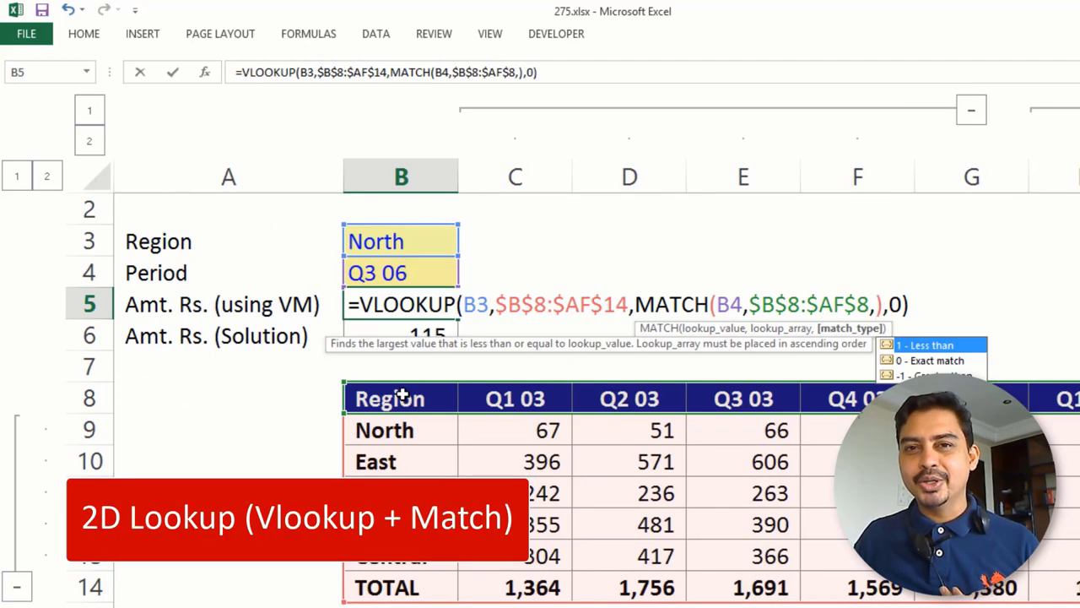
text(0)
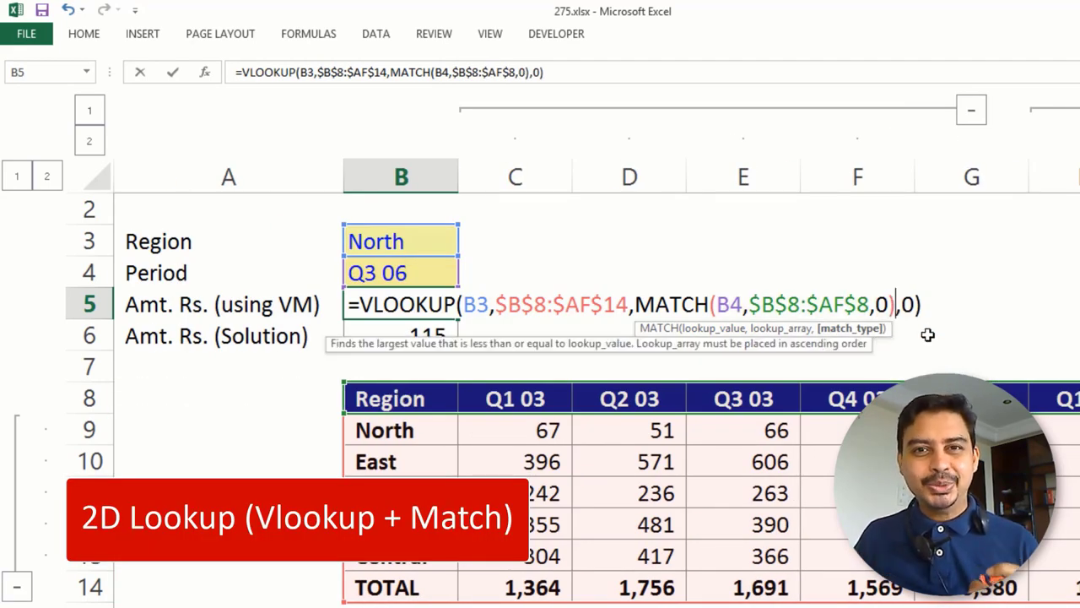
key(BackSpace)
key(BackSpace)
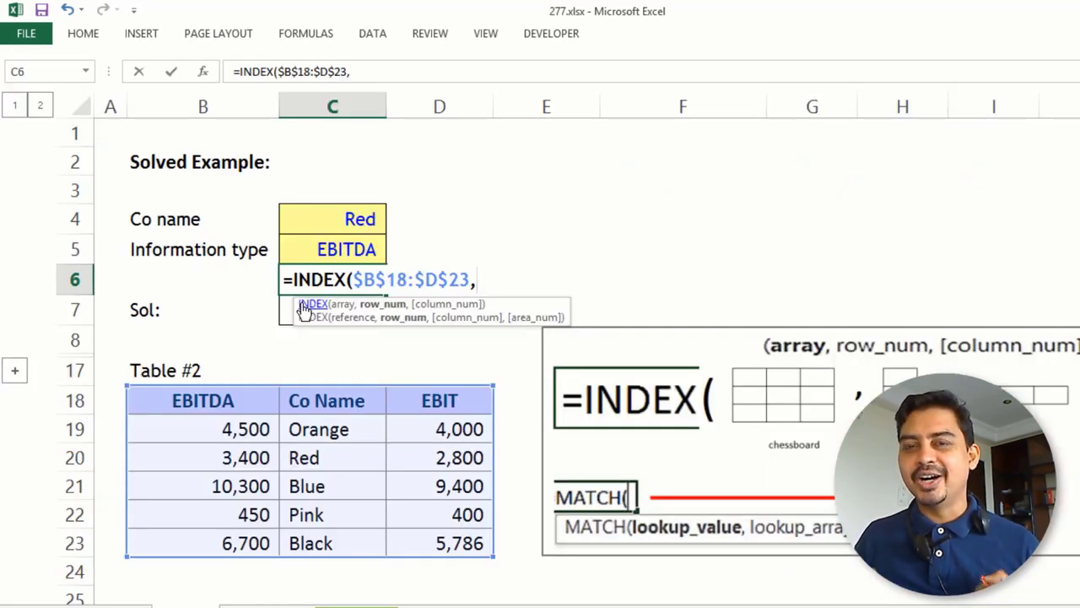
Add two empty MATCH functions as the row and column arguments of the INDEX formula in C6.
text(MATCH())
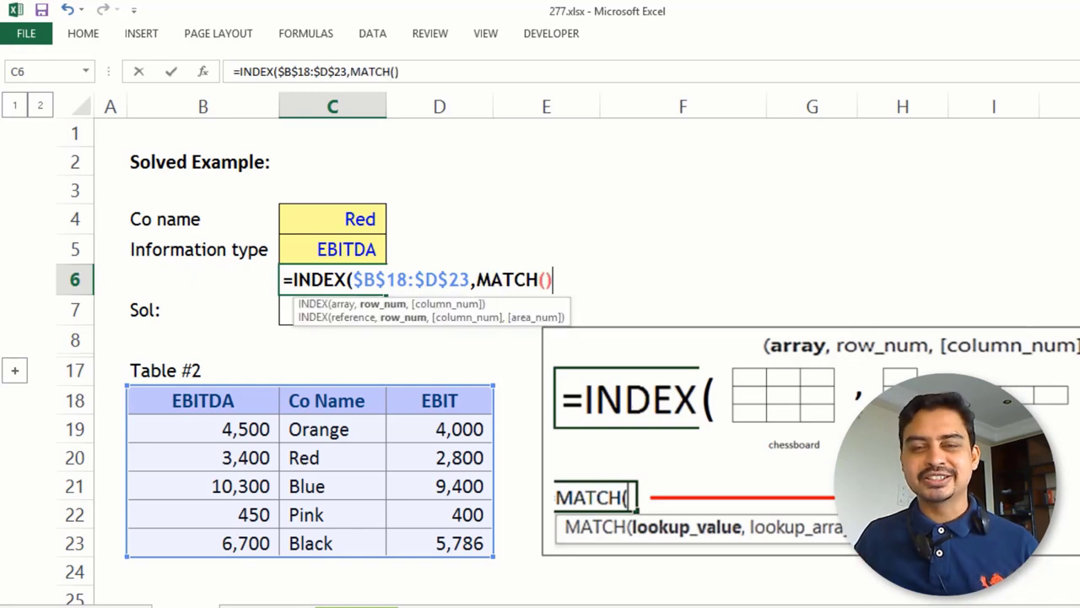
text(,m)
key(Tab)
text()))
key(Left)
key(Left)
key(Left)
key(Left)
key(Left)
key(Left)
key(Left)
key(Left)
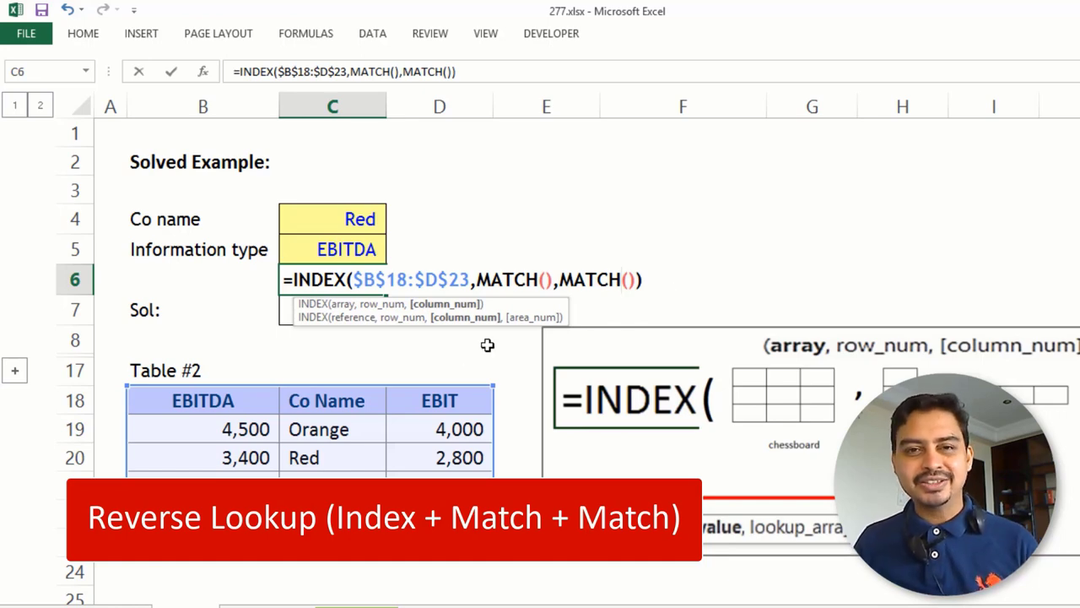
drag(477, 279, 654, 280)
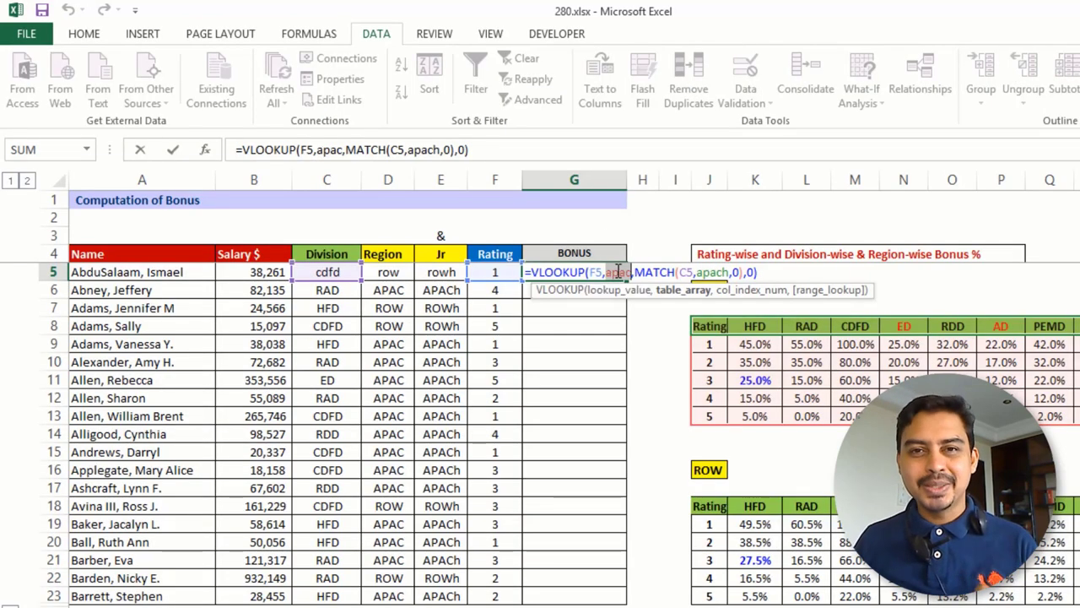
Replace the apac table array in the G5 bonus VLOOKUP with INDIRECT(D5).
text(indire,MATCH(C5,apach,0),0))
key(Tab)
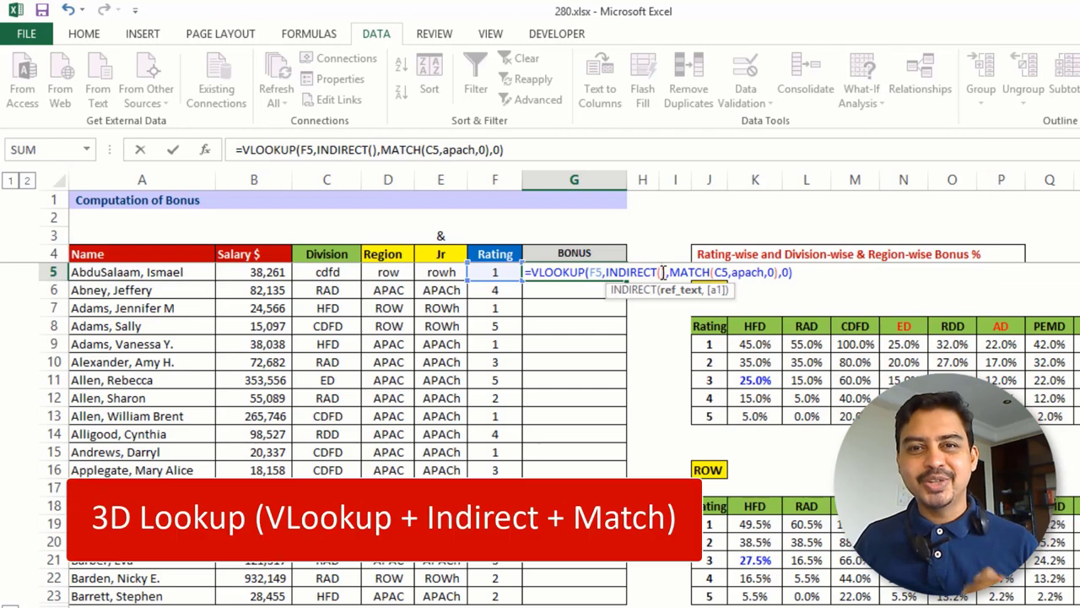
click(385, 272)
text())
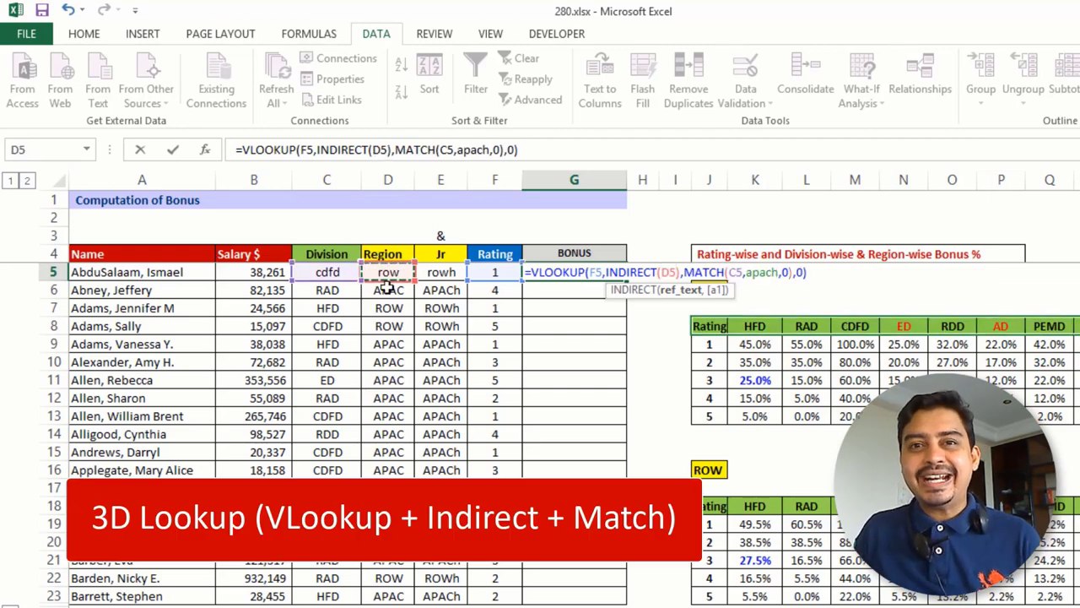
Replace apach inside the MATCH of the G5 bonus formula with INDIRECT pointing to E5.
double_click(753, 272)
key(Delete)
text(ind)
key(Tab)
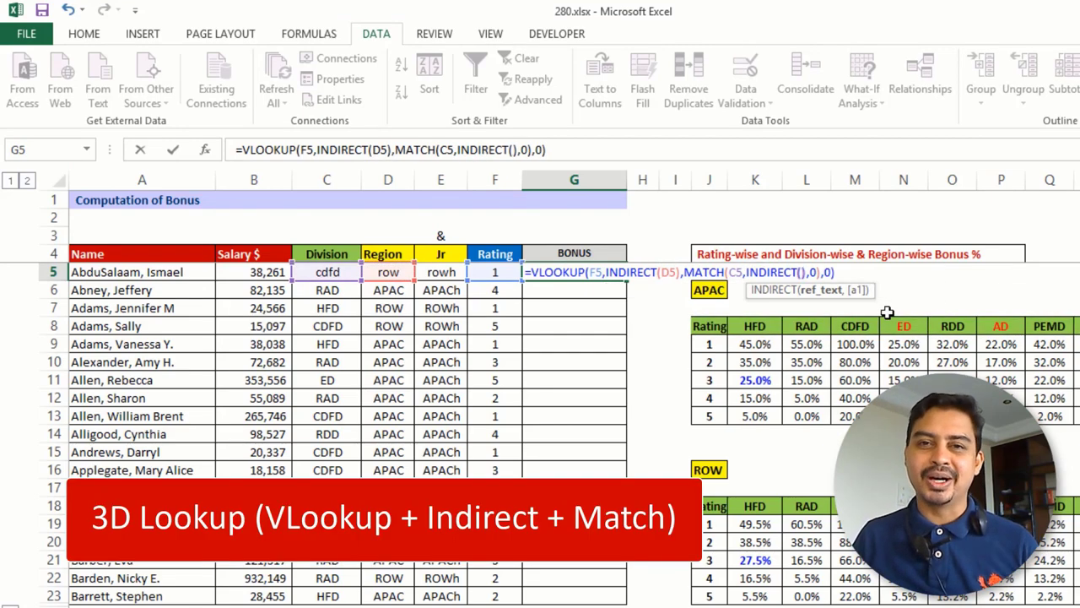
click(445, 272)
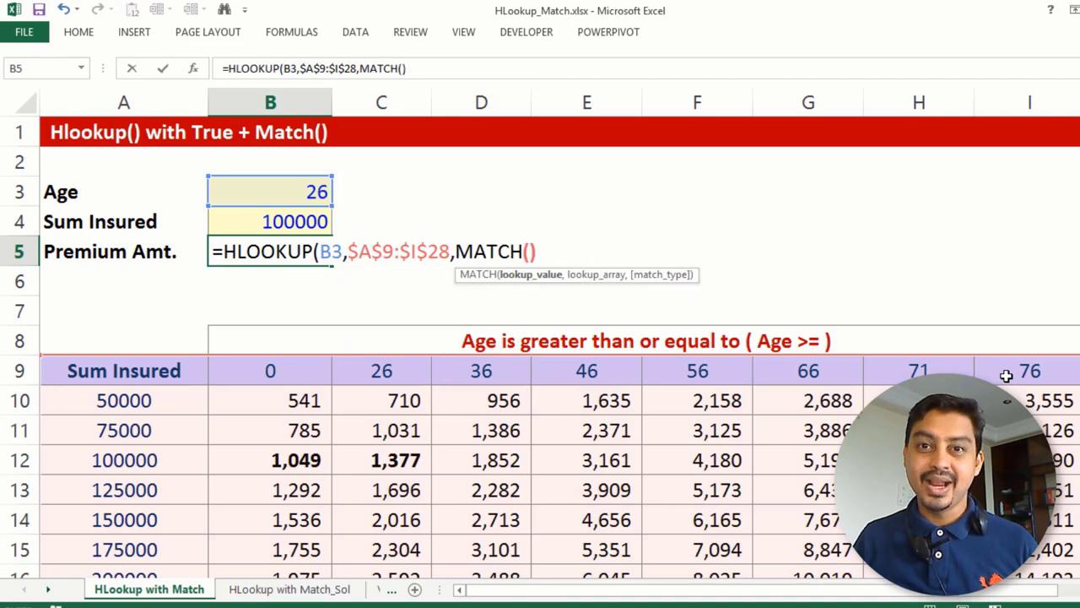
Close the Premium Amt. HLOOKUP in B5 with range lookup 1 and return to its empty MATCH arguments.
text(,1)
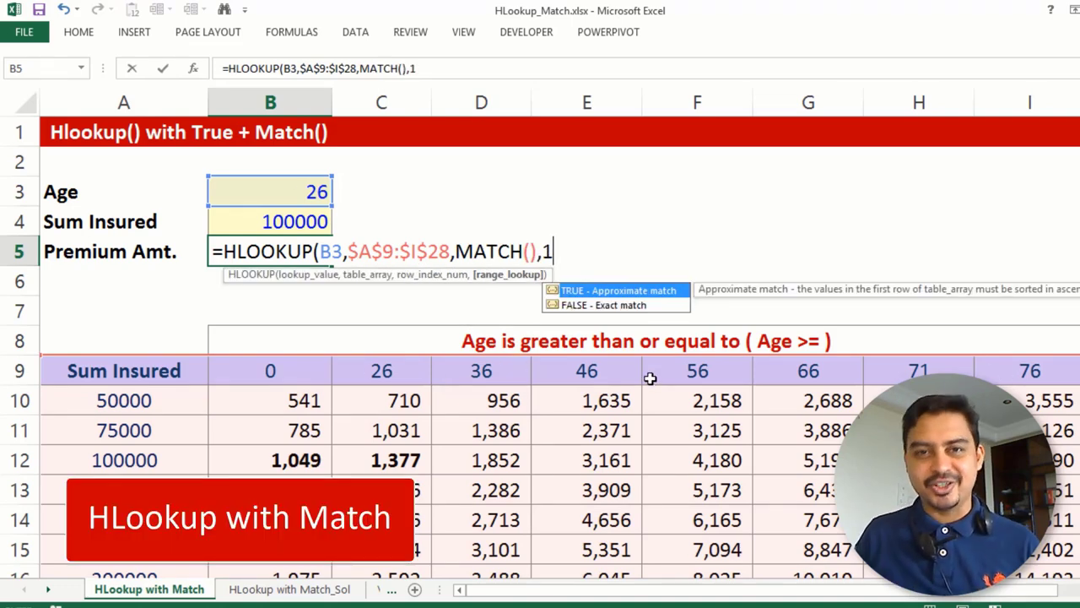
text())
key(Left)
key(Left)
key(Left)
key(Left)
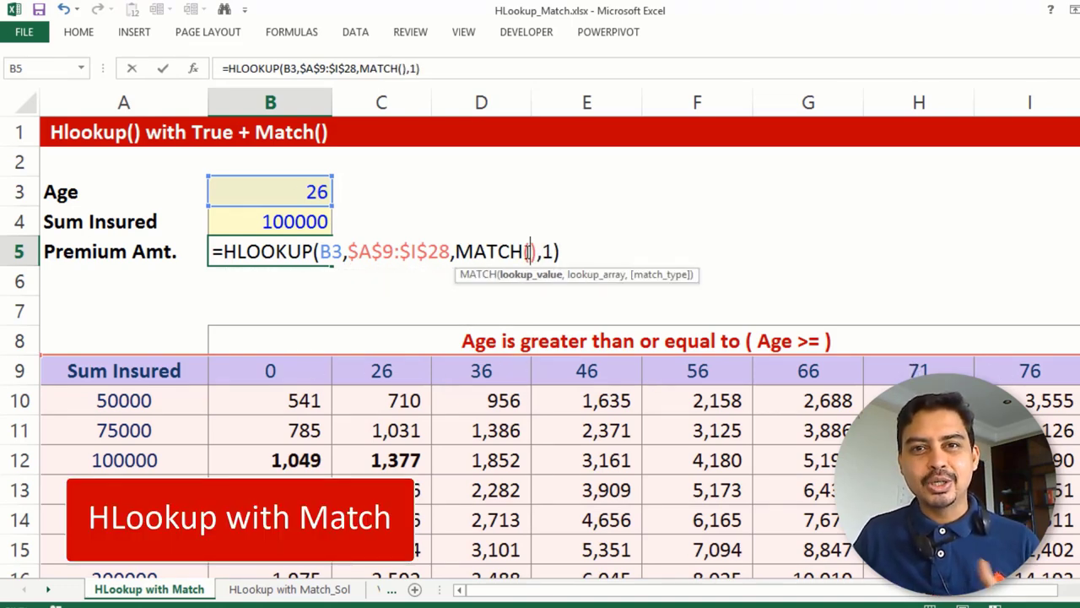
Fill the MATCH with lookup value B4 and the Sum Insured column from A9 down as an absolute lookup array.
click(283, 216)
text(,)
click(123, 371)
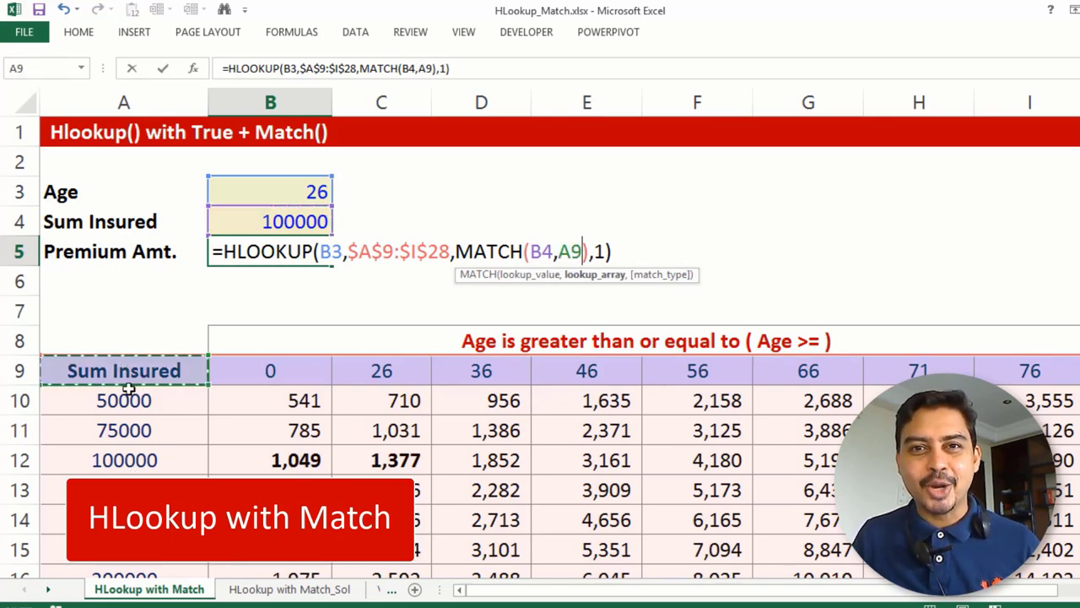
key(ctrl+shift+Down)
key(F4)
text(,)
key(Down)
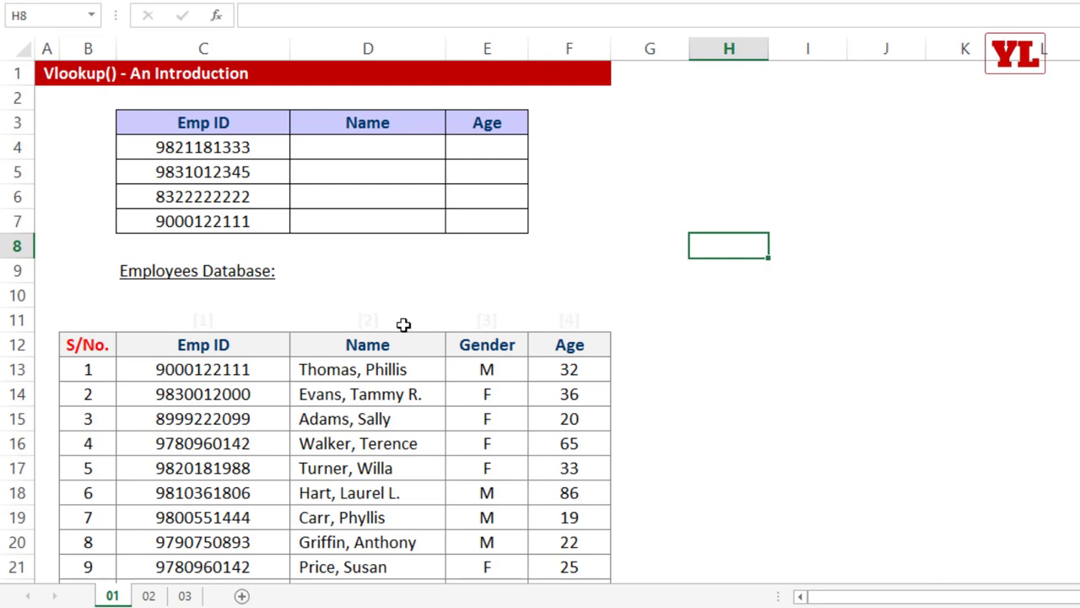
Examine the Employees Database column headers and the Emp ID and Name cells of the lookup table above it.
scroll(403, 323, down, 1)
scroll(403, 323, down, 1)
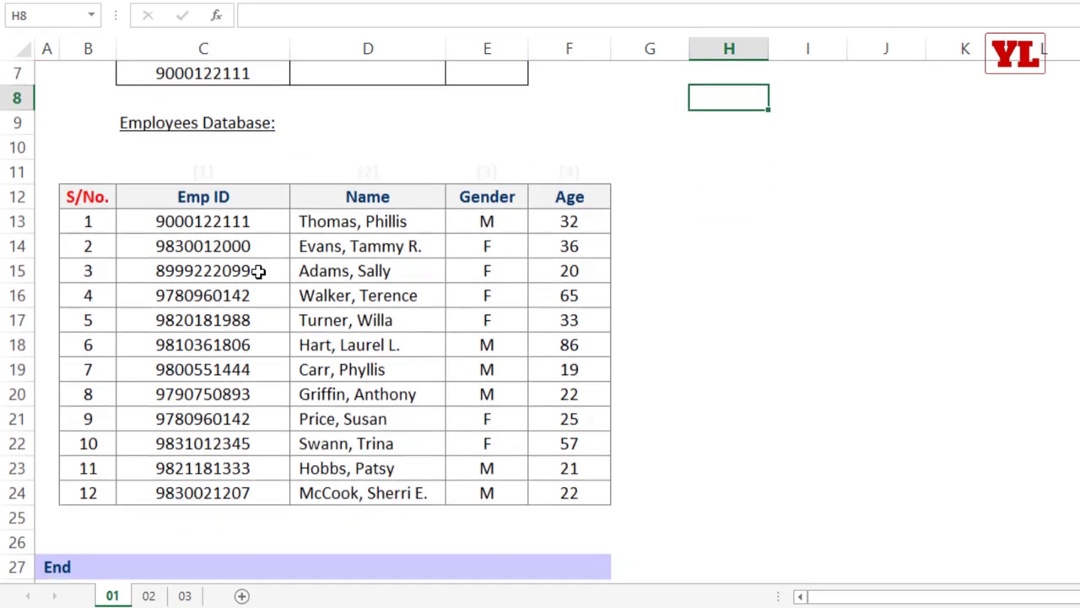
click(97, 198)
click(198, 198)
click(358, 206)
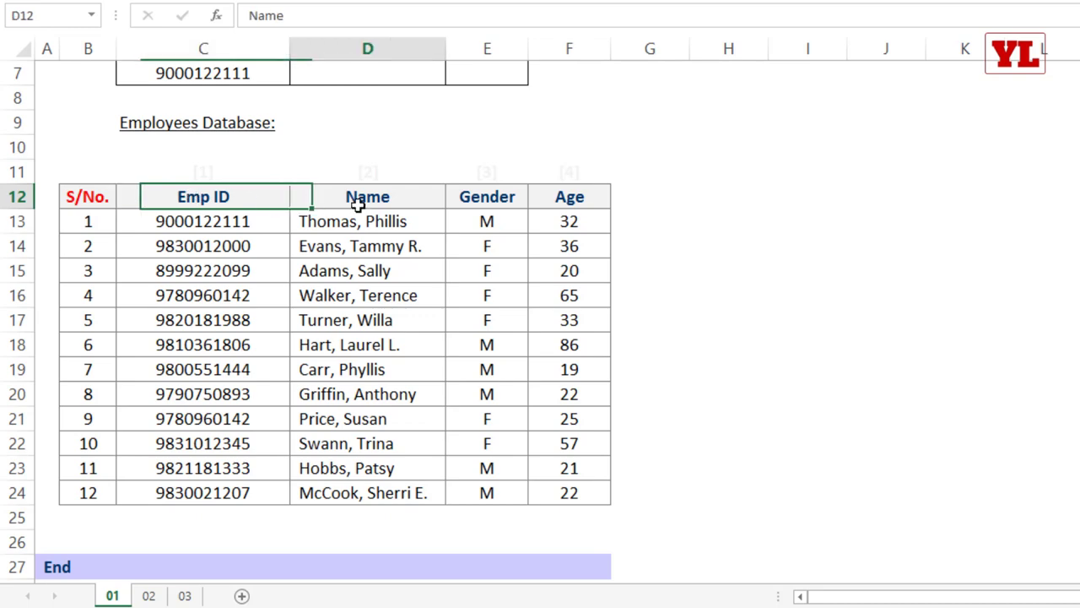
click(462, 212)
click(538, 205)
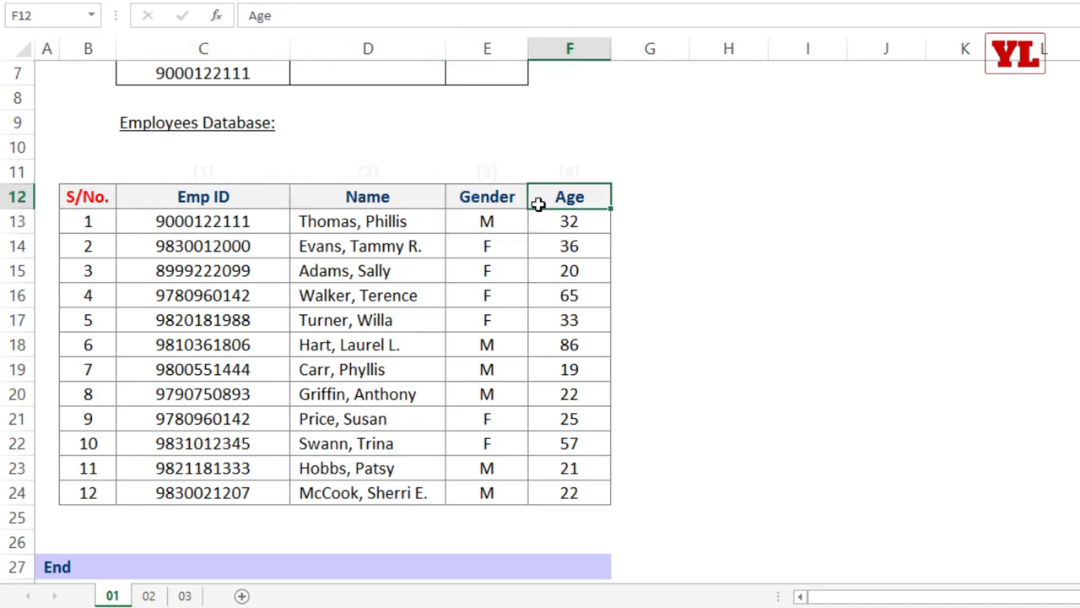
scroll(477, 316, up, 2)
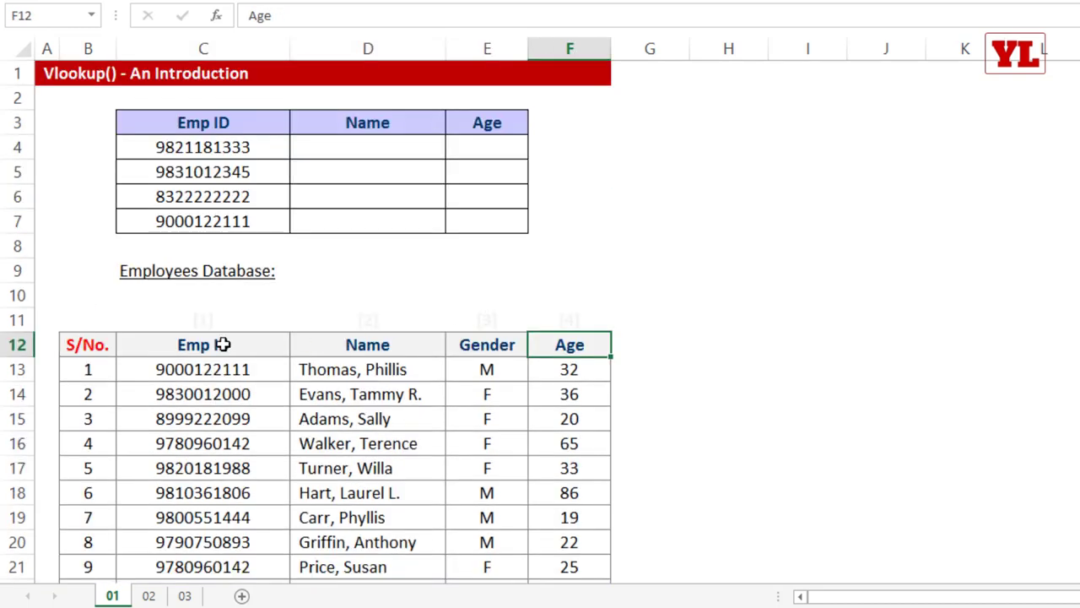
scroll(224, 343, down, 1)
scroll(224, 272, down, 1)
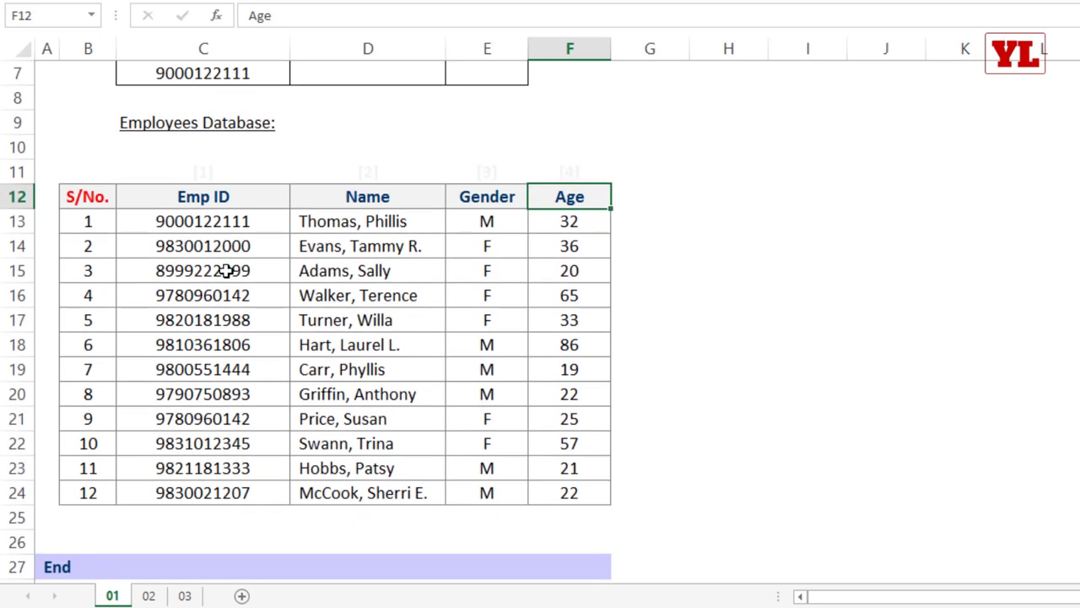
scroll(258, 292, up, 2)
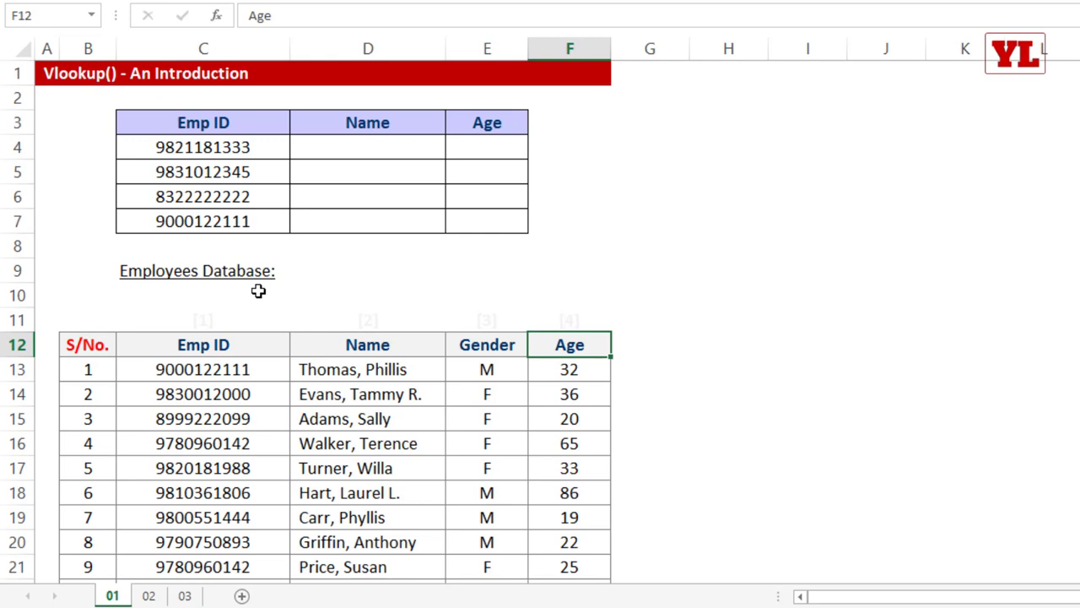
drag(243, 149, 252, 220)
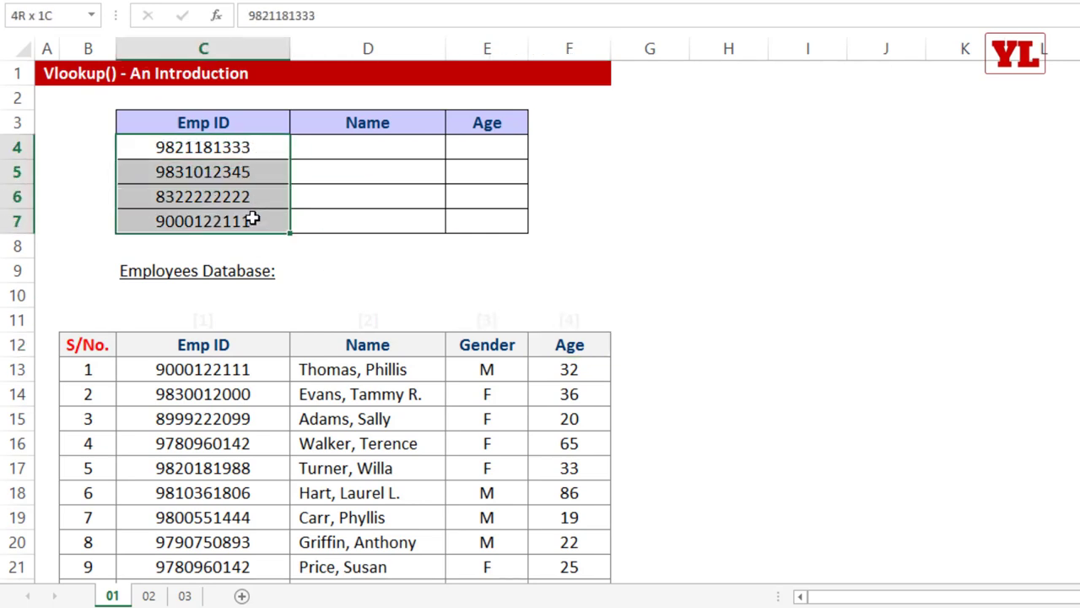
click(374, 148)
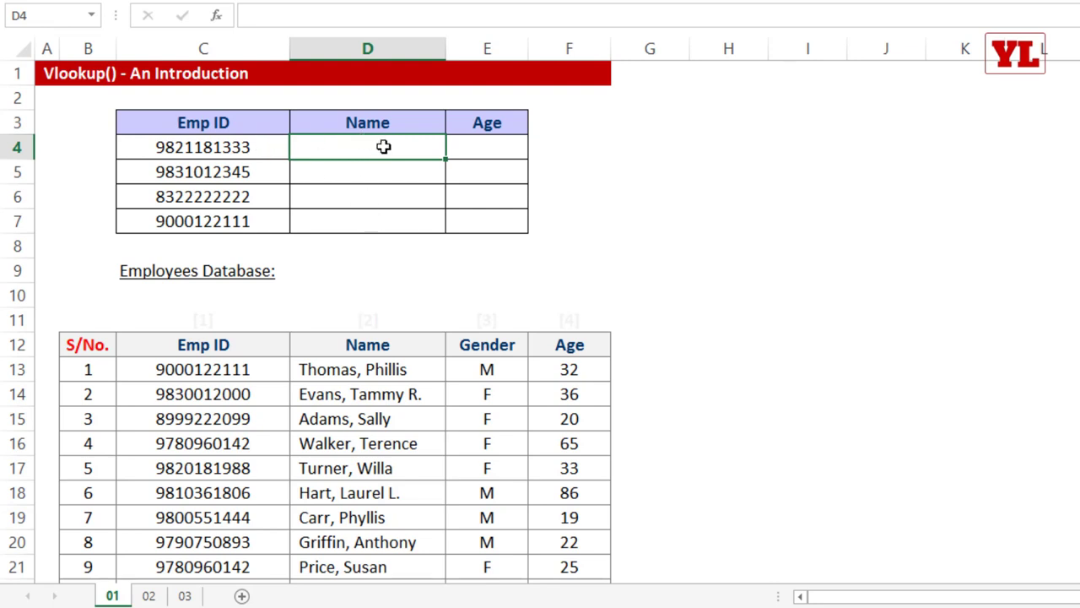
Copy the Emp ID from C4 and find all of its occurrences in the sheet.
click(243, 148)
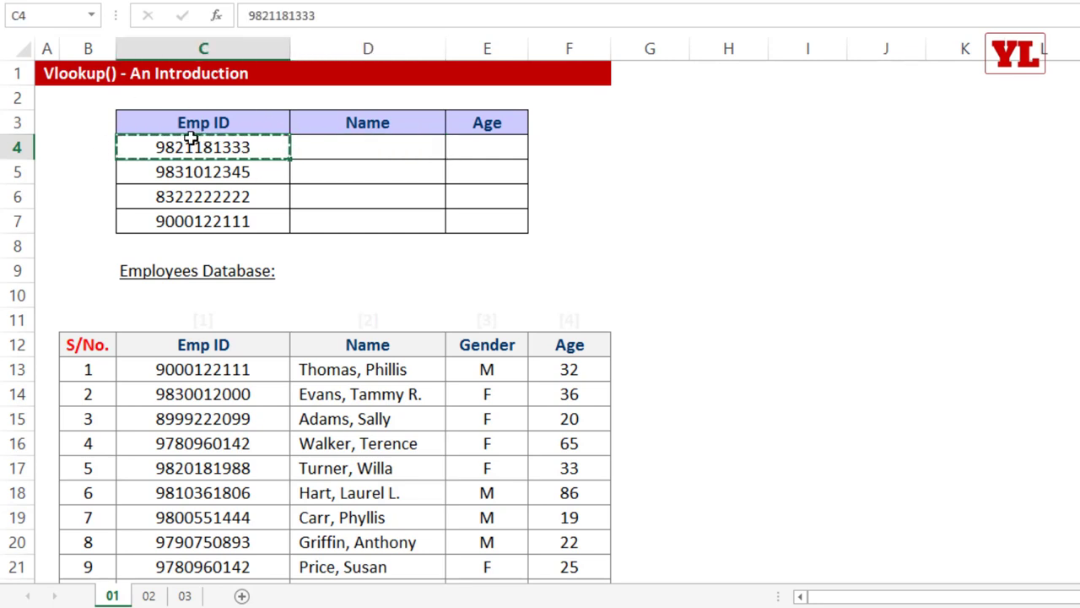
key(ctrl+f)
drag(207, 140, 560, 100)
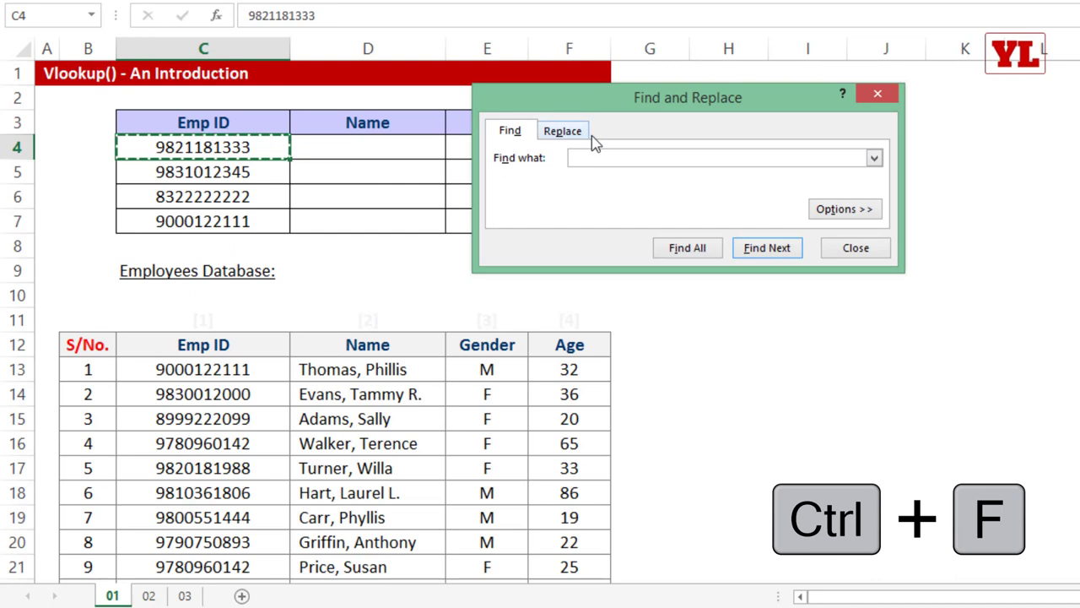
drag(643, 108, 409, 115)
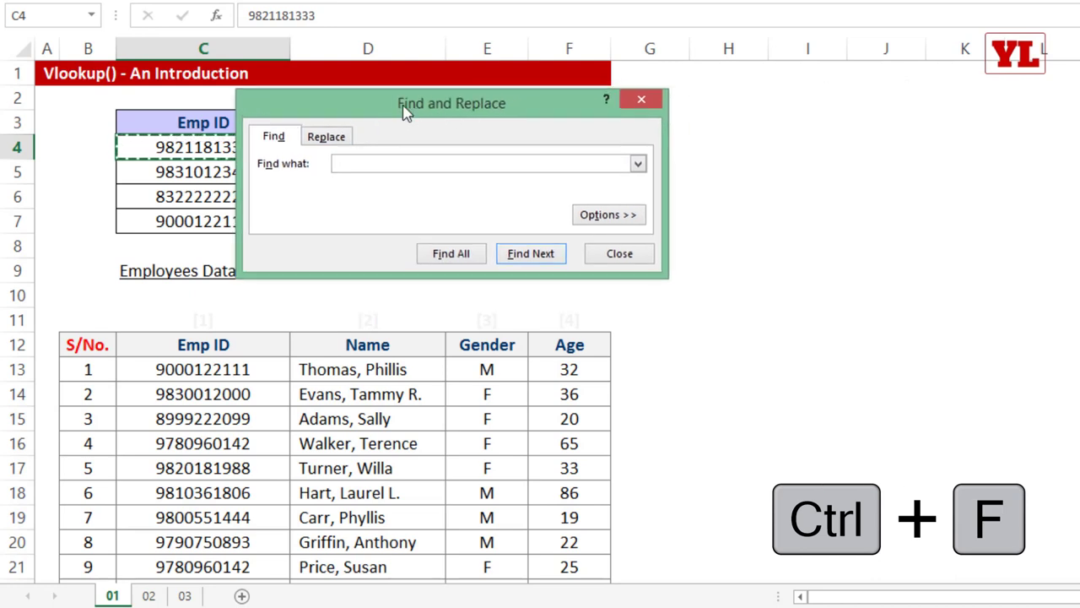
right_click(359, 166)
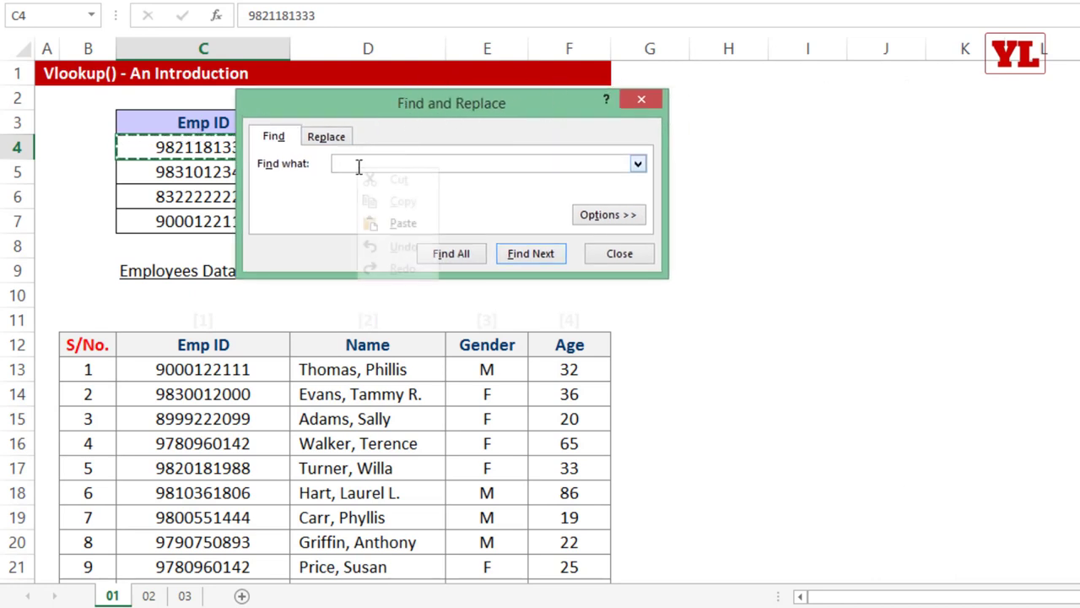
click(404, 226)
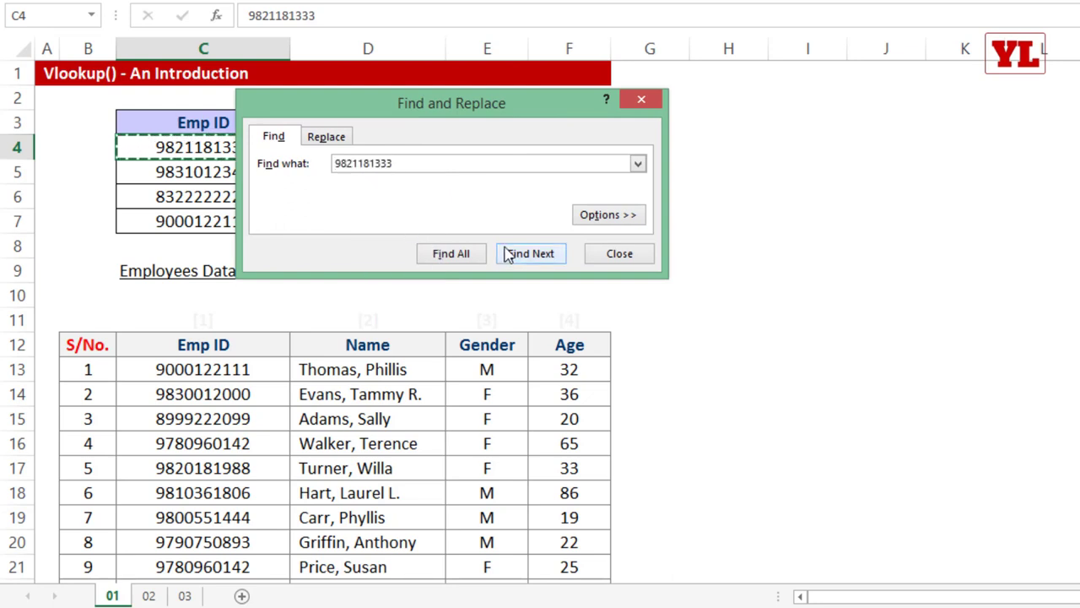
click(466, 254)
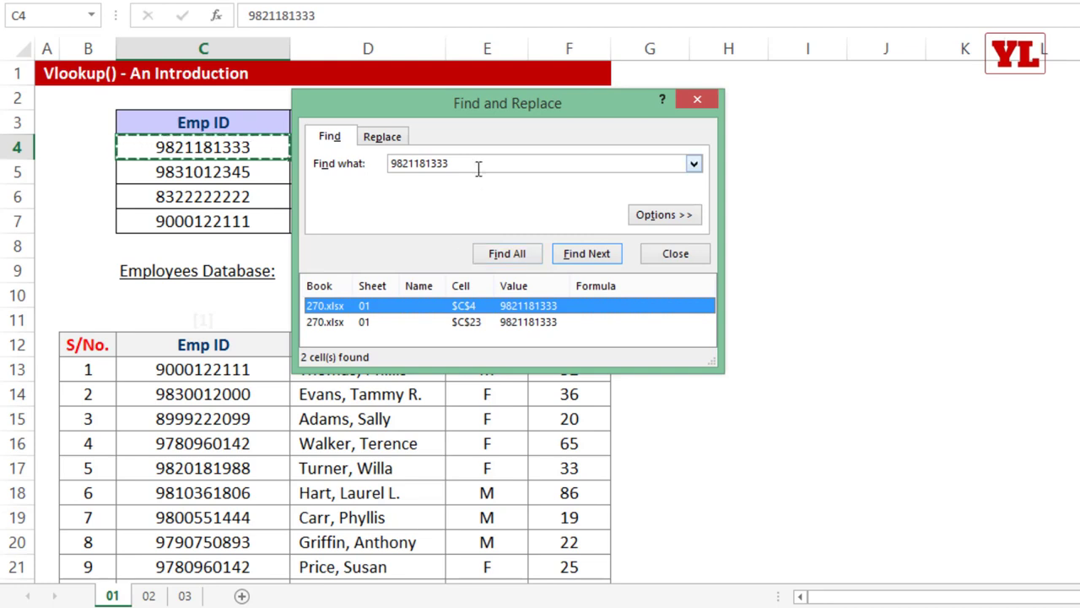
click(712, 102)
Start a VLOOKUP formula in D4 of the Name column with C4 as the lookup value.
click(312, 156)
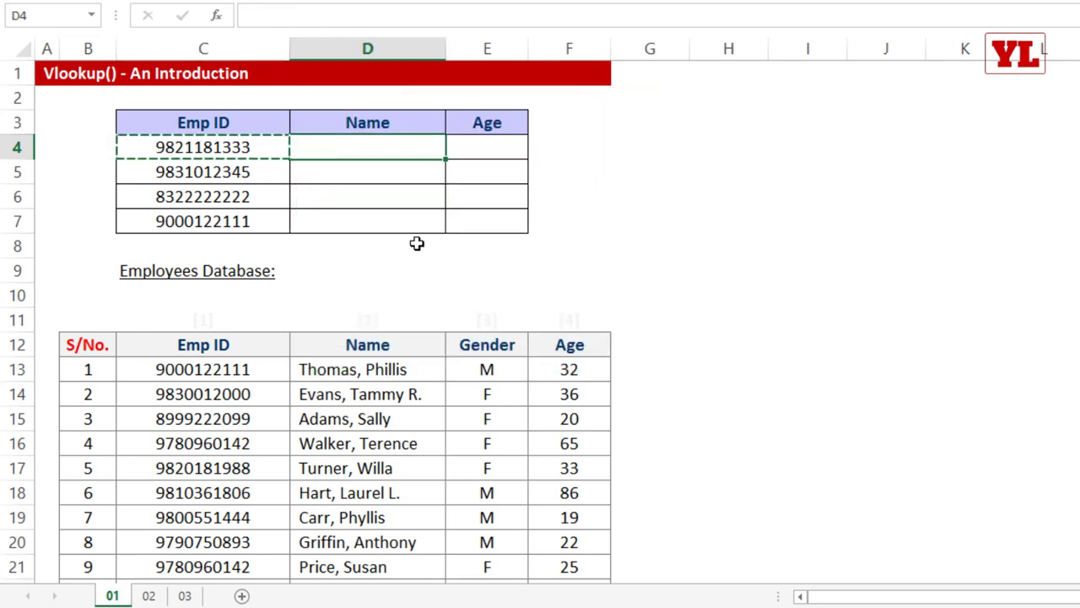
drag(397, 147, 399, 217)
click(373, 144)
text(=vl)
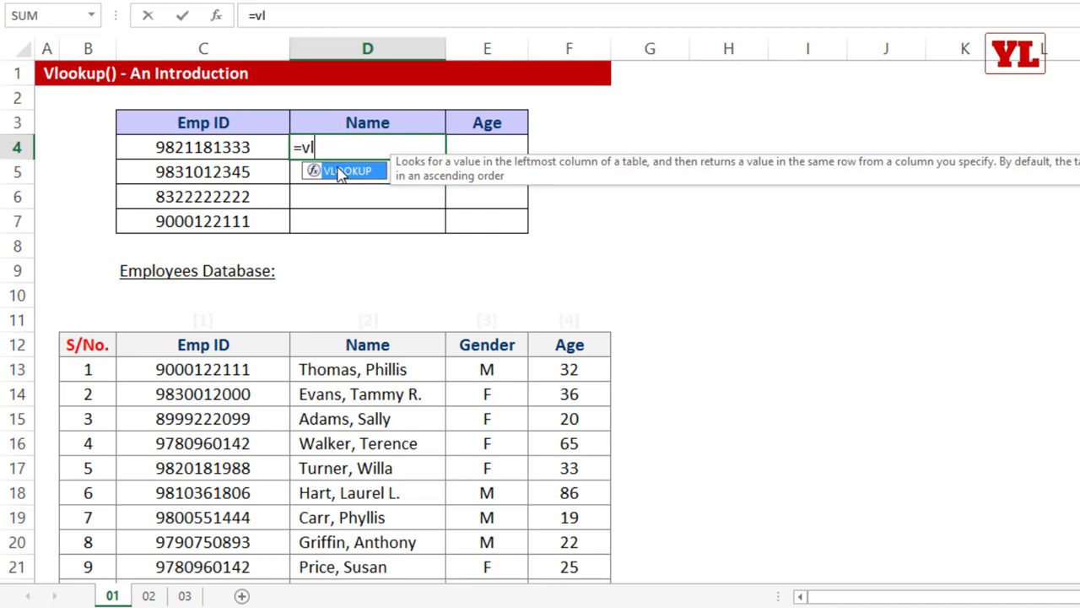
key(Tab)
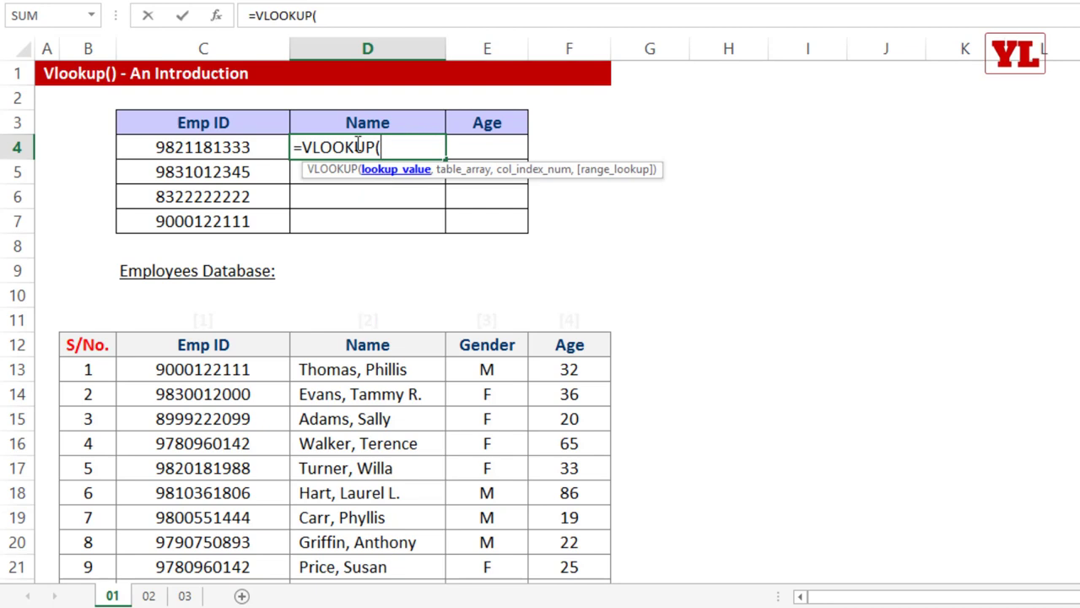
click(218, 145)
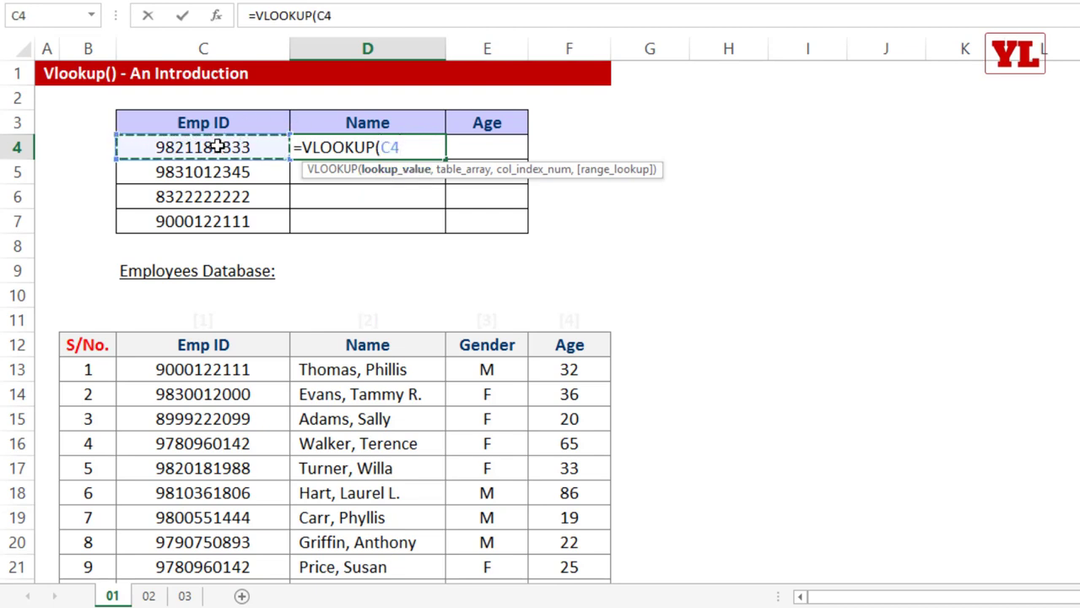
text(,)
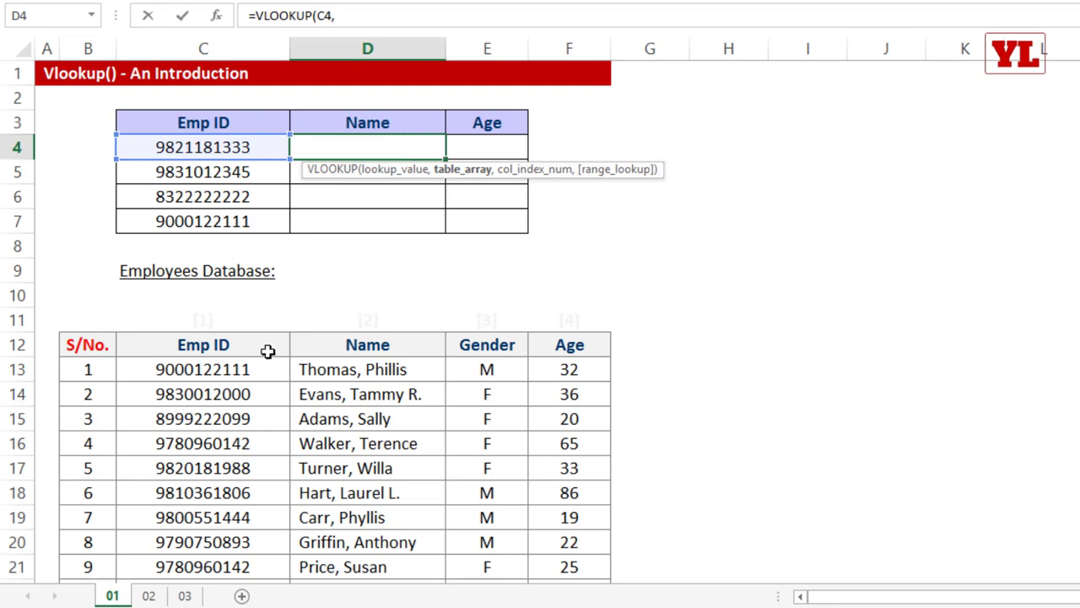
Set the table array to the Employees Database from Emp ID to Age, C12:F24, as an absolute reference.
scroll(221, 294, down, 1)
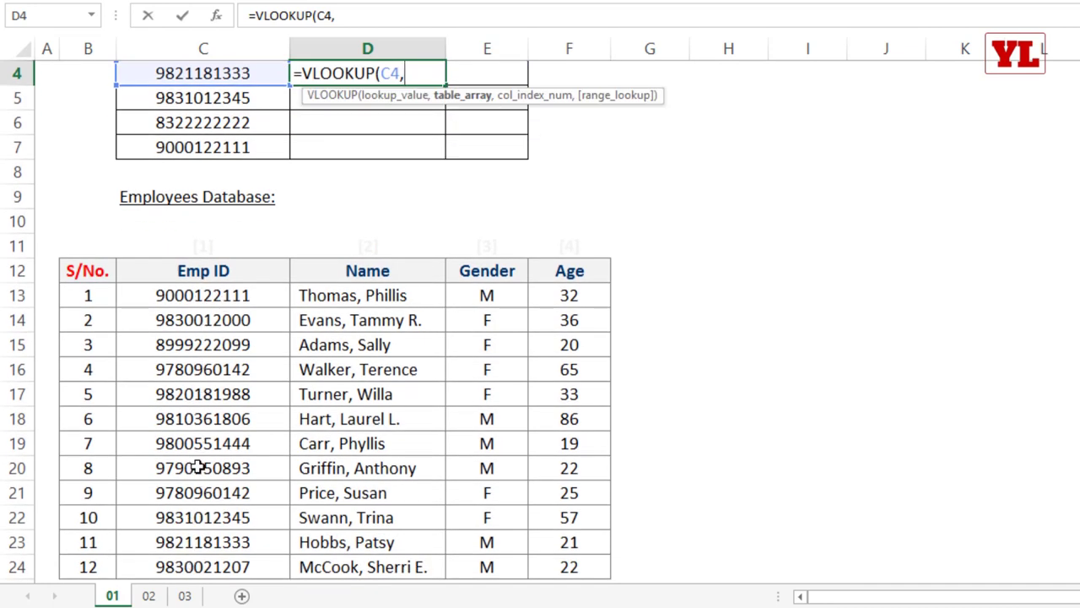
scroll(582, 264, up, 1)
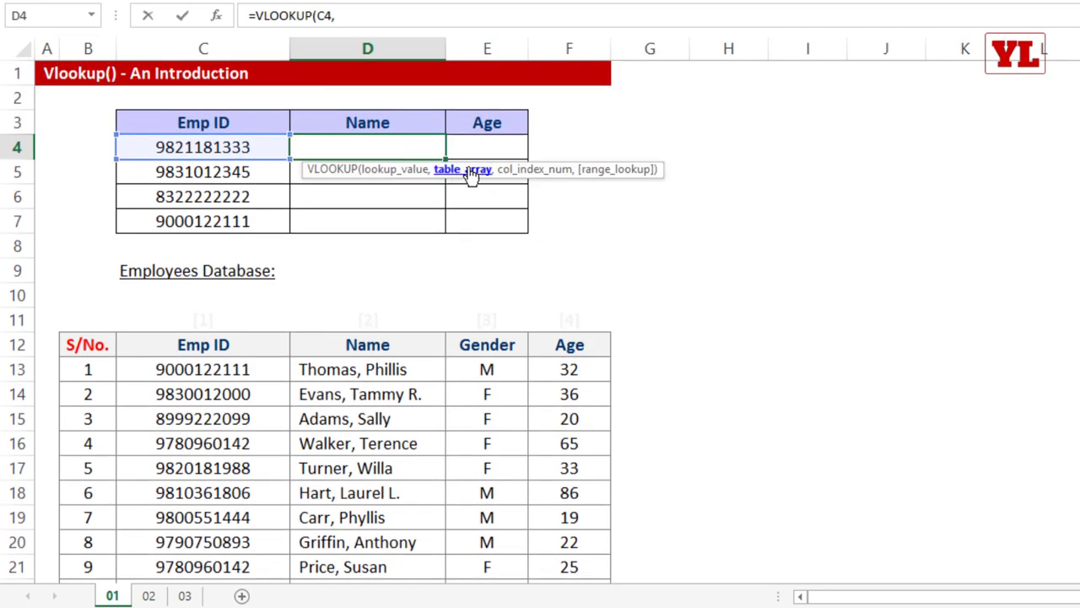
scroll(463, 176, down, 1)
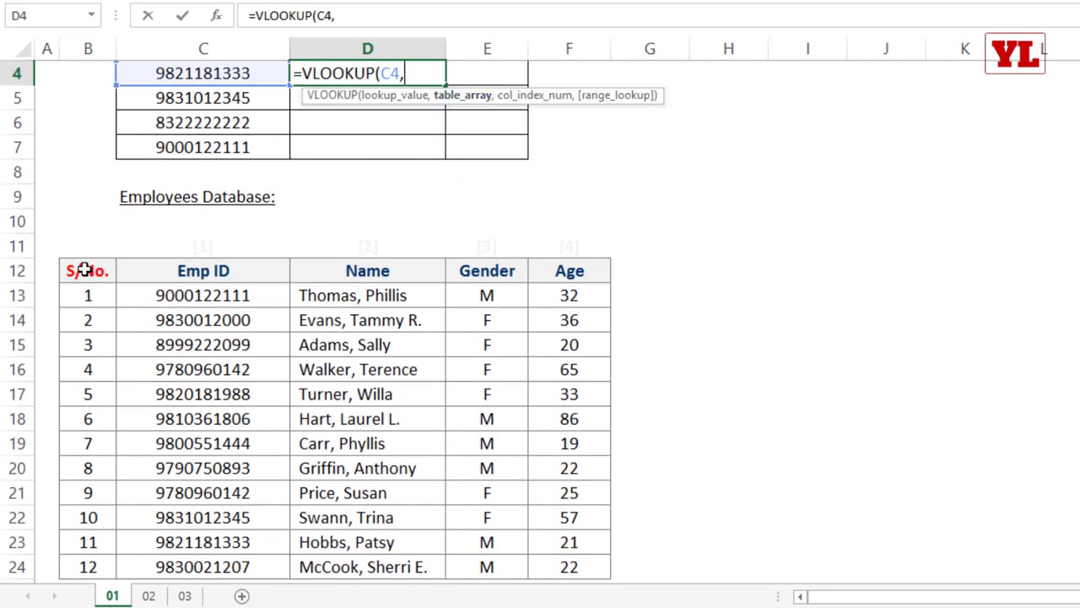
drag(85, 270, 562, 581)
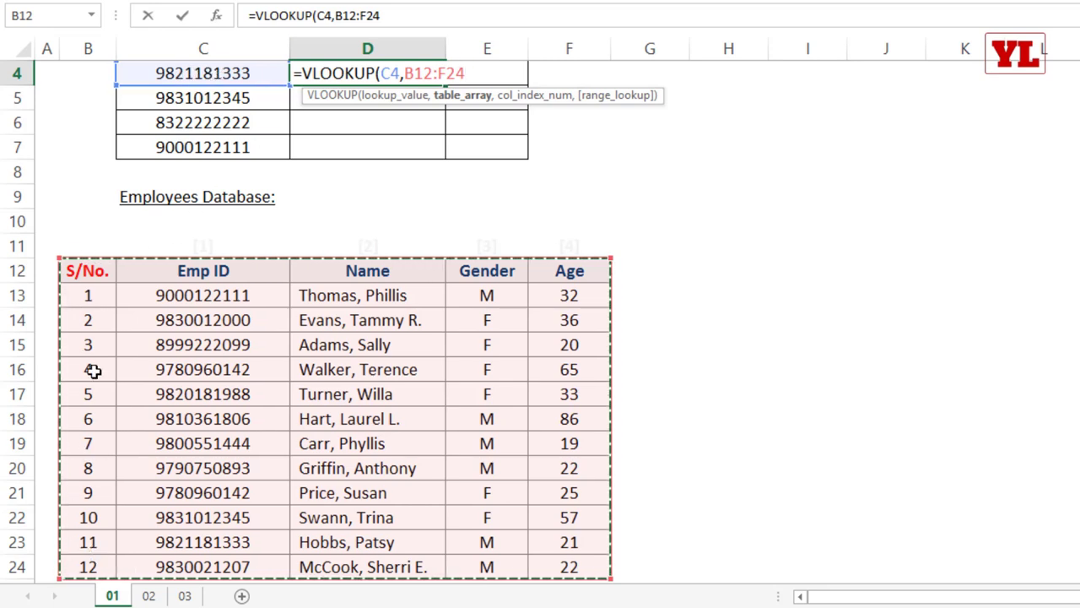
click(233, 271)
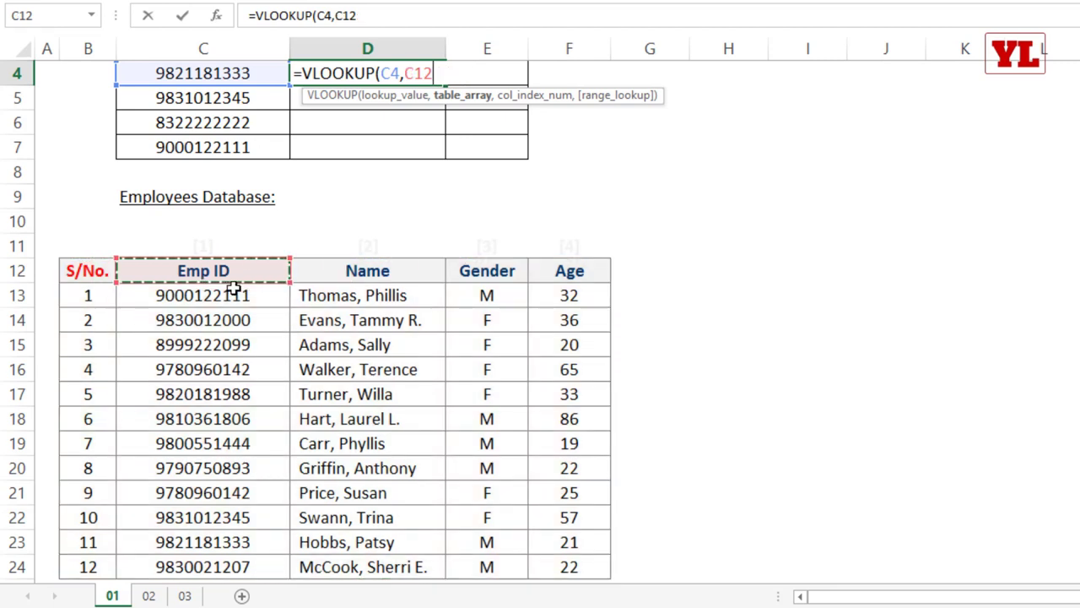
drag(234, 289, 582, 540)
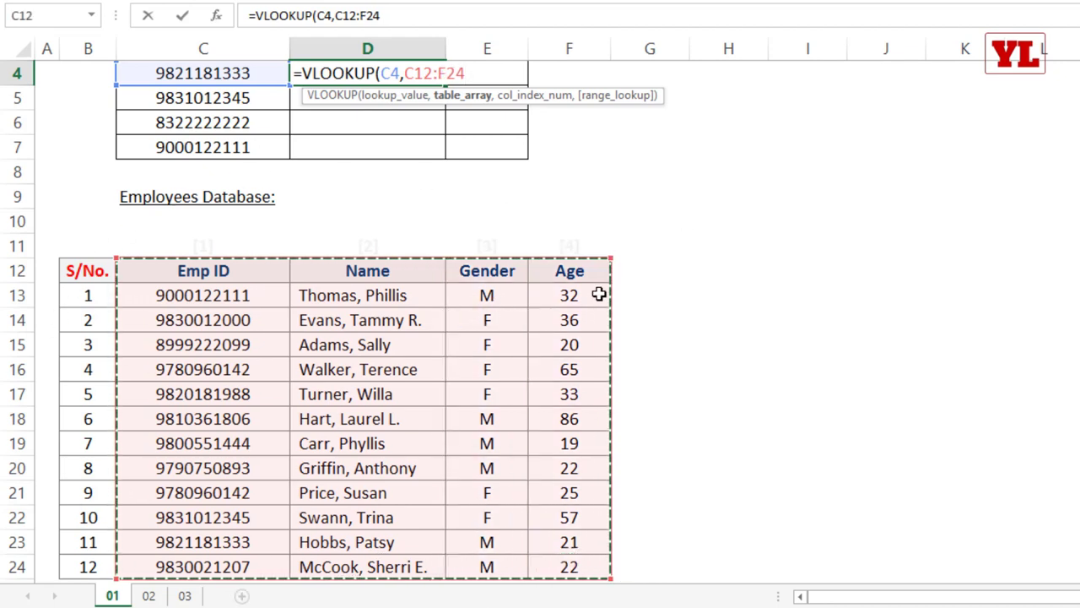
key(F4)
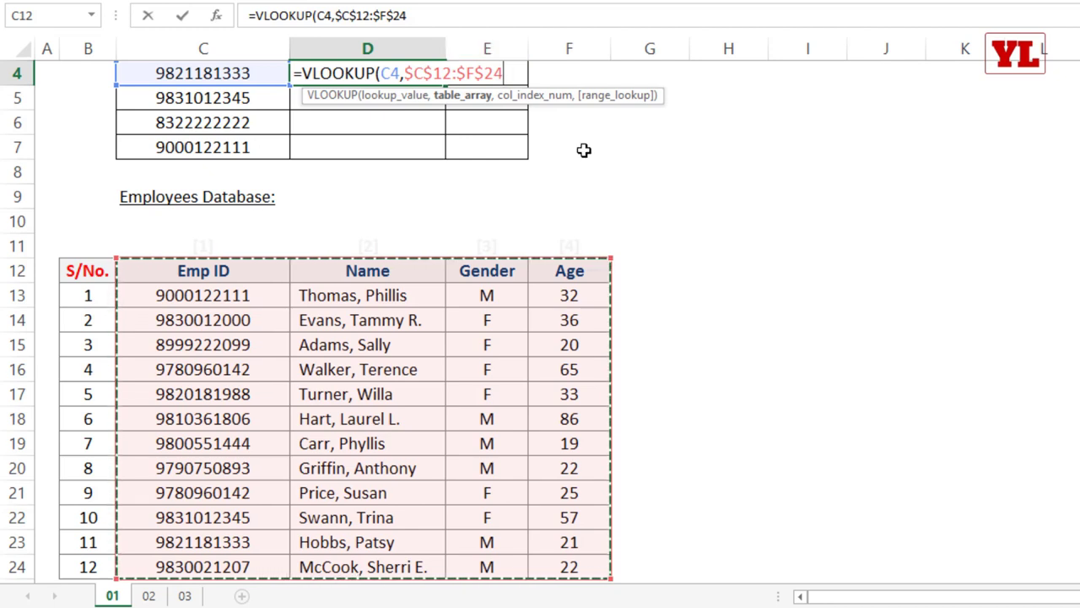
text(,)
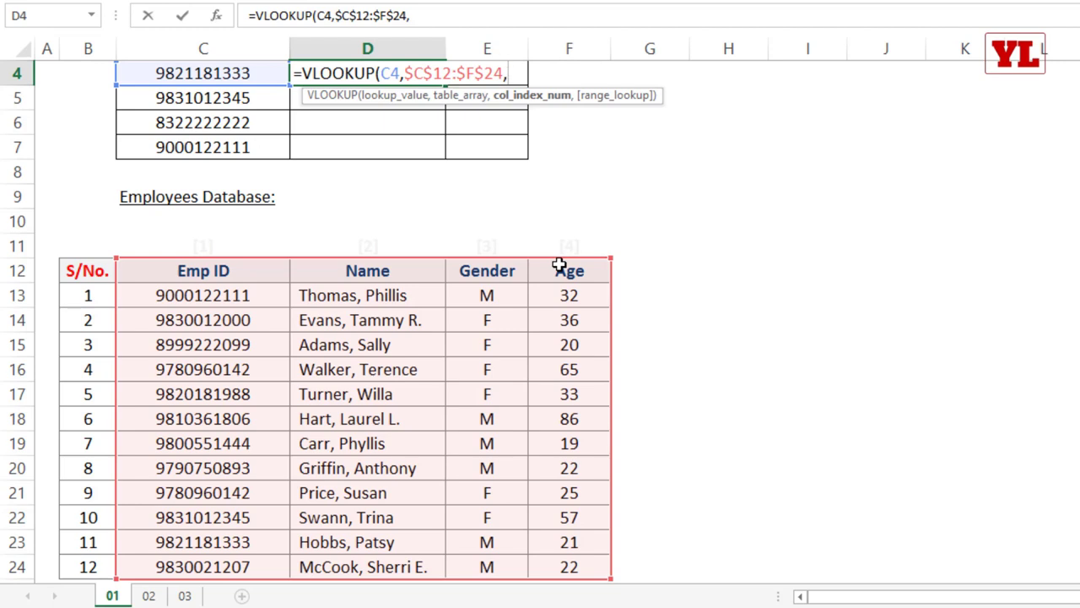
Set the column index number of the D4 VLOOKUP to 2 for the Name column.
text(2)
key(BackSpace)
text(3)
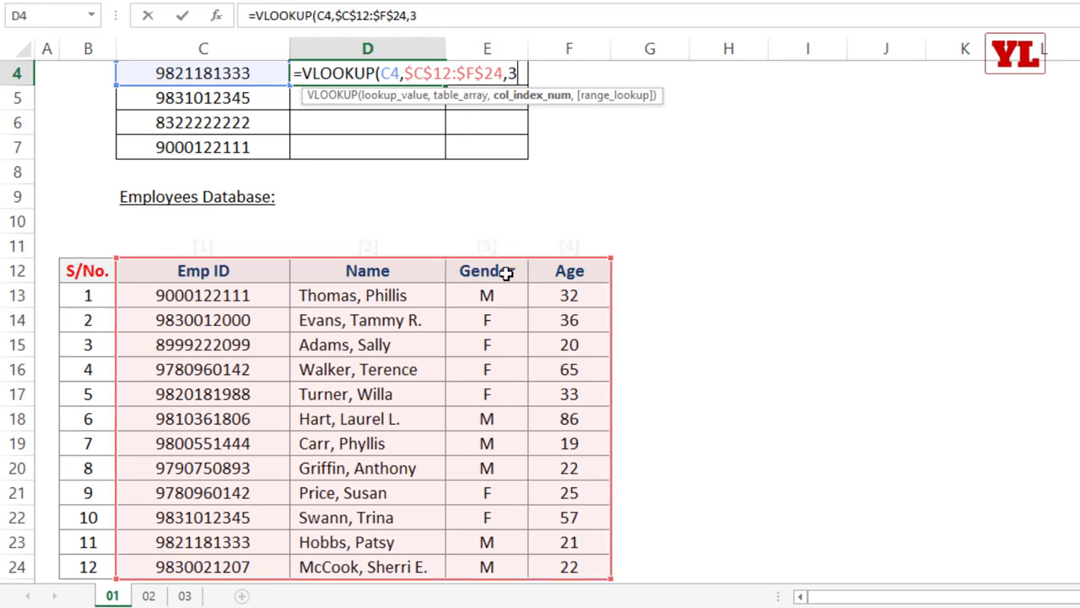
key(BackSpace)
text(2,)
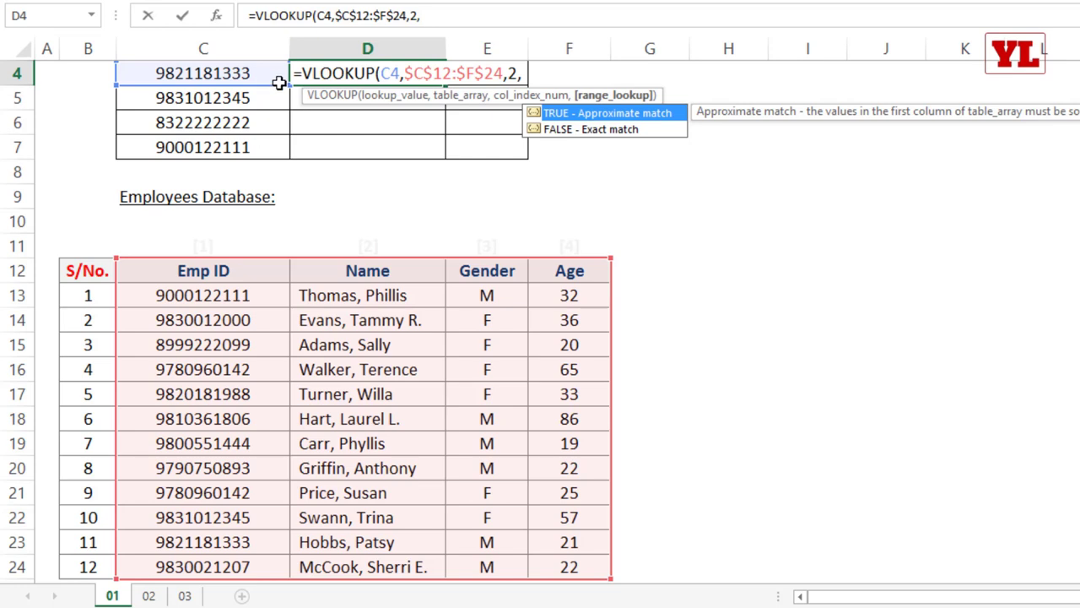
Complete the D4 VLOOKUP with range lookup 0 for an exact match and fill it down to D7.
double_click(560, 128)
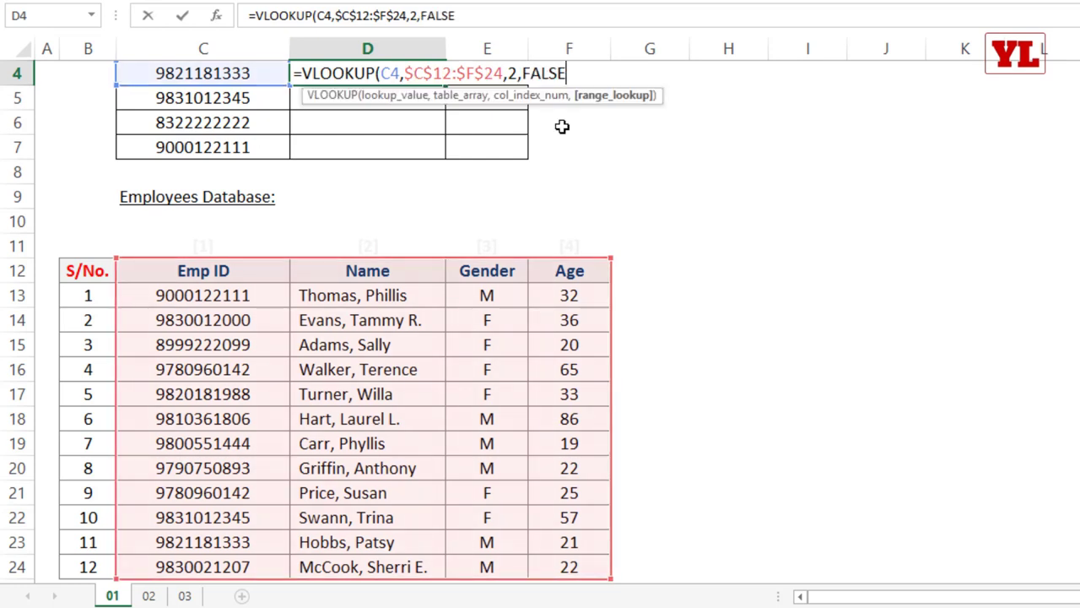
click(621, 98)
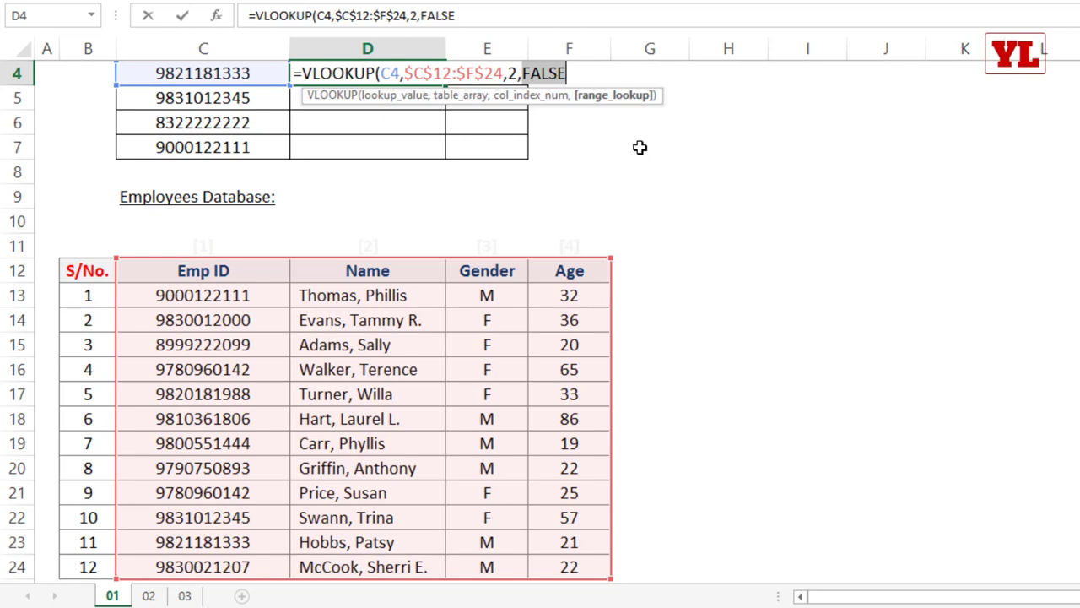
text(0)
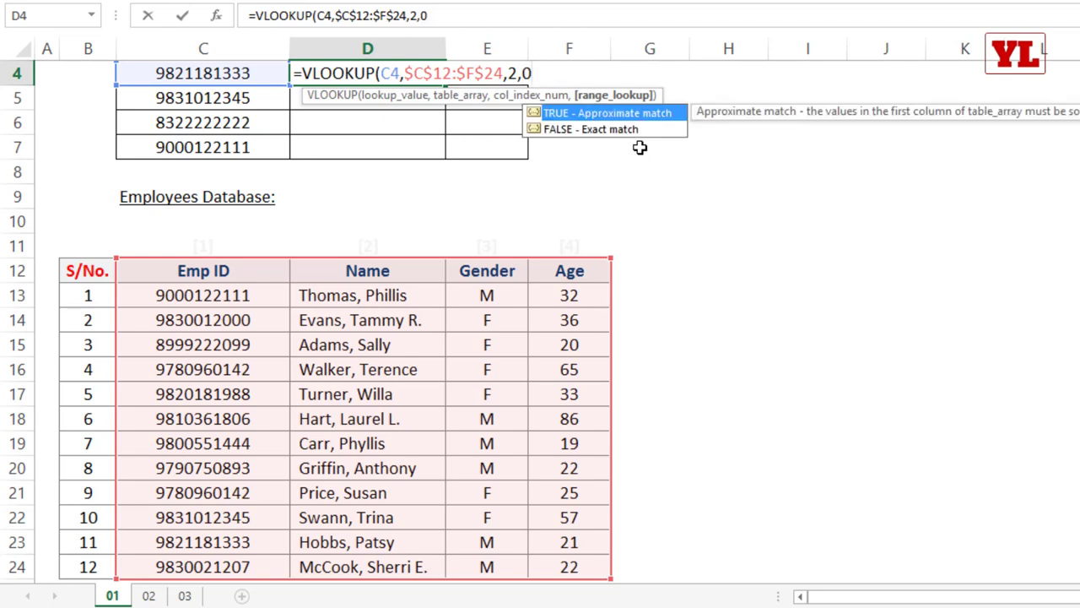
text())
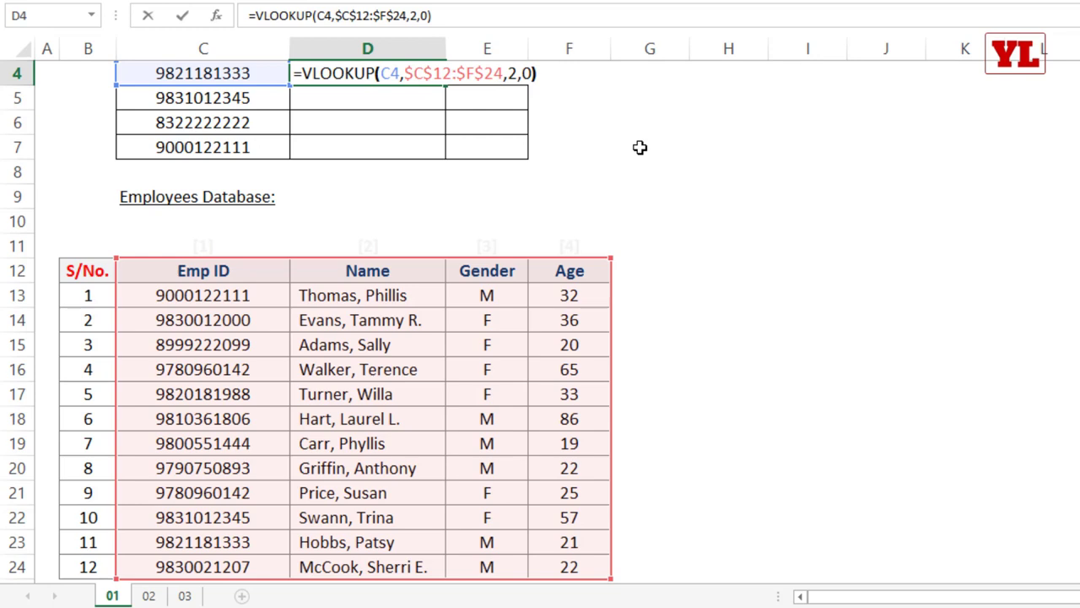
key(ctrl+Return)
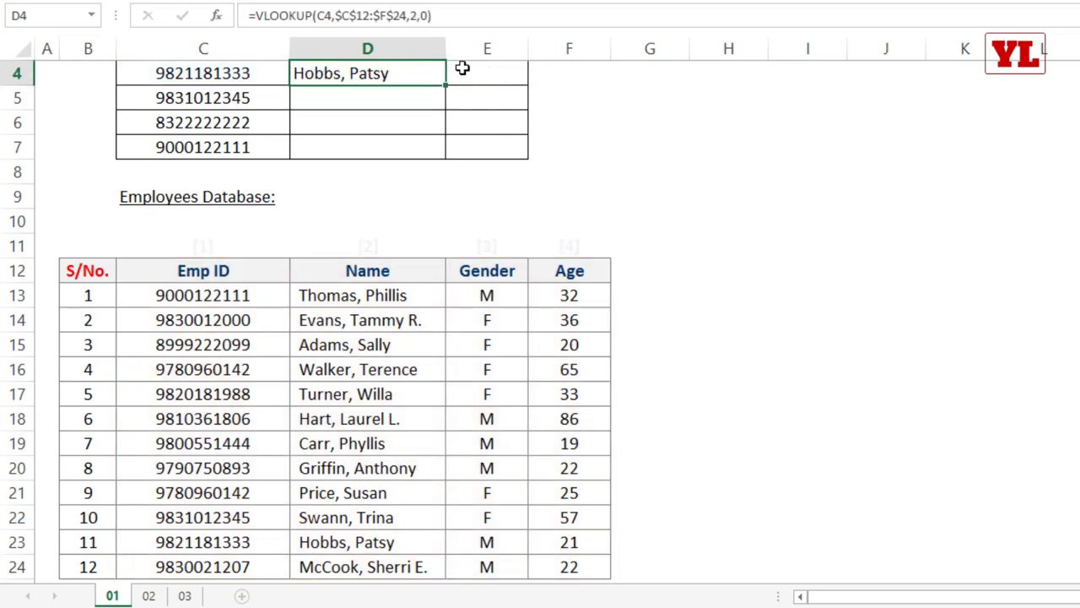
drag(446, 85, 447, 165)
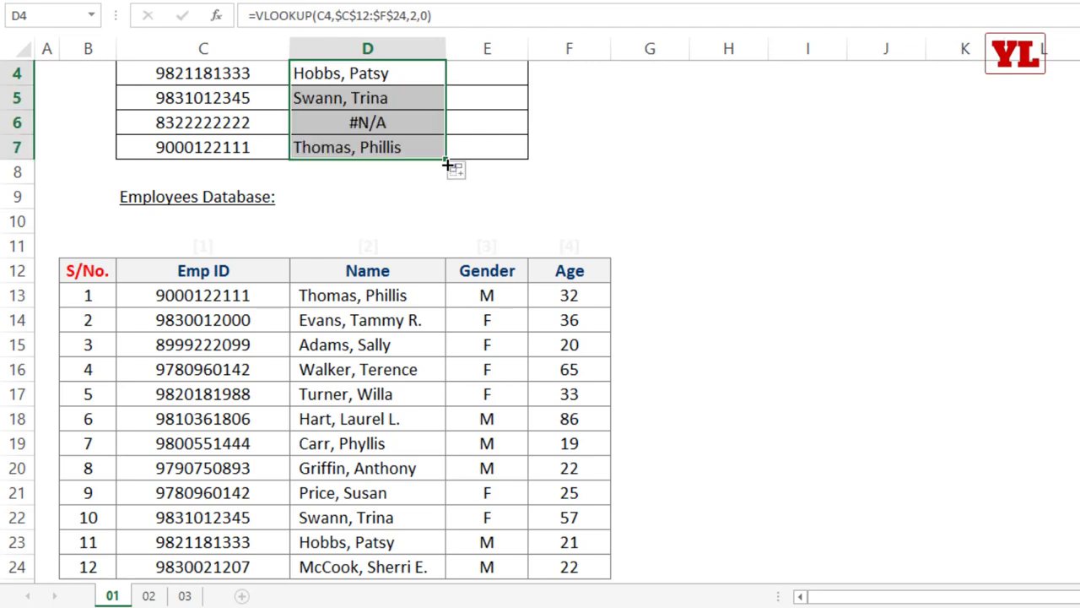
Inspect the formula in D6 and compare the Emp ID in C6 with the database's Emp ID column.
scroll(275, 98, up, 1)
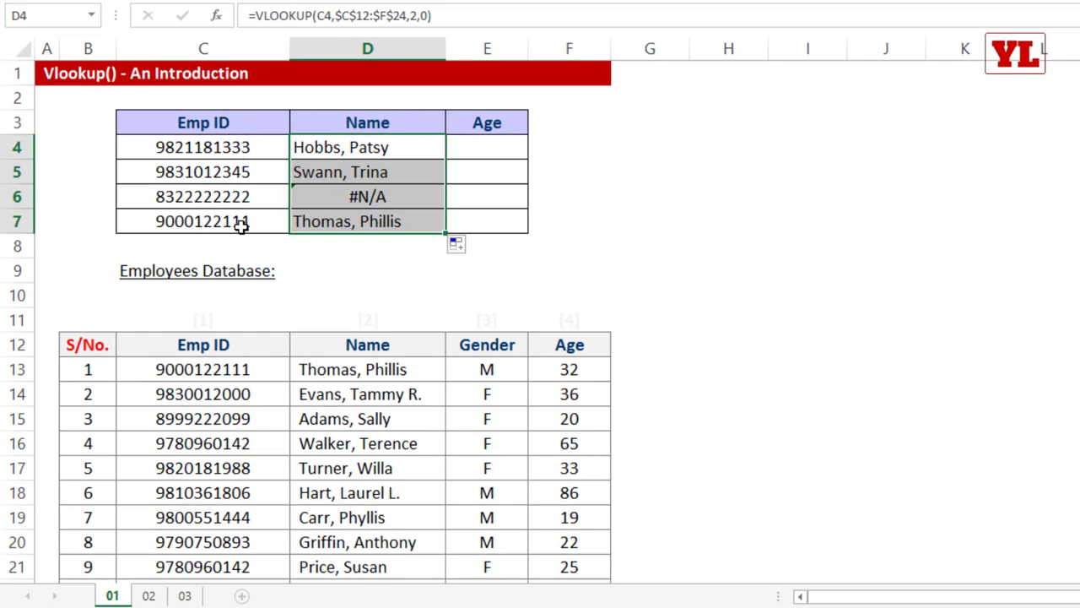
click(384, 197)
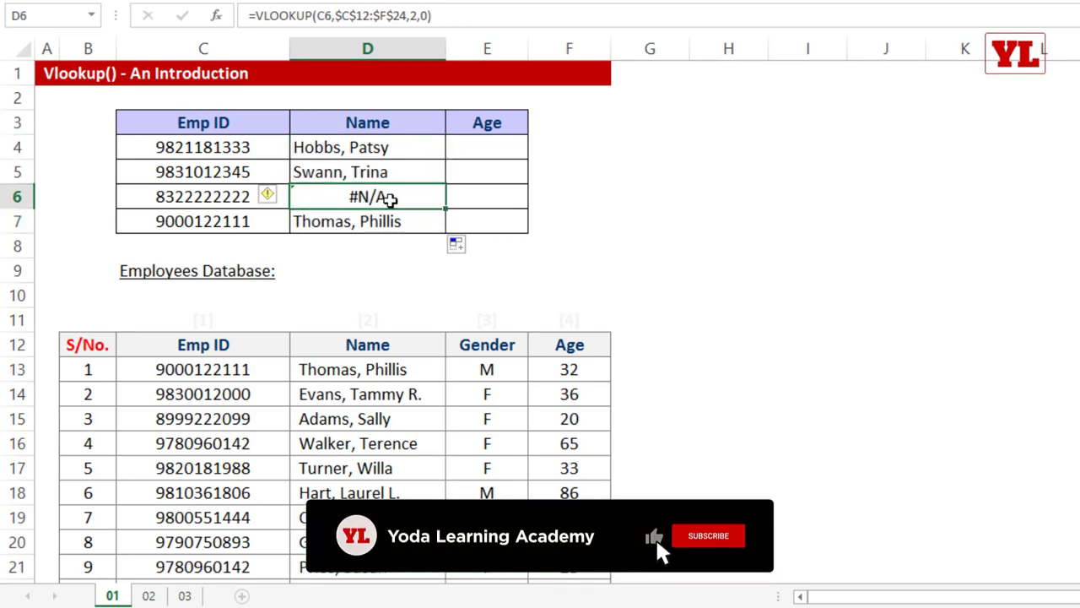
scroll(238, 138, down, 1)
click(221, 124)
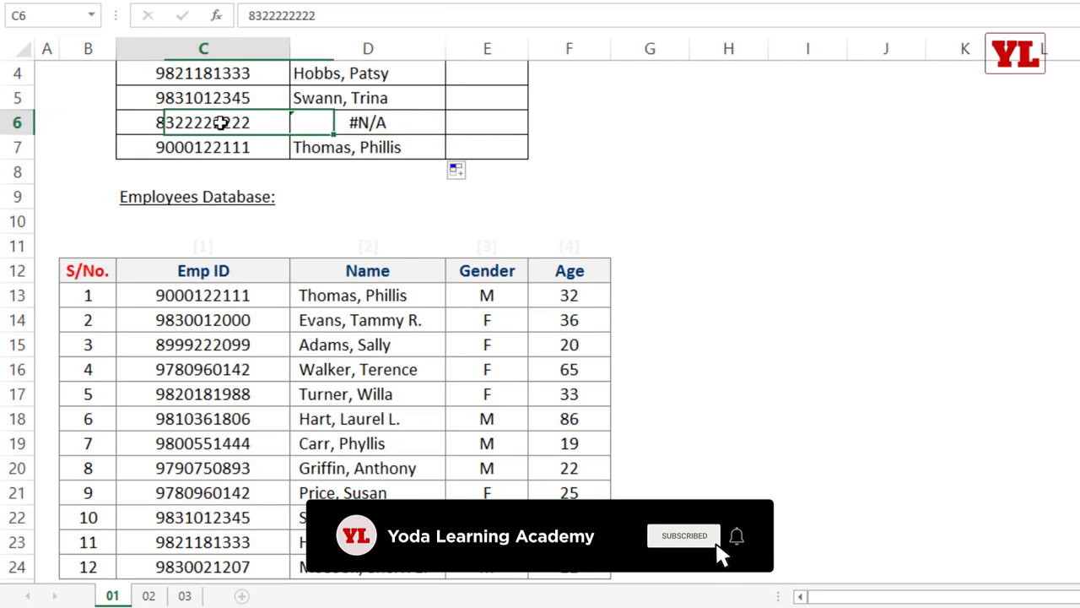
drag(193, 272, 240, 541)
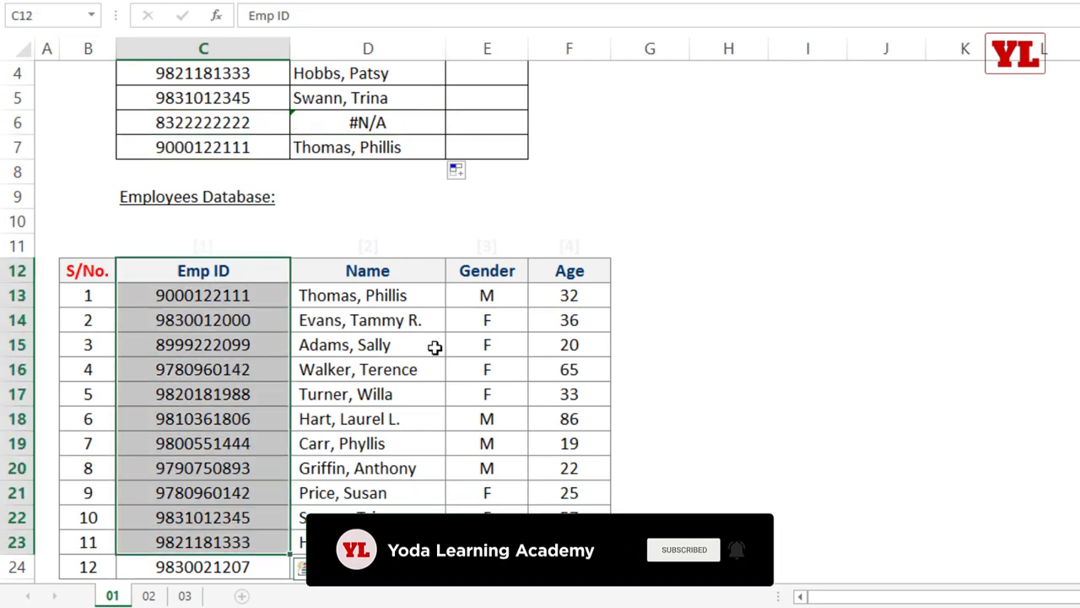
scroll(439, 320, up, 1)
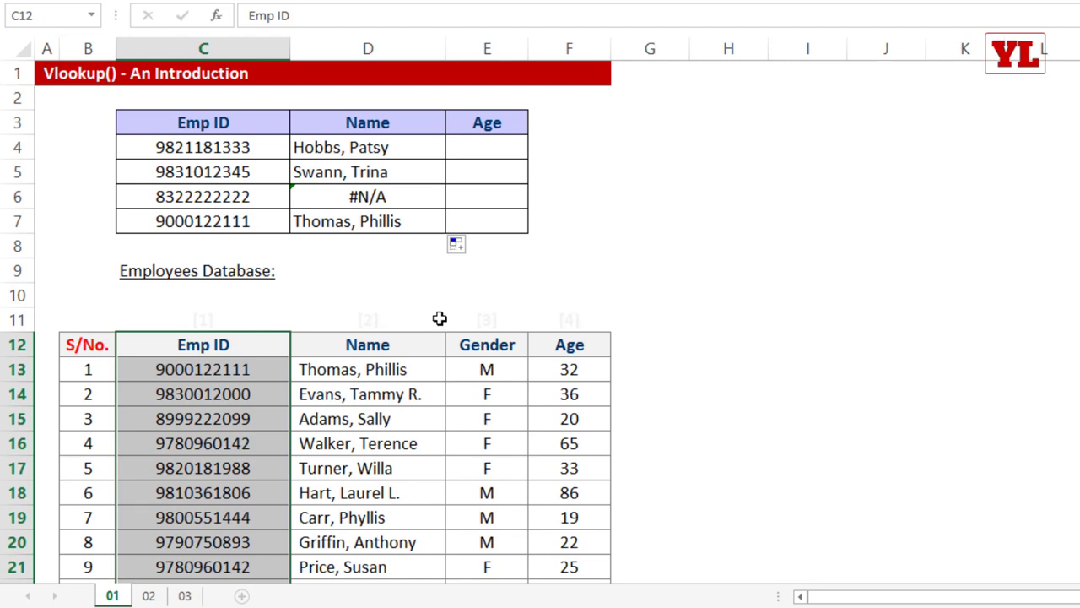
key(Up)
key(Right)
key(Right)
key(Right)
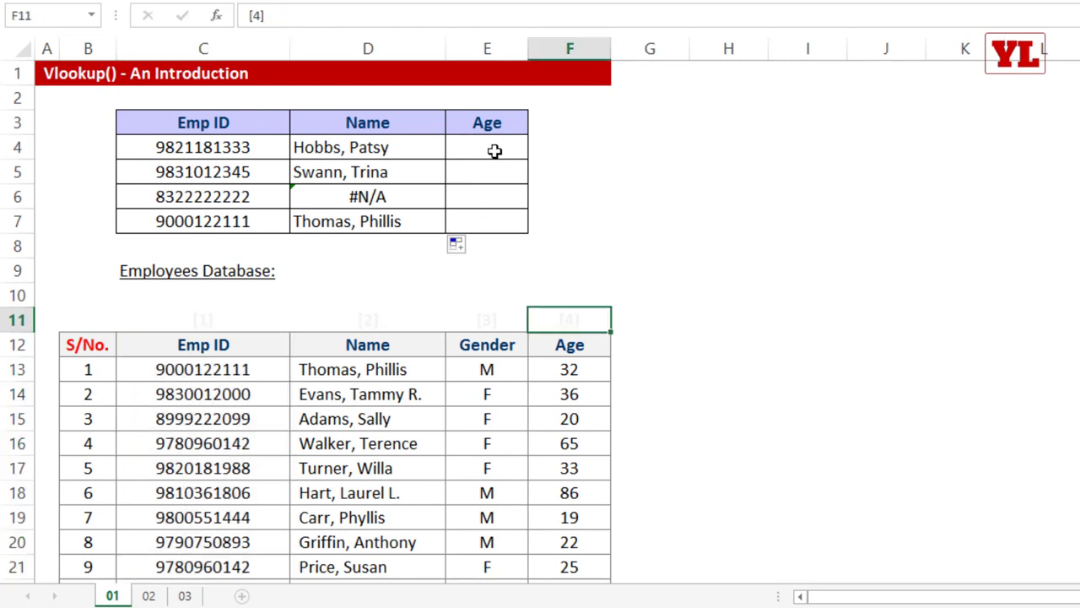
click(497, 150)
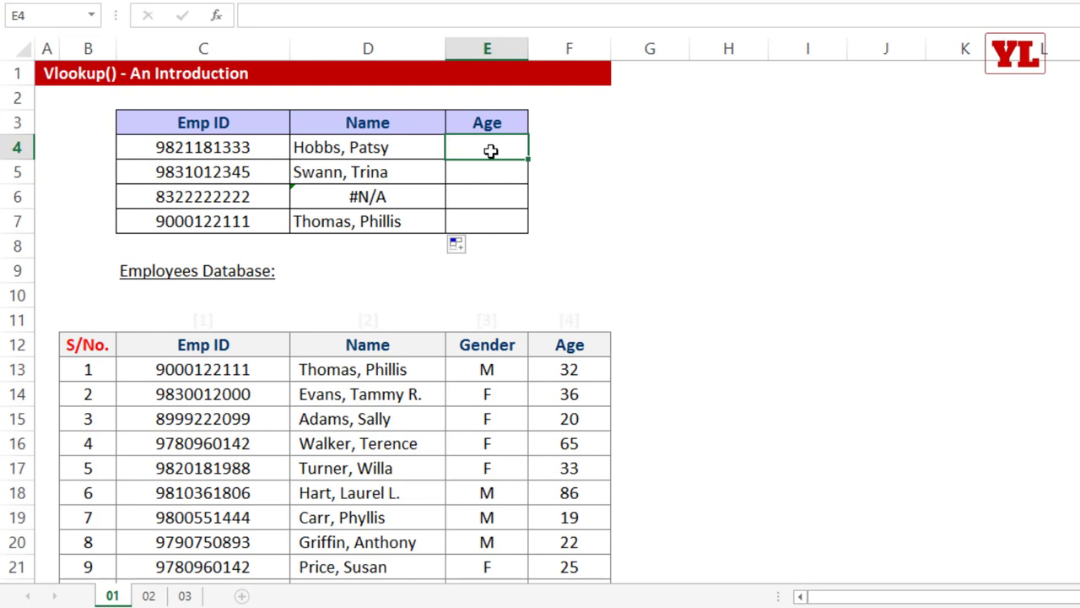
text(=vl)
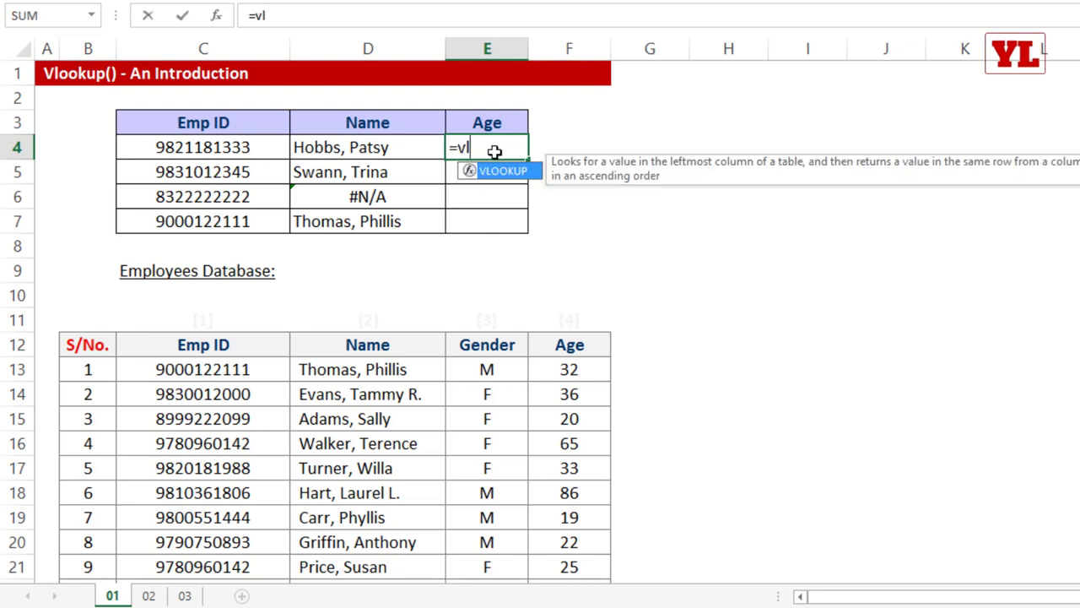
key(Tab)
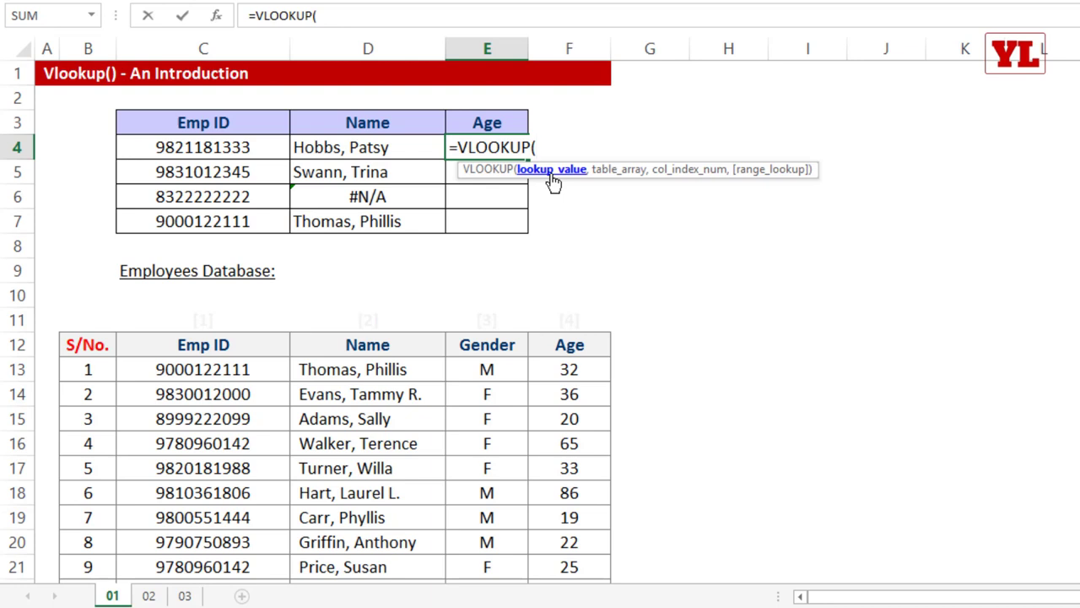
click(221, 147)
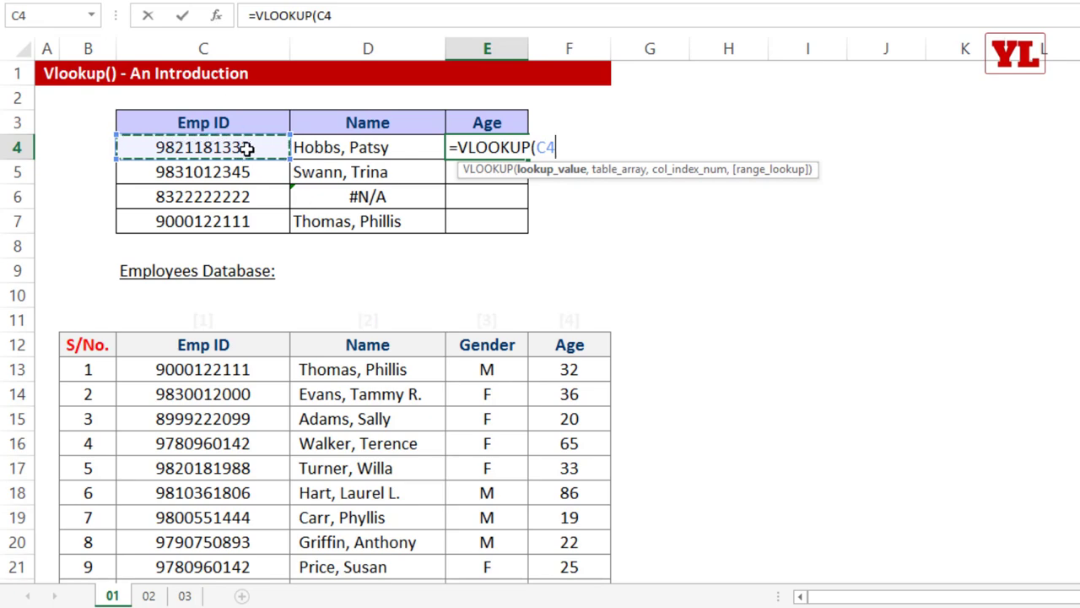
text(,)
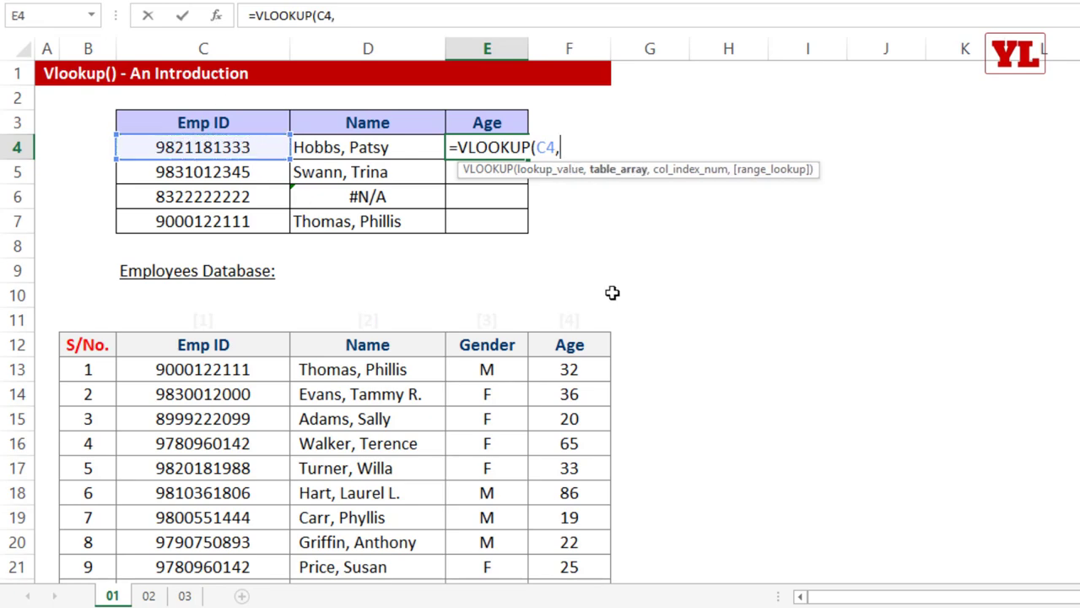
scroll(254, 349, down, 1)
drag(267, 271, 560, 574)
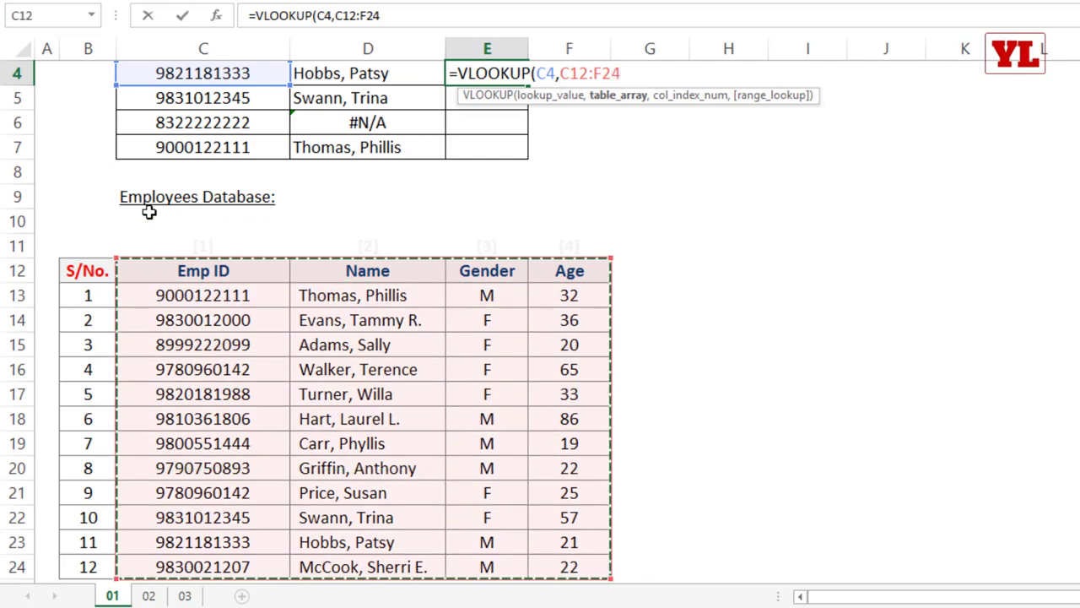
scroll(201, 339, up, 1)
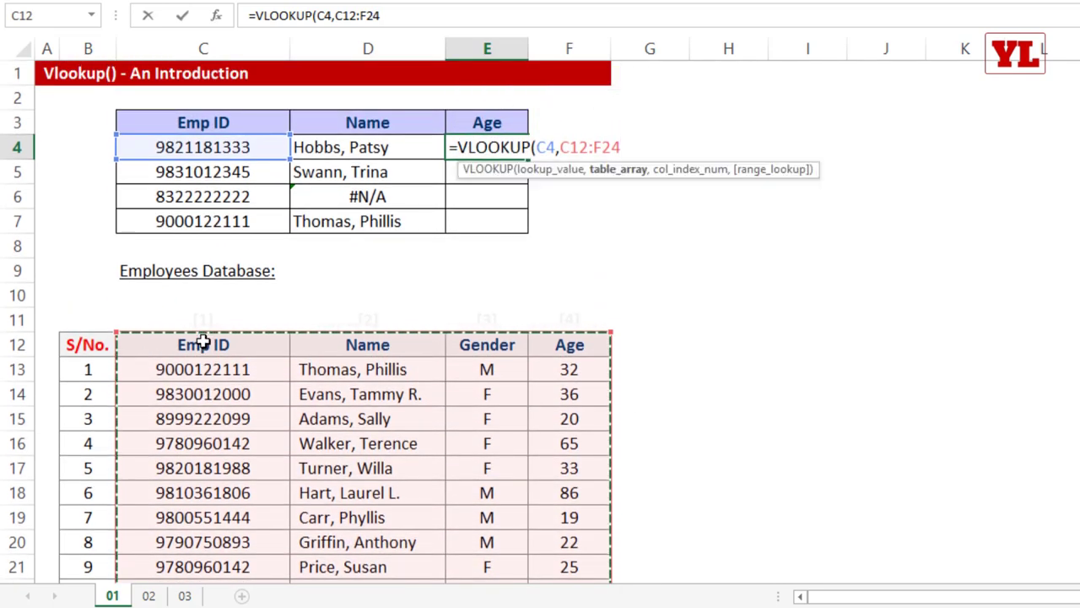
key(Escape)
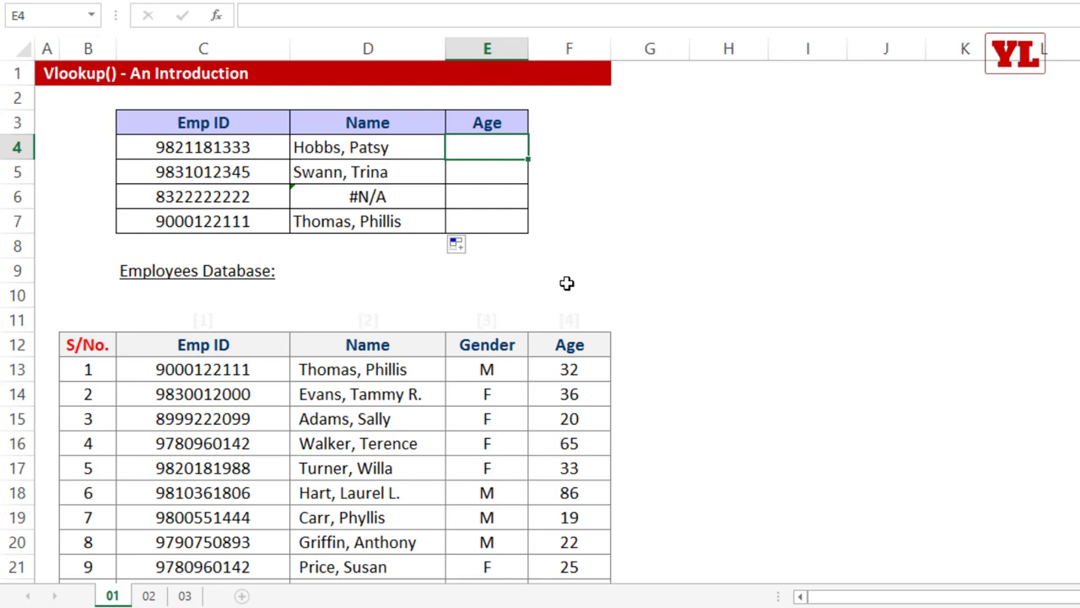
Try a VLOOKUP in E4 with the name in D4 as lookup value and D12:F24 as table array.
text(=vl)
key(Tab)
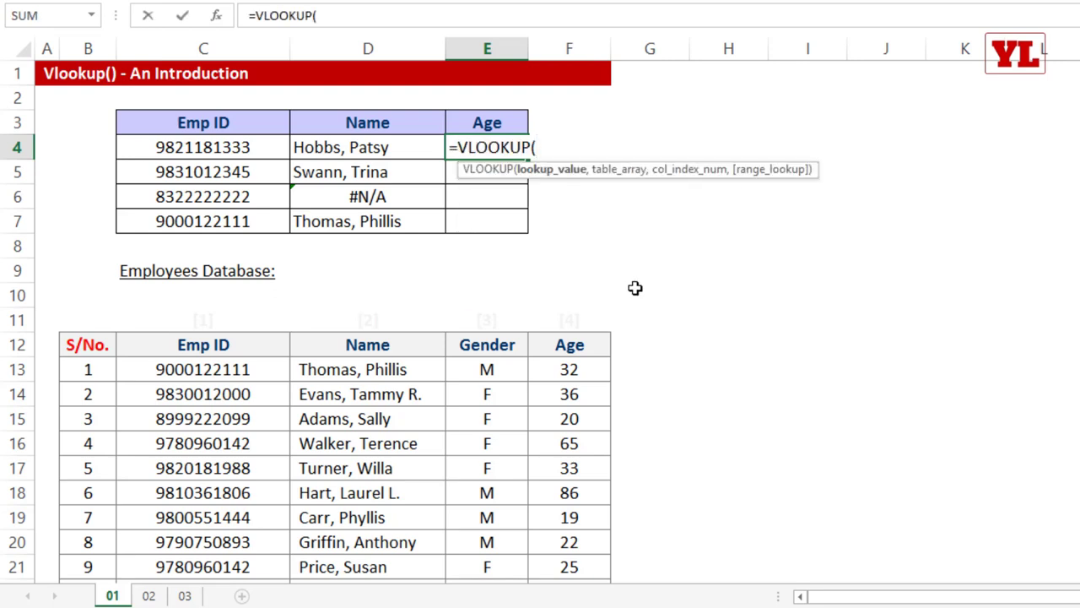
click(362, 146)
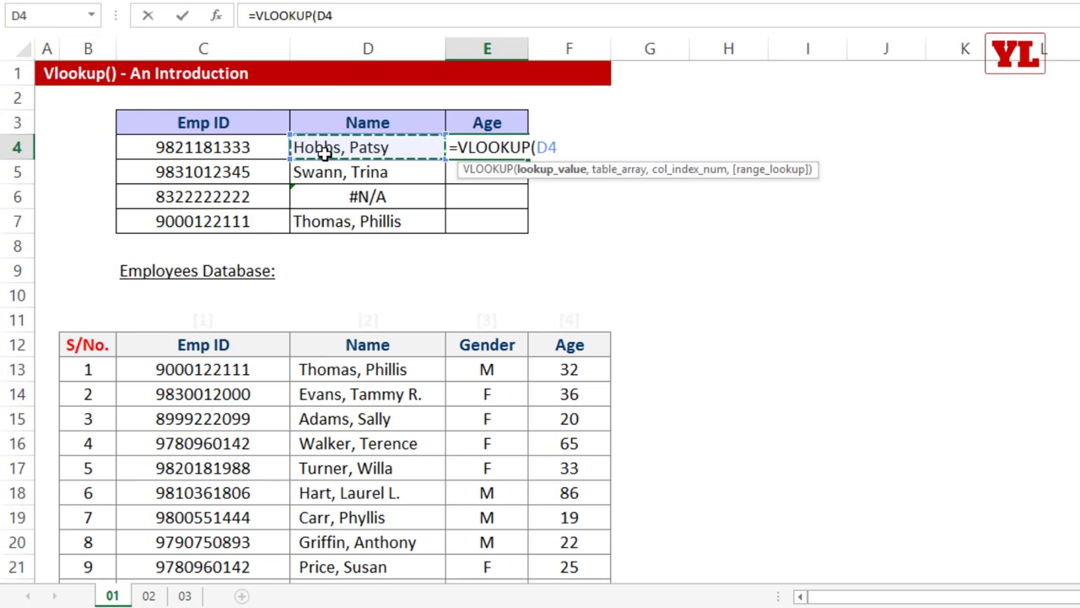
text(,)
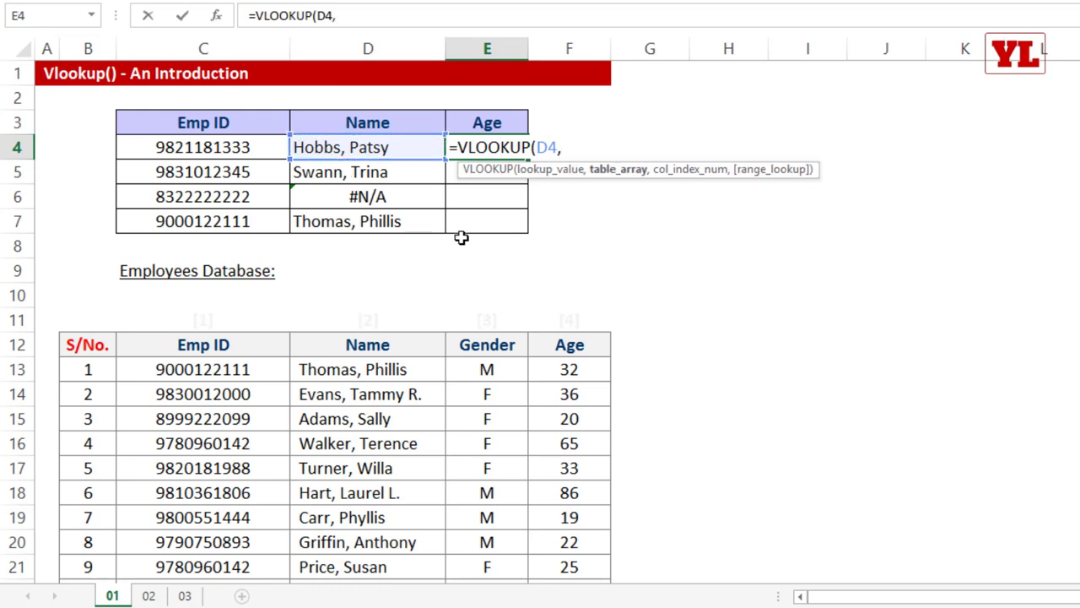
scroll(461, 237, down, 2)
drag(368, 197, 567, 492)
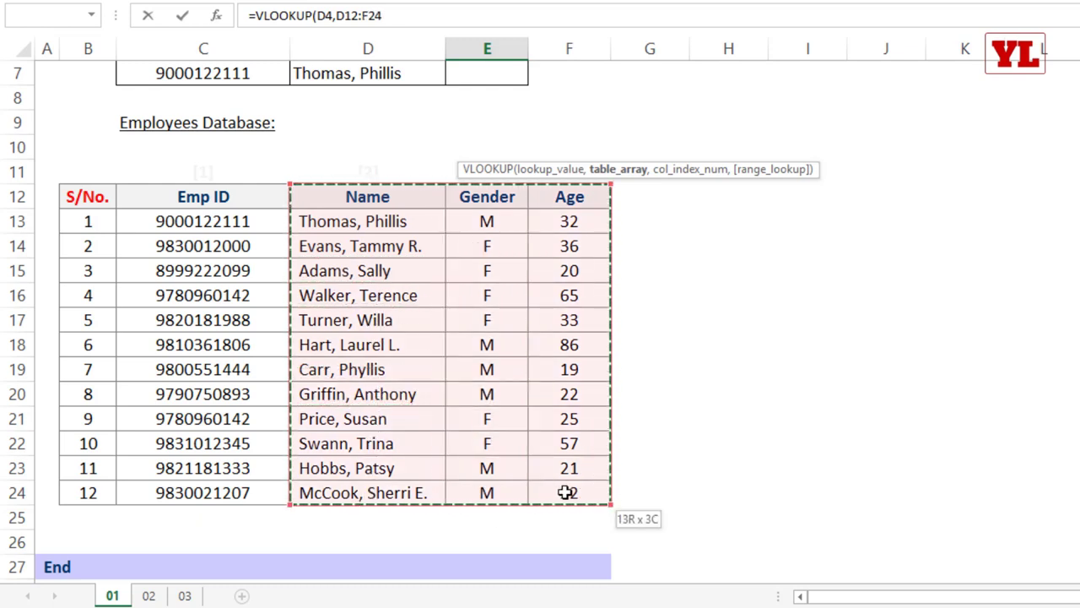
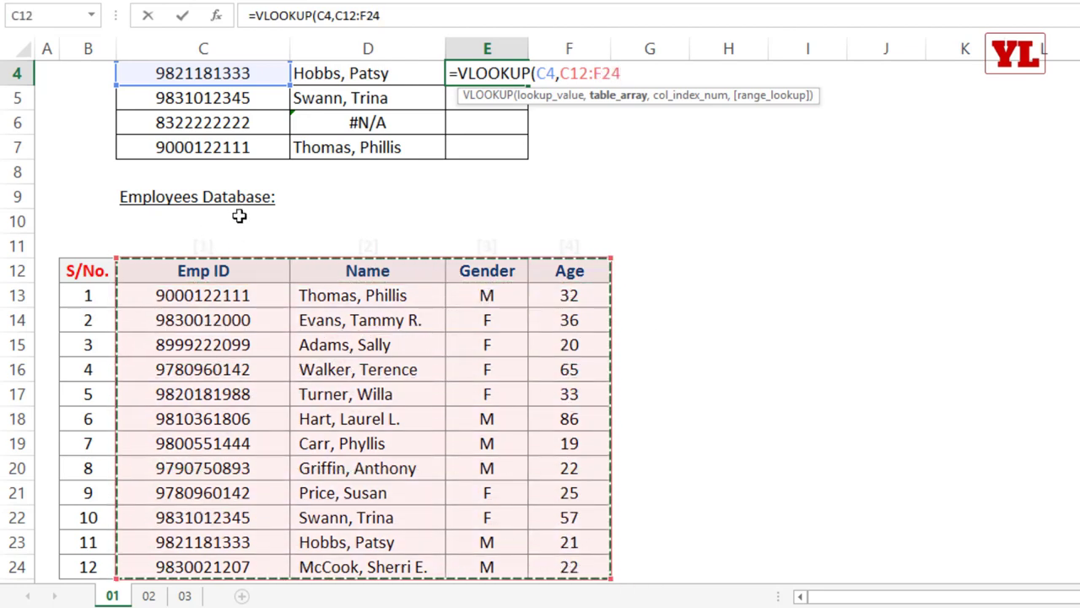
Complete the E4 VLOOKUP with column index number 4 and range lookup 0 for an exact match, and fill it down to E7.
scroll(413, 273, up, 1)
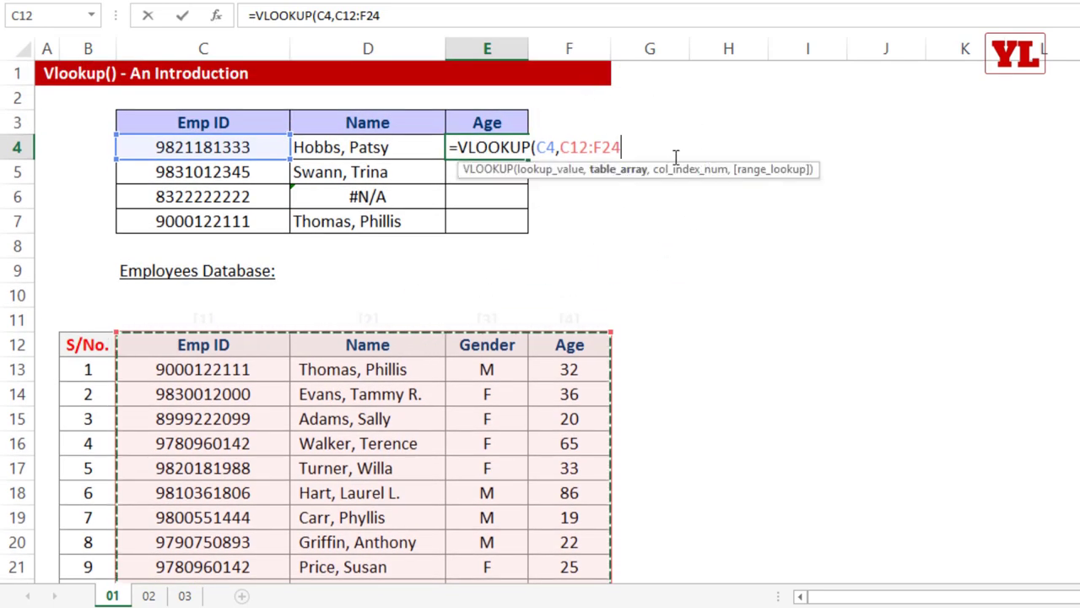
text(,)
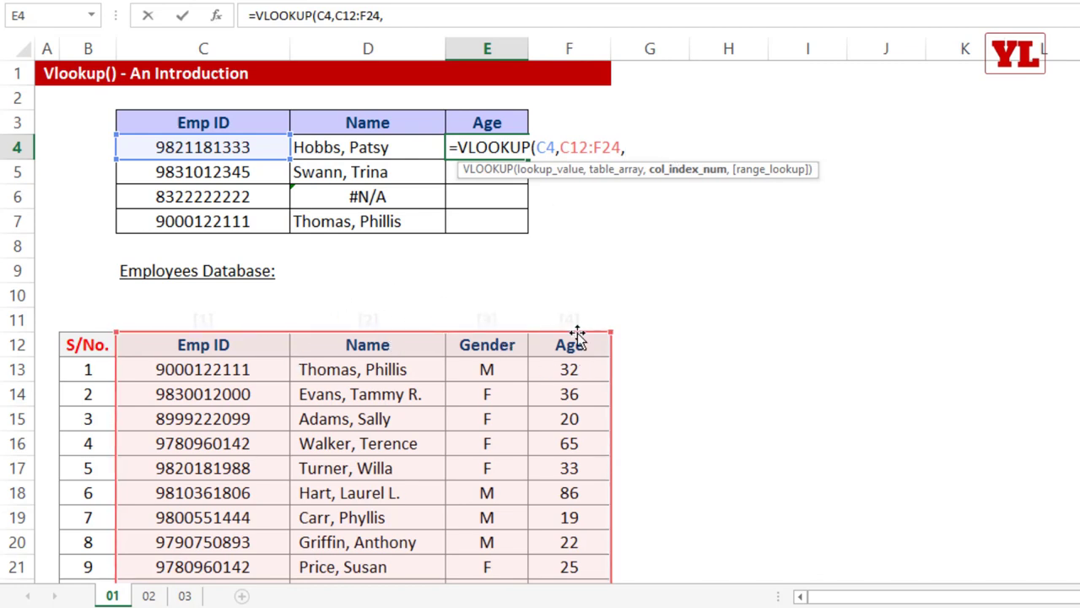
text(4)
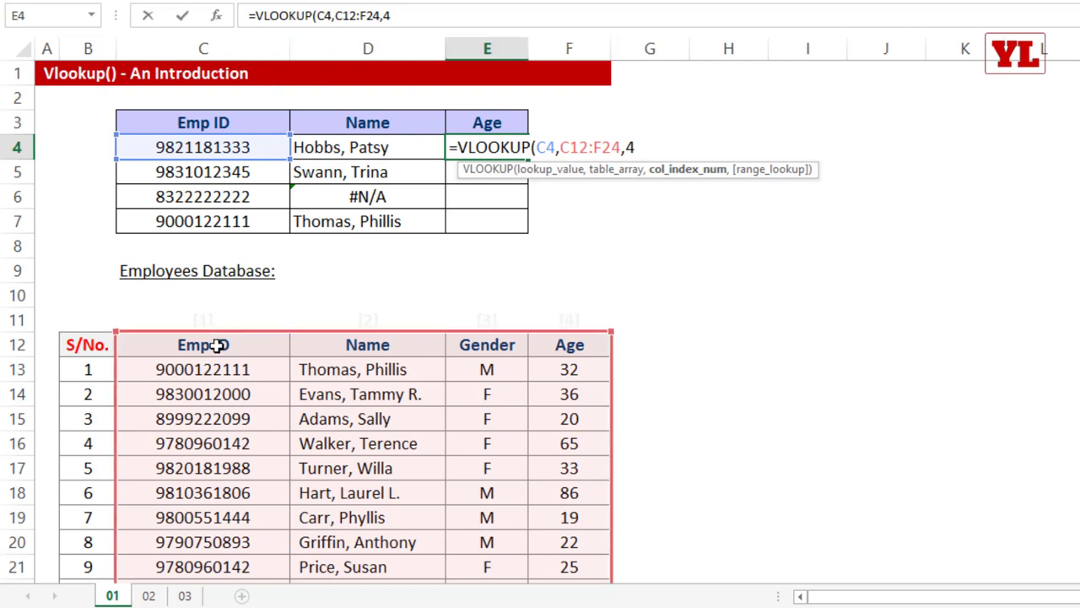
text(,)
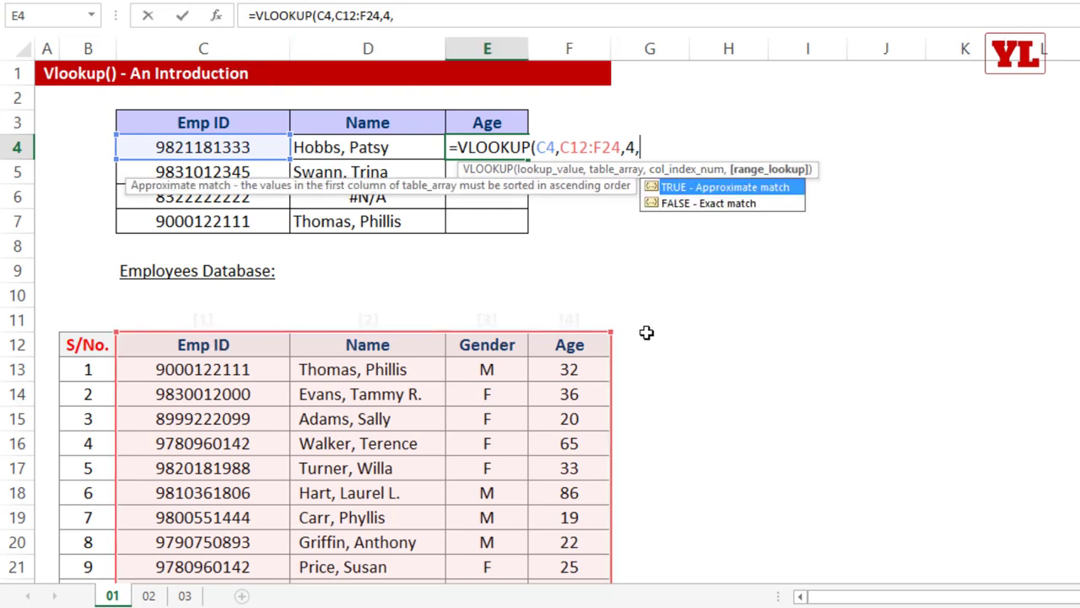
double_click(696, 201)
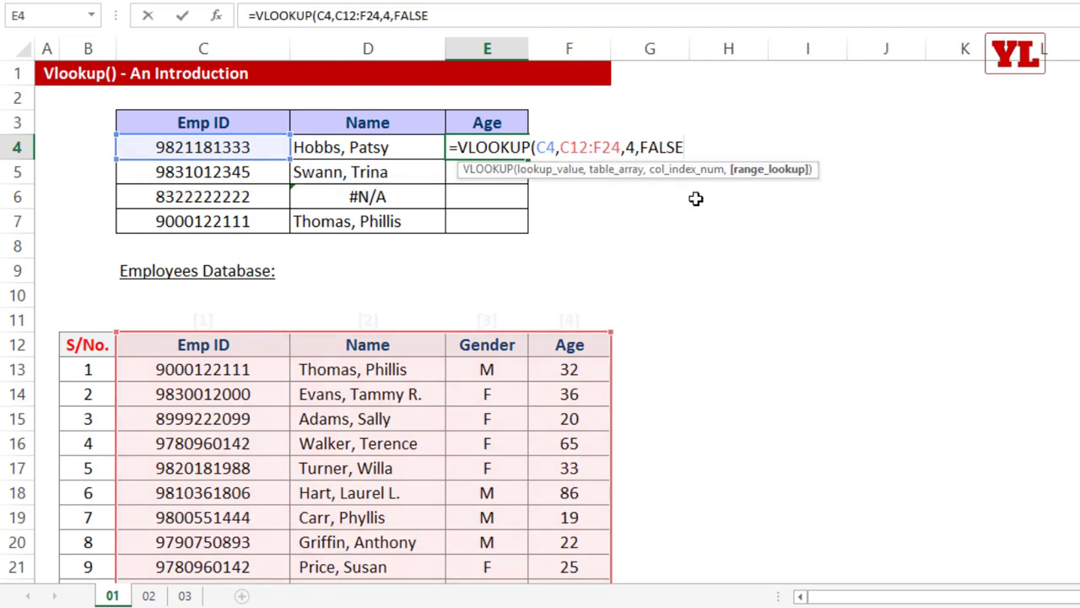
click(685, 146)
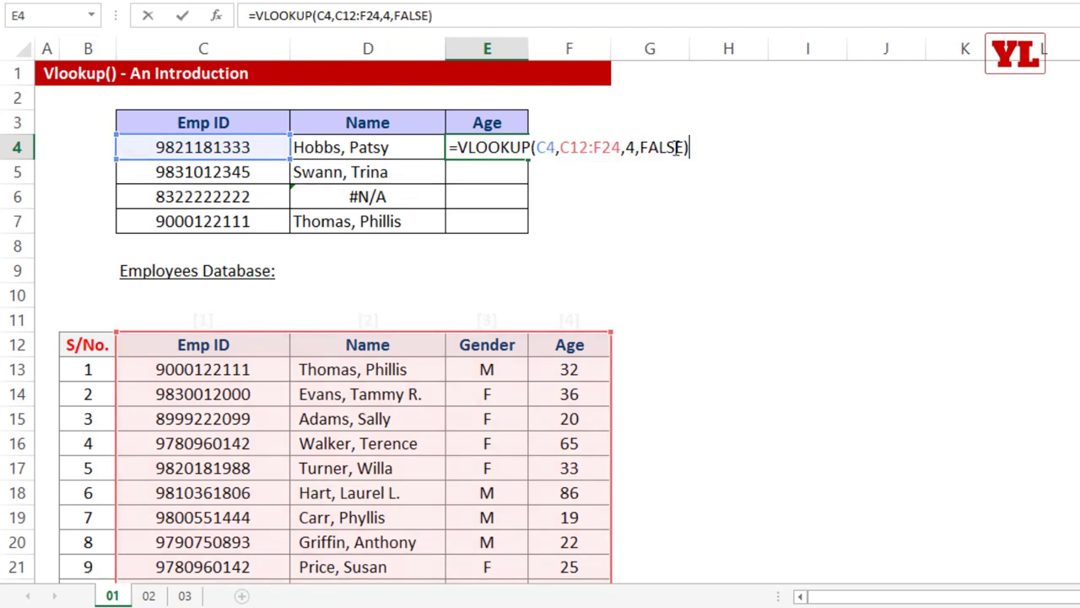
double_click(675, 147)
text(0)
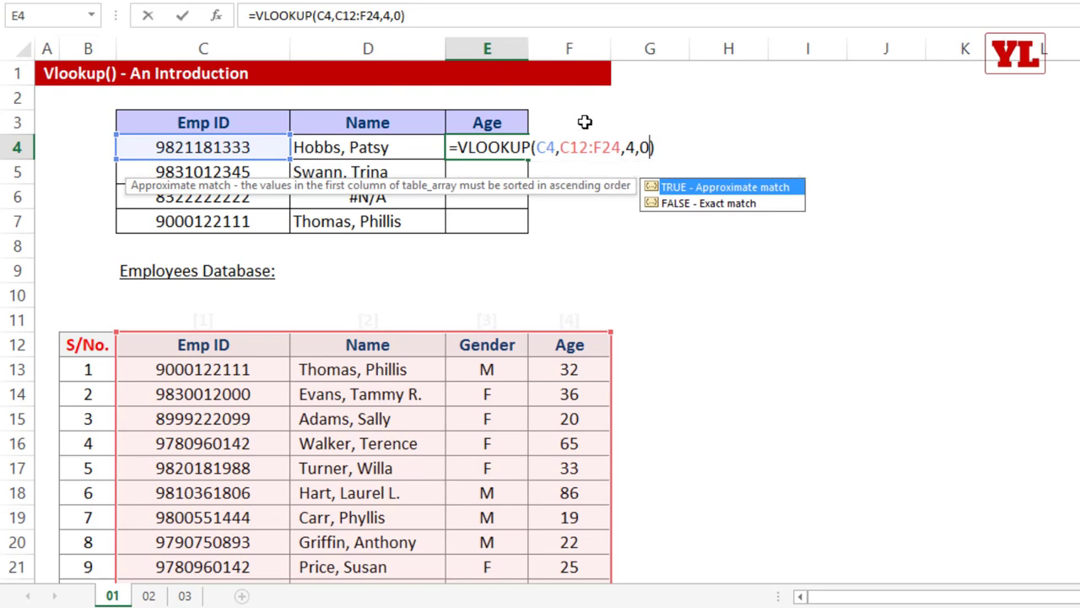
key(Return)
click(507, 147)
drag(530, 162, 518, 229)
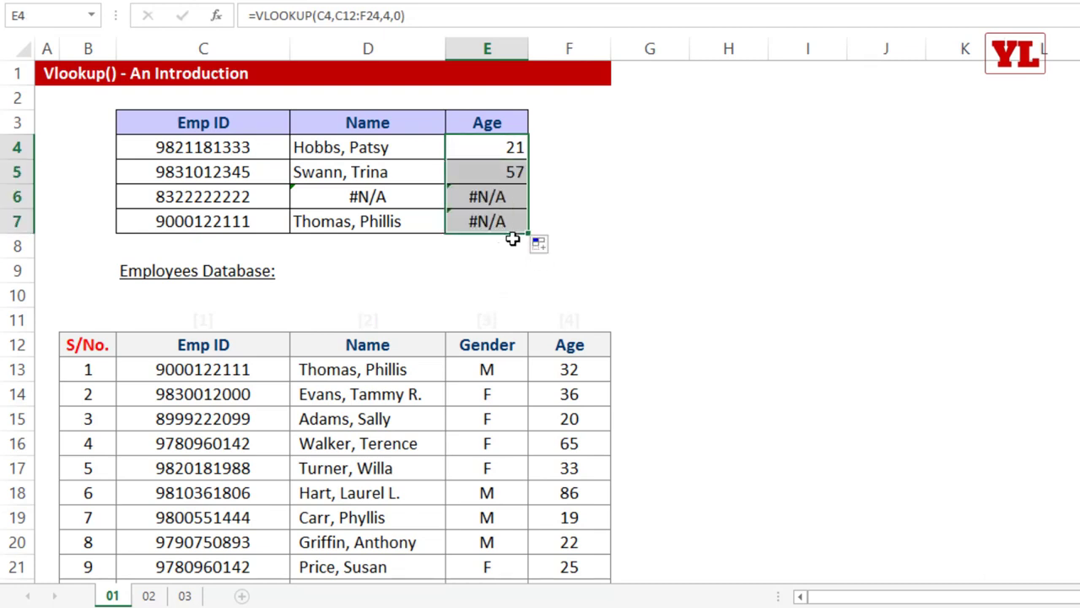
Inspect the Age formulas in E4 to E7 one by one, comparing their table array ranges against the Employees Database.
ctrl+scroll(523, 220, down, 3)
ctrl+scroll(524, 221, up, 1)
double_click(325, 110)
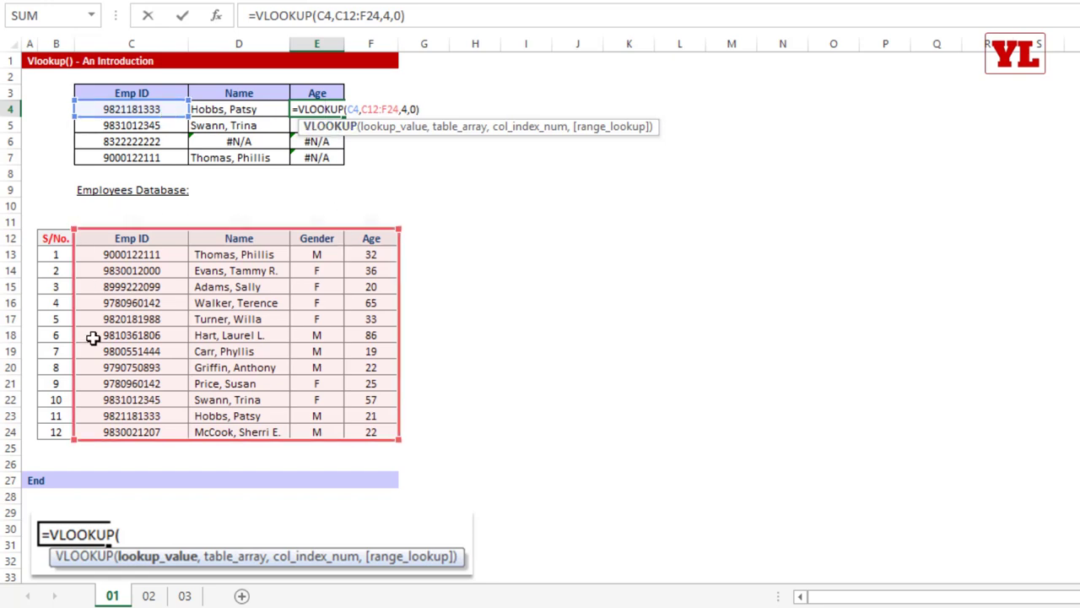
key(Return)
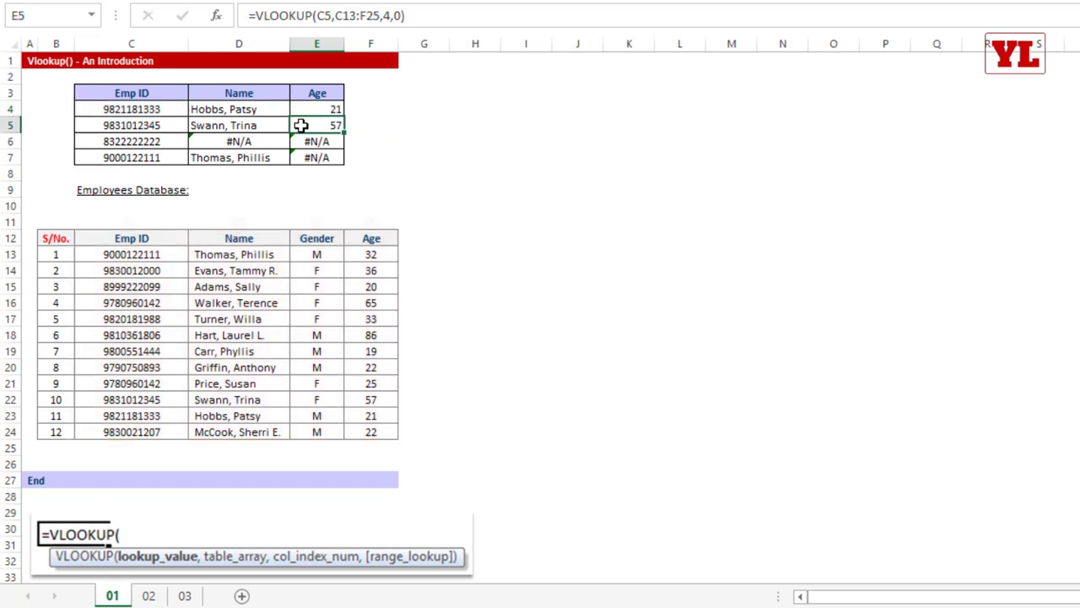
double_click(302, 127)
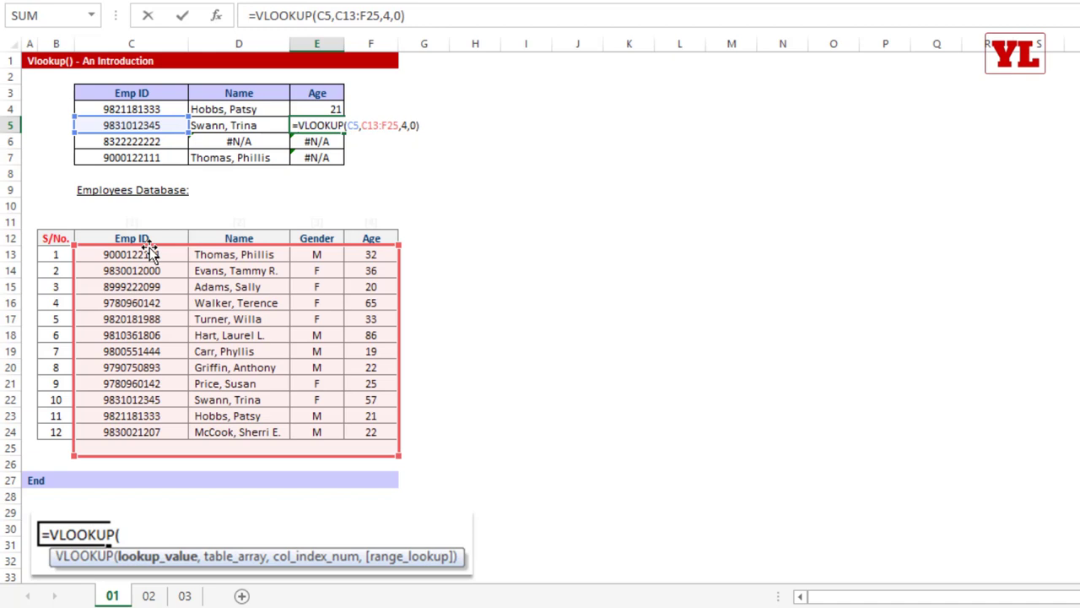
key(Return)
double_click(314, 141)
key(Escape)
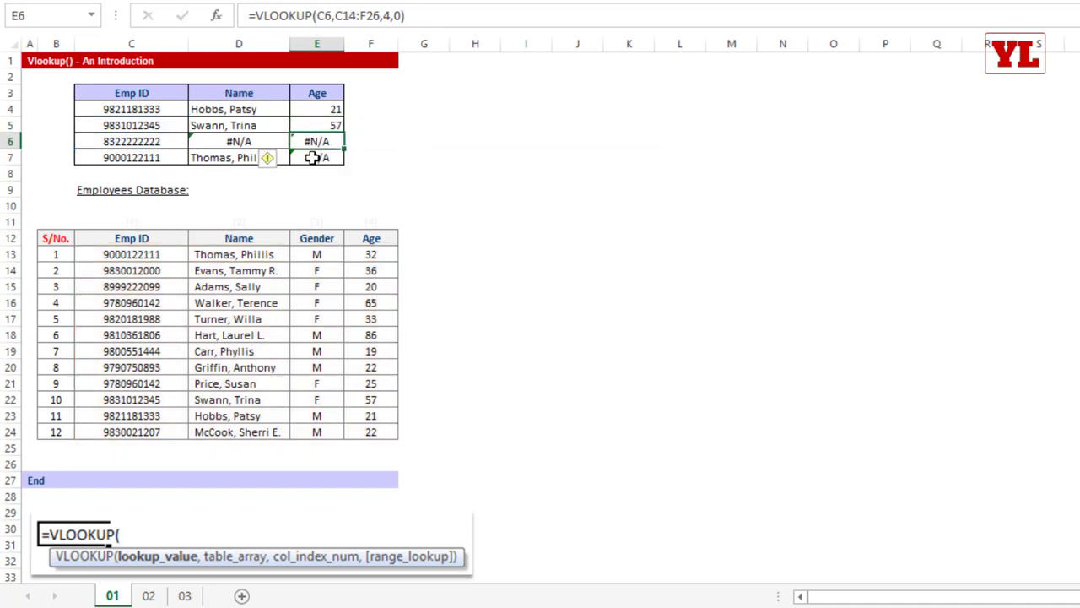
double_click(313, 157)
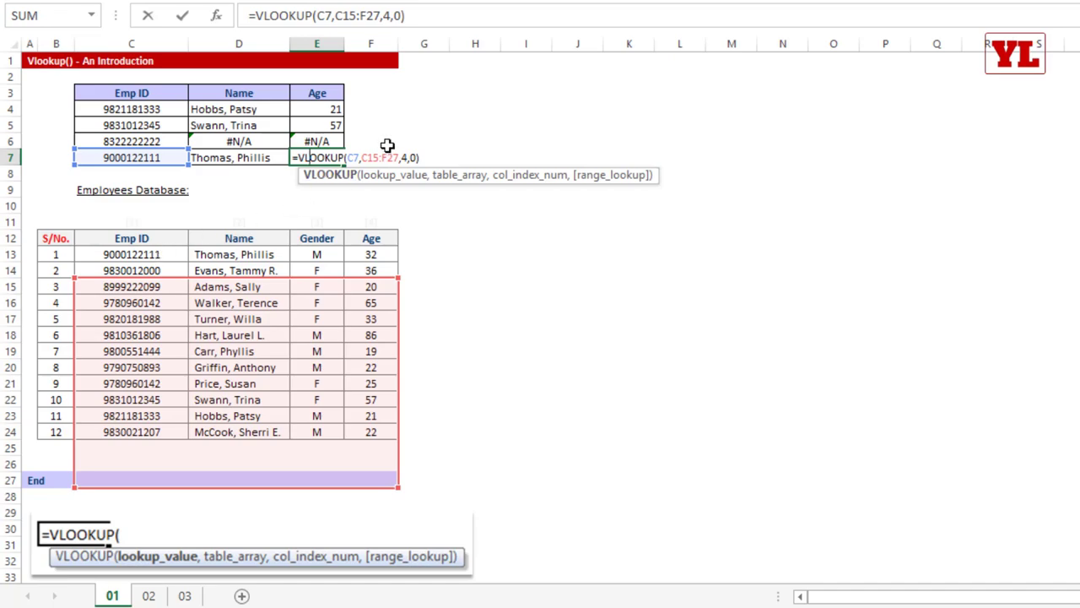
key(ctrl+Return)
Make the table array in the E4 VLOOKUP absolute as $C$12:$F$24 and refill the formula down to E7.
scroll(490, 180, up, 5)
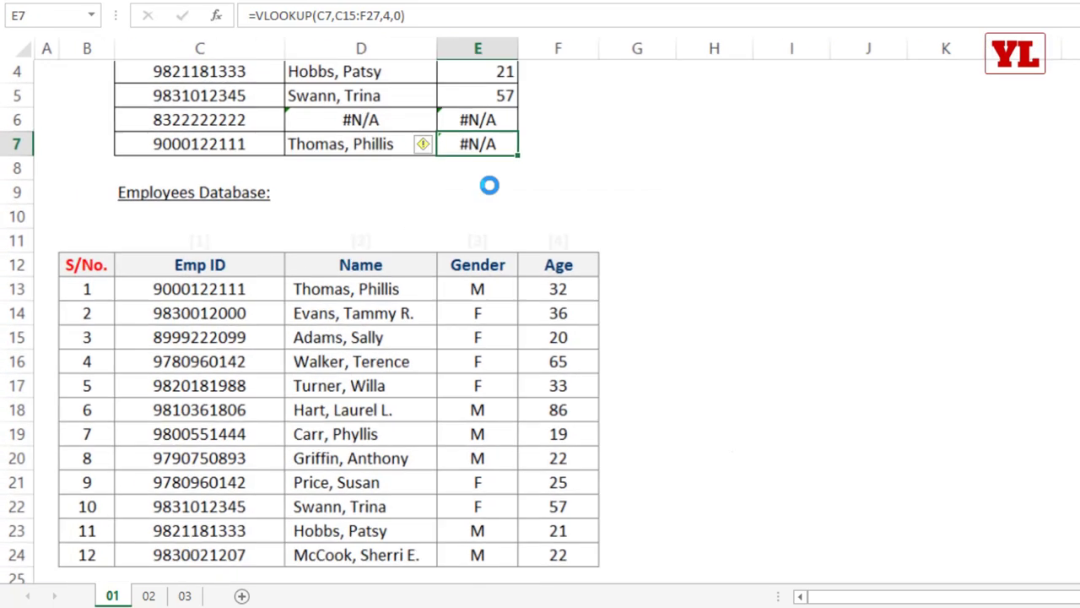
scroll(488, 186, up, 2)
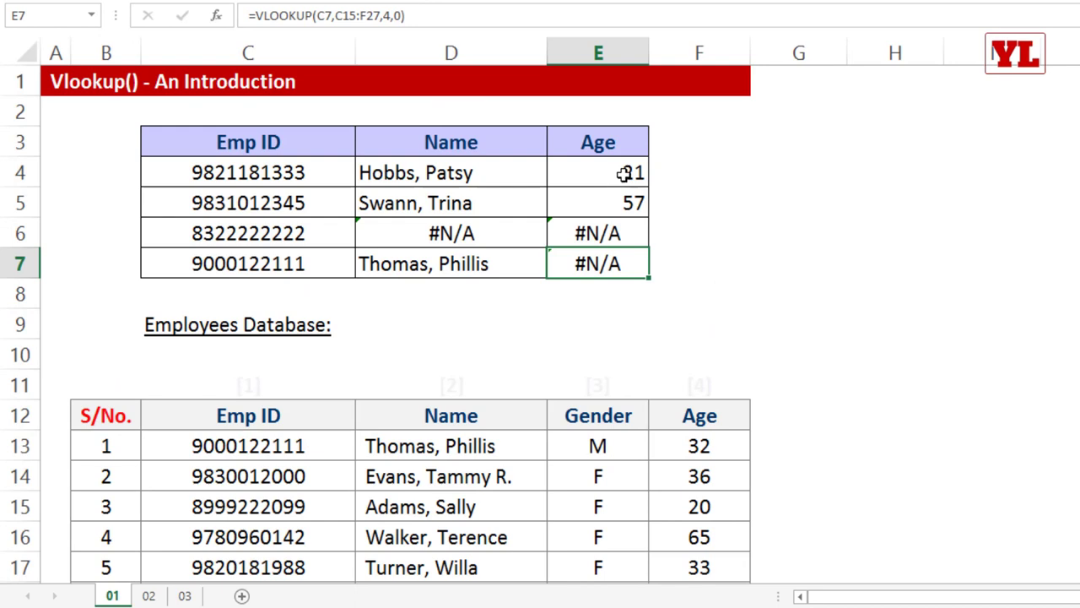
double_click(593, 173)
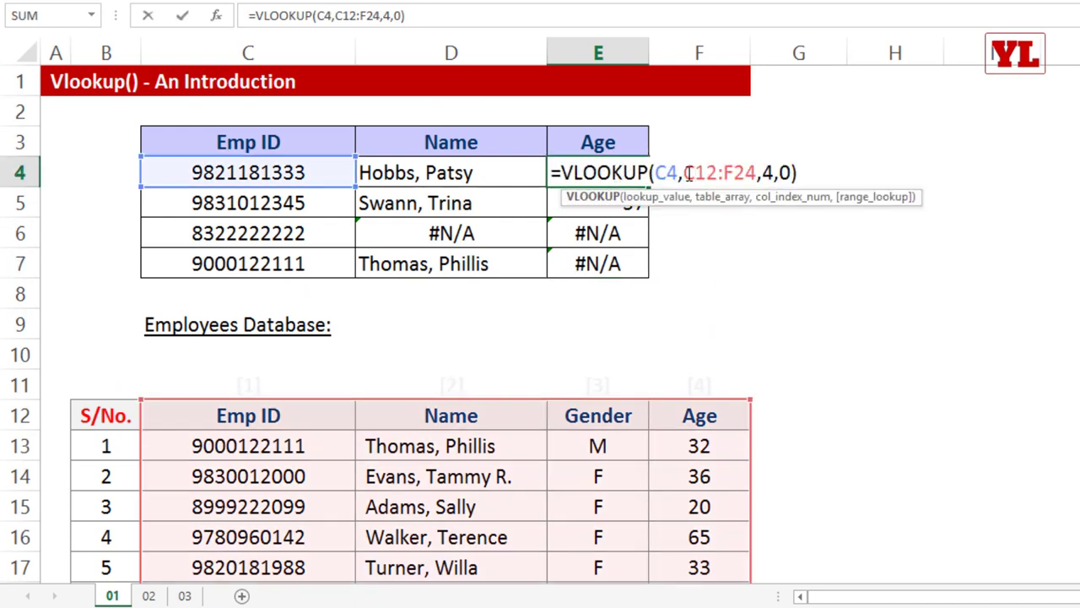
drag(685, 172, 761, 172)
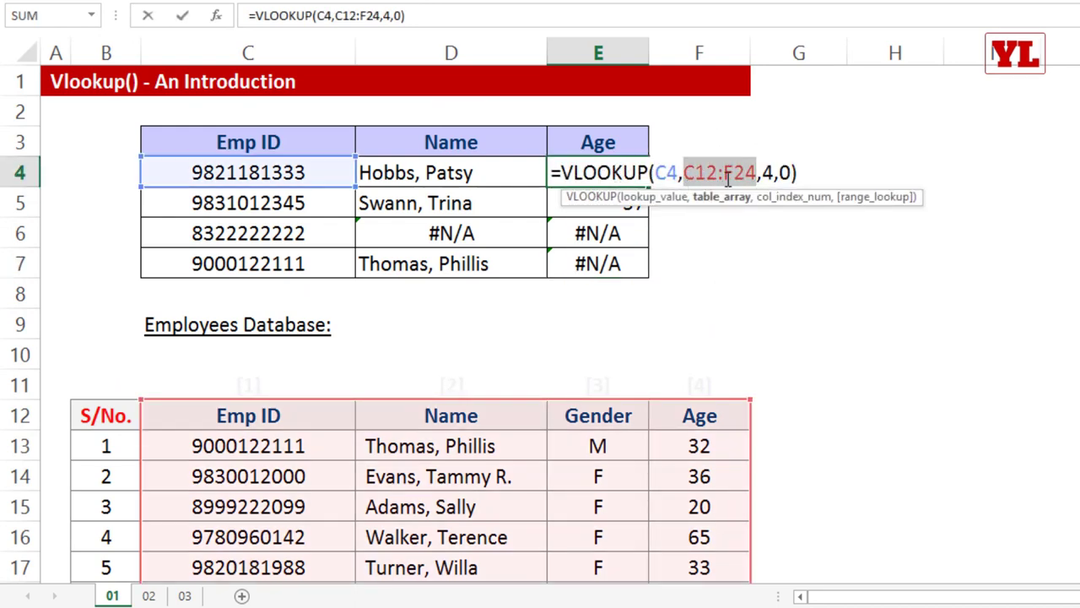
key(F4)
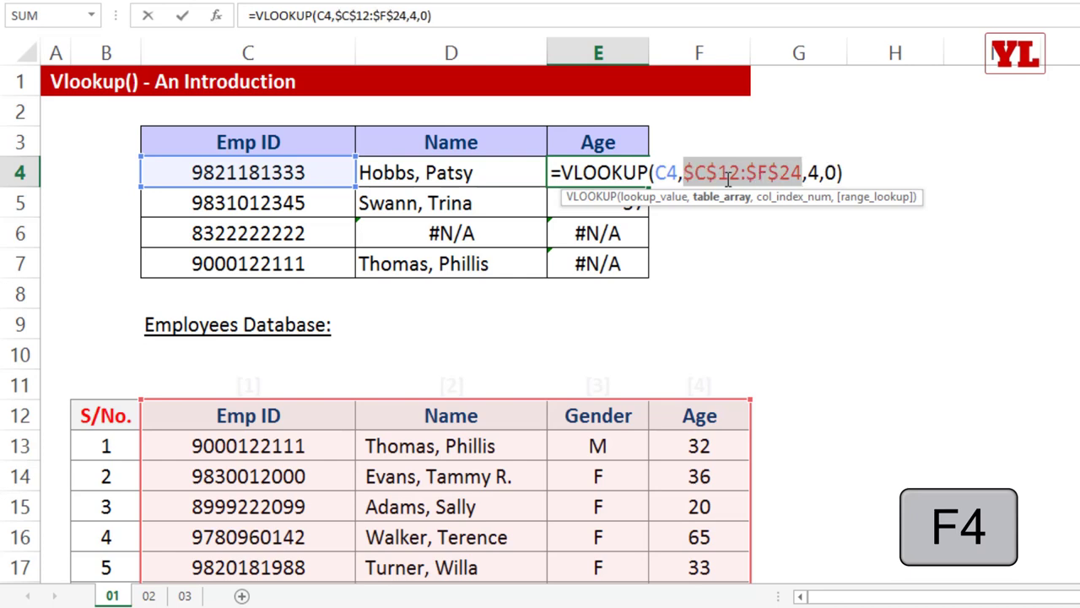
key(Return)
click(645, 173)
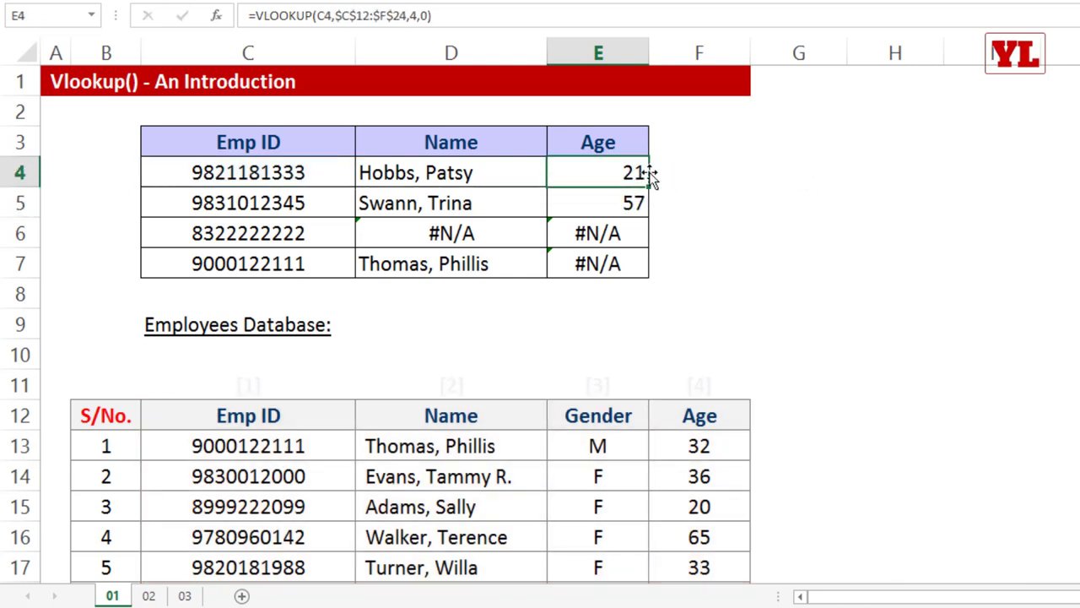
double_click(650, 184)
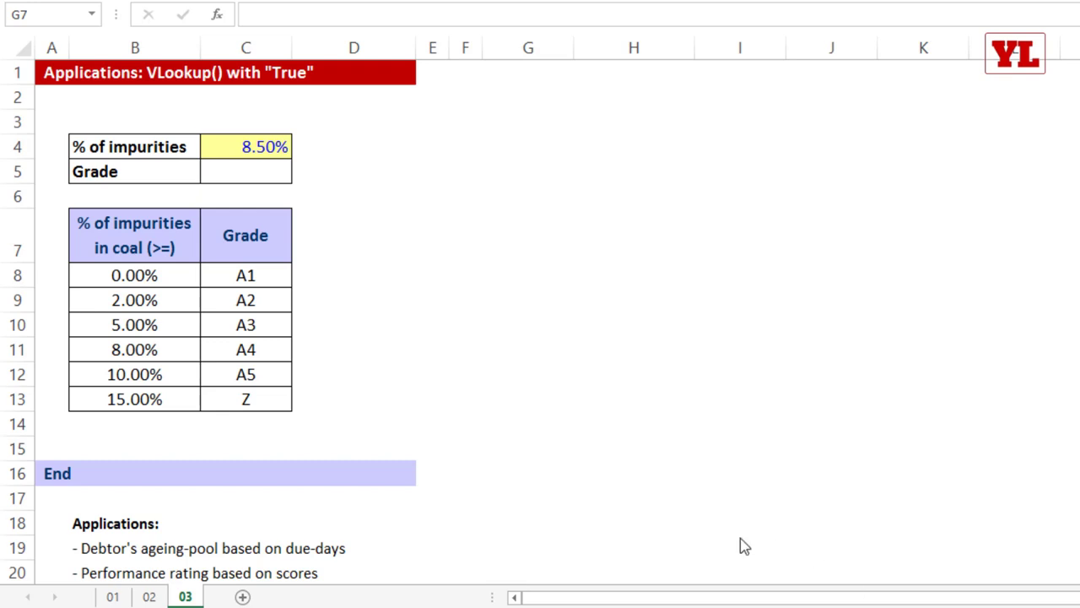
Examine the impurity thresholds in B7:B13 and the grade that each row from 0.00% upward corresponds to.
click(253, 301)
drag(127, 246, 123, 398)
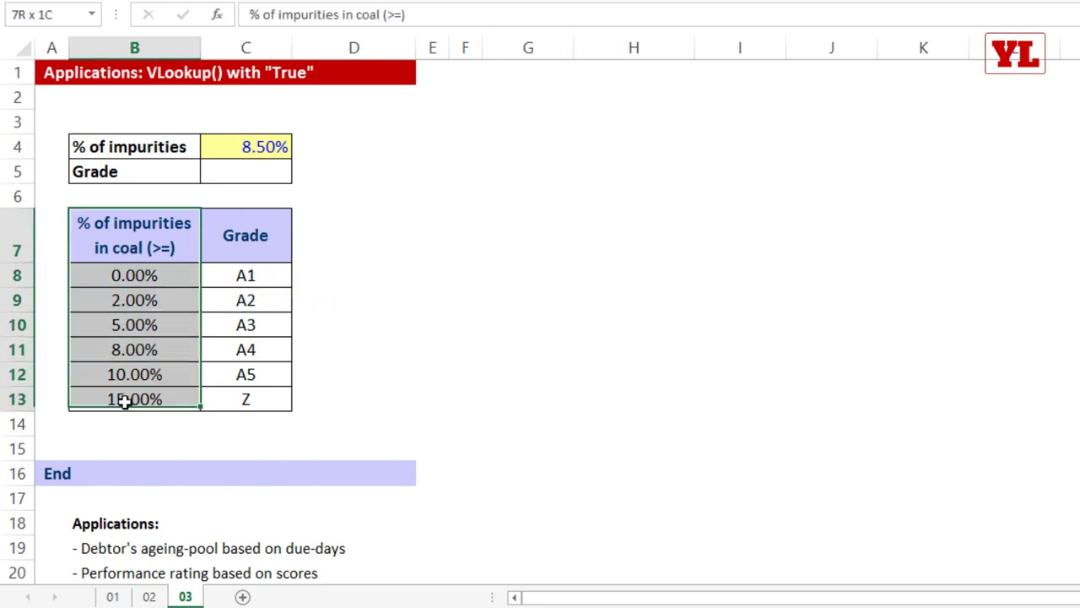
click(161, 333)
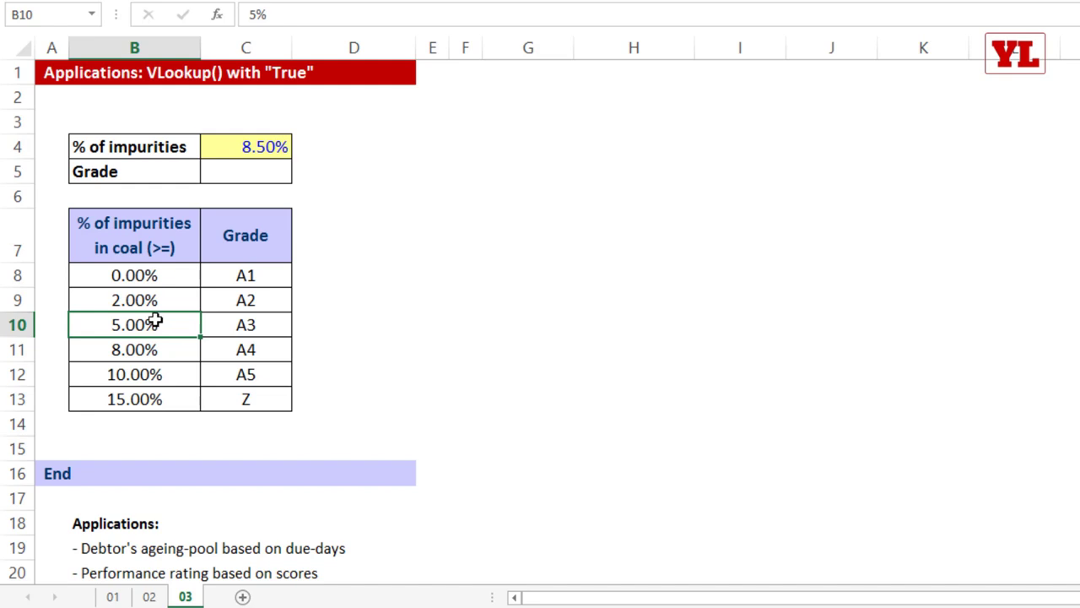
click(165, 280)
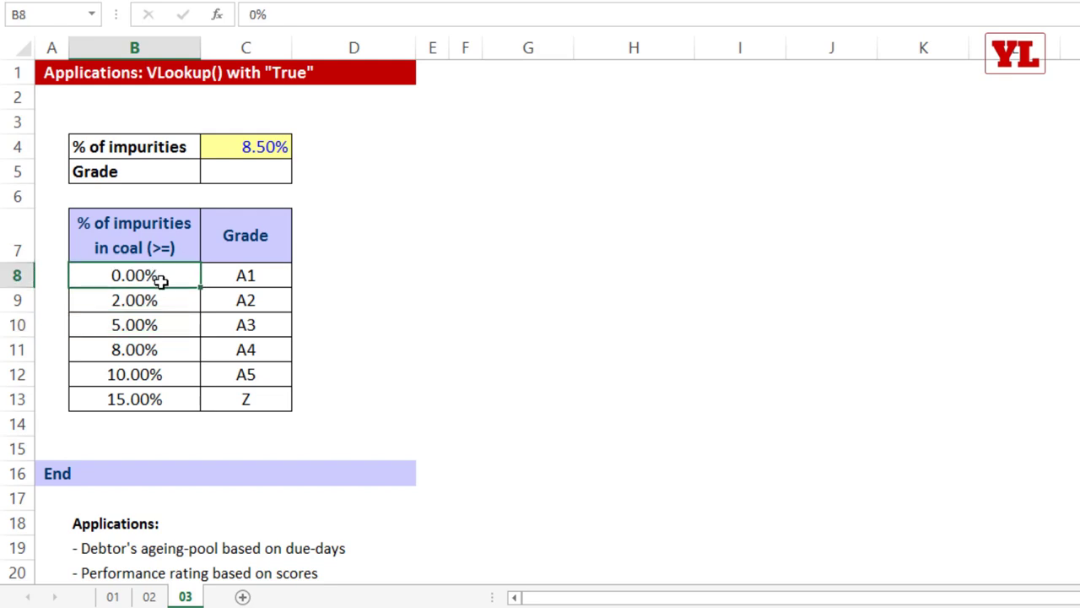
click(168, 300)
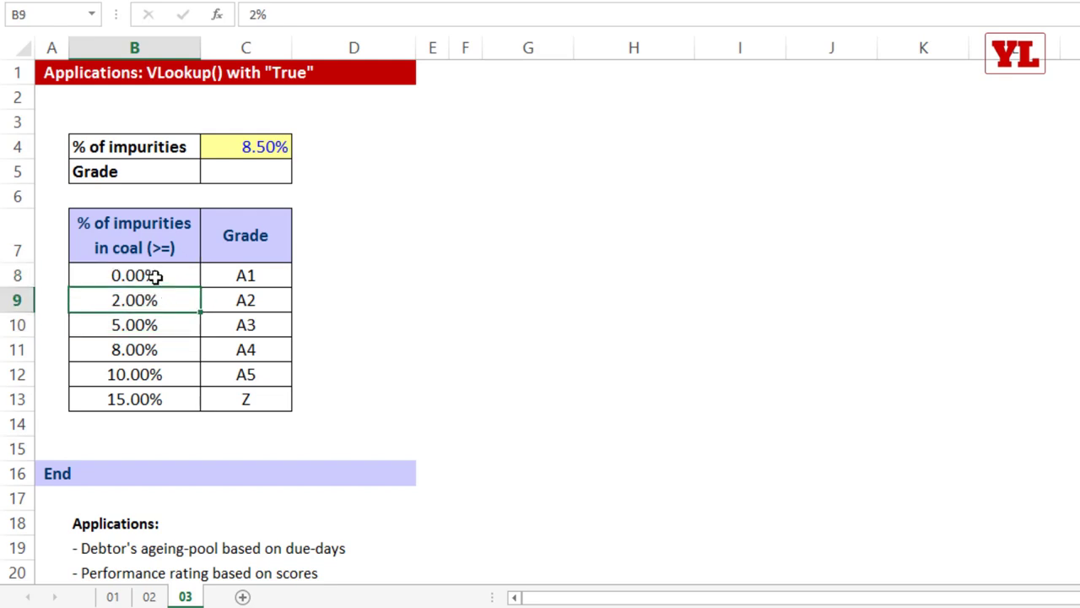
drag(160, 275, 263, 272)
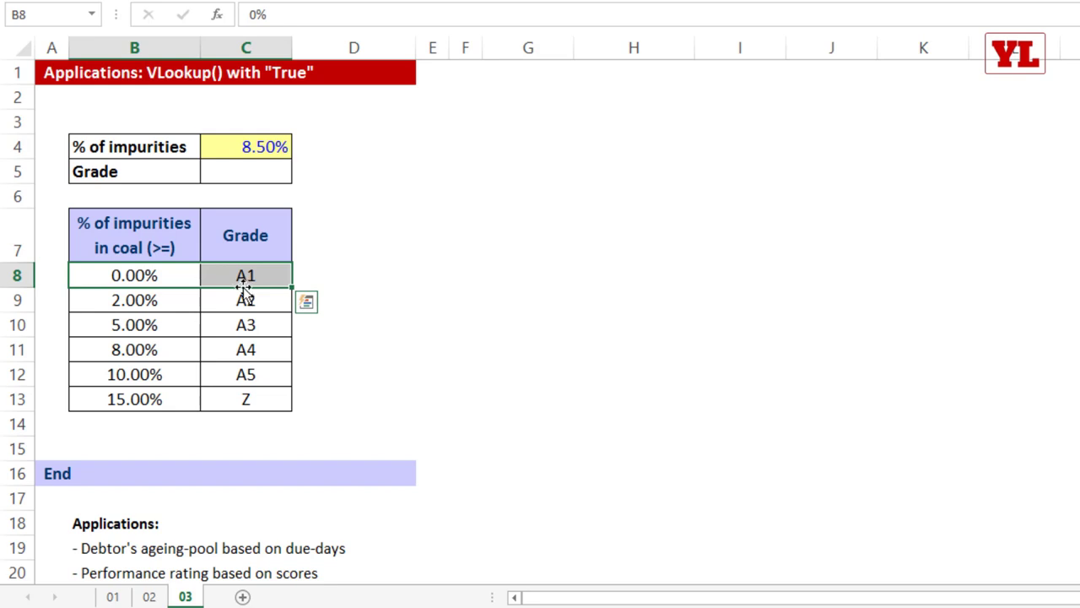
click(158, 325)
drag(163, 326, 282, 326)
key(ctrl+c)
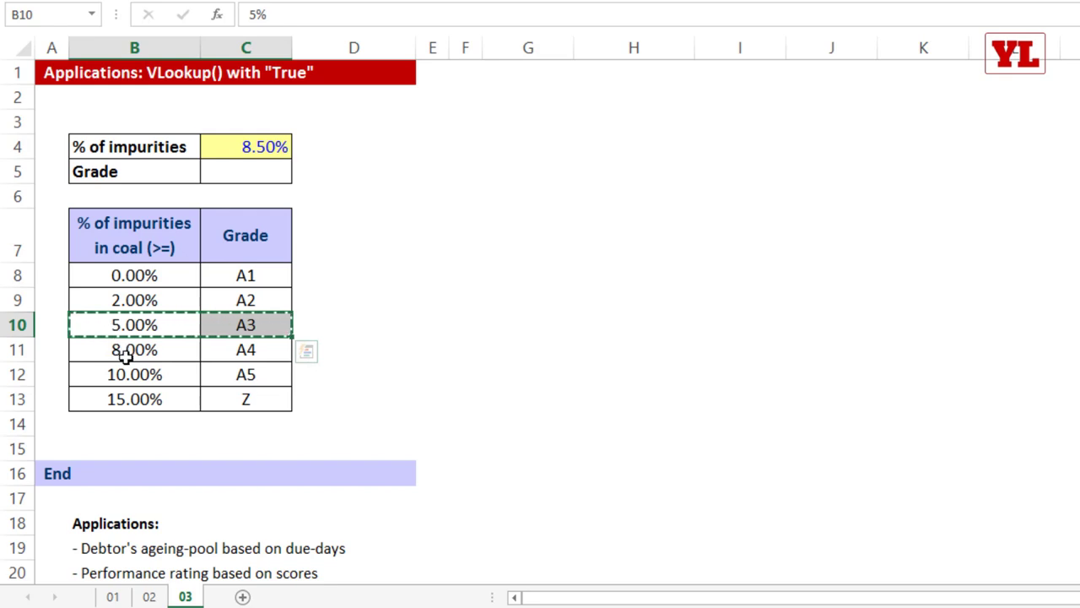
click(202, 281)
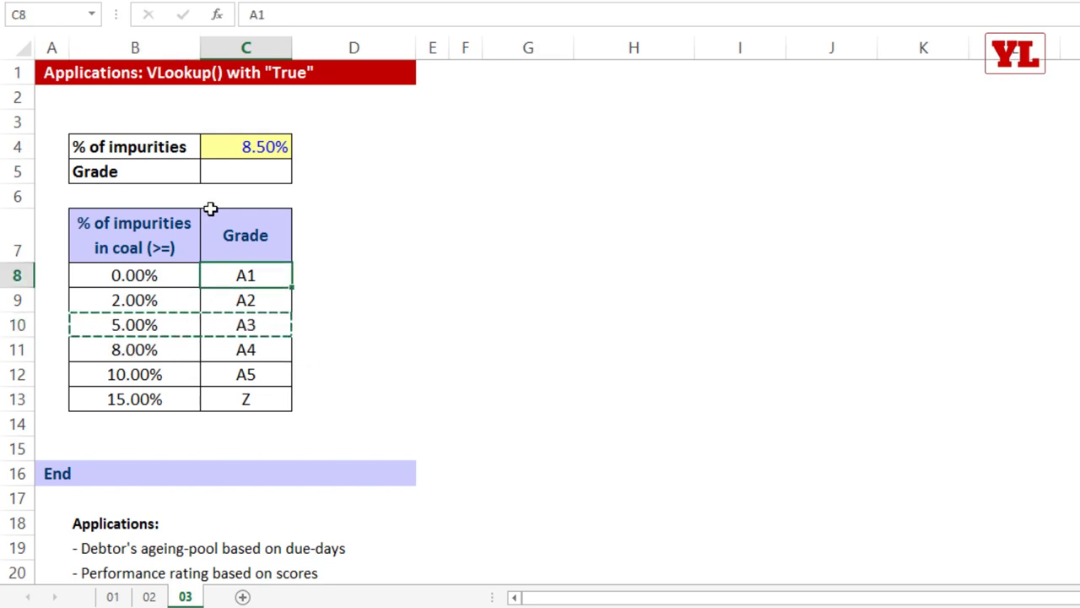
Start a VLOOKUP in C5 with C4 as lookup value and the absolute range $B$8:$C$13 as table array.
click(246, 169)
key(ctrl+c)
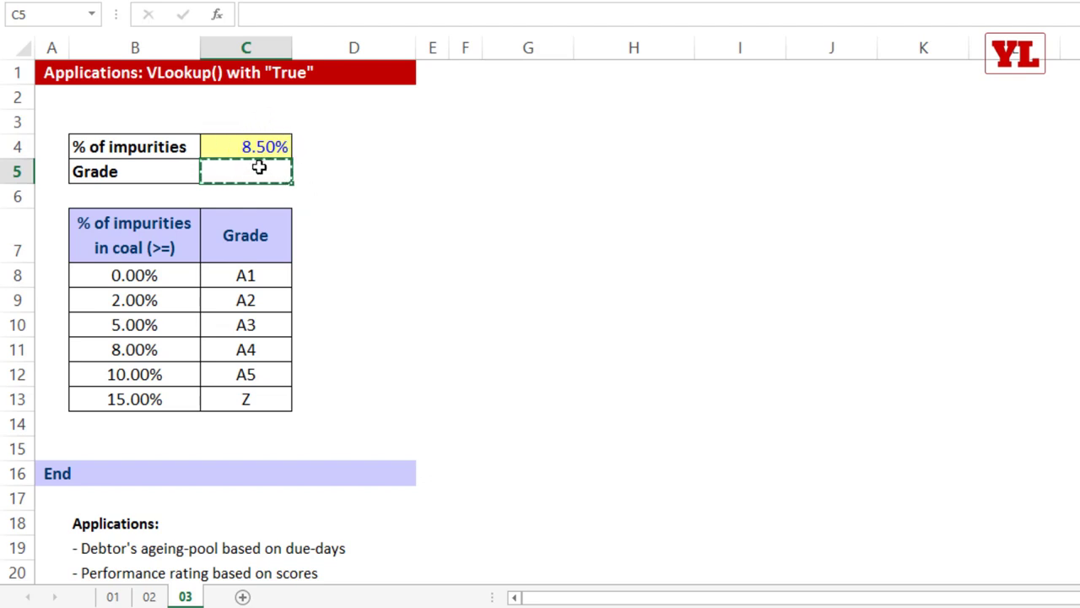
text(=vlookup()
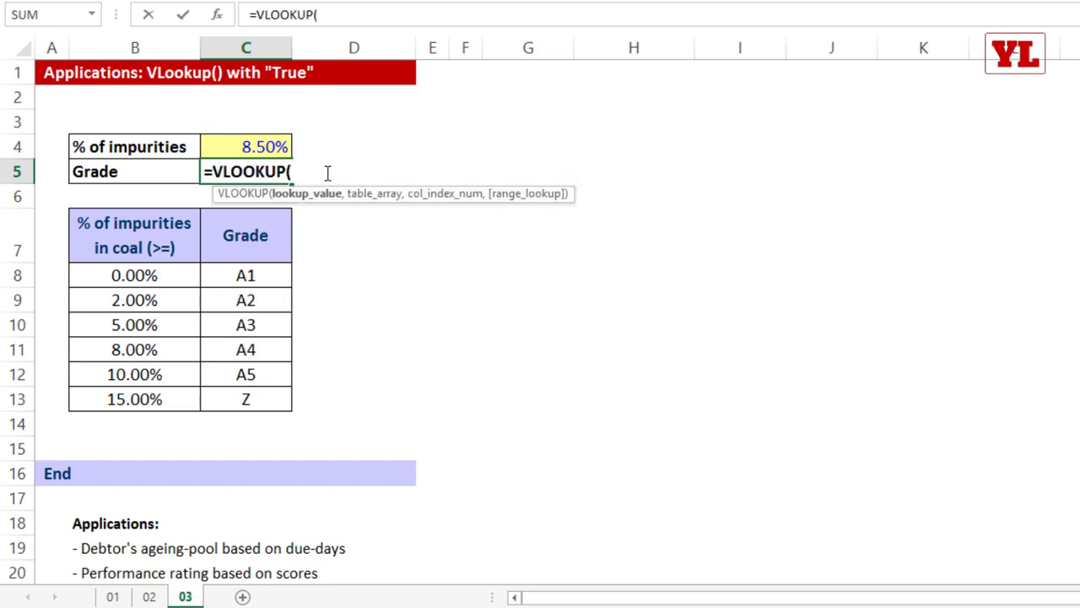
click(243, 148)
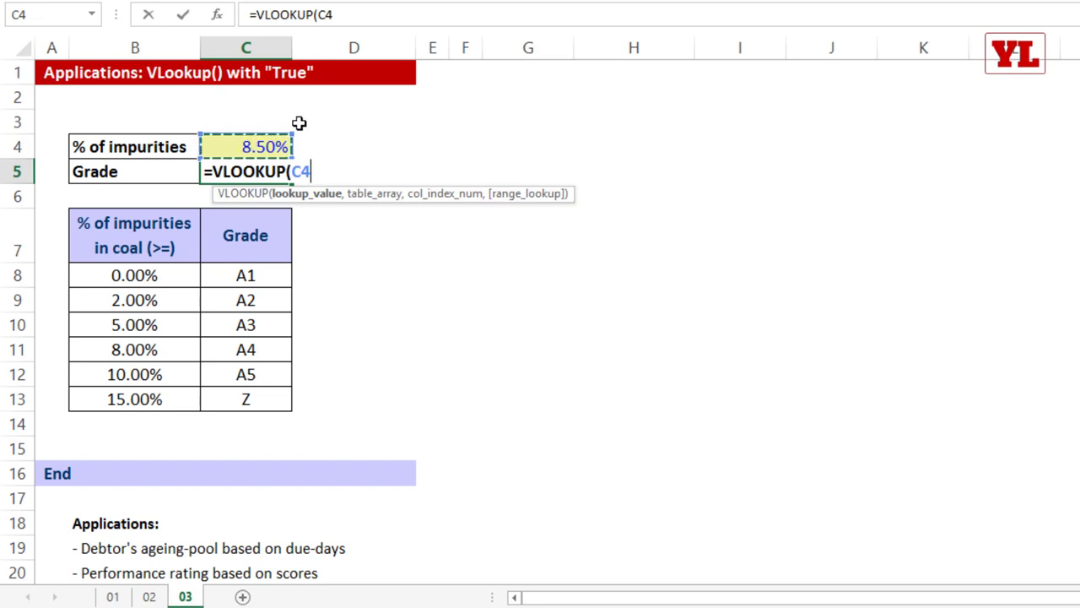
text(,)
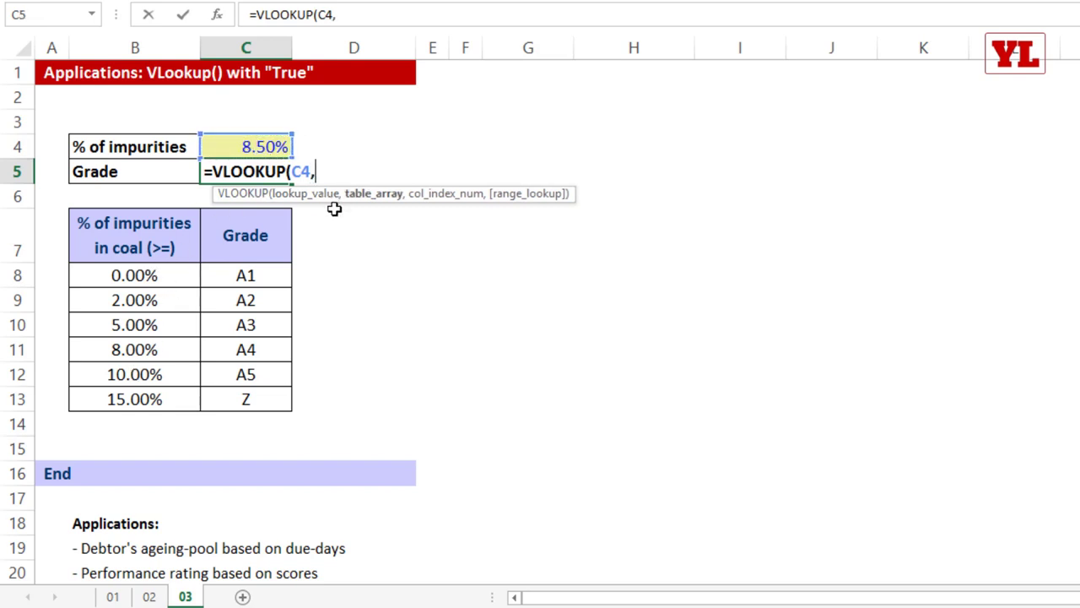
drag(140, 245, 237, 402)
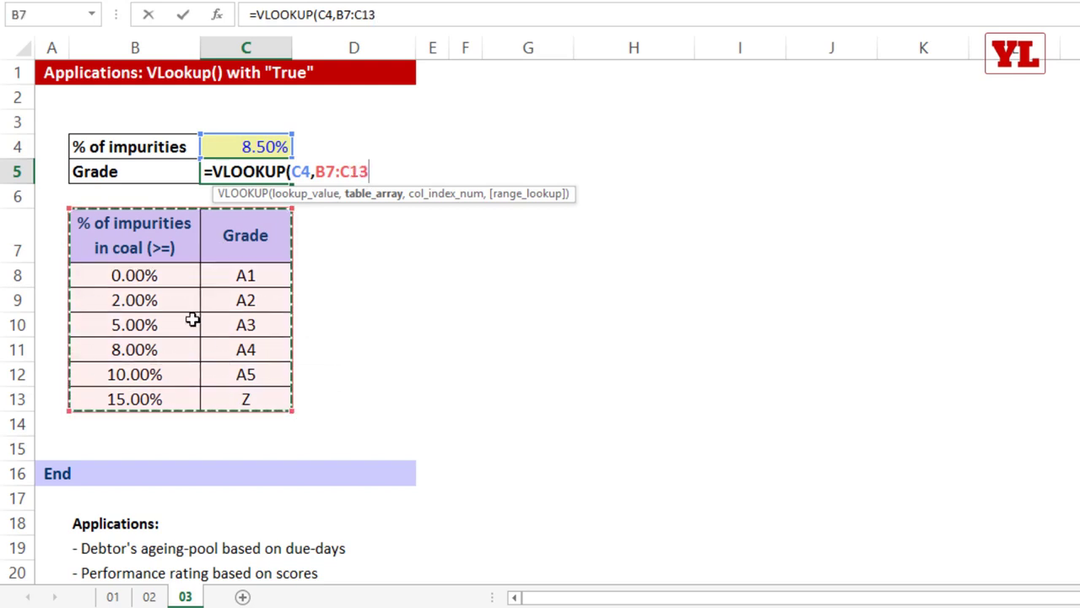
click(165, 281)
drag(164, 281, 237, 398)
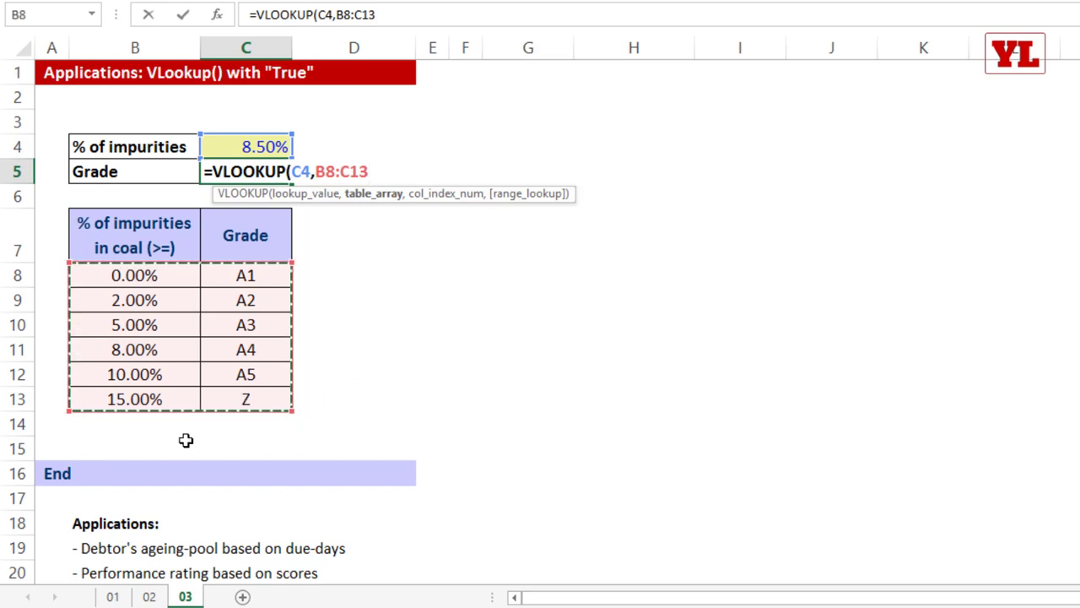
key(F4)
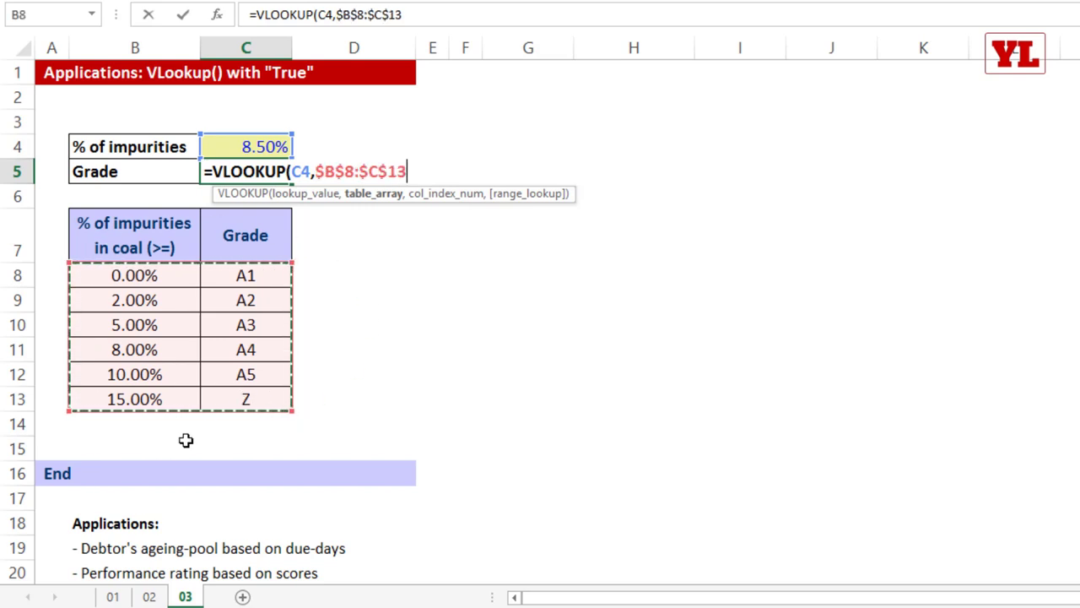
Complete the C5 VLOOKUP with column index number 2 and range lookup 0 for an exact match.
text(,)
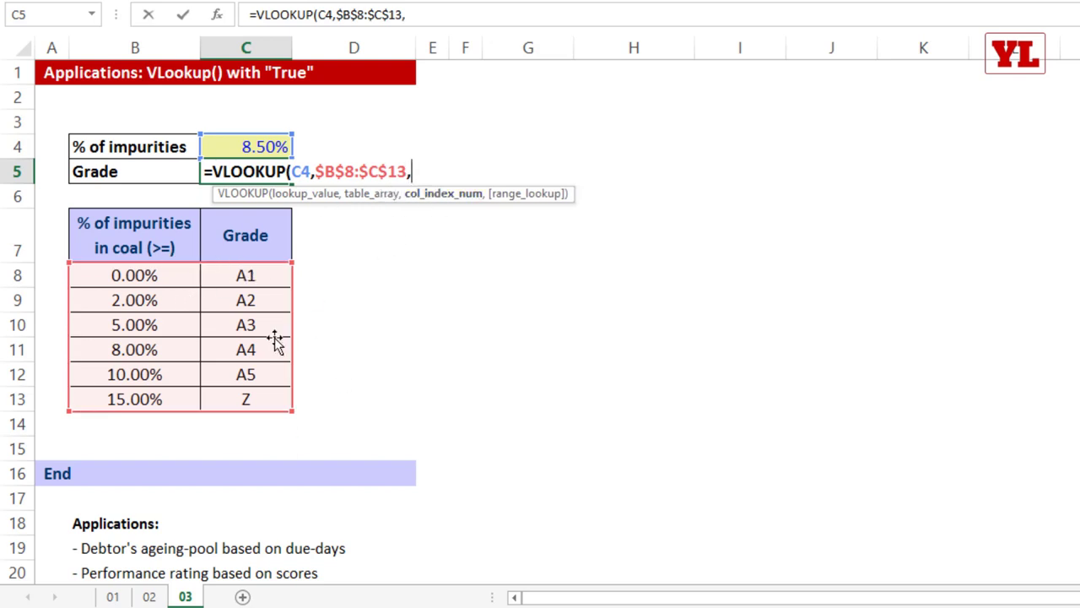
text(2)
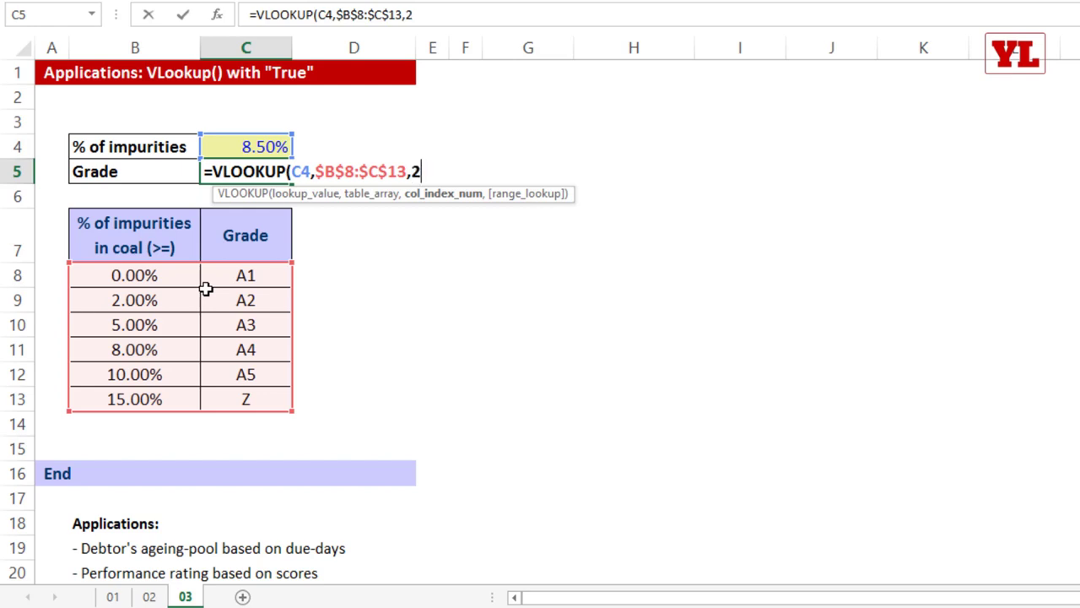
text(,)
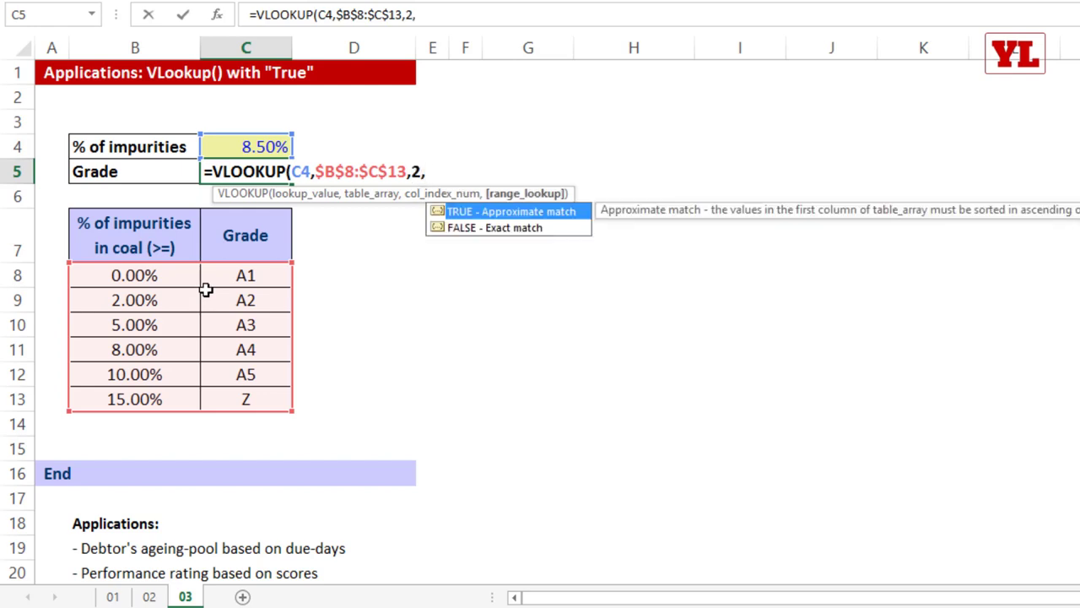
double_click(466, 228)
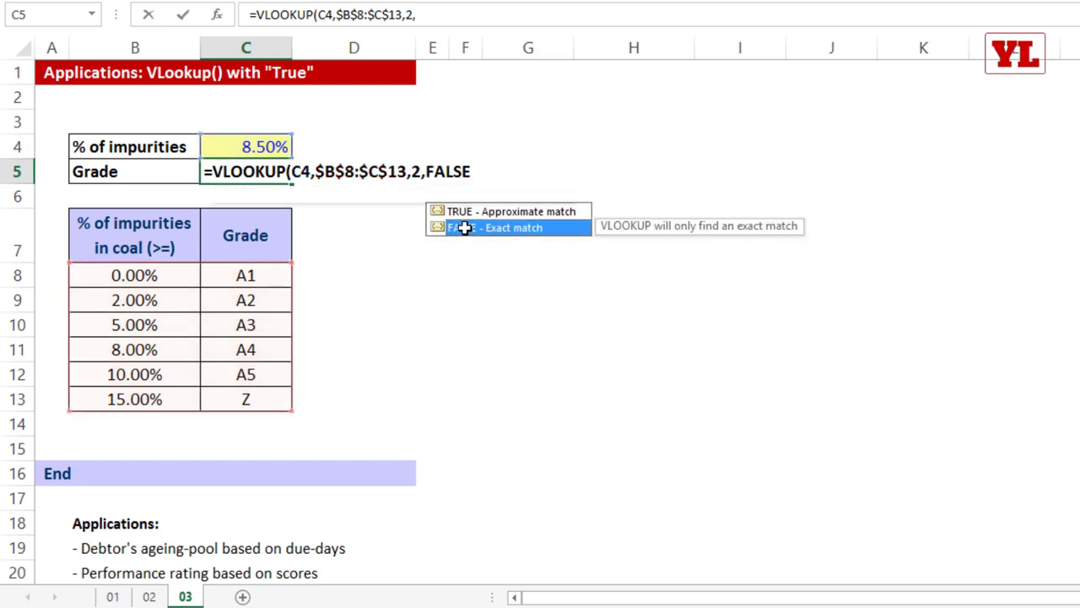
double_click(452, 165)
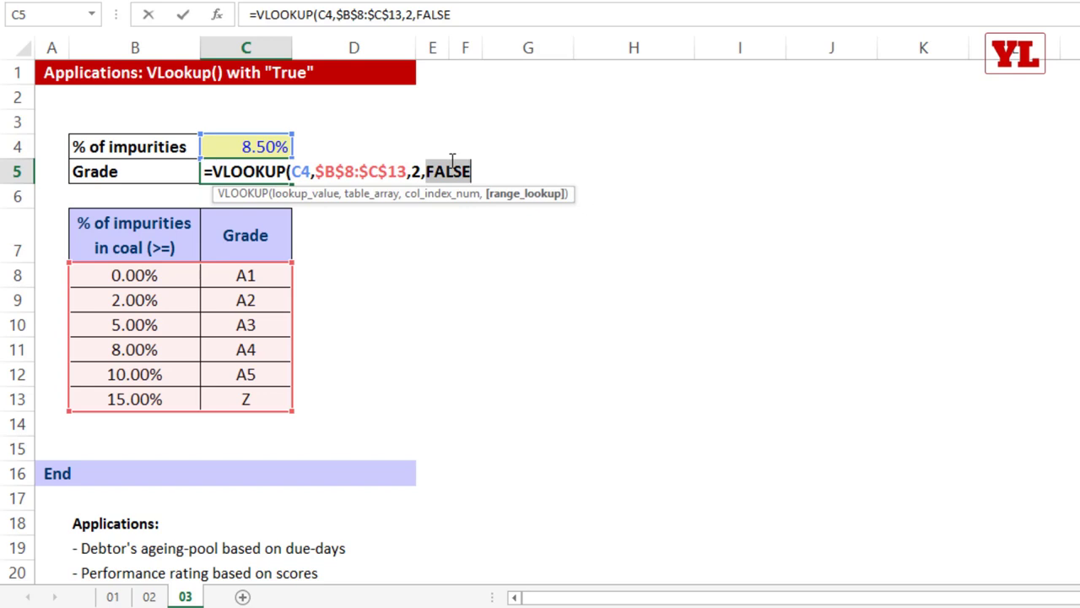
text(0))
key(Return)
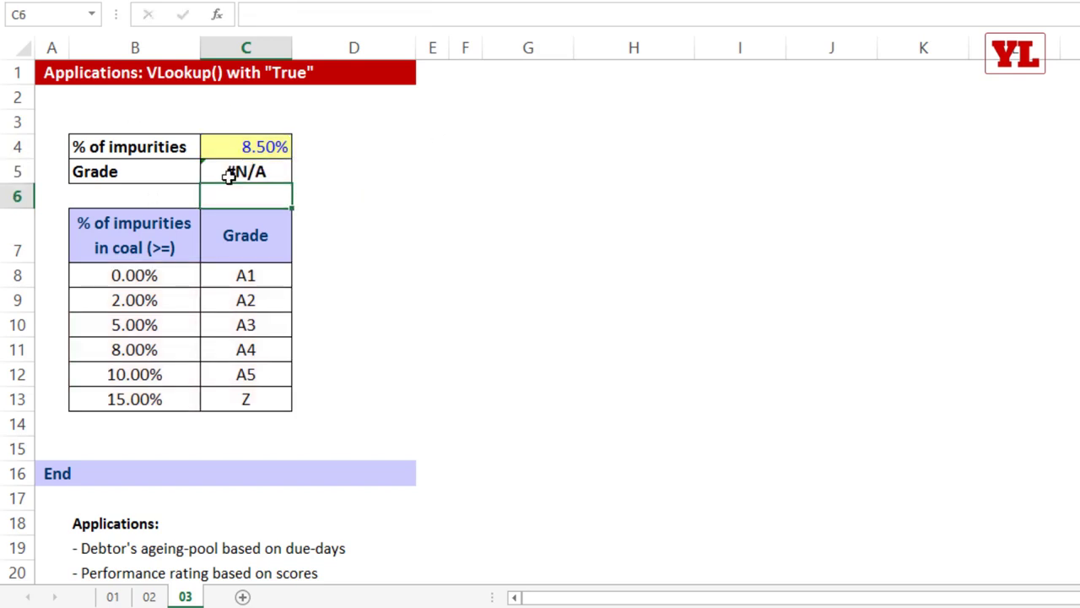
Compare C4 with the impurity thresholds and set the range lookup in the C5 VLOOKUP to 1 for an approximate match.
click(250, 142)
drag(133, 246, 131, 399)
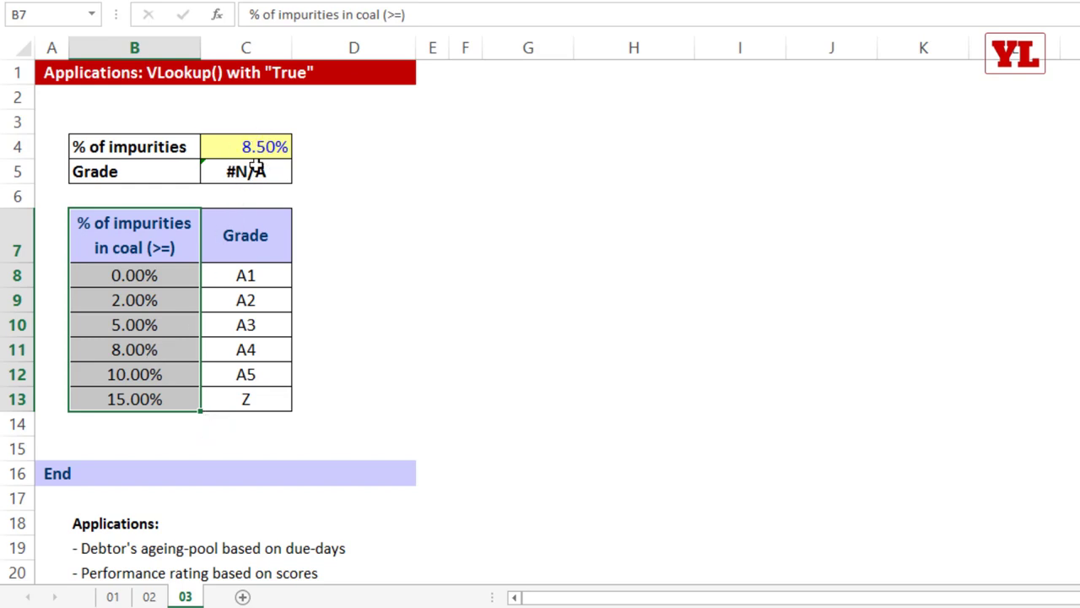
click(251, 173)
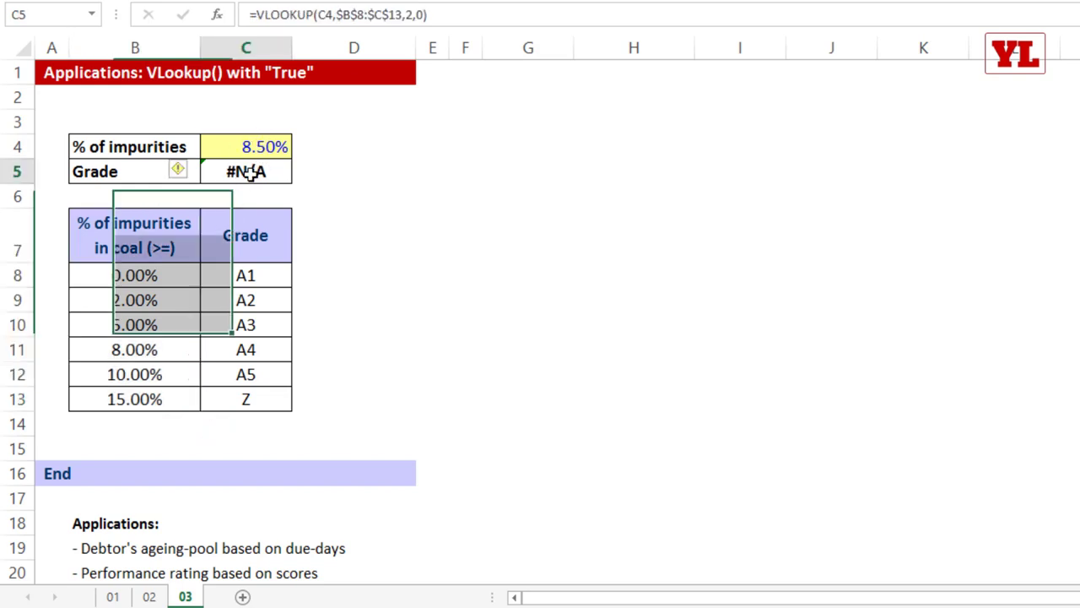
key(F2)
double_click(432, 171)
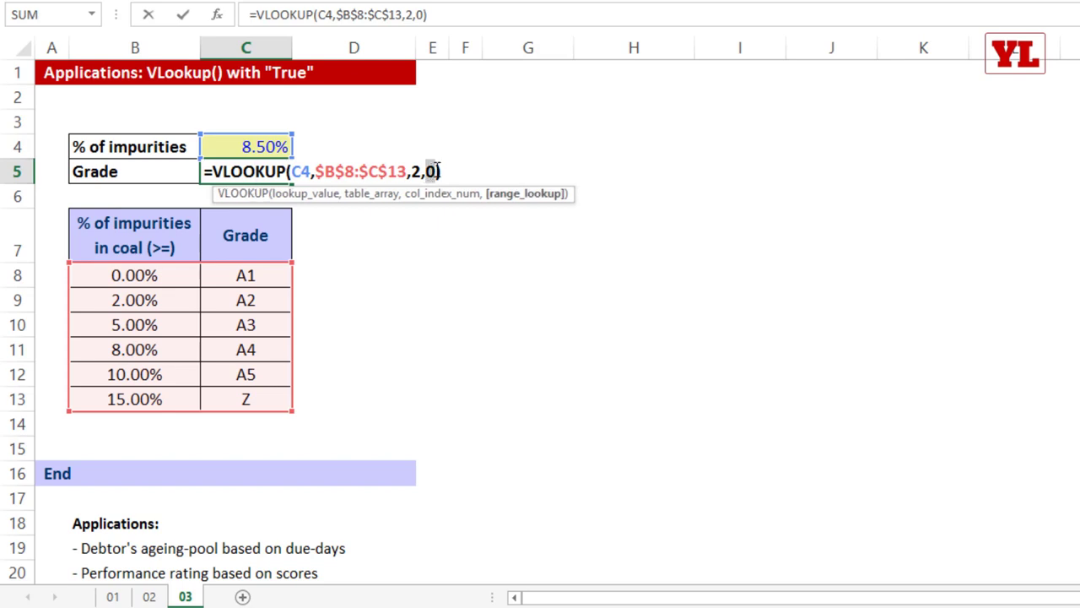
text(1)
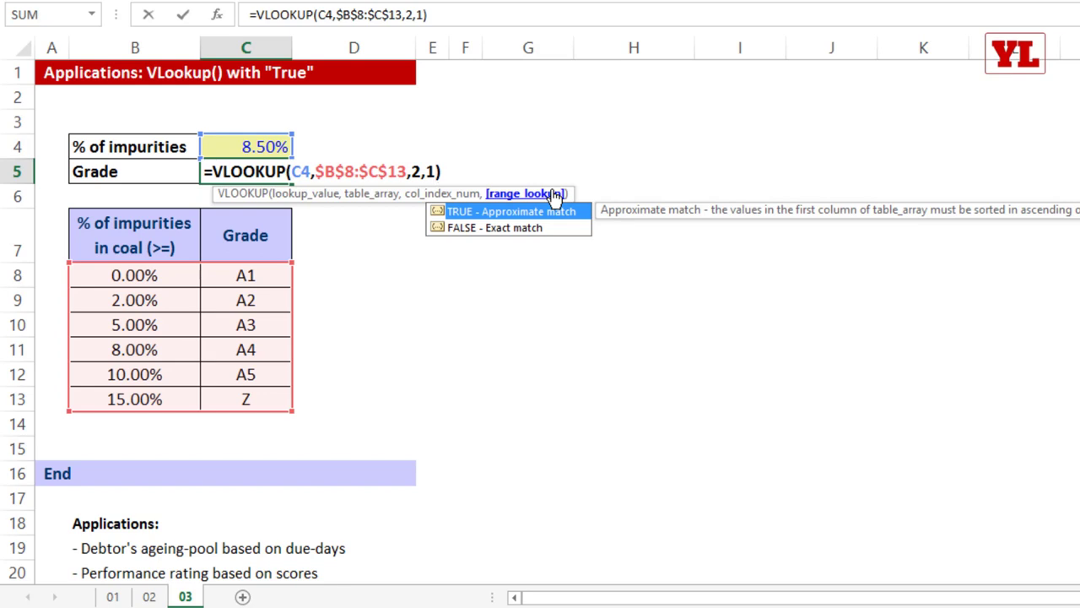
key(Return)
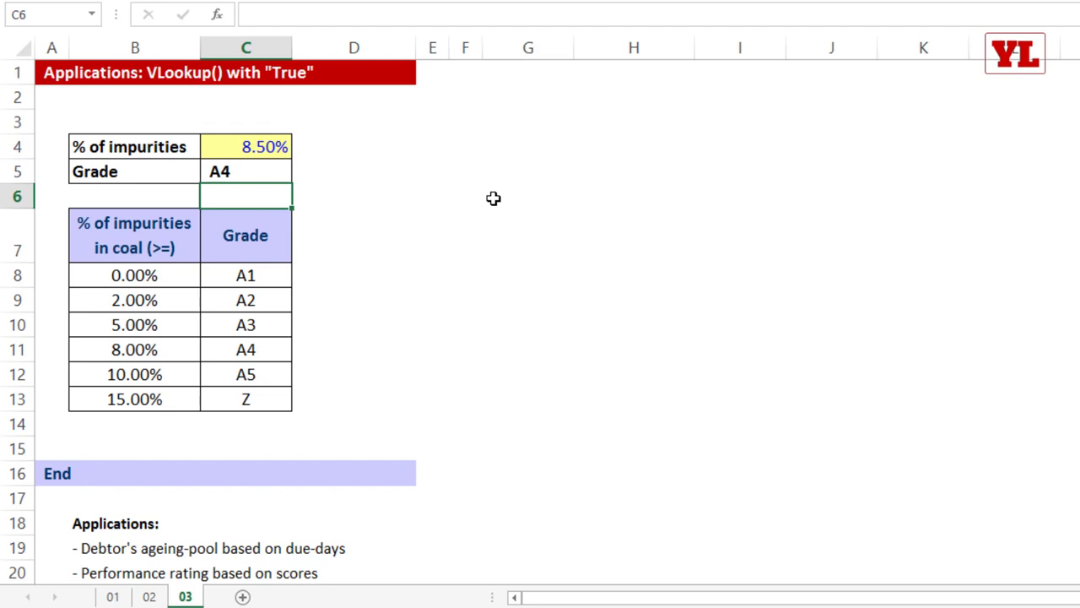
Review the range lookup argument in the Grade formula in C5.
double_click(259, 171)
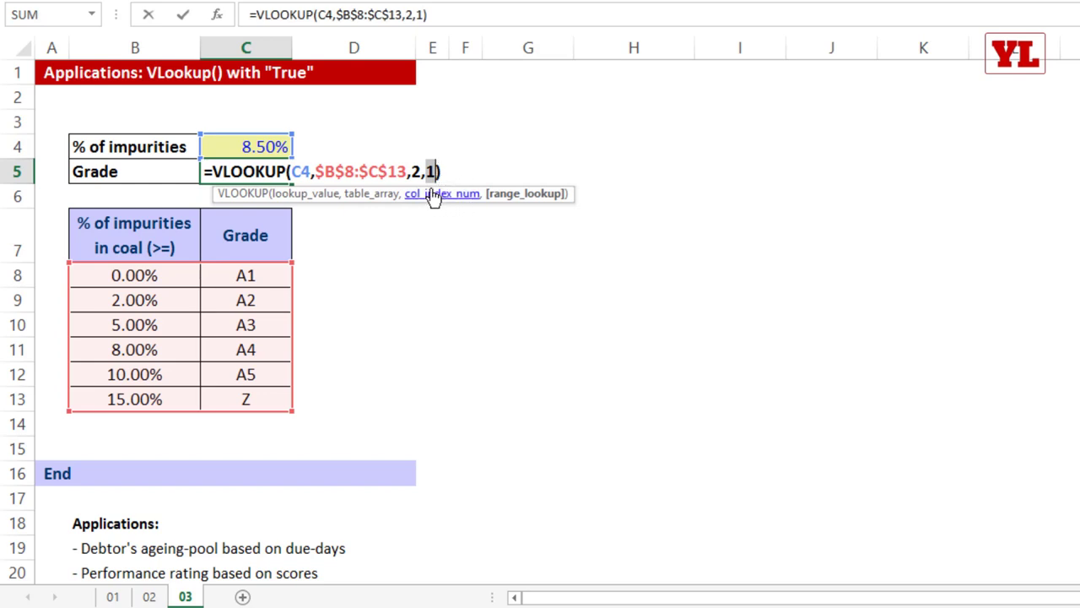
click(430, 172)
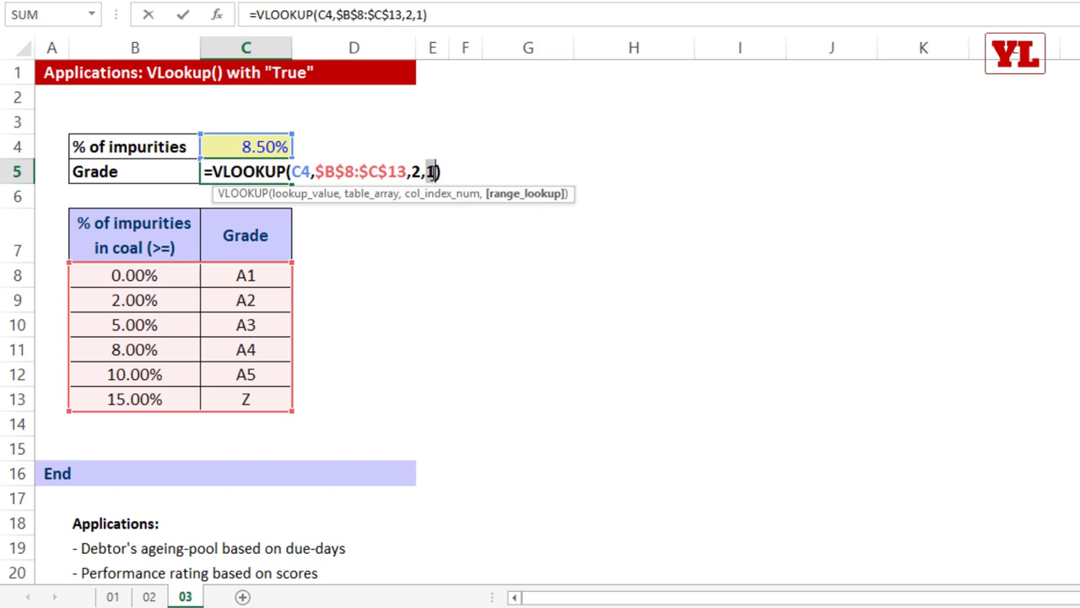
key(ctrl+Return)
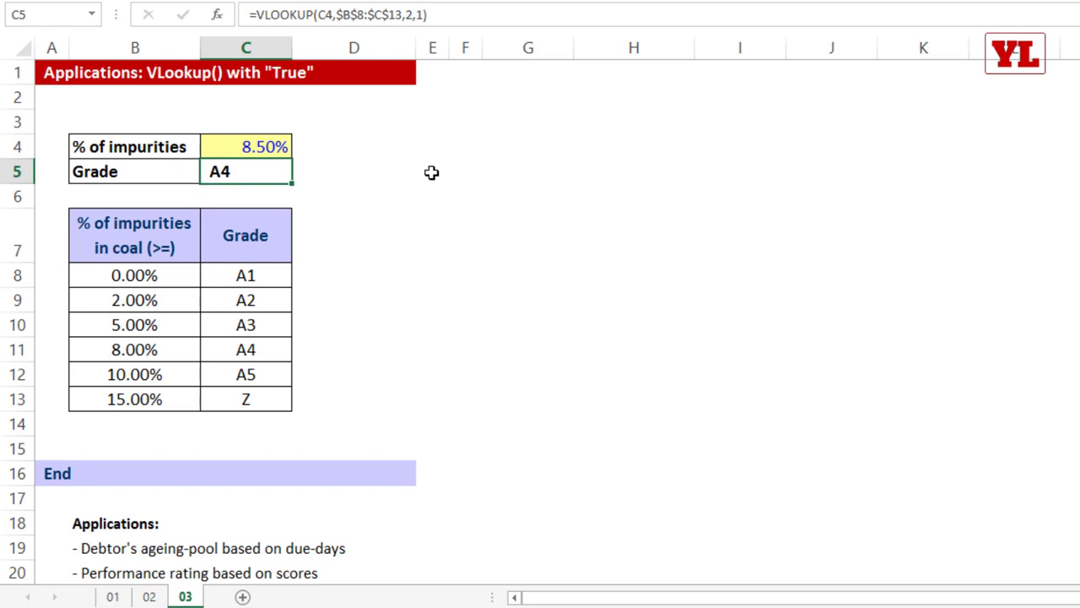
Enter the note SLABS in cell G7 beside the impurity table.
click(472, 270)
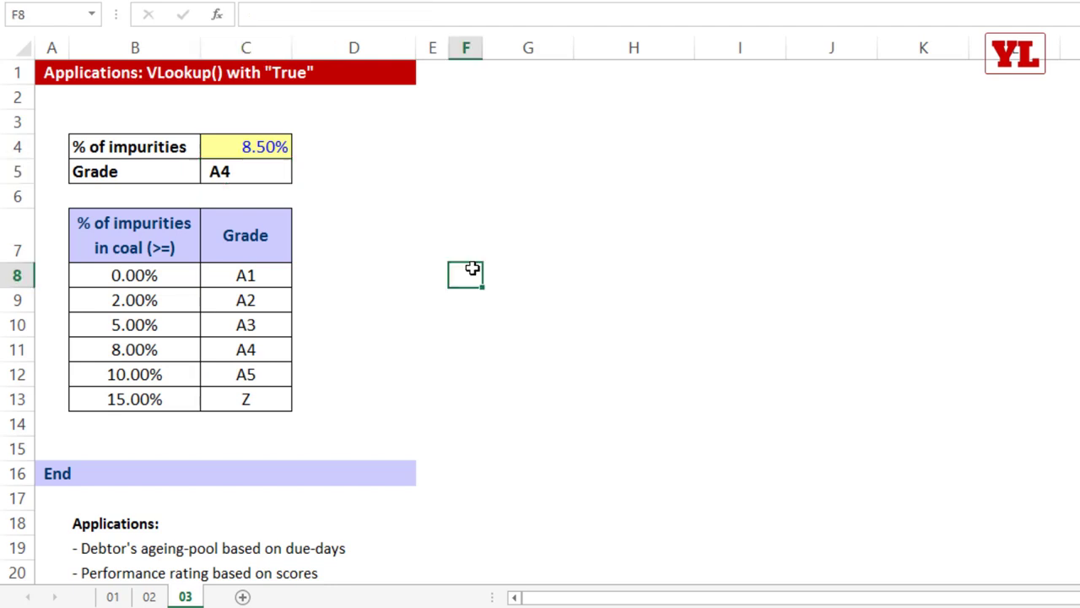
click(511, 273)
click(438, 271)
key(Left)
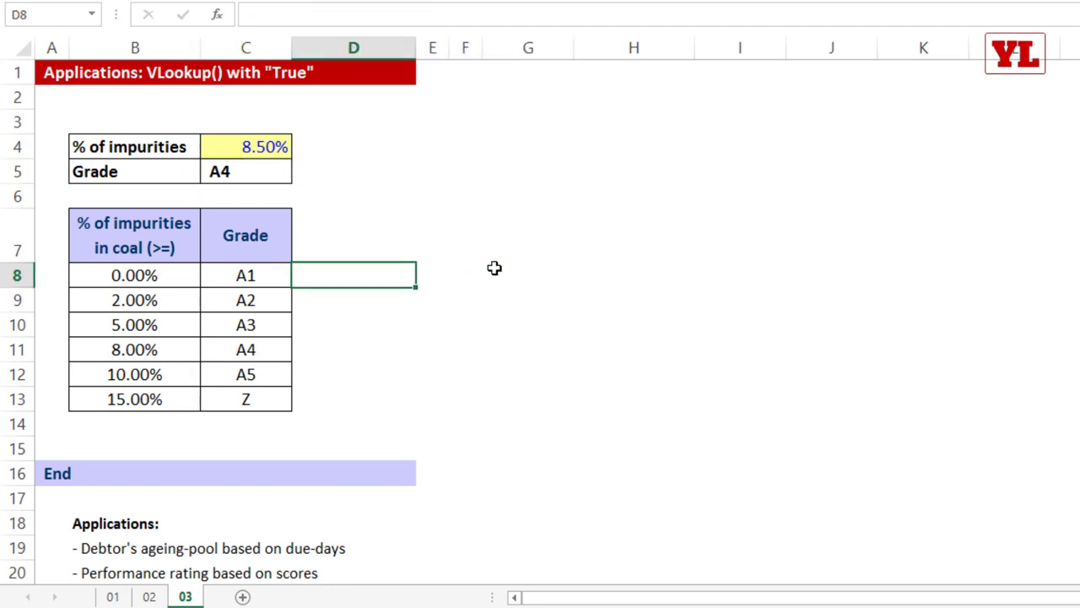
click(494, 268)
drag(169, 275, 176, 398)
click(505, 251)
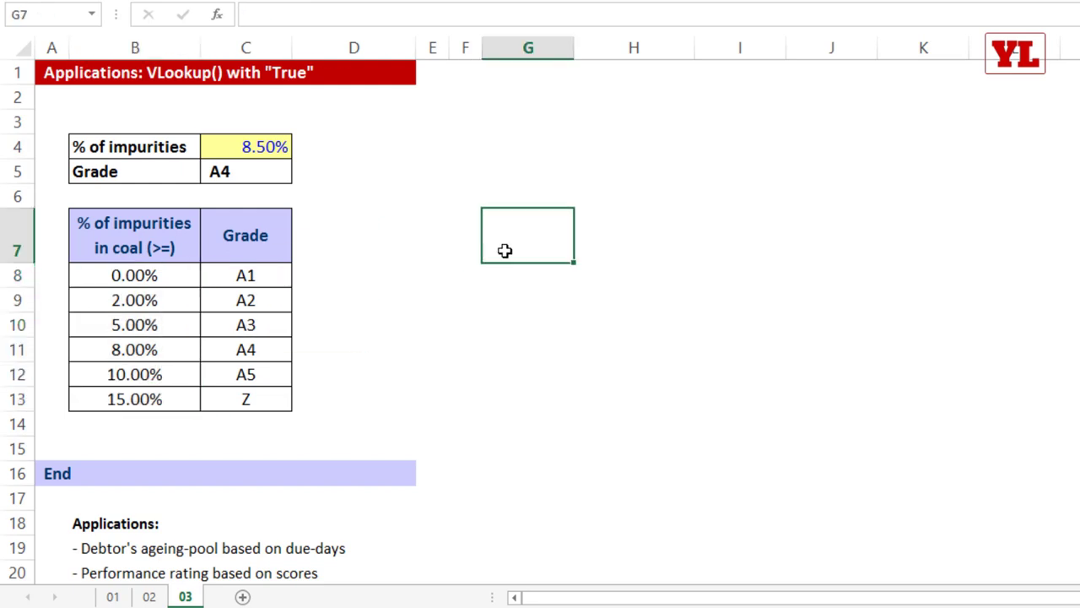
text(SLABS)
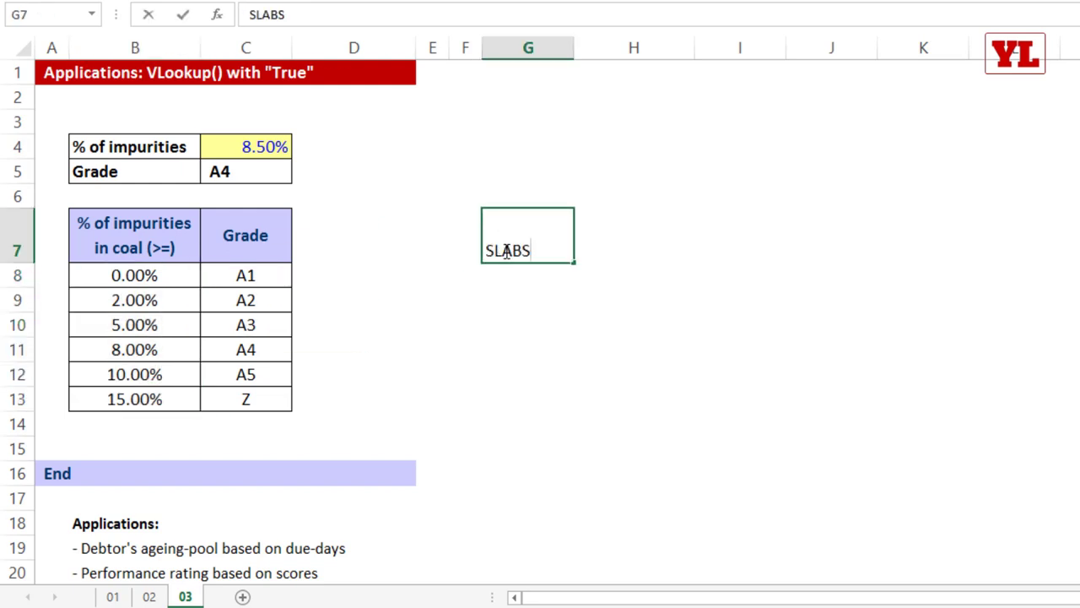
click(523, 272)
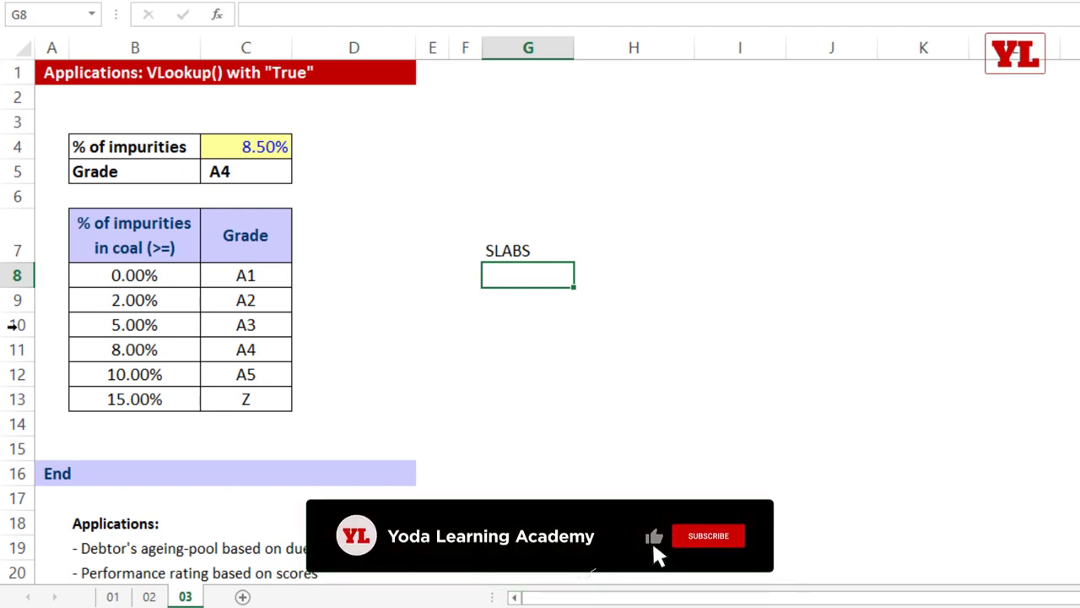
Enter the note ASC ORDER in cell G8 below the SLABS note.
drag(146, 245, 145, 401)
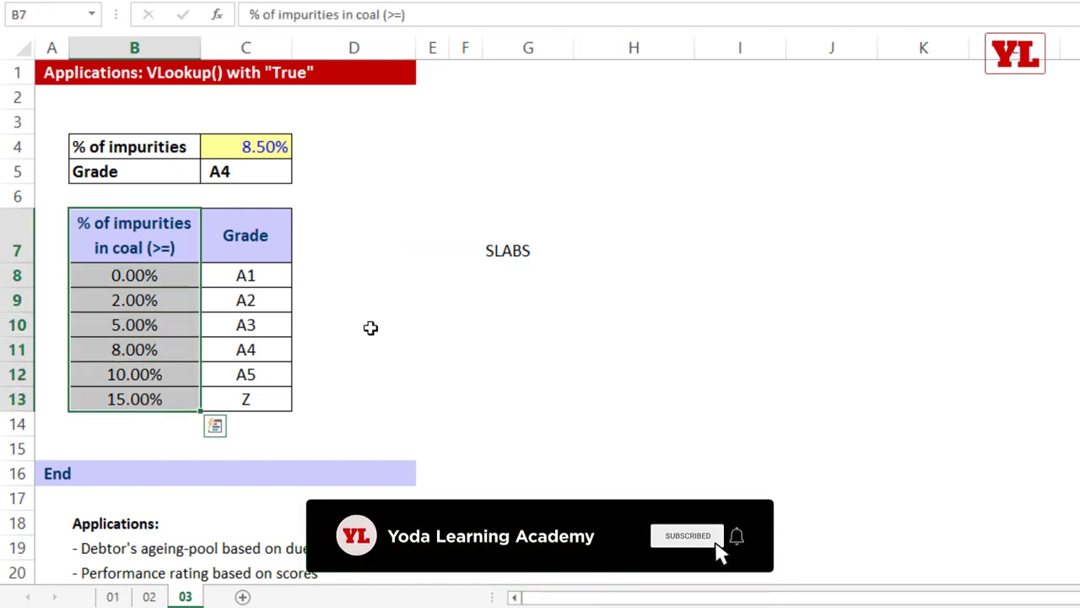
click(536, 276)
text(ASC)
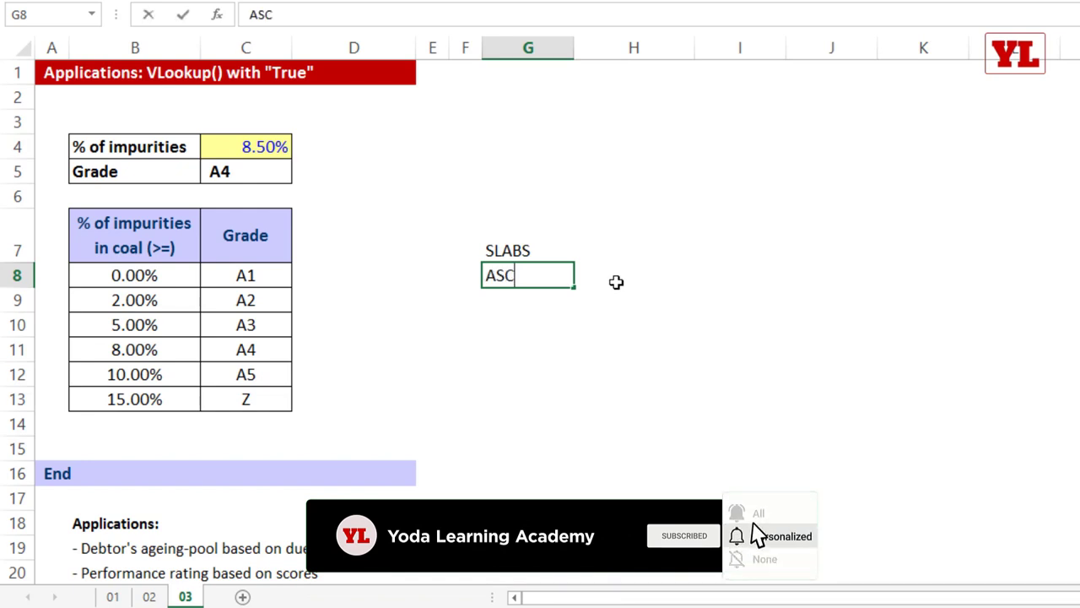
text( ORDER)
click(624, 325)
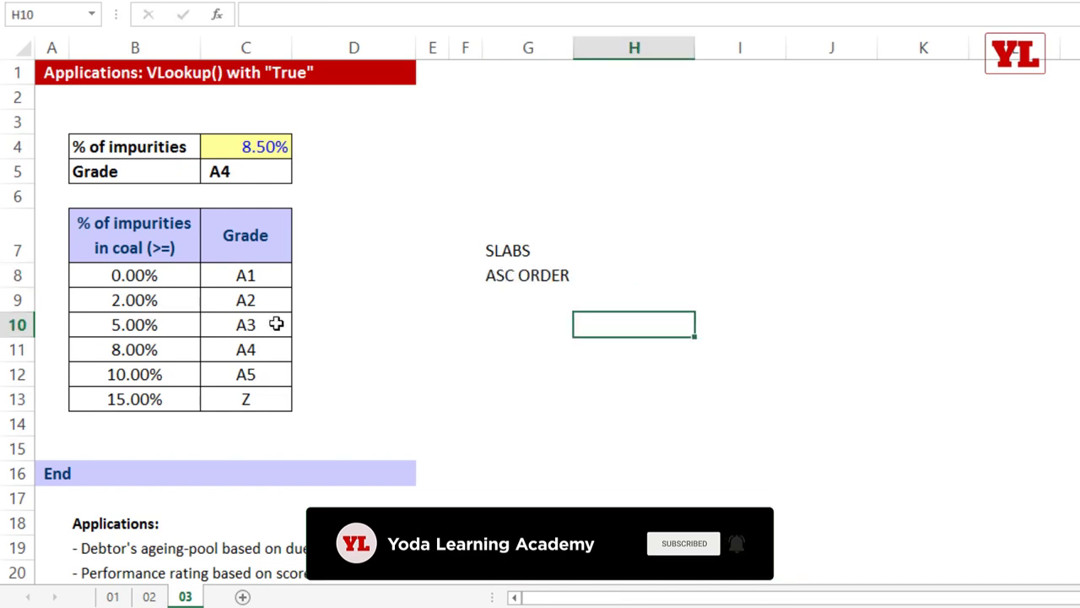
Review the impurity table and the range lookup argument of the Grade formula in C5, leaving the formula unchanged.
drag(147, 240, 205, 391)
click(256, 179)
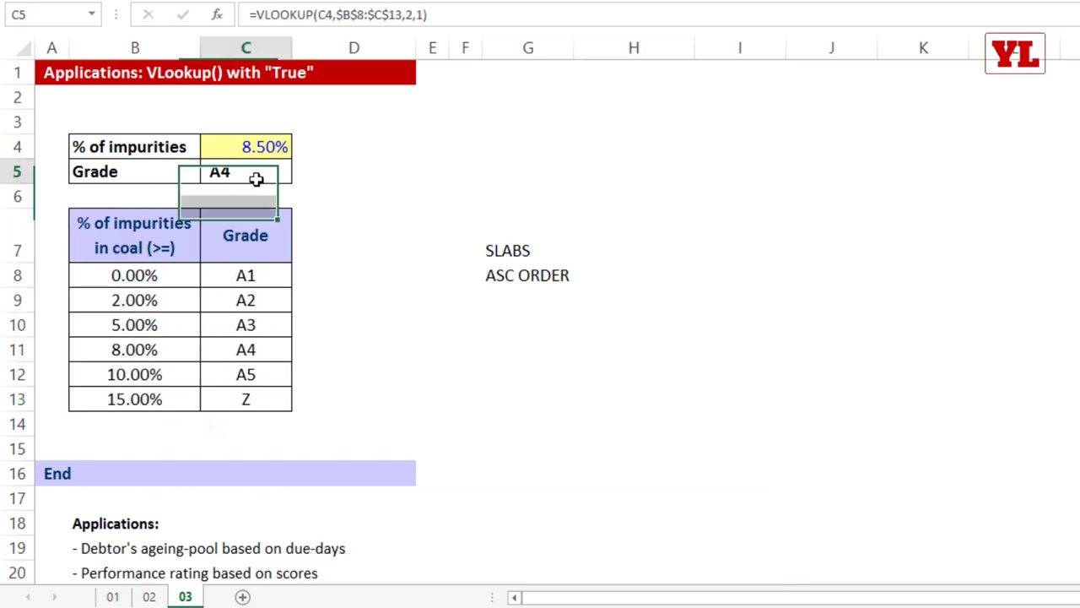
double_click(257, 179)
double_click(431, 171)
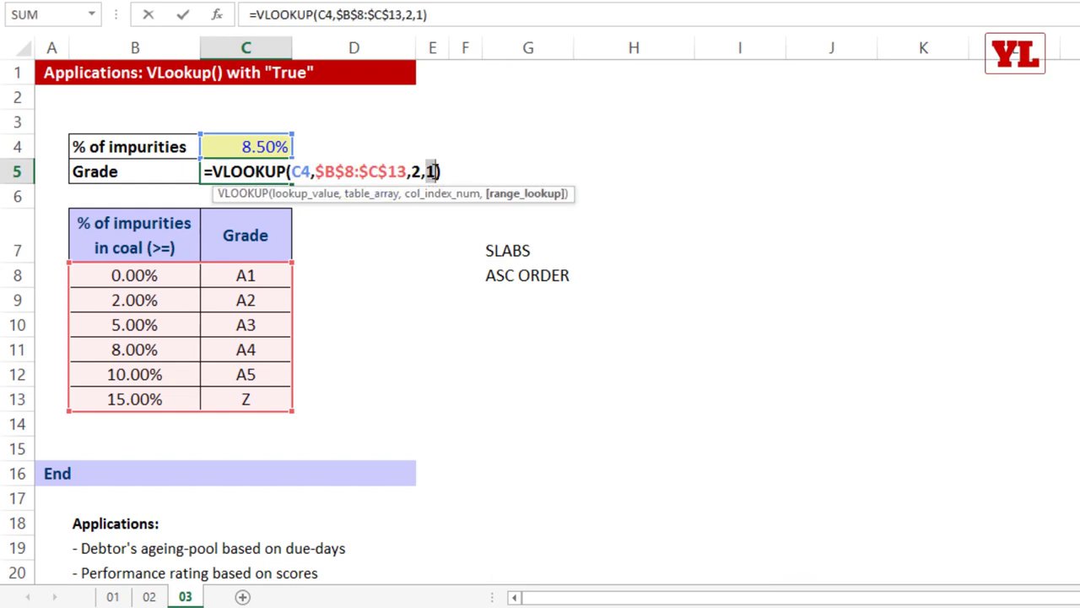
key(Escape)
Compare the SLABS and ASC ORDER notes with the impurity thresholds in B8:B13.
click(529, 248)
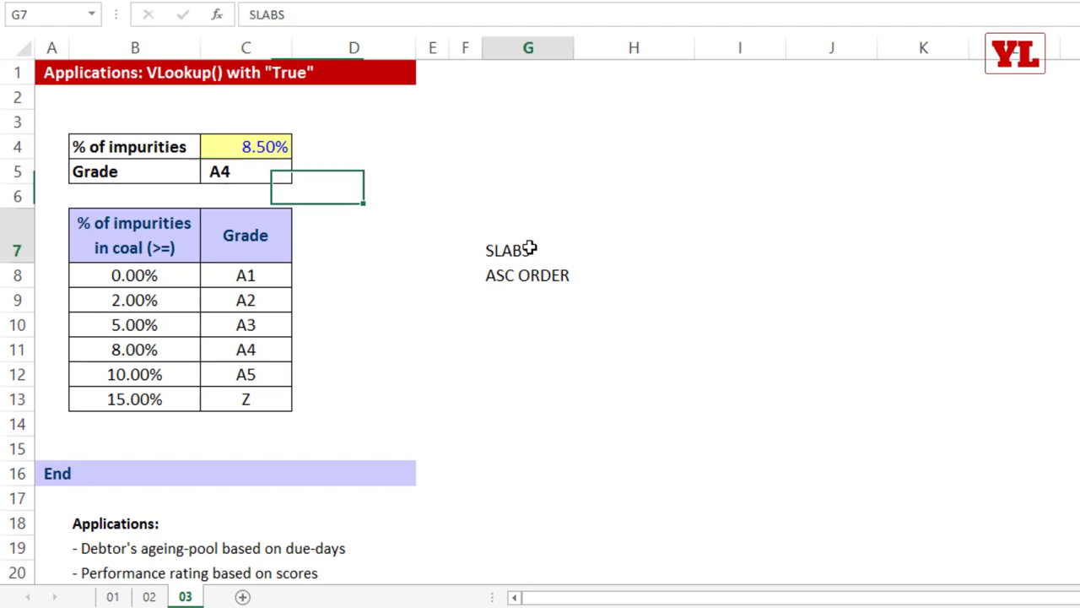
drag(176, 248, 151, 393)
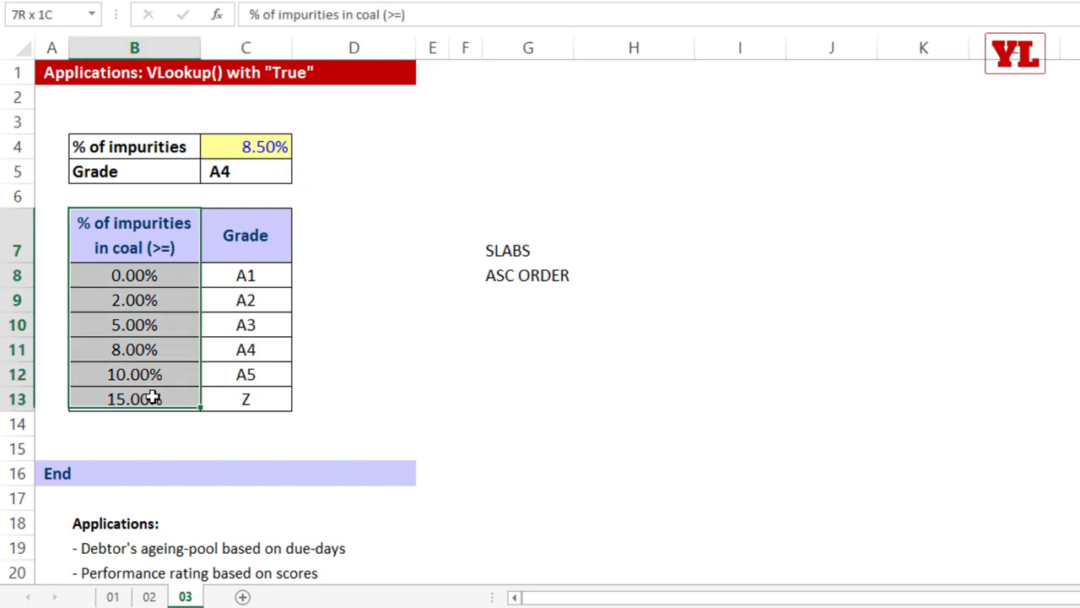
click(518, 275)
drag(113, 272, 139, 396)
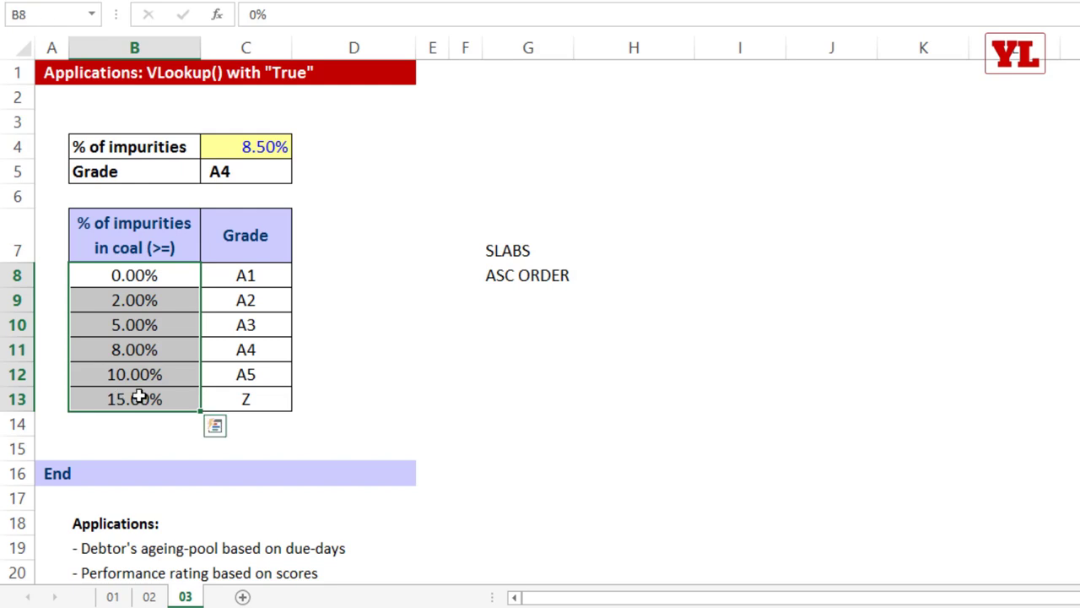
Check the comparison sign in the impurity column header and enter the note >= in cell G9.
click(530, 295)
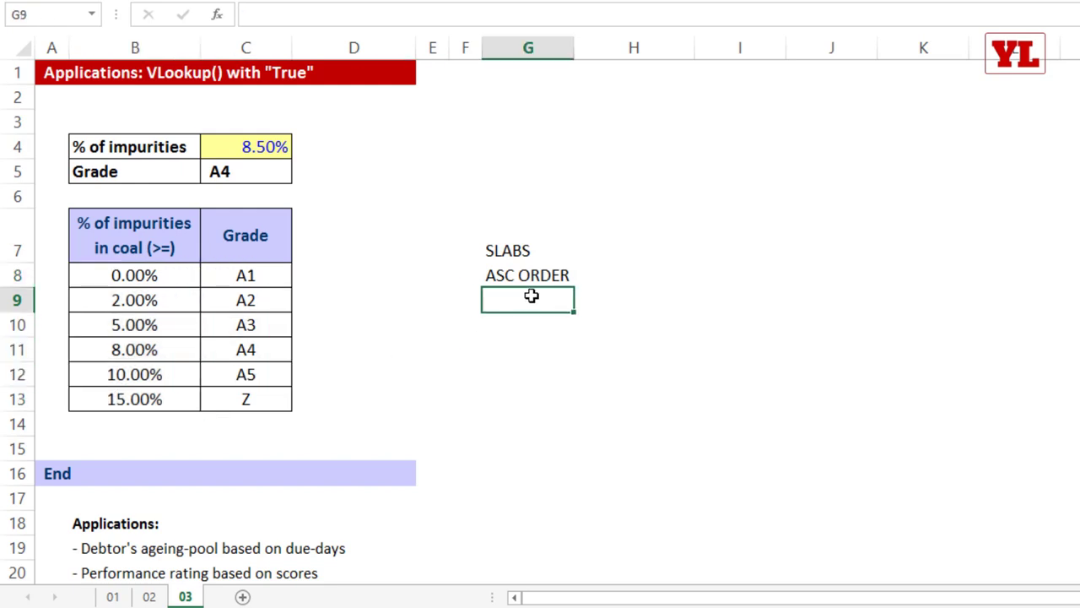
drag(163, 271, 149, 402)
click(163, 250)
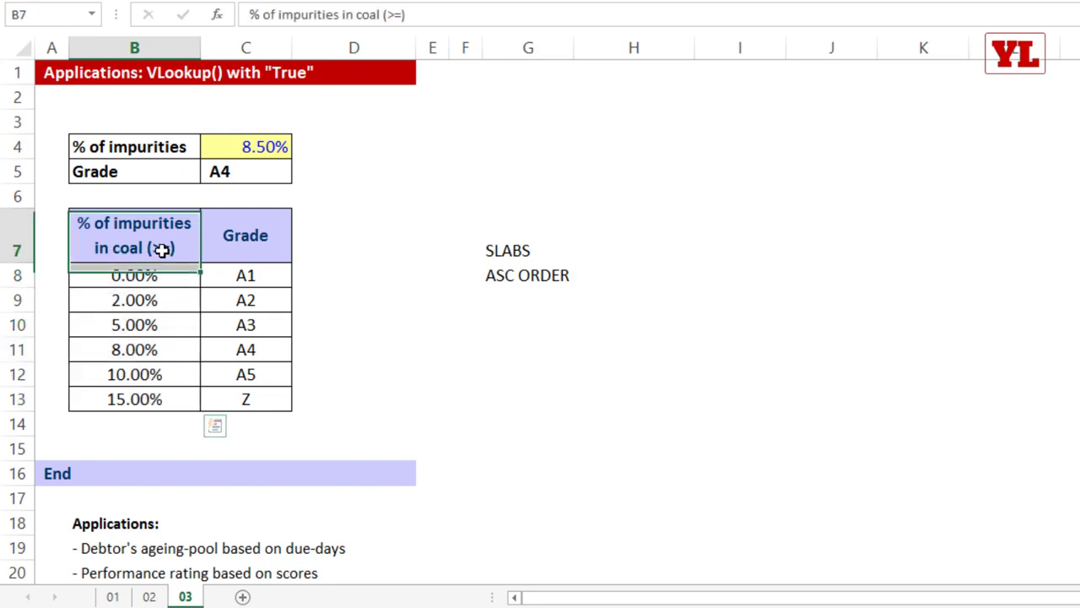
double_click(155, 249)
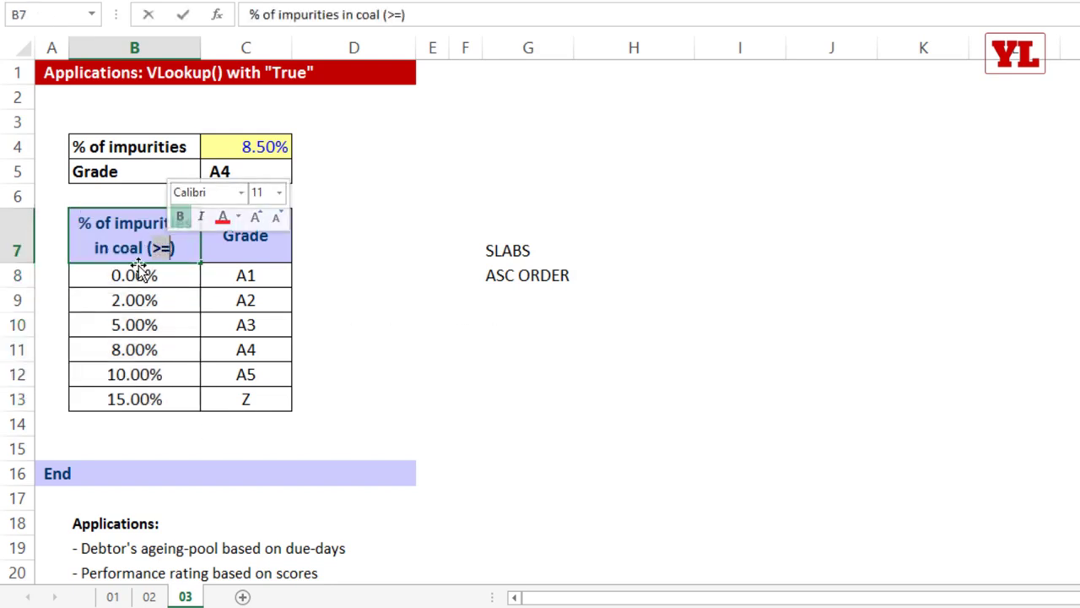
click(510, 297)
text(>=)
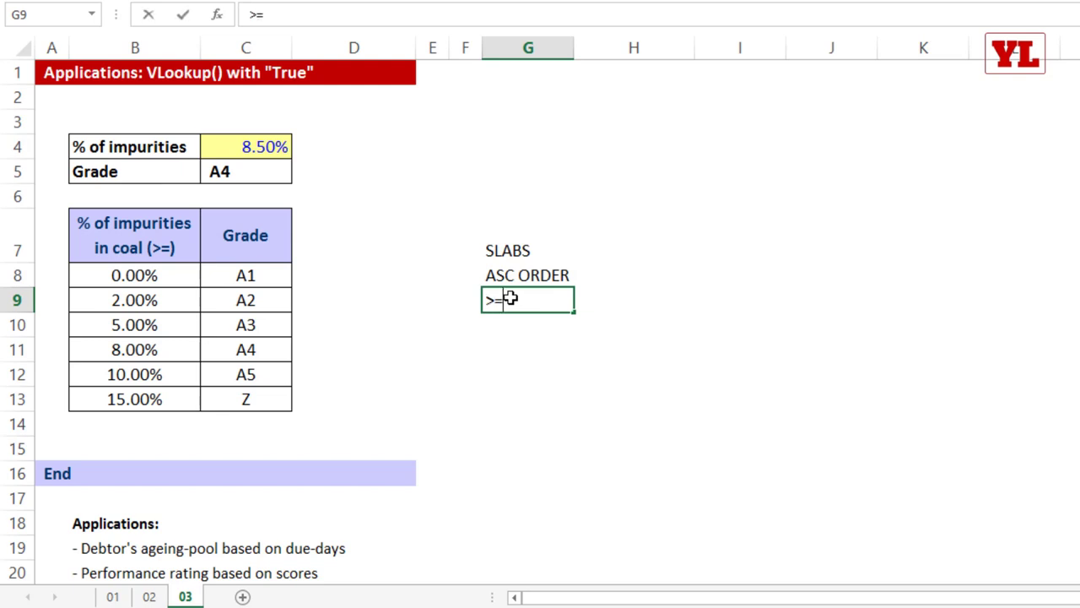
key(Tab)
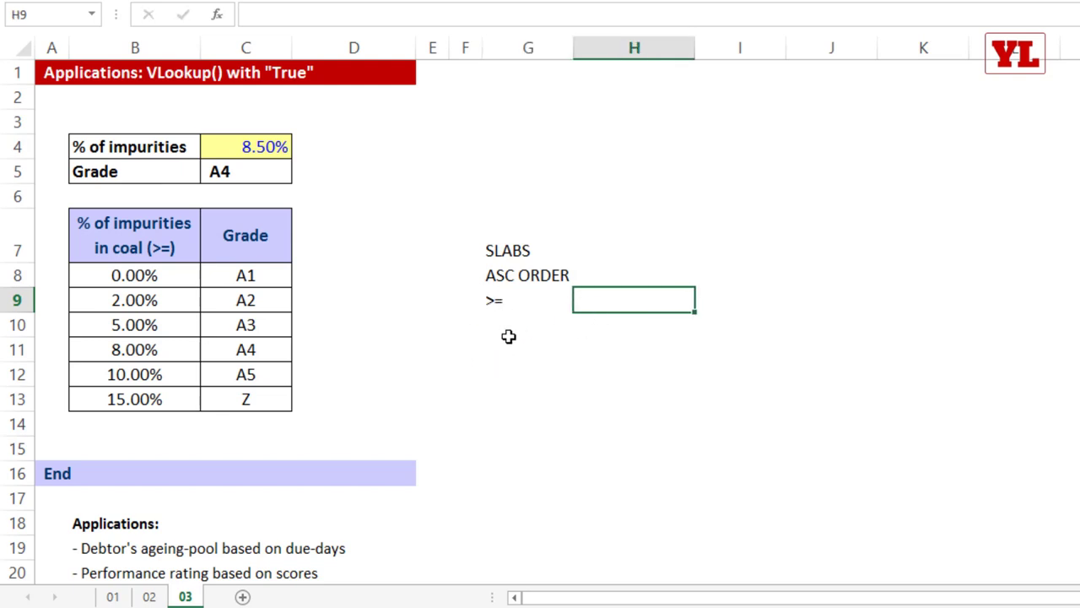
Enter the notes "onwards" in G11 and "at least" in G12.
click(520, 339)
text(onwards)
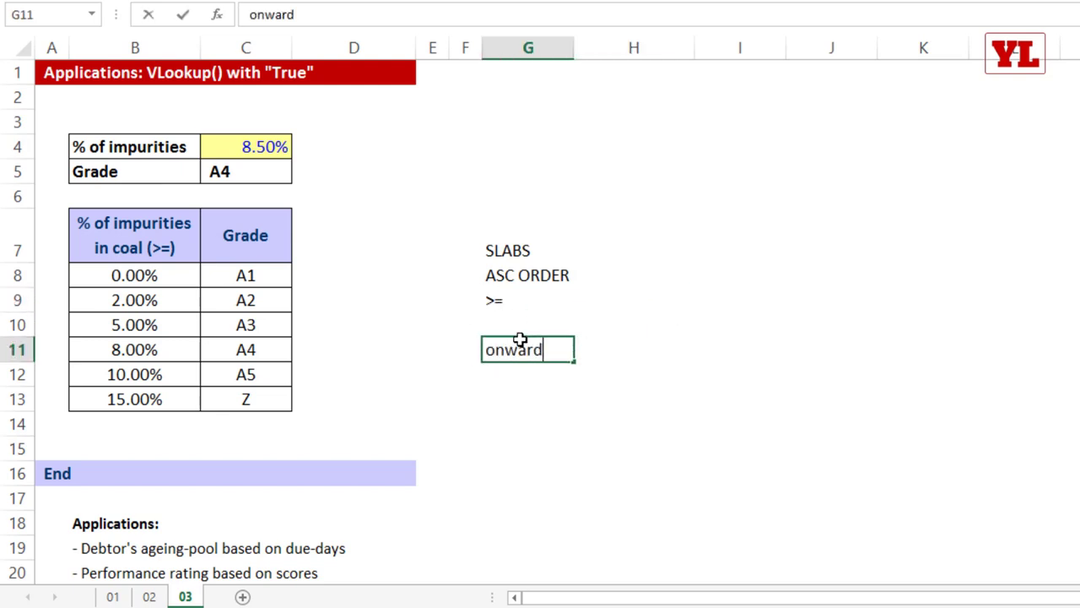
key(Return)
text(at least)
key(Return)
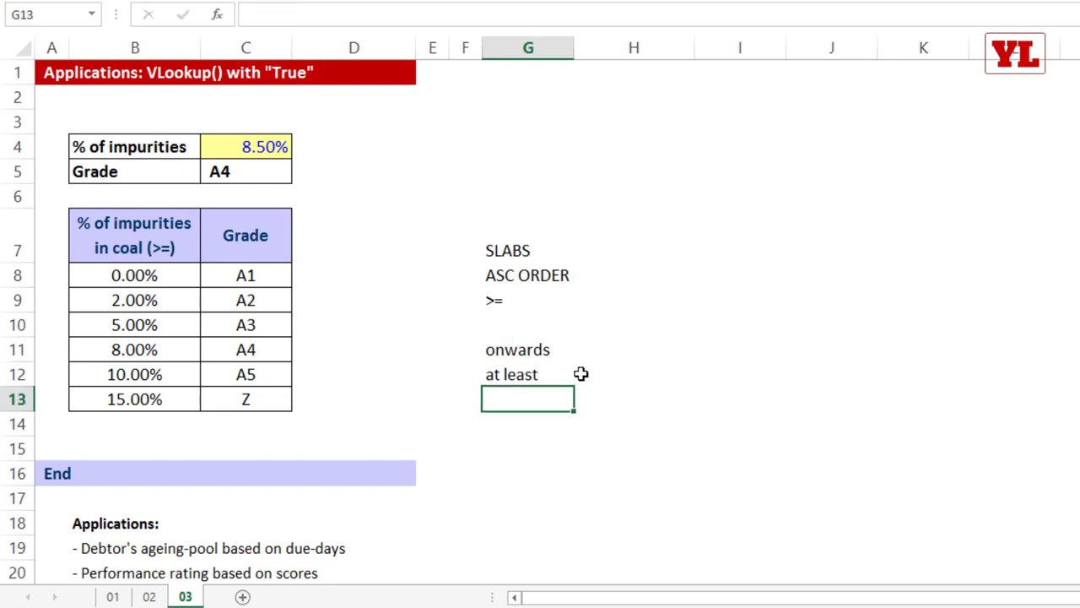
Review the three slab notes in G7:G9 together with the range lookup argument in the C5 formula.
drag(507, 245, 505, 299)
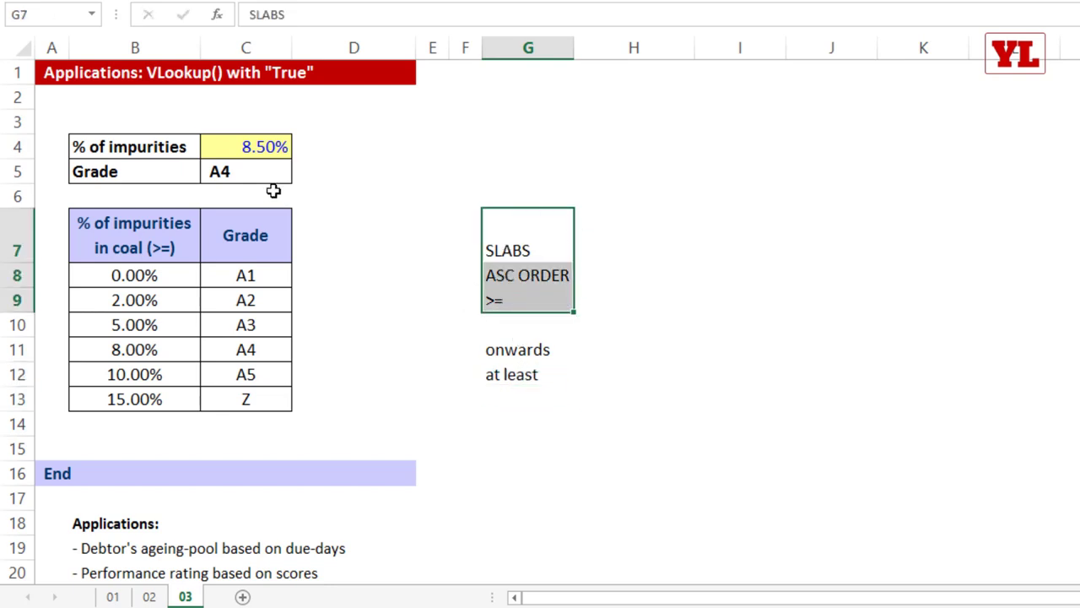
click(270, 173)
double_click(269, 171)
drag(426, 172, 439, 167)
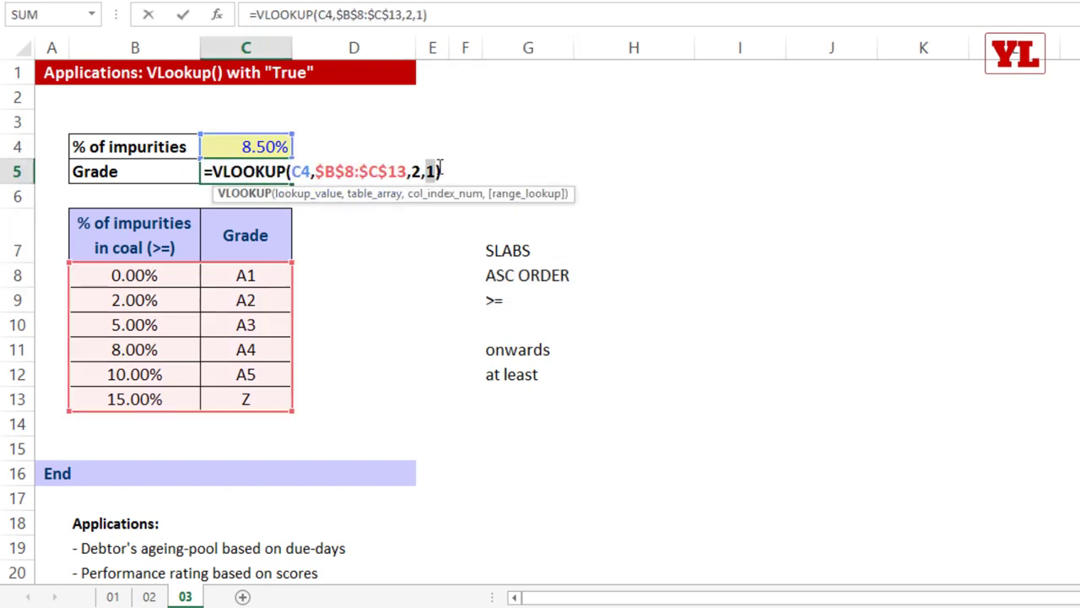
key(Escape)
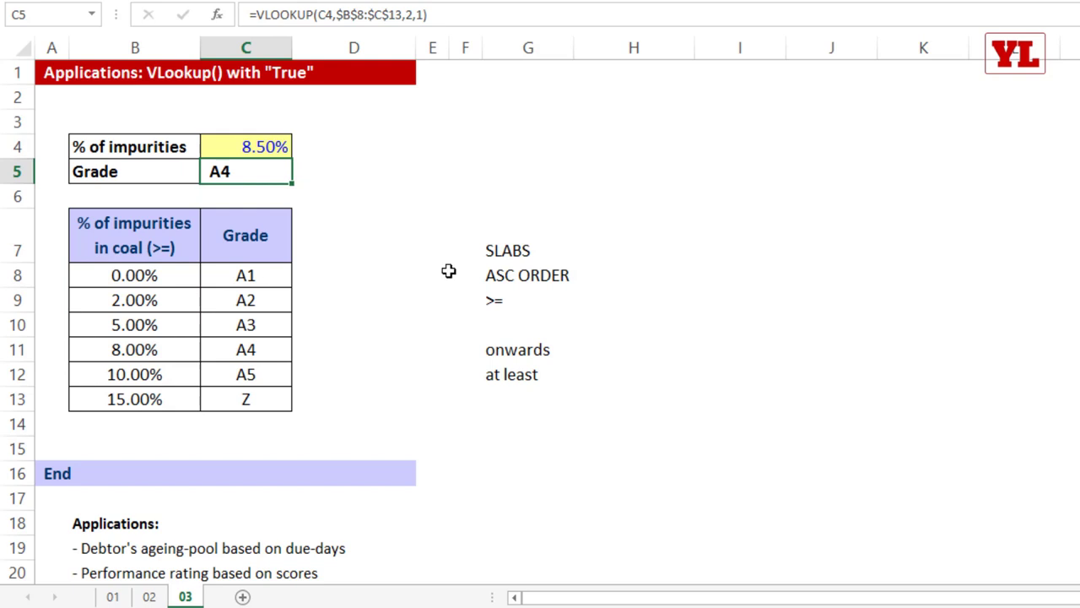
Set the % of impurities in C4 to 0% to test the Grade lookup.
click(275, 149)
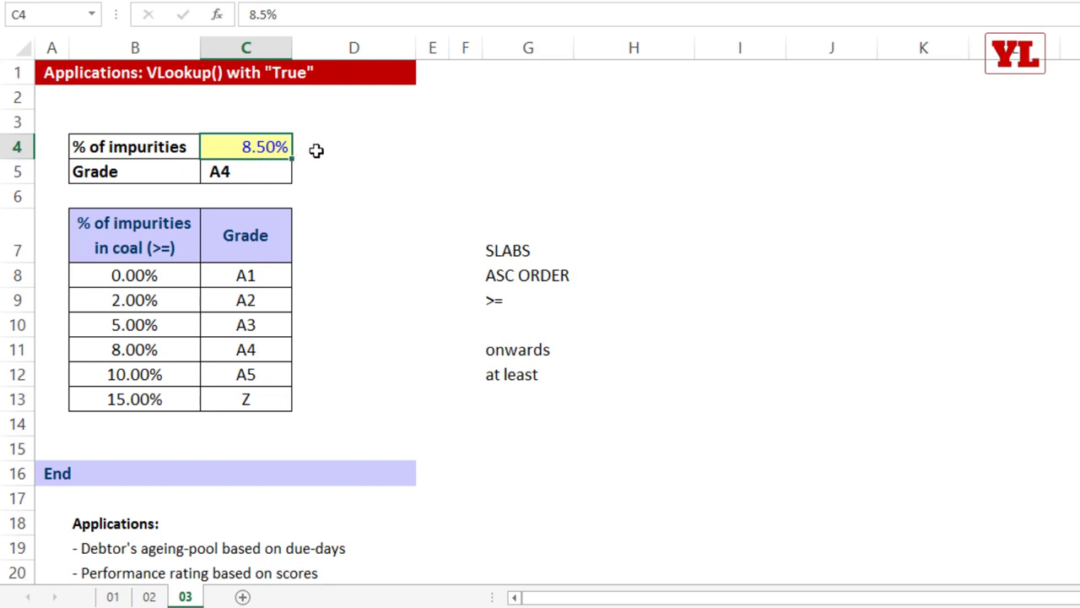
key(F2)
key(BackSpace)
key(BackSpace)
key(BackSpace)
key(BackSpace)
text(0)
click(422, 169)
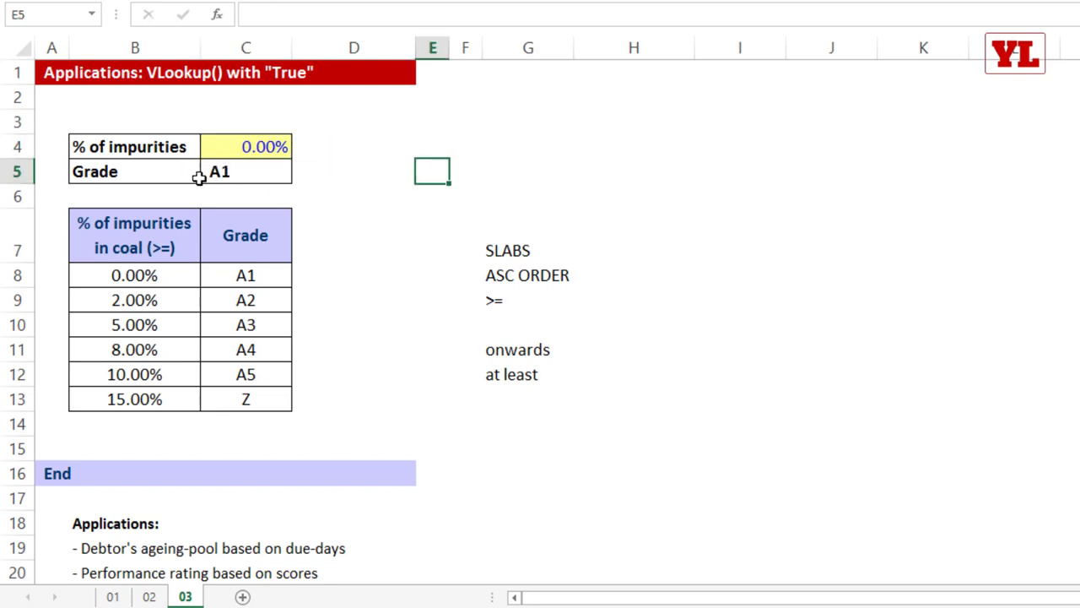
Test the Grade lookup with 1.5% and 2% as the impurity value in C4.
click(271, 142)
text(1.5)
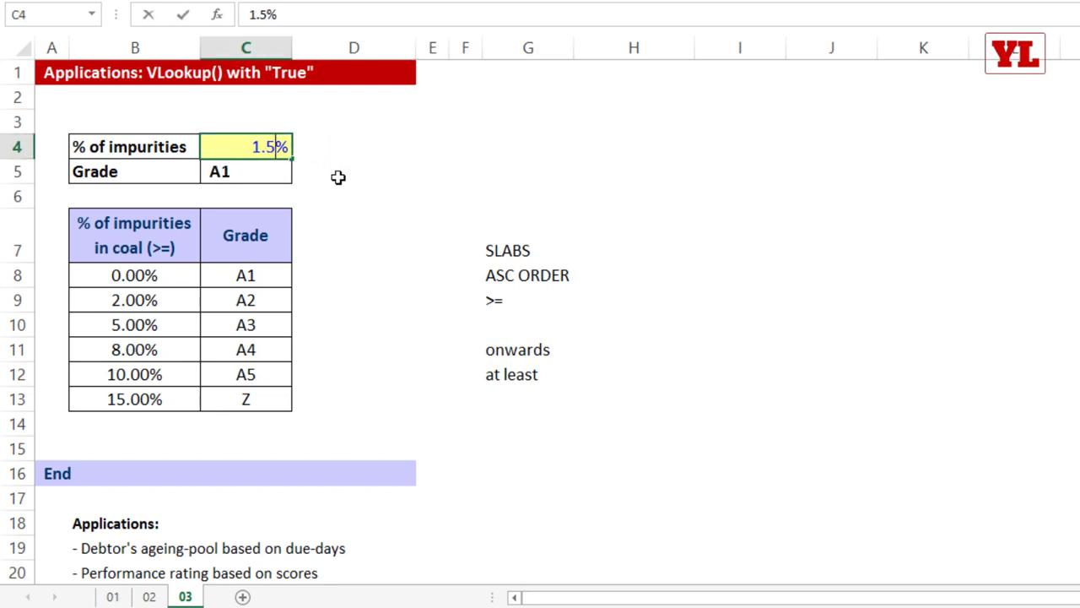
click(341, 176)
click(269, 149)
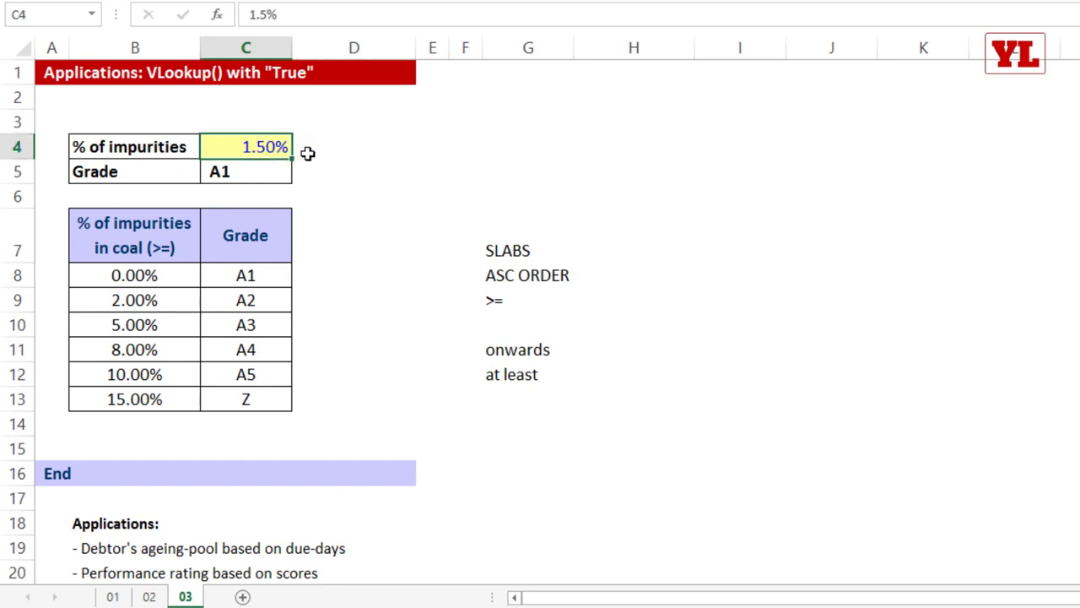
text(2)
key(Return)
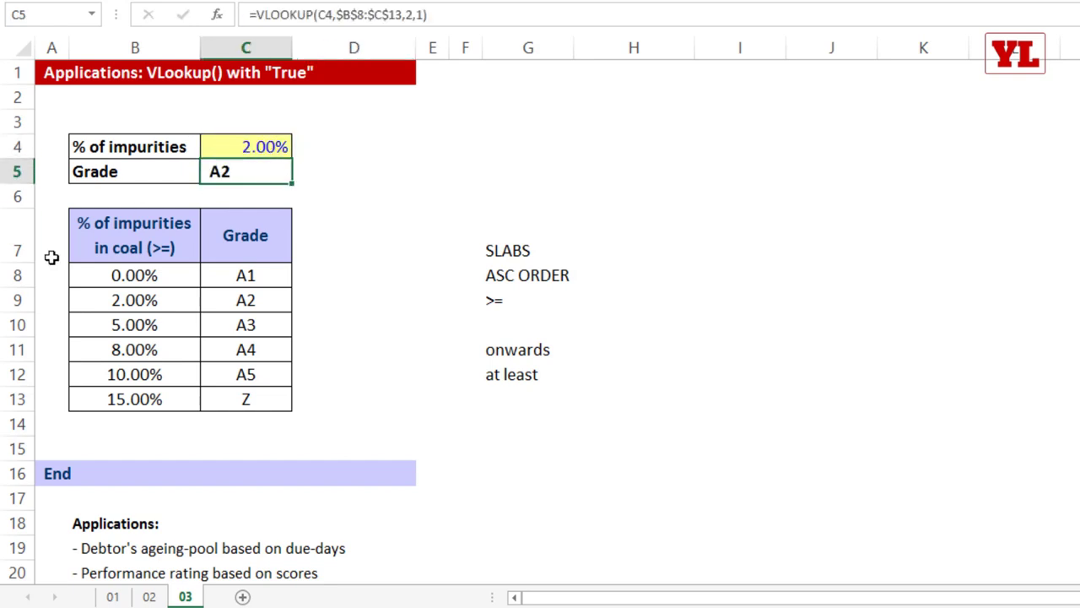
Set the % of impurities in C4 to 22%.
click(258, 145)
text(22)
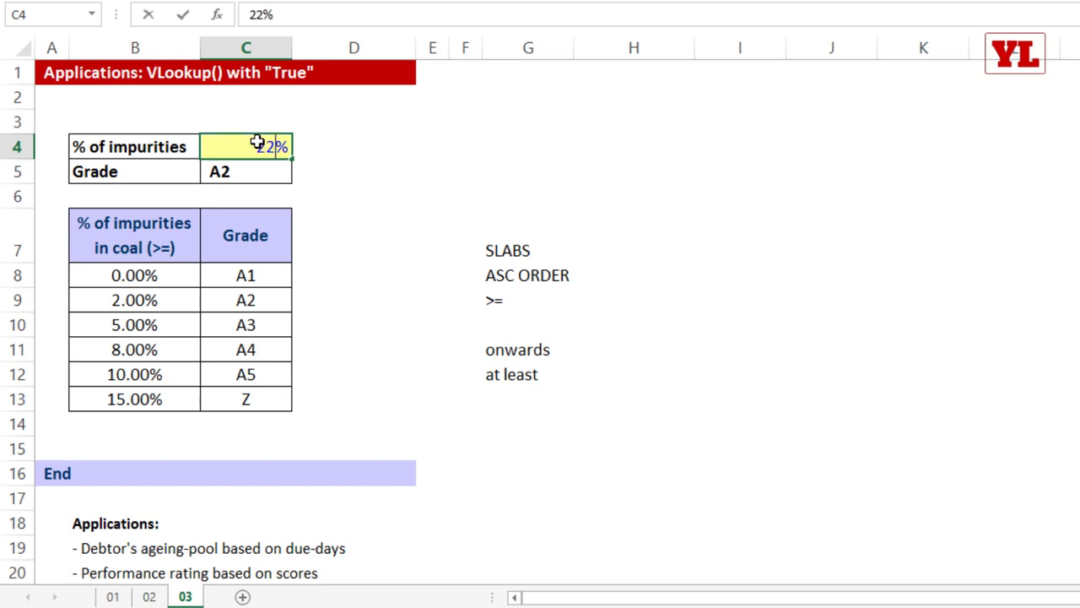
click(362, 248)
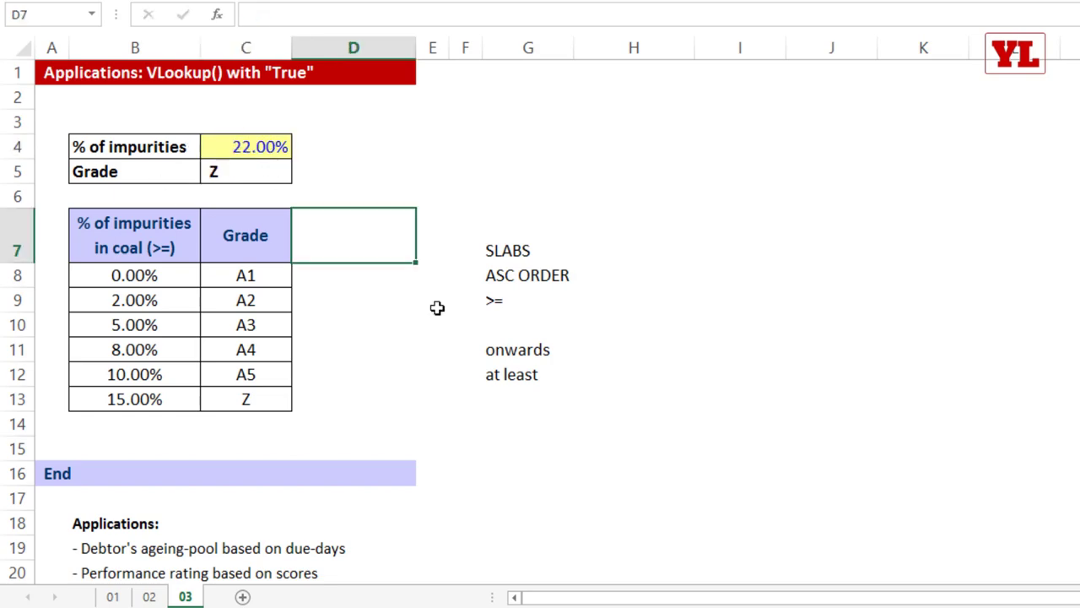
Enter >= in C28 as the heading above the GRADING table's score thresholds.
scroll(438, 307, down, 8)
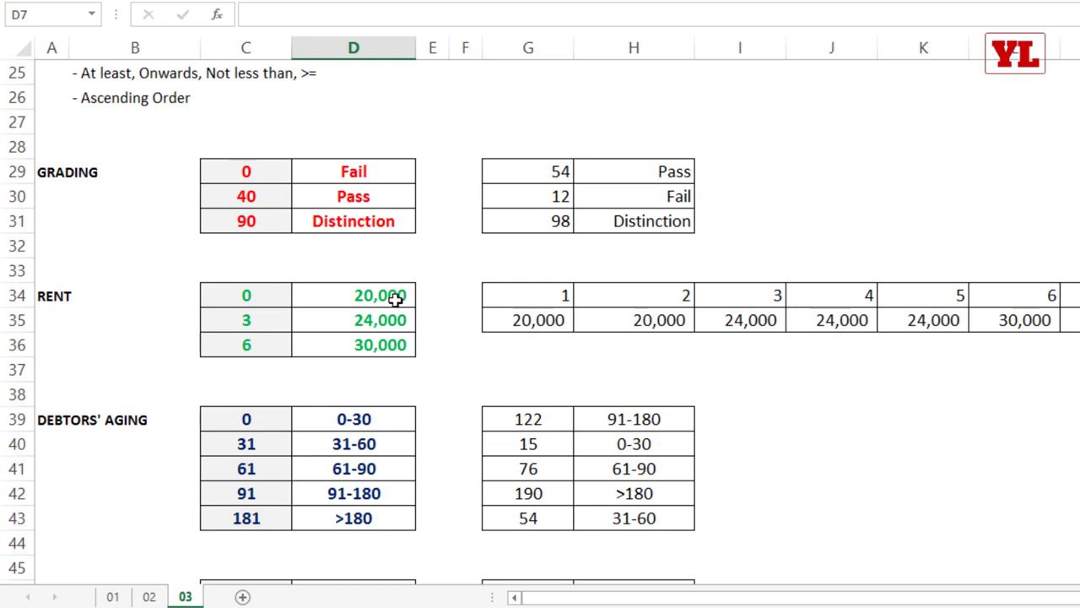
drag(380, 174, 377, 228)
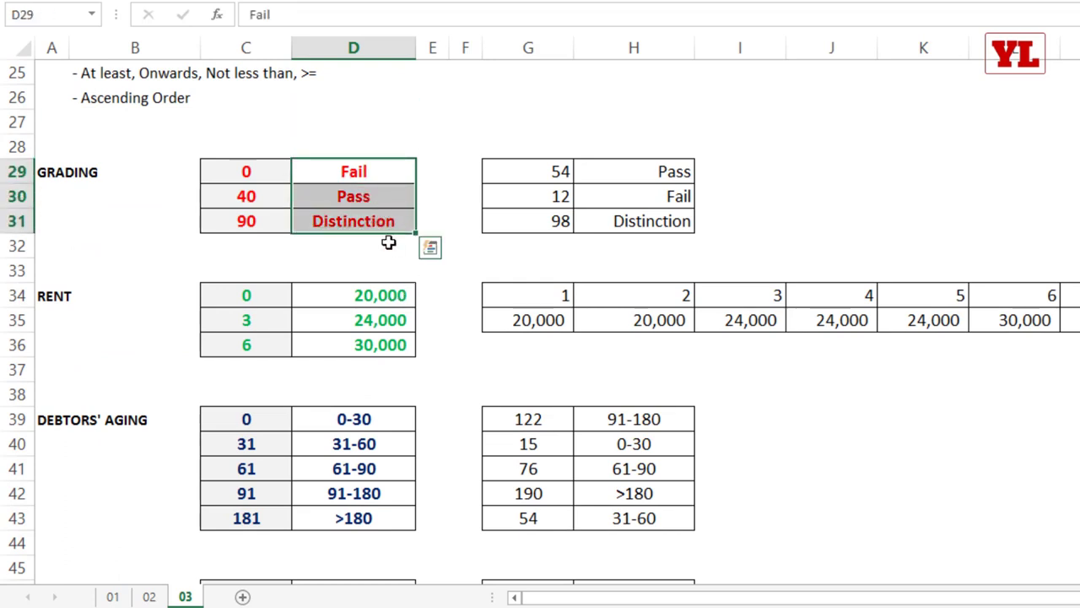
click(258, 152)
text(>=)
click(324, 148)
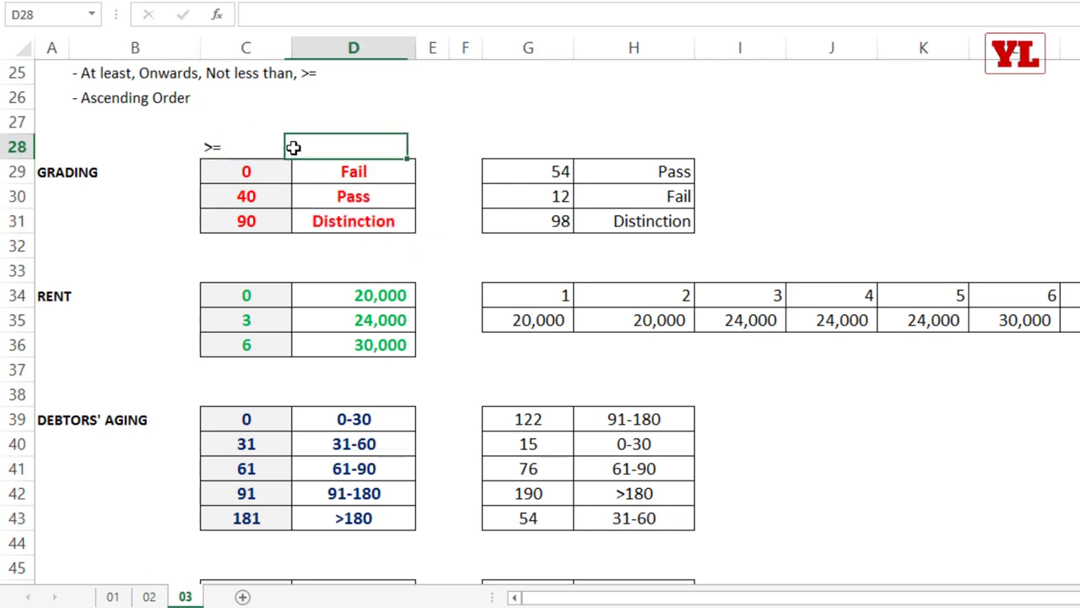
Review the score thresholds in C29:C31 and their grades in D29:D31.
click(232, 143)
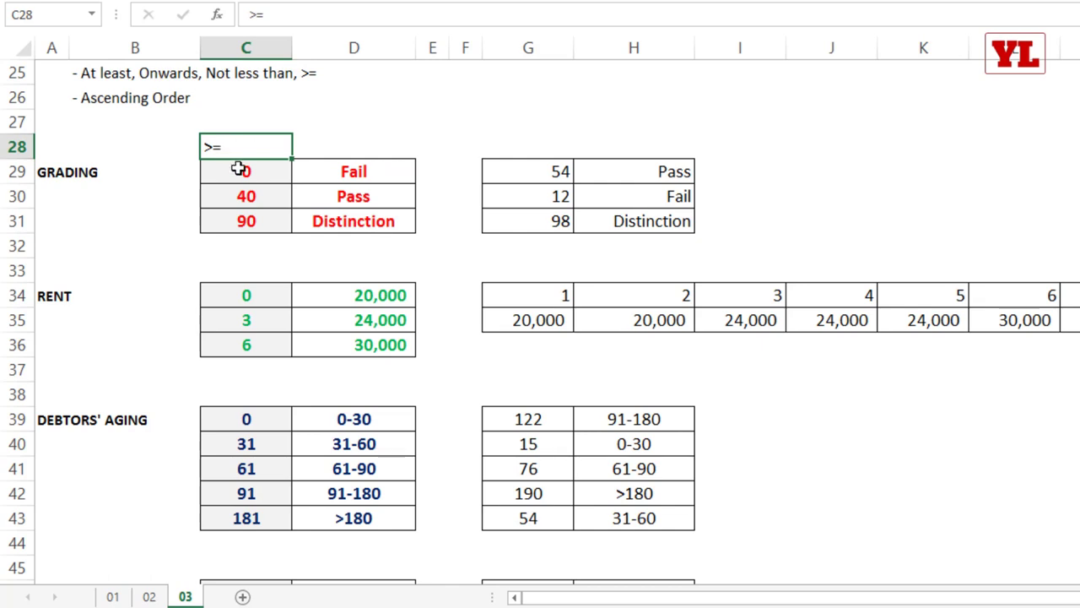
drag(244, 169, 242, 232)
drag(398, 172, 397, 221)
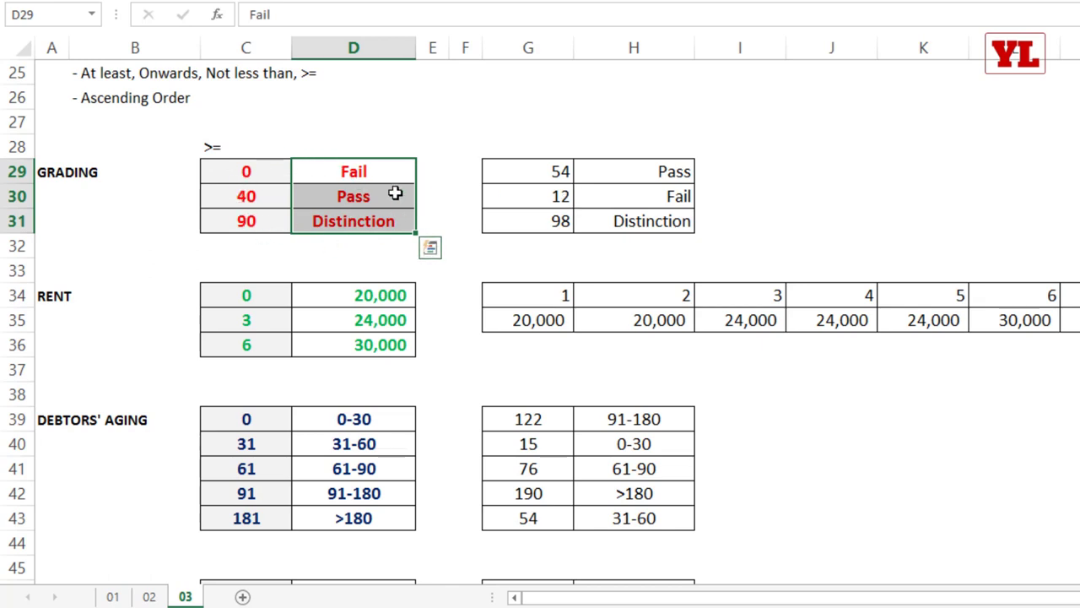
click(743, 170)
Clear the existing grade formulas from H29:H31.
click(673, 172)
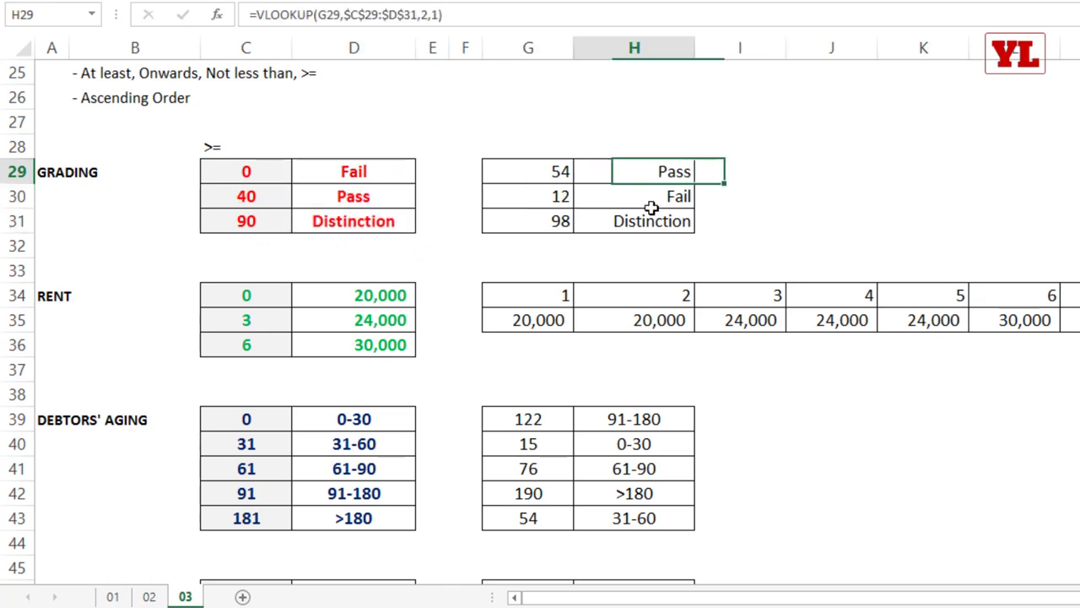
shift+click(646, 214)
key(Delete)
Begin a VLOOKUP in H29 with G29 as the lookup value and the locked range $C$29:$D$31 as the table array.
click(550, 172)
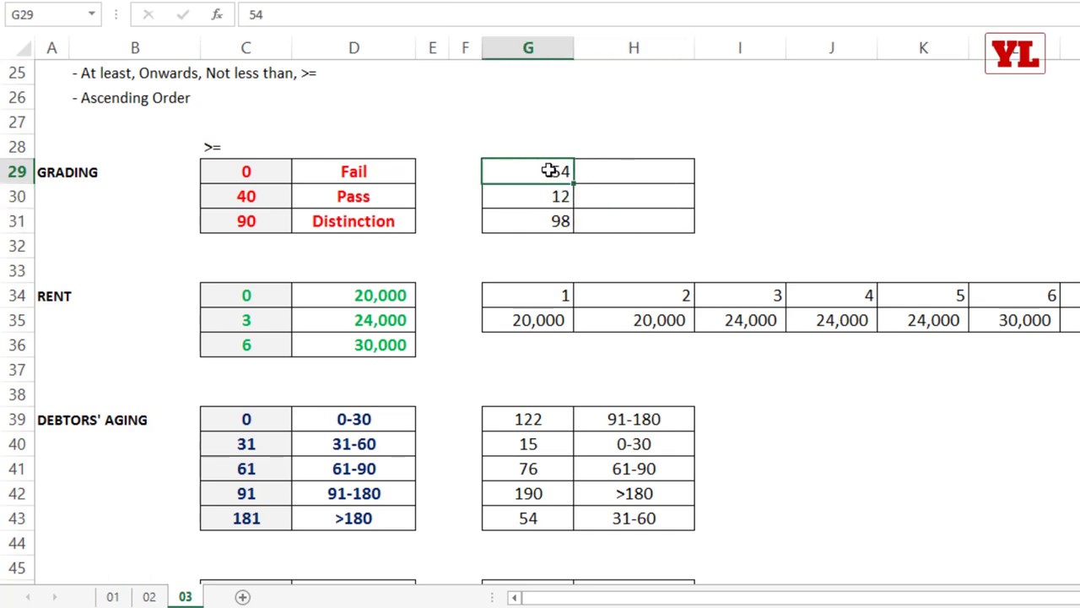
click(548, 197)
click(557, 221)
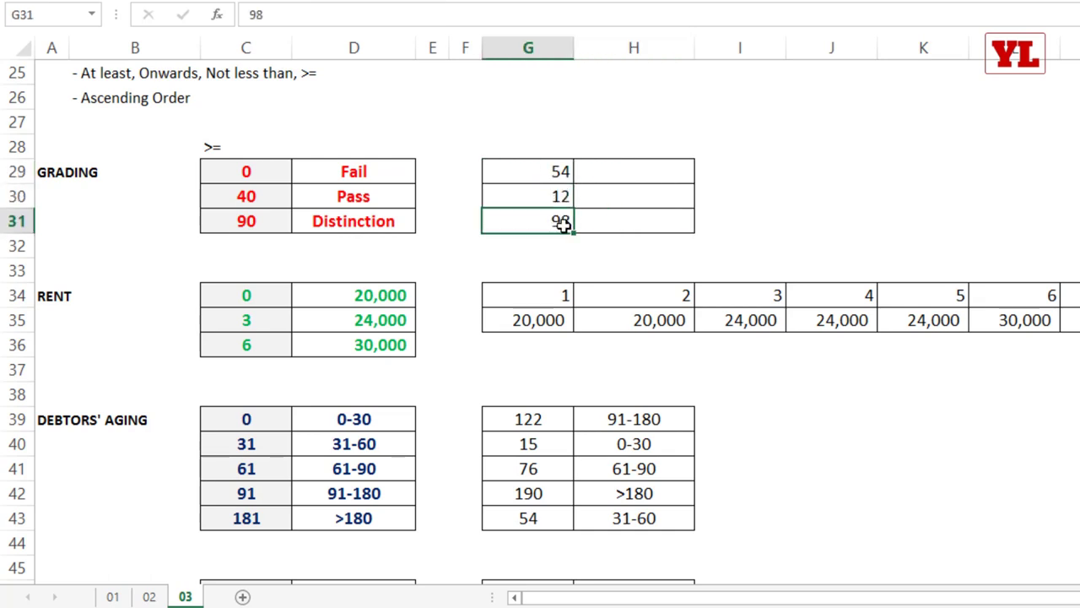
click(647, 171)
text(=VLOOKUP()
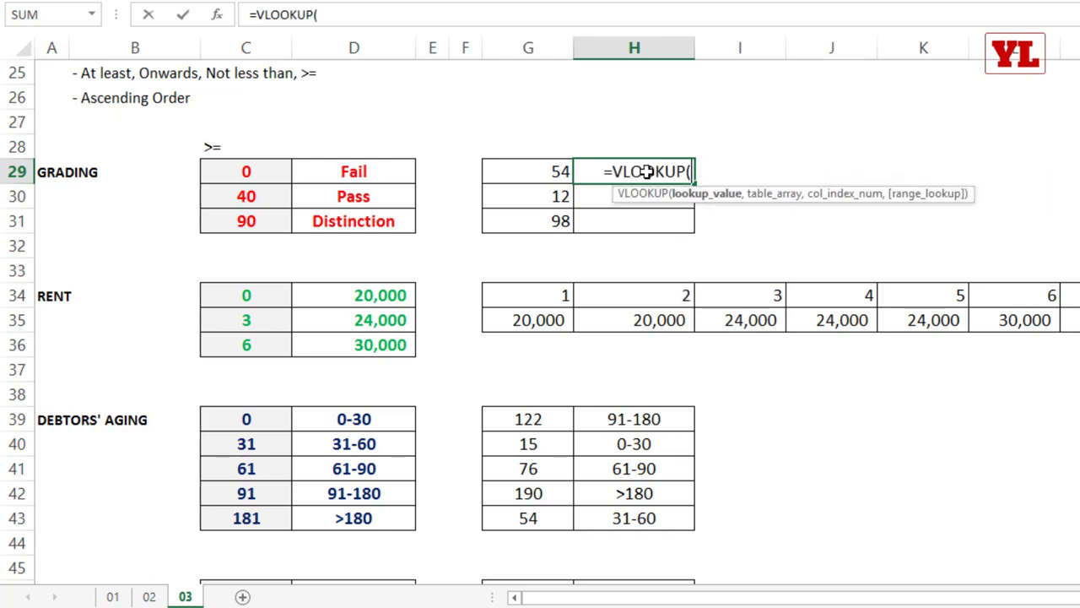
click(526, 170)
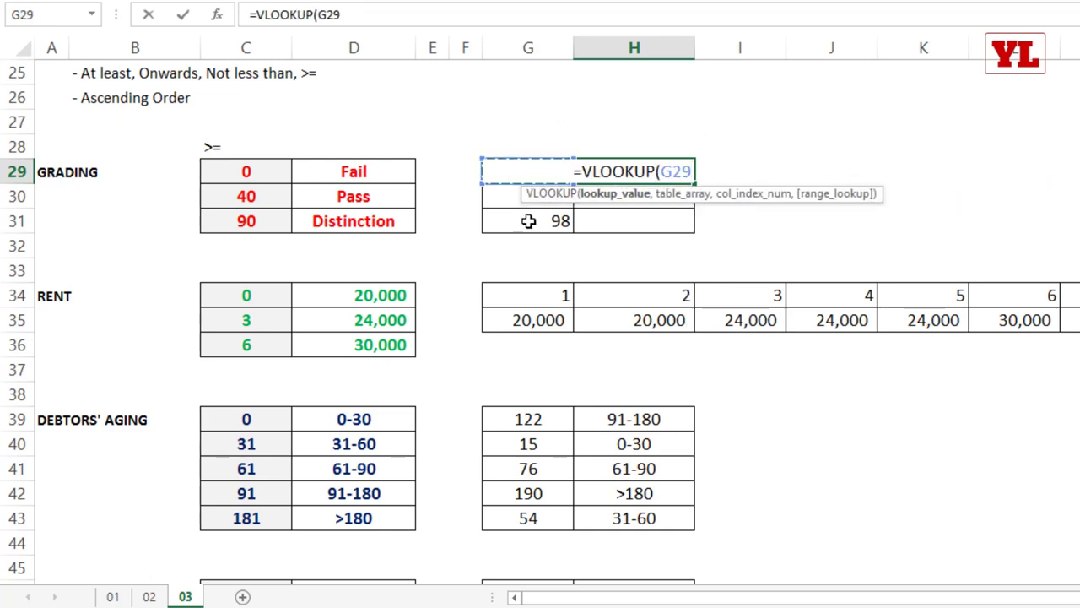
text(,)
drag(272, 172, 427, 243)
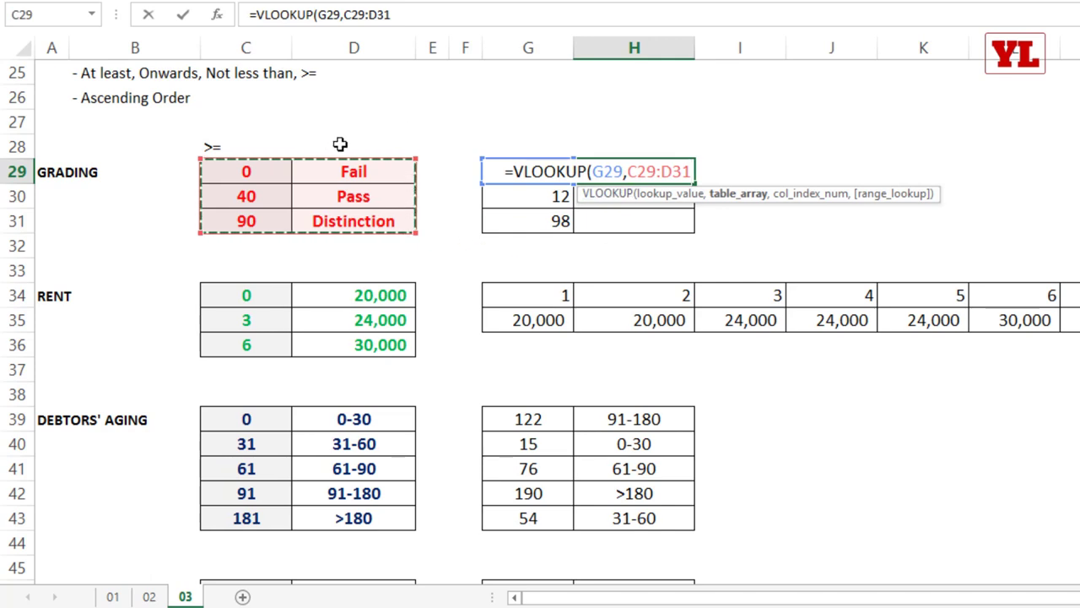
key(F4)
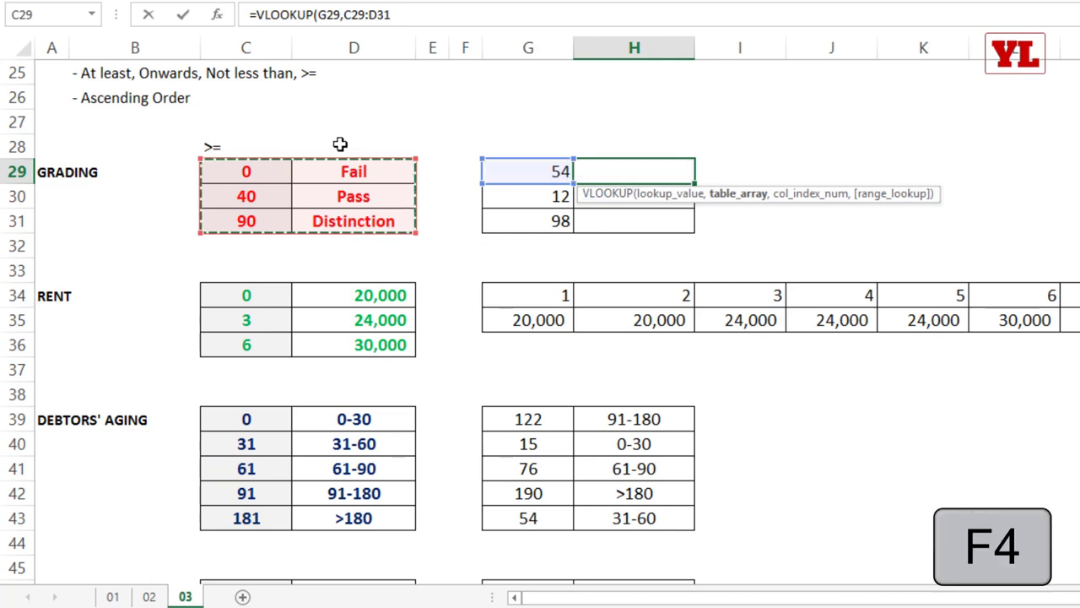
Complete the H29 VLOOKUP with column index 2 and range lookup 1, and fill the formula down to H31.
text(,)
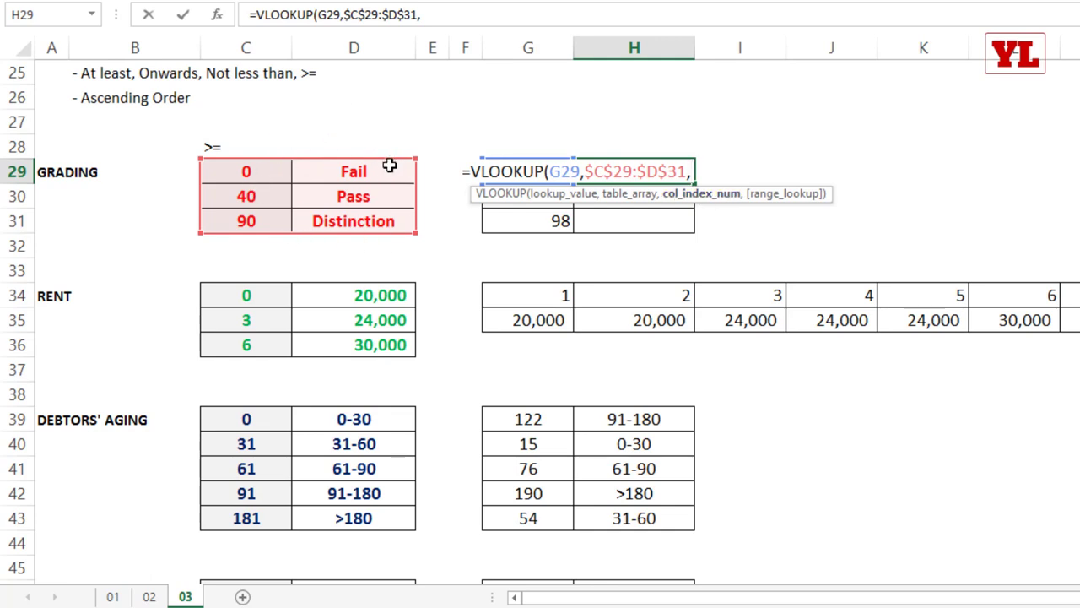
text(2)
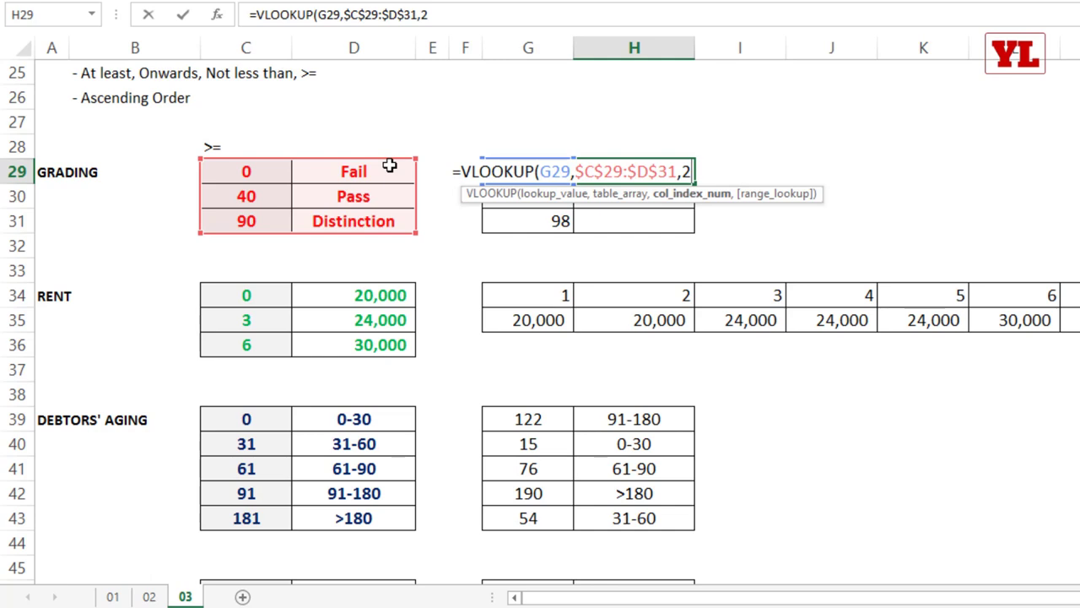
text(,)
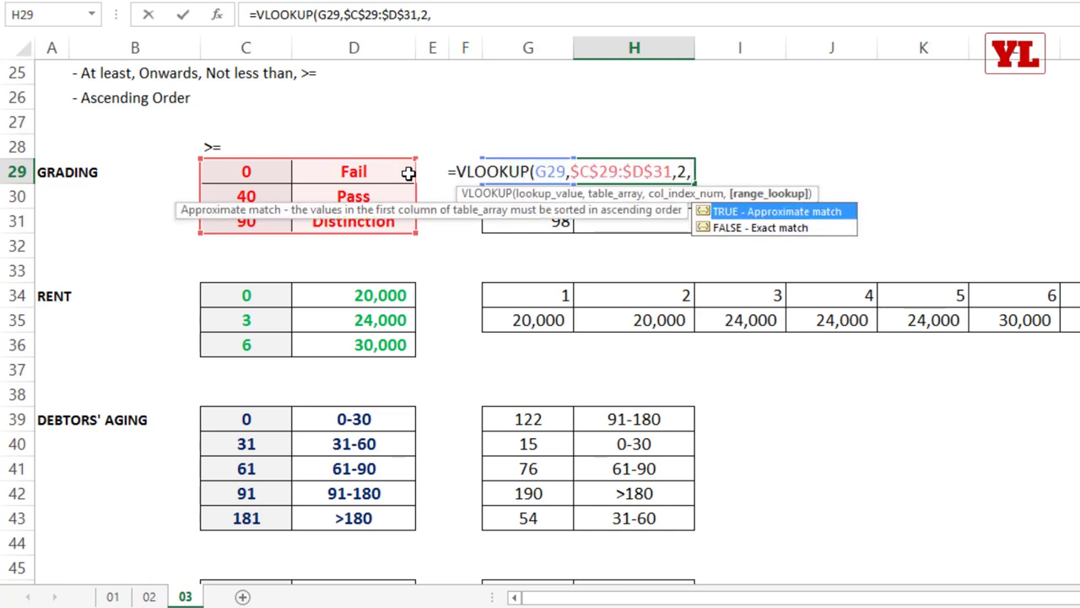
text(1)
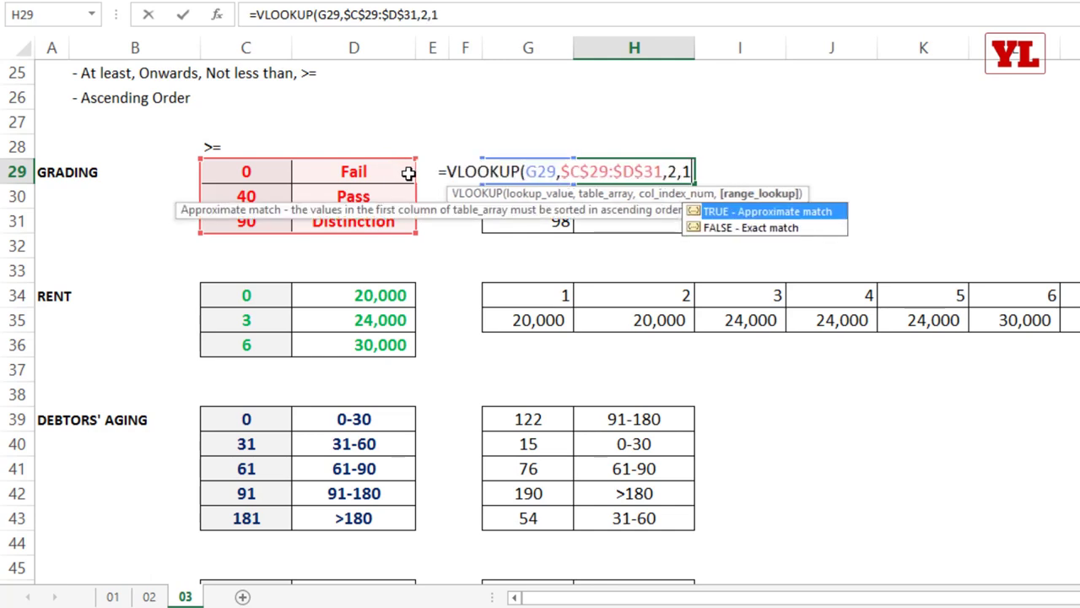
text())
key(Return)
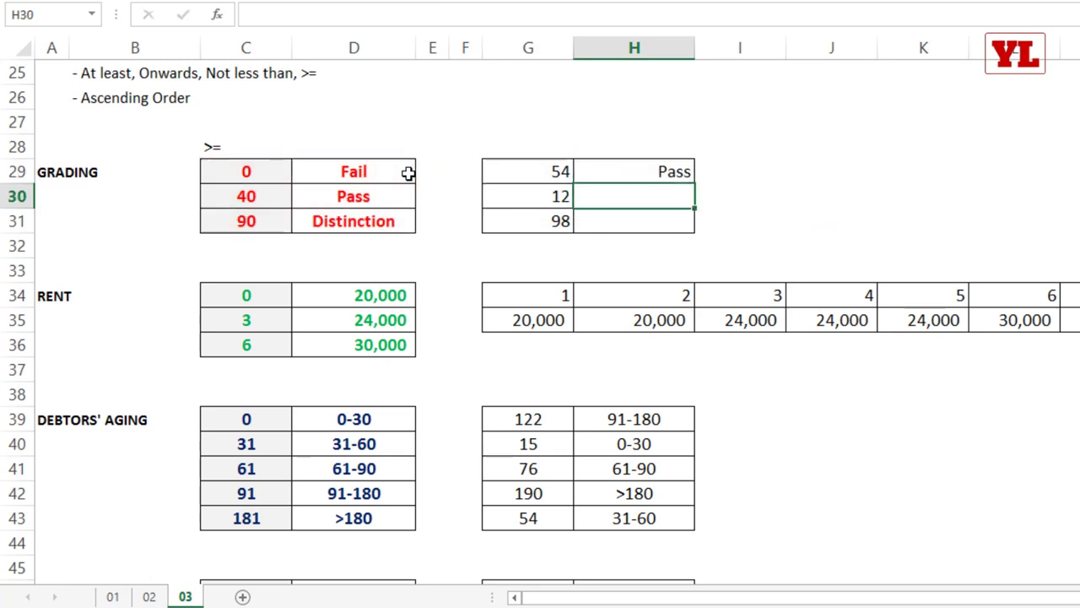
click(682, 172)
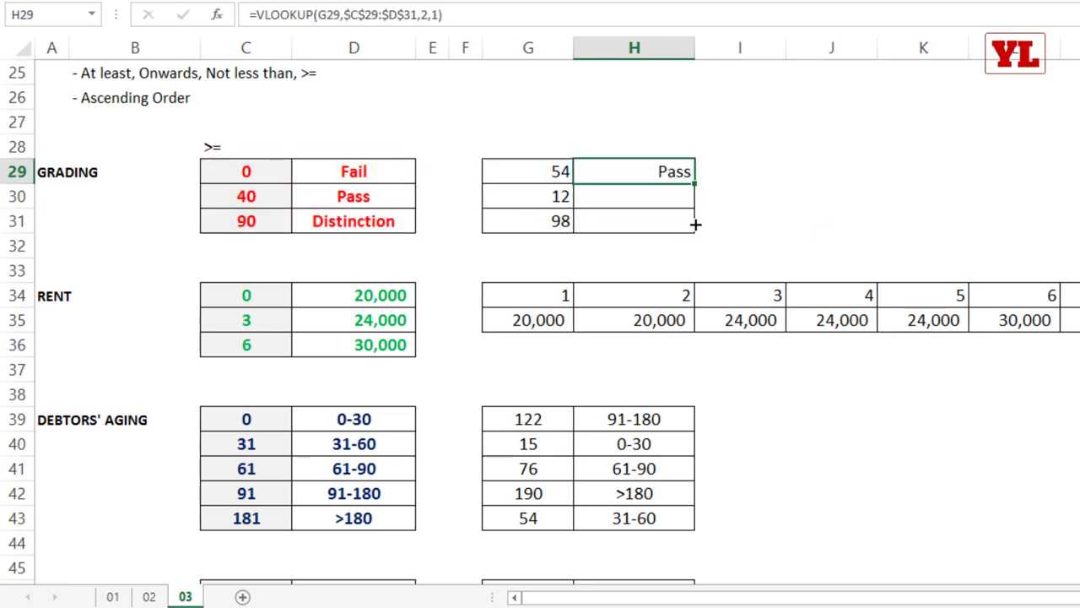
drag(696, 225, 697, 232)
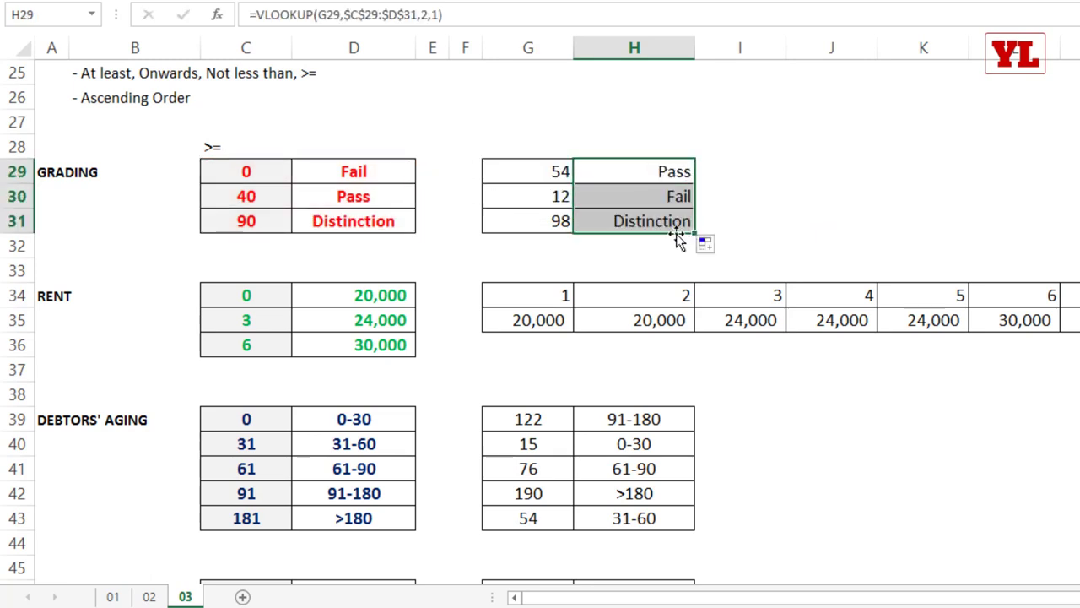
Change the scores in the GRADING section to 34 in G29 and 40 in G30.
click(524, 196)
click(545, 171)
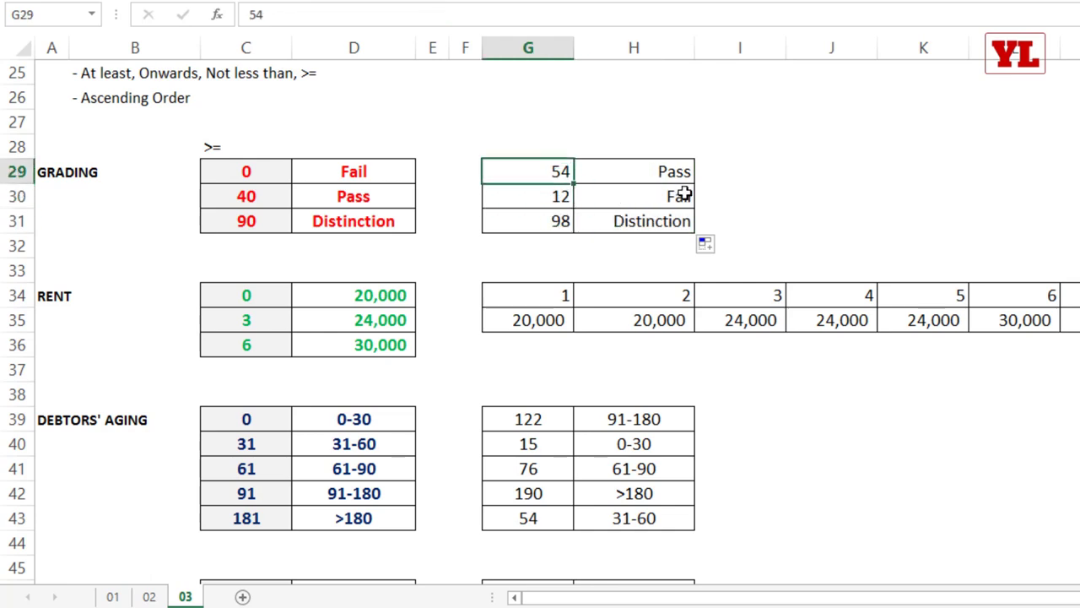
text(34)
click(682, 195)
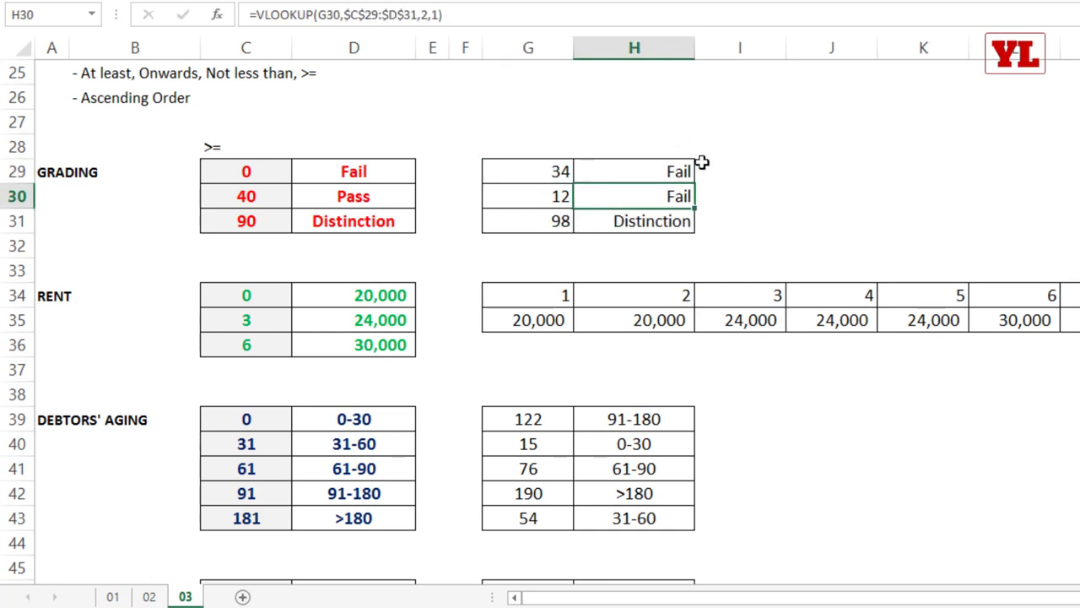
click(678, 172)
click(561, 196)
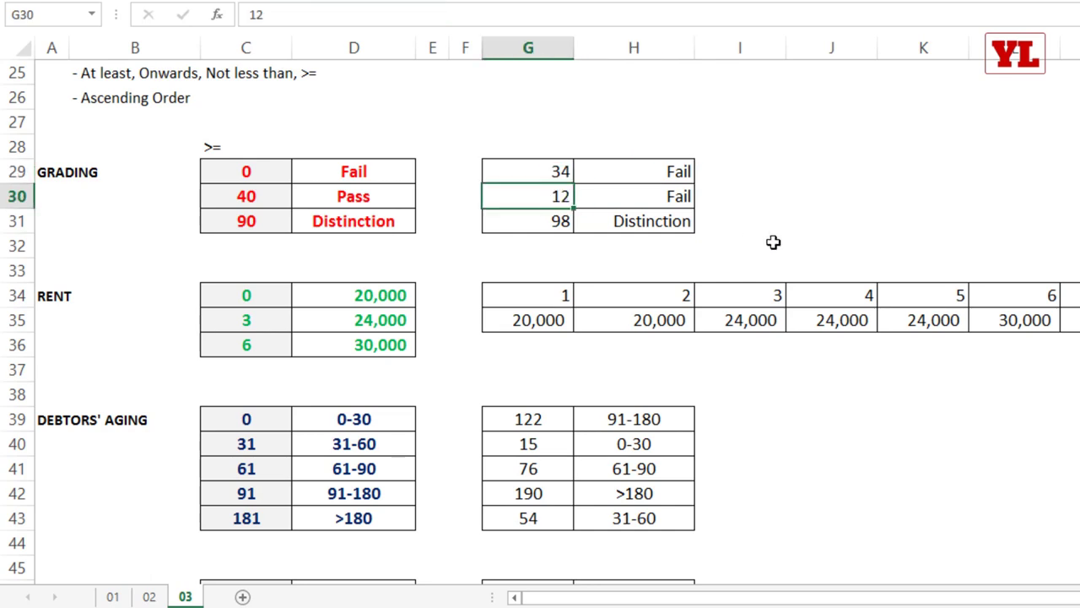
text(40)
key(Tab)
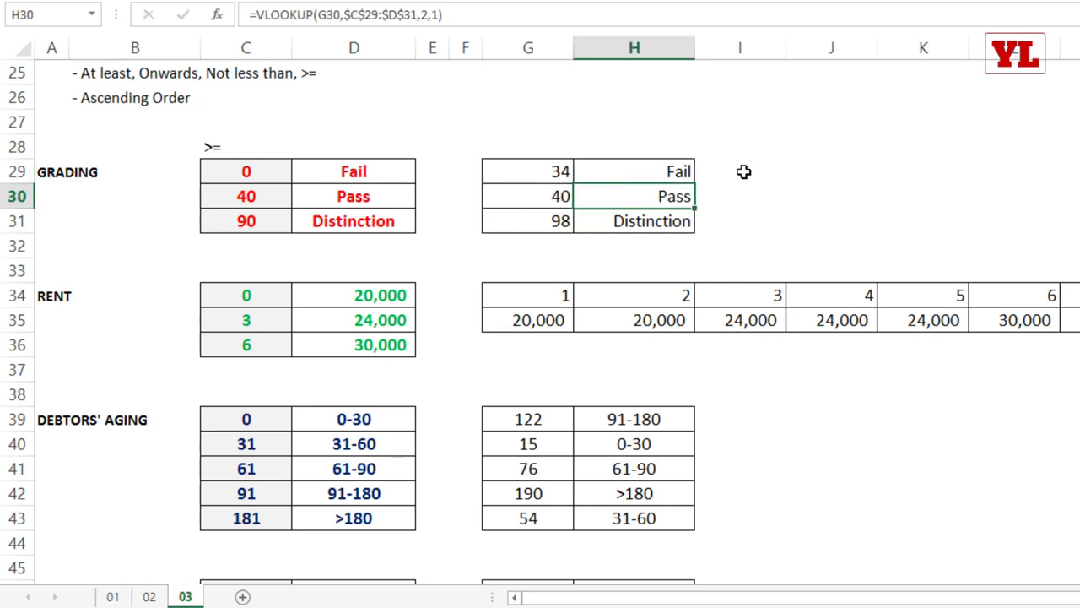
Test the score in G31 with 90 and replace it with 89.
click(557, 220)
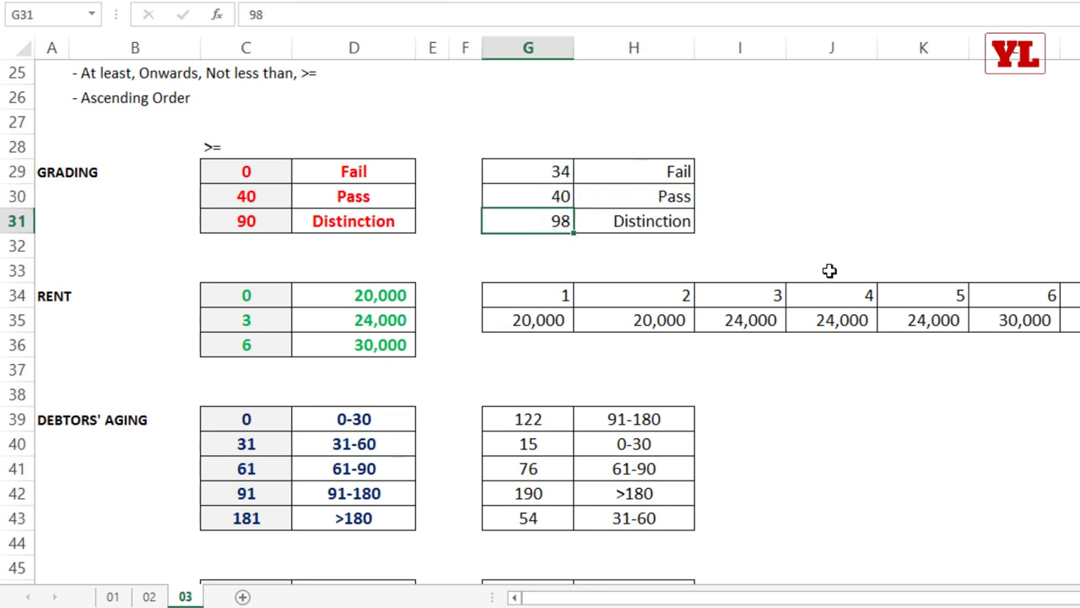
text(90)
key(Tab)
click(528, 221)
text(89)
key(Tab)
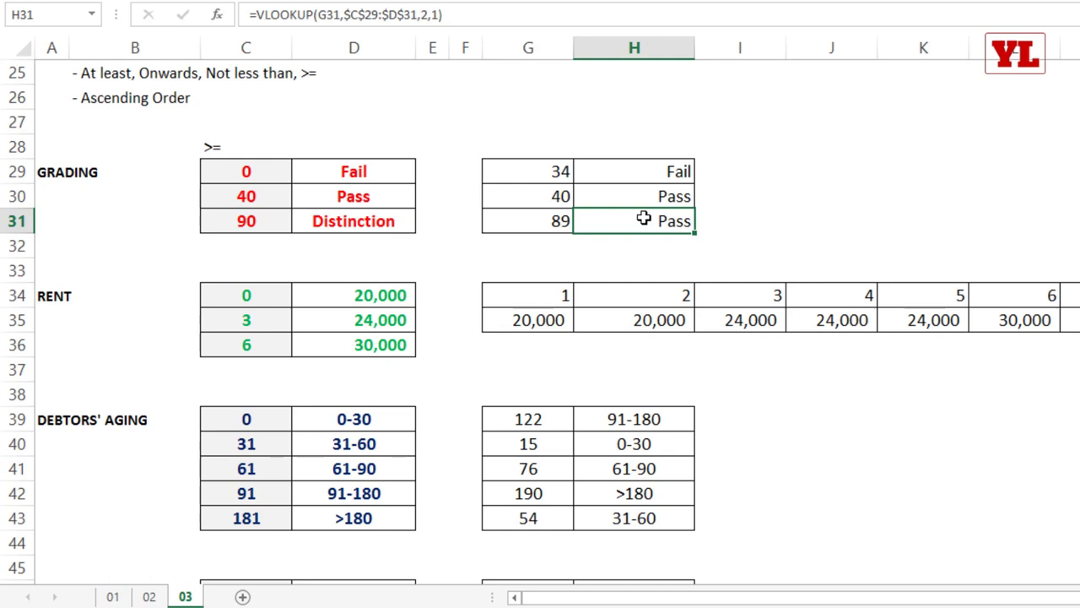
Examine the GRADING table's grades column and the VLOOKUP references in H29.
key(Up)
key(Left)
key(Left)
key(Left)
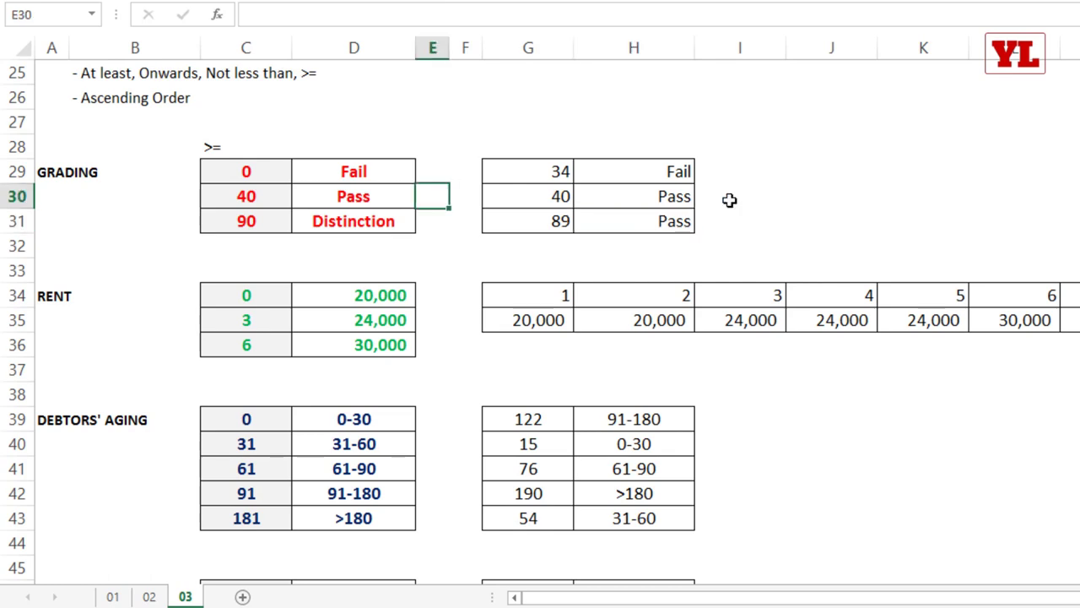
drag(355, 118, 359, 221)
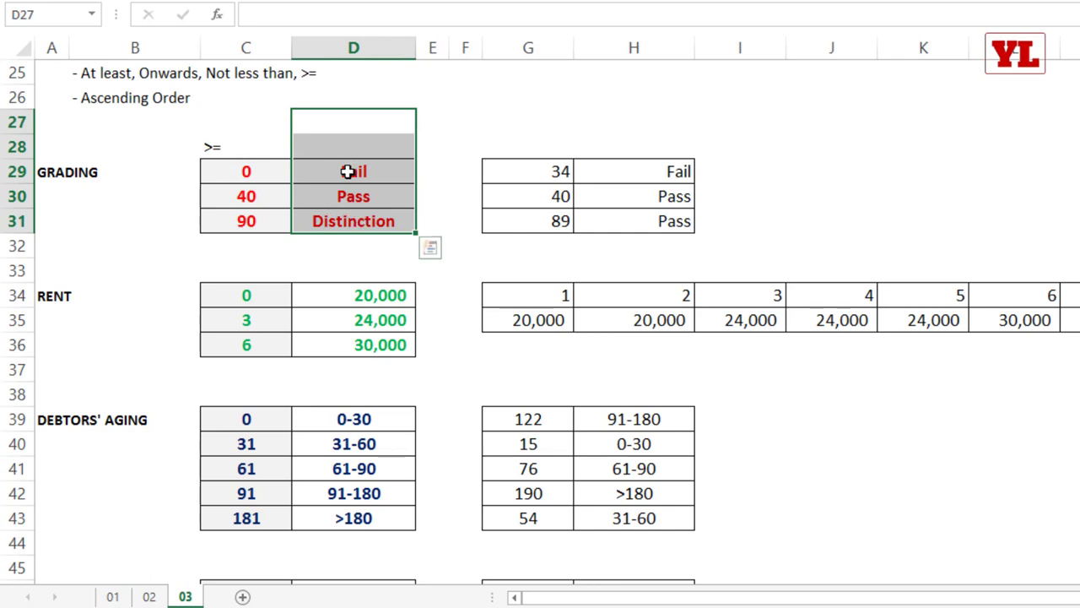
double_click(627, 165)
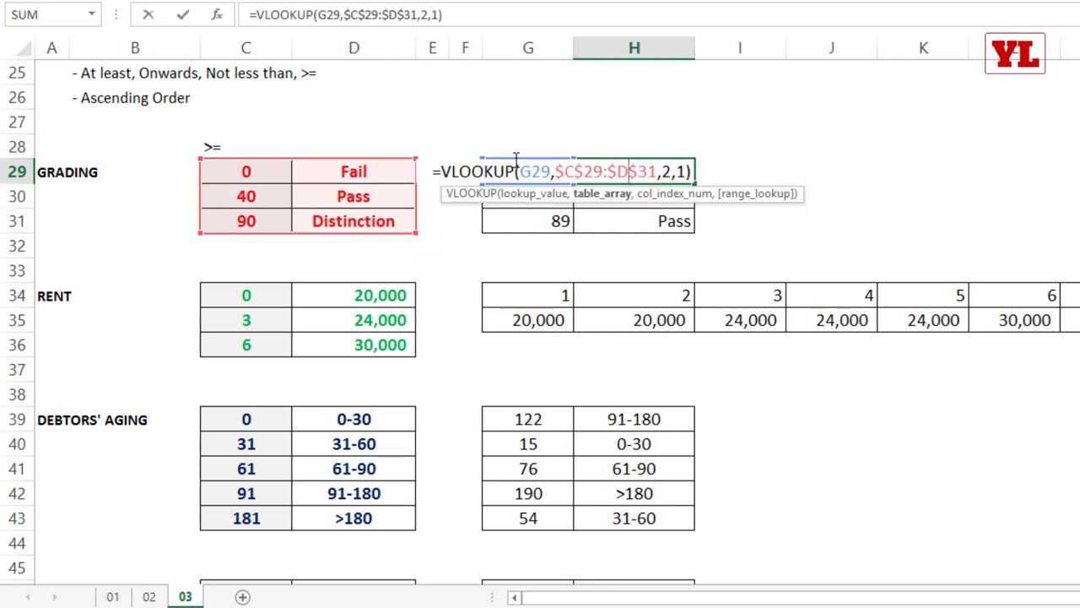
key(Escape)
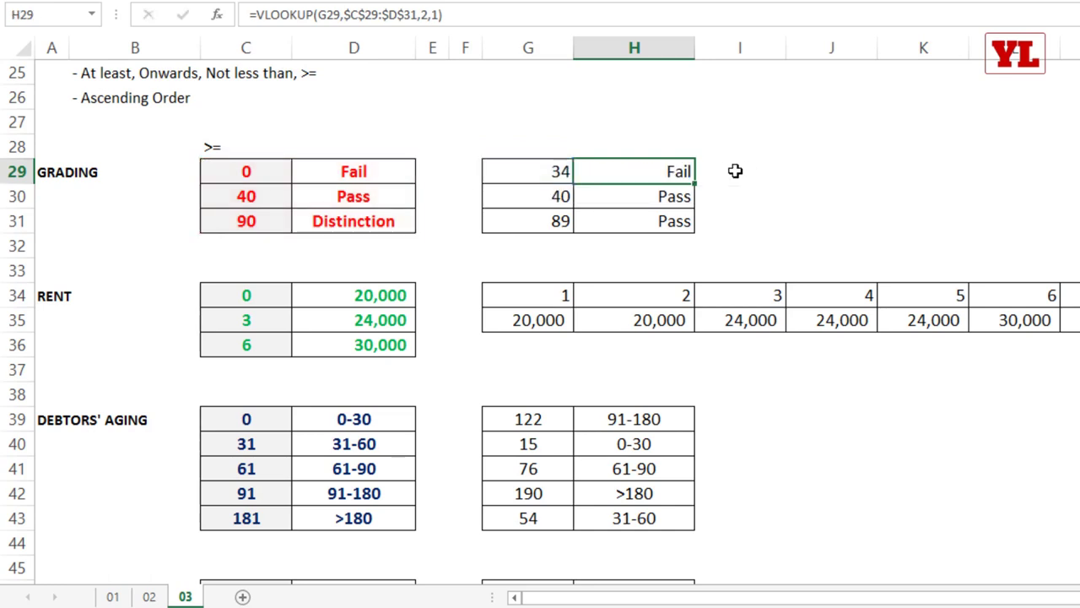
Add a new slab below the GRADING table with 100 in C32 and Super Genius in D32.
click(342, 245)
click(253, 241)
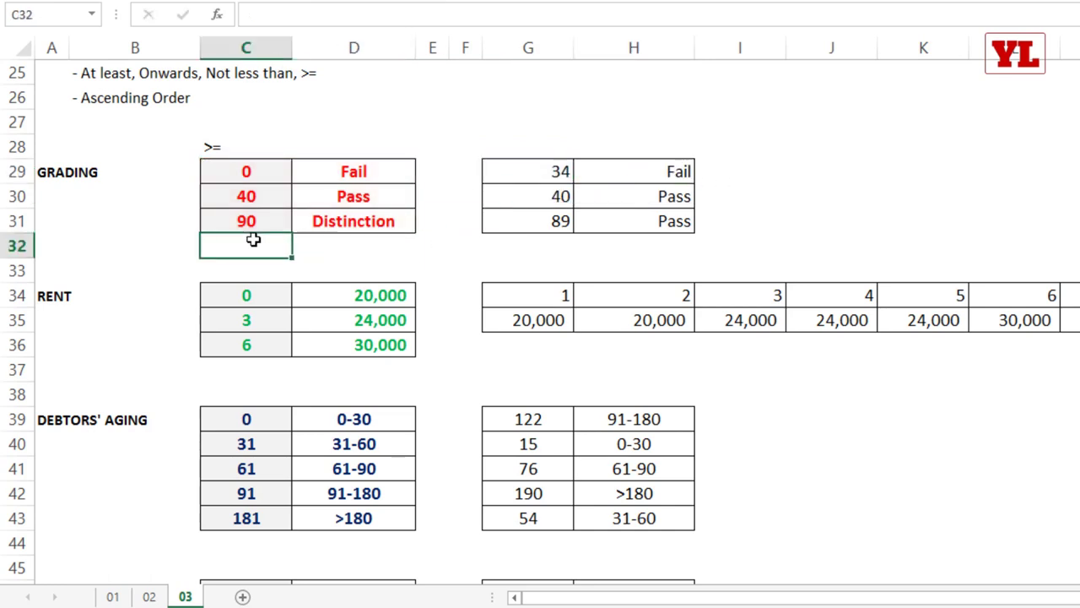
text(100)
key(Tab)
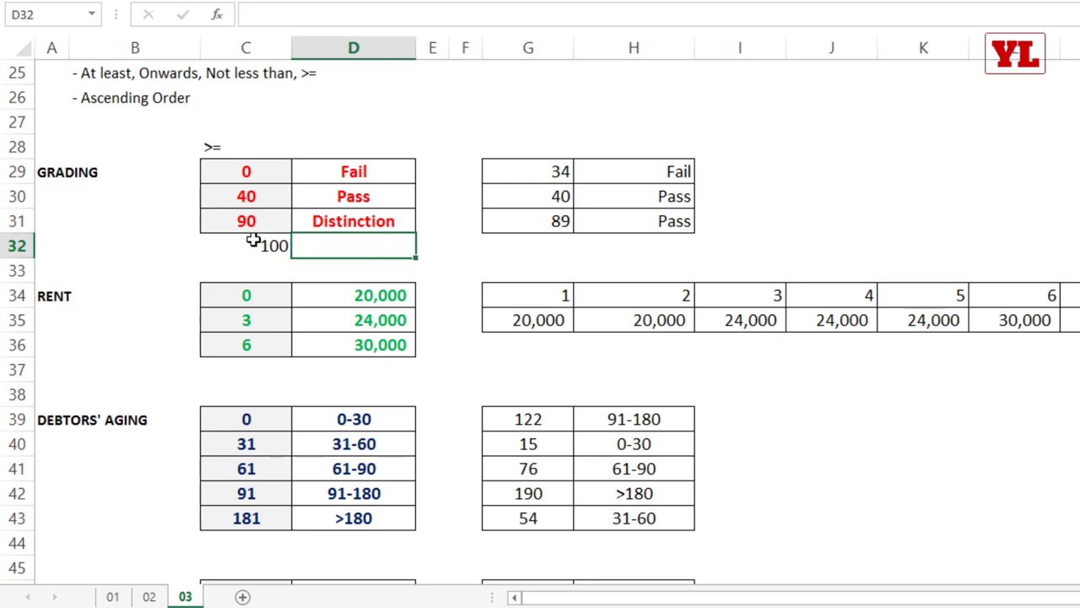
text(Super Genius)
key(Tab)
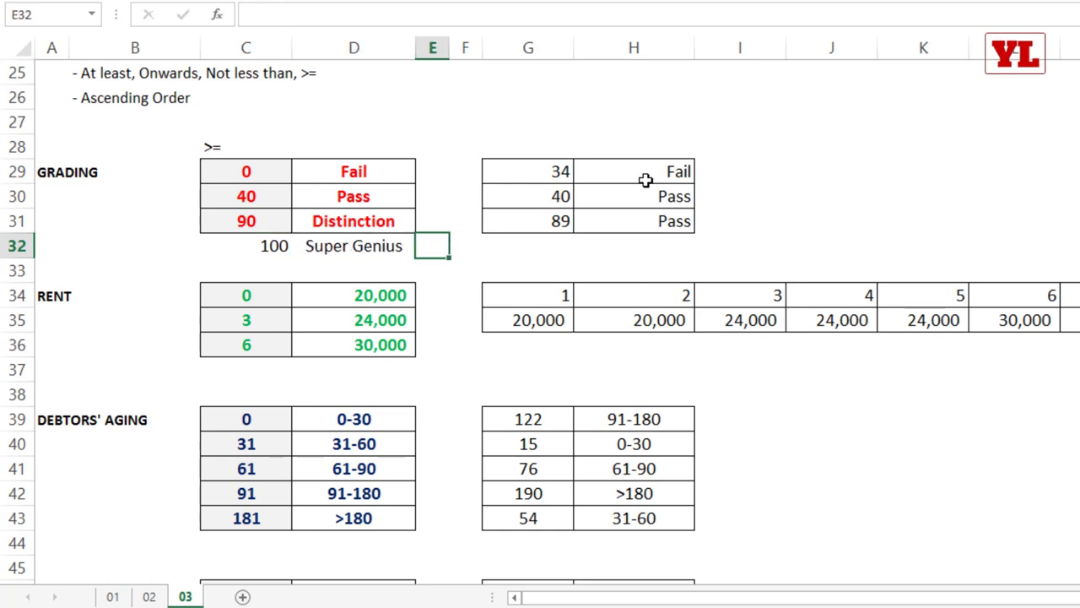
Extend the table array in the H29 VLOOKUP to $C$29:$D$32 and fill the formula down to H31.
click(646, 181)
key(Down)
key(Down)
double_click(645, 177)
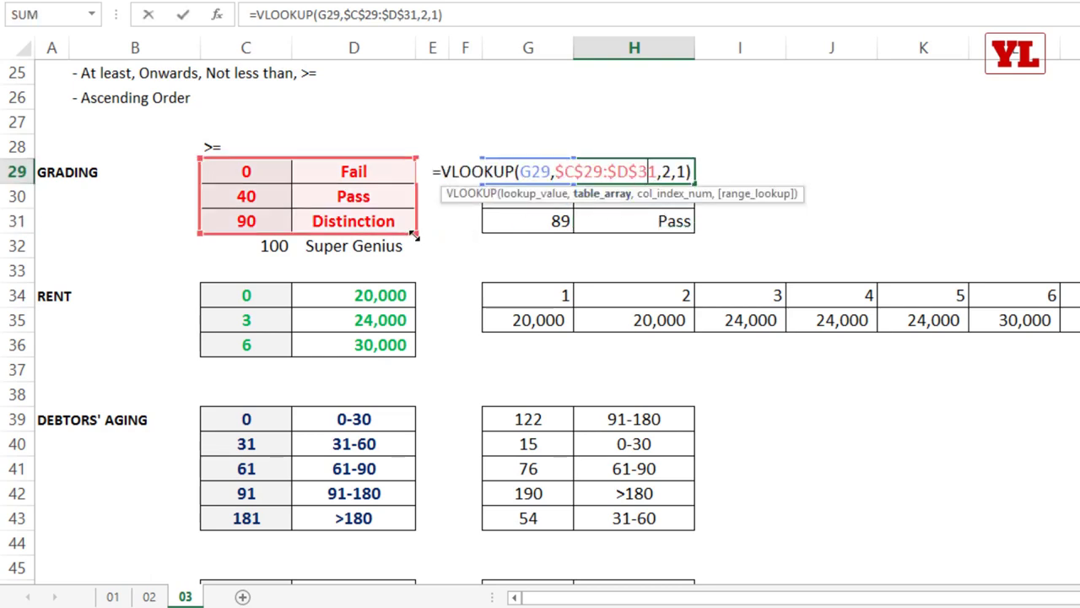
drag(415, 232, 415, 259)
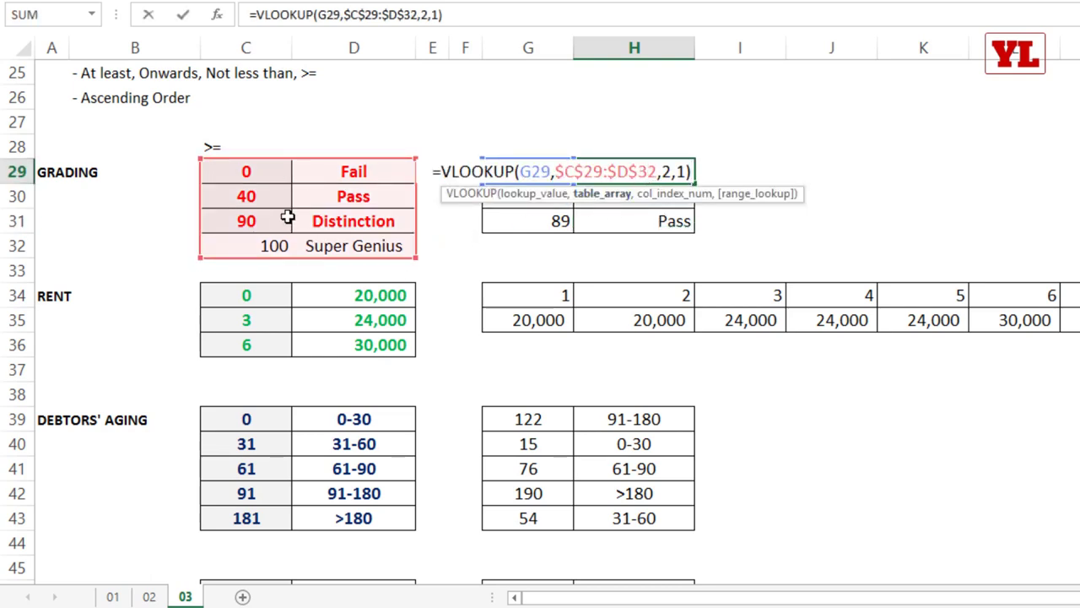
key(Return)
click(679, 180)
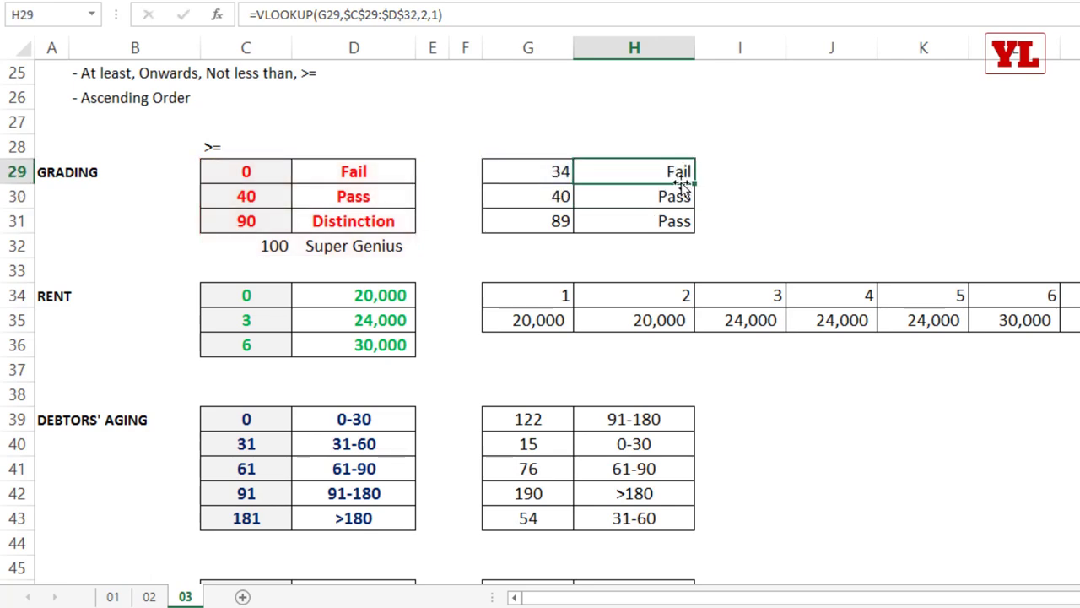
double_click(692, 184)
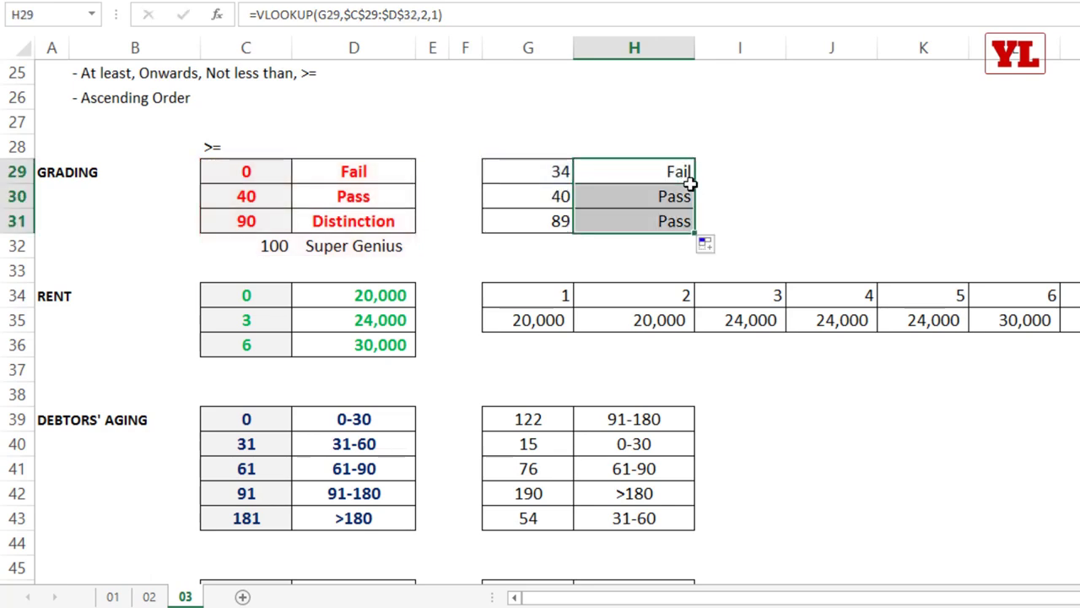
Set the score in G29 to 100.
click(549, 172)
text(100)
key(Tab)
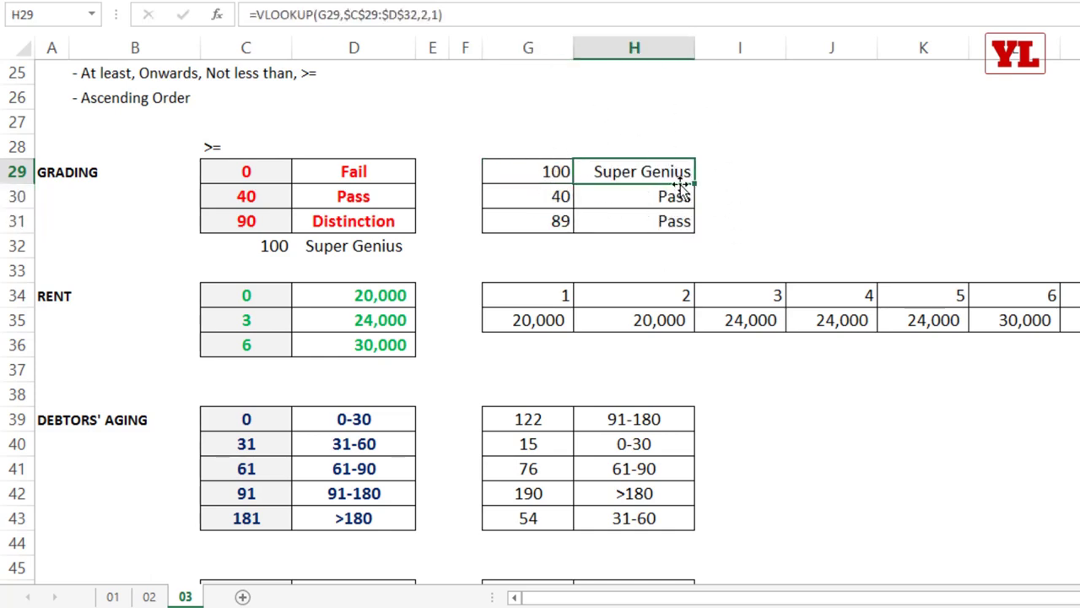
Try a nested IF formula in I29 that returns "FAIL" when G29 is less than 40.
click(731, 175)
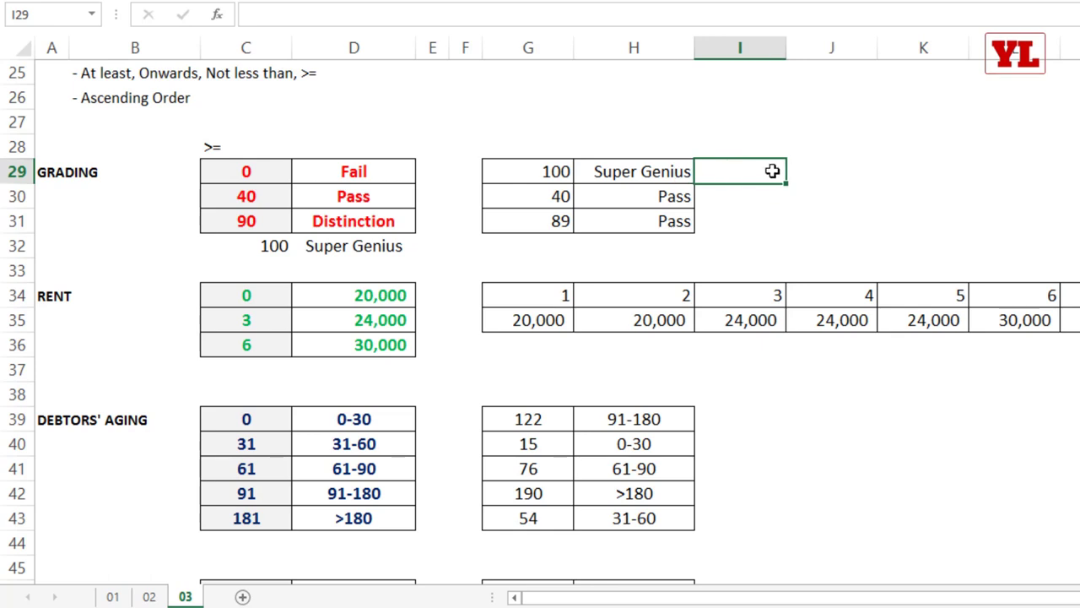
text(=if)
key(Tab)
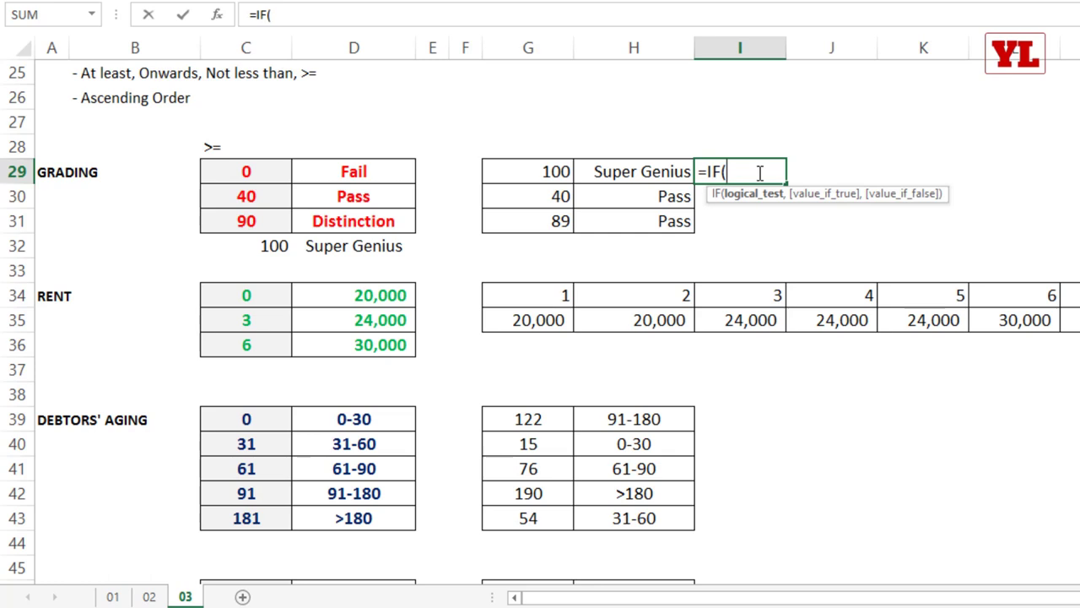
click(542, 169)
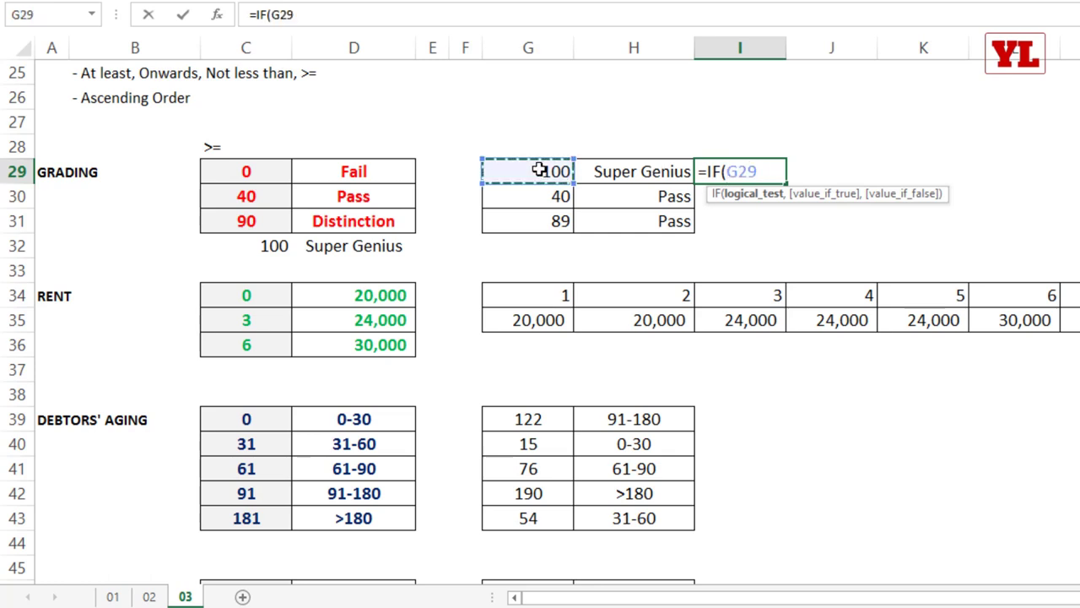
text(<)
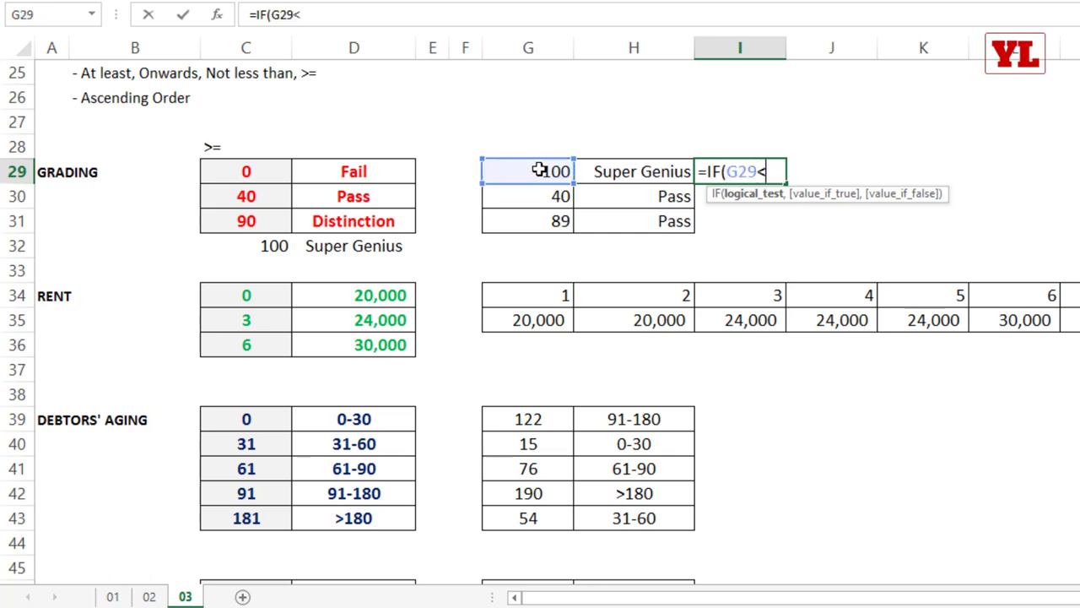
text(40,)
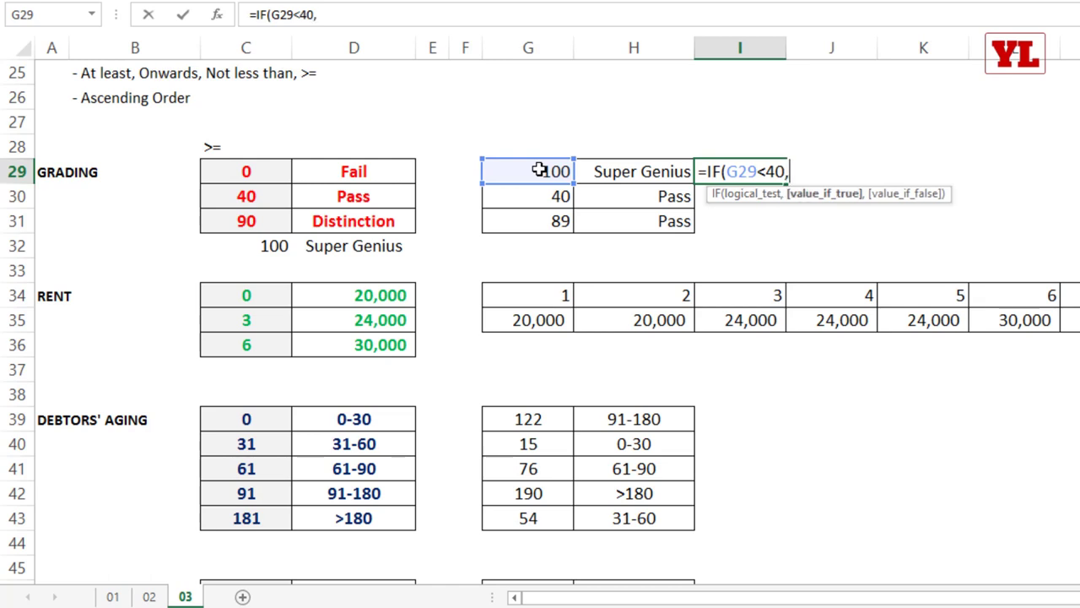
text("FAIL",if)
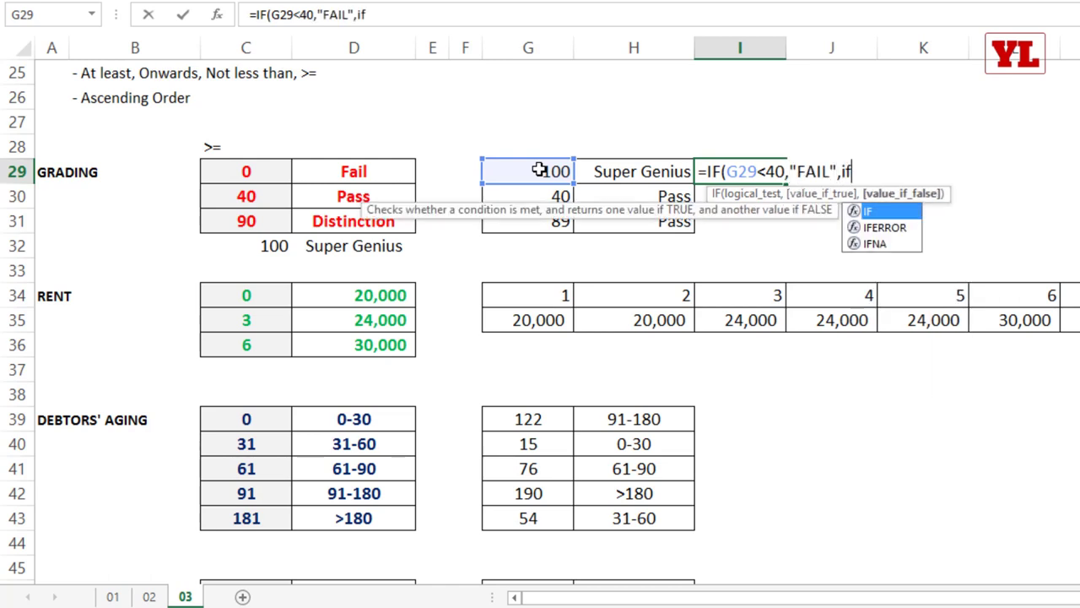
Try a second IF inside the I29 formula returning "Pass" when G29 is less than 90, and discard the entry.
key(Tab)
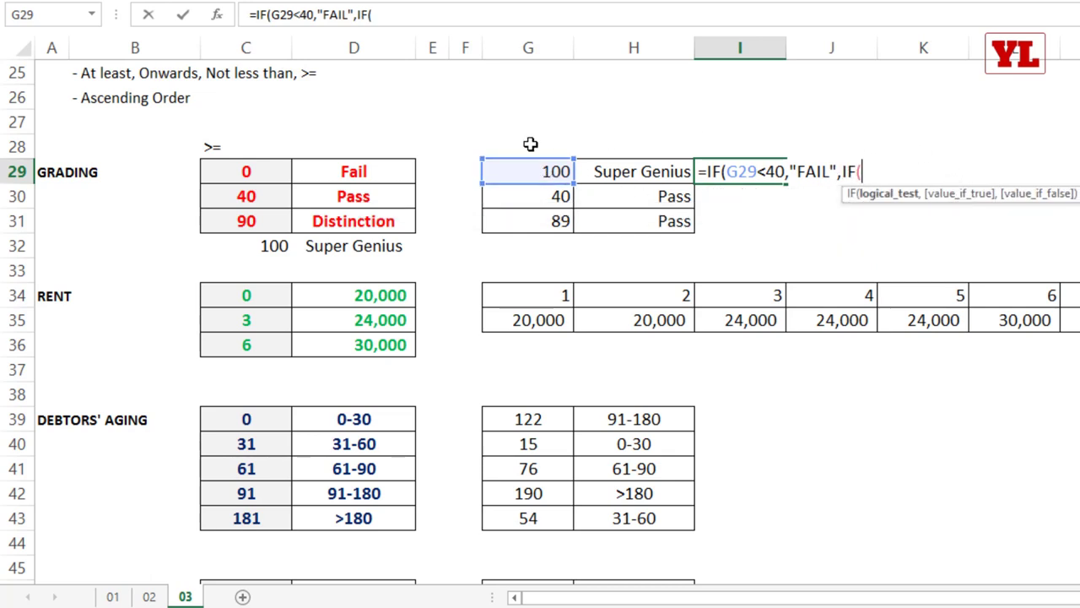
click(530, 170)
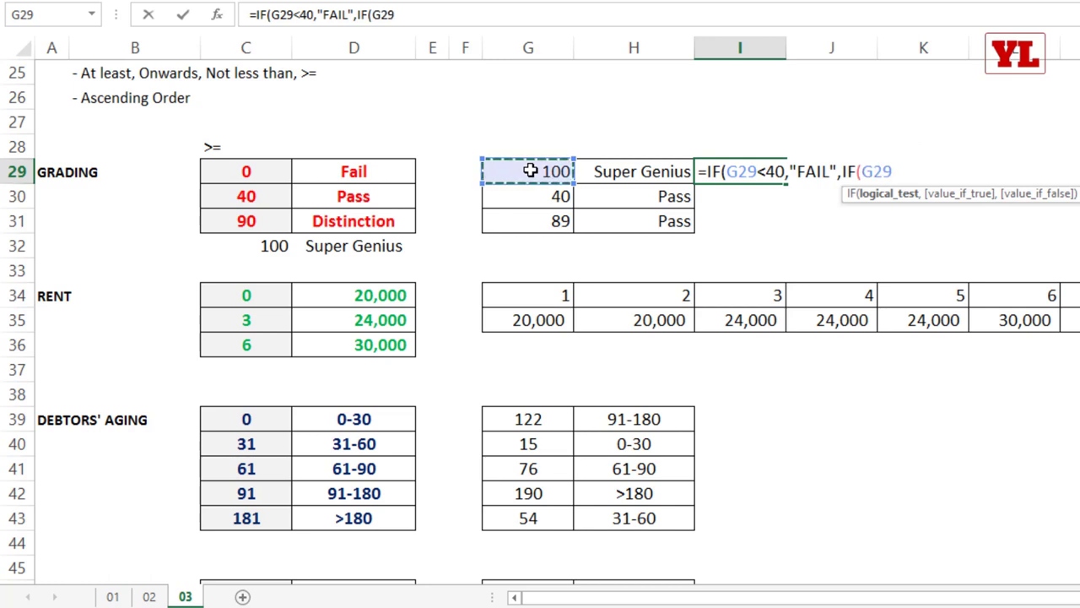
text(<)
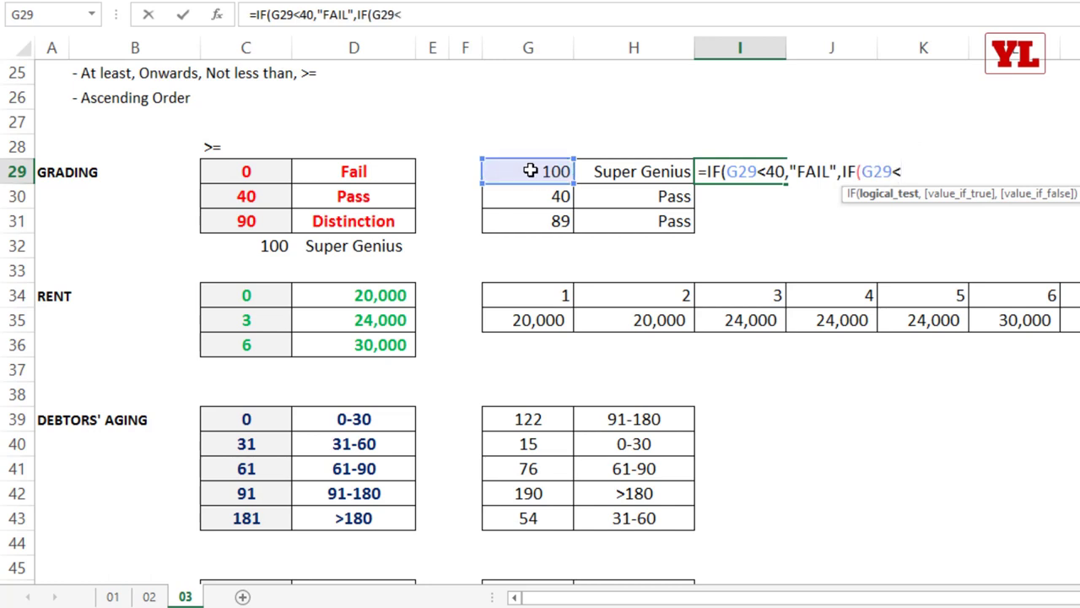
text(90,)
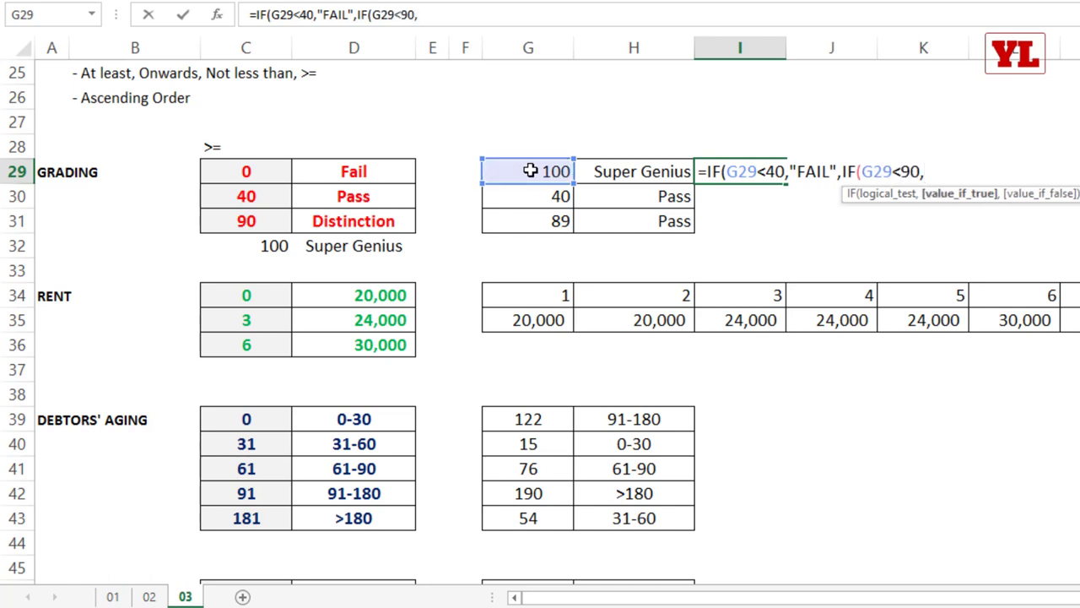
text("Pass")
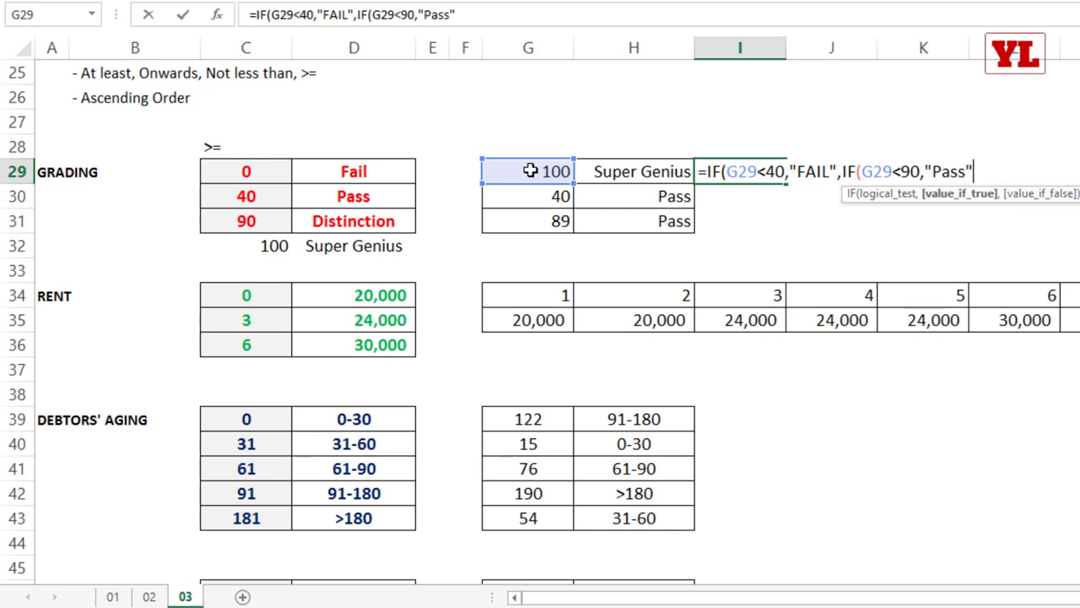
drag(705, 171, 1007, 169)
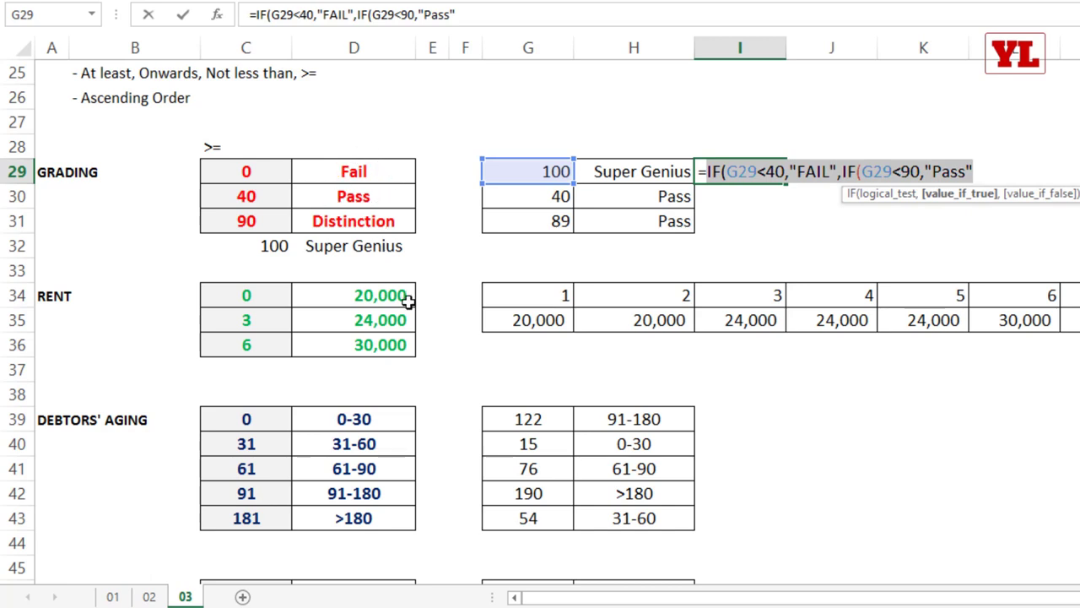
key(Escape)
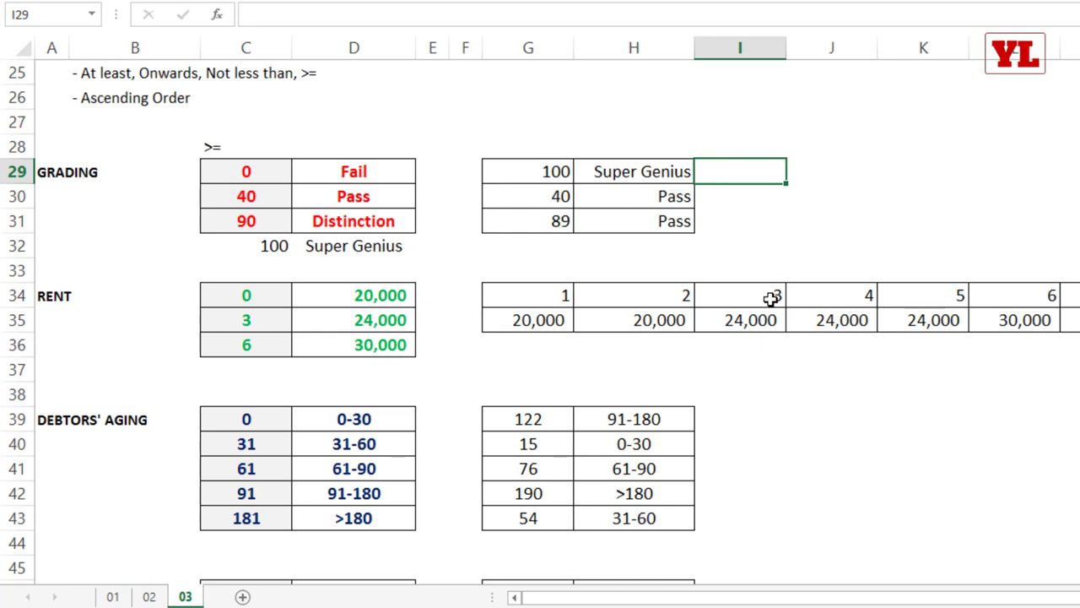
Examine the H29 VLOOKUP formula and compare the three conditions in B24:B26 with the GRADING slabs in C29:C31.
double_click(661, 175)
drag(434, 171, 729, 169)
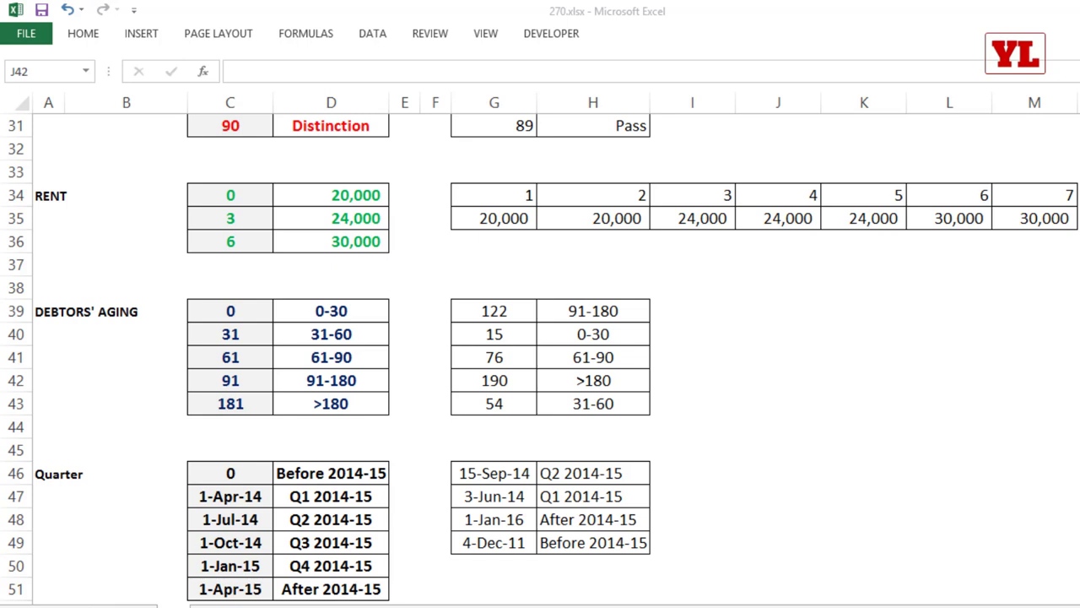
click(590, 242)
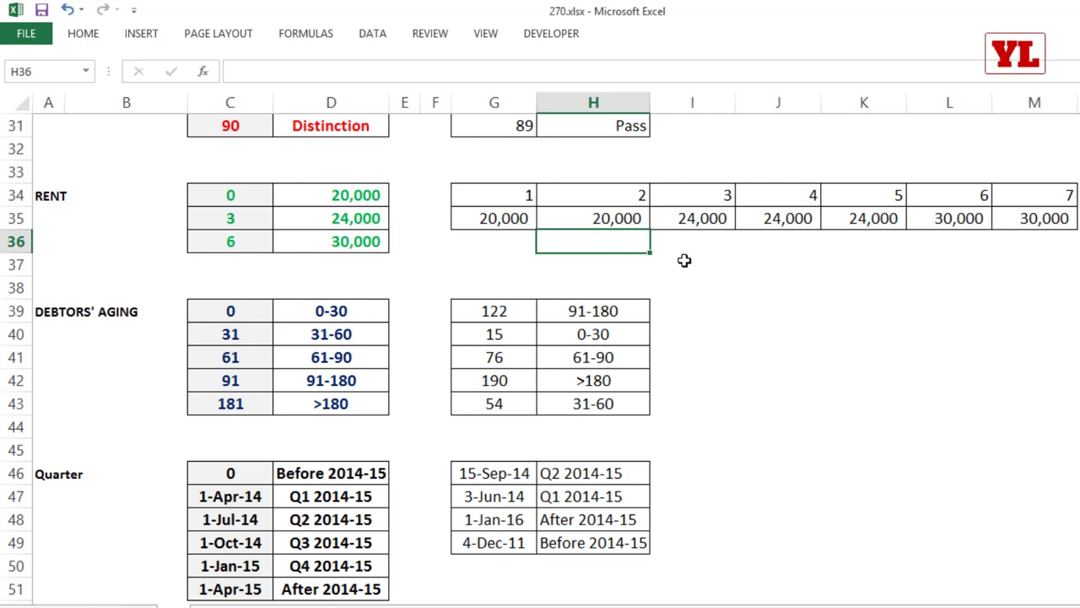
scroll(157, 407, up, 8)
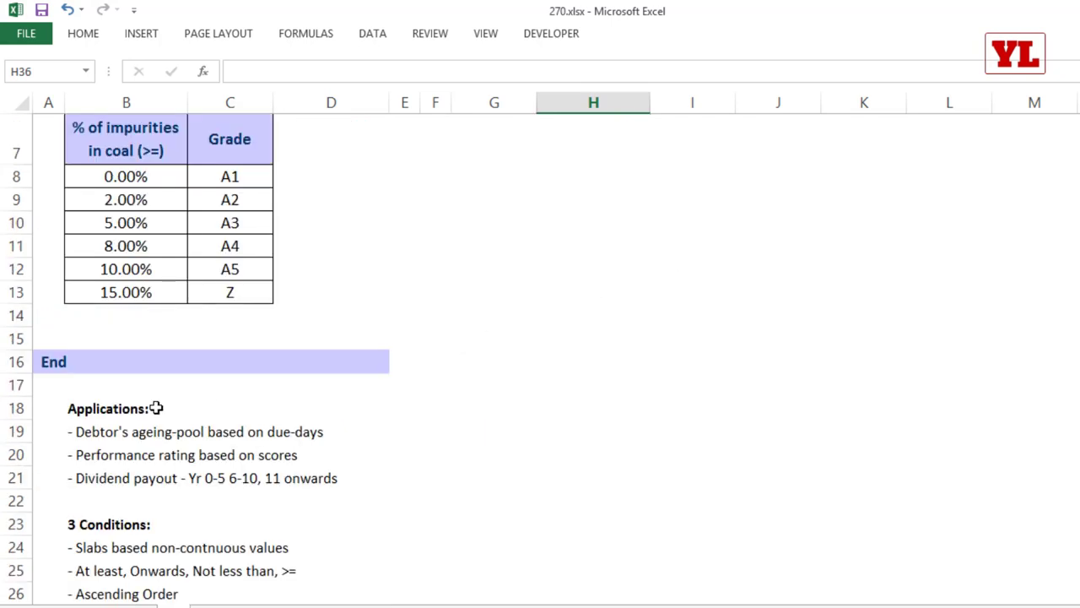
scroll(152, 403, down, 3)
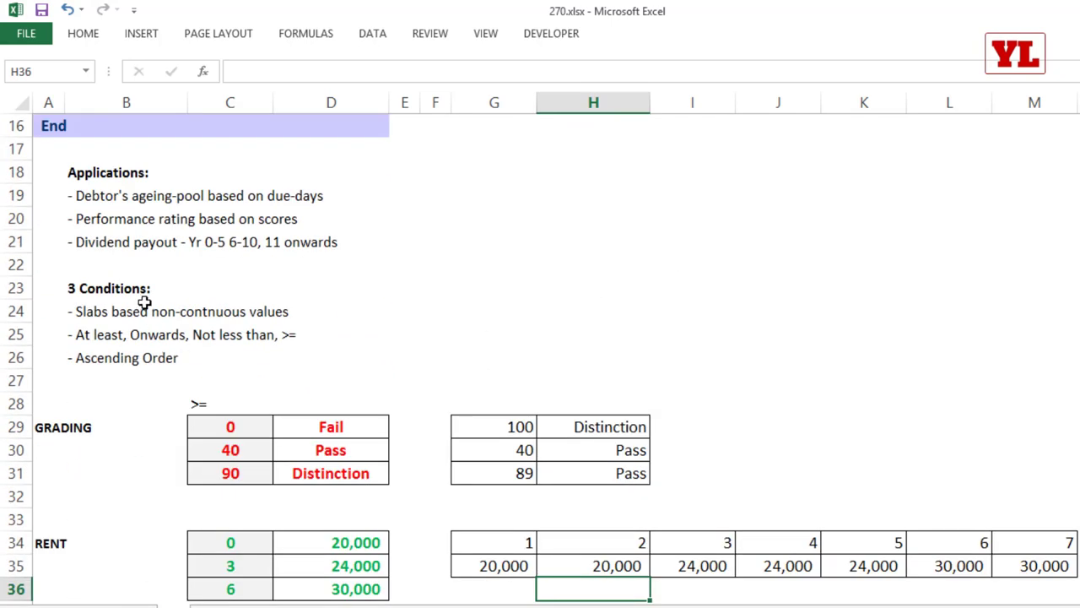
scroll(144, 302, down, 1)
drag(87, 241, 270, 251)
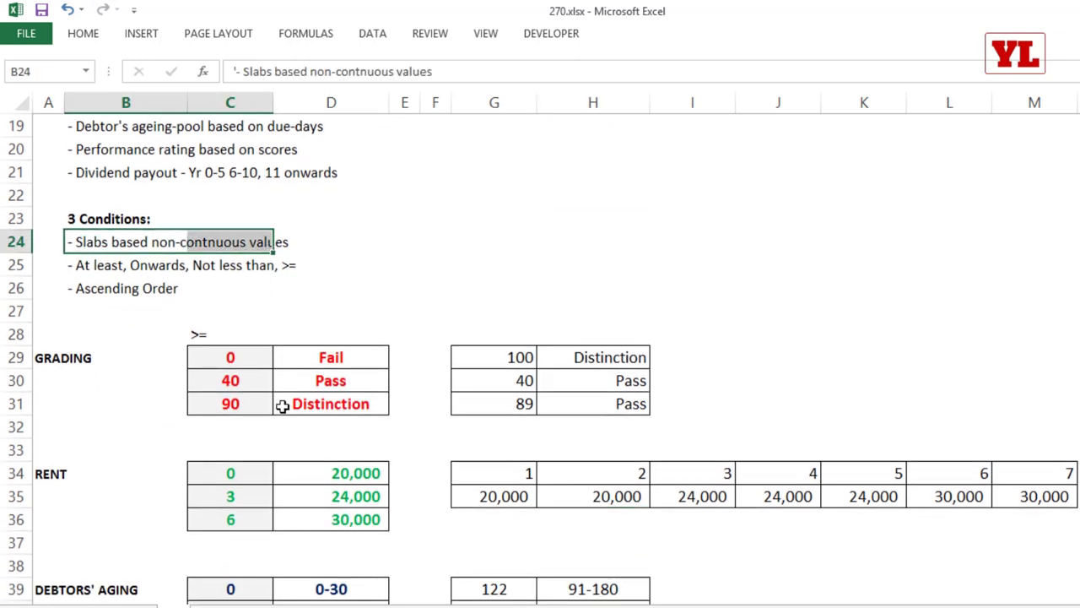
click(243, 359)
click(241, 400)
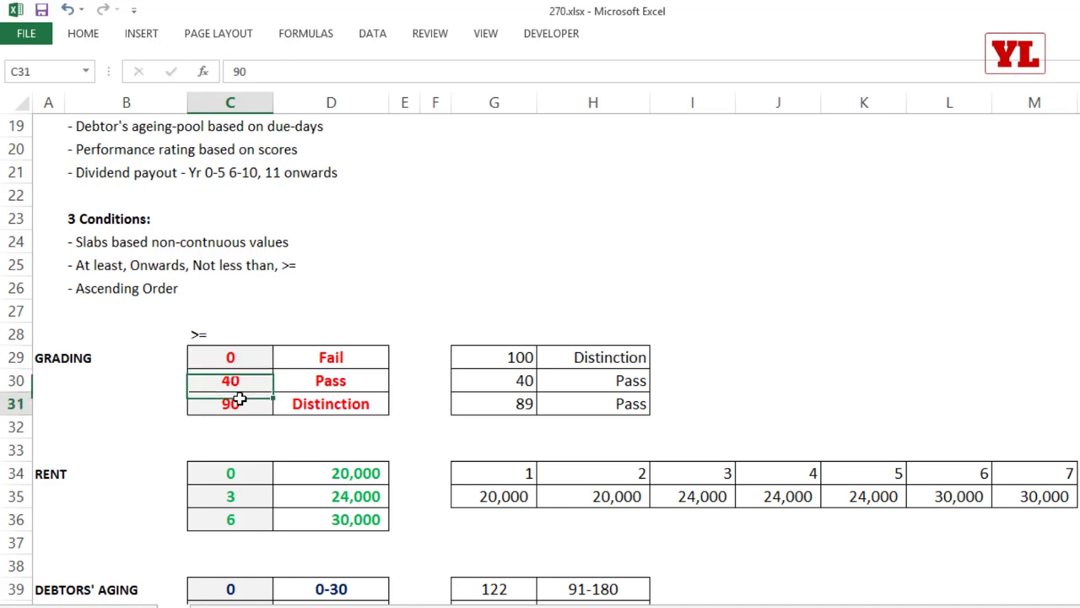
drag(253, 361, 243, 409)
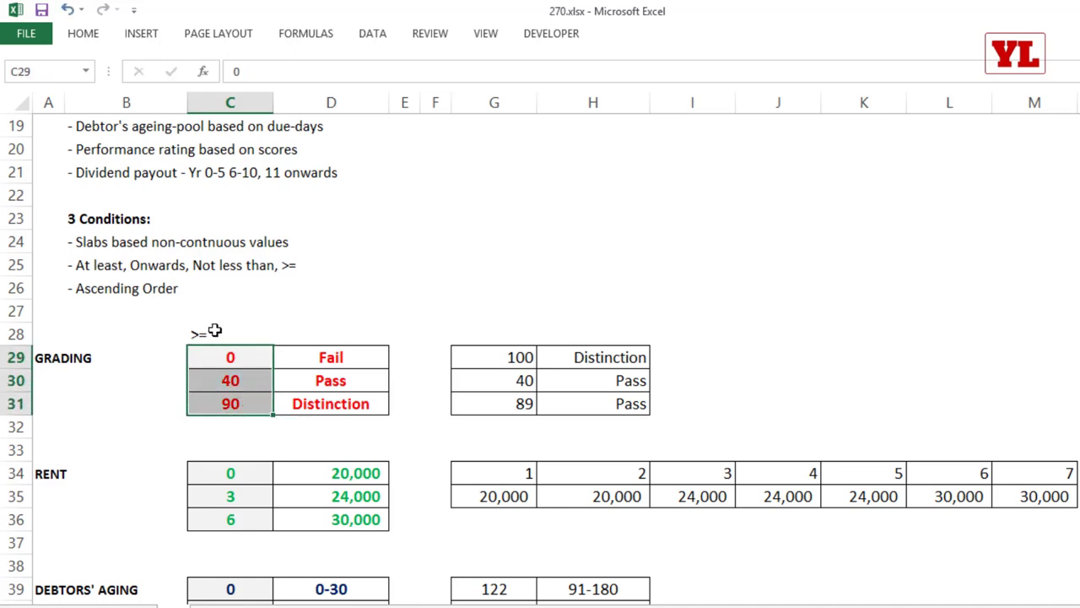
scroll(301, 369, down, 3)
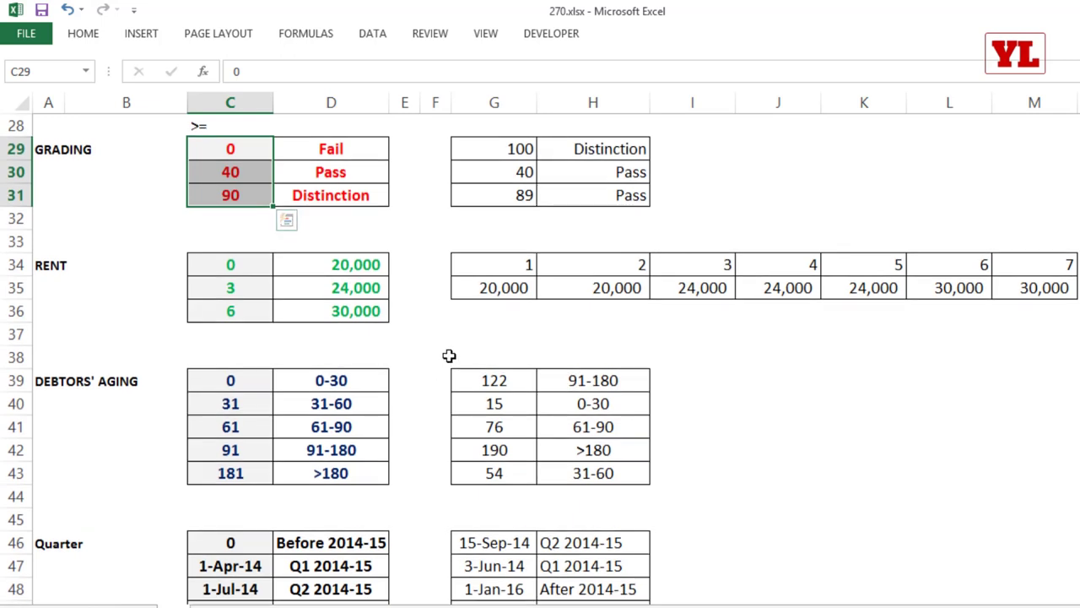
Label the RENT slab column with >= in C33 and review its first two slab rows.
click(495, 311)
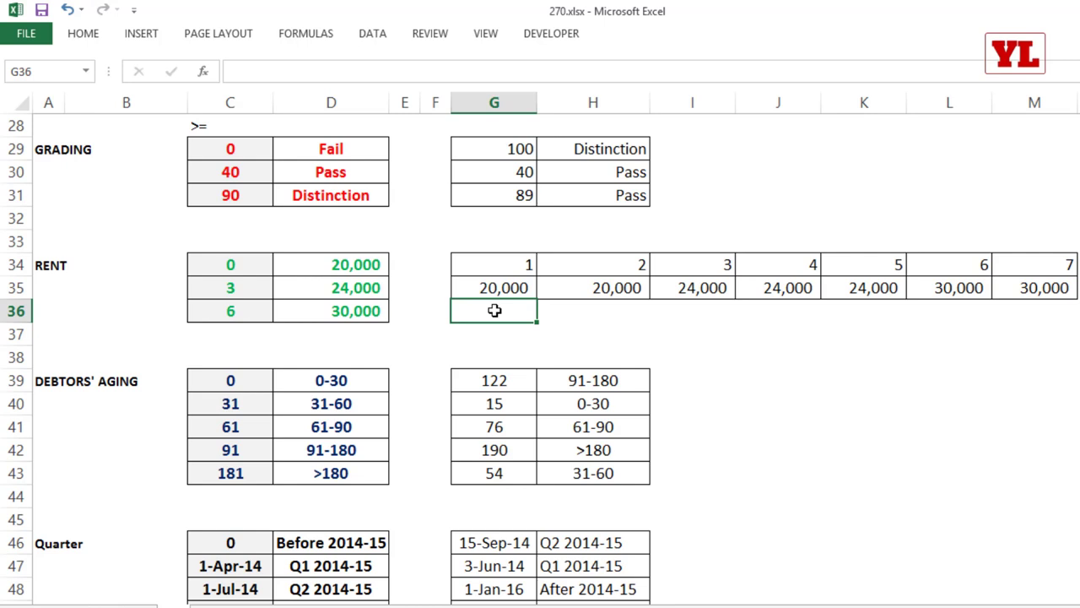
click(239, 243)
text(>=)
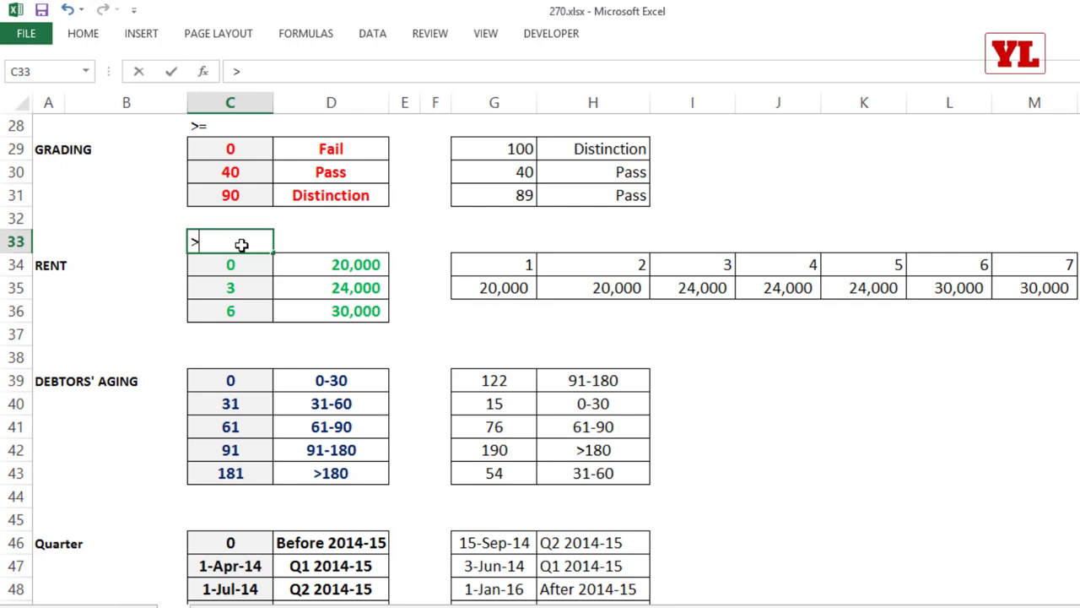
key(Tab)
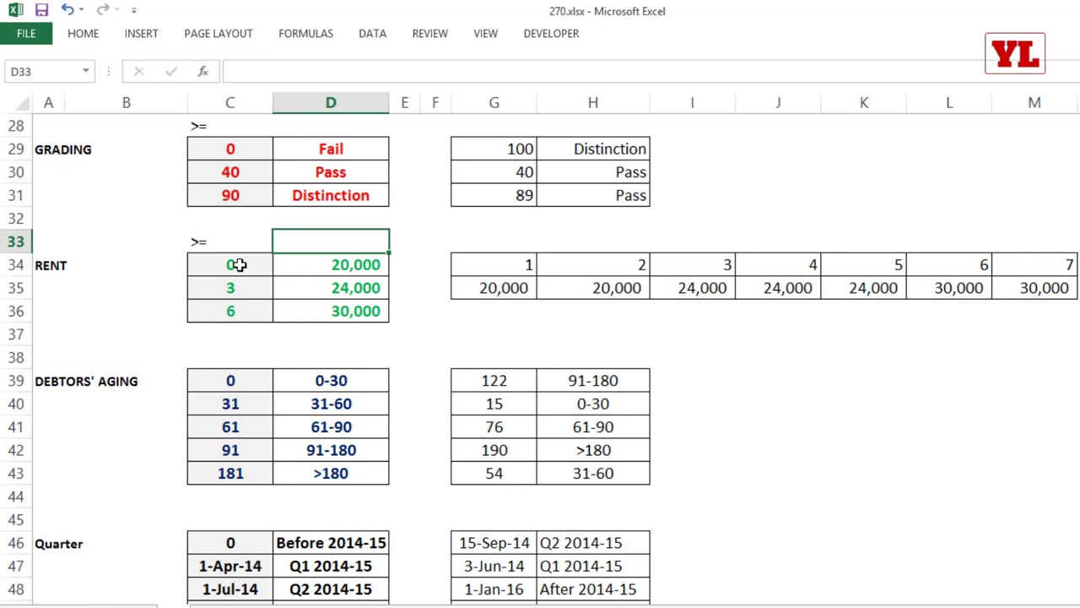
drag(239, 265, 340, 267)
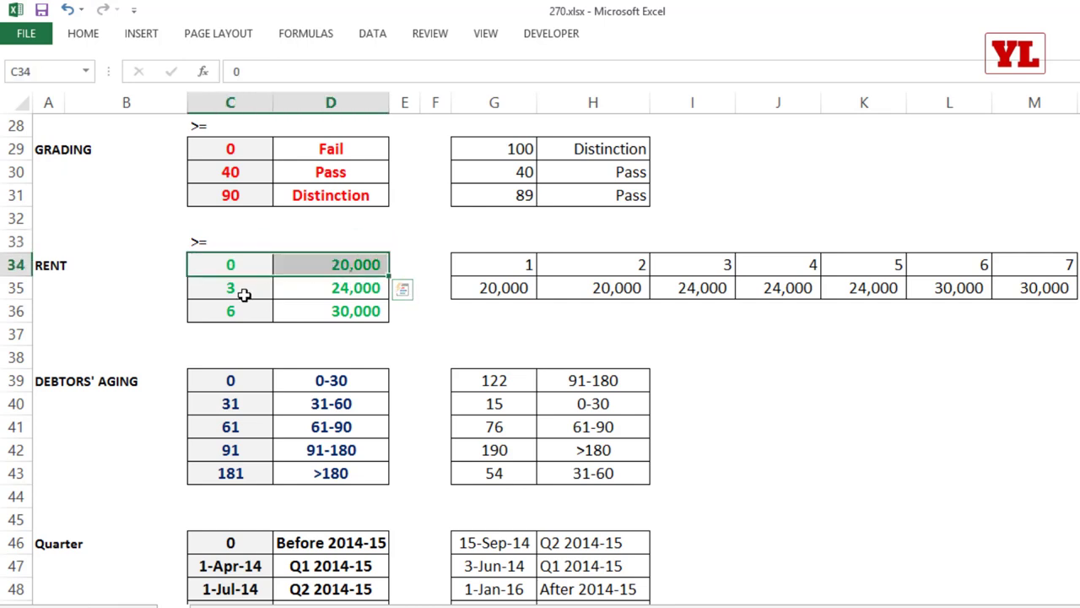
click(226, 244)
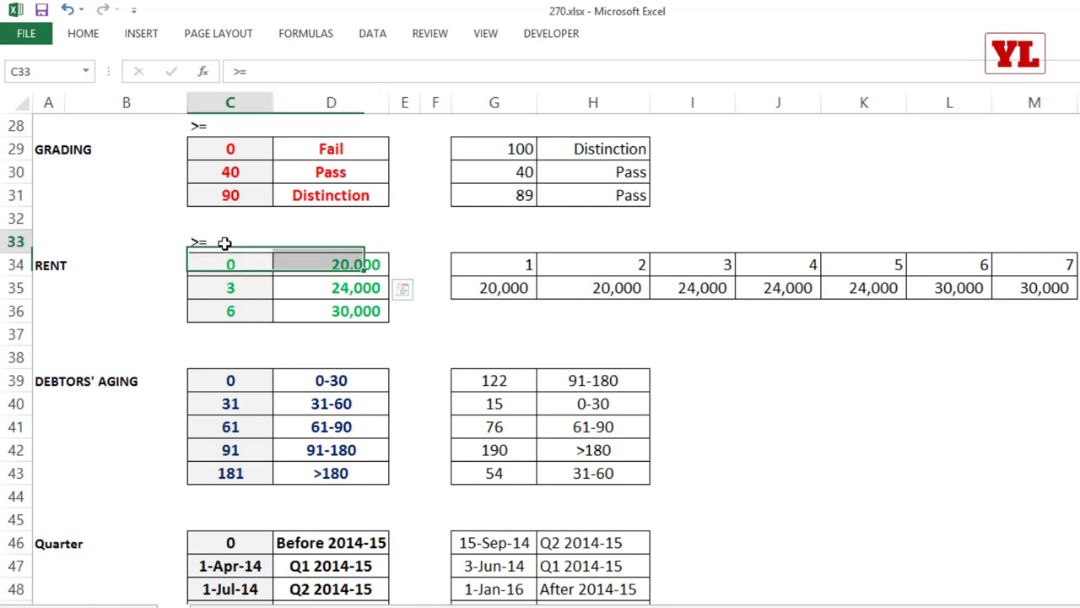
click(232, 284)
click(337, 288)
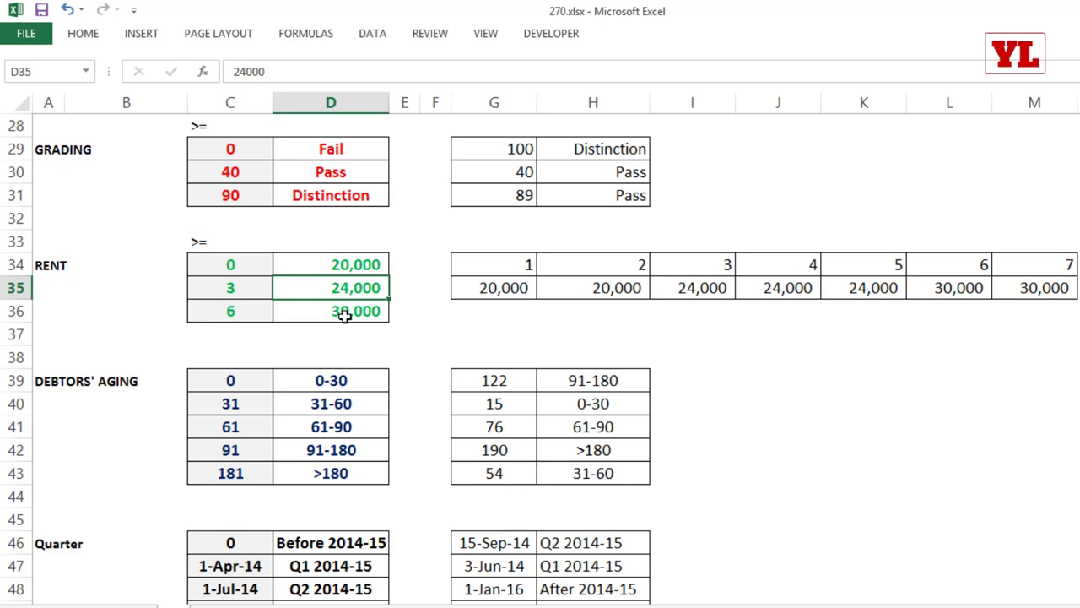
Begin a VLOOKUP formula in G36 with G34 as the lookup value.
click(512, 311)
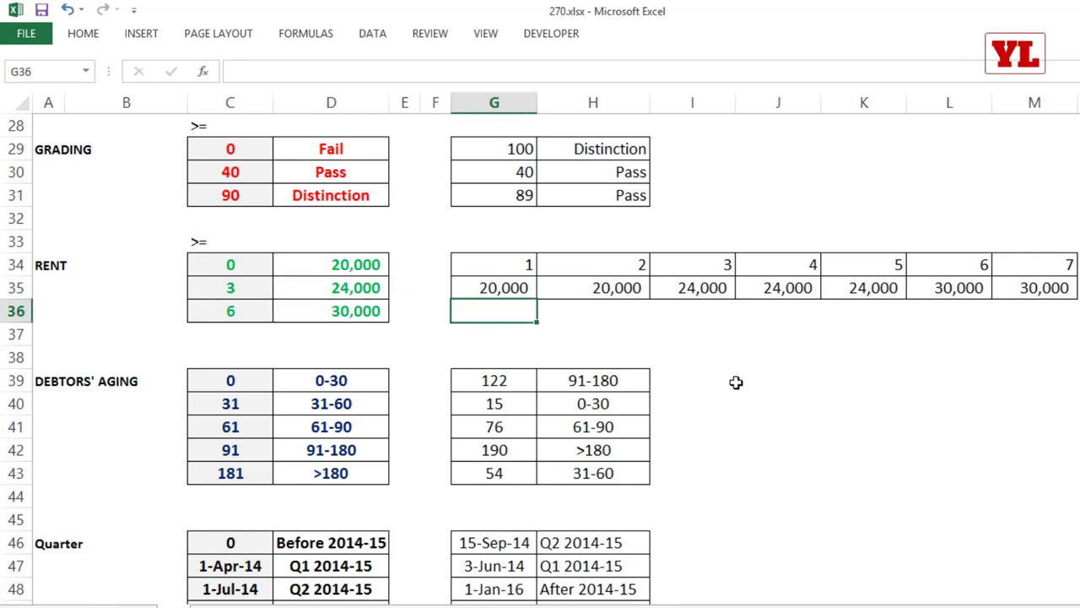
text(=VLOOKUP()
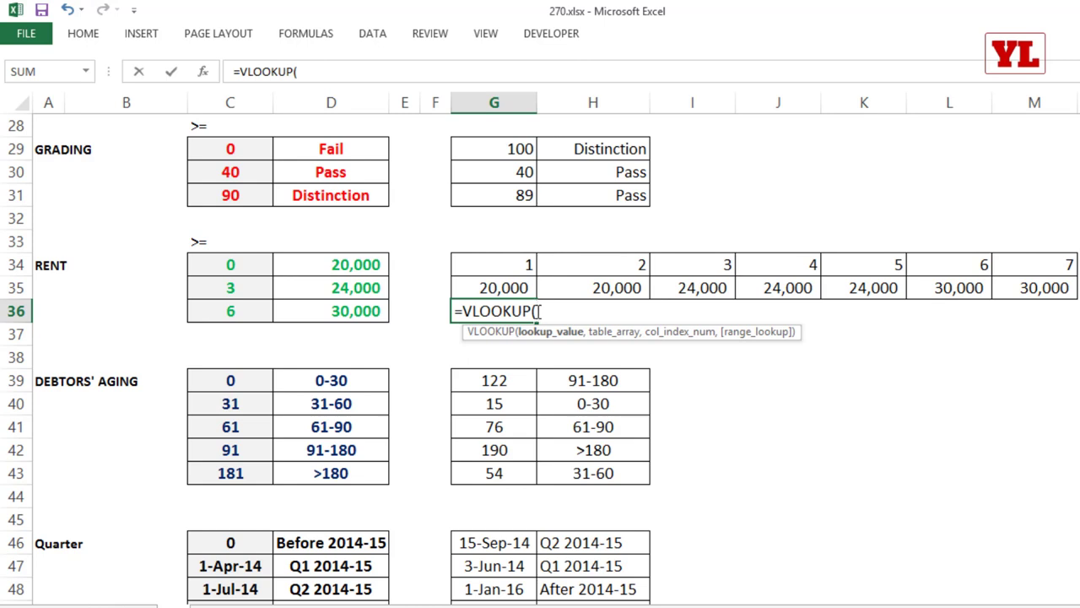
click(516, 263)
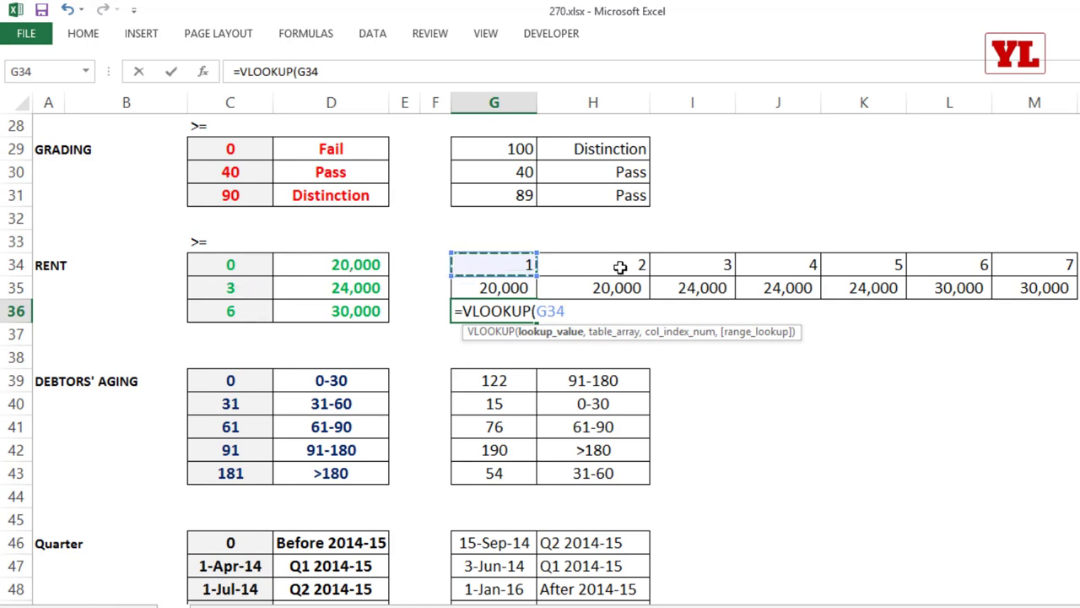
drag(620, 267, 1041, 265)
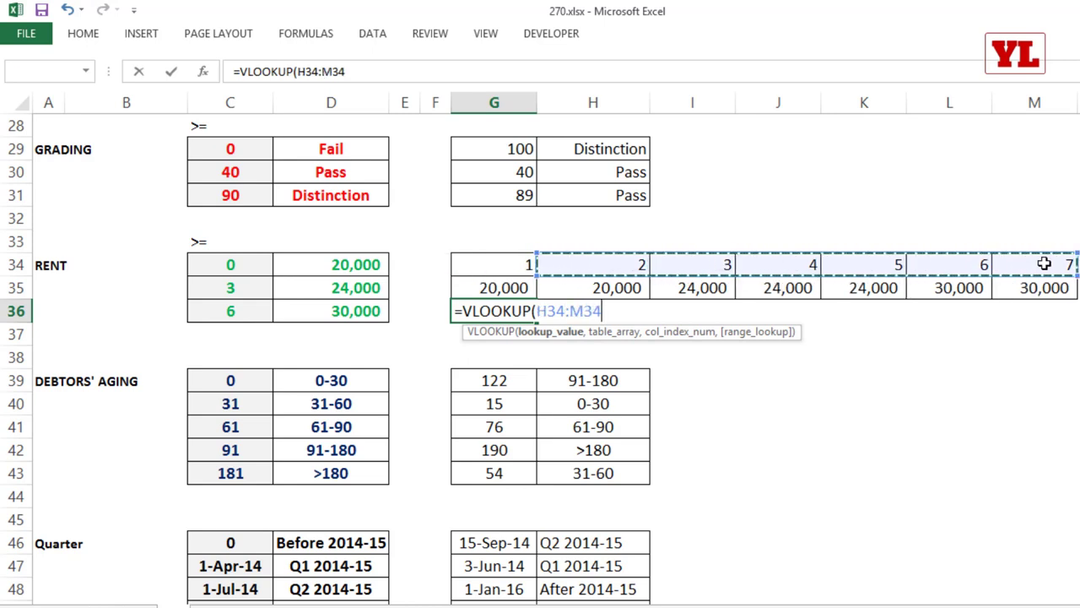
click(591, 264)
click(687, 263)
click(784, 266)
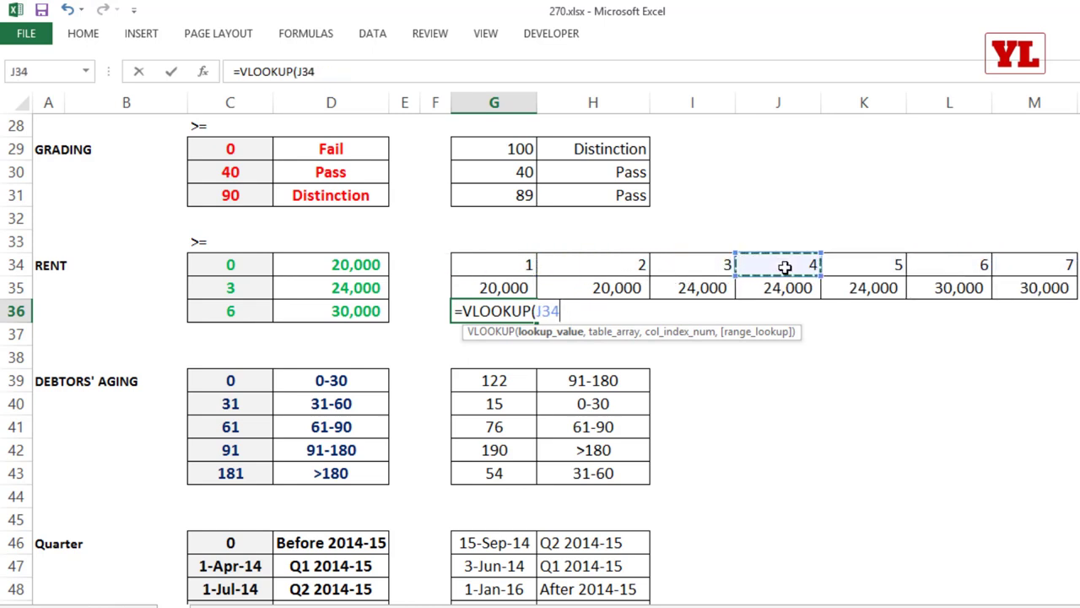
click(499, 266)
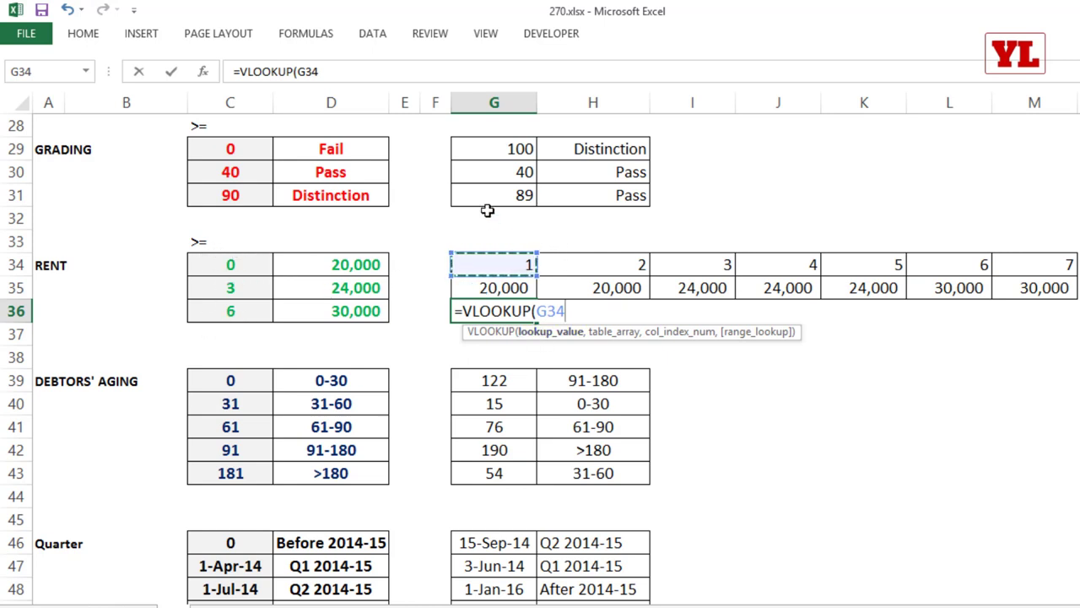
Set the RENT slab table as the absolute range $C$34:$D$36 for the G36 VLOOKUP's table array.
text(,)
drag(248, 265, 308, 315)
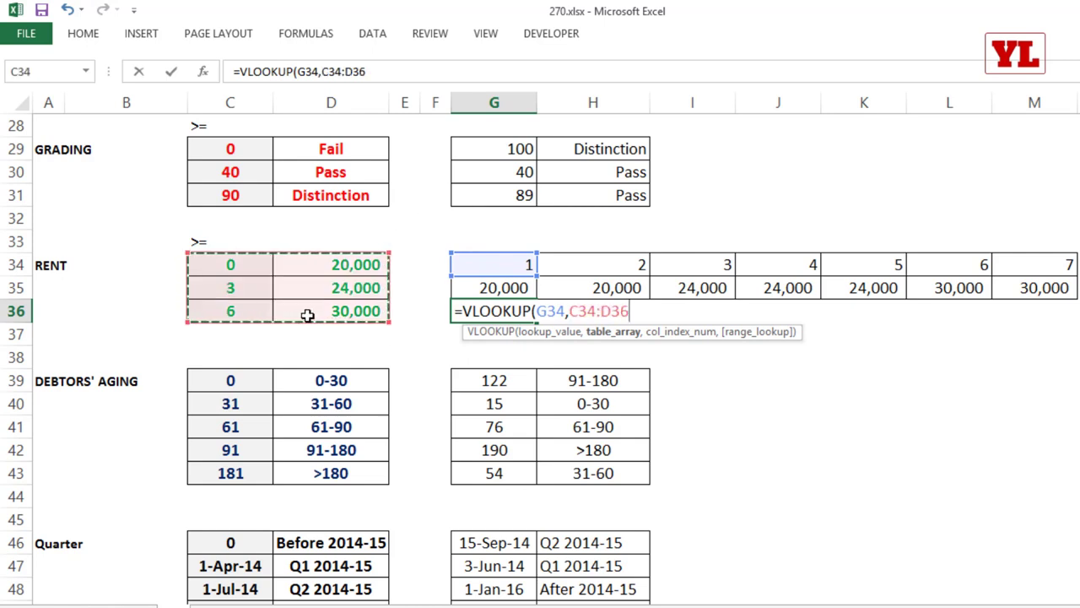
key(F4)
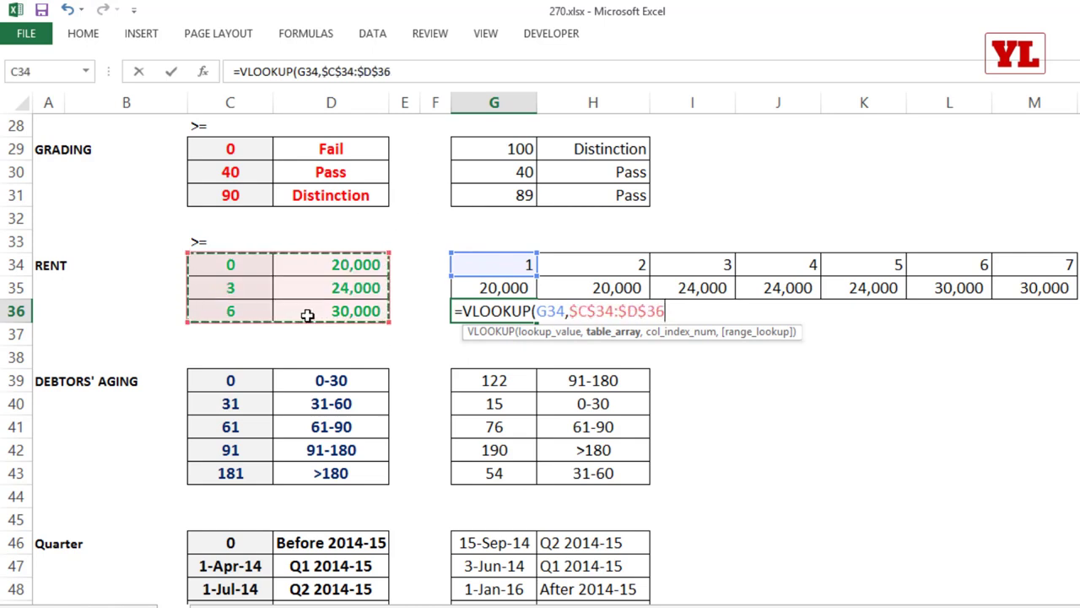
text(,)
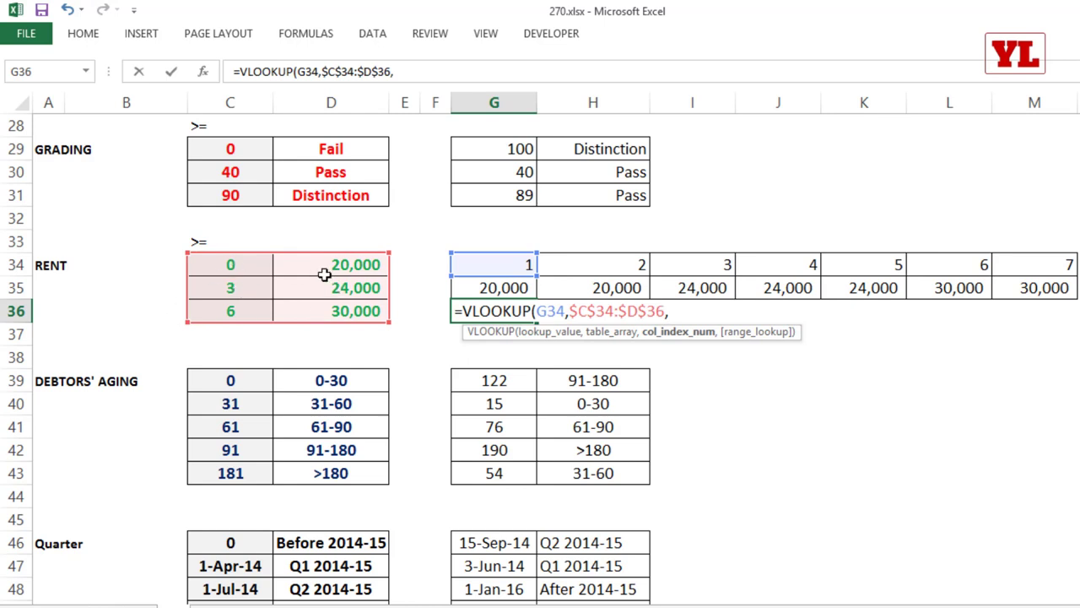
Complete the G36 VLOOKUP with column index 2 and range lookup 1 for an approximate match.
text(2,)
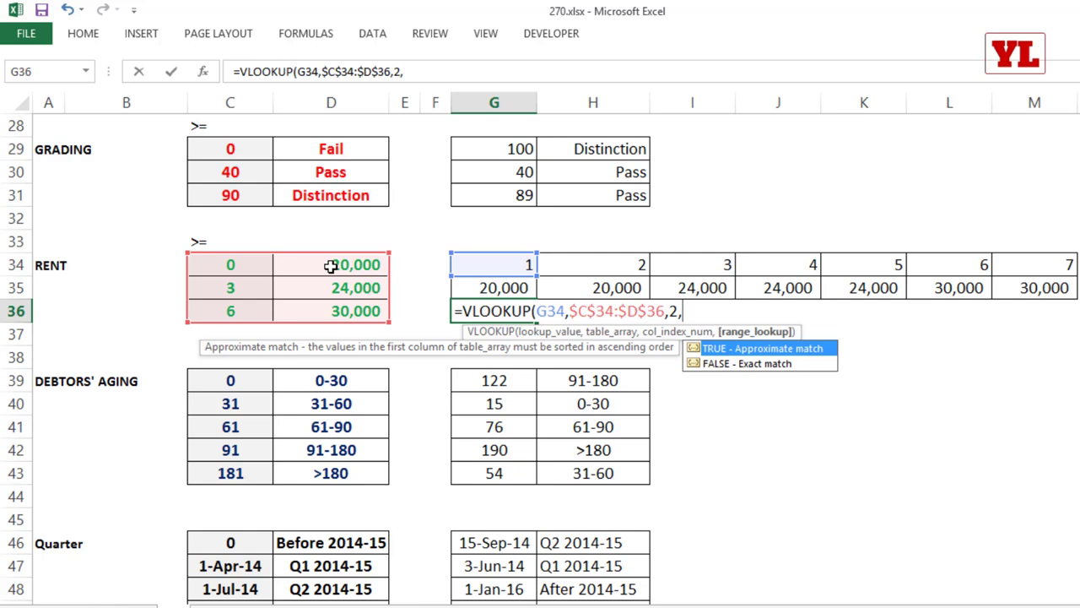
text(1)
key(BackSpace)
text(TRUE)
key(BackSpace)
key(BackSpace)
key(BackSpace)
key(BackSpace)
text(1))
key(Return)
Fill the G36 rent formula across to M36.
click(494, 310)
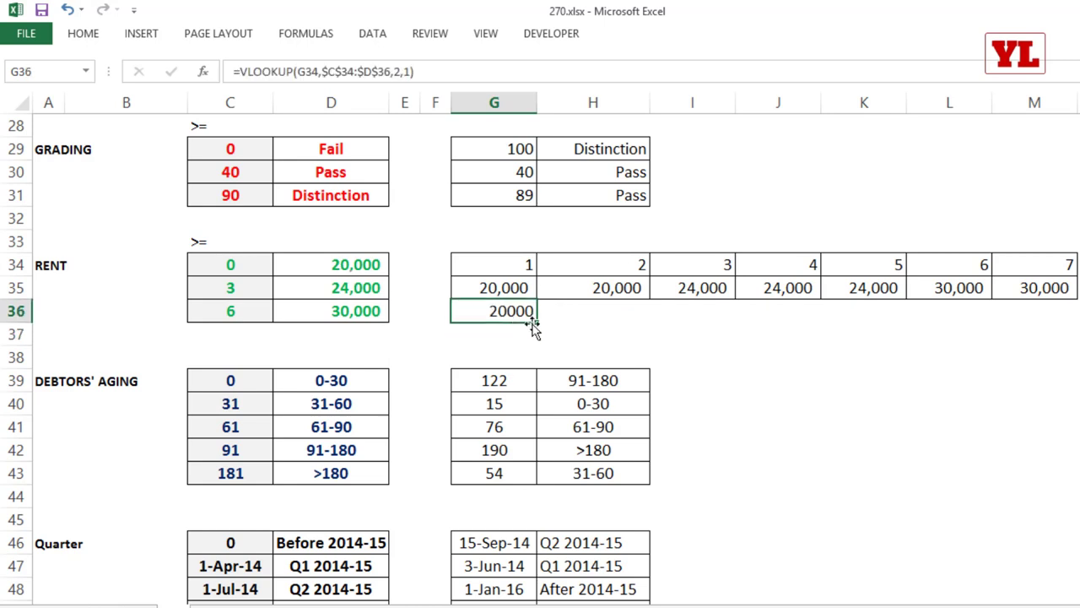
drag(536, 324, 1062, 320)
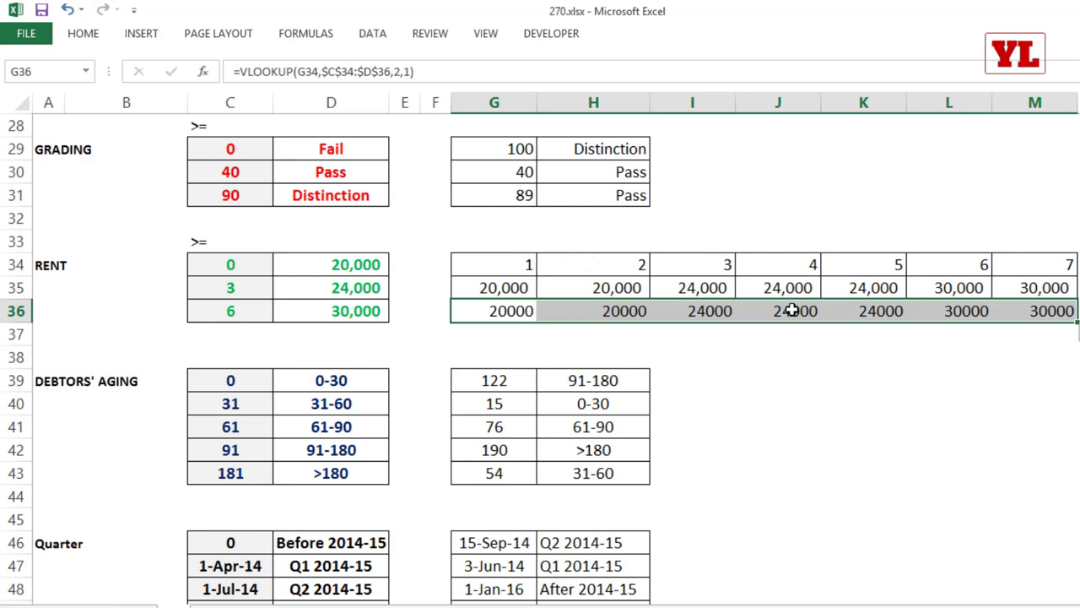
drag(792, 310, 1032, 306)
Try 4 as the second RENT slab threshold in C35.
click(263, 292)
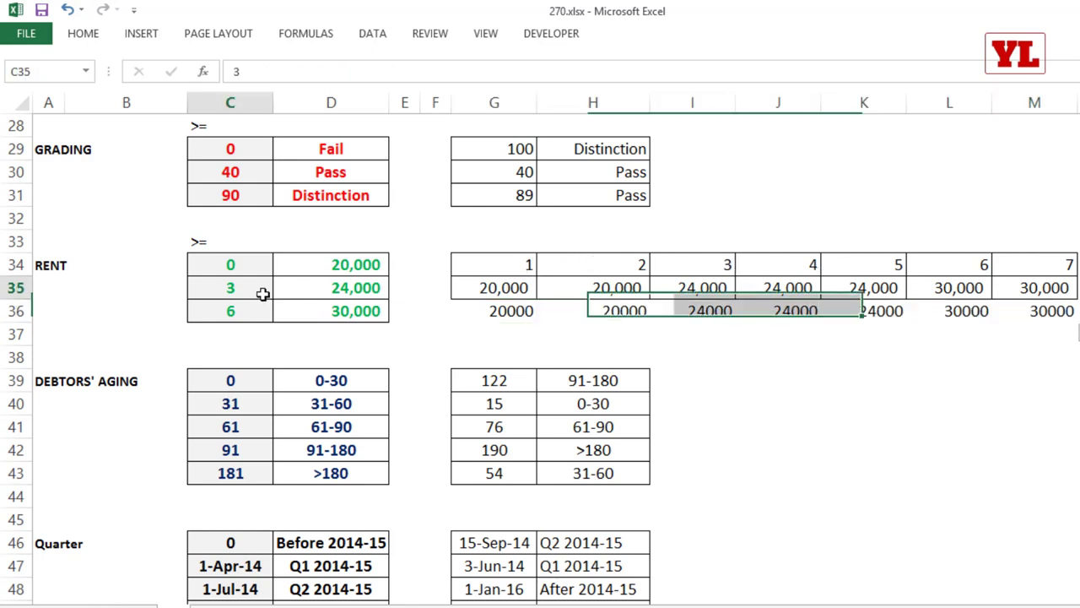
text(4)
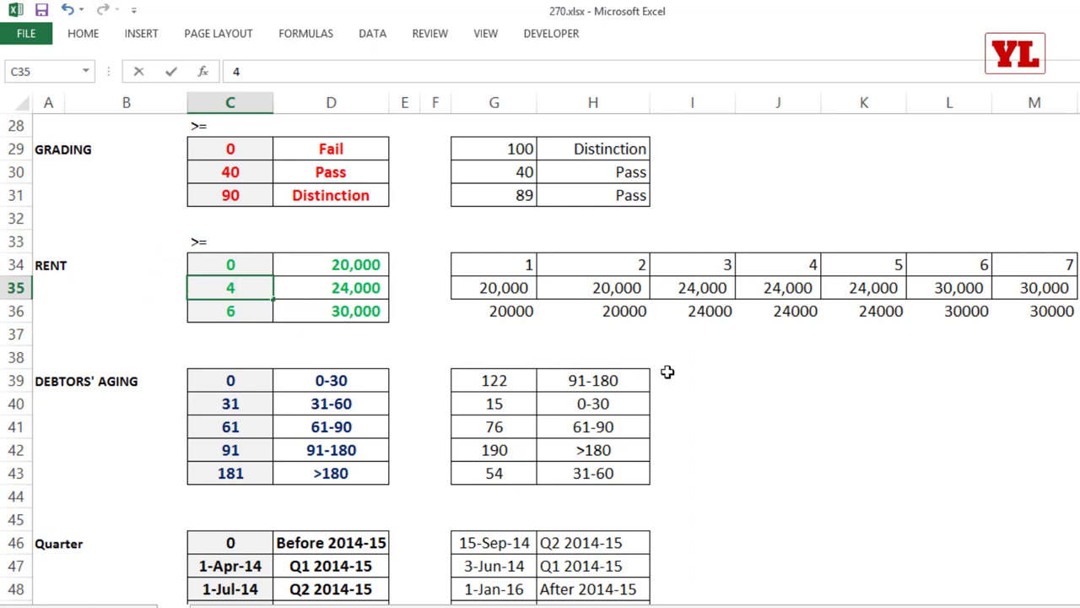
click(735, 335)
key(ctrl+z)
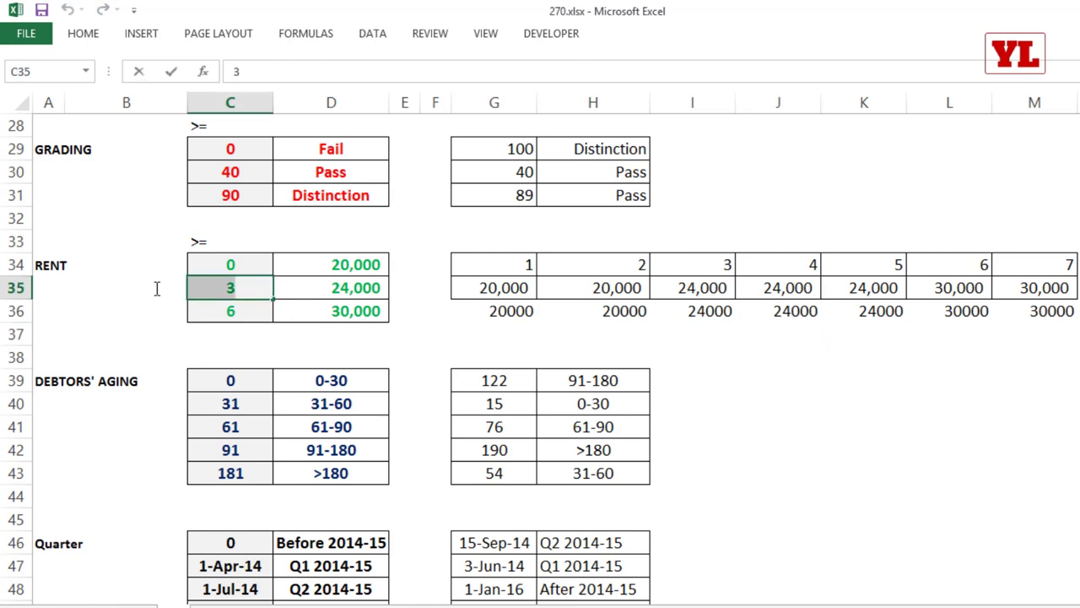
Set the second RENT slab threshold in C35 to 2 and the third in C36 to 5.
double_click(193, 295)
text(2)
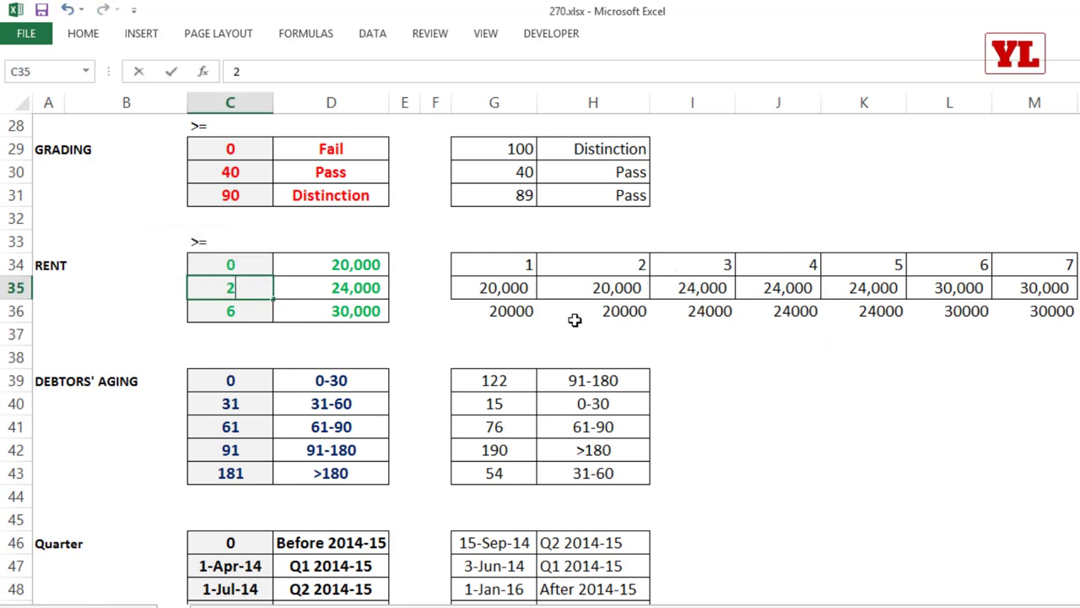
click(612, 331)
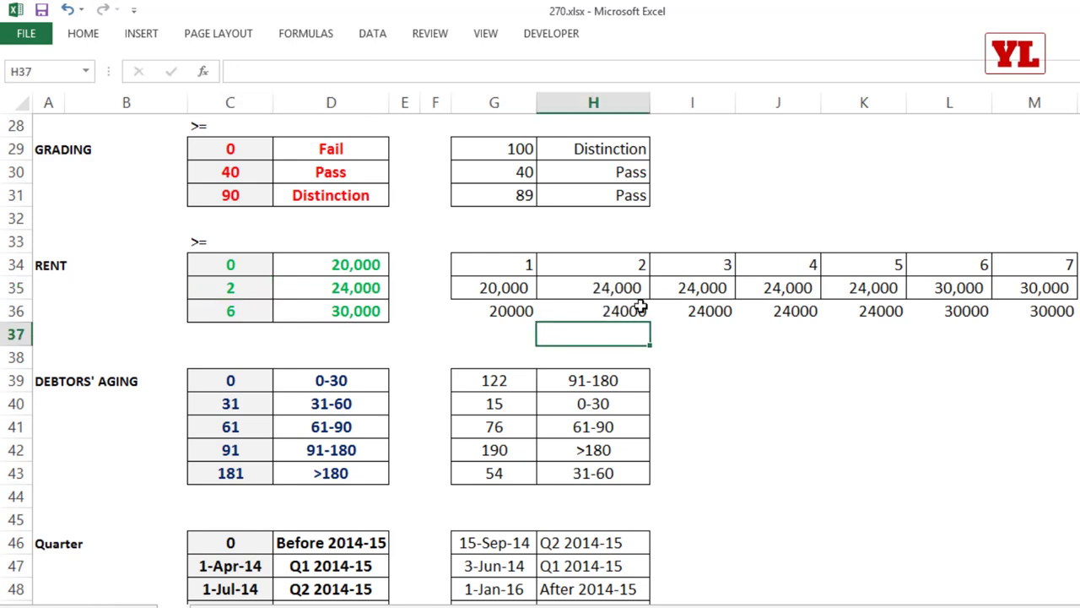
click(249, 311)
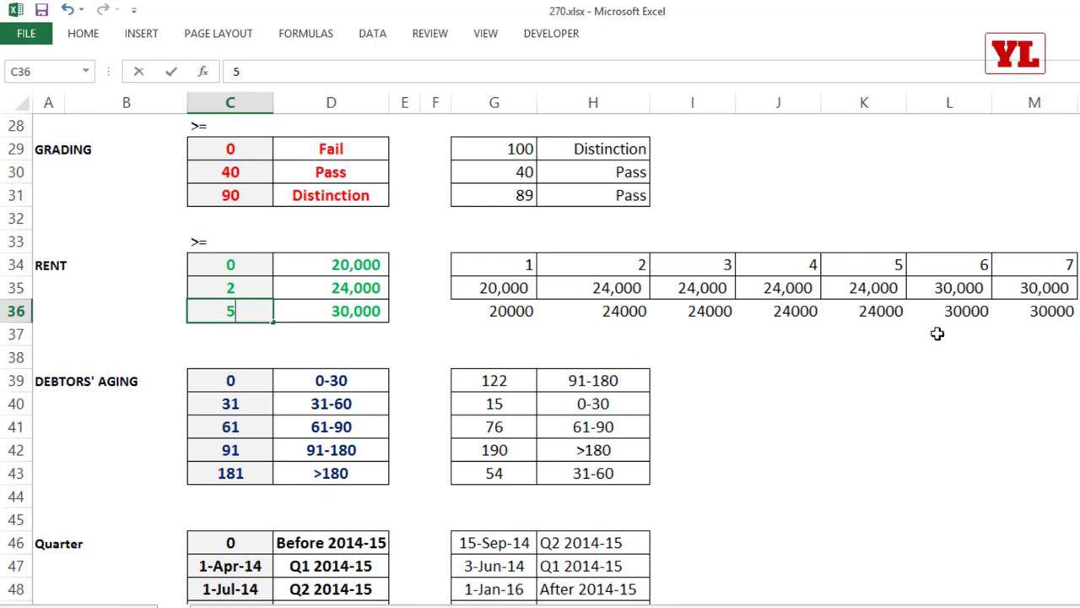
click(875, 331)
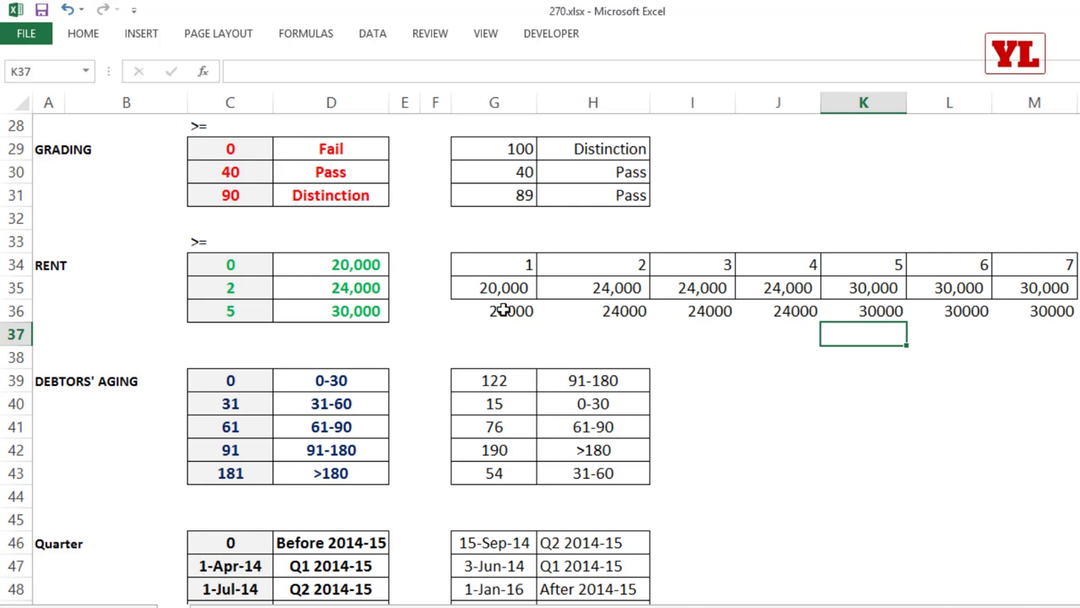
Examine the DEBTORS' AGING day values in G39:G43 and the slab table in C39:D43.
scroll(503, 311, down, 2)
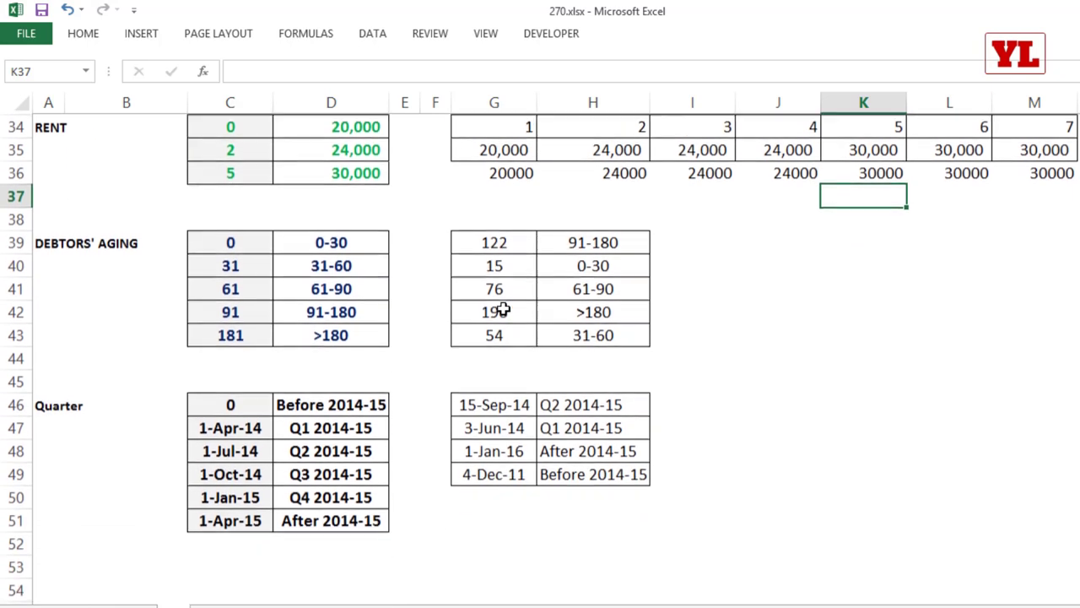
scroll(502, 310, up, 1)
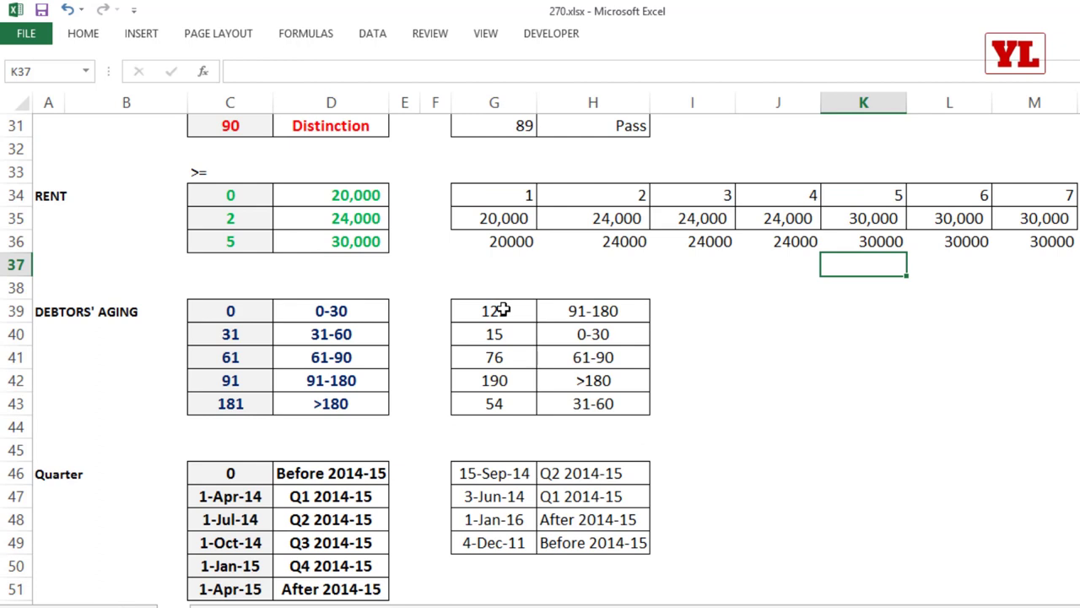
scroll(577, 303, down, 2)
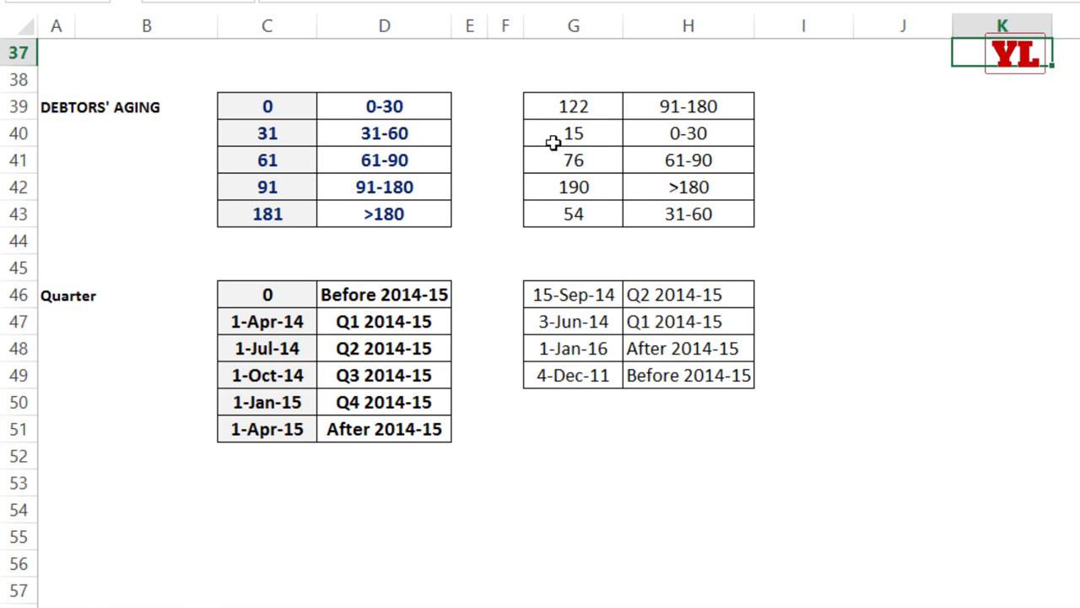
drag(561, 110, 564, 213)
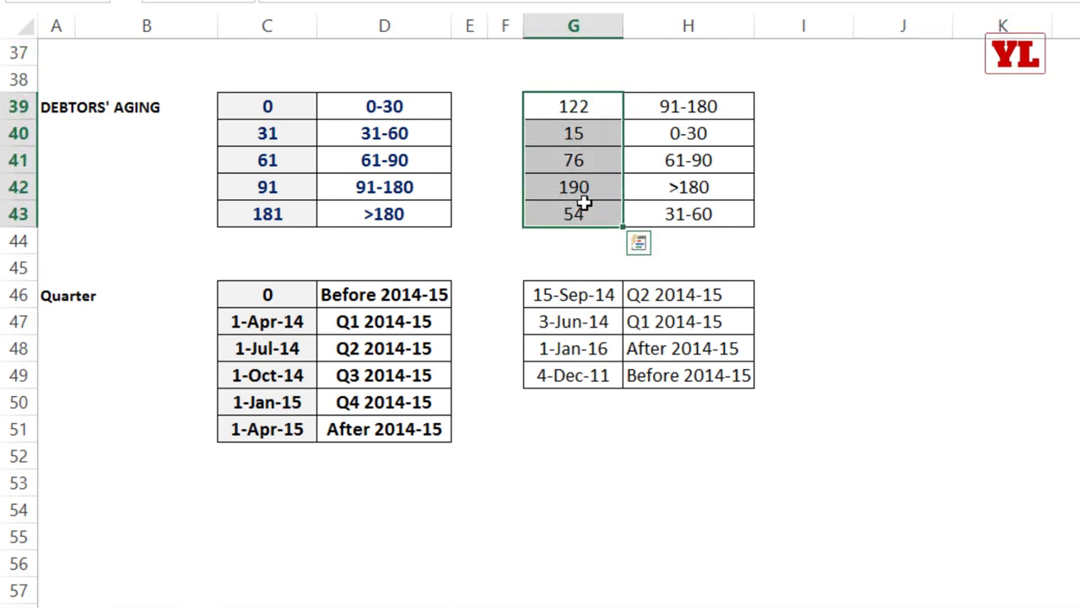
key(ctrl+c)
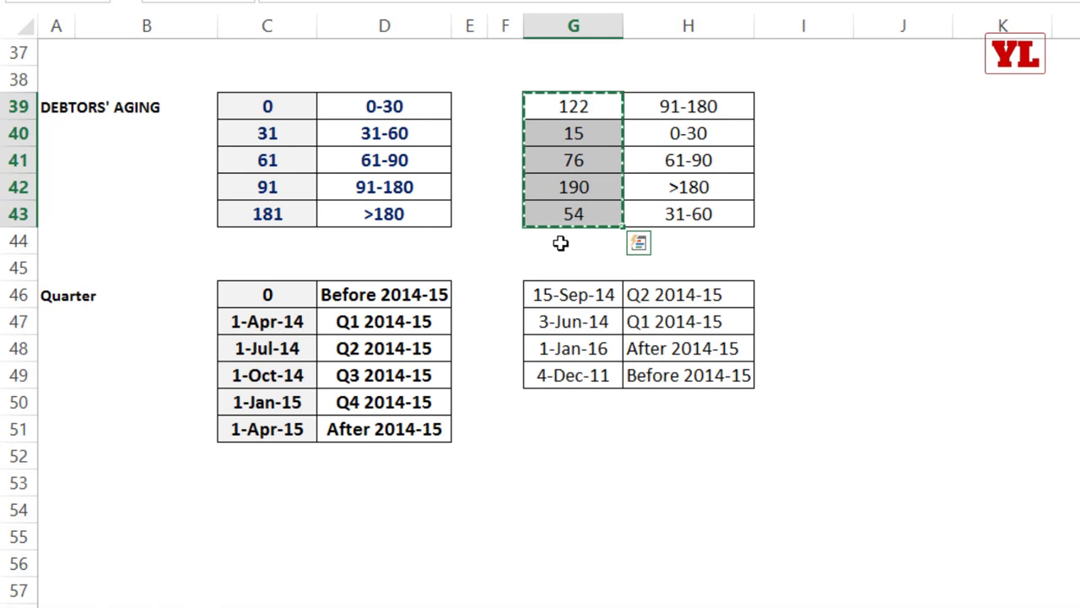
drag(282, 109, 354, 108)
drag(338, 144, 338, 212)
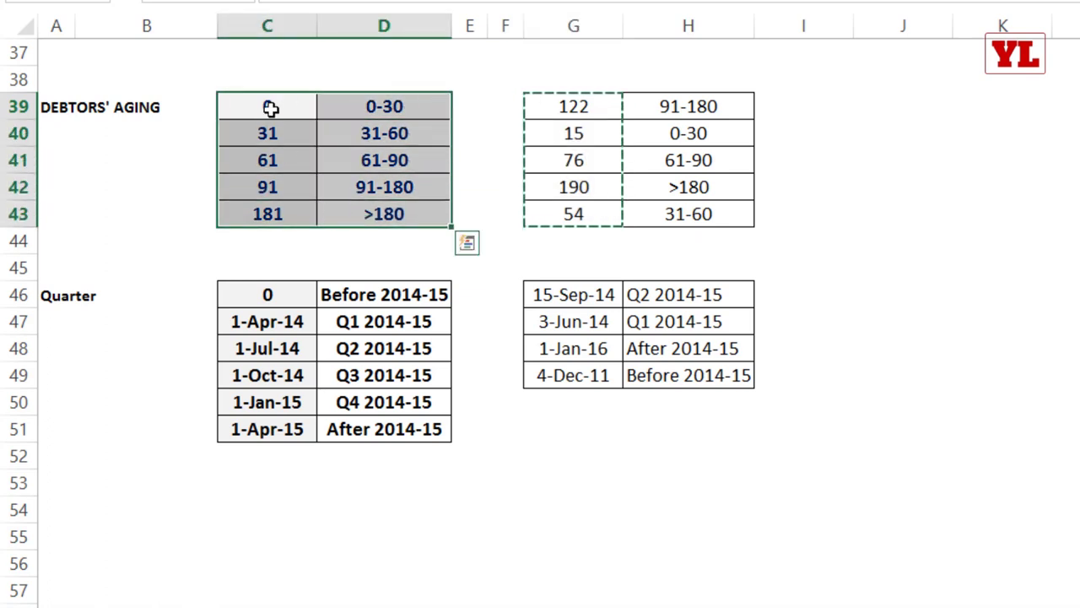
drag(271, 109, 295, 221)
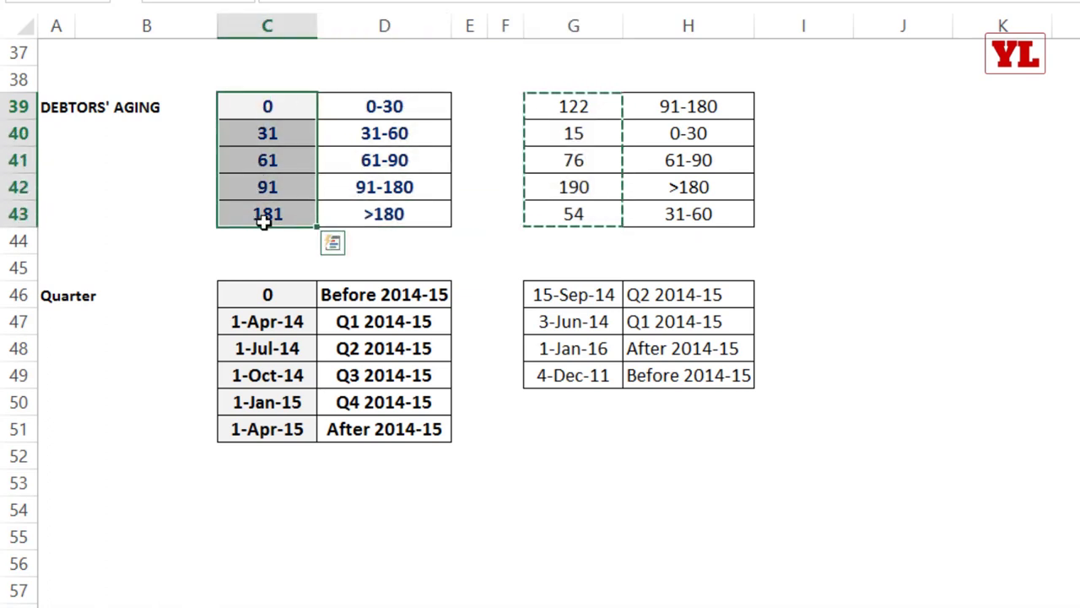
Label the DEBTORS' AGING slab column with >= in C38 and review the bucket names in D39:D43.
click(280, 73)
text(>=)
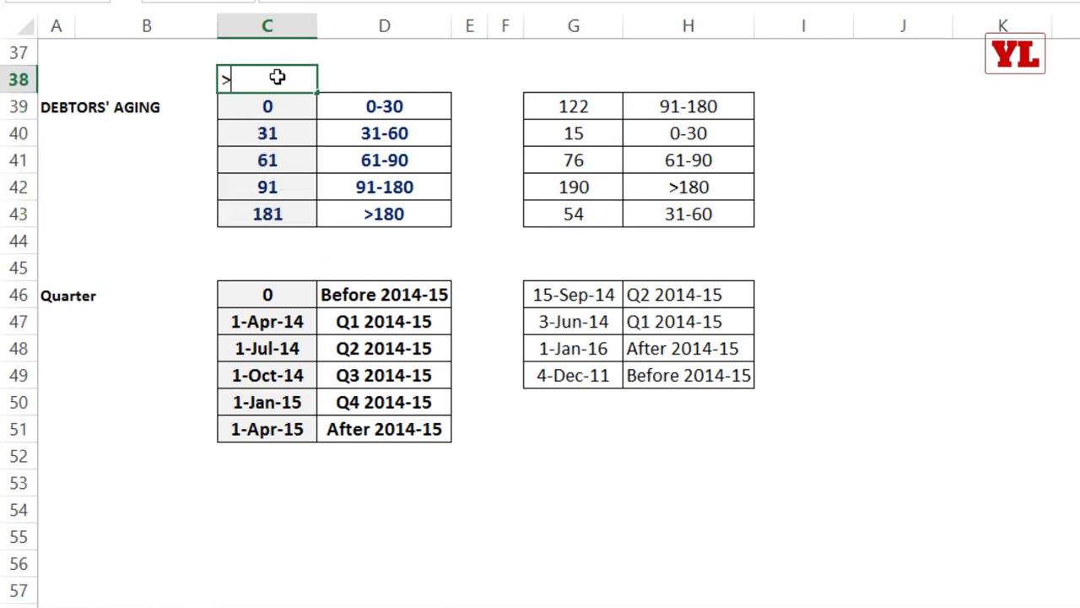
key(Tab)
drag(354, 106, 369, 225)
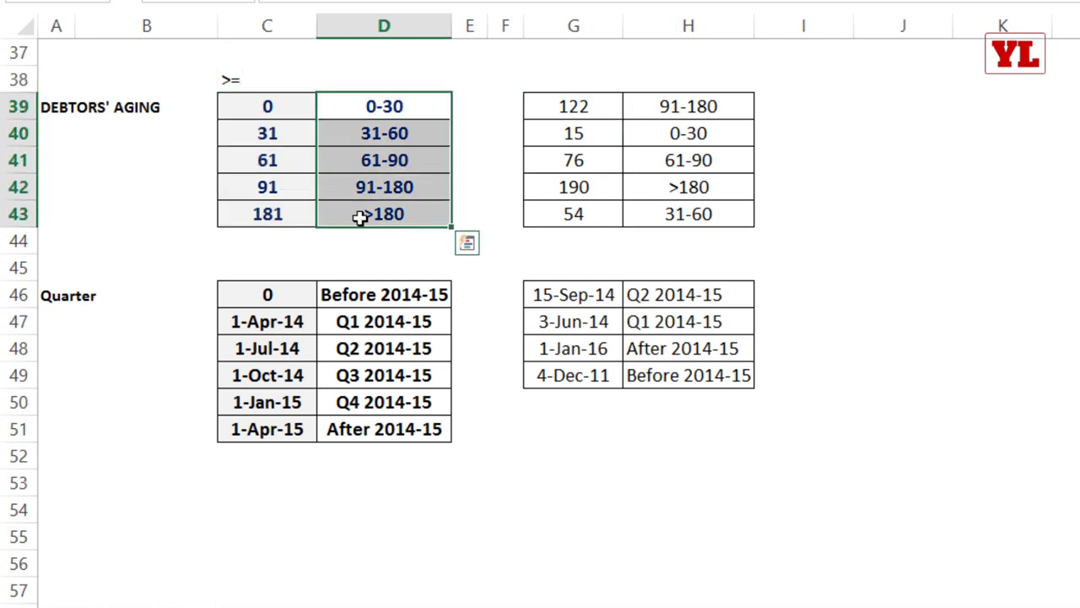
Enter =VLOOKUP(G39,$C$39:$D$43,2) in I39 to find the debtors' aging bucket, leaving out the match type.
click(714, 107)
click(776, 108)
text(=VLOOKUP()
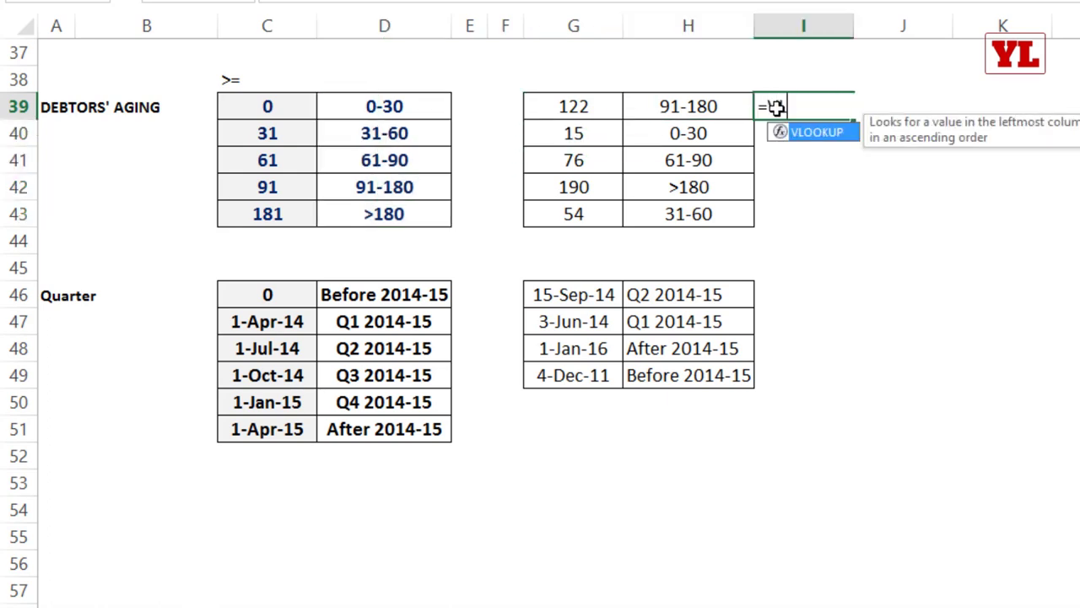
click(582, 111)
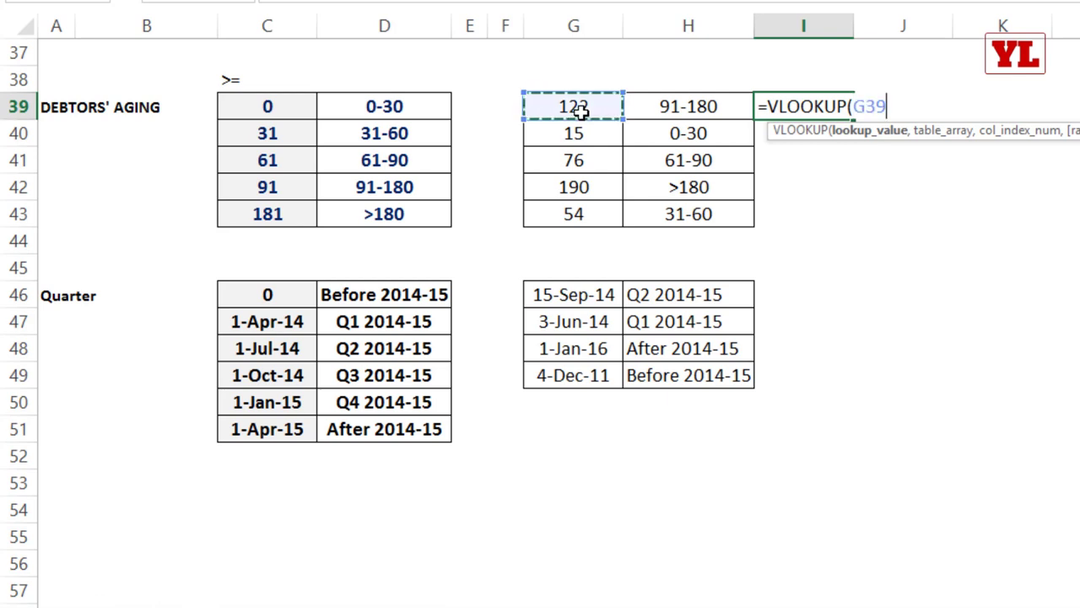
text(,)
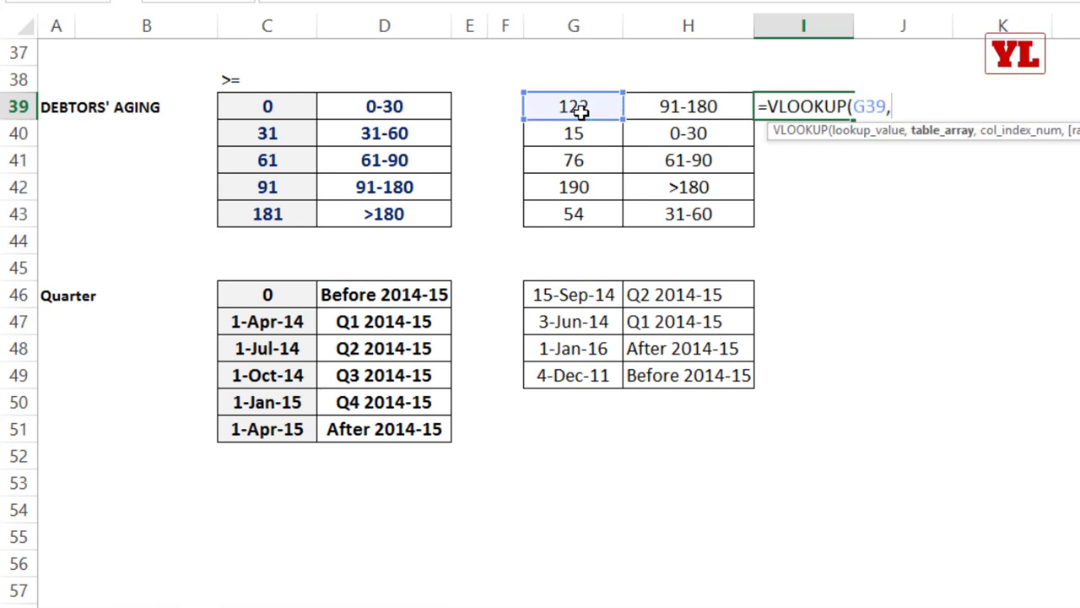
drag(283, 110, 374, 212)
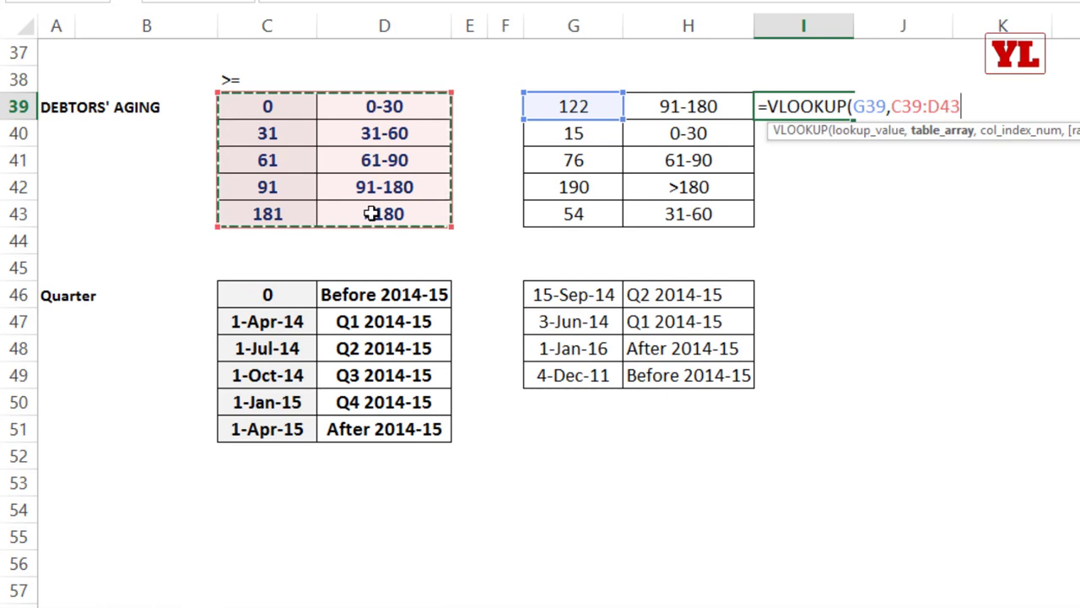
key(F4)
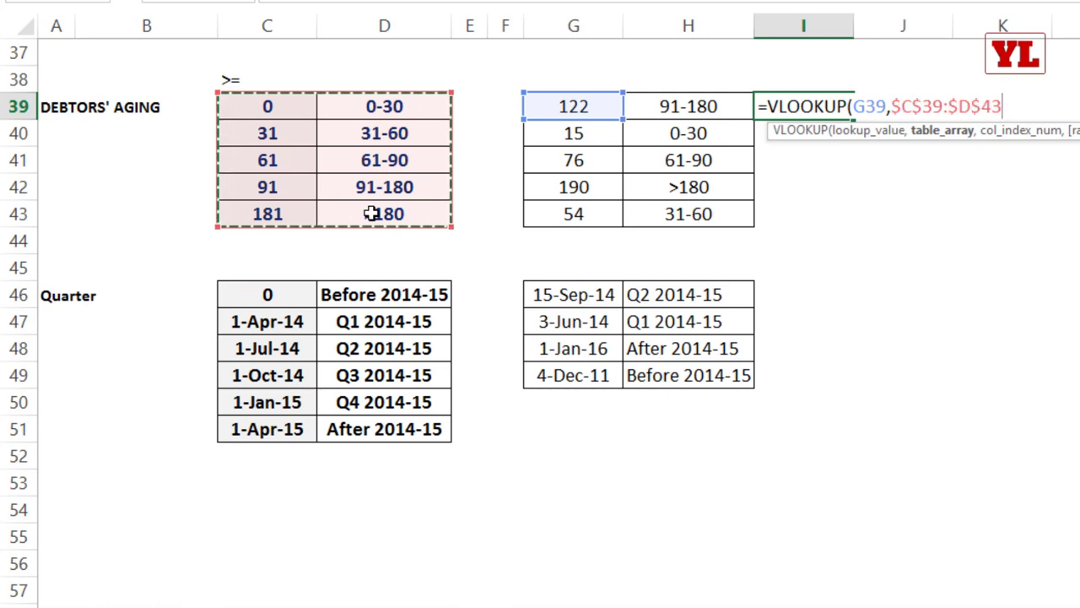
text(,)
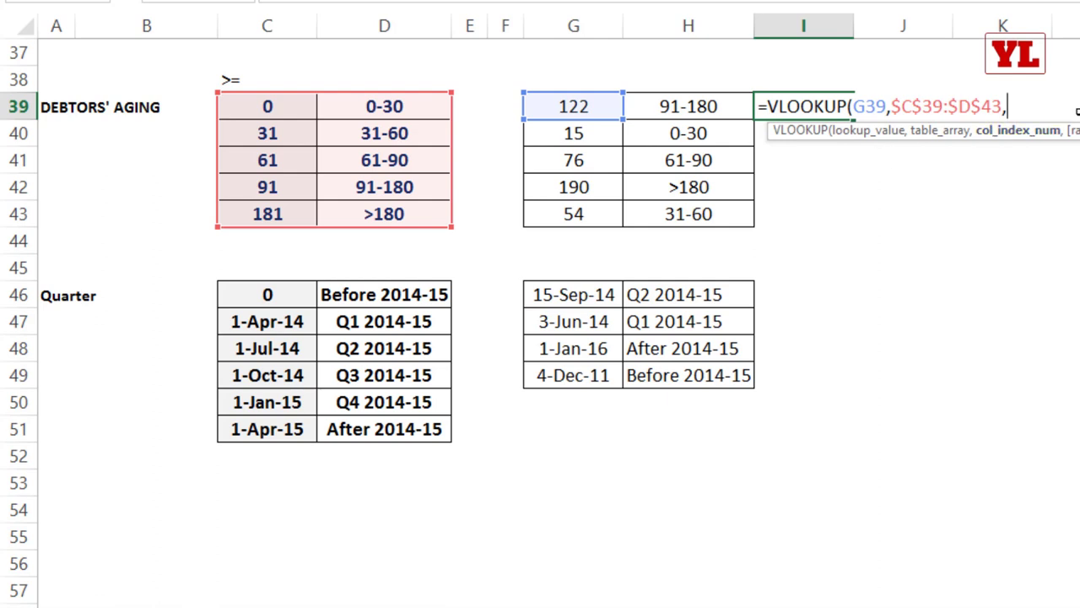
text(2,1)
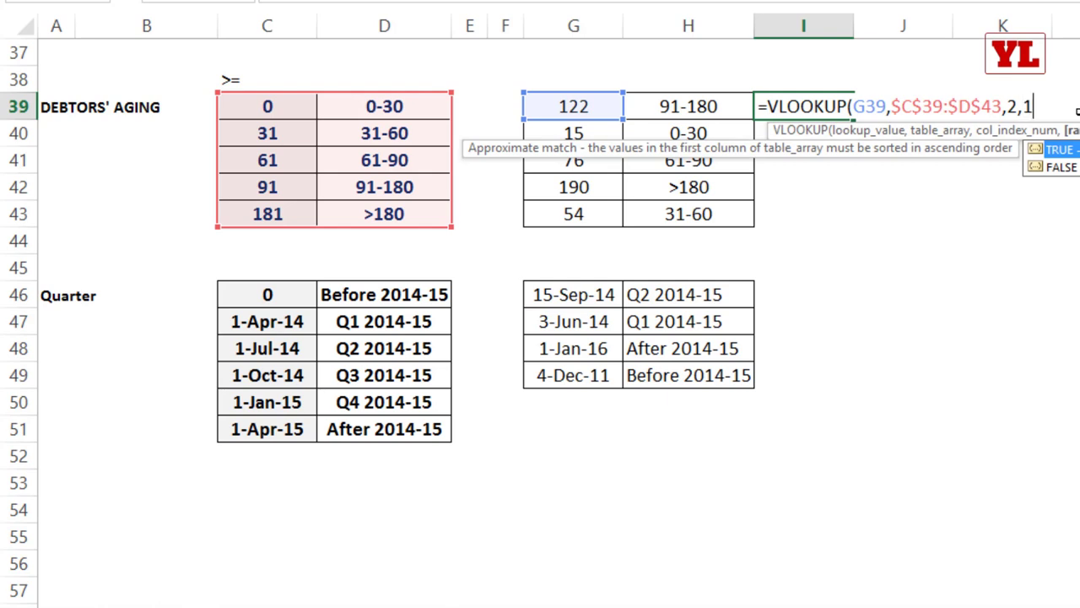
key(BackSpace)
key(BackSpace)
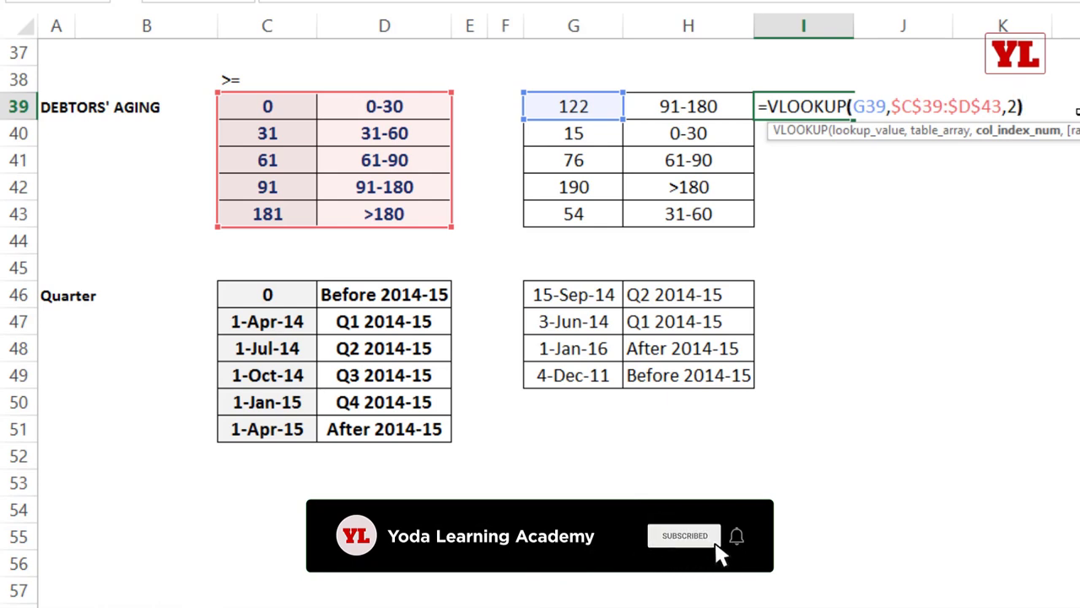
text())
key(Return)
Add the approximate match argument 1 to the end of the VLOOKUP formula in I39.
click(796, 109)
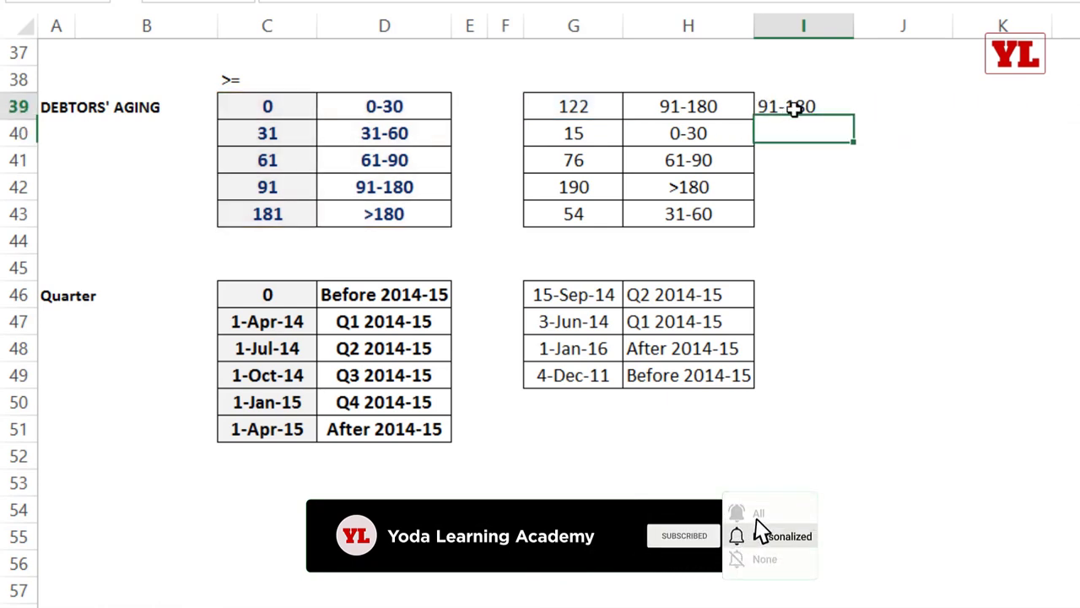
key(F2)
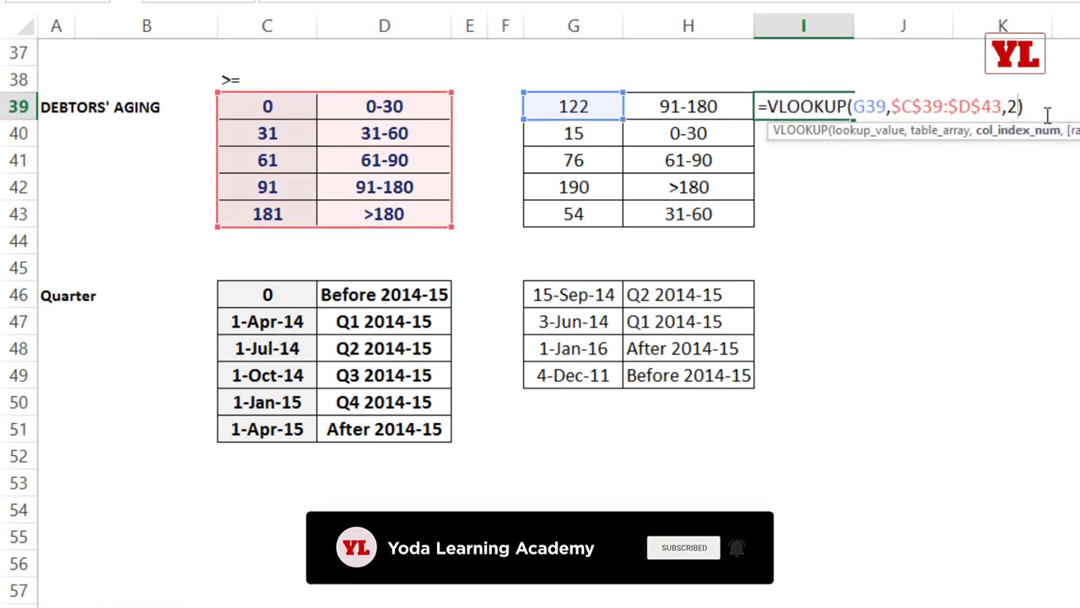
text(,)
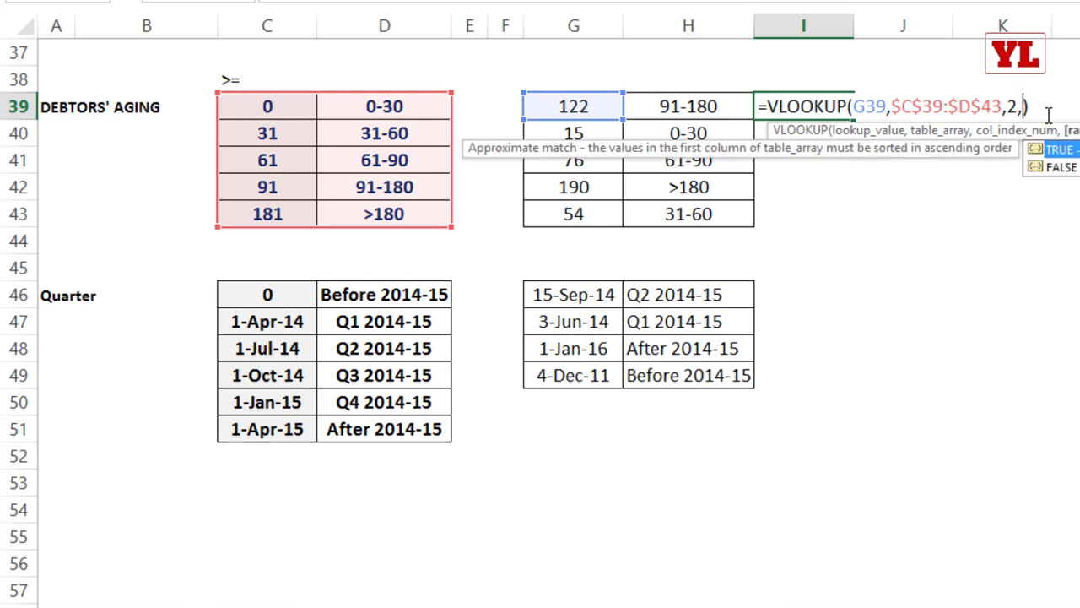
text(1)
key(Return)
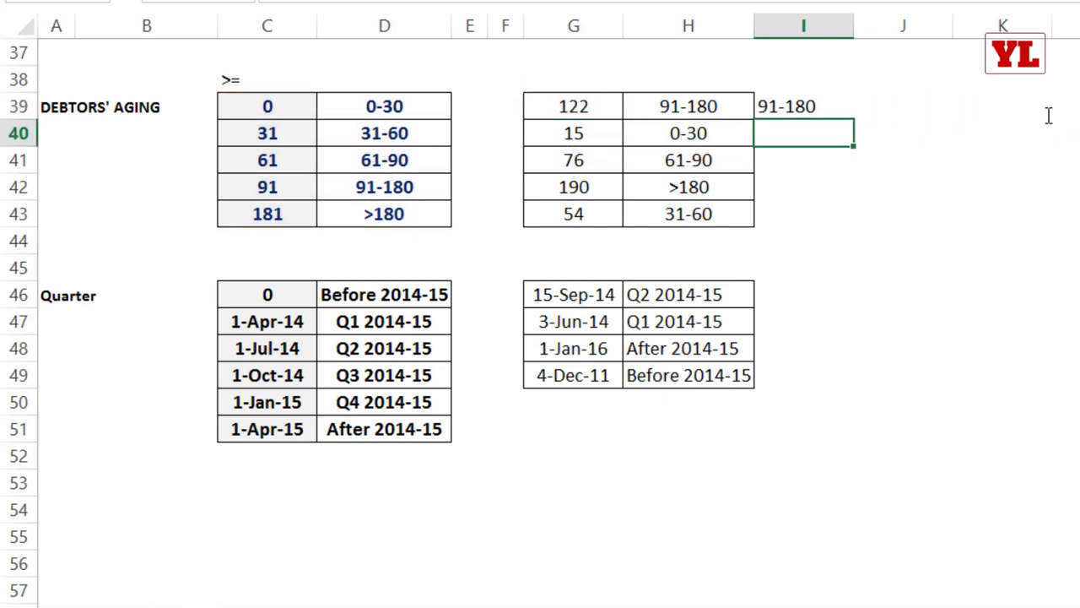
Fill the I39 formula down through I43 and compare the buckets with the day values in G39:G43 and the results in H39:H43.
click(831, 112)
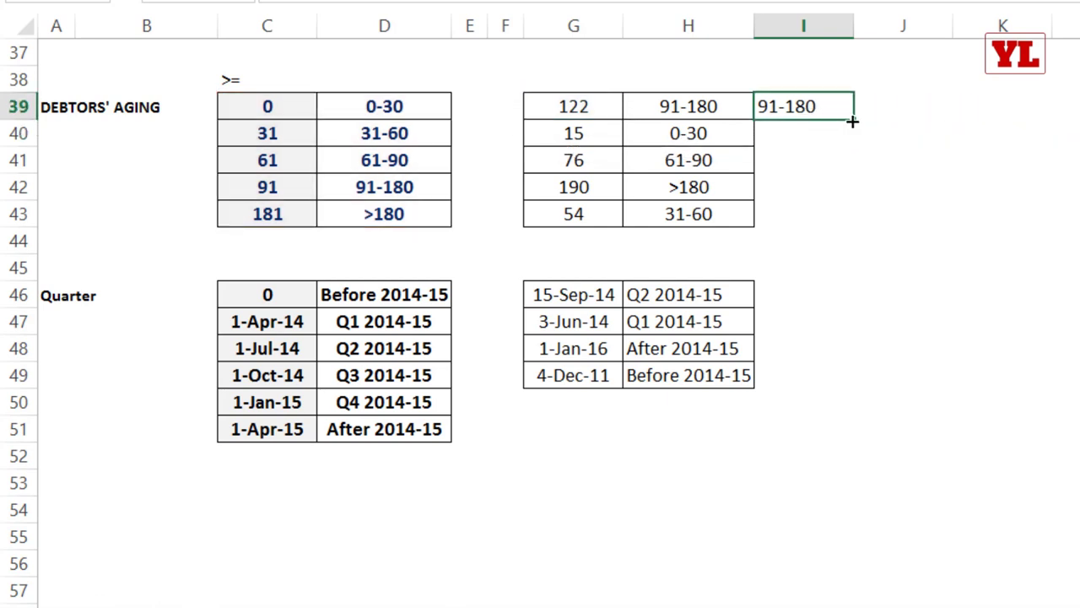
double_click(852, 122)
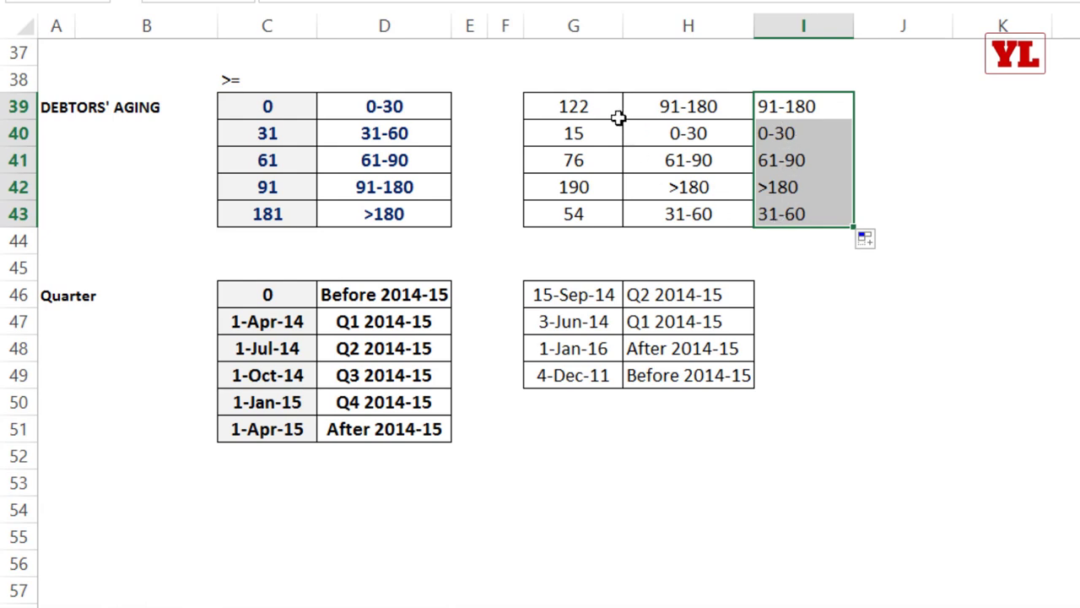
drag(591, 113, 577, 215)
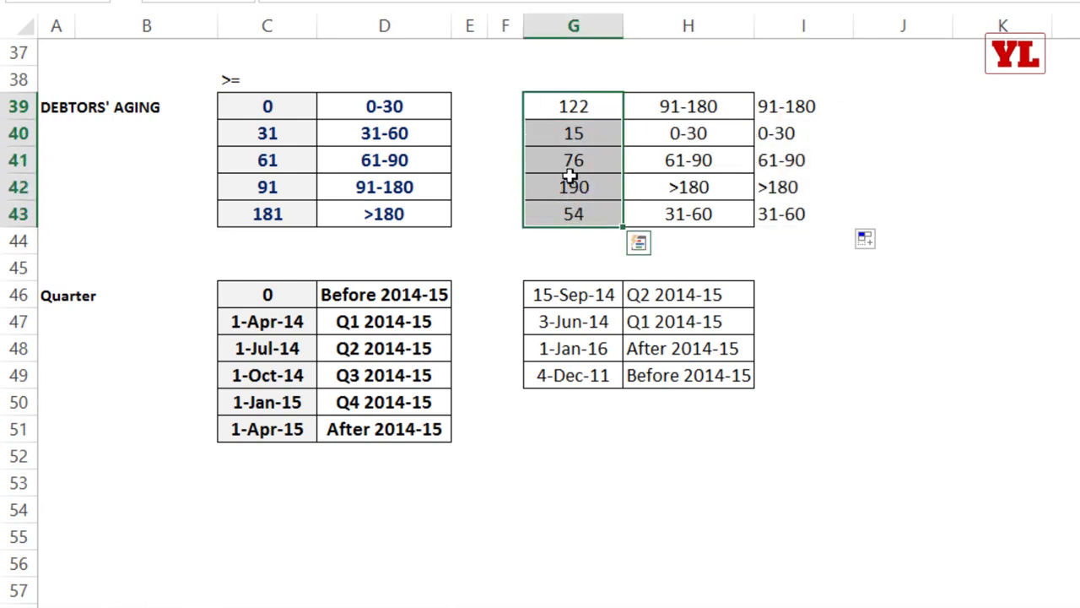
drag(684, 114, 687, 214)
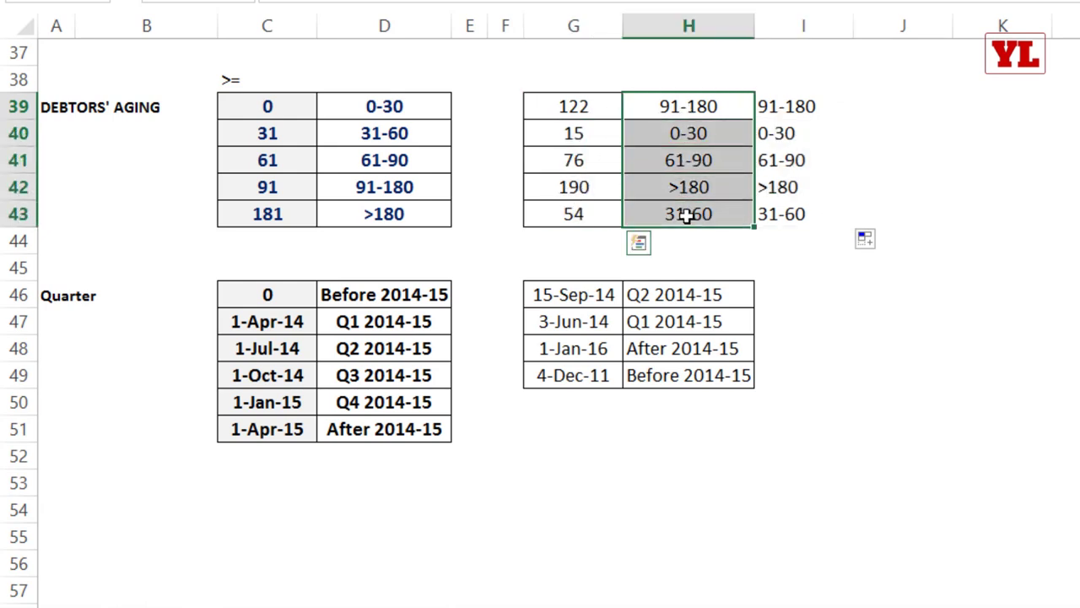
Compare the slab threshold columns of the GRADING, RENT, DEBTORS' AGING and Quarter tables in column C.
scroll(290, 206, up, 3)
scroll(289, 206, up, 1)
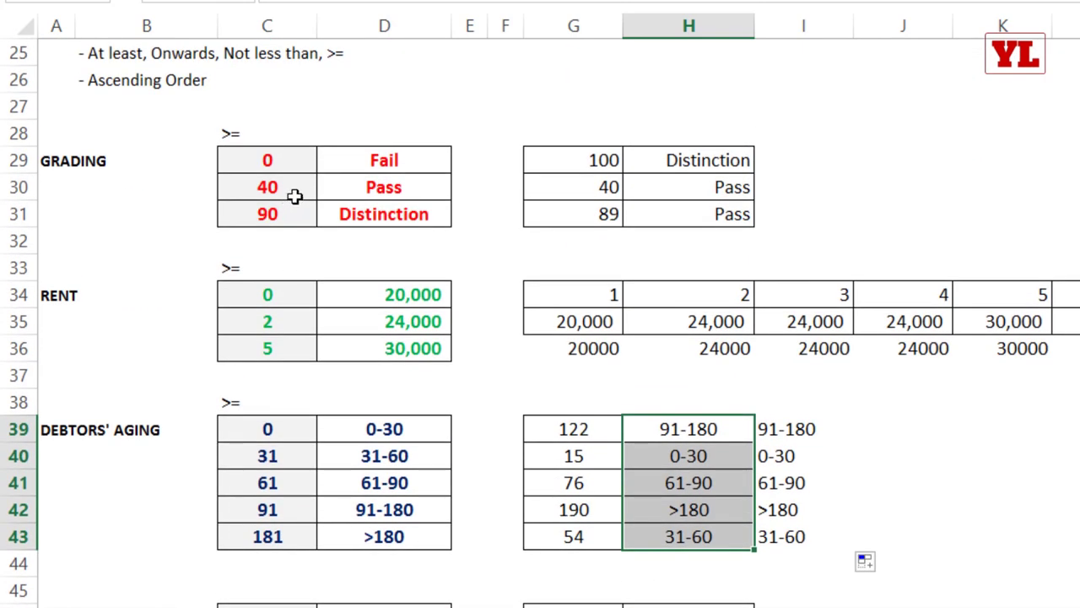
drag(281, 157, 291, 217)
drag(272, 301, 282, 354)
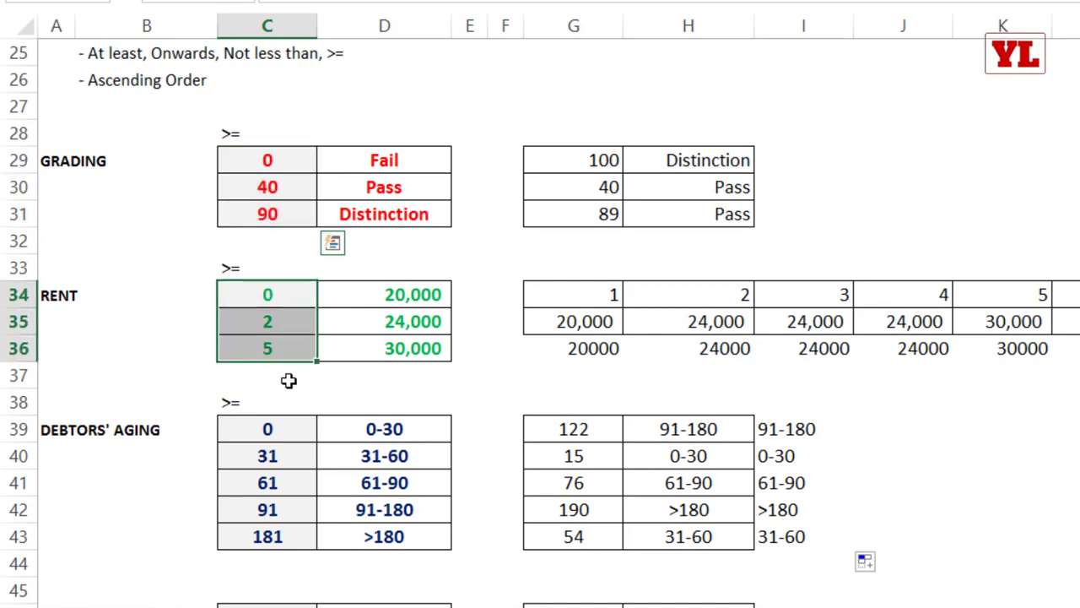
drag(267, 429, 267, 537)
scroll(329, 329, down, 6)
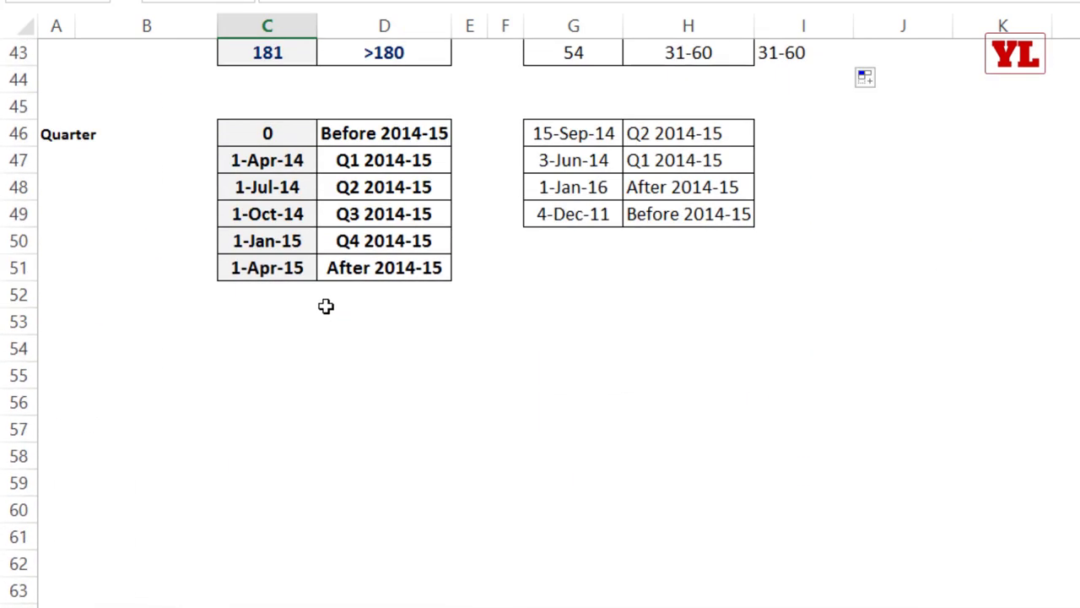
drag(284, 145, 257, 268)
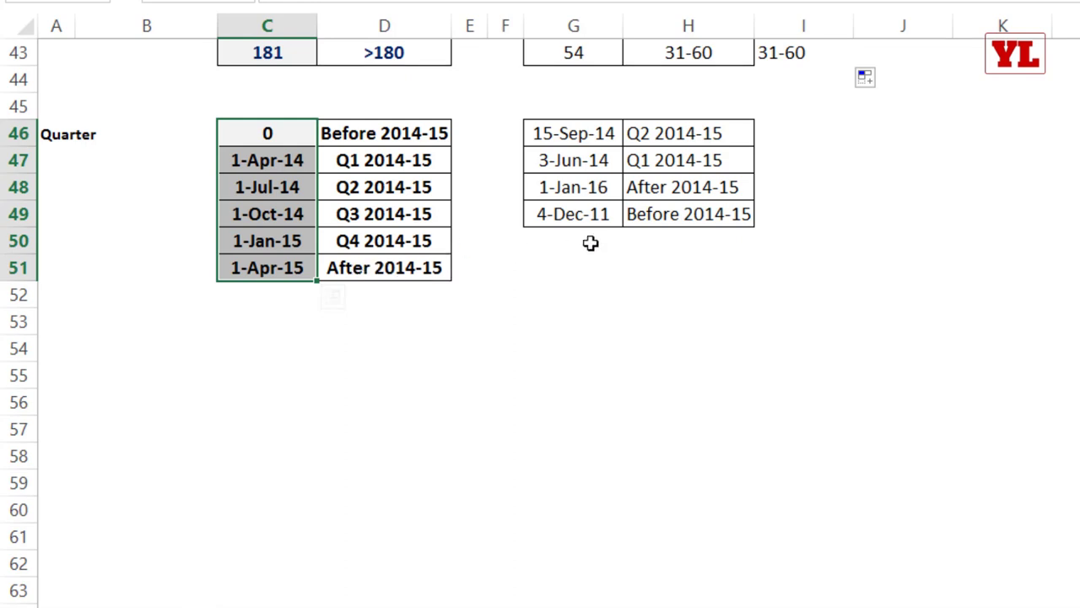
Label the Quarter table's start-date column with >= in C45.
click(281, 109)
text(>=)
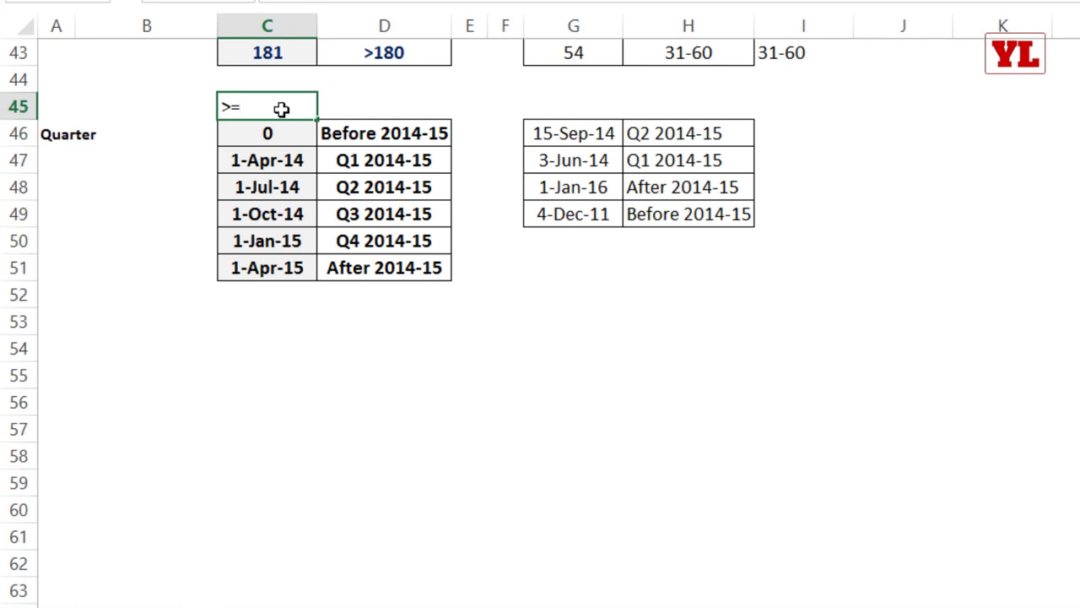
key(Tab)
Examine the Quarter table's start dates in C46:C51 and their quarter names against the >= label in C45.
click(260, 132)
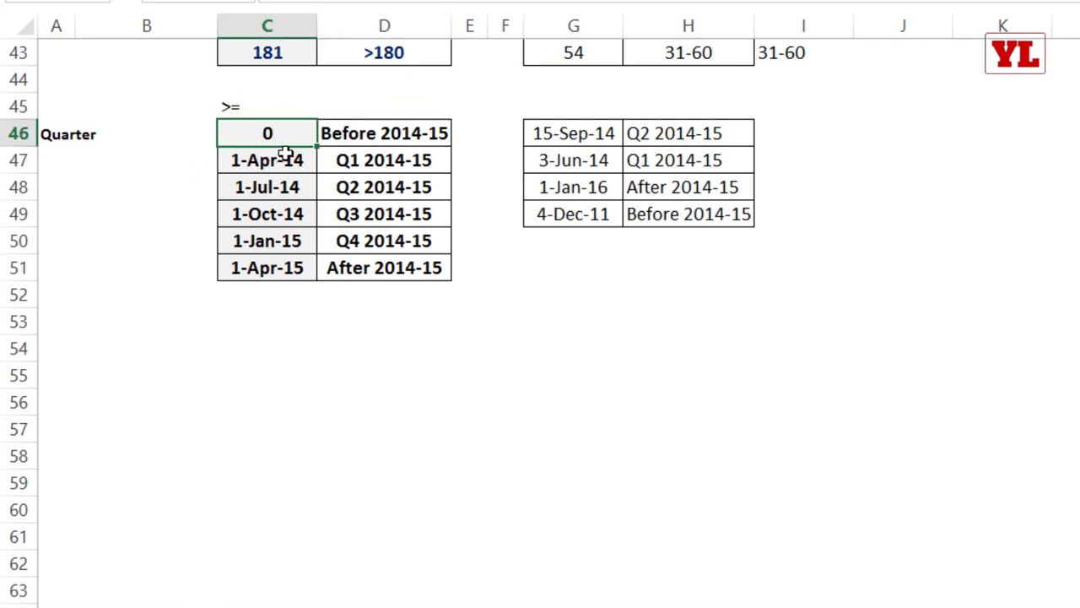
click(248, 108)
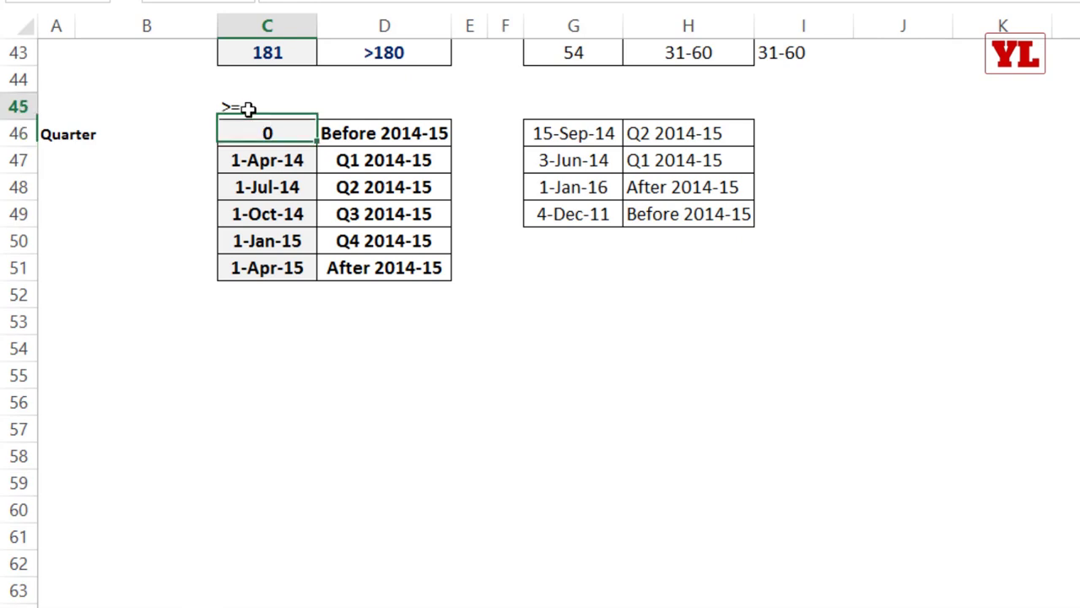
click(266, 161)
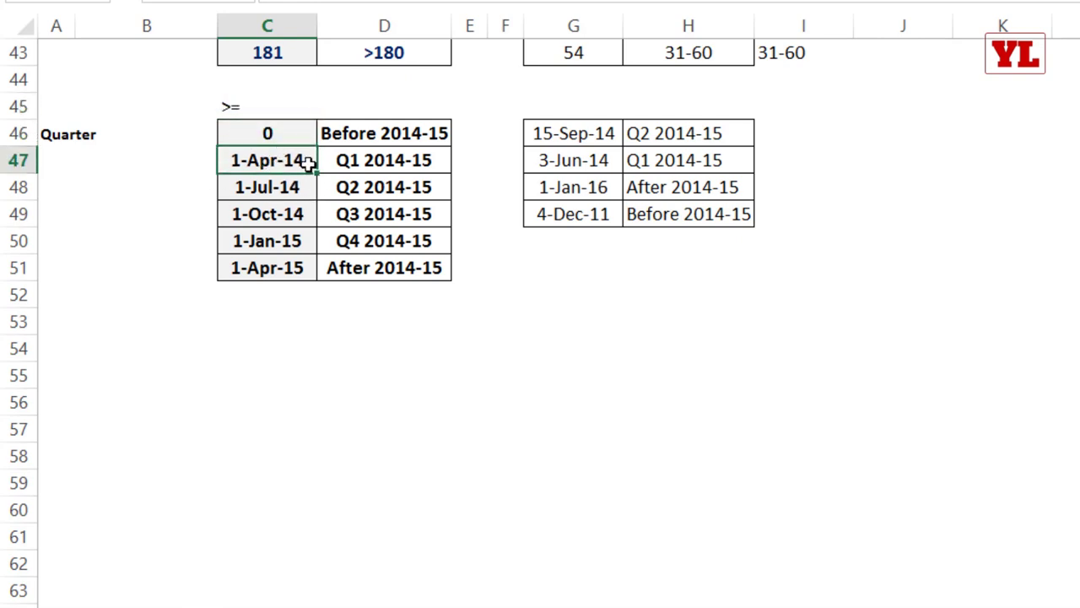
drag(291, 160, 381, 161)
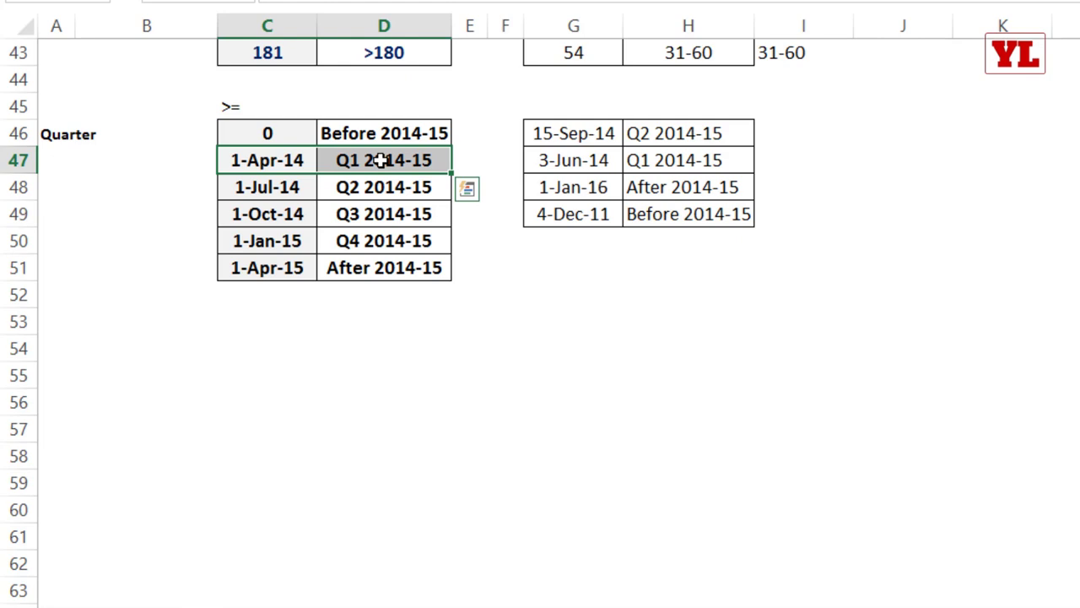
key(ctrl+c)
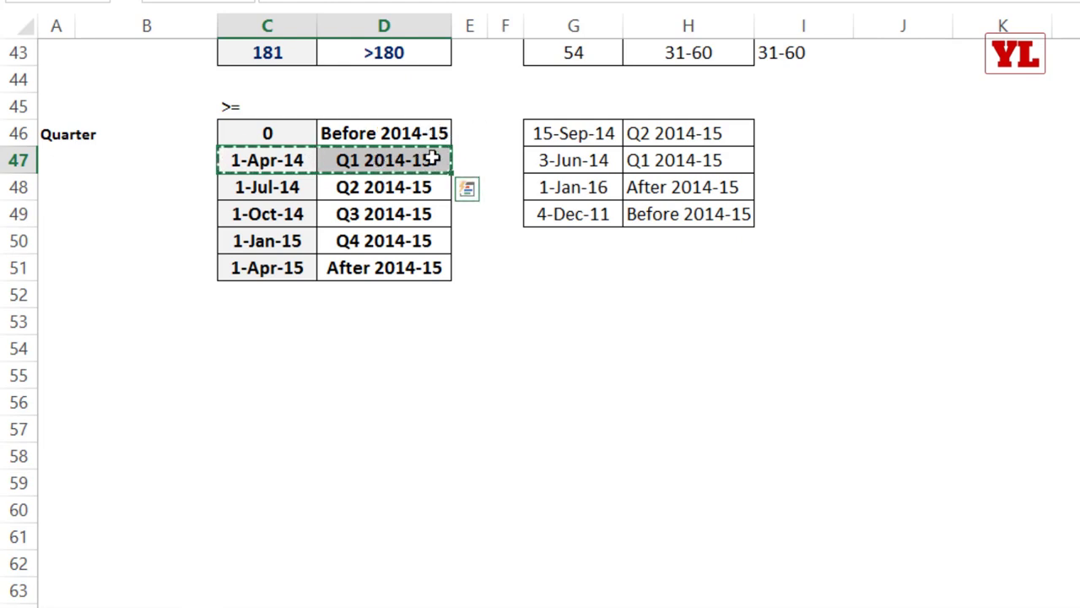
click(274, 184)
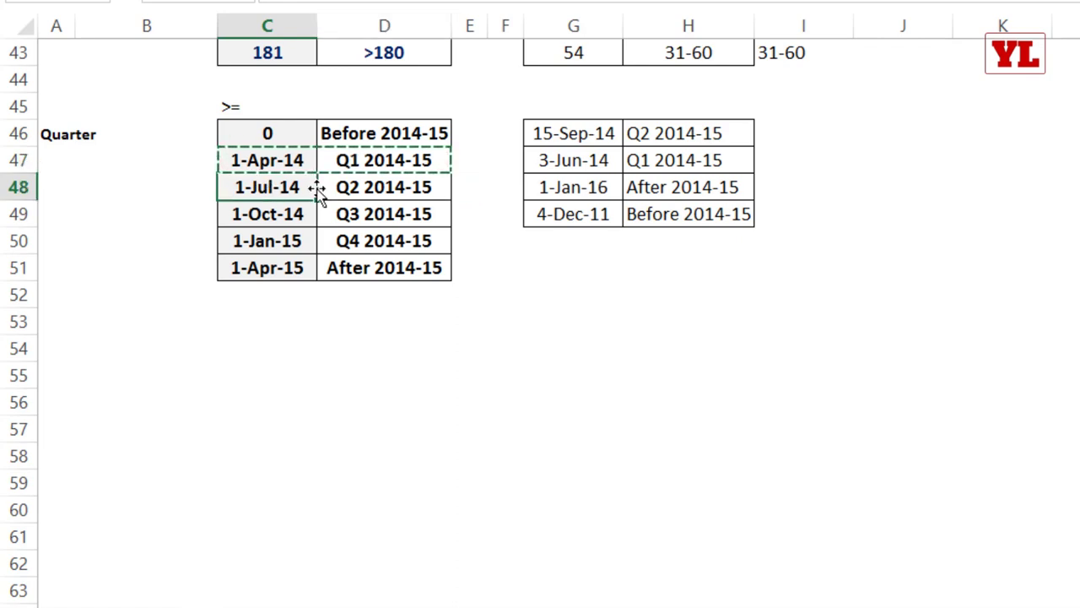
drag(321, 186, 350, 182)
key(ctrl+v)
key(ctrl+c)
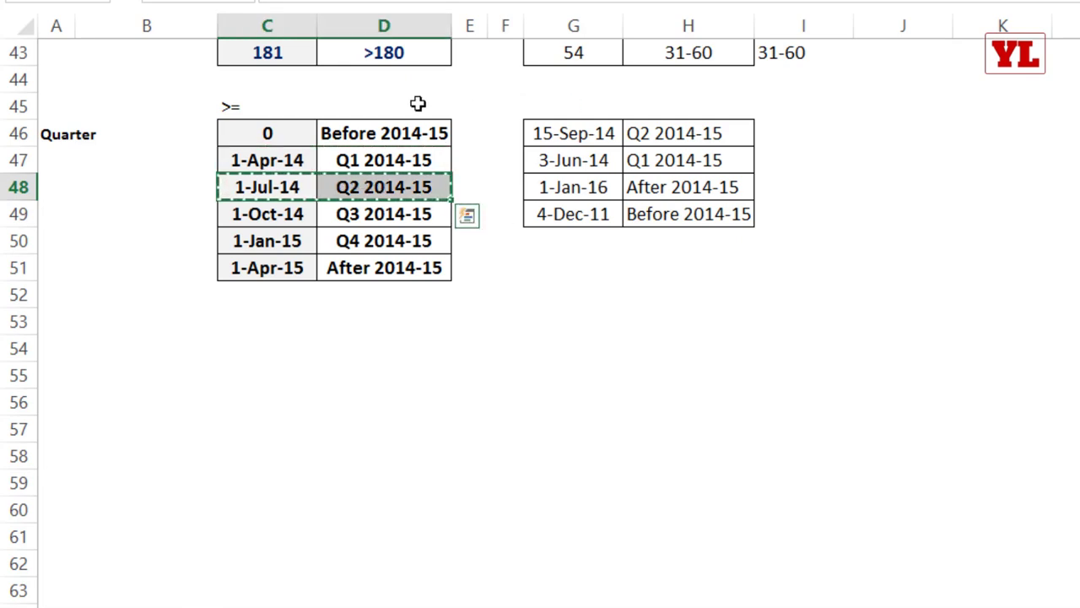
drag(268, 135, 270, 260)
key(ctrl+v)
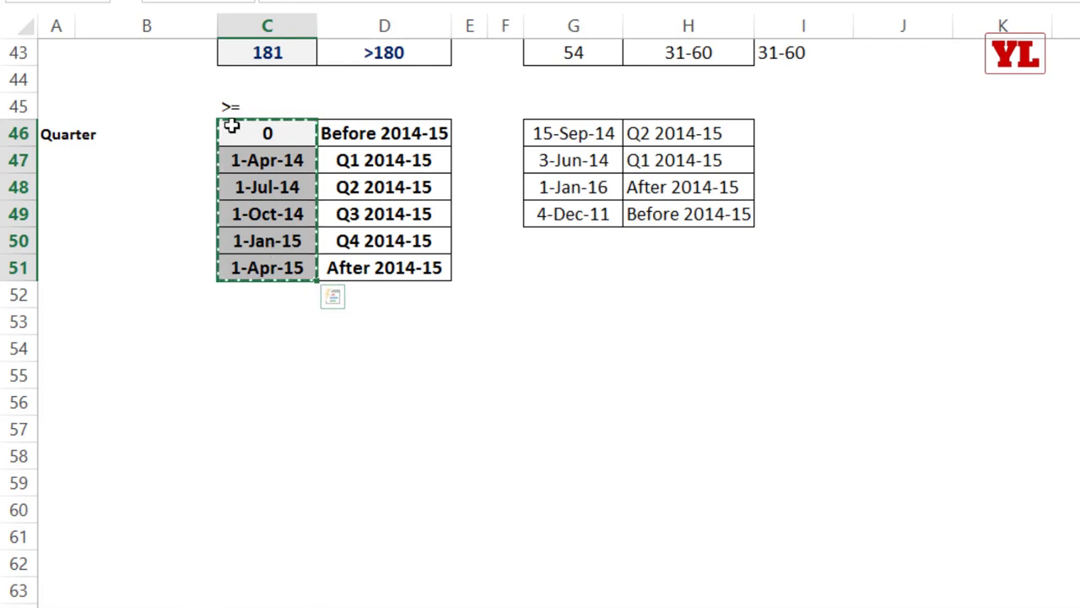
click(256, 110)
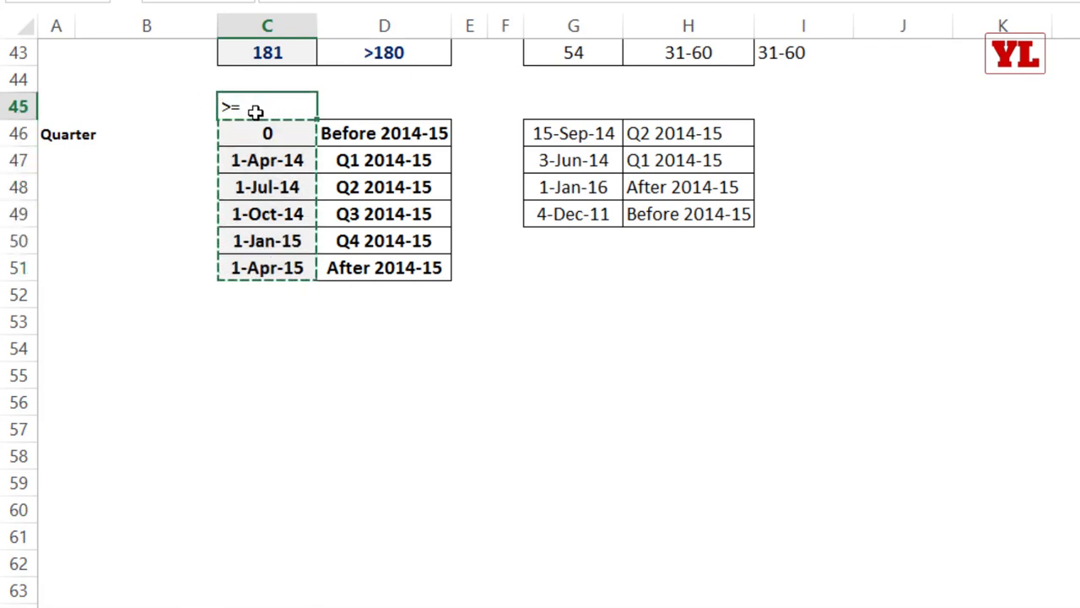
key(Delete)
key(ctrl+z)
Clear the existing quarter results in H46:H49 and review the dates in G46:G49.
drag(700, 135, 700, 206)
key(Delete)
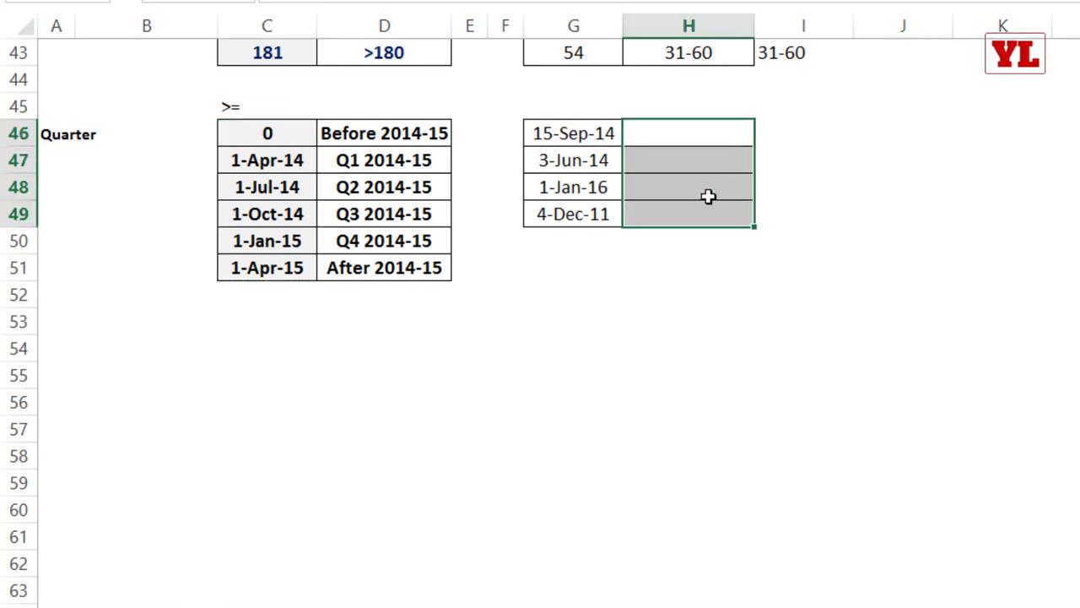
drag(546, 135, 549, 217)
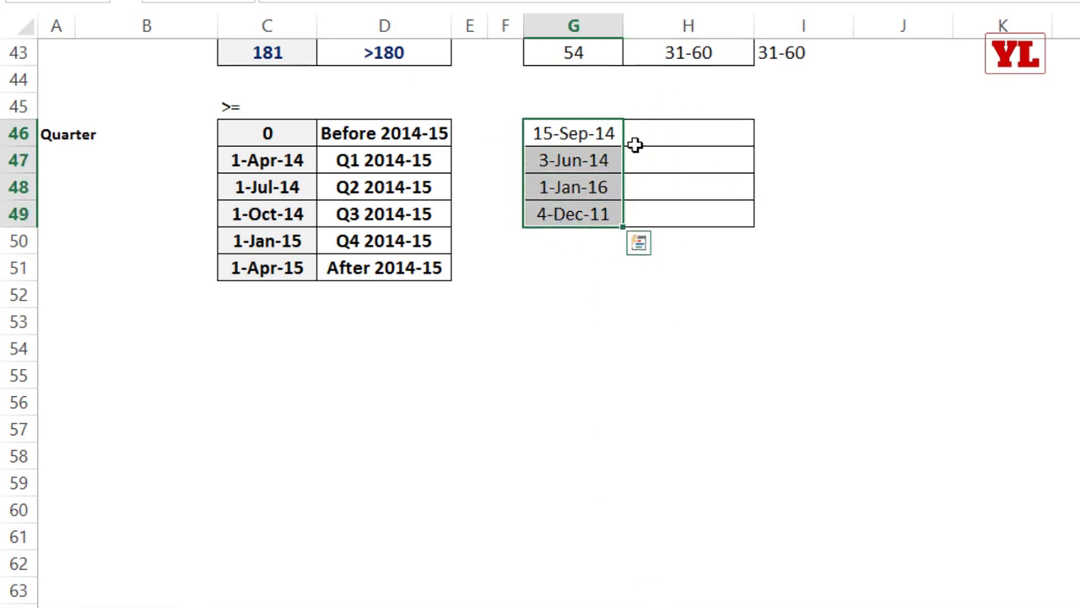
Enter =VLOOKUP(G46,$C$46:$D$51,2,1) in H46 to find the quarter by approximate match.
click(681, 134)
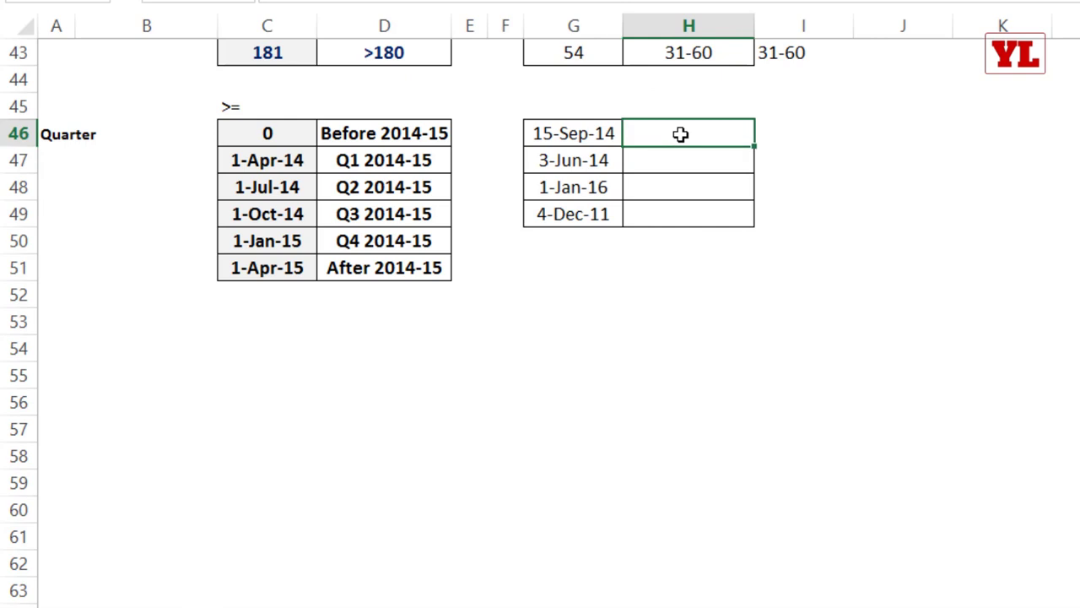
text(=VLOOKUP()
click(564, 132)
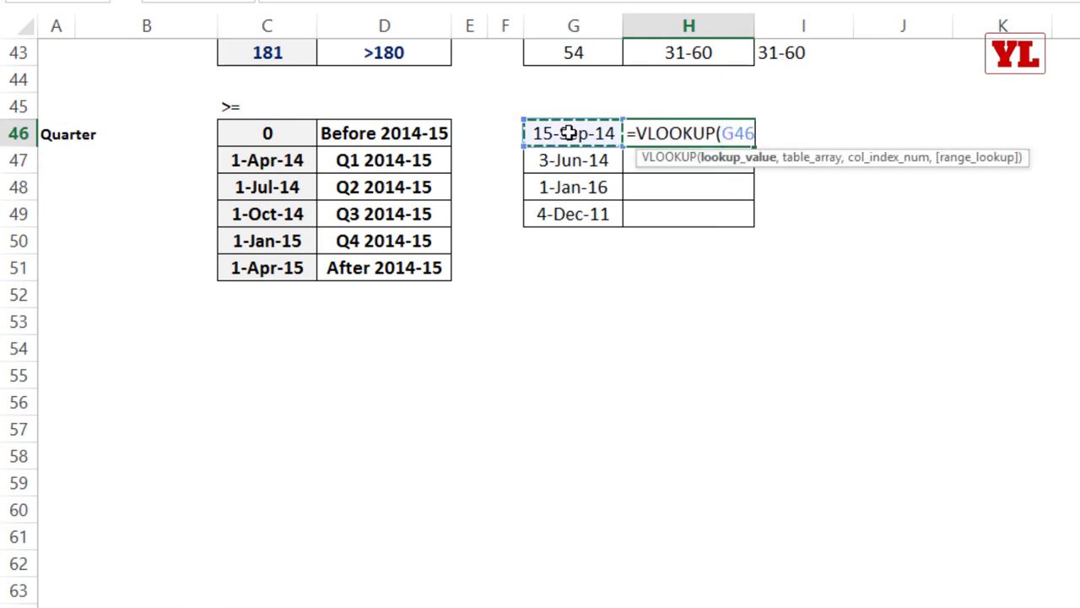
text(,)
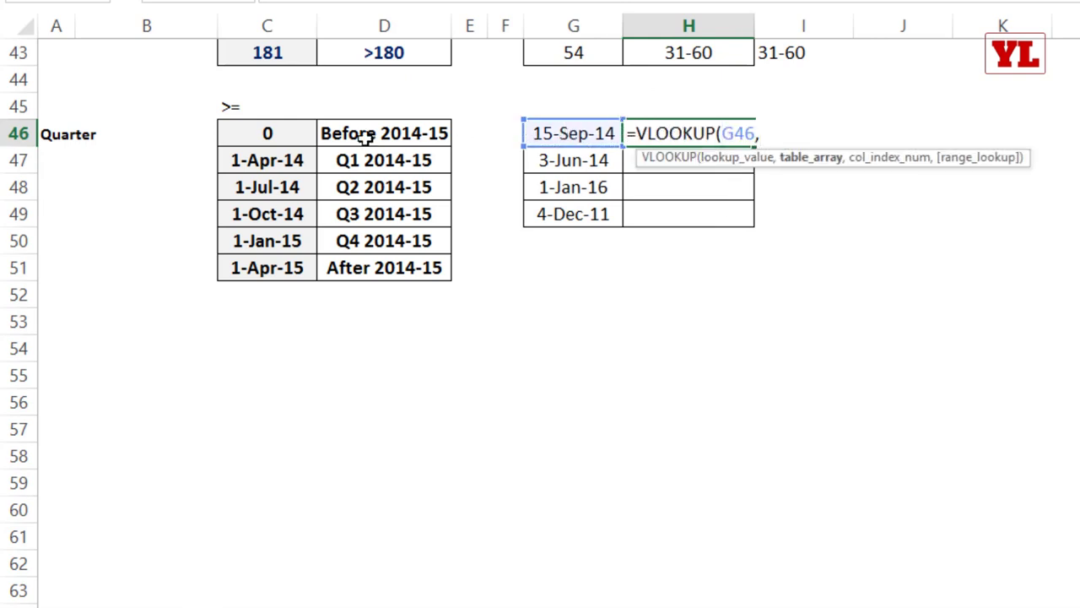
drag(287, 135, 357, 263)
key(F4)
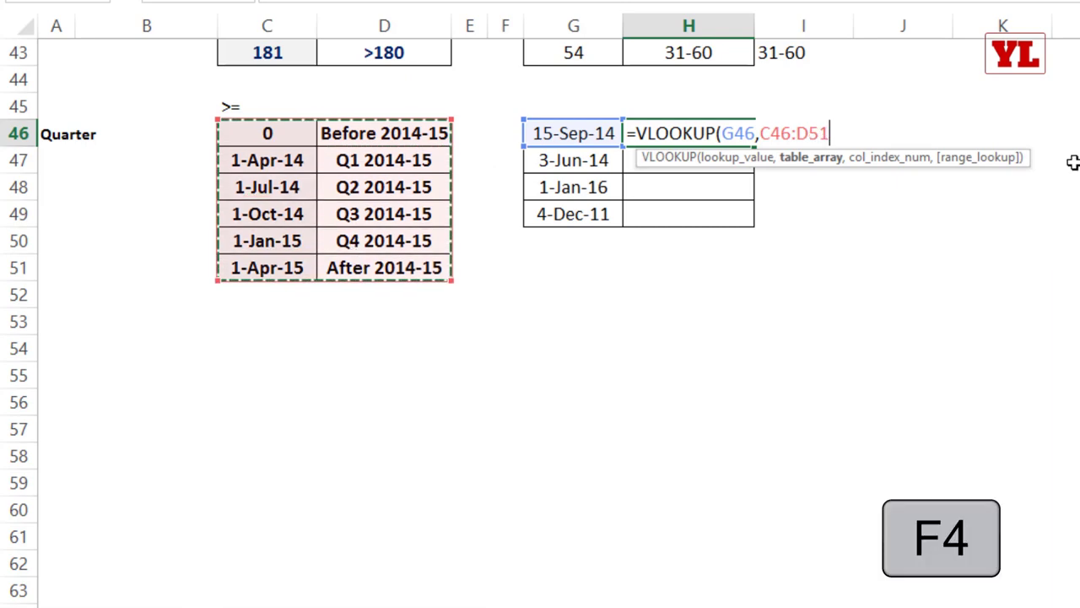
text(,)
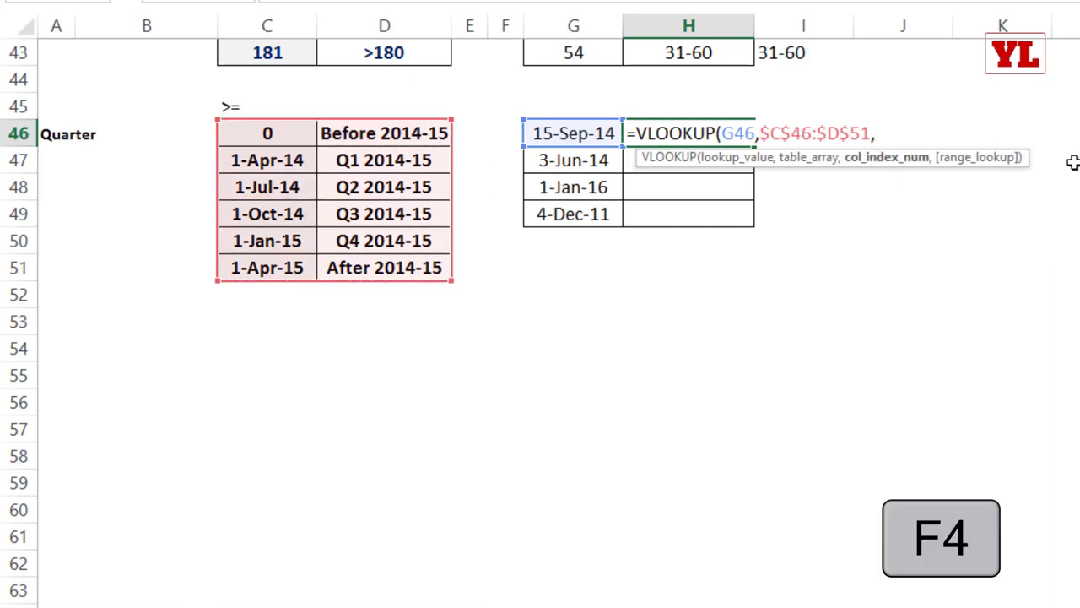
text(2,)
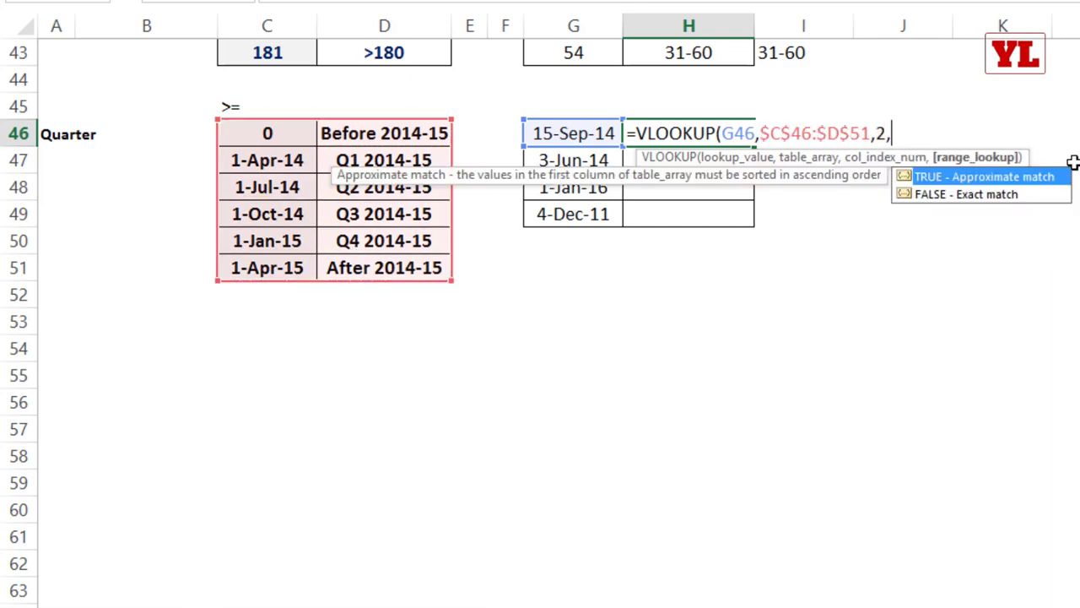
text(1))
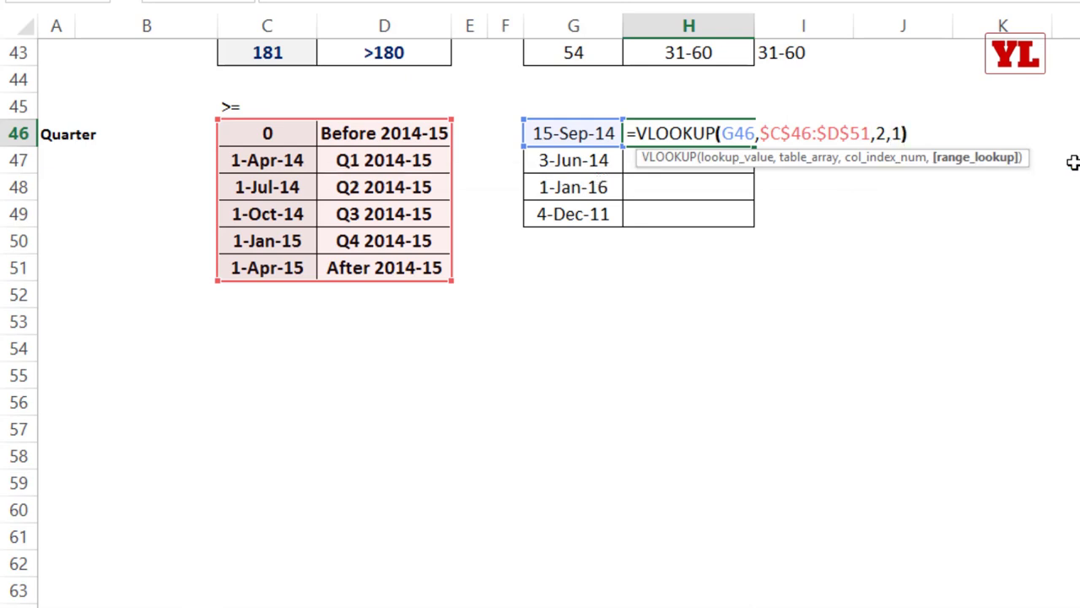
key(Return)
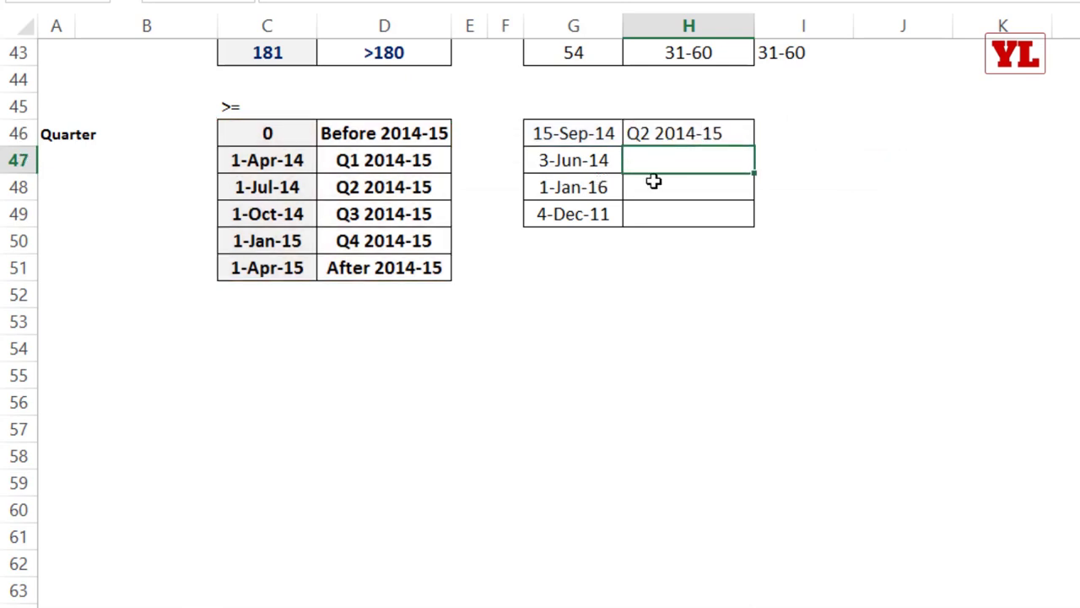
Check the date in G46 against the Q2 and Q3 rows of the Quarter table, and fill the H46 formula down to H49.
click(581, 137)
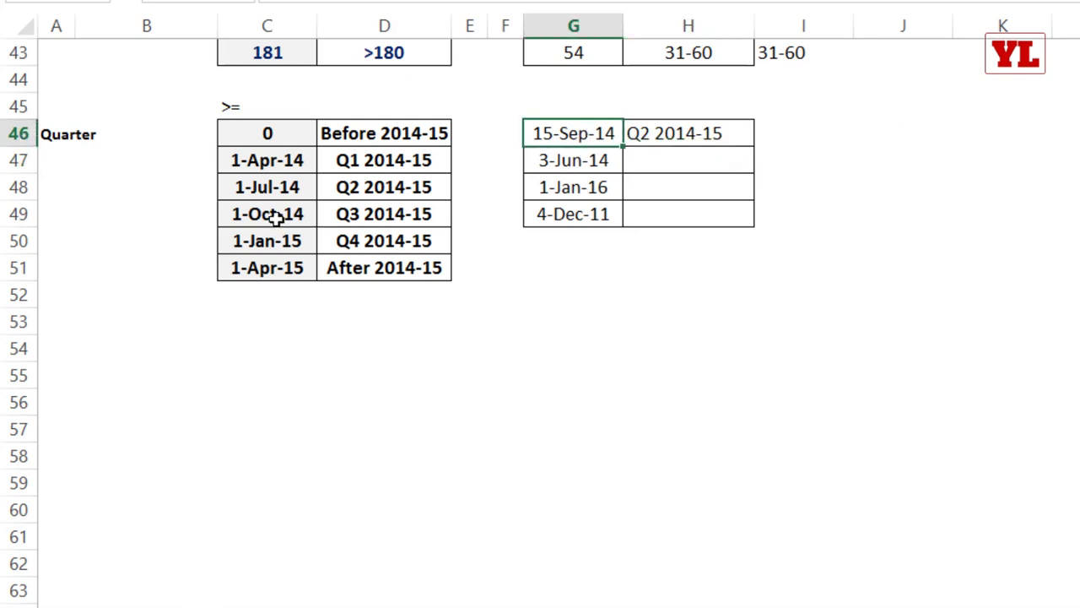
drag(279, 213, 371, 218)
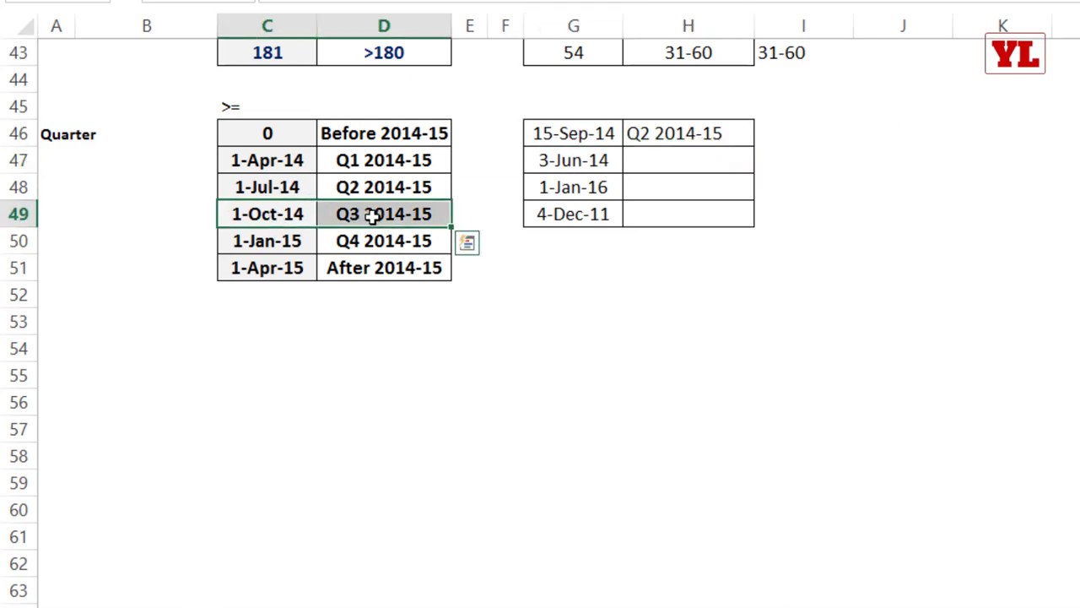
drag(284, 186, 369, 187)
key(ctrl+c)
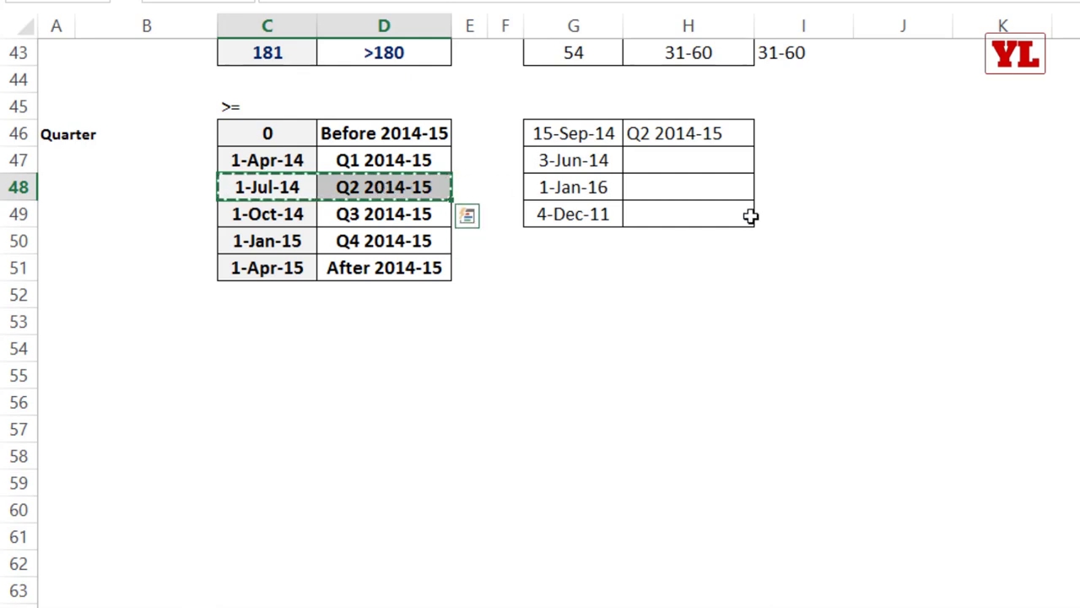
click(751, 130)
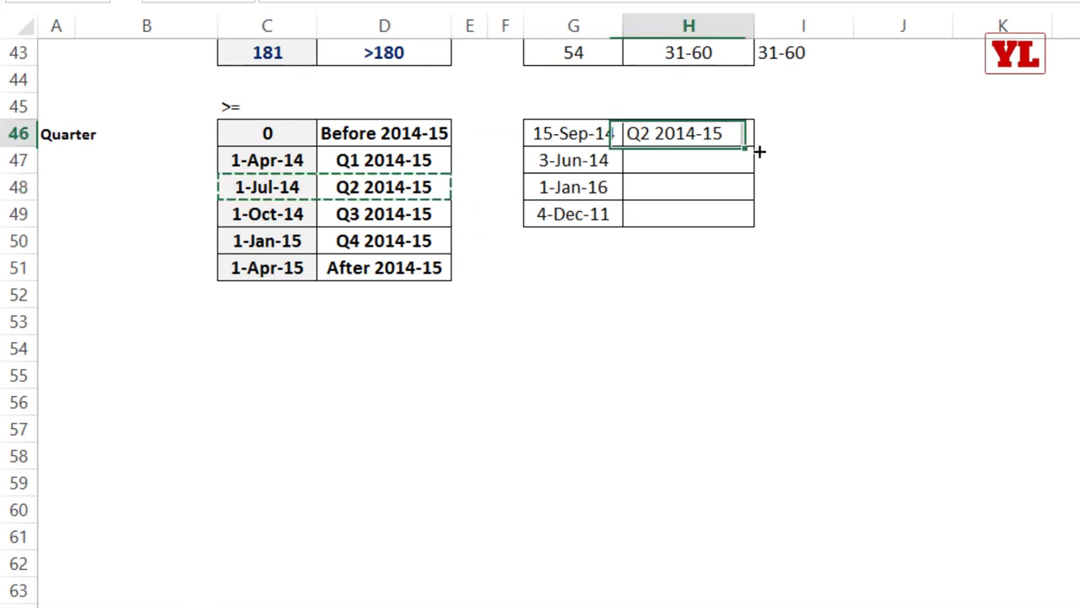
drag(755, 146, 754, 225)
scroll(770, 207, up, 4)
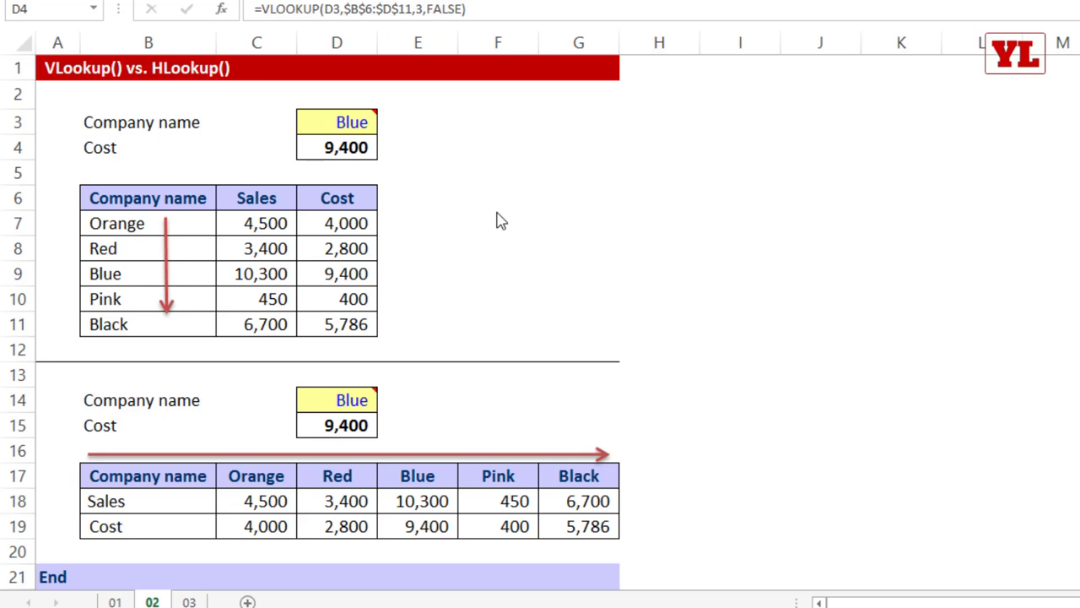
Examine the vertical layout of the company names and Sales figures in the VLookup table on sheet 02.
click(456, 161)
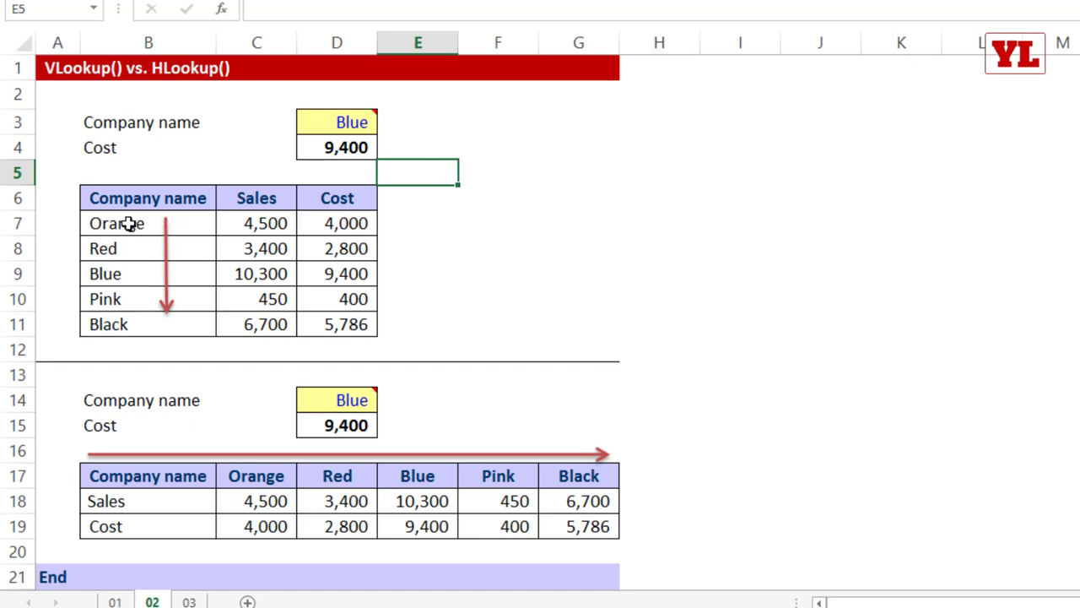
drag(126, 223, 138, 321)
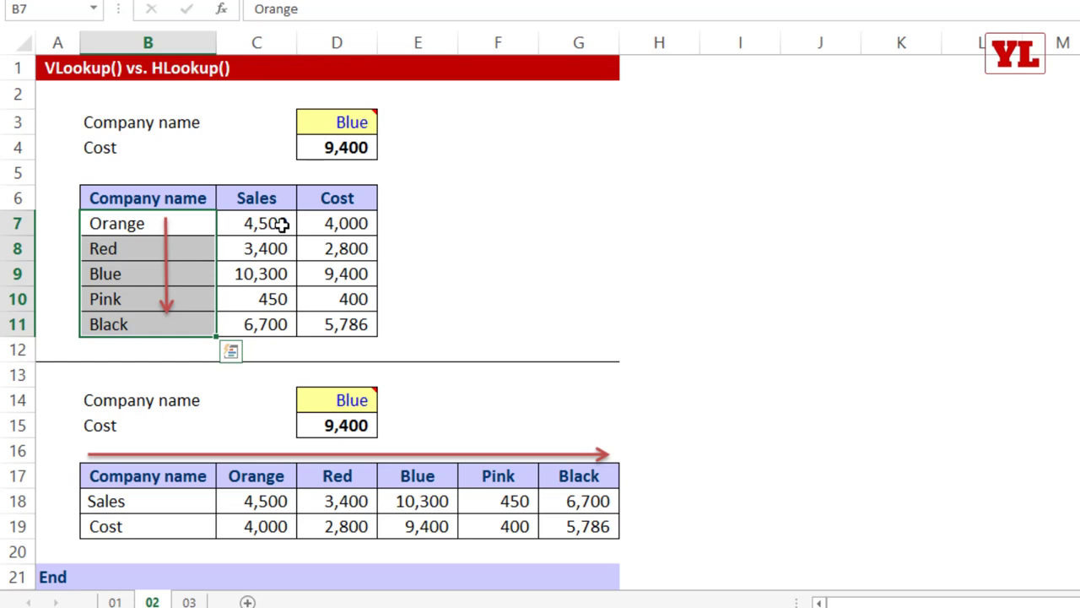
drag(281, 223, 294, 313)
drag(418, 197, 413, 160)
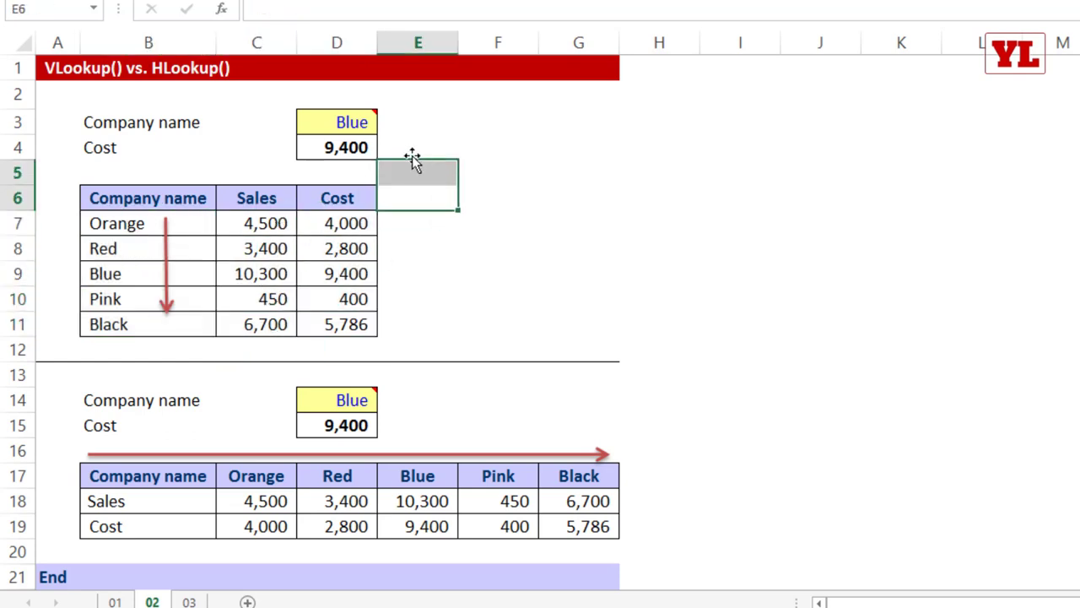
click(409, 148)
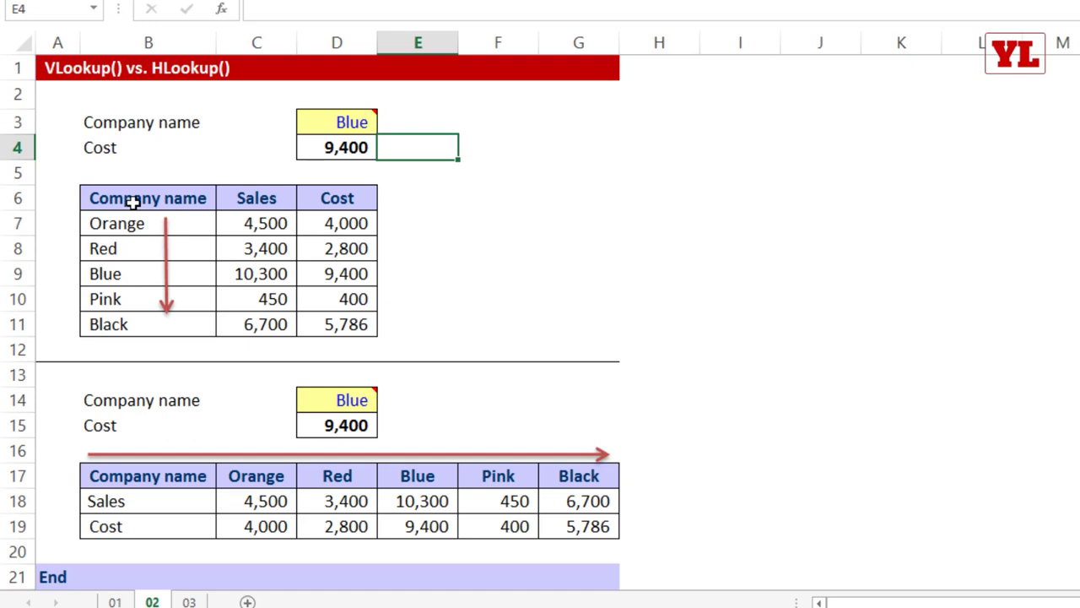
drag(133, 200, 120, 325)
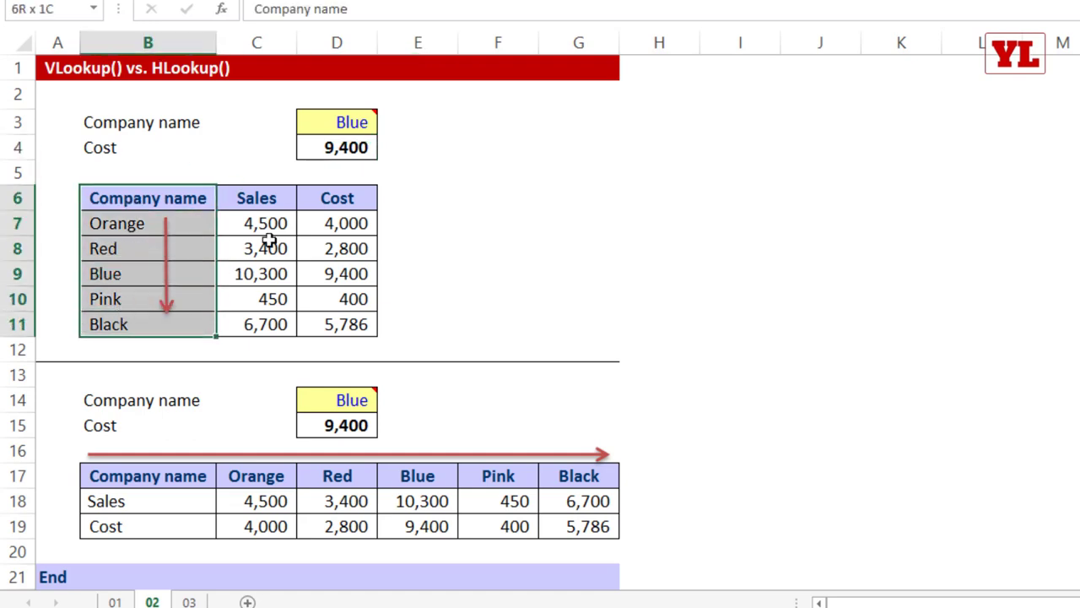
Enter =VLOOKUP(D3,$B$6:$D$11,3,0) in E4 to return the selected company's cost by exact match.
click(398, 156)
text(=vl)
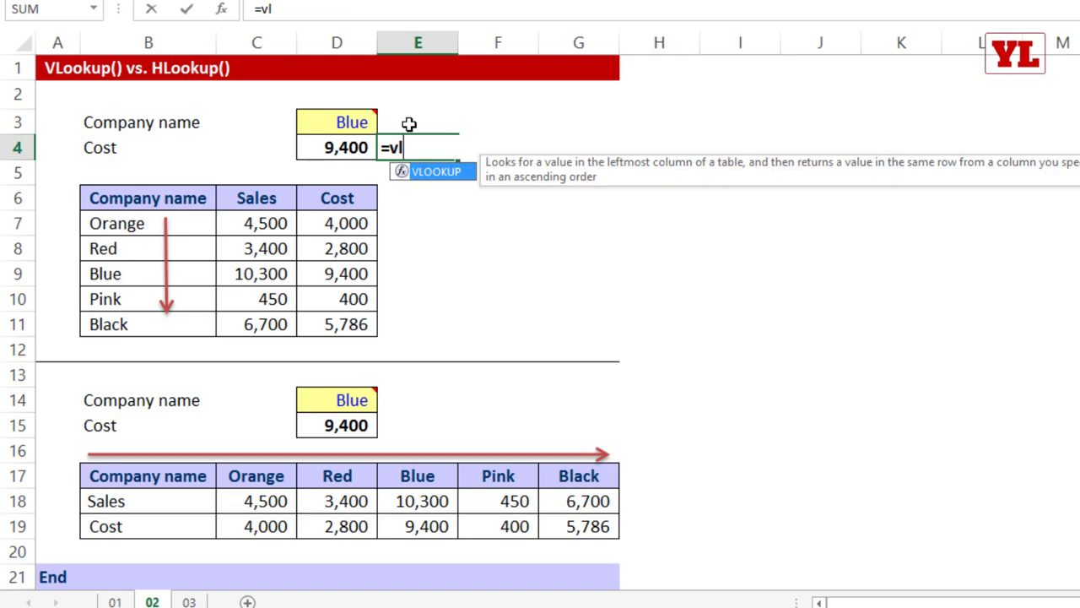
key(Tab)
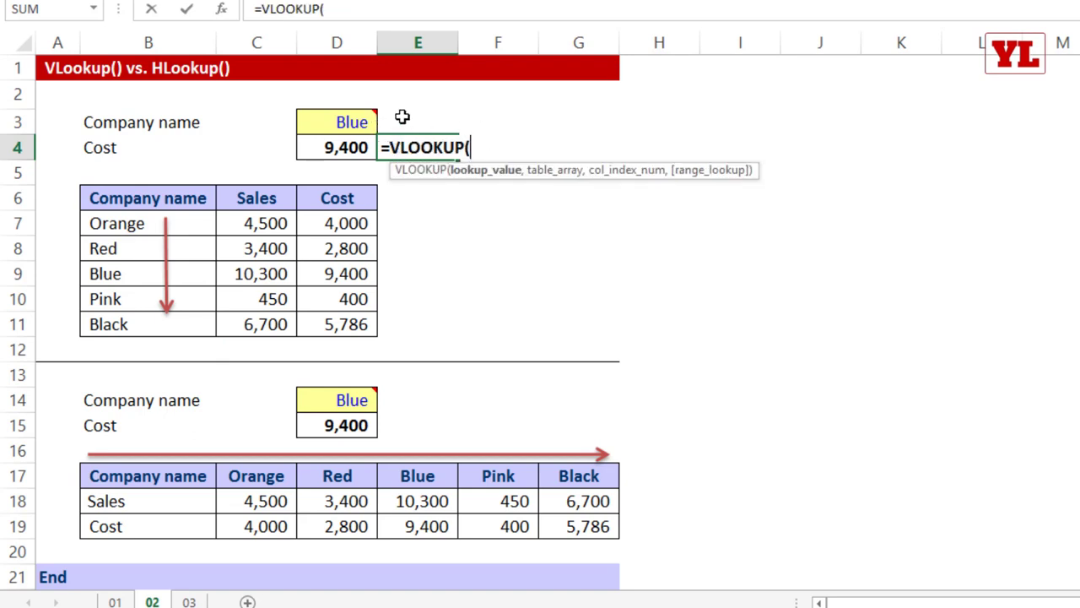
click(336, 116)
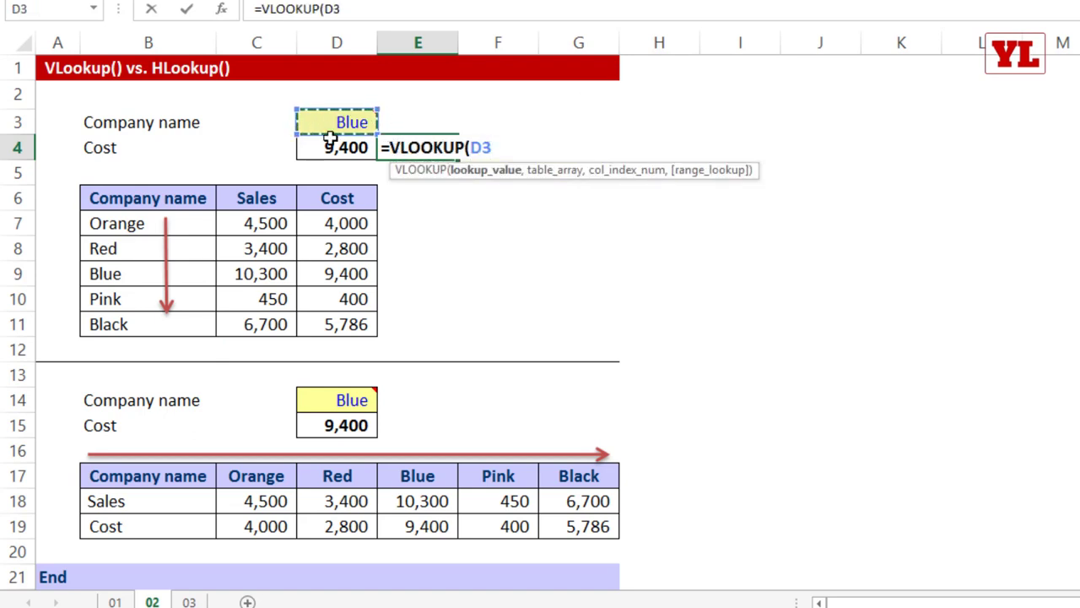
text(,)
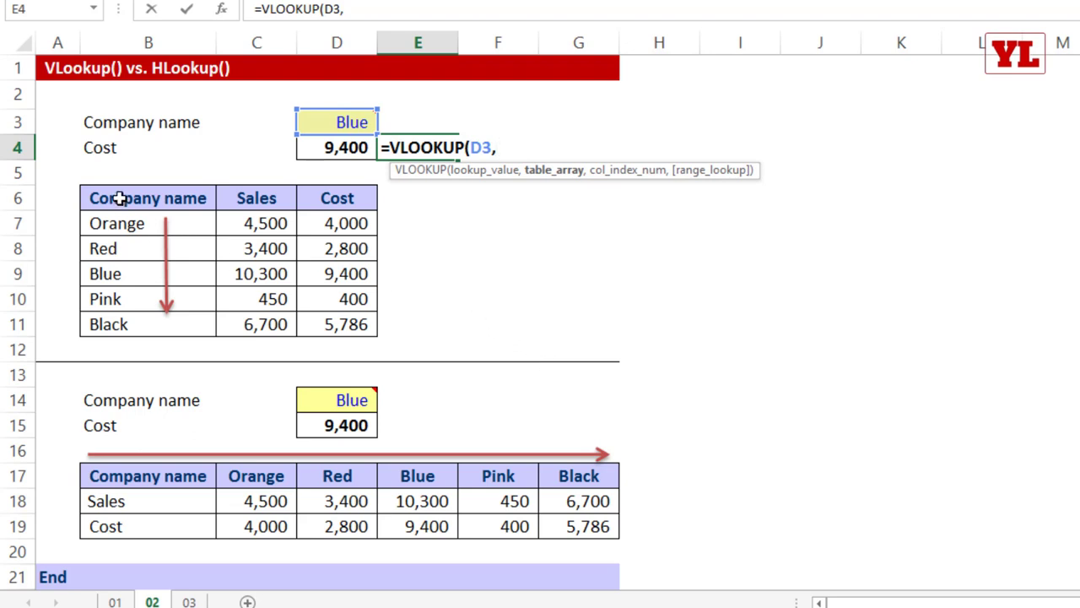
drag(119, 198, 319, 325)
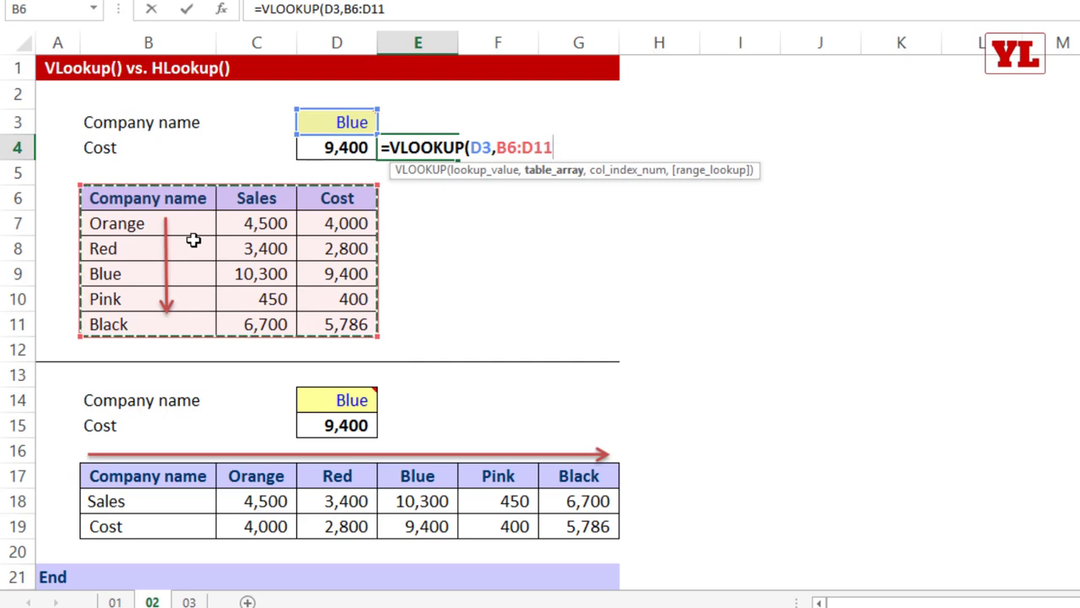
key(F4)
text(,.)
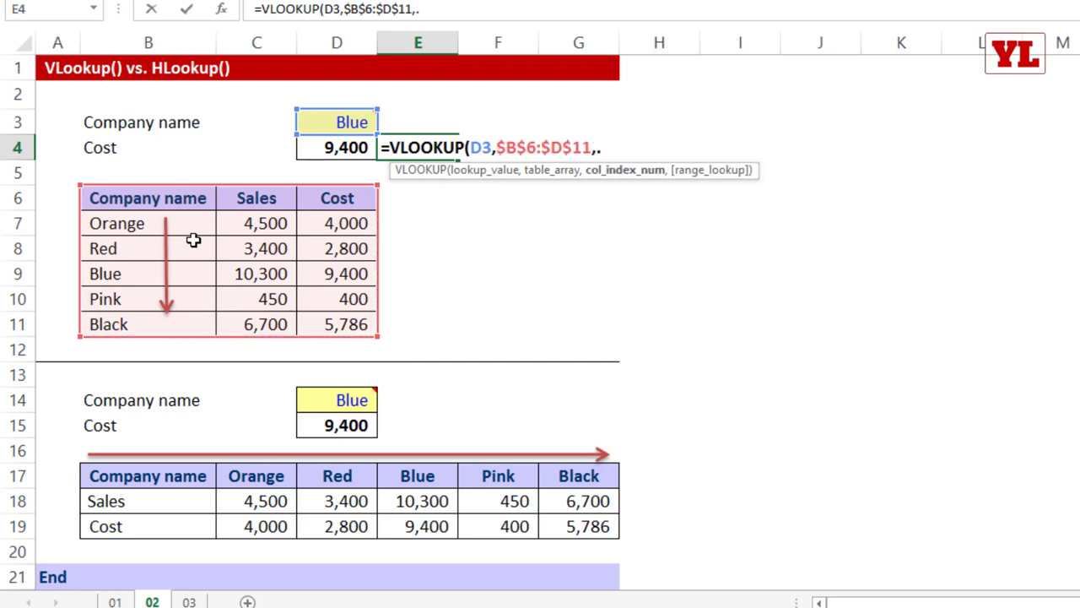
key(BackSpace)
text(3,)
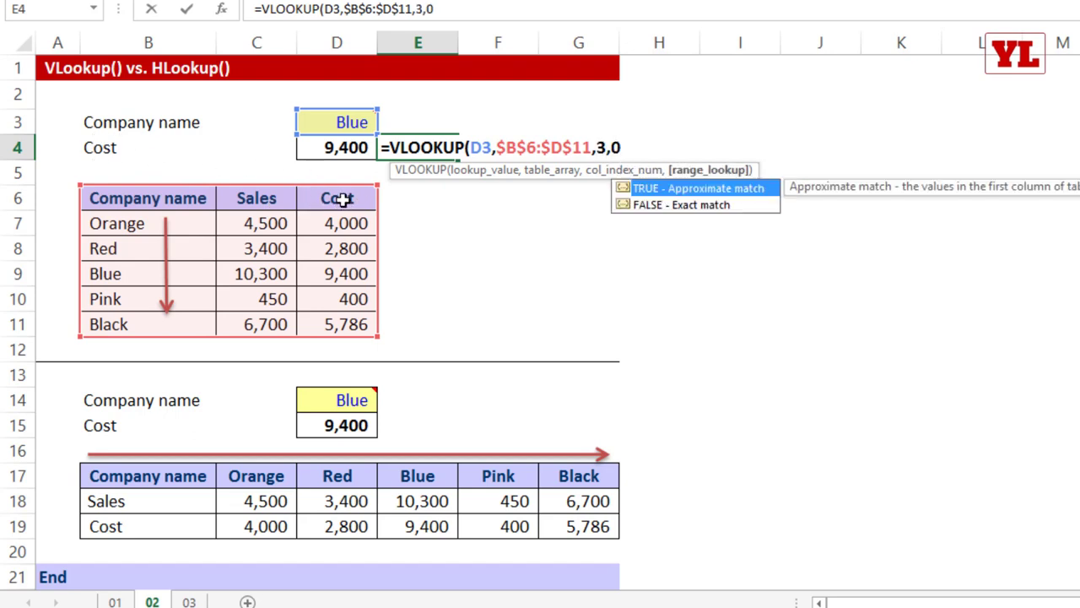
text(0)
key(Return)
Copy the company table B6:D11 and paste it transposed starting at F6.
drag(181, 199, 317, 315)
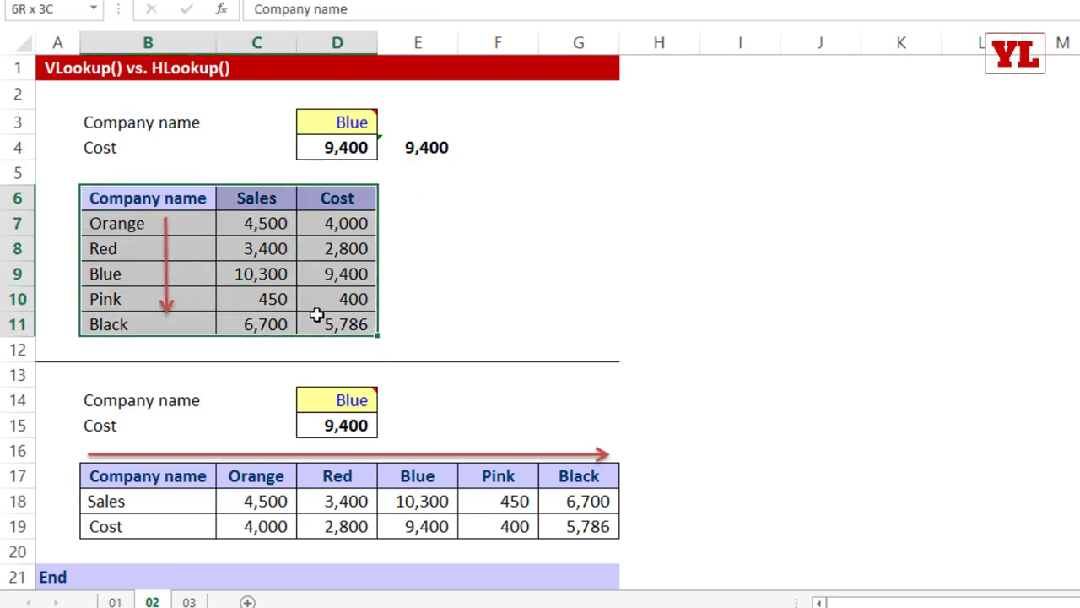
key(ctrl+c)
key(ctrl+q)
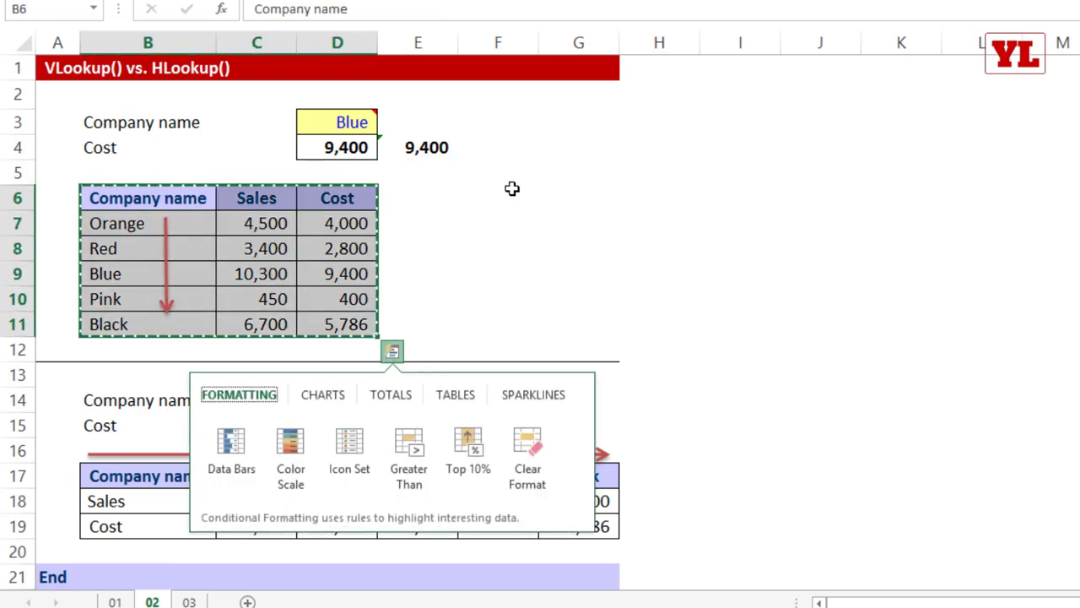
click(511, 190)
right_click(511, 188)
click(573, 300)
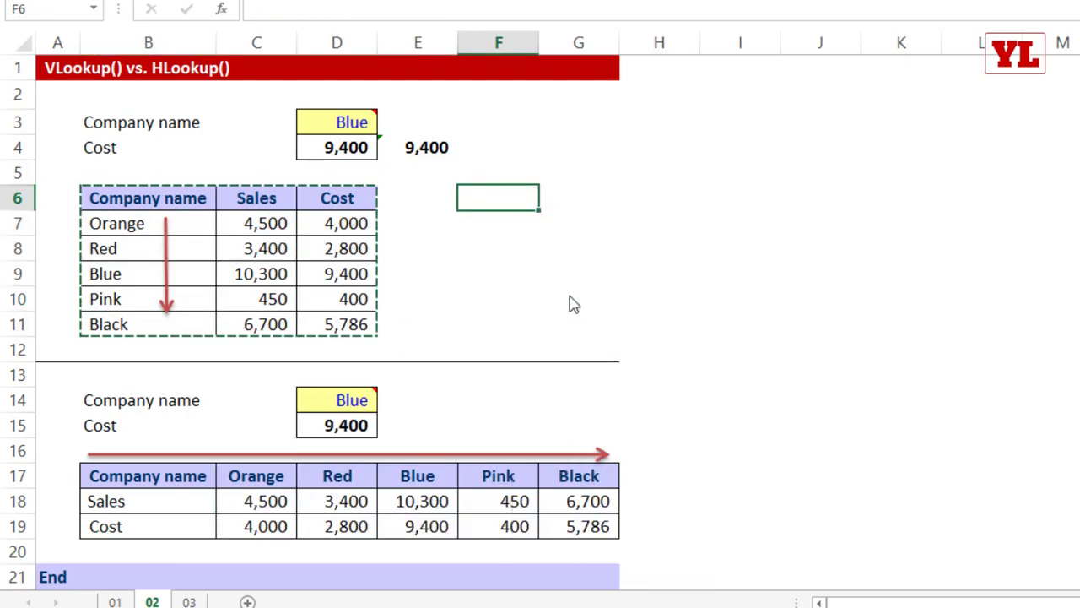
click(605, 390)
click(637, 421)
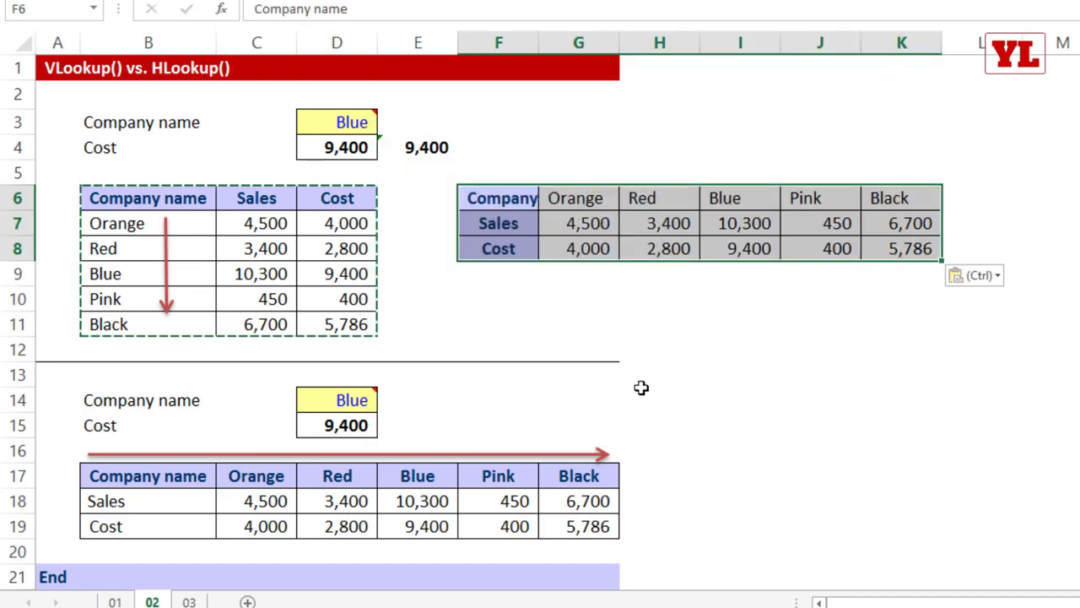
click(641, 319)
Enter =HLOOKUP(D3,$F$6:$K$8,3,0) in G3 to return the selected company's cost from the transposed table.
drag(576, 201, 940, 194)
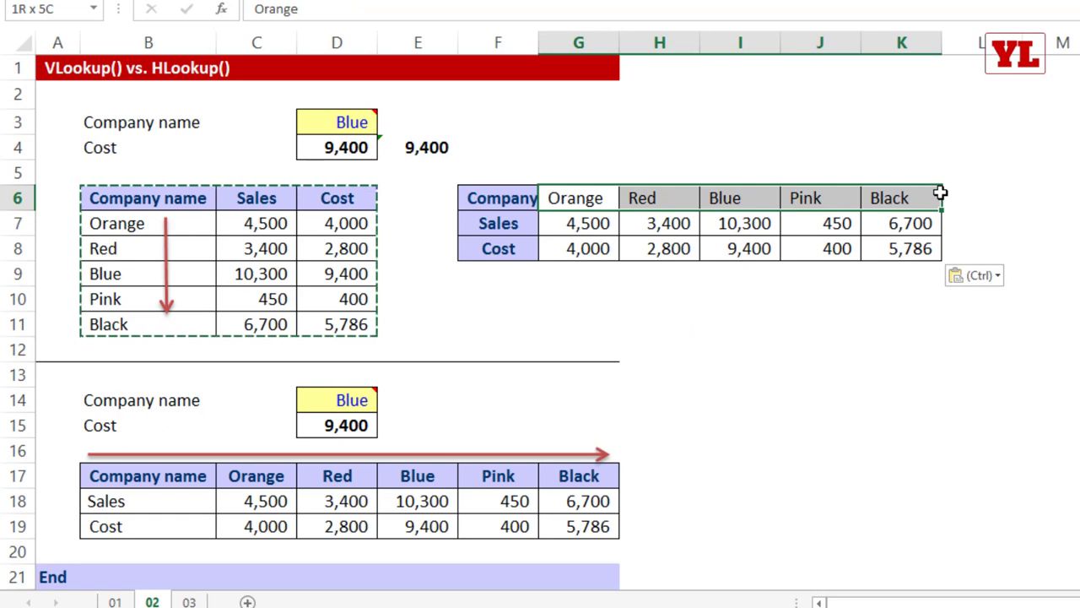
click(575, 120)
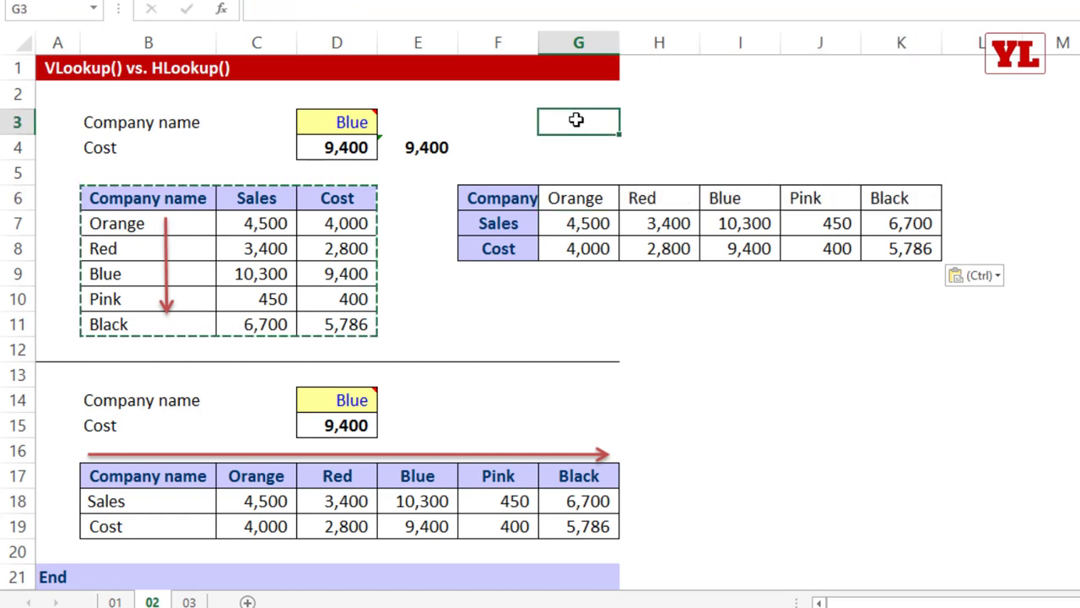
text(=HLOOKUP()
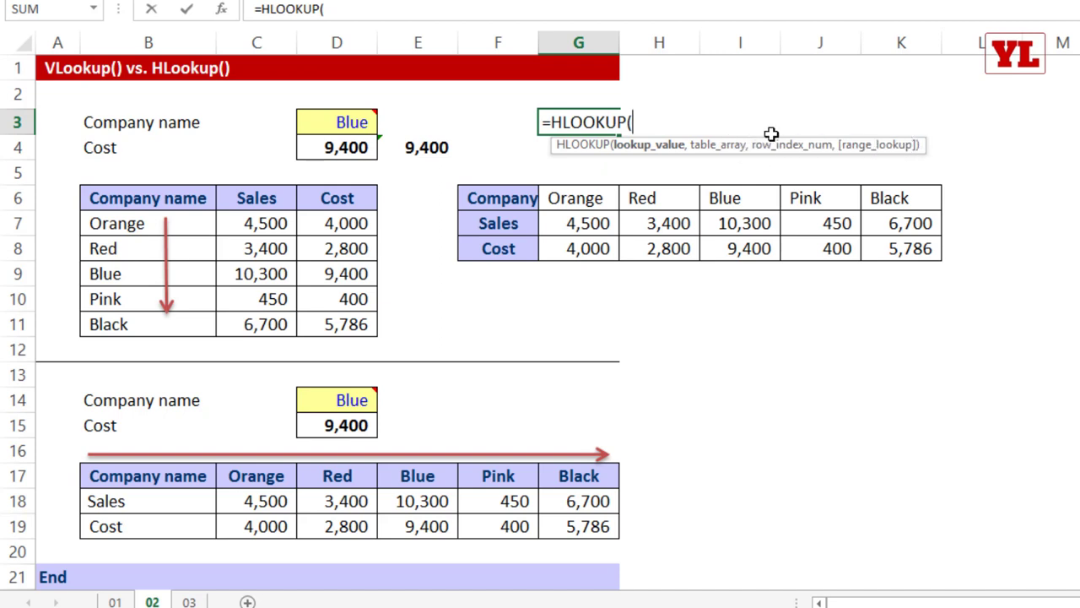
click(344, 121)
text(,)
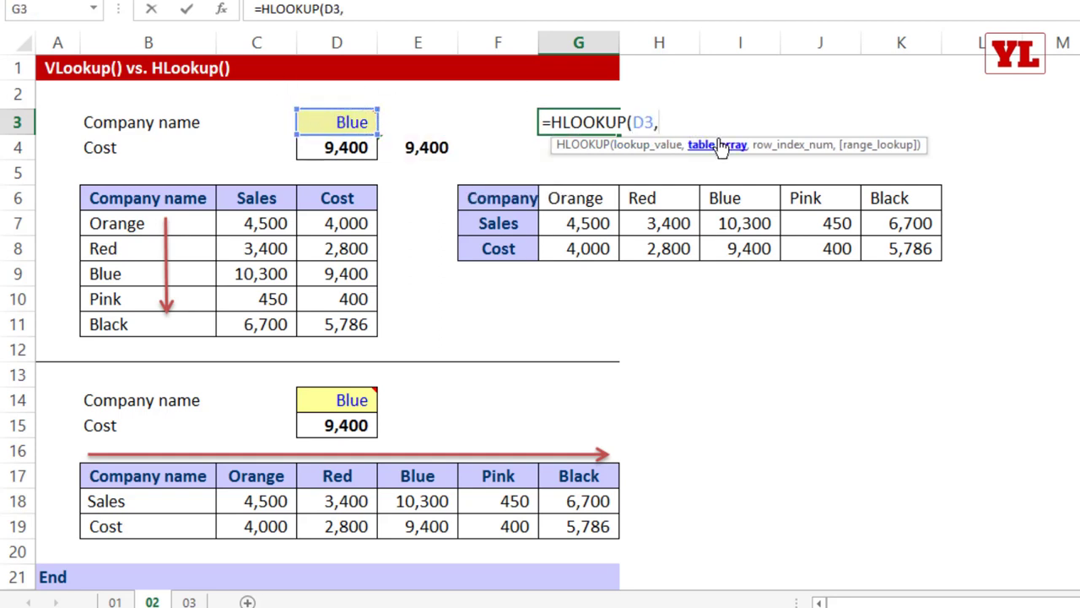
drag(485, 172, 926, 209)
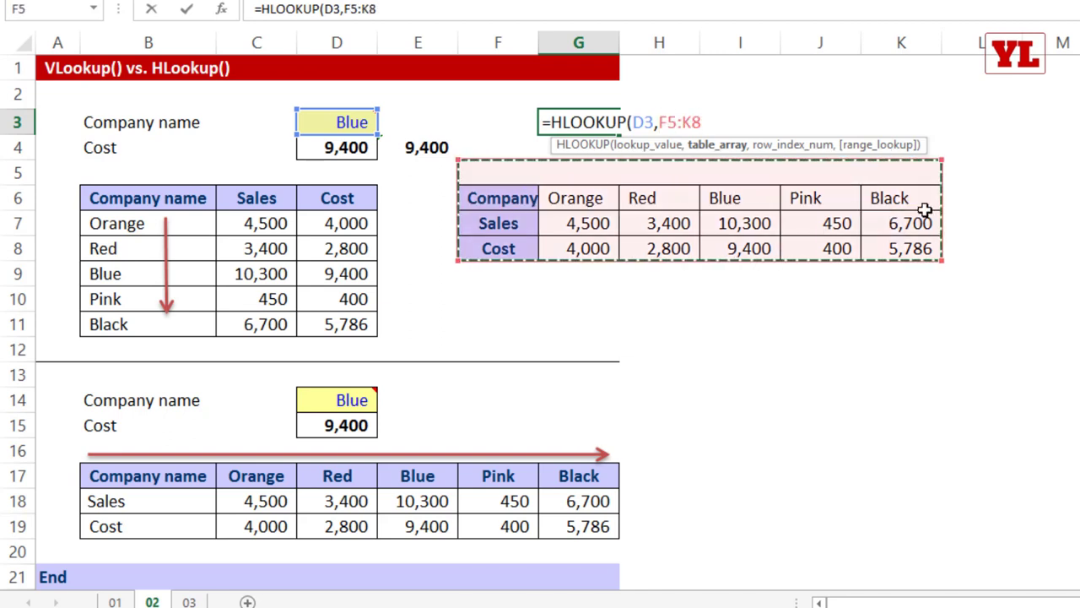
drag(517, 195, 880, 217)
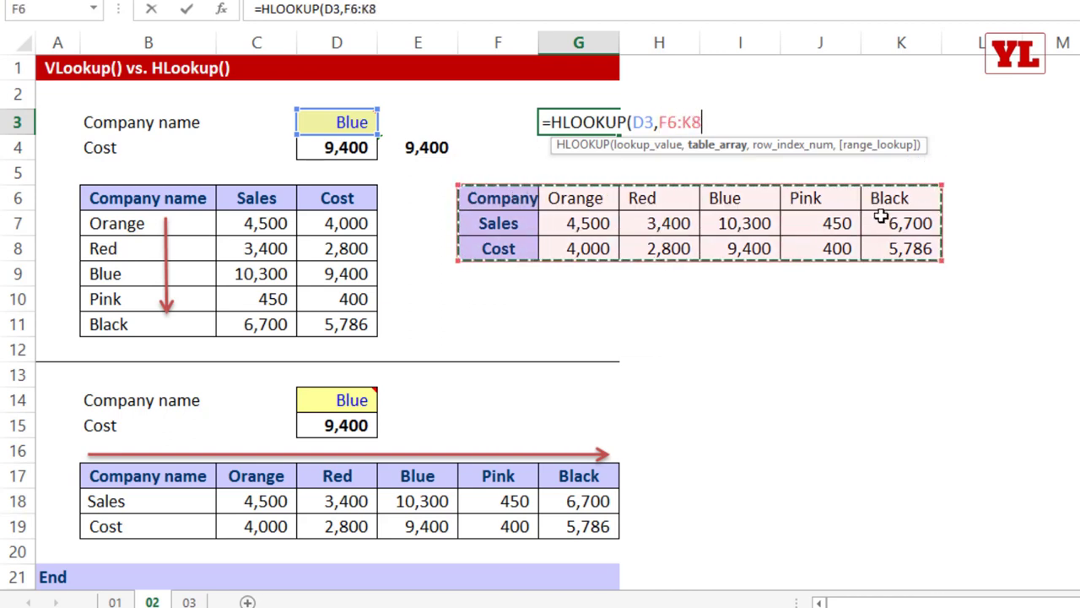
drag(504, 196, 894, 249)
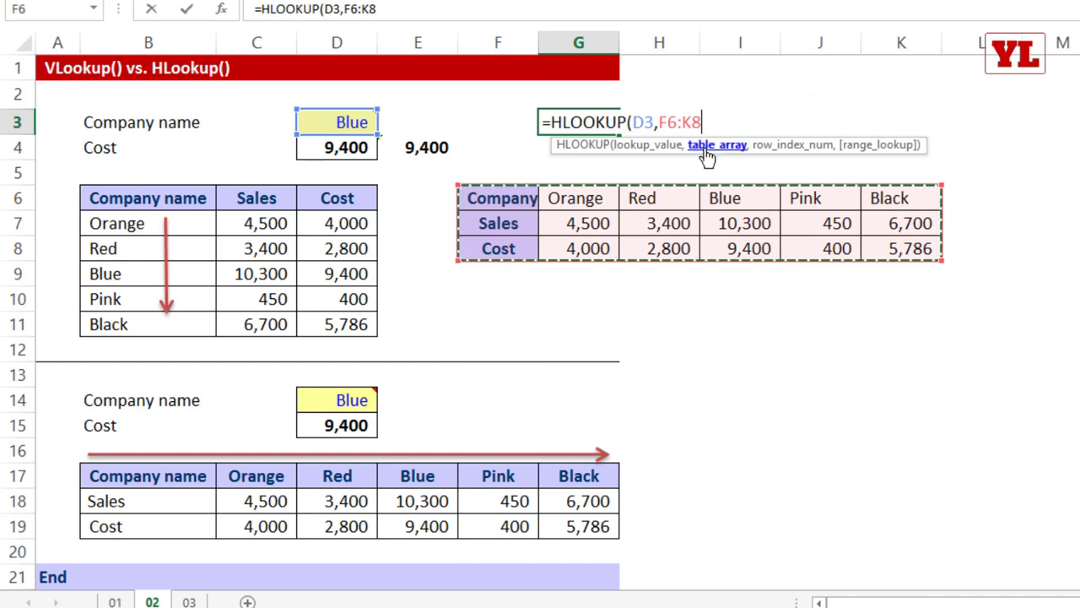
key(F4)
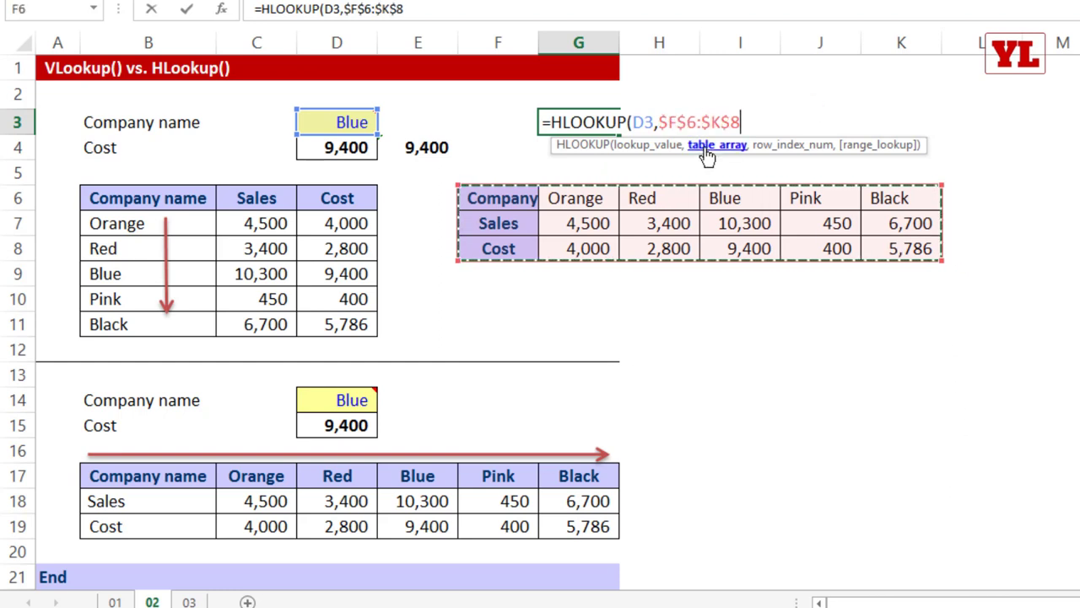
text(,3,0)
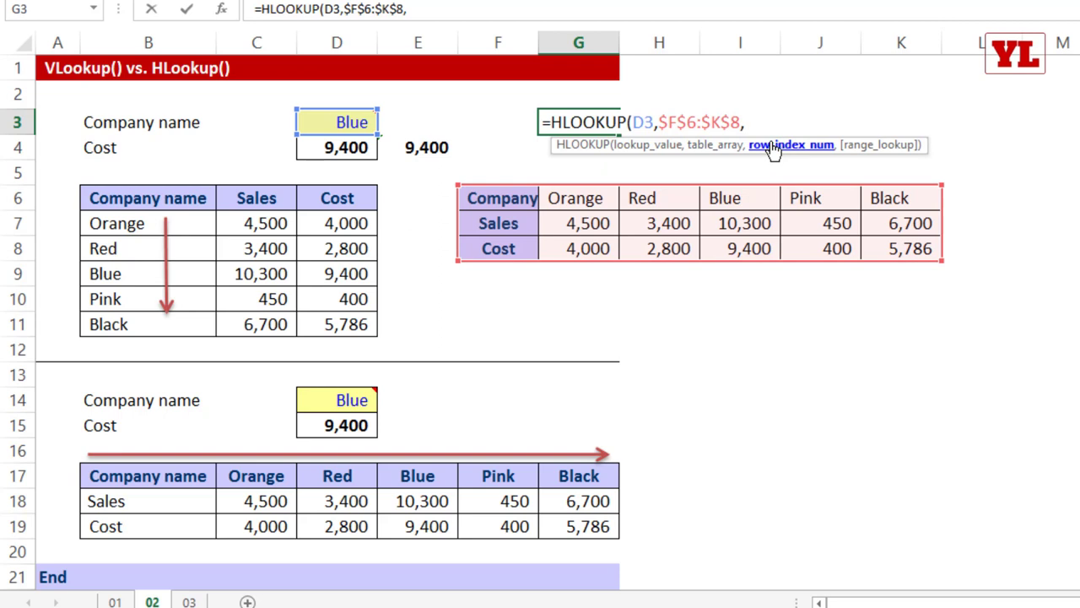
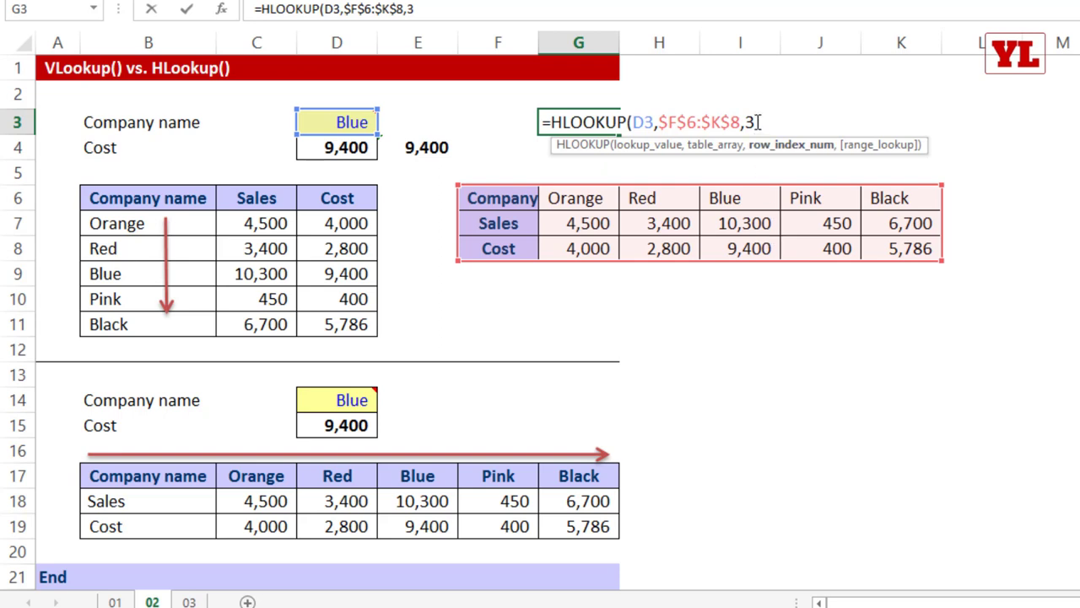
text(,)
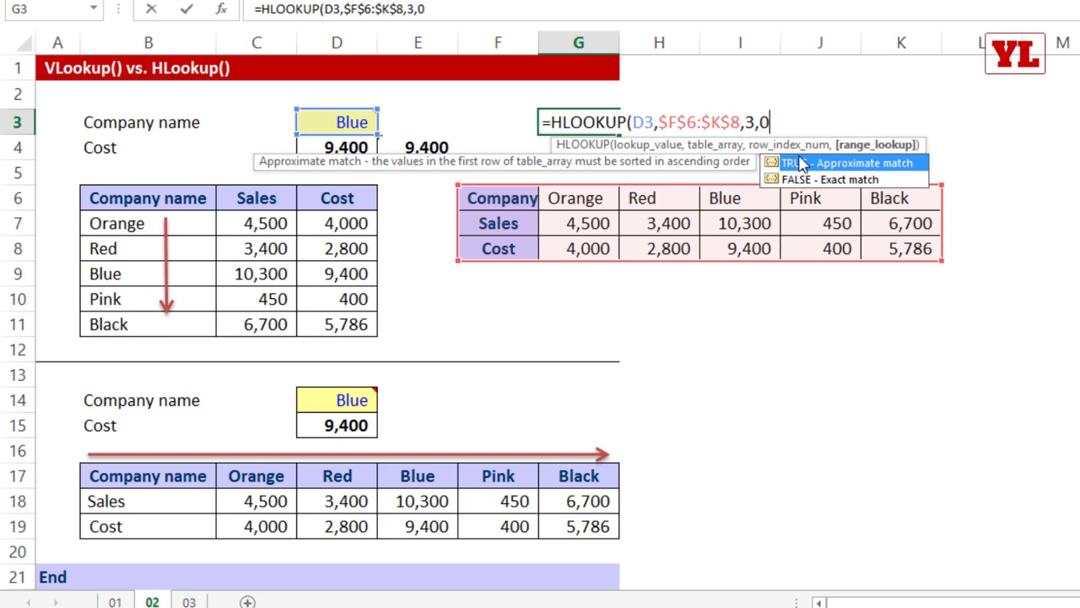
text(0))
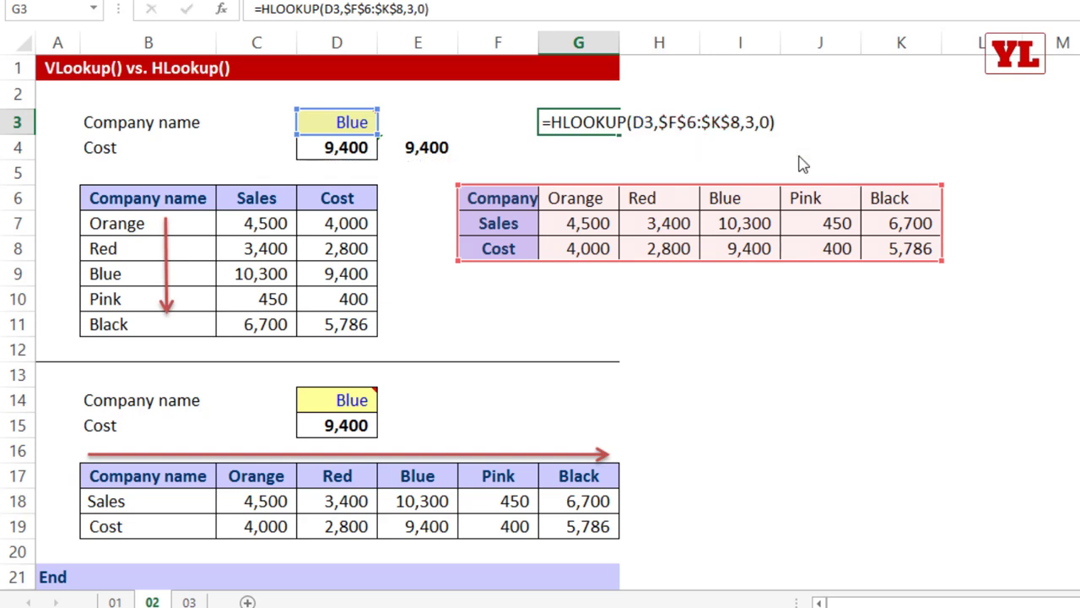
key(Return)
Review the HLOOKUP formula in G3 and compare it with the vertical company table B6:D11.
click(598, 122)
double_click(601, 122)
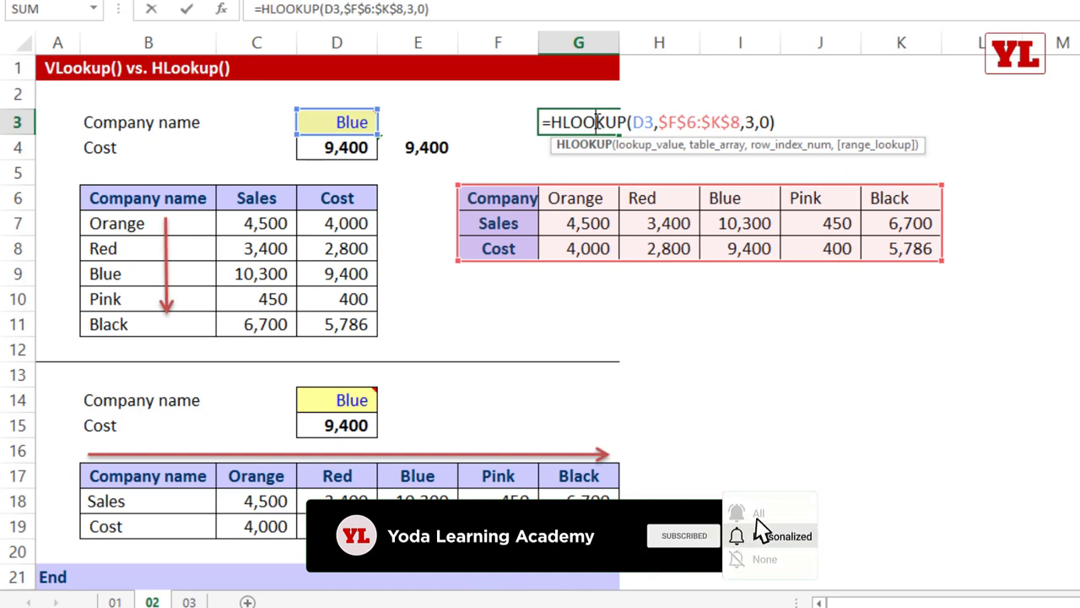
key(Escape)
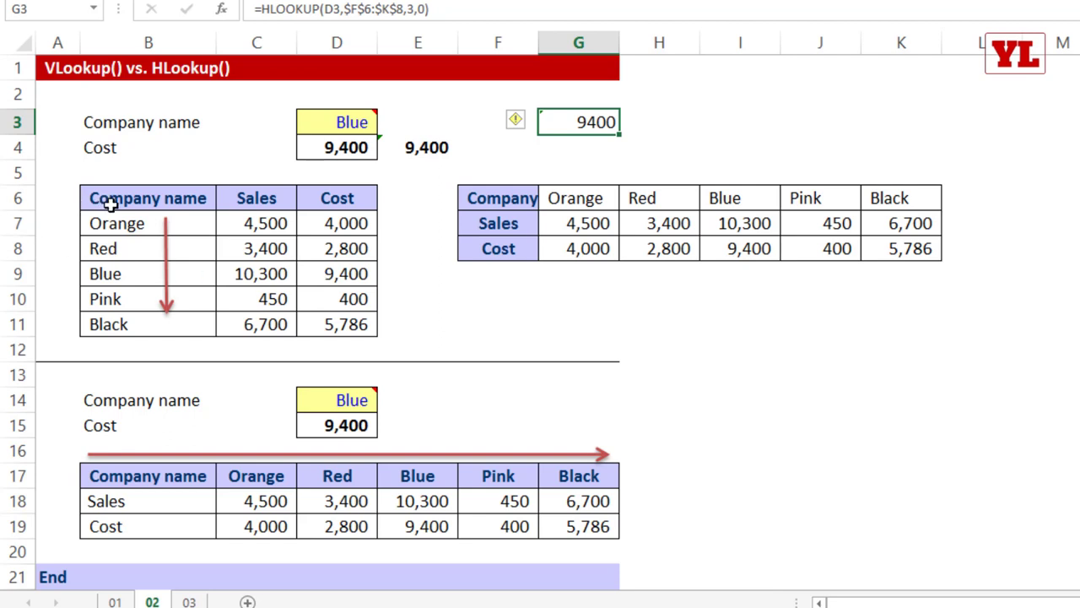
drag(113, 208, 115, 314)
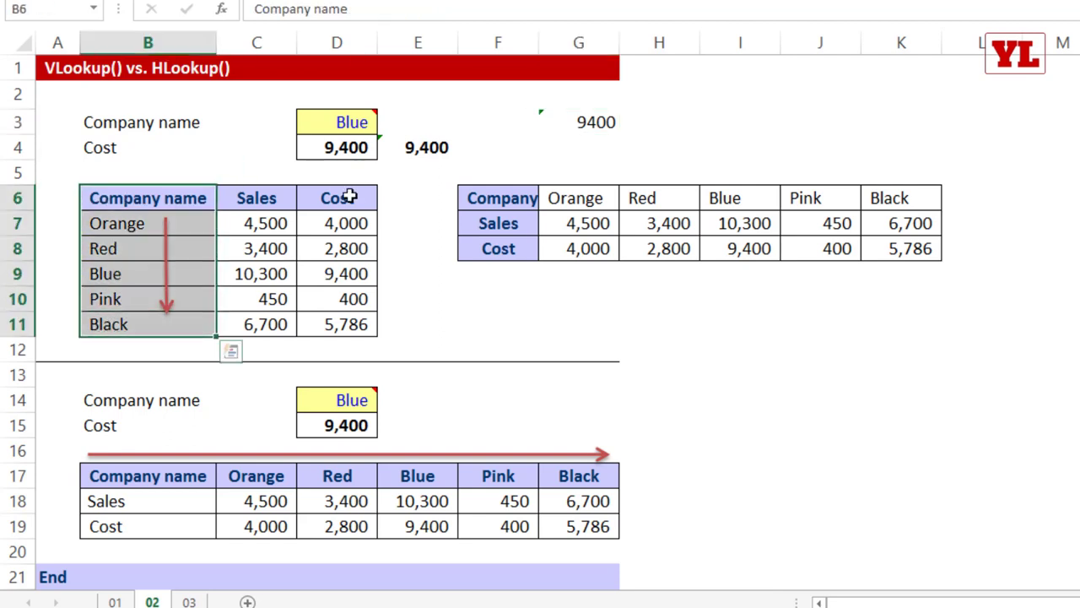
click(113, 199)
drag(113, 199, 326, 323)
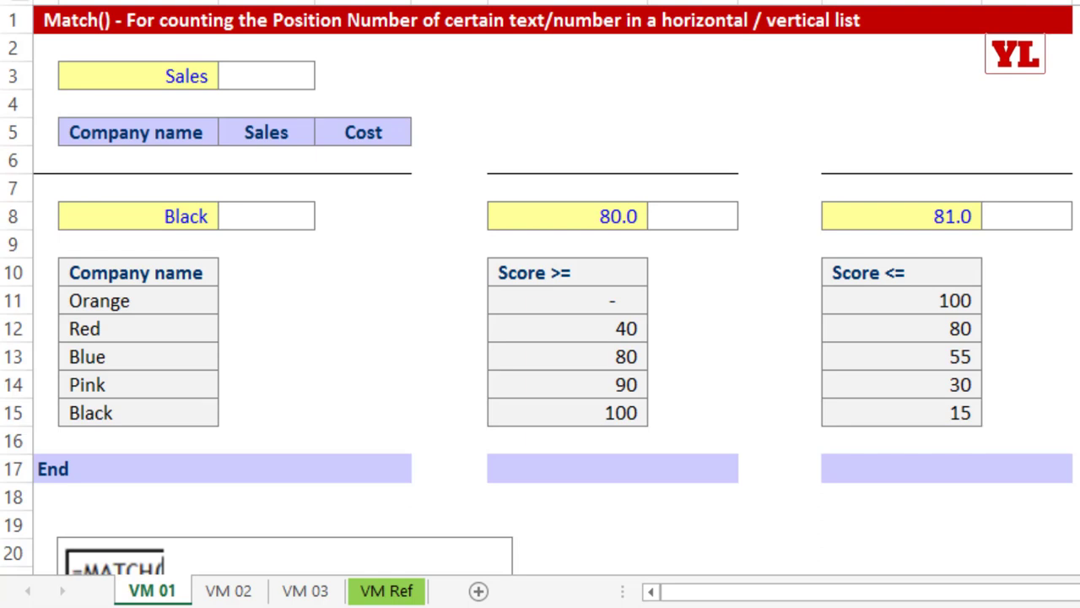
Examine the lookup text in B3 and the horizontal header row B5:D5 on sheet VM 01.
click(272, 75)
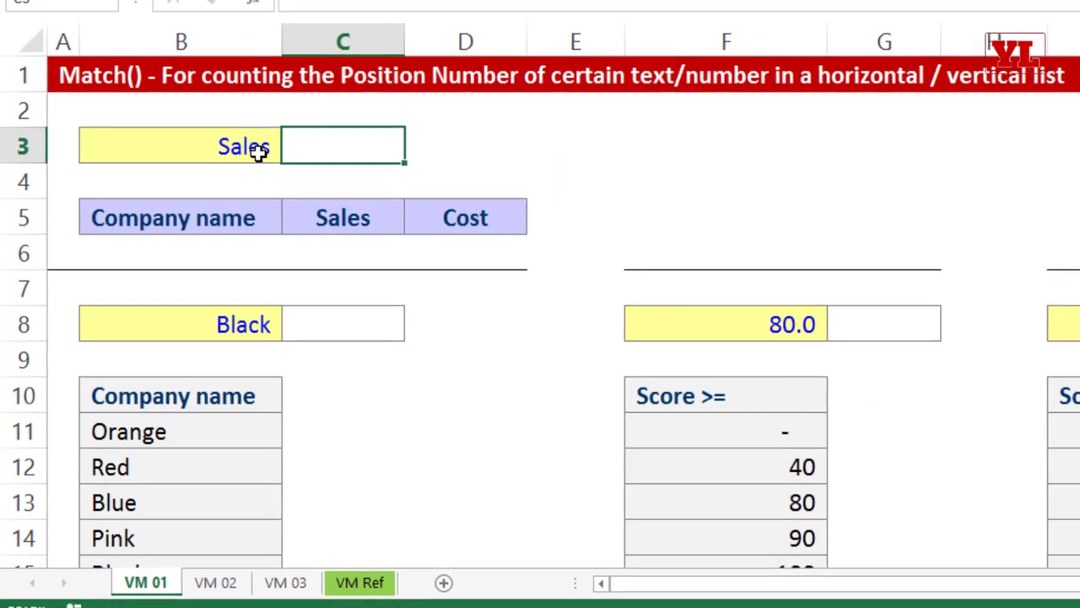
click(248, 145)
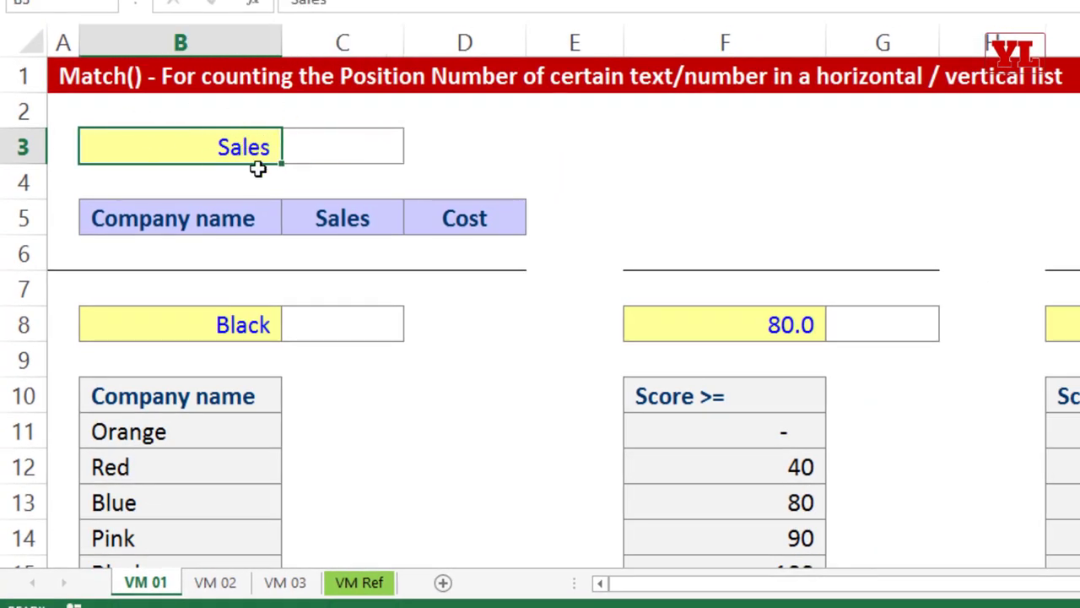
drag(212, 216, 446, 216)
key(ctrl+c)
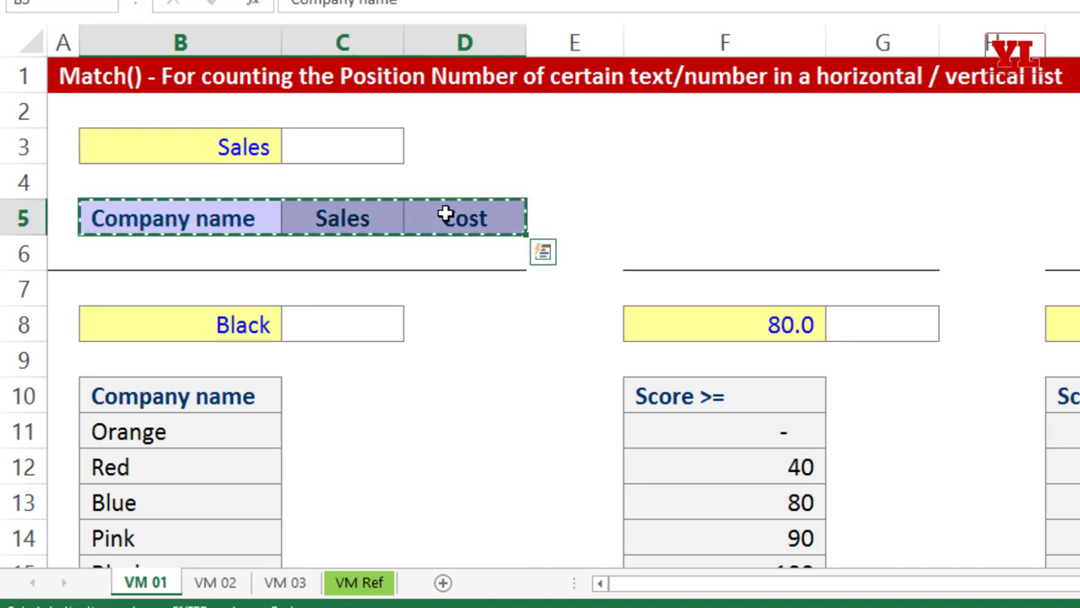
Start a MATCH formula in C3 with B3 as the lookup value and $B$5:$D$5 as the absolute lookup array.
click(338, 137)
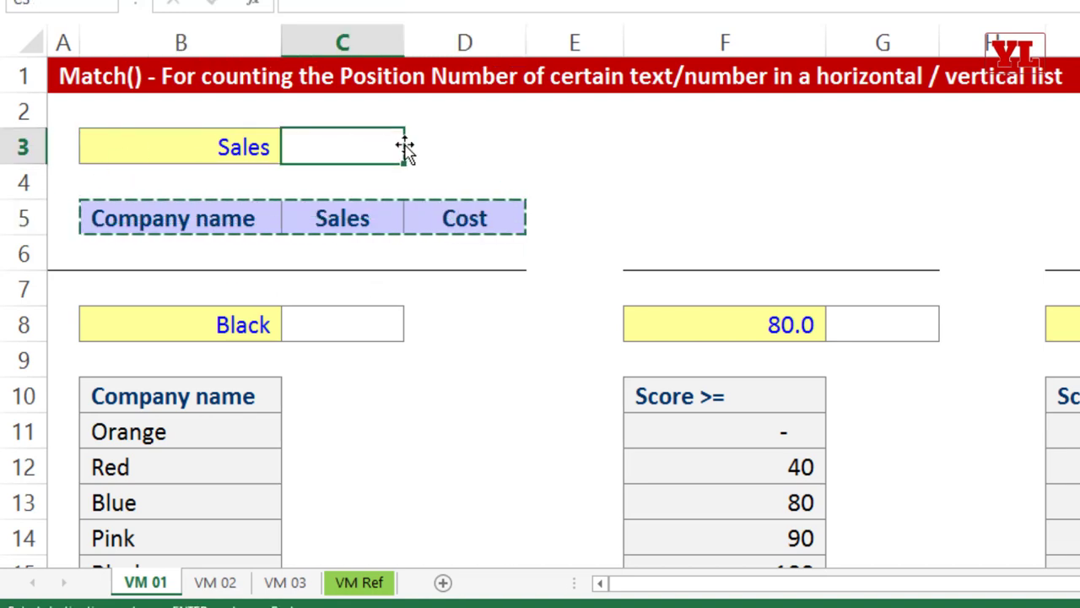
text(=mat)
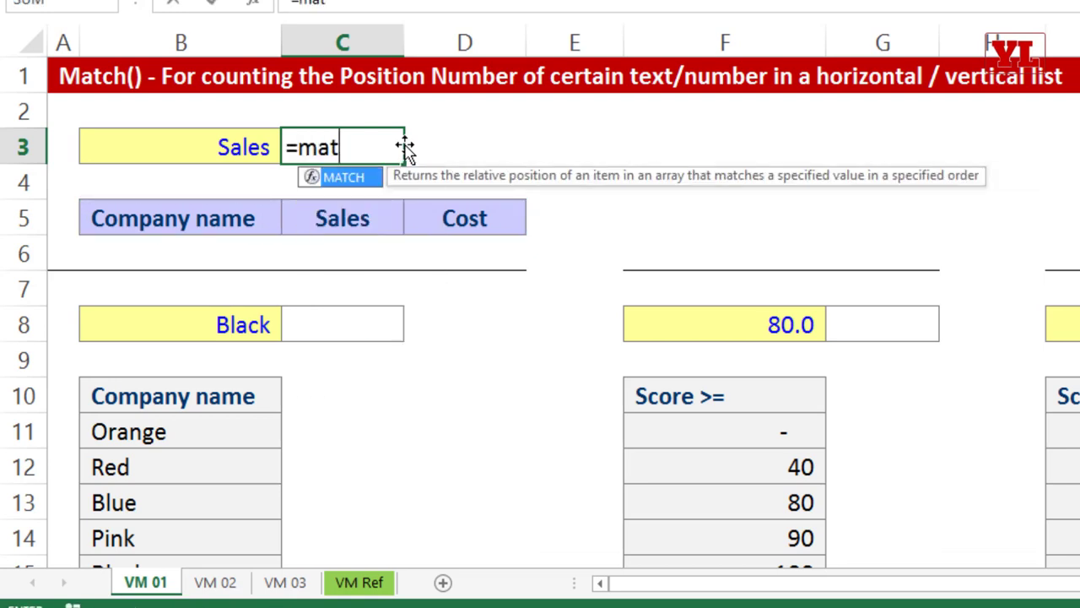
key(Tab)
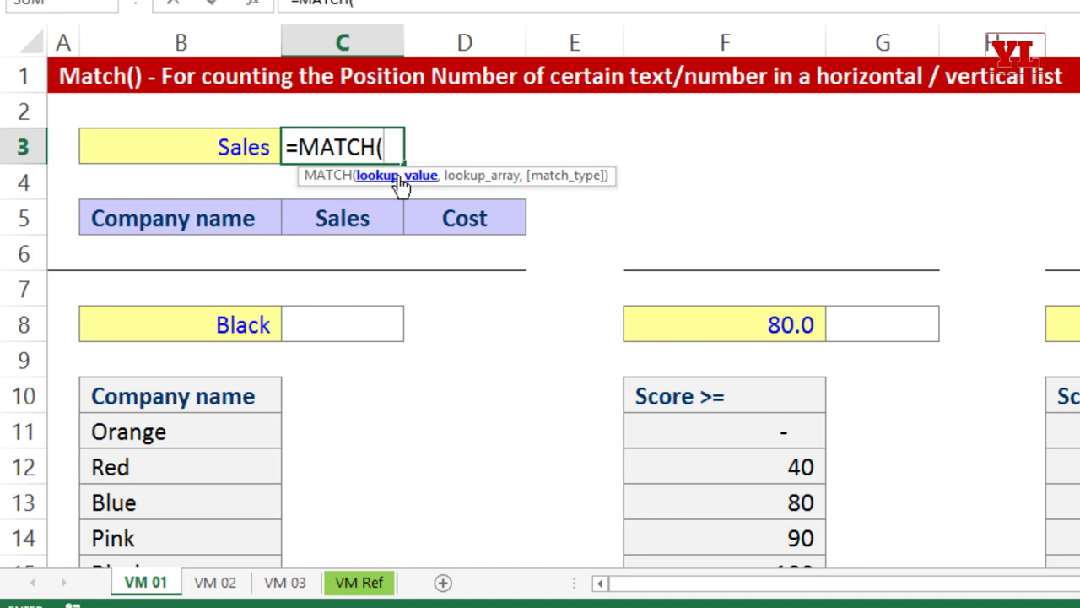
click(221, 147)
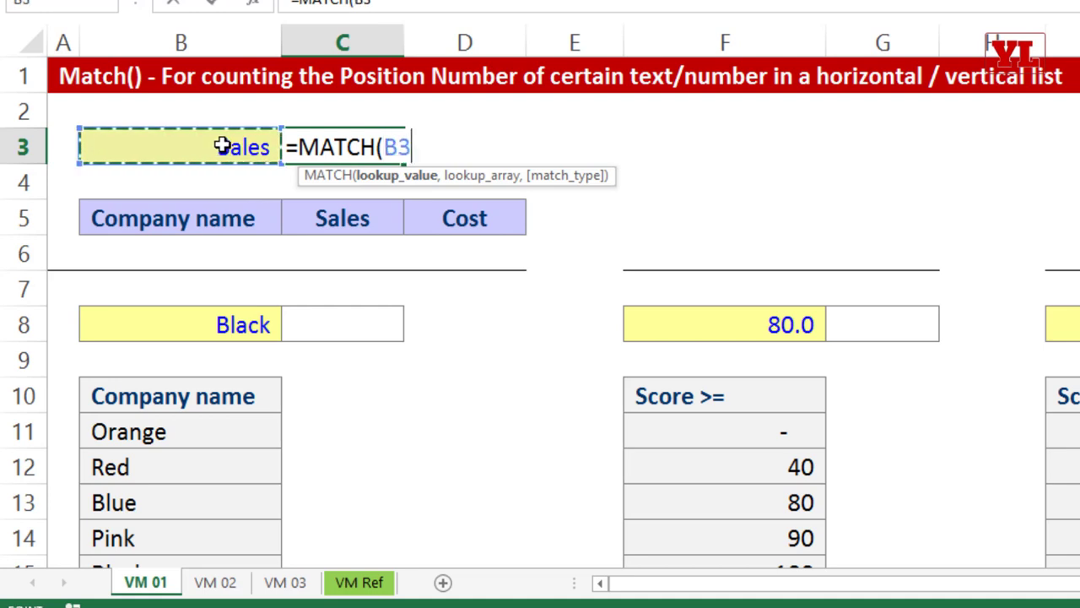
text(,)
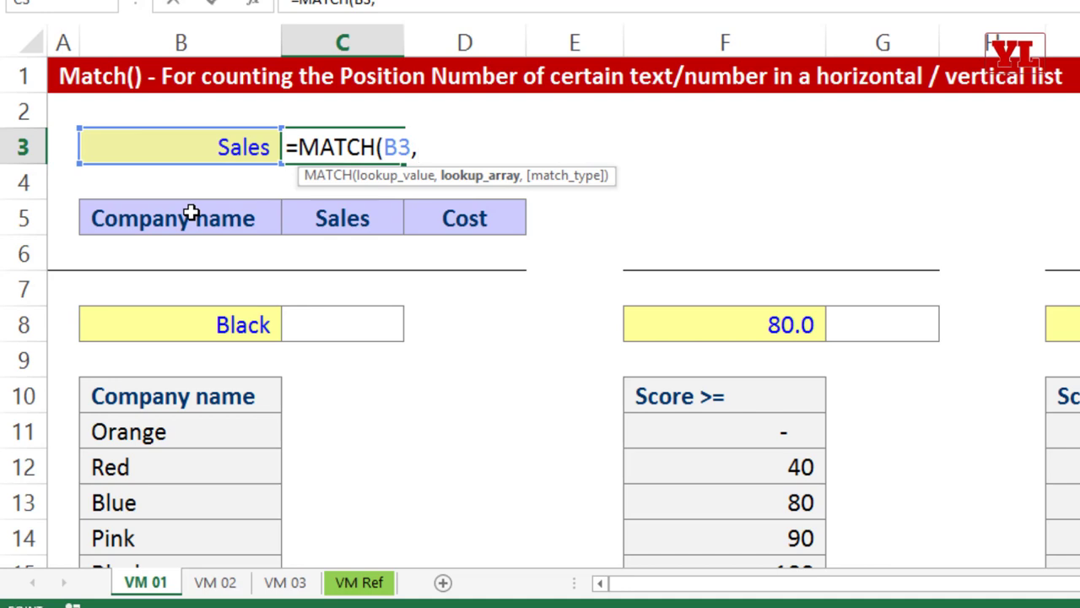
drag(191, 213, 458, 259)
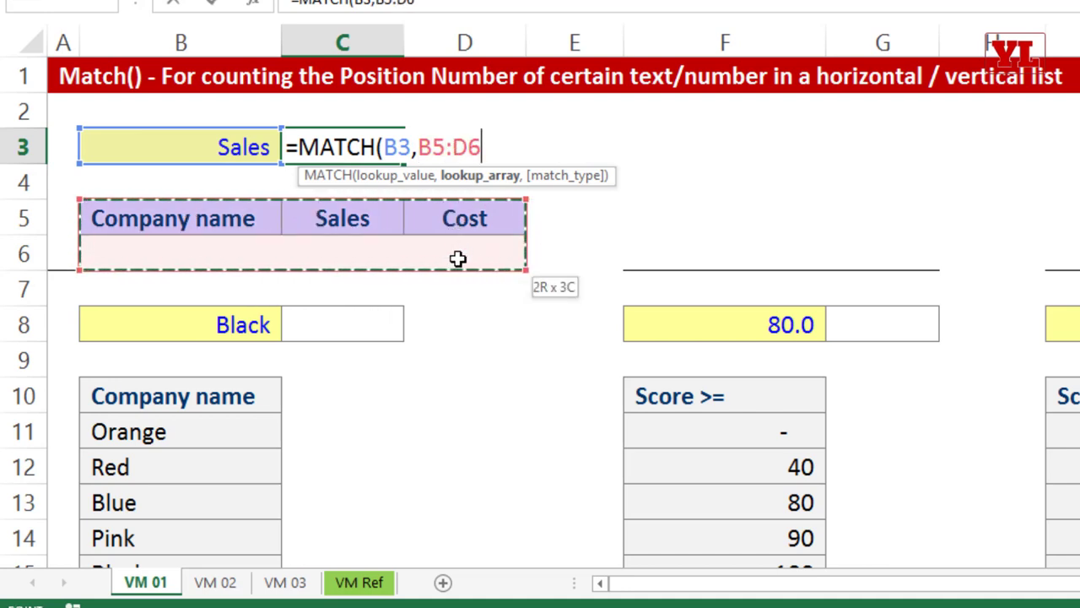
drag(457, 259, 458, 258)
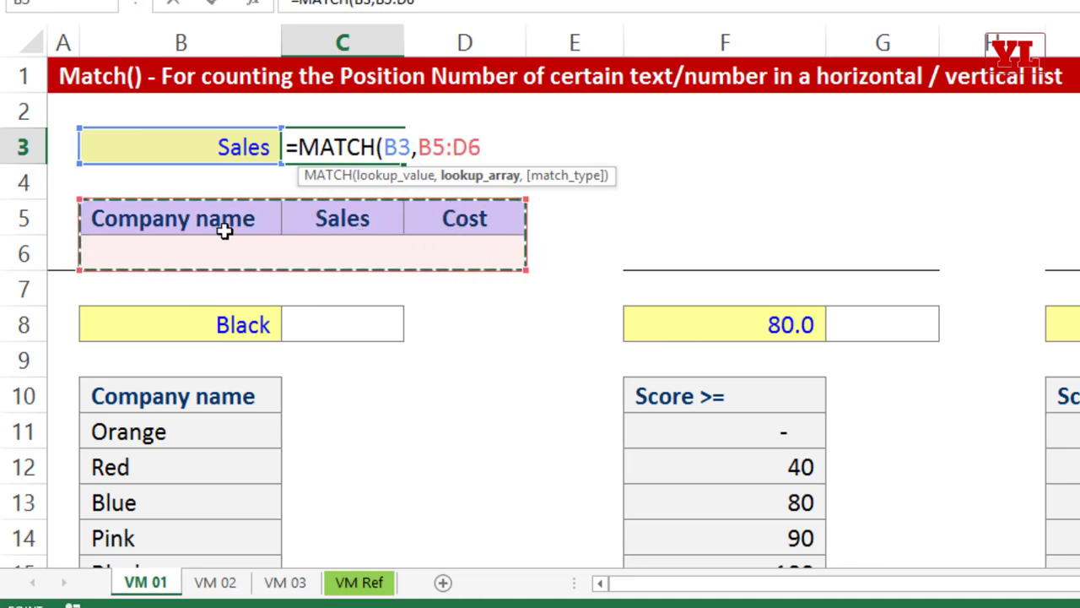
drag(139, 218, 495, 218)
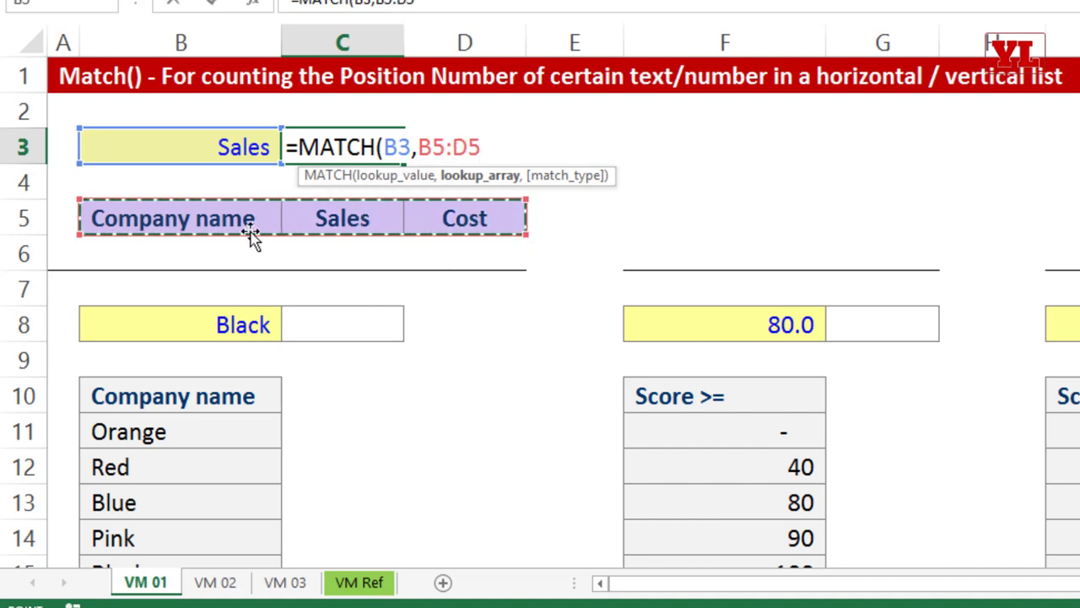
drag(206, 221, 196, 393)
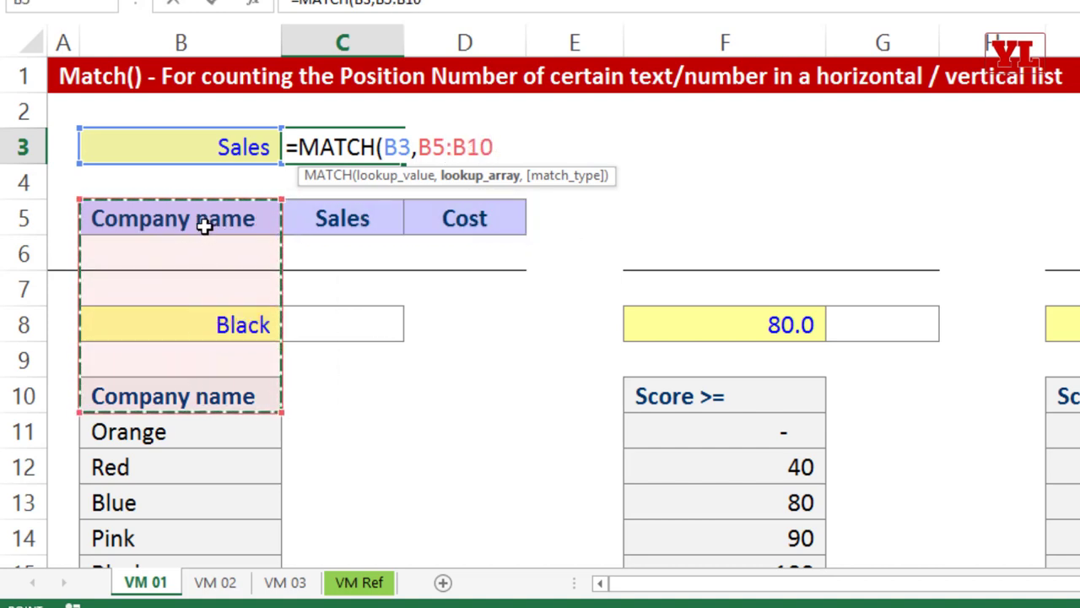
drag(224, 222, 455, 217)
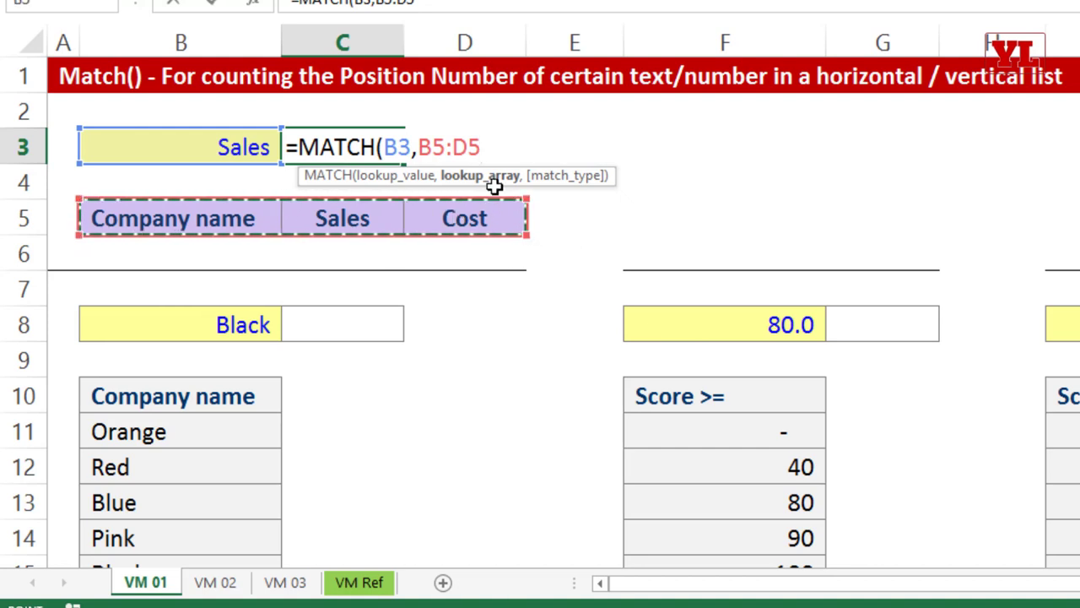
drag(195, 218, 457, 218)
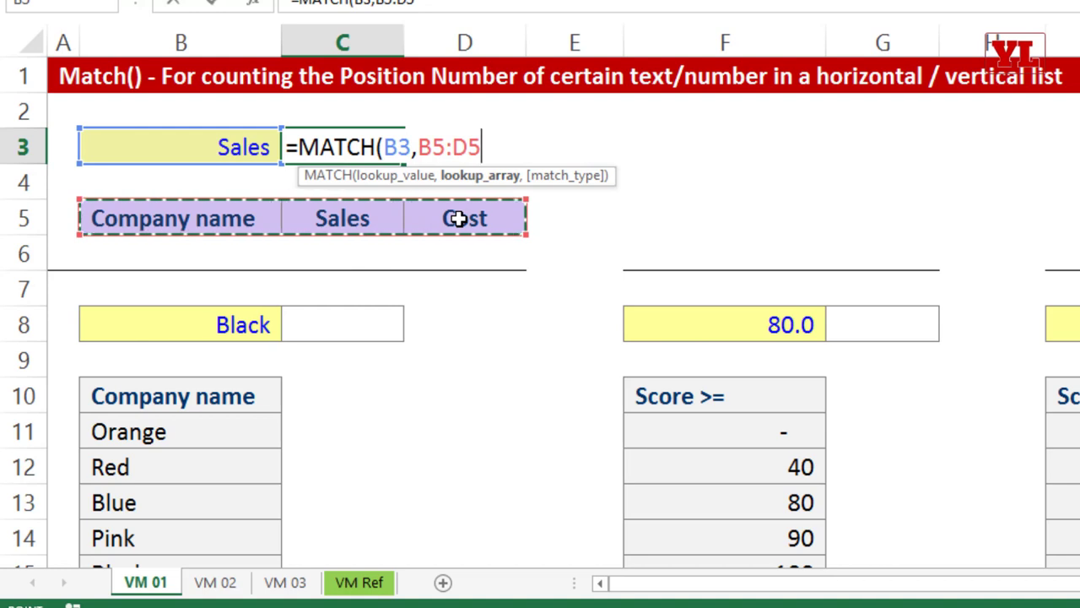
key(F4)
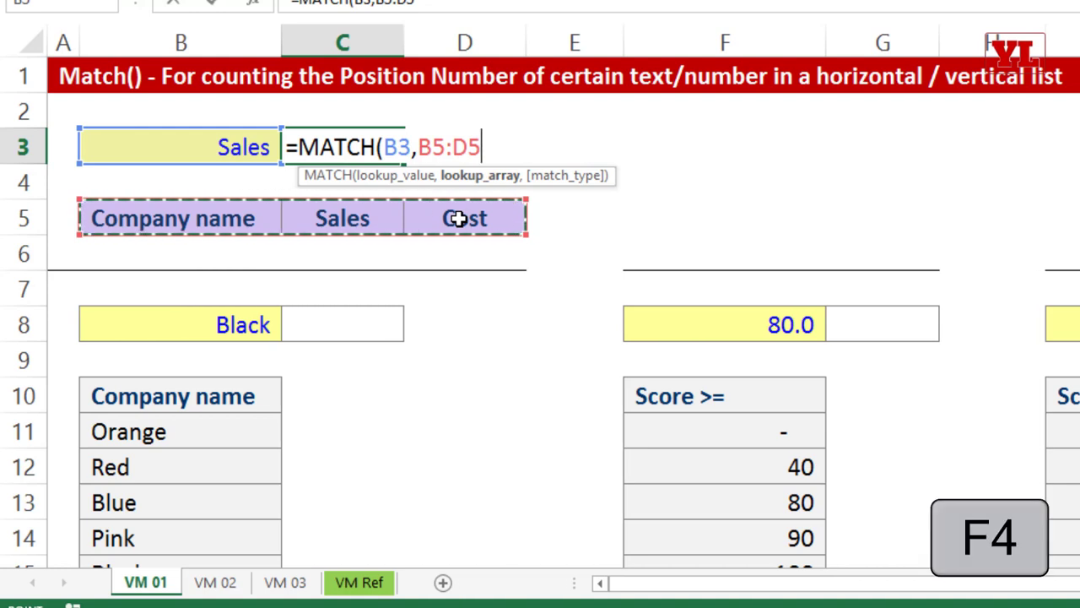
key(F4)
Complete the MATCH formula in C3 with match type 0 for an exact match, and check it against the headers B5:D5.
text(,)
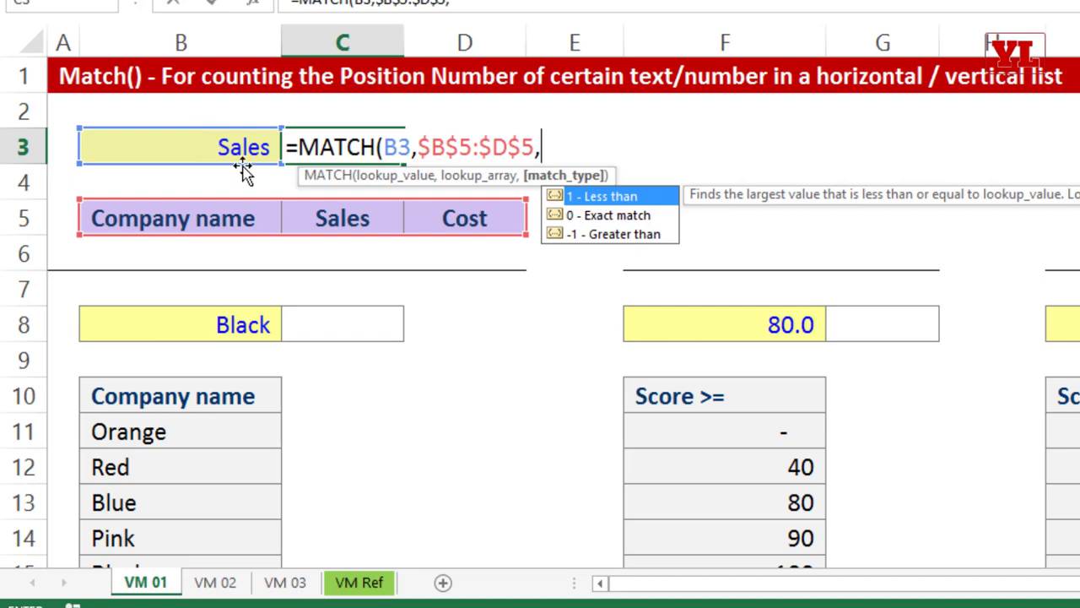
click(579, 218)
double_click(579, 217)
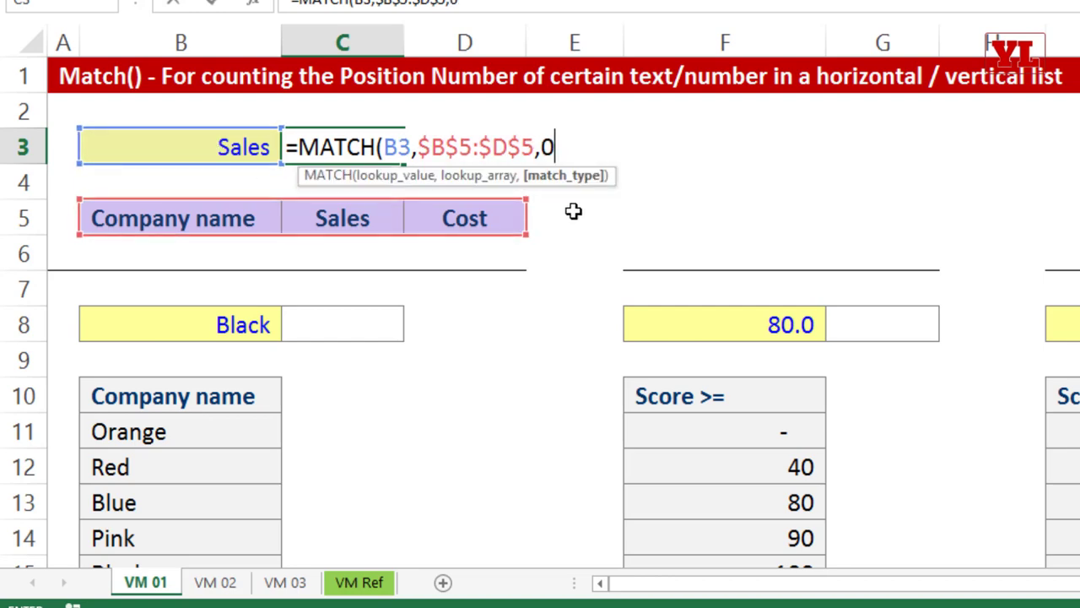
text())
key(Return)
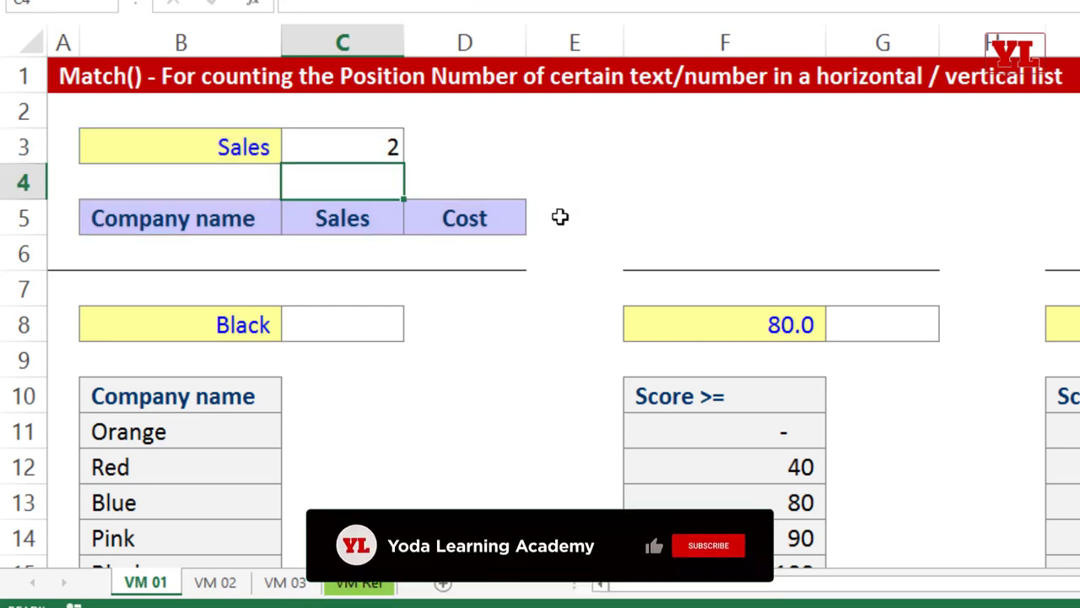
drag(208, 217, 440, 219)
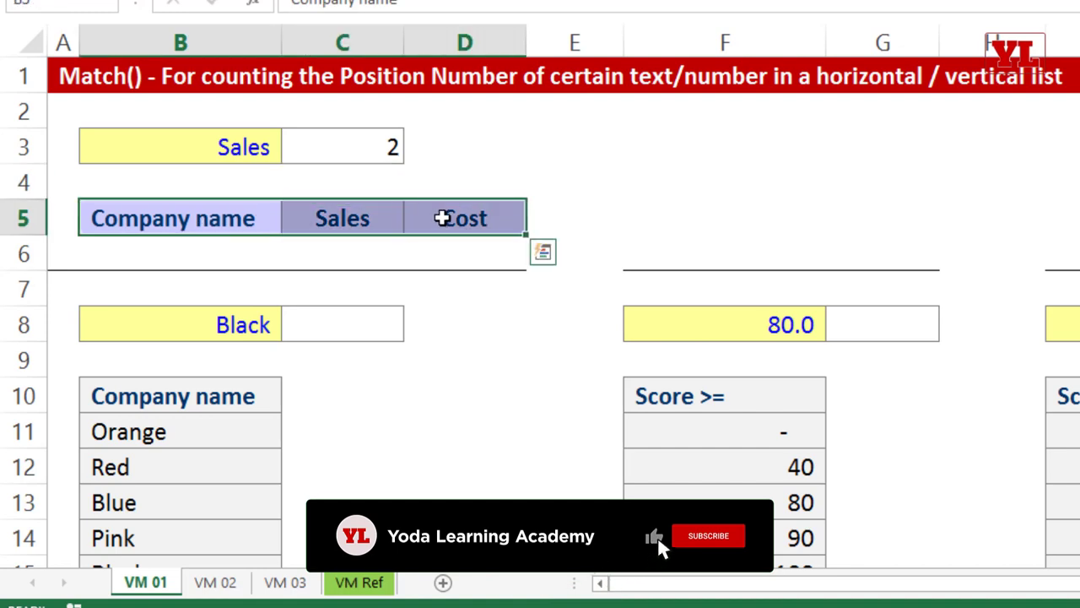
Test the MATCH formula in C3 by setting the lookup text in B3 to Cost and to uppercase COST.
key(ctrl+c)
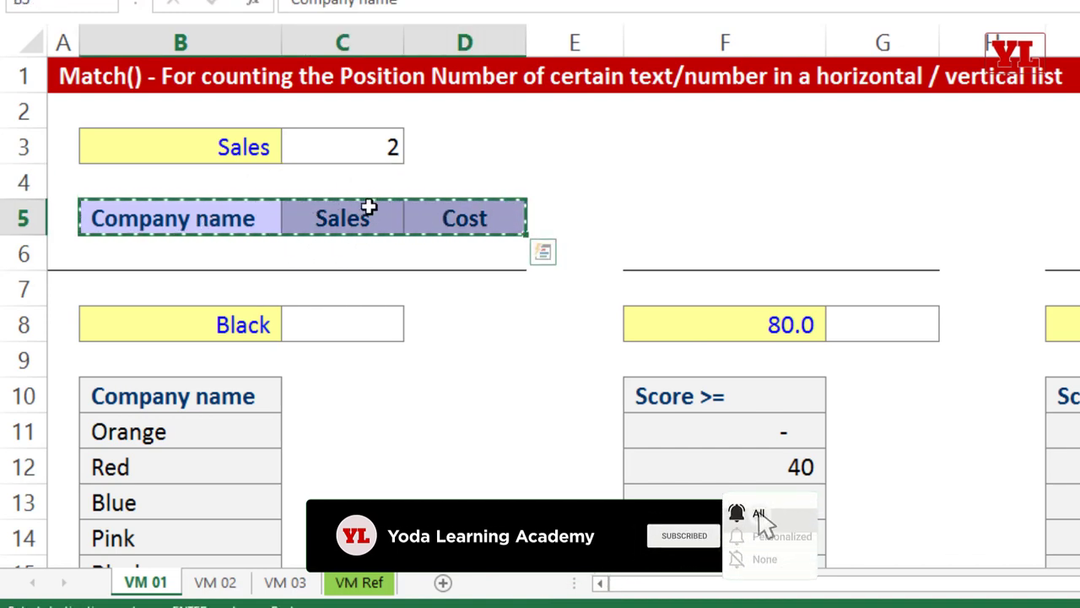
click(226, 146)
text(Cost)
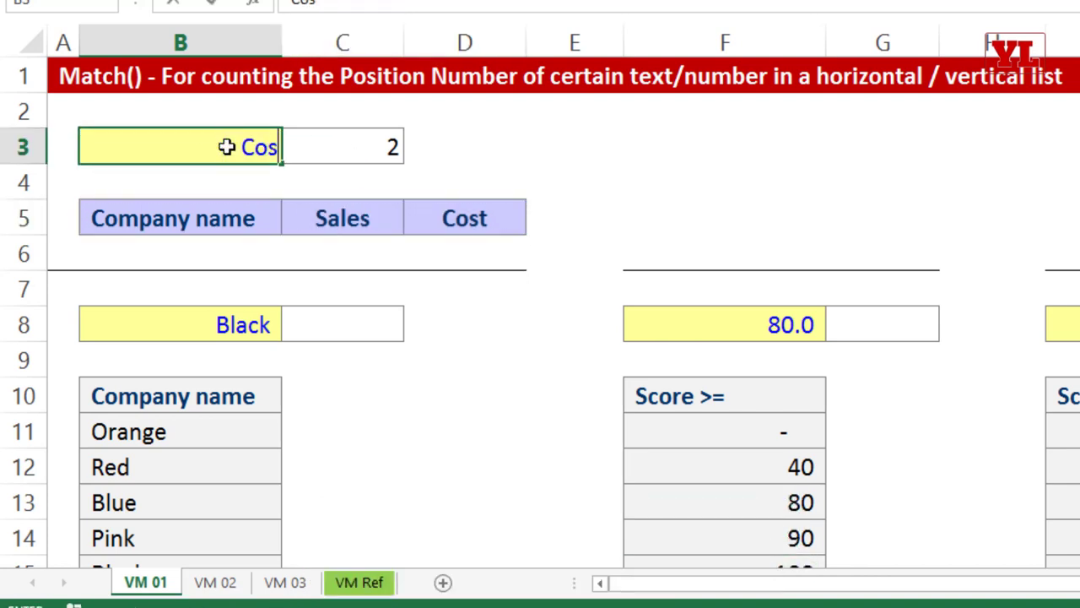
click(356, 173)
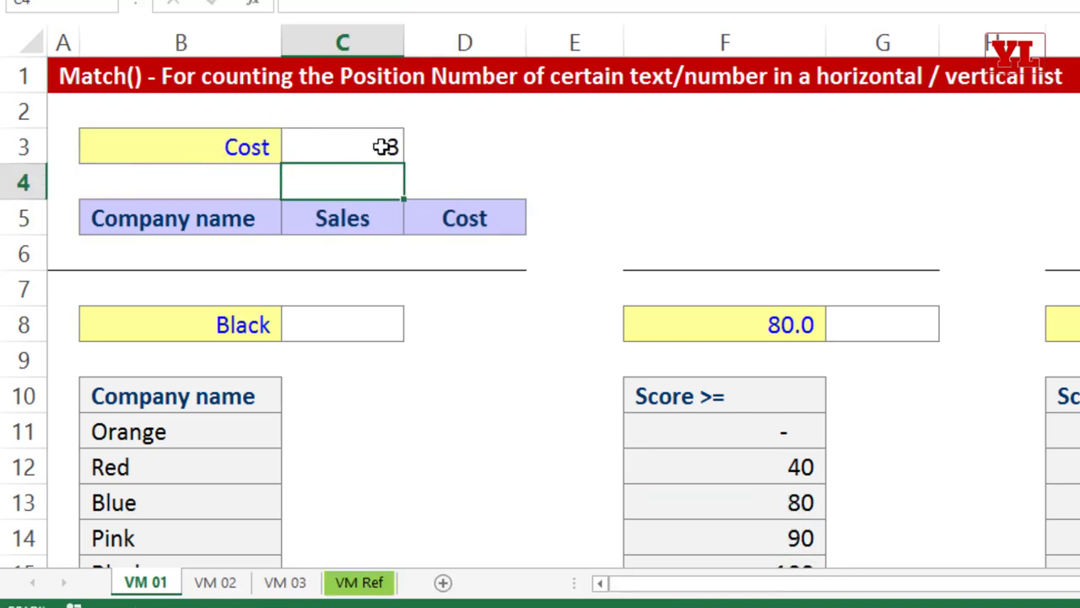
click(217, 146)
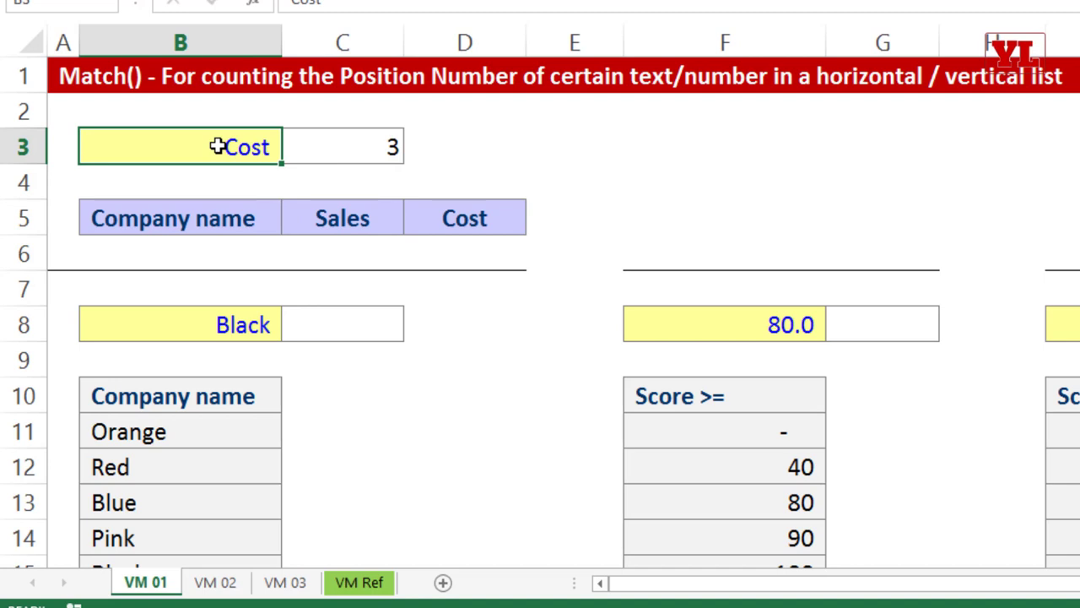
text(COST)
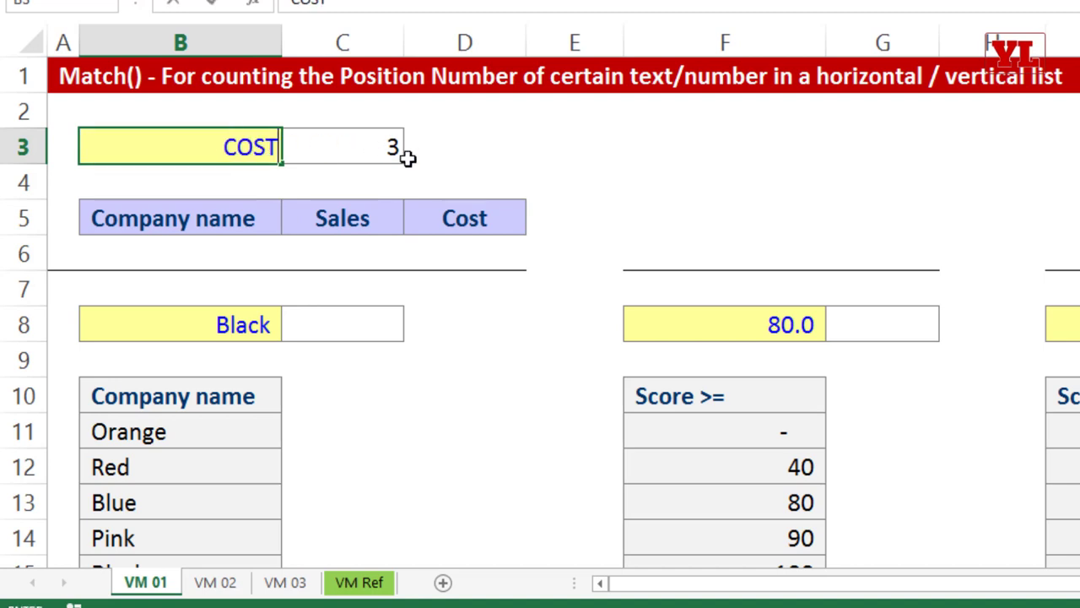
click(408, 158)
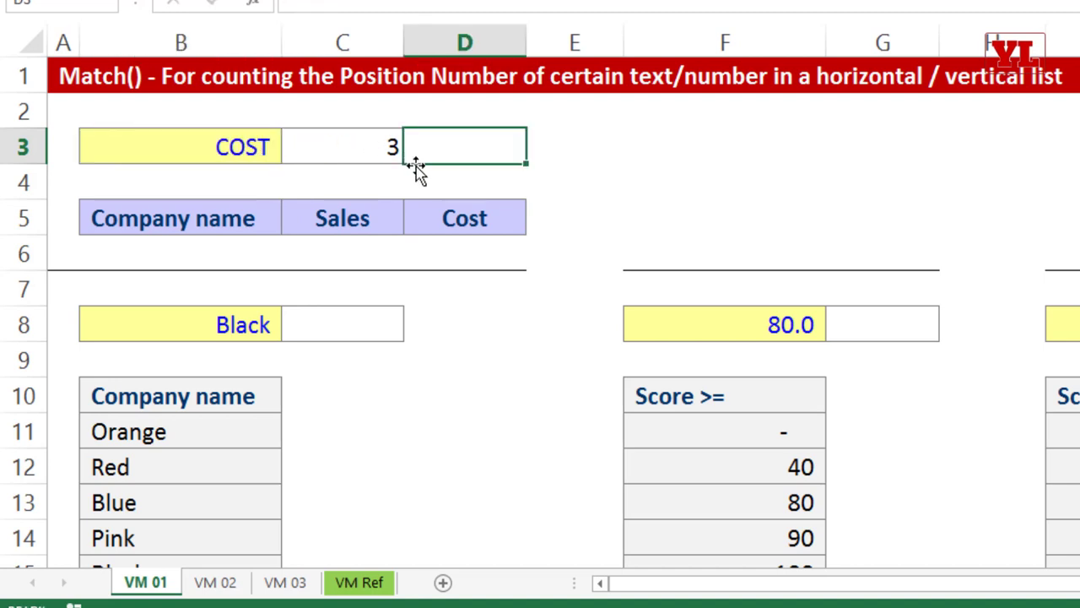
Set the lookup text in B3 to Sale and check it against the headers in B5:D5.
click(273, 145)
text(SAle)
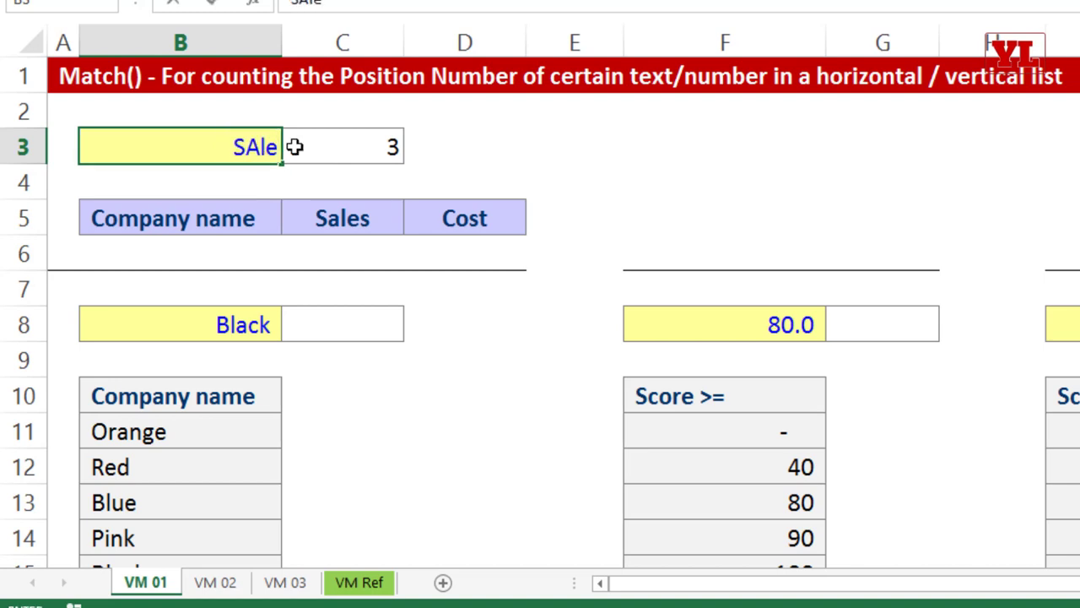
key(Return)
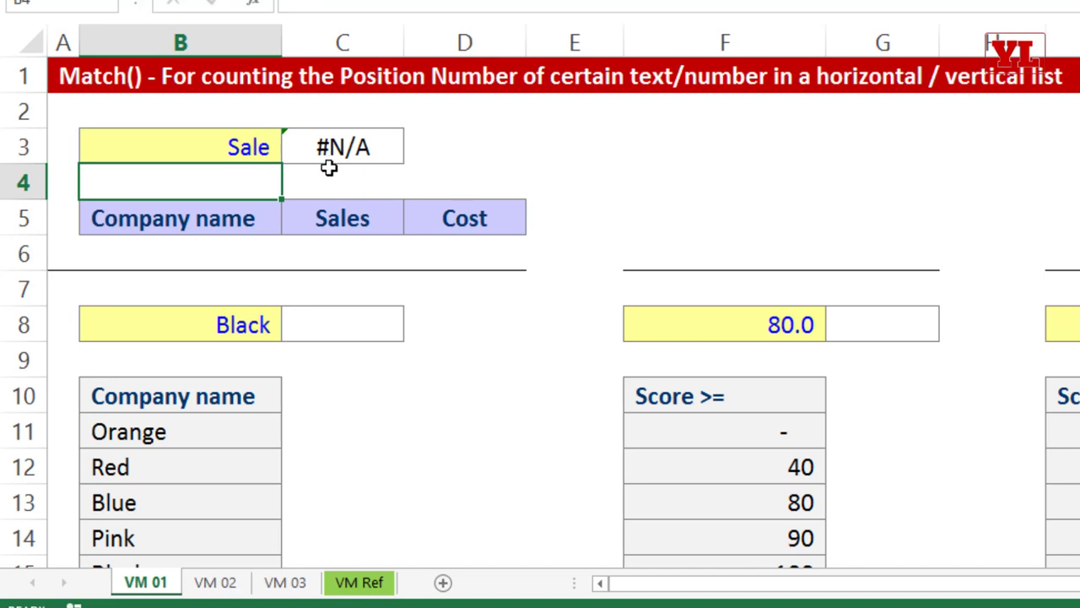
click(223, 140)
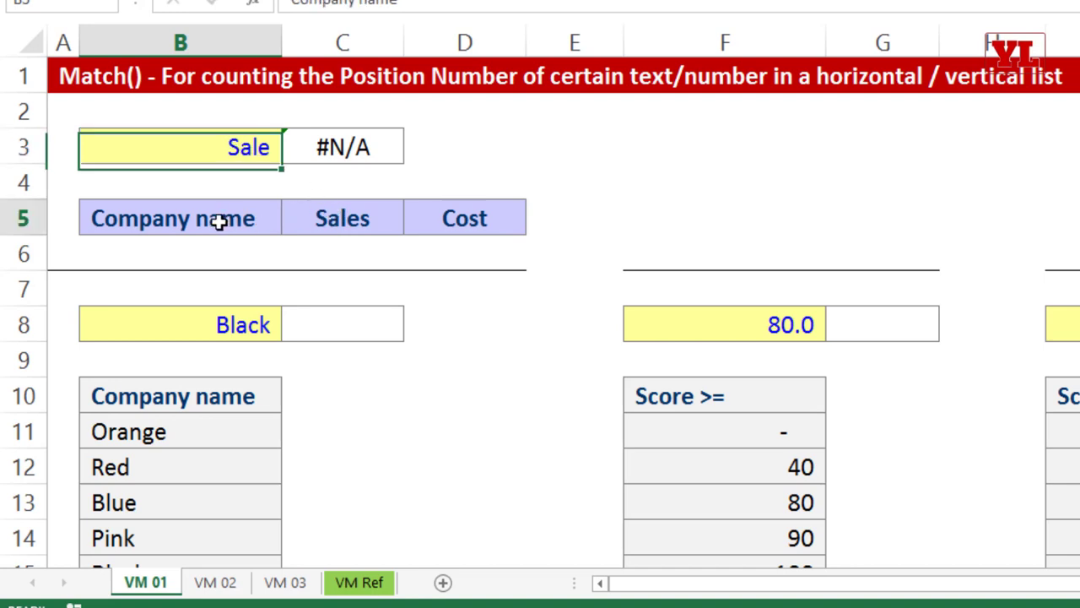
drag(217, 219, 501, 217)
click(464, 287)
Start a MATCH formula in C8 with B8 as the lookup value and $B$10:$B$15 as the absolute lookup array.
scroll(429, 350, down, 1)
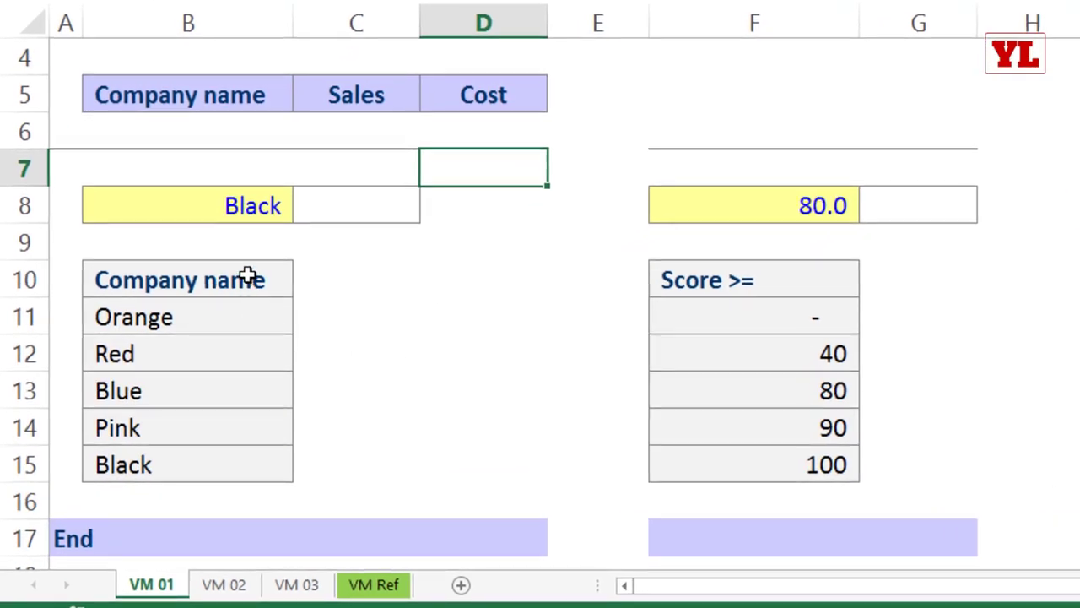
drag(248, 278, 229, 470)
click(349, 207)
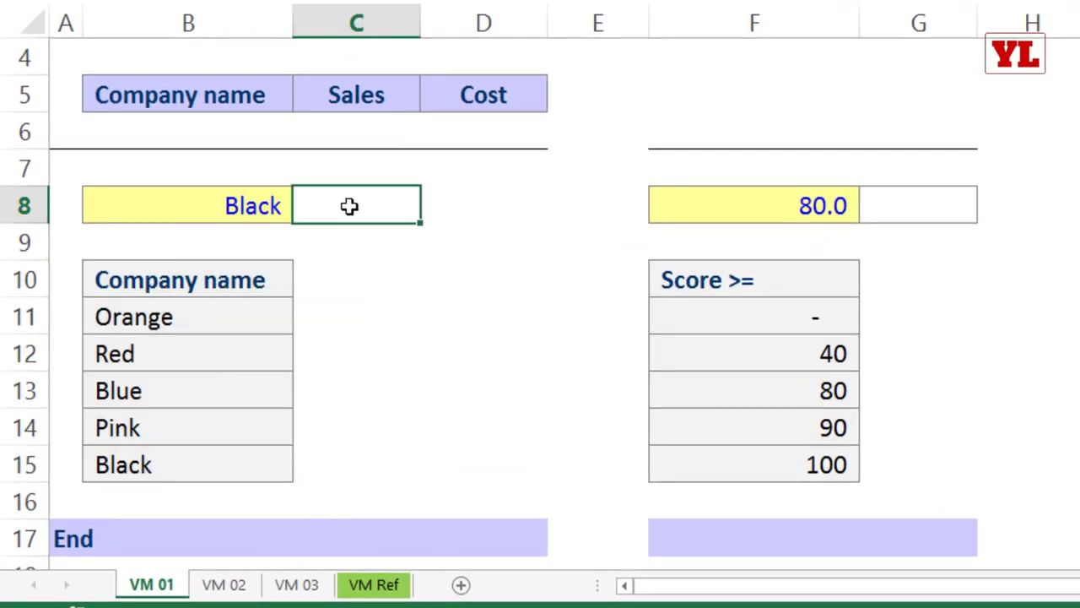
text(=MATCH()
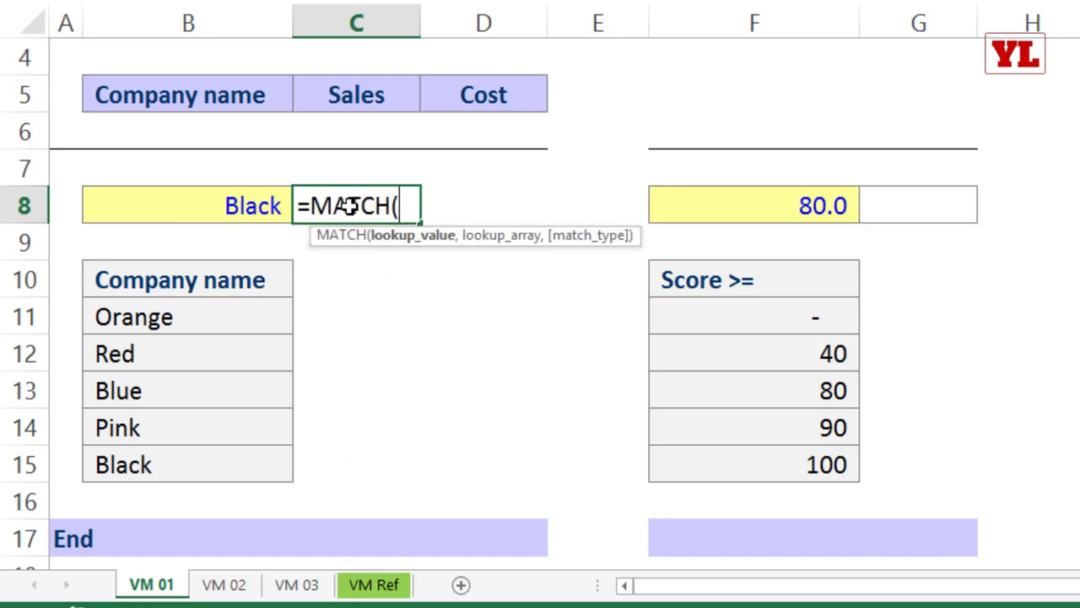
click(185, 206)
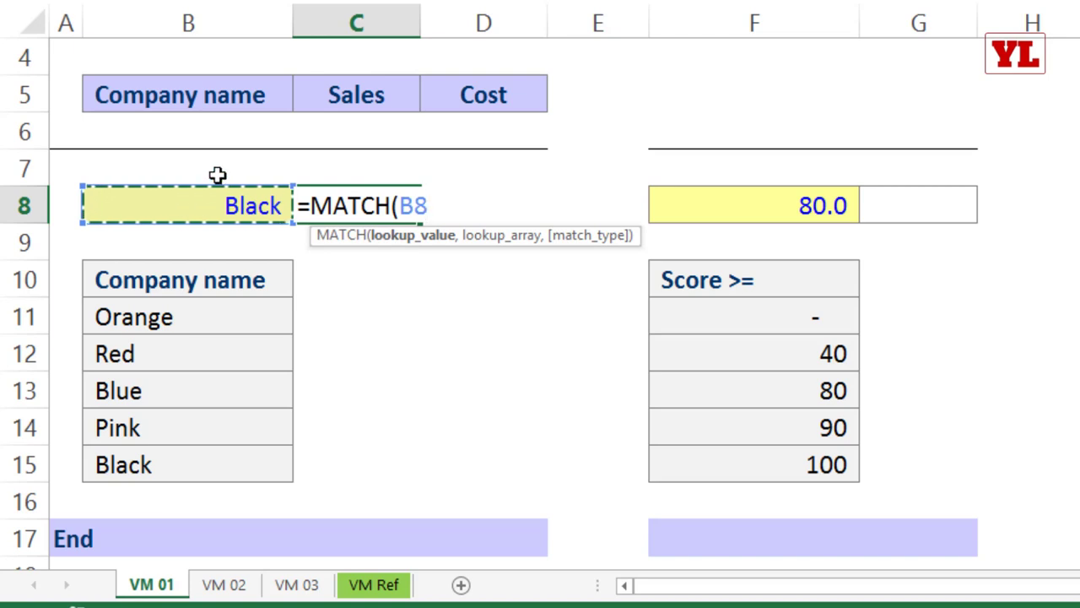
text(,)
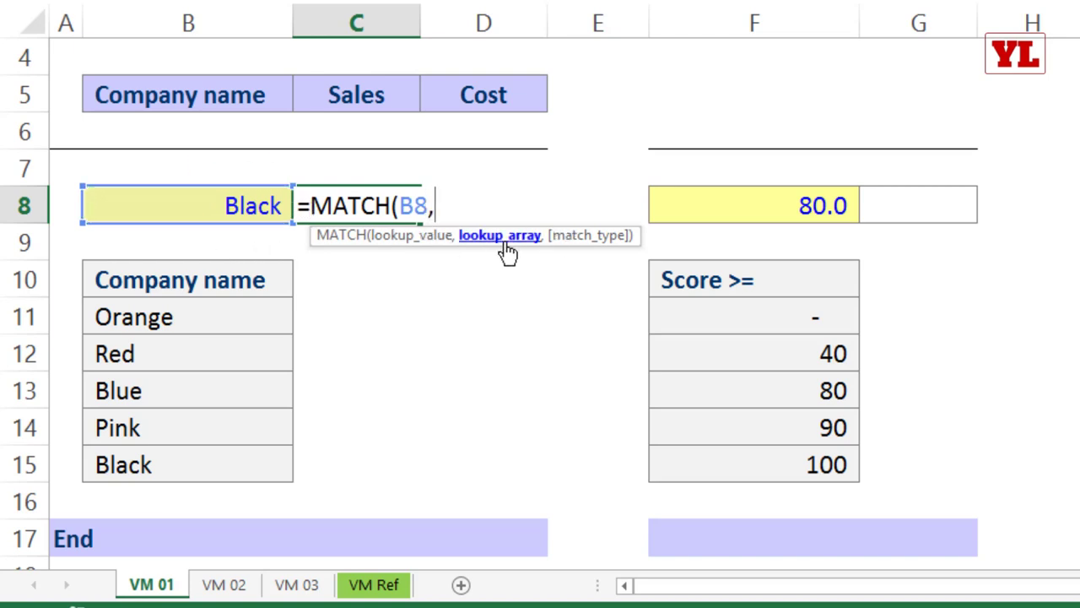
drag(236, 272, 199, 459)
key(F4)
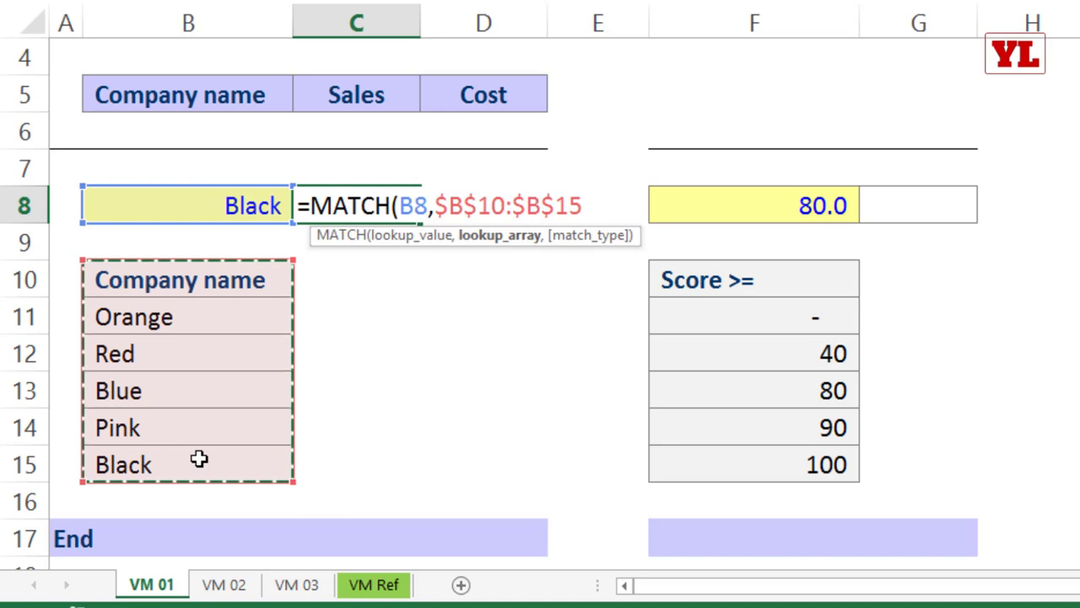
Complete the MATCH formula in C8 with match type 0 for an exact match.
text(,)
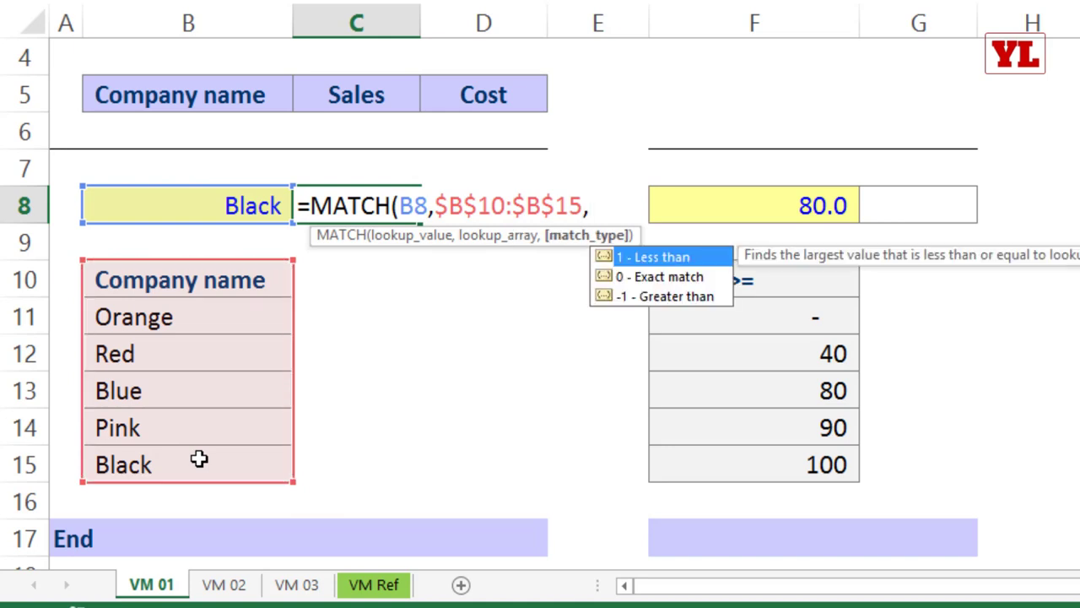
key(Down)
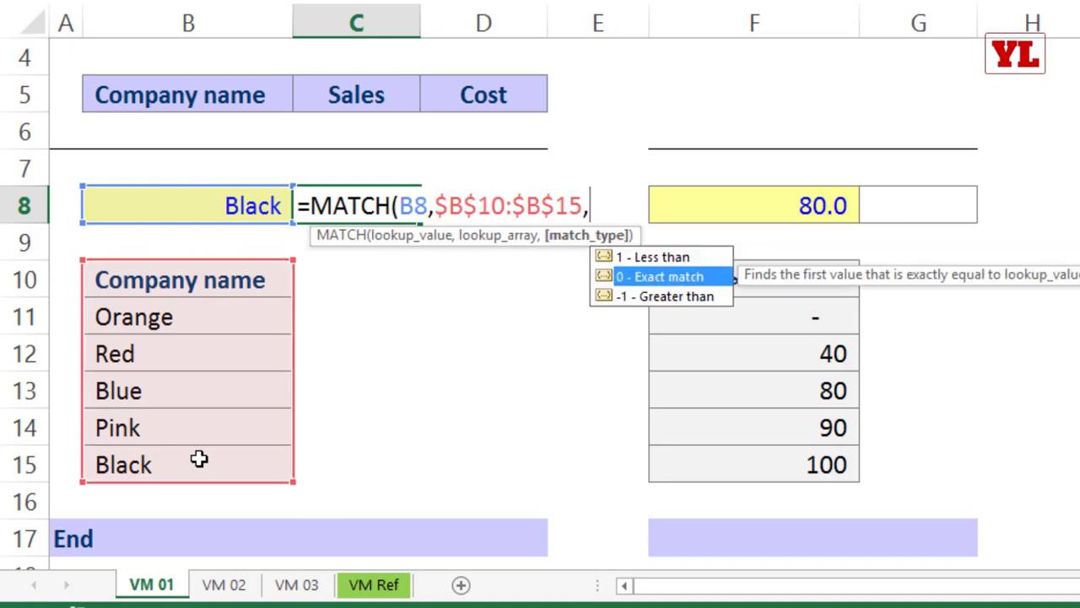
key(Tab)
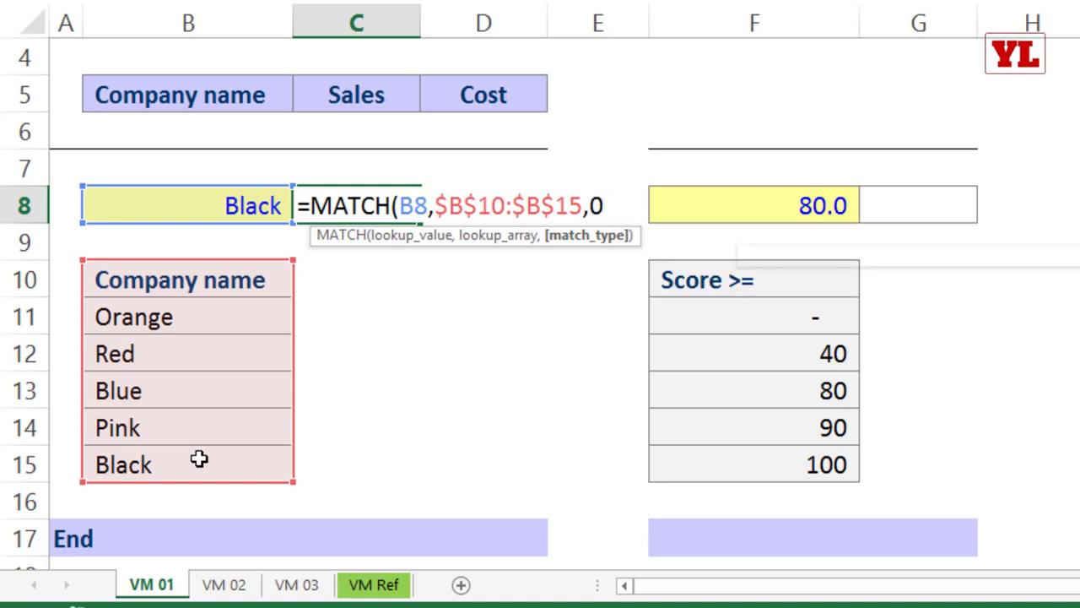
key(BackSpace)
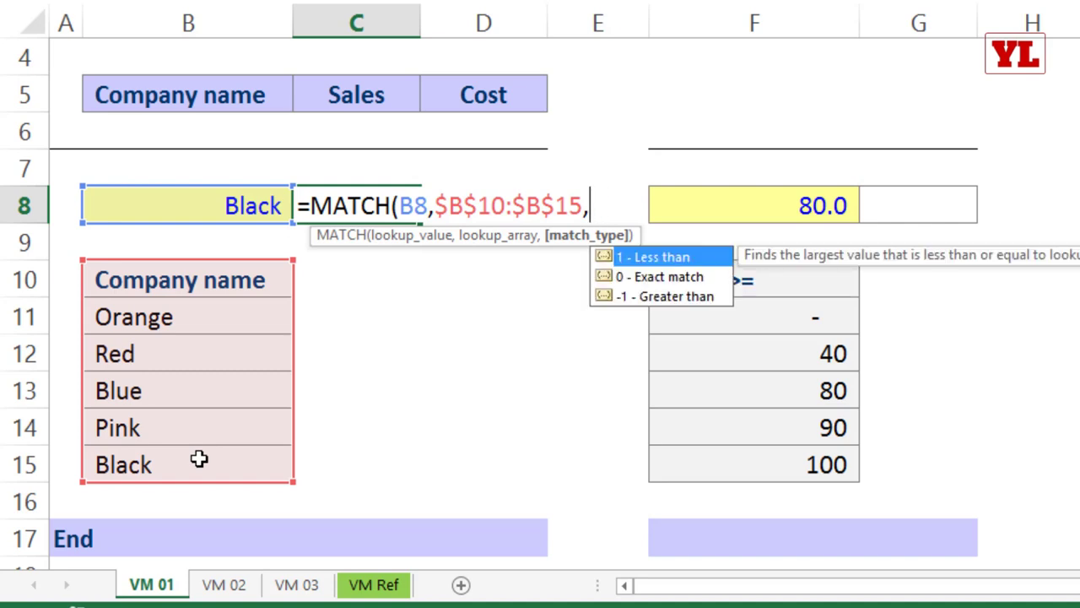
key(Down)
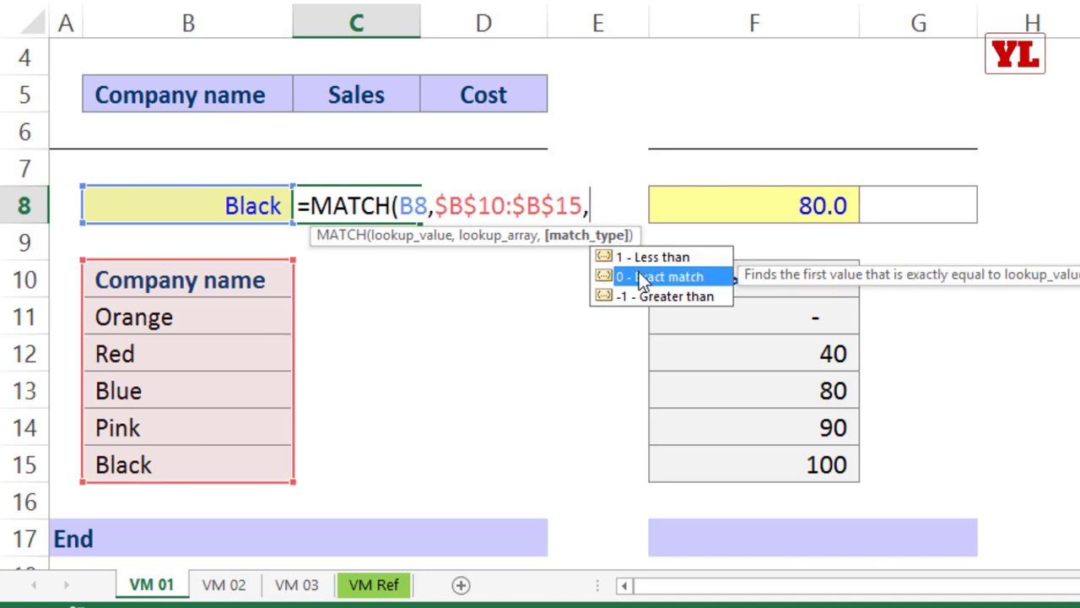
key(Tab)
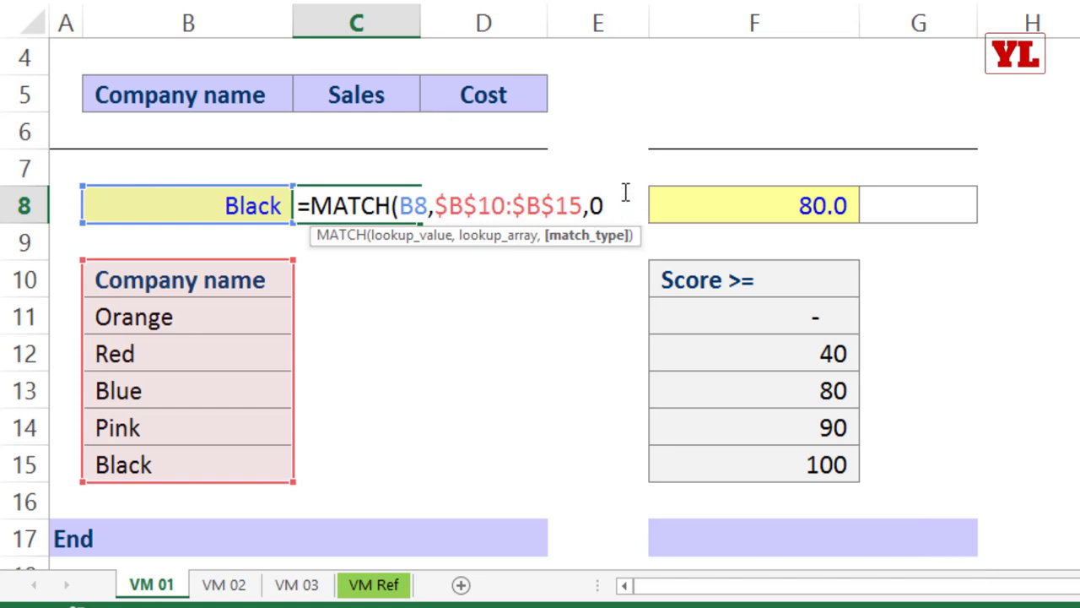
text())
key(Return)
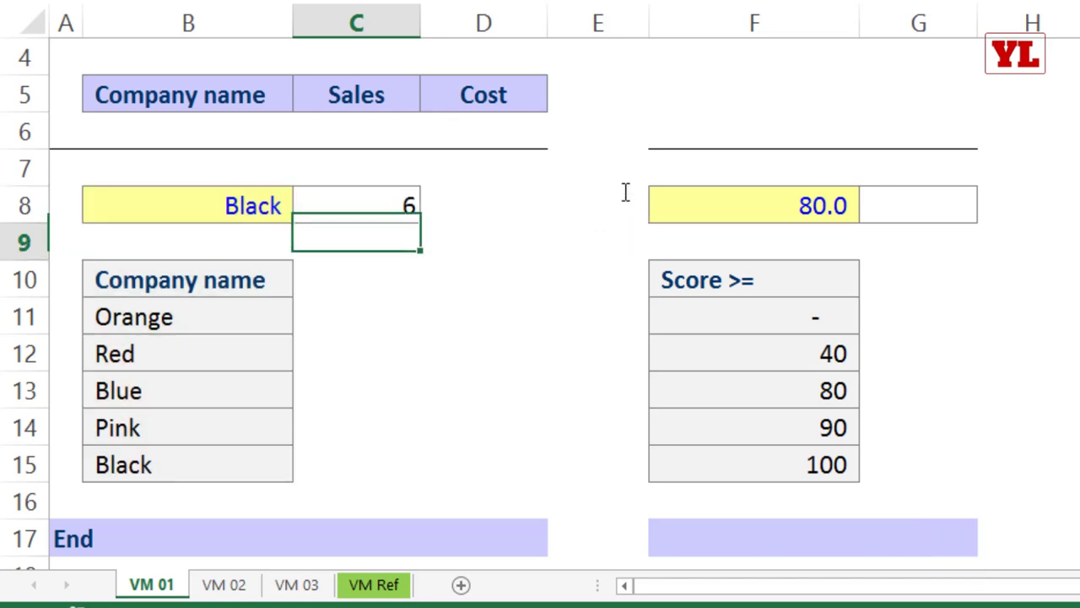
Count down the vertical company list from its header in B10 to check the position of Black.
click(258, 205)
key(Down)
key(Down)
key(Down)
key(Down)
key(Down)
key(Down)
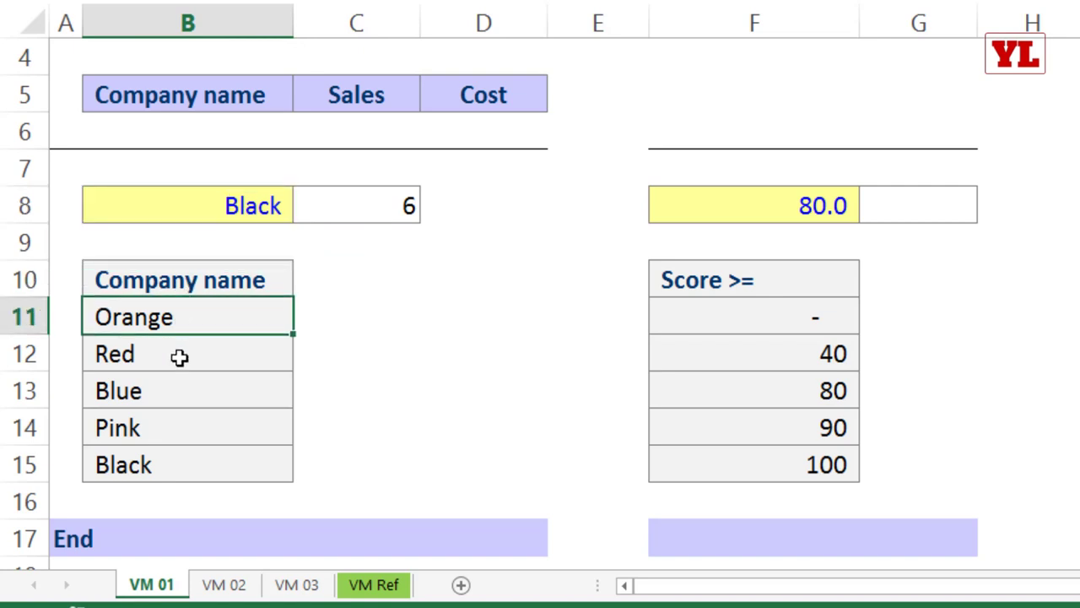
key(Down)
key(Up)
key(Up)
key(Up)
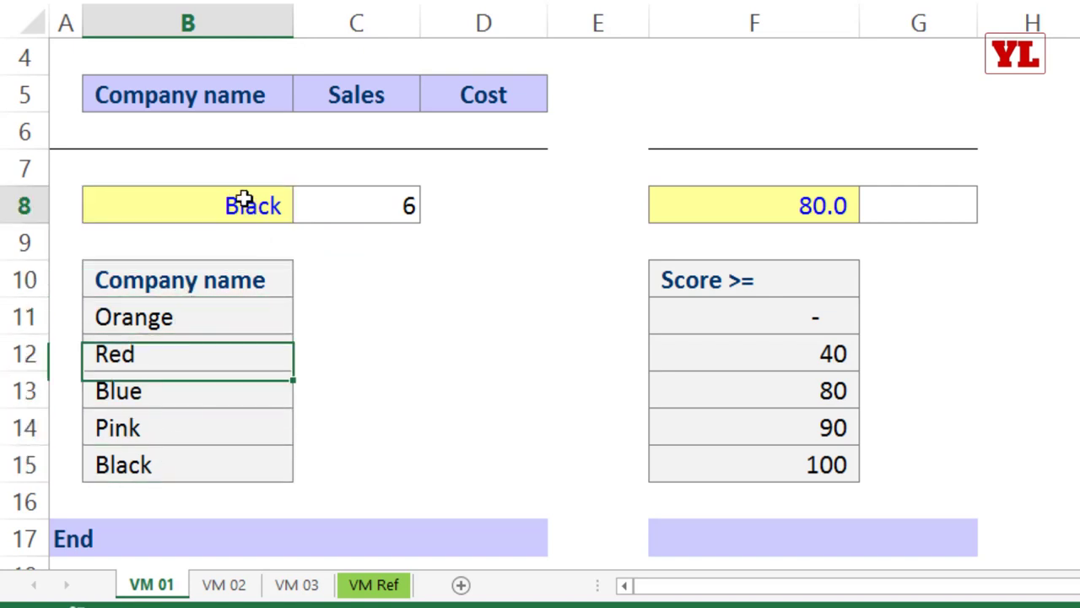
Set the lookup company in B8 to Red to test the MATCH formula in C8.
click(242, 199)
text(Red)
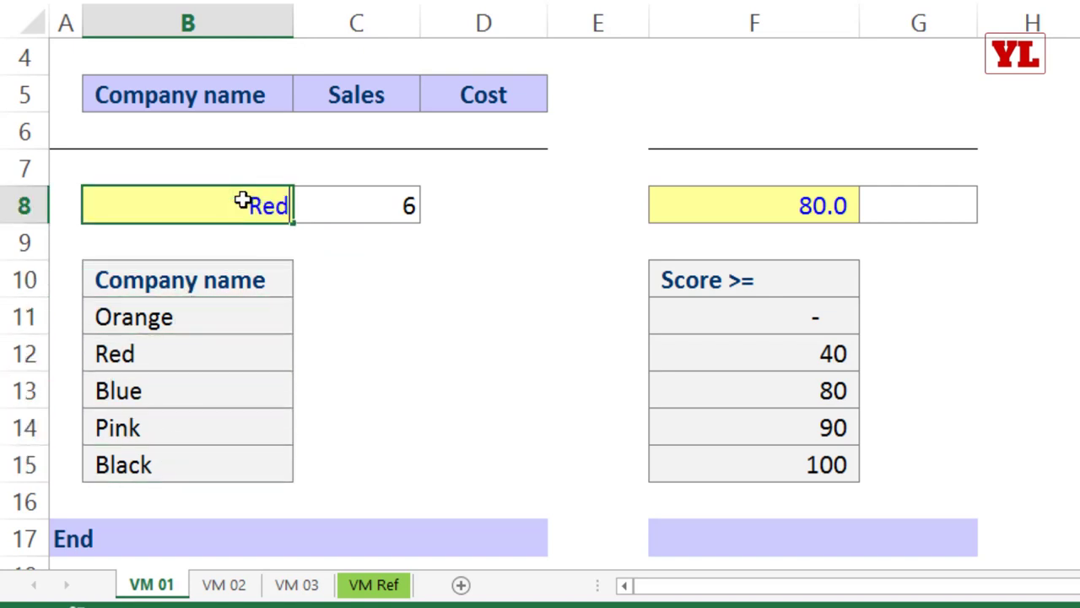
click(366, 225)
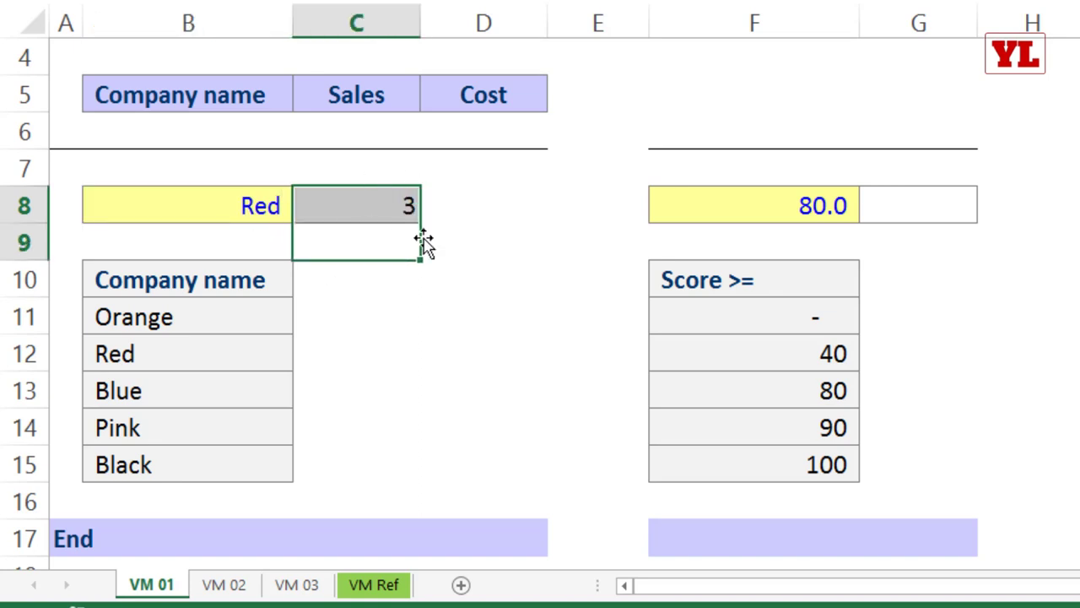
Shrink the lookup array of the MATCH formula in C8 to $B$11:$B$15, excluding the Company name header.
double_click(386, 200)
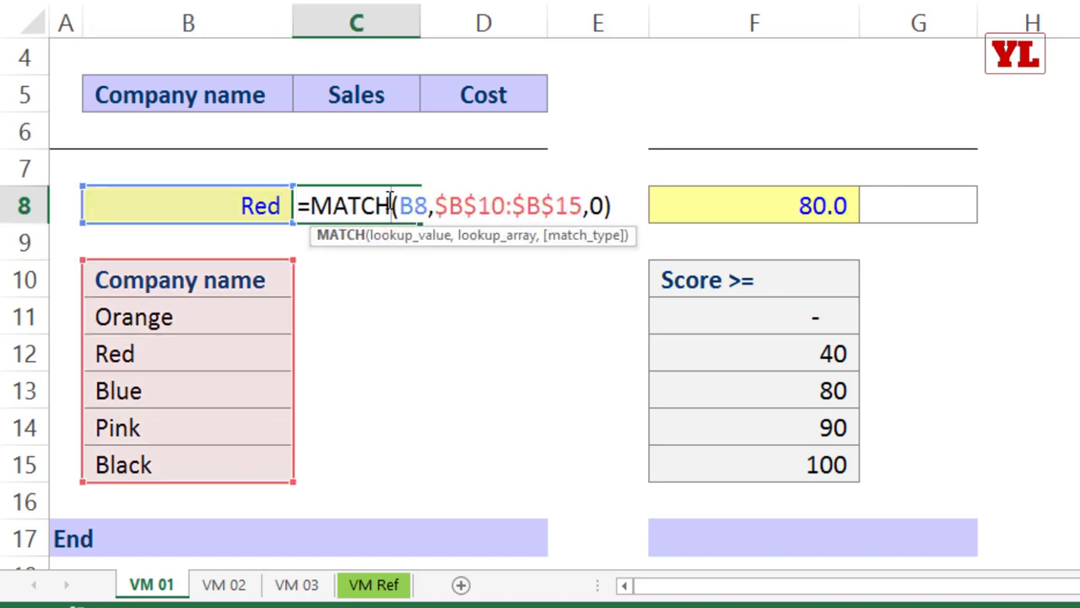
drag(289, 263, 289, 299)
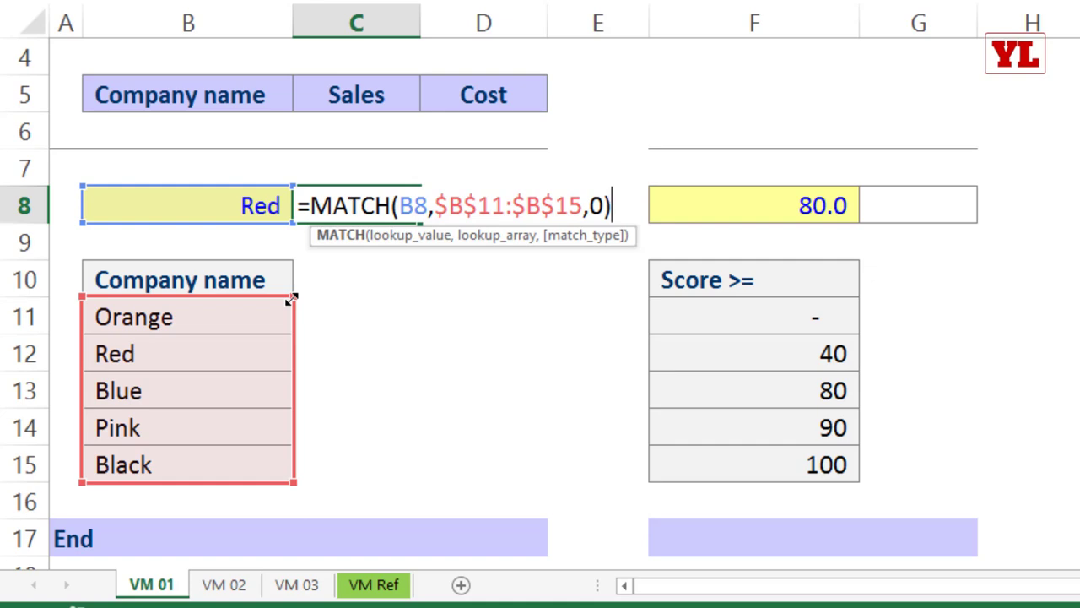
key(Return)
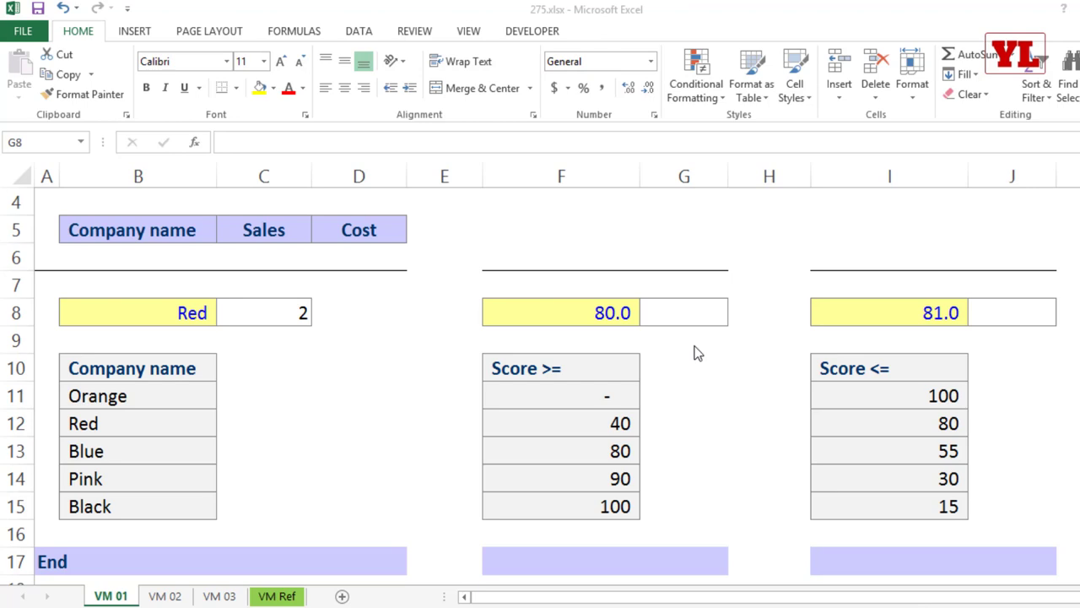
Start a trial MATCH formula in F5 to review the match type options, and cancel it.
click(680, 306)
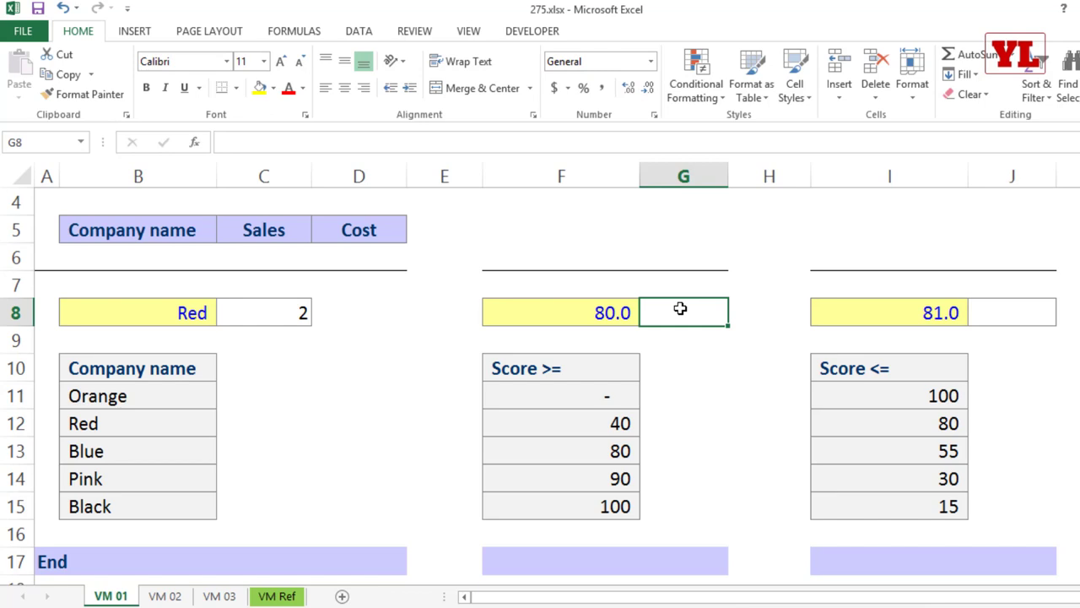
click(586, 240)
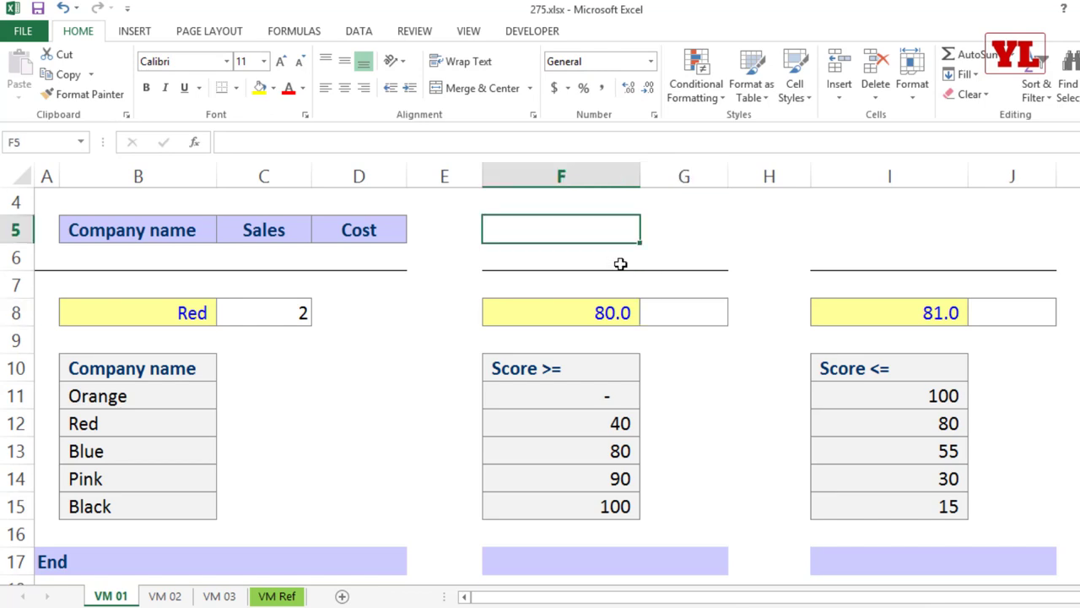
text(=mat)
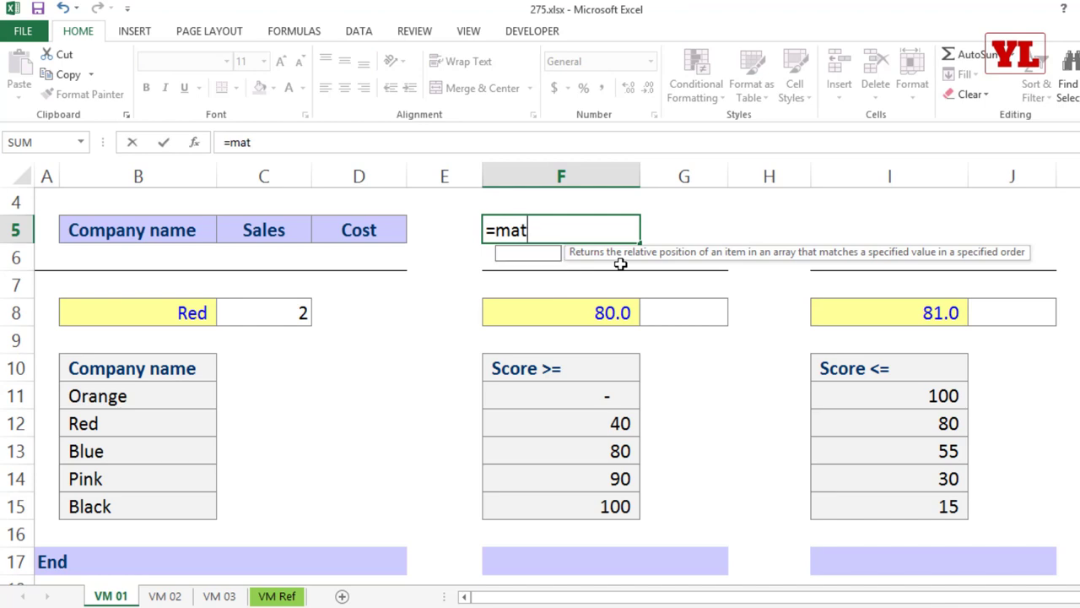
key(Tab)
text(a,a)
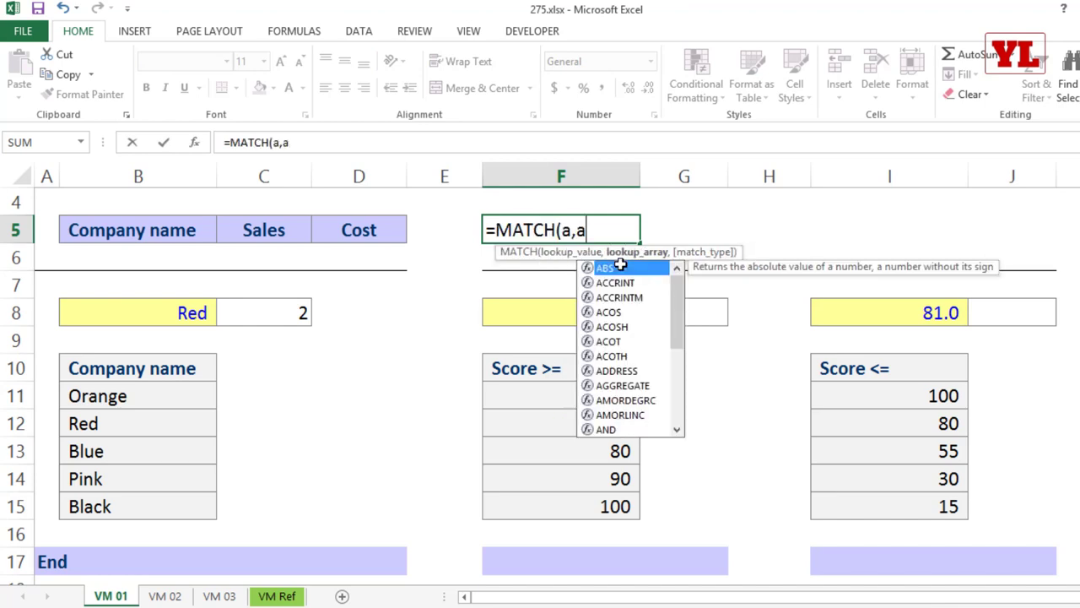
text(,)
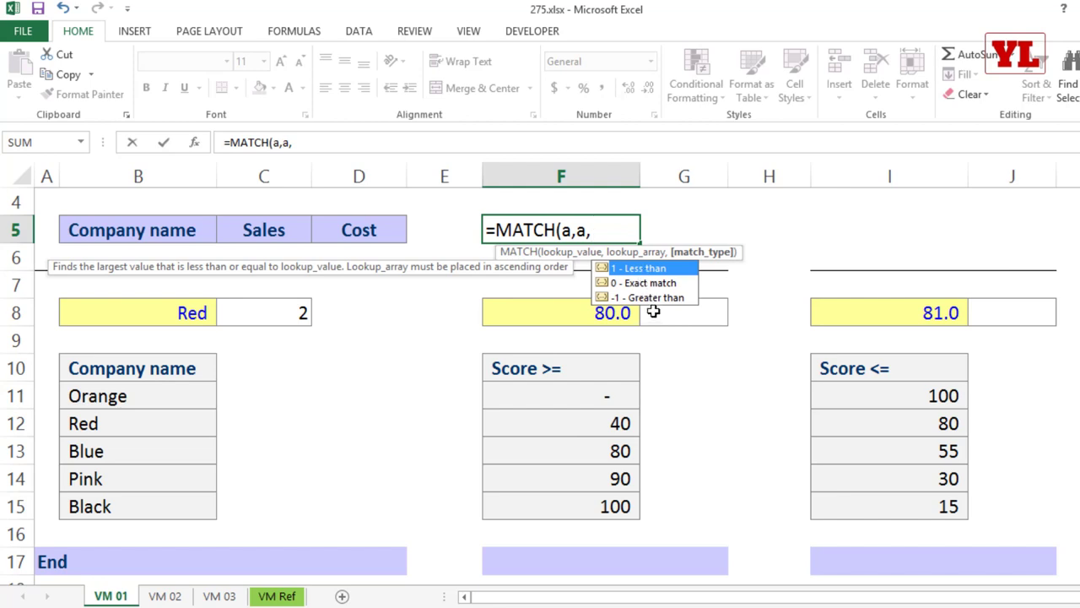
click(598, 285)
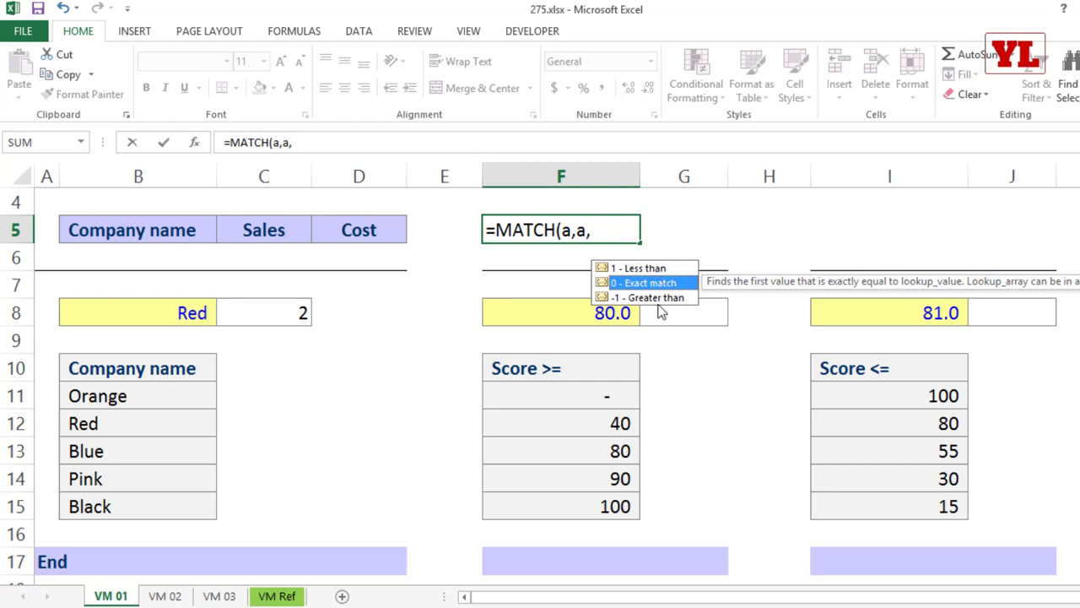
key(Escape)
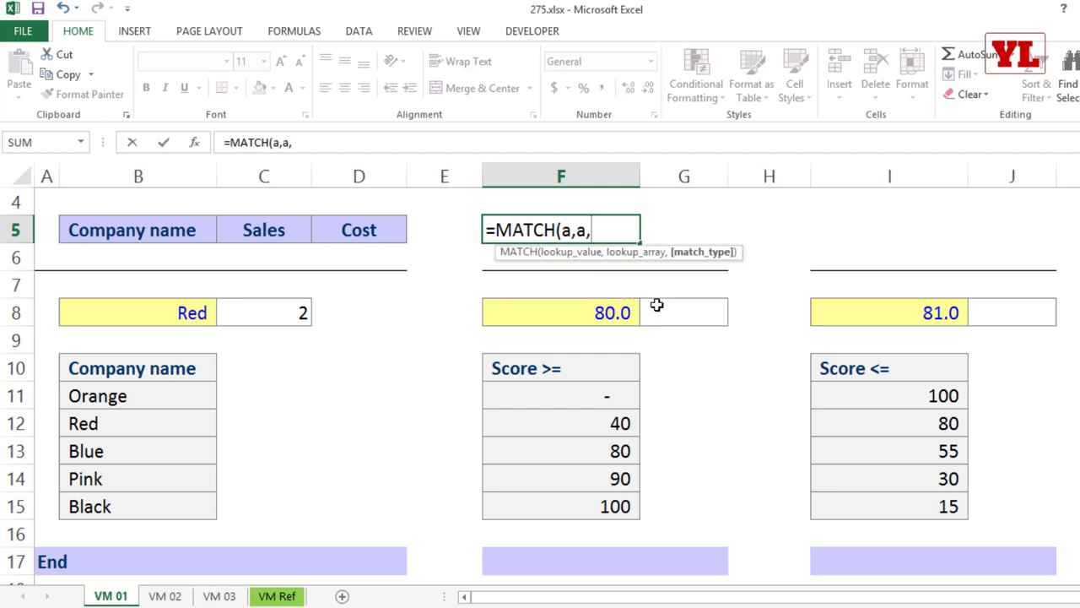
key(Escape)
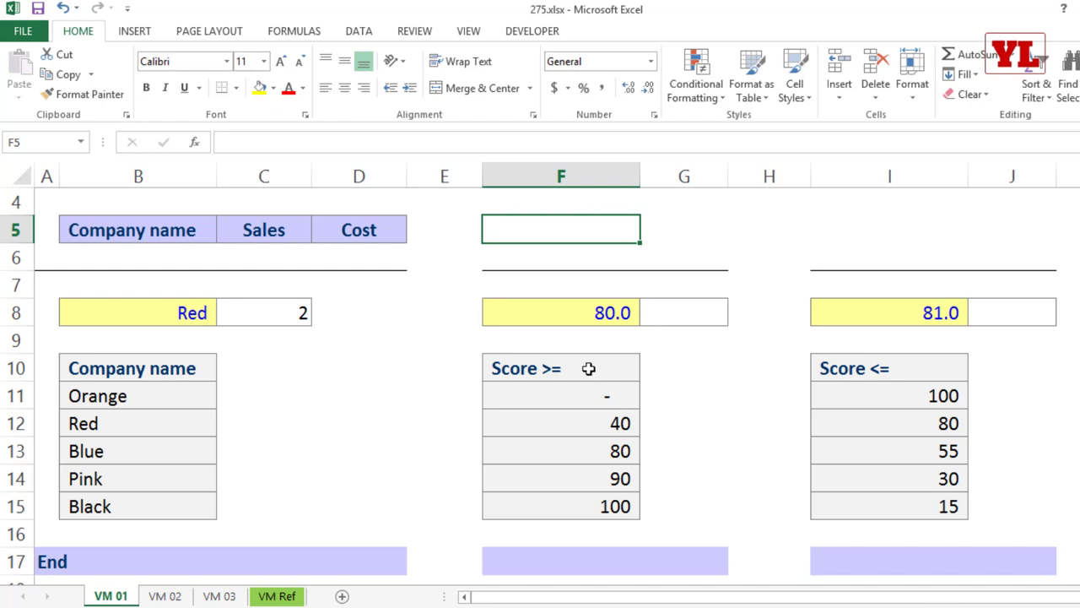
Examine the order of the Score >= list in F10:F15, going through each threshold from F11 down.
drag(591, 369, 581, 511)
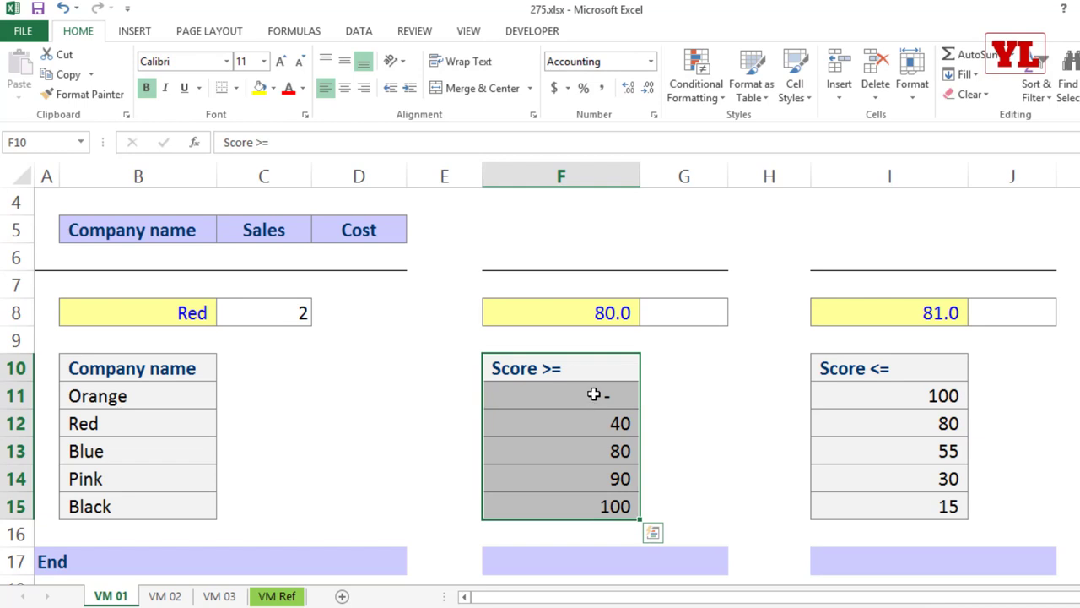
drag(594, 394, 584, 502)
key(shift+Up)
key(shift+Up)
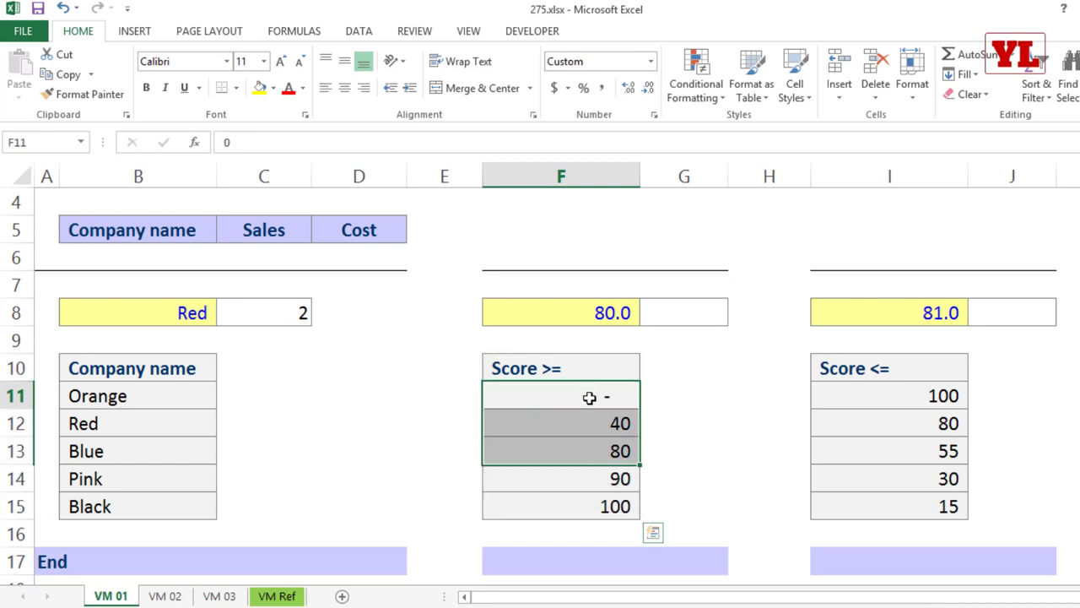
click(589, 398)
click(600, 423)
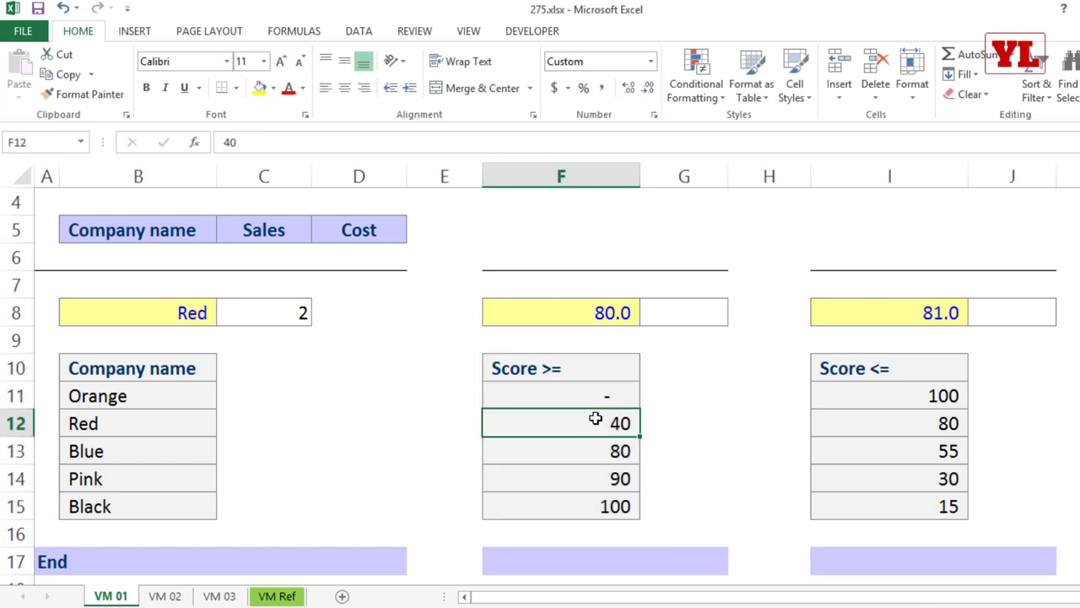
click(610, 451)
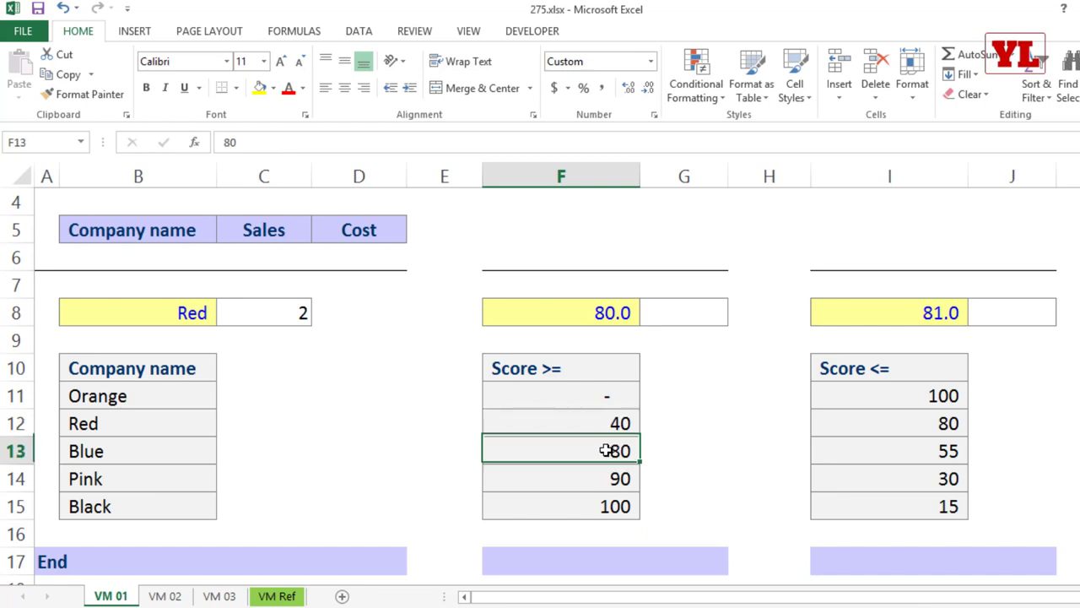
click(606, 481)
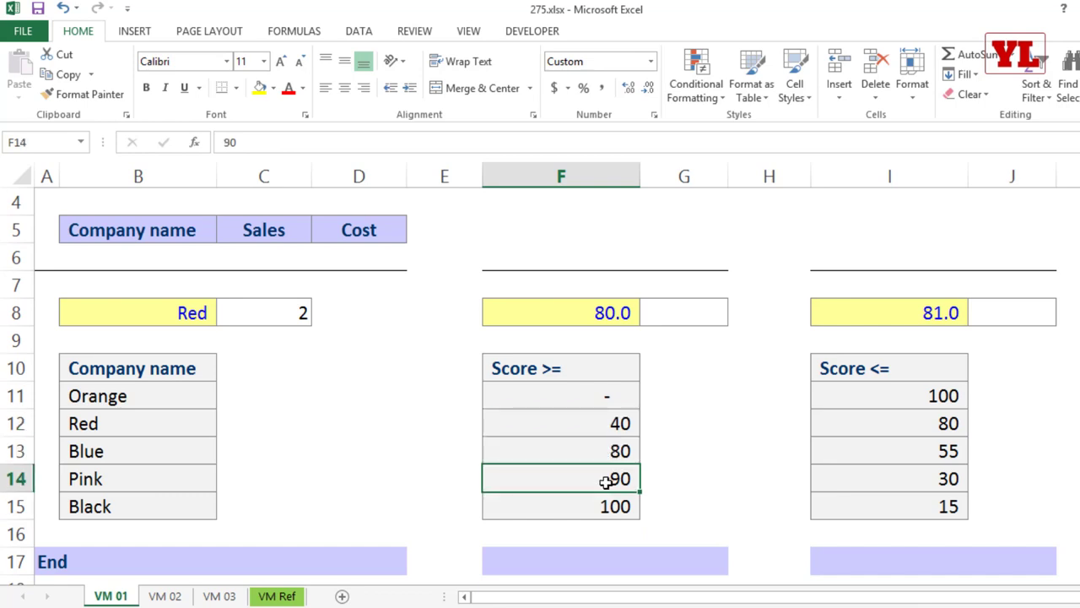
click(616, 511)
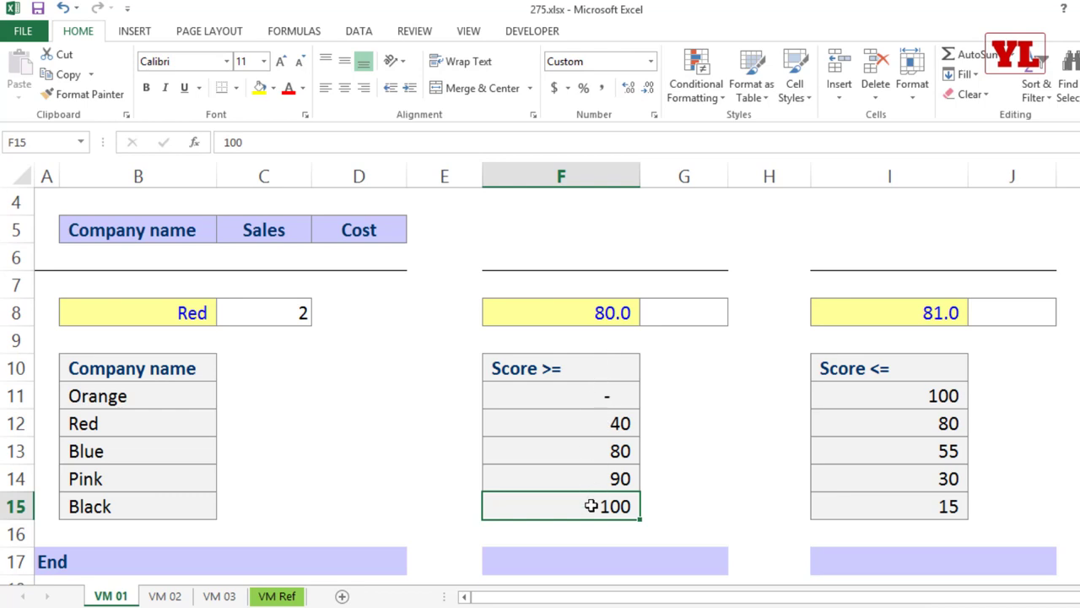
Set the lookup score in F8 to 81.
click(598, 309)
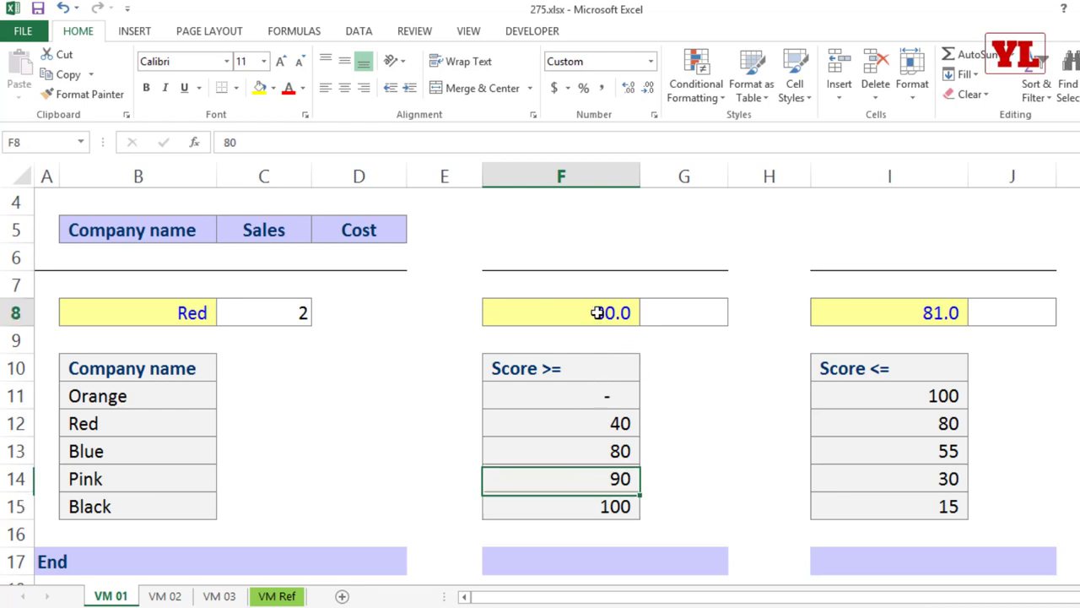
double_click(598, 305)
key(BackSpace)
text(1)
key(Tab)
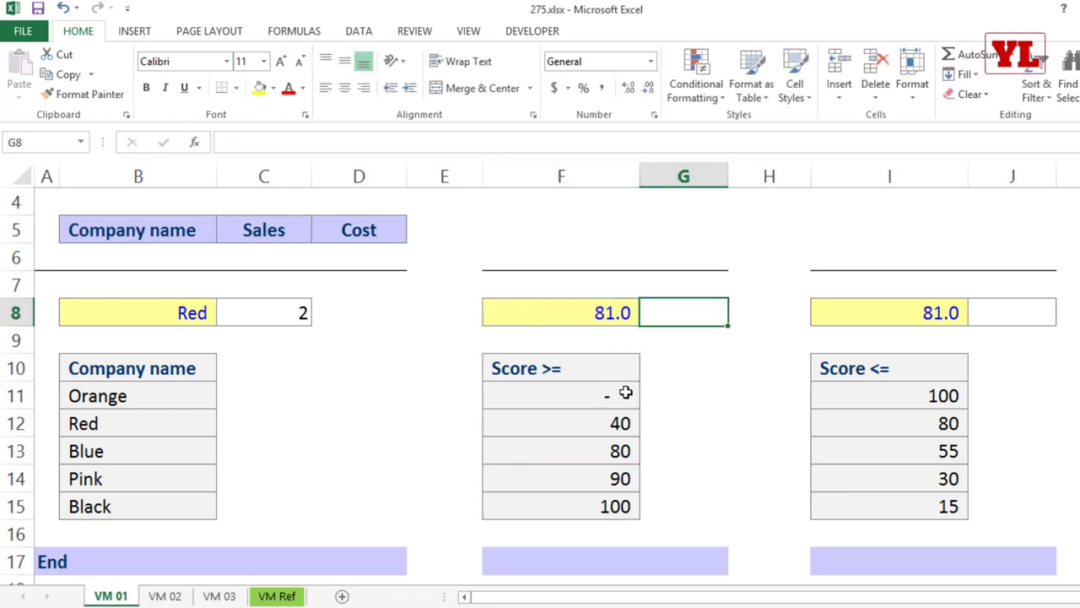
Check the Score >= thresholds from F11 down to F13 against the lookup score, and mark F13 with a copy outline.
click(624, 395)
click(620, 419)
click(621, 449)
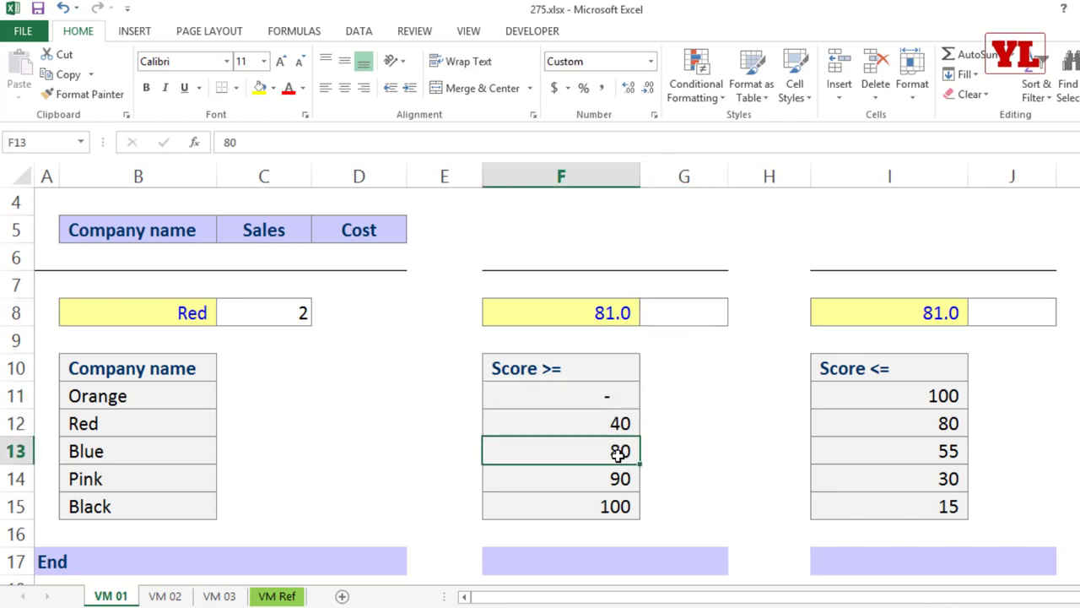
key(ctrl+c)
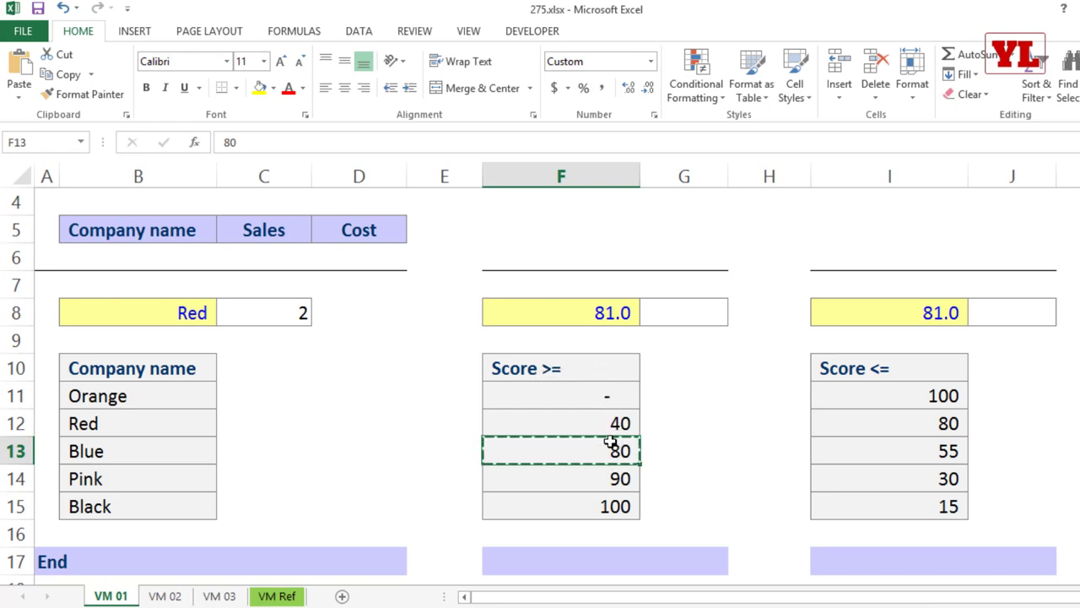
Enter =MATCH(F8,$F$11:$F$15,1) in G8 to find the score's position in the ascending Score >= list.
click(670, 312)
text(=mat)
key(Tab)
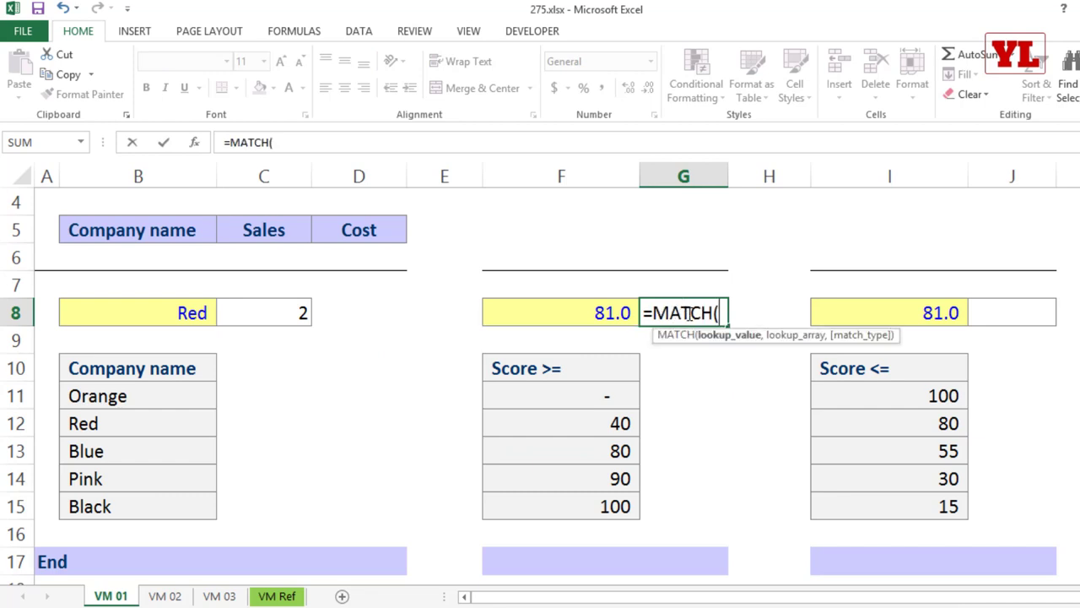
click(602, 311)
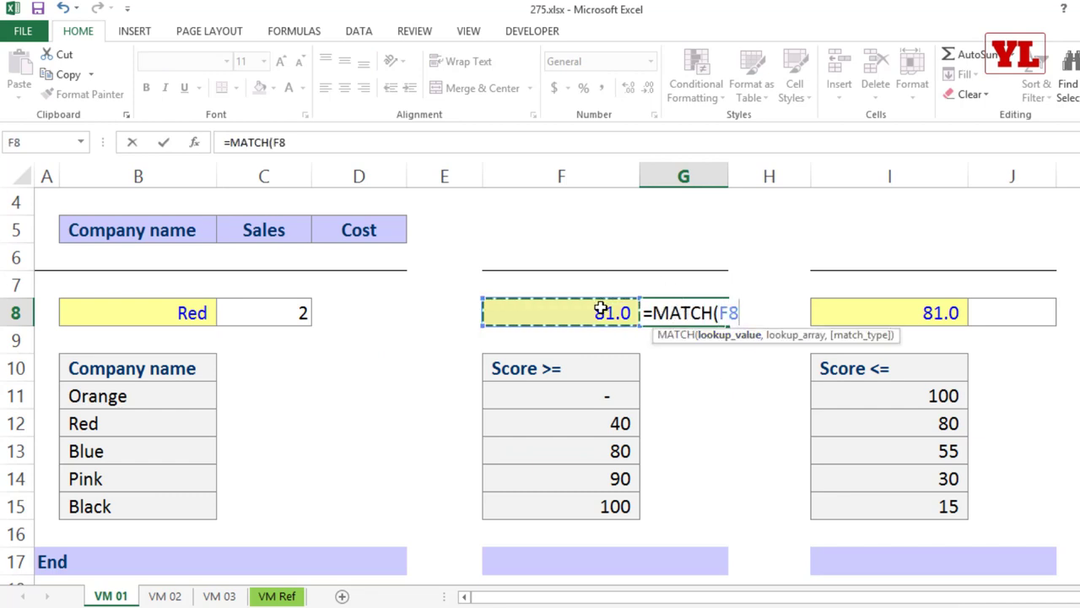
text(,)
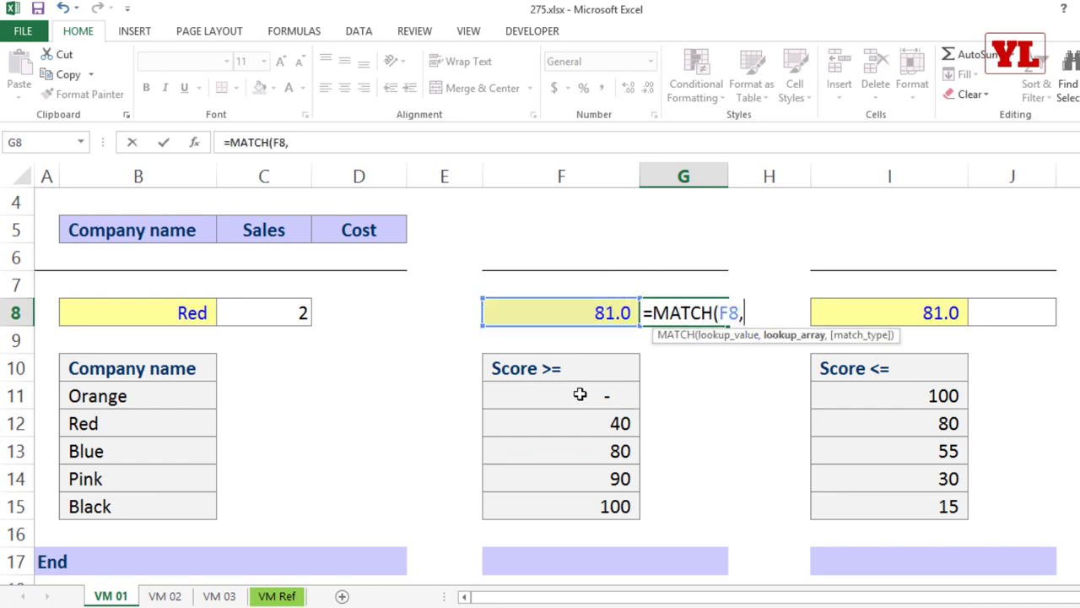
drag(580, 392, 578, 505)
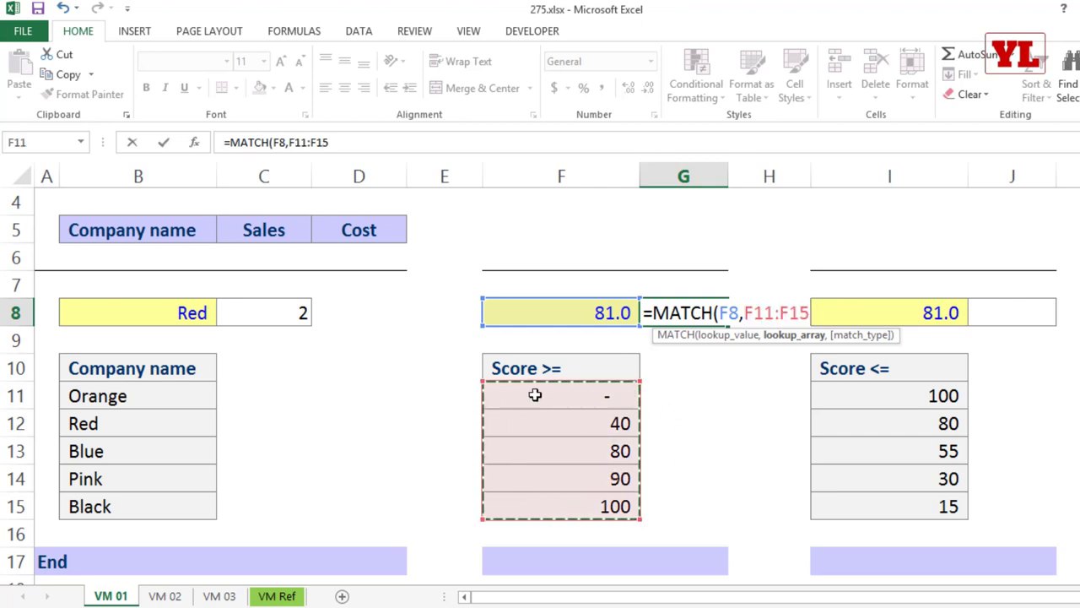
key(F4)
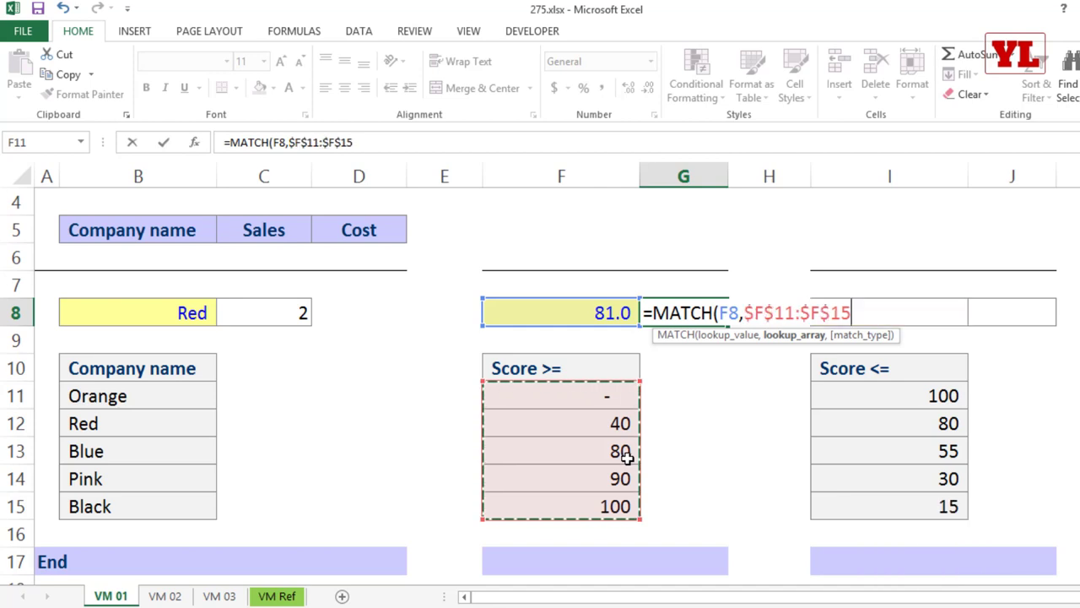
text(,)
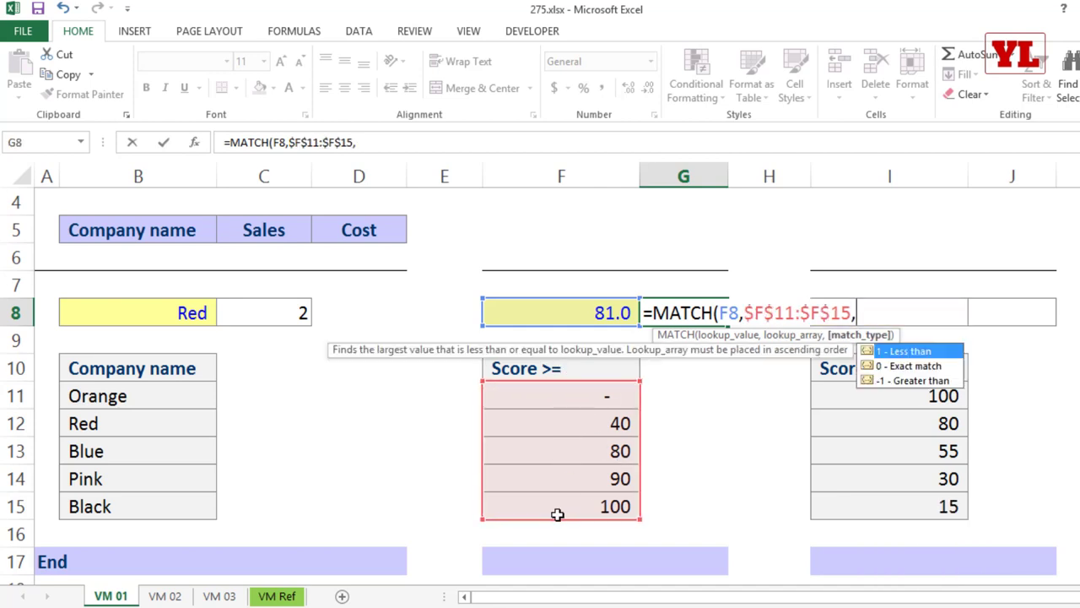
text(1))
key(Return)
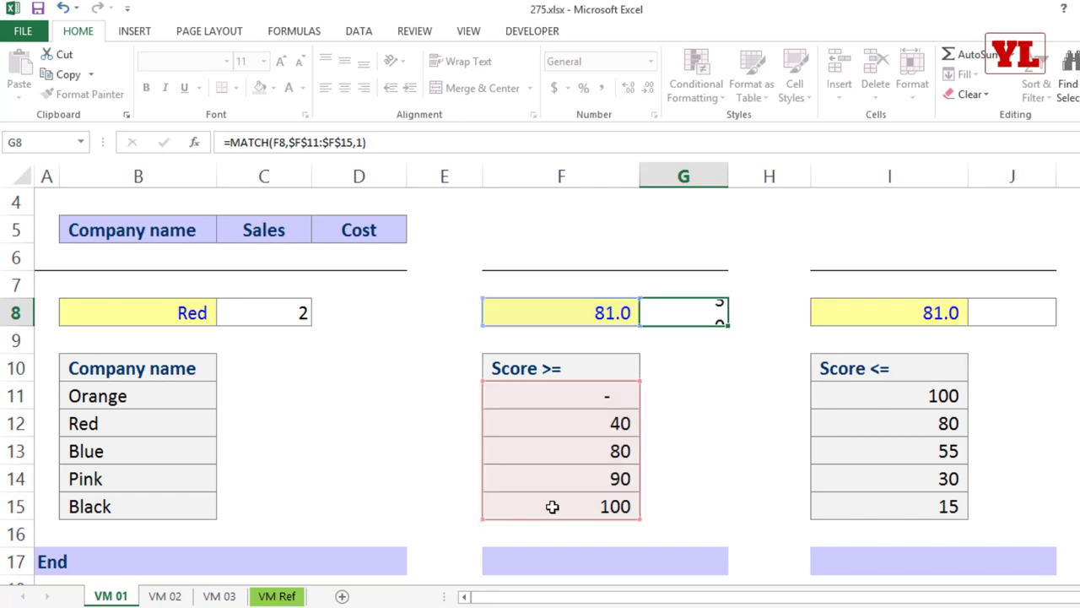
Set the lookup score in F8 to 79 and review the match-type argument of the MATCH formula in G8.
click(691, 318)
double_click(692, 314)
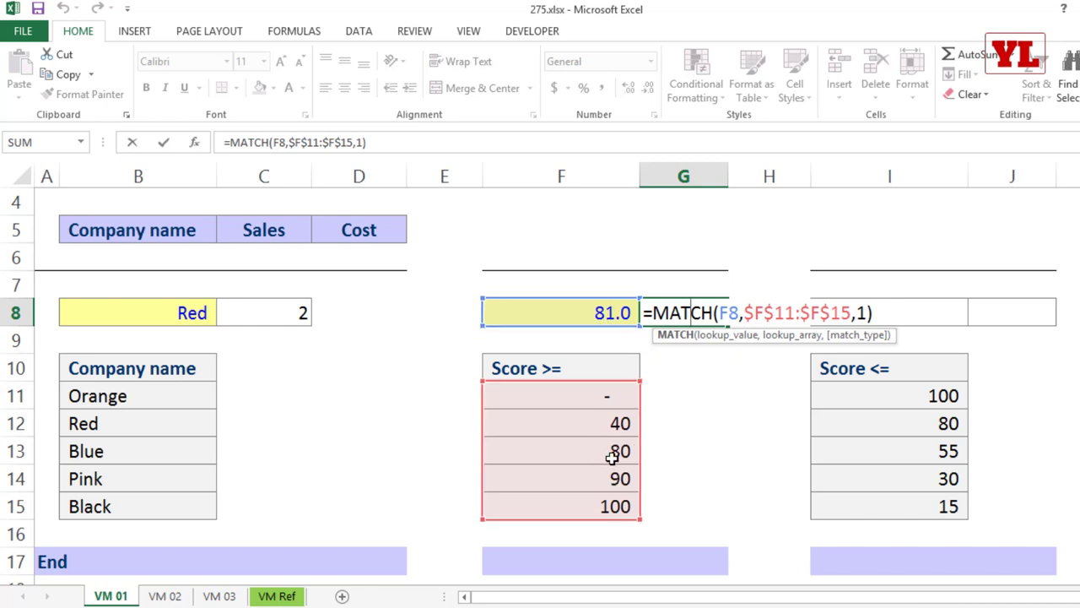
key(Escape)
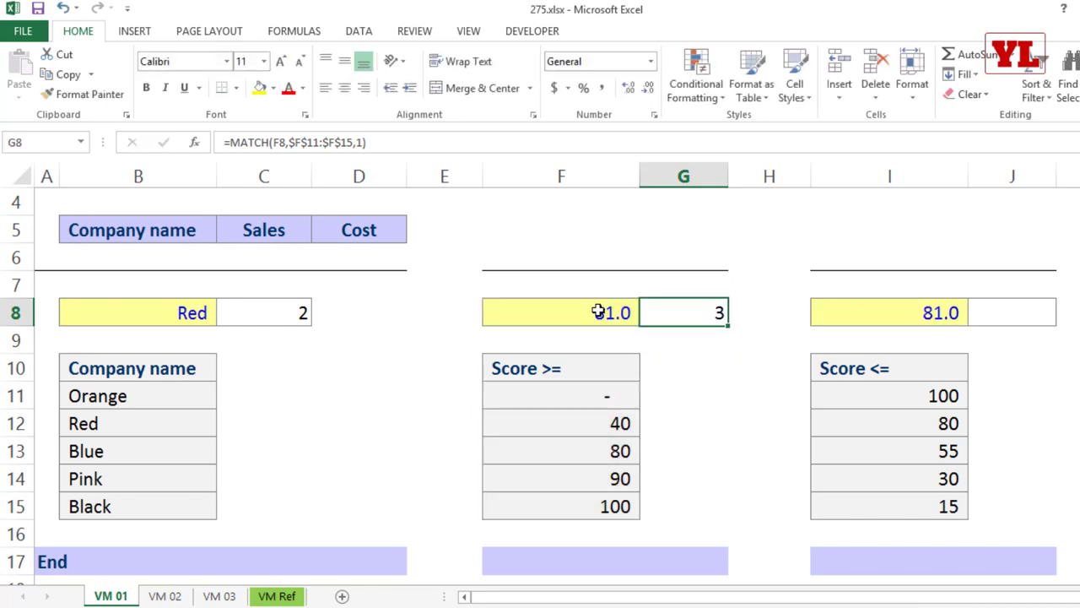
click(599, 312)
text(79)
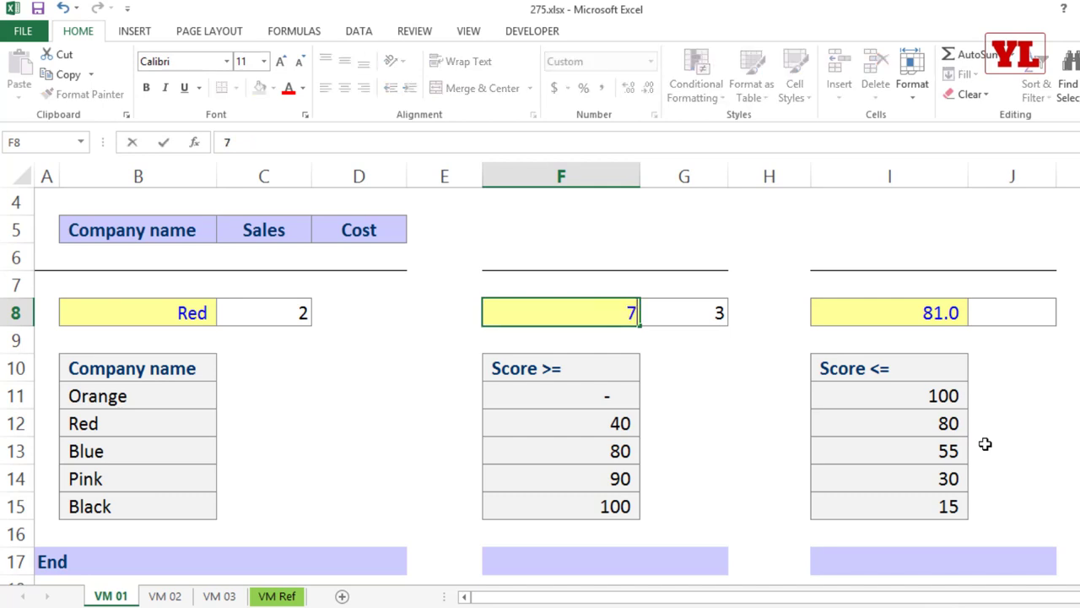
click(621, 454)
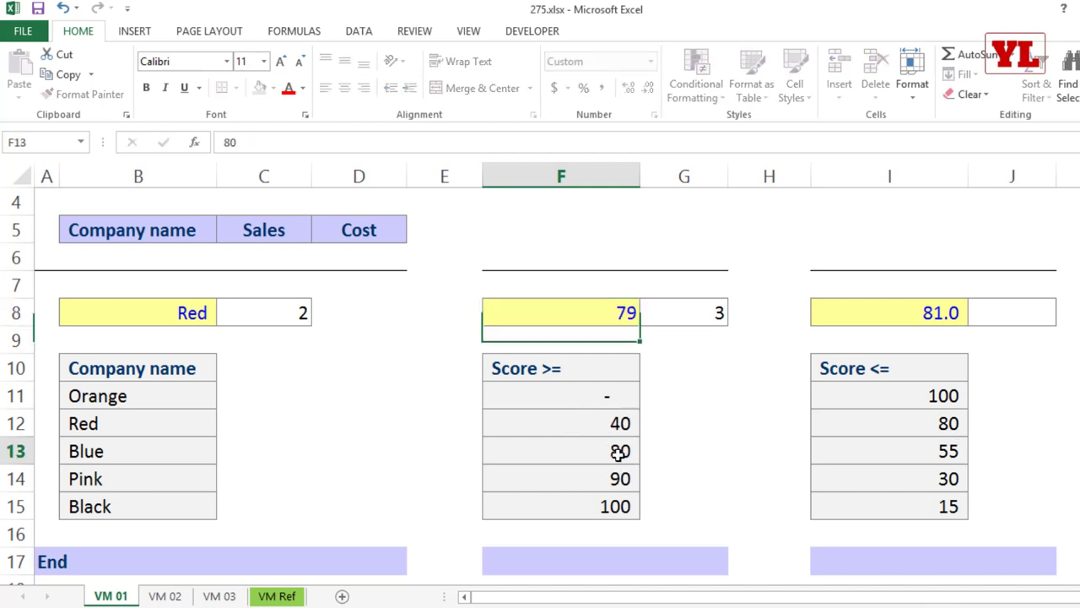
double_click(690, 311)
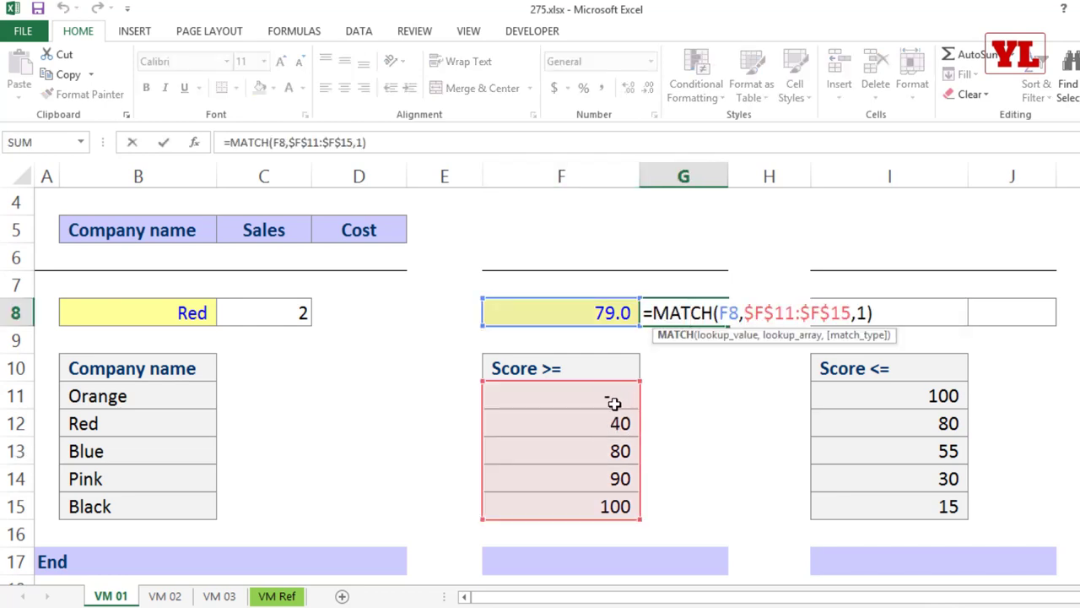
key(Escape)
double_click(700, 311)
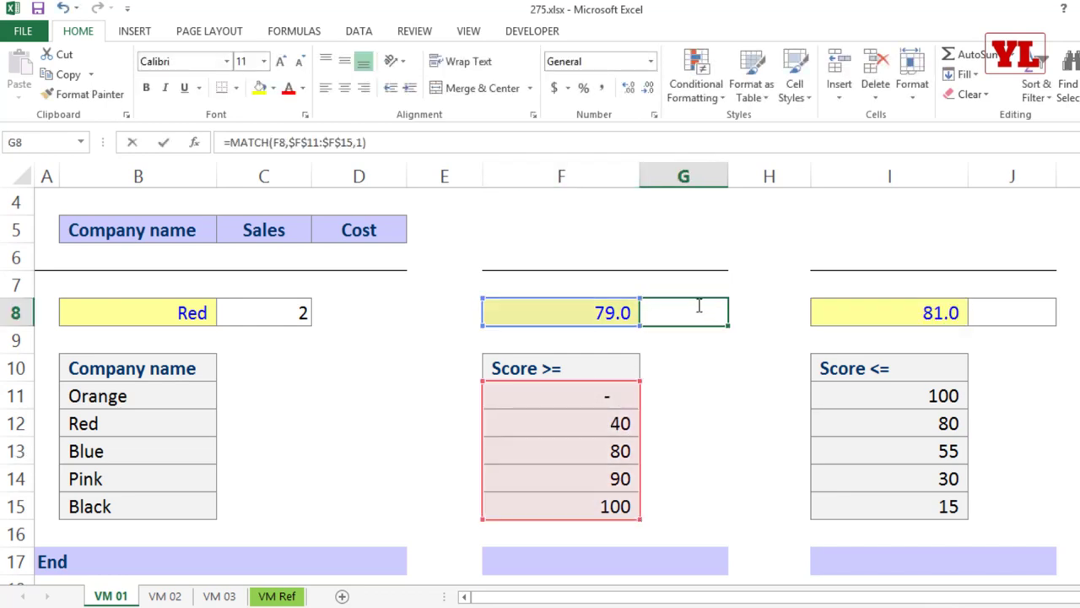
double_click(864, 312)
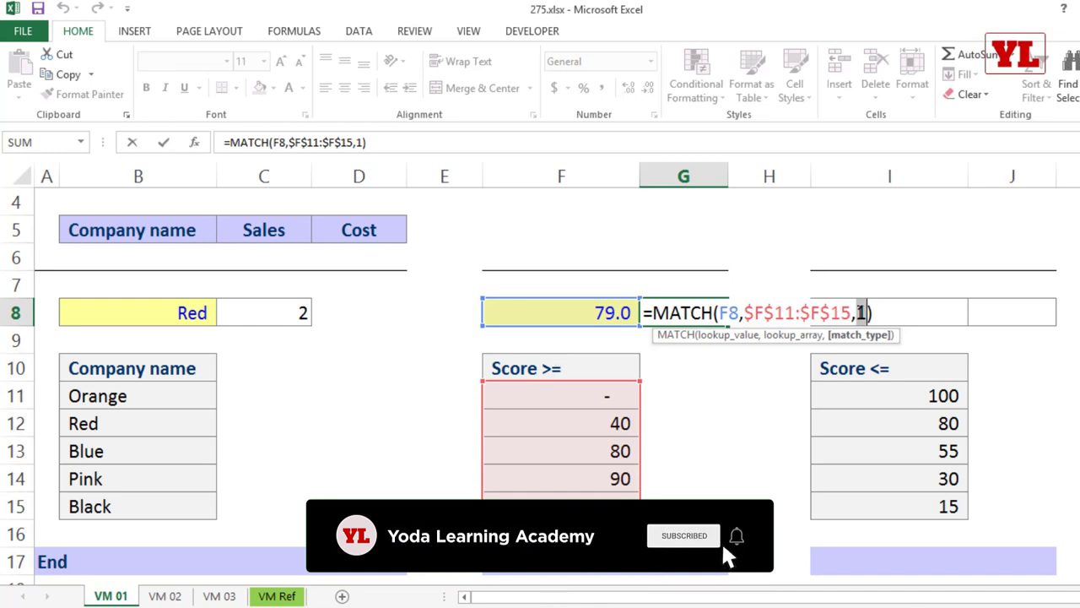
key(Return)
Rename the descending list's header in I10 to "Age <=".
click(861, 313)
key(Right)
key(Right)
key(Right)
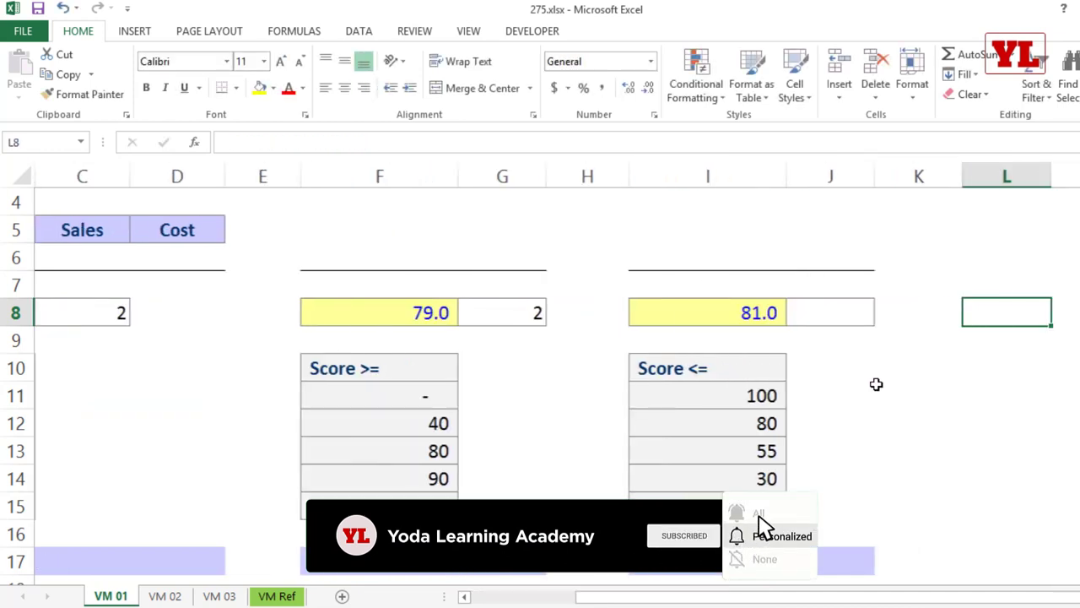
key(Right)
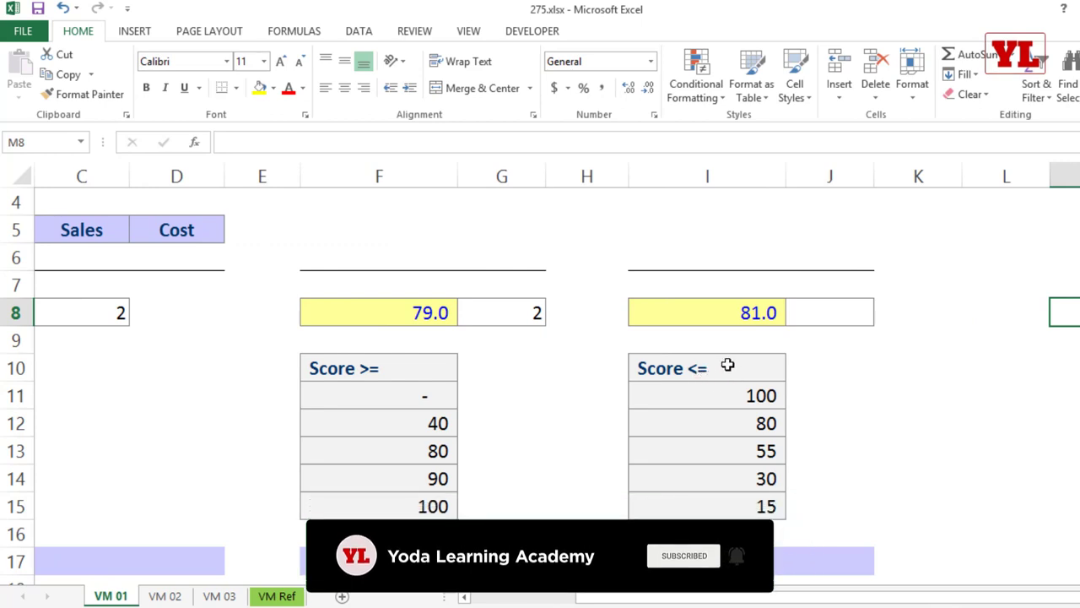
drag(728, 365, 725, 504)
click(667, 365)
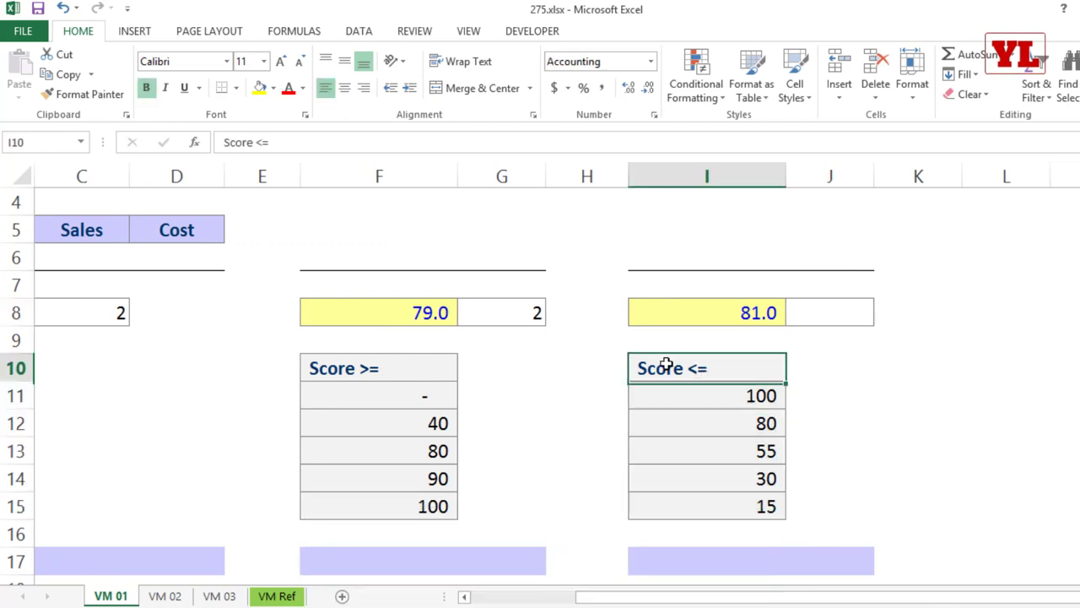
double_click(666, 365)
double_click(665, 365)
text(Age)
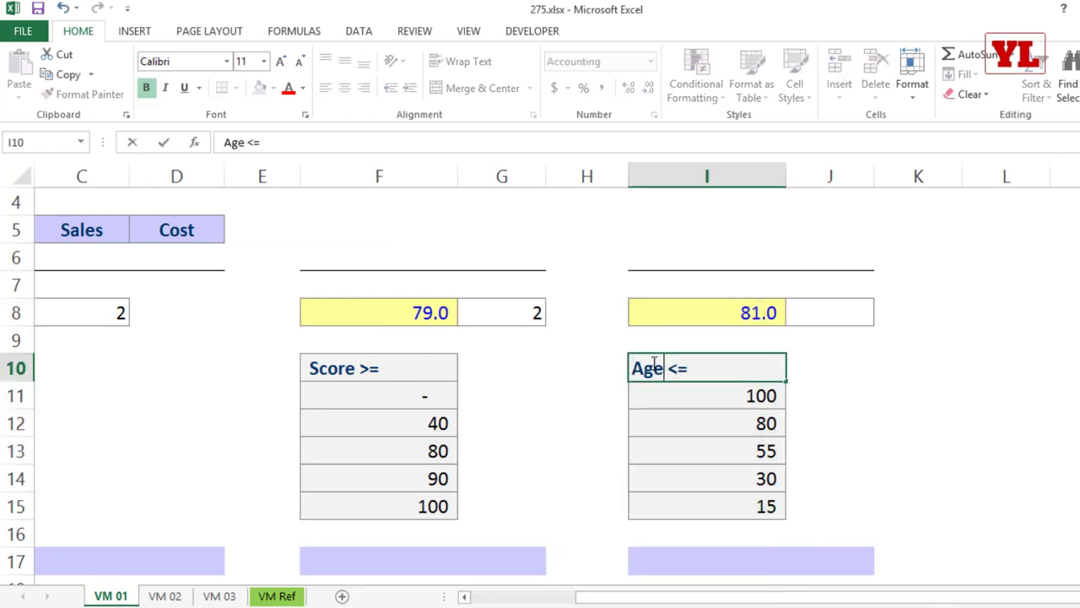
click(840, 441)
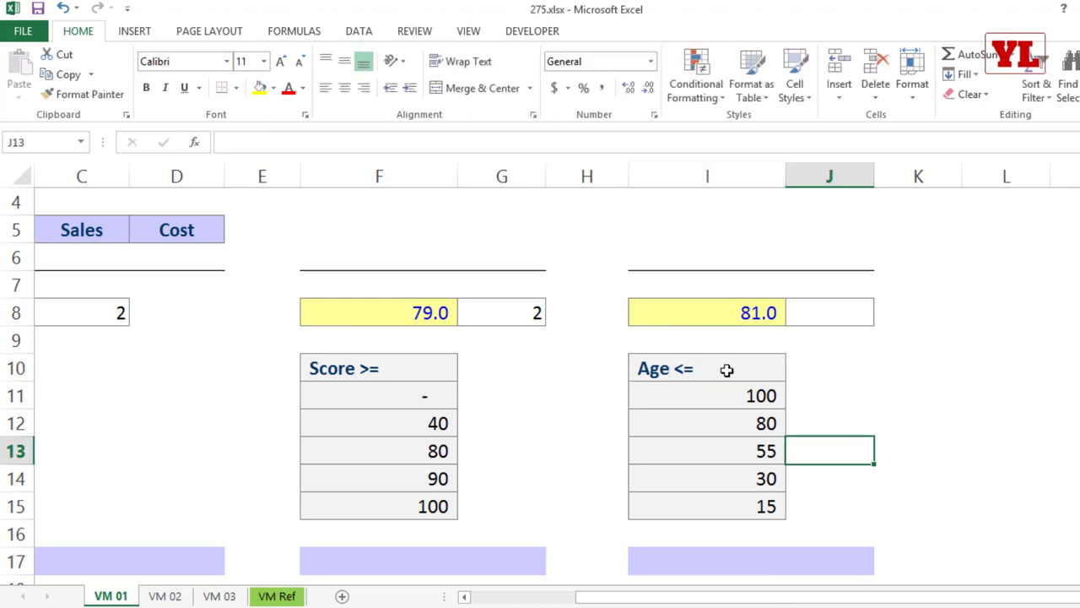
Enter =MATCH(I8,$I$11:$I$15,-1) in J8 to find the age's position in the descending Age <= list.
click(771, 395)
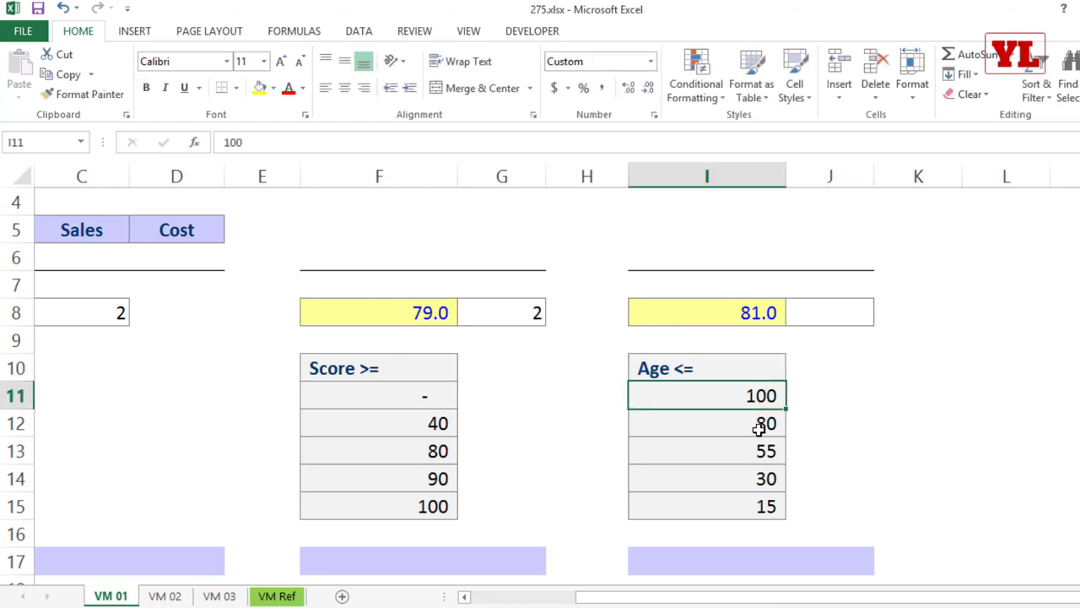
click(770, 455)
click(775, 479)
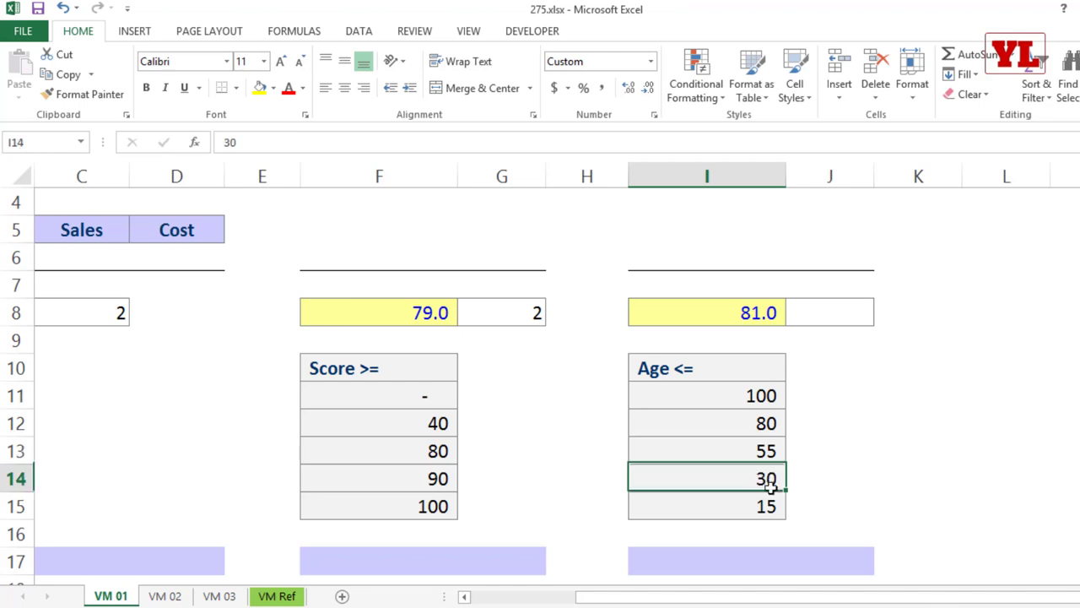
click(766, 506)
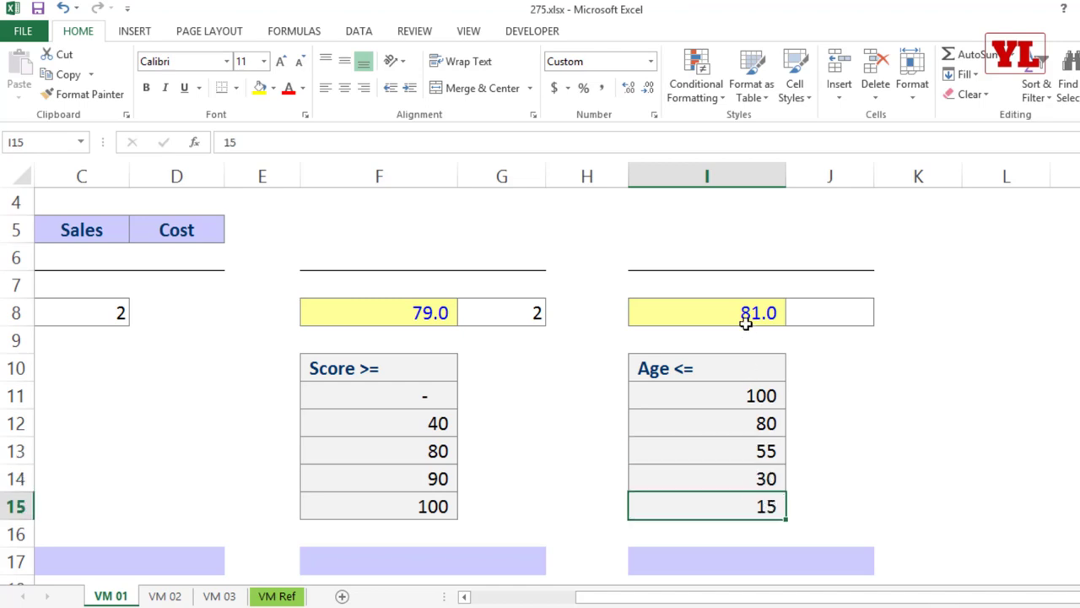
click(831, 317)
text(=ma)
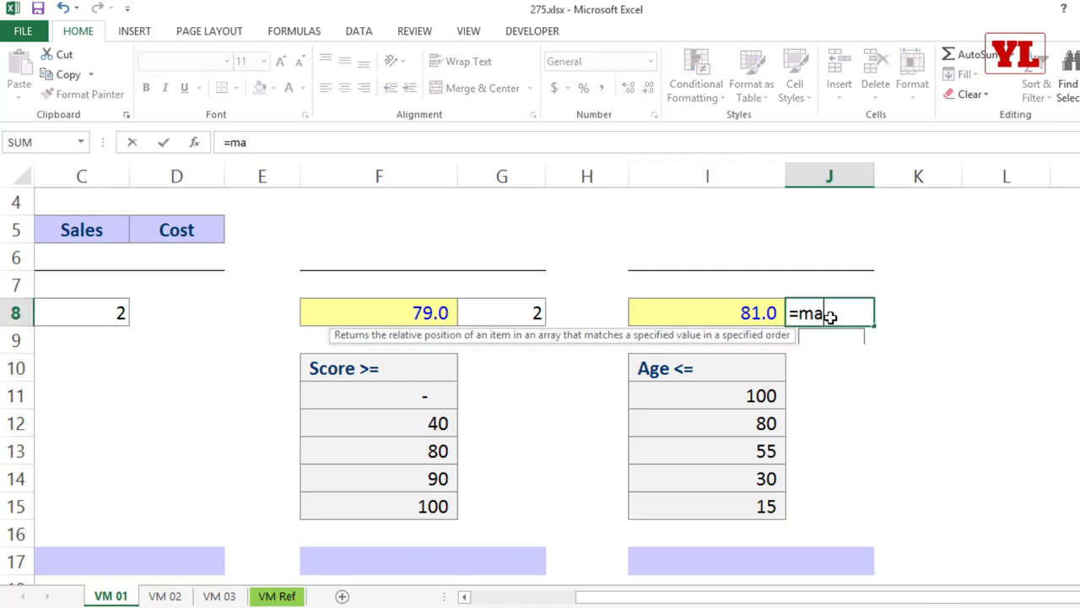
key(Tab)
click(744, 305)
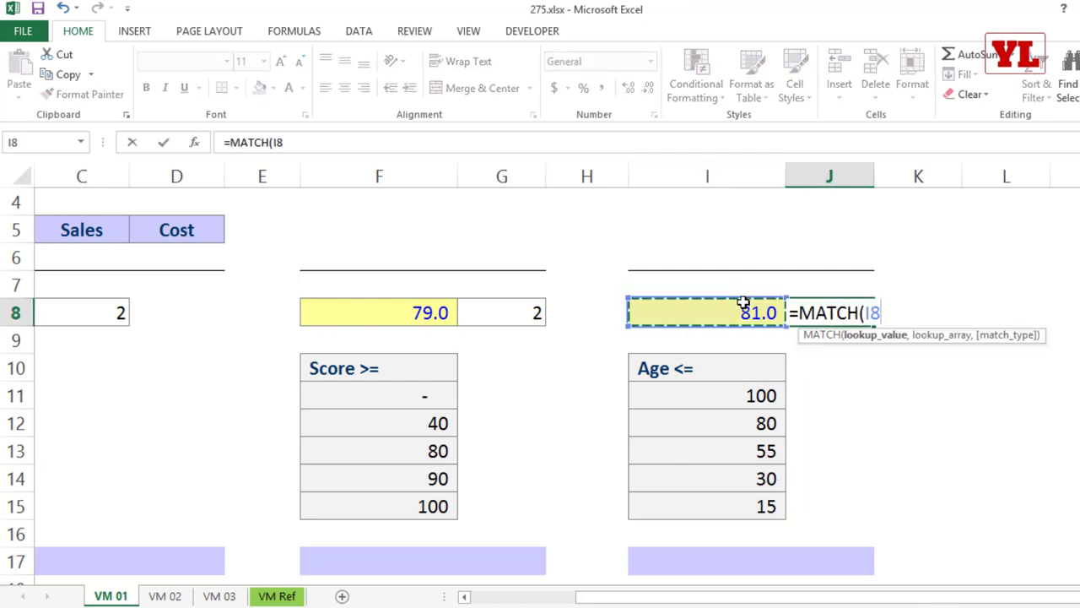
text(,)
drag(759, 398, 759, 507)
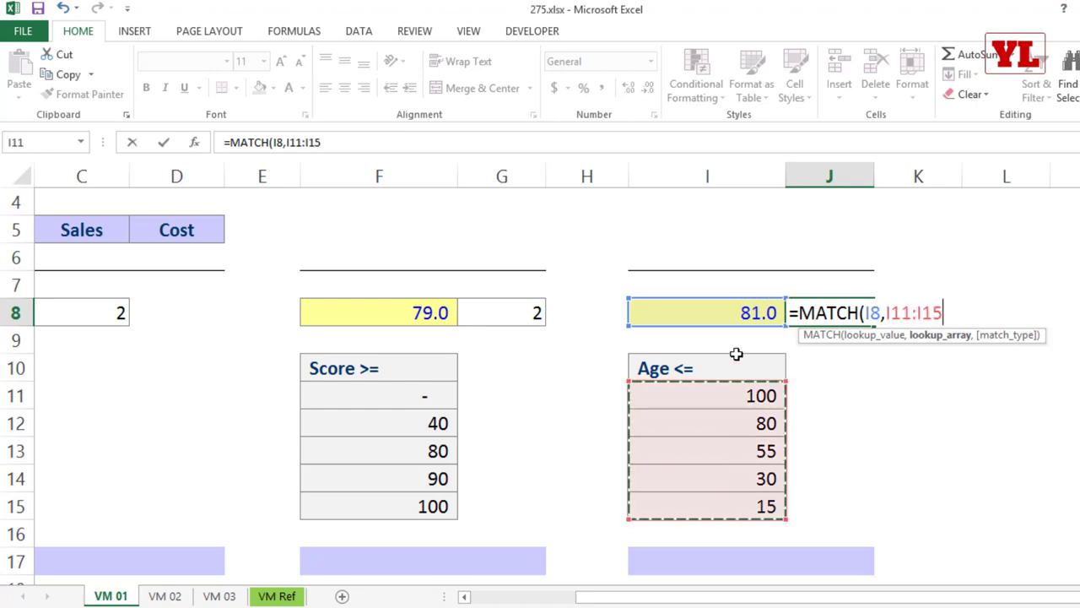
key(F4)
text(,)
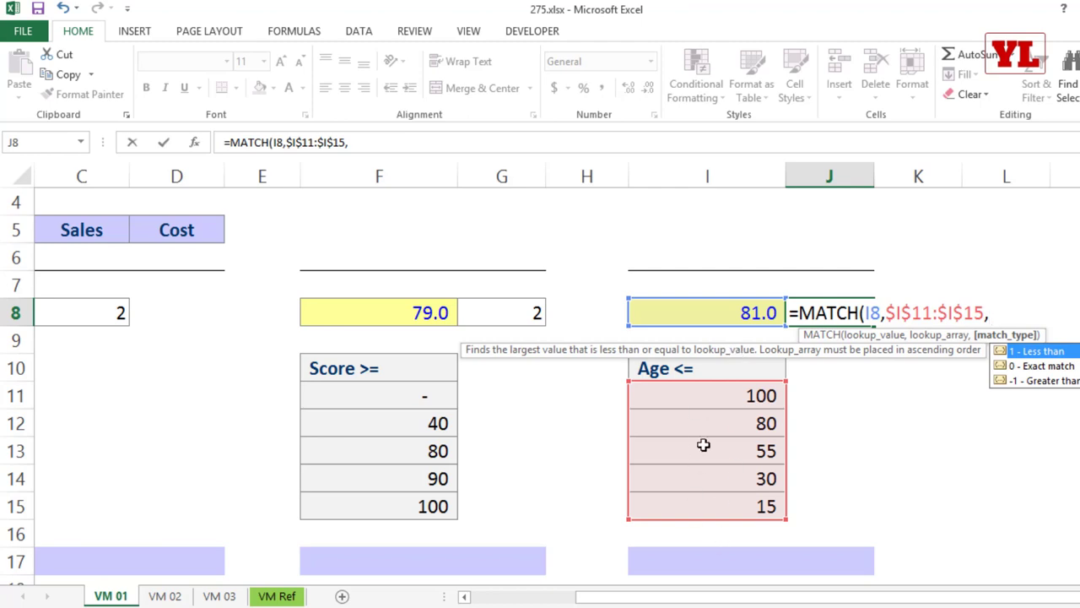
text(-1)
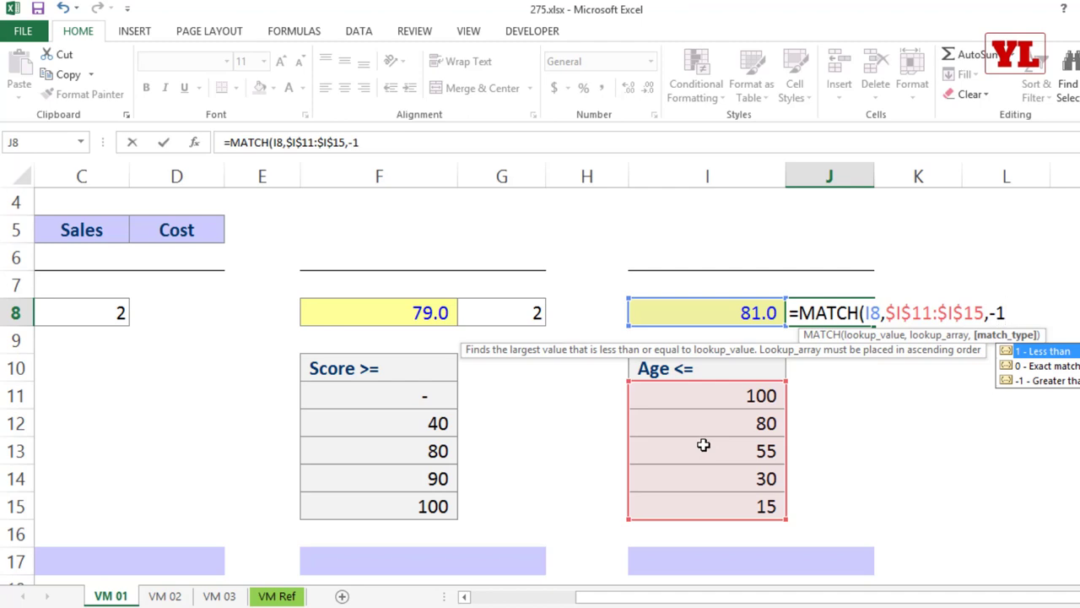
text())
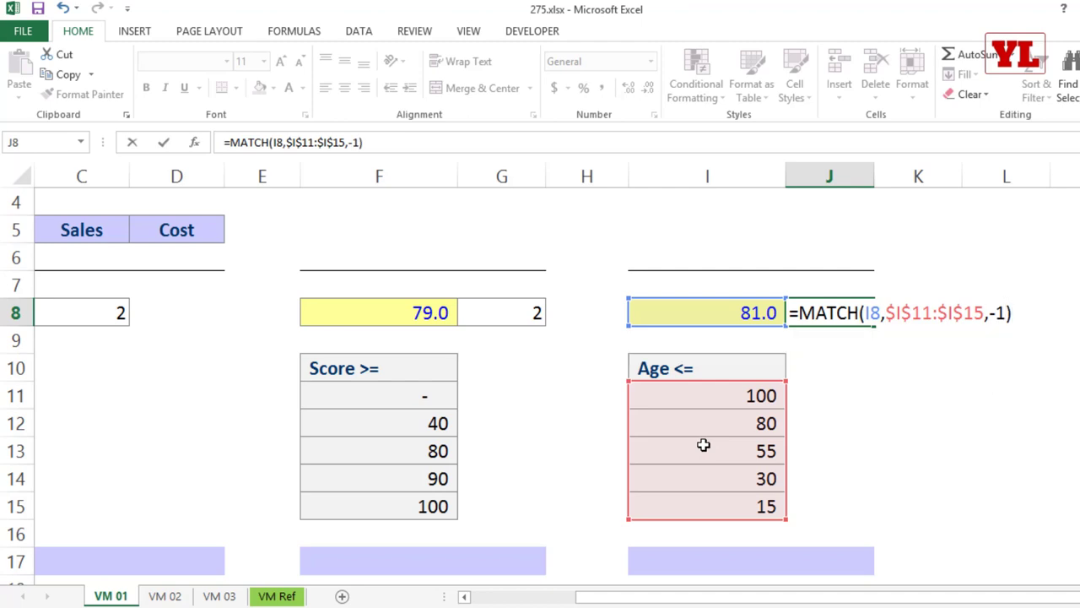
key(Return)
Review the MATCH formula in J8 and test it with lookup ages of 80 and 75 in I8.
click(826, 309)
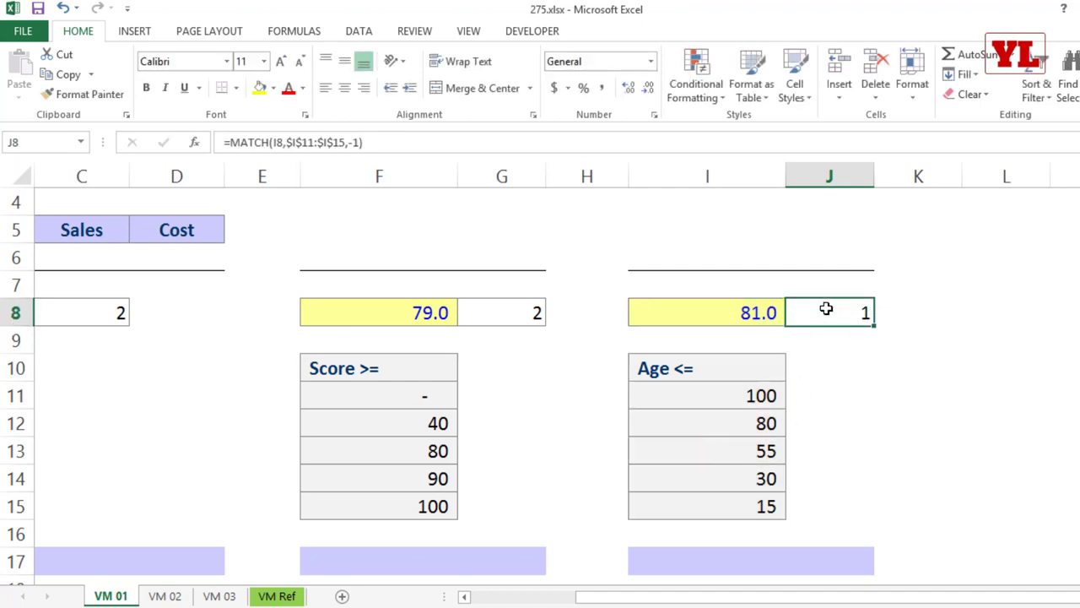
double_click(827, 309)
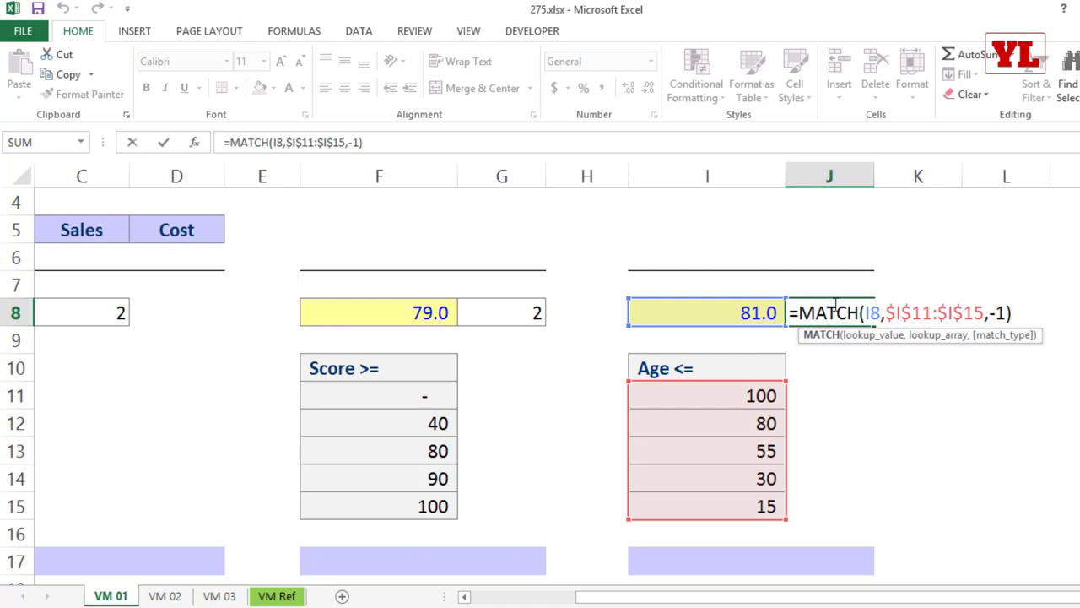
key(Return)
click(753, 310)
text(80)
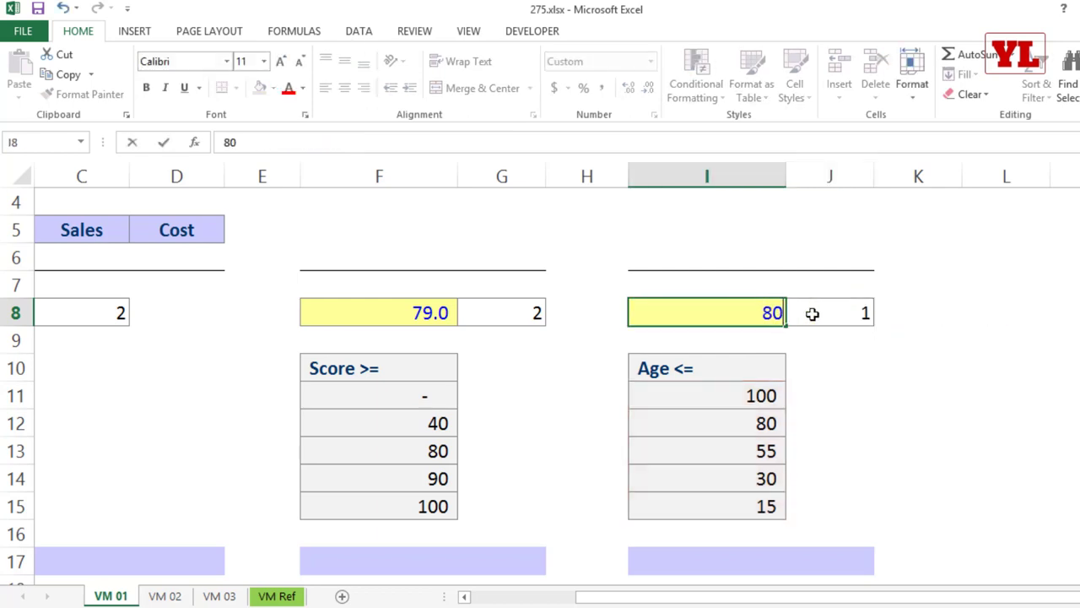
key(Tab)
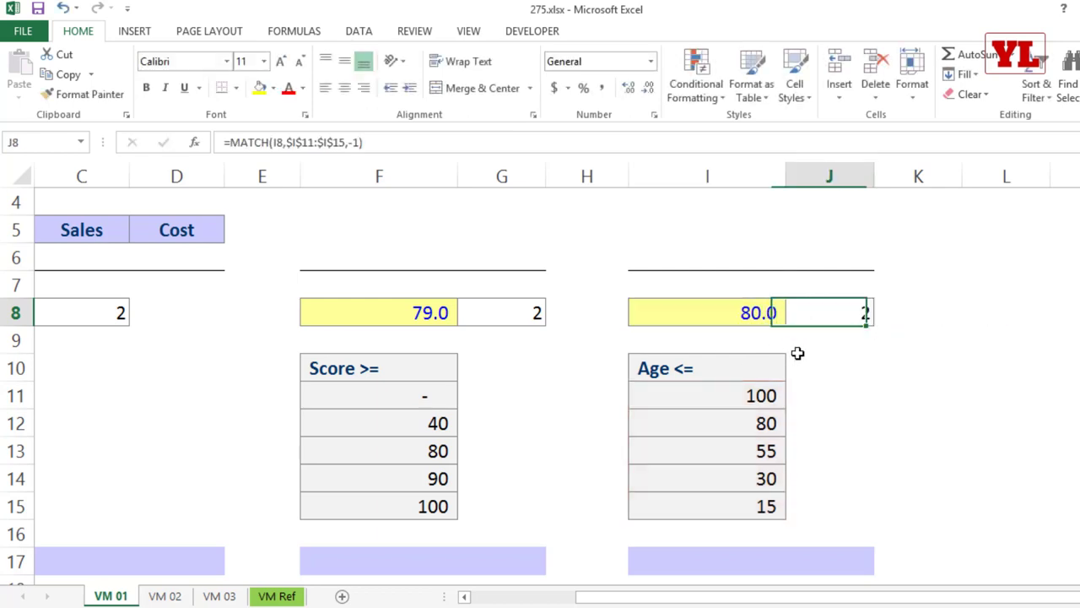
drag(755, 396, 764, 505)
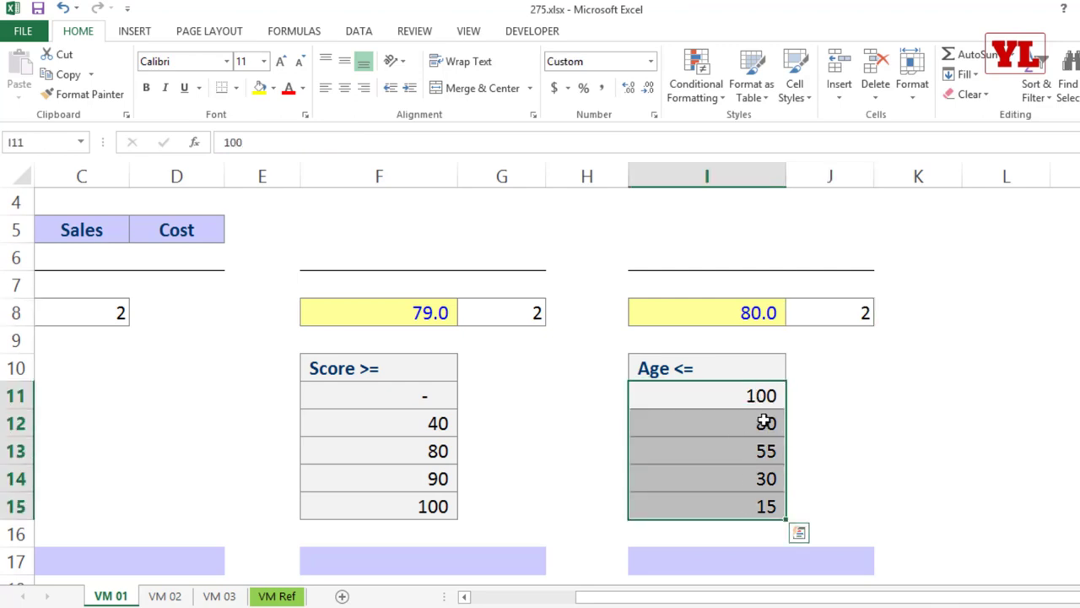
click(749, 310)
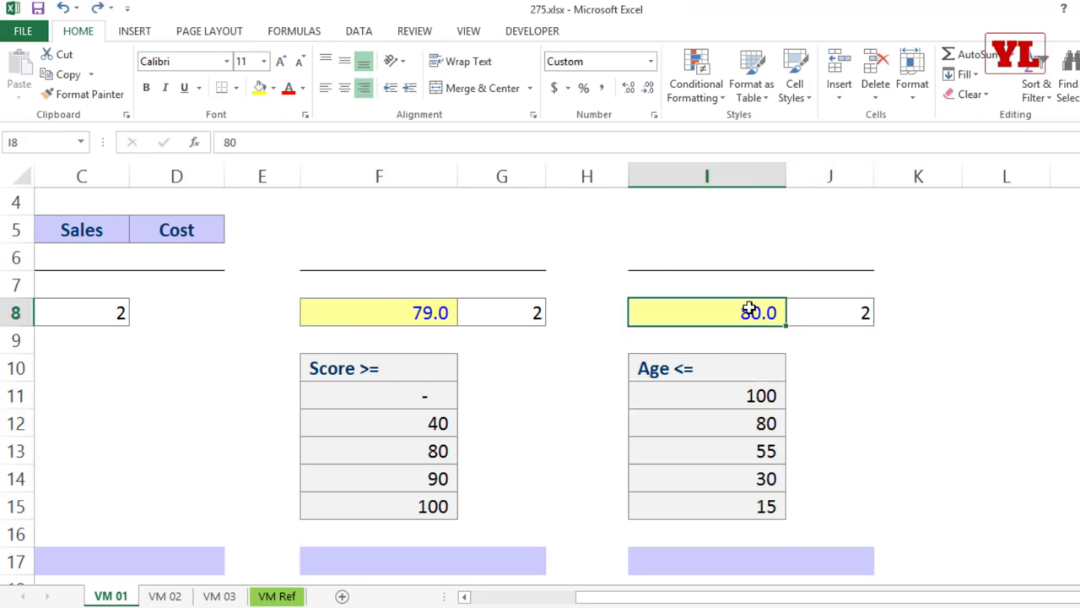
text(75)
key(Tab)
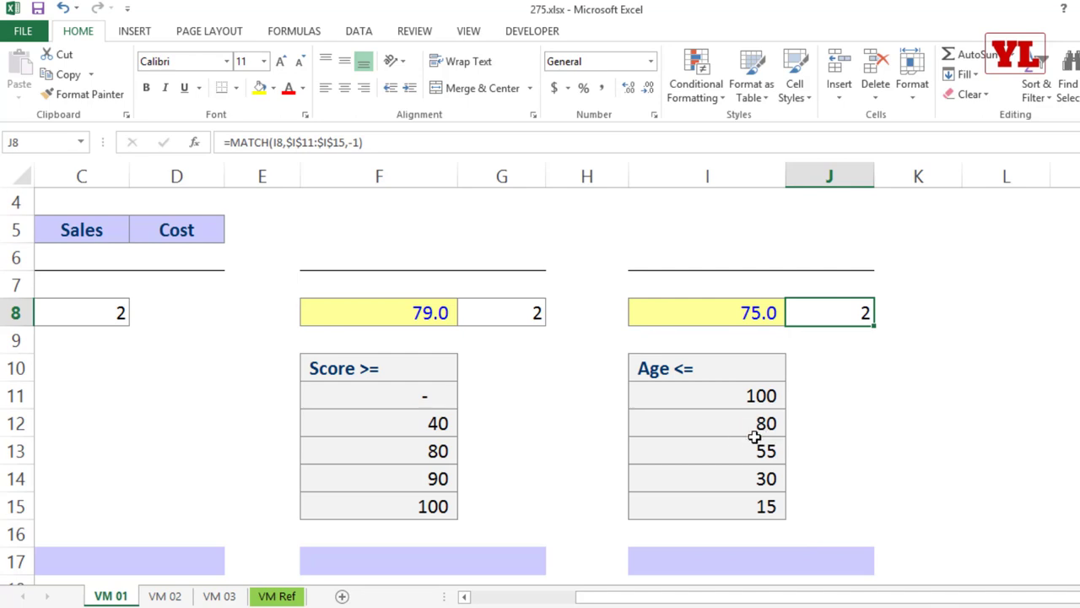
Set the lookup age in I8 to 54 to test the descending MATCH formula.
click(750, 311)
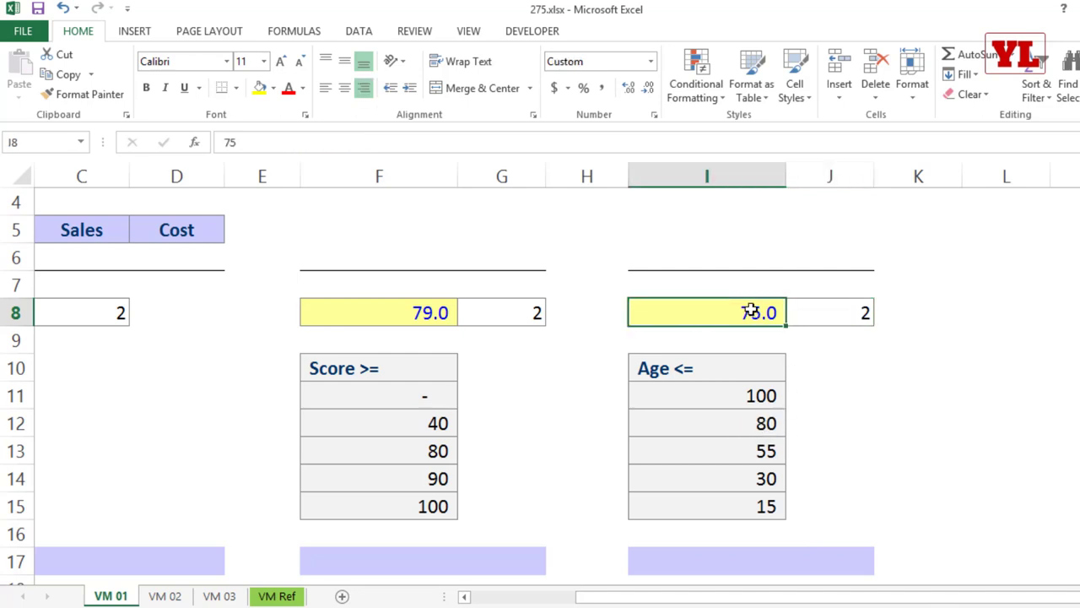
text(54)
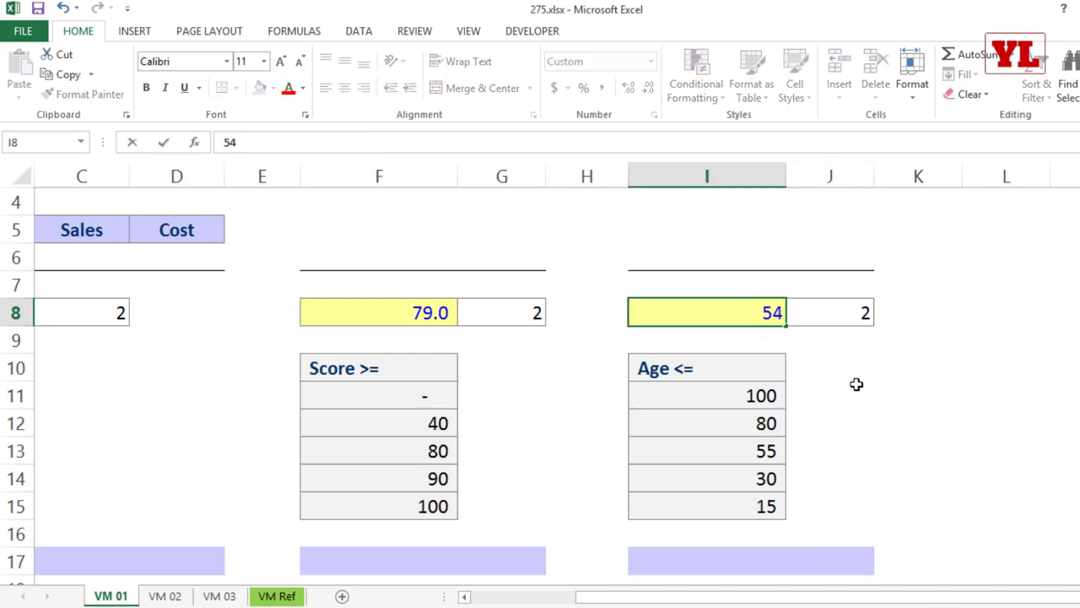
key(Tab)
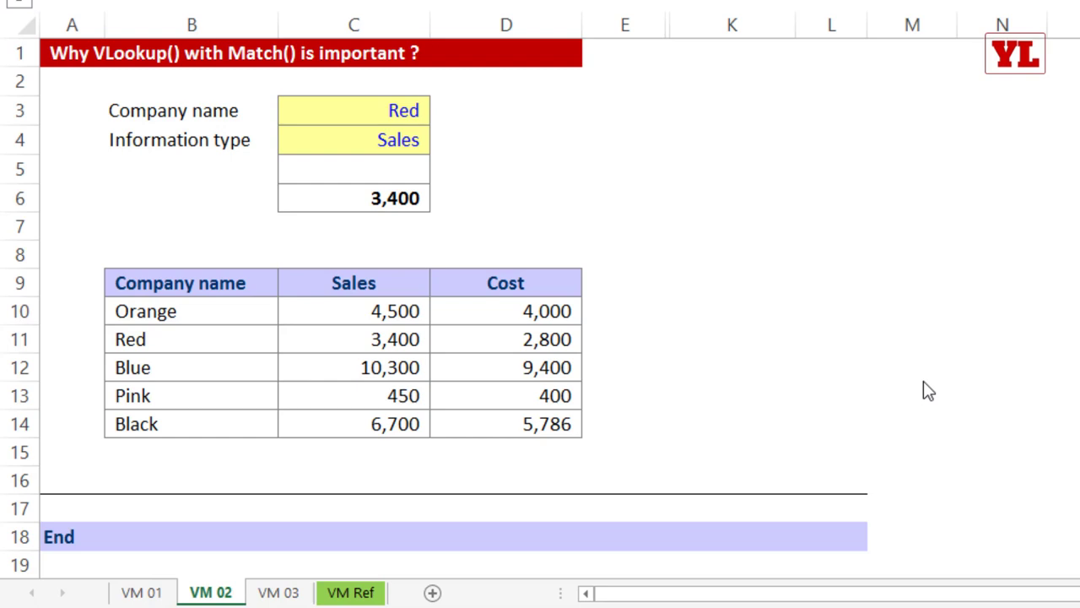
Examine the company name column and header row of the VM 02 table, and the blank matrix outline in rows 21 to 27.
click(492, 171)
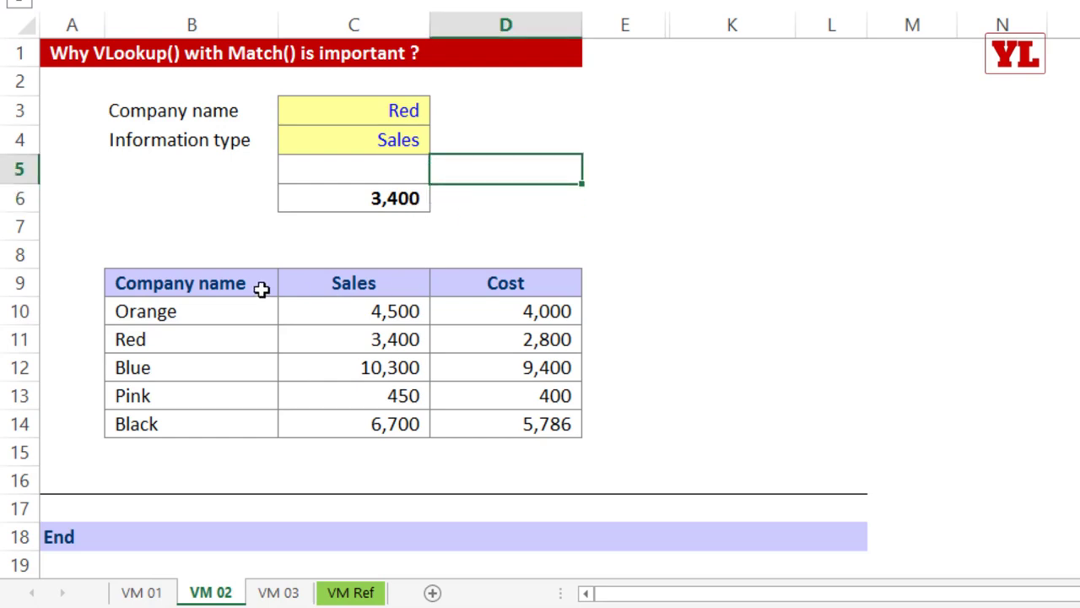
scroll(234, 281, down, 2)
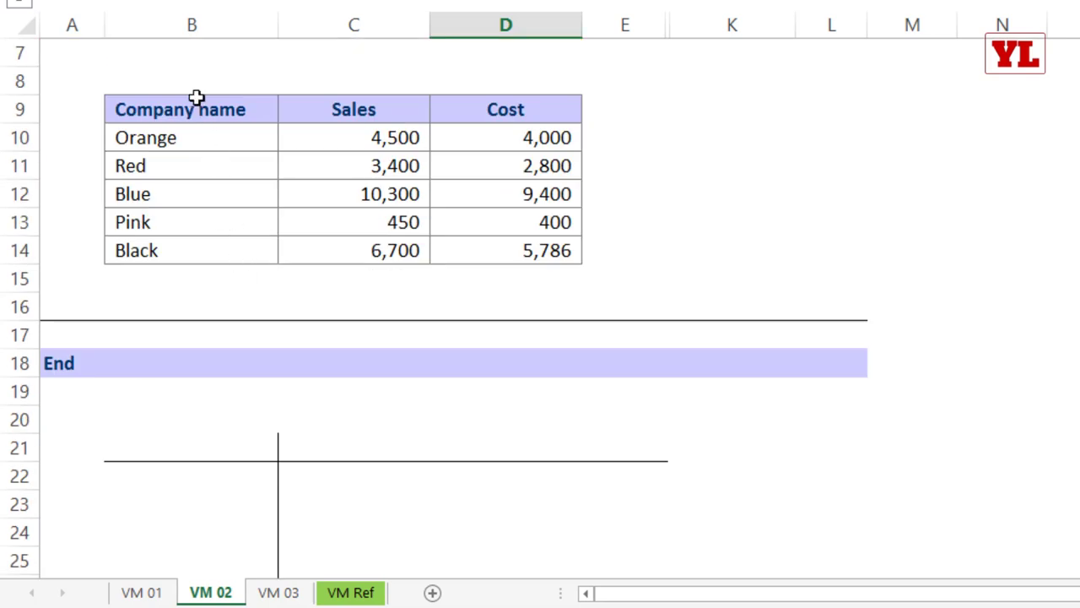
drag(193, 103, 180, 251)
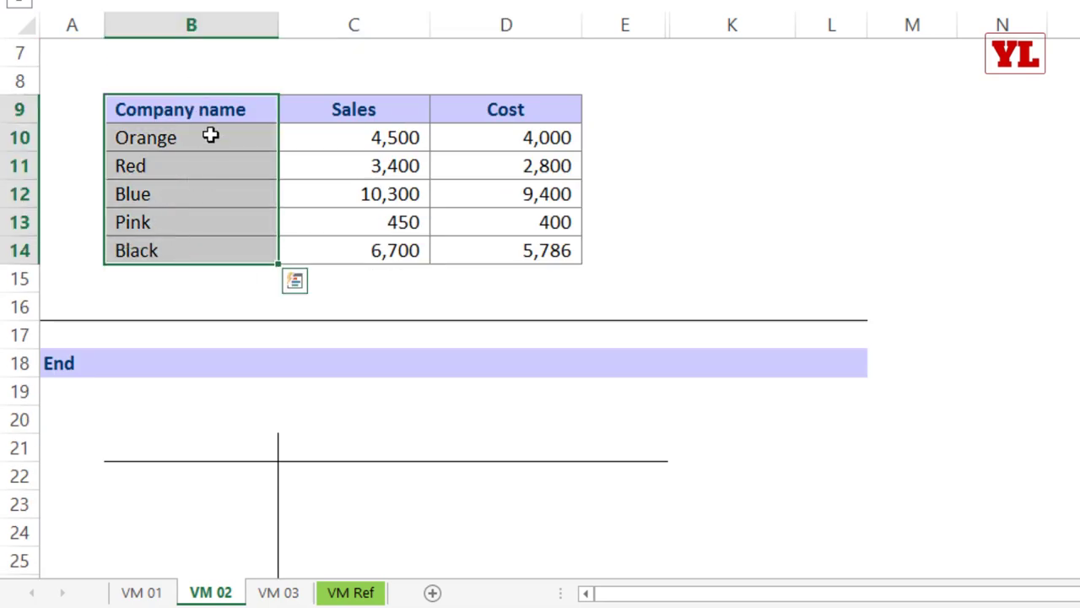
drag(207, 109, 489, 106)
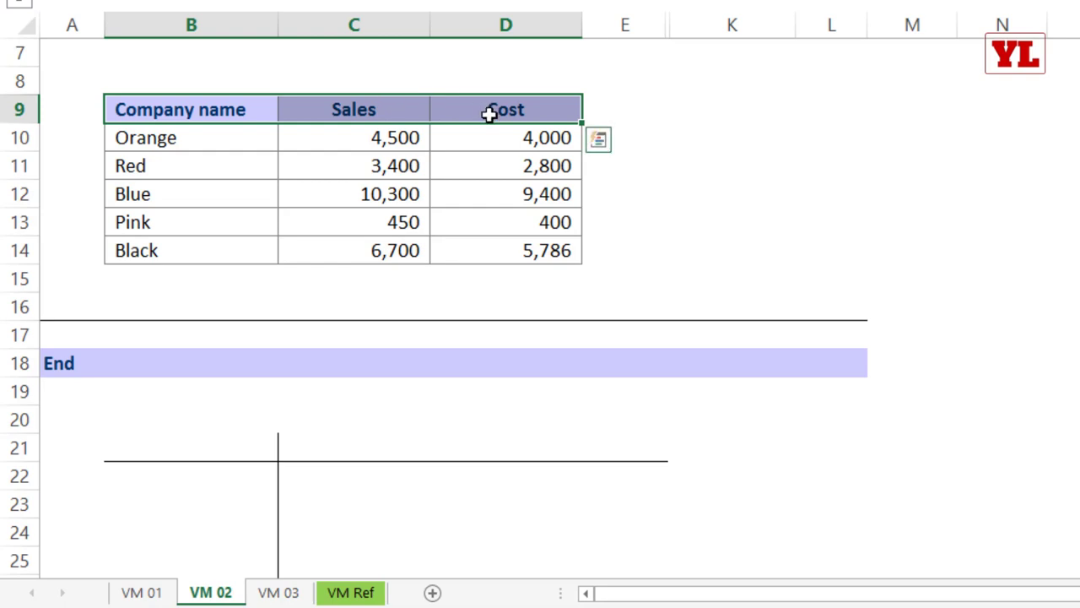
scroll(490, 115, down, 3)
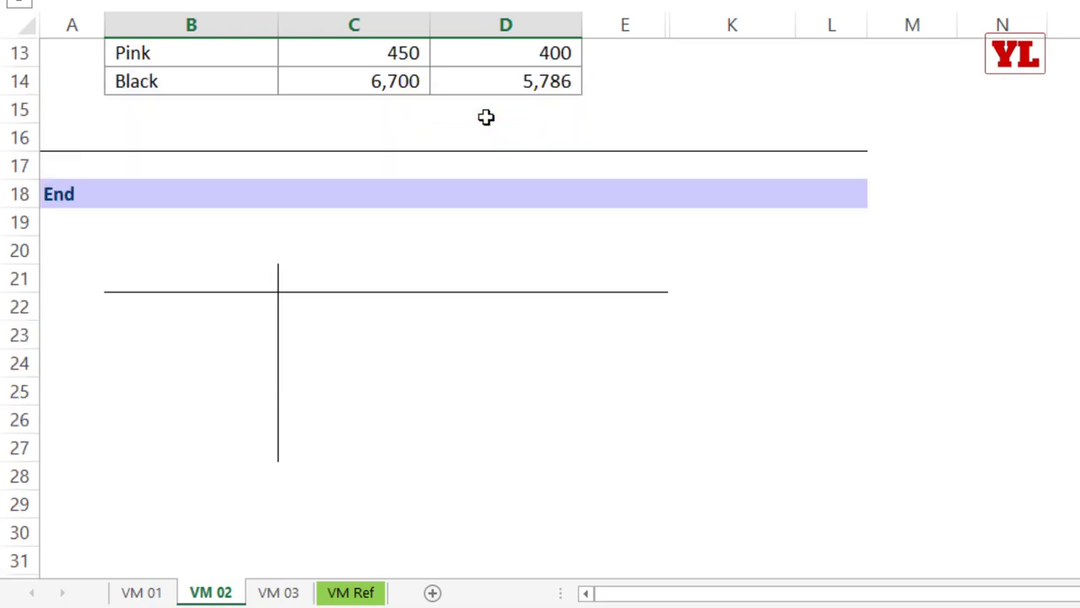
click(427, 272)
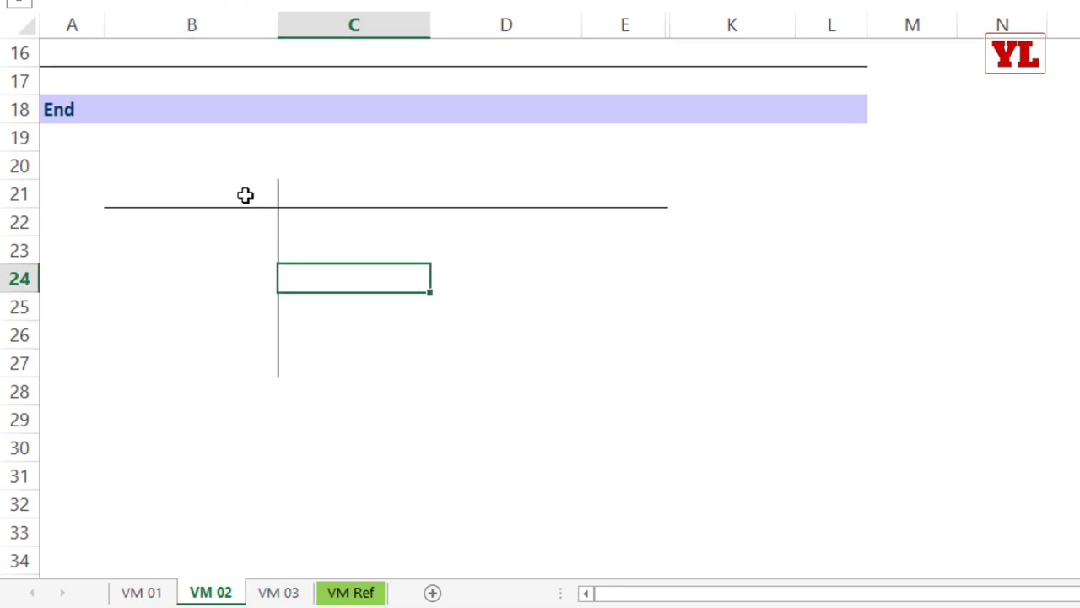
drag(244, 195, 223, 374)
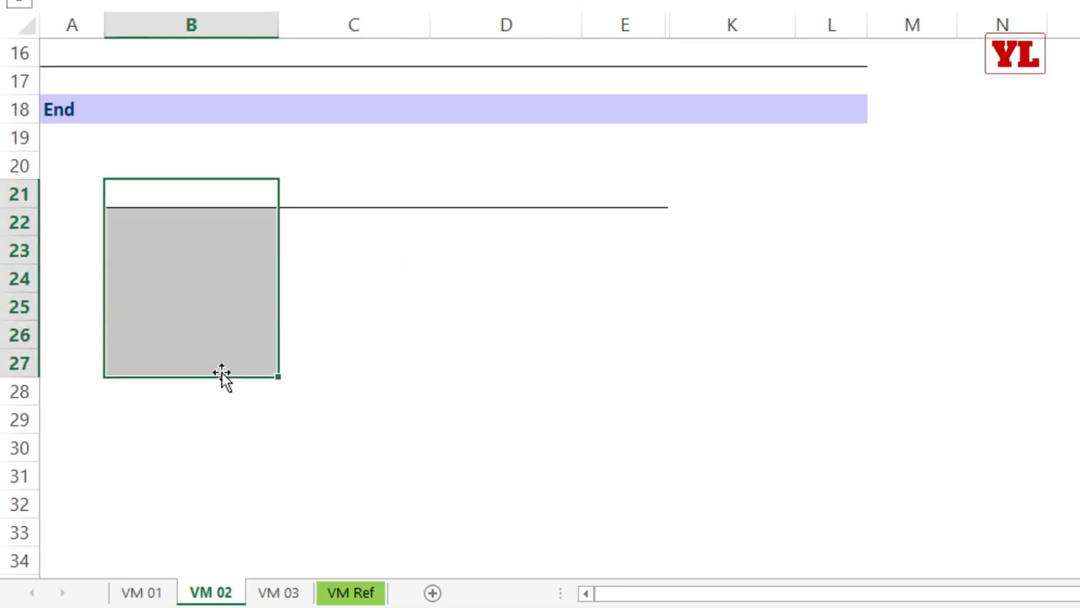
drag(239, 203, 651, 193)
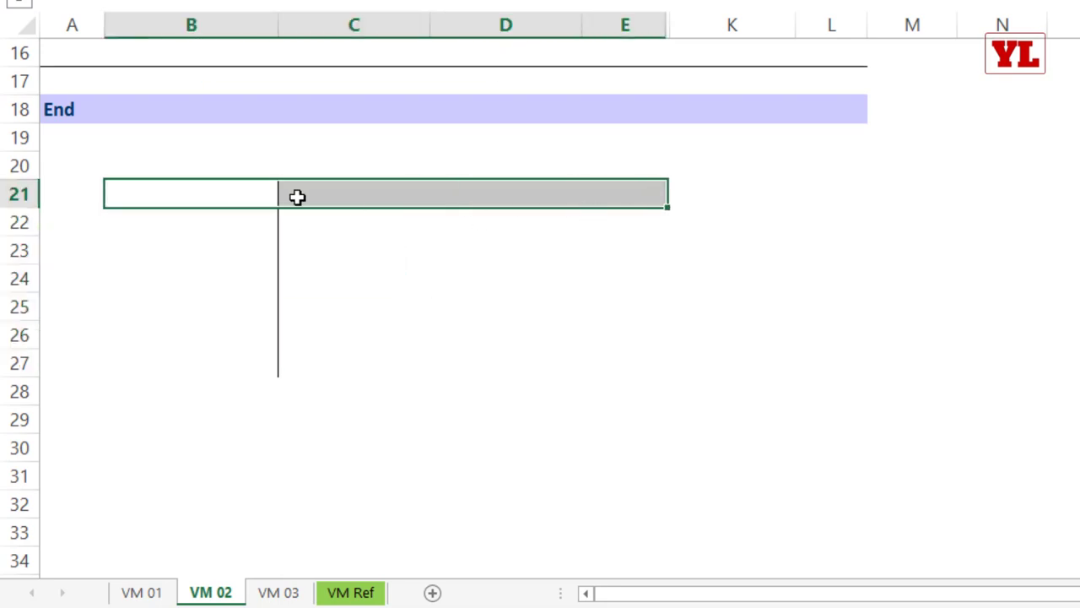
Trace how the Blue company row and the Sales column intersect in the company table.
scroll(228, 271, up, 3)
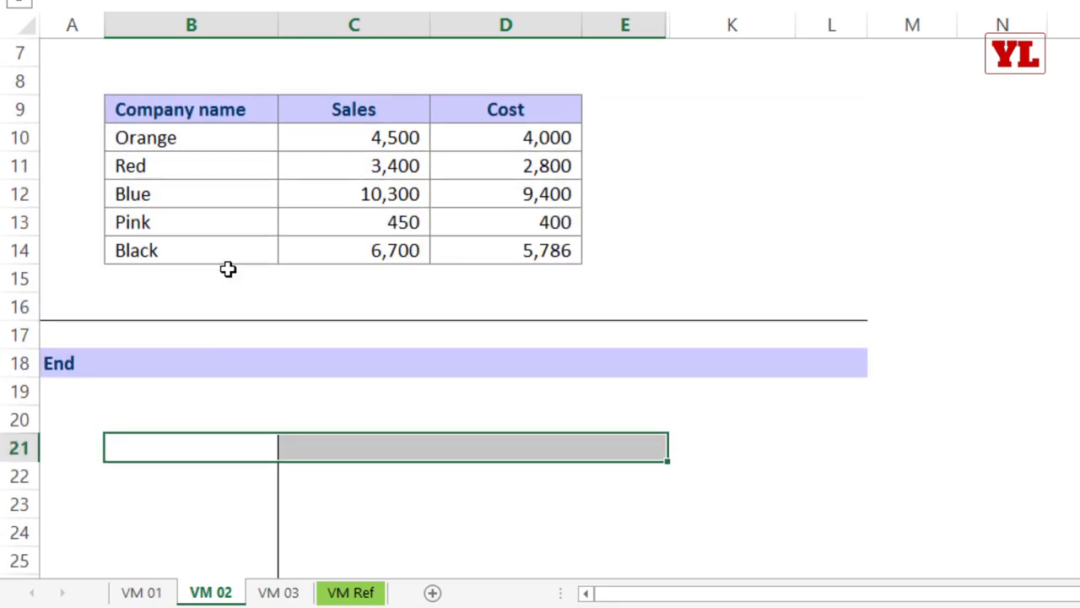
click(228, 194)
click(389, 116)
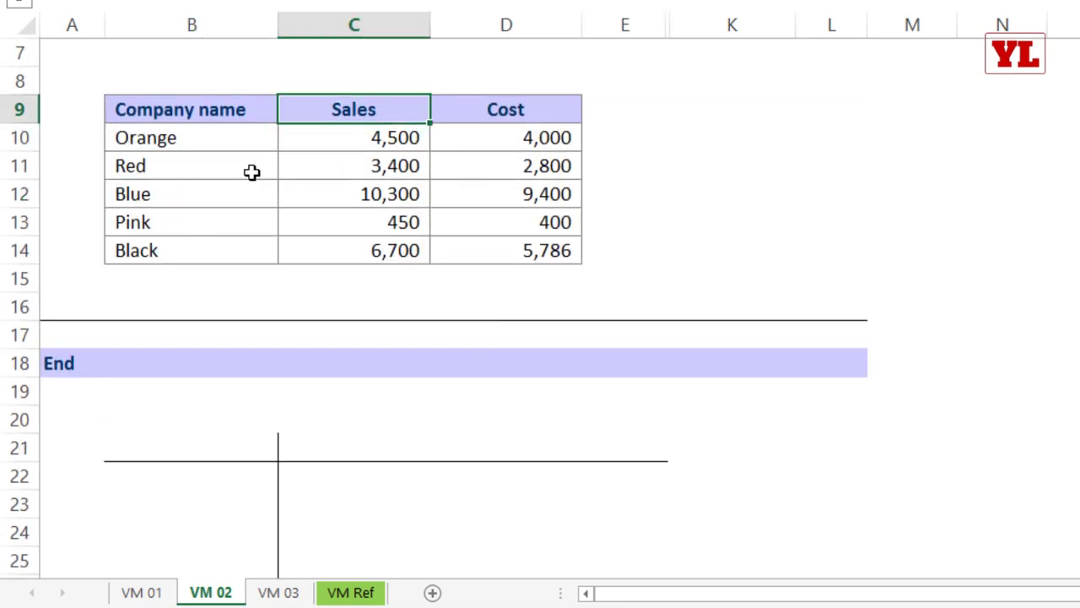
click(211, 195)
click(362, 106)
click(252, 191)
click(338, 198)
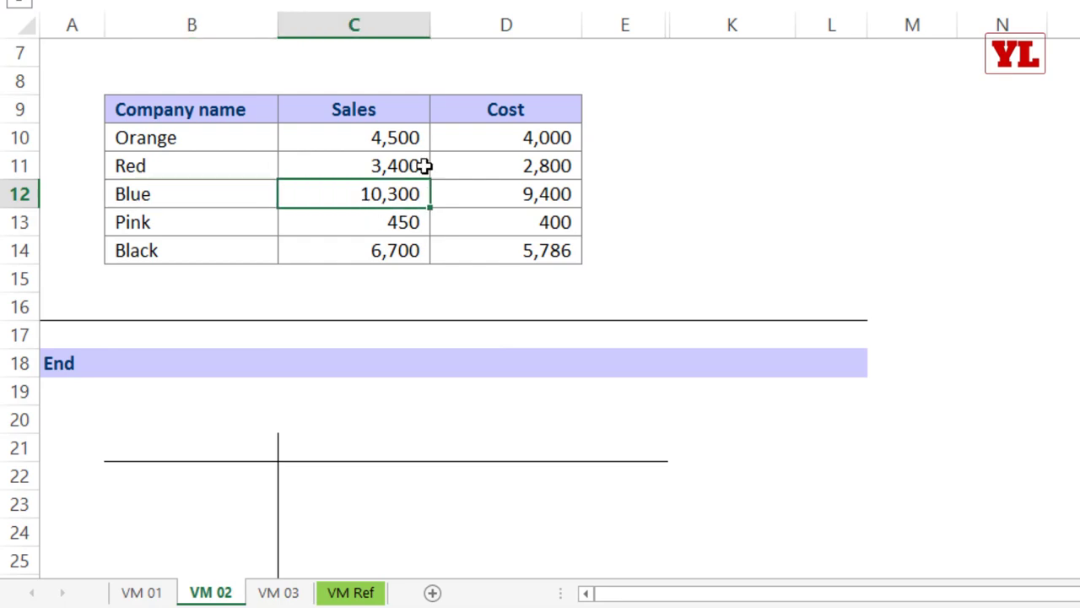
Review the Company name and Information type inputs, and make Red's Sales value in C11 bold.
scroll(438, 228, up, 2)
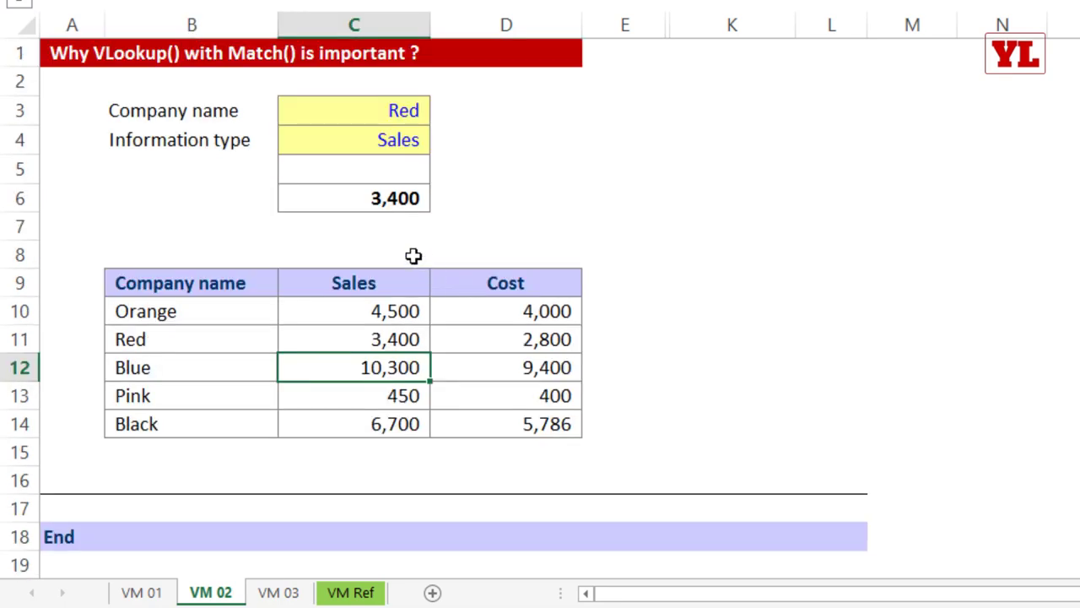
click(388, 110)
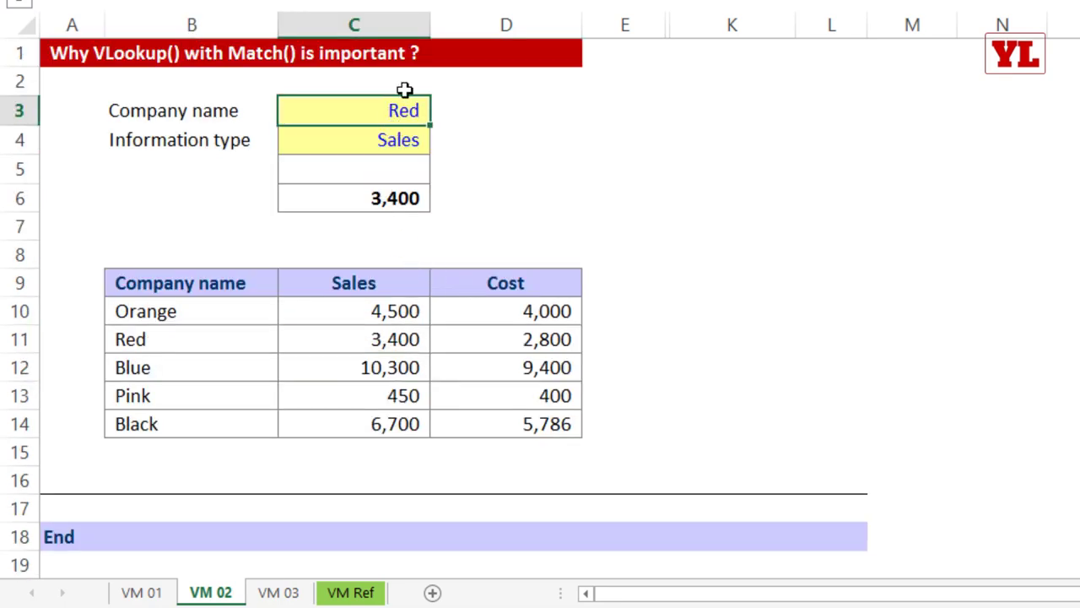
click(388, 142)
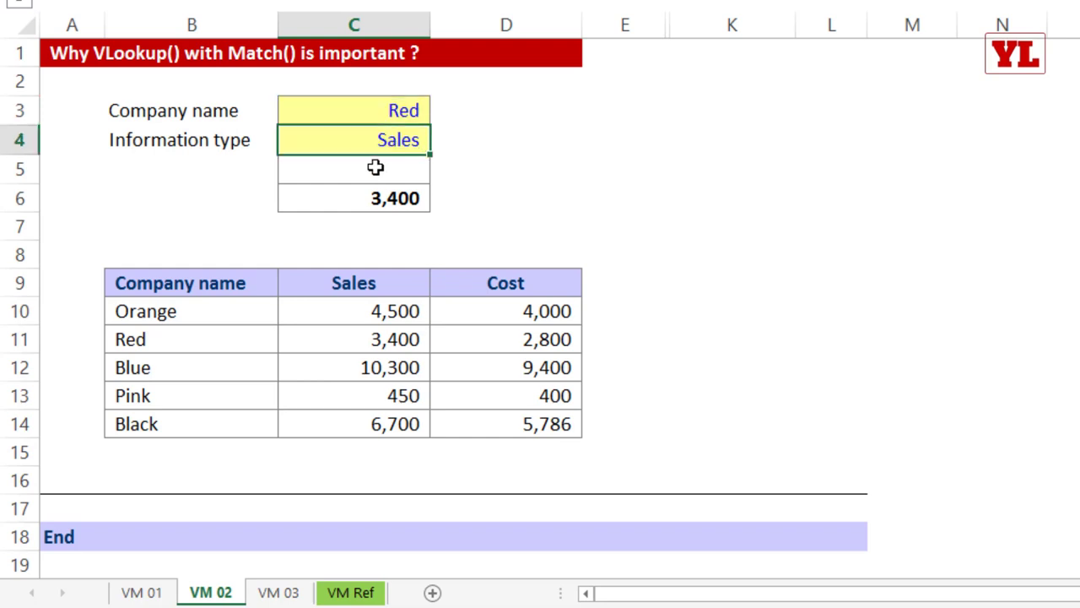
click(383, 168)
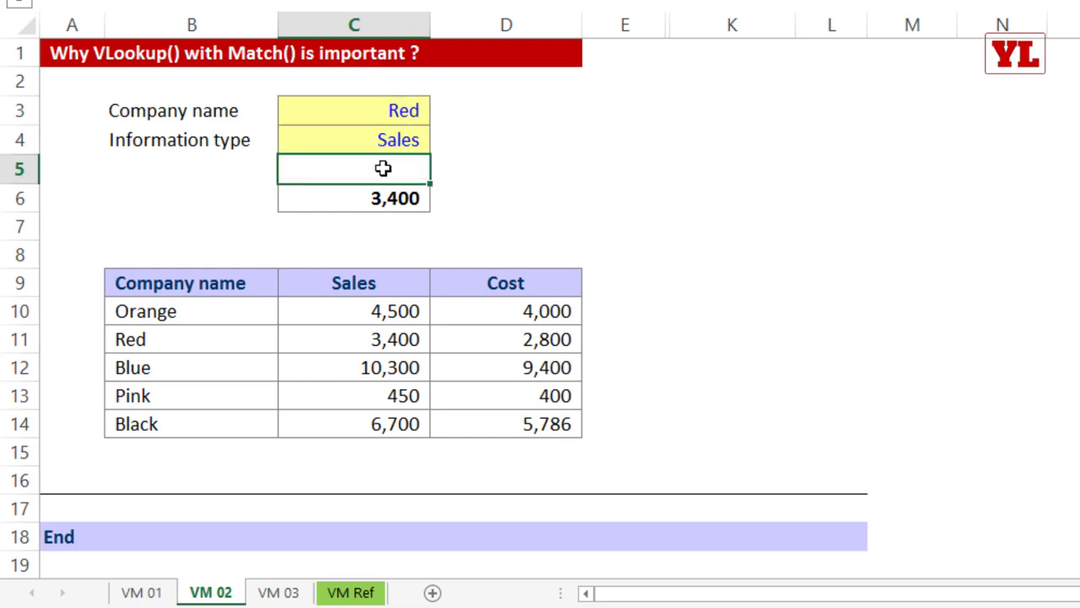
click(400, 336)
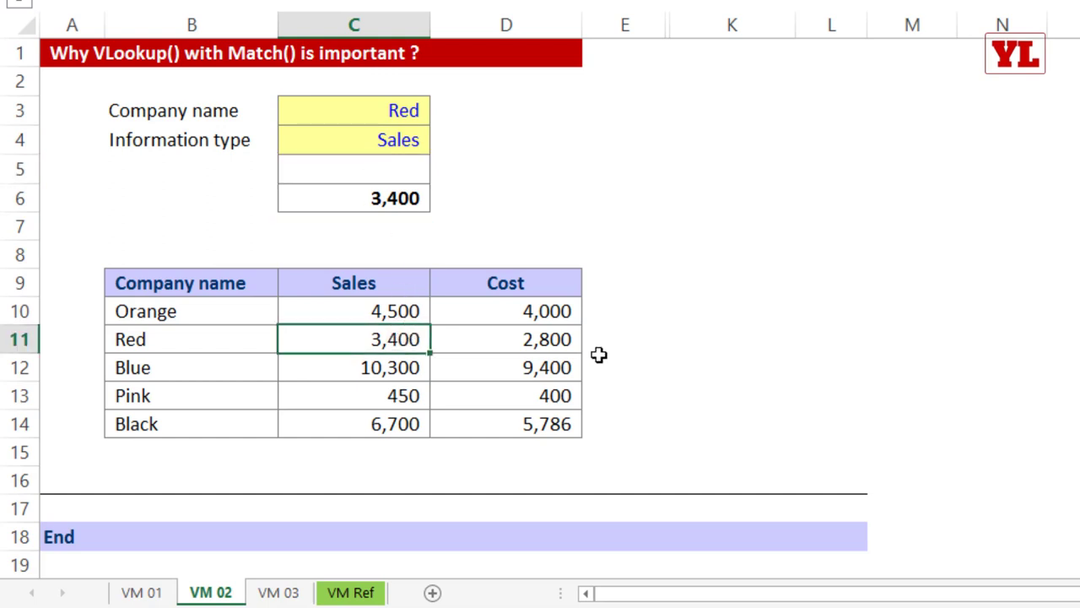
key(ctrl+b)
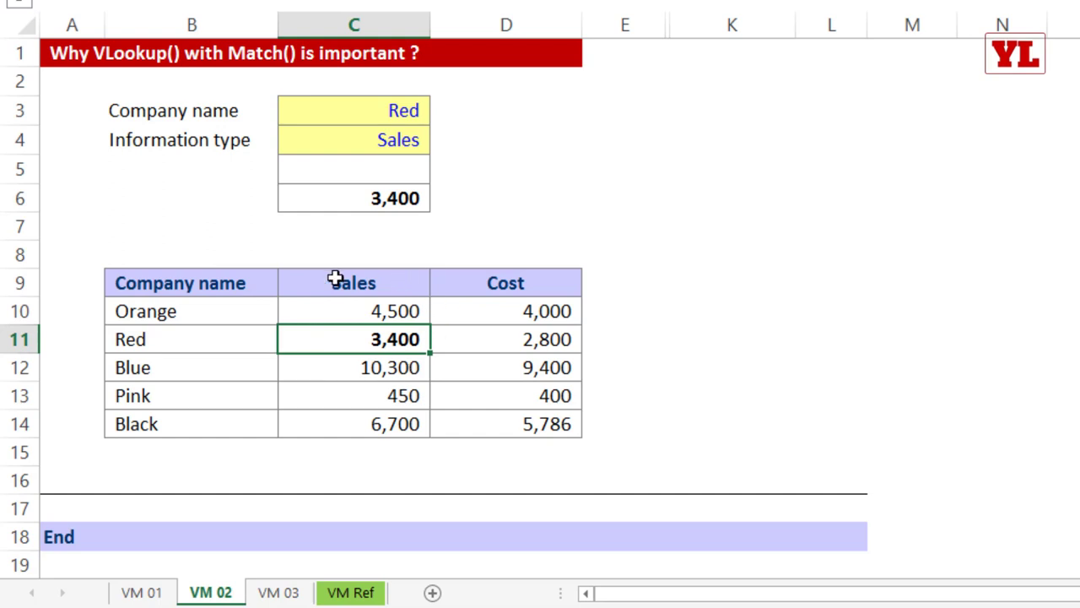
Set the company name in C3 to Orange and the information type in C4 to Cost.
click(398, 110)
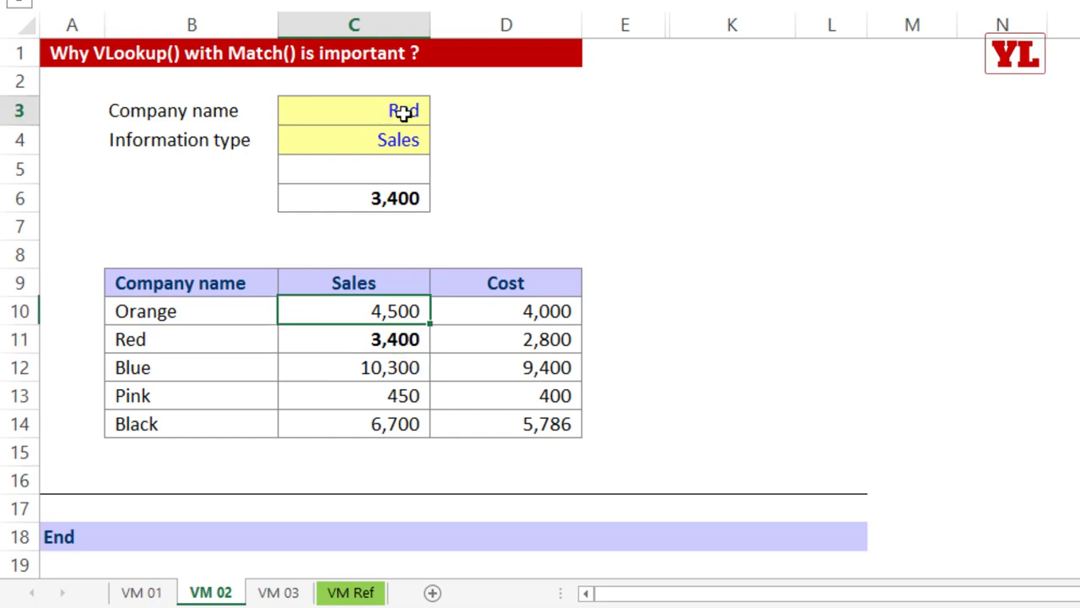
text(Orange)
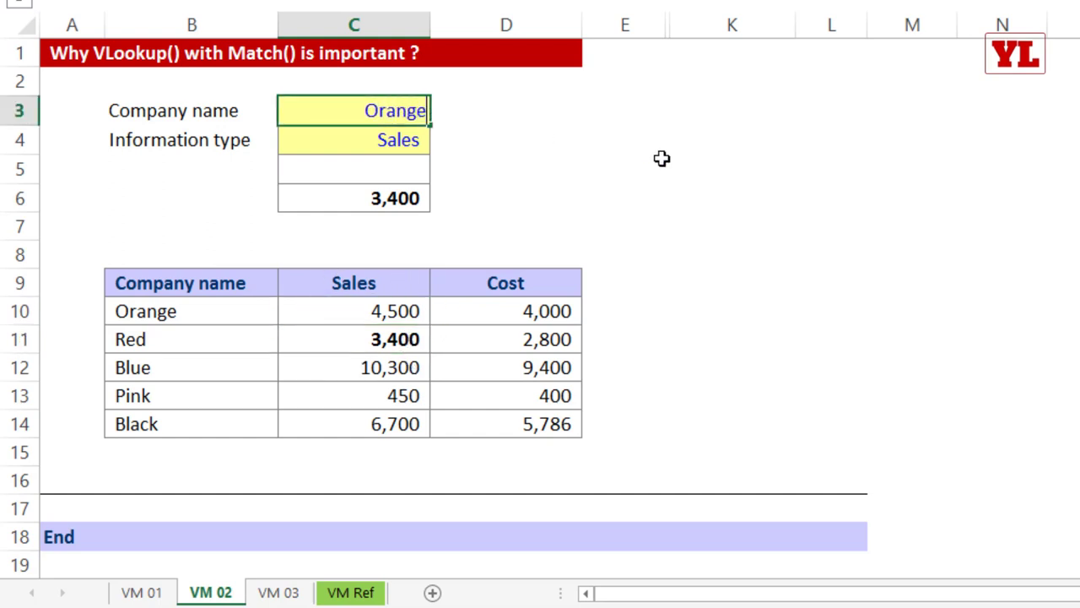
click(521, 160)
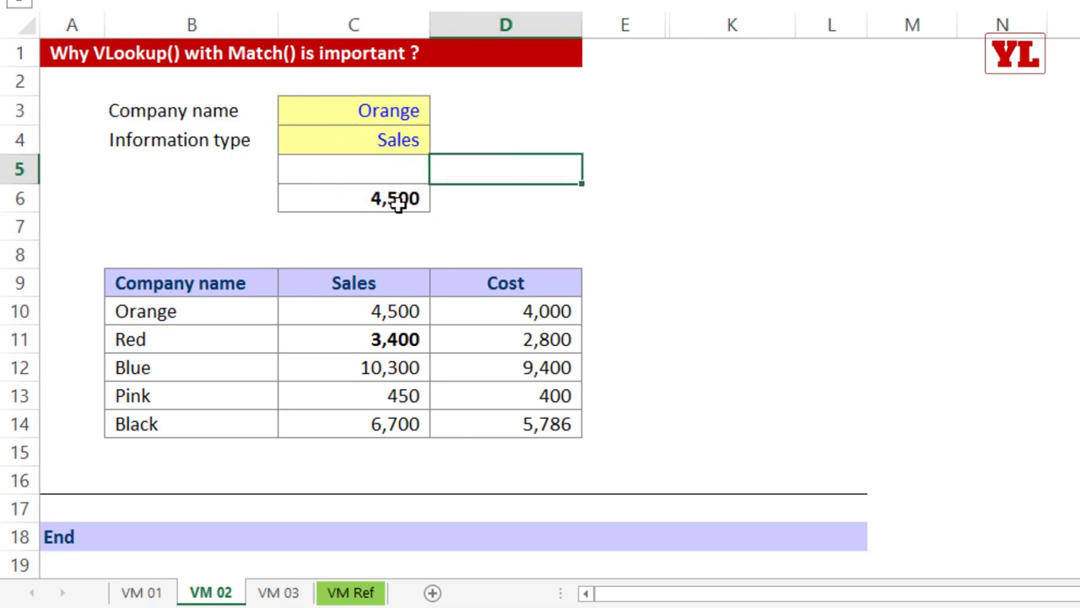
click(405, 138)
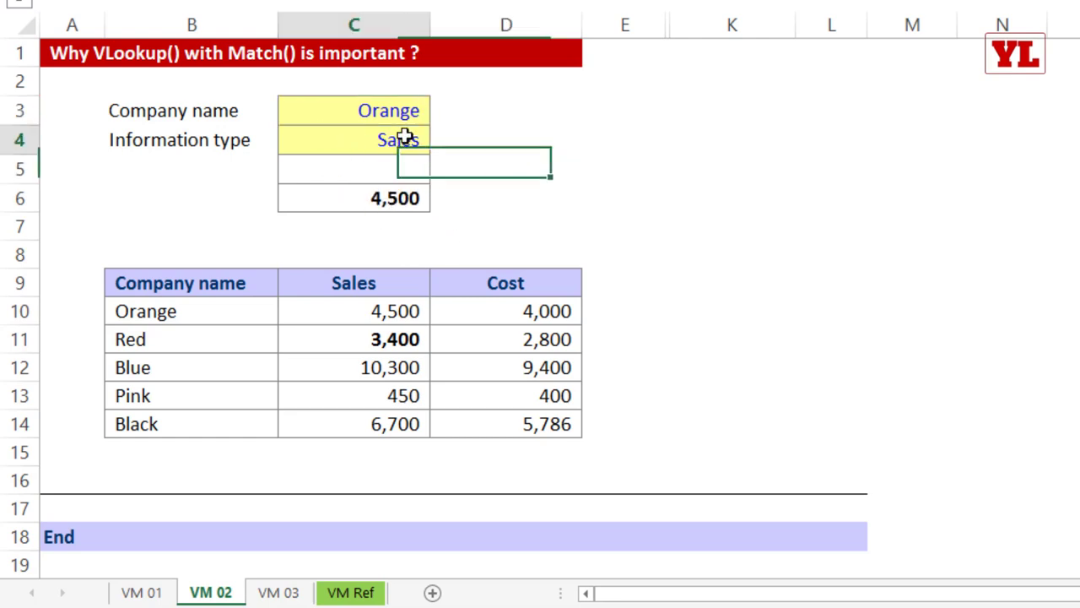
text(Cost)
key(ctrl+Return)
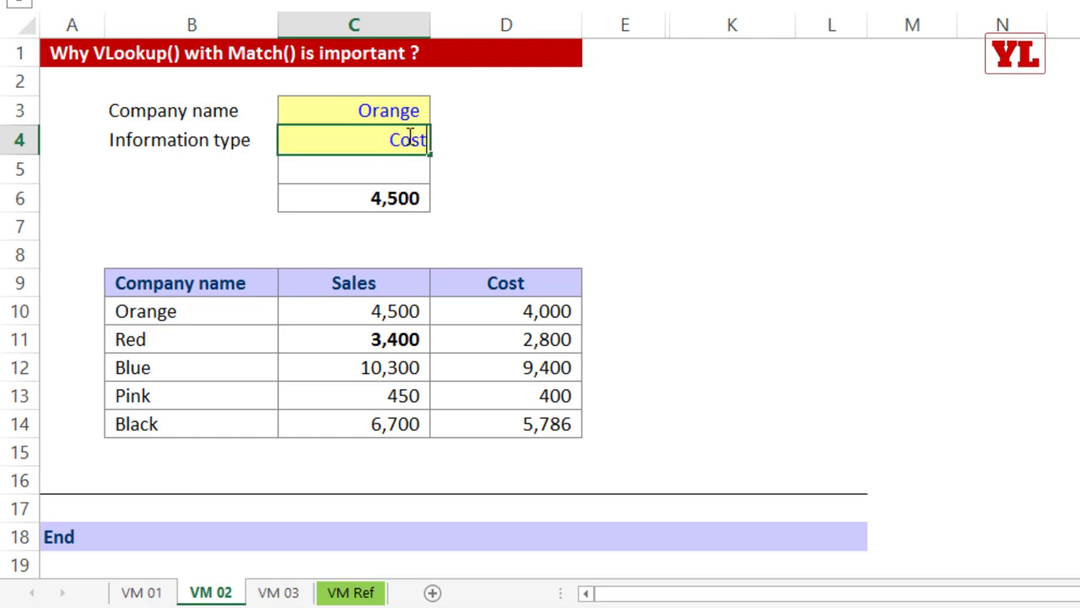
click(500, 246)
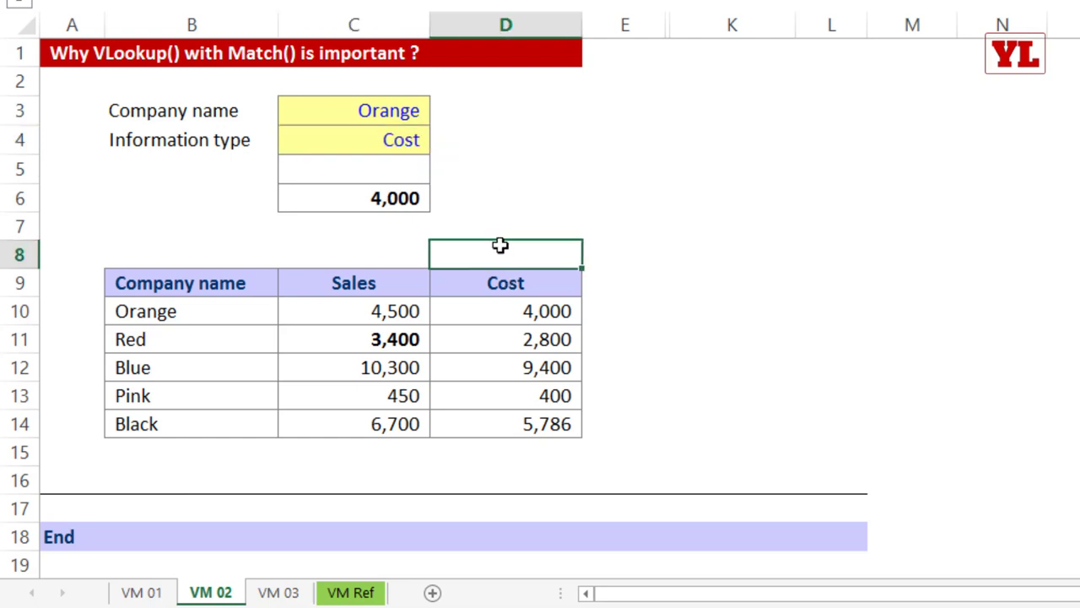
Start a VLOOKUP formula in C5.
click(385, 171)
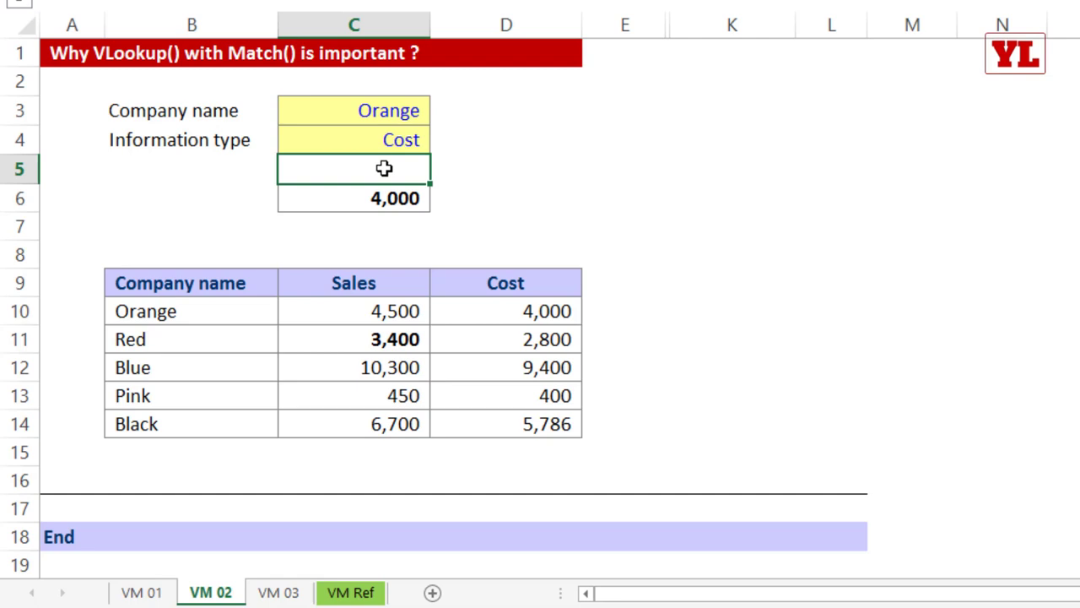
text(=vl)
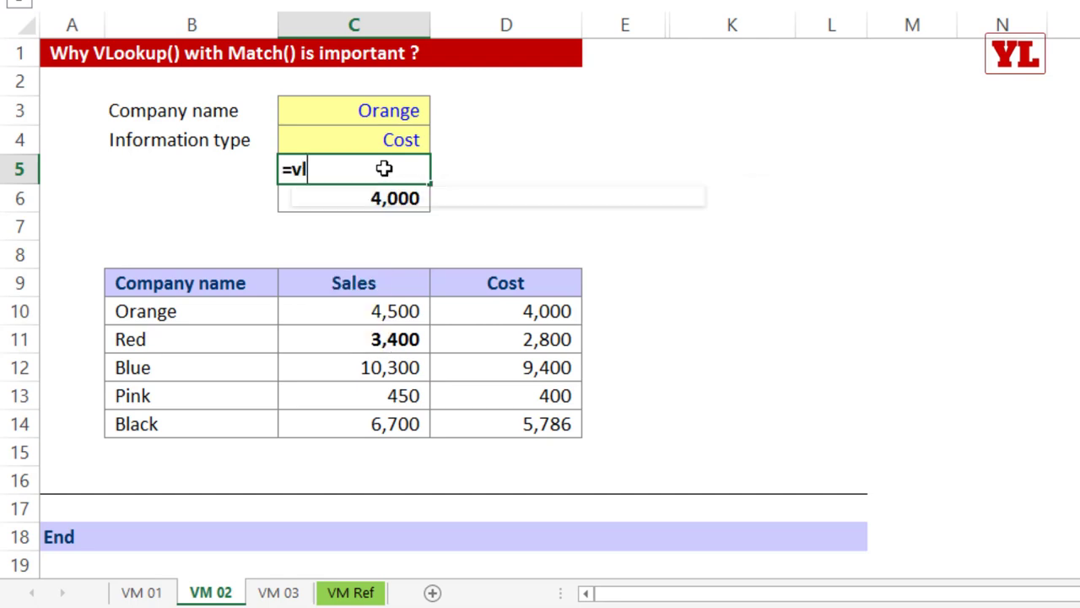
key(Tab)
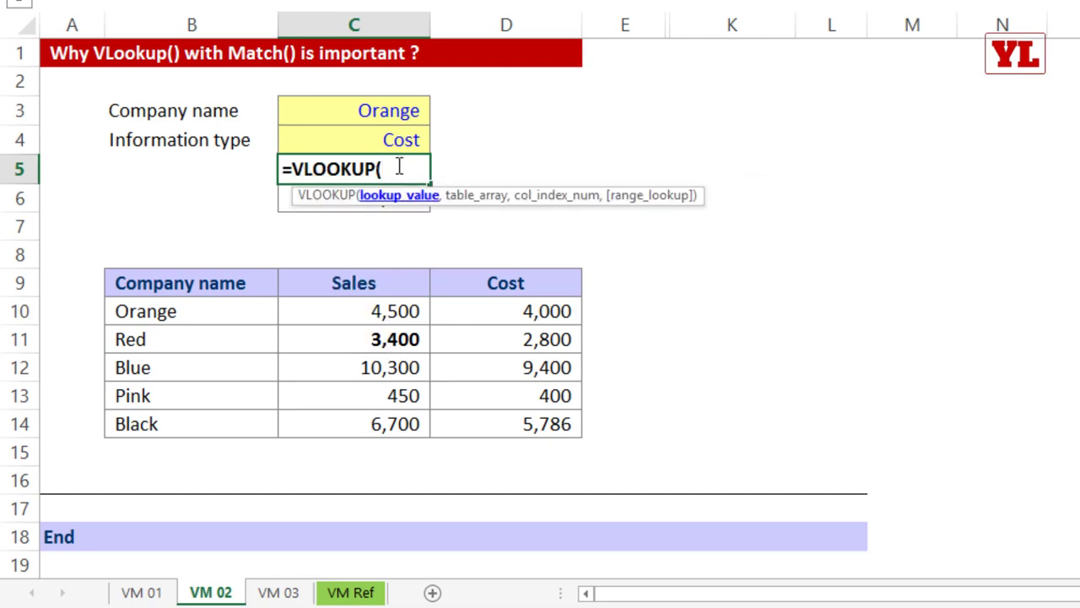
Try to use both inputs, C3:C4, as the VLOOKUP's lookup value, and clear the reference from the formula.
click(378, 113)
click(390, 137)
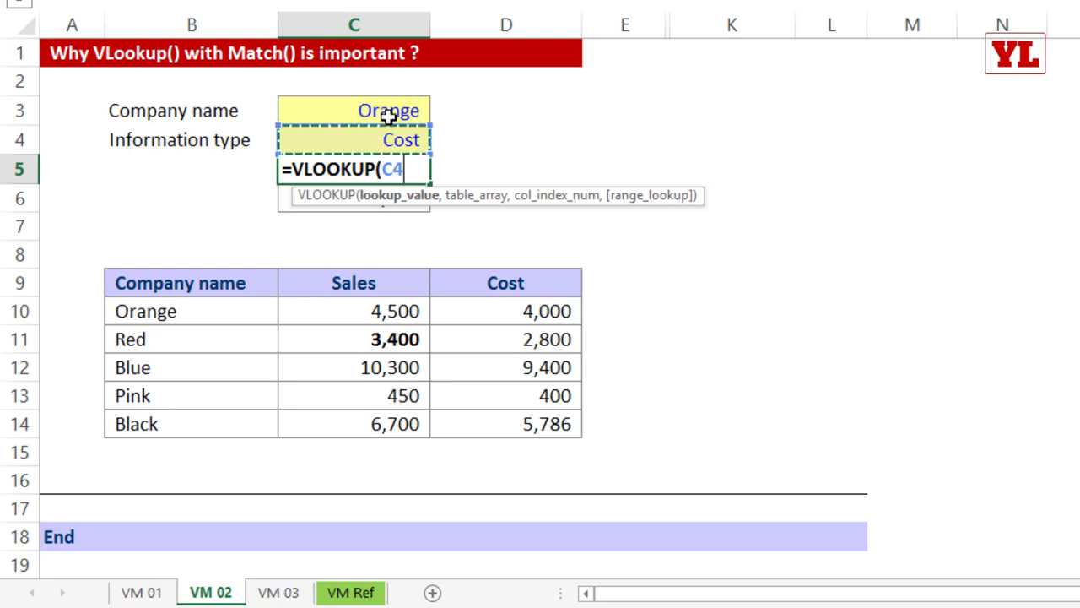
drag(388, 118, 390, 139)
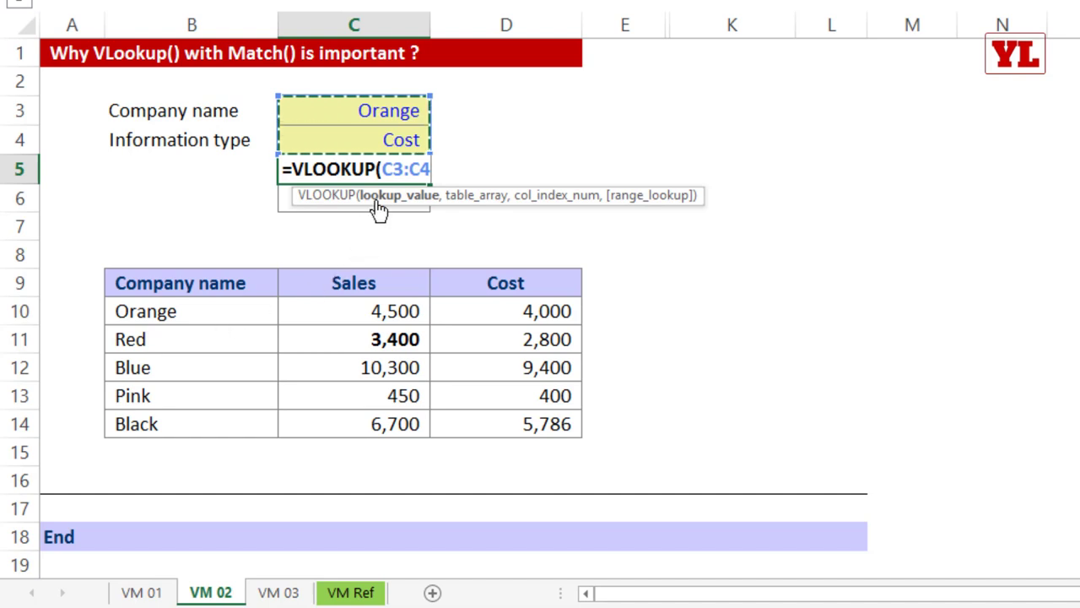
drag(386, 110, 379, 140)
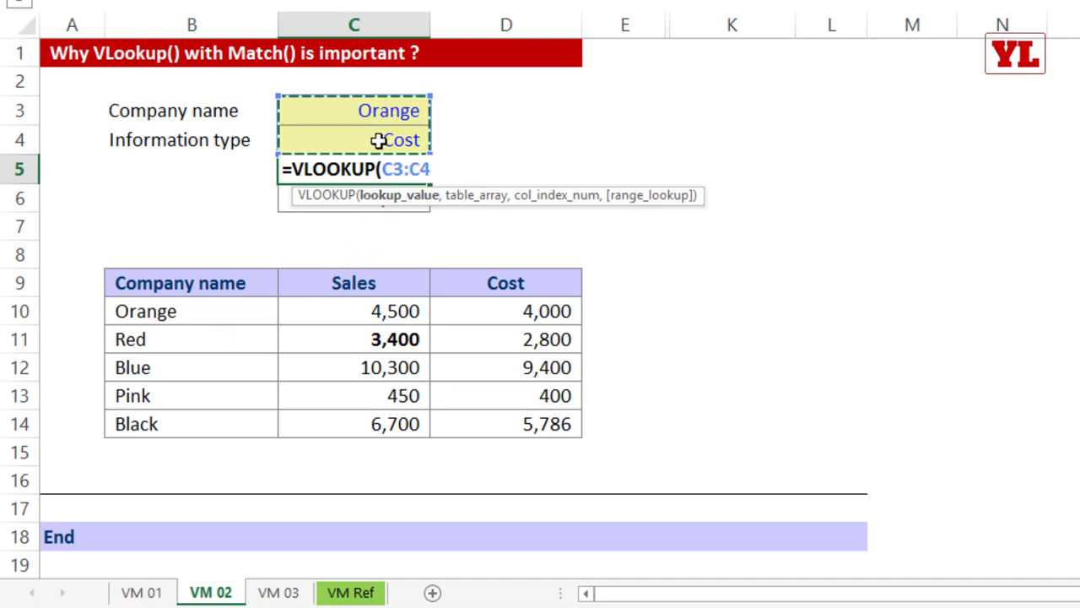
click(387, 201)
key(BackSpace)
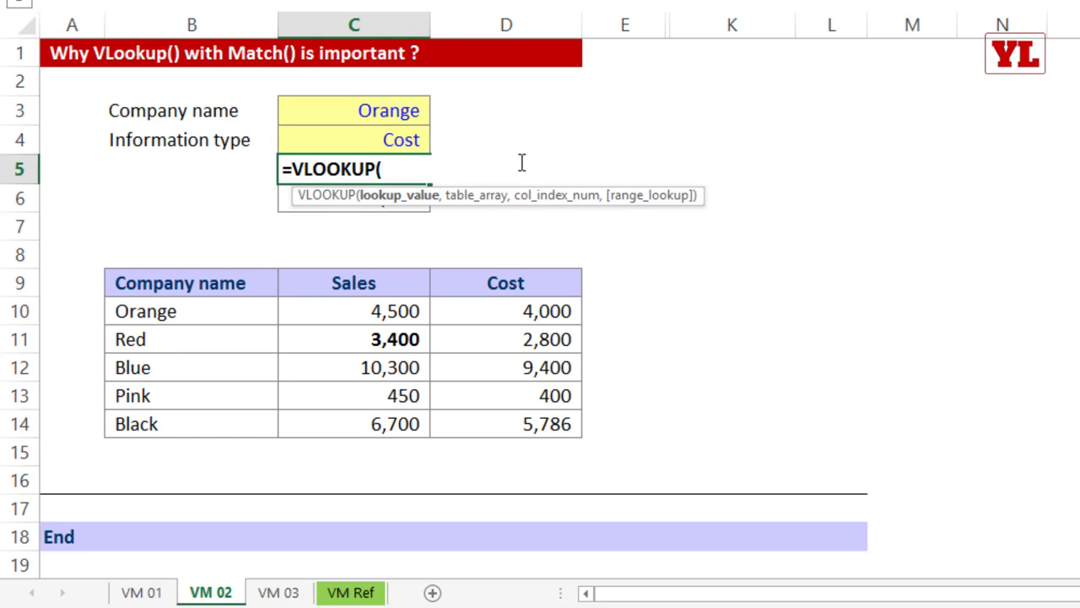
click(385, 115)
click(382, 128)
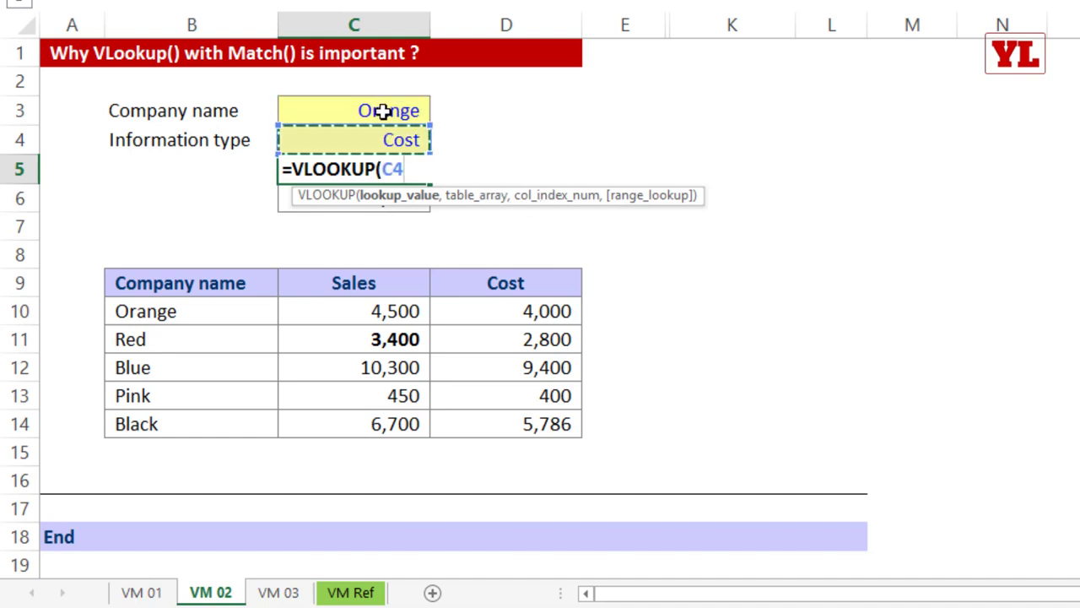
click(381, 111)
click(402, 139)
click(402, 110)
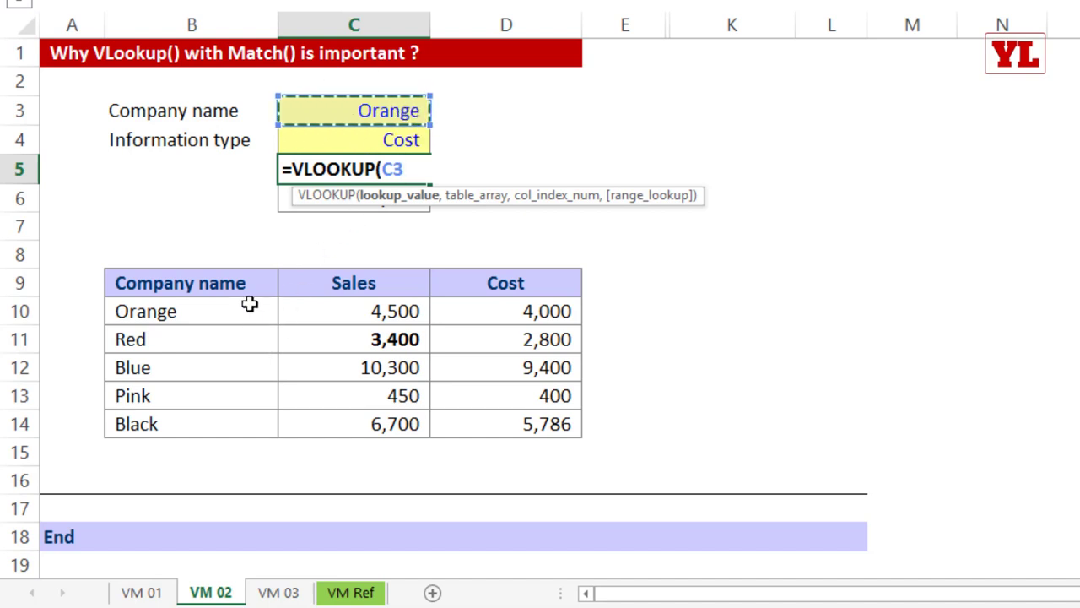
drag(240, 291, 270, 405)
key(BackSpace)
key(BackSpace)
key(BackSpace)
key(BackSpace)
key(BackSpace)
key(BackSpace)
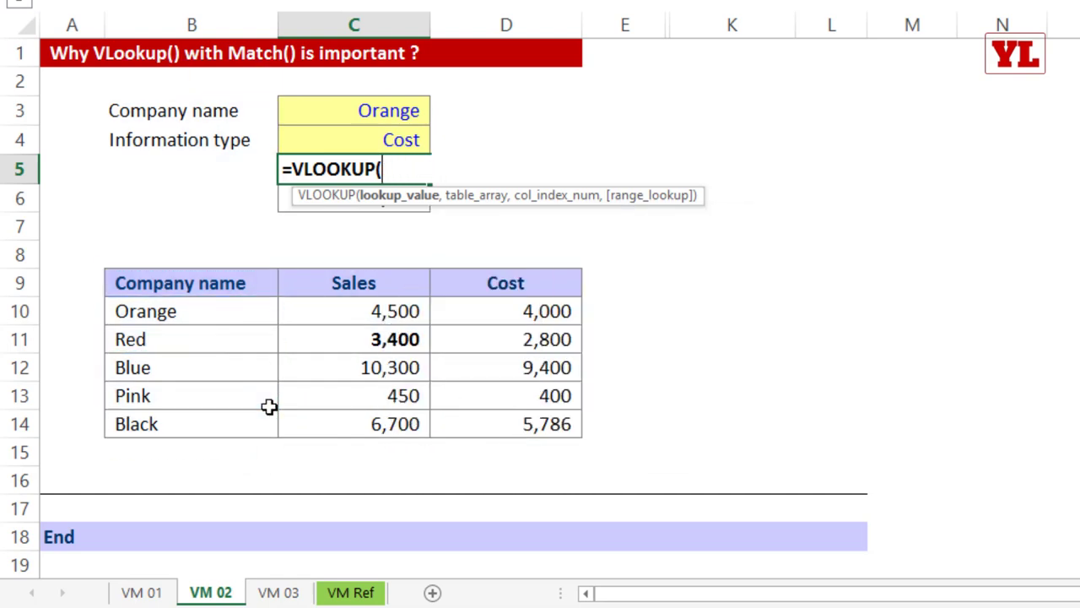
Use the company name in C3 as the VLOOKUP's lookup value and the absolute range $B$9:$D$14 as its table array.
click(392, 111)
click(384, 140)
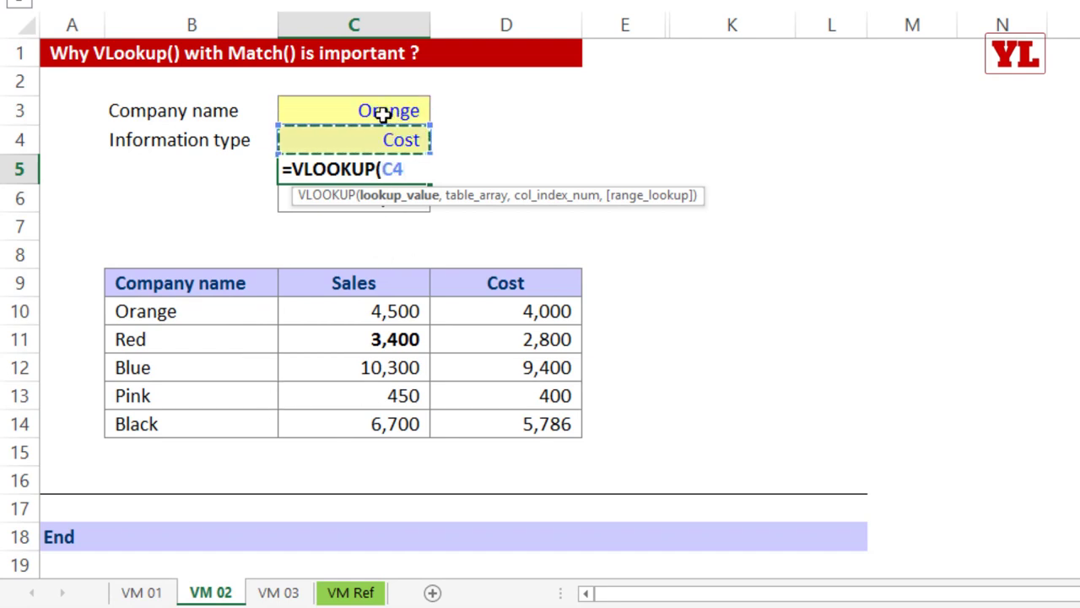
click(381, 112)
text(,)
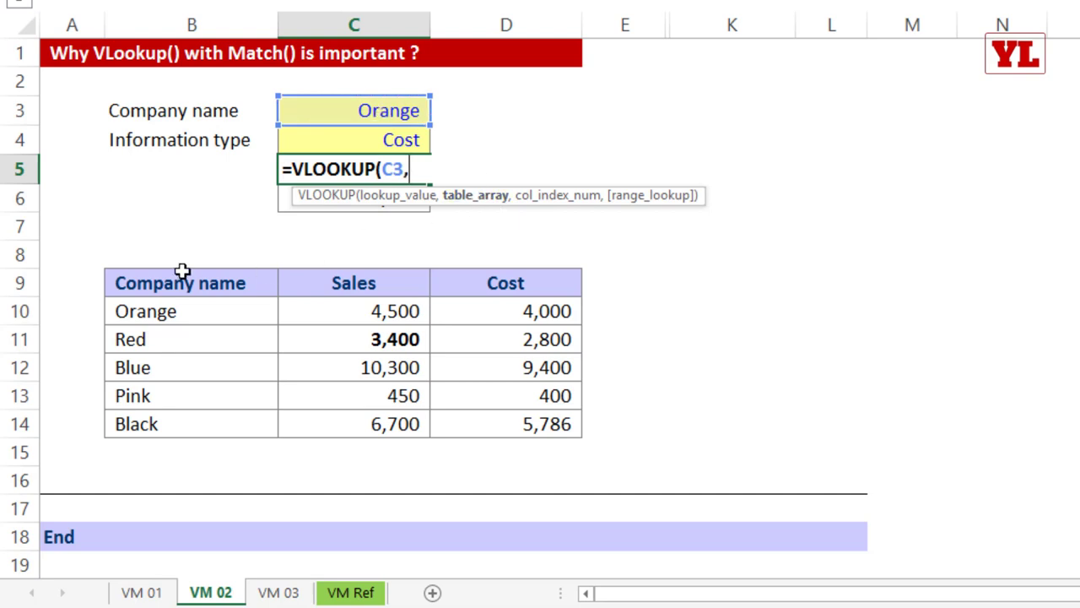
drag(116, 283, 512, 416)
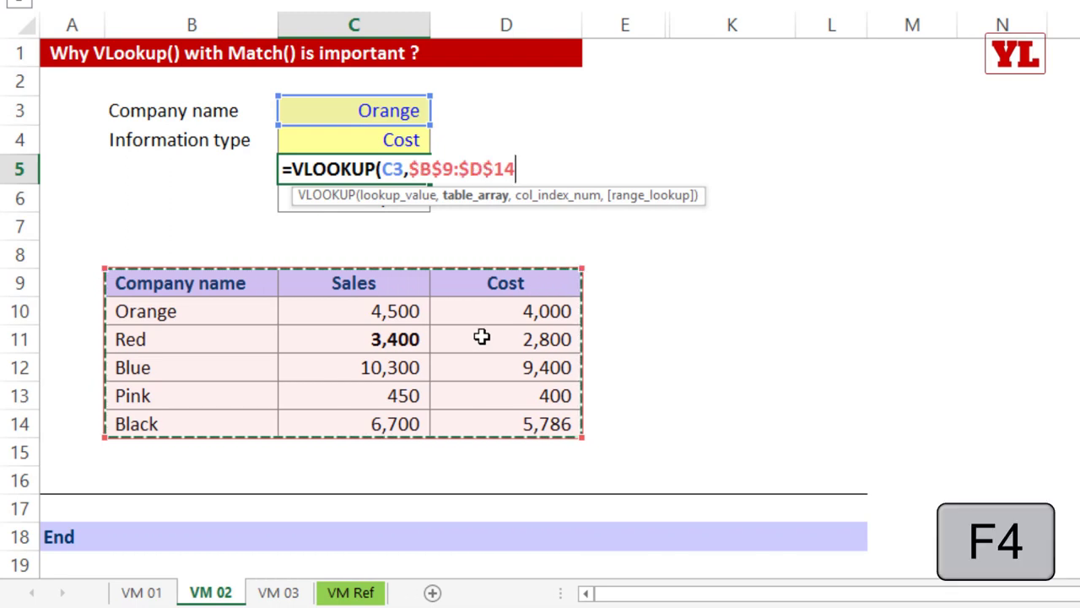
key(F4)
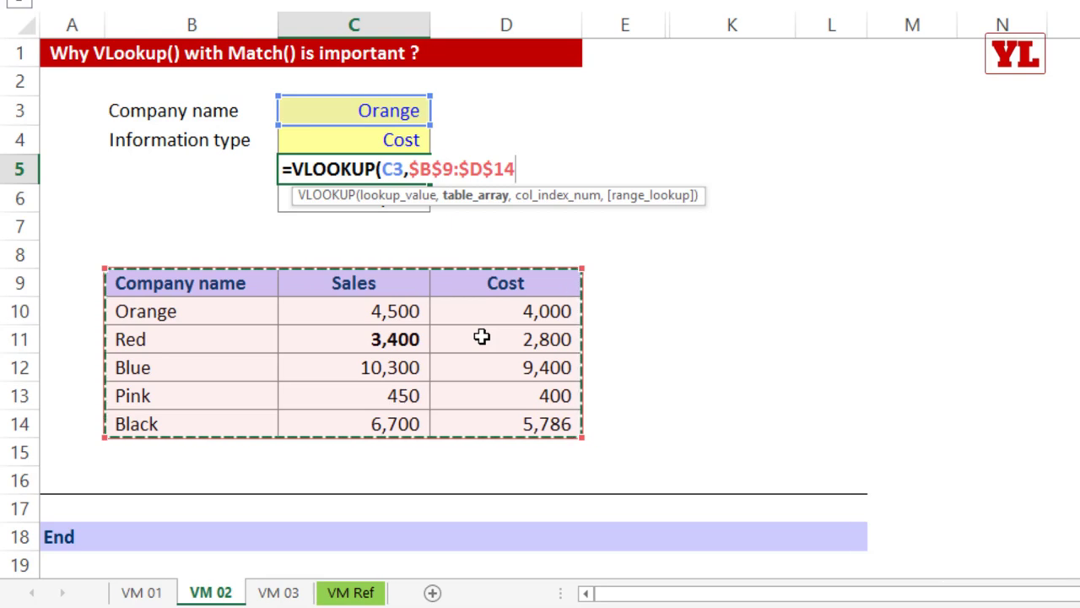
text(,)
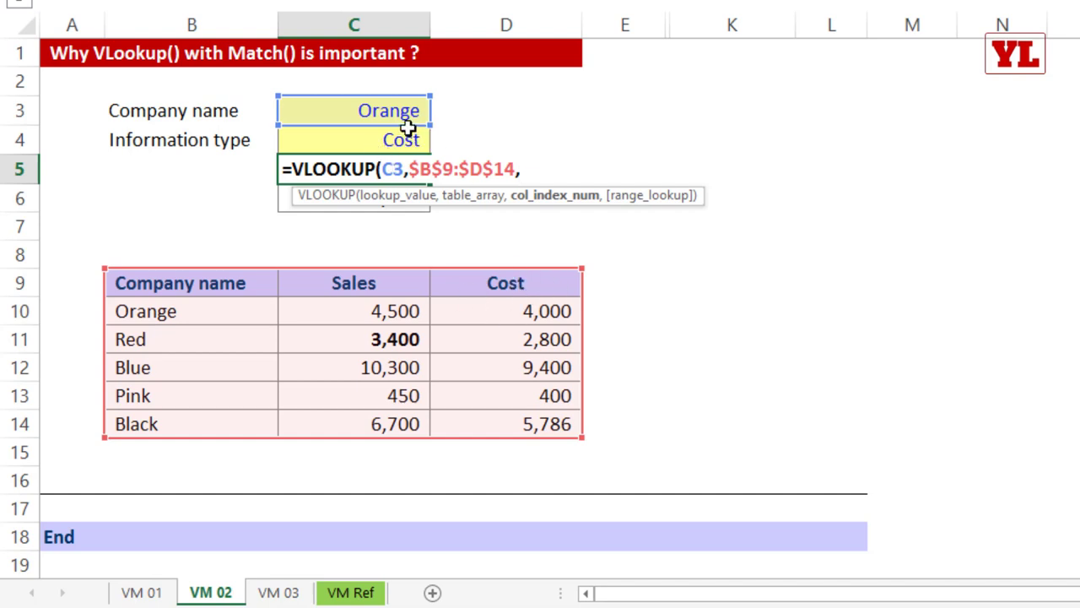
Complete the VLOOKUP in C5 with column index 3 and range lookup 0.
text(3,)
click(597, 236)
double_click(597, 235)
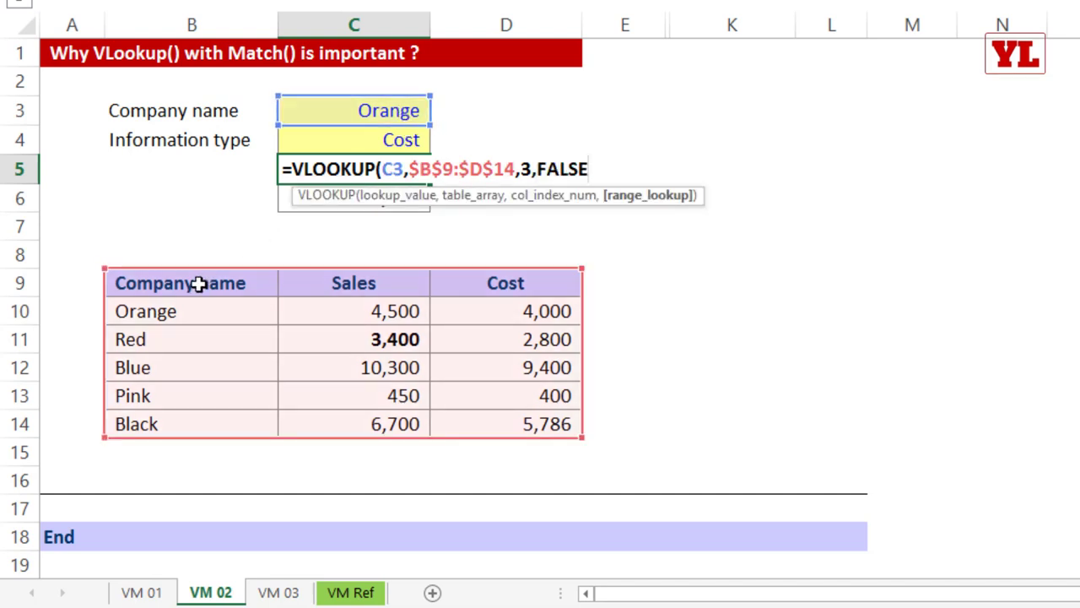
double_click(557, 169)
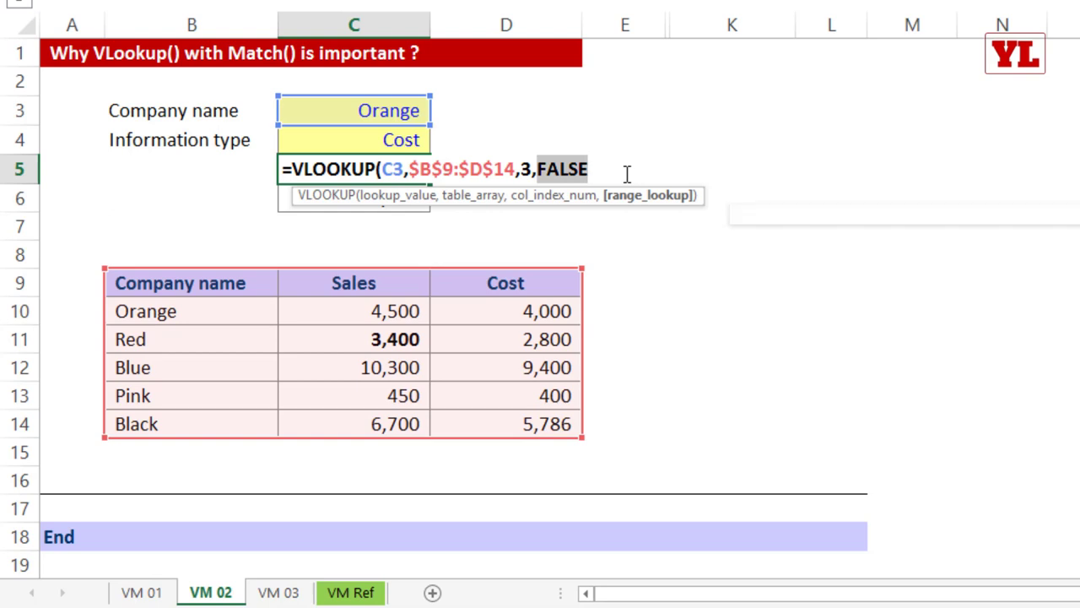
text(0))
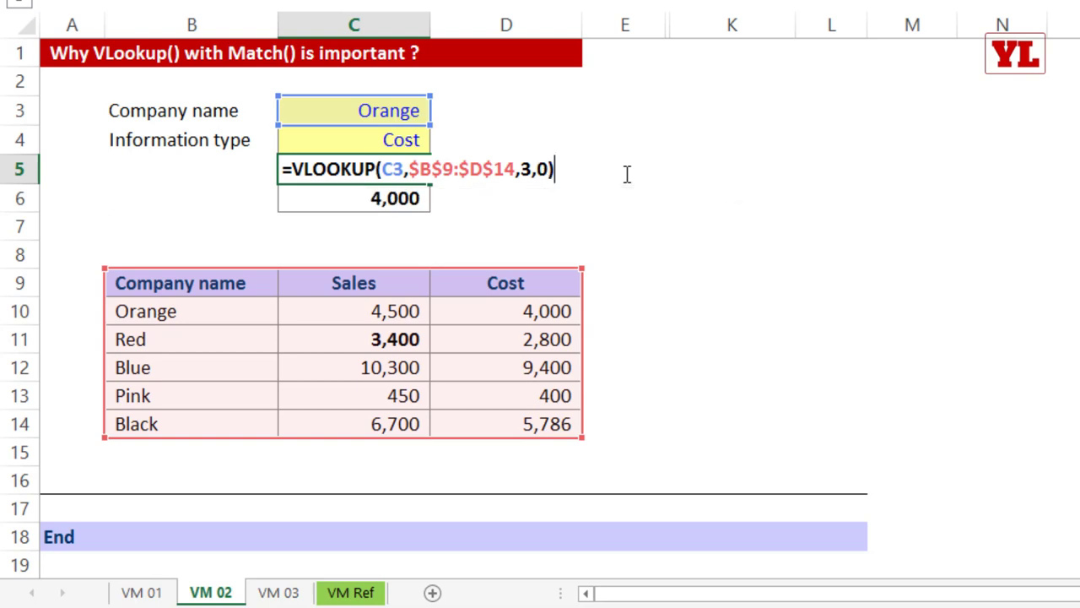
key(Return)
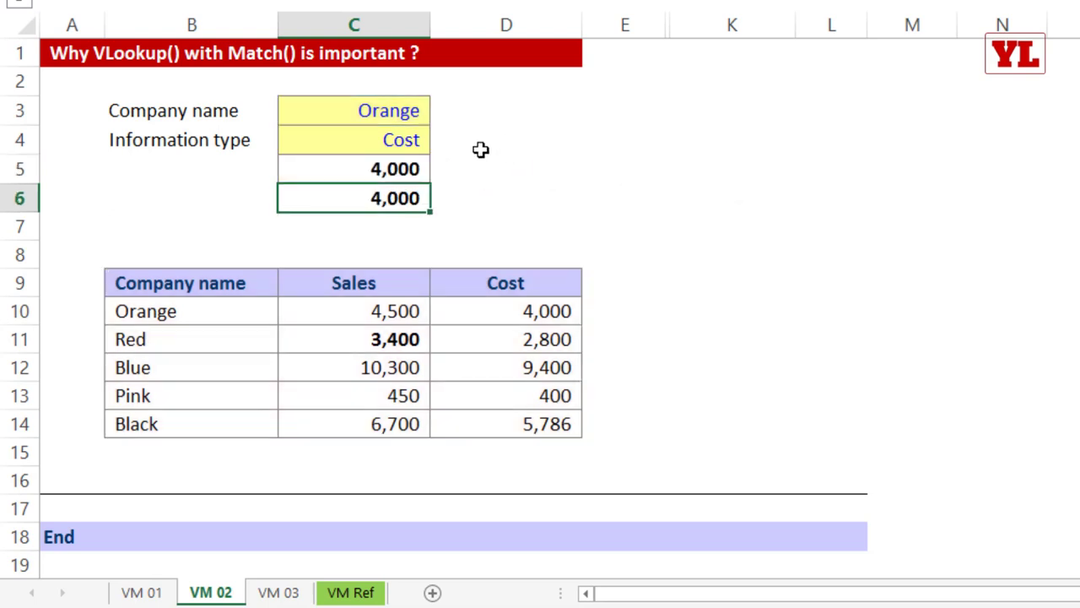
Set the information type in C4 to sales and compare the results in C5 and C6.
click(385, 168)
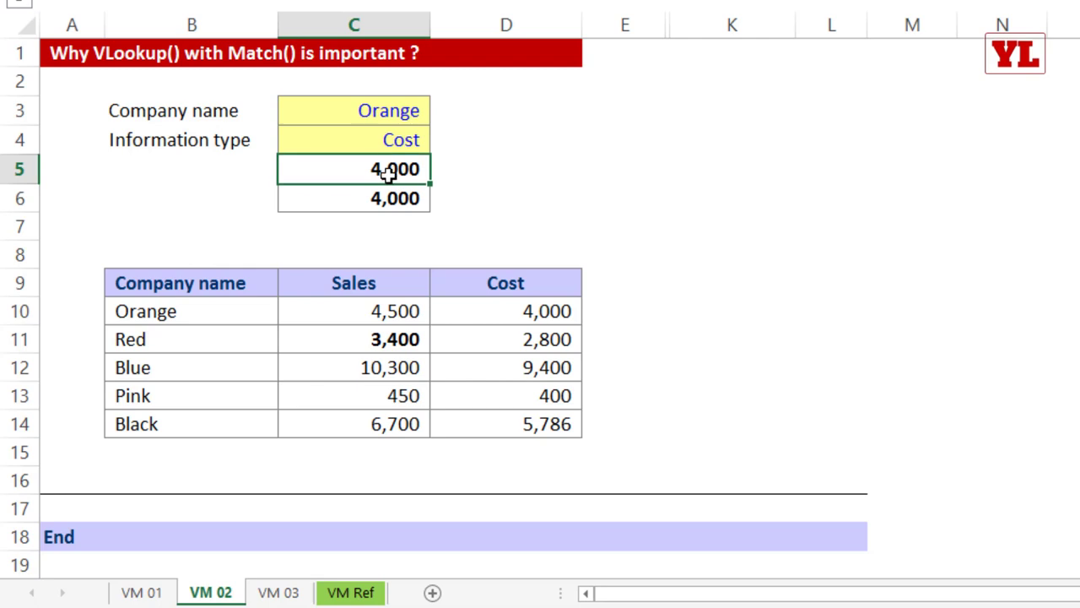
click(390, 208)
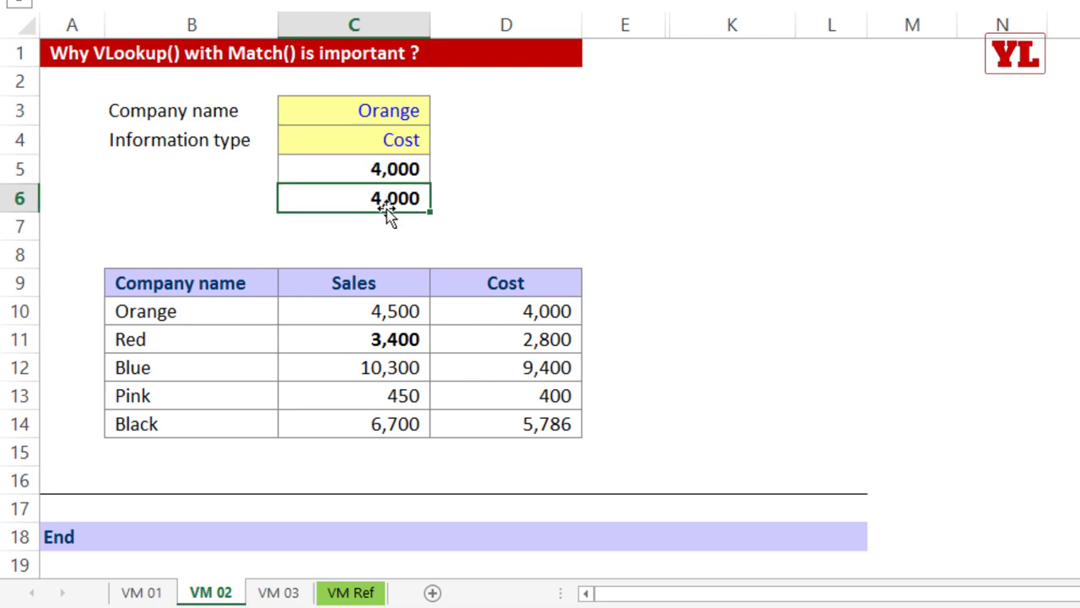
click(393, 140)
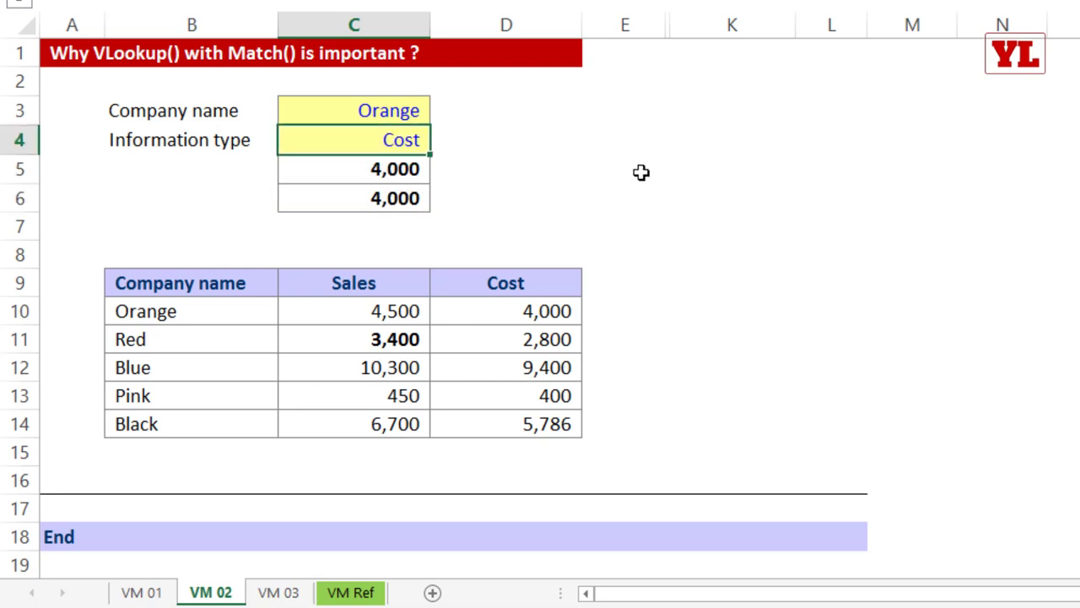
text(sales)
click(642, 172)
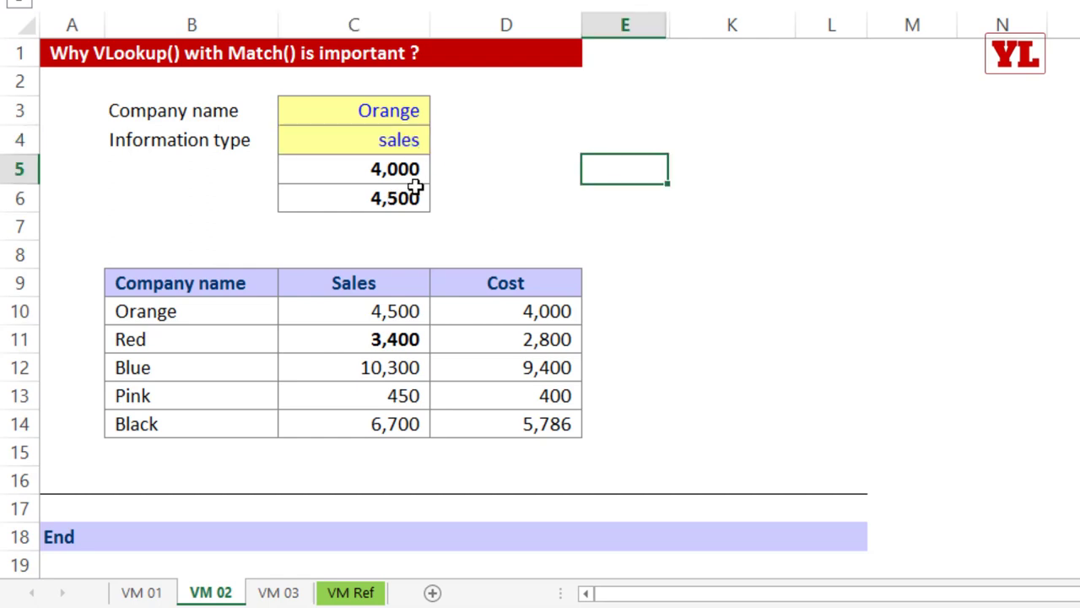
click(395, 168)
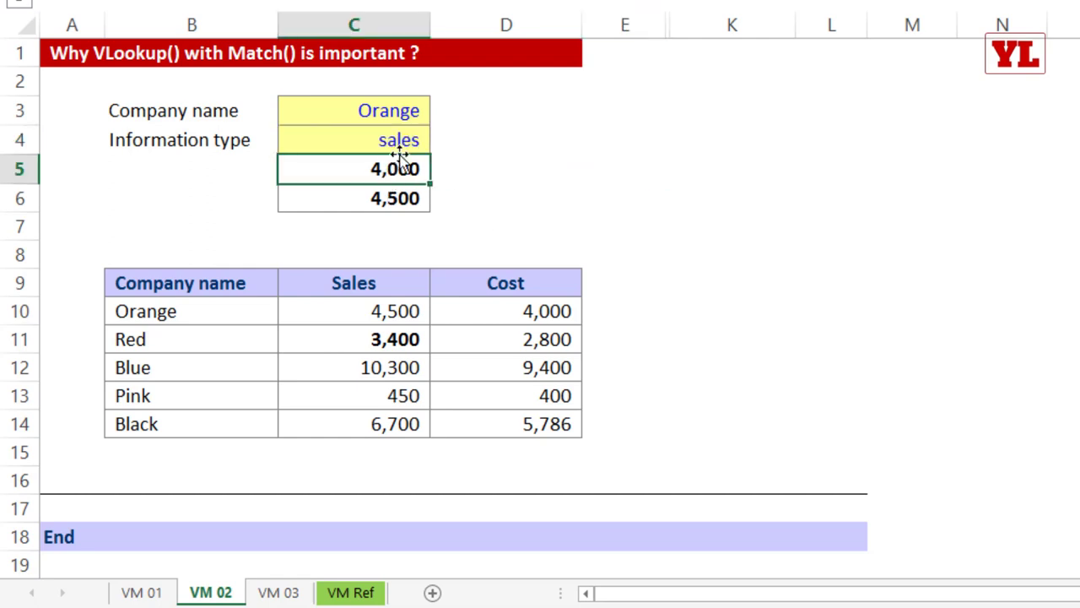
click(390, 196)
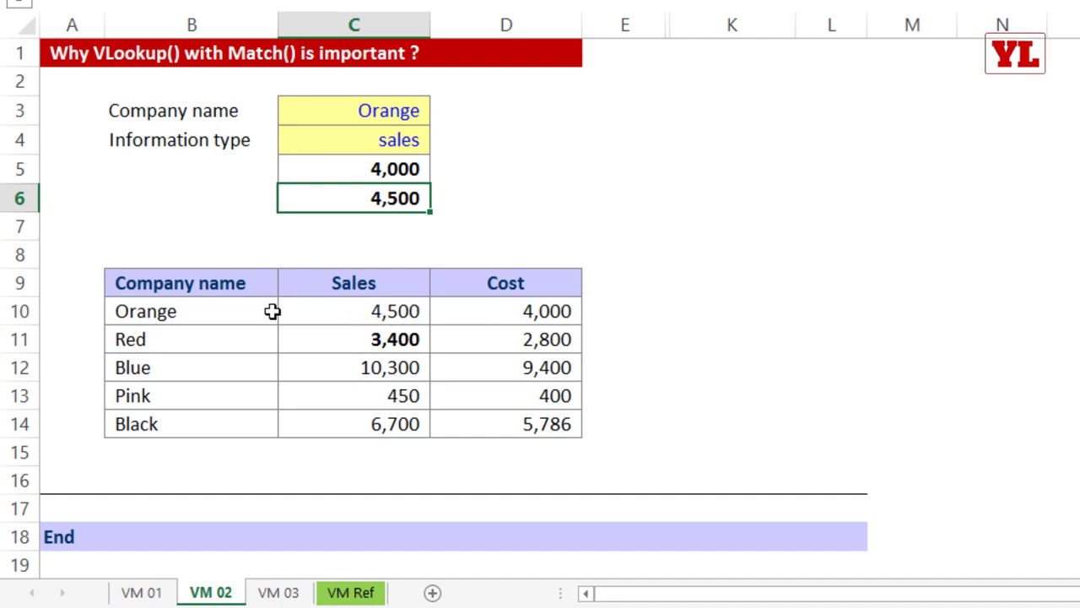
Replace the hard-coded column index in C5's VLOOKUP with an empty nested MATCH function.
double_click(409, 169)
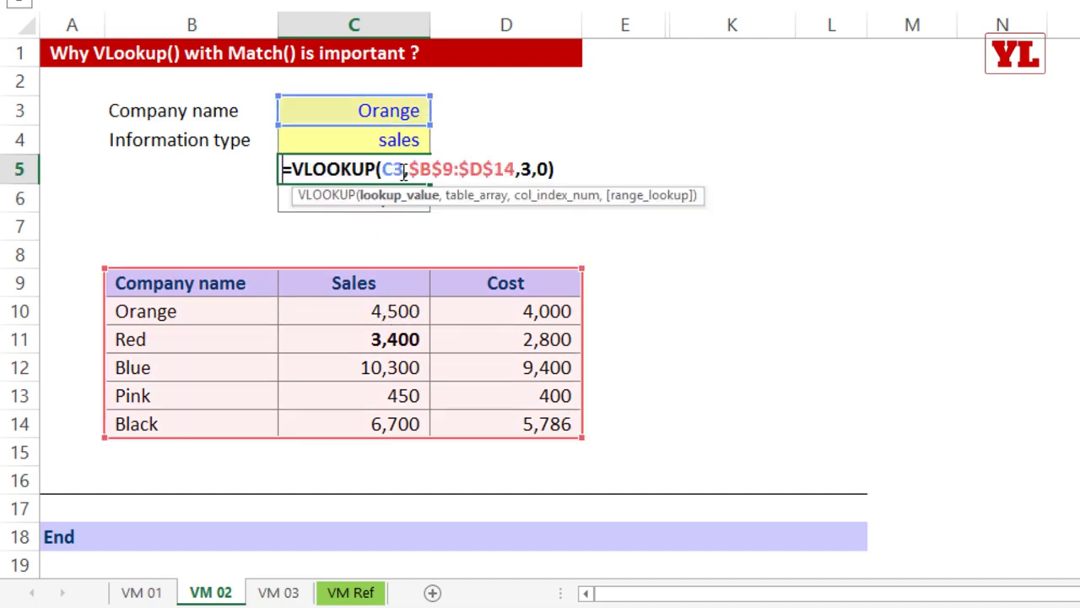
click(525, 169)
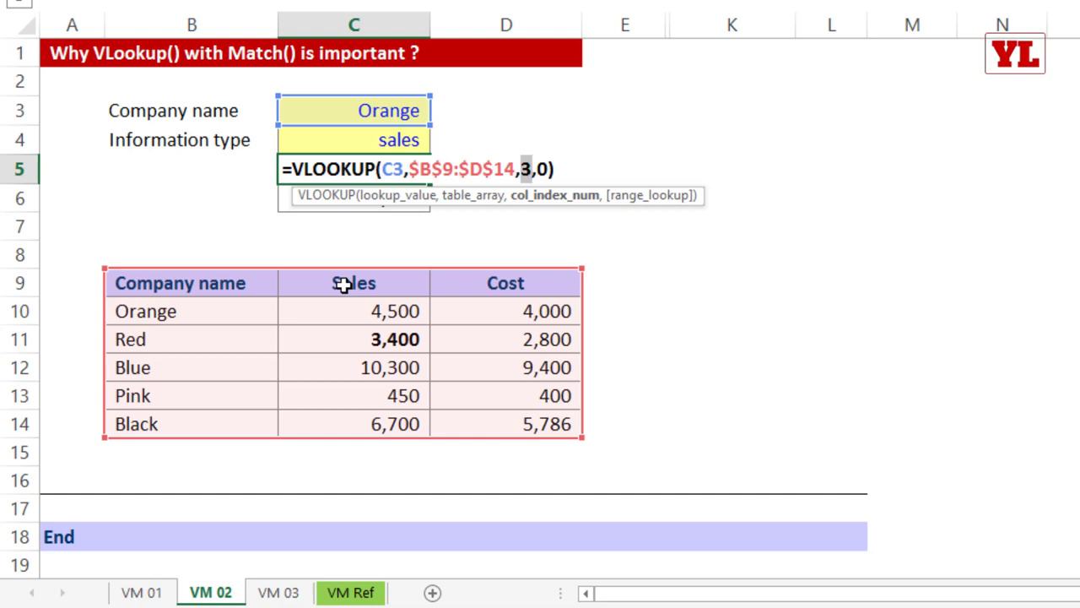
text(ma)
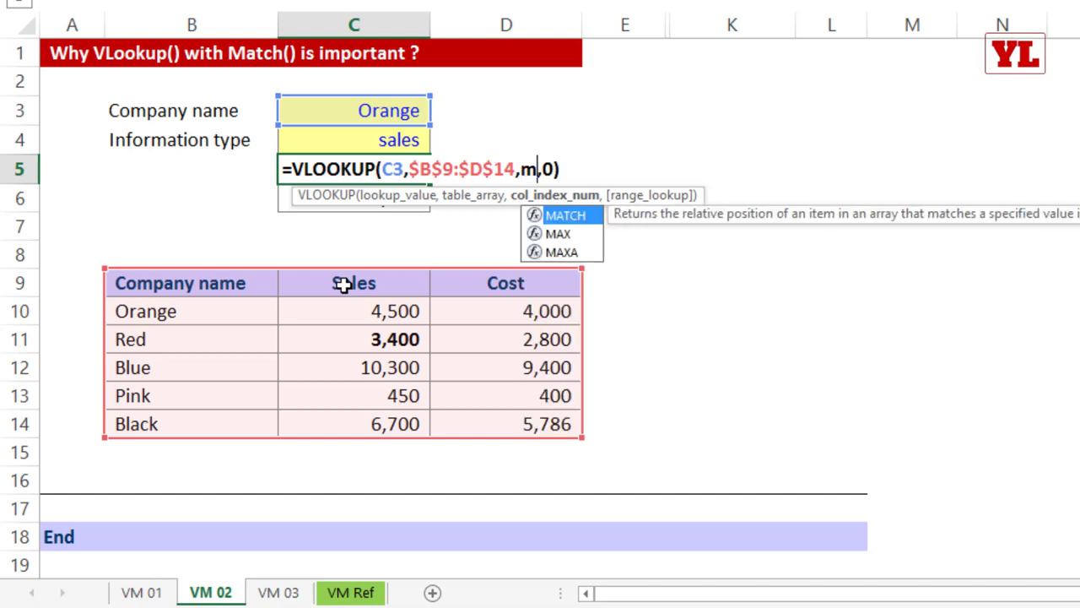
key(Tab)
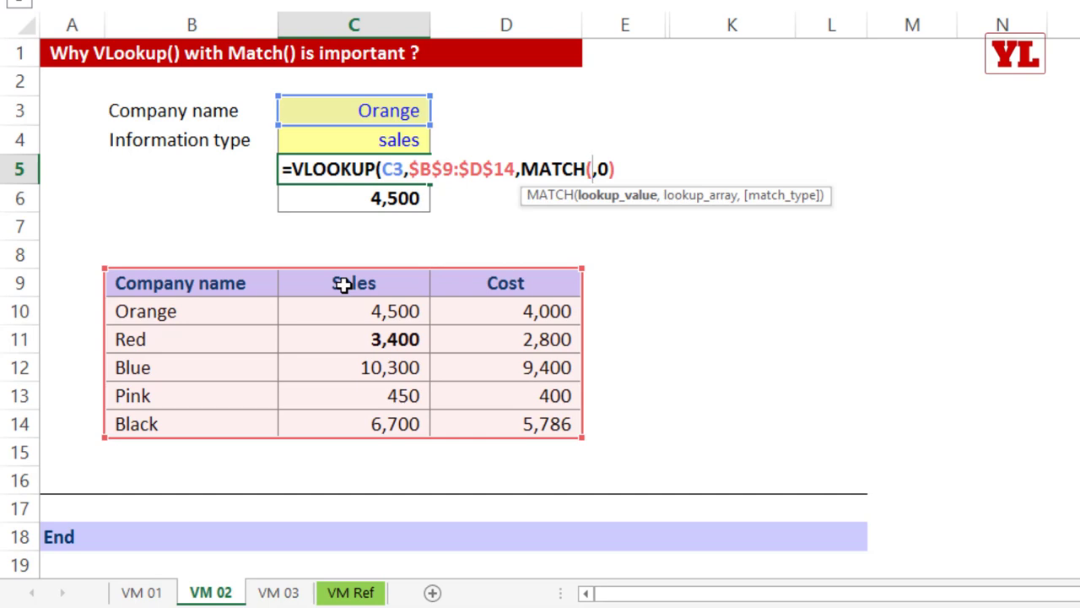
text())
key(Right)
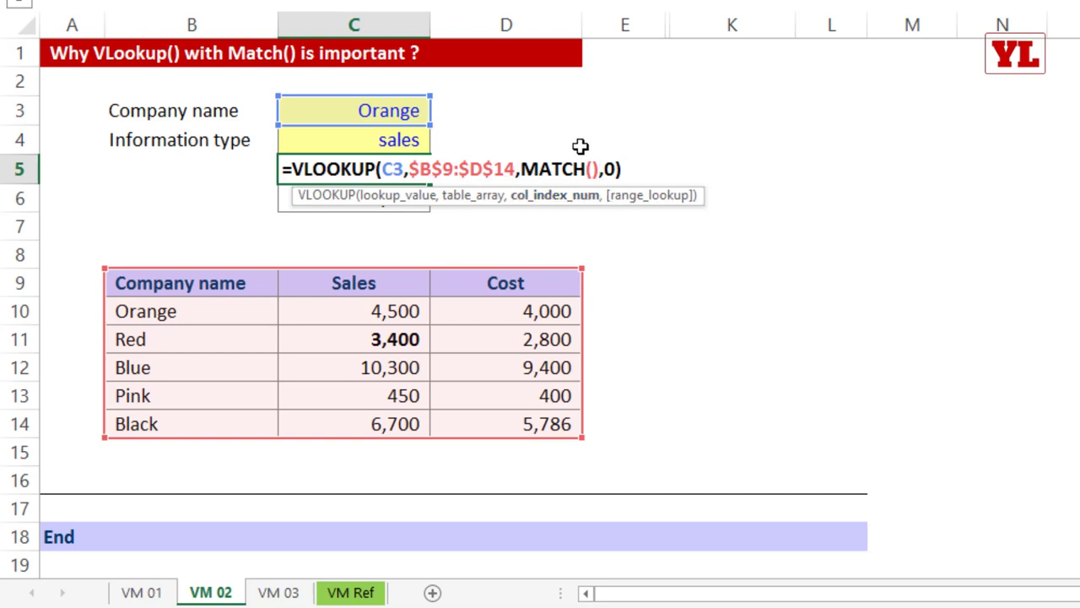
click(591, 170)
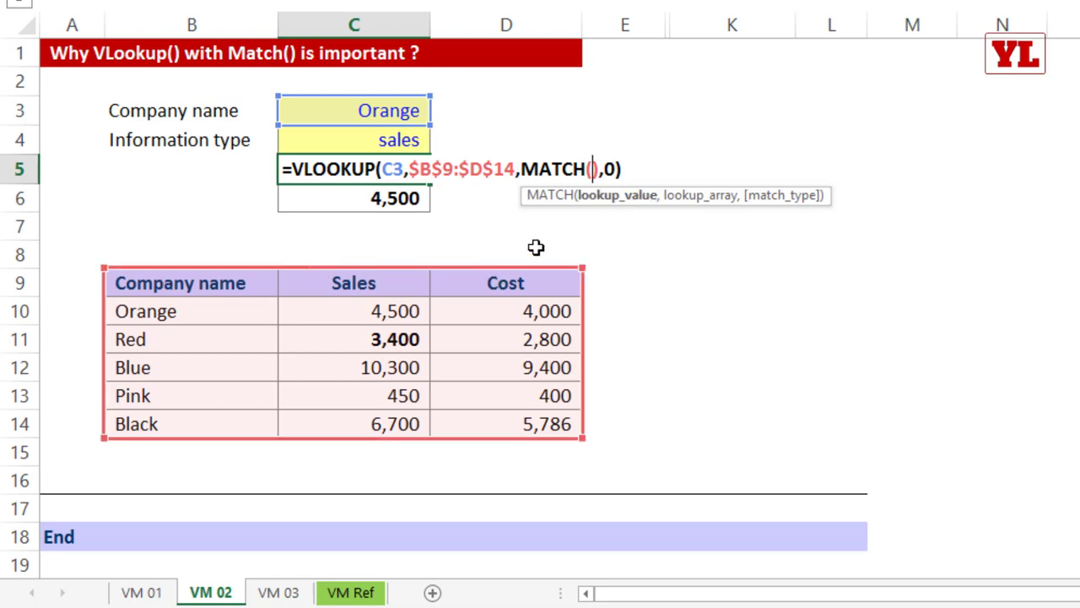
Fill in the nested MATCH with lookup value C4, lookup array $B$9:$D$9 and match type 0, and enter the formula.
click(388, 142)
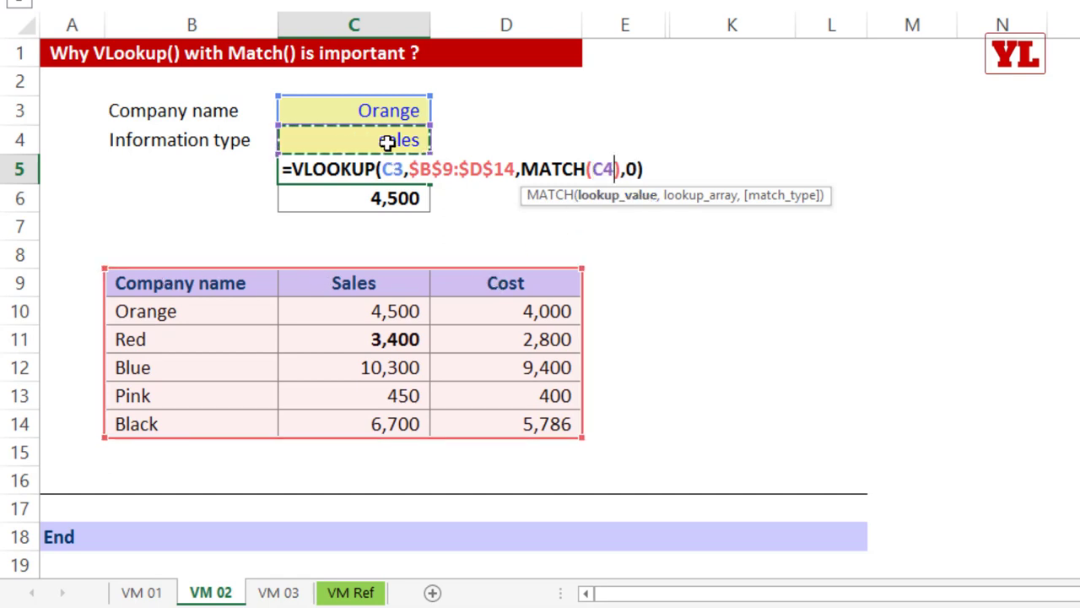
text(,)
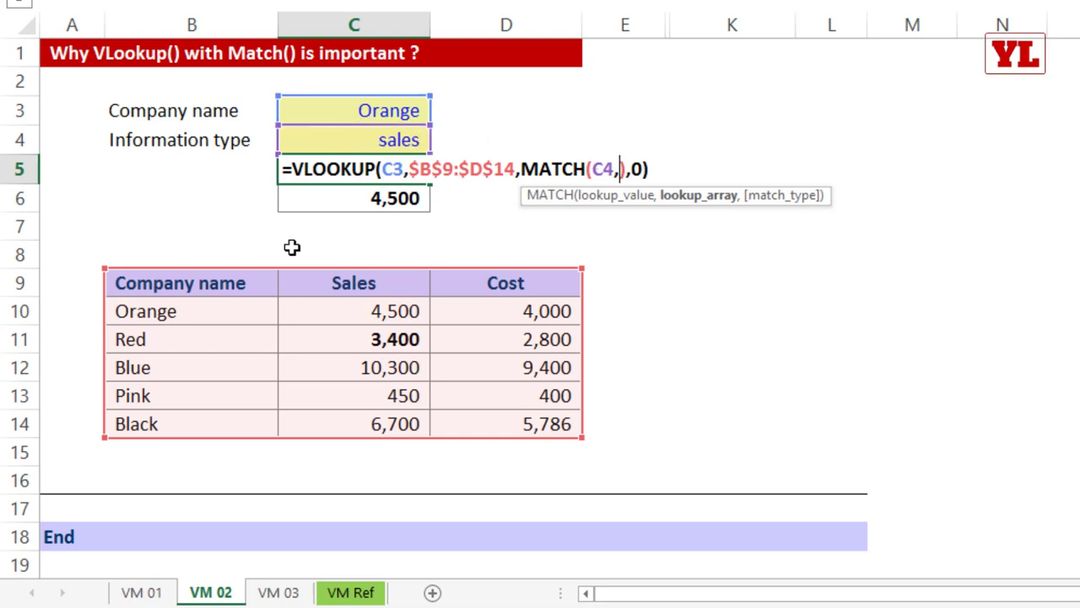
click(140, 285)
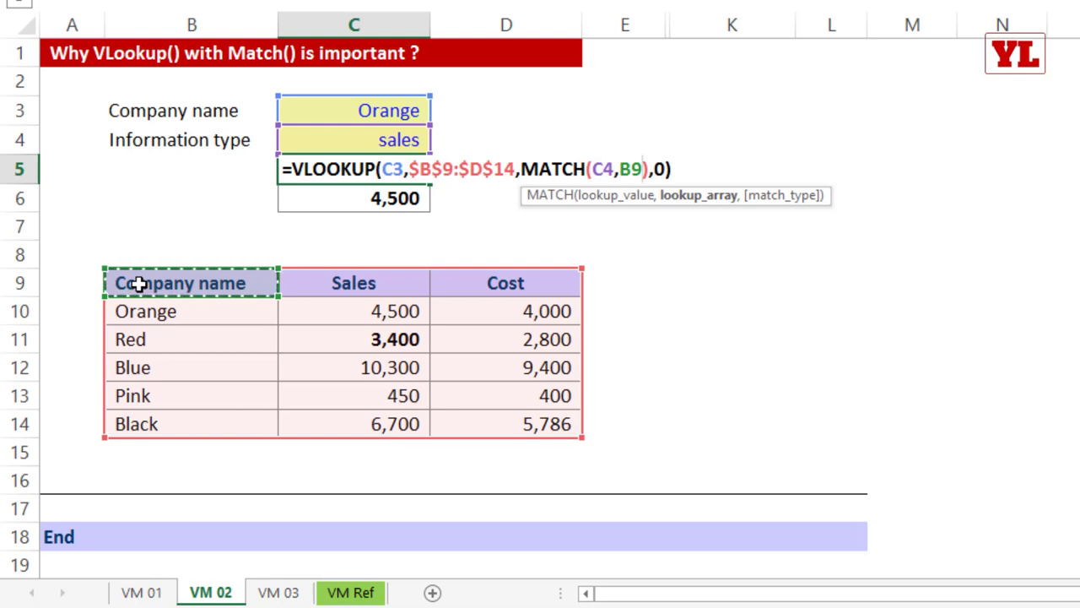
drag(307, 280, 514, 285)
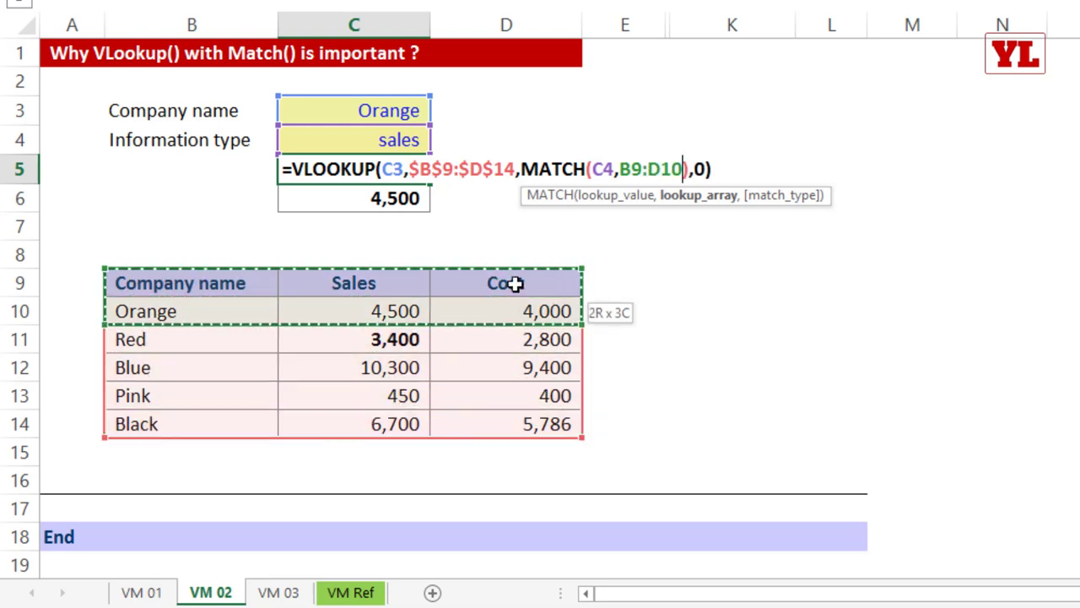
drag(357, 286, 495, 285)
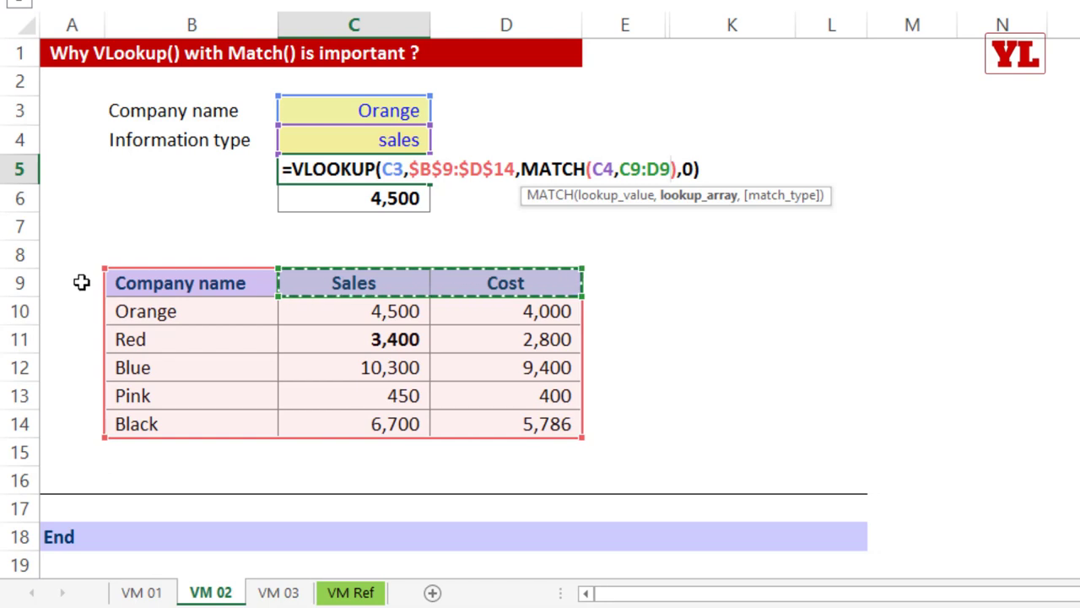
drag(81, 283, 467, 283)
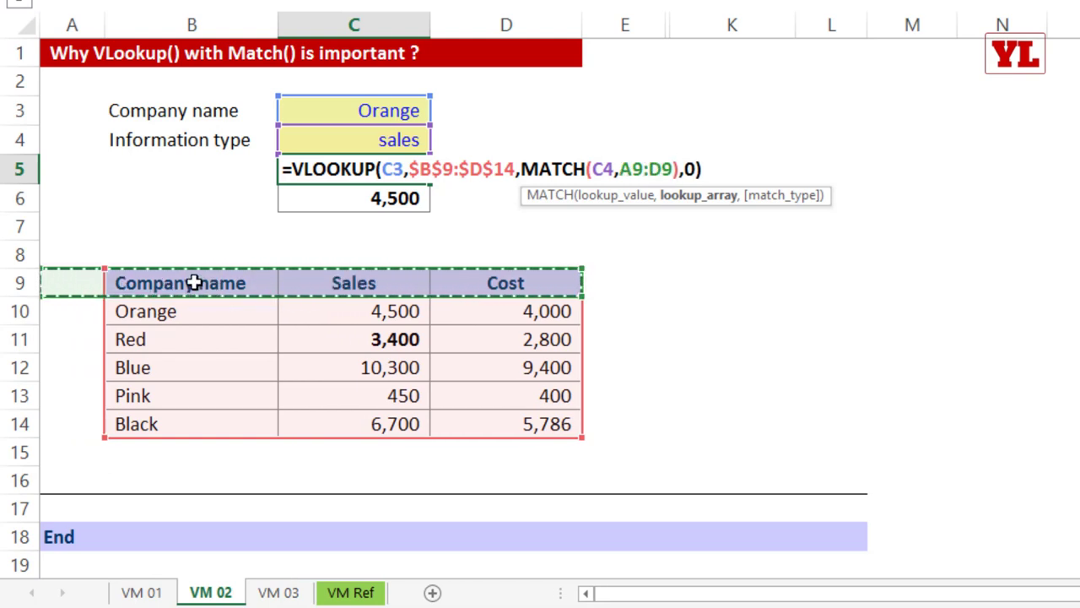
drag(193, 282, 498, 283)
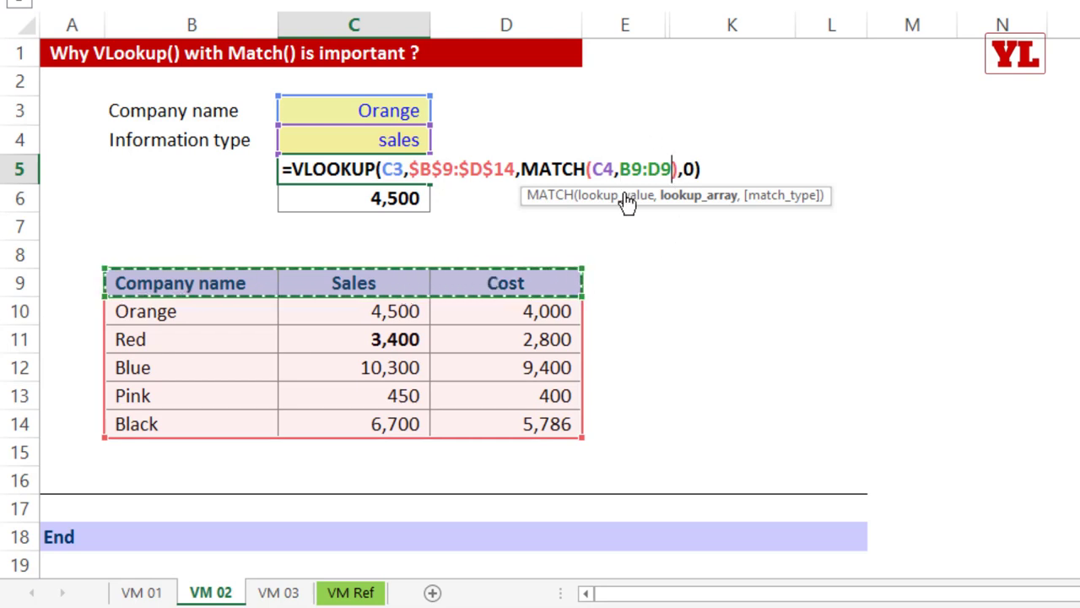
key(F4)
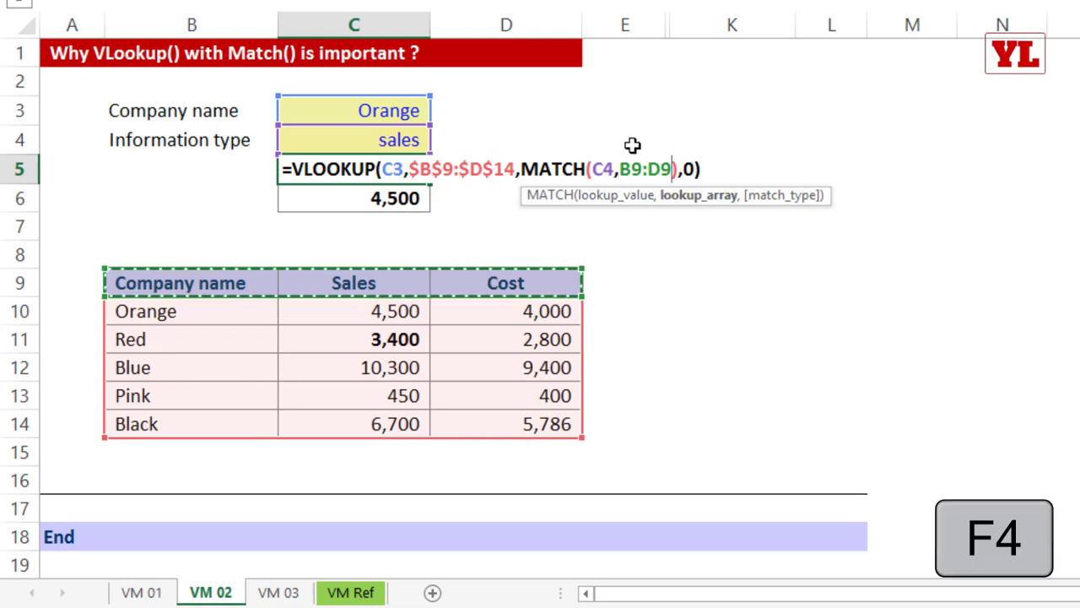
text(,0)
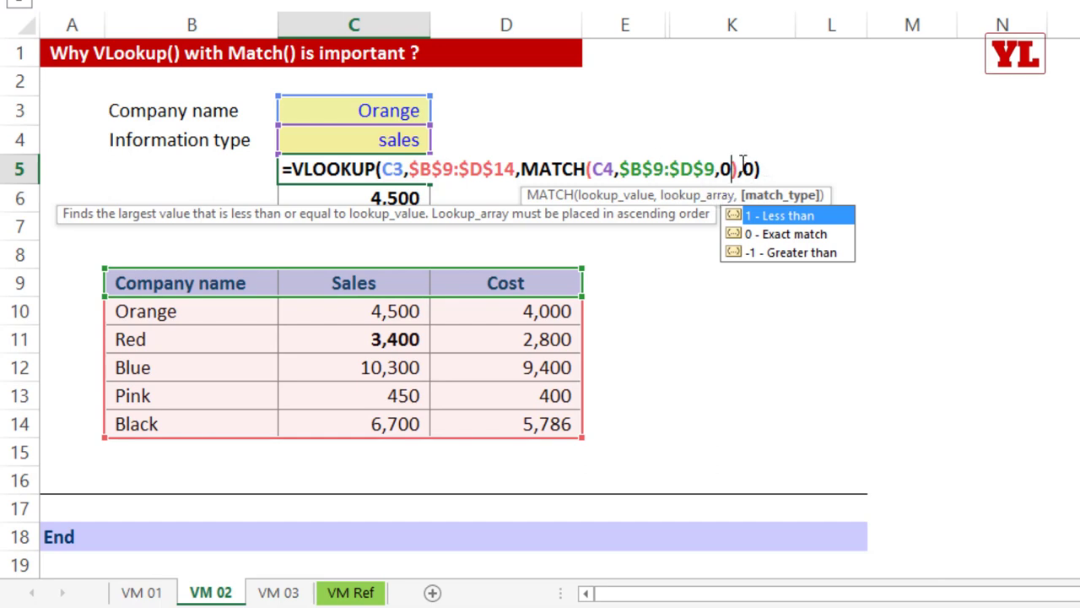
key(Return)
Test the VLOOKUP with MATCH by setting the information type in C4 to cost.
click(360, 141)
text(cost)
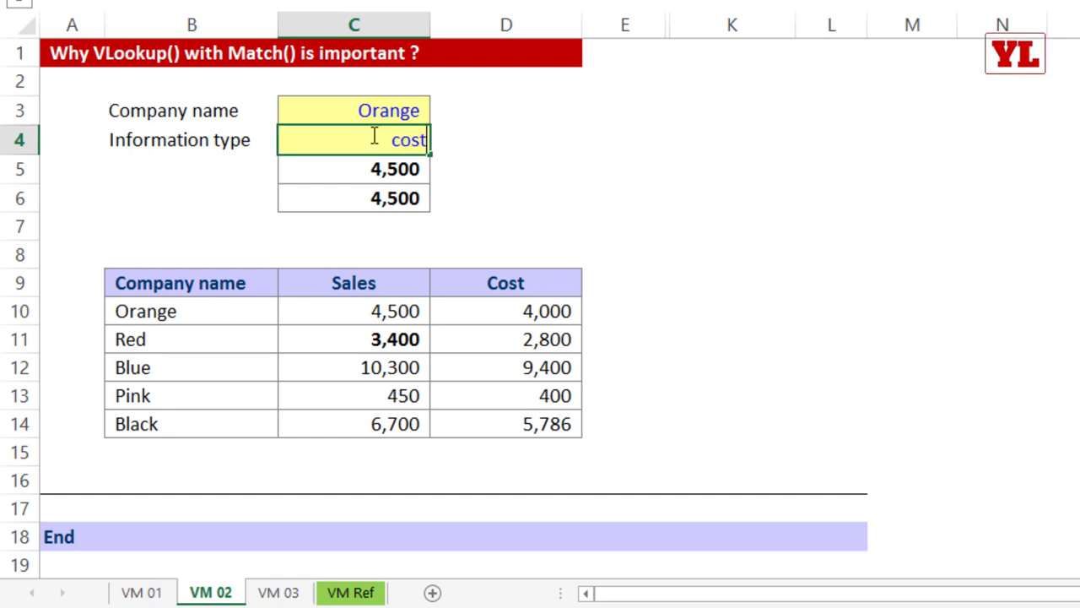
click(519, 150)
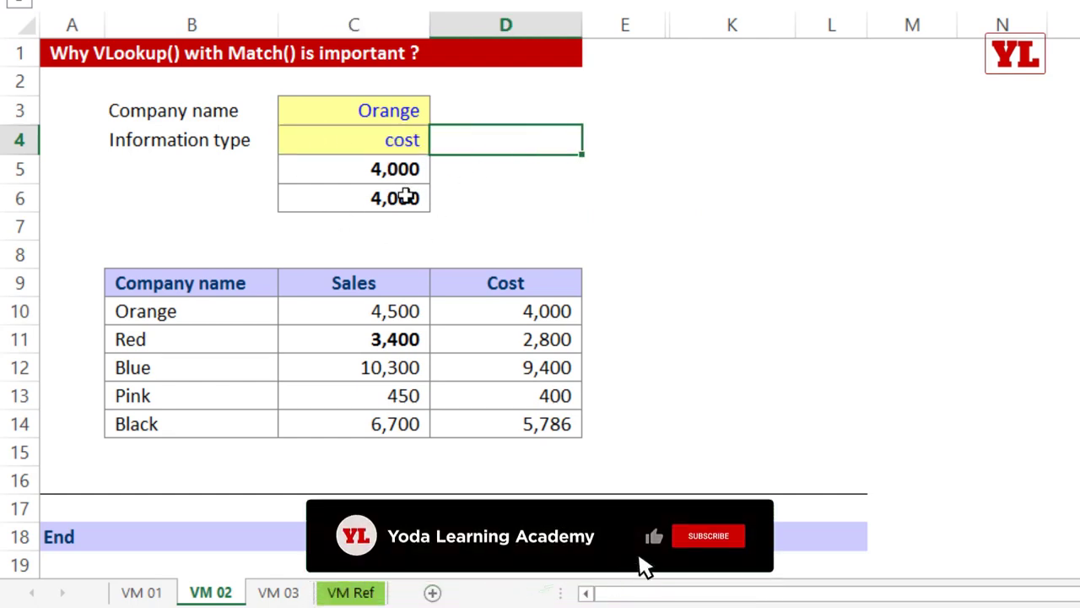
Examine the nested MATCH in C5's formula and the VM Ref diagram combining VLOOKUP with MATCH.
double_click(394, 169)
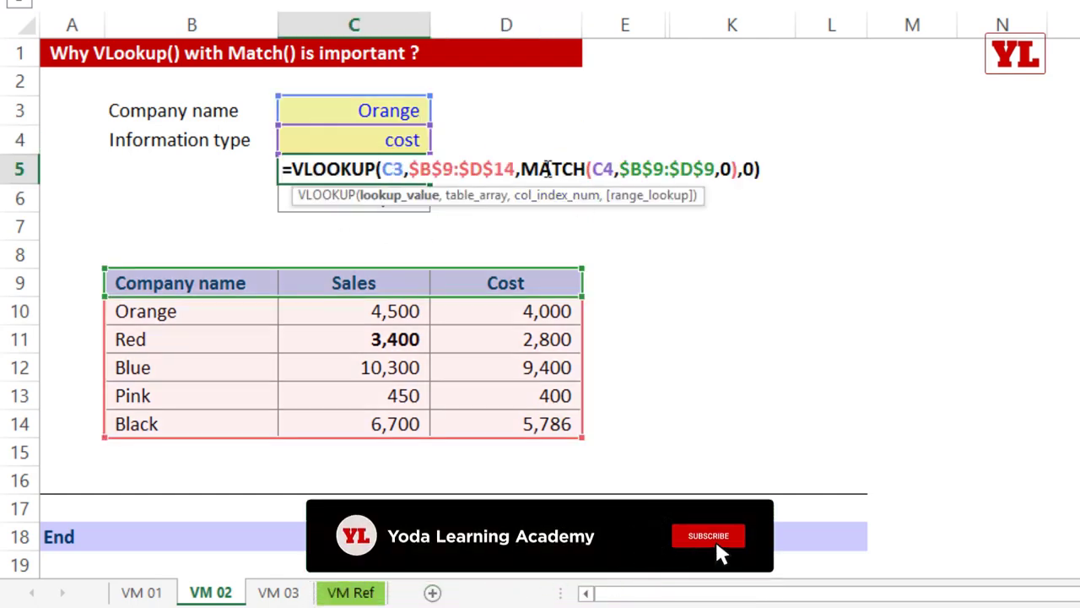
drag(525, 169, 732, 169)
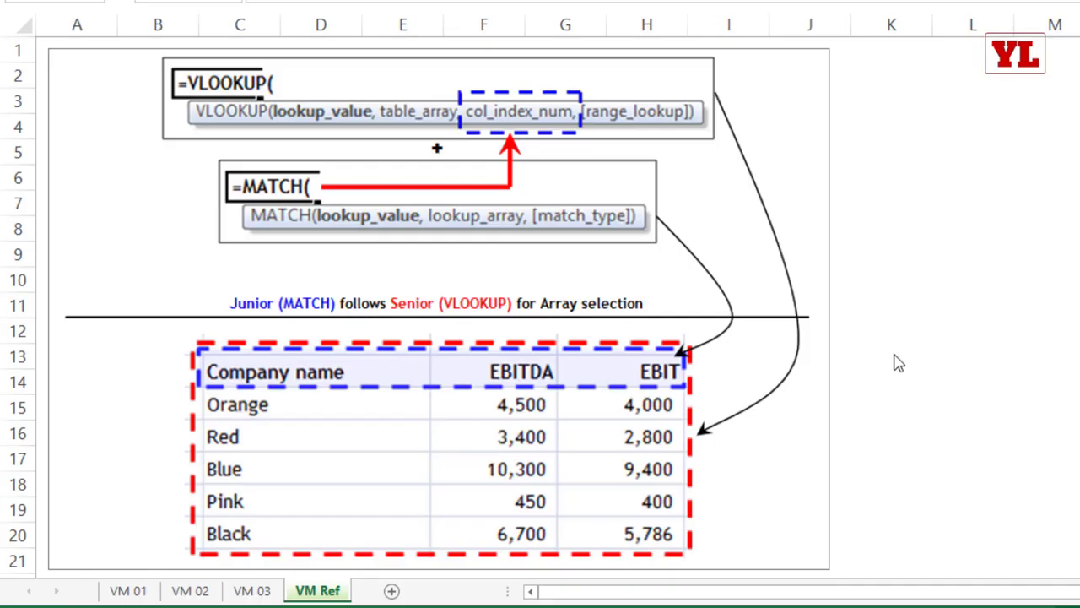
click(217, 99)
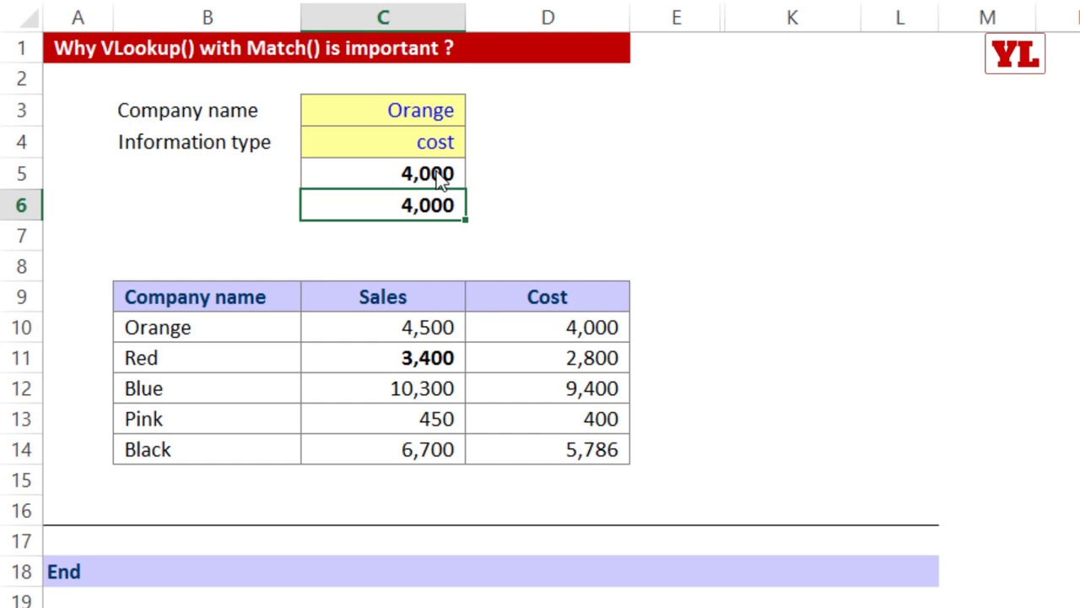
Compare the table array and lookup array ranges in C5's formula with the Array Selection for VM example.
click(438, 177)
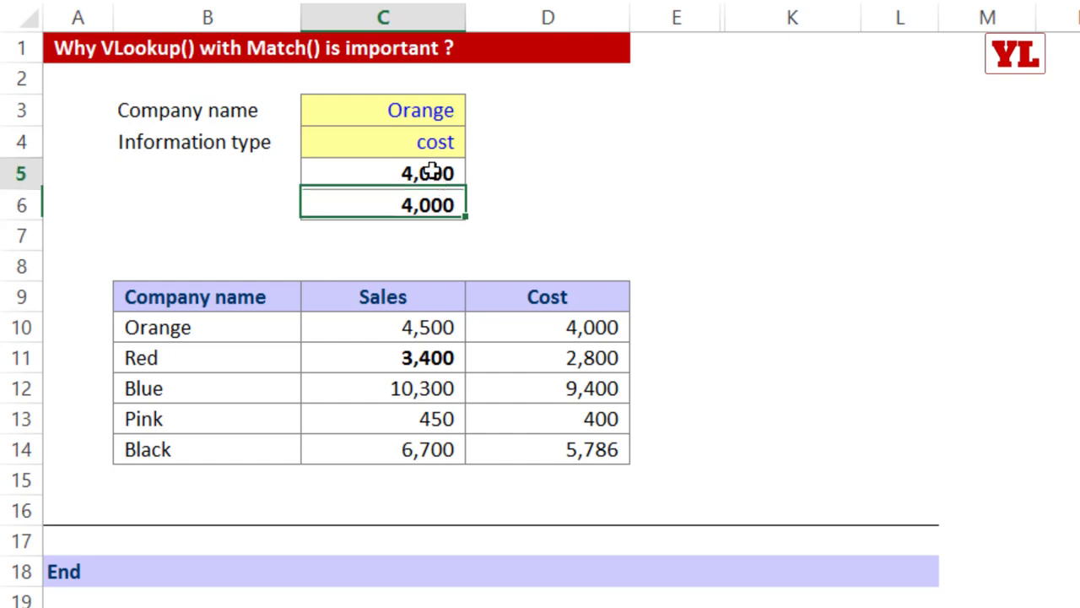
double_click(435, 173)
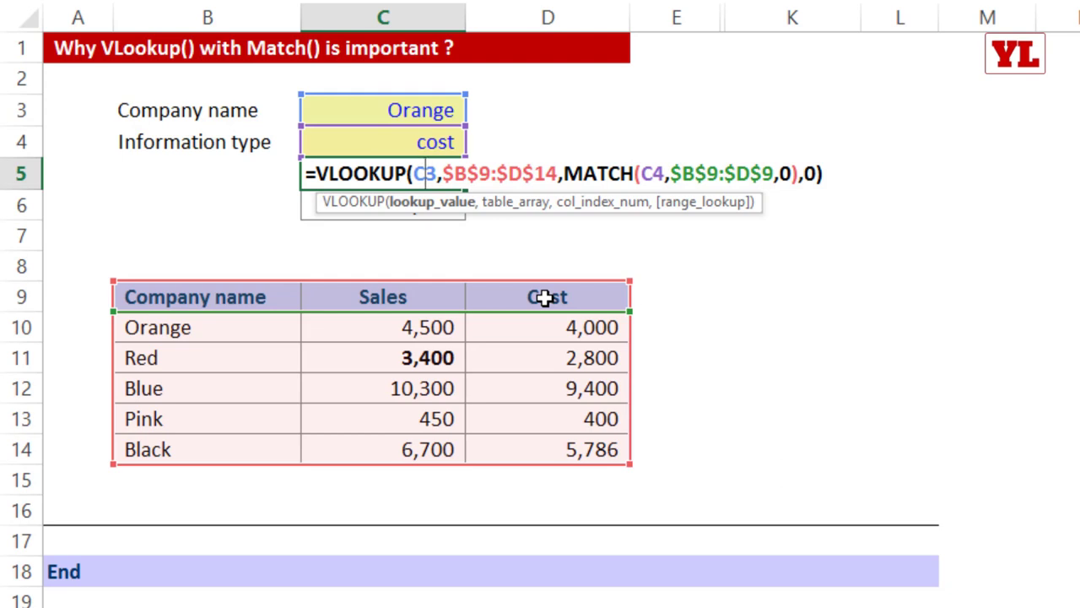
key(ctrl+Return)
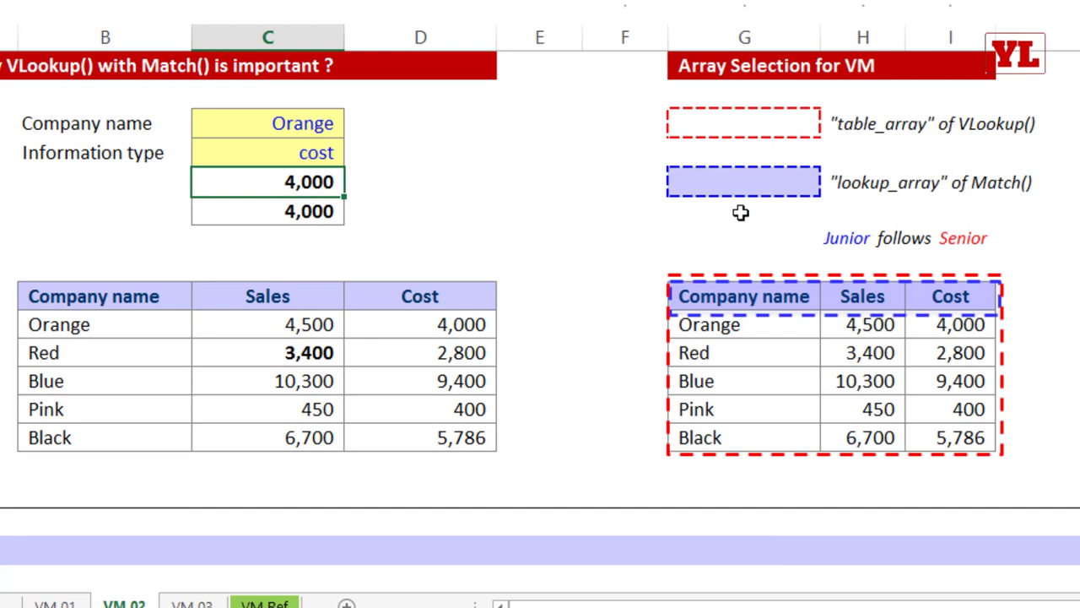
key(F2)
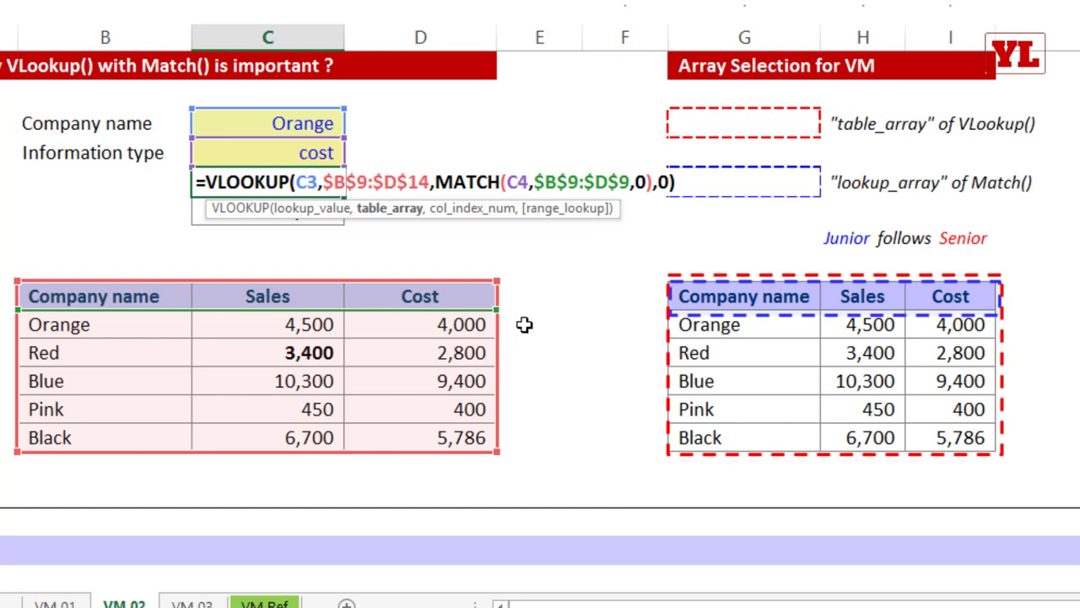
click(545, 181)
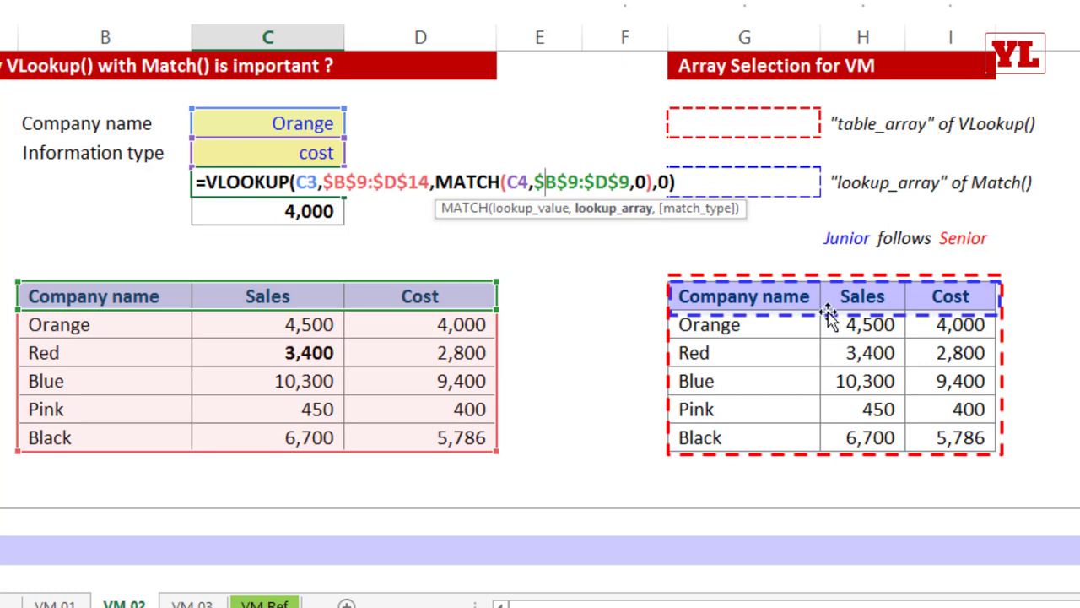
key(ctrl+Return)
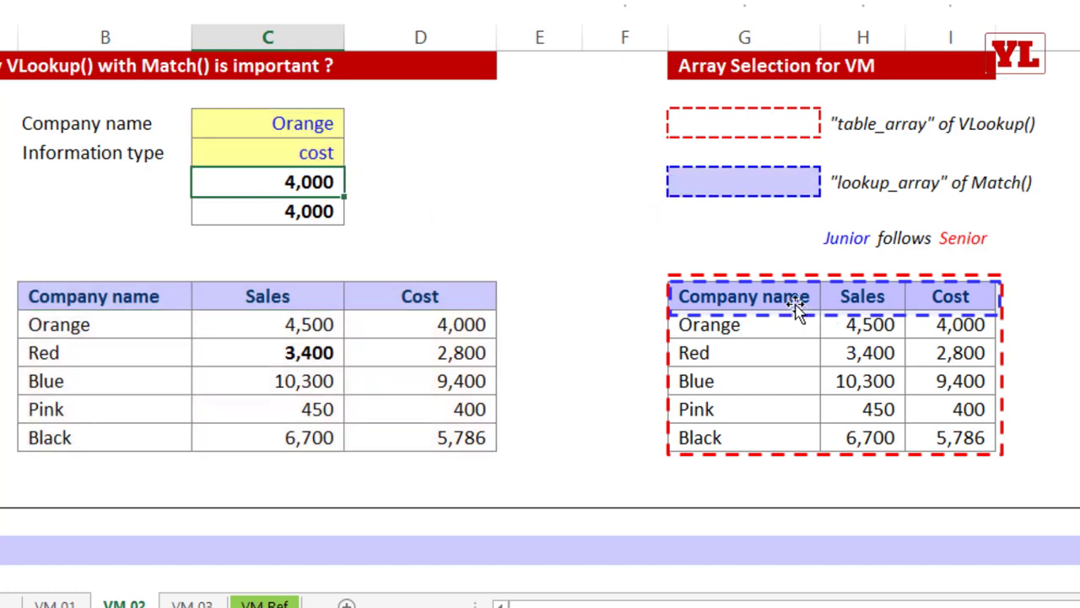
Try stretching the blue lookup_array outline sideways and down over the example table, and fit it back to the header row.
click(751, 296)
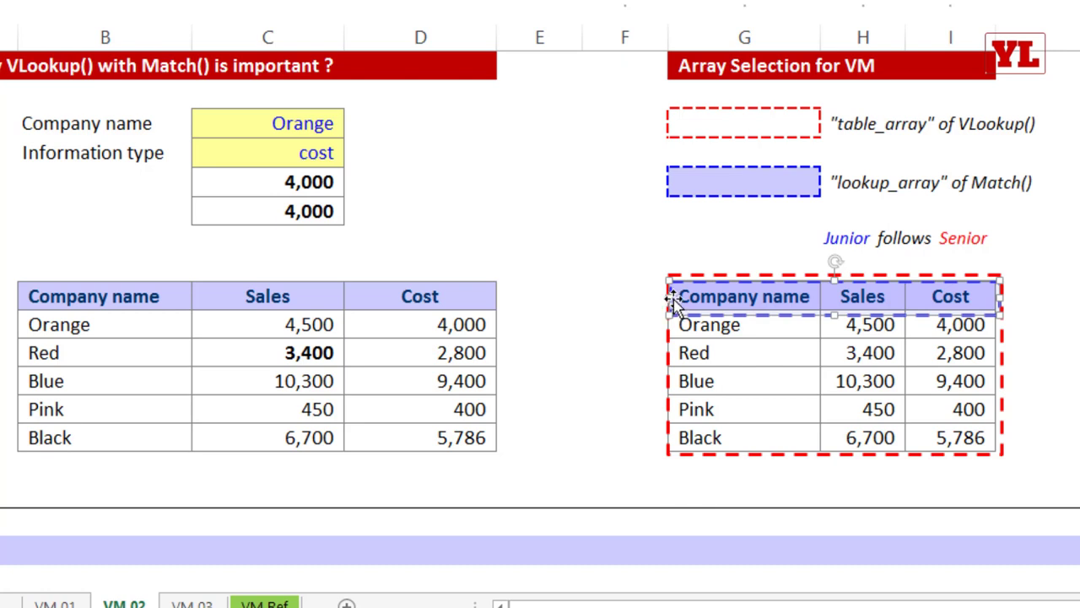
drag(667, 296, 548, 309)
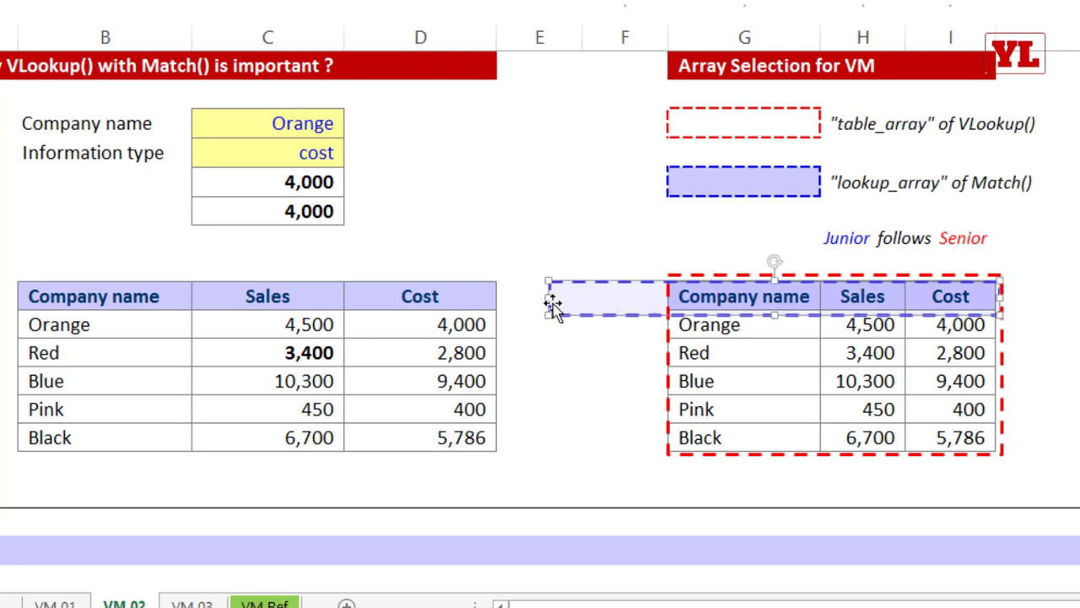
drag(550, 304, 666, 444)
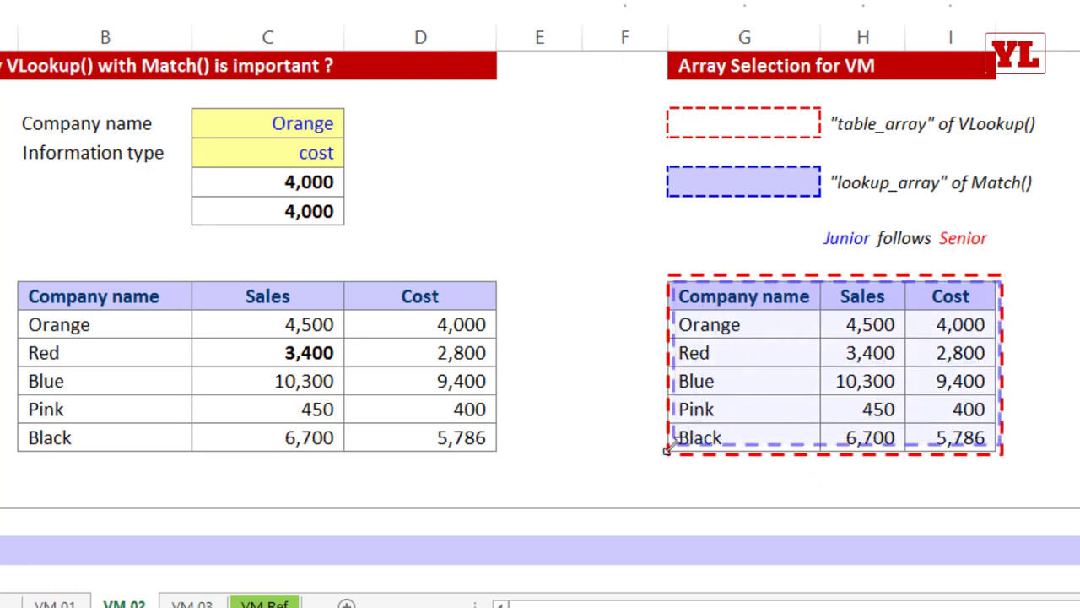
drag(832, 449, 824, 310)
drag(680, 302, 714, 299)
Try $A$9:$D$9 as the lookup array of the nested MATCH in C5.
double_click(301, 191)
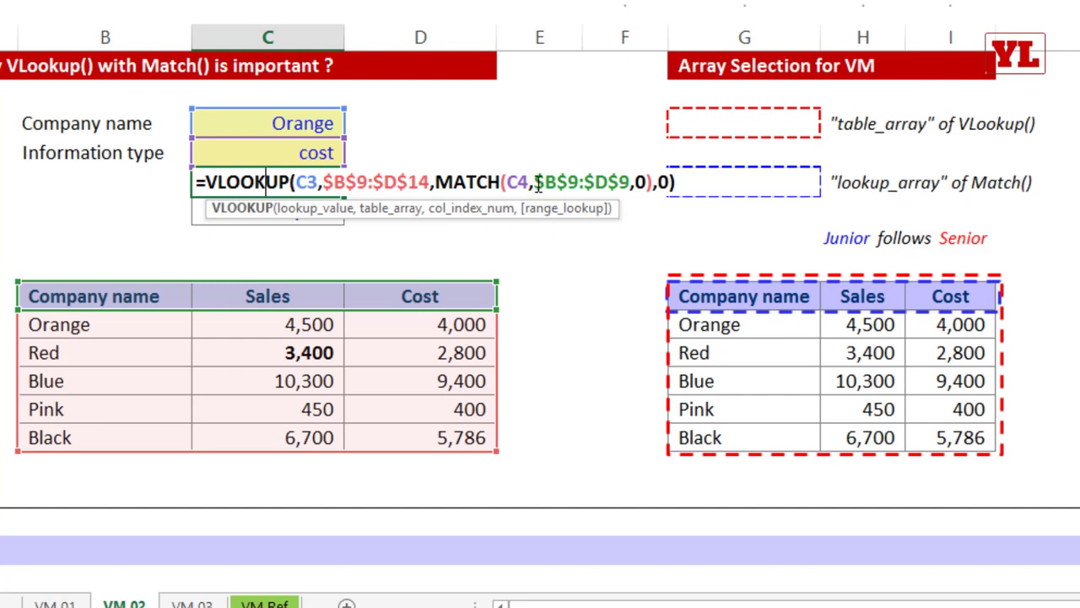
drag(535, 183, 630, 182)
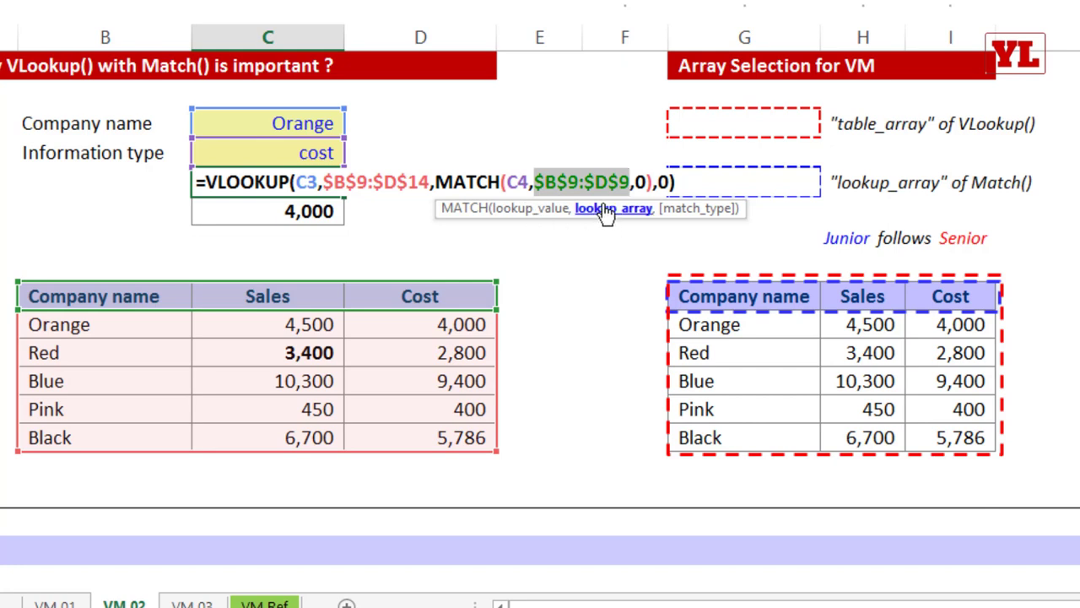
key(BackSpace)
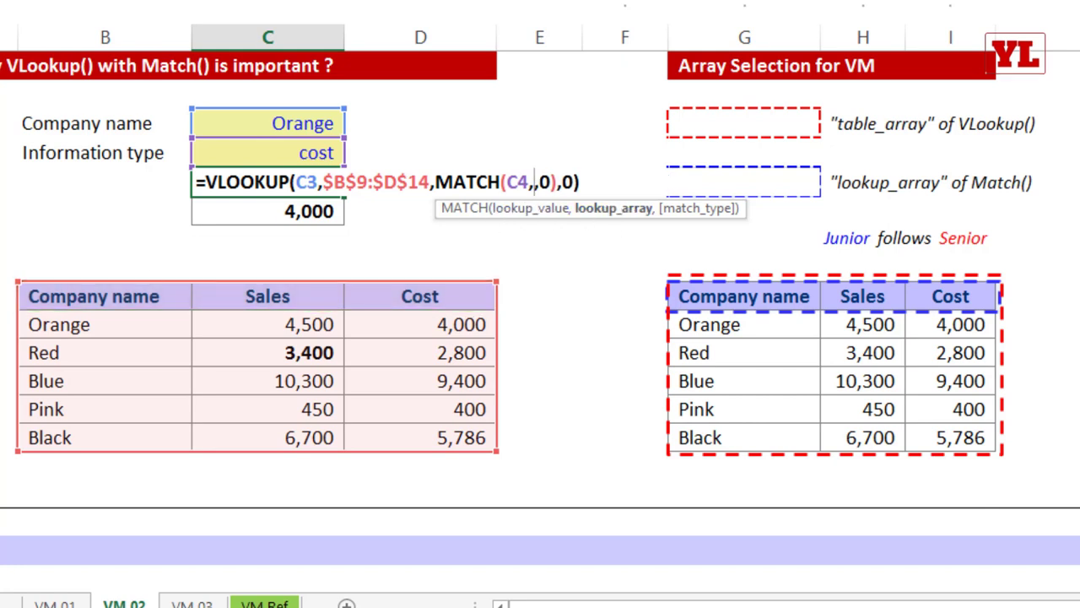
click(9, 297)
drag(106, 296, 398, 296)
key(F4)
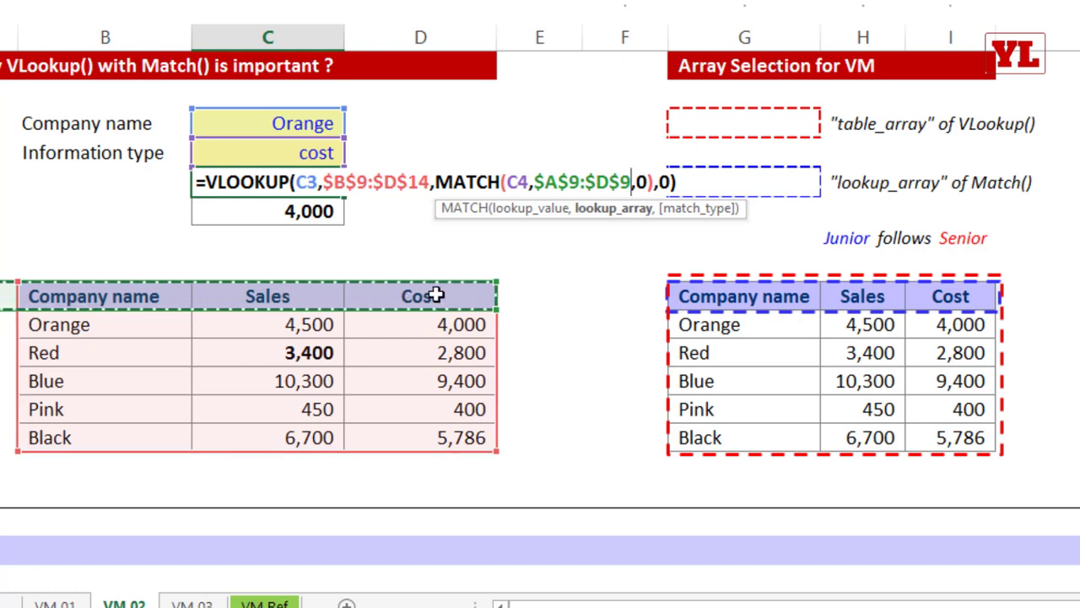
drag(436, 181, 655, 177)
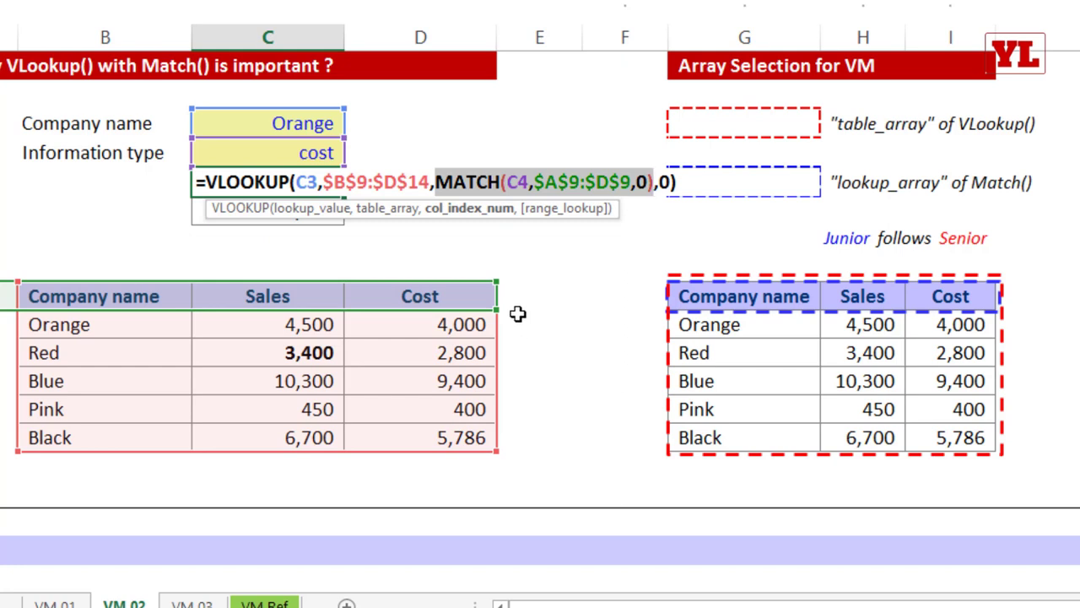
key(Return)
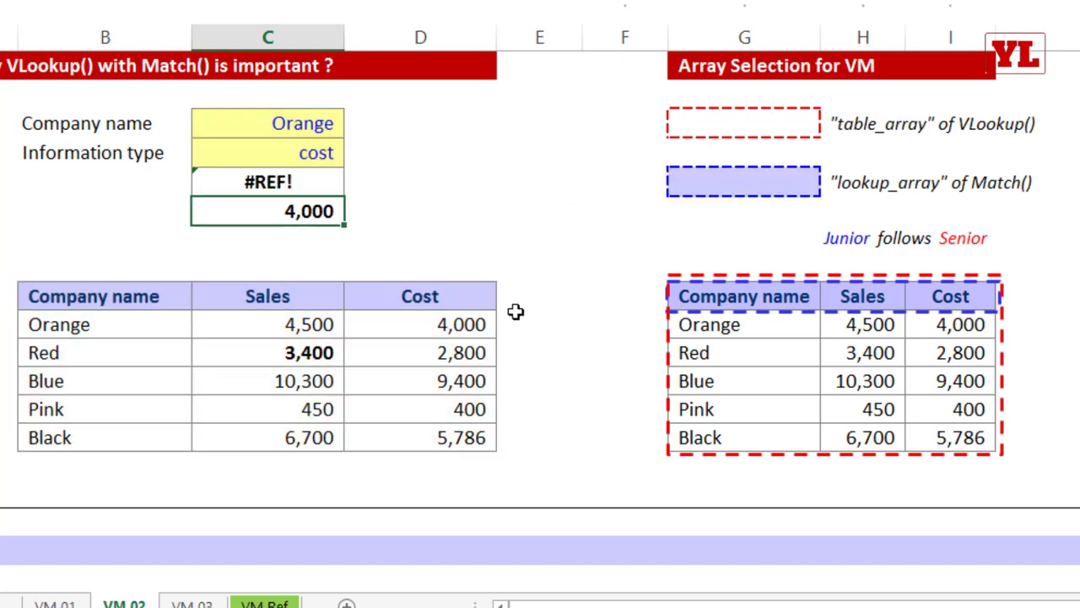
Try $C$9:$D$9 as the lookup array of the nested MATCH in C5.
double_click(317, 183)
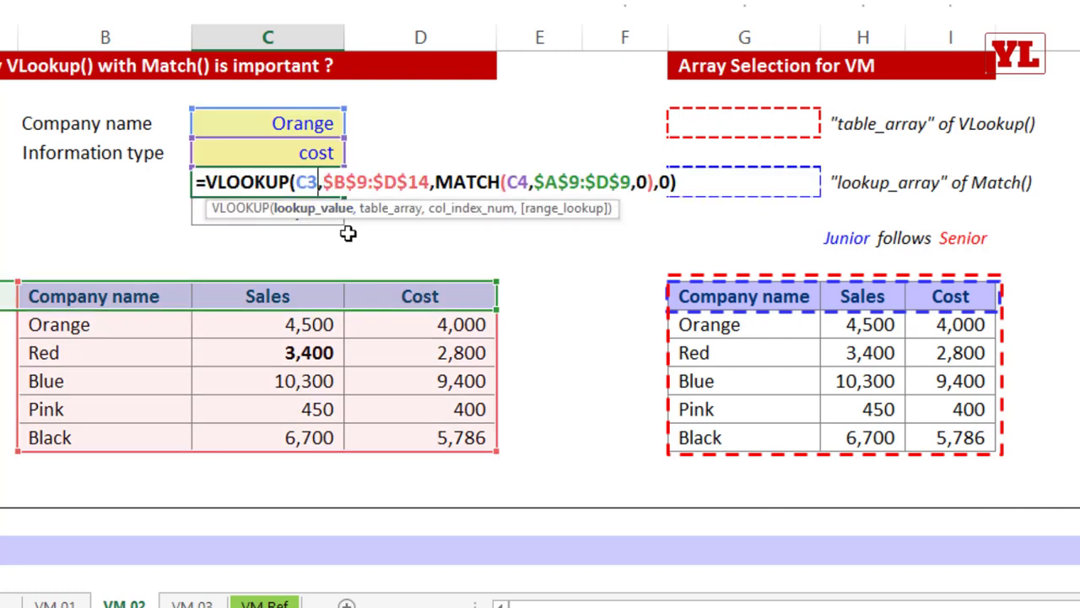
drag(533, 182, 631, 182)
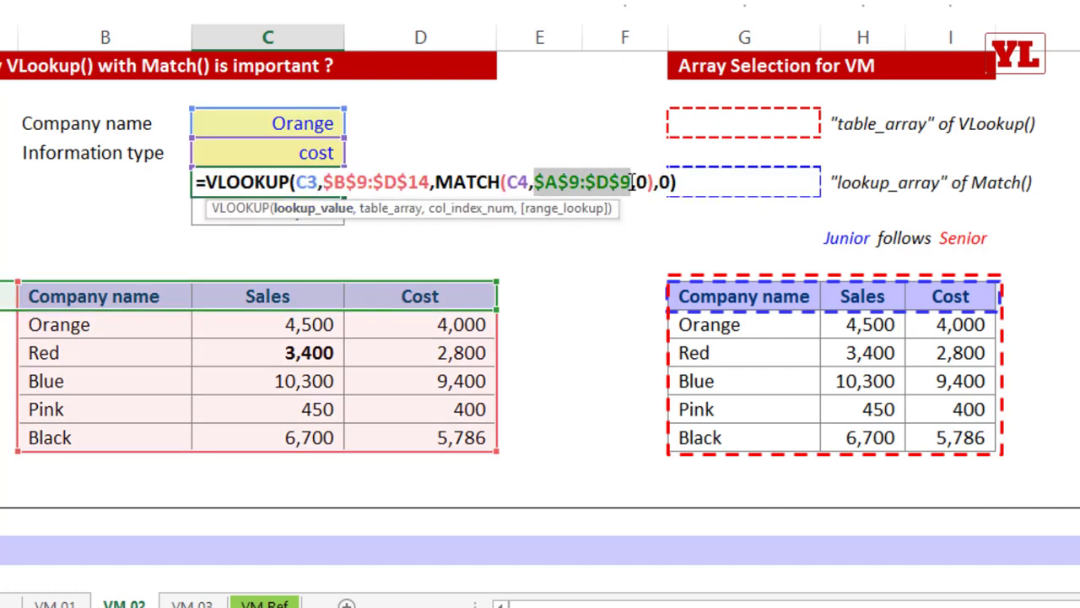
key(BackSpace)
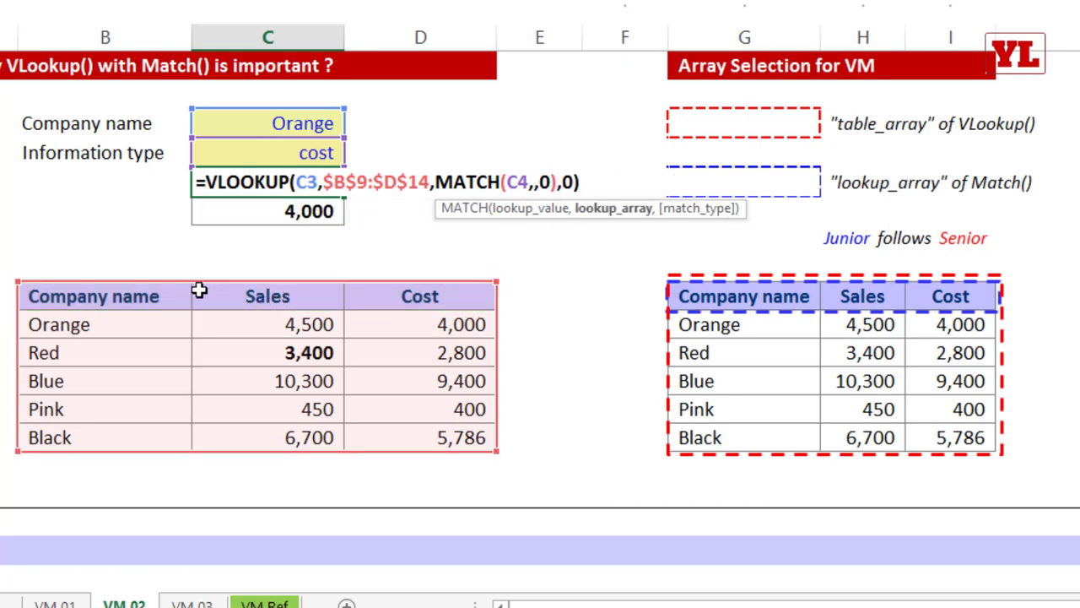
drag(39, 294, 392, 294)
click(267, 295)
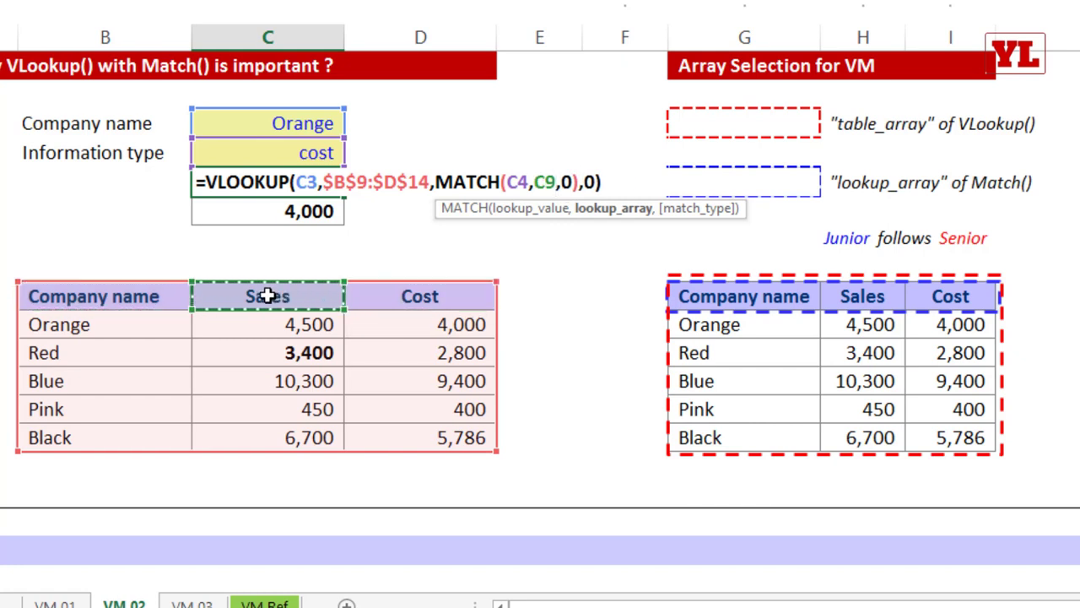
drag(345, 292, 418, 293)
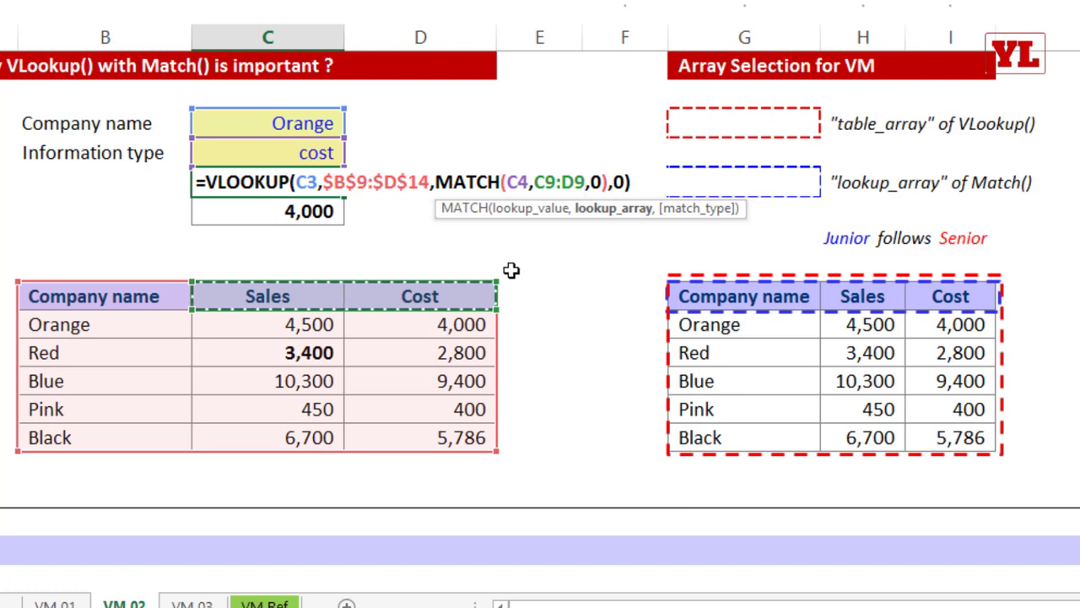
key(F4)
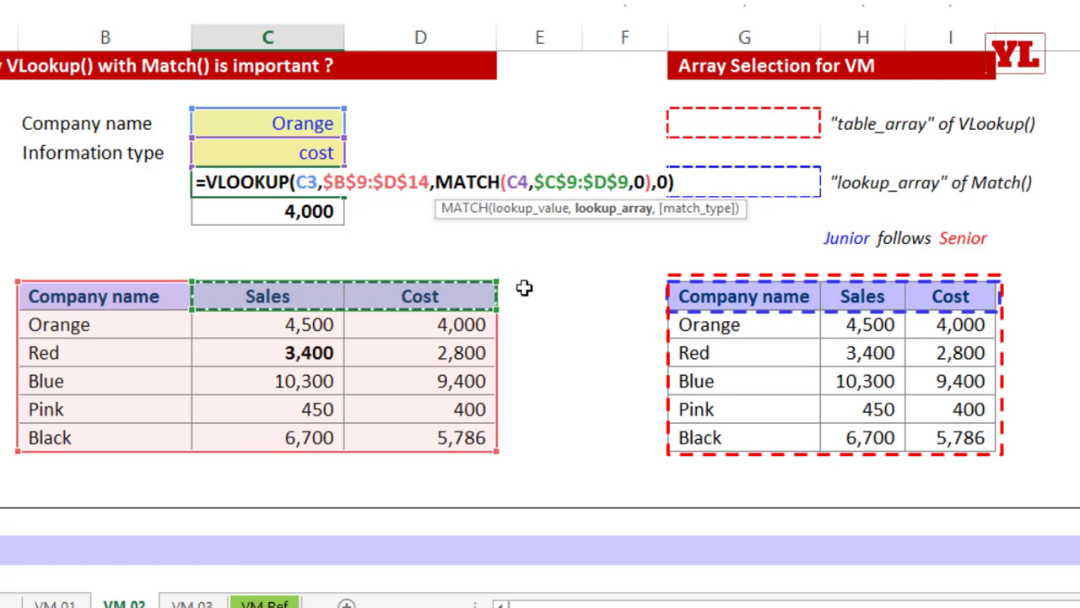
key(Return)
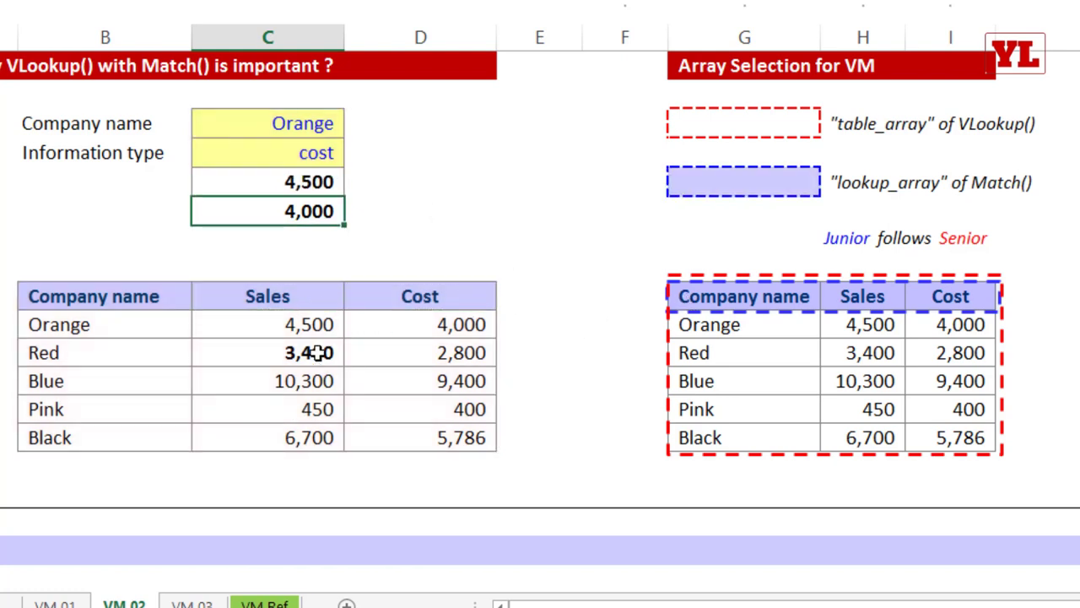
Compare C5's result with Orange's sales in C10 and extend the MATCH lookup array to $B$9:$D$9.
drag(310, 325, 309, 413)
click(309, 324)
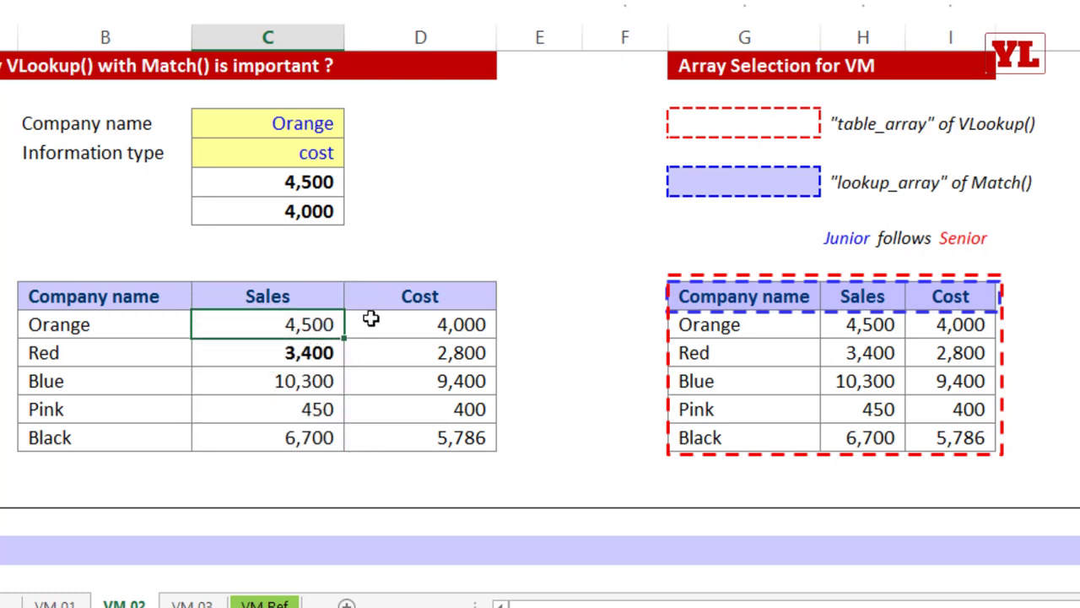
click(309, 180)
double_click(302, 182)
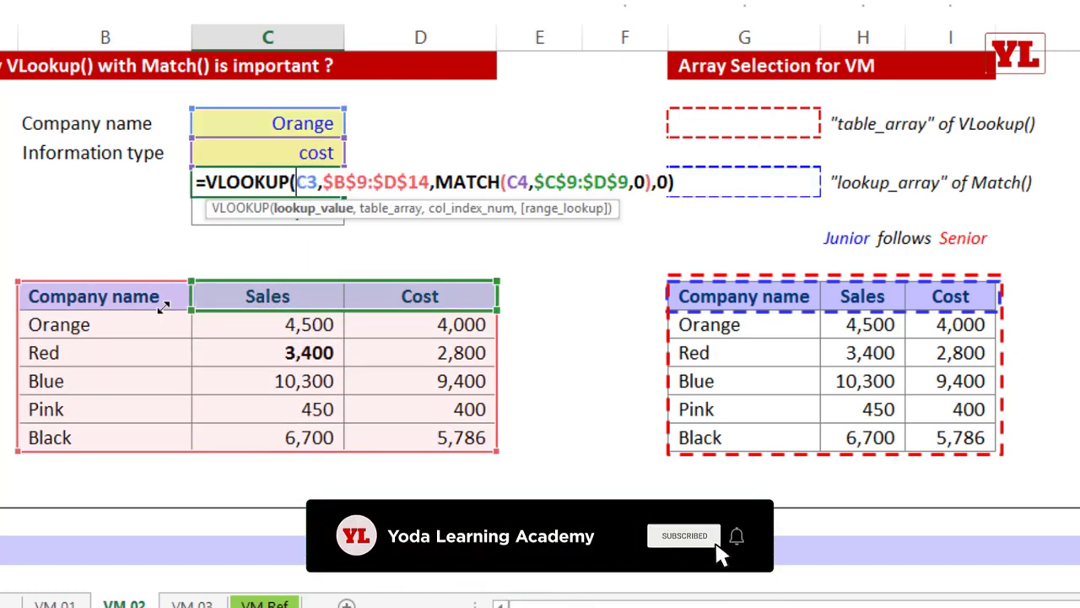
drag(163, 308, 38, 306)
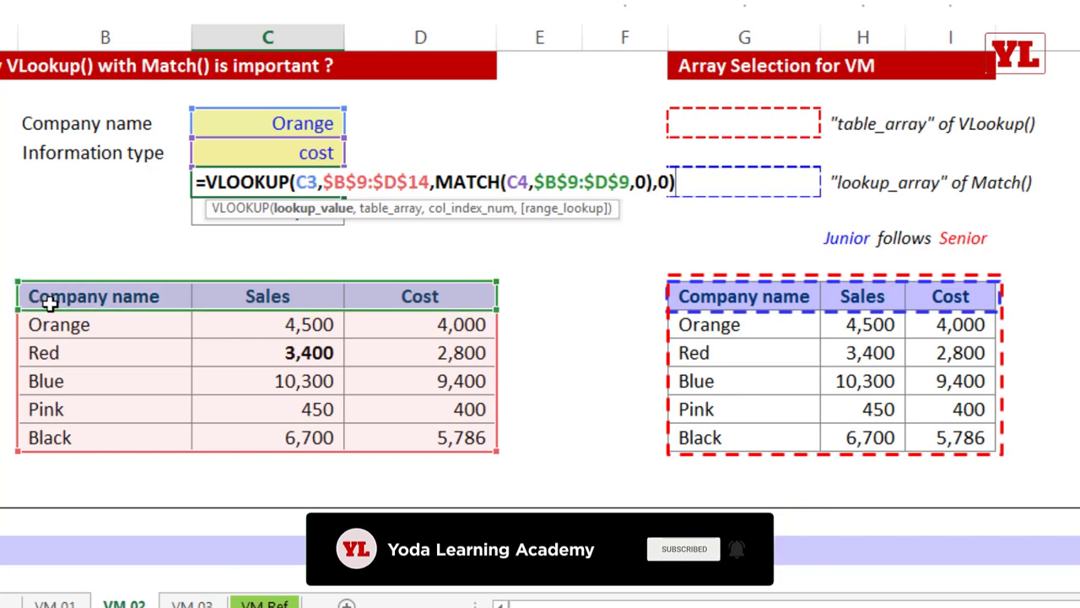
key(Return)
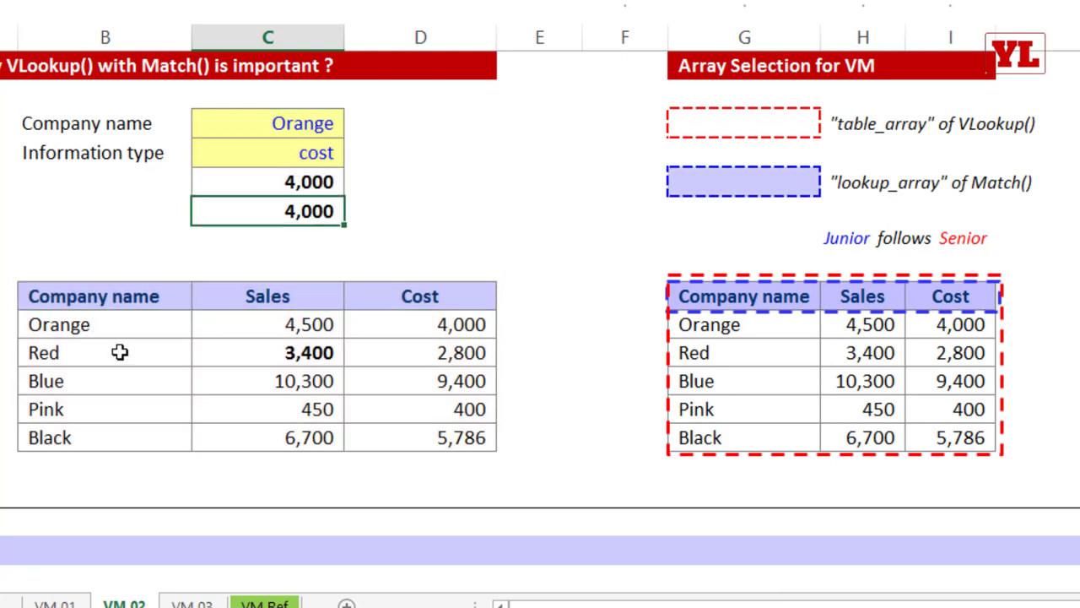
Select the row-label column and the header row B:E of the blank grid beneath the End row.
scroll(402, 344, down, 1)
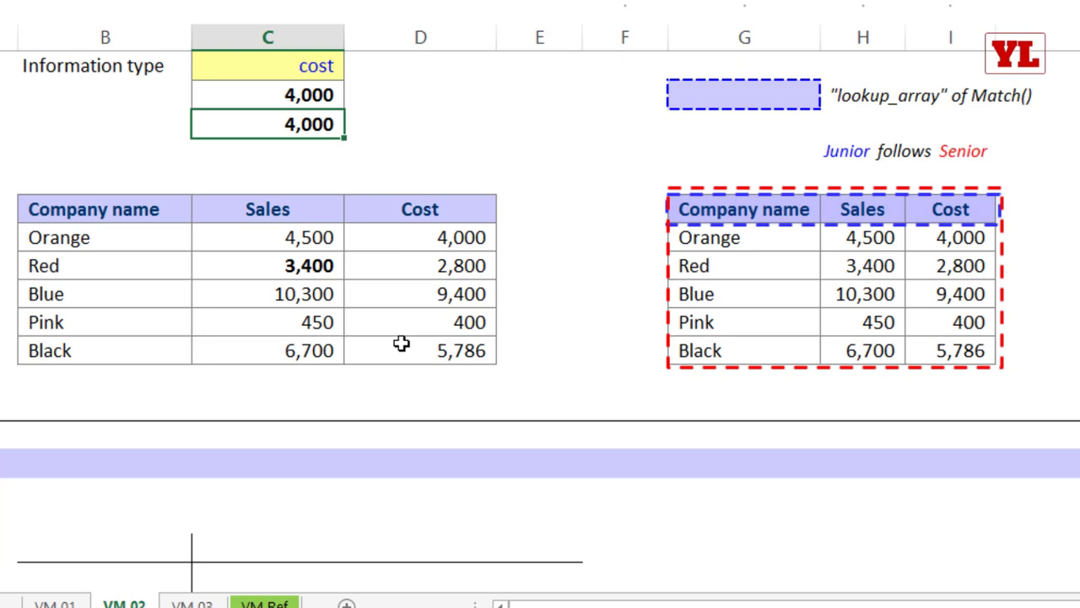
scroll(401, 345, down, 4)
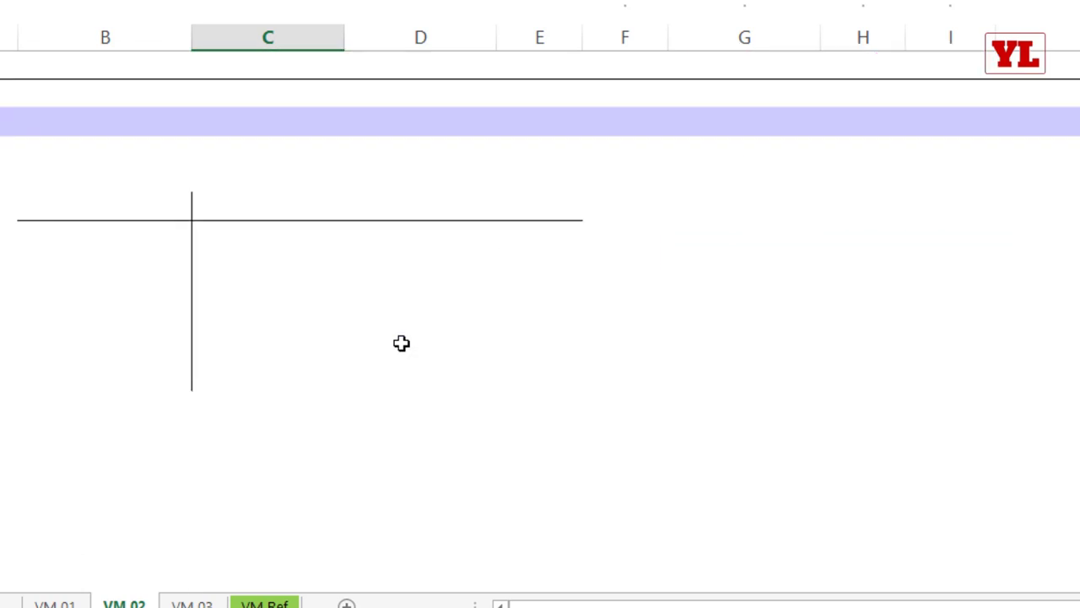
drag(173, 206, 166, 376)
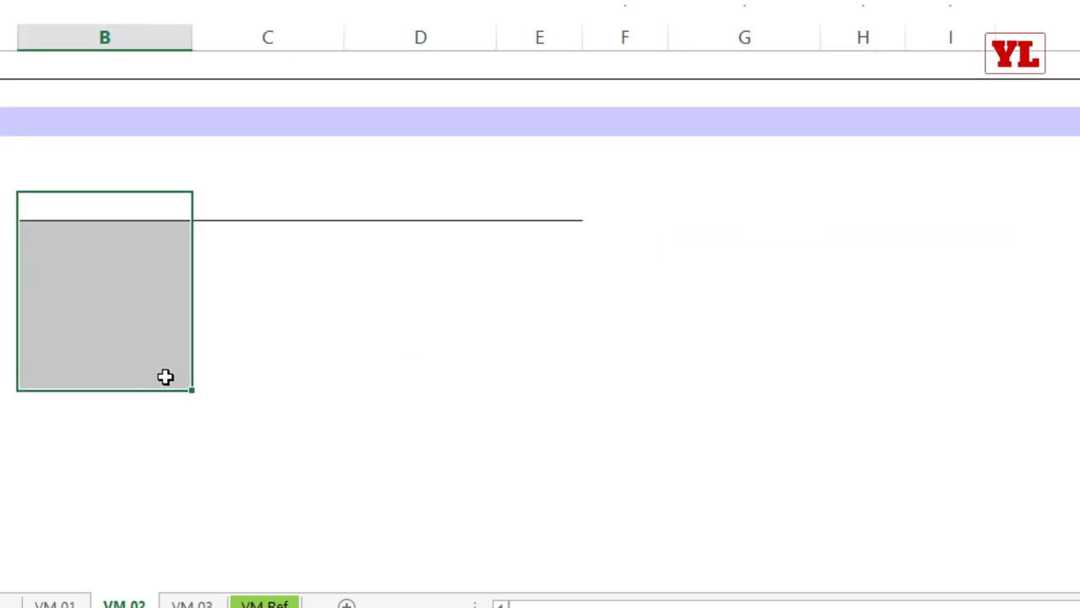
drag(151, 216, 574, 206)
key(ctrl+c)
key(Return)
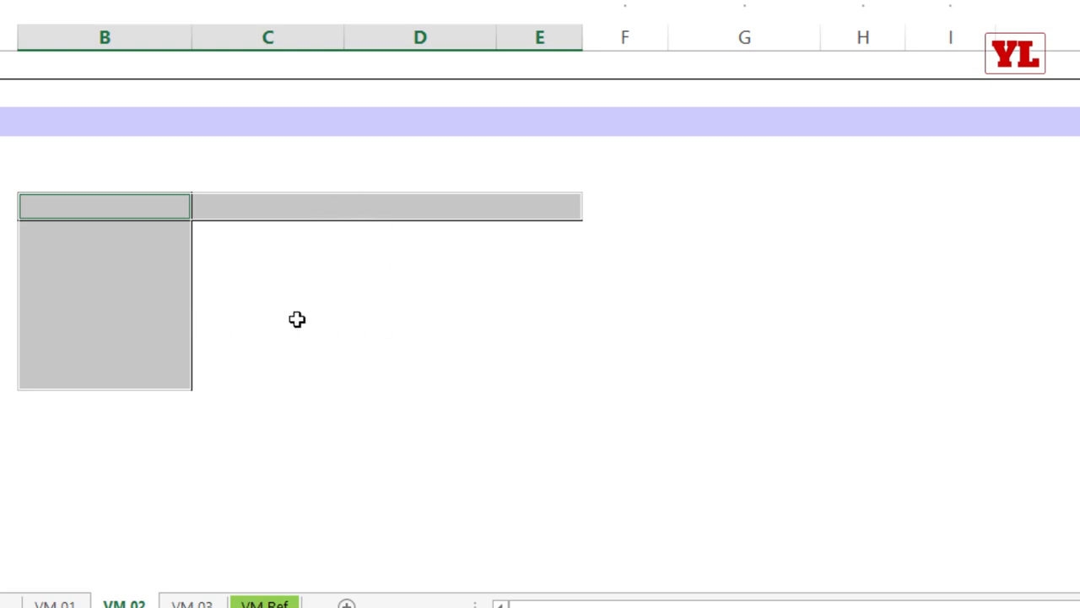
Enter X in column D inside the blank grid and select its corresponding row-label and column-header cells.
click(371, 319)
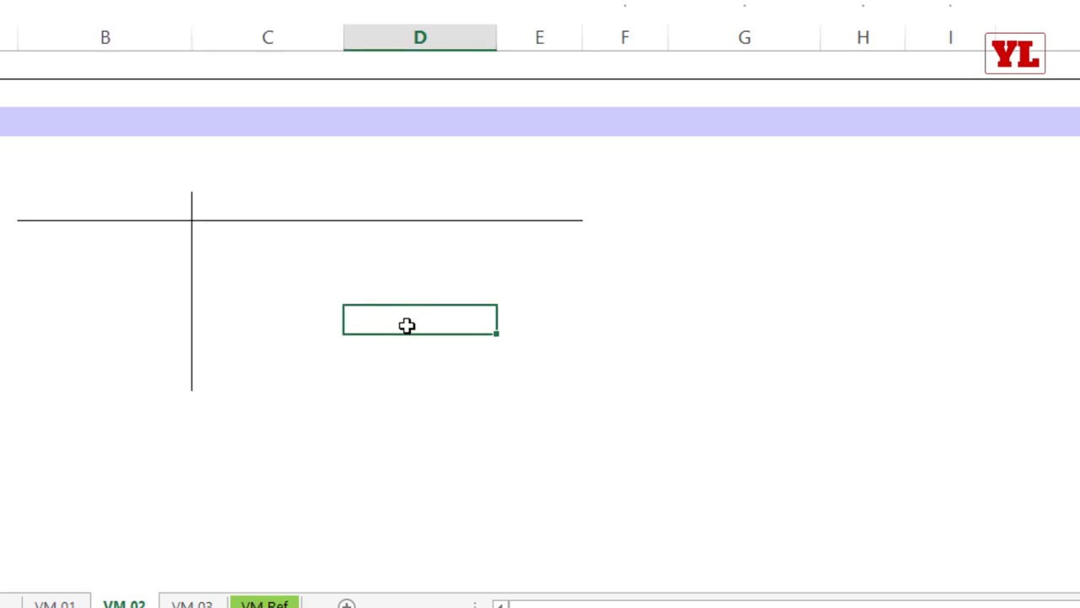
text(X)
key(Return)
click(96, 319)
ctrl+click(371, 207)
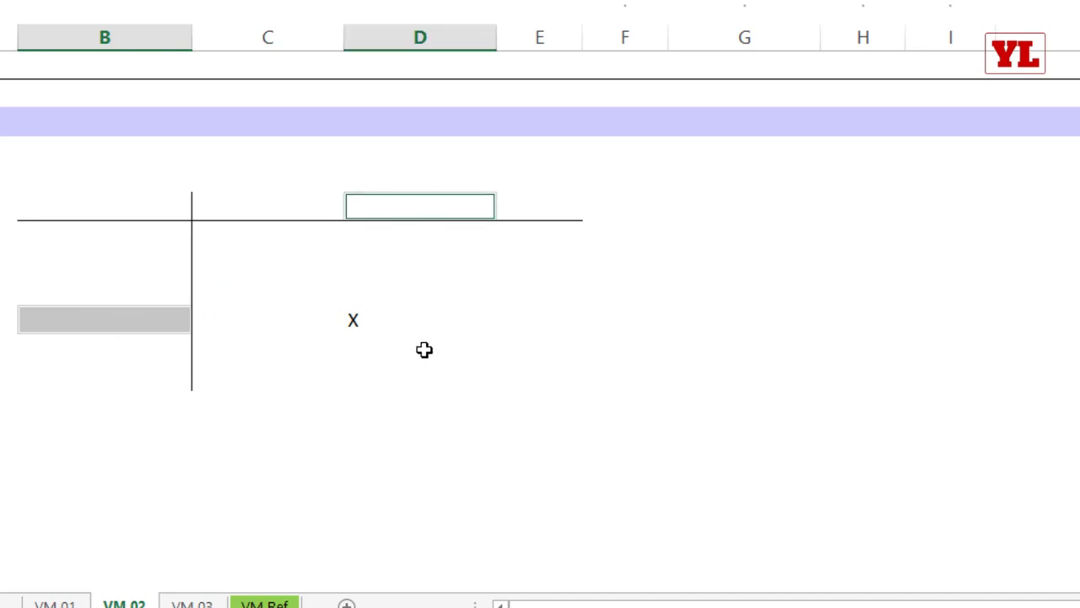
Try C5's nested MATCH without its match type, leaving C4 and $B$9:$D$9 as its only arguments.
scroll(463, 343, up, 5)
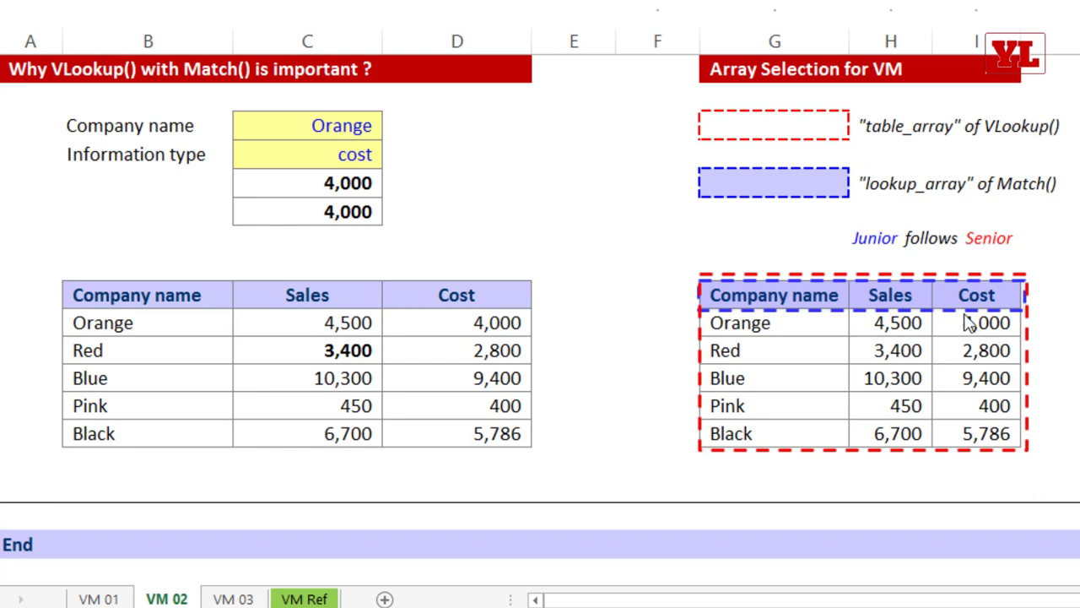
double_click(309, 184)
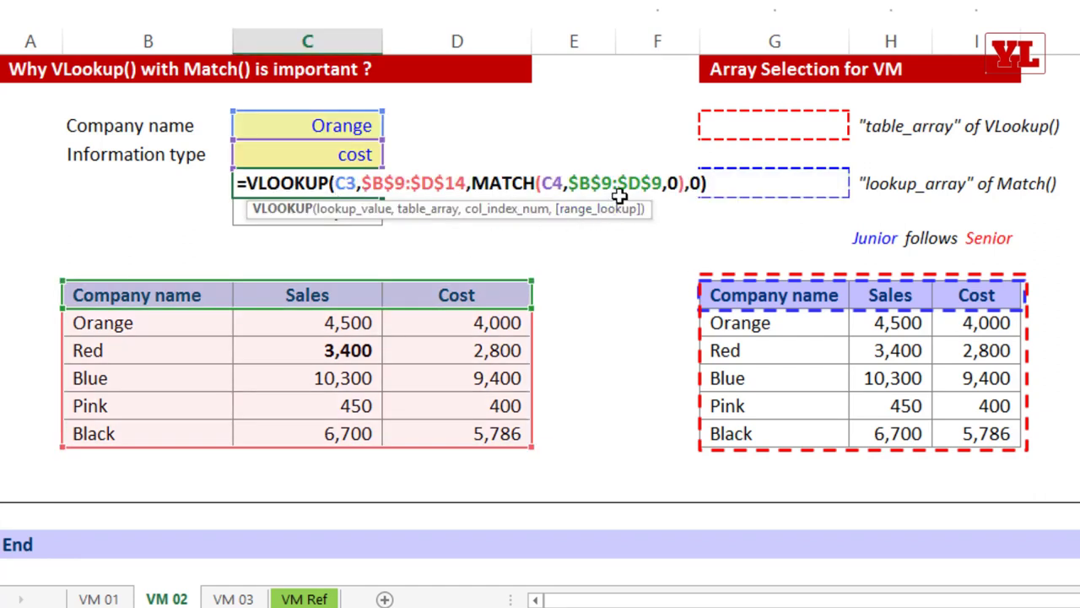
click(700, 185)
key(Left)
key(Left)
key(Left)
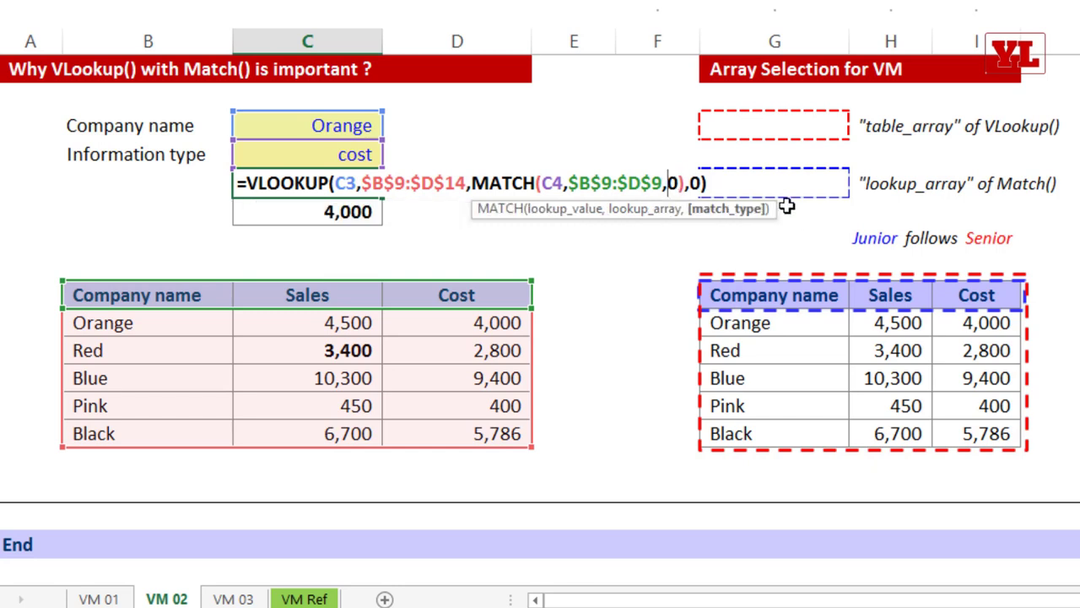
key(BackSpace)
key(BackSpace)
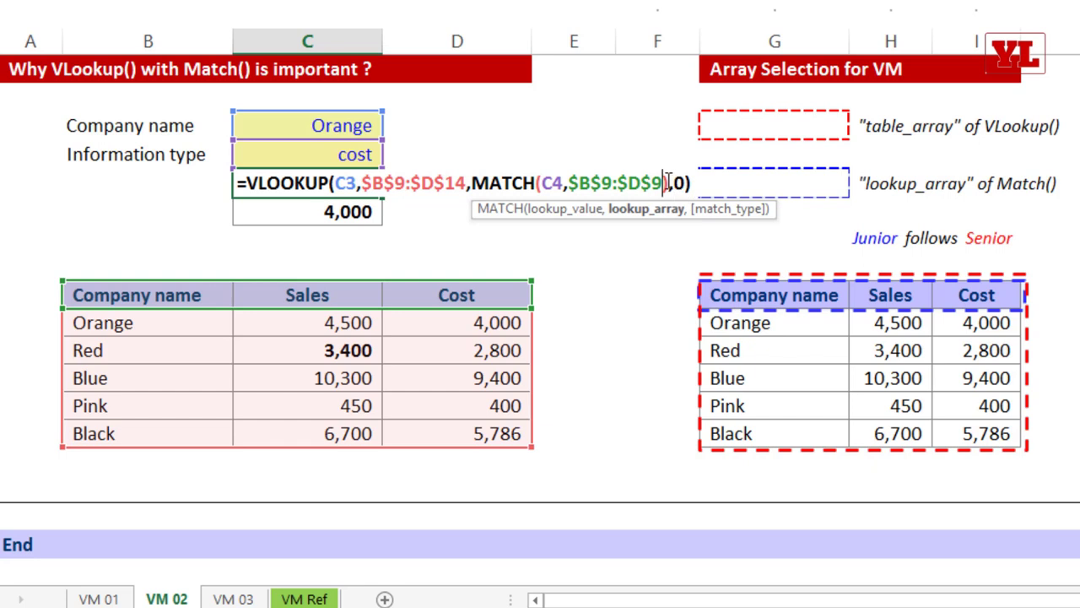
key(Return)
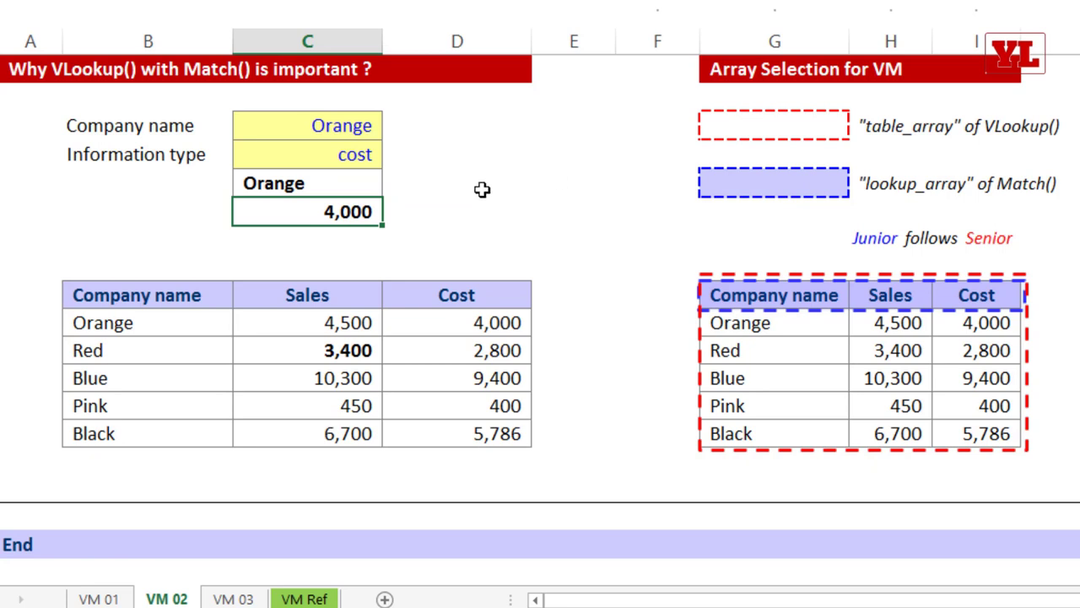
Restore match type 0 in the nested MATCH of C5's formula.
double_click(308, 186)
click(661, 183)
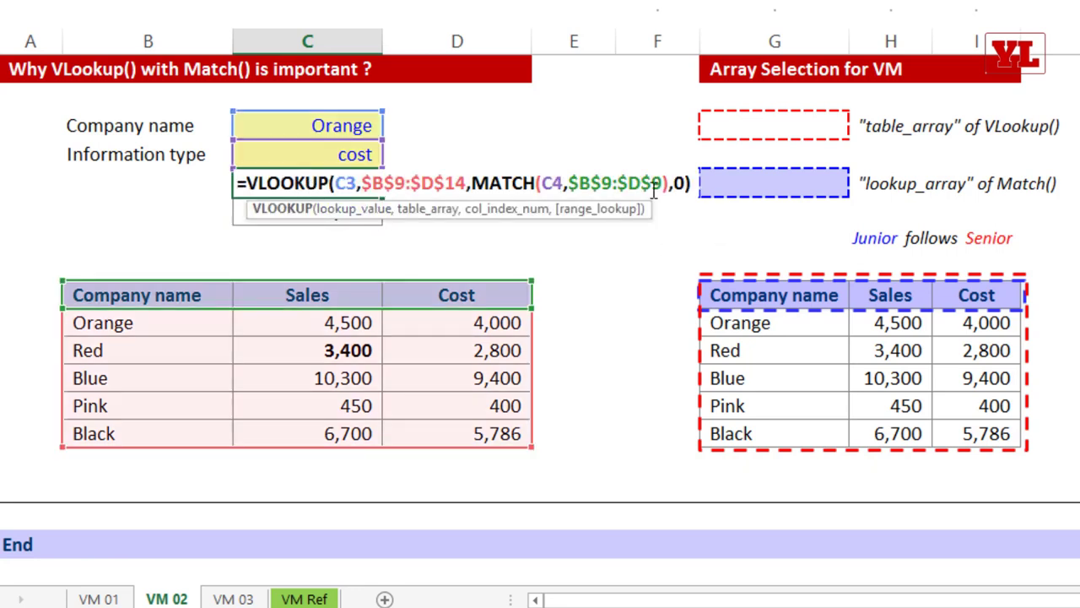
text(,)
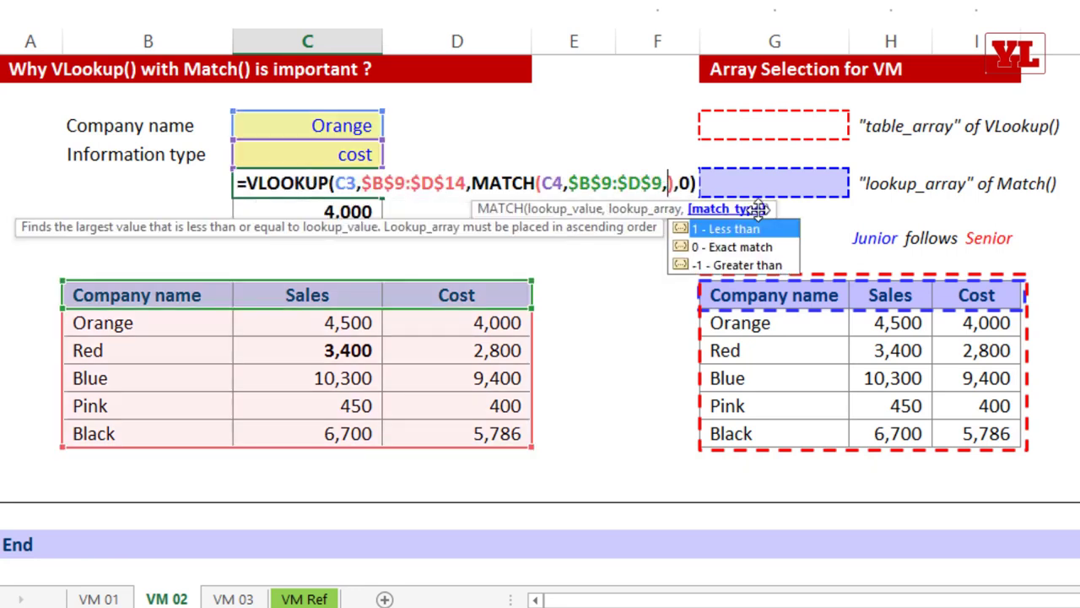
text(0)
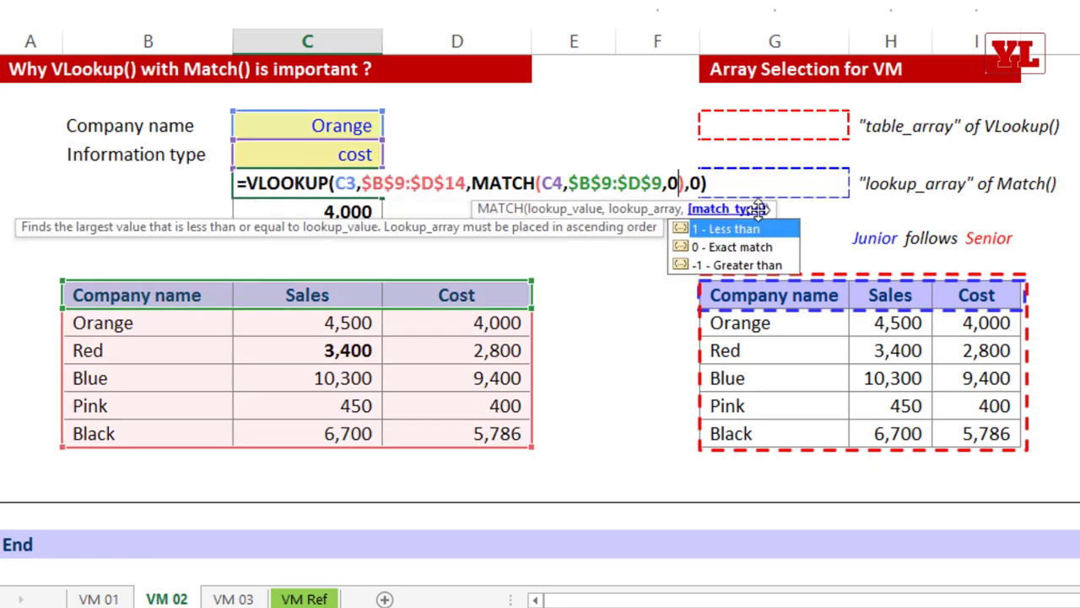
key(Return)
Begin a fresh VLOOKUP in C5 with C3 as the lookup value and $B$9:$D$14 as the absolute table array.
click(306, 185)
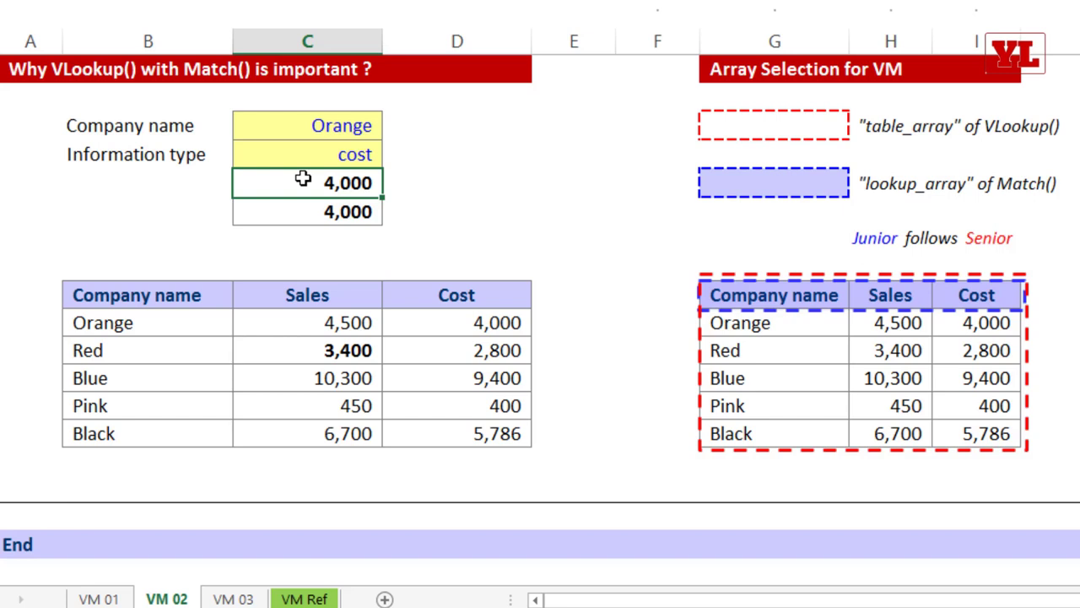
text(=VLOOKUP()
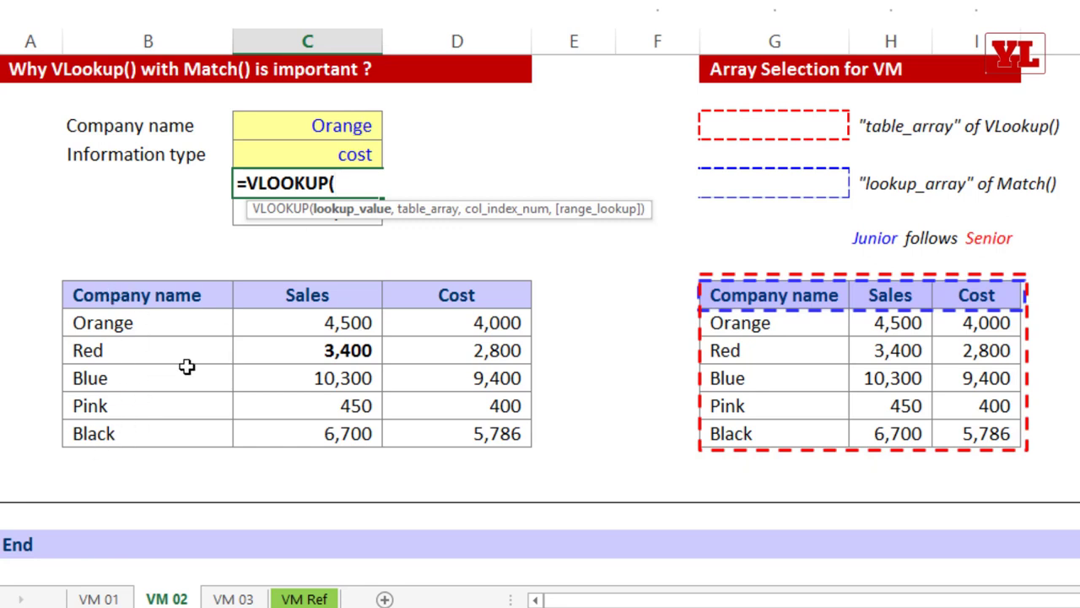
click(341, 127)
text(,)
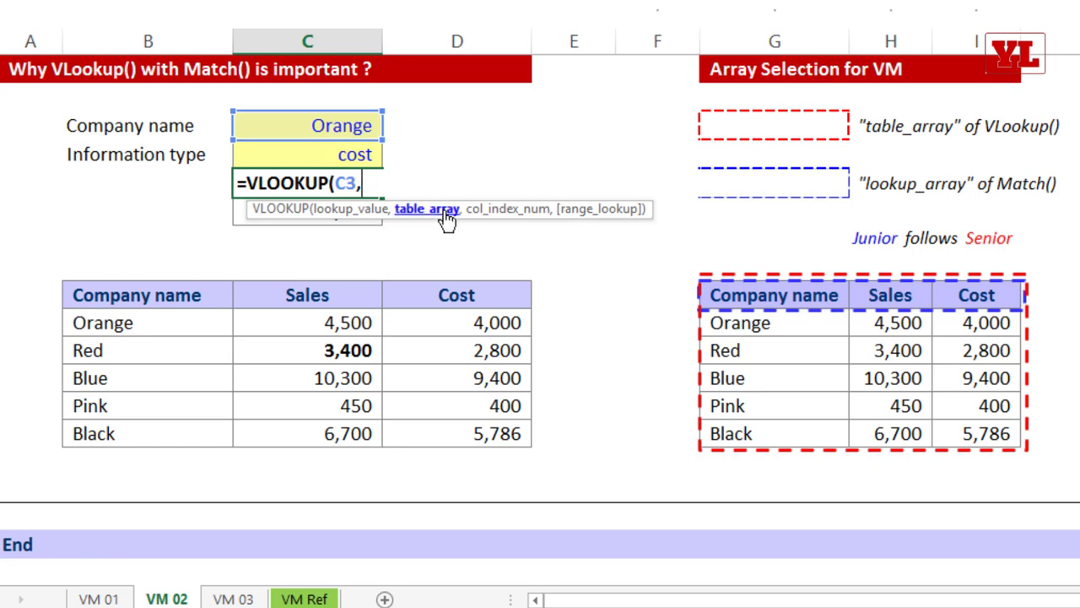
drag(144, 295, 481, 434)
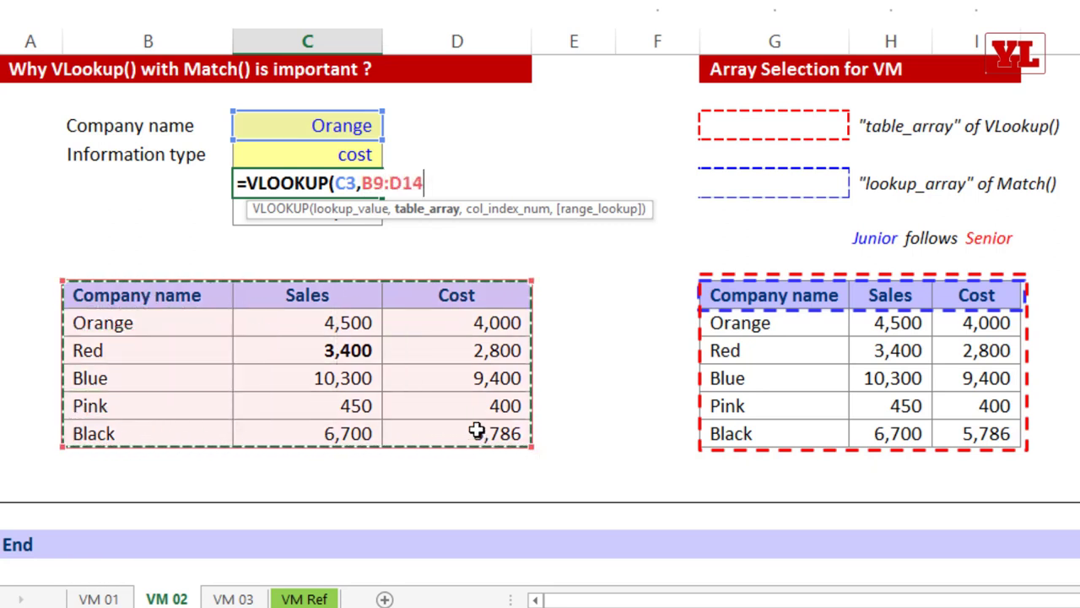
key(F4)
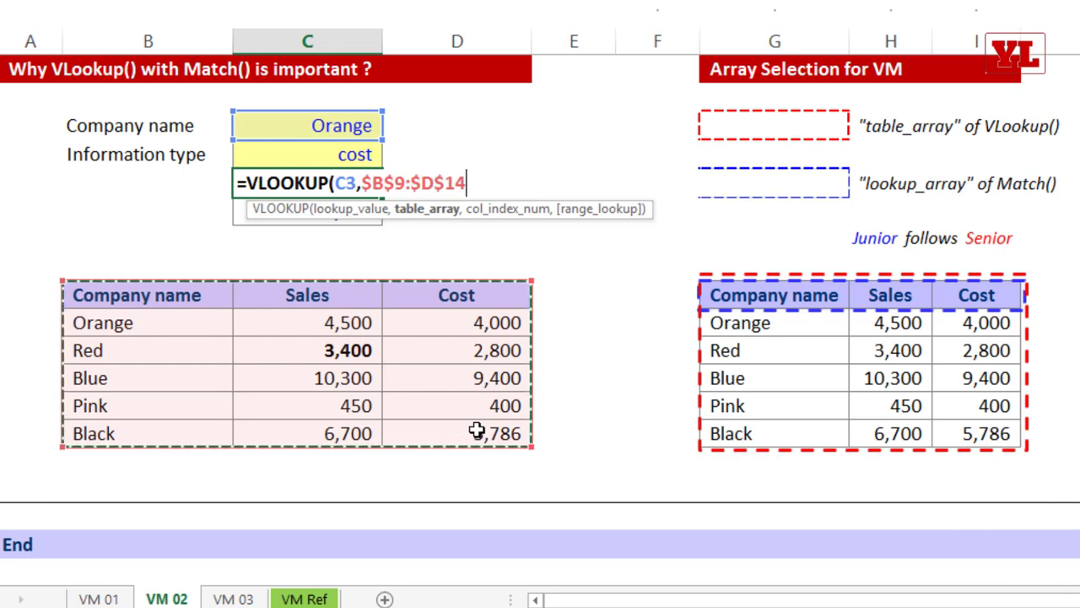
text(,)
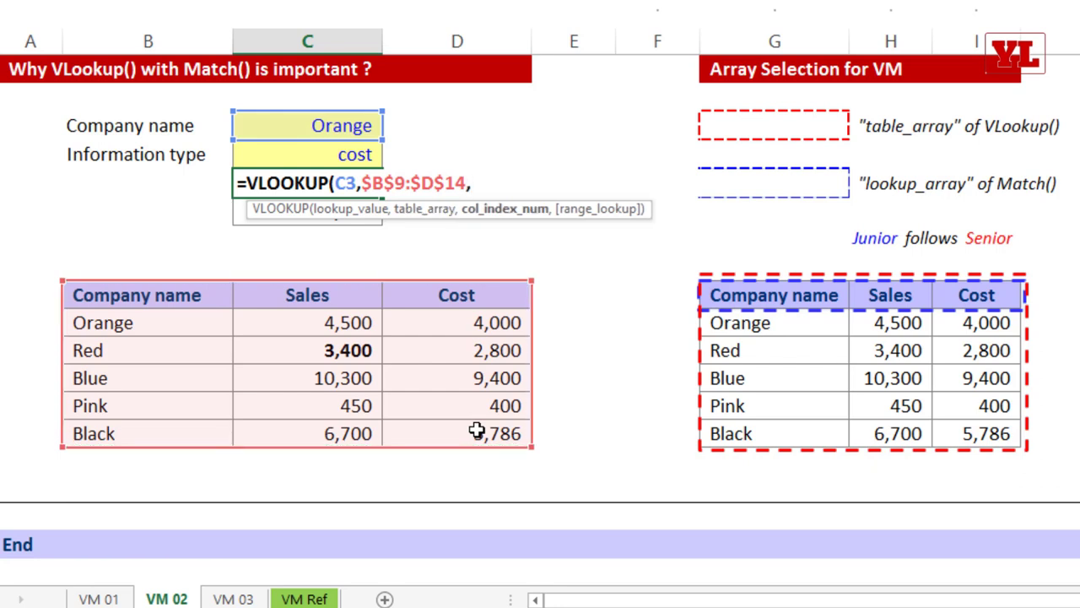
Nest an empty MATCH() as VLOOKUP's column index and close the outer function with range lookup 0.
text(m)
key(Tab)
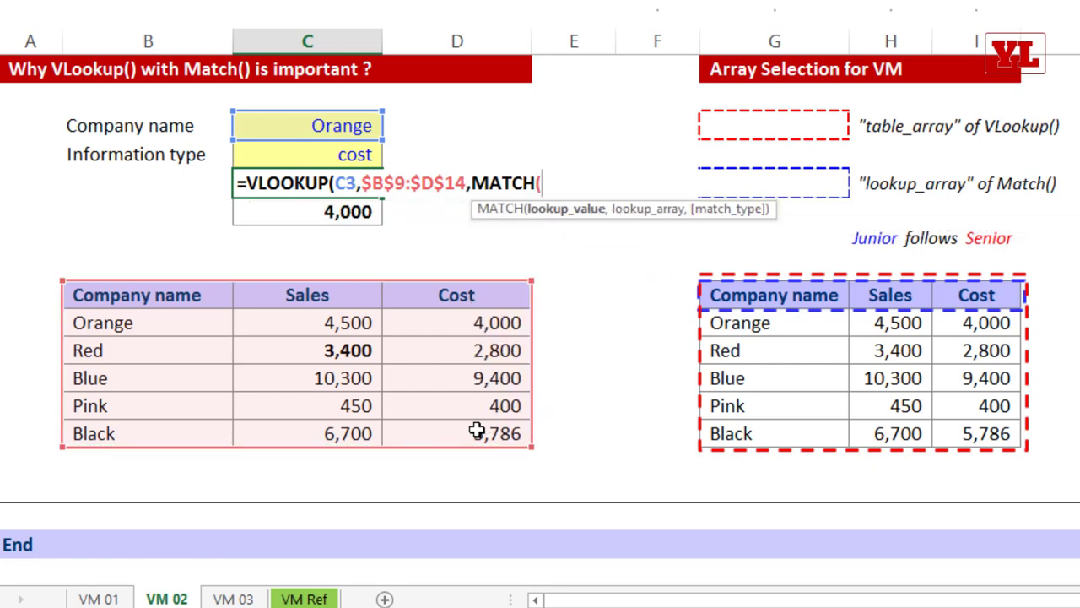
key(Right)
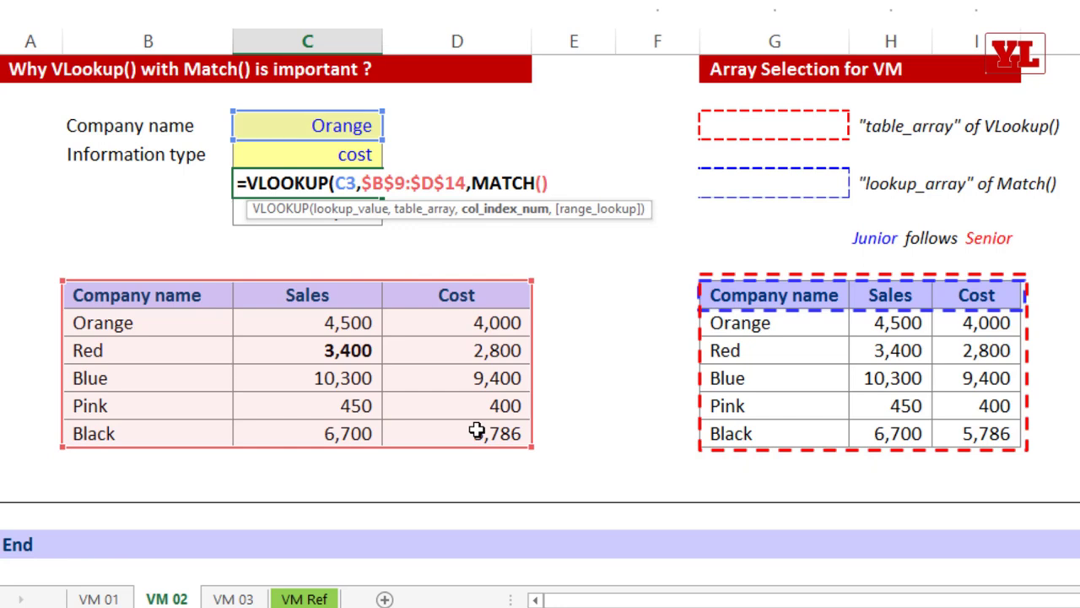
text(,)
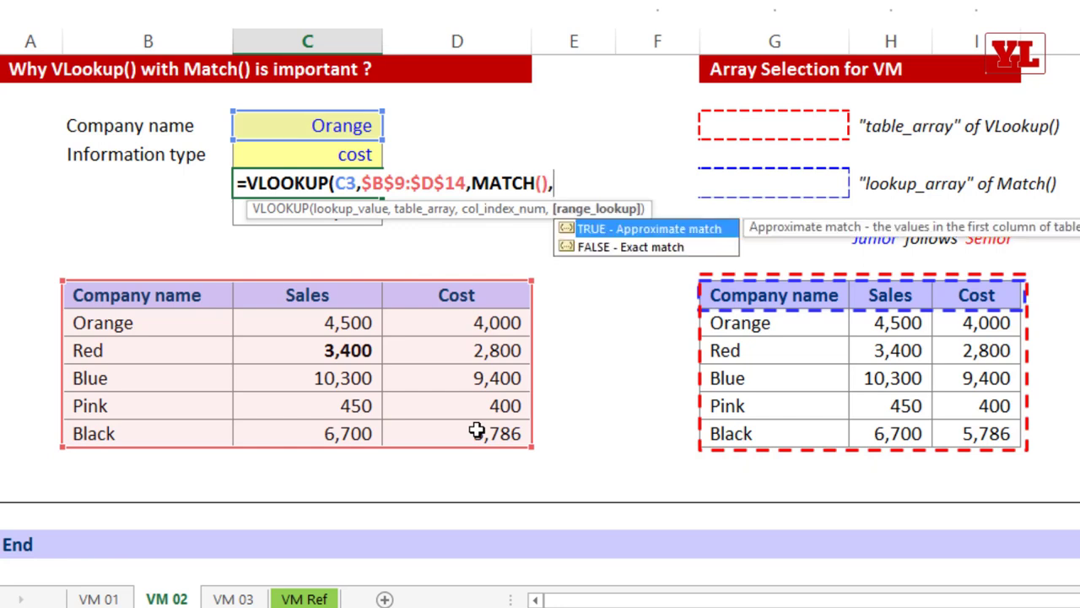
text(0))
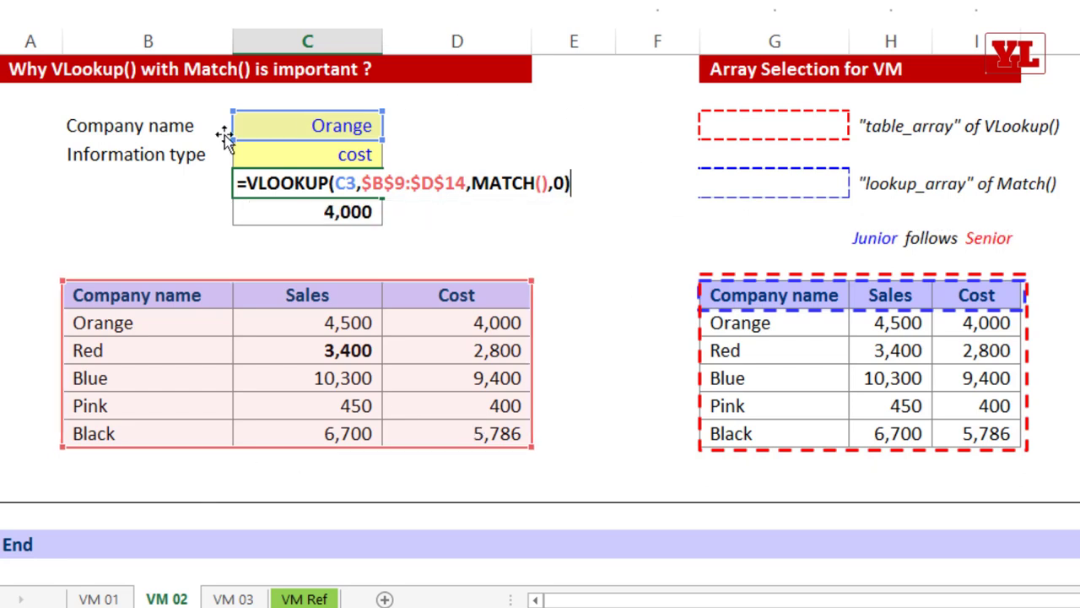
Fill the nested MATCH with lookup value C4, absolute lookup array $B$9:$D$9 and match type 0, and commit the formula.
click(542, 183)
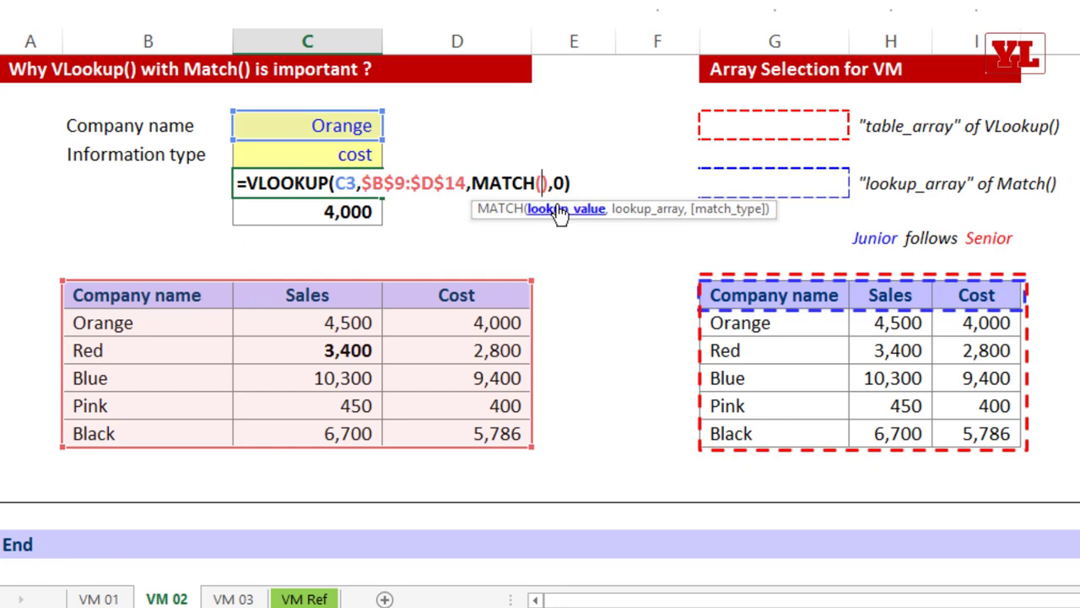
click(306, 159)
text(,)
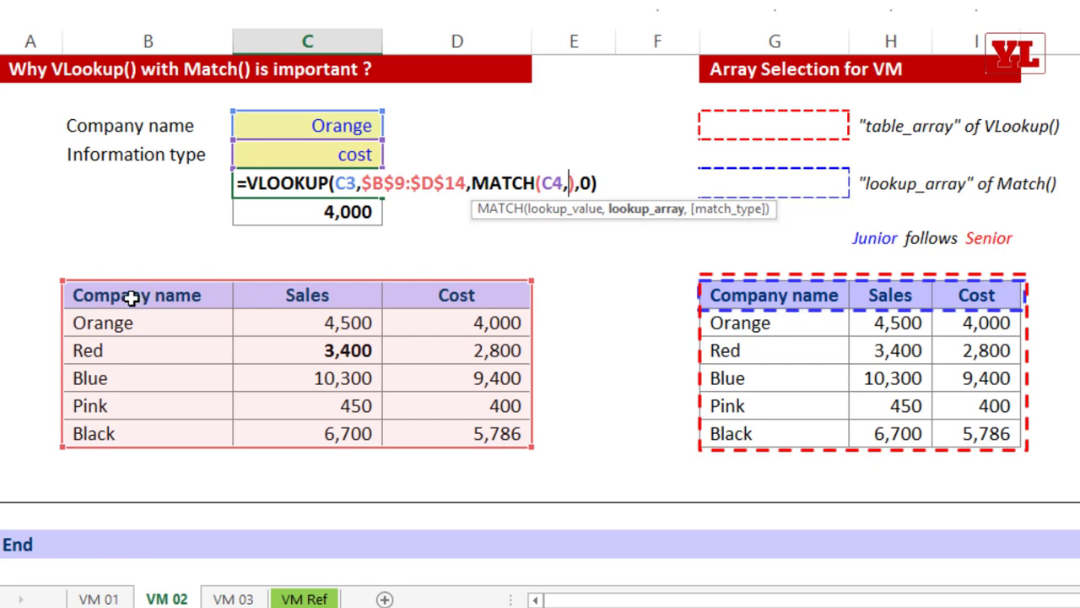
drag(130, 297, 447, 292)
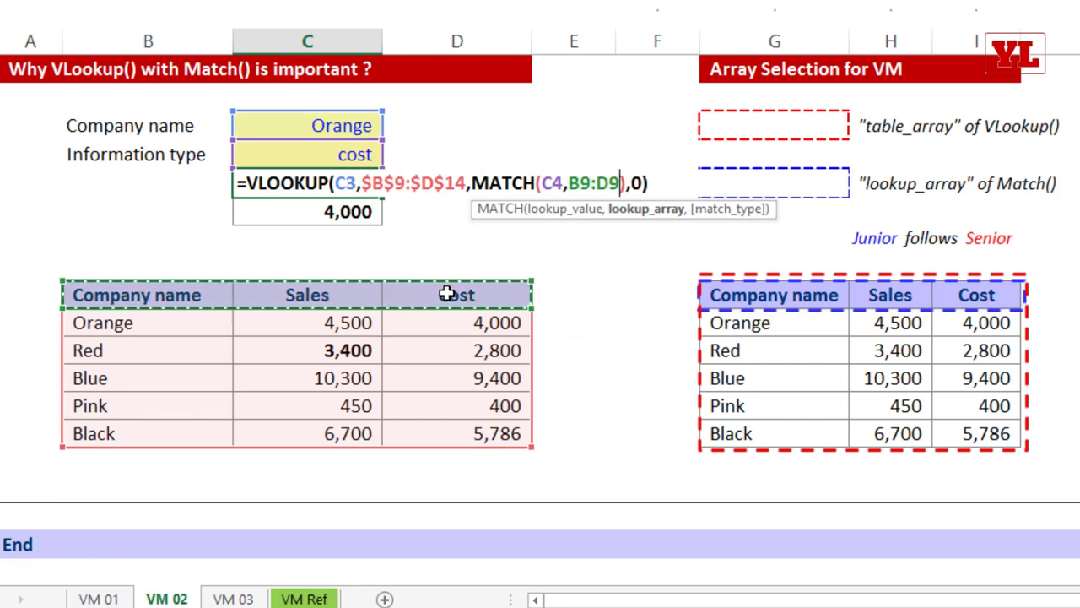
key(F4)
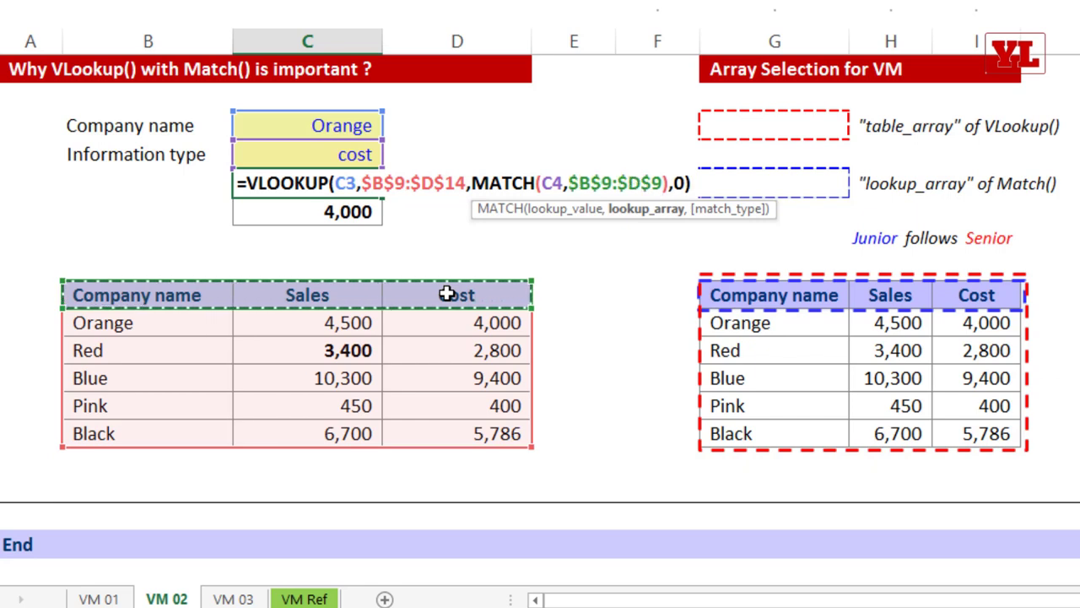
text(,0)
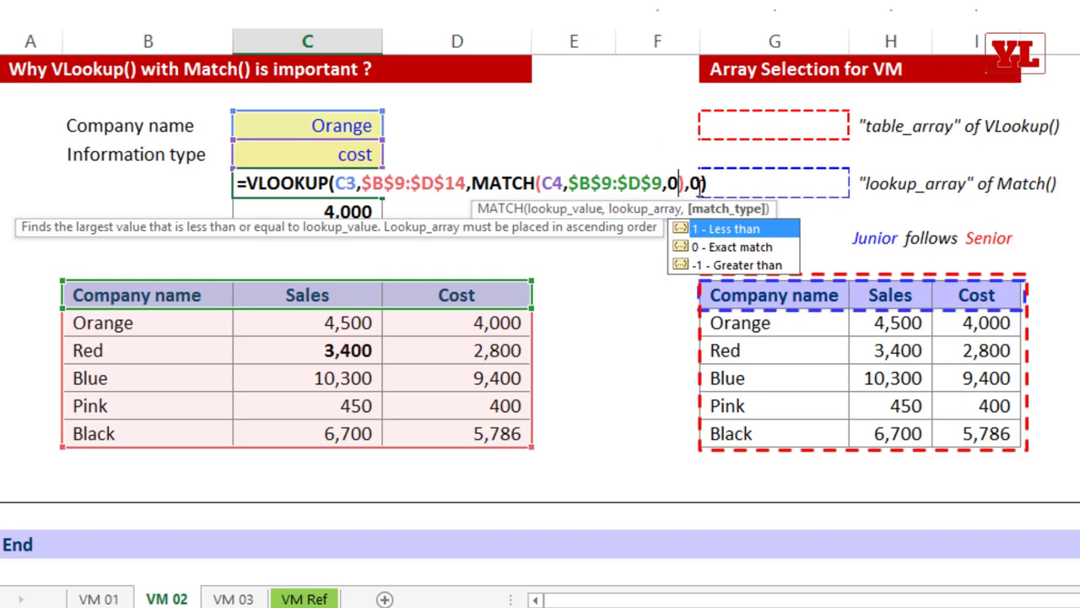
key(Return)
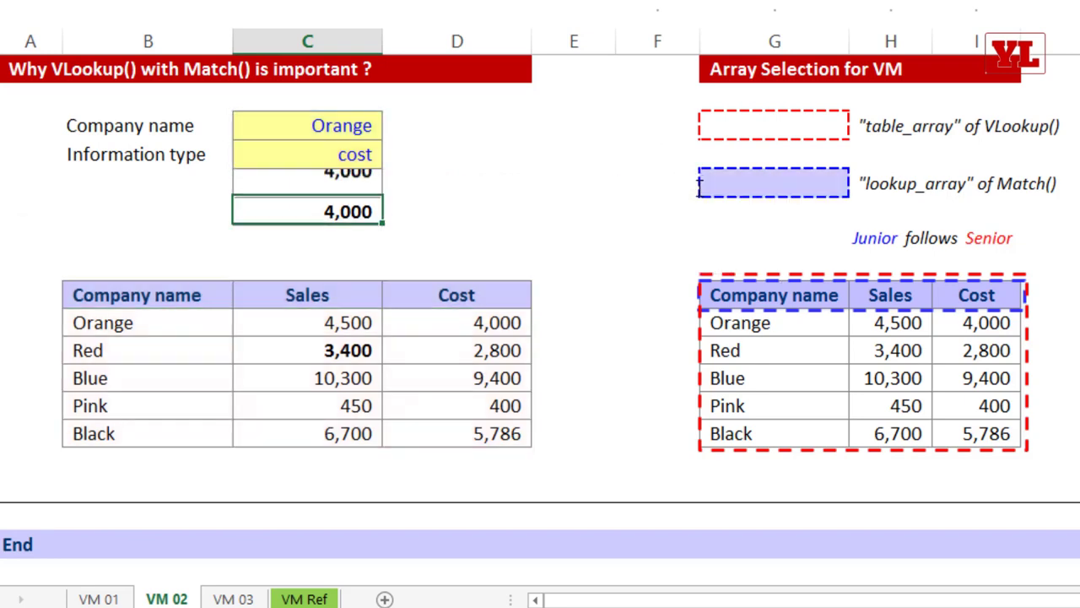
Set the information type to Sales and the company name to Red, and select the Sales and Cost figures C10:D14.
click(354, 160)
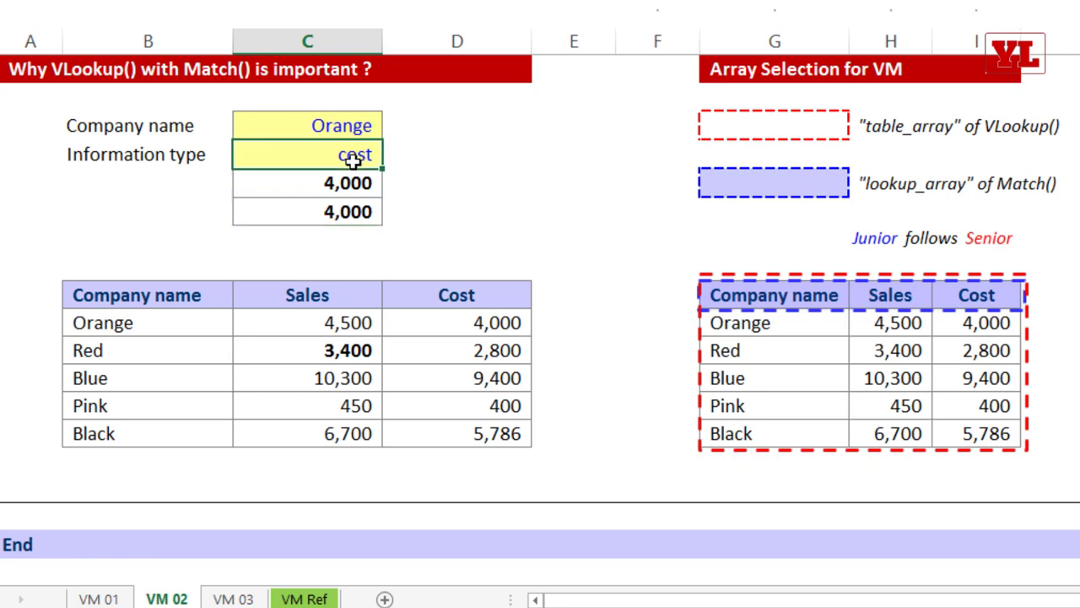
text(Sales)
click(341, 116)
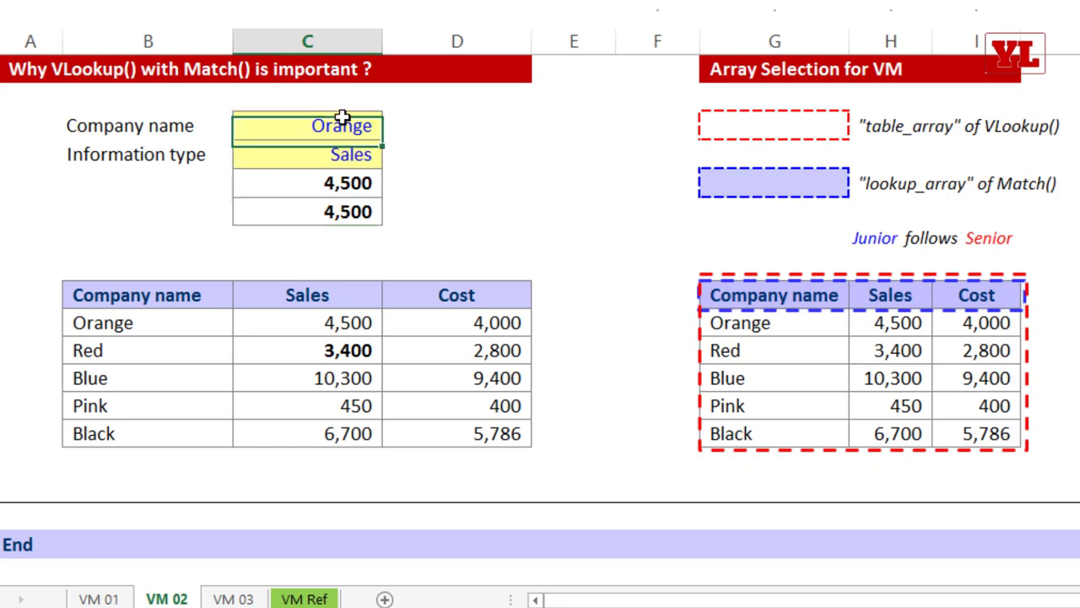
text(Red)
key(Return)
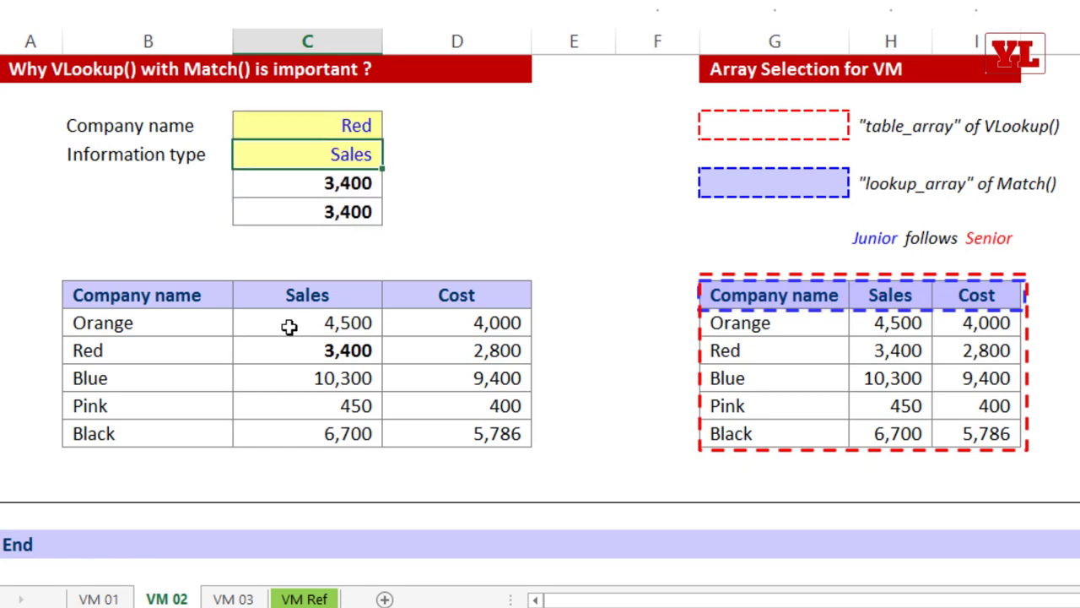
drag(290, 328, 410, 425)
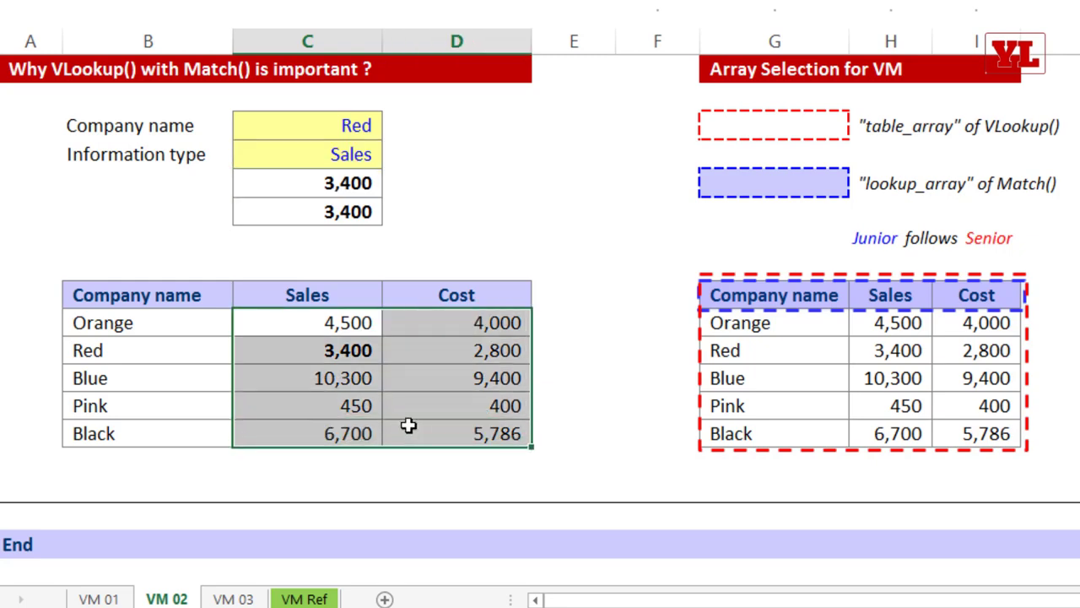
click(325, 379)
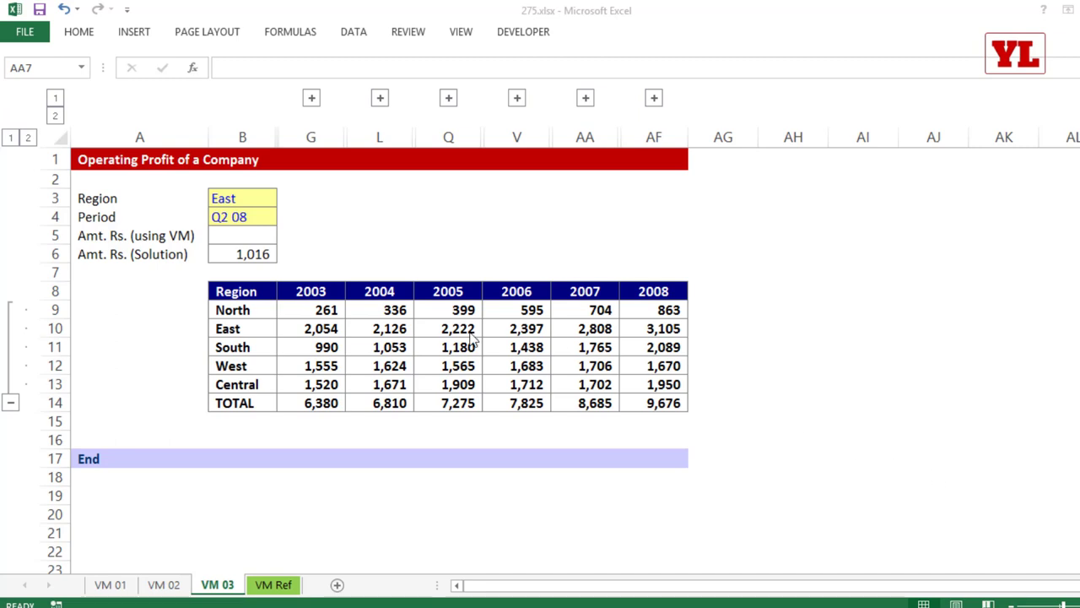
On VM 03, select the Region column from its header to TOTAL and the year headers 2003 to 2008.
click(312, 310)
drag(251, 288, 255, 405)
key(ctrl+v)
drag(295, 291, 664, 289)
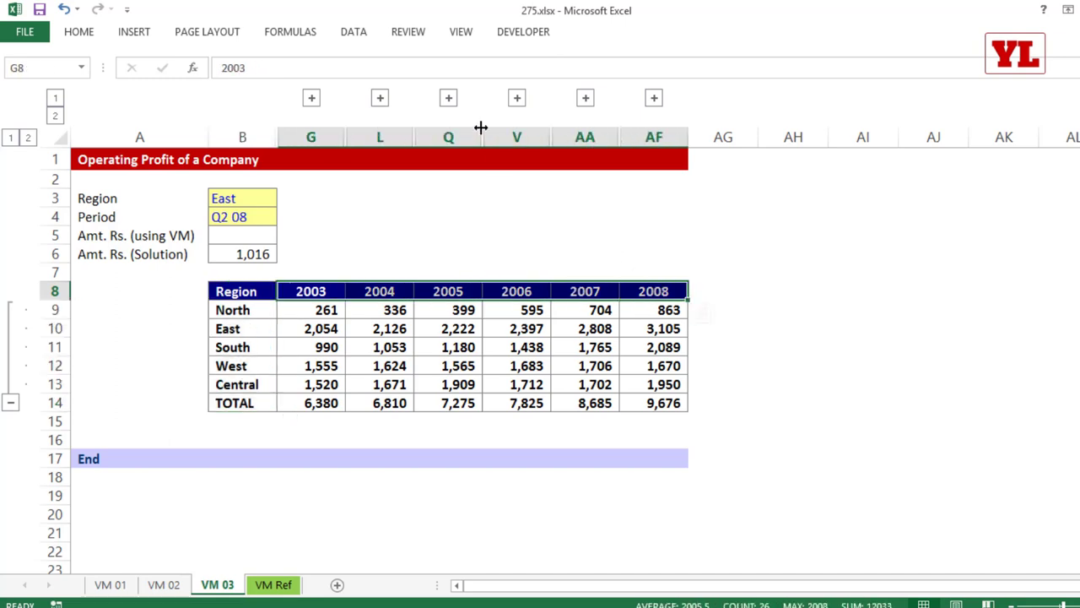
Expand the quarterly columns of 2005 and inspect North's yearly total formula and its Q1 to Q4 figures.
click(449, 98)
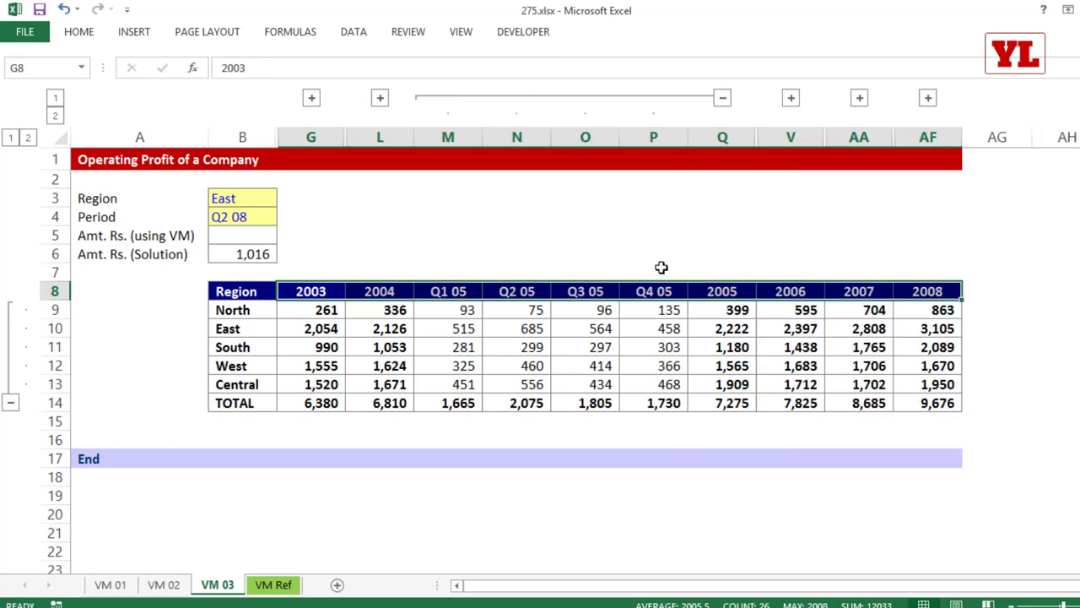
click(731, 311)
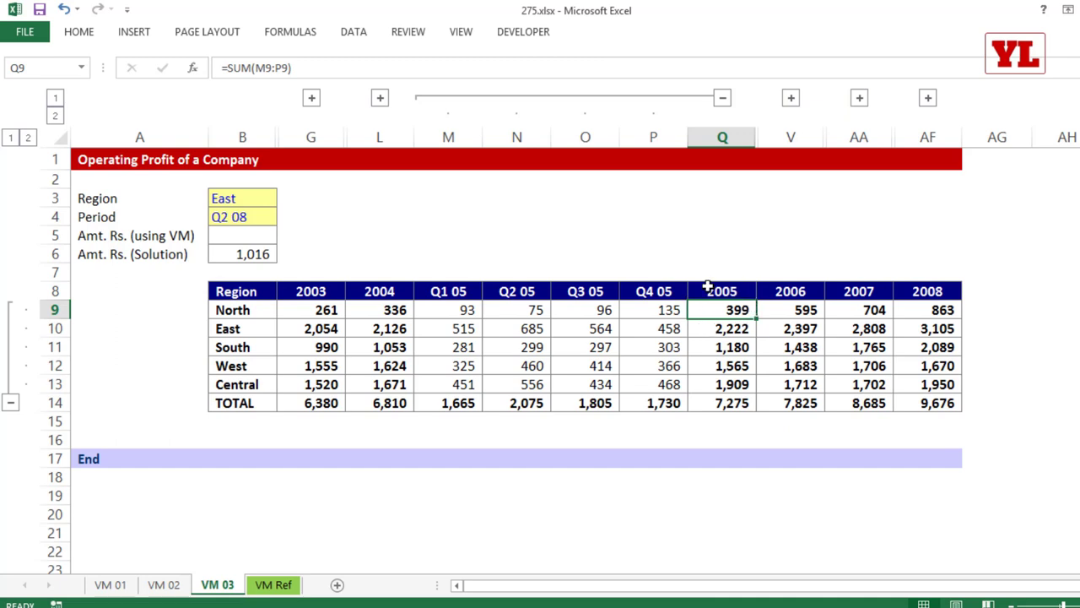
click(244, 311)
click(517, 311)
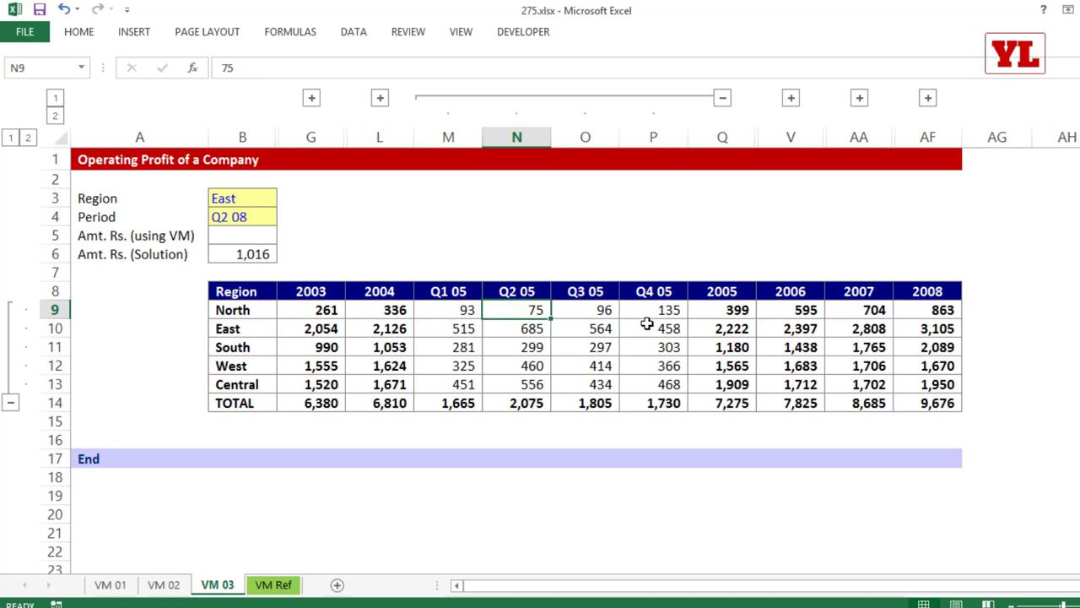
click(458, 309)
click(521, 306)
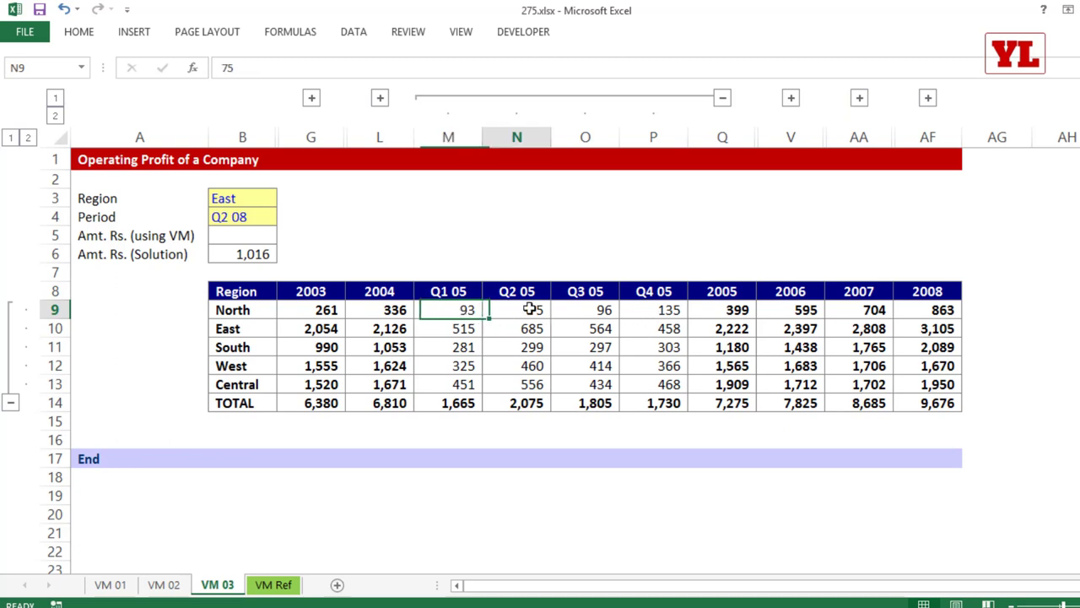
click(595, 310)
click(665, 310)
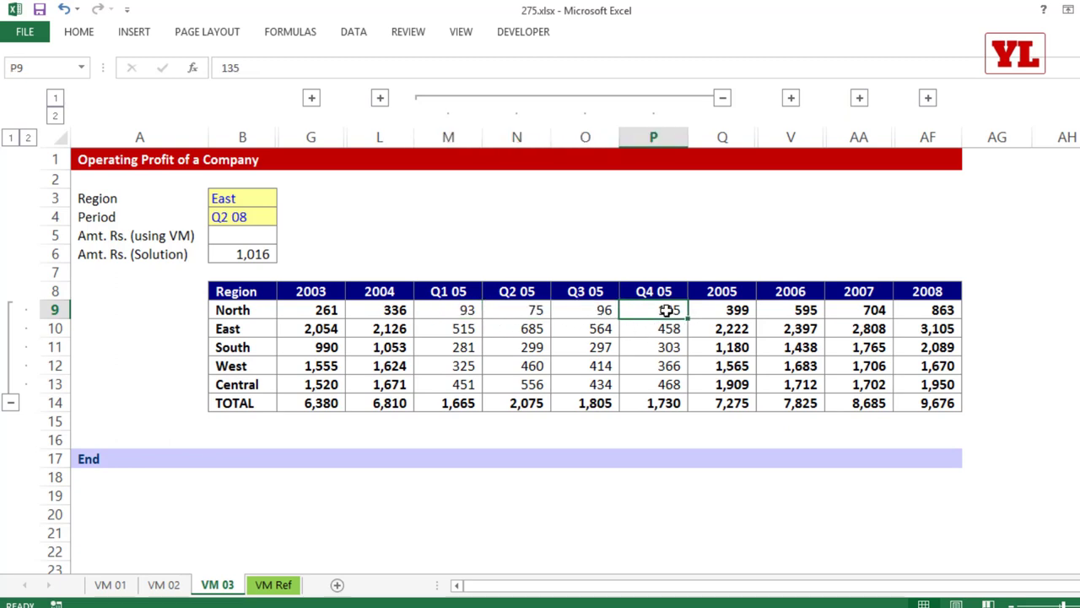
Expand the quarterly columns of all years and select the 2003 block C8:G14 and the 2004 block H7:L14.
click(55, 117)
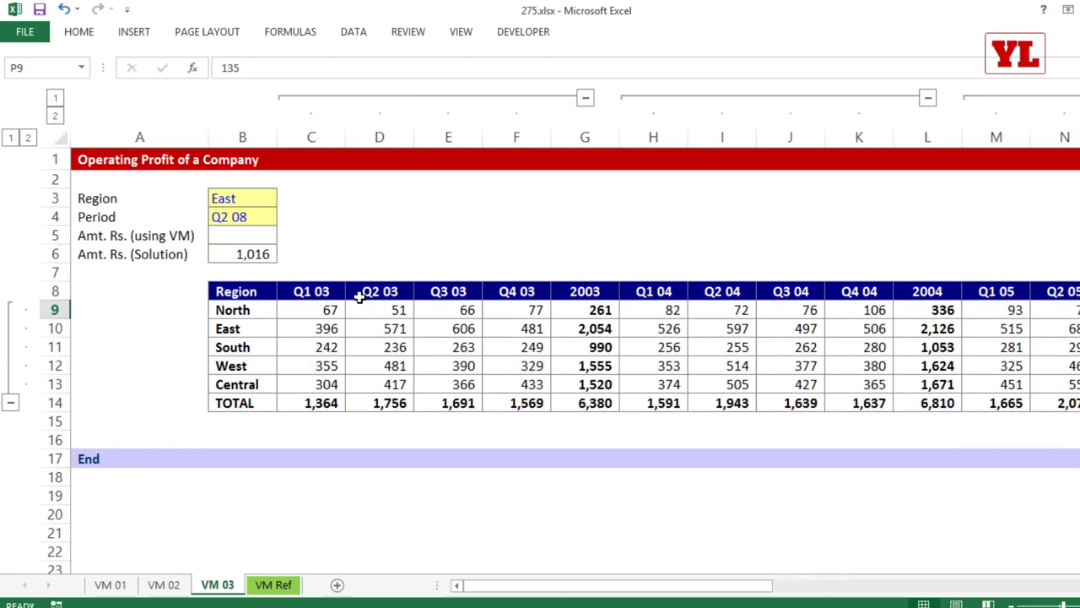
drag(317, 288, 599, 403)
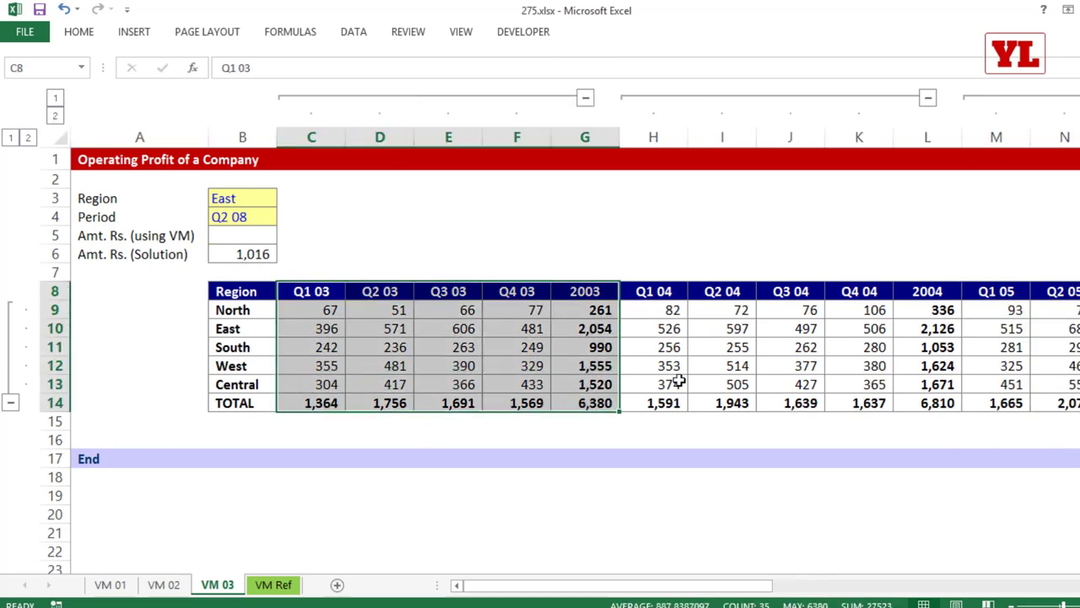
drag(653, 272, 942, 408)
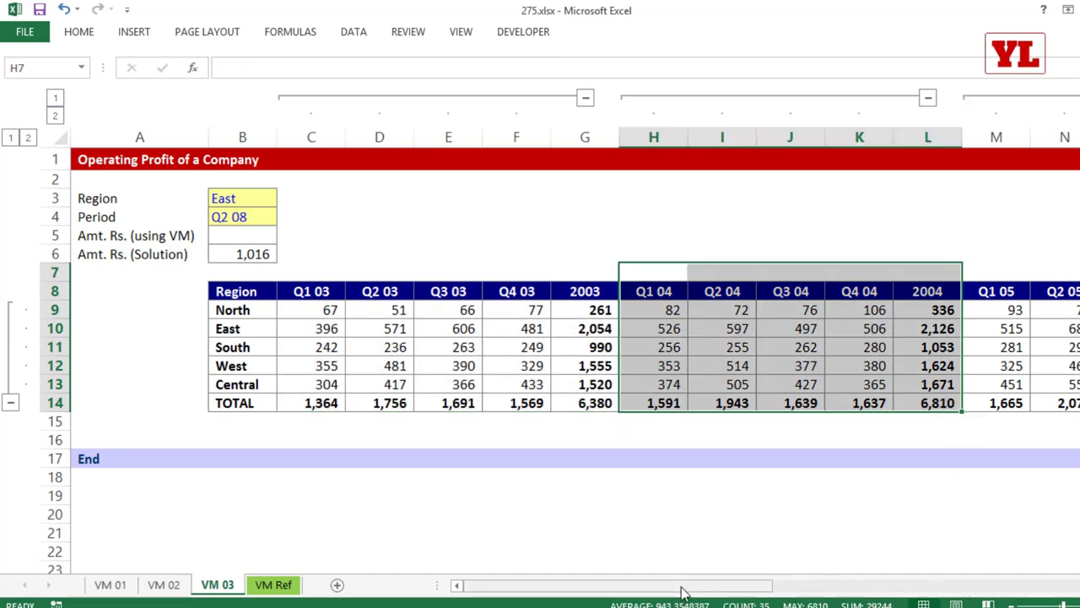
drag(684, 593, 535, 568)
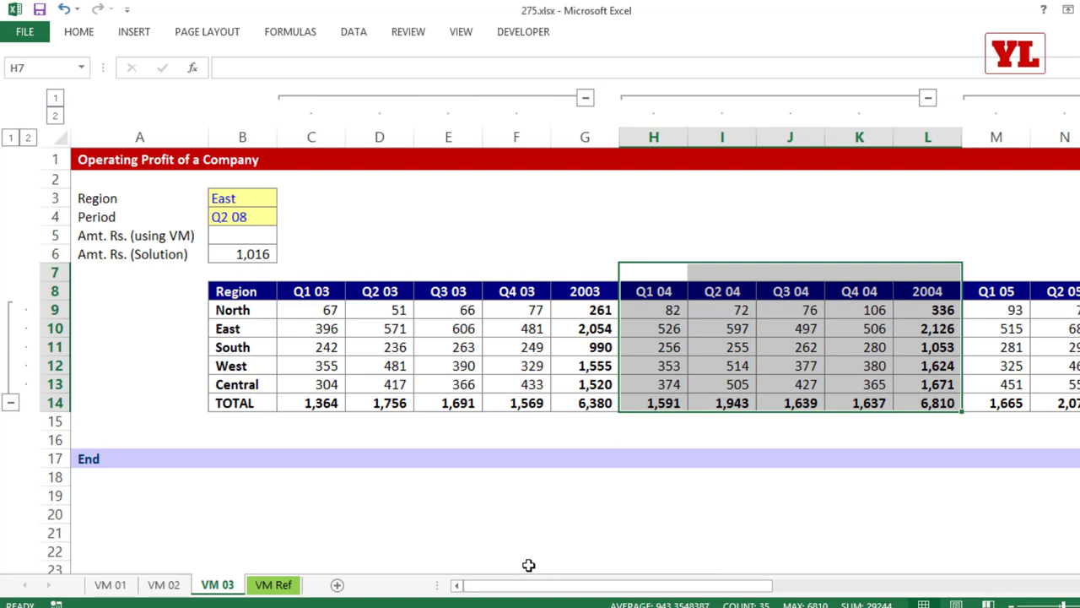
drag(311, 291, 563, 422)
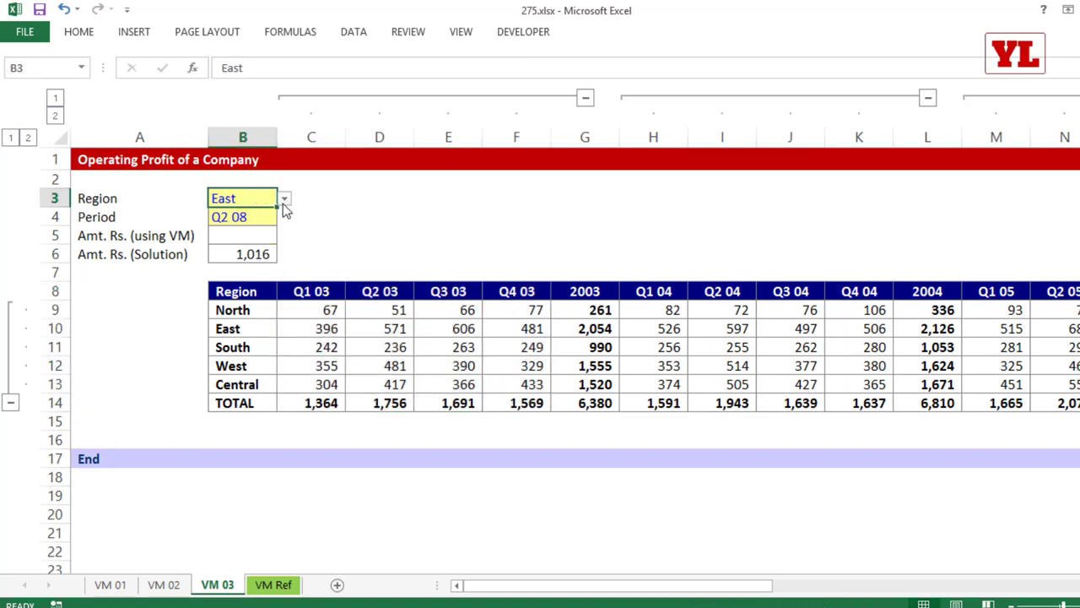
Set the Region in B3 to North.
click(284, 200)
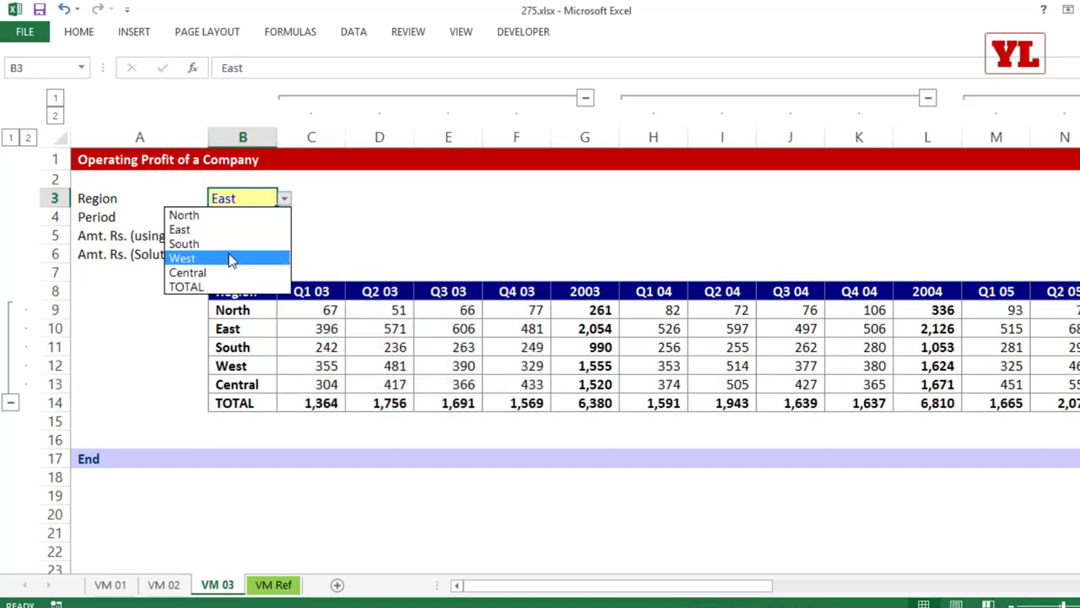
click(229, 257)
click(284, 200)
key(Escape)
key(alt+Down)
key(Up)
key(Up)
key(Up)
key(Return)
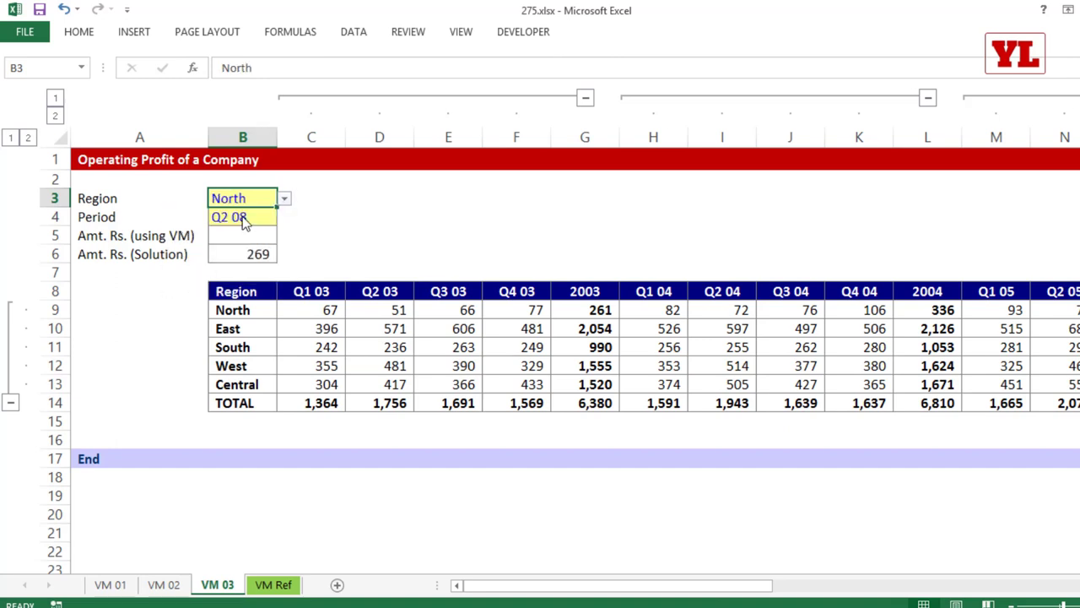
Set the Period in B4 to Q3 06 and select the empty amount cell B5.
click(259, 222)
click(285, 218)
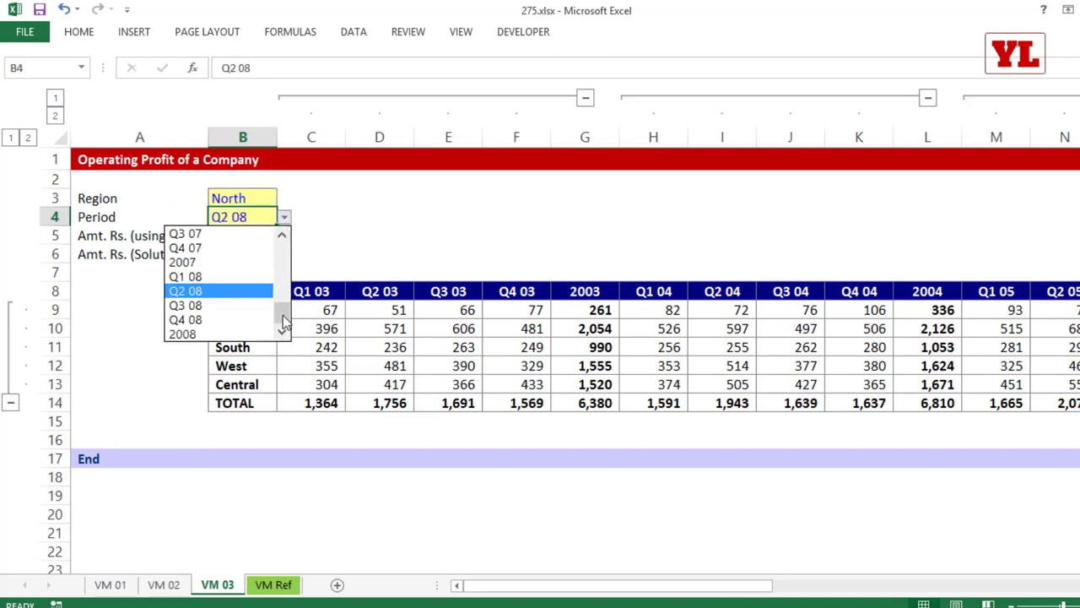
drag(285, 321, 279, 295)
click(217, 264)
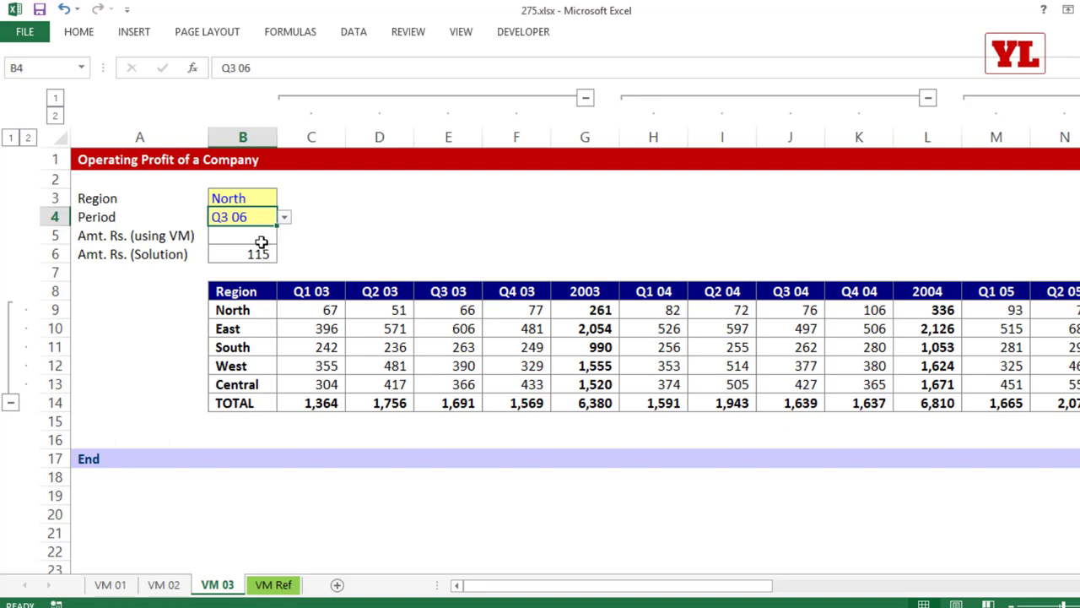
click(261, 243)
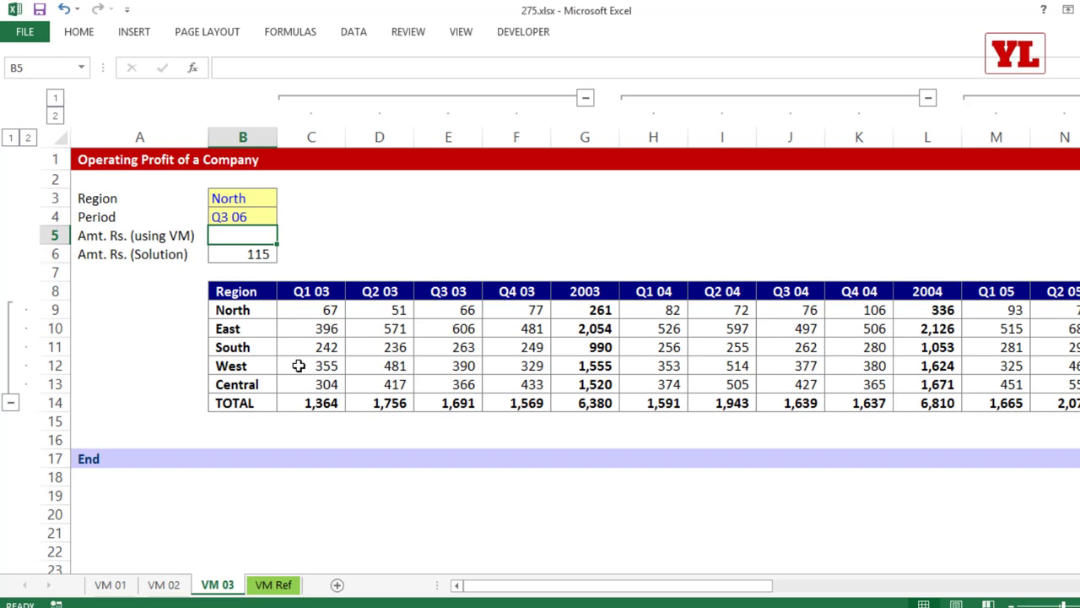
Outline the Region column B8:B14 and the header row B8:AF8 by copying each range in turn.
drag(253, 291, 255, 400)
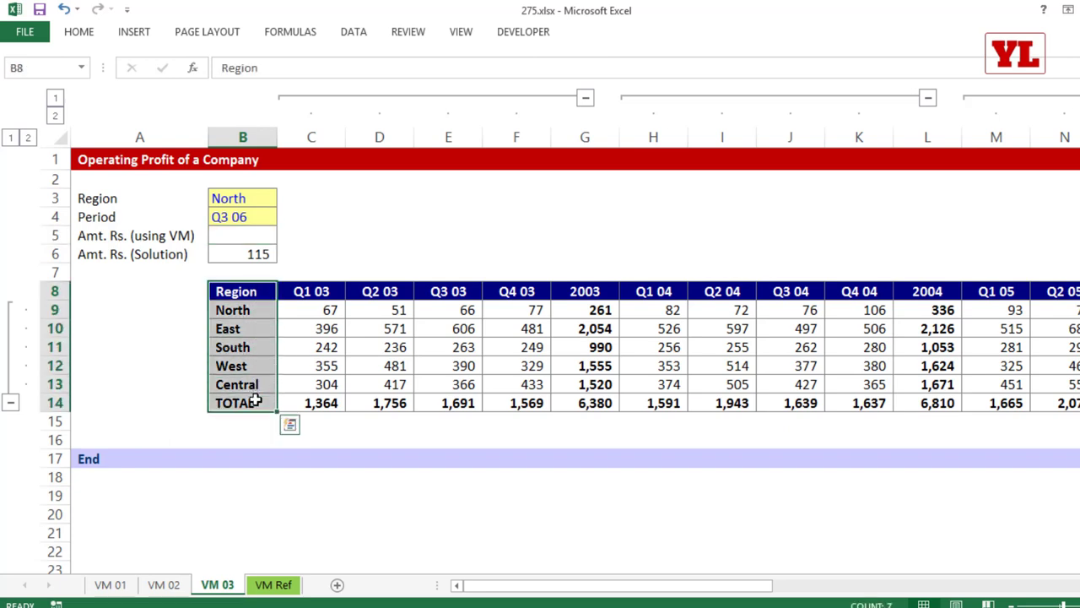
key(ctrl+c)
click(259, 292)
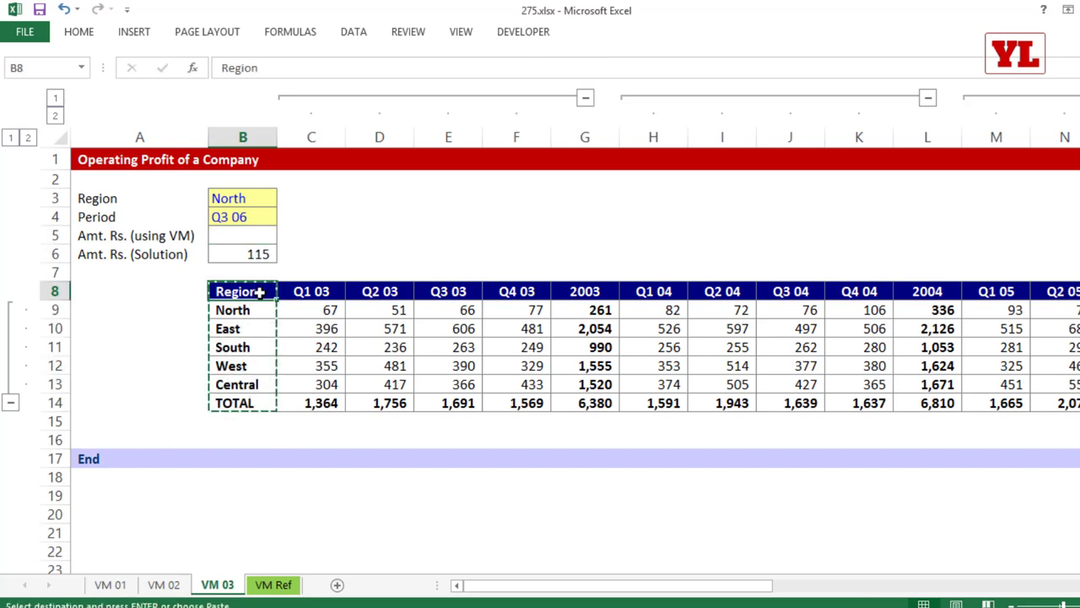
key(ctrl+shift+Right)
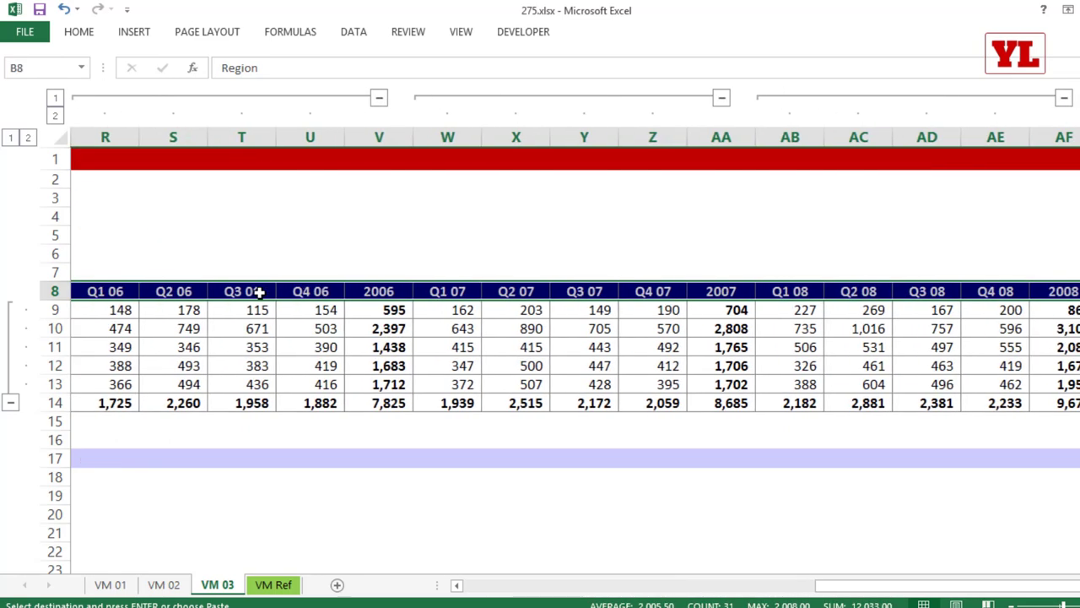
key(ctrl+c)
key(Left)
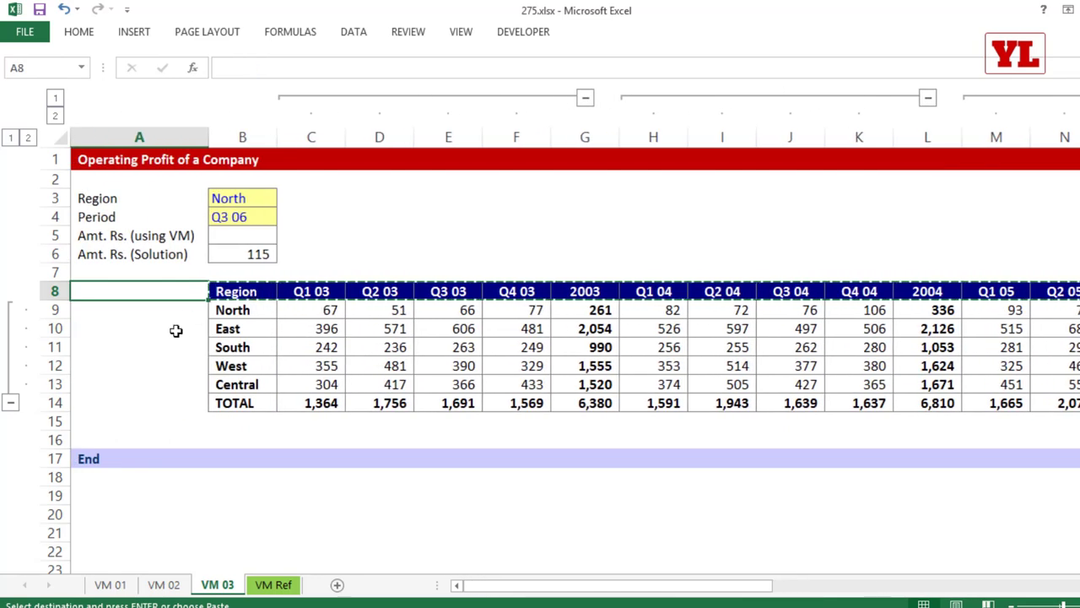
click(520, 348)
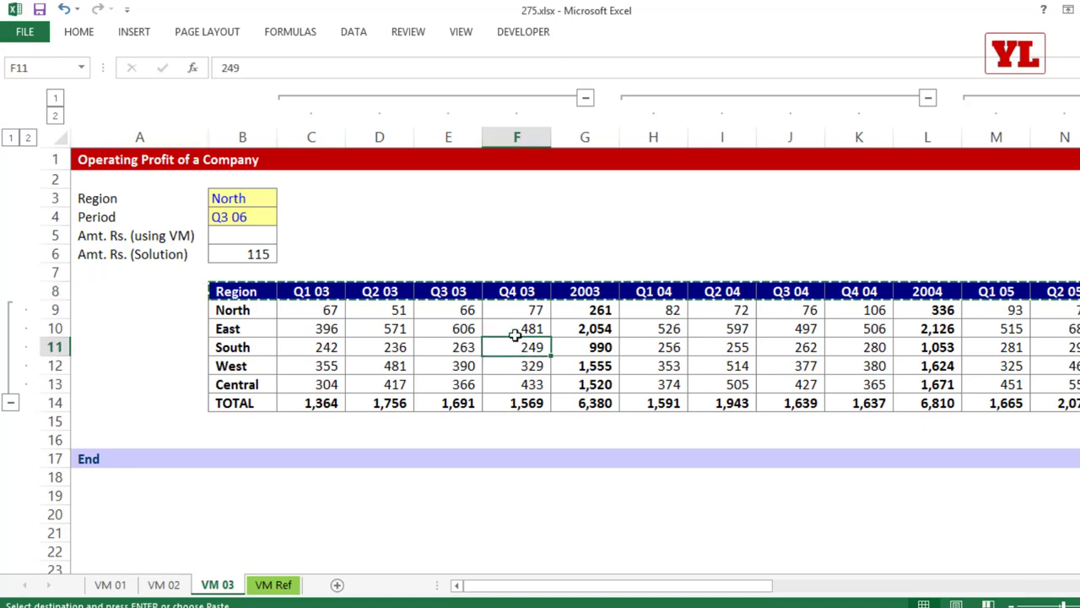
Start a VLOOKUP formula in B5 with the region cell B3 as the lookup value.
scroll(391, 299, up, 1)
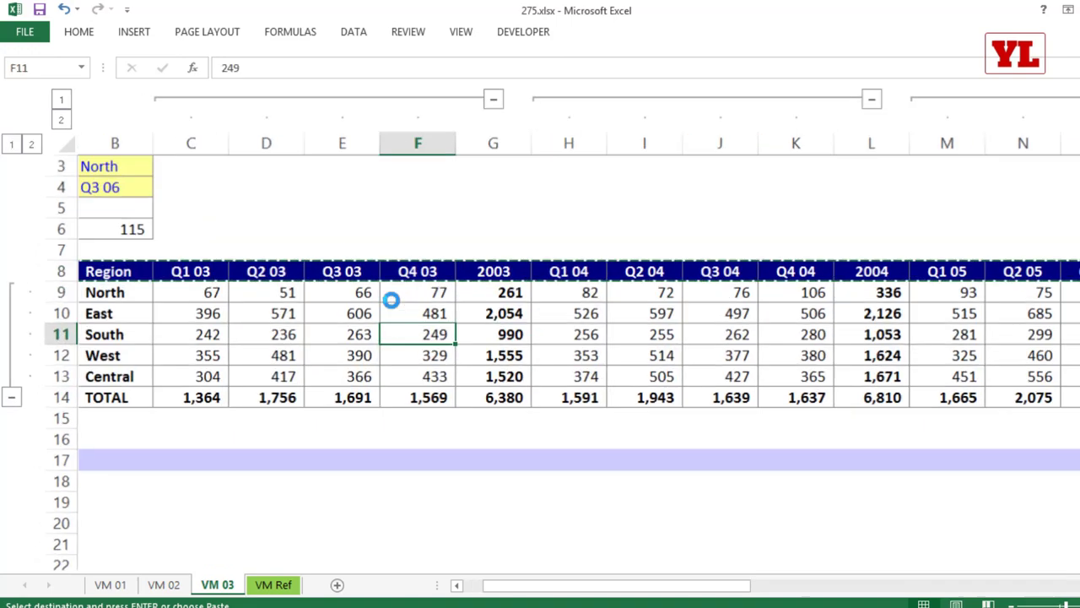
scroll(398, 309, up, 1)
drag(513, 583, 498, 588)
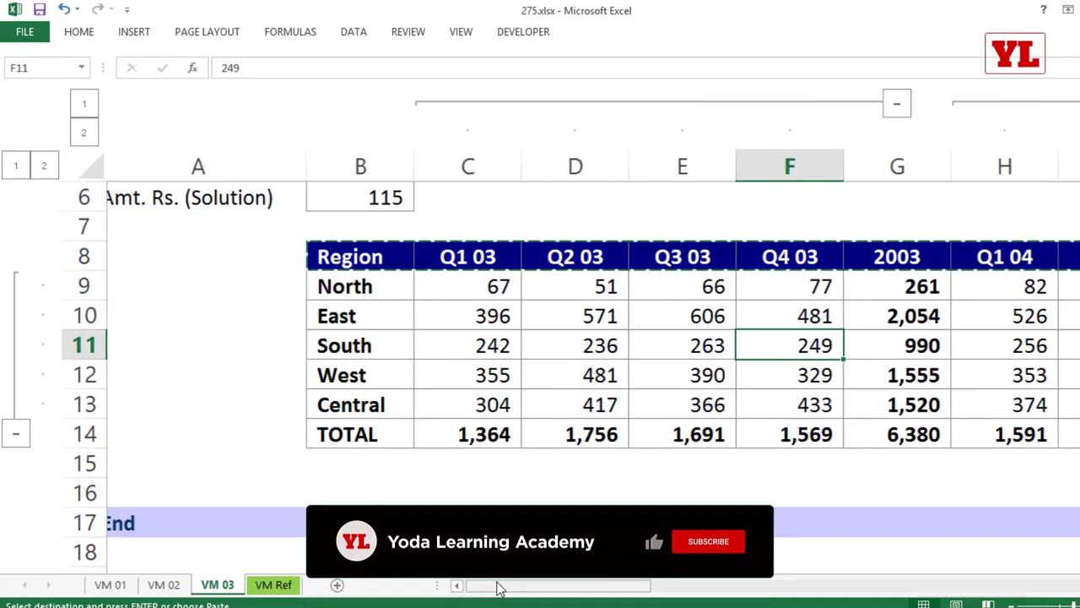
scroll(398, 397, up, 2)
click(389, 317)
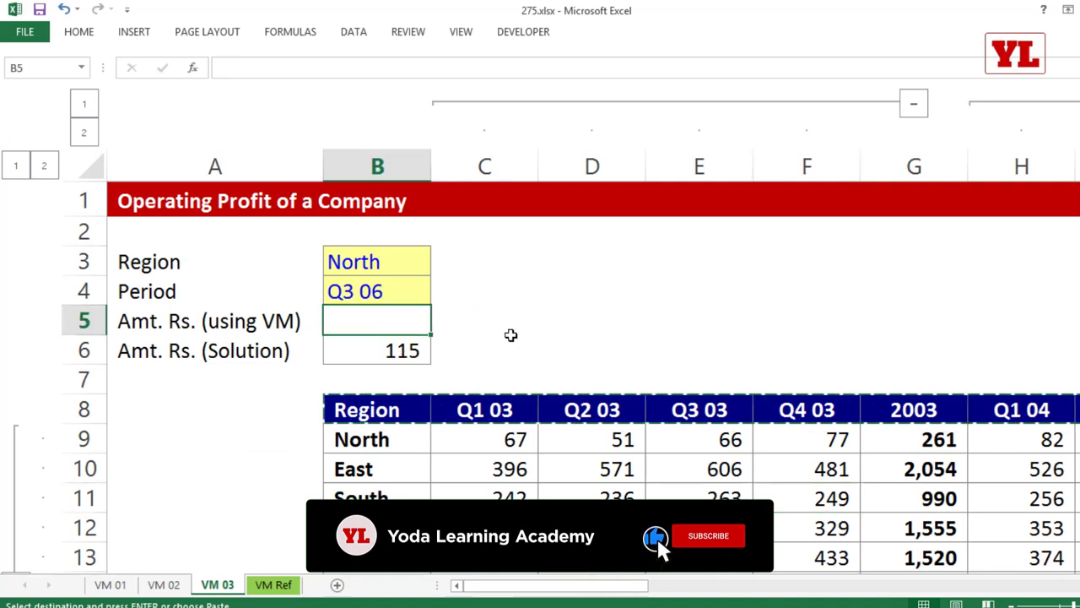
text(=VLOOKUP()
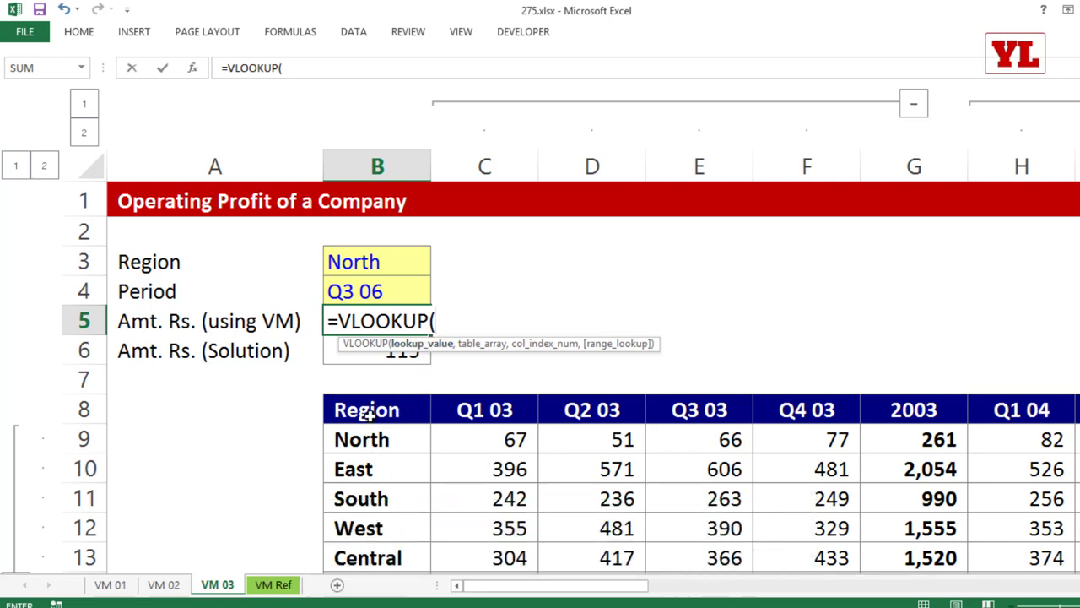
click(400, 297)
click(385, 253)
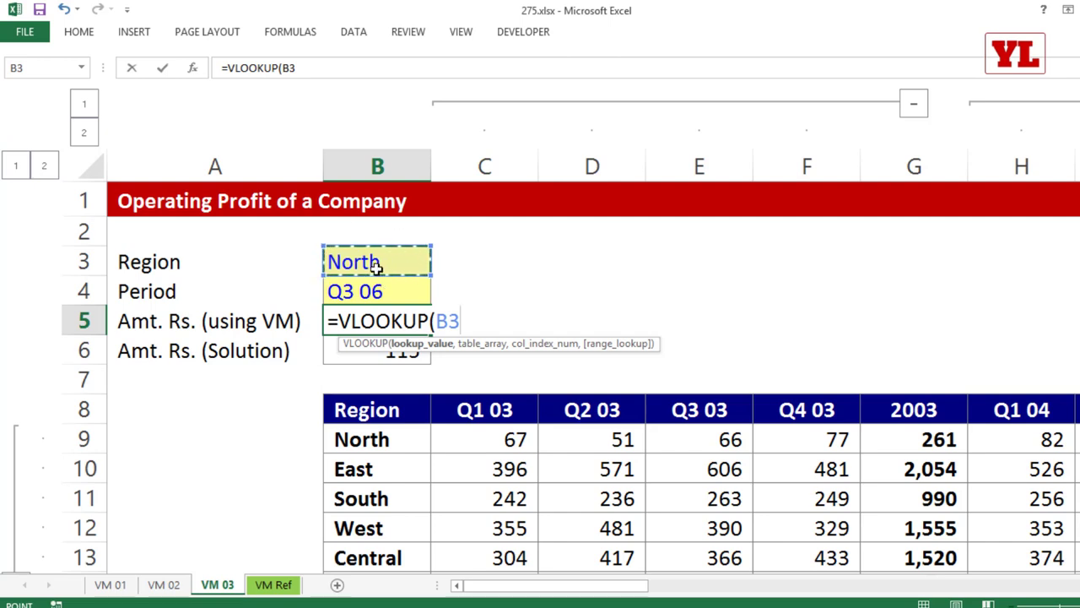
text(,)
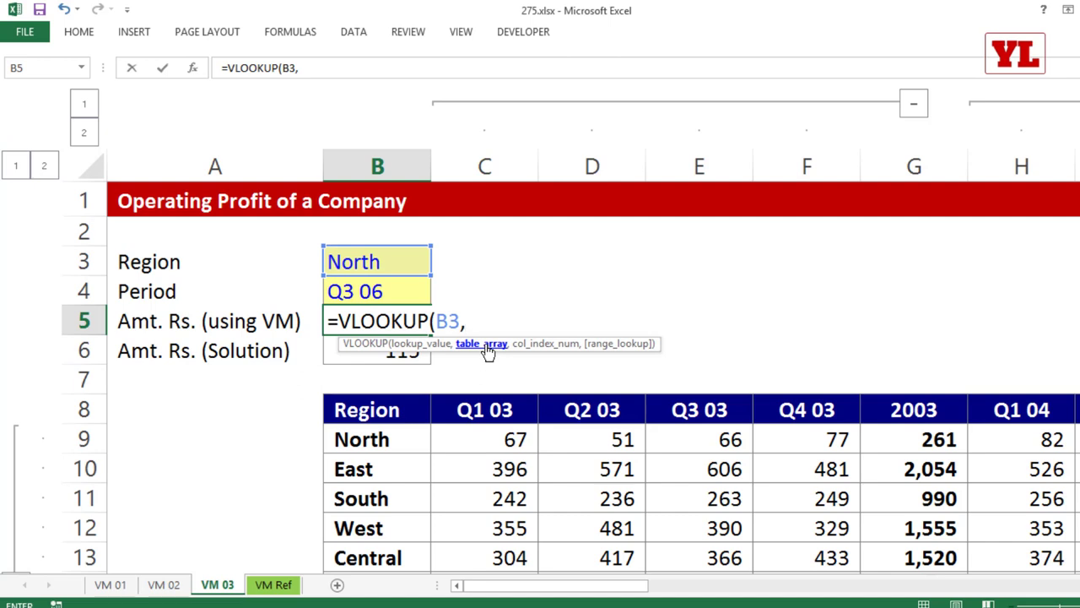
Give the VLOOKUP the whole operating profit table as its table array, with the absolute reference $B$8:$AF$14.
click(389, 405)
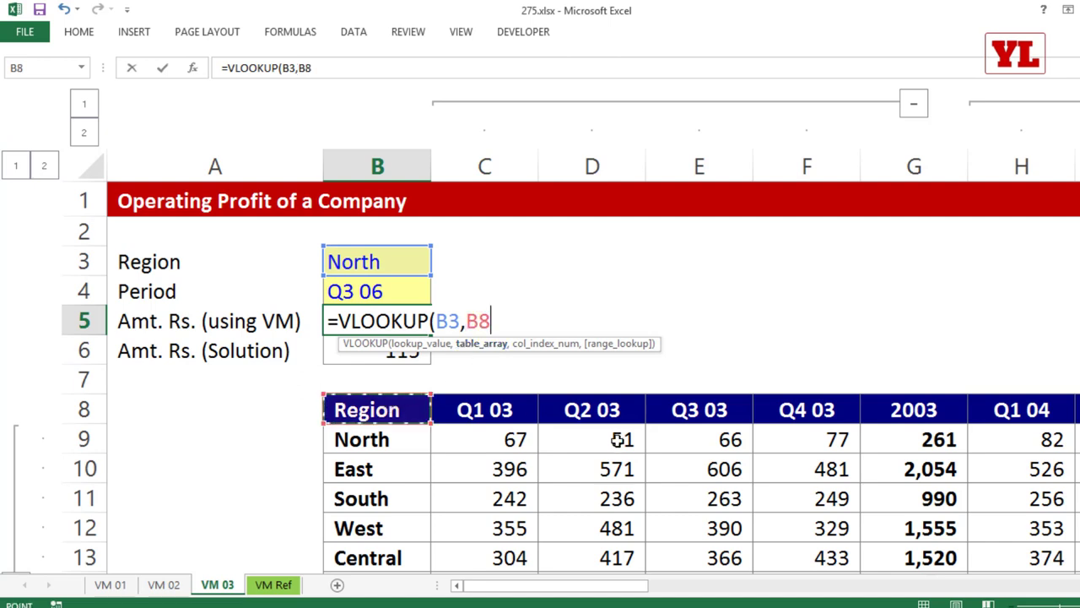
key(ctrl+shift+Down)
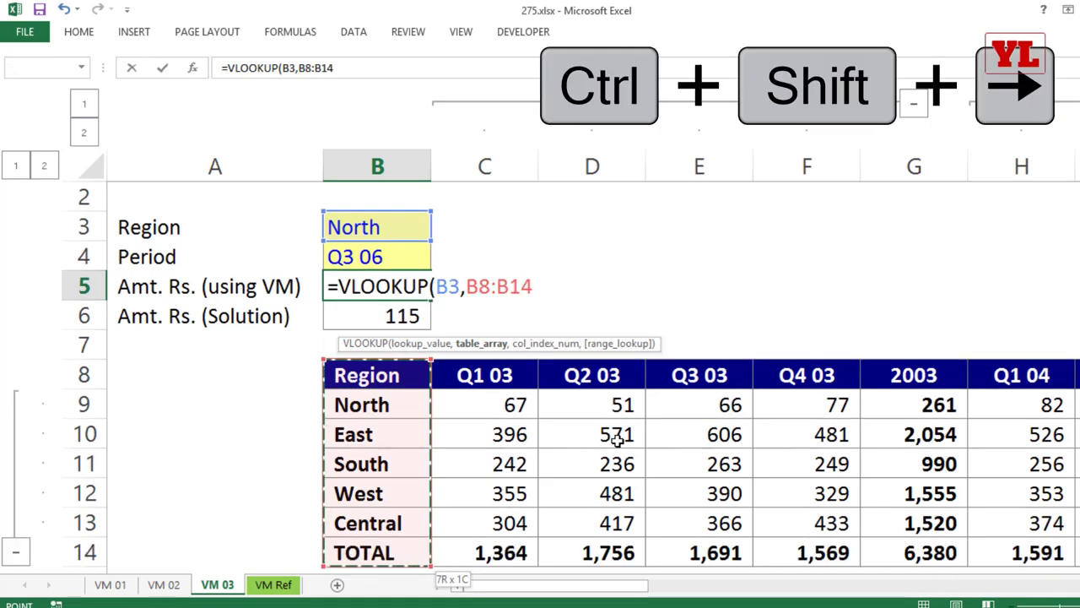
key(ctrl+shift+Right)
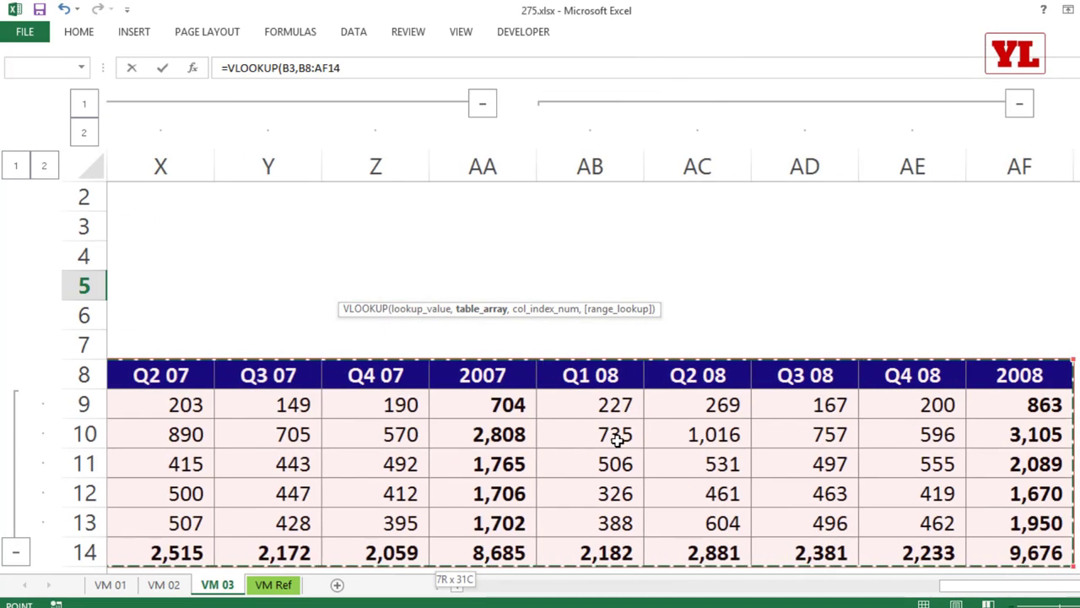
key(F4)
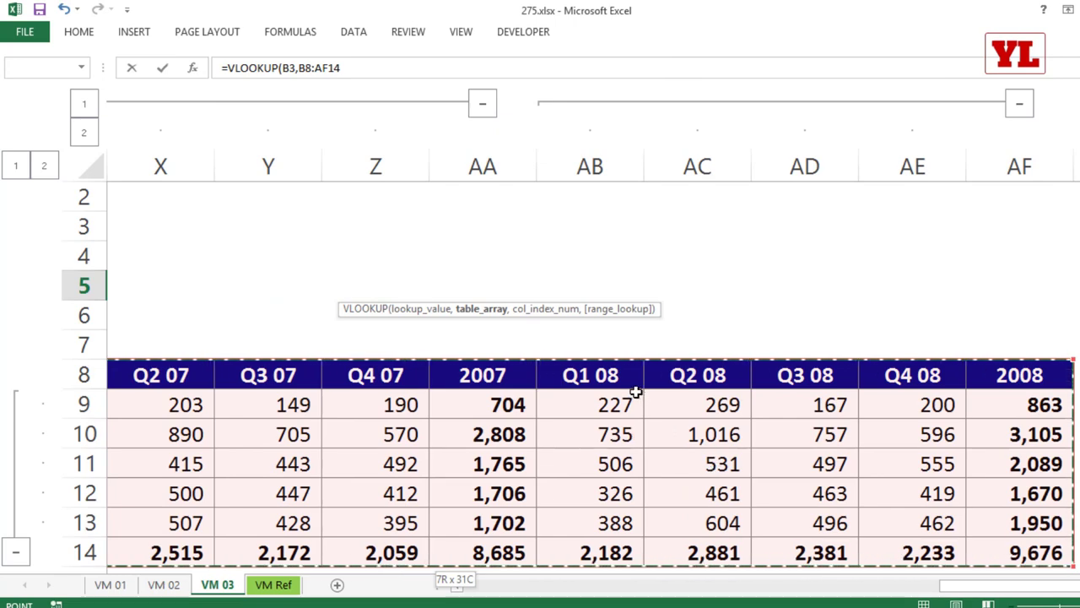
drag(944, 590, 1003, 595)
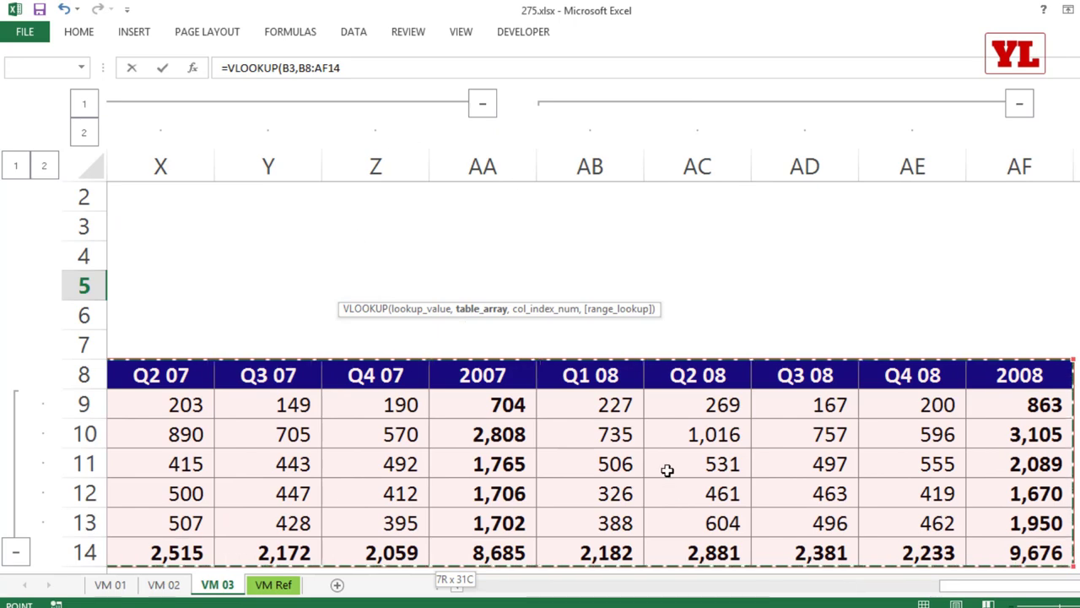
key(F4)
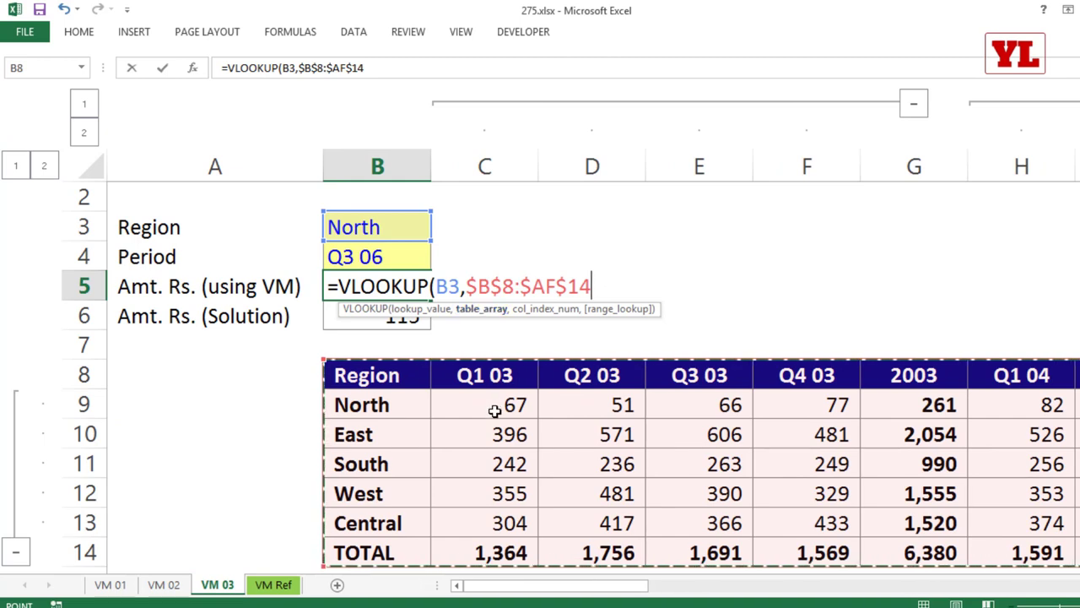
text(,)
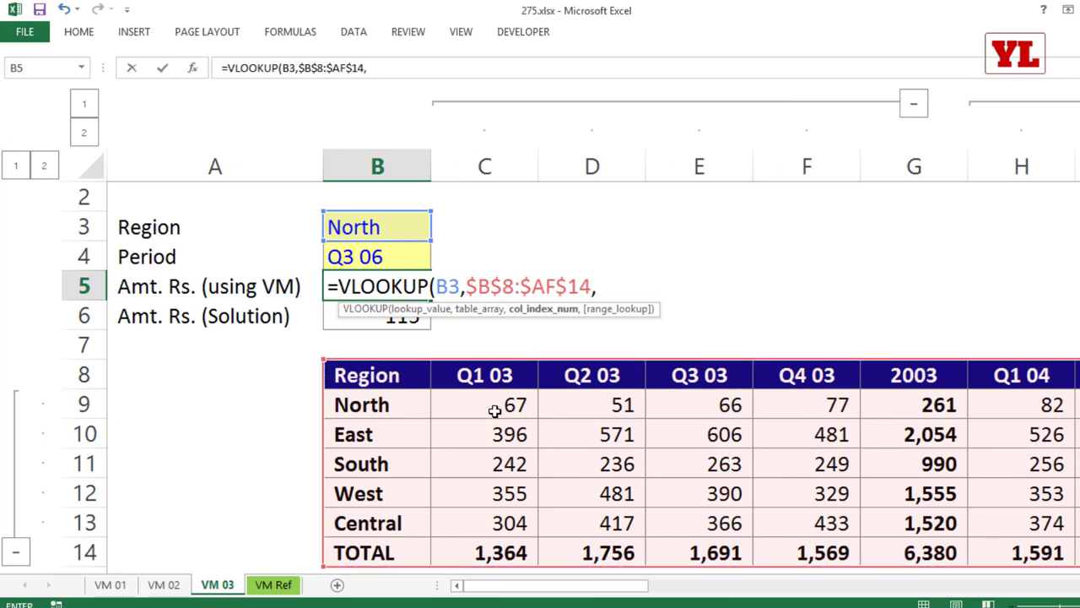
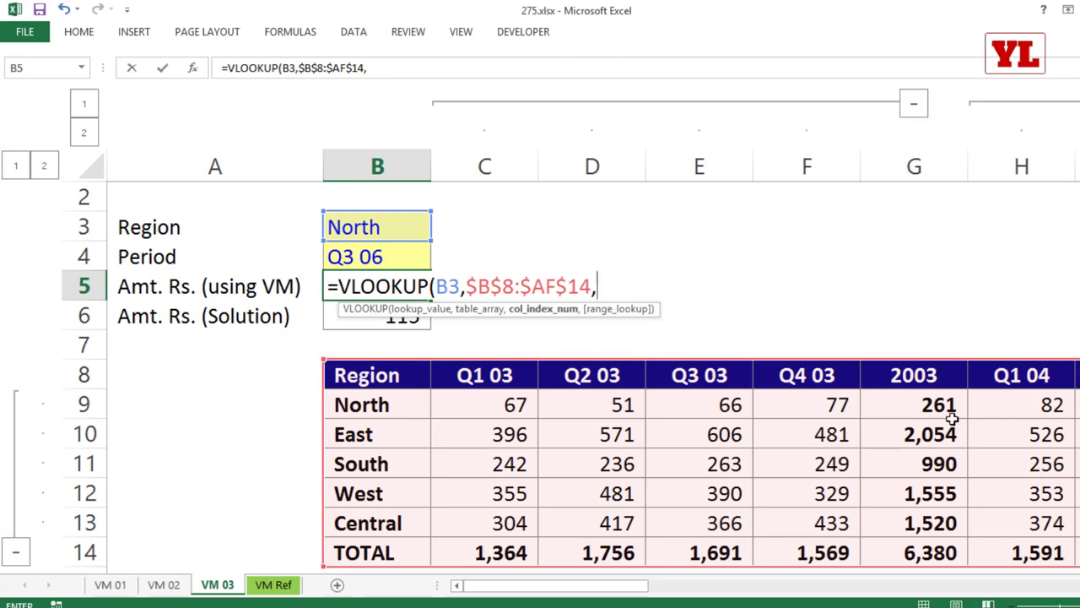
Look through the period headers in row 8 from Region across to Q3 08 and back to 2003.
click(400, 378)
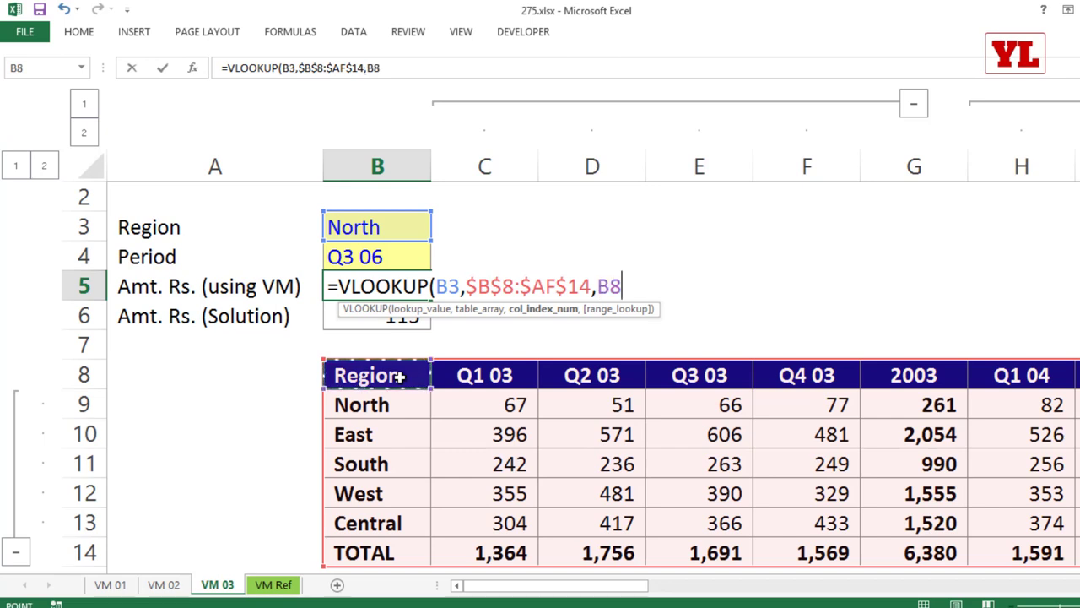
key(Right)
key(Right)
key(Right)
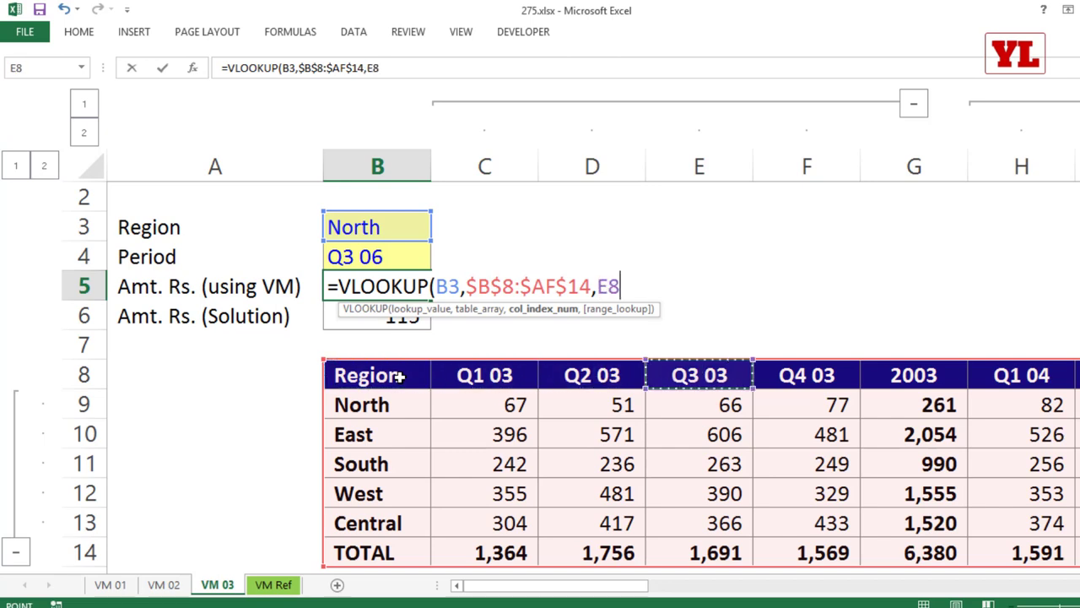
key(Right)
key(Right)
key(Right)
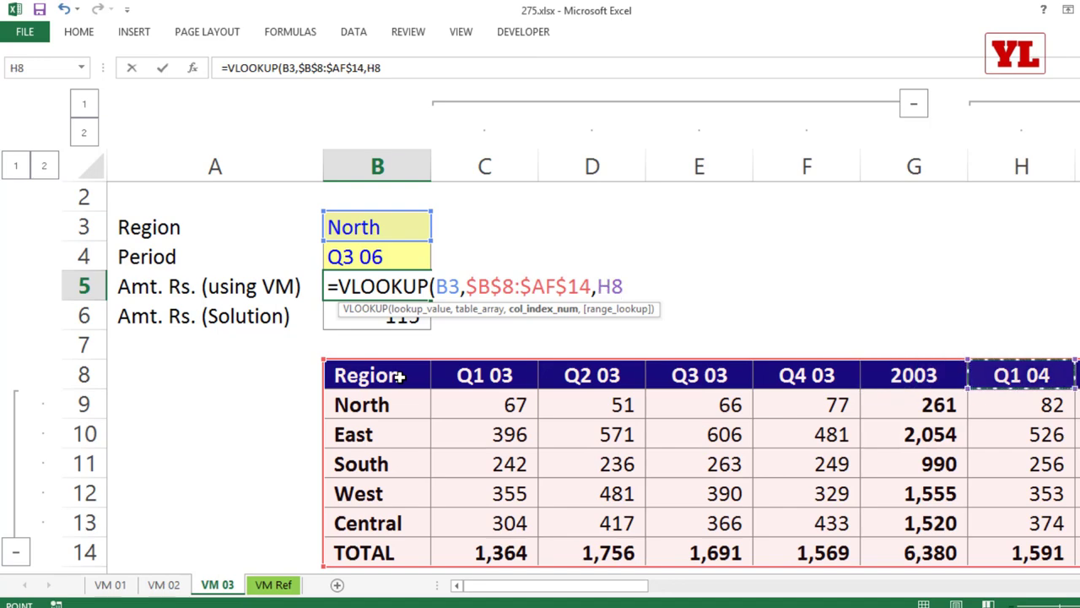
key(Right)
key(Right)
key(Right)
key(Right)
key(Right)
key(Right)
key(Right)
key(Right)
key(Right)
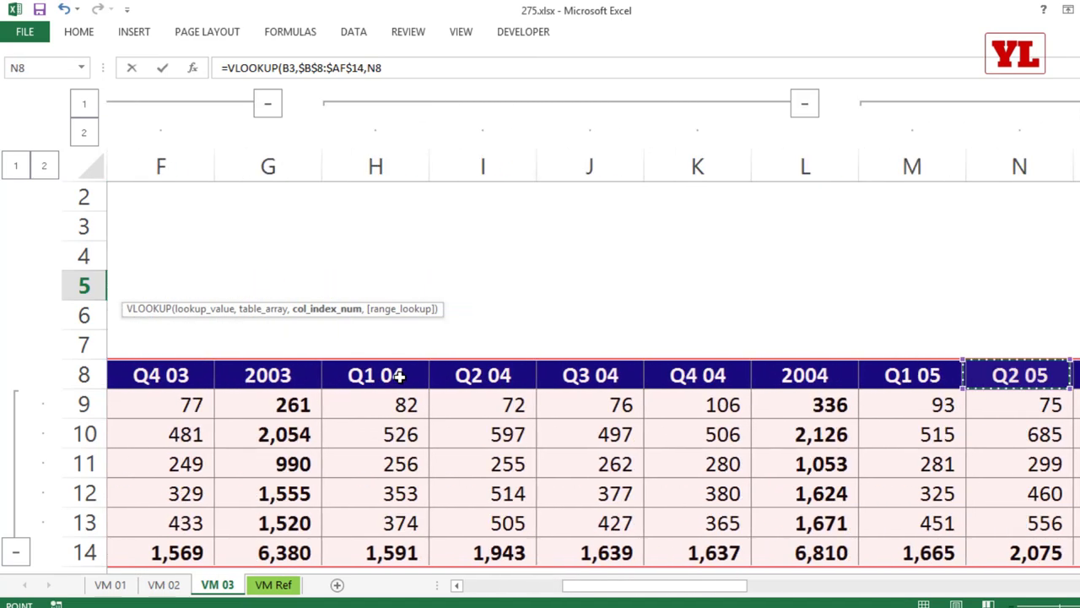
key(Right)
key(Right)
key(Right)
key(Right)
key(Right)
key(Right)
key(Right)
key(Right)
key(Right)
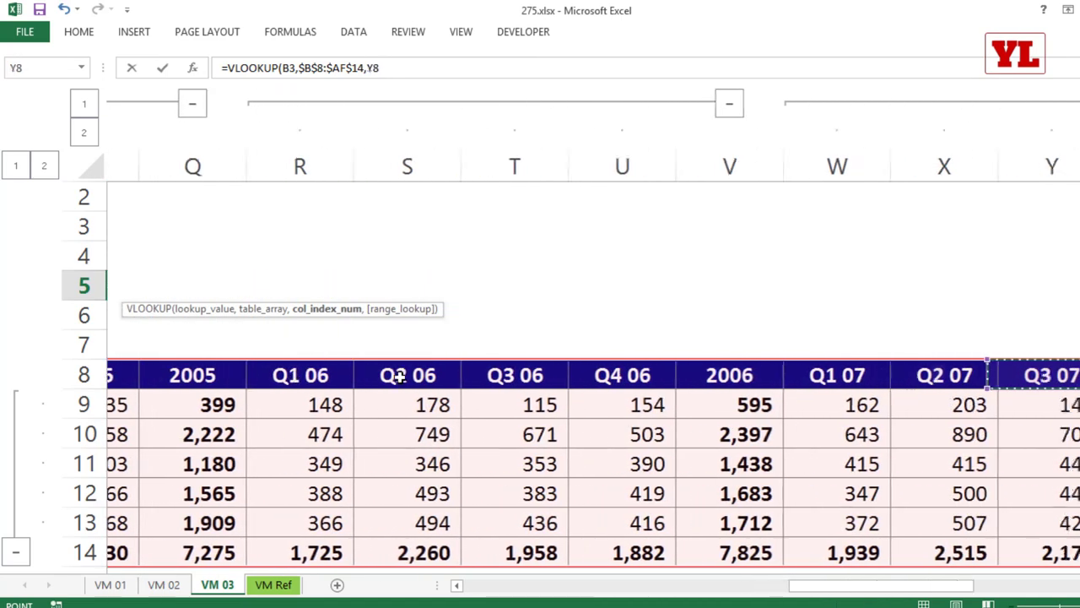
key(Right)
key(Right)
key(Right)
key(Right)
key(Right)
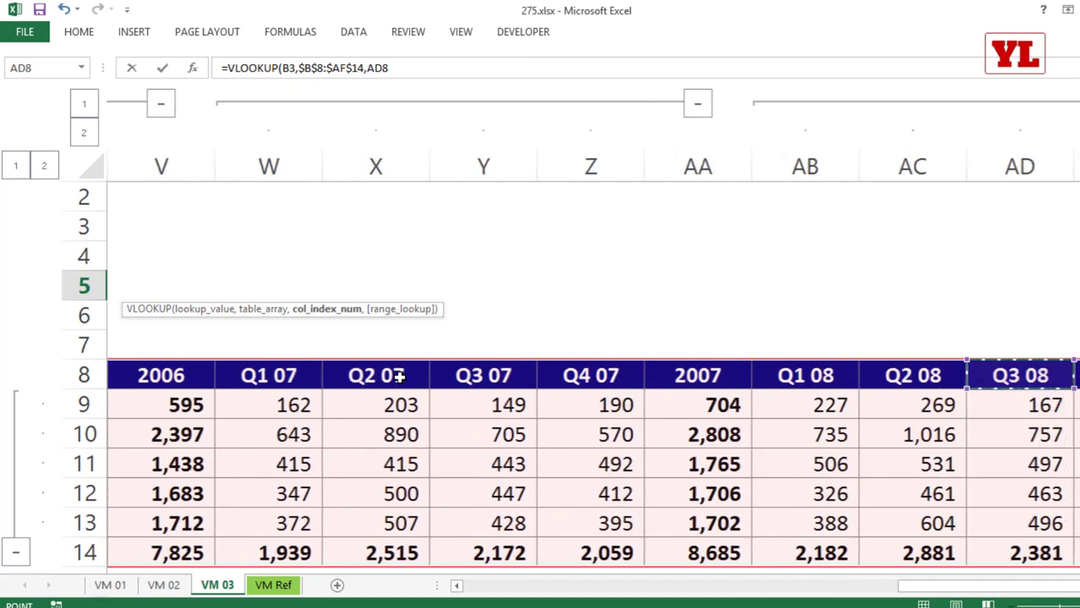
key(Left)
key(Left)
key(Left)
key(Left)
key(Left)
key(Left)
key(Left)
key(Left)
key(Left)
key(Left)
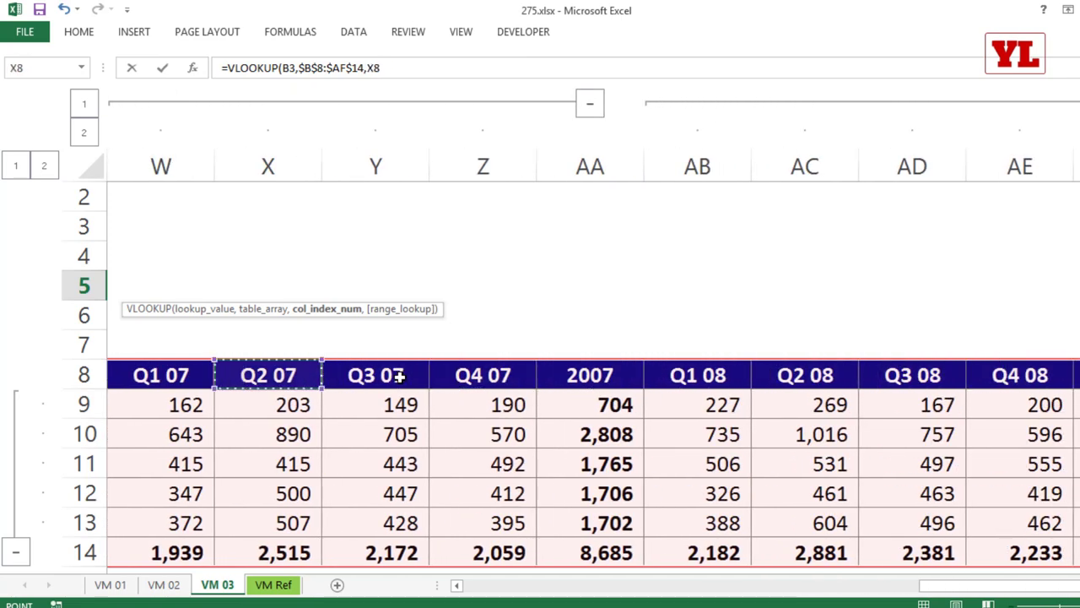
key(Left)
key(Left)
key(Left)
key(Left)
key(Left)
key(Left)
key(Left)
key(Left)
key(Left)
key(Left)
key(Left)
key(Left)
key(Left)
key(Left)
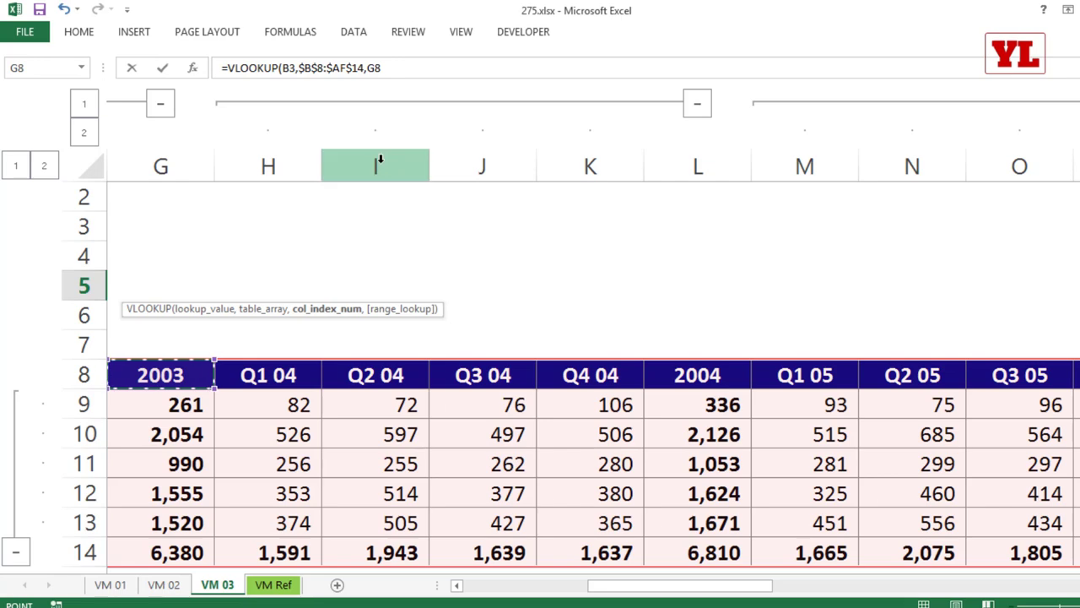
scroll(475, 180, left, 3)
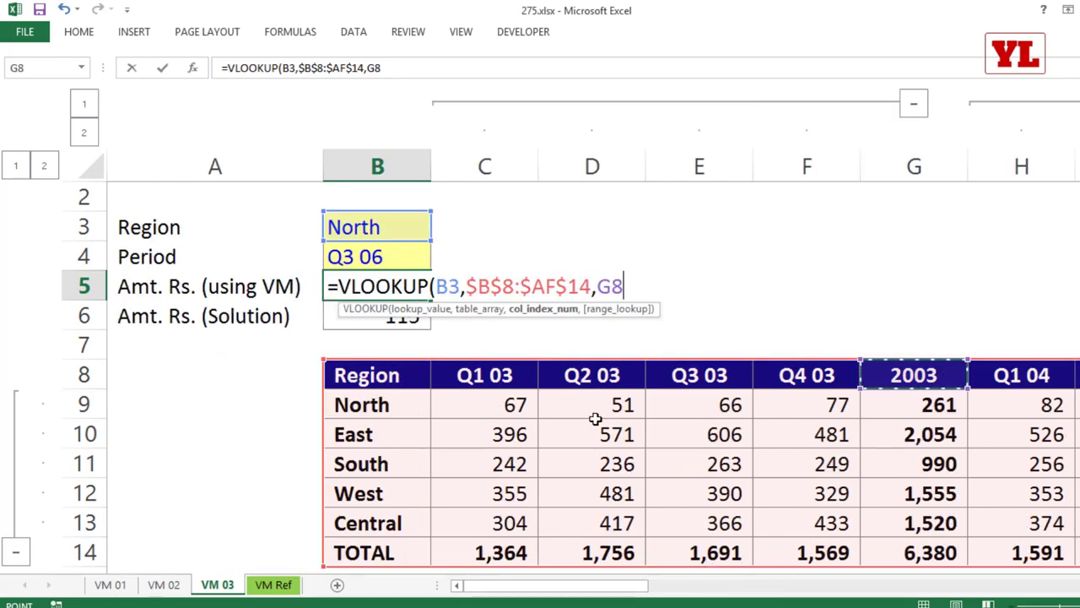
Count the header columns from Region in B8 through Q3 06 in T8.
click(402, 380)
click(460, 376)
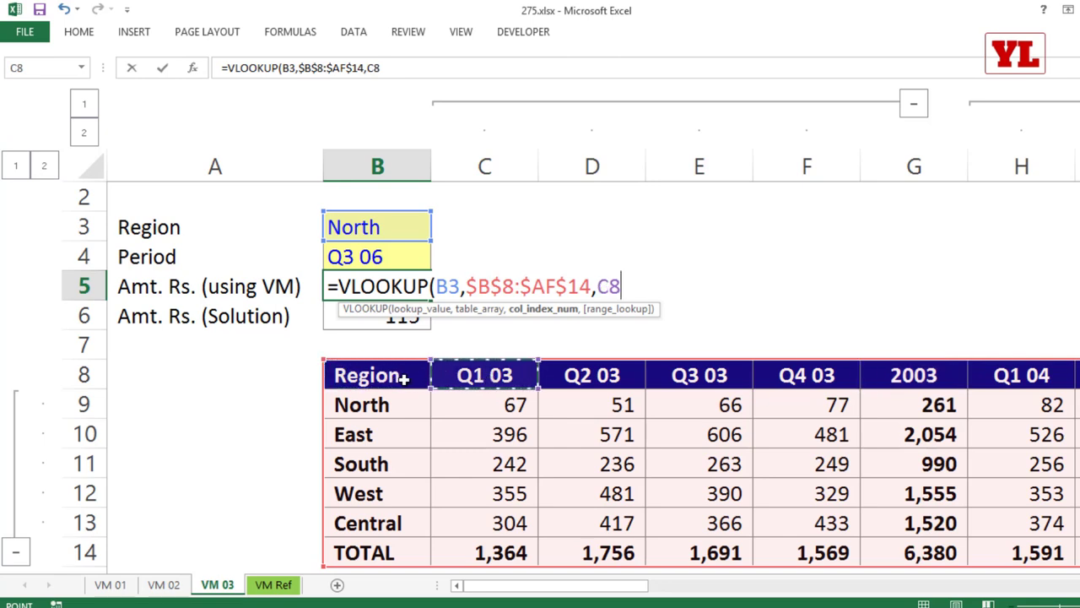
click(403, 379)
key(shift+Right)
key(shift+Right)
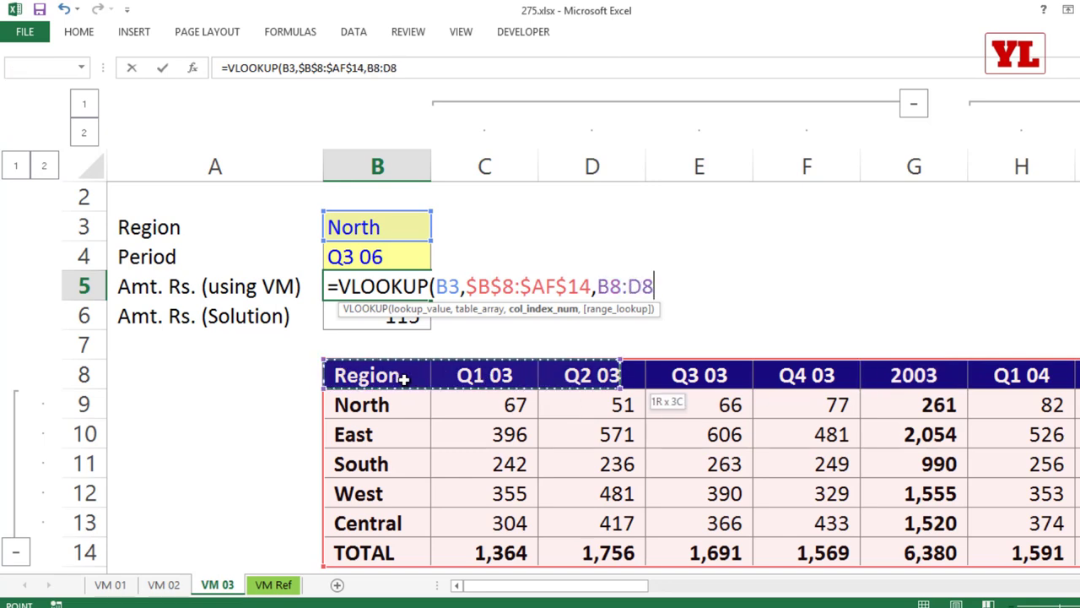
key(shift+Right)
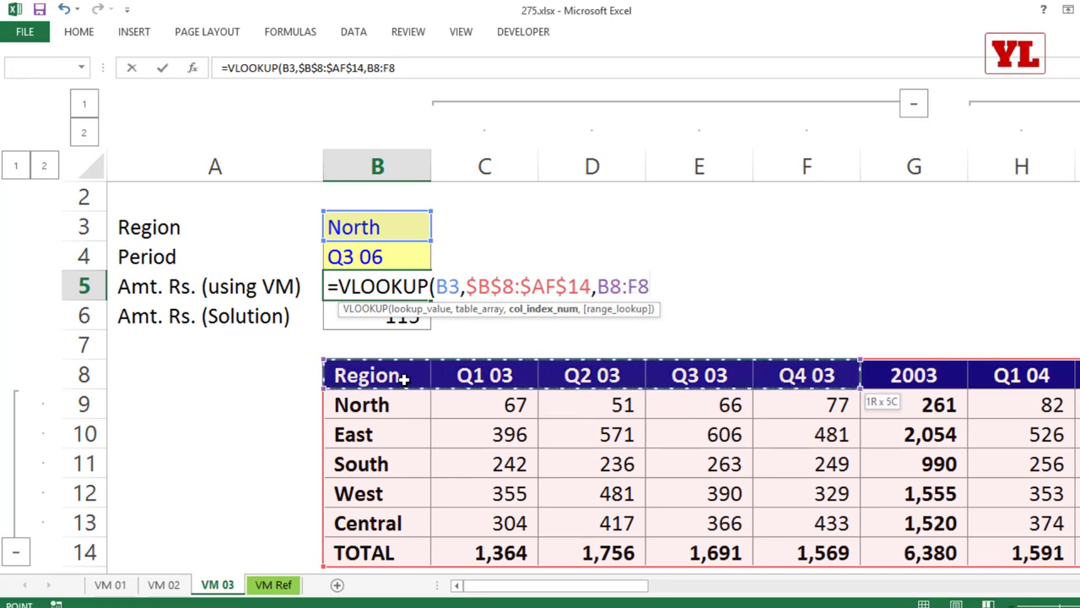
key(shift+Right)
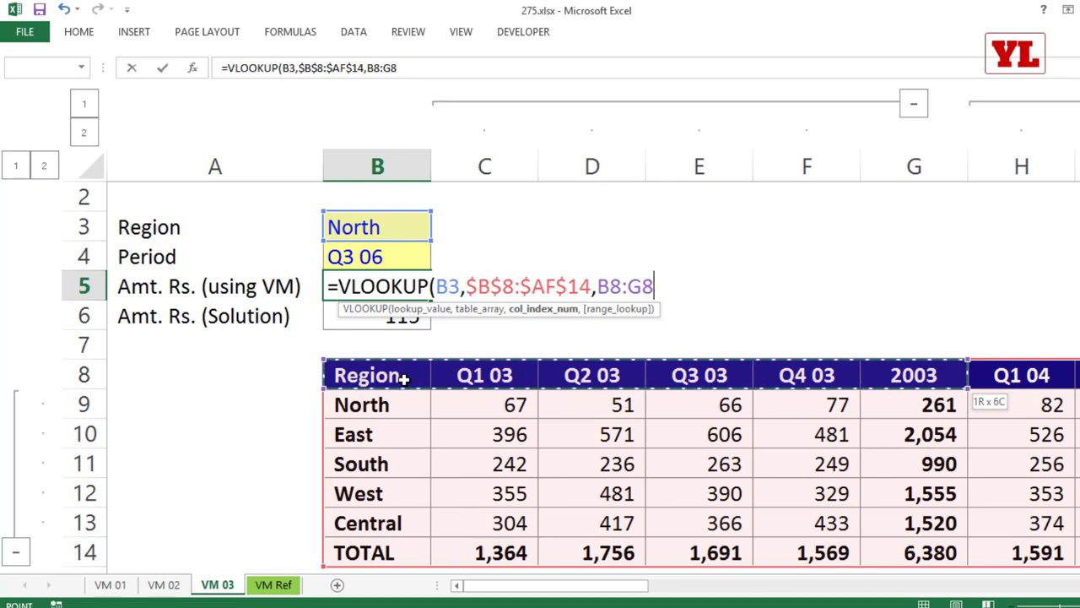
key(shift+Right)
key(shift+Right)
key(shift+Right)
key(shift+Right)
key(shift+Right)
key(shift+Right)
key(shift+Right)
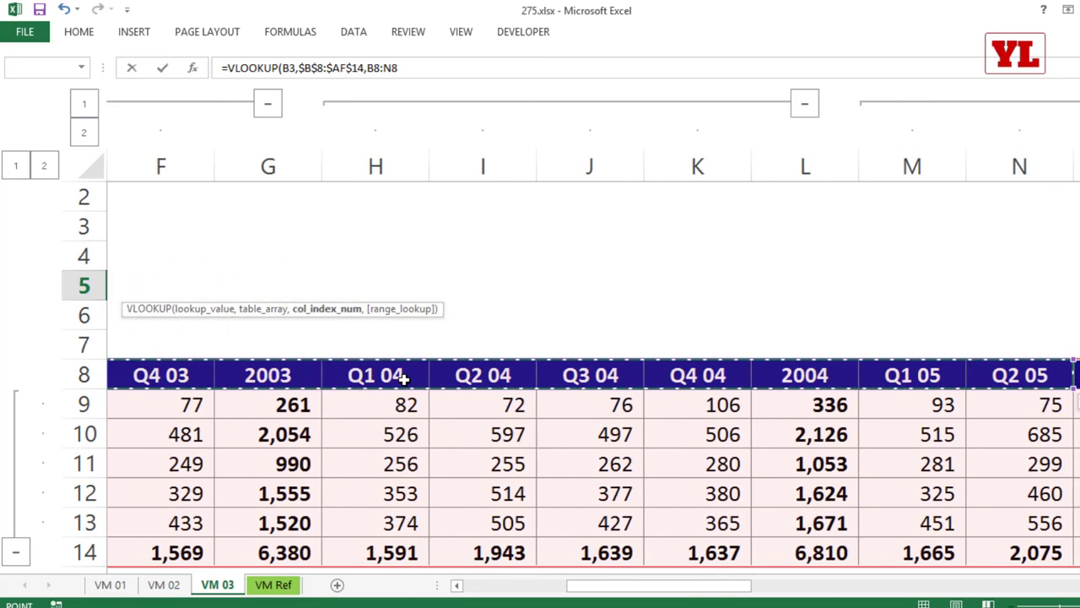
key(shift+Right)
key(shift+Right)
key(shift+Right)
key(shift+Right)
key(shift+Right)
key(shift+Right)
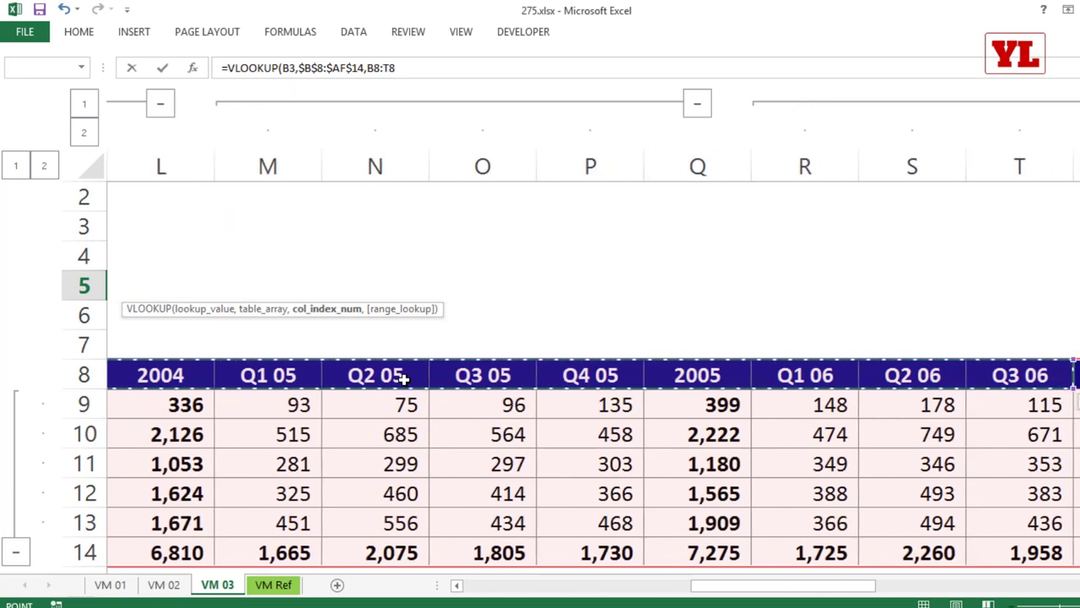
Enter 19 as the VLOOKUP's column index number in place of the cell reference.
key(Home)
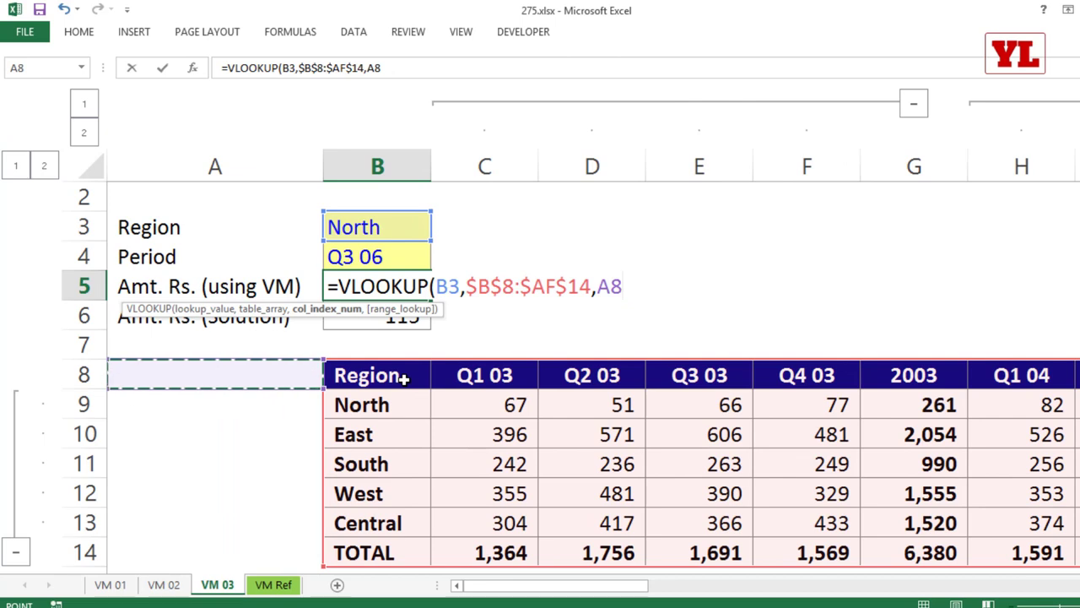
key(BackSpace)
key(BackSpace)
text(19)
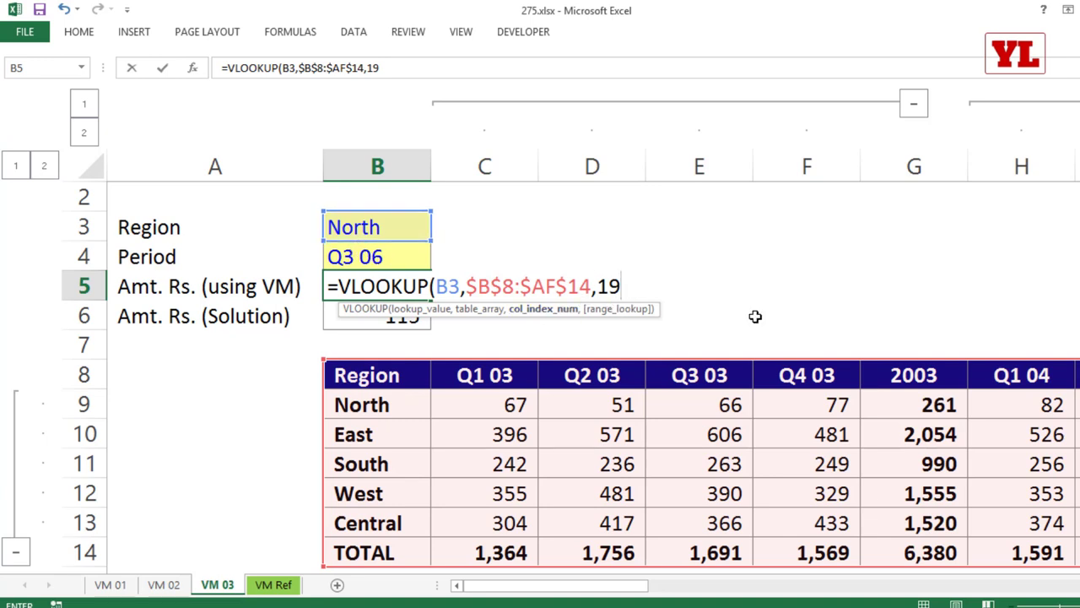
Replace the fixed column index with an empty nested MATCH() and continue to the VLOOKUP's range lookup argument.
key(BackSpace)
key(BackSpace)
text(mat)
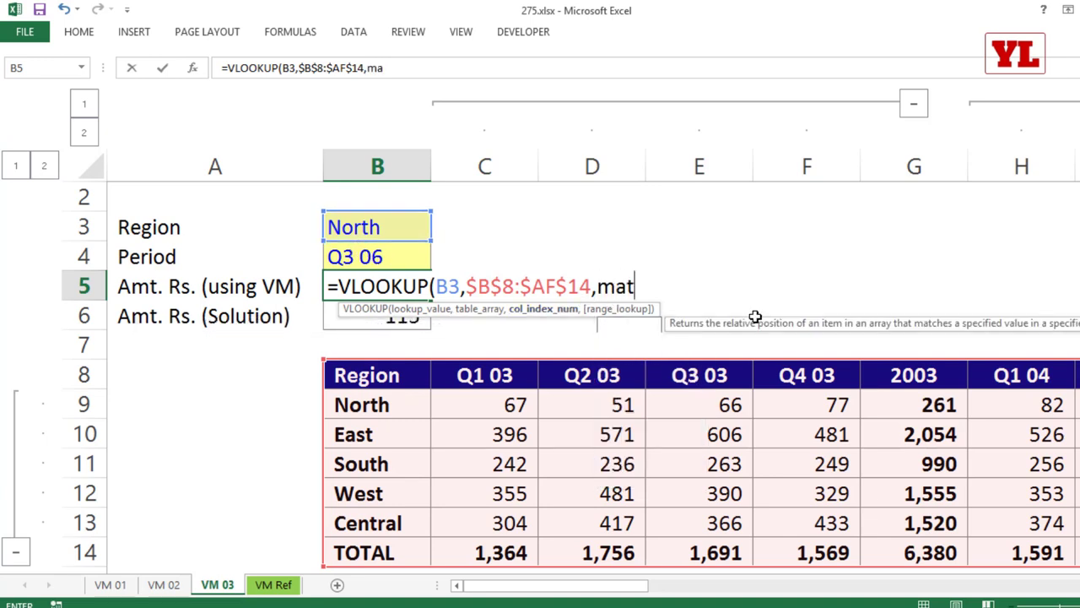
key(Tab)
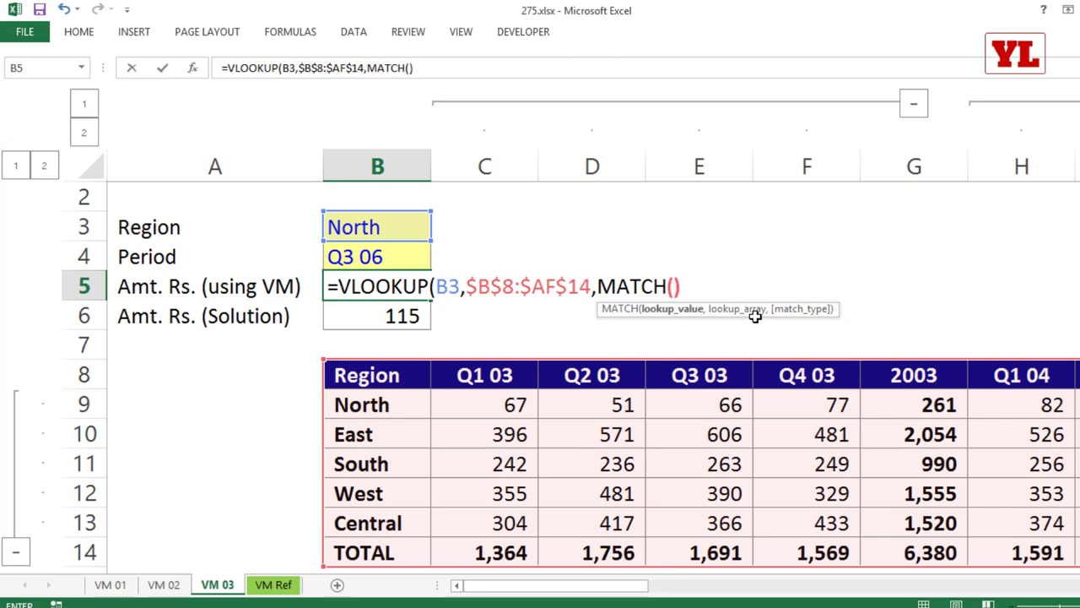
key(Right)
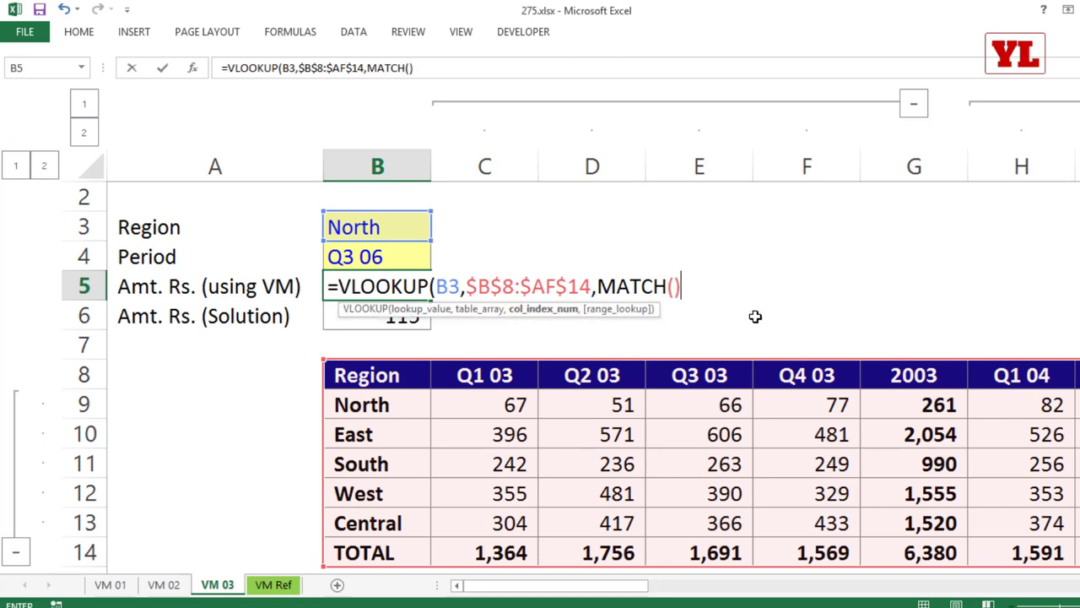
text(,)
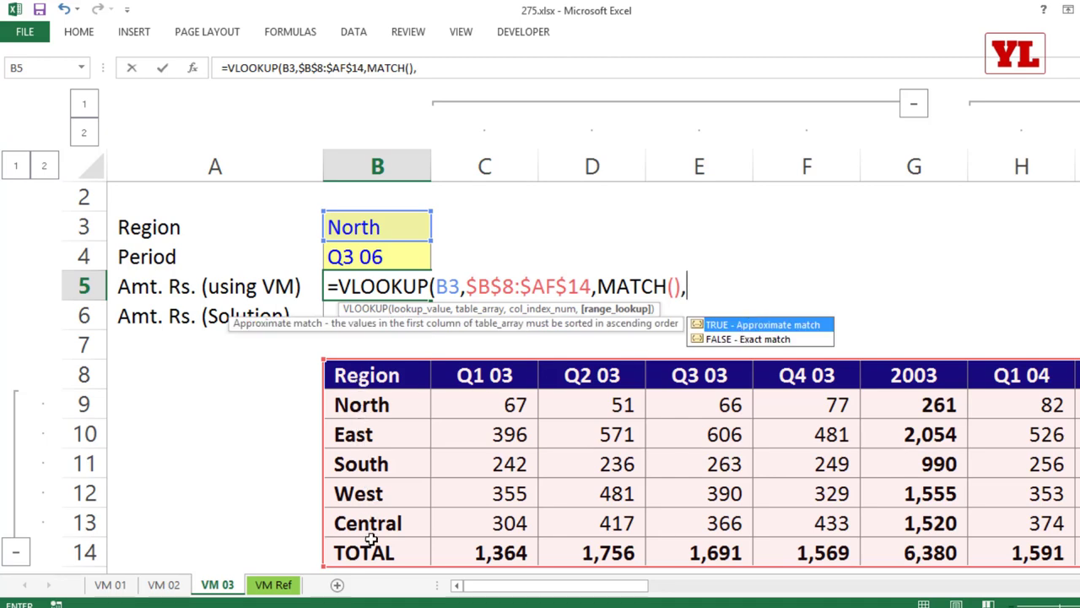
key(Down)
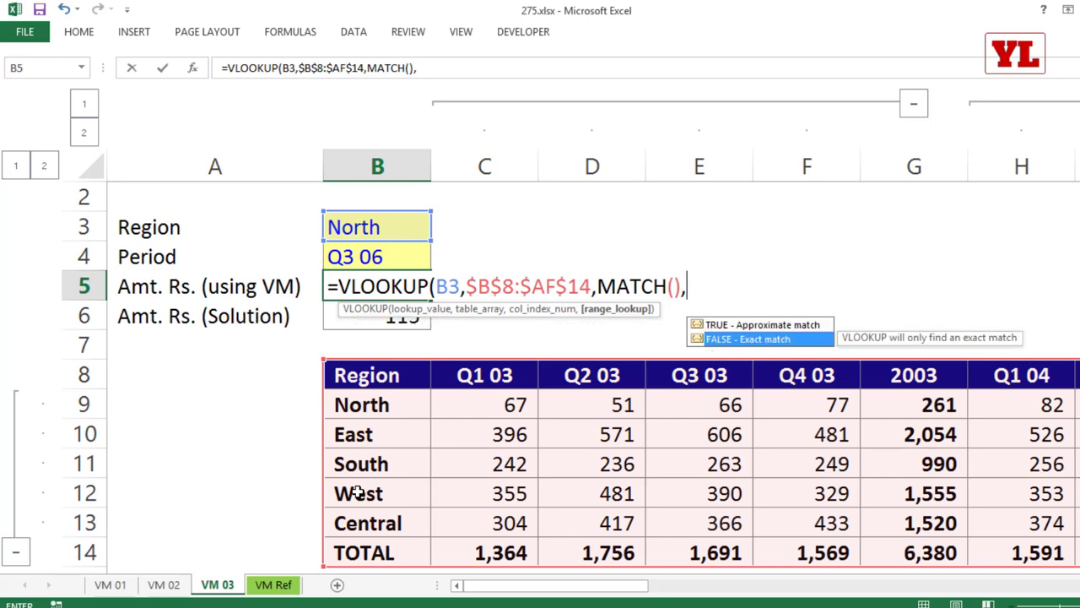
key(Tab)
key(BackSpace)
key(BackSpace)
key(BackSpace)
key(BackSpace)
key(BackSpace)
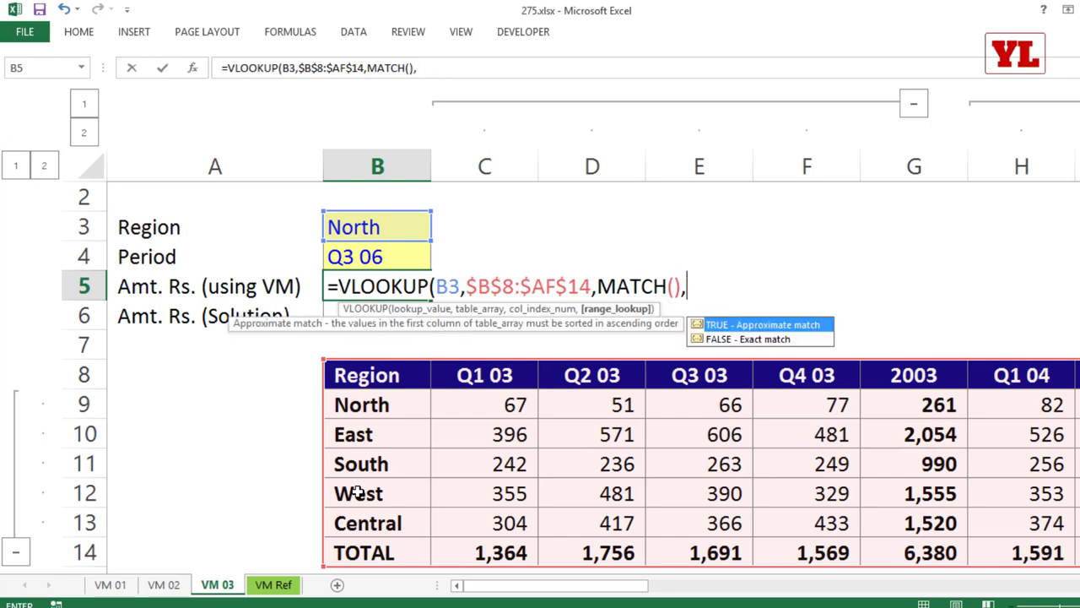
Close the VLOOKUP with 0 for an exact match and give the nested MATCH the period cell B4 as lookup value.
text(0))
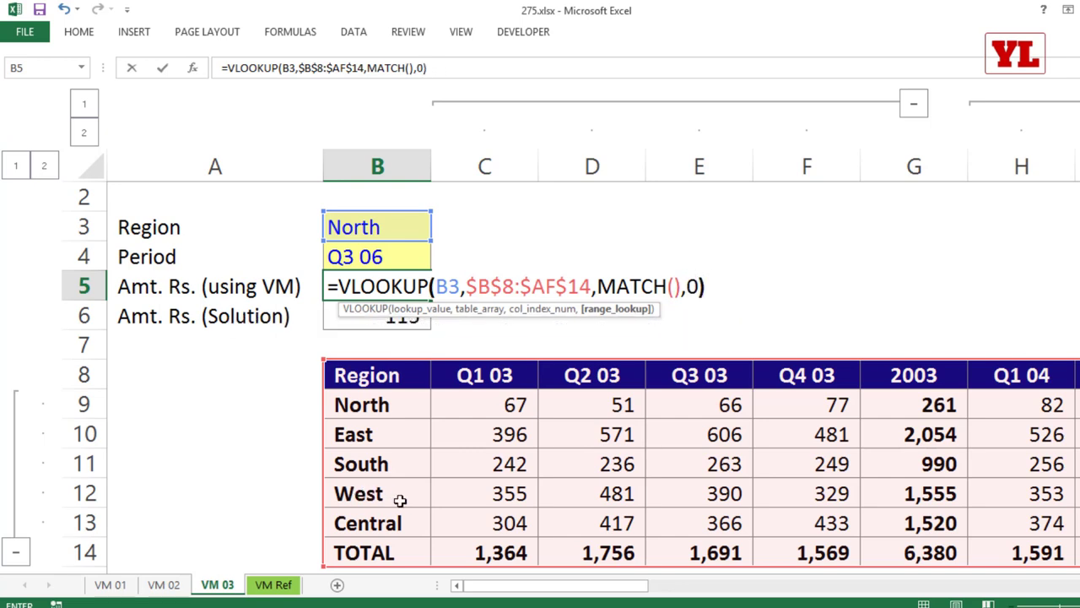
click(675, 288)
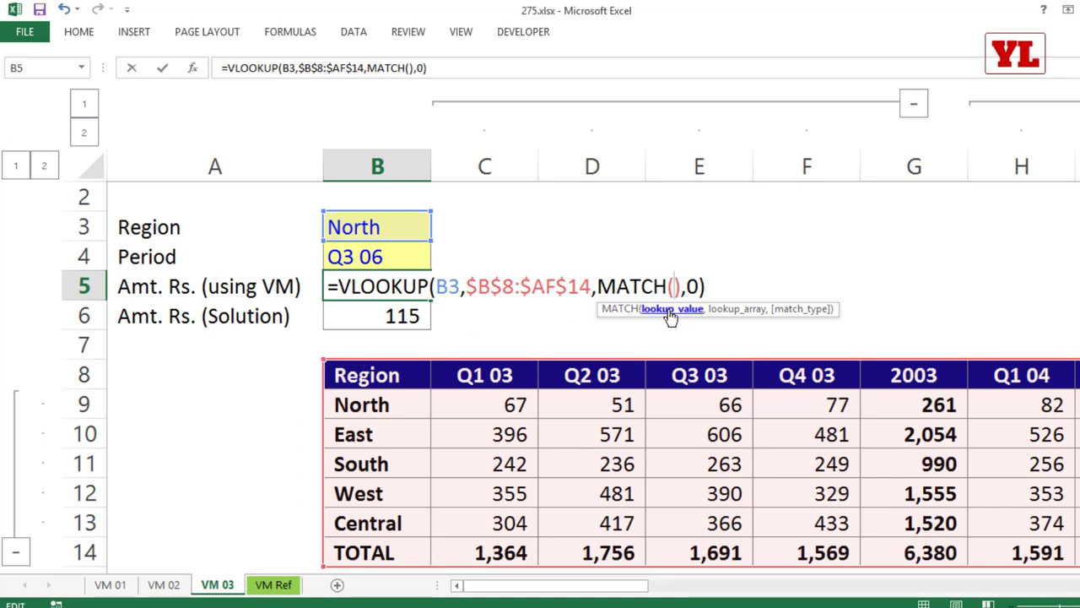
click(348, 258)
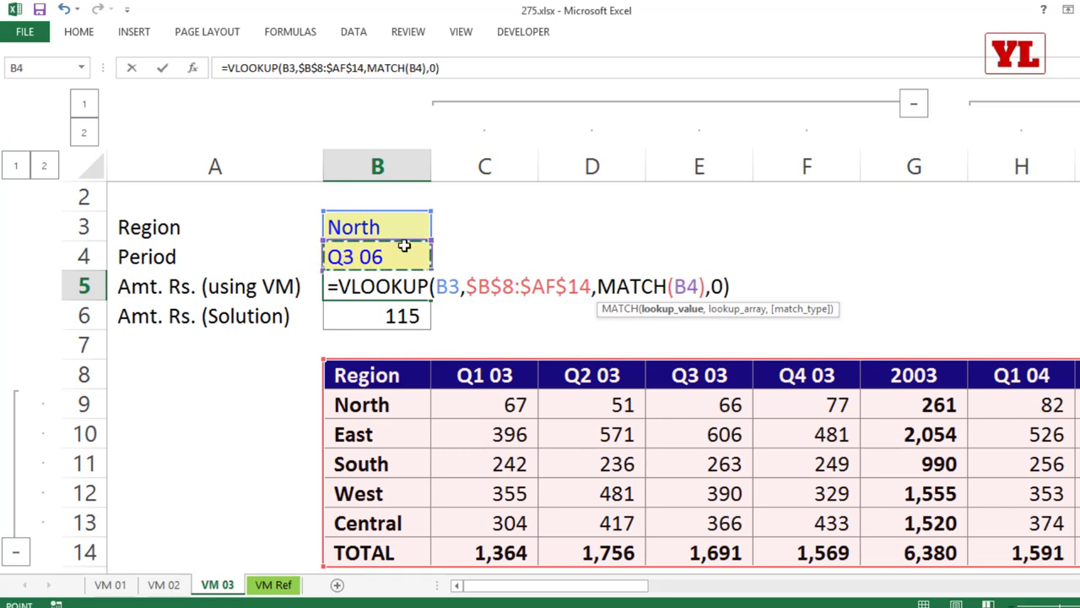
text(,)
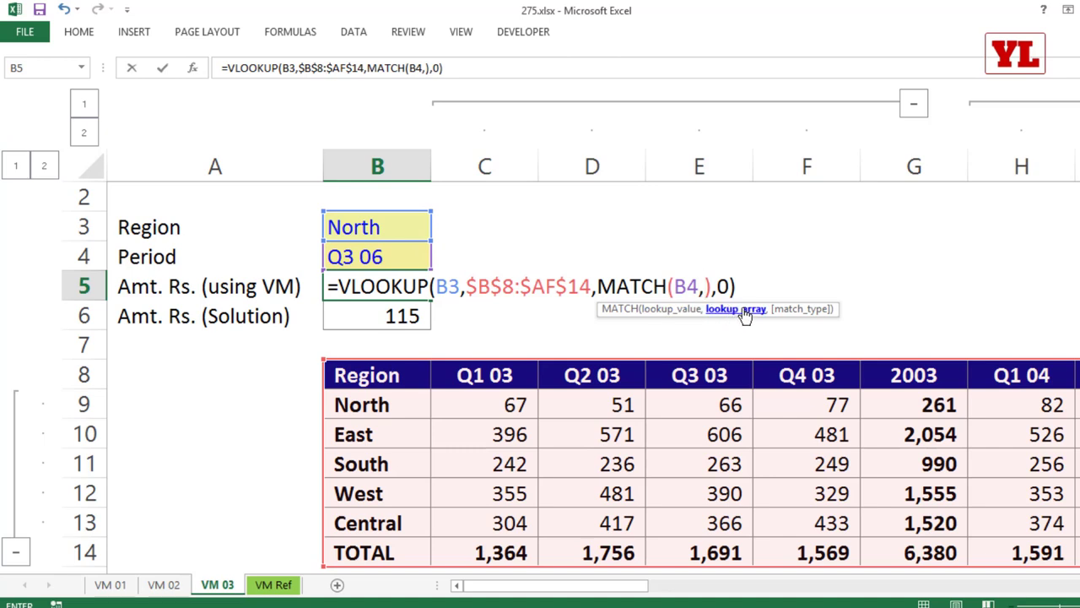
drag(386, 379, 536, 483)
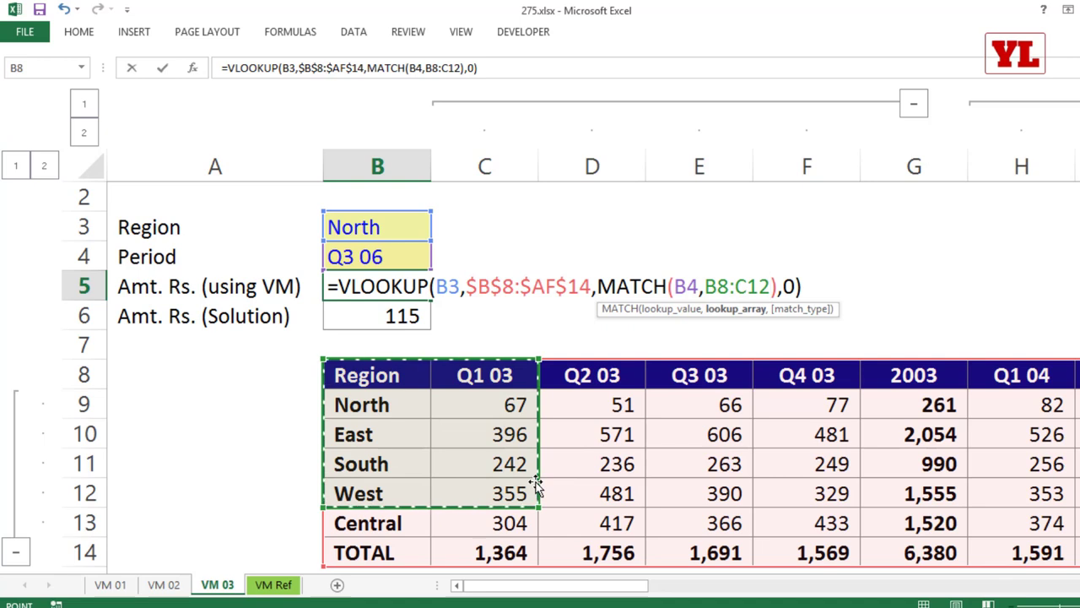
key(BackSpace)
key(BackSpace)
key(BackSpace)
key(BackSpace)
key(BackSpace)
key(BackSpace)
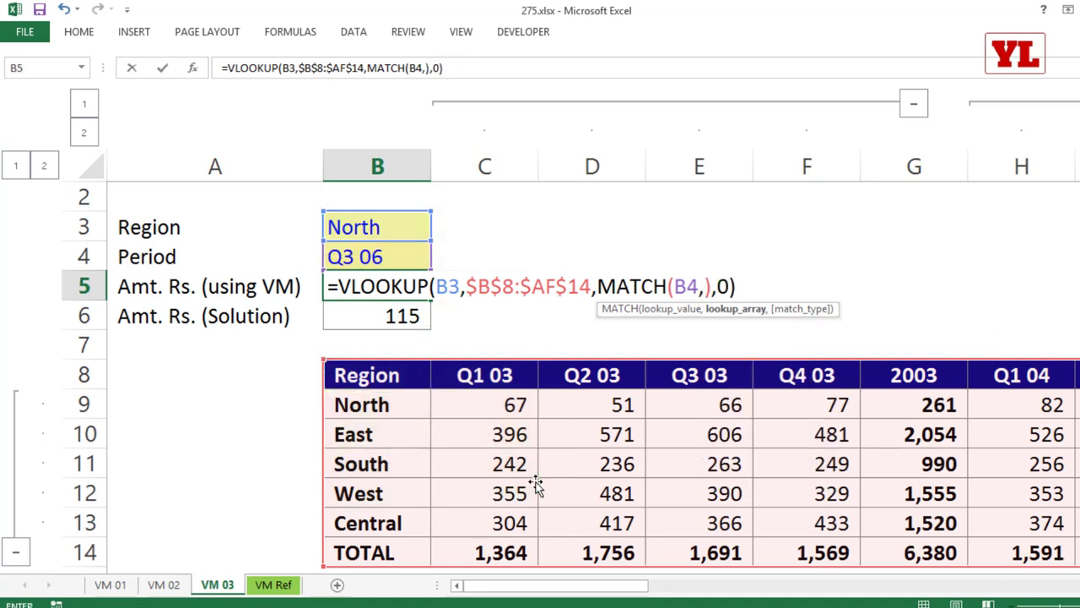
Give the nested MATCH the whole table header row as its lookup array, with the absolute reference $B$8:$AF$8.
click(355, 380)
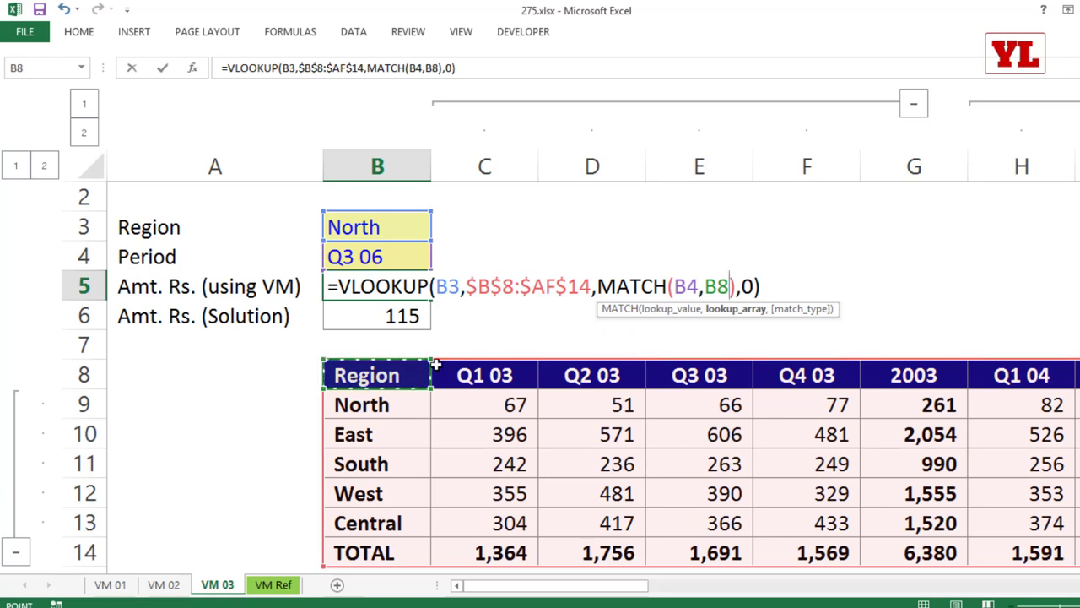
key(Left)
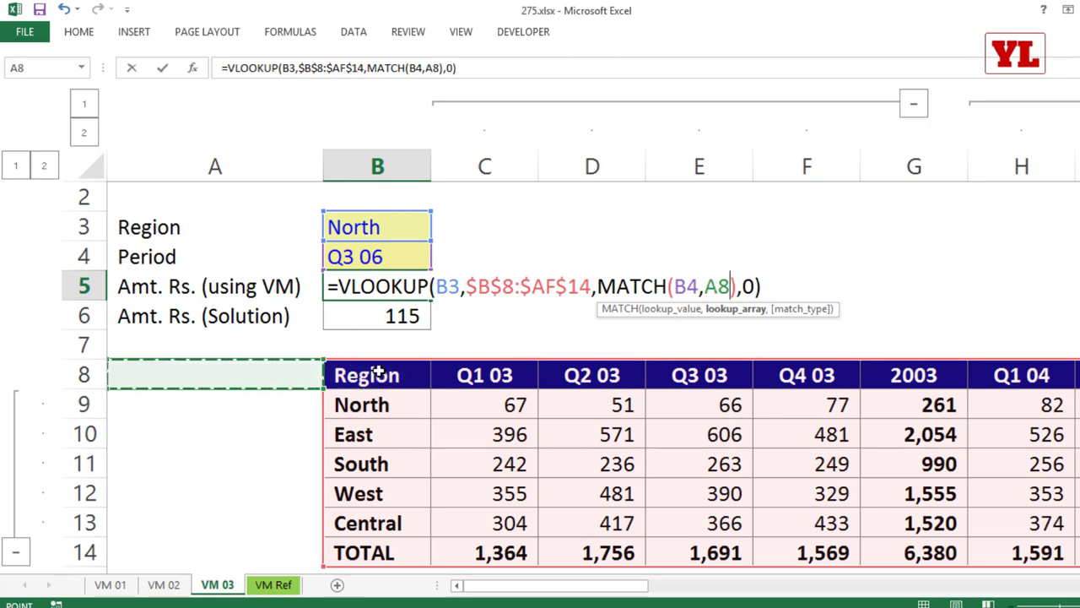
key(Right)
key(Right)
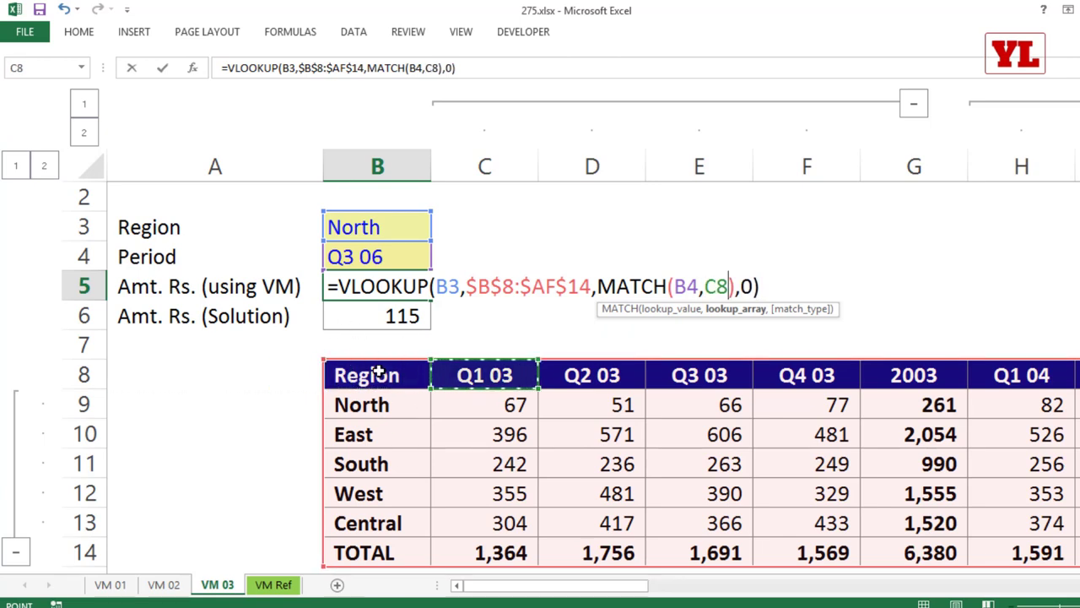
key(Left)
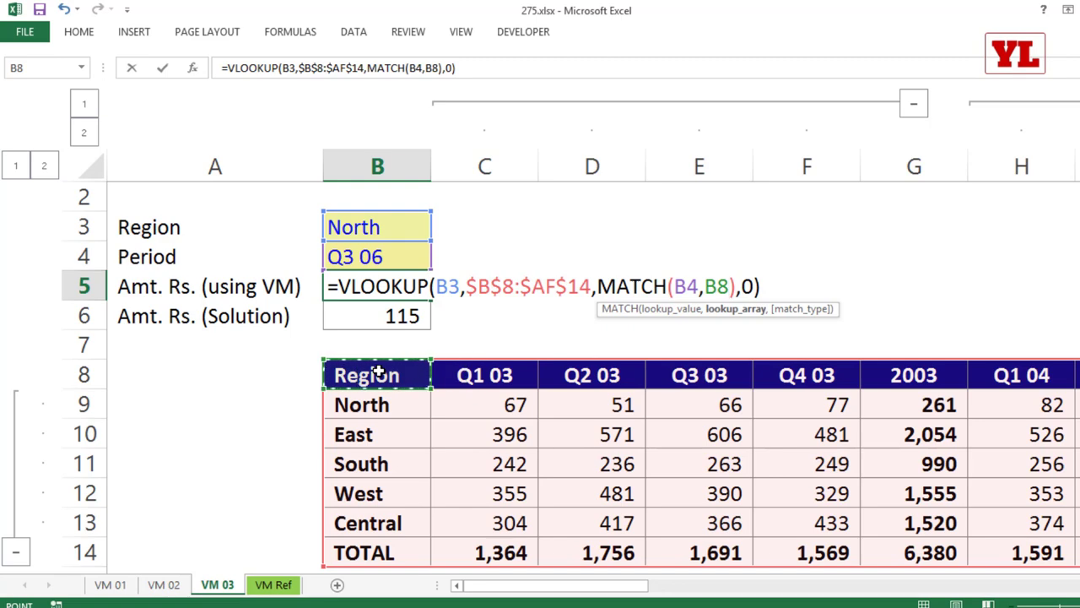
key(ctrl+shift+Right)
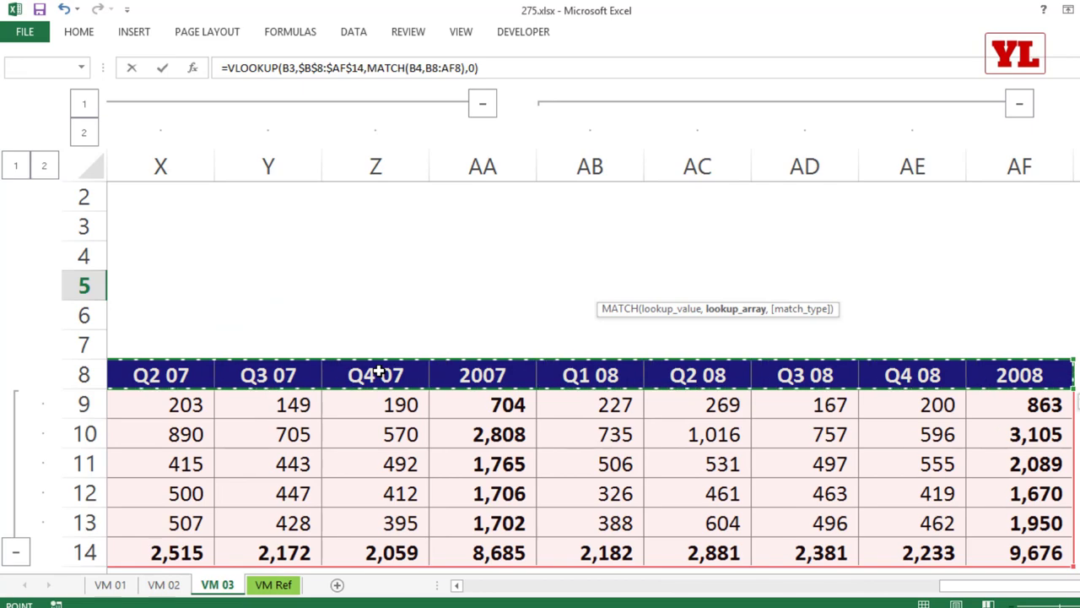
key(F4)
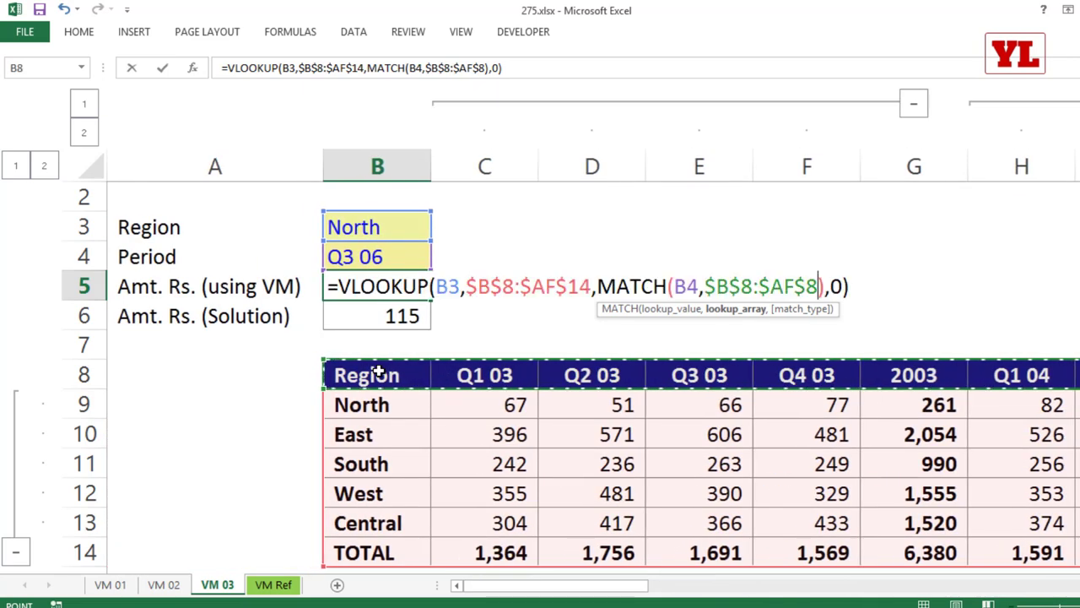
Set the nested MATCH's match type to 0 for an exact match.
text(,)
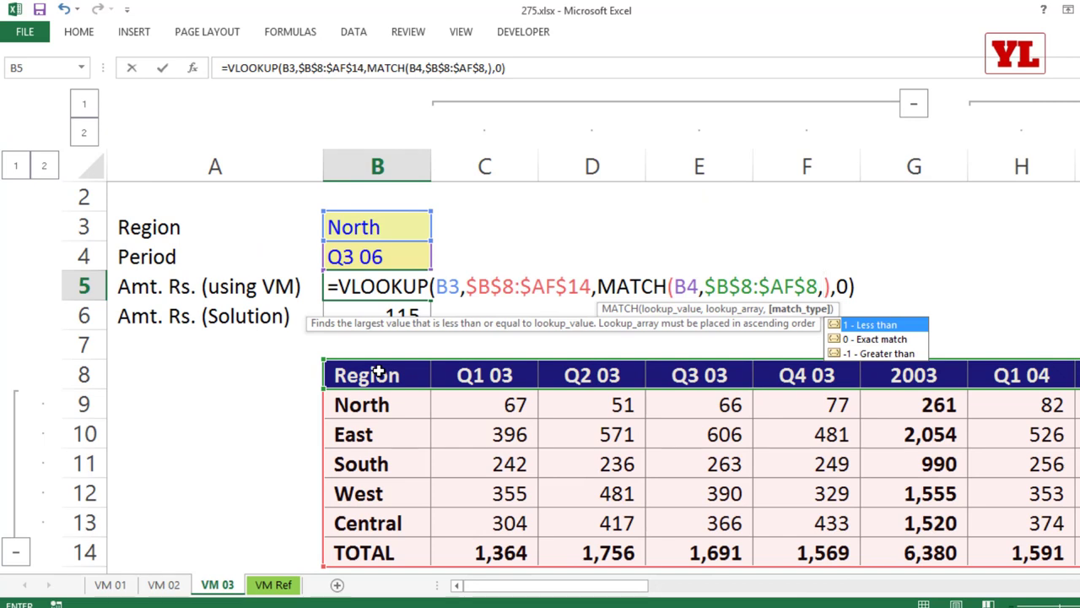
text(0)
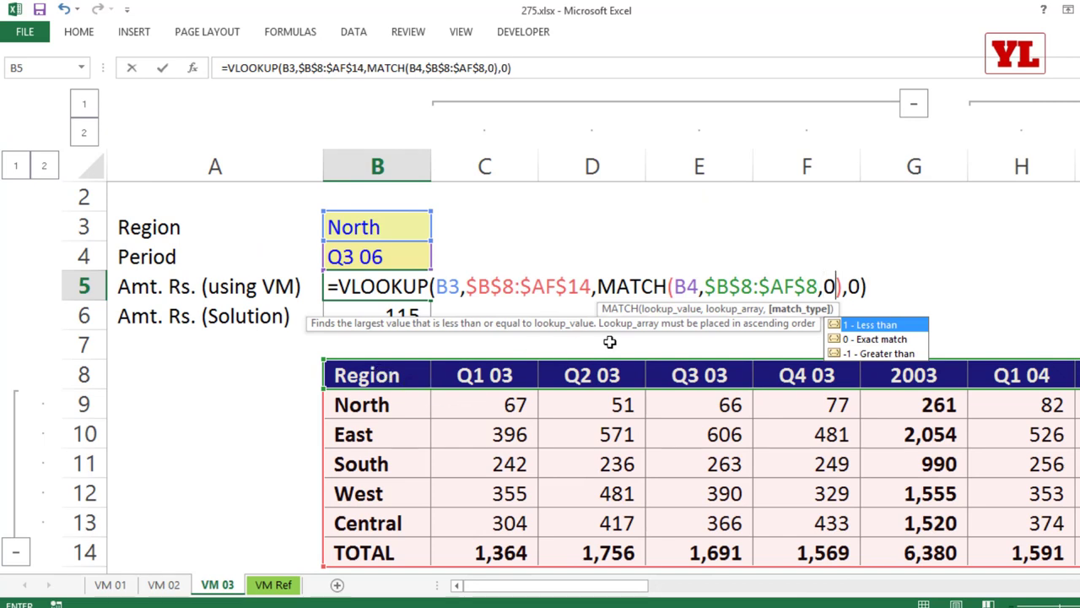
drag(675, 286, 837, 287)
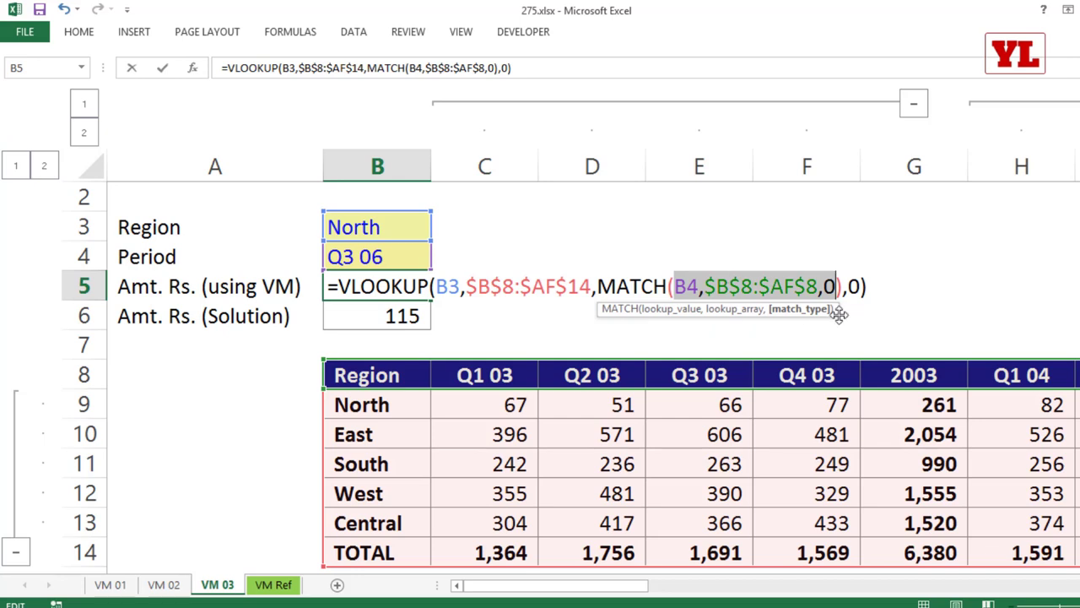
key(Right)
key(Right)
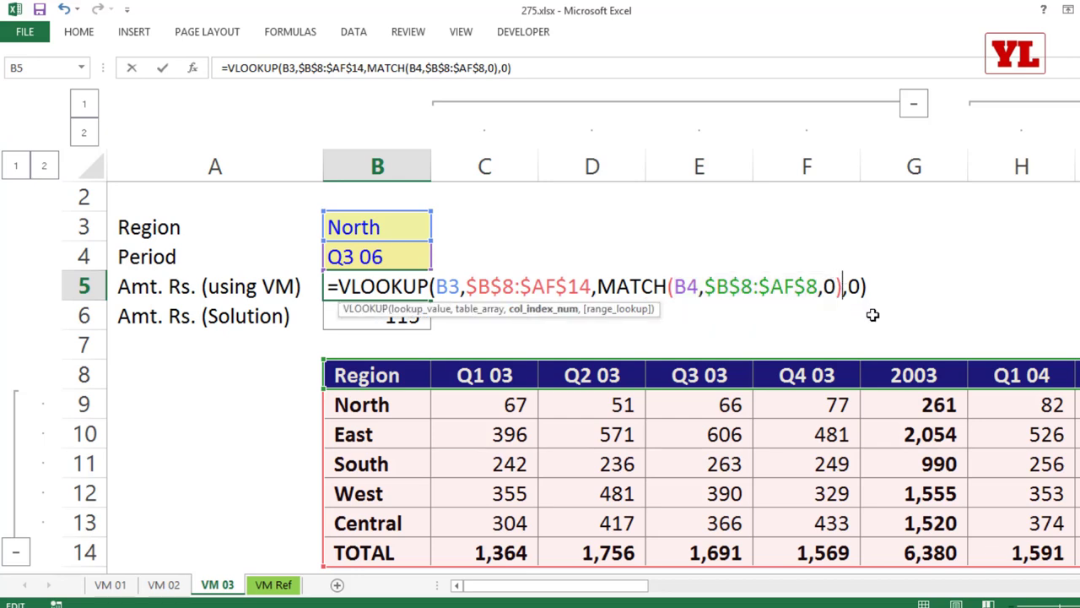
key(BackSpace)
text())
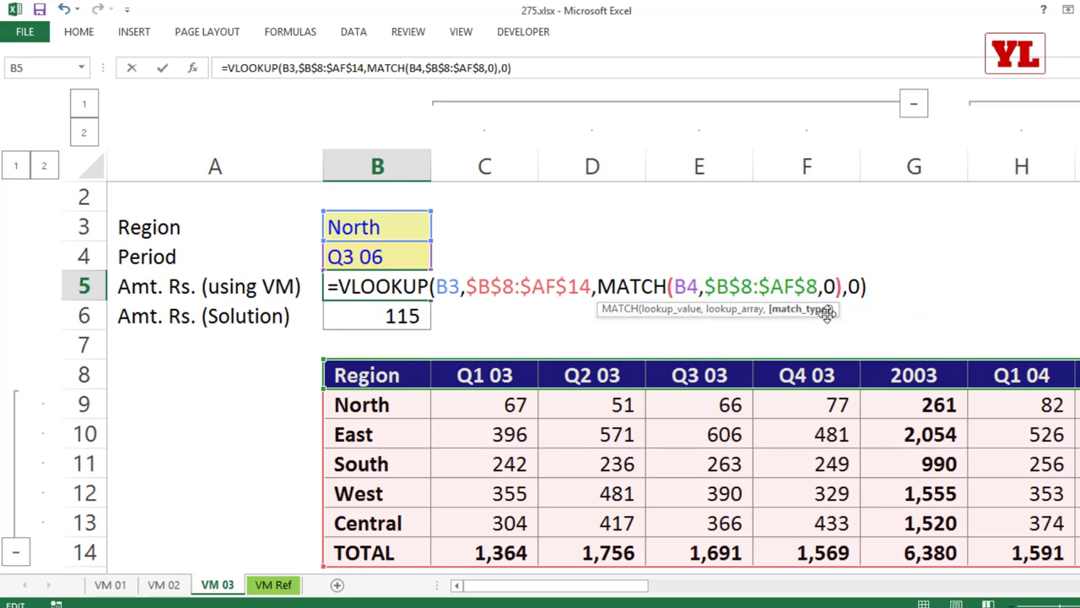
key(Left)
key(BackSpace)
key(BackSpace)
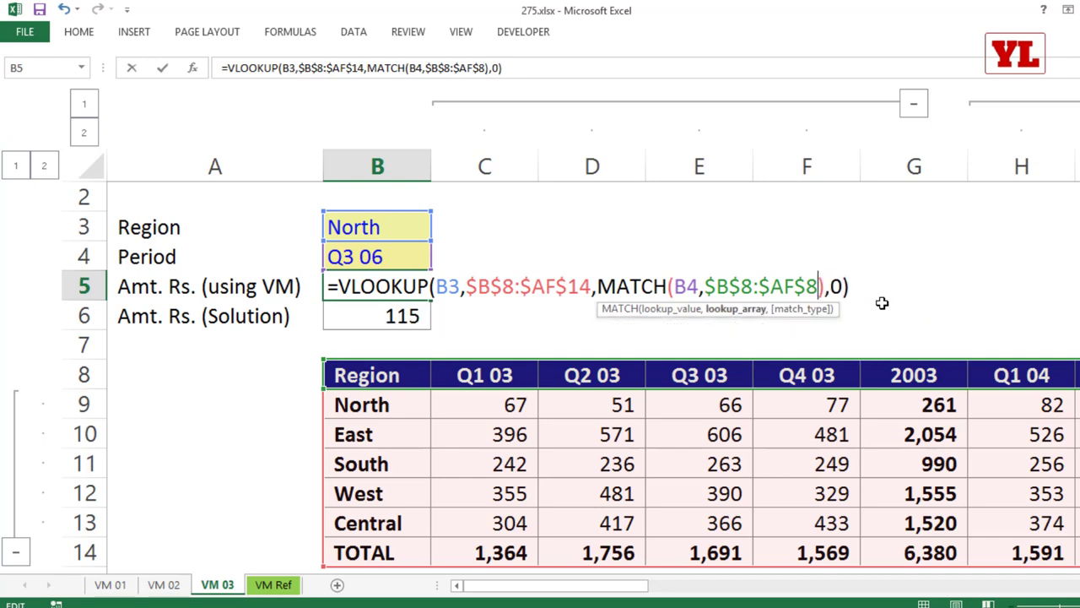
text(,0)
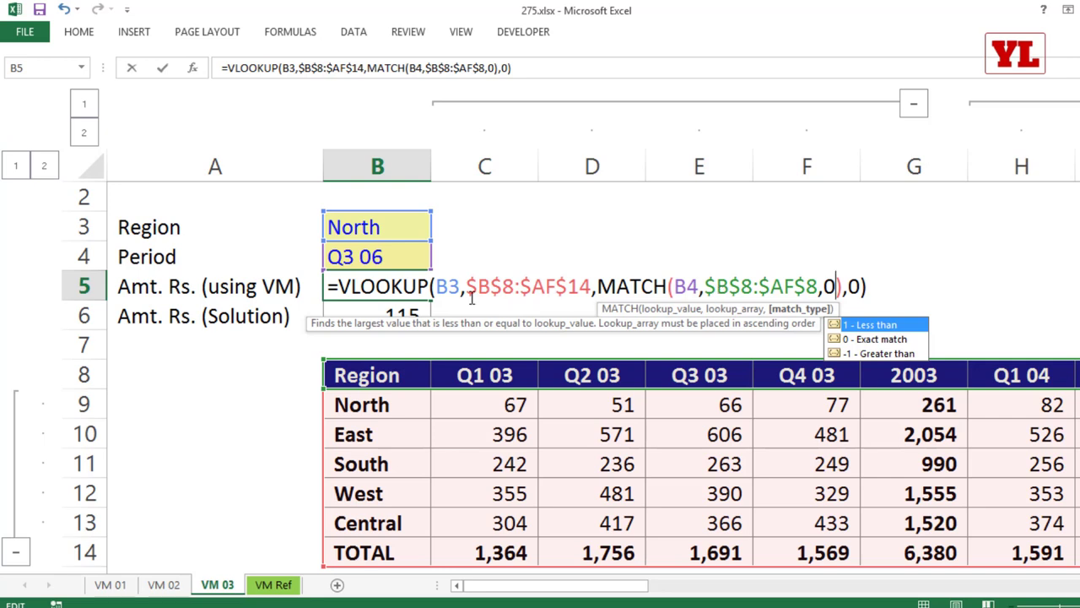
Replace the VLOOKUP's range lookup argument with FALSE and commit the formula in B5.
drag(466, 287, 594, 287)
drag(704, 287, 859, 287)
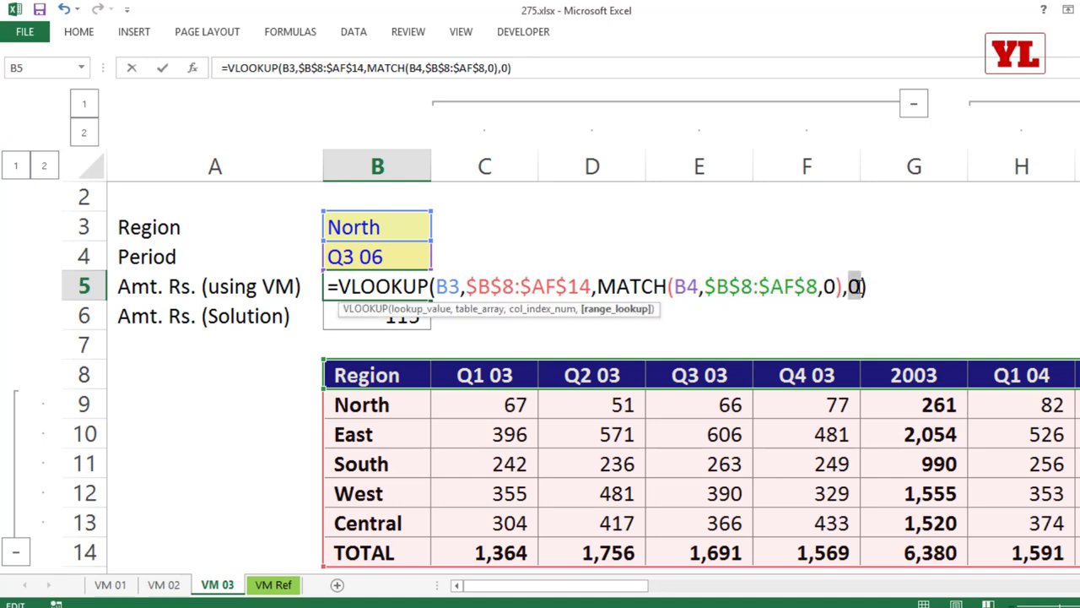
text(FALSE)
key(Return)
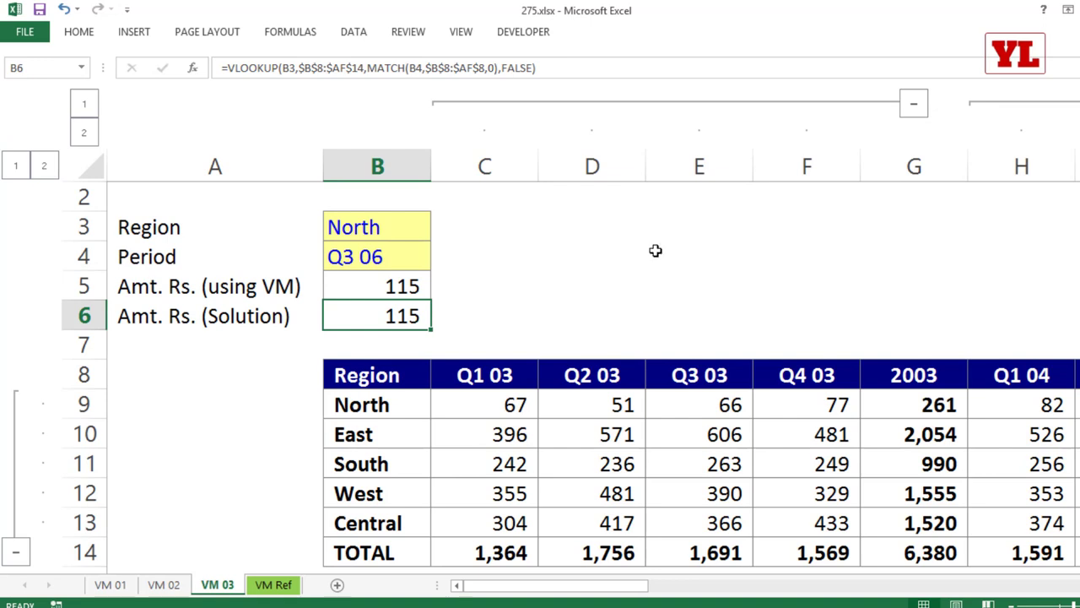
Test the lookup by choosing Q3 07, Q2 08 and Q3 08 in turn as the period in B4.
click(403, 256)
click(437, 262)
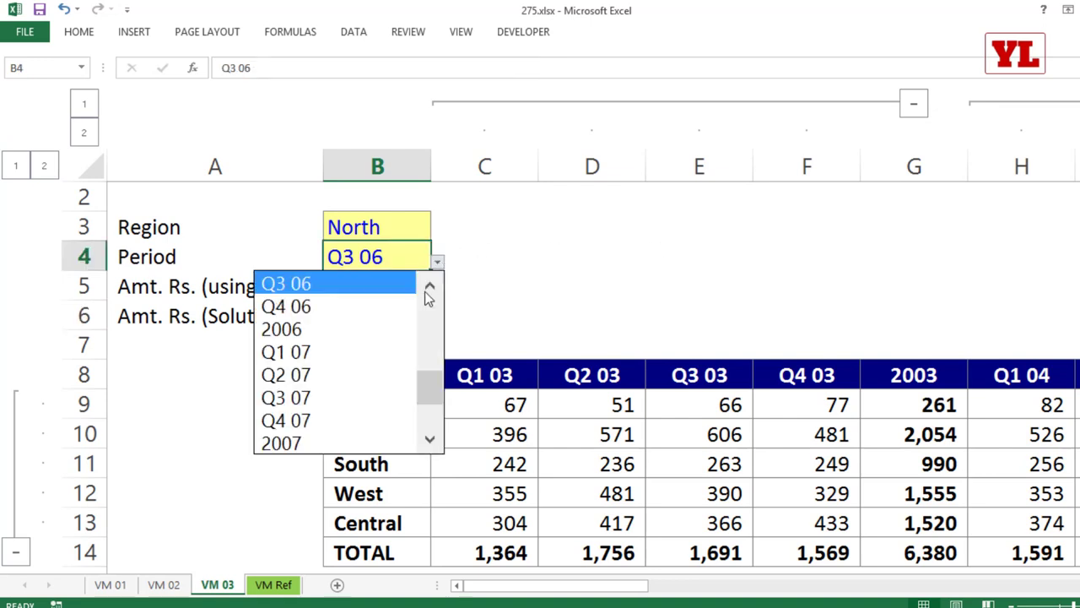
click(314, 389)
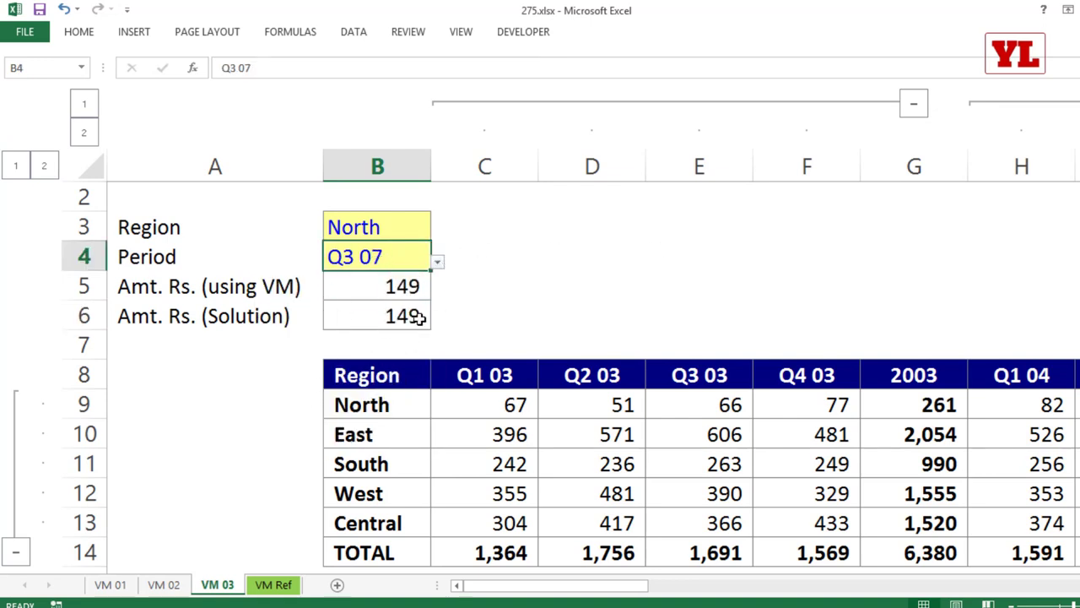
click(437, 262)
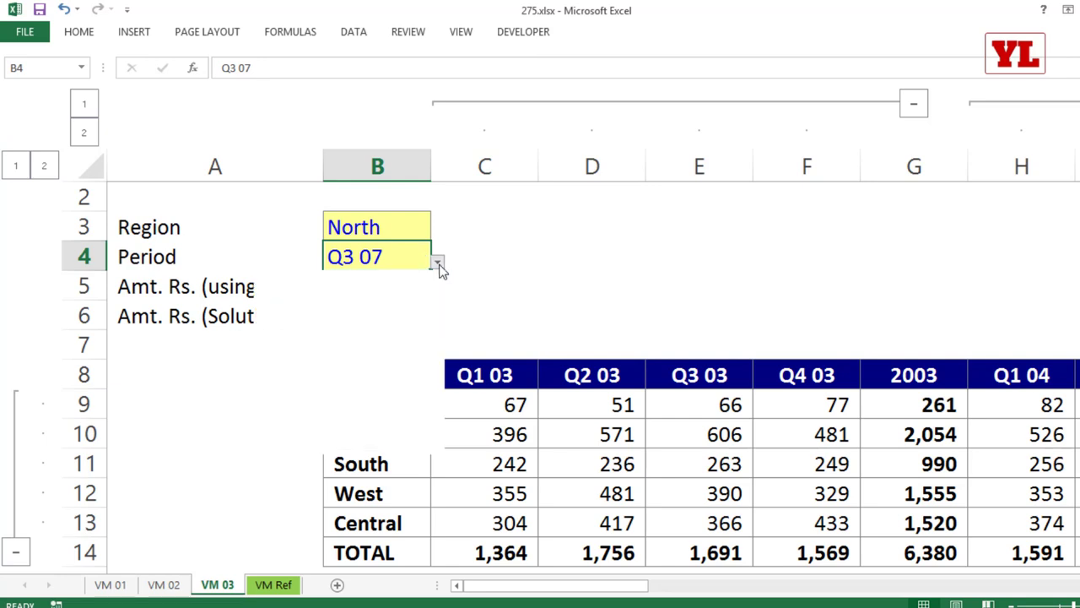
click(324, 377)
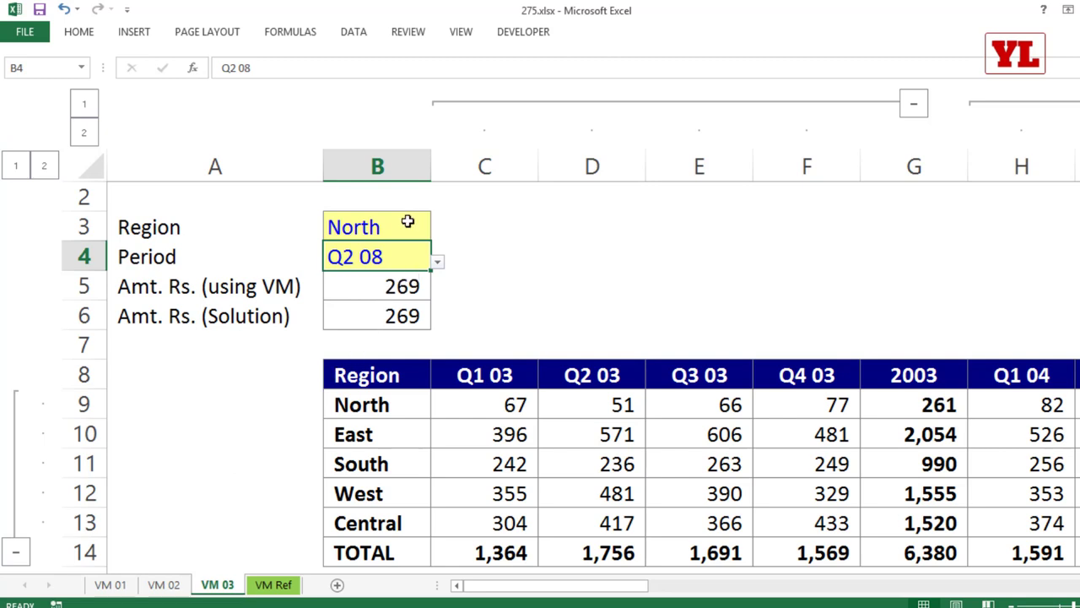
click(437, 263)
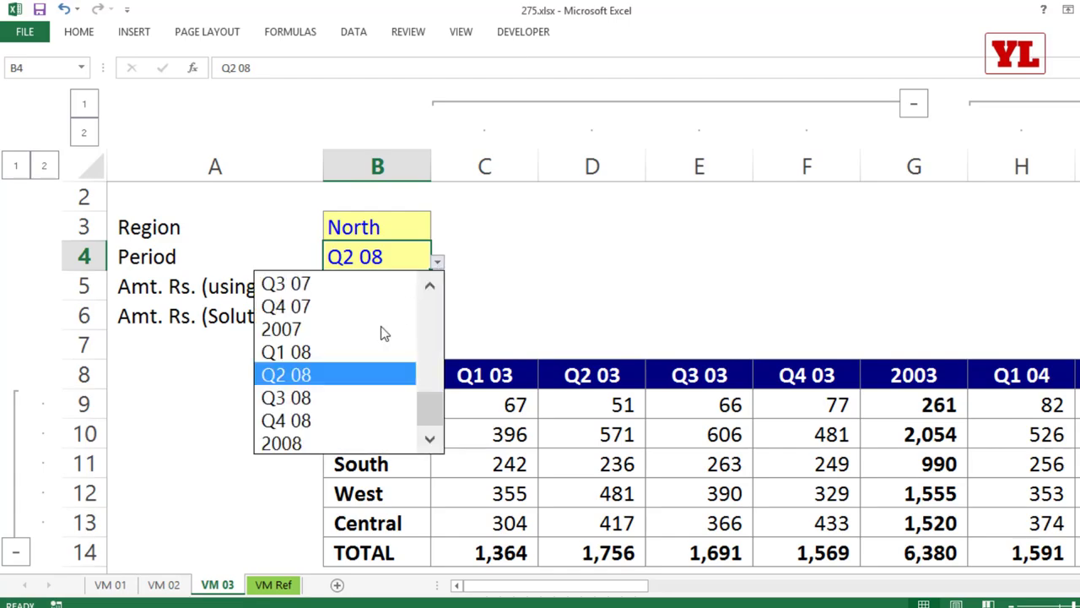
click(367, 399)
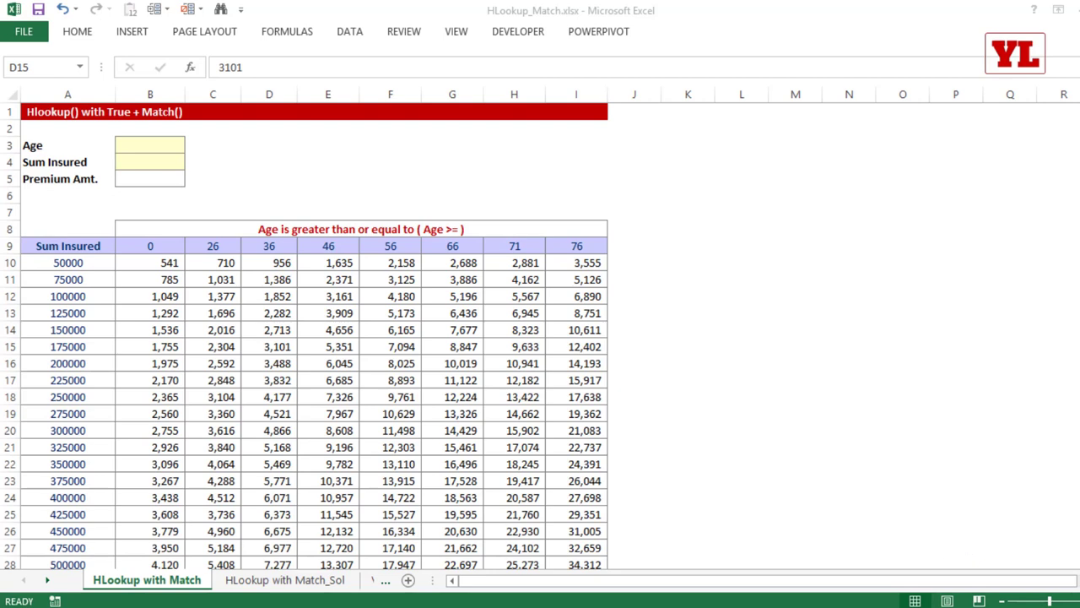
Review the Sum Insured values in A10:A28 of the premium table on the HLookup with Match sheet of HLookup_Match.xlsx.
click(252, 353)
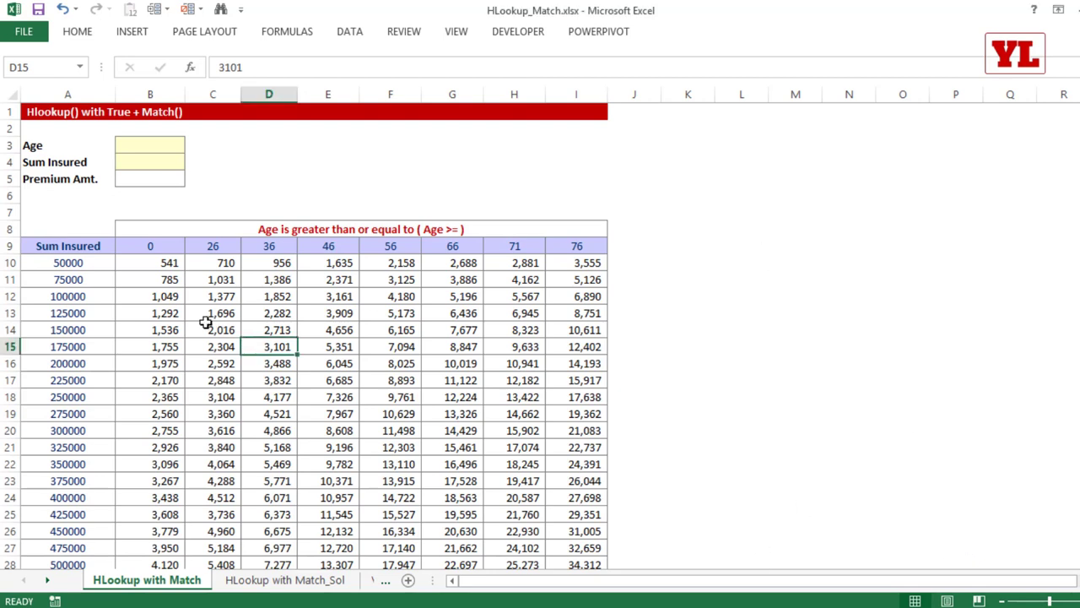
scroll(206, 322, down, 1)
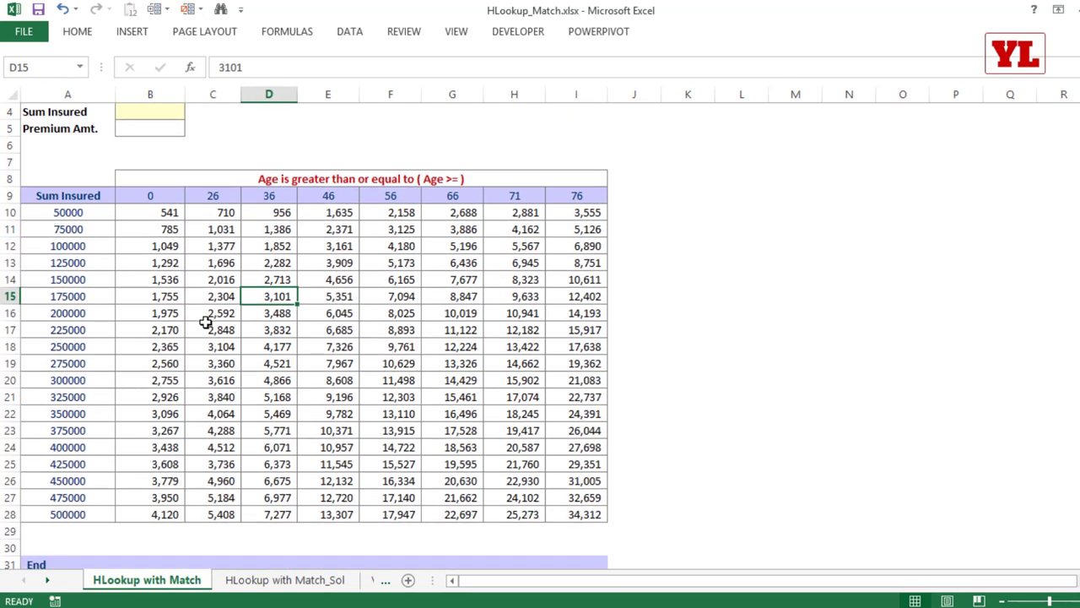
click(165, 232)
scroll(165, 235, down, 1)
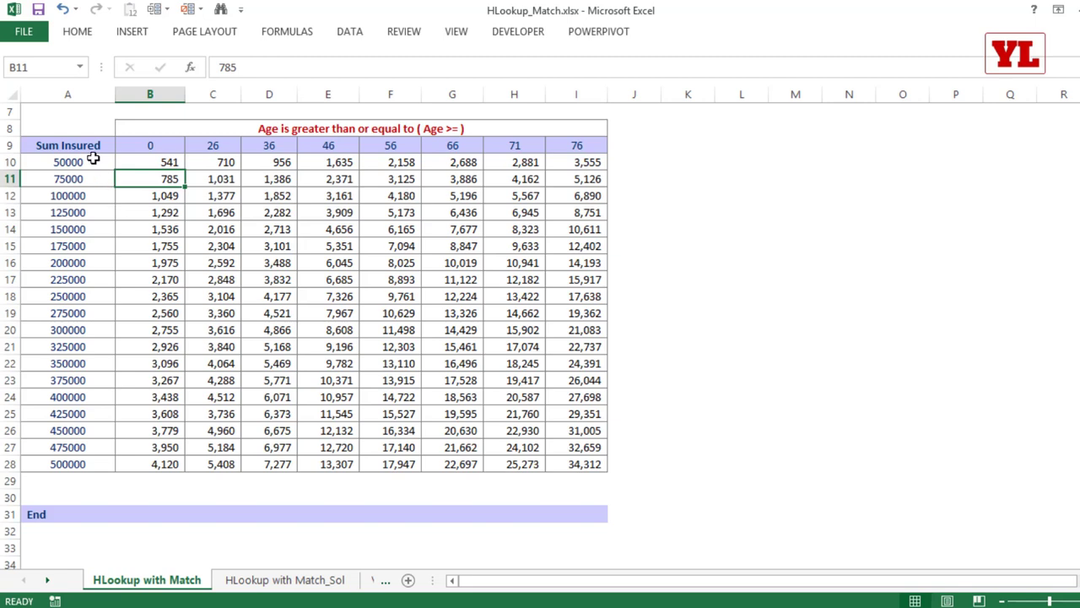
drag(72, 162, 80, 452)
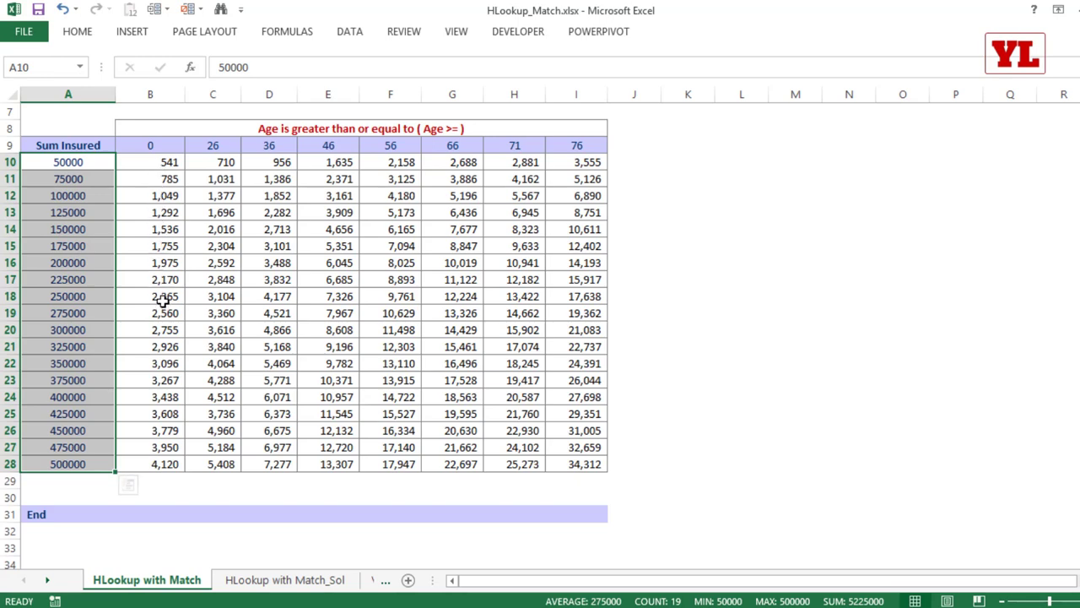
scroll(166, 291, up, 2)
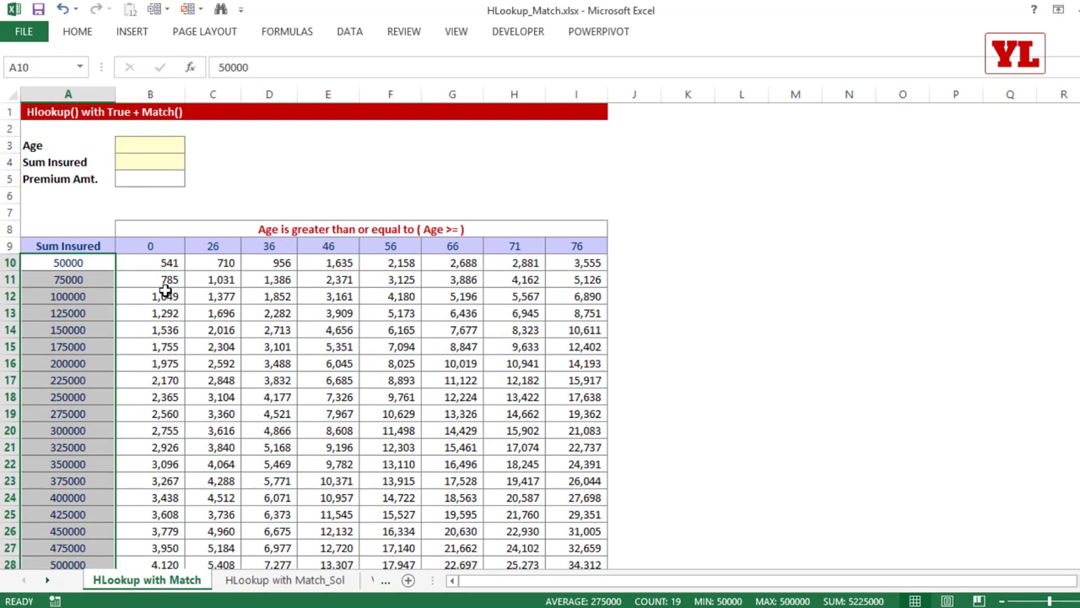
Enter 100000 as the sum insured in B4 and 24 as the age in B3, and bold the matching premium in B12.
click(149, 158)
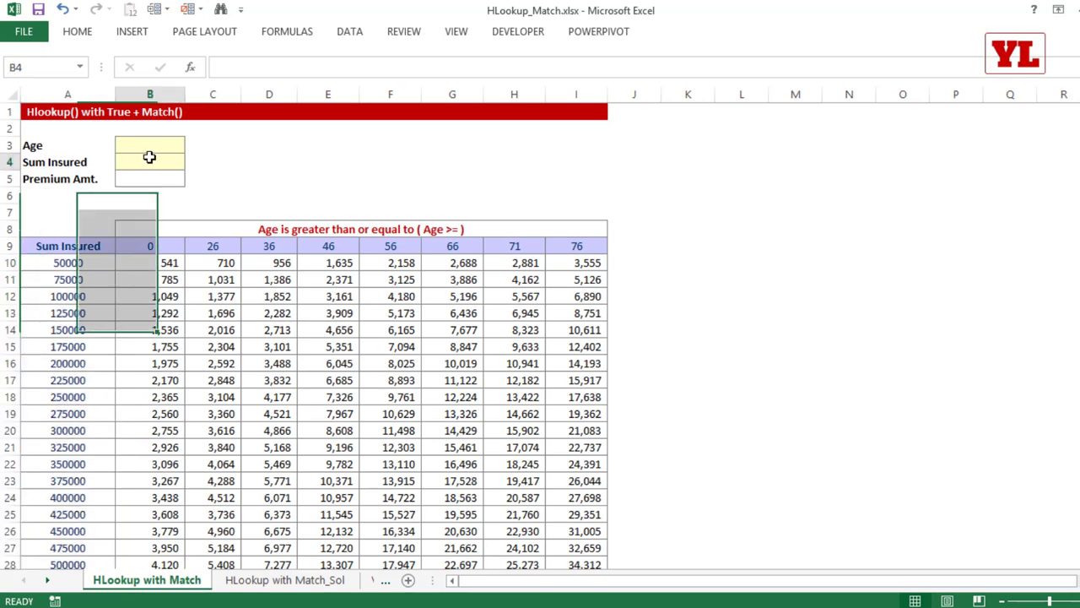
text(100000)
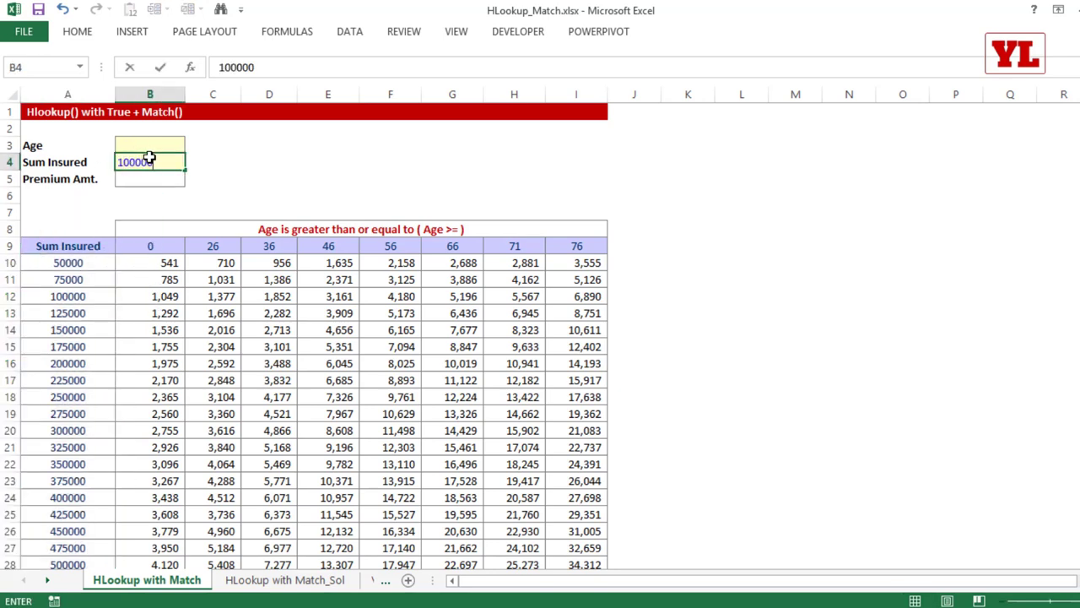
key(Return)
click(150, 146)
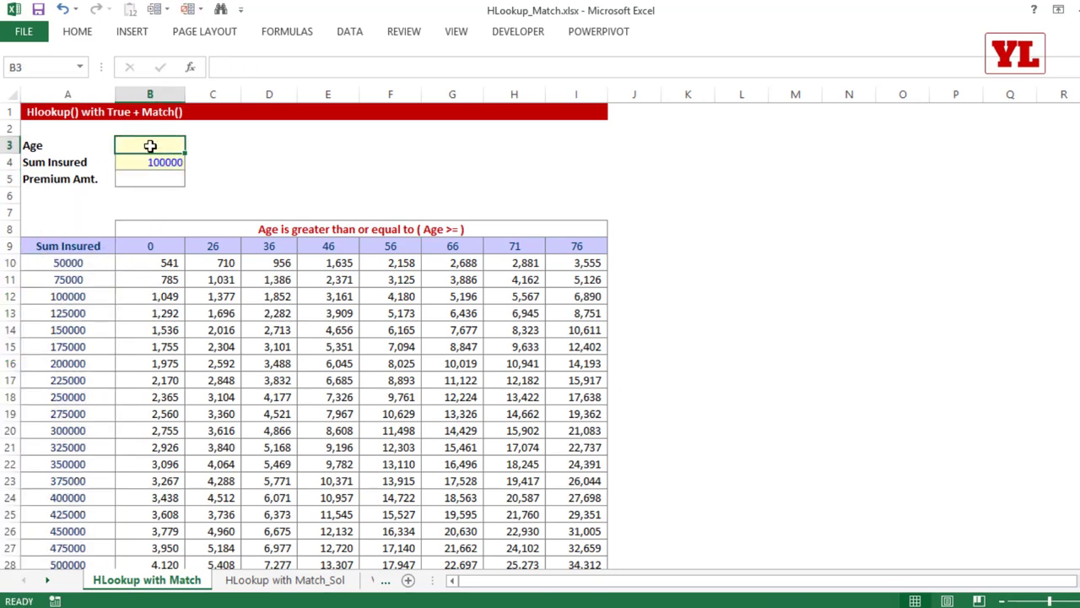
text(24)
click(198, 228)
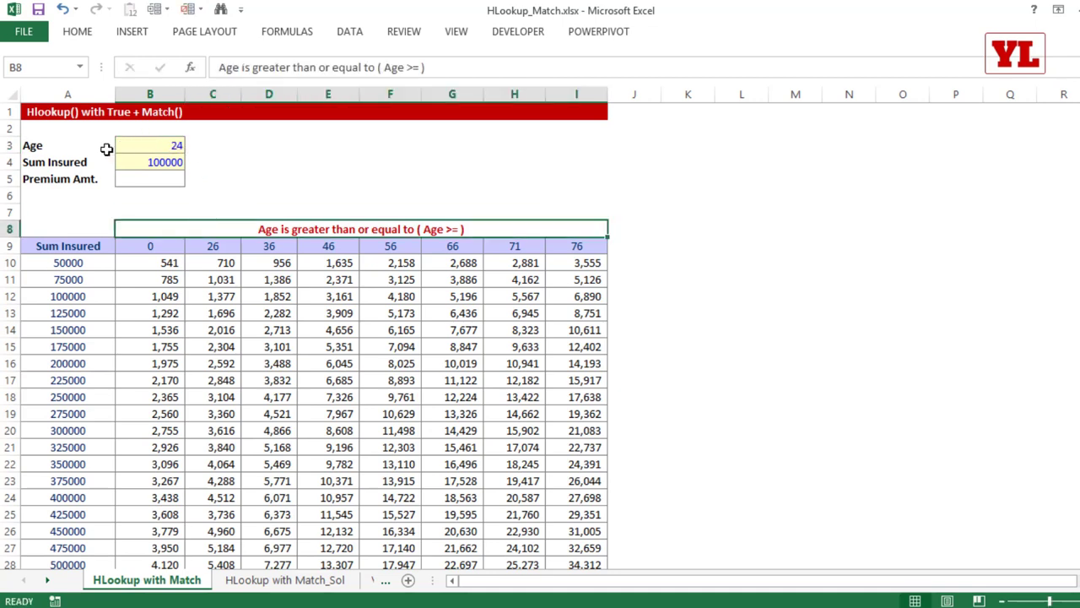
click(174, 297)
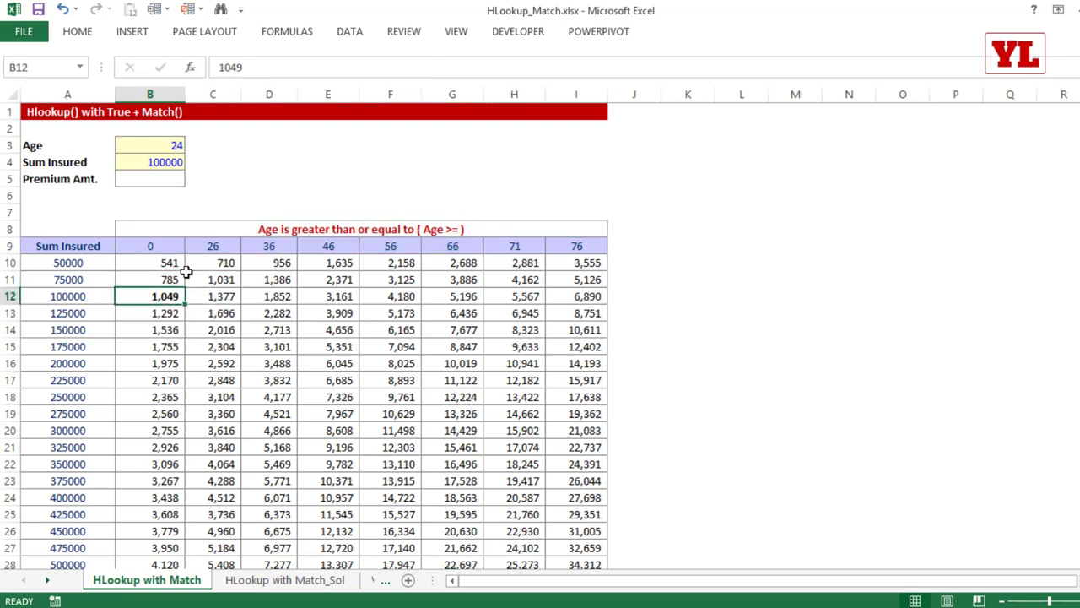
Change the age in B3 to 26 and bold the matching premium in C12.
double_click(163, 146)
key(BackSpace)
text(6)
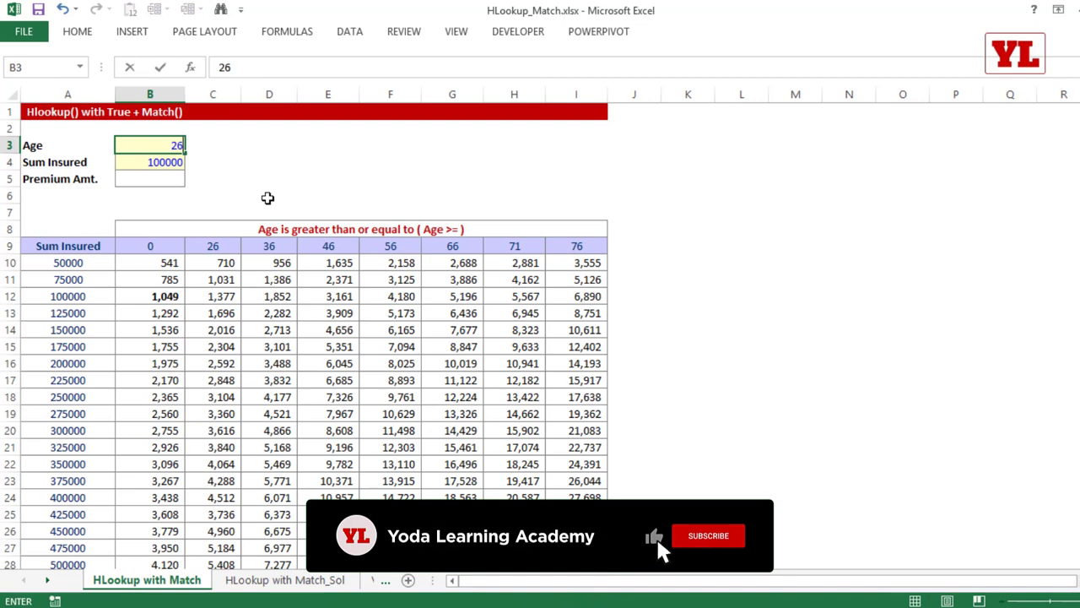
key(Tab)
click(215, 295)
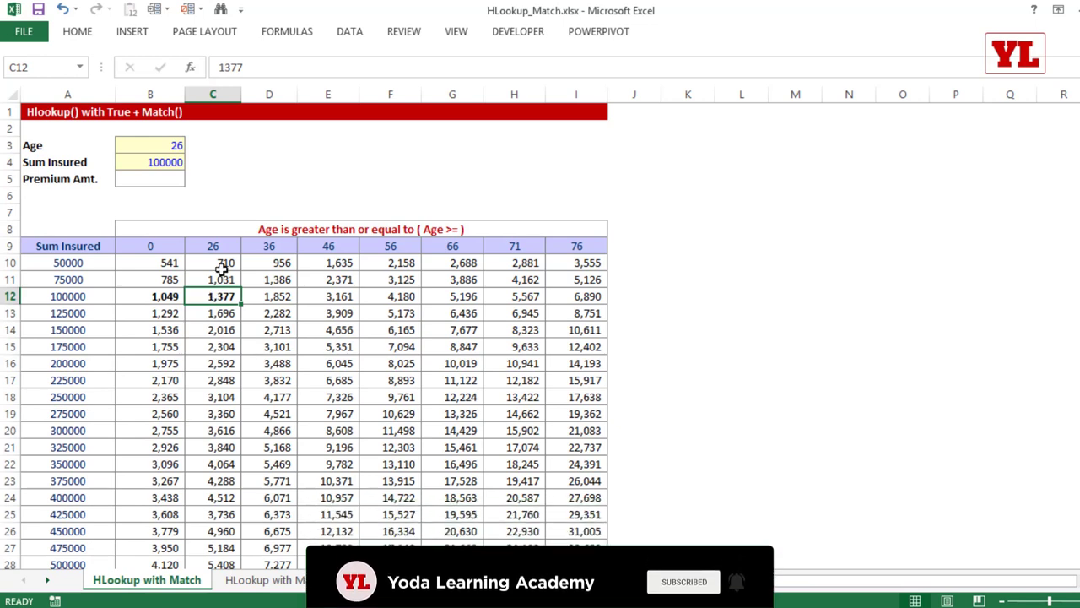
Examine the age header row B9:I9 and the Sum Insured column from A9 down to A26 as lookup ranges for the premium.
click(157, 179)
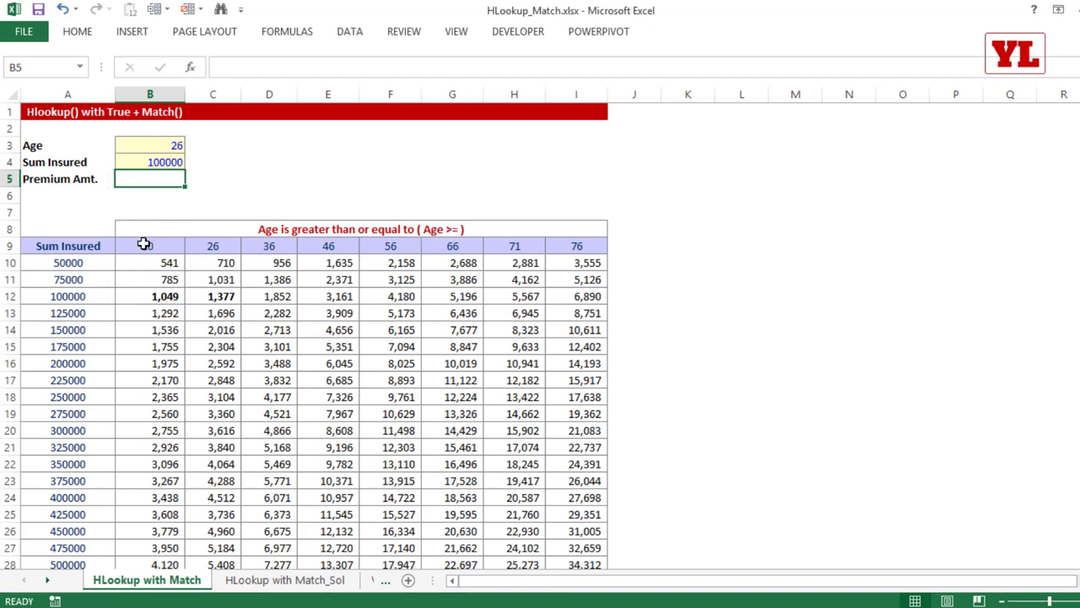
drag(145, 245, 578, 245)
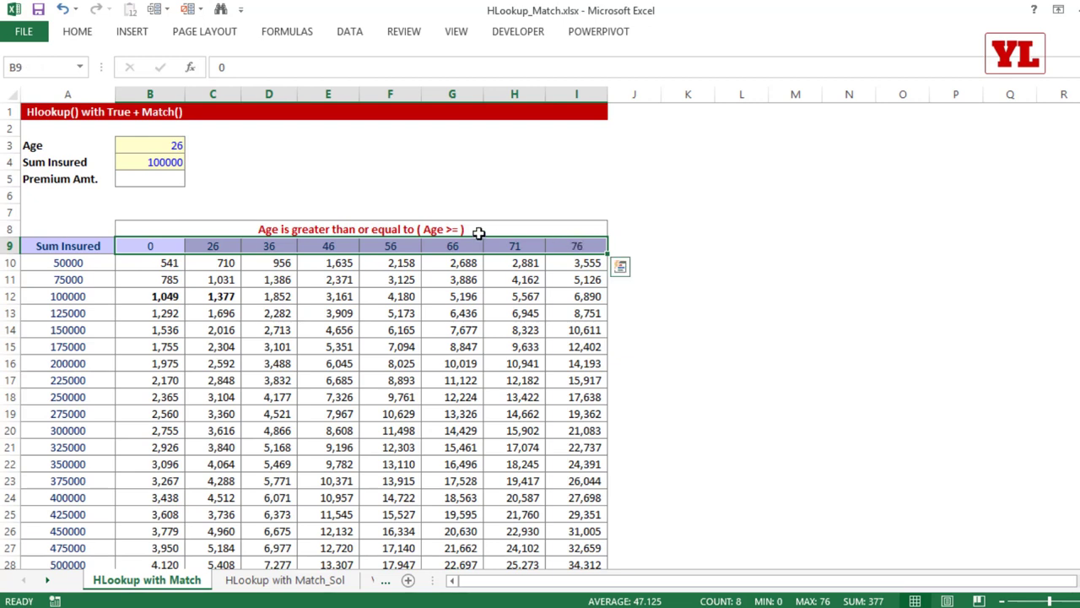
drag(73, 246, 56, 531)
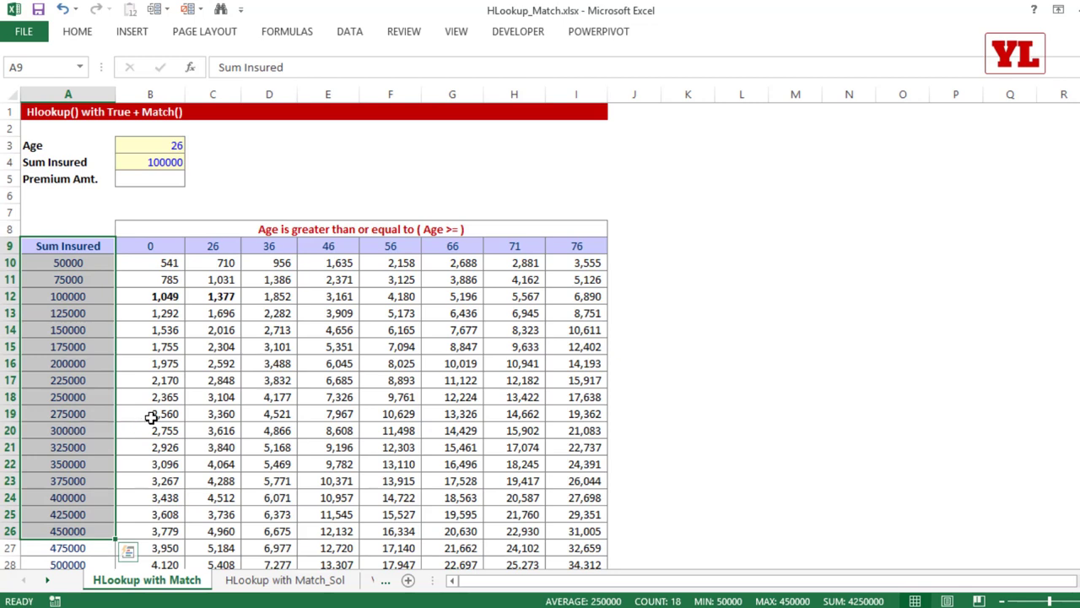
Open the VM vs. HM sheet and compare the table_array and lookup_array selections for VLOOKUP with MATCH and HLOOKUP with MATCH.
click(381, 581)
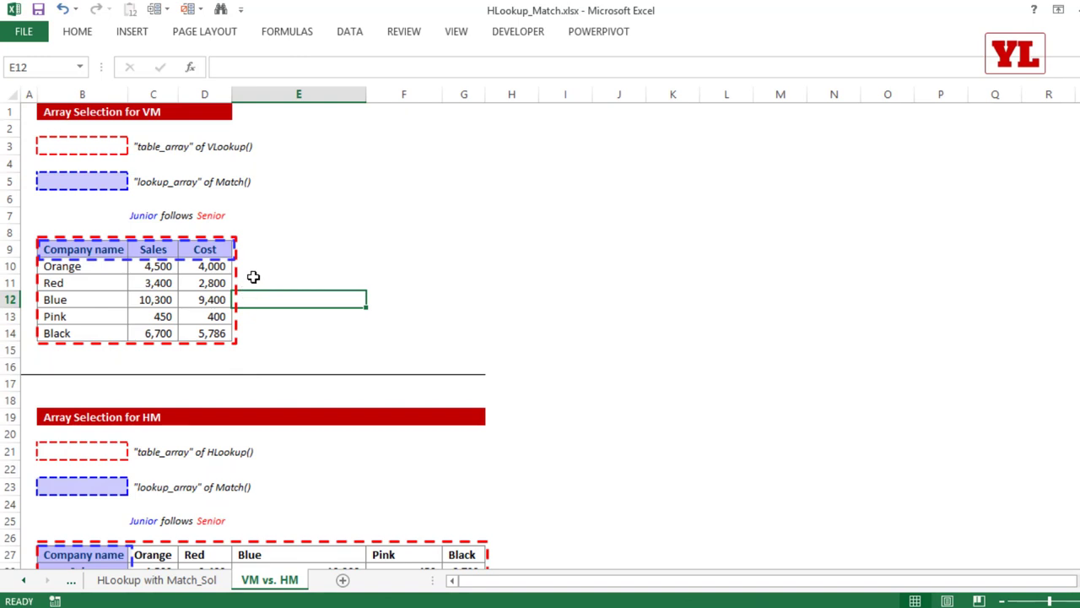
scroll(253, 277, down, 2)
click(238, 216)
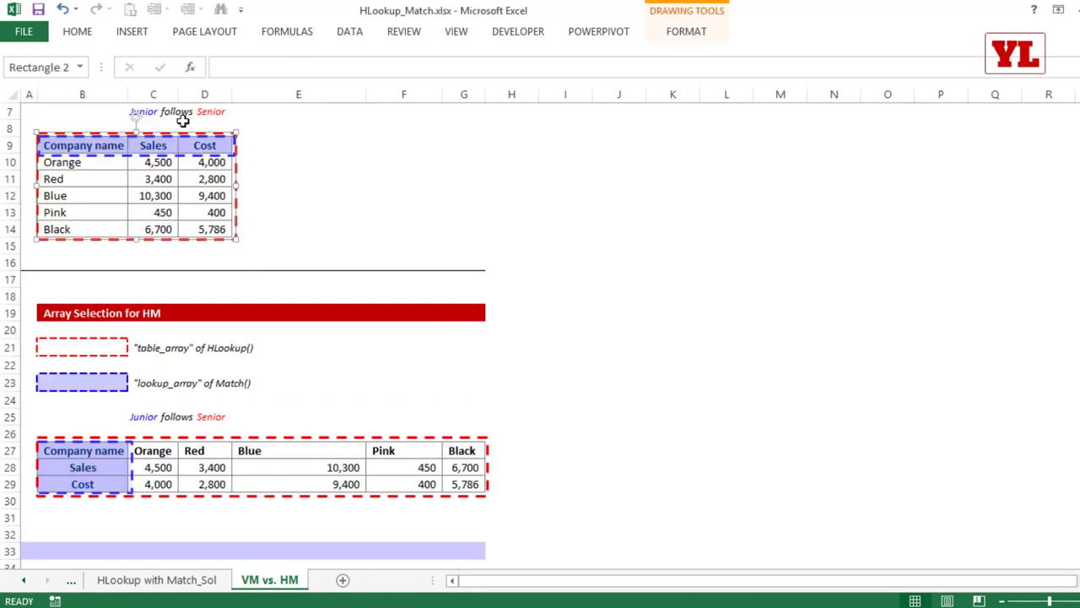
click(152, 148)
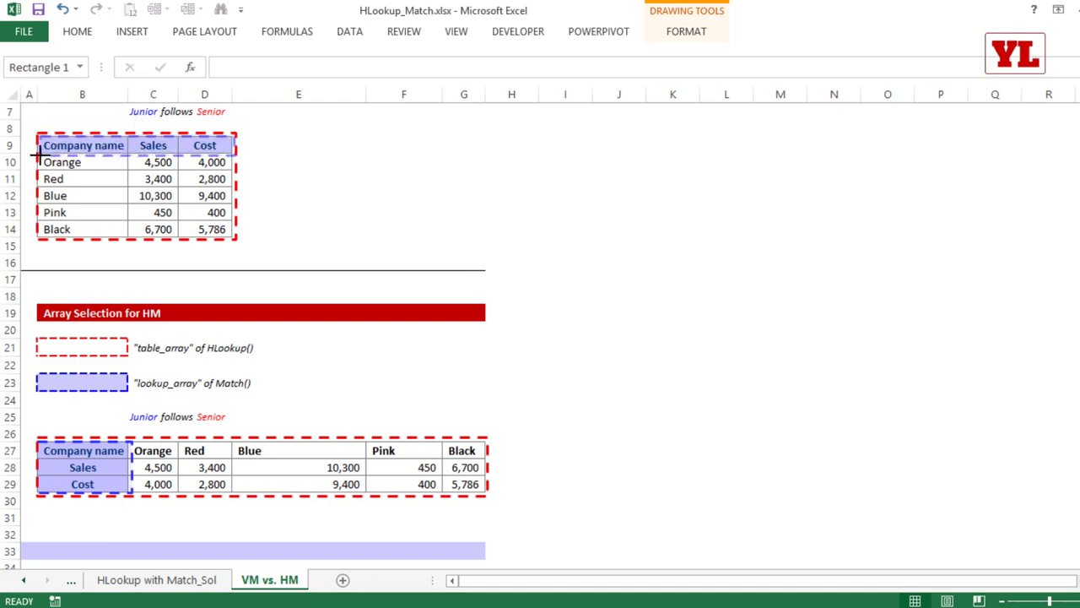
scroll(181, 206, up, 2)
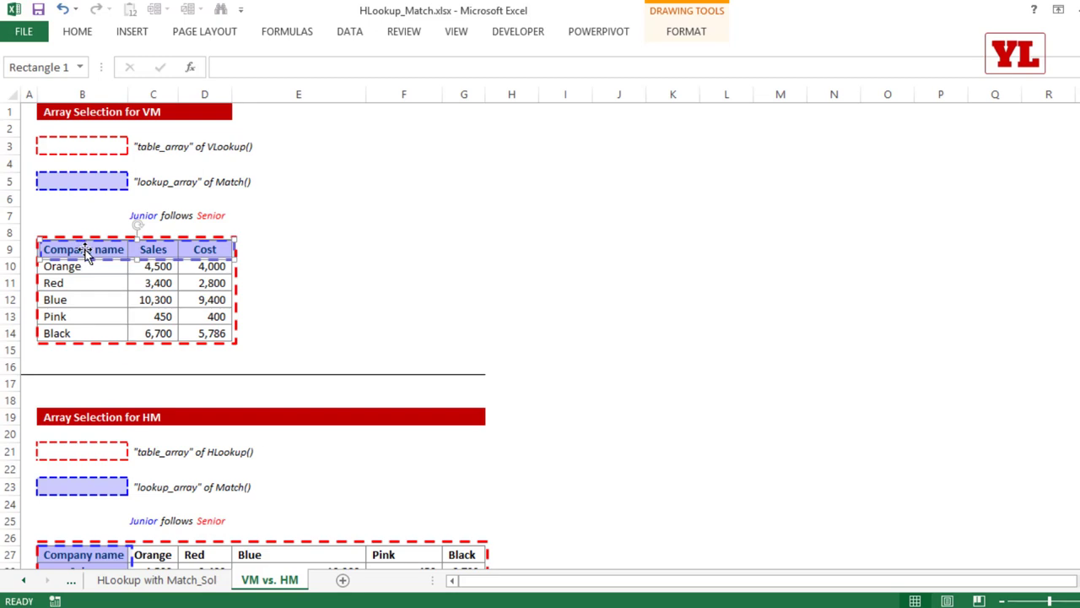
scroll(261, 257, down, 6)
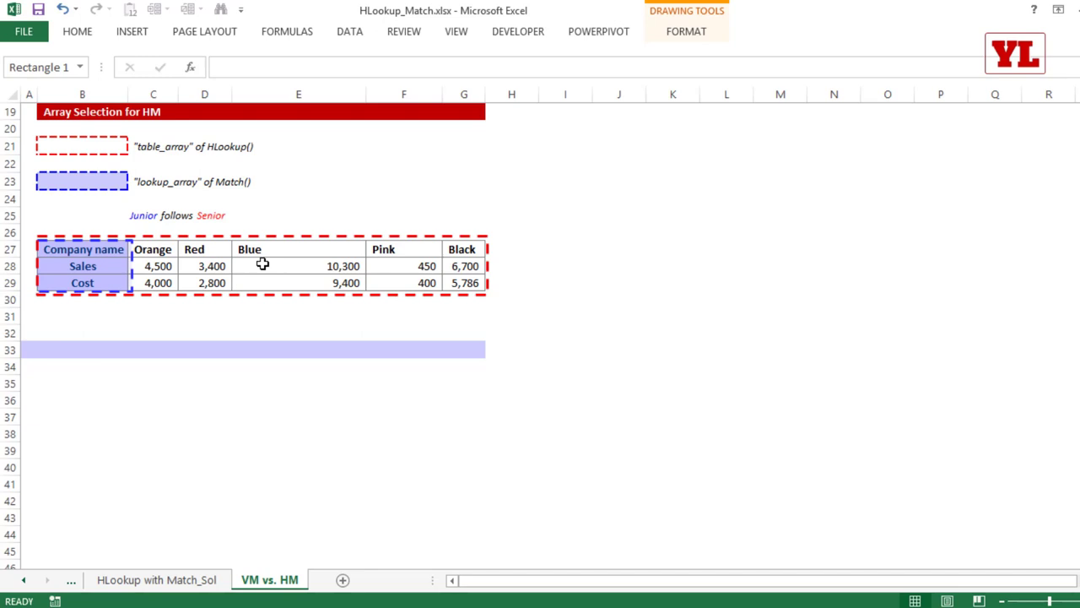
Examine the lookup_array and table_array outlines in the HLOOKUP with MATCH example, and return to the HLookup with Match sheet.
click(122, 270)
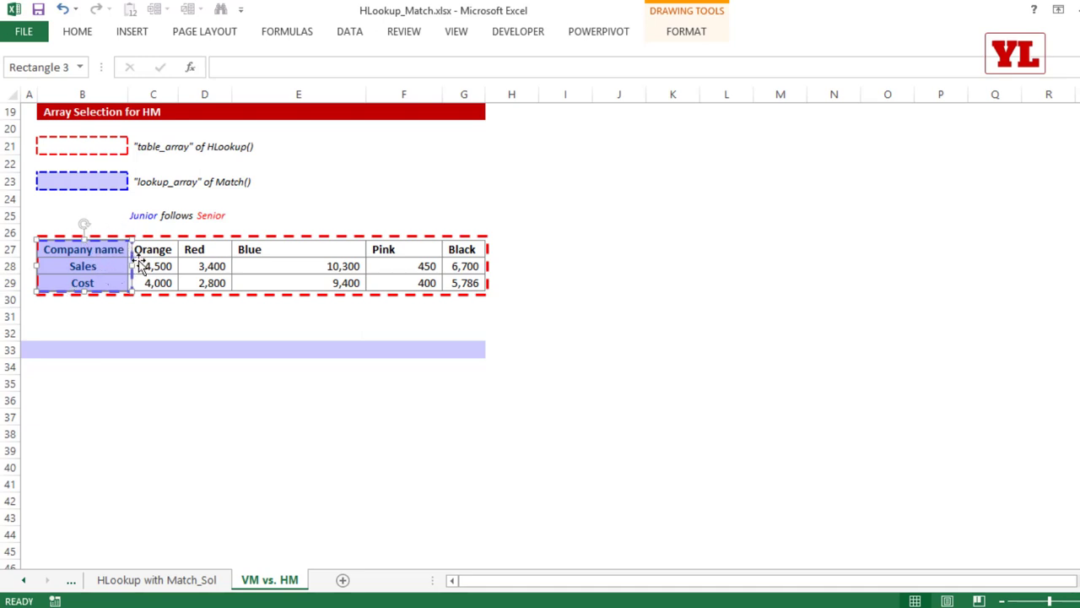
click(231, 239)
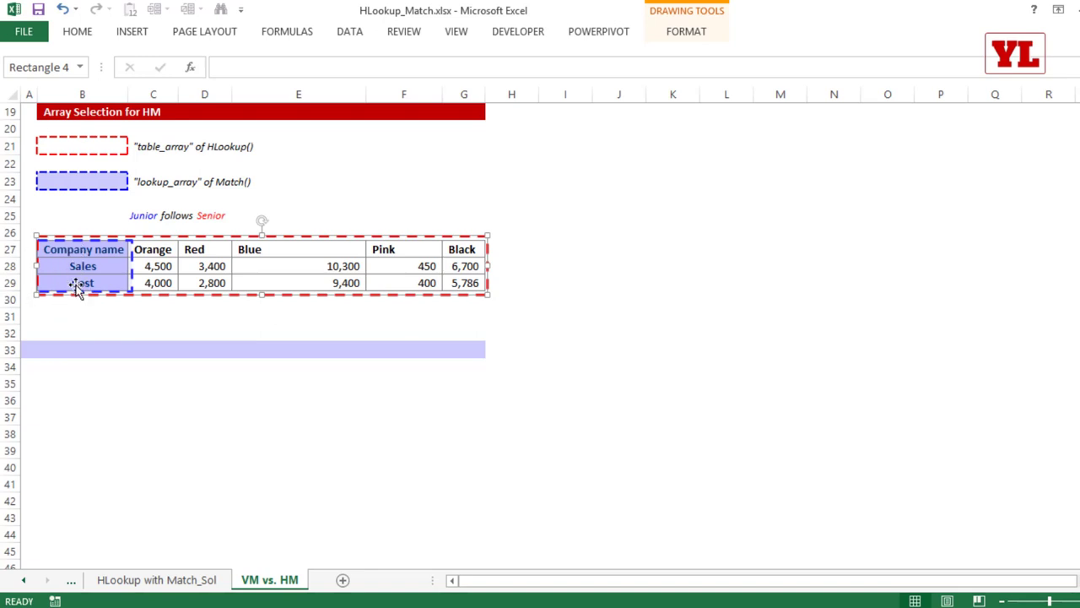
click(71, 580)
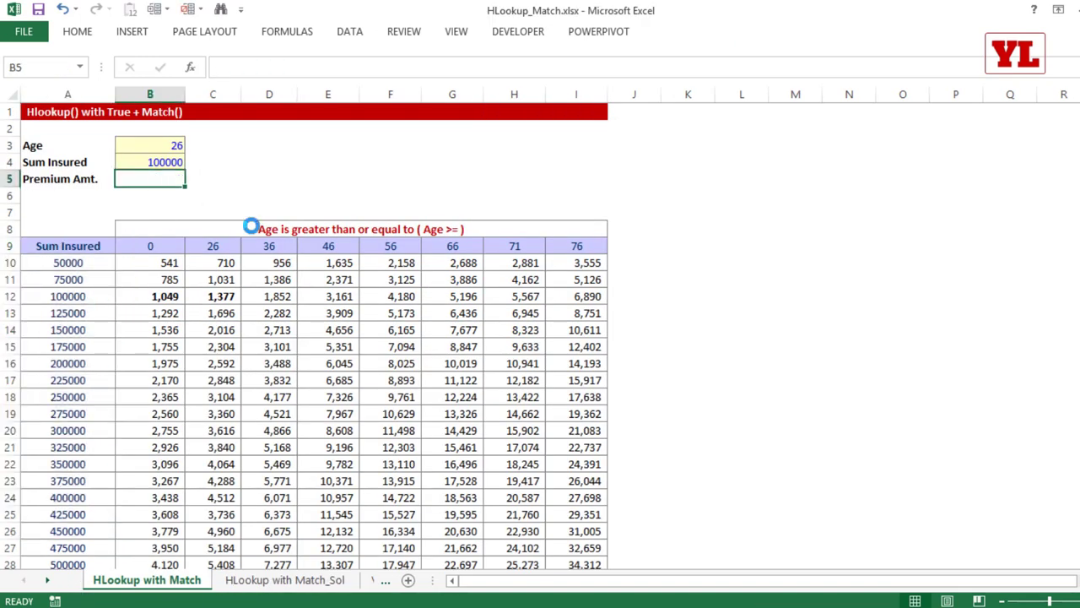
Start an HLOOKUP formula in B5 with the age in B3 as its lookup value.
scroll(250, 227, up, 5)
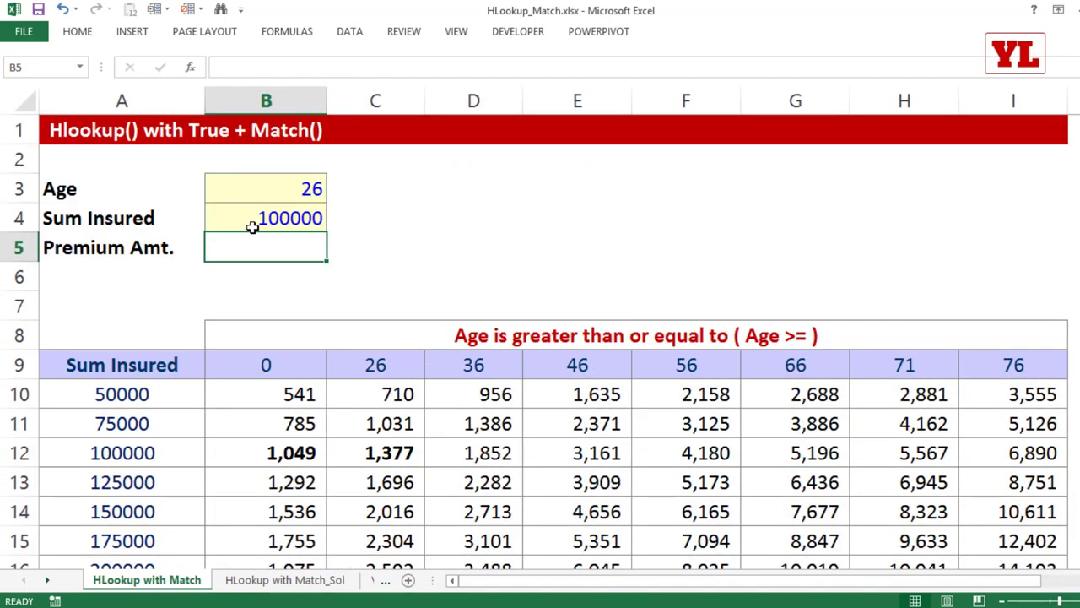
text(=hl)
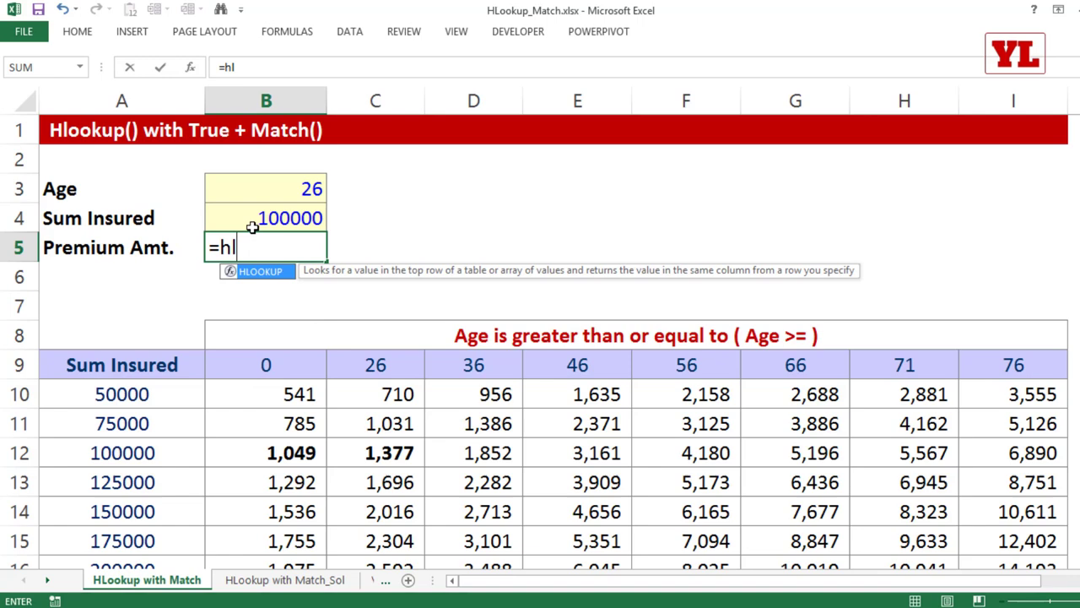
key(Tab)
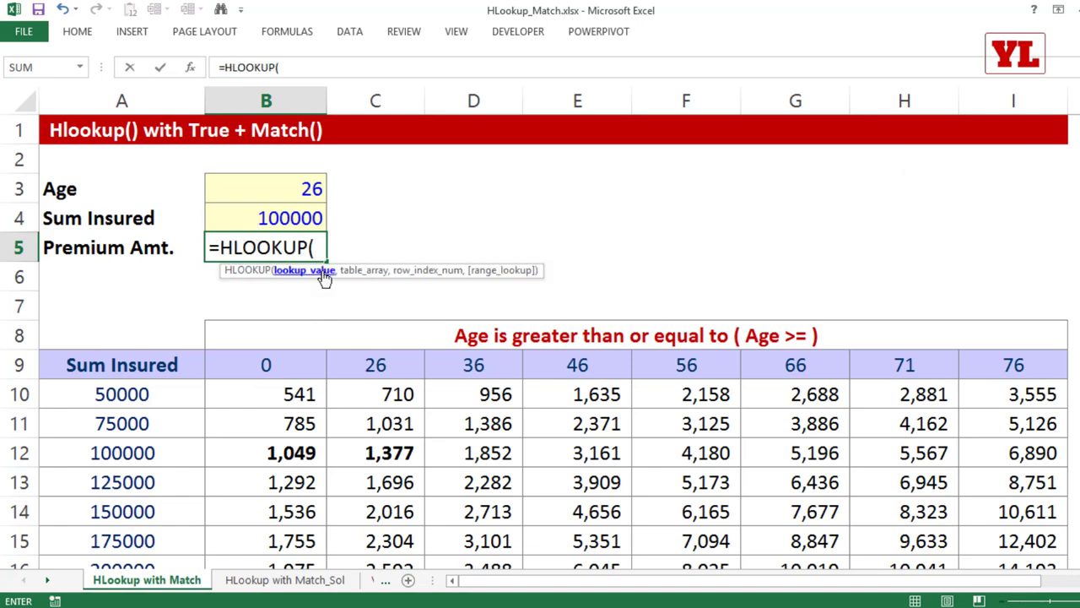
click(304, 192)
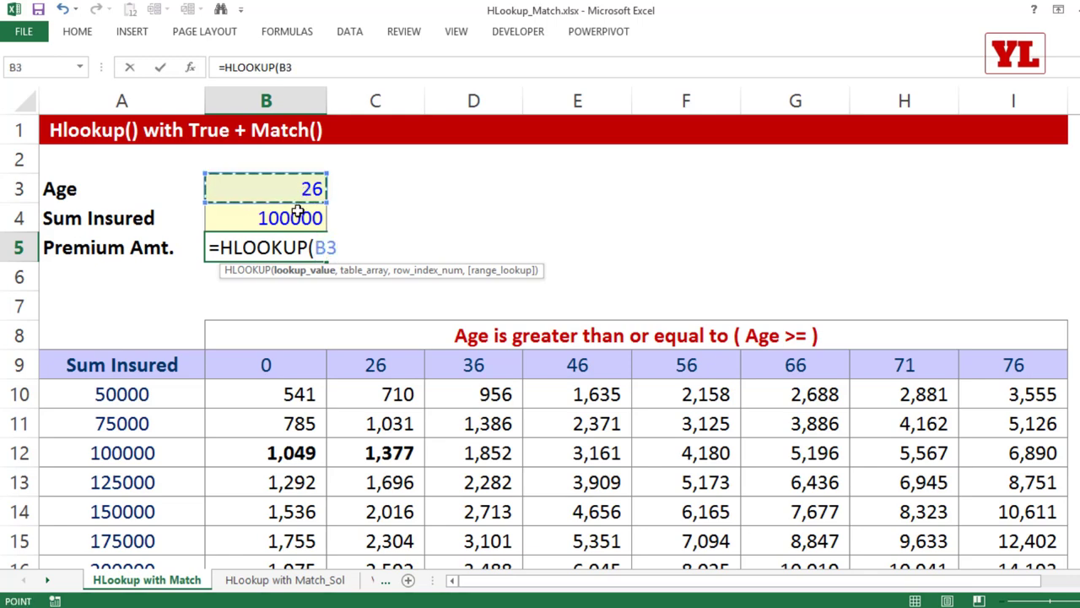
click(294, 217)
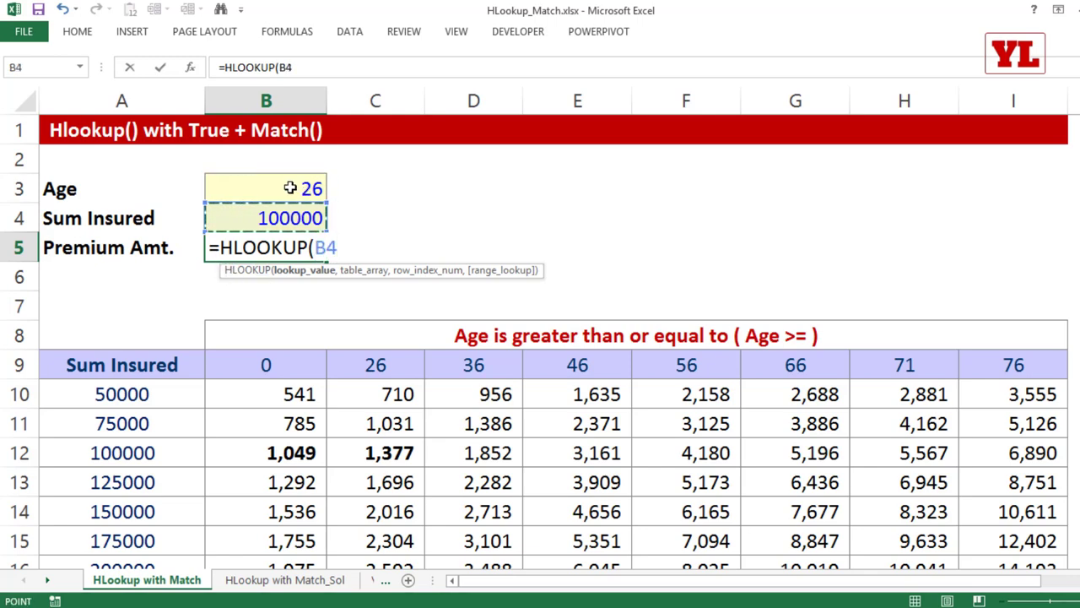
click(290, 188)
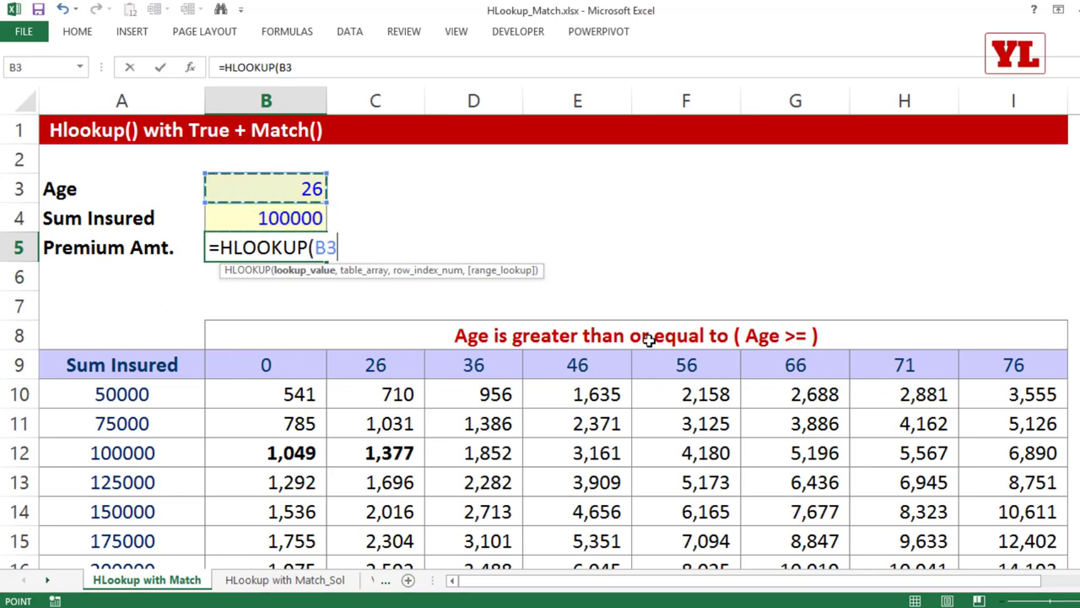
text(,)
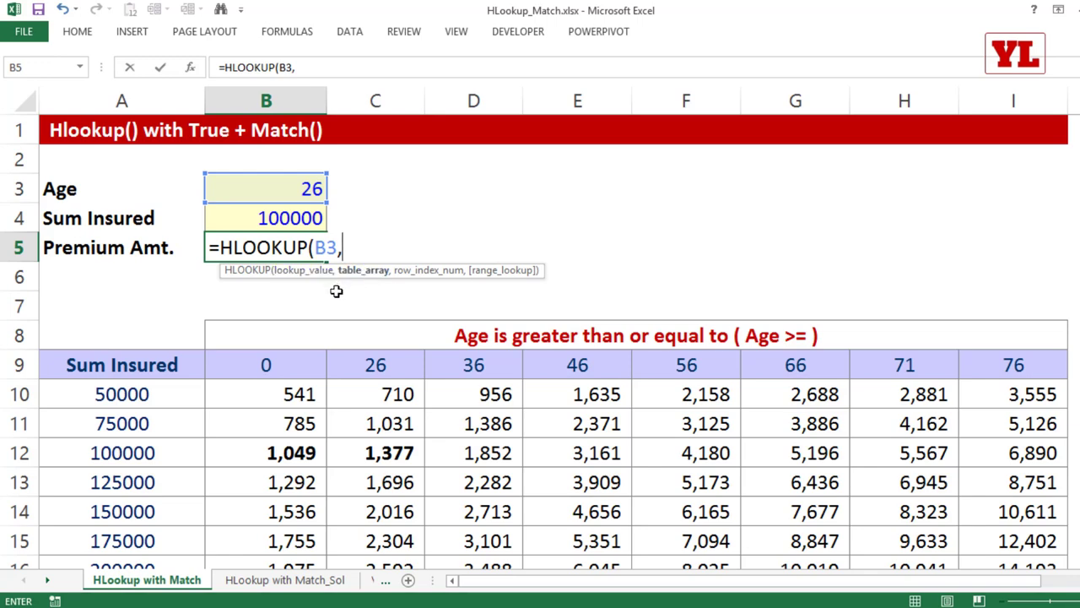
Set the HLOOKUP table array to the absolute range $A$9:$I$28, from the age header row through the last premium row.
click(139, 364)
drag(312, 356, 1001, 355)
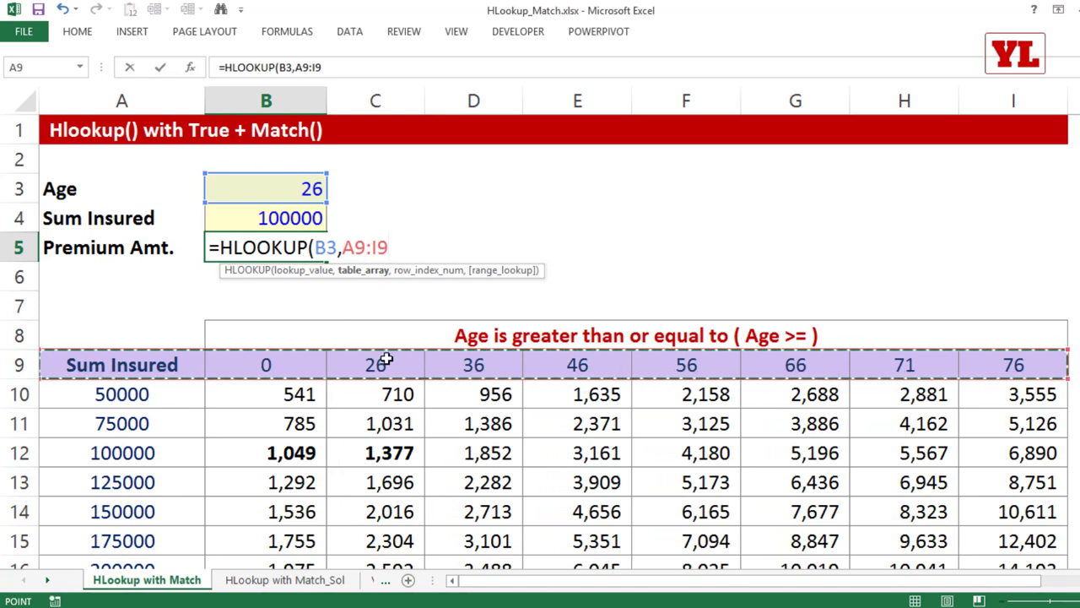
drag(169, 327, 851, 465)
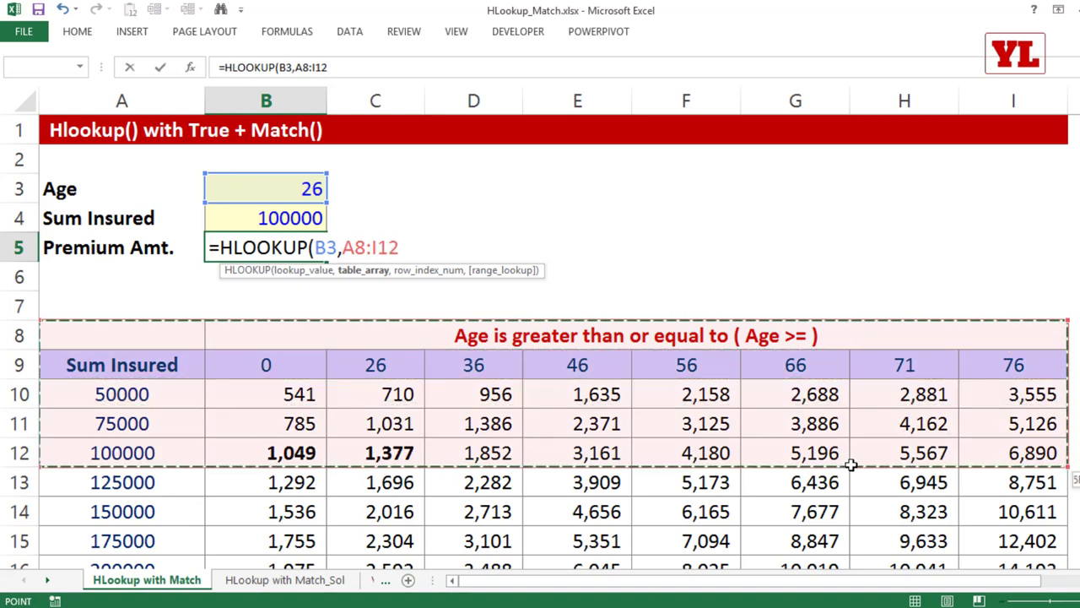
drag(133, 363, 989, 369)
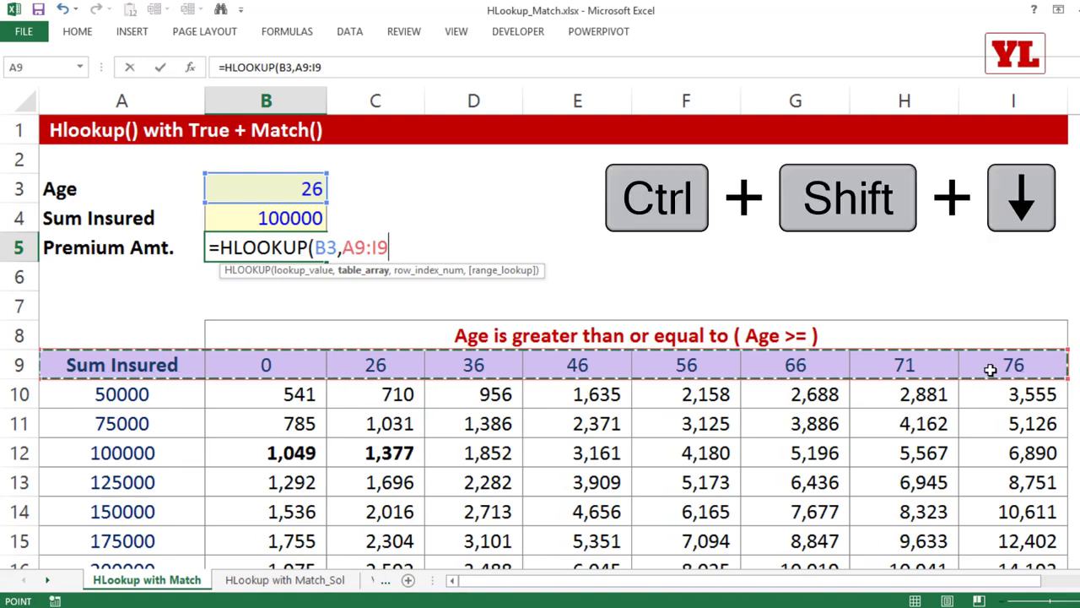
key(ctrl+shift+Down)
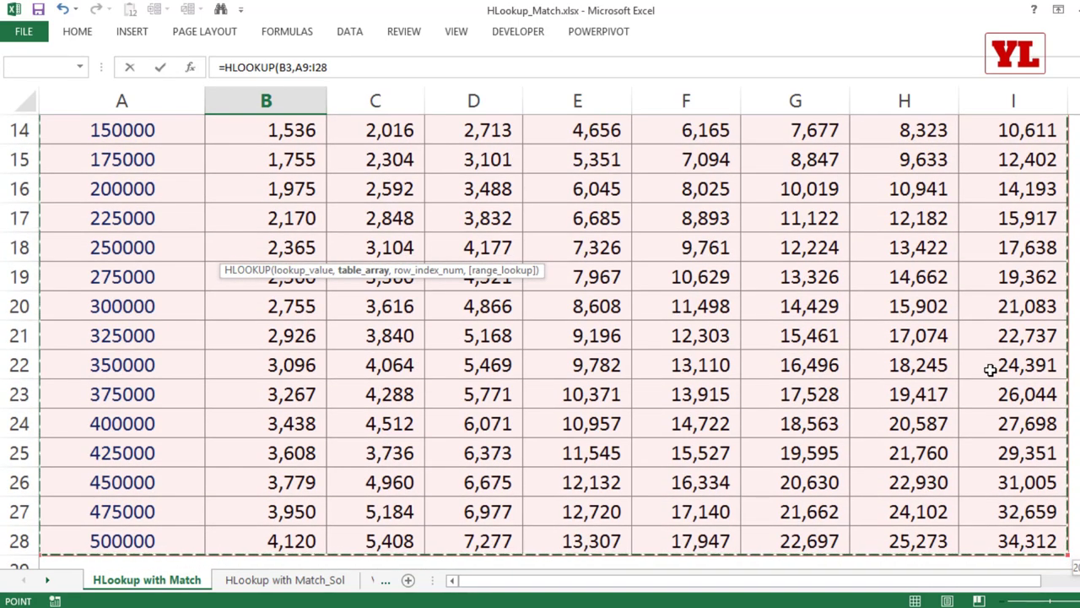
key(F4)
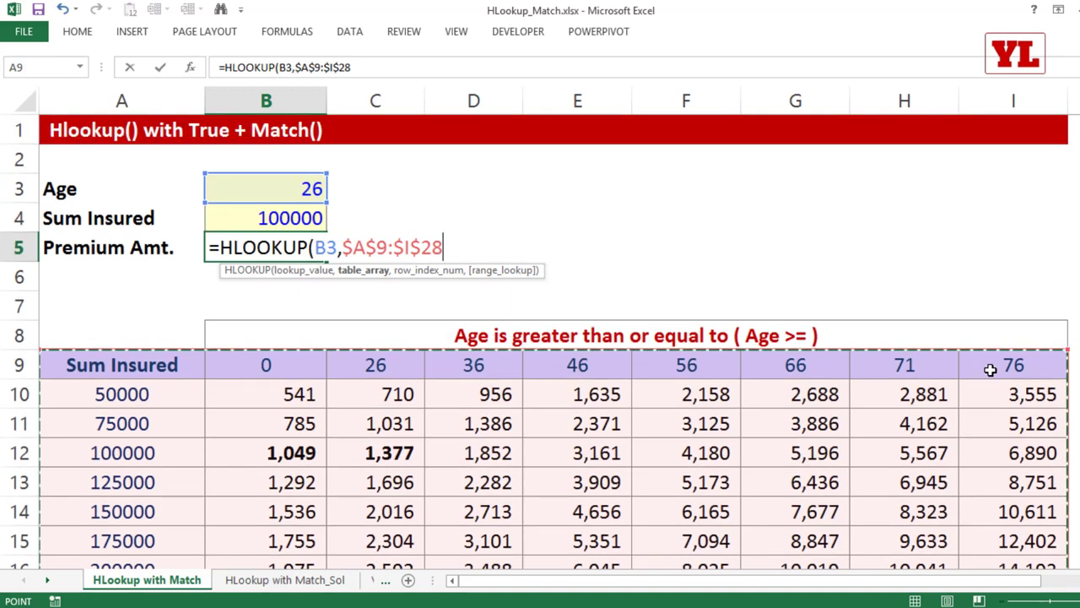
Nest an empty MATCH() as the HLOOKUP row index number and close the formula with range_lookup 1 for an approximate match.
text(,)
text(mat)
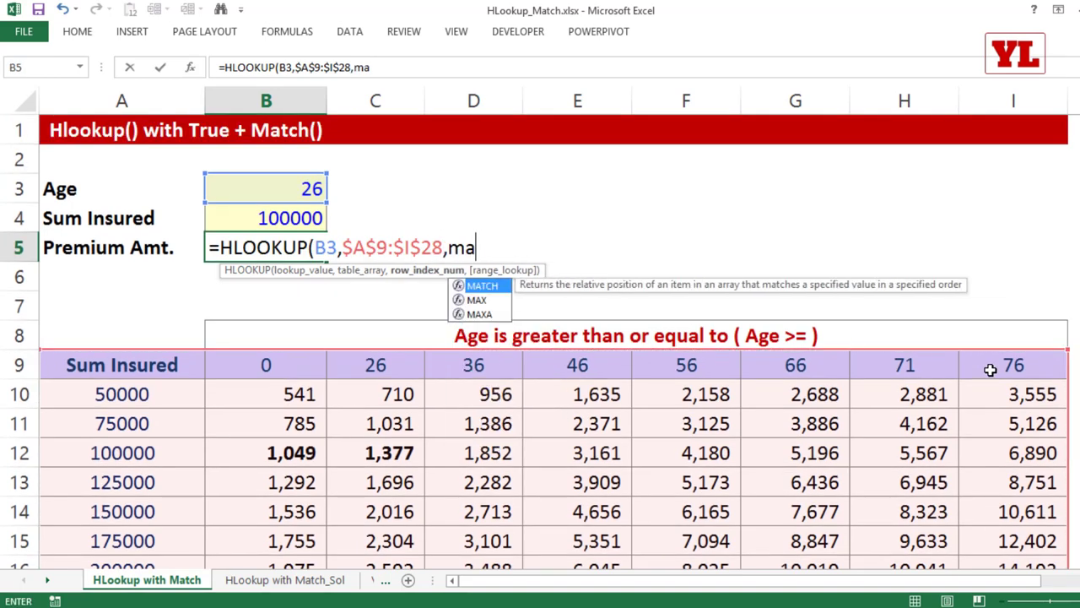
key(Tab)
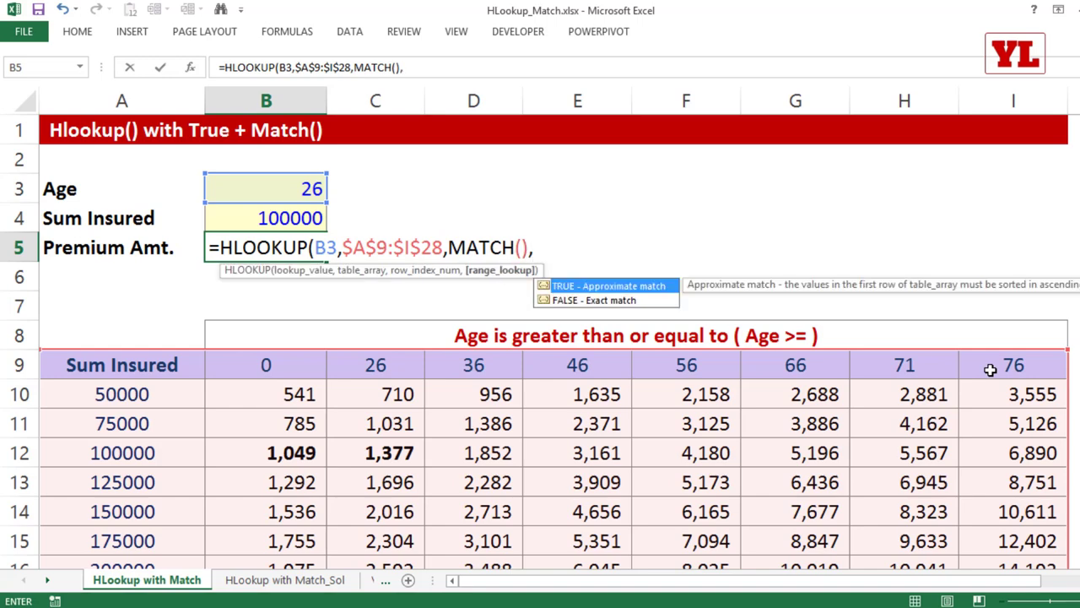
text(0)
key(BackSpace)
text(1)
key(Escape)
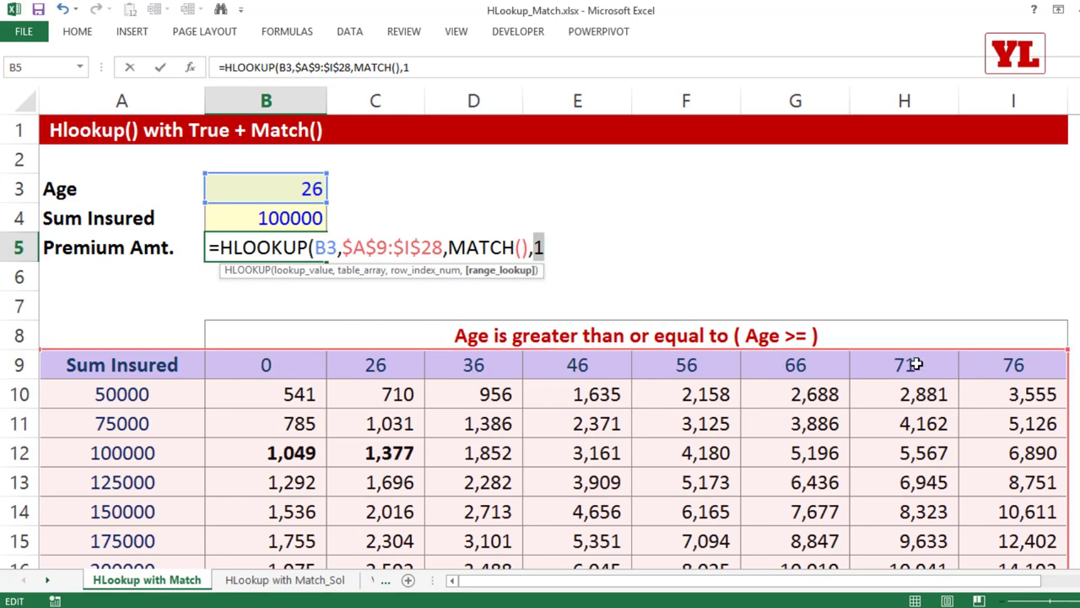
key(Right)
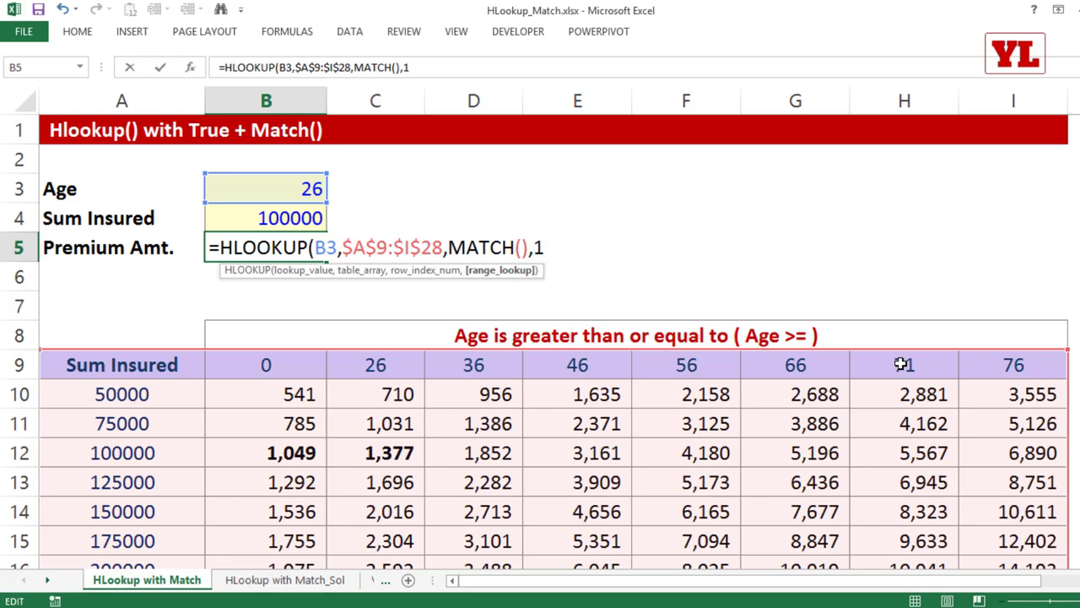
key(Right)
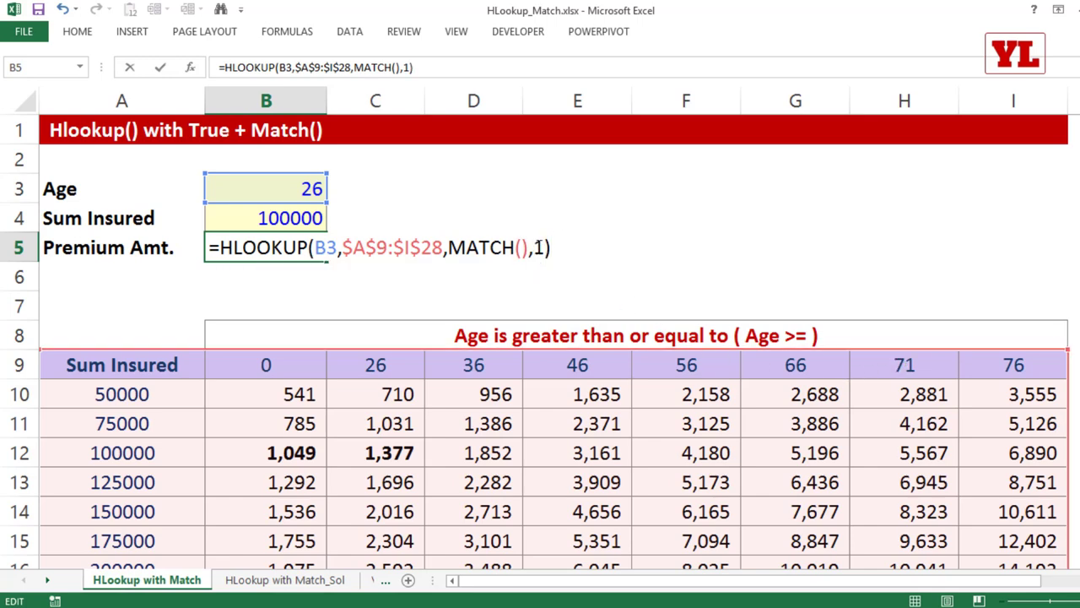
Inside the nested MATCH, use the sum insured in B4 as lookup value and the absolute range $A$9:$A$28 as lookup array.
click(535, 247)
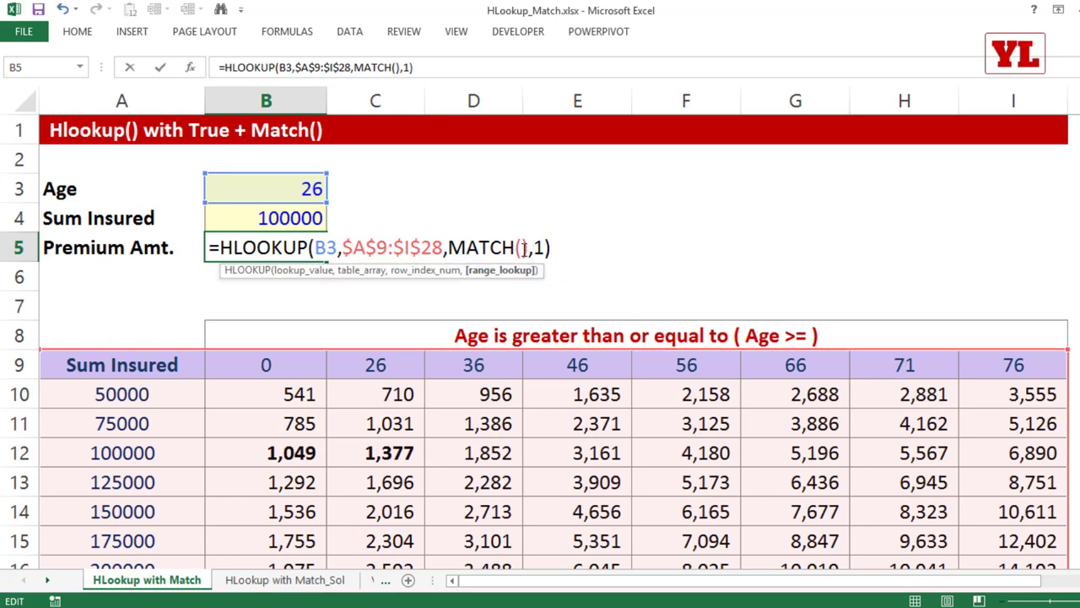
click(521, 248)
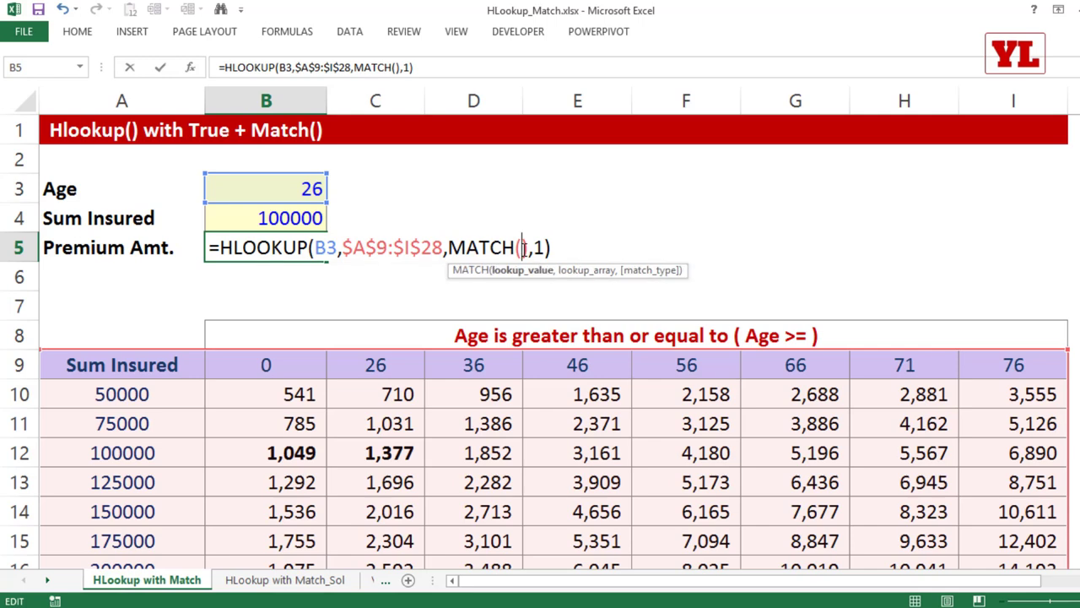
click(277, 212)
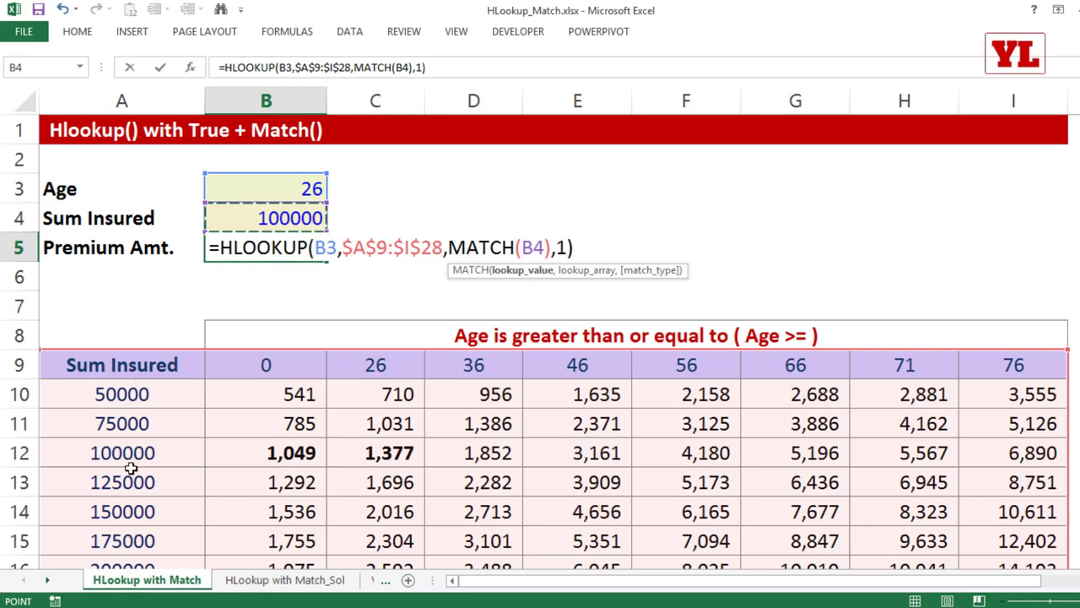
text(,)
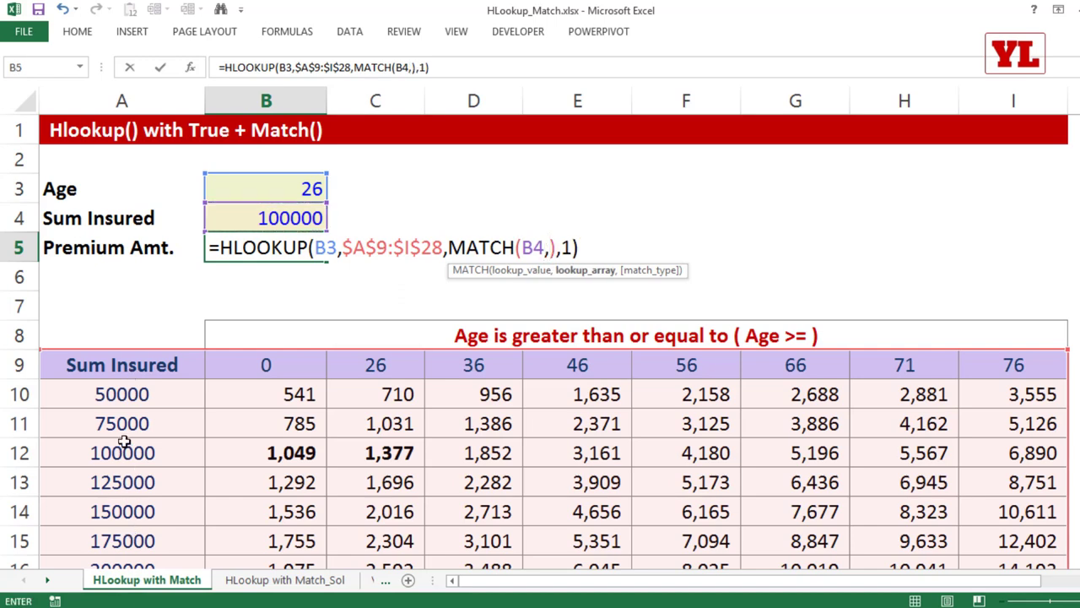
click(122, 394)
click(118, 359)
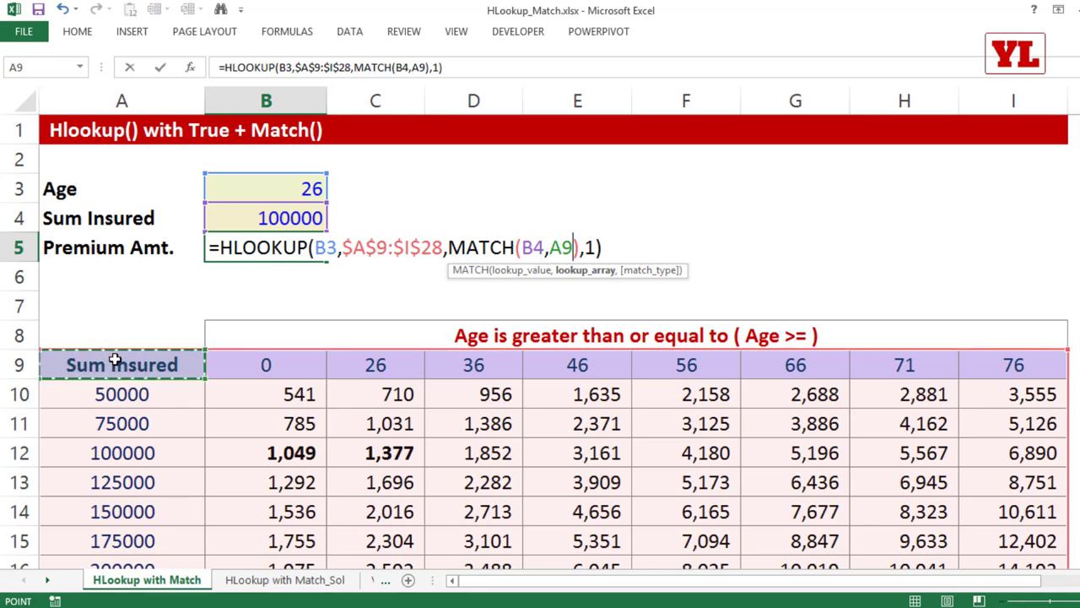
key(ctrl+shift+Down)
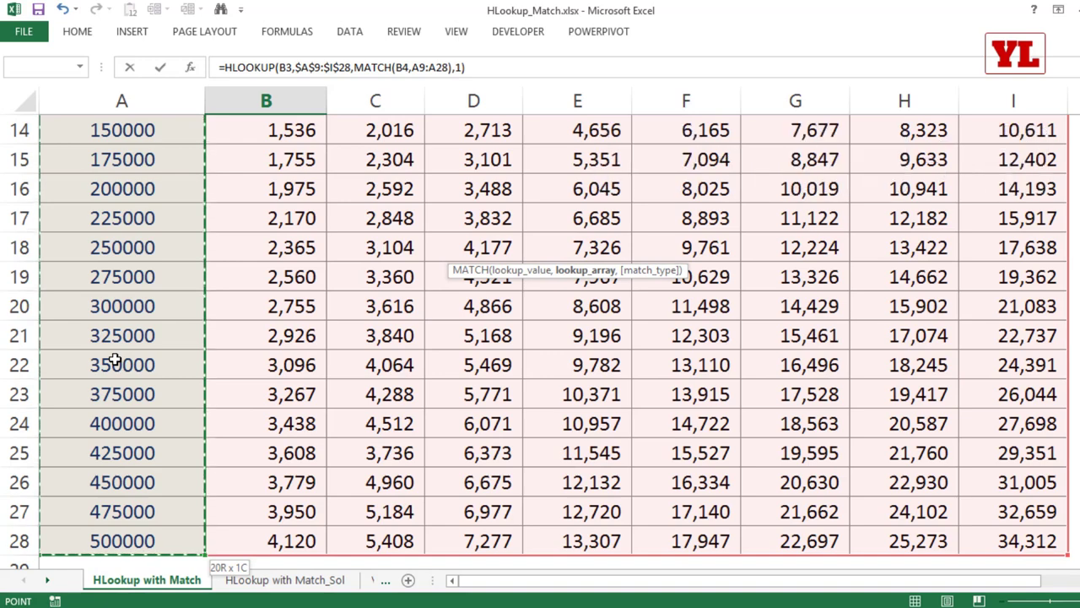
key(F4)
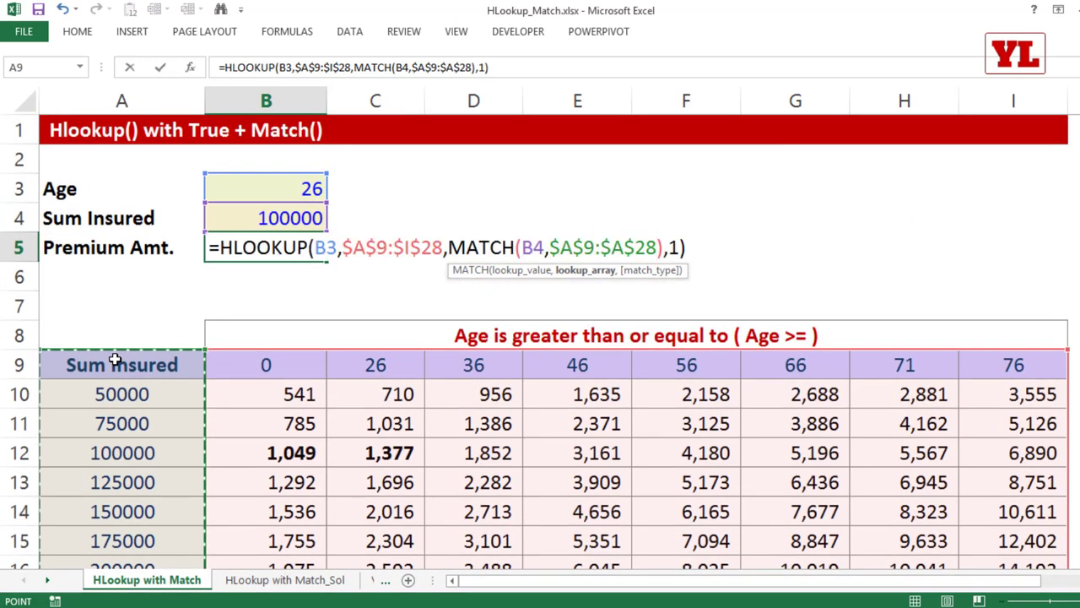
Set the nested MATCH's match type to 1 (Less than) and enter the completed formula in B5.
text(,)
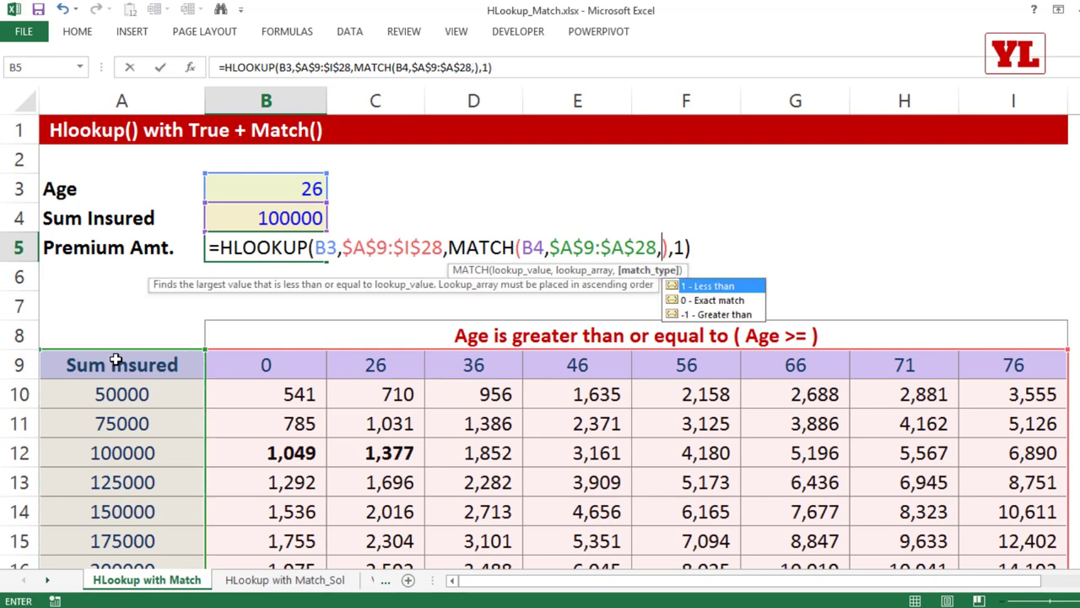
click(690, 302)
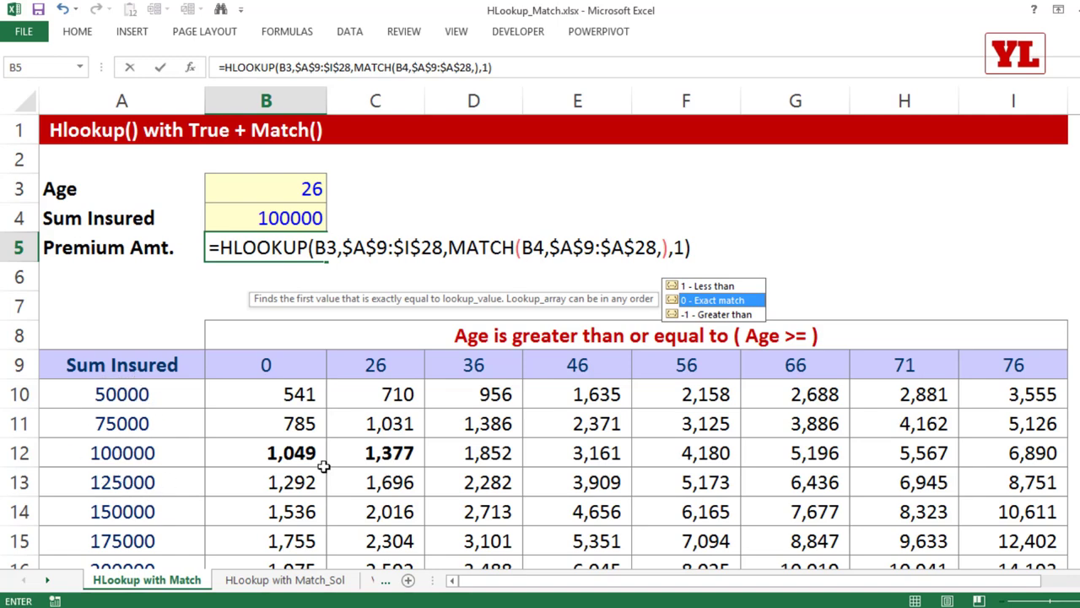
click(666, 248)
text(1)
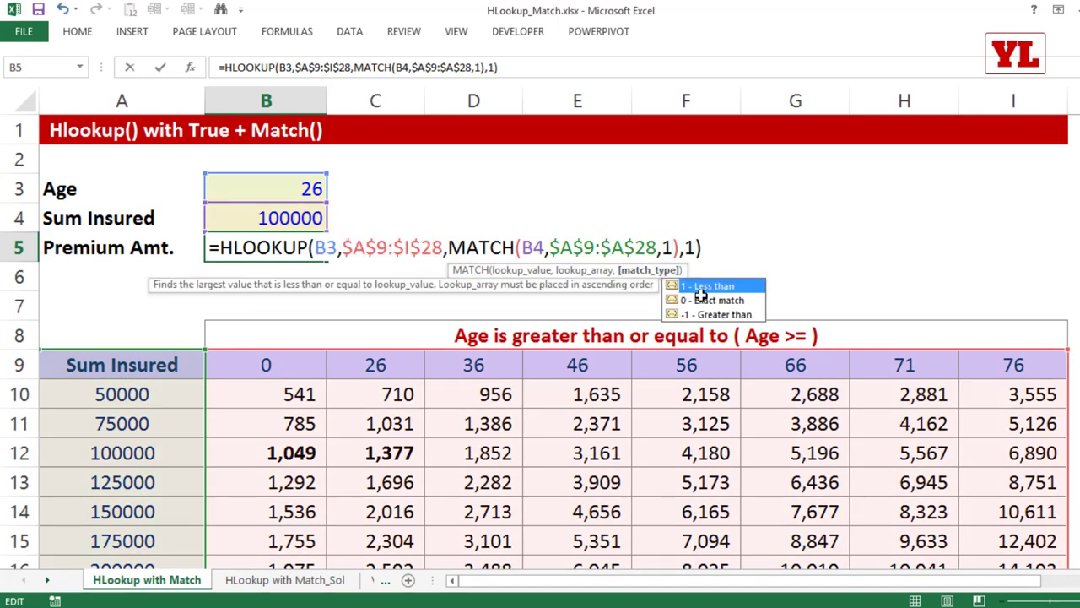
key(Return)
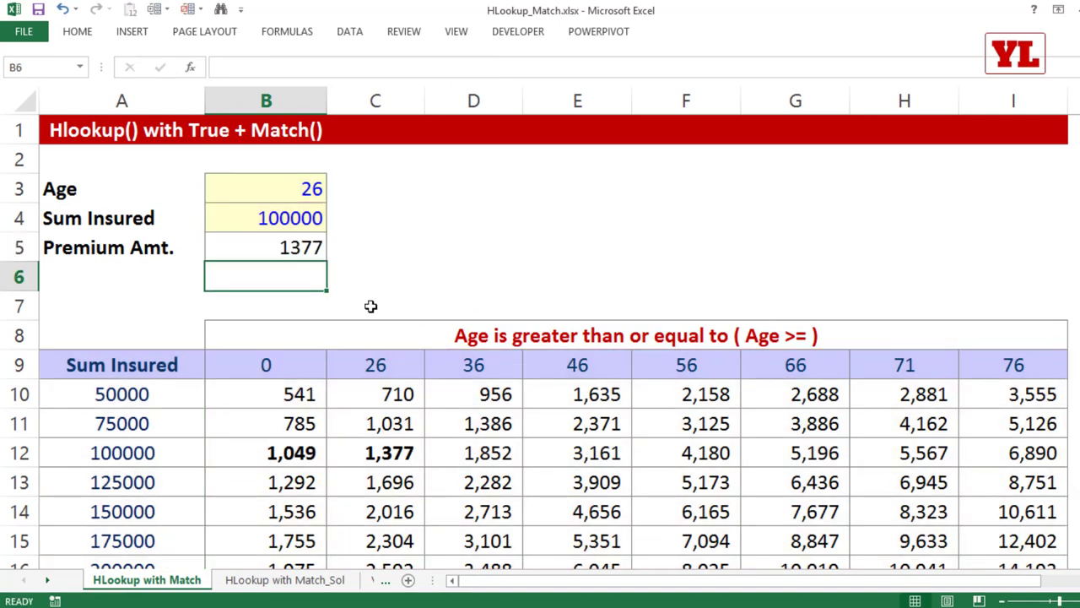
Check the premium in B5 for the entered age and sum insured against table cell C12.
click(298, 187)
click(288, 218)
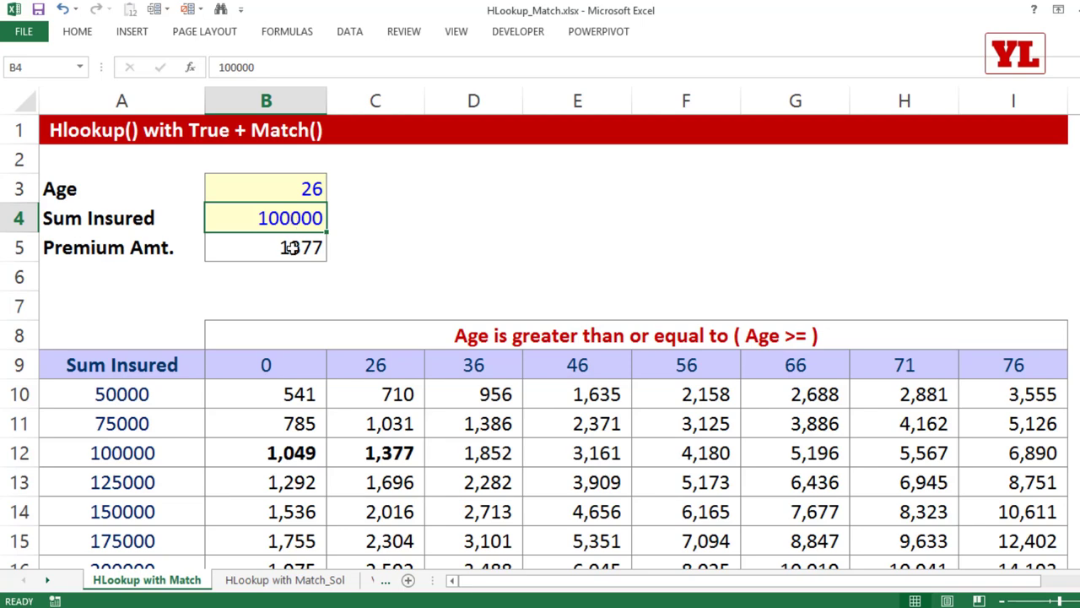
click(290, 244)
click(382, 454)
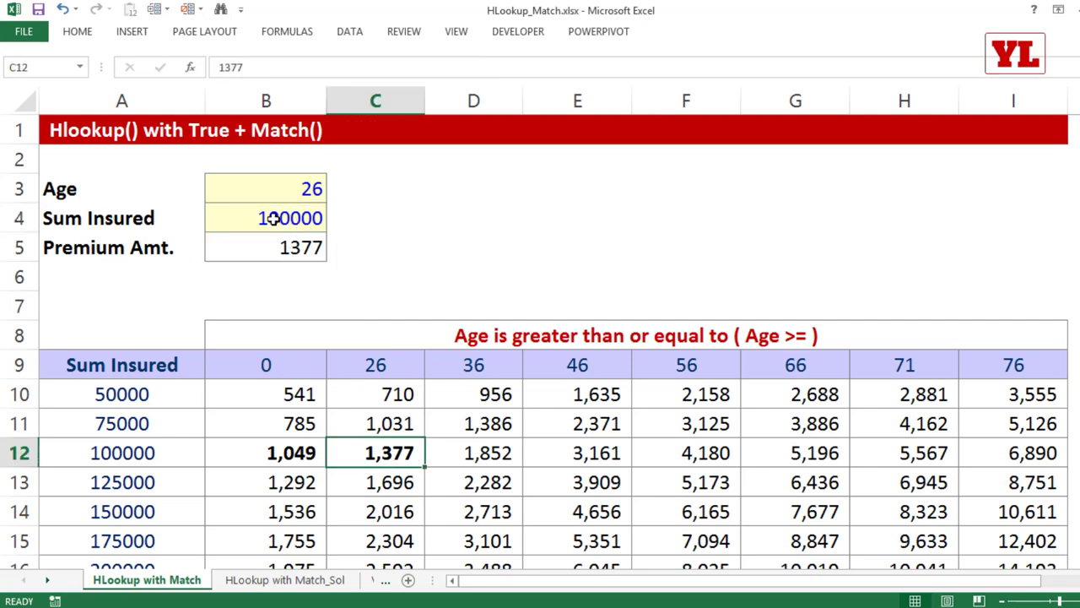
Change the age in B3 to 35.
click(301, 186)
double_click(308, 185)
drag(308, 185, 345, 187)
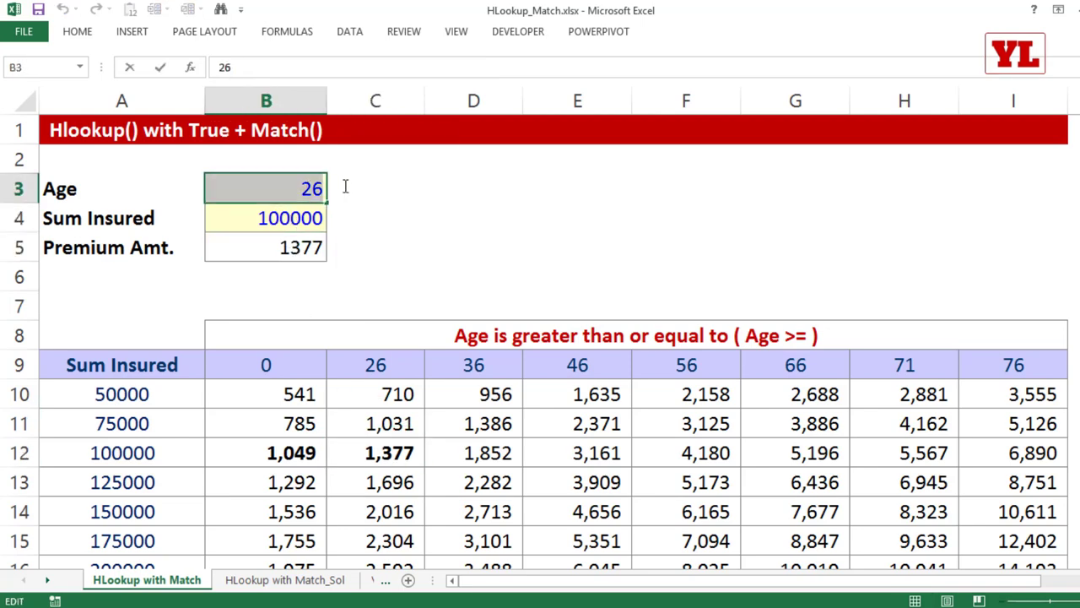
text(35)
click(357, 222)
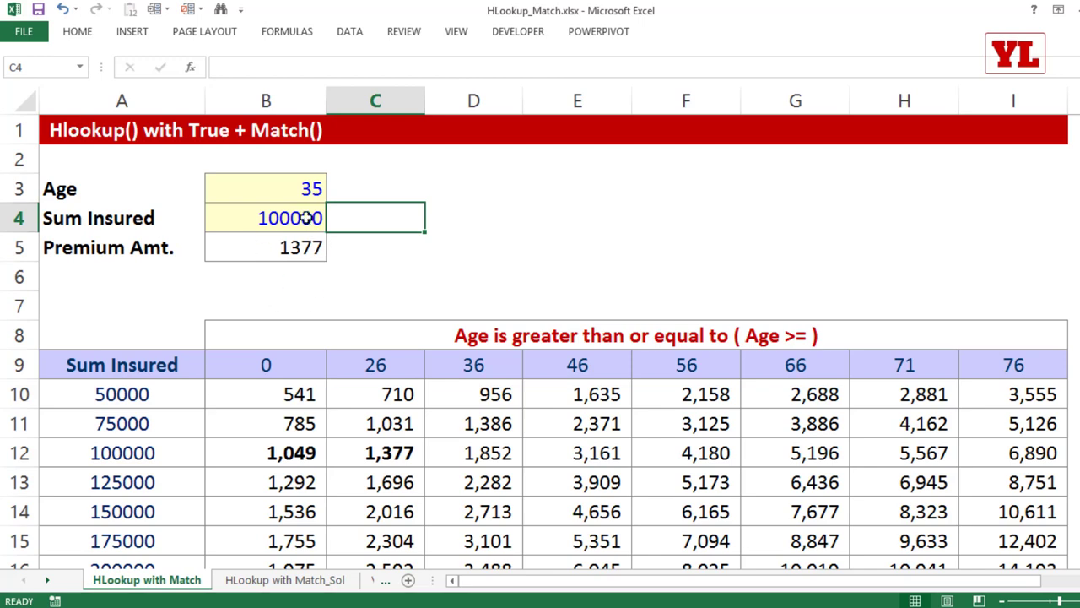
Set the age in B3 to 36 and check the premium against table cell D12.
click(296, 183)
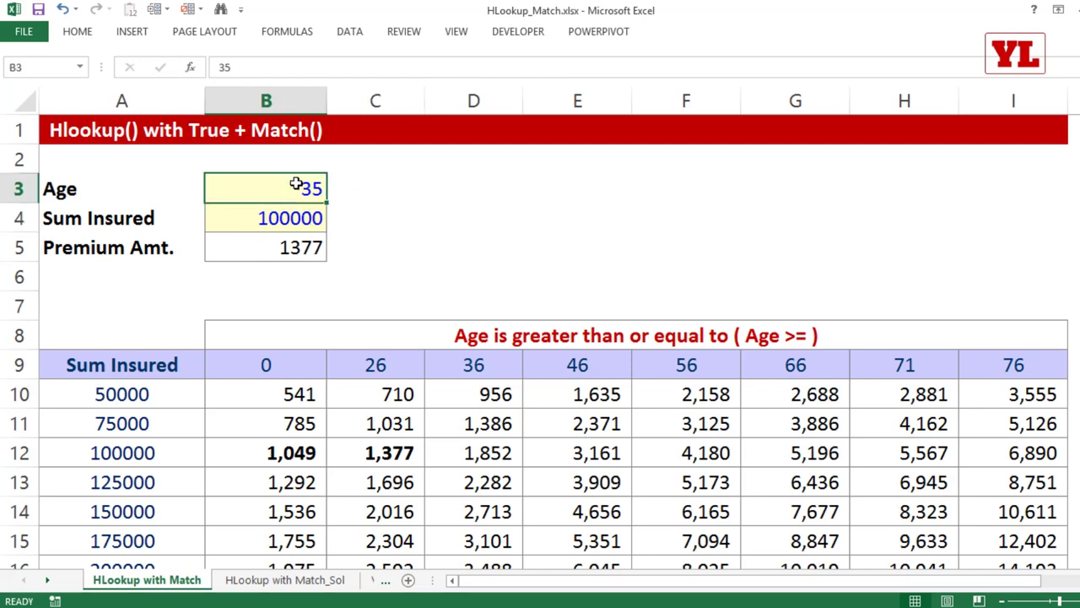
text(36)
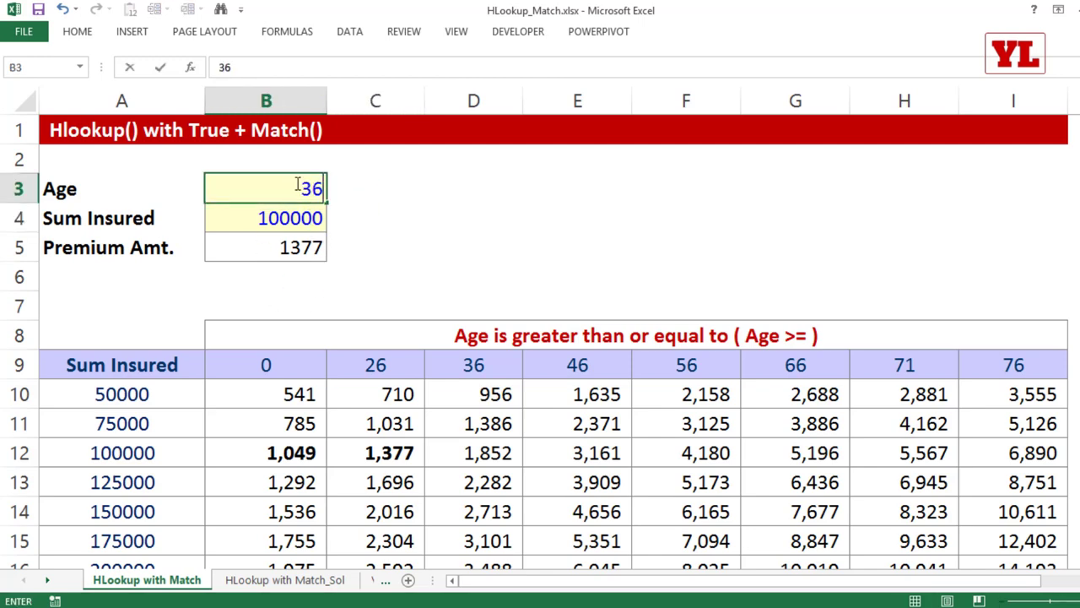
click(475, 454)
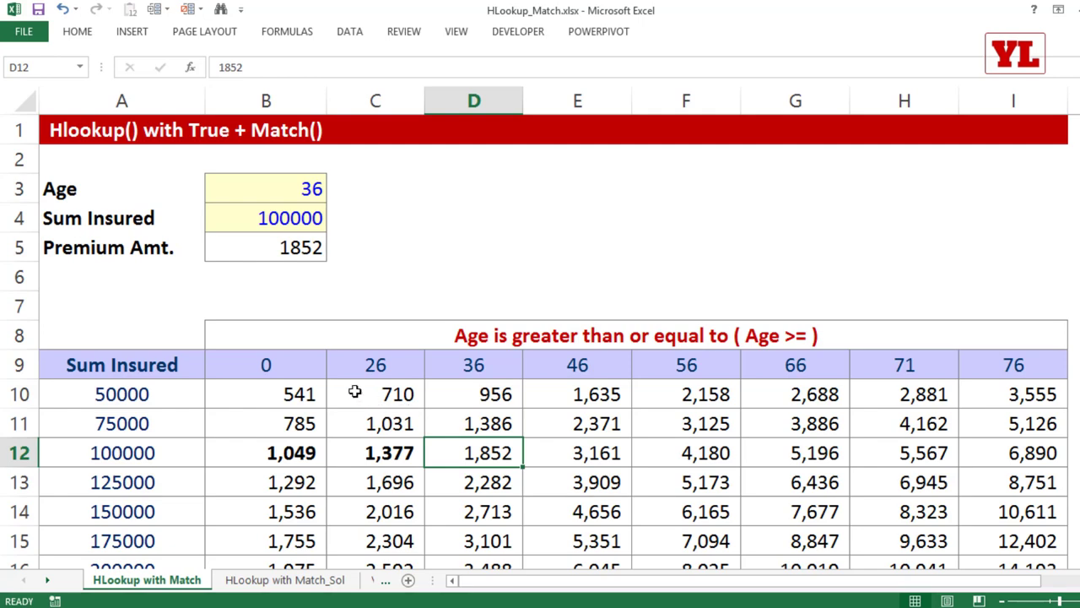
Examine the age headers and sum insured values, and the premium formula in B5 of the HLookup with Match_Sol sheet.
drag(294, 369, 762, 357)
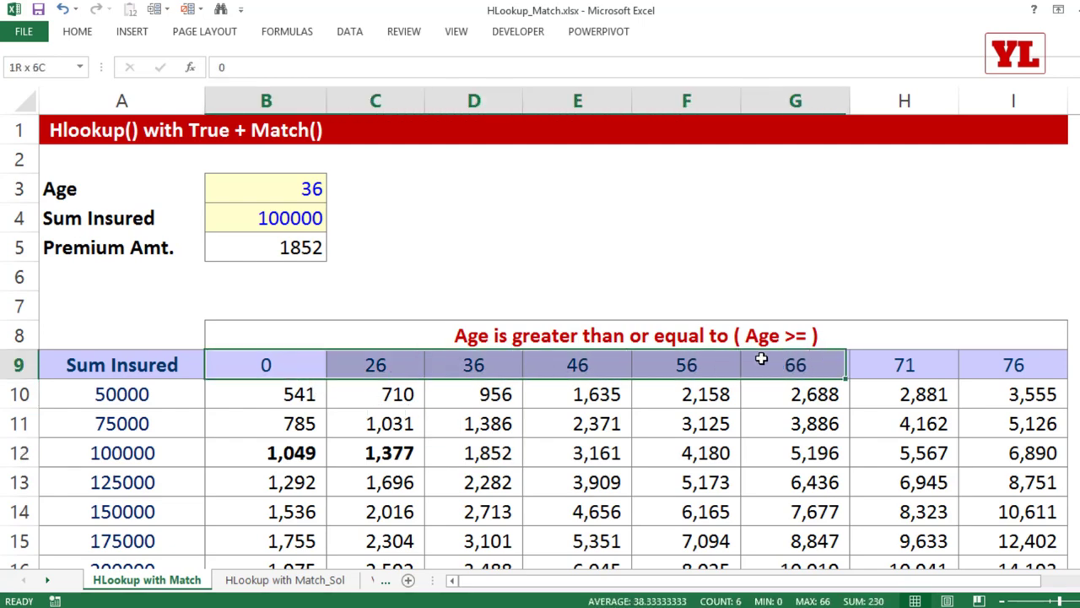
drag(154, 393, 152, 512)
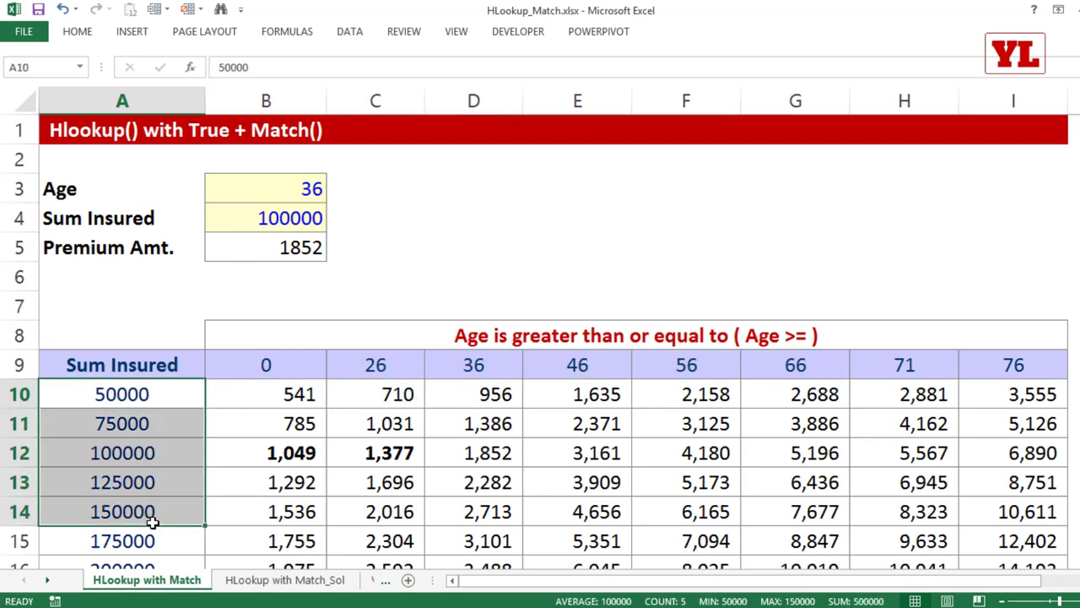
click(262, 581)
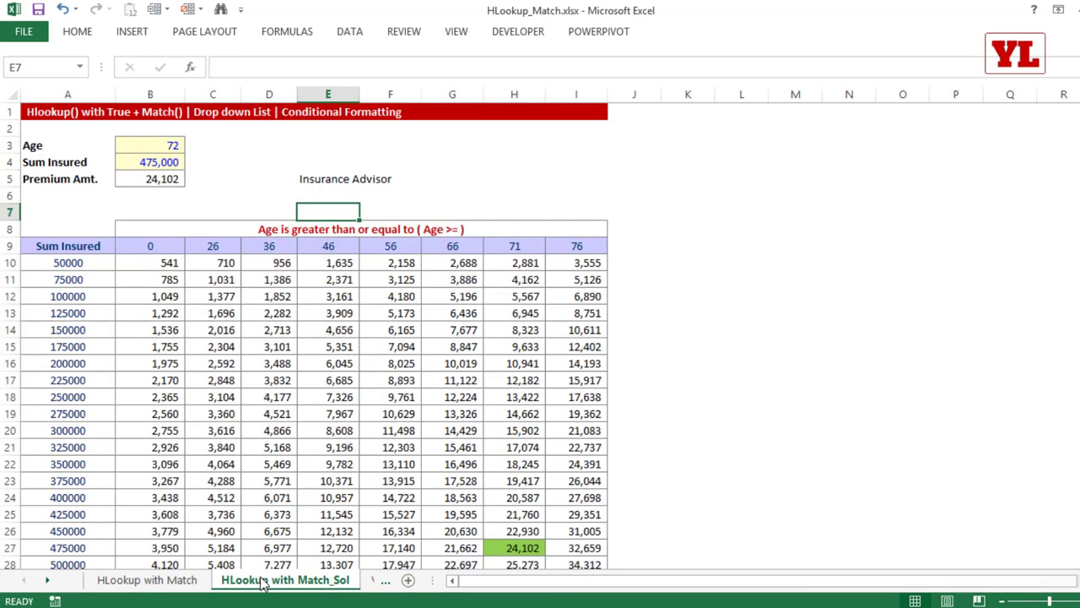
click(157, 180)
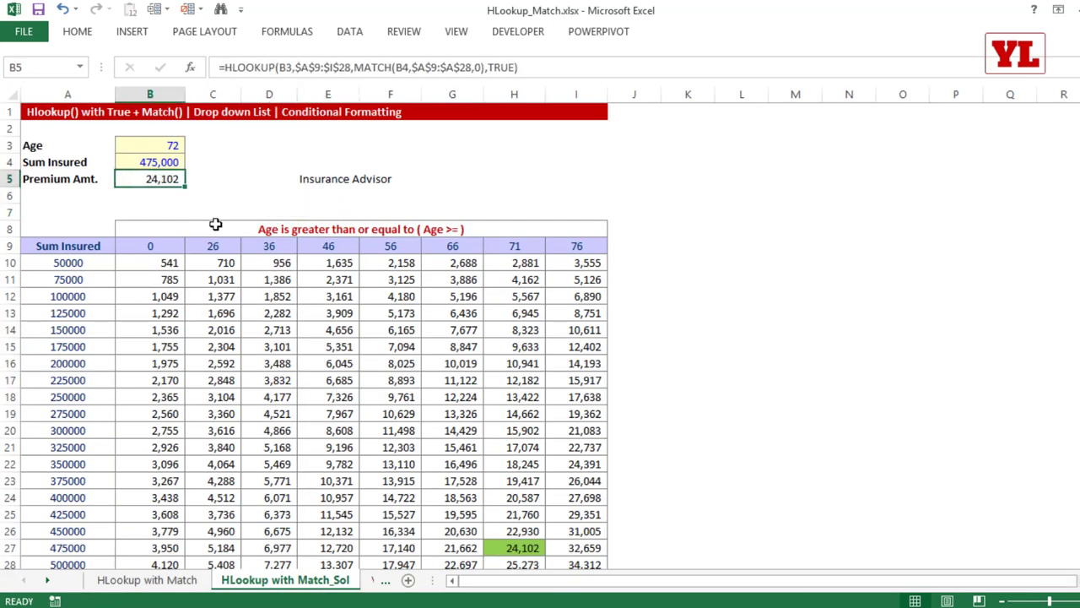
Review the table_array and lookup_array outlines in the Array Selection for HM diagram on the VM vs. HM sheet.
click(368, 583)
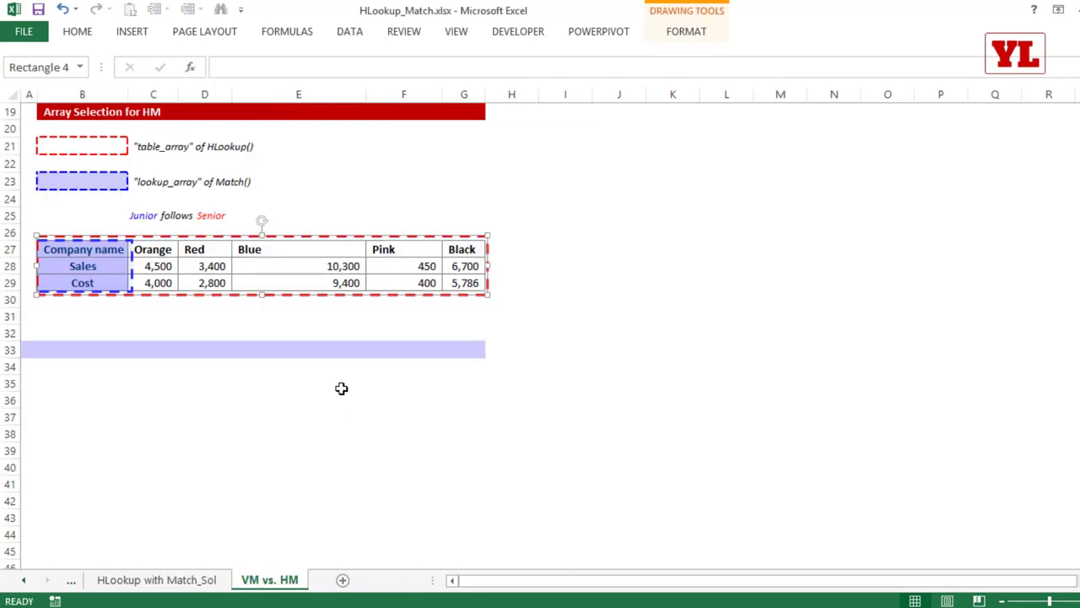
click(506, 345)
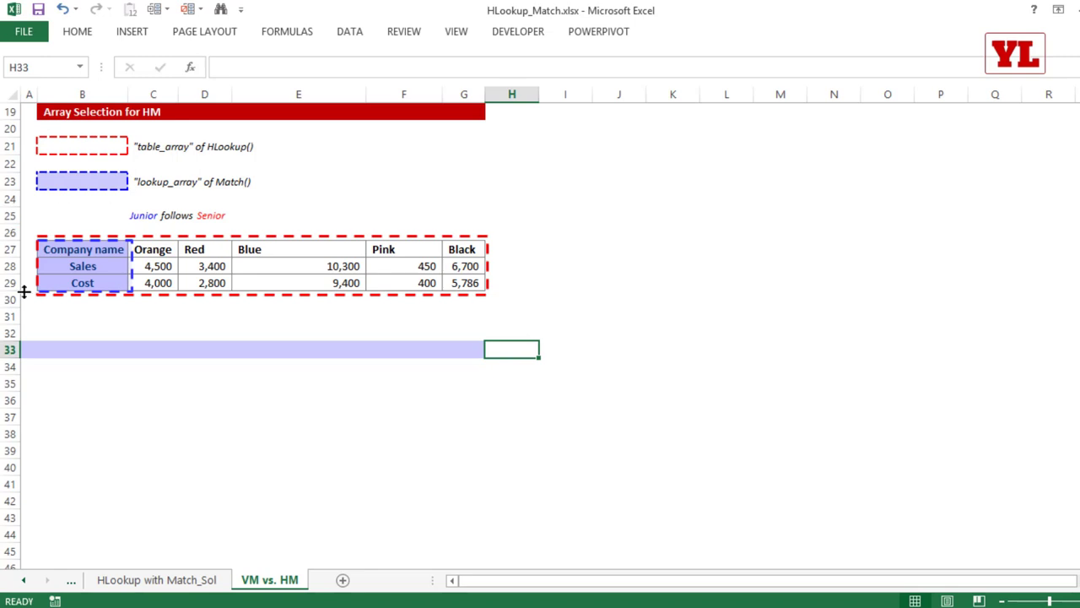
click(89, 245)
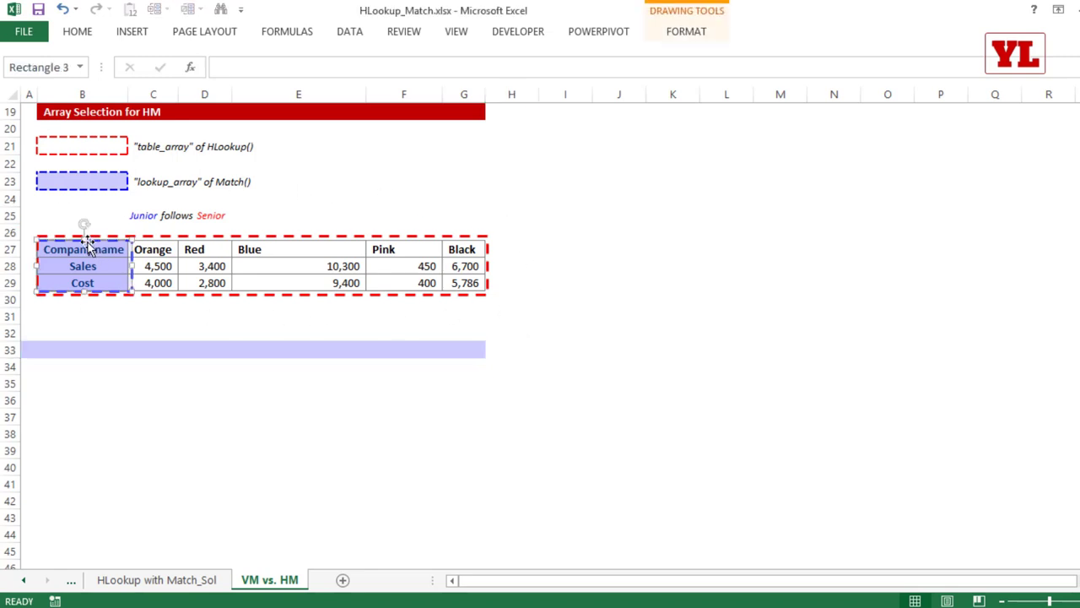
mouse_move(85, 243)
mouse_down()
mouse_move(79, 260)
mouse_move(90, 244)
mouse_up()
click(238, 352)
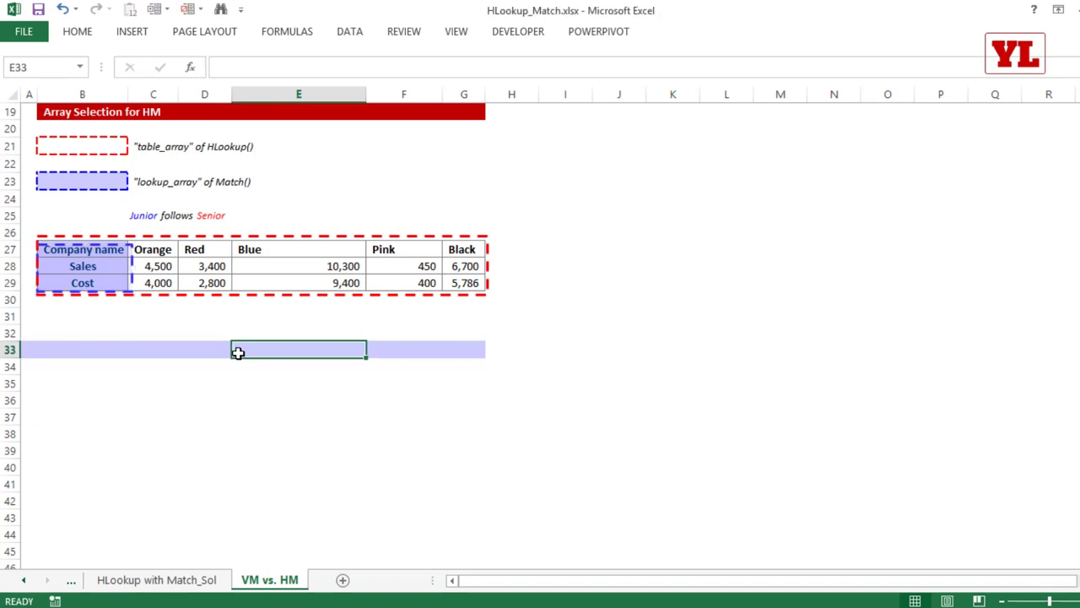
On the HLookup with Match sheet, begin a VLOOKUP formula in C5 with the sum insured in B4 as lookup value.
click(128, 580)
click(72, 582)
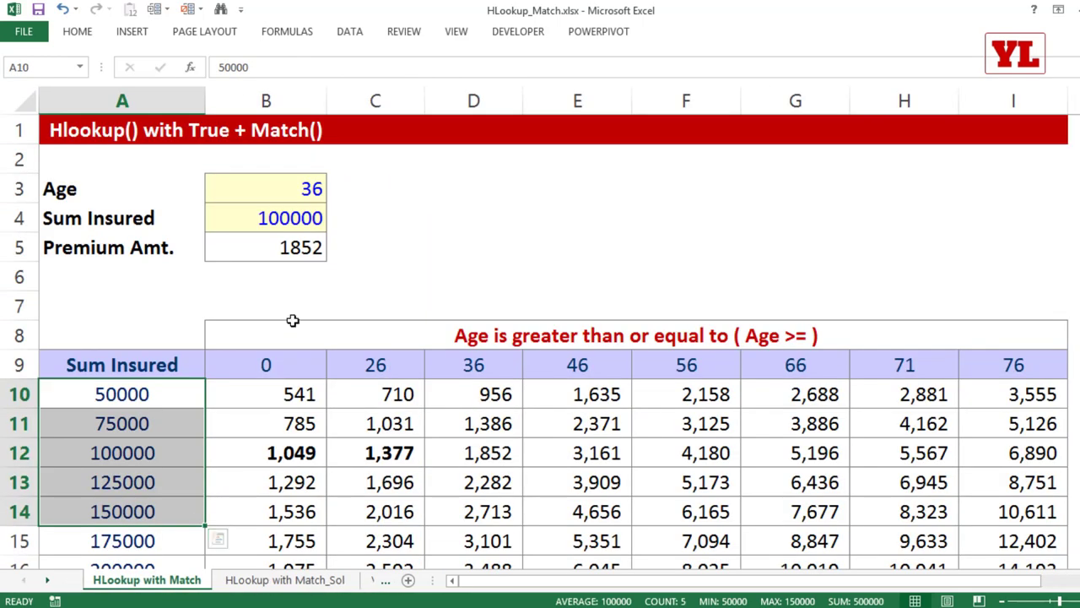
click(379, 253)
text(=VLOOKUP()
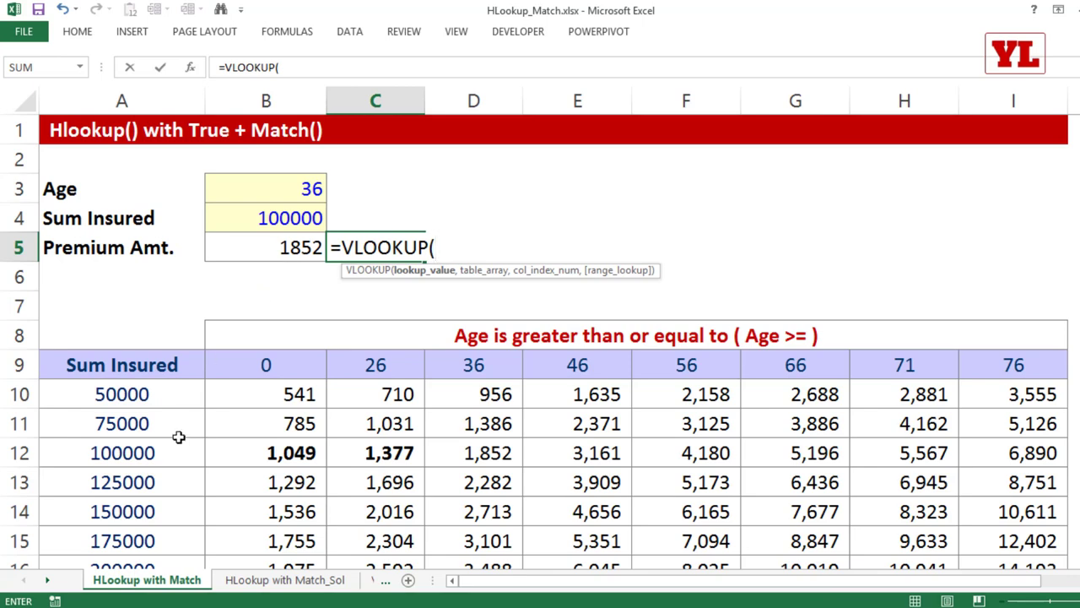
click(282, 189)
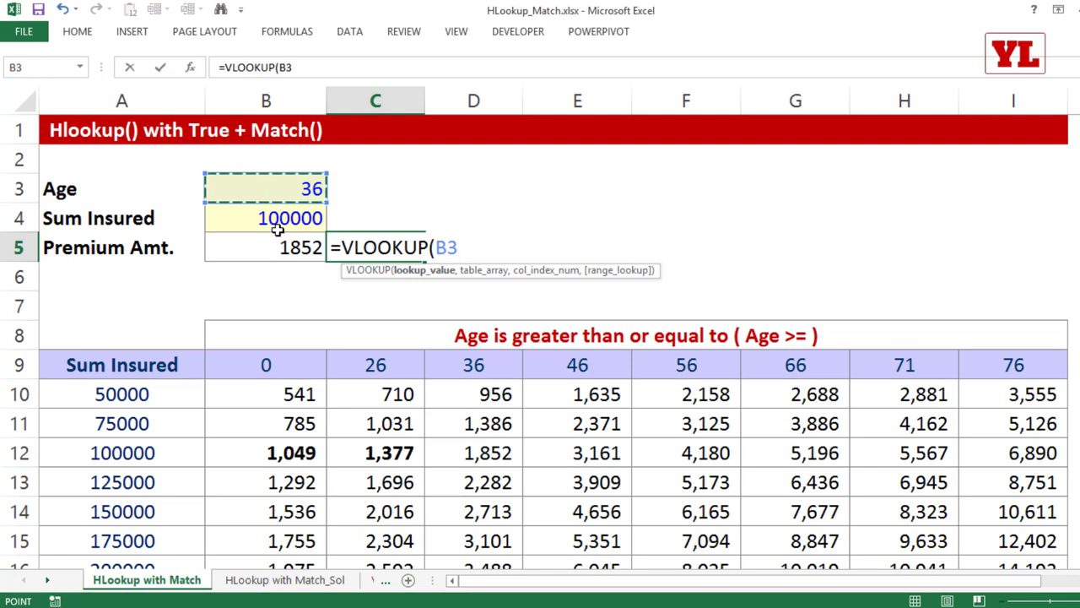
click(265, 215)
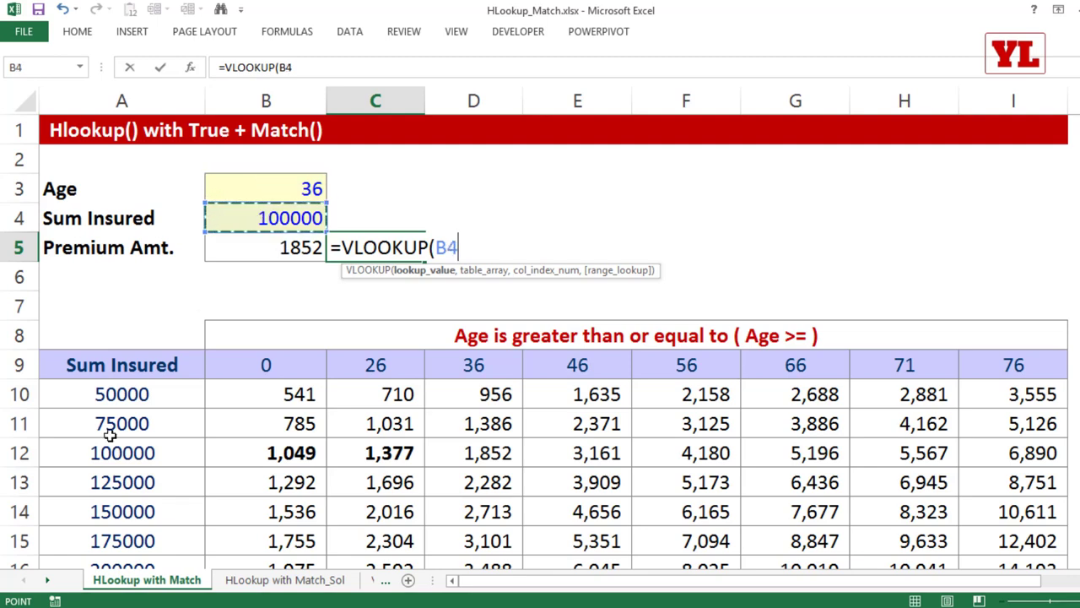
text(,)
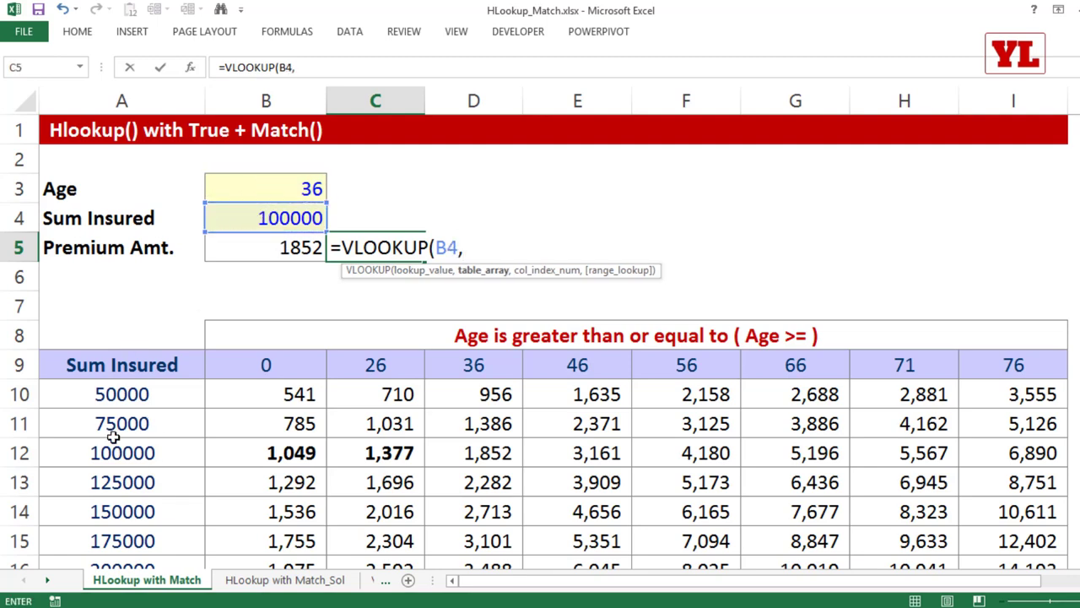
Use the whole premium table $A$9:$I$28 as the VLOOKUP's absolute table array.
click(118, 371)
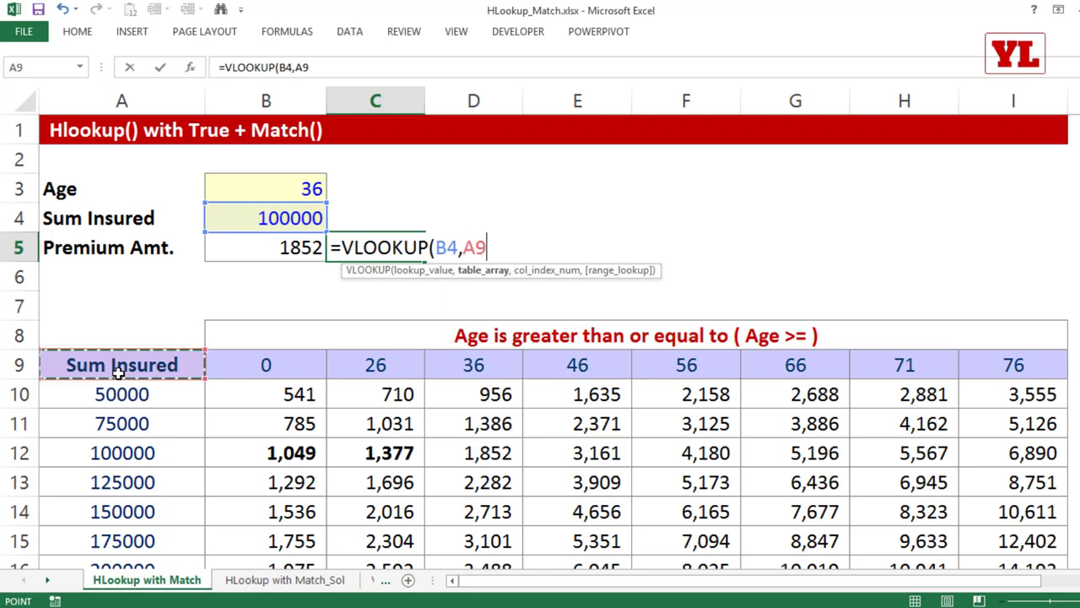
key(ctrl+shift+Down)
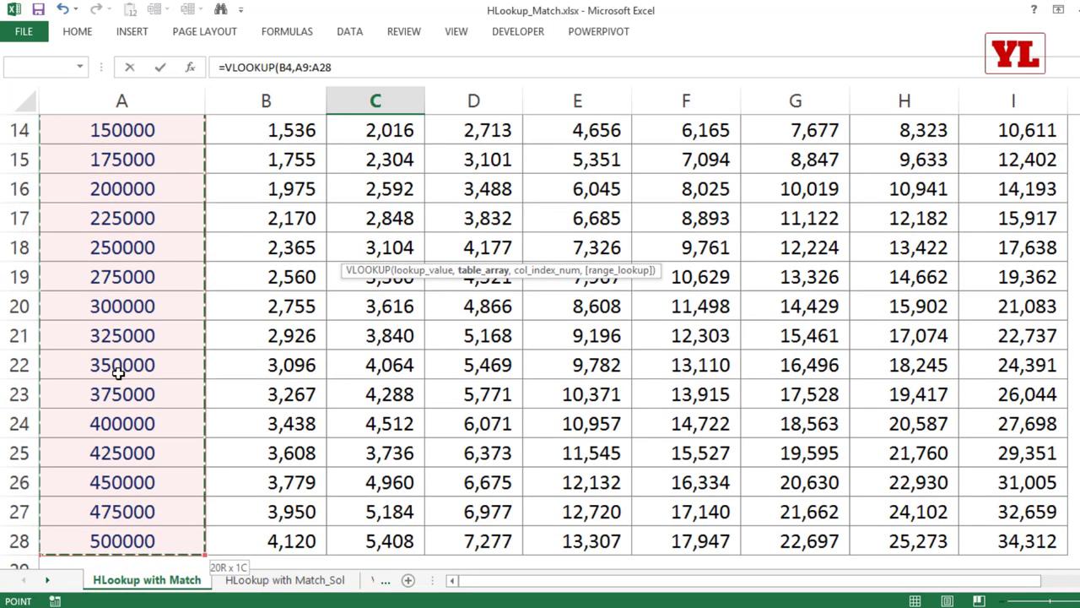
key(ctrl+shift+Right)
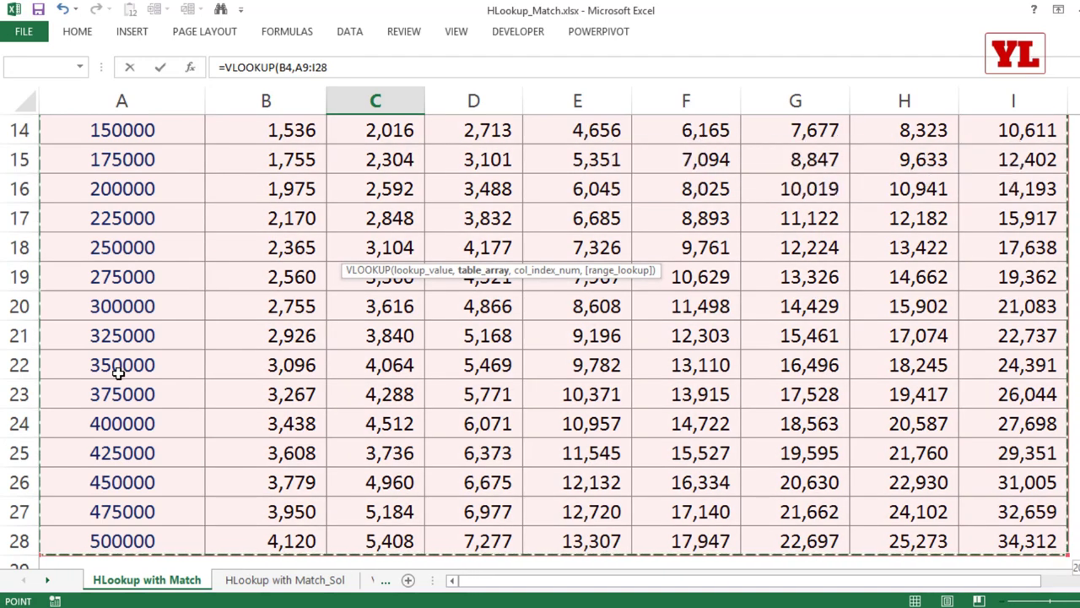
key(F4)
text(,)
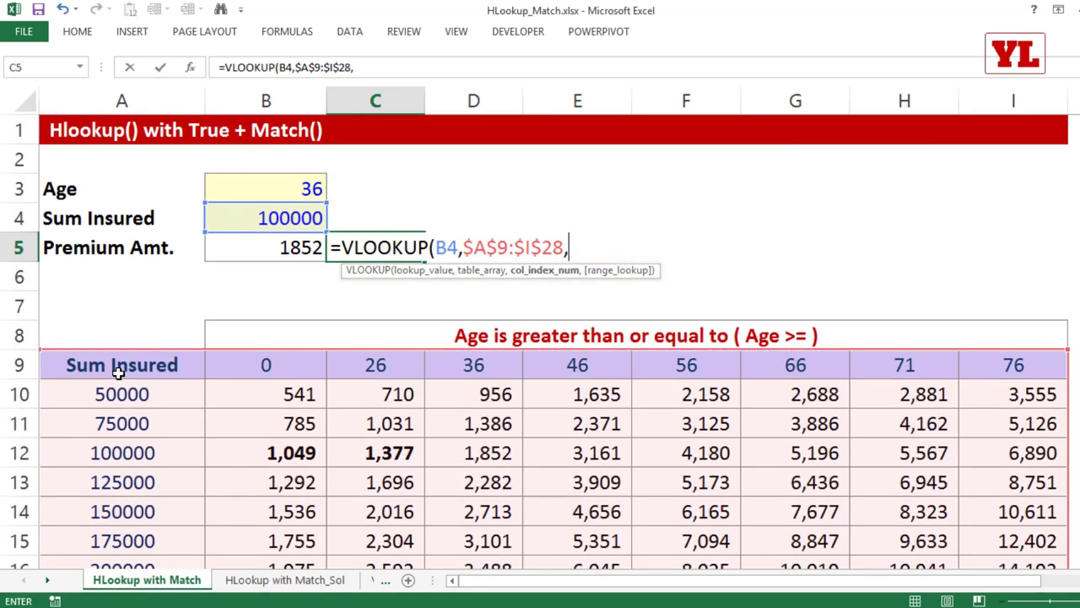
Nest an empty MATCH() as the VLOOKUP's column index and set the range lookup to 1.
text(mat)
key(Tab)
text())
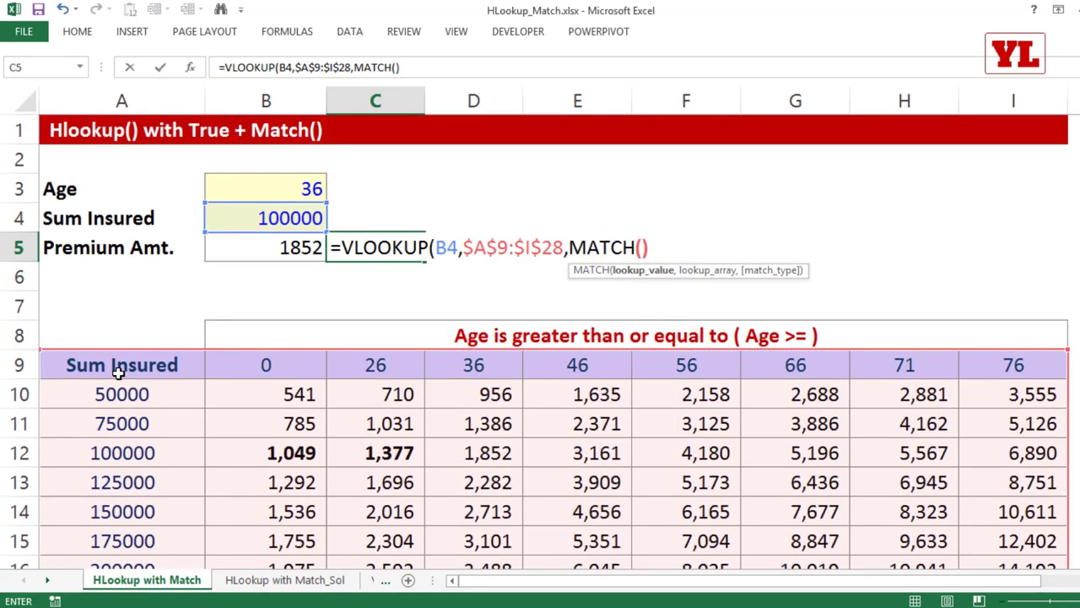
text(,)
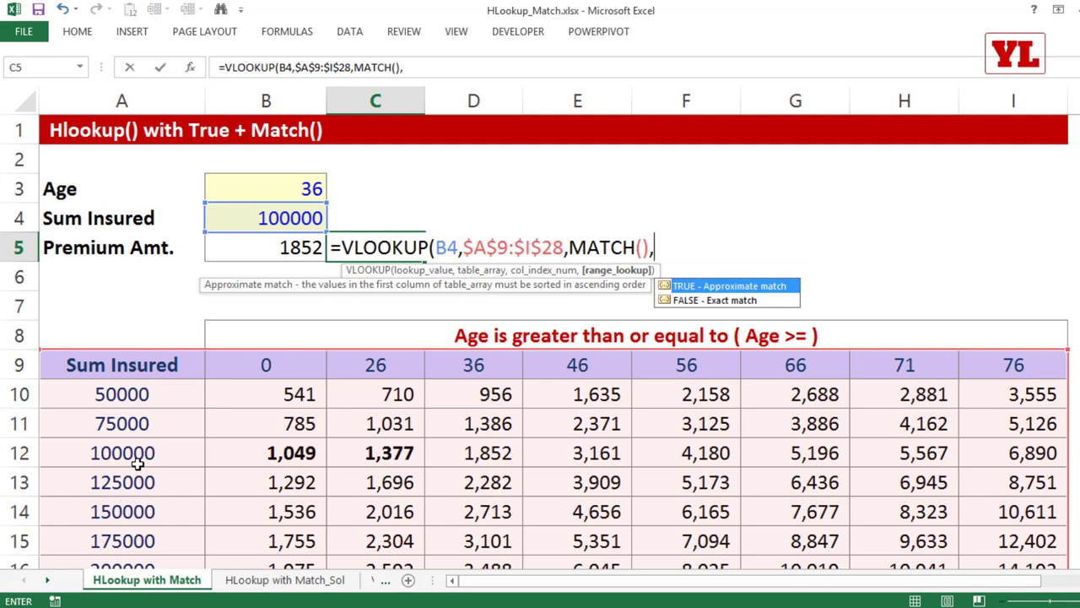
text(1))
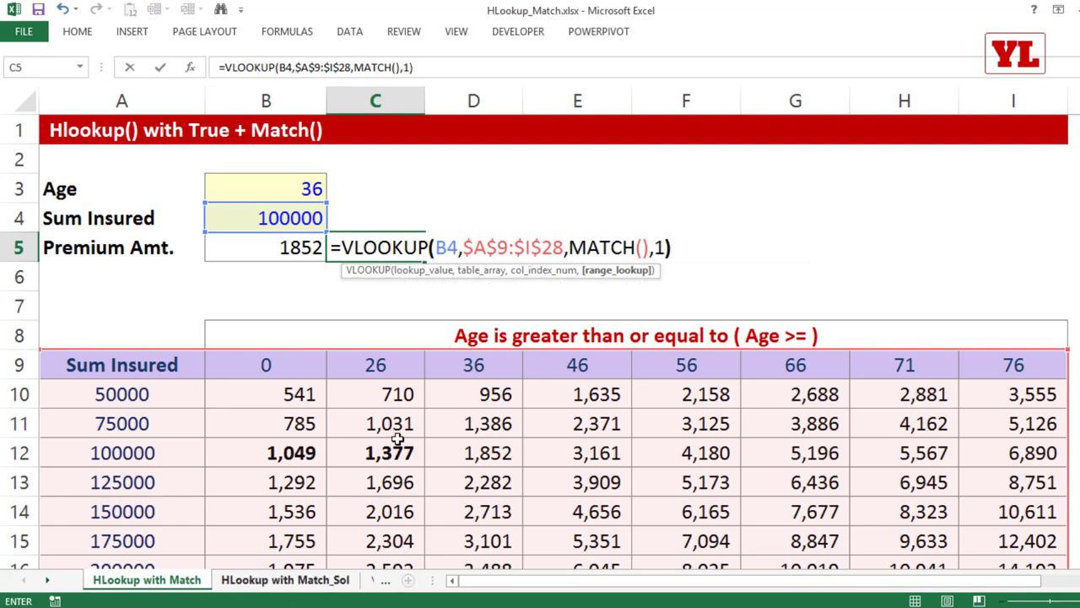
Fill the nested MATCH with the age in B3 as lookup value and the absolute header range $A$9:$I$9 as lookup array.
click(643, 246)
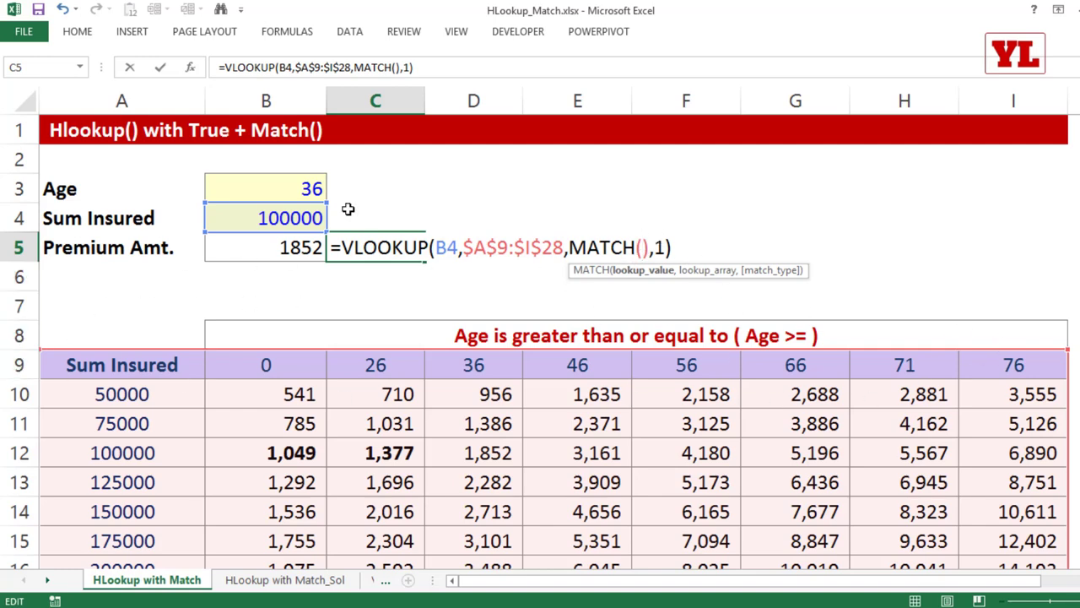
key(F2)
click(288, 189)
text(,)
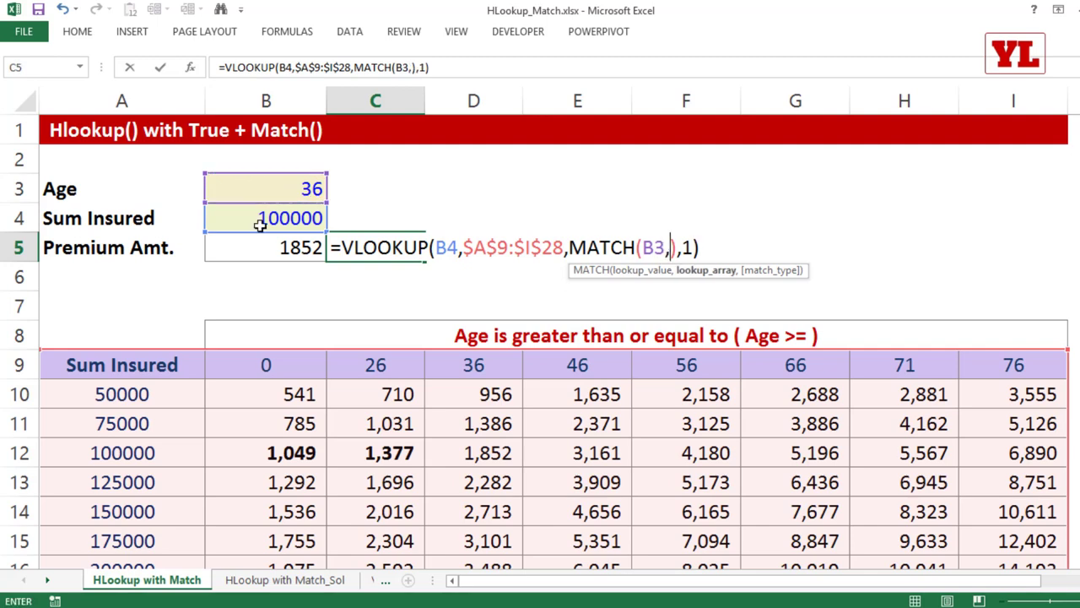
drag(123, 362, 1006, 361)
key(F4)
Set the nested MATCH's match type to 1 and enter the completed VLOOKUP formula in C5.
text(,0)
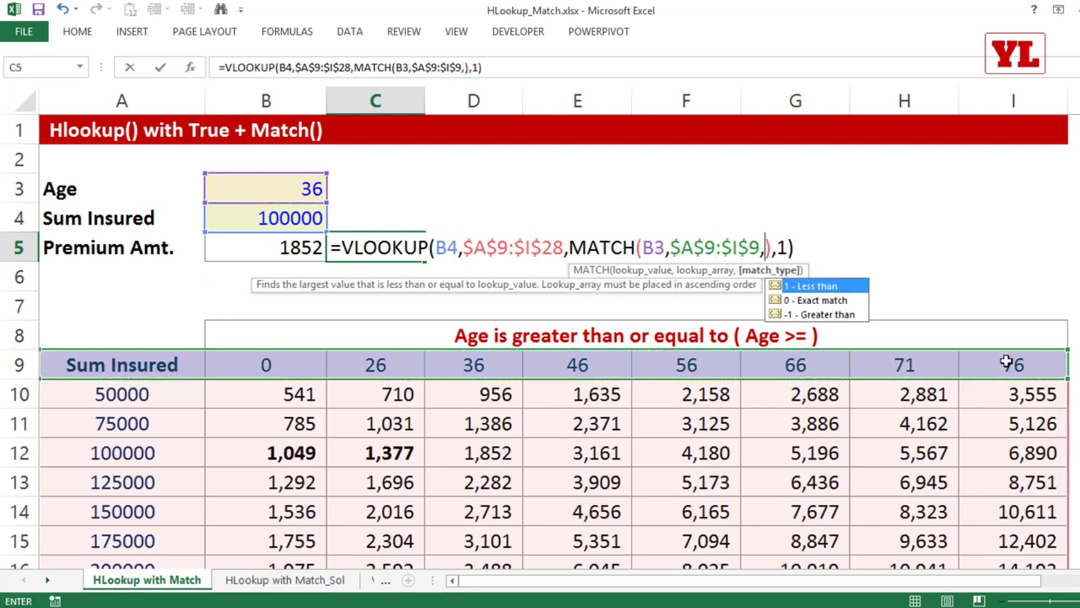
key(BackSpace)
text(1)
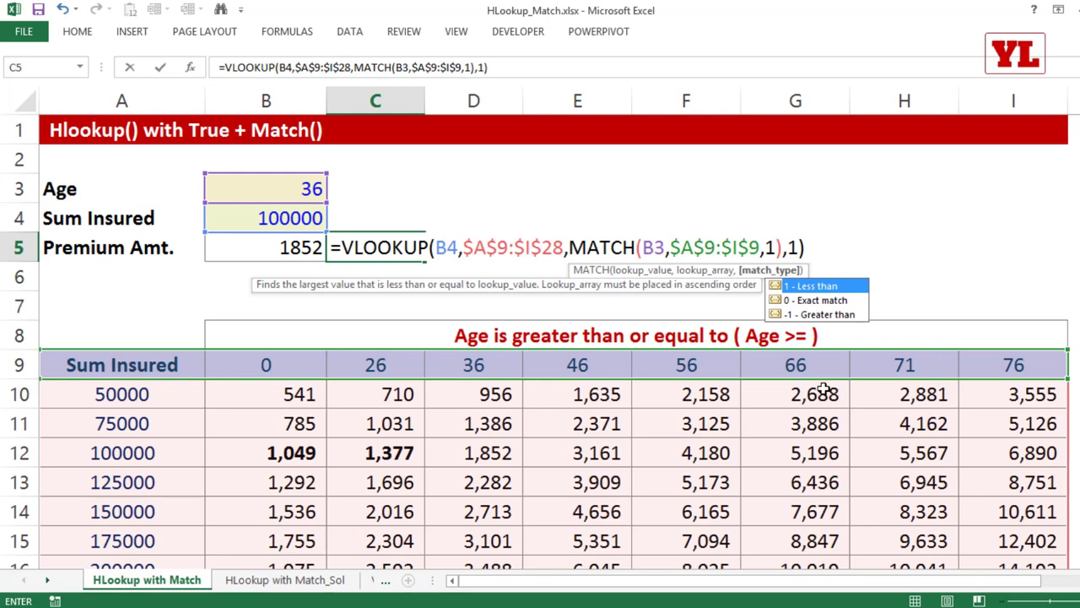
key(Return)
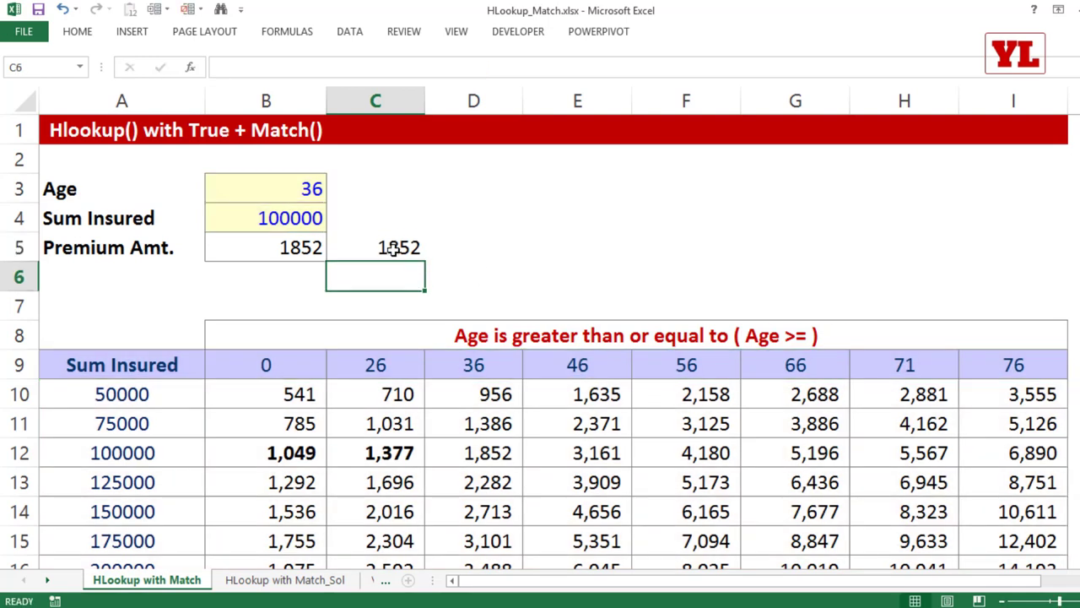
click(393, 247)
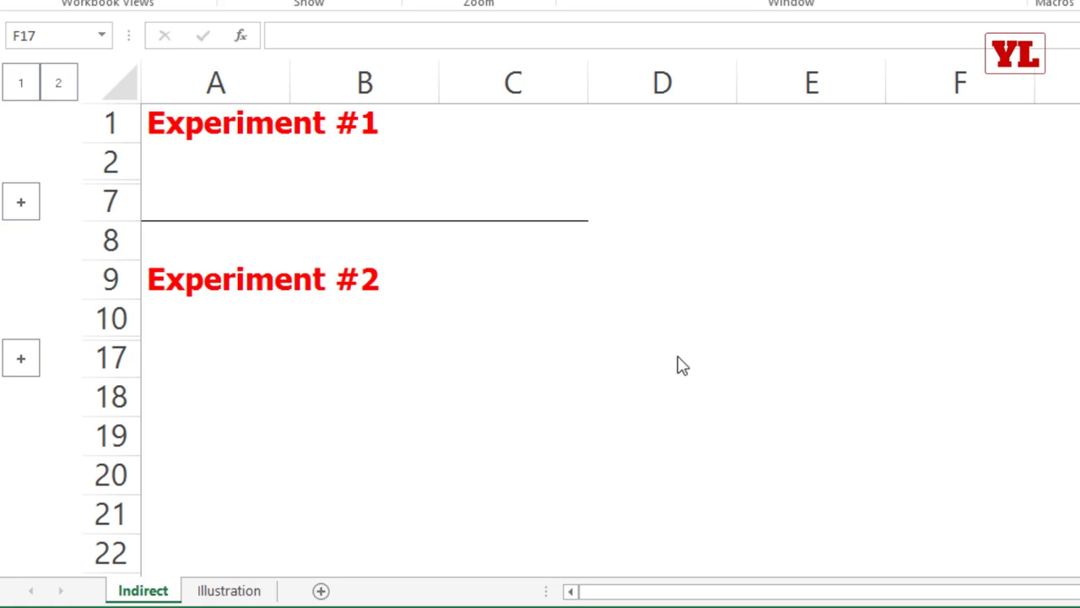
Expand the grouped rows of Experiment #1 on the Indirect sheet and enter the text A5 in B3.
click(22, 202)
click(385, 209)
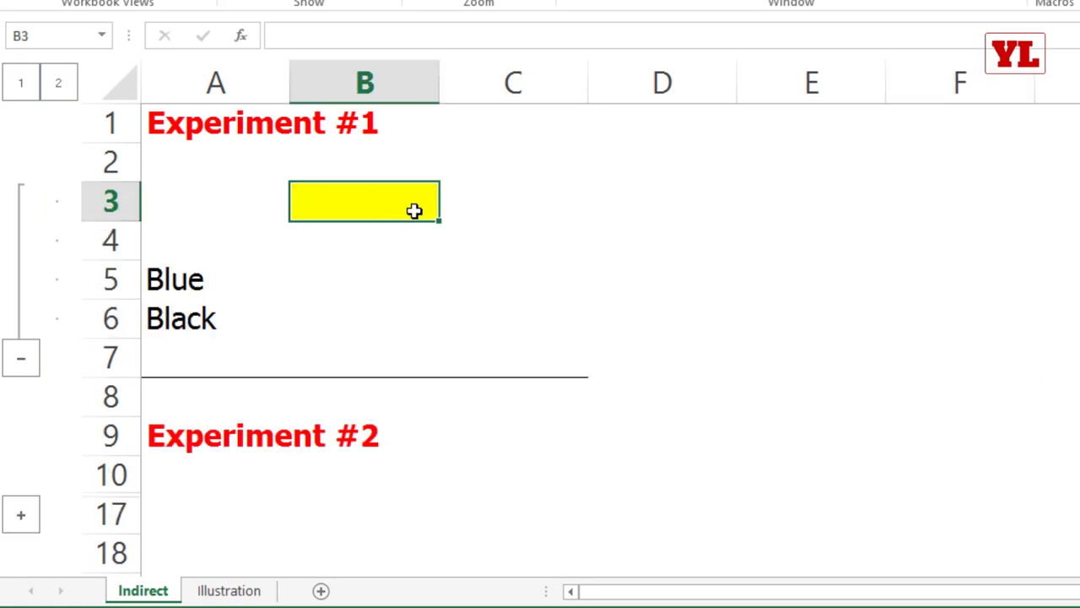
text(A5)
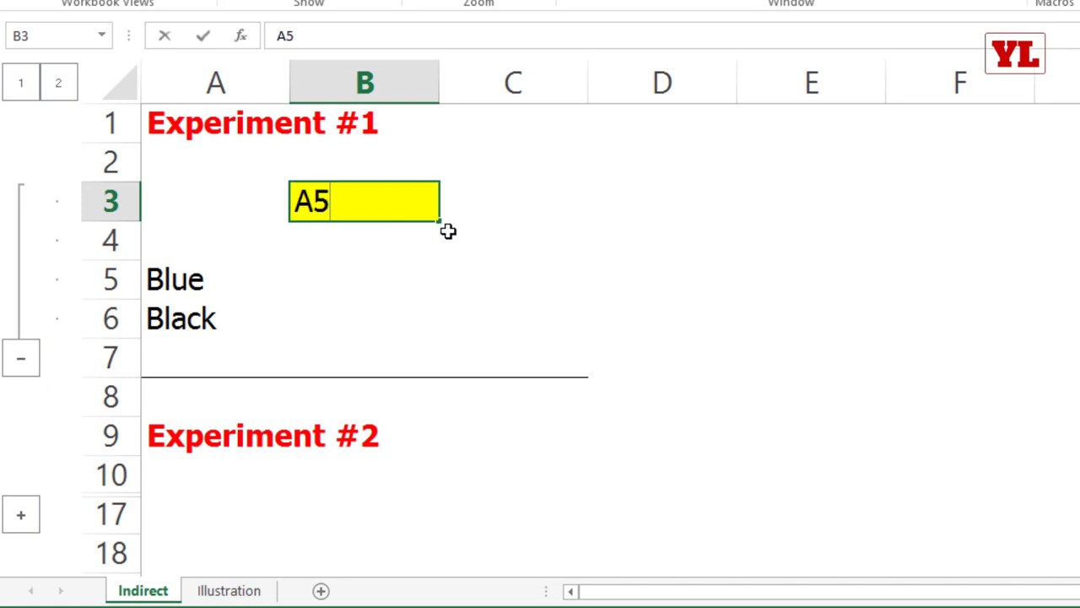
Enter the direct cell reference =B3 in B4.
click(381, 241)
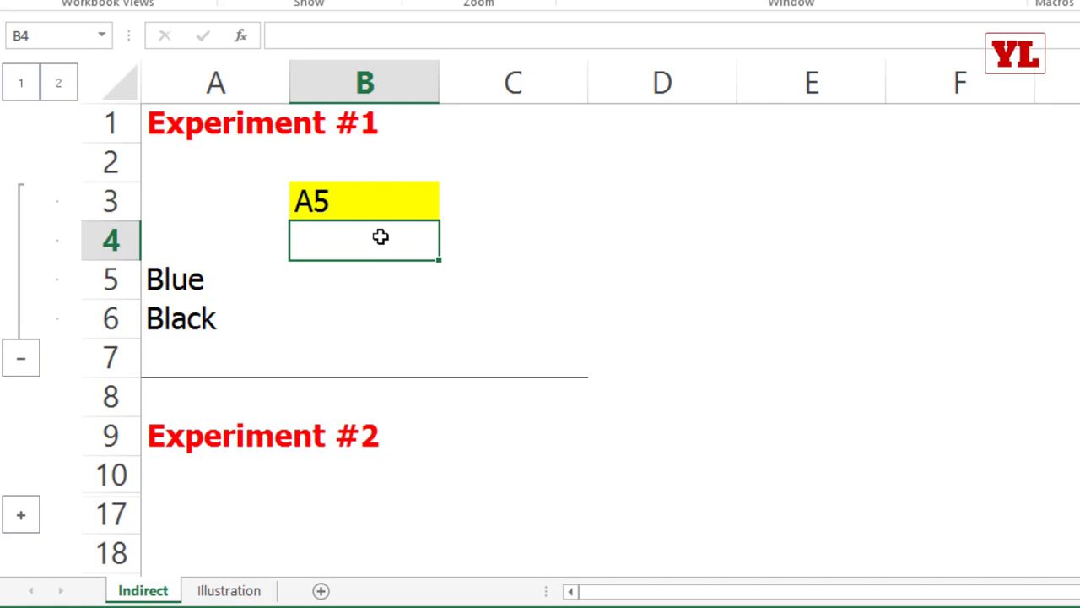
text(=)
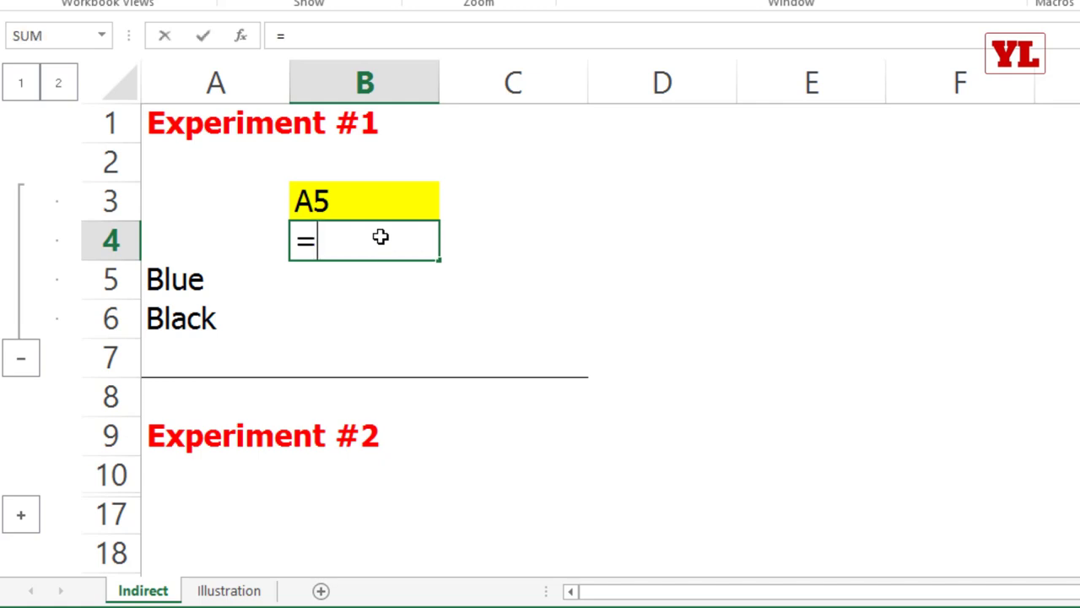
key(Up)
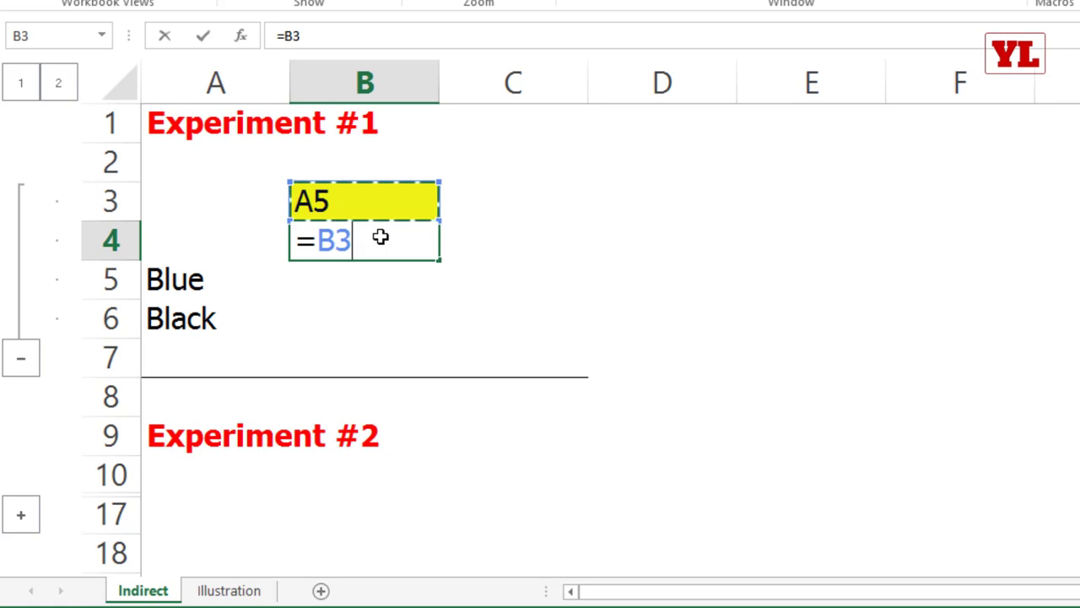
key(Return)
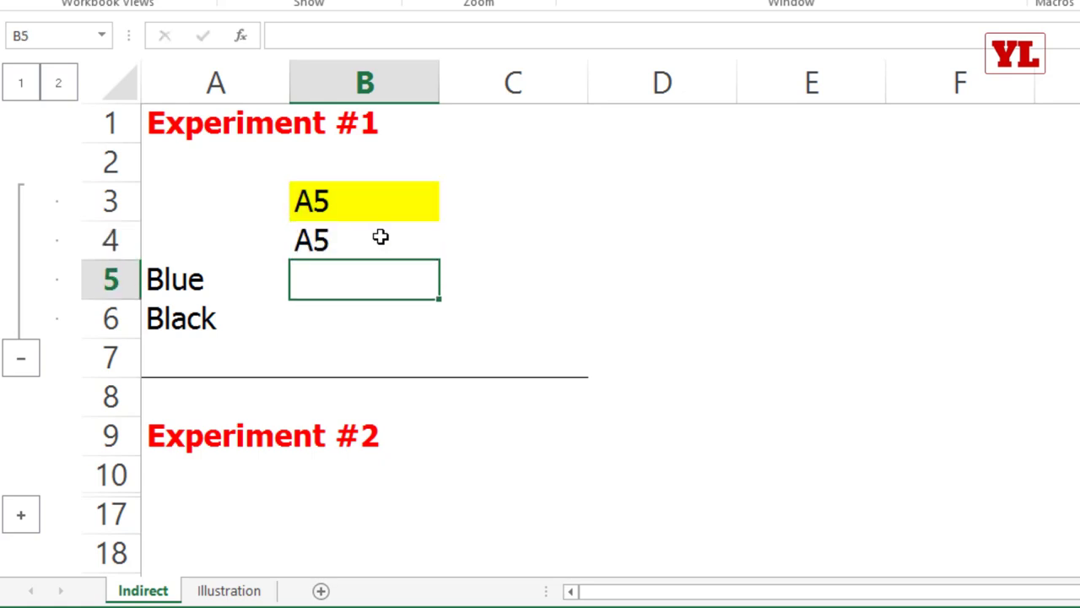
Replace the direct reference in B4 with the formula =INDIRECT(B3).
click(381, 237)
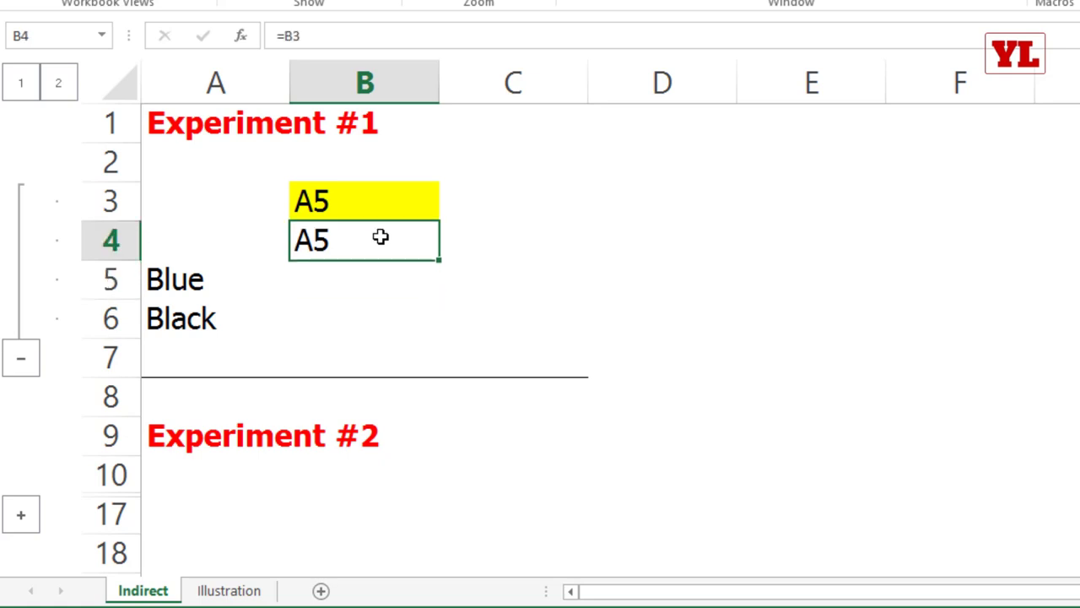
text(=indire)
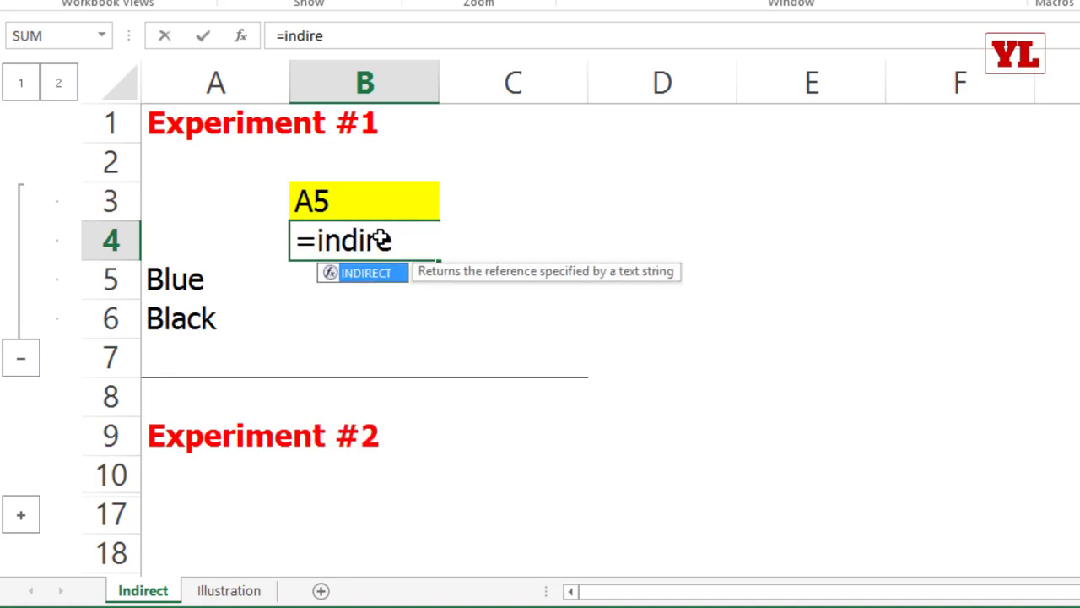
key(Tab)
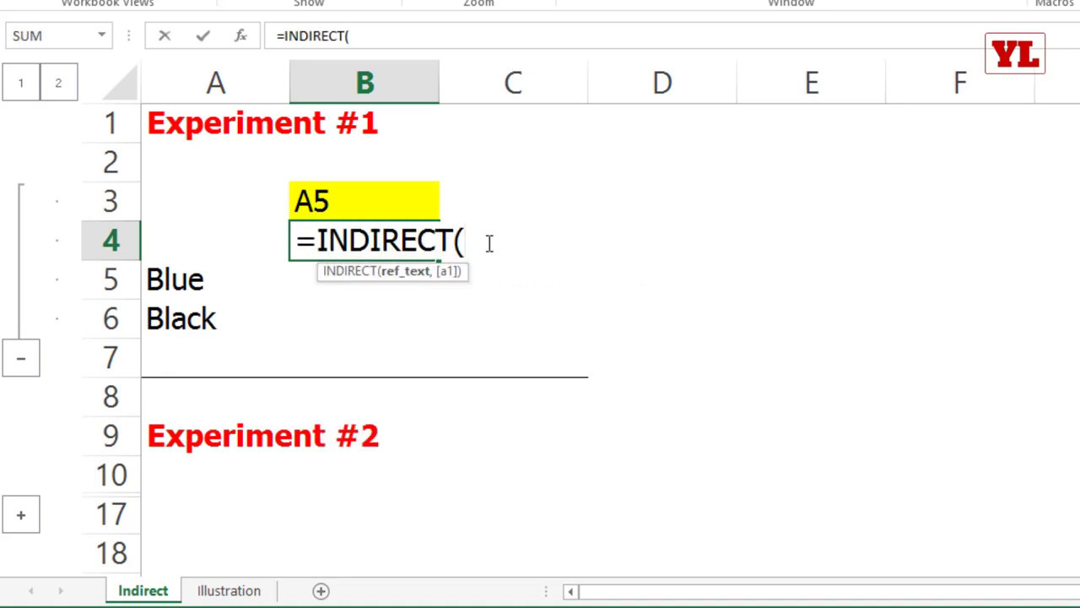
click(326, 200)
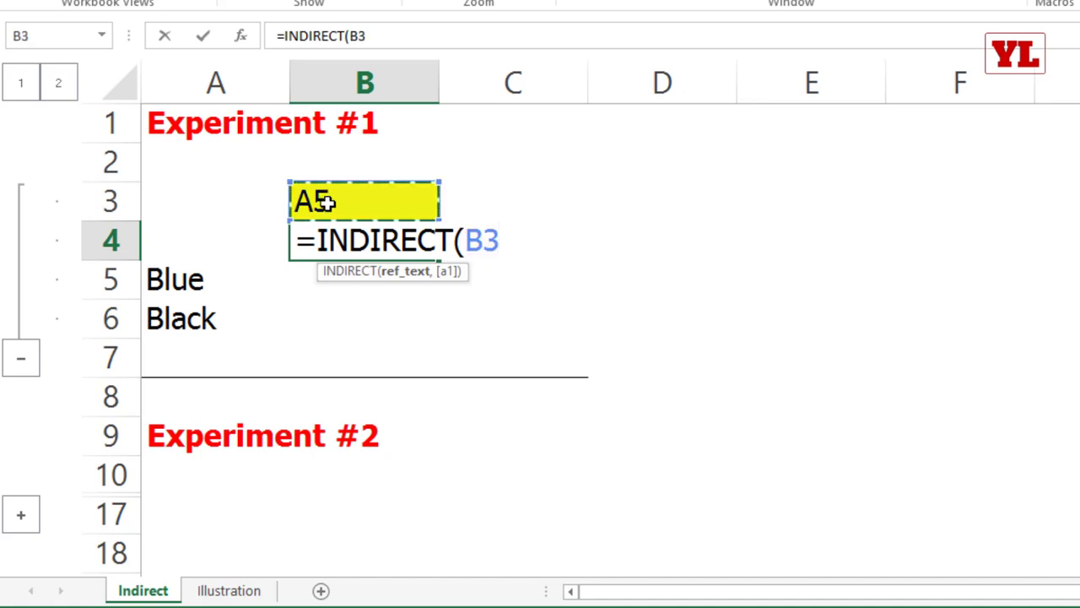
text())
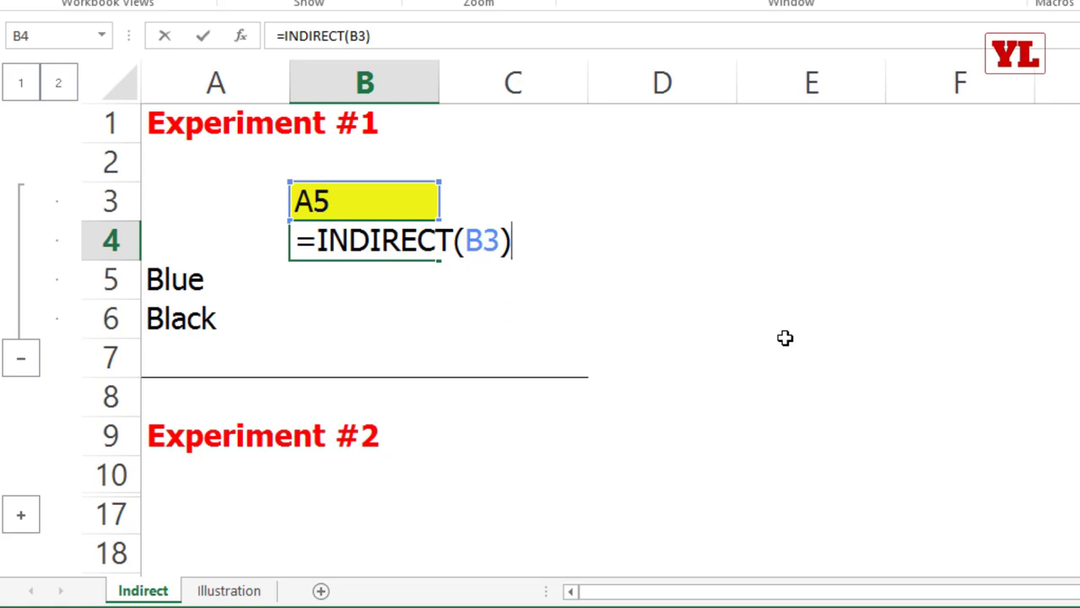
key(Return)
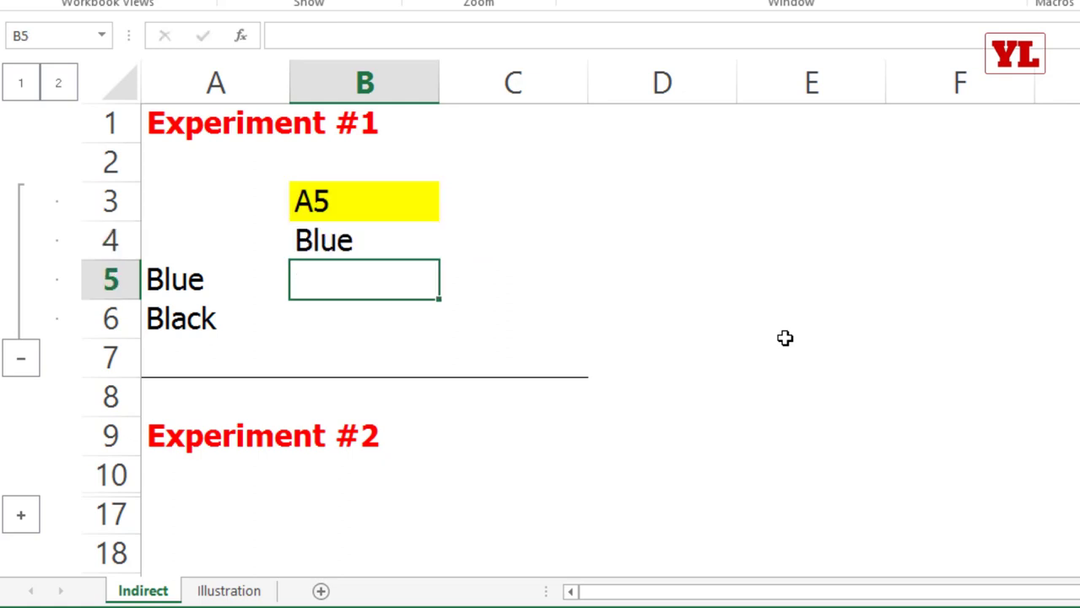
Review the INDIRECT(B3) expression in B4 and the cell A5 that it points to.
click(359, 243)
double_click(356, 241)
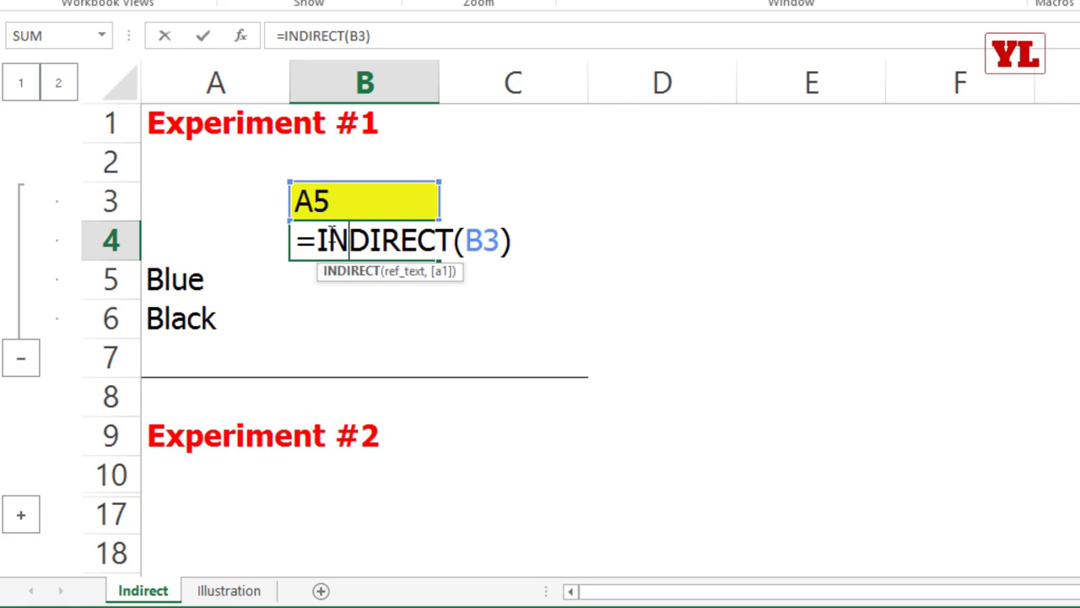
drag(317, 241, 523, 239)
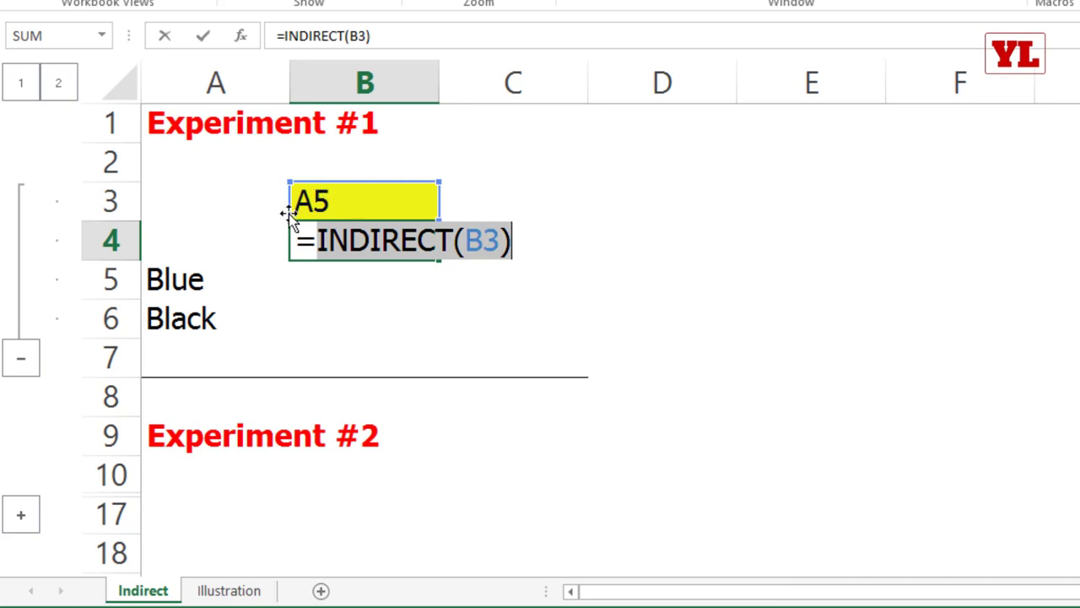
key(Return)
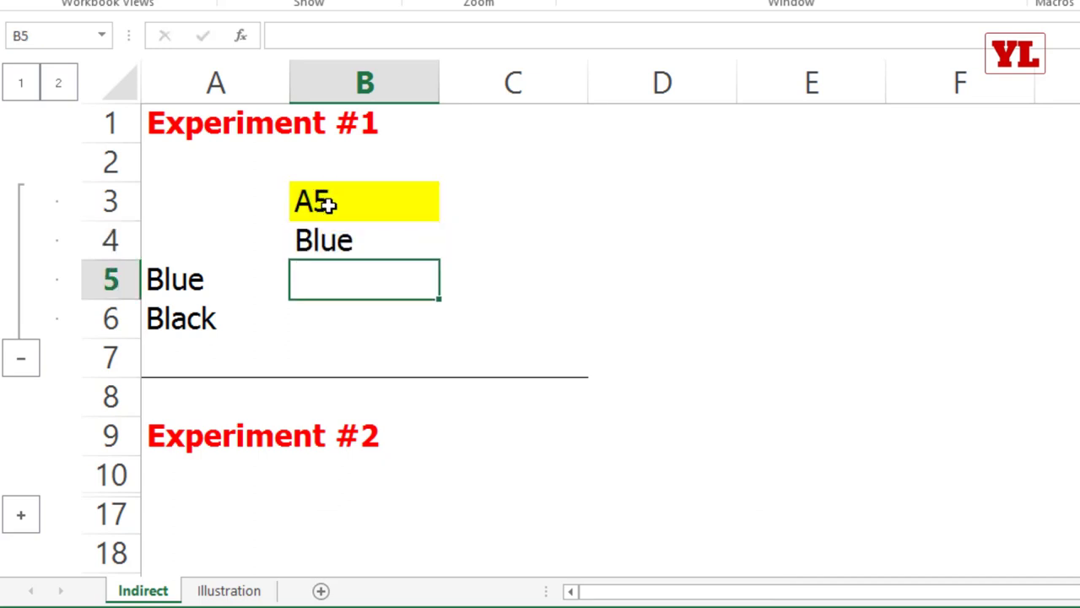
click(175, 278)
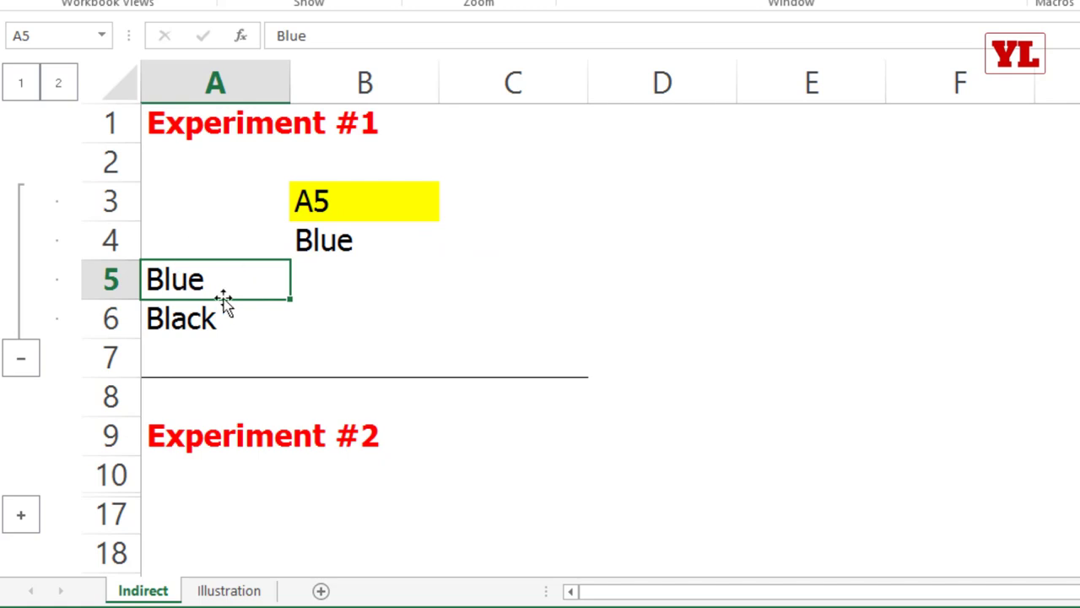
Examine the table and map-pin pictures on the Illustration sheet, and return to the Indirect sheet.
click(226, 592)
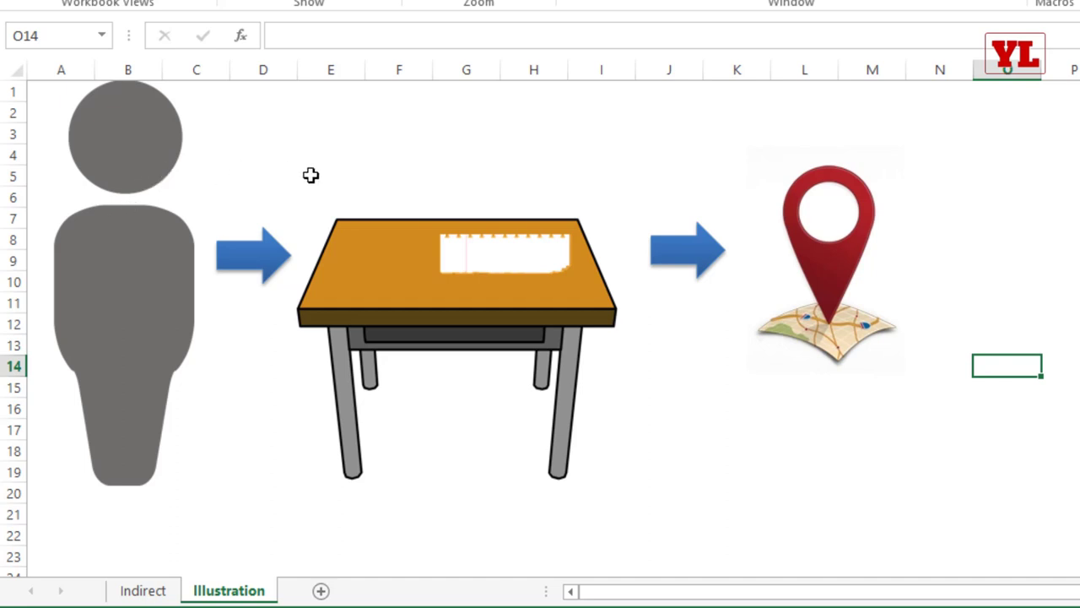
click(371, 271)
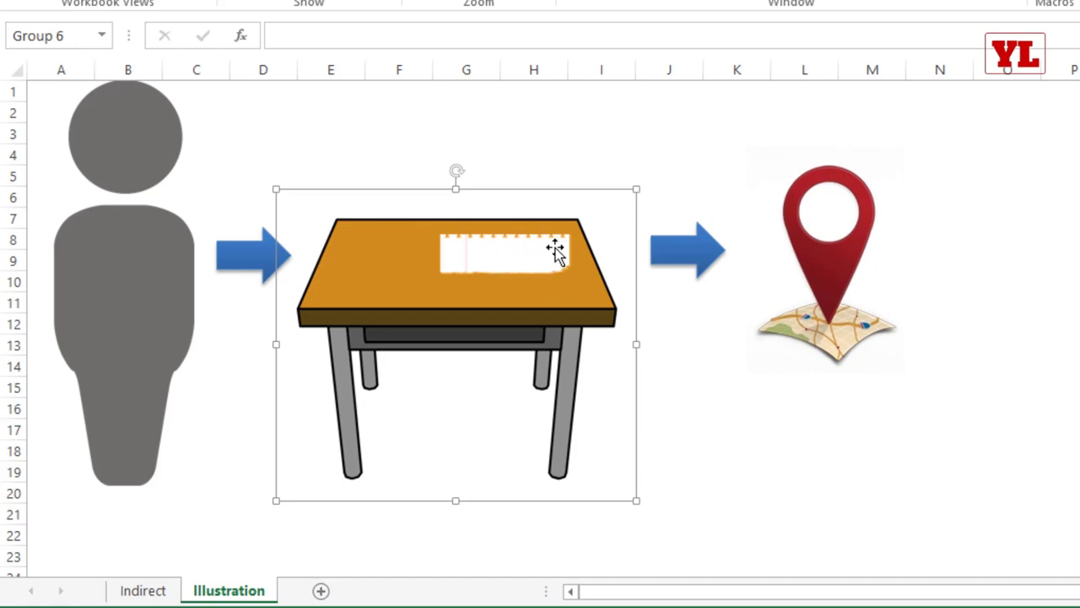
click(829, 232)
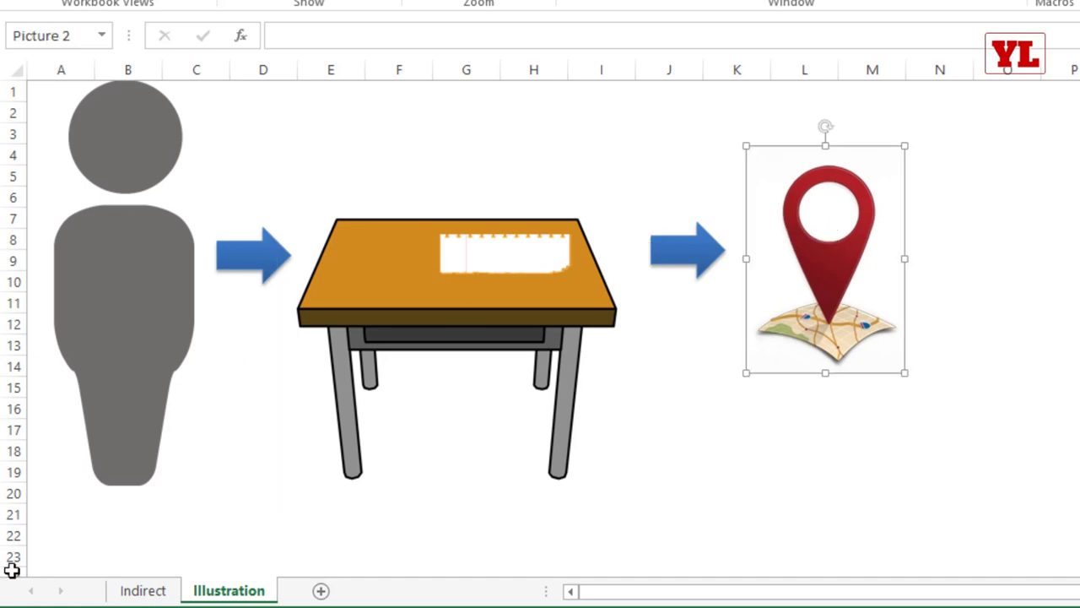
click(152, 592)
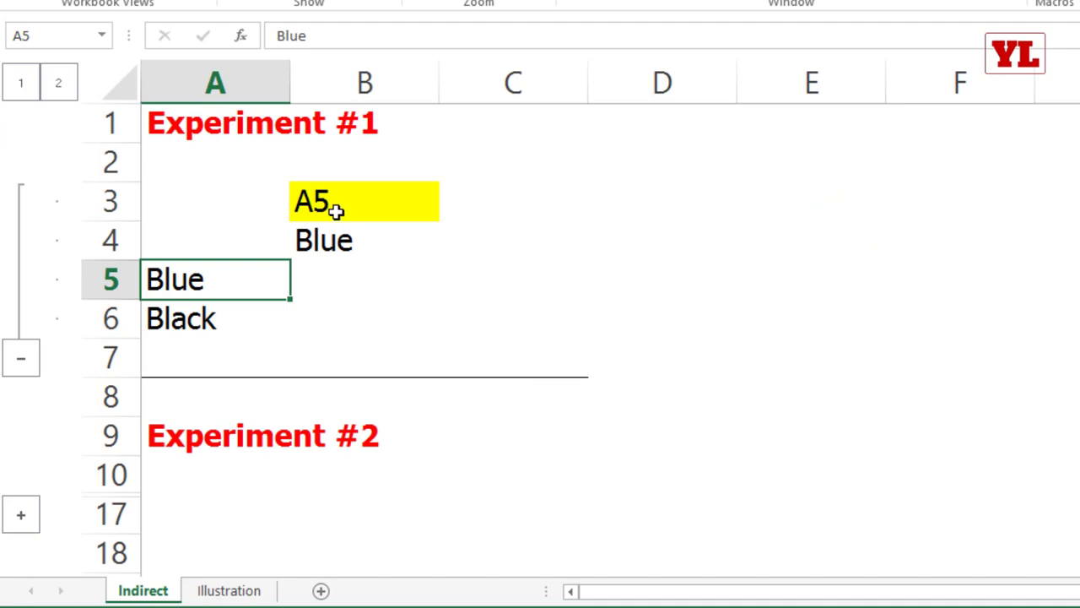
Examine the B3 argument of the INDIRECT formula in B4 and try pointing it at A5 instead.
double_click(349, 242)
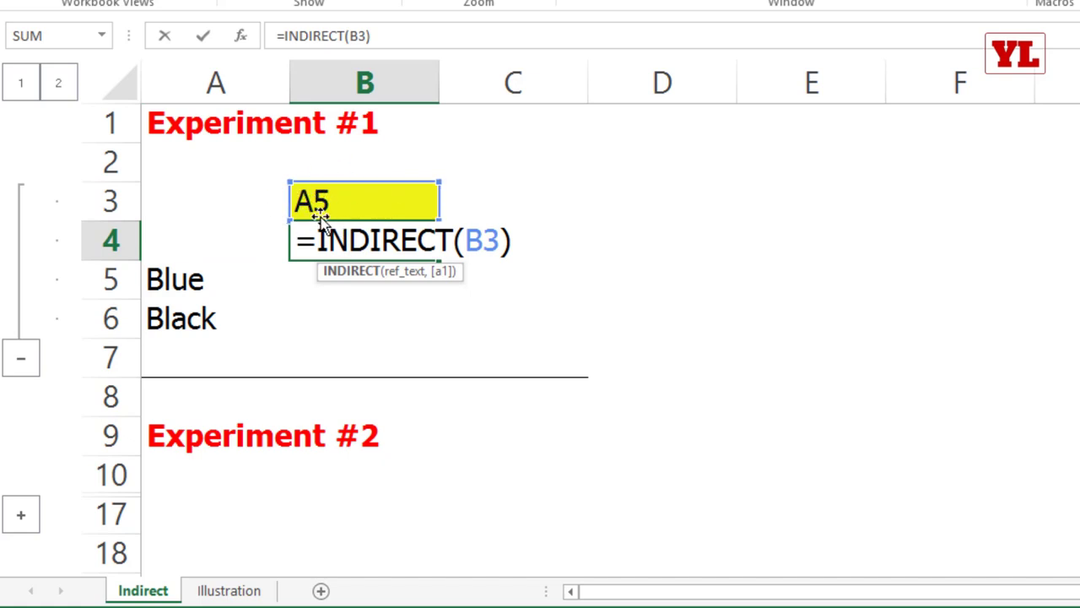
drag(454, 242, 489, 241)
double_click(490, 241)
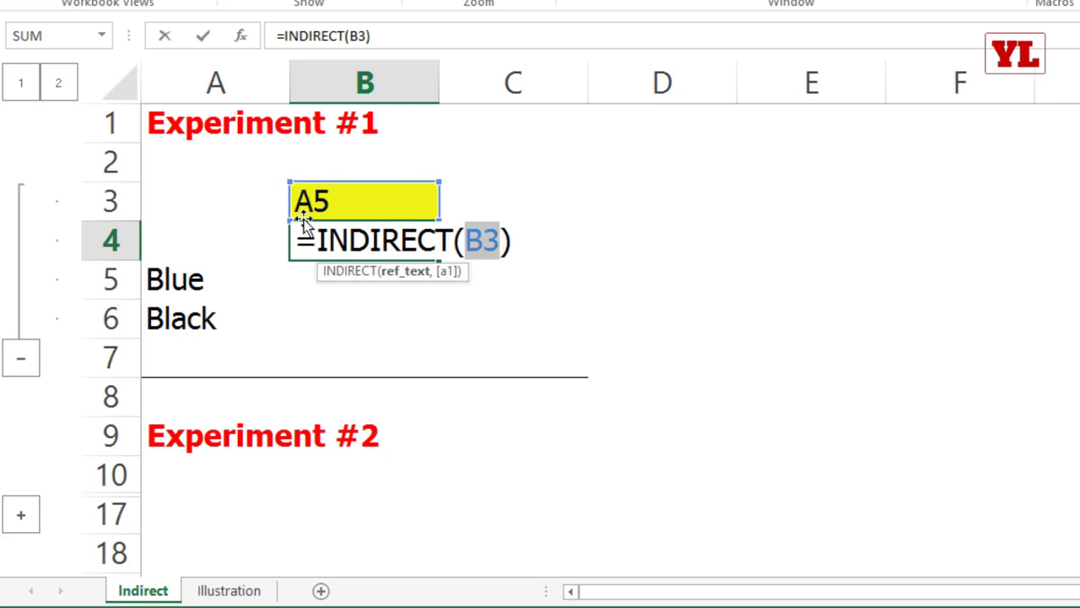
drag(319, 193, 166, 282)
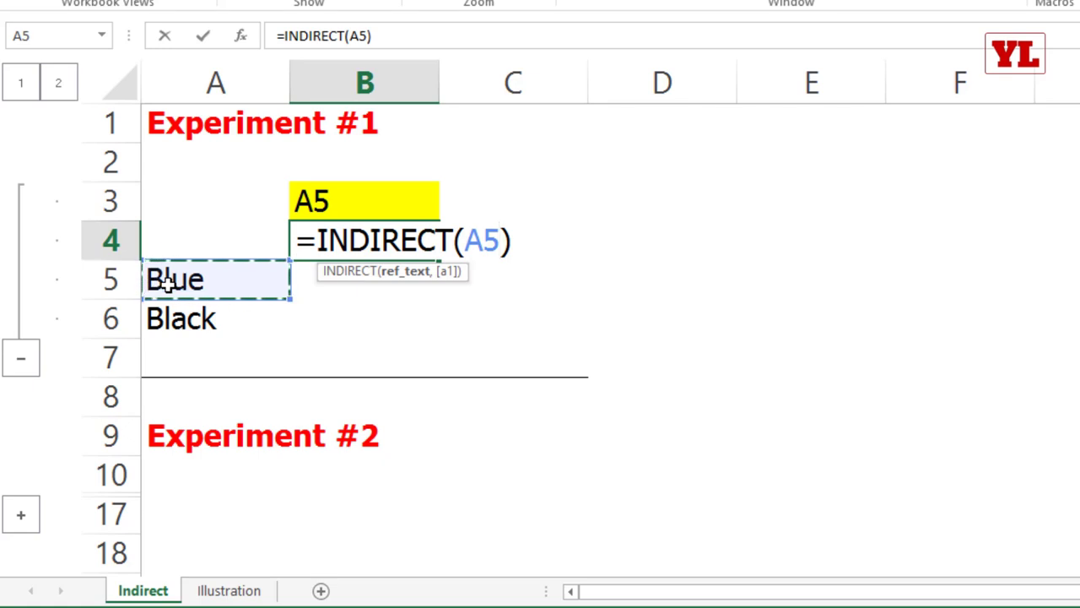
key(Escape)
Test the INDIRECT formula by entering the reference text A6 in B3.
click(336, 194)
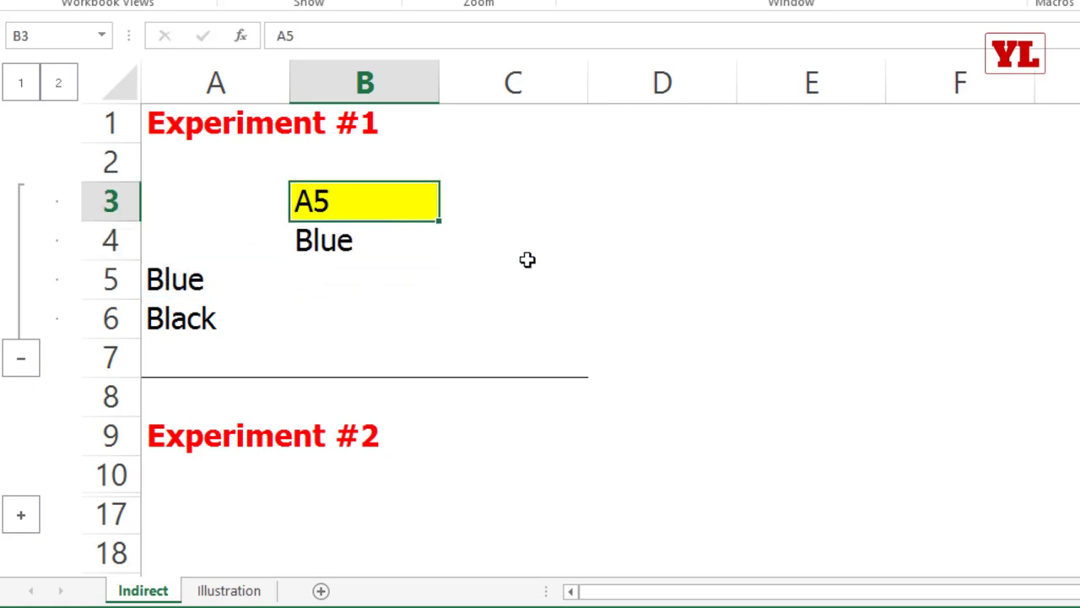
text(A6)
key(Return)
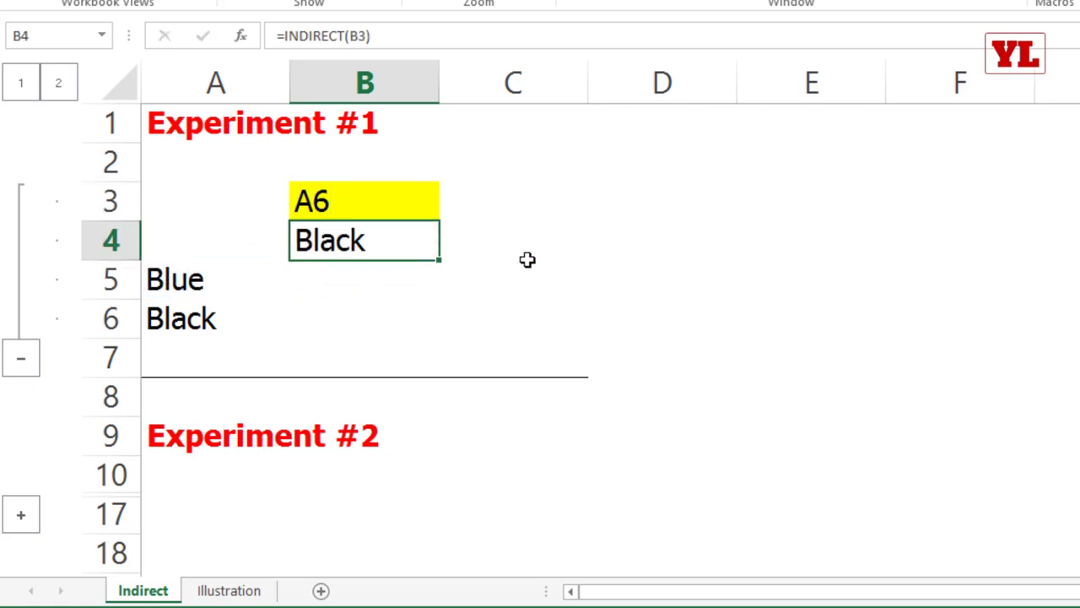
Change the reference text in B3 to A1 to point the INDIRECT formula at the heading.
click(355, 202)
double_click(355, 203)
key(Delete)
key(Delete)
text(A1)
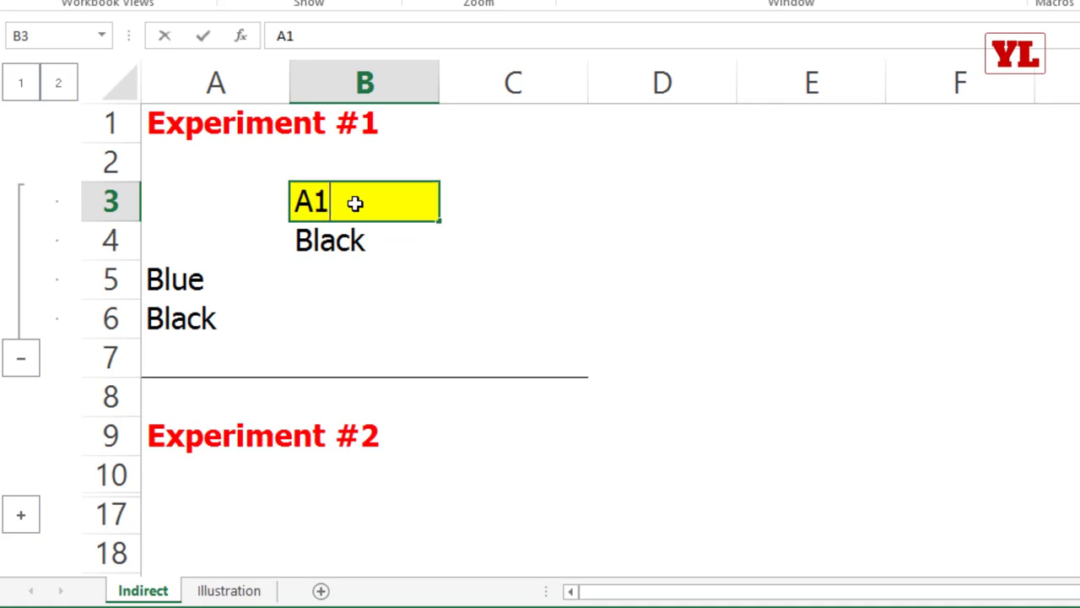
key(Return)
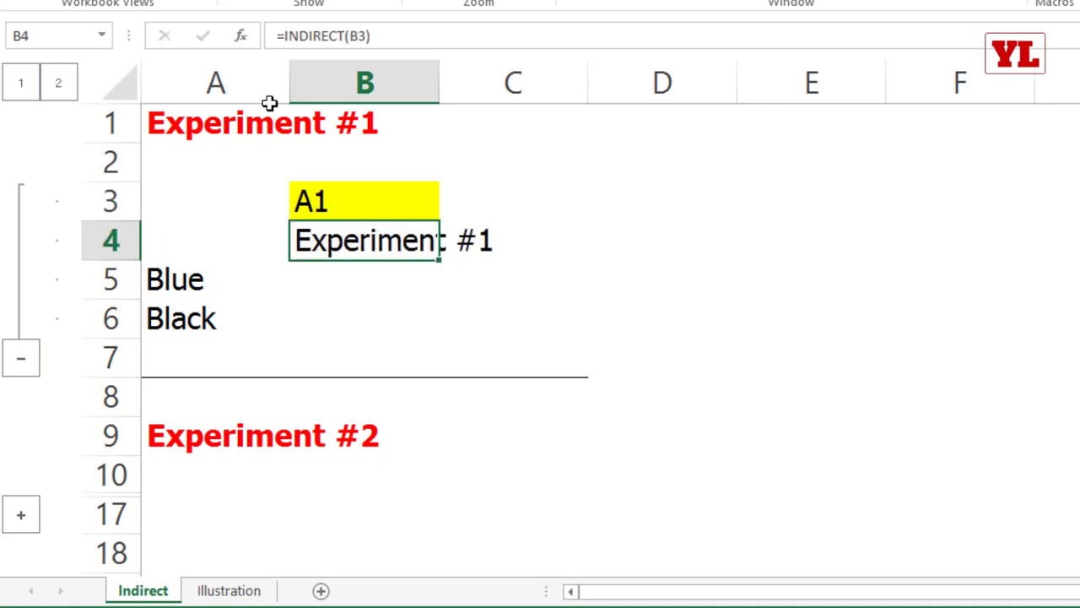
Change the reference text in B3 to A2 to test the formula on an empty cell.
click(344, 212)
double_click(344, 212)
key(BackSpace)
text(2)
key(Return)
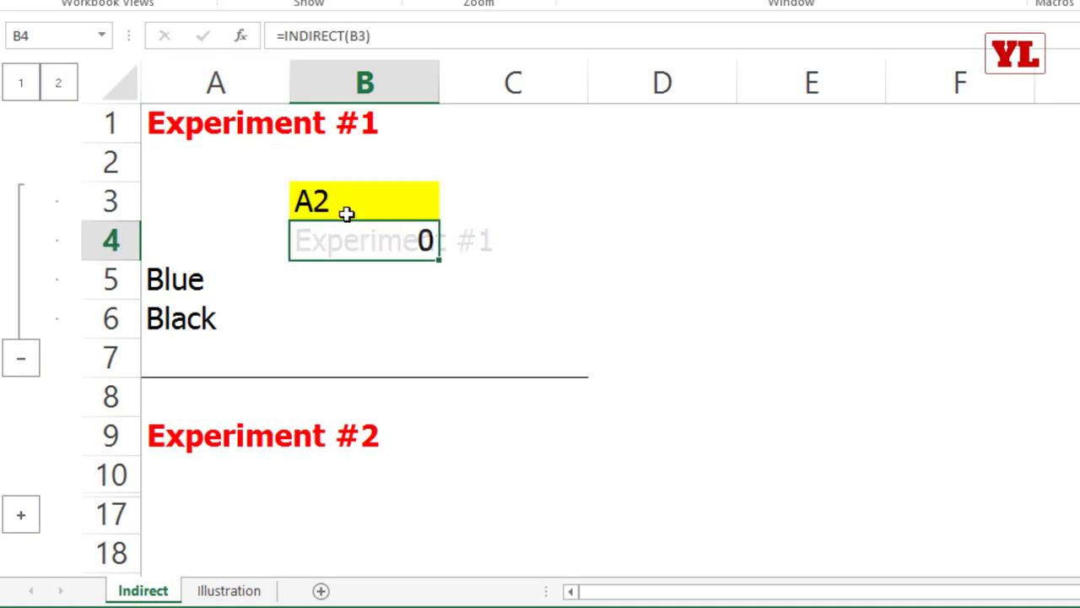
Change the reference text in B3 to "A 1", with a space between the column letter and row number.
click(363, 207)
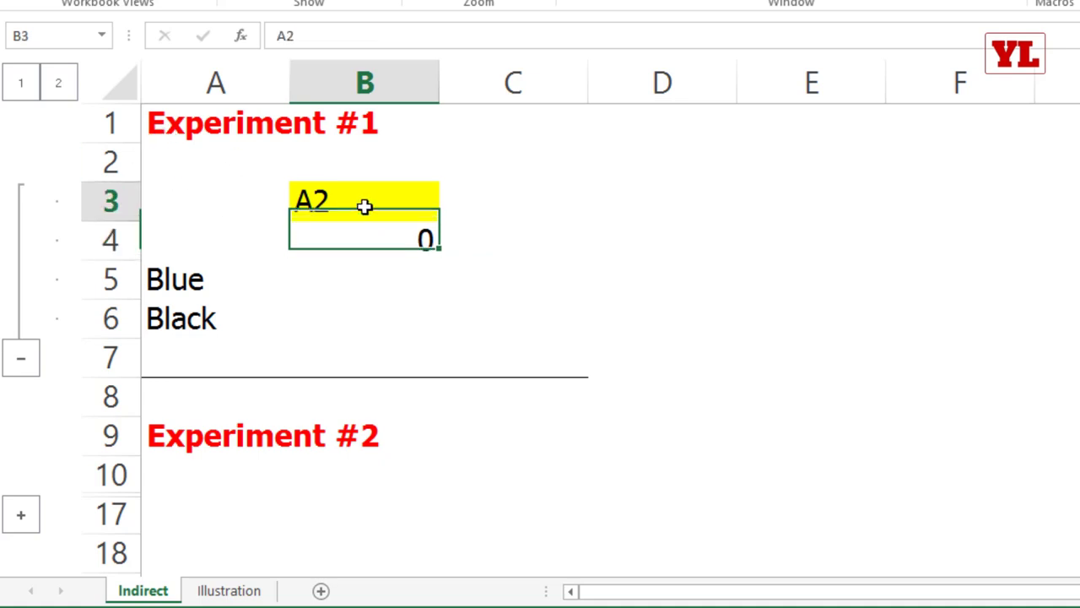
double_click(365, 207)
key(End)
key(BackSpace)
text(1)
key(Return)
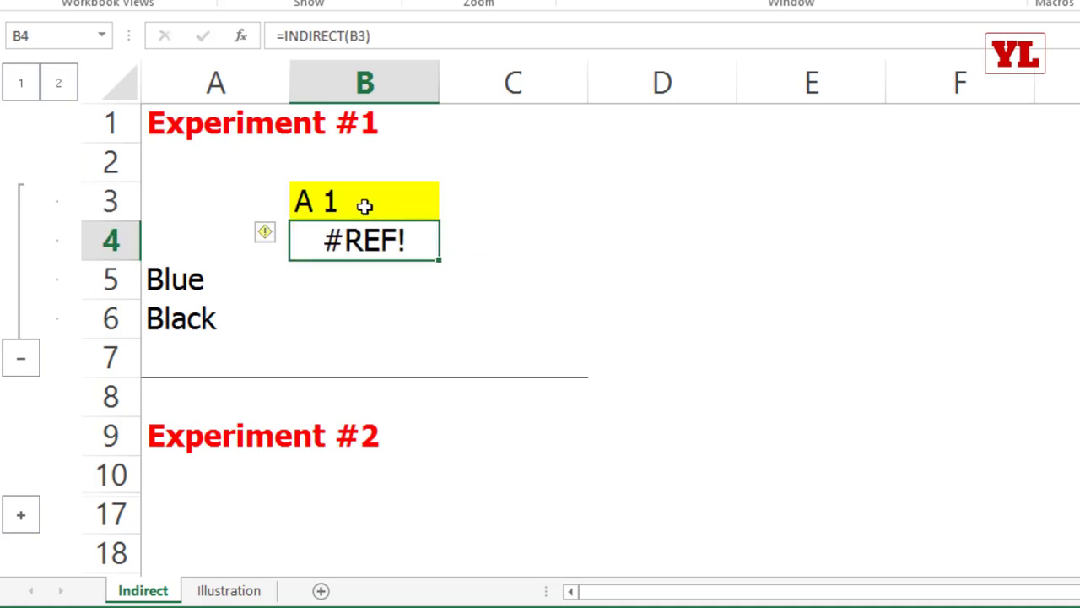
Remove the space from the reference text in B3 so that it reads A1.
double_click(323, 201)
mouse_move(323, 201)
mouse_down()
mouse_move(304, 202)
mouse_move(316, 201)
mouse_up()
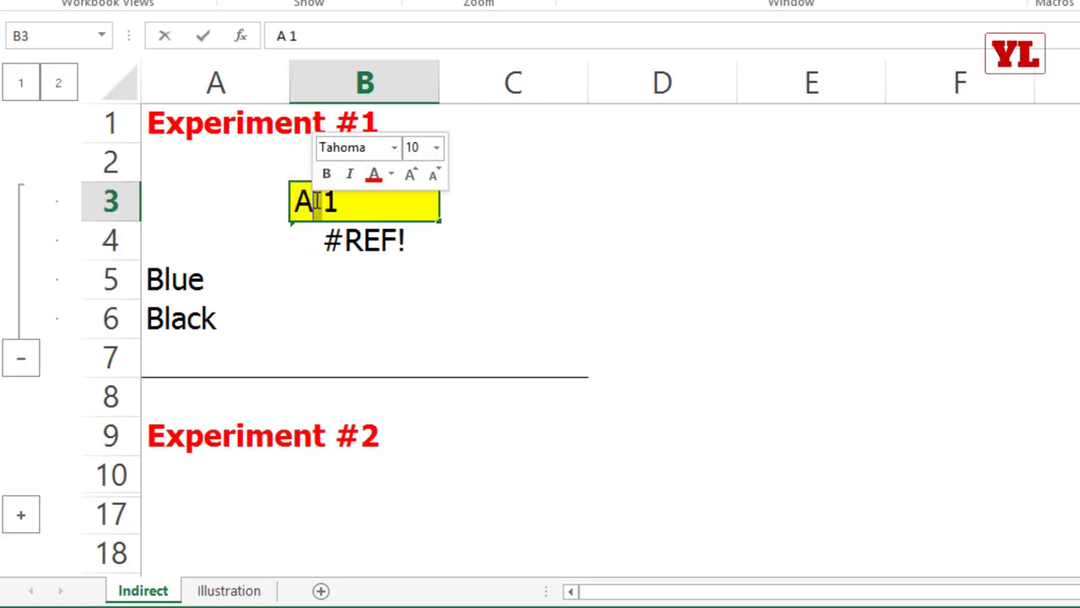
key(BackSpace)
click(345, 280)
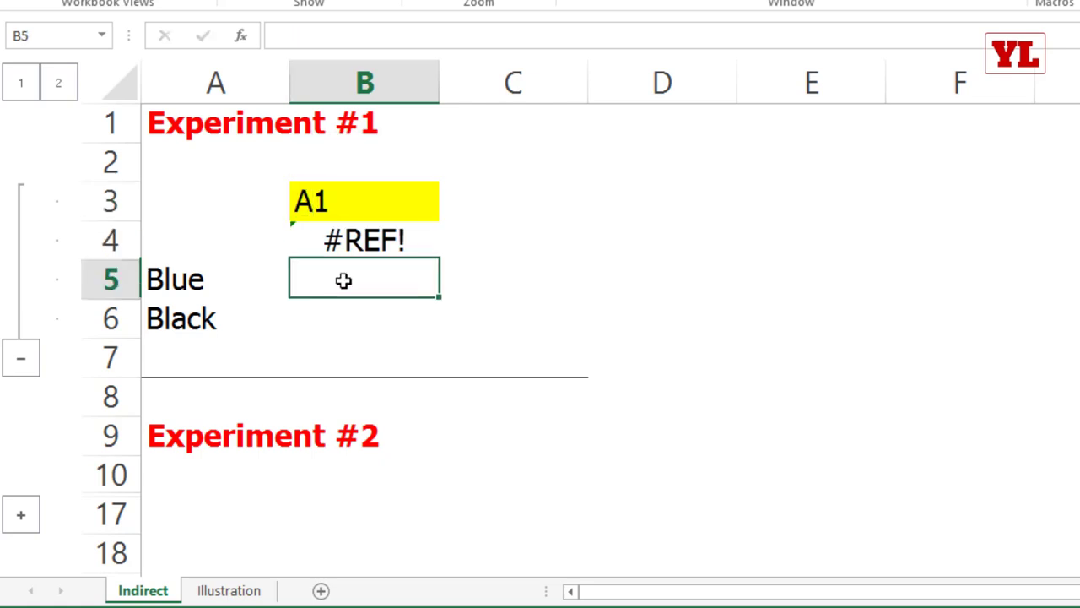
Clear the INDIRECT formula from B4 and the reference text from B3.
click(349, 236)
key(Delete)
click(352, 213)
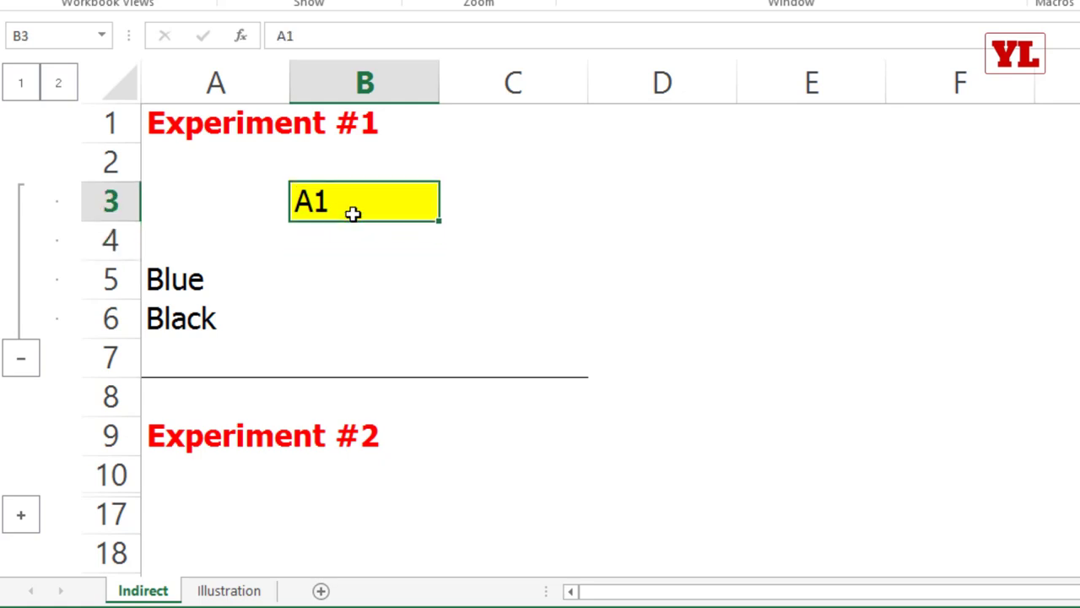
key(Delete)
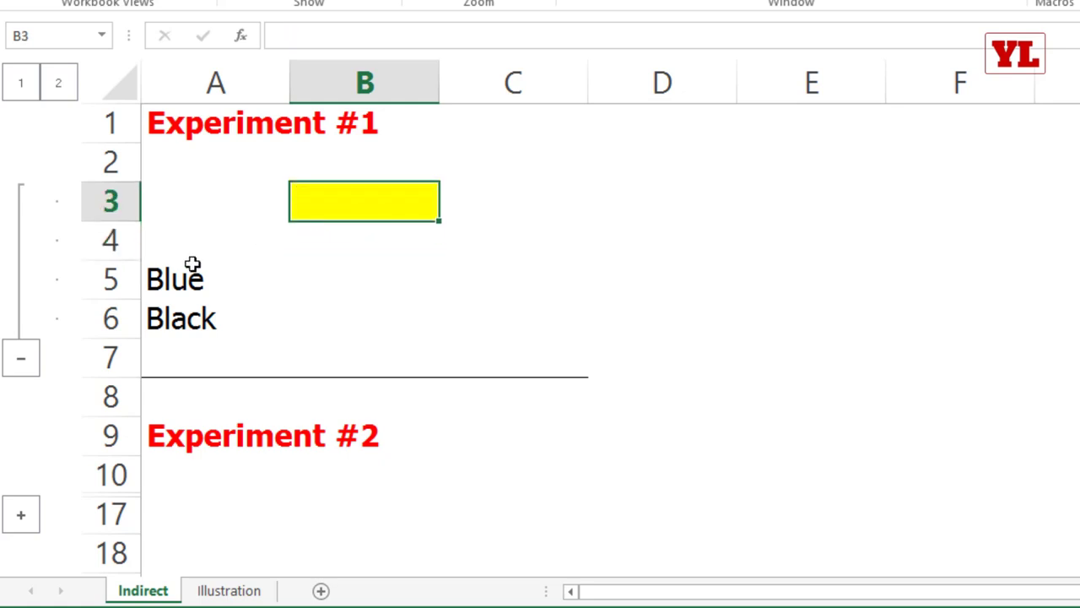
Define the name color1 for cell A5, which contains Blue.
click(174, 282)
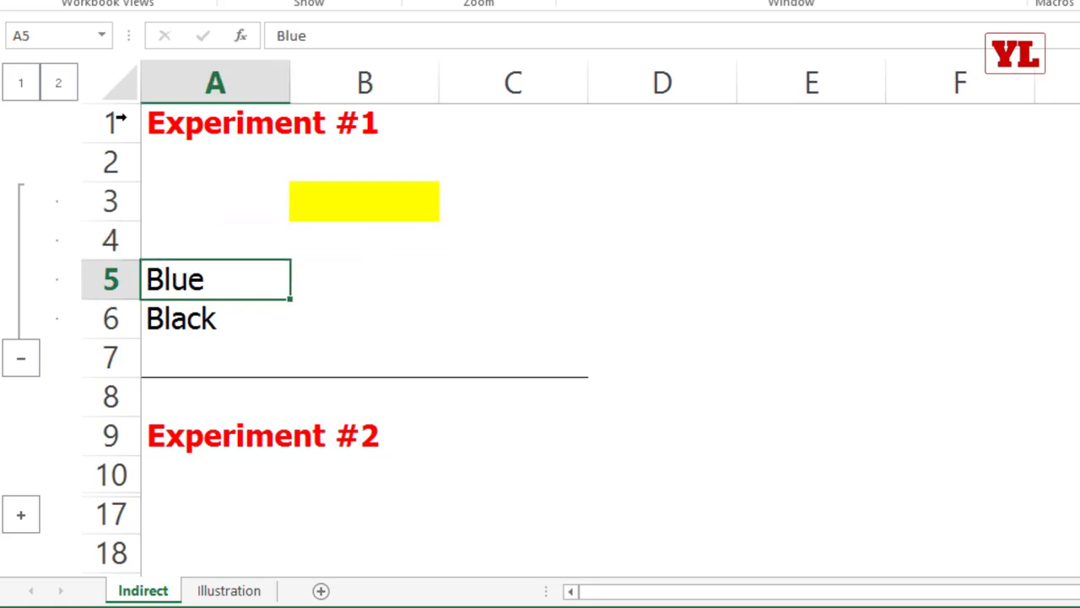
click(59, 35)
text(color1)
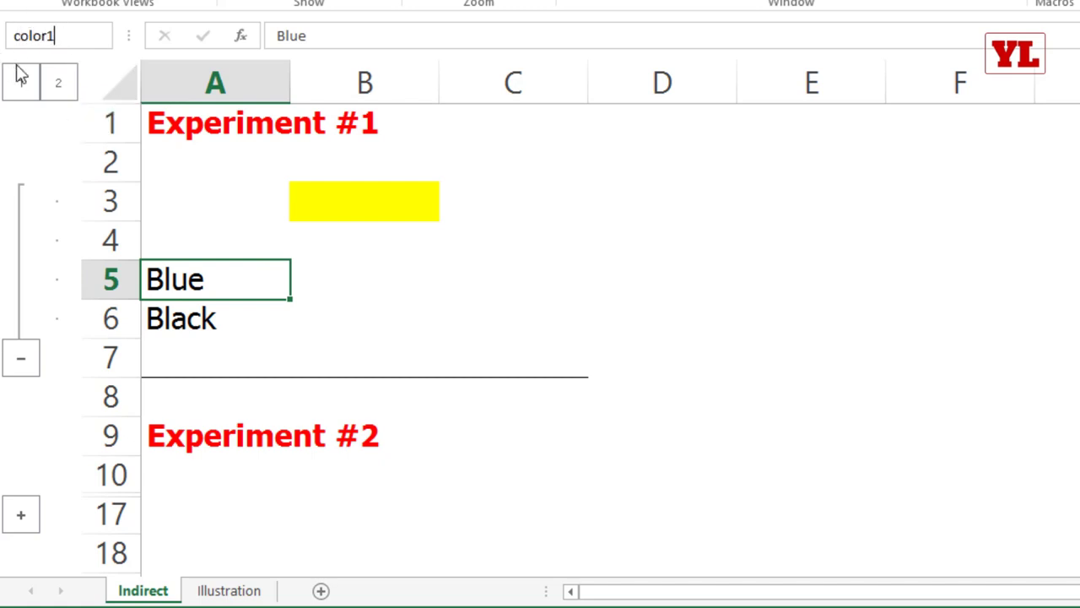
key(Return)
click(34, 36)
text(color1)
key(Return)
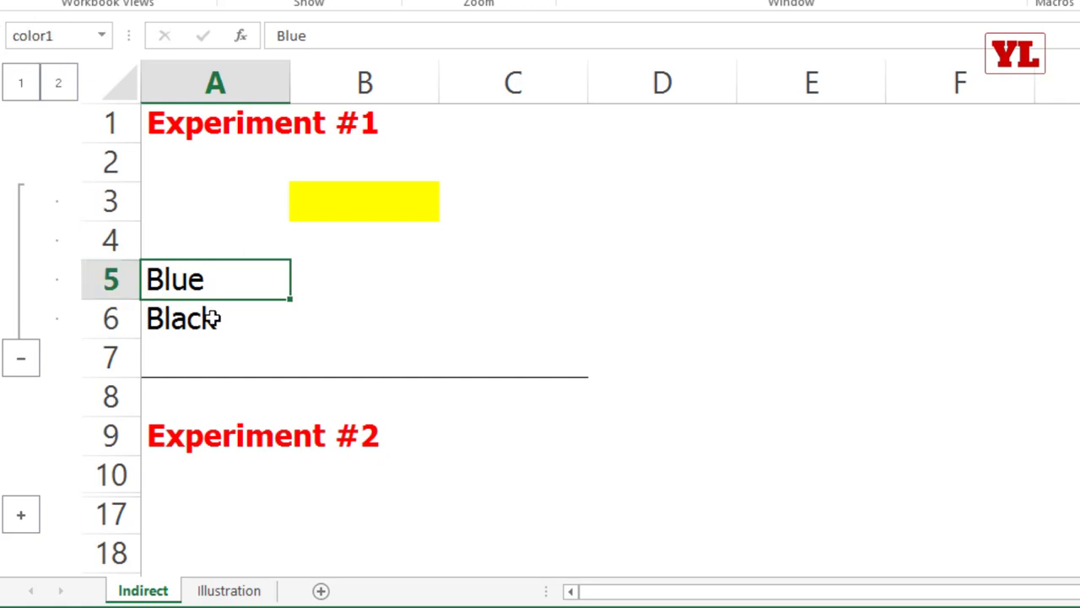
Define the name color2 for cell A6, which contains Black, and list the defined names.
click(211, 318)
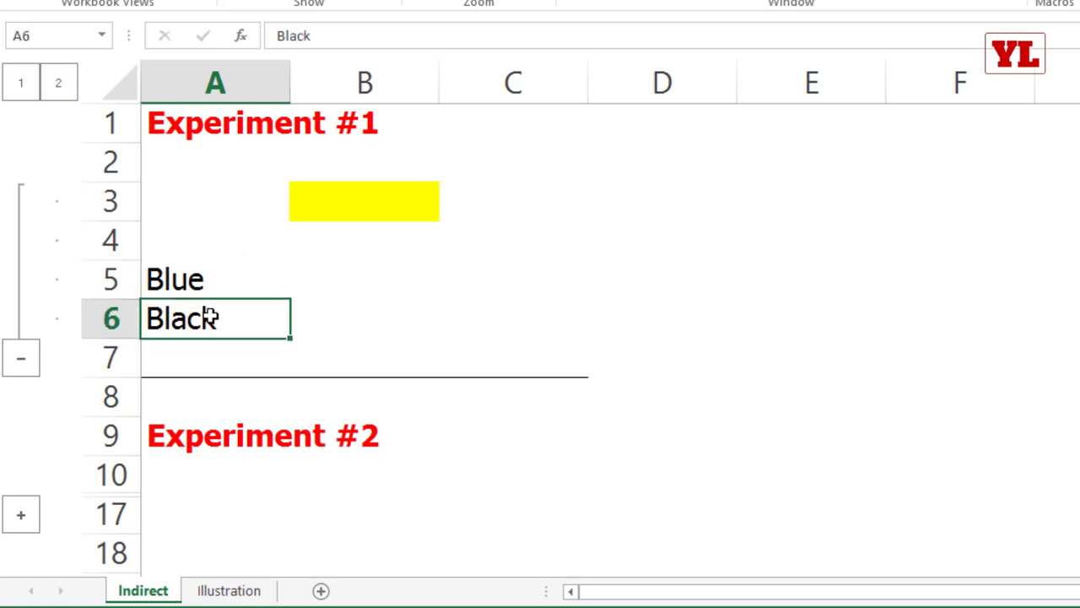
click(59, 34)
text(color2)
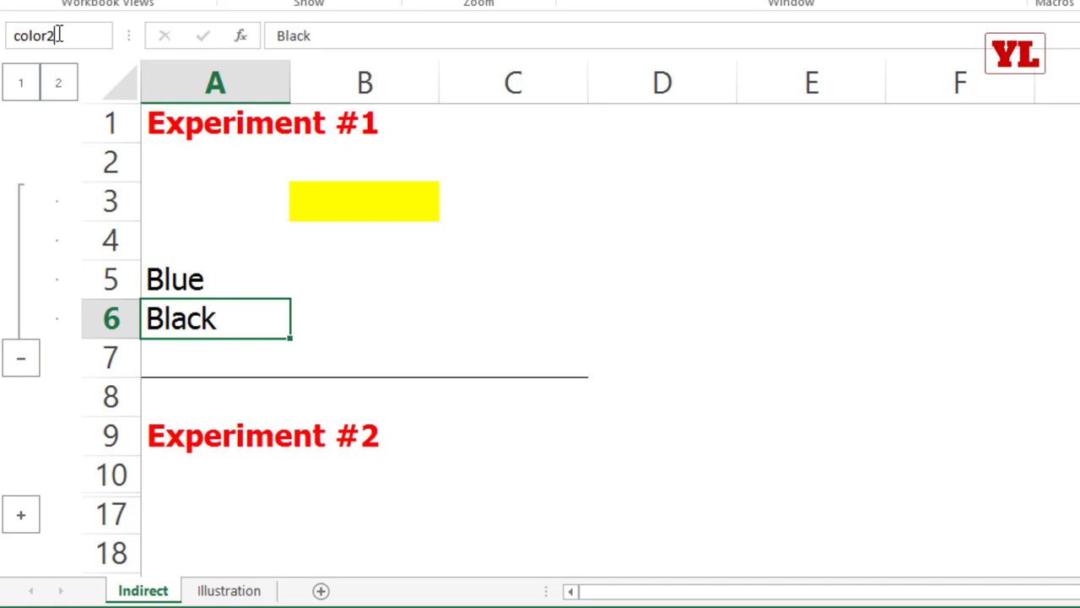
key(Return)
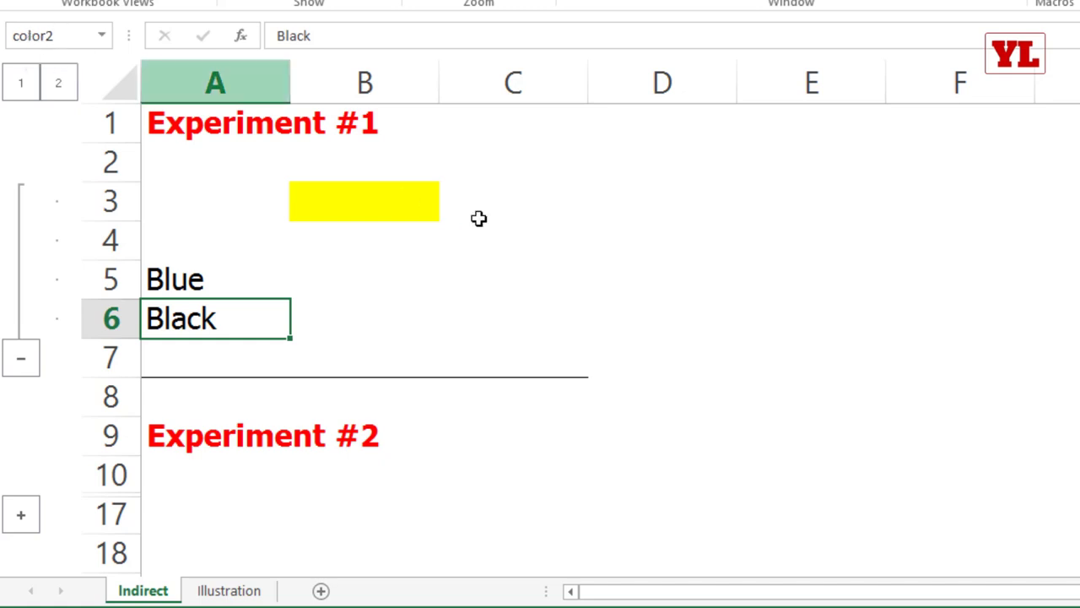
click(480, 224)
click(102, 38)
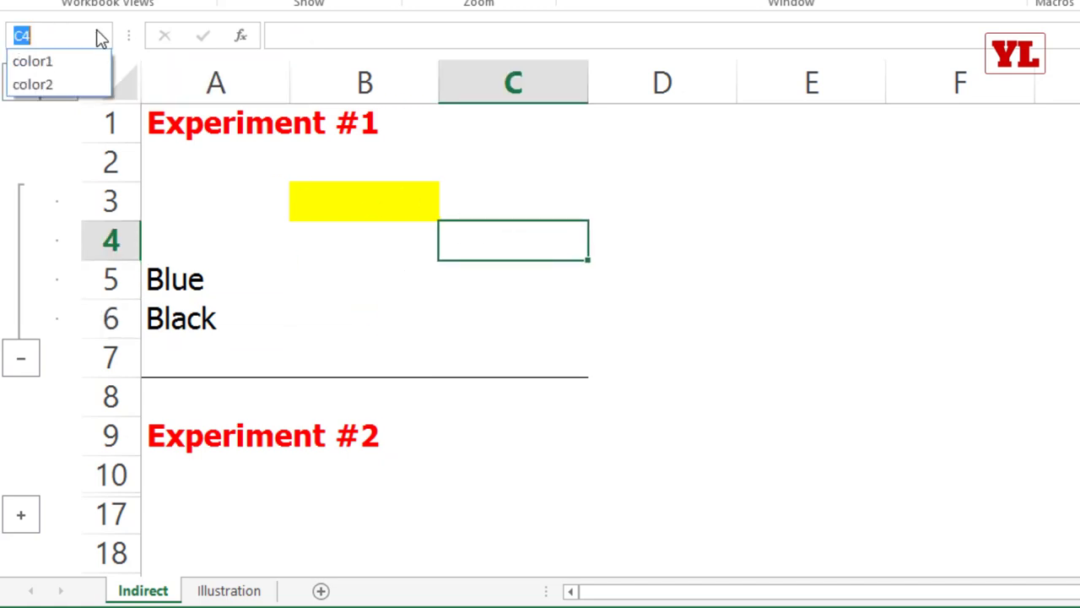
Go to the cells named color1 and color2 in turn to check which cell each name refers to.
click(52, 68)
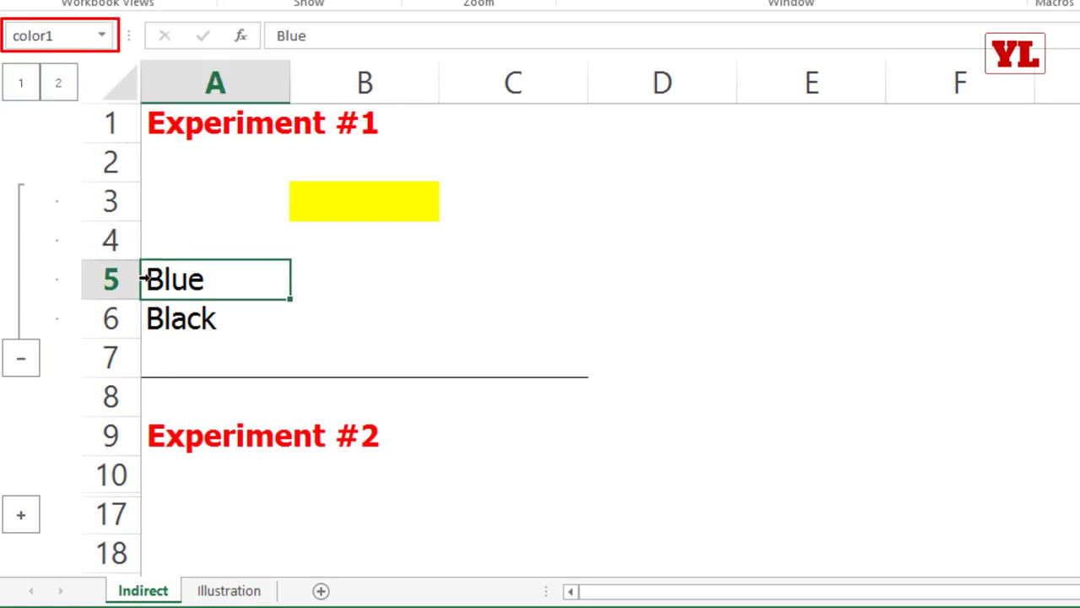
click(95, 35)
click(101, 36)
click(55, 84)
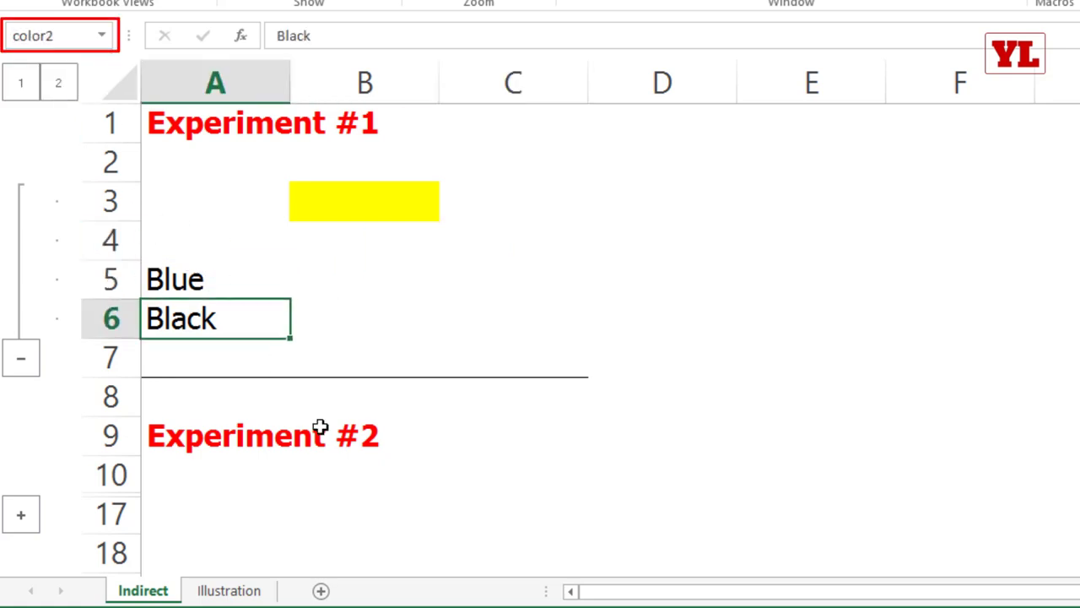
Enter color1 as the reference text in the yellow cell B3.
click(363, 205)
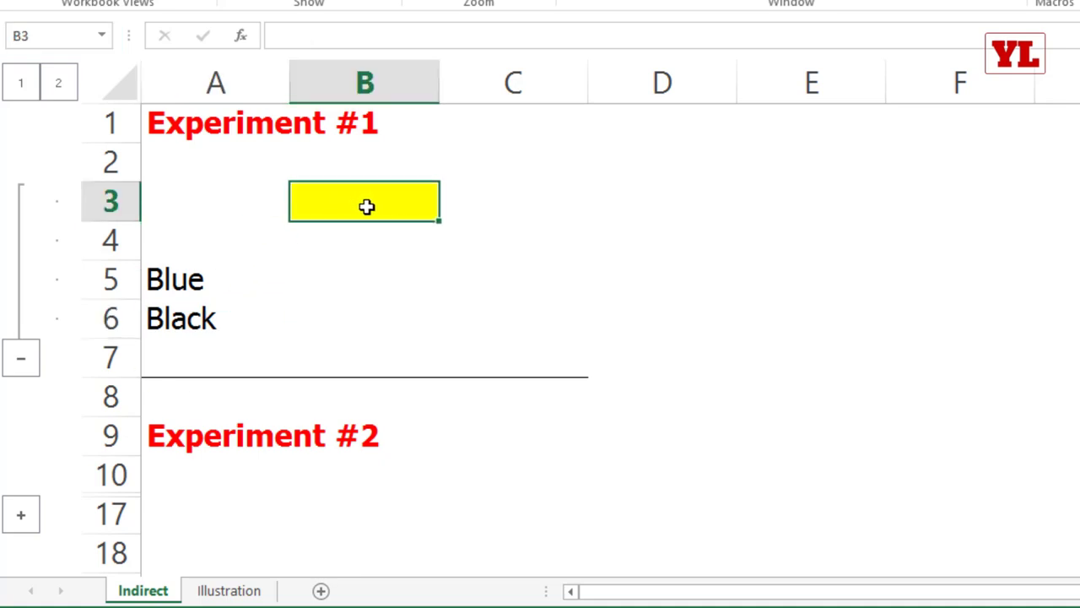
text(color1)
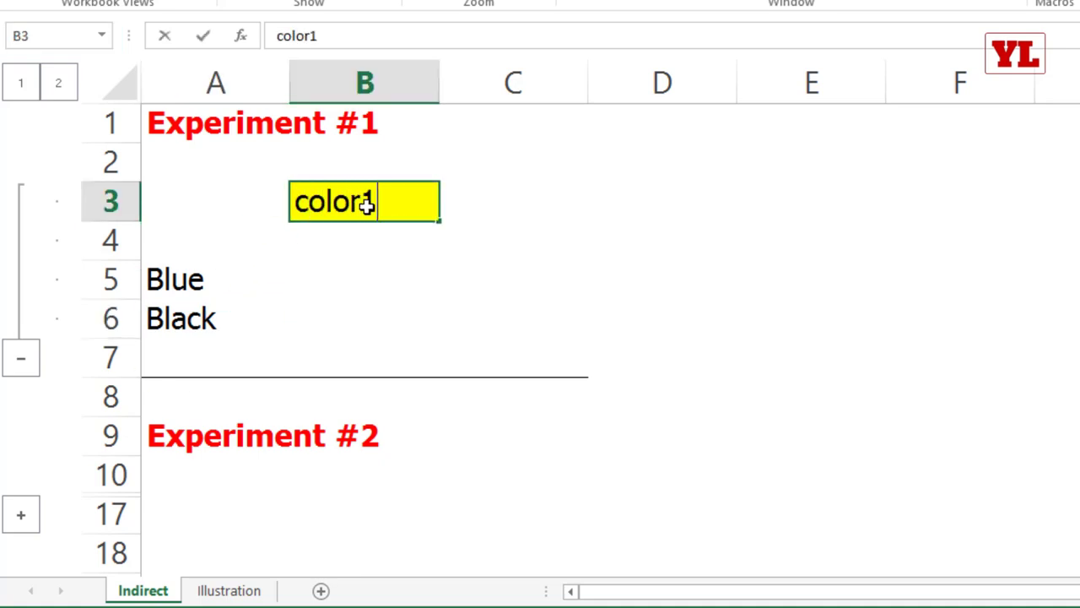
key(Return)
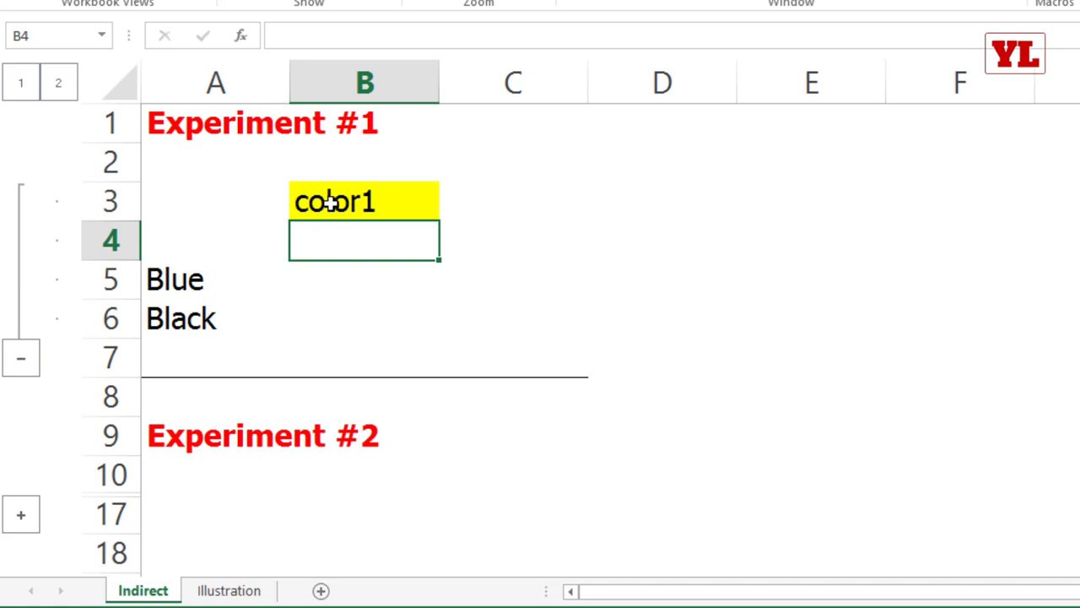
Enter the formula =INDIRECT(B3) in B4 and compare its result with the named cell A5.
text(=indi)
key(Tab)
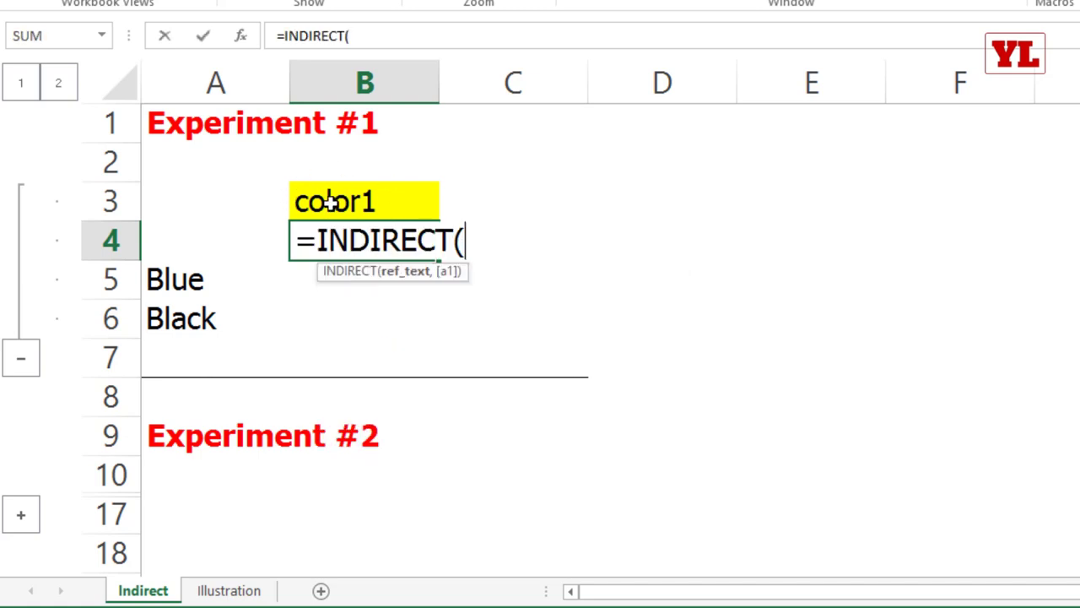
click(353, 201)
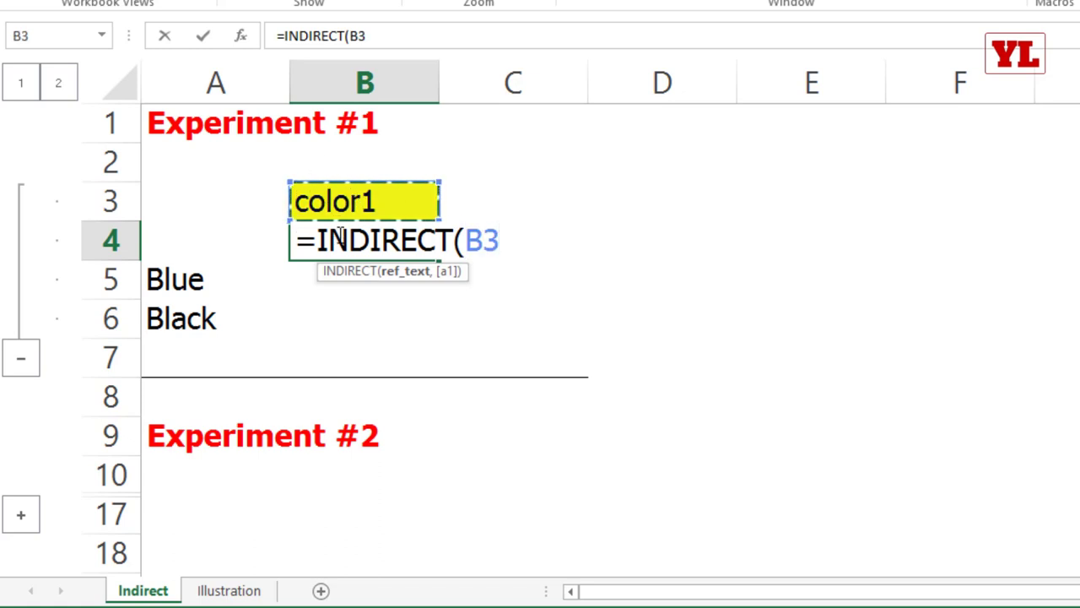
text())
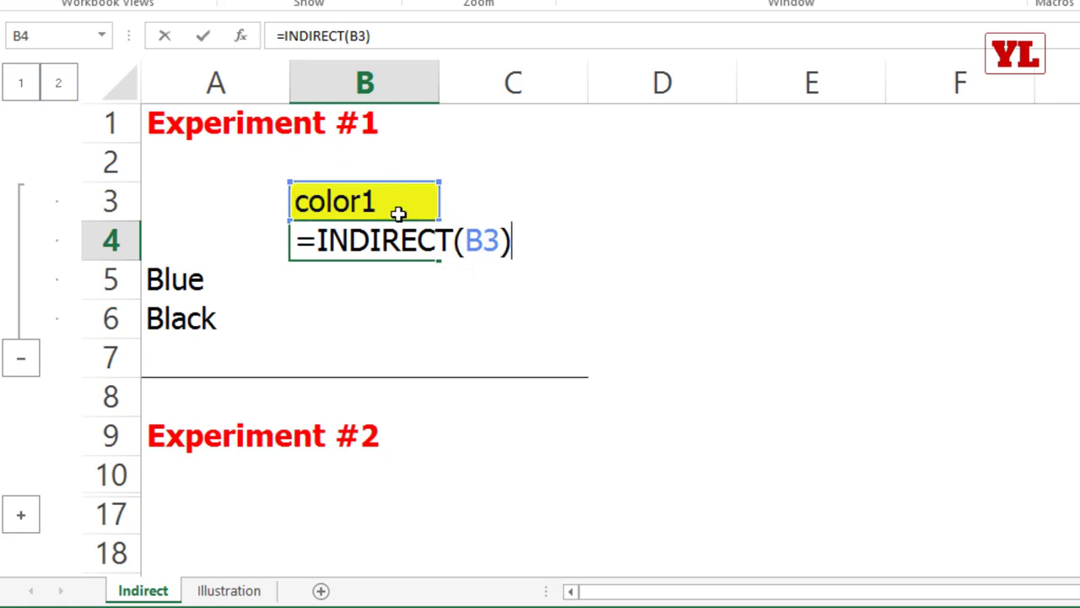
key(Return)
click(216, 280)
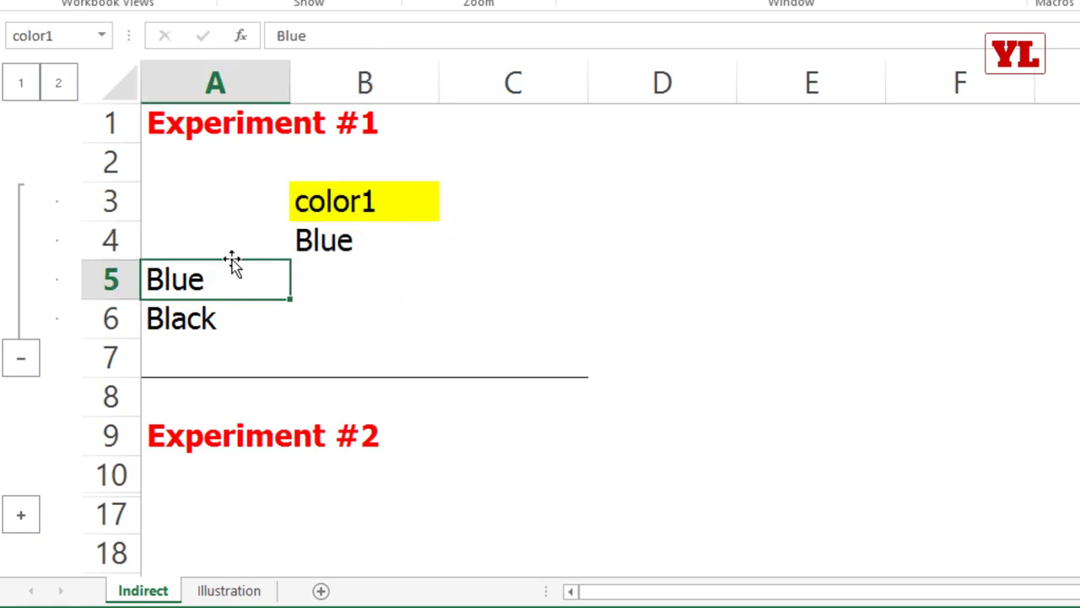
click(336, 243)
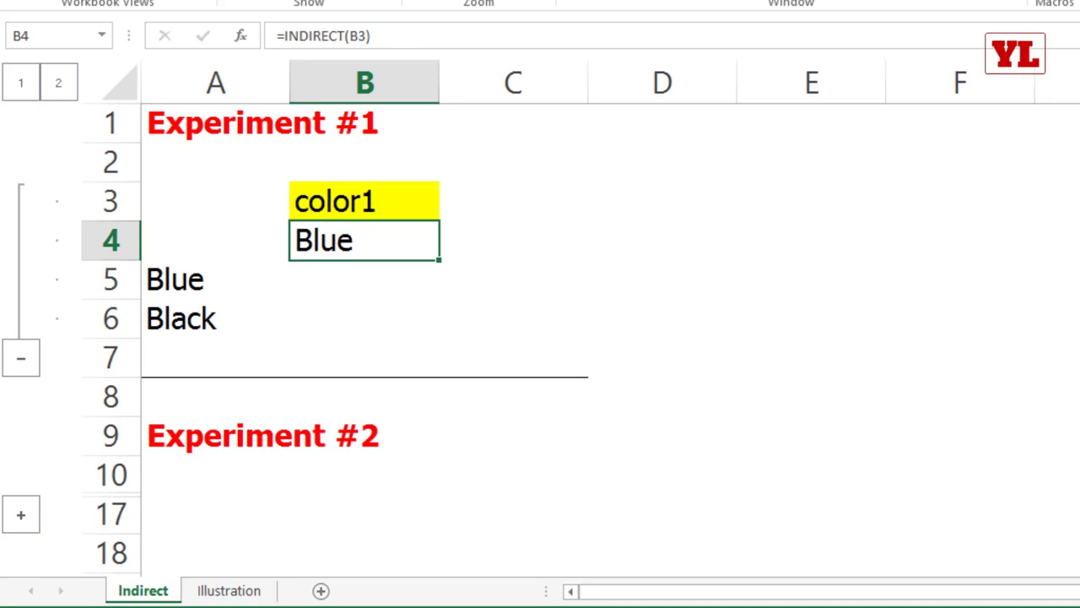
Open the Name Manager to review the cell references behind color1 and color2.
click(284, 43)
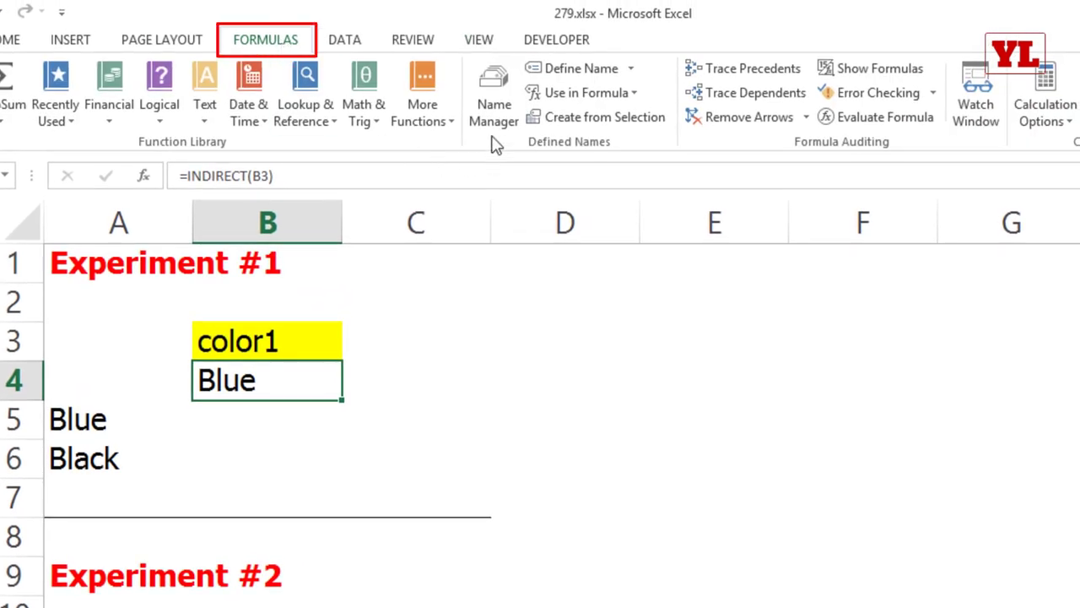
click(488, 109)
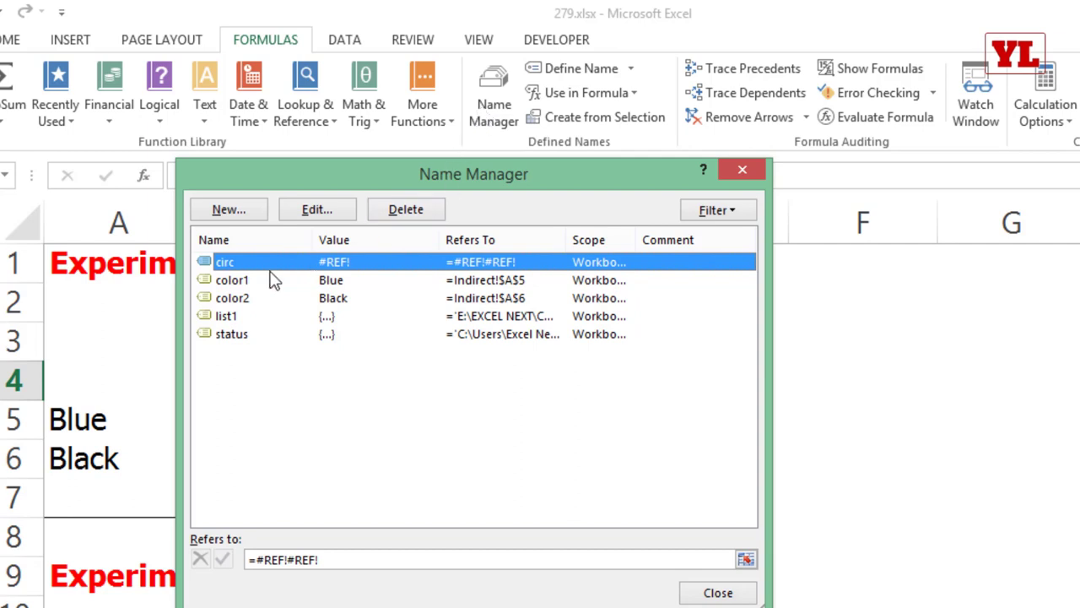
Delete the defined names circ, list1 and status from the workbook, and close the Name Manager.
click(236, 284)
click(236, 302)
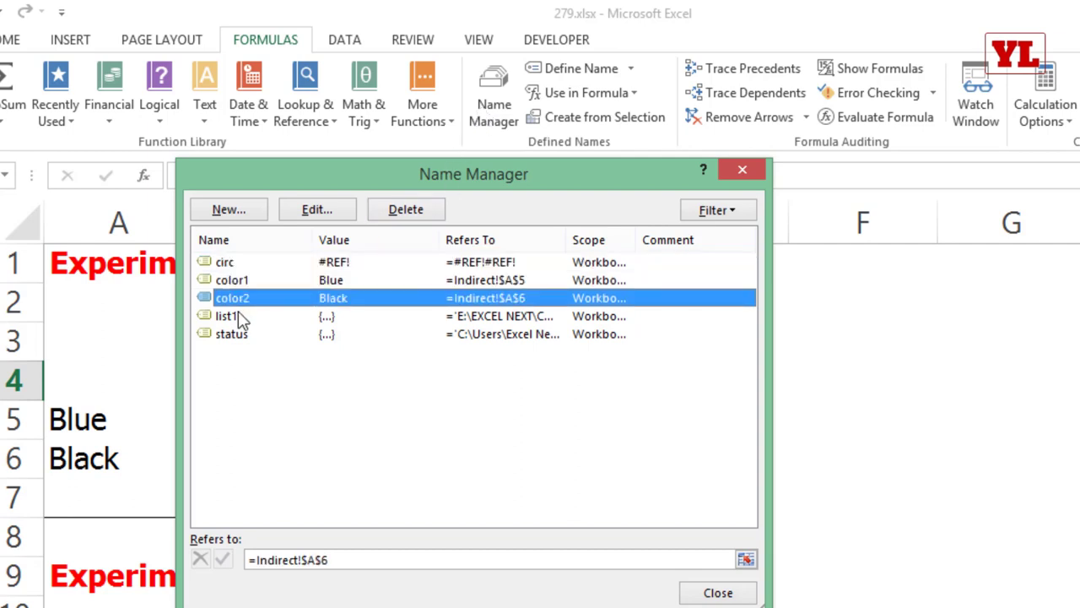
click(236, 318)
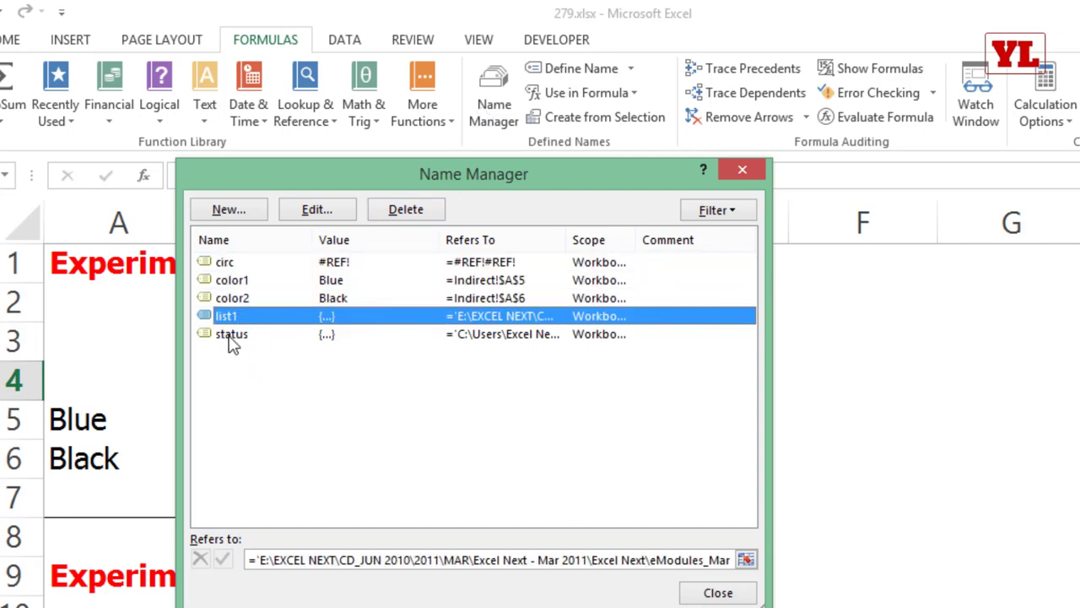
ctrl+click(241, 336)
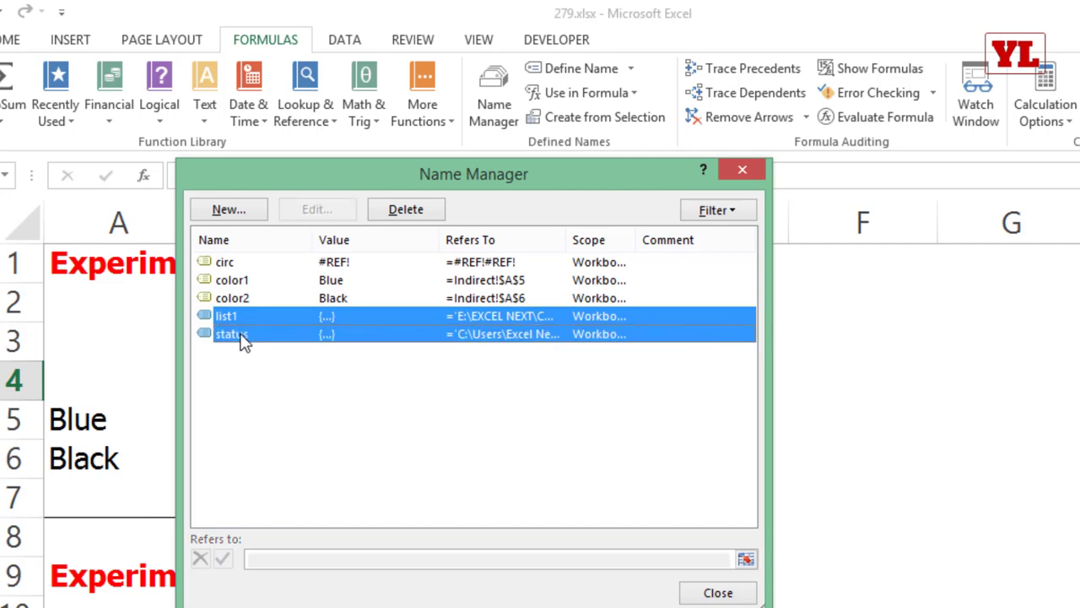
ctrl+click(226, 263)
click(406, 209)
key(Return)
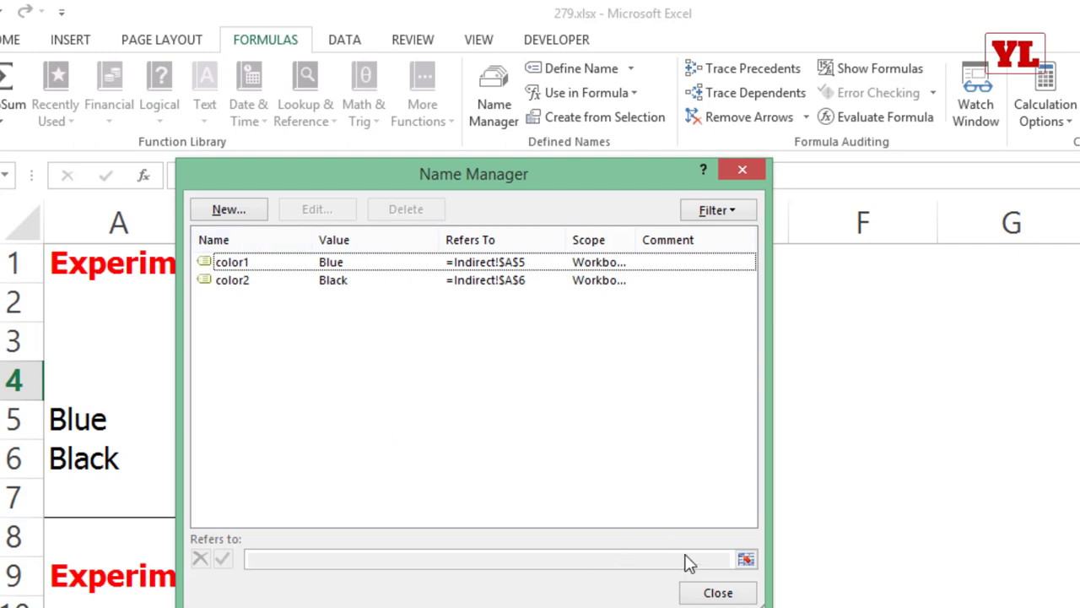
click(716, 593)
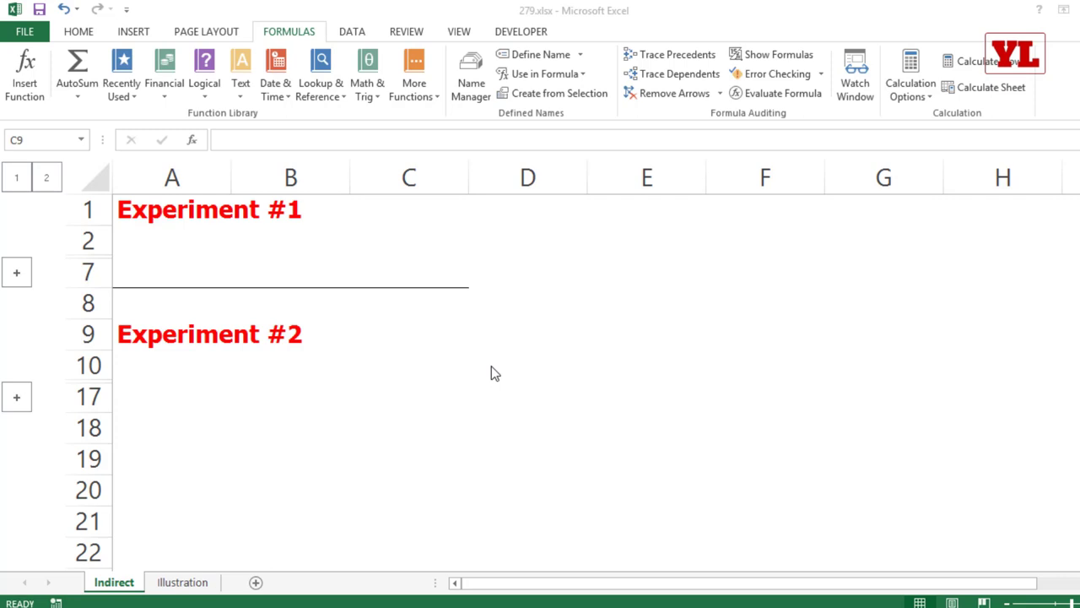
Expand the grouped rows under Experiment #2 and look through the JAN, FEB and MAR columns and their values in rows 11 to 13.
click(17, 397)
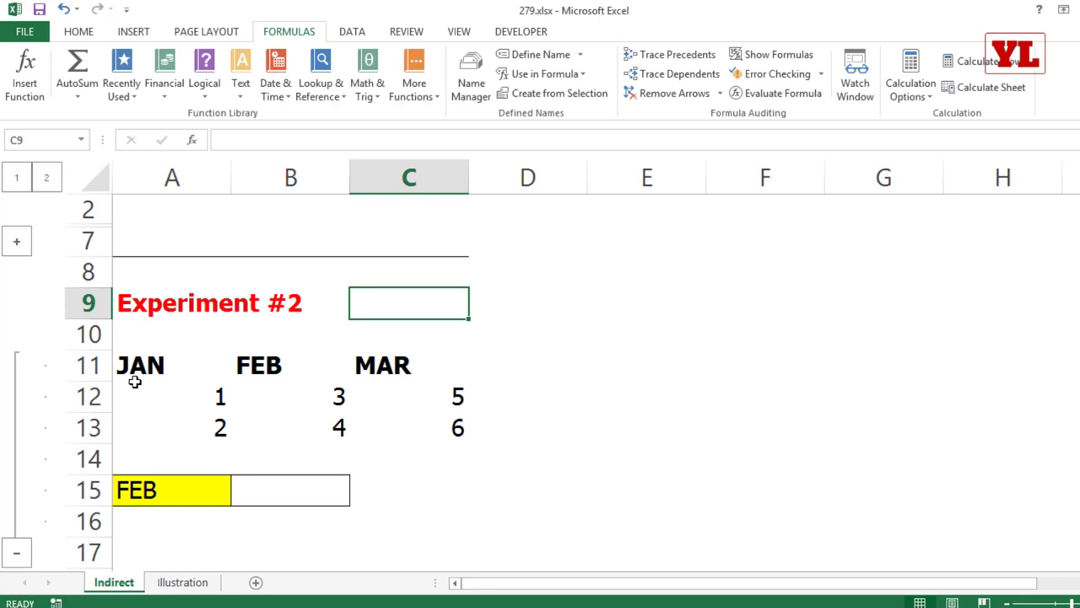
drag(173, 368, 205, 436)
drag(301, 359, 298, 420)
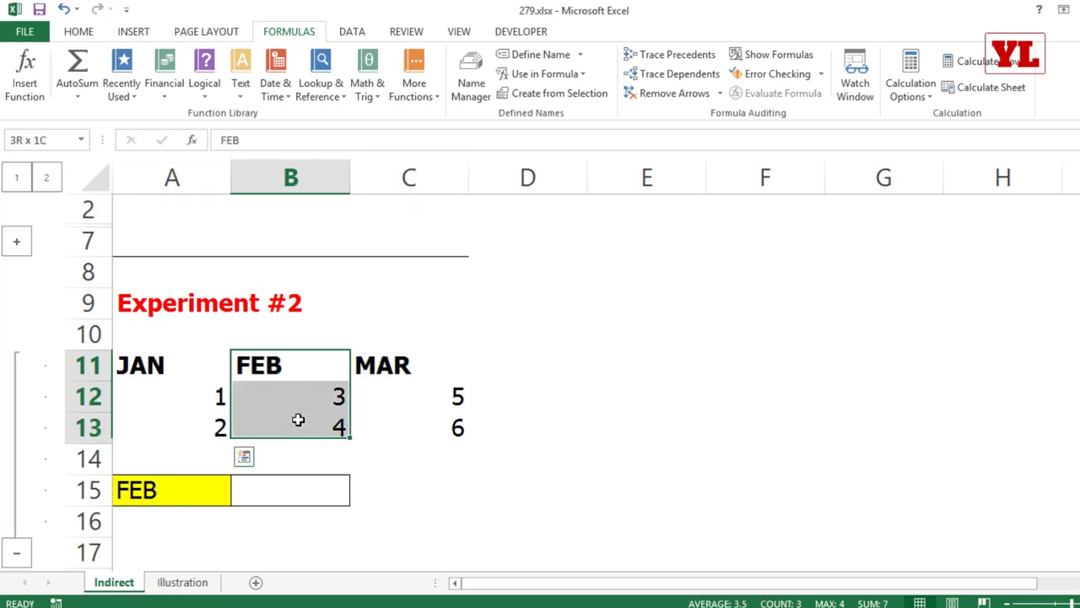
drag(429, 357, 427, 422)
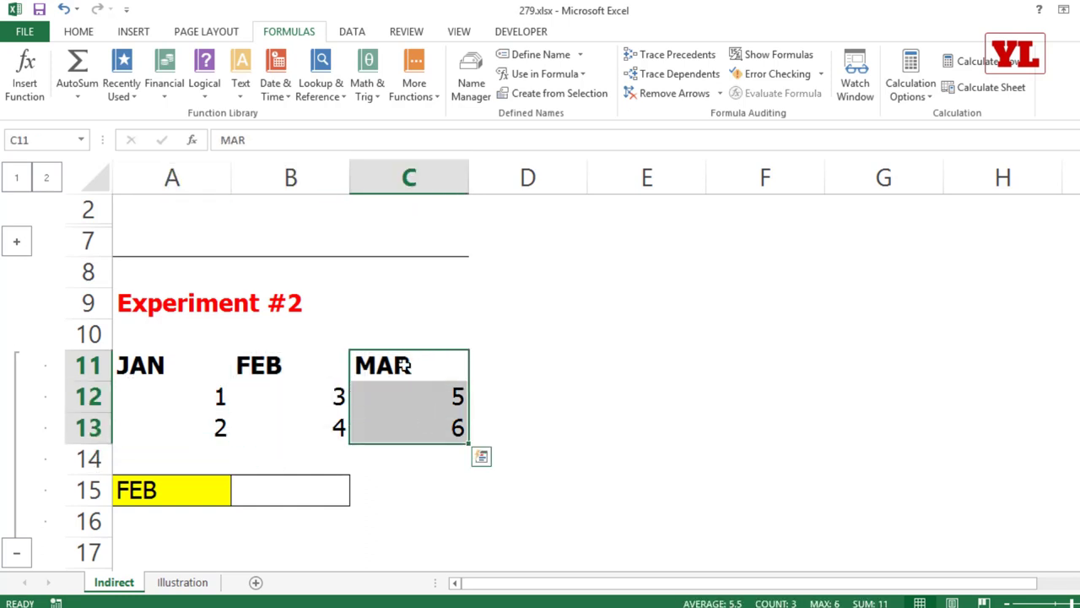
drag(405, 365, 380, 425)
drag(158, 390, 160, 424)
drag(289, 399, 301, 424)
drag(420, 393, 420, 427)
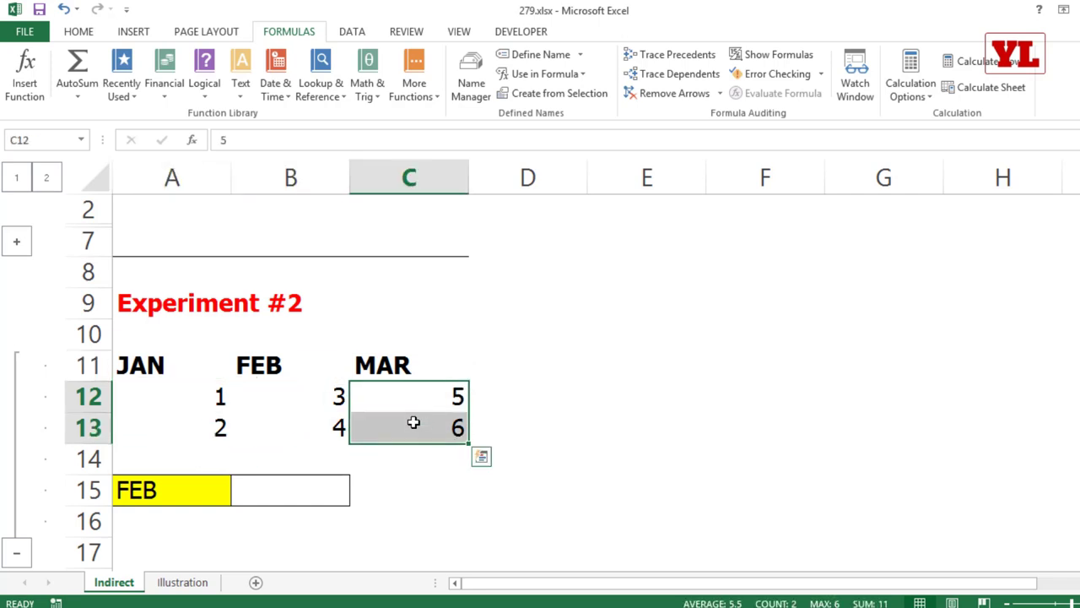
scroll(413, 422, down, 1)
Choose MAR from the month list in A15 and enter 11 as the total in B15.
click(223, 445)
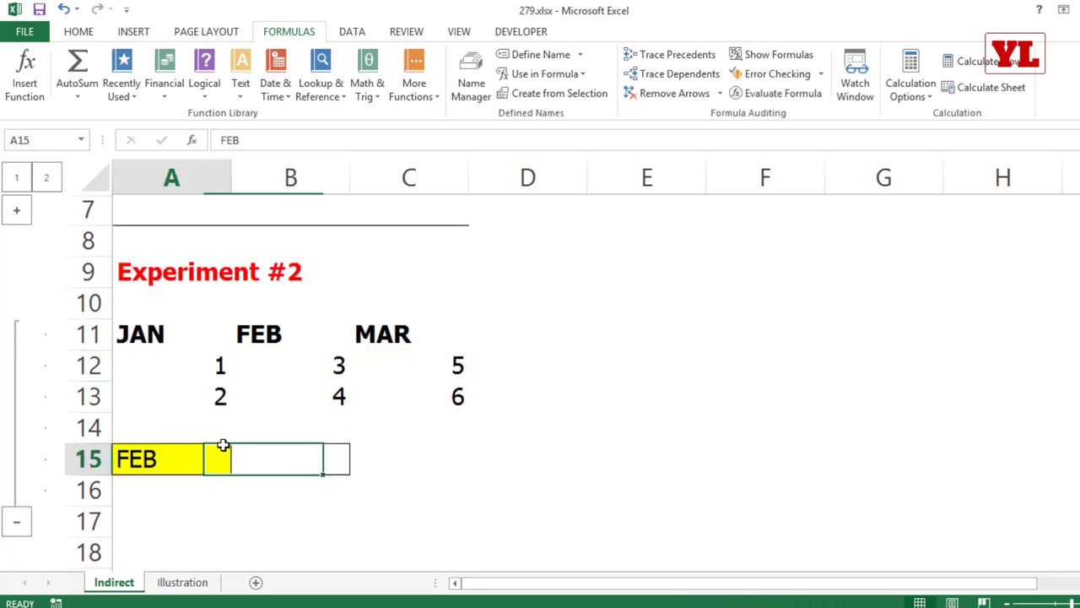
click(239, 466)
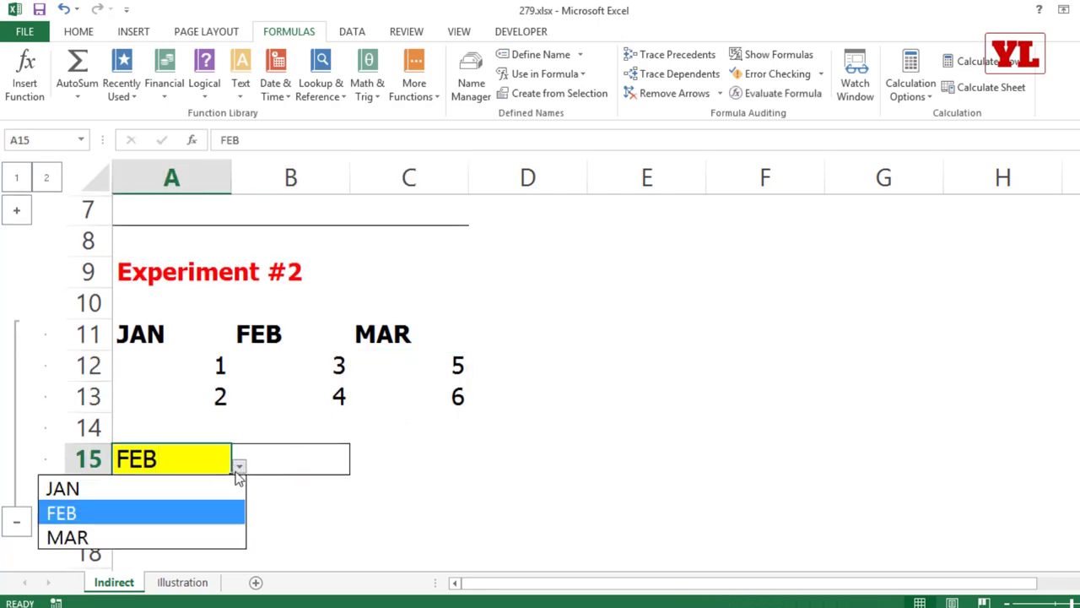
click(140, 544)
click(302, 465)
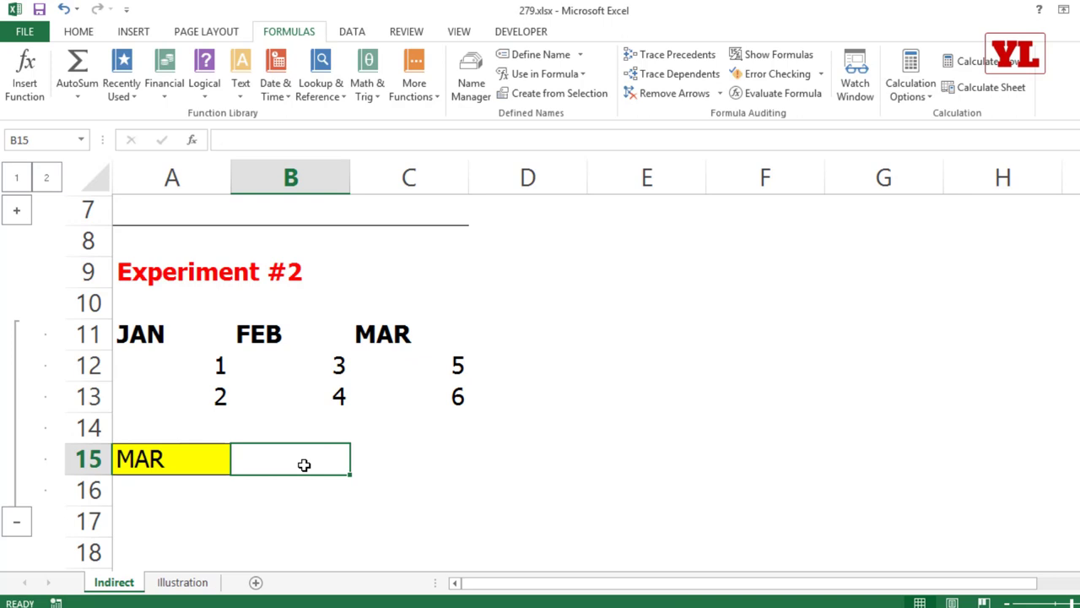
text(11)
Choose FEB from the month list in A15 and enter 7 as the total in B15.
click(217, 458)
click(239, 465)
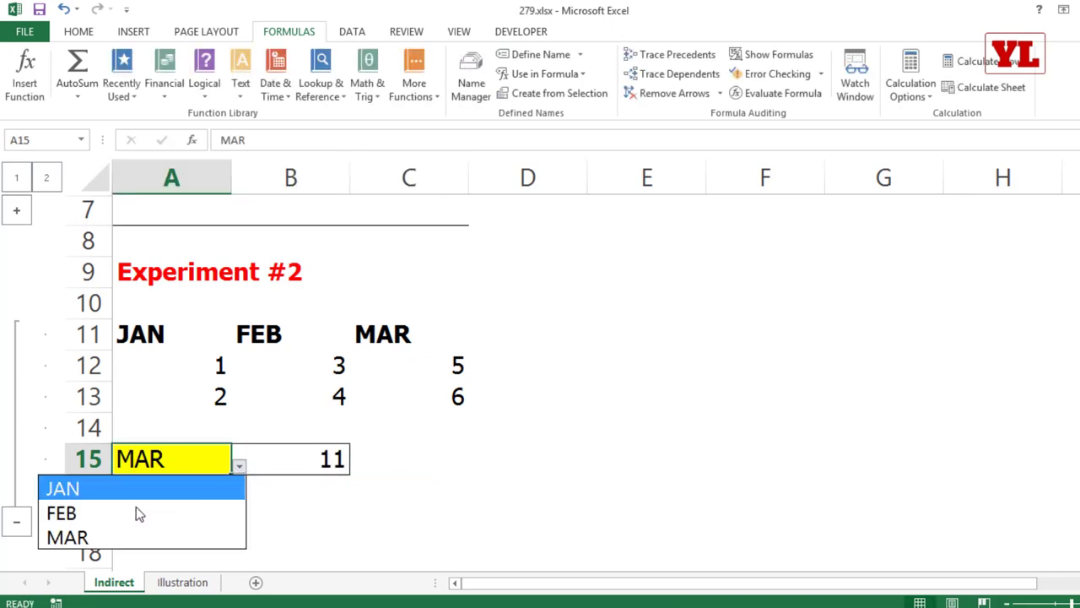
click(135, 511)
click(297, 459)
text(7)
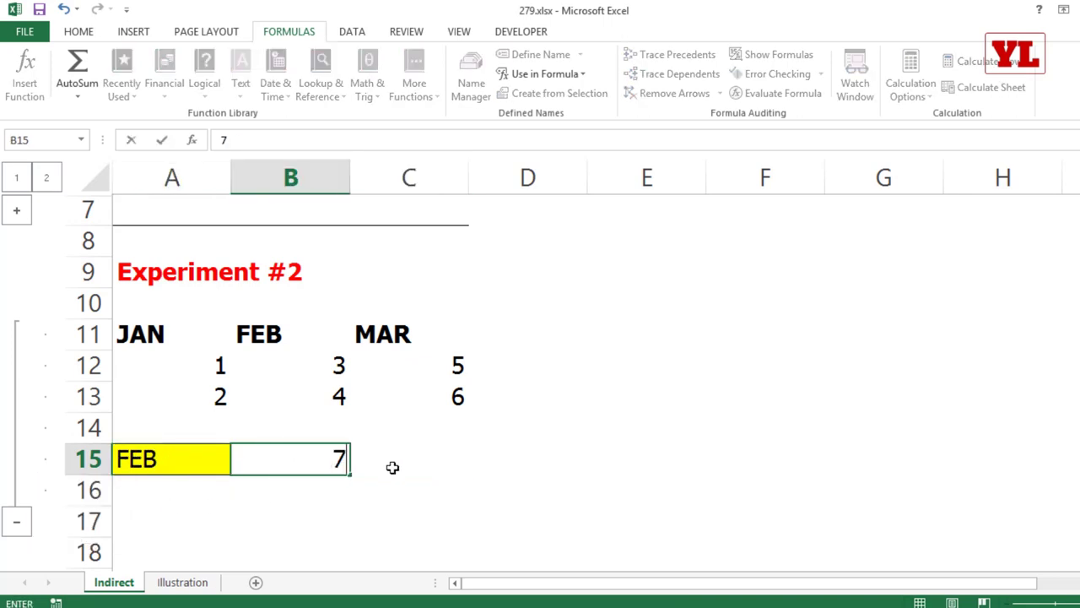
click(392, 467)
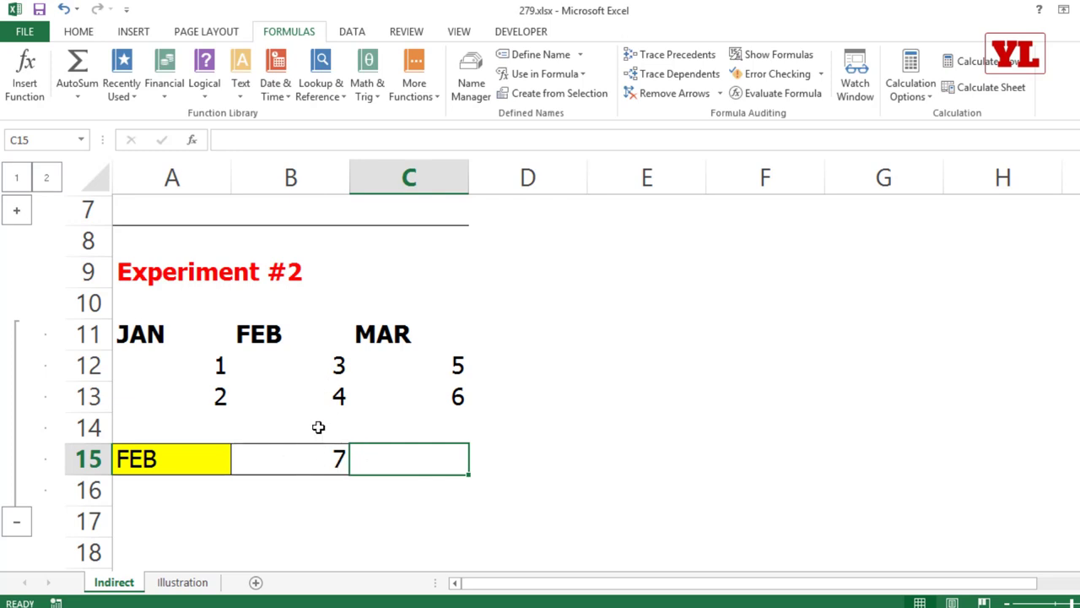
Start an IF formula in B15 that tests A15="FEB" and returns SUM(B12:B13) when true.
click(326, 463)
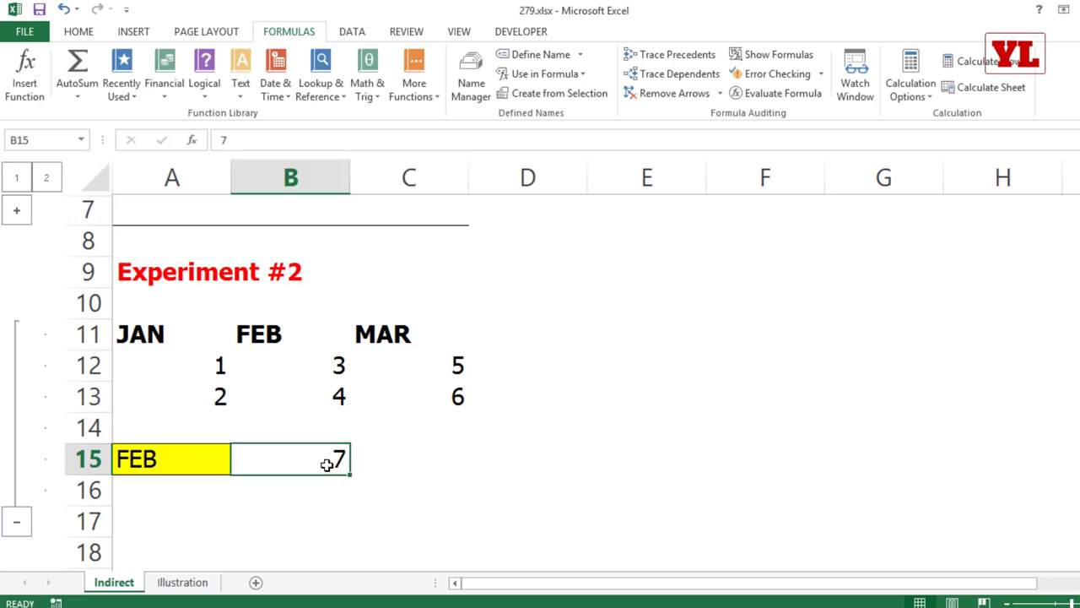
text(=if)
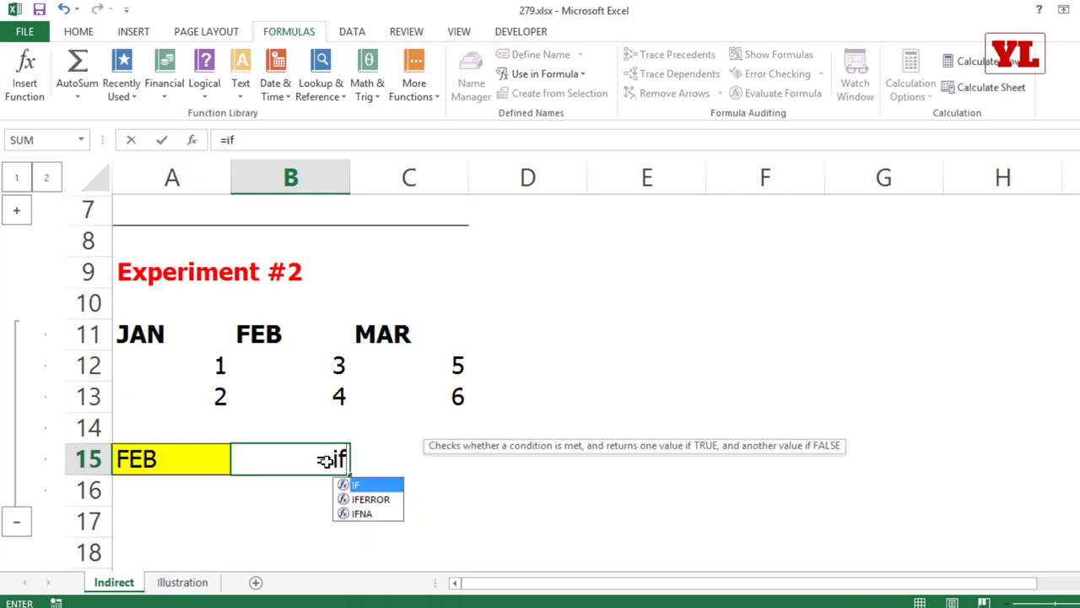
key(Tab)
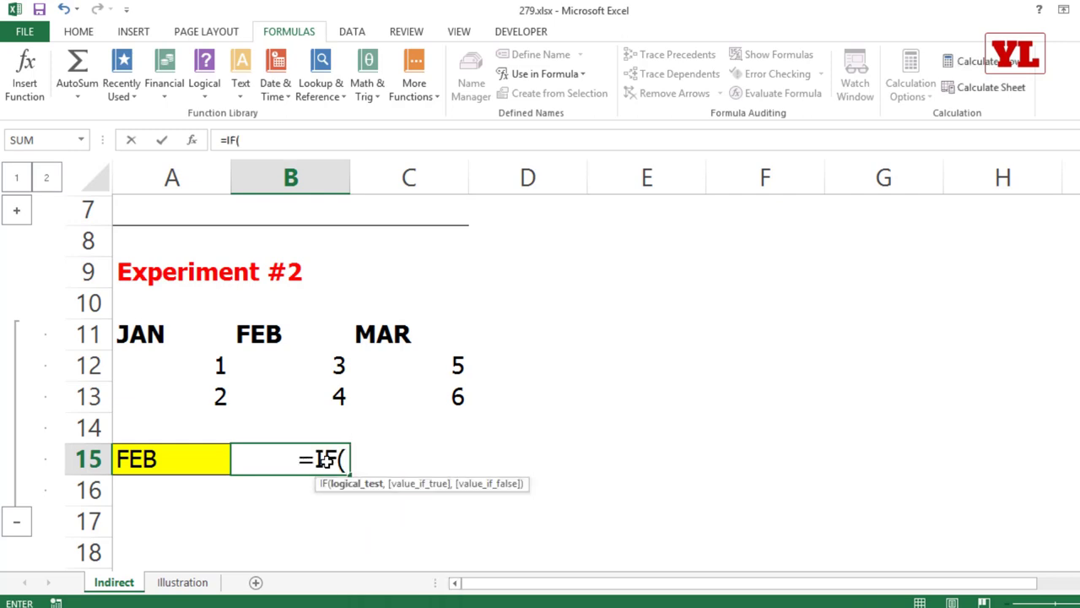
click(185, 457)
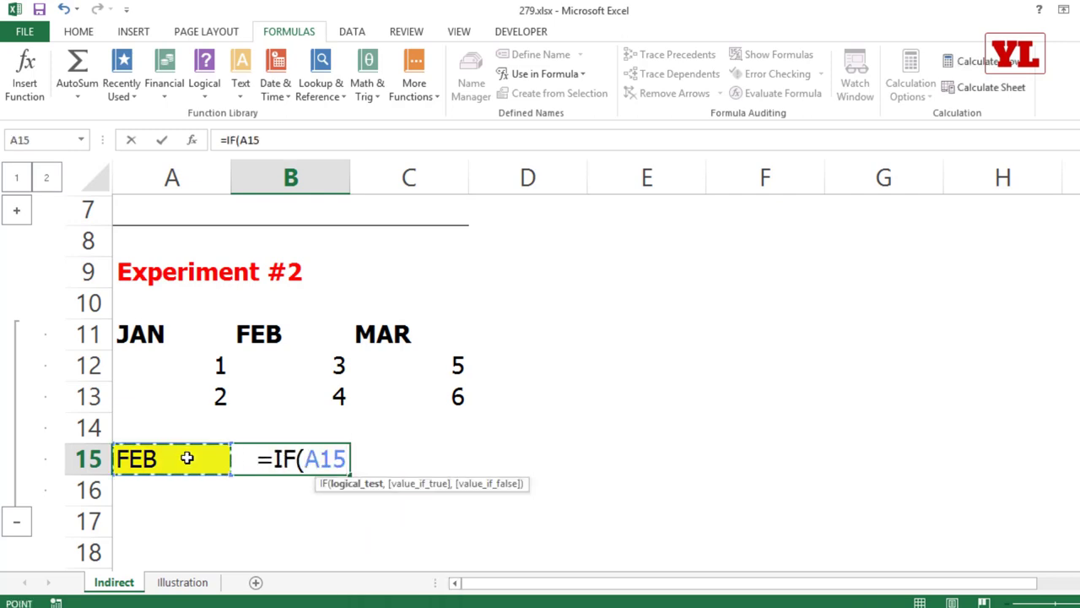
text(="FEB)
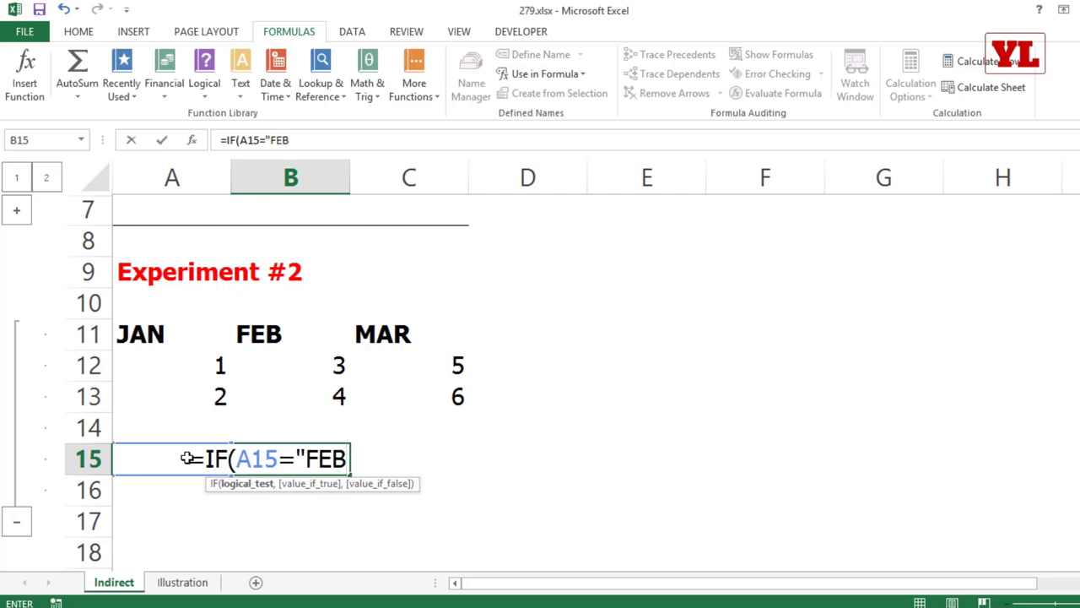
text(",sum)
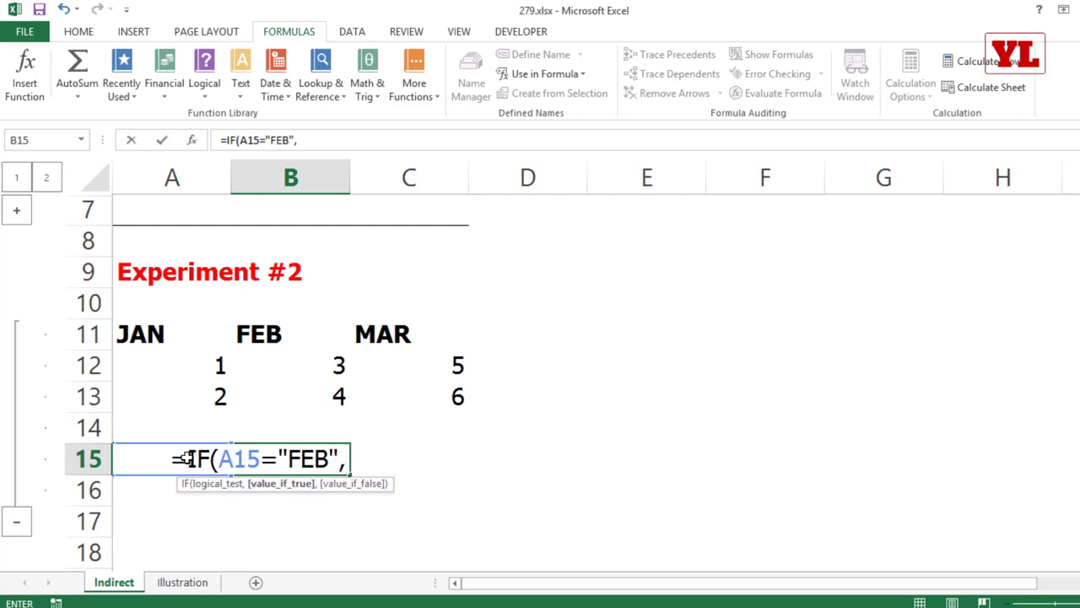
key(Tab)
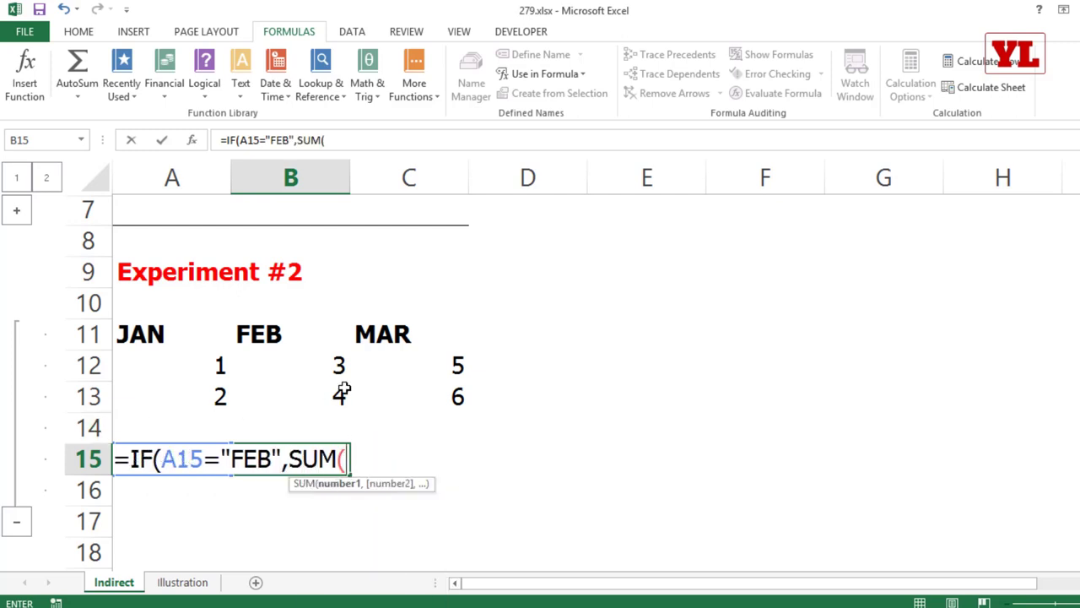
drag(320, 362, 318, 385)
text())
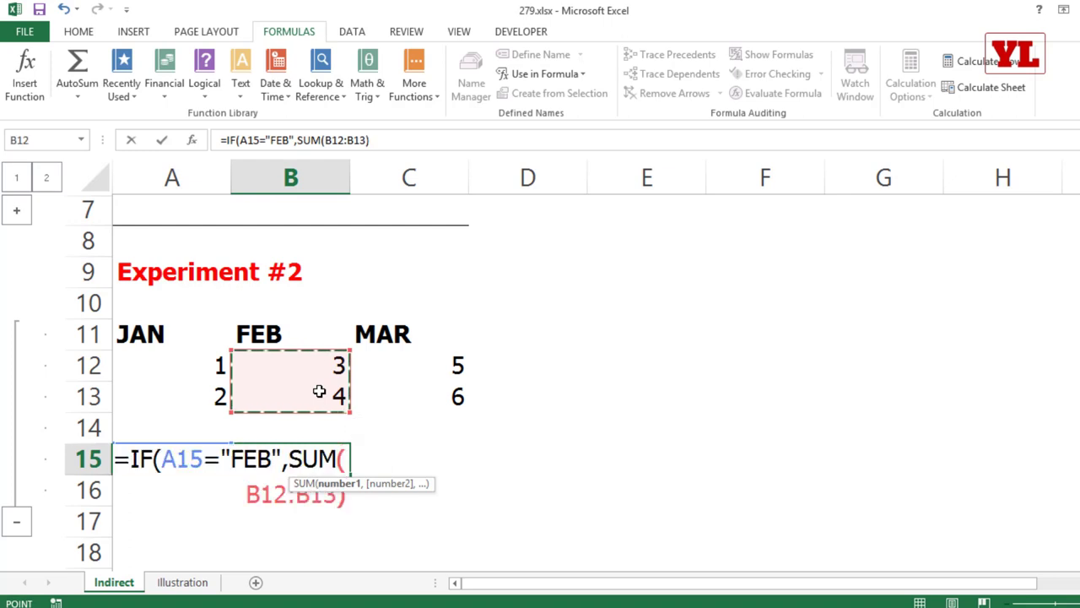
Nest a second IF as the false result in B15's formula, testing A15="JAN" and returning SUM(A12:A13) when true.
text(,if)
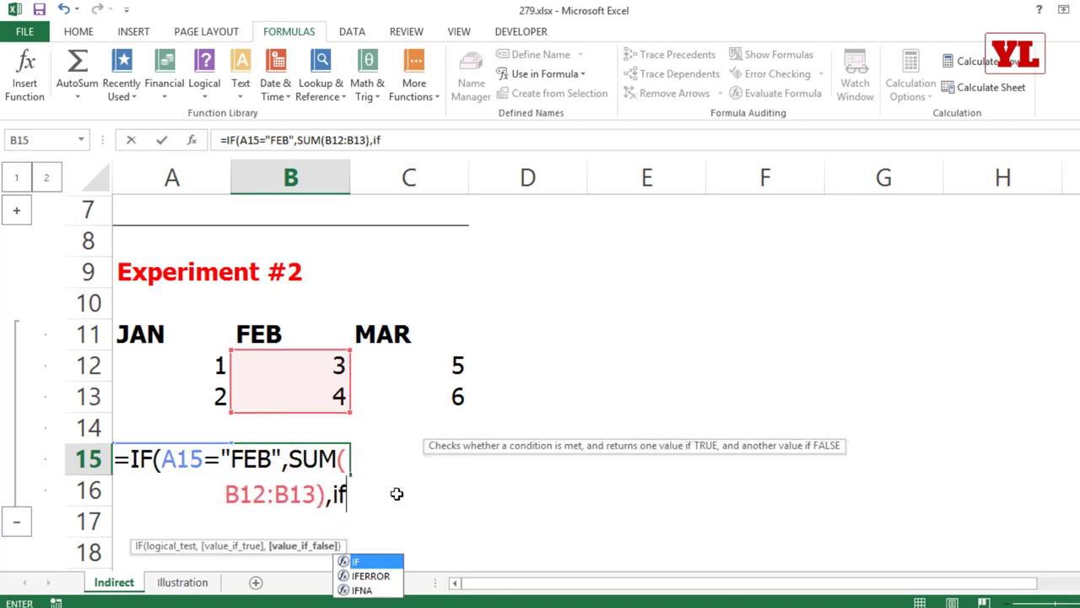
key(Tab)
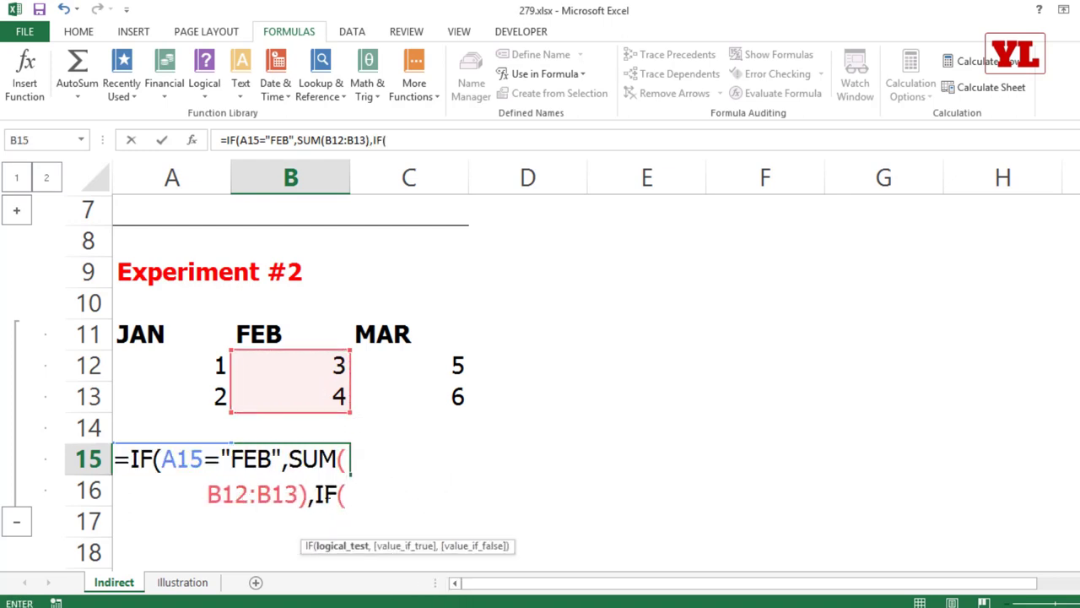
text(A15)
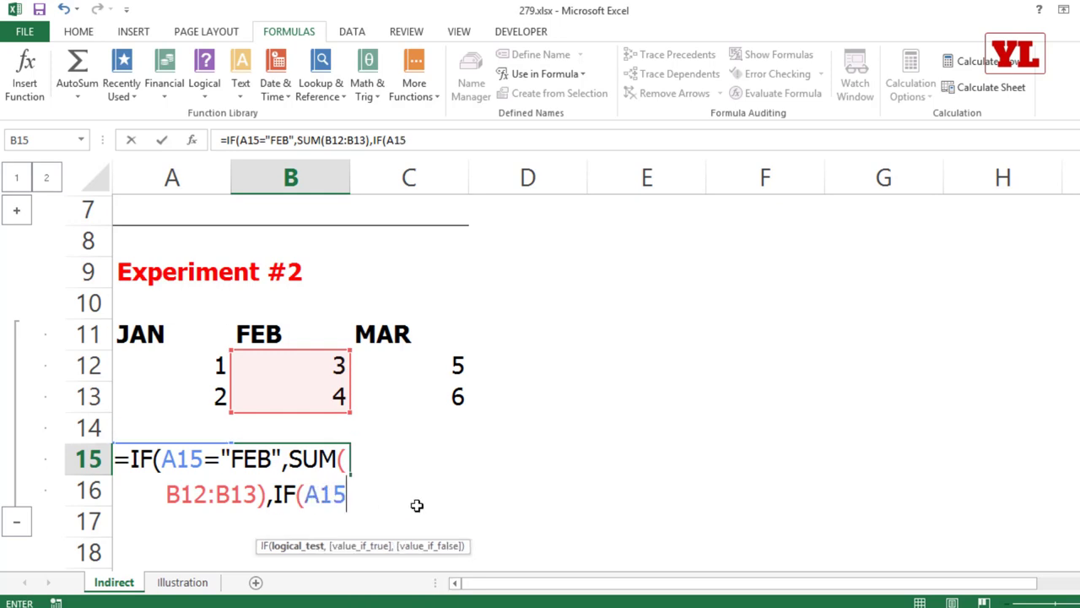
text(=)
text("JA)
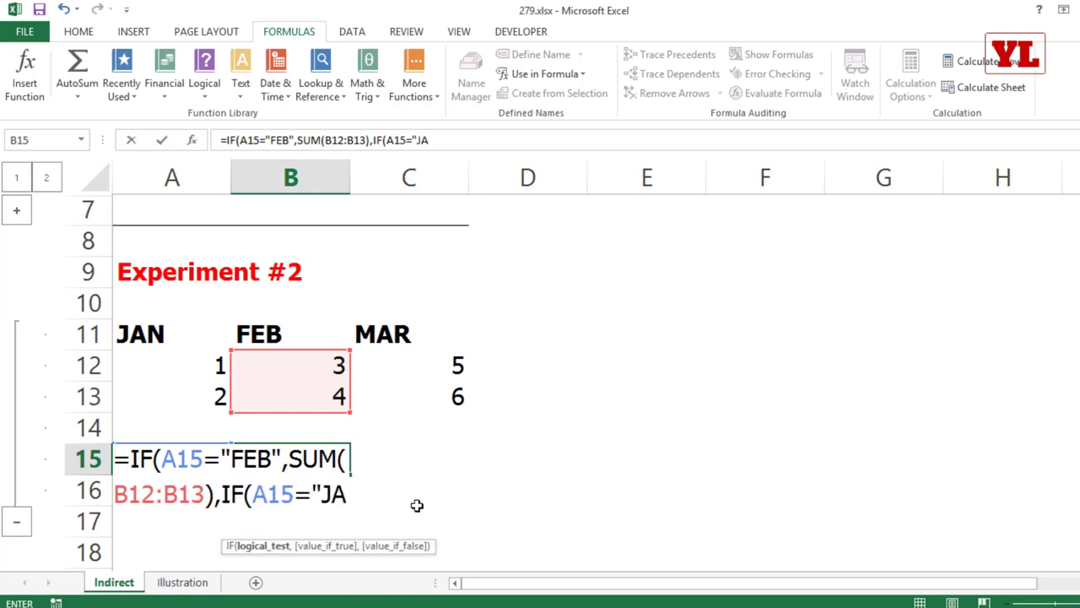
text(N",)
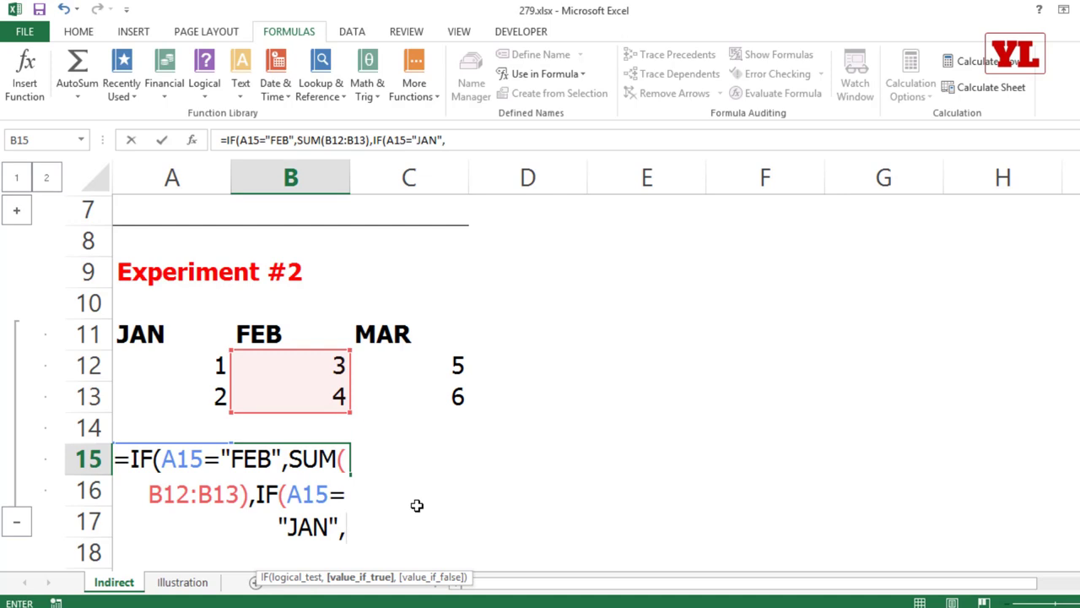
text(sum()
drag(186, 367, 183, 390)
text(),)
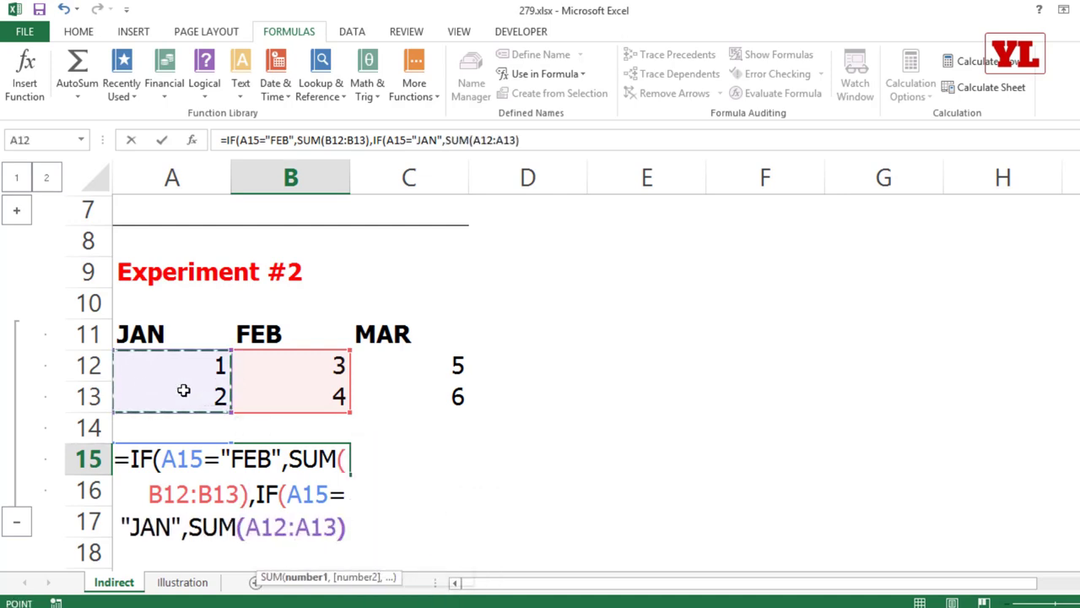
Add SUM(C12:C13) as the nested IF's false result, close all the brackets and enter the formula in B15.
text(sum()
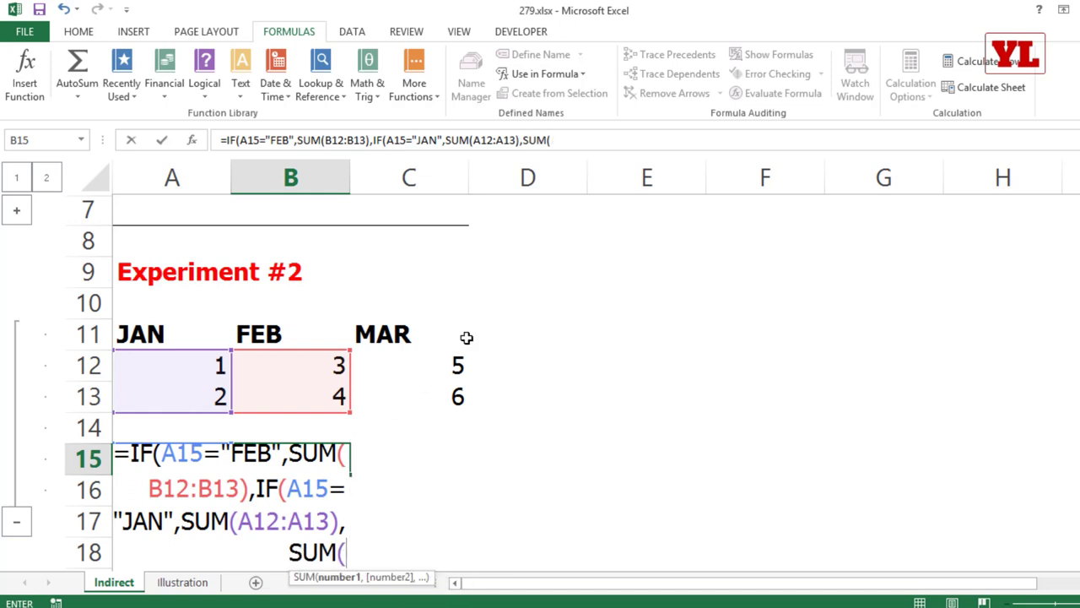
drag(461, 358, 455, 395)
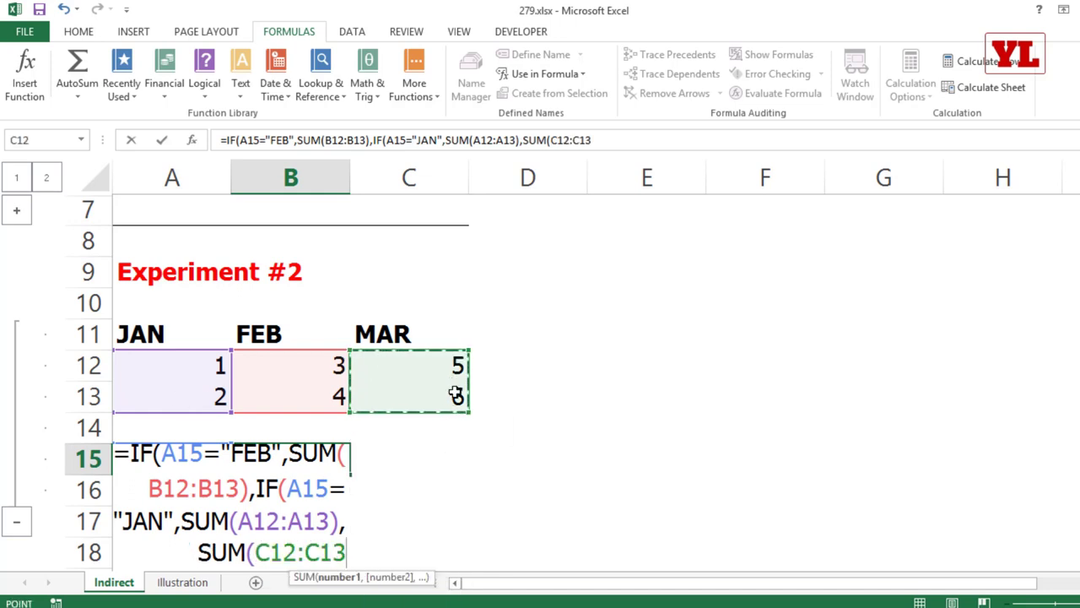
text())))
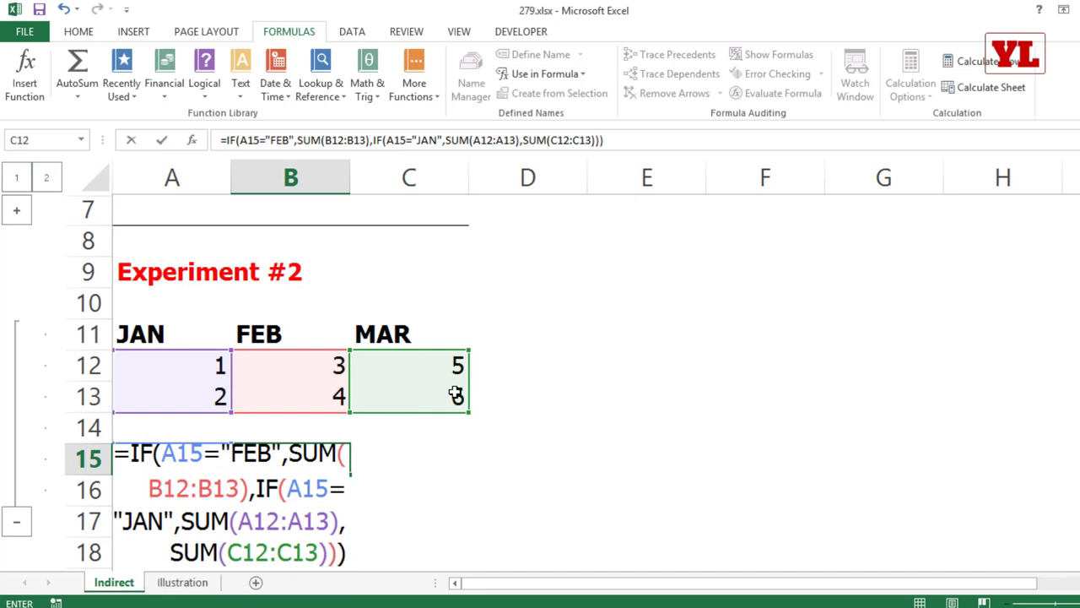
key(Return)
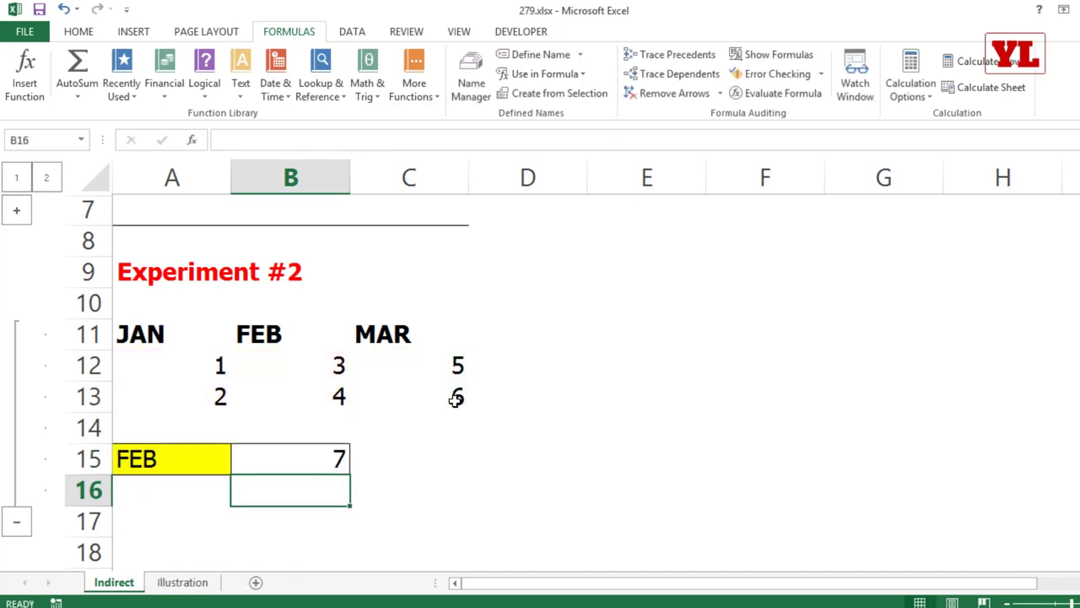
Review the nested IF formula in B15 and clear the cell.
double_click(292, 455)
drag(251, 458, 1076, 456)
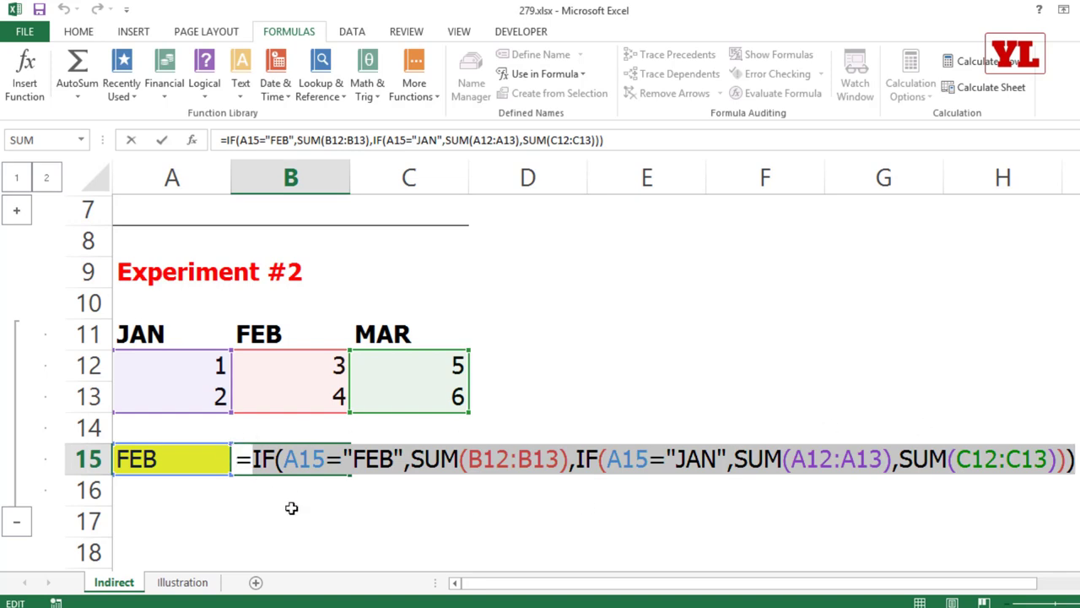
key(Escape)
key(F2)
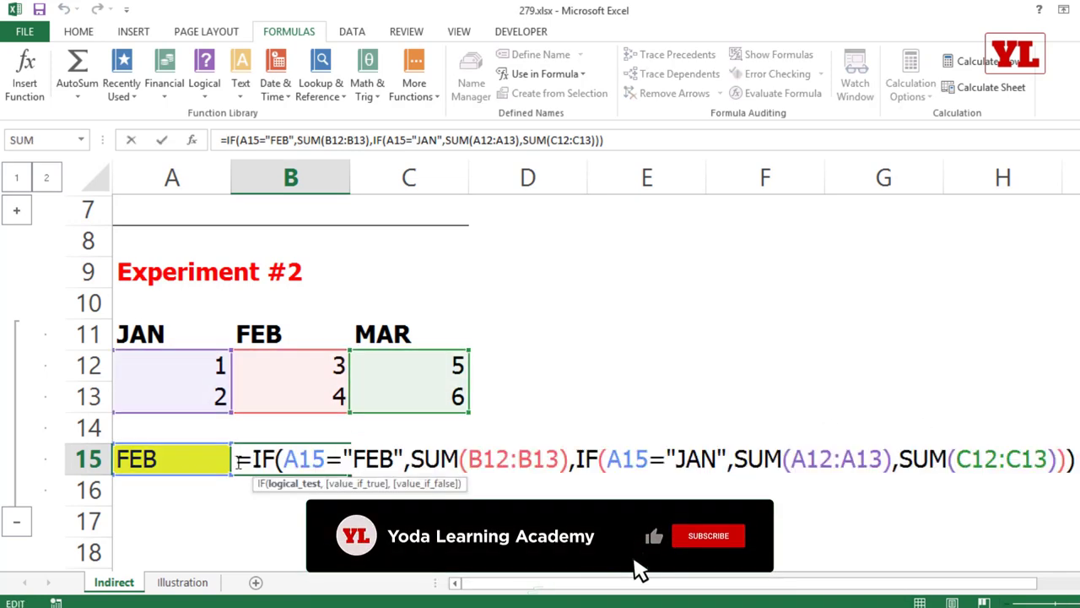
drag(240, 460, 583, 460)
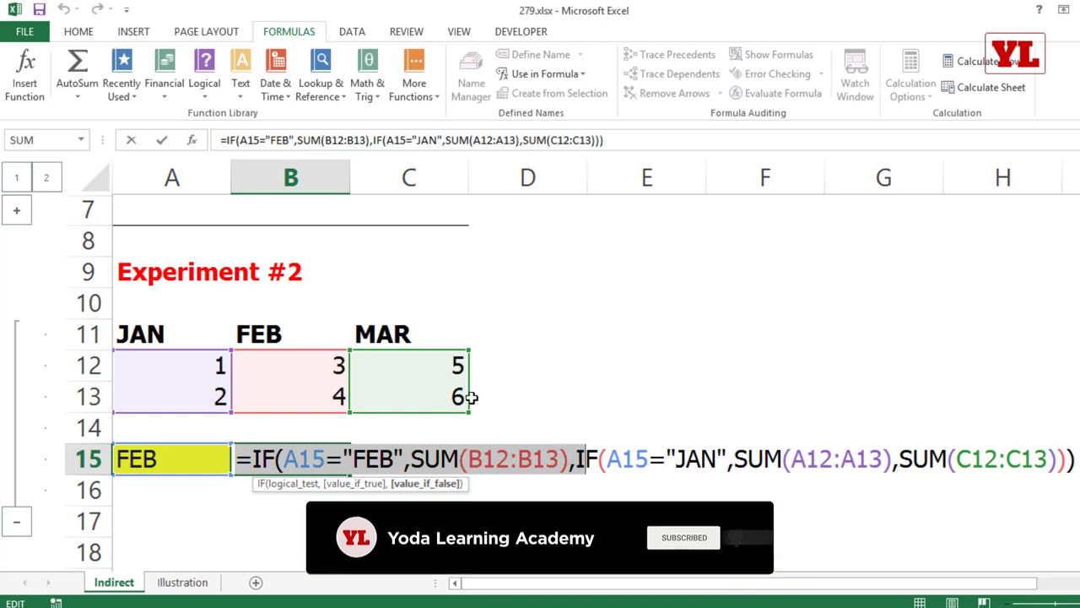
key(Escape)
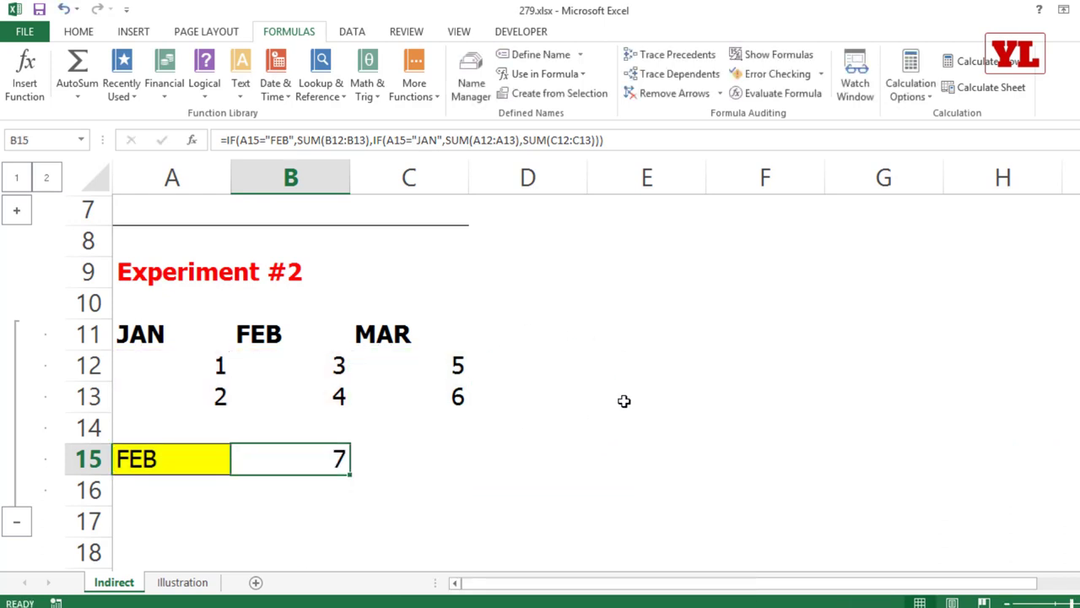
key(Delete)
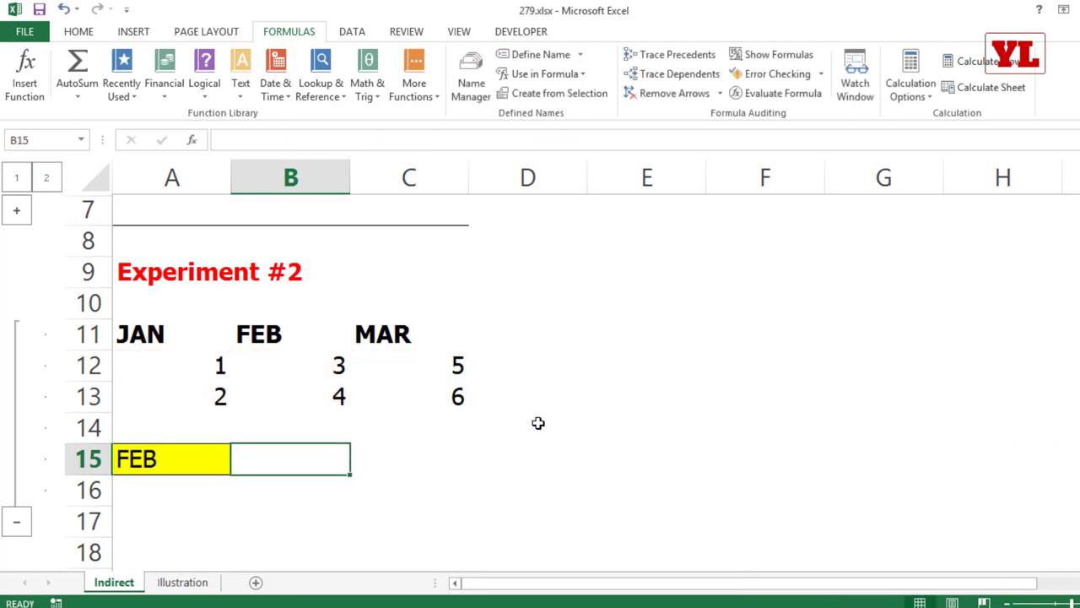
Define the name jan for the January values in A12:A13.
drag(207, 362, 208, 397)
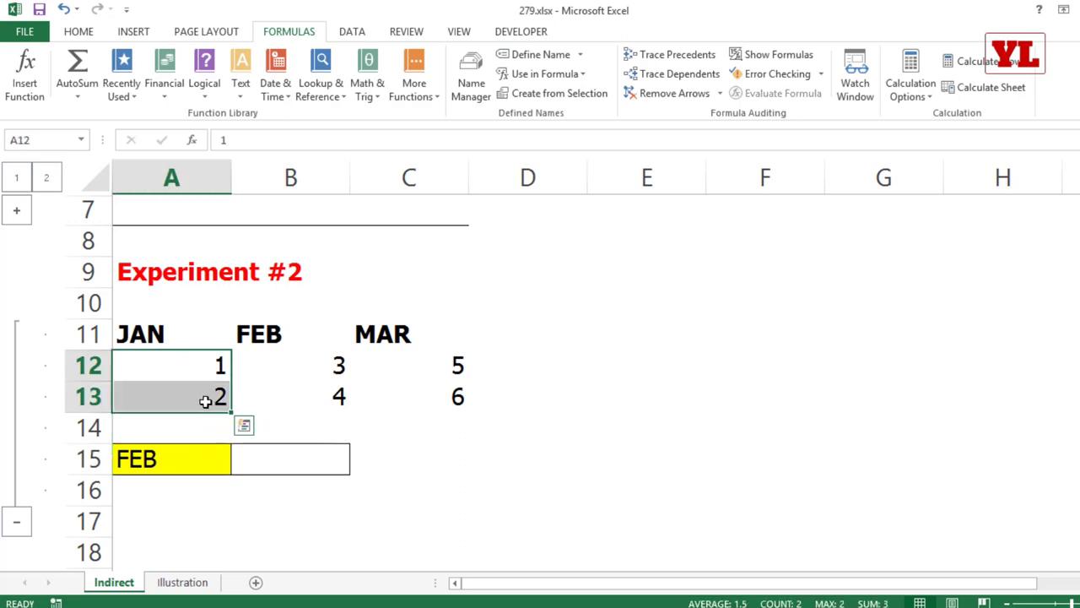
click(48, 141)
text(jan)
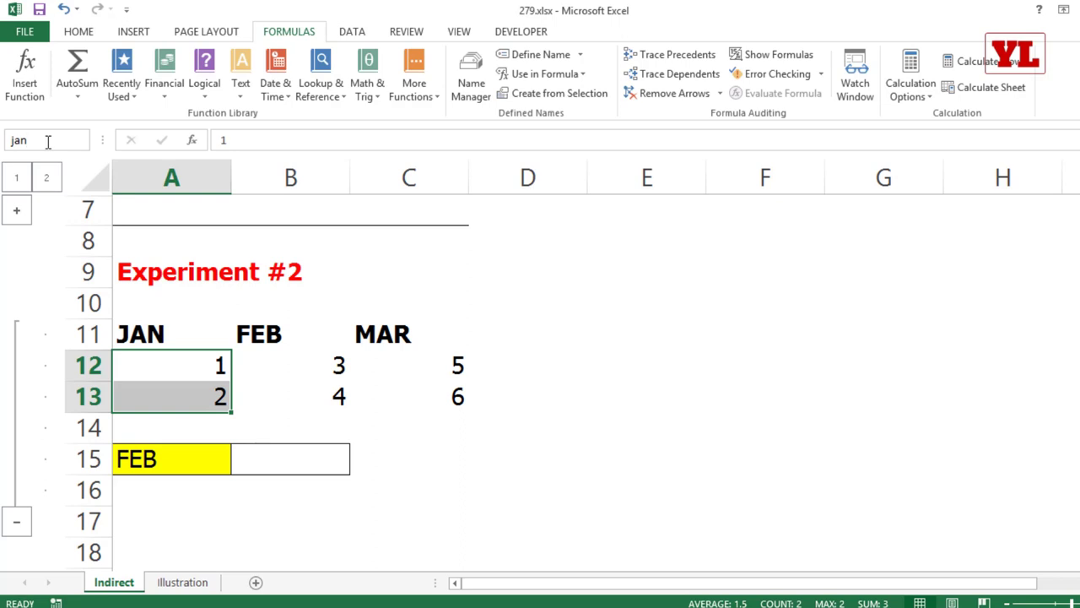
key(Return)
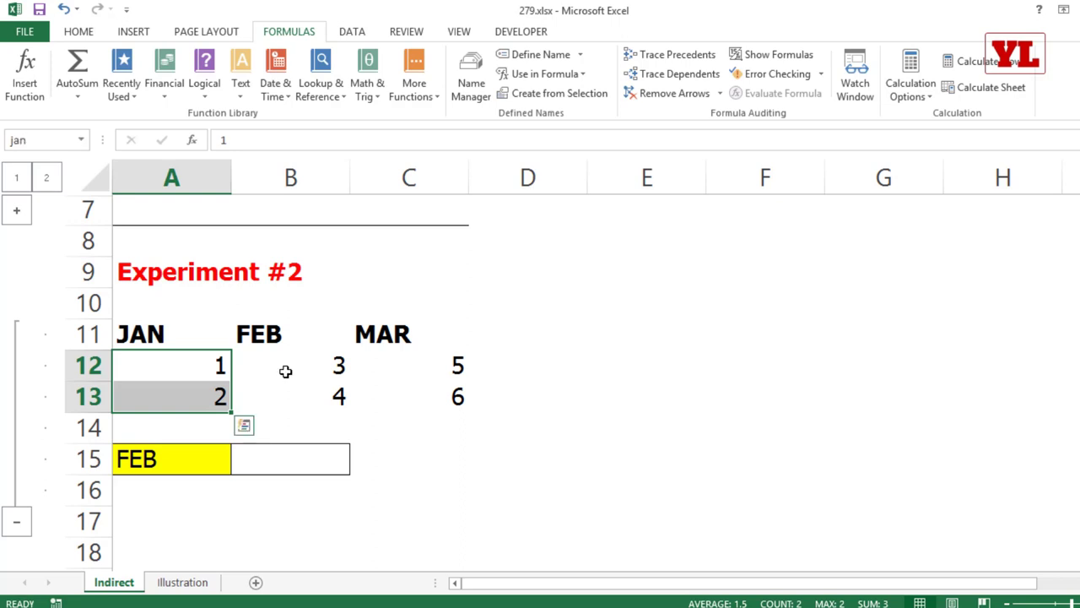
Define the name feb for B12:B13 and the name mar for C12:C13.
drag(284, 369, 285, 407)
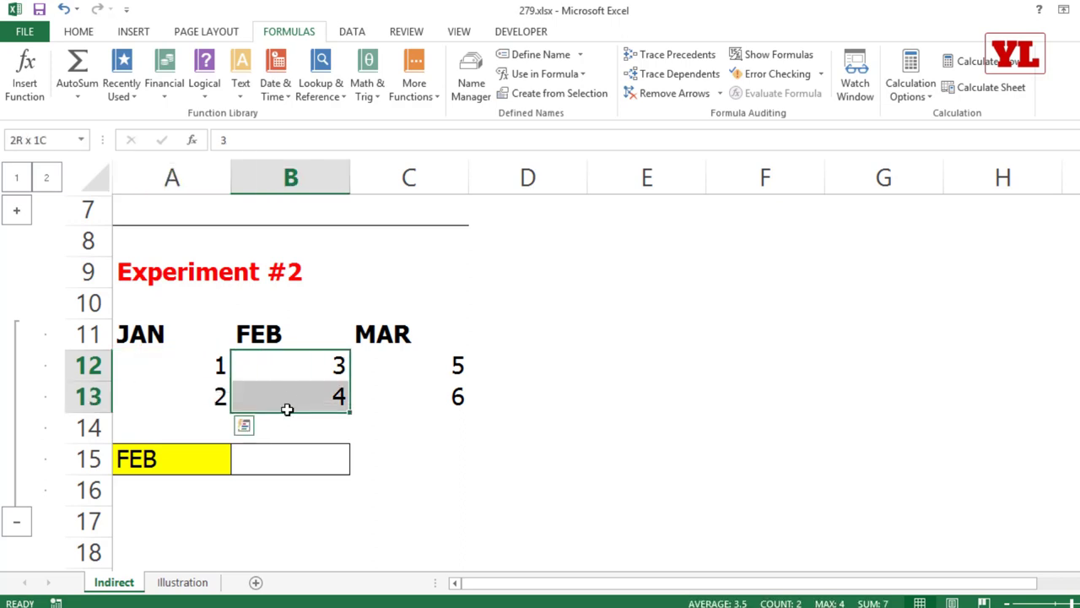
click(41, 142)
text(feb)
drag(422, 366, 416, 393)
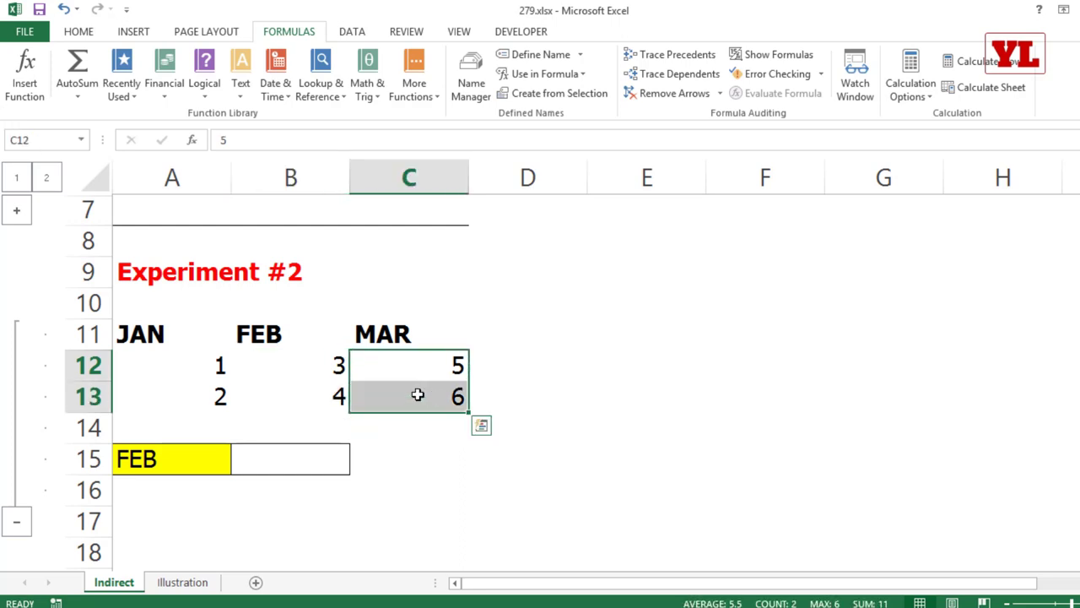
click(34, 138)
text(ma)
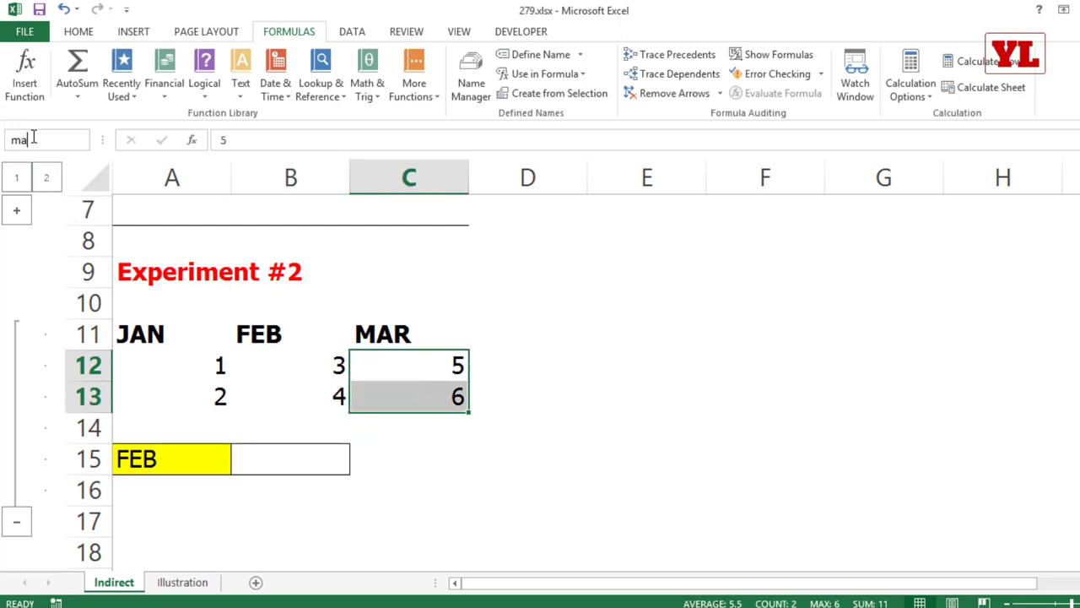
text(mar)
Check the feb, jan and mar named ranges by jumping to each one in turn.
click(81, 139)
click(59, 196)
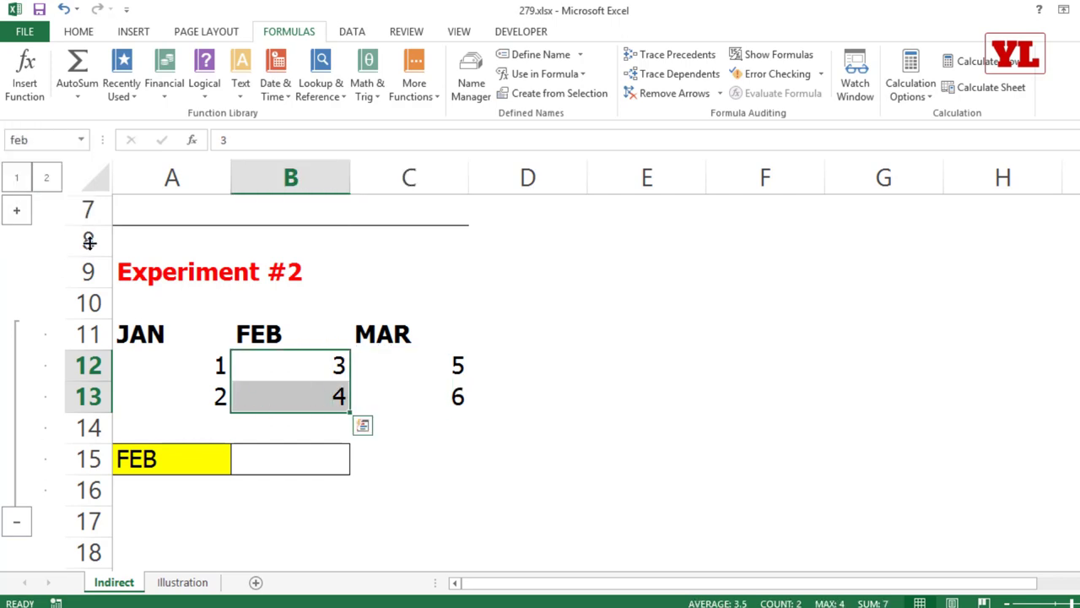
click(81, 140)
click(31, 216)
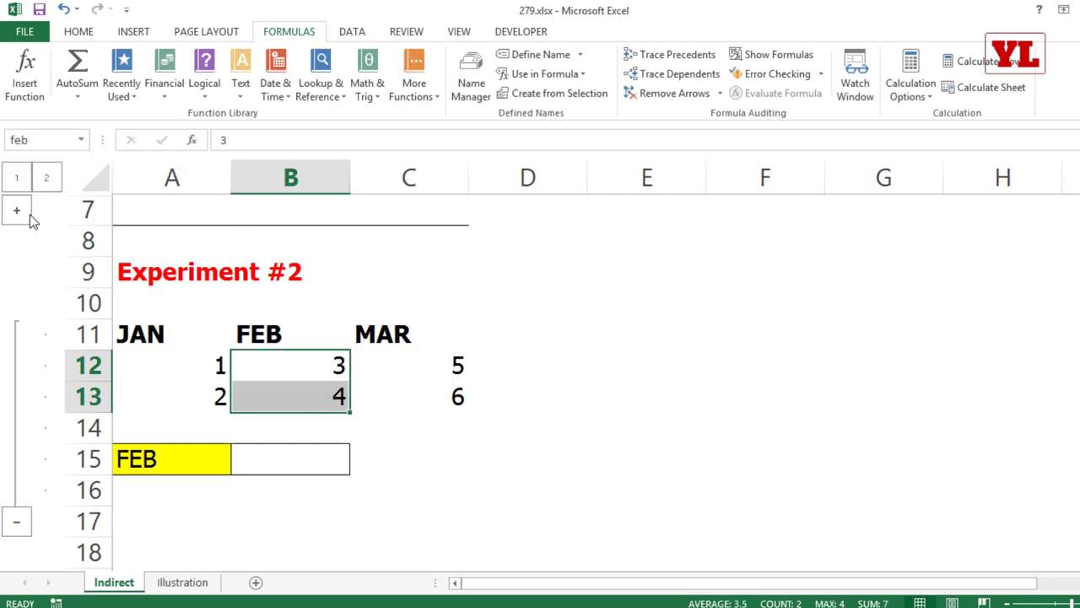
click(81, 140)
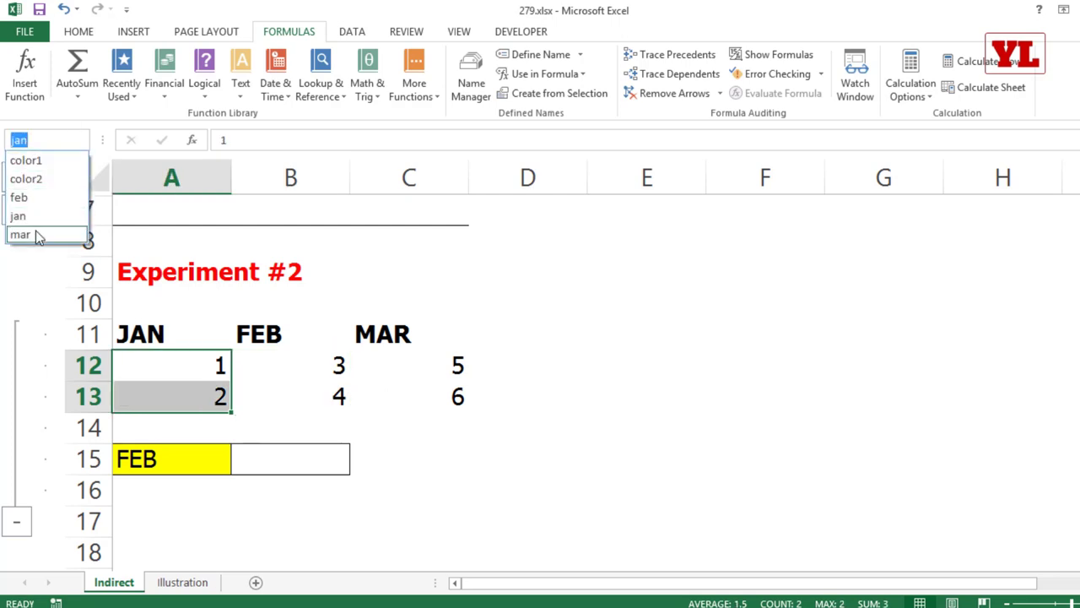
click(36, 232)
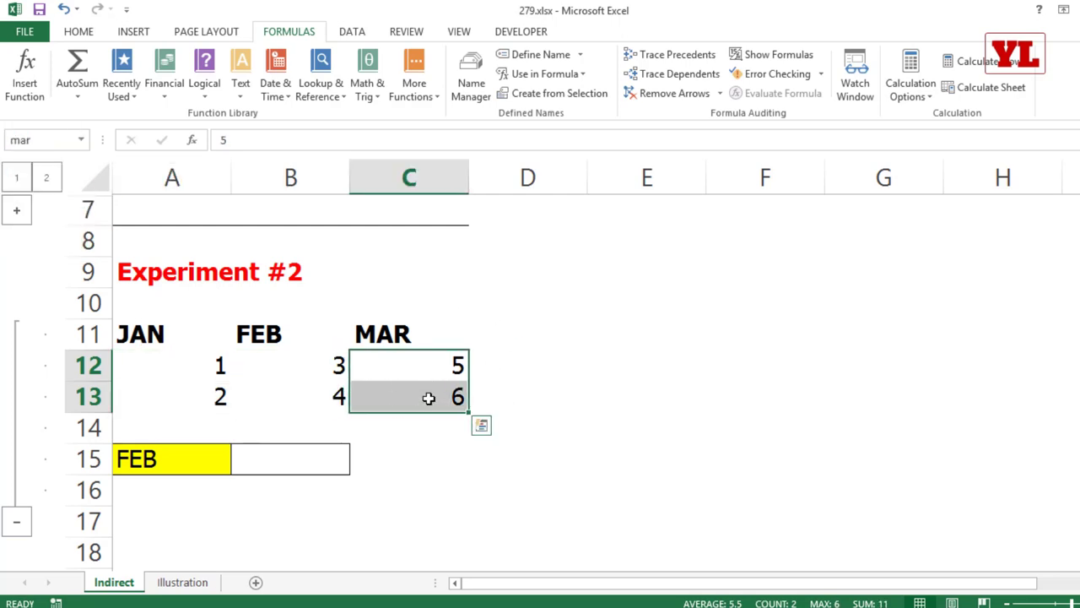
Enter the formula =SUM(INDIRECT(A15)) in B15 to total the month chosen in A15.
click(303, 464)
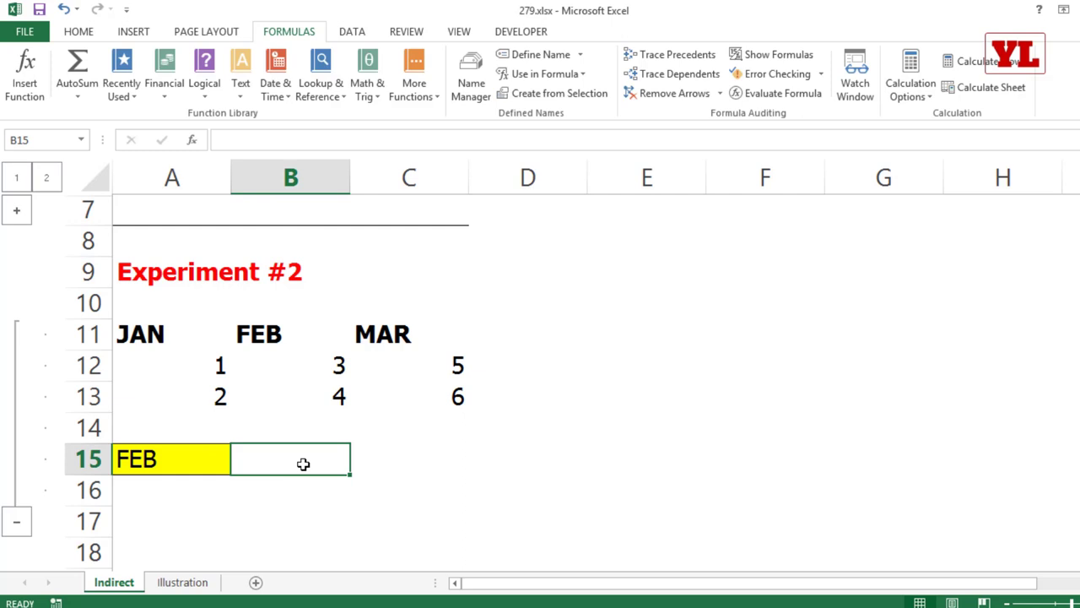
text(=sum)
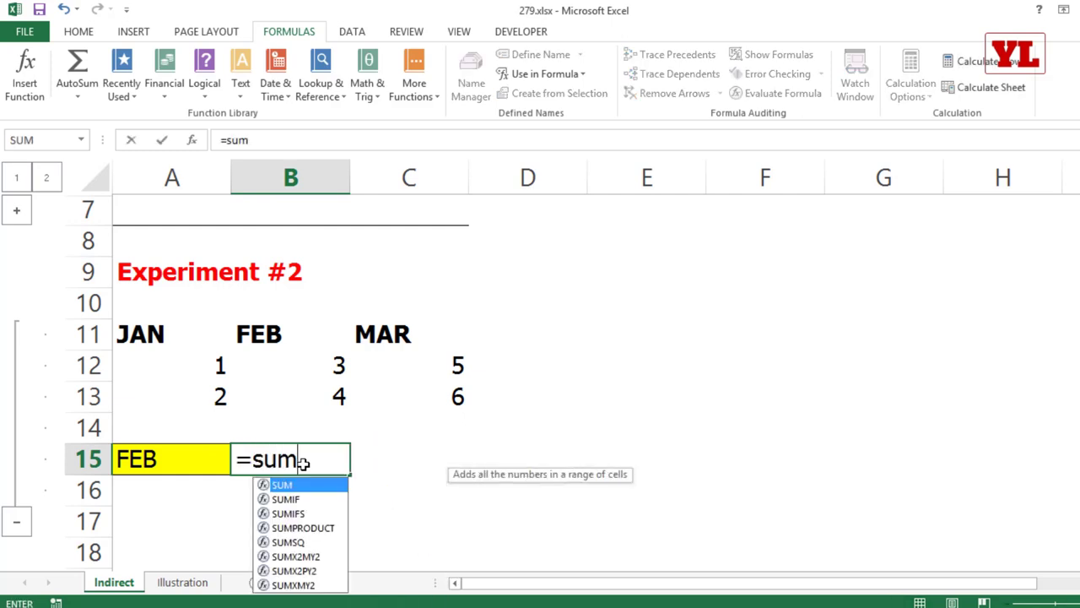
key(Tab)
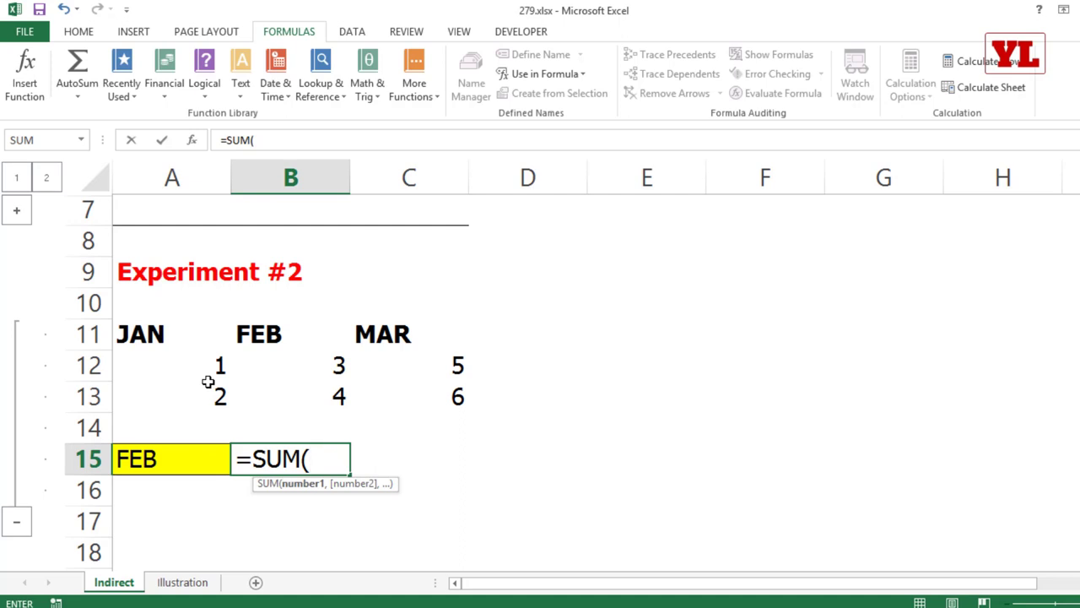
text(indire)
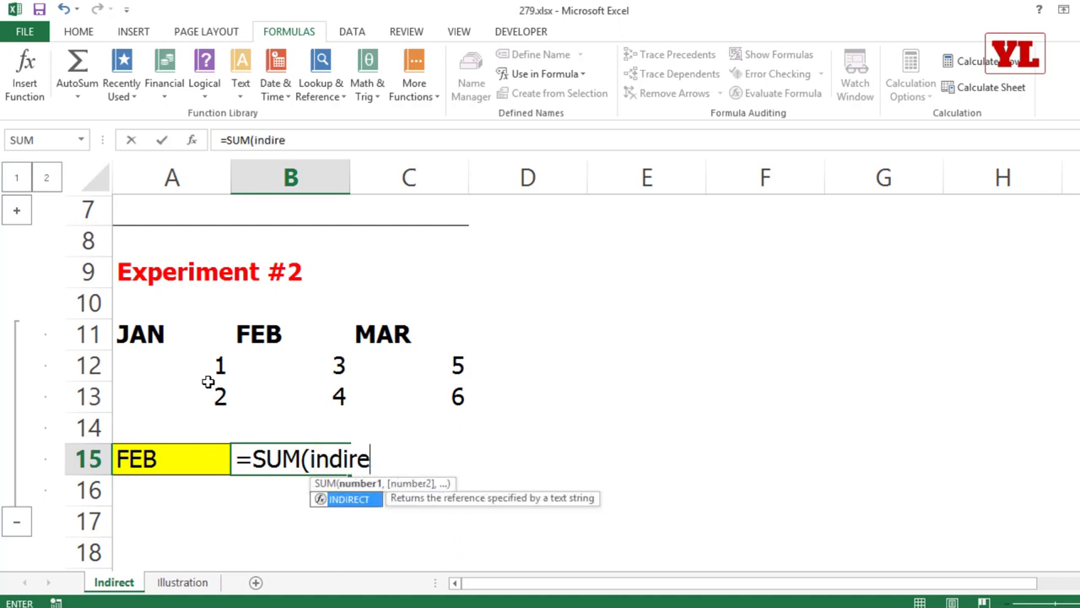
key(Tab)
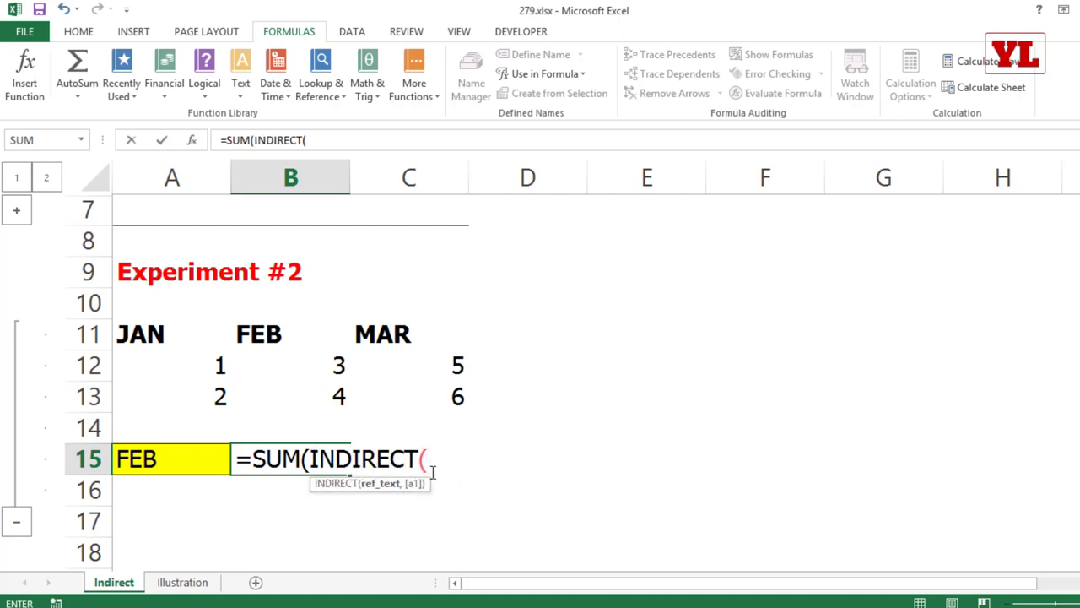
click(177, 456)
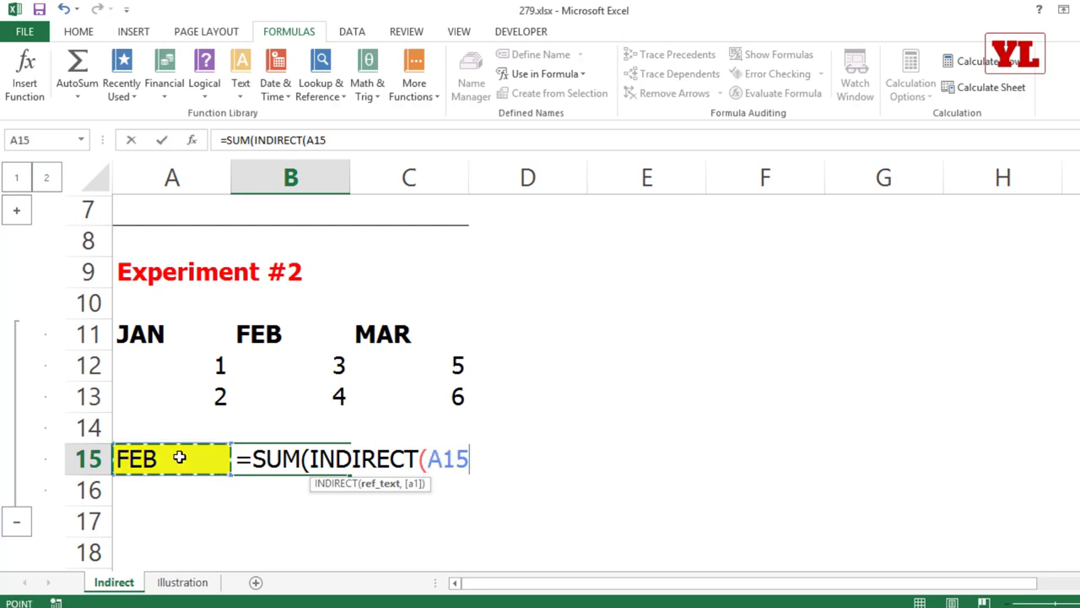
text()))
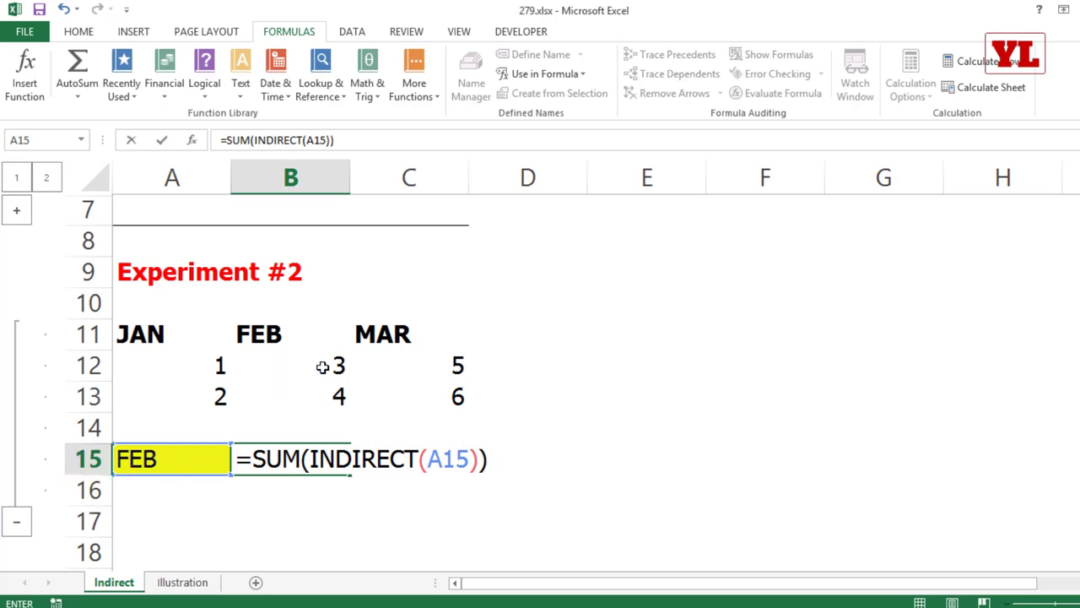
key(Return)
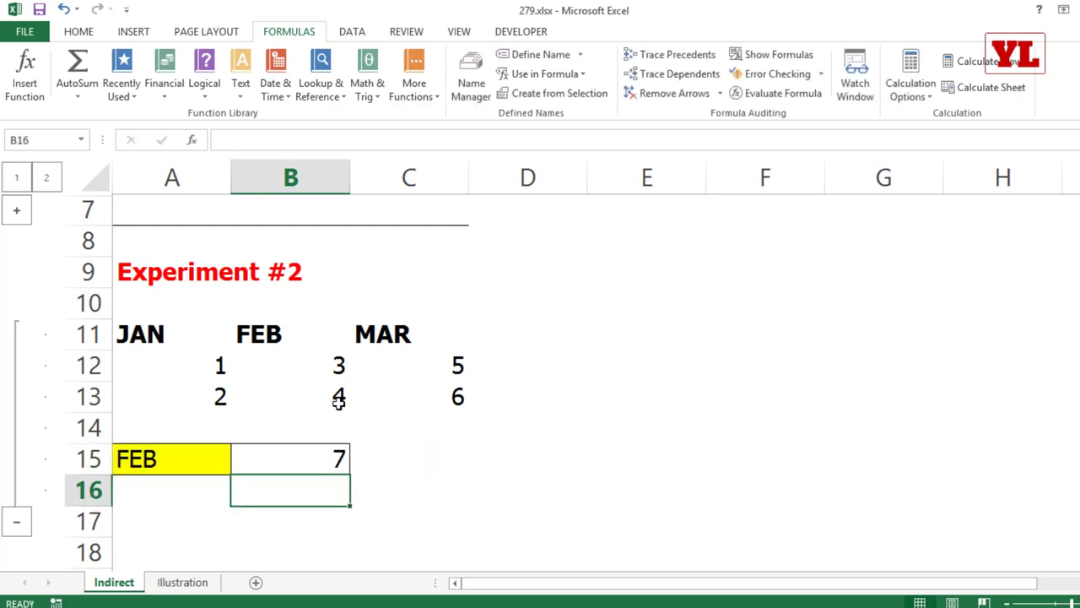
Evaluate only the INDIRECT(A15) part inside B15's formula and leave the cell without keeping the evaluation.
double_click(322, 455)
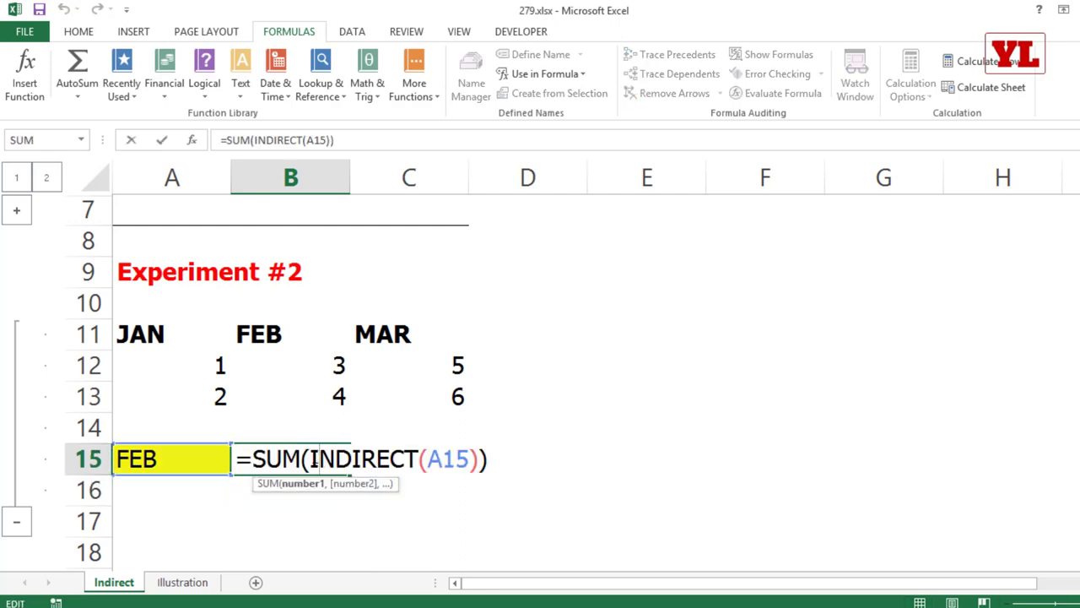
key(shift+Right)
key(shift+Right)
key(shift+Right)
key(shift+Right)
key(shift+Right)
key(shift+Right)
key(shift+Right)
key(shift+Right)
key(shift+Right)
key(shift+Right)
key(shift+Right)
key(shift+Right)
key(shift+Right)
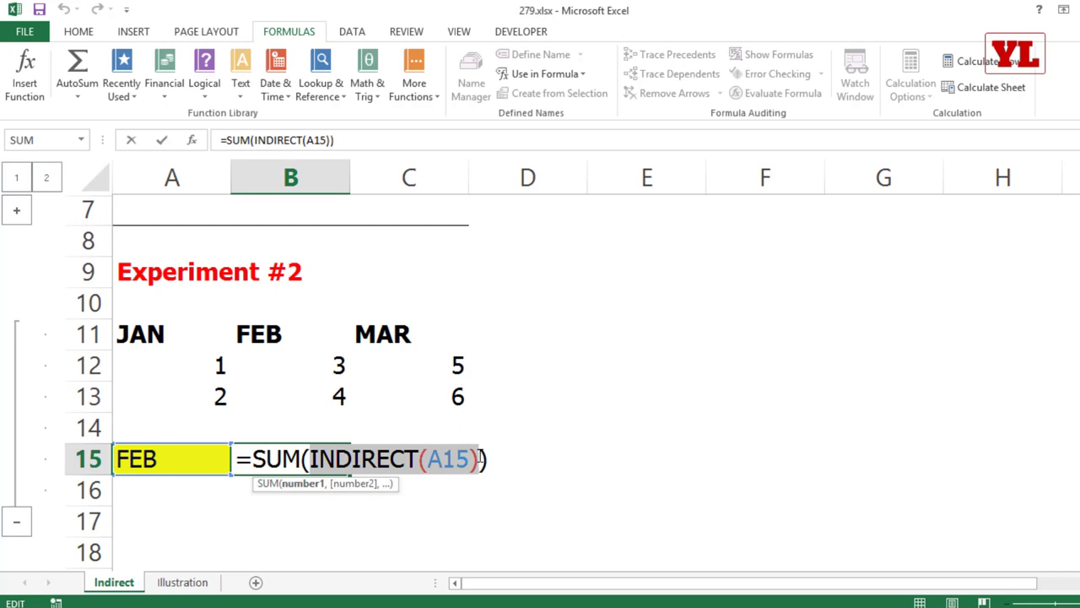
key(F9)
key(Escape)
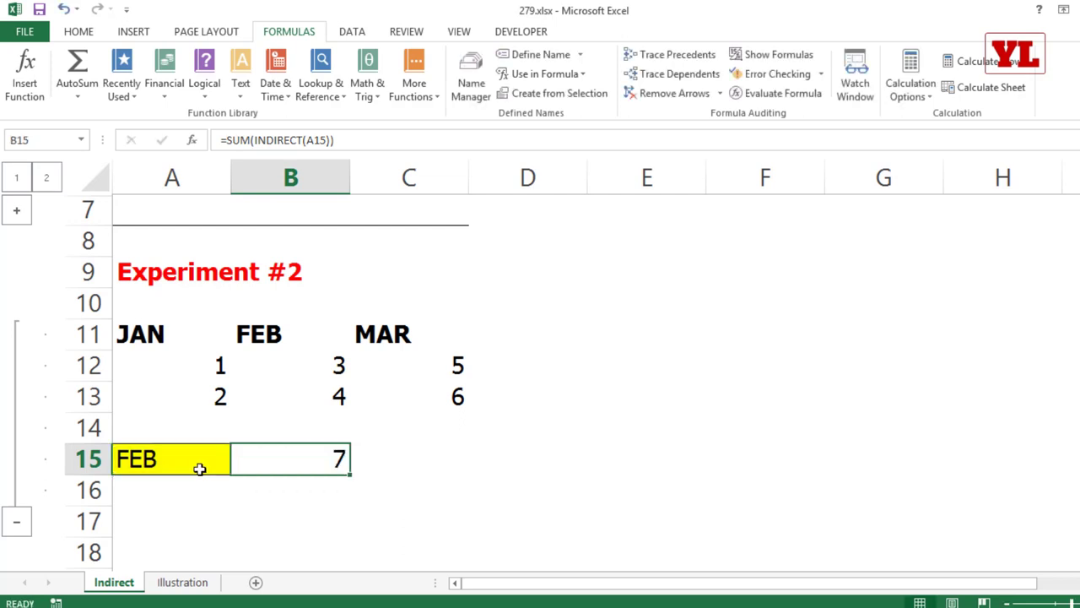
Test the B15 formula by choosing JAN and then MAR from the month list in A15.
click(212, 460)
click(239, 466)
click(161, 492)
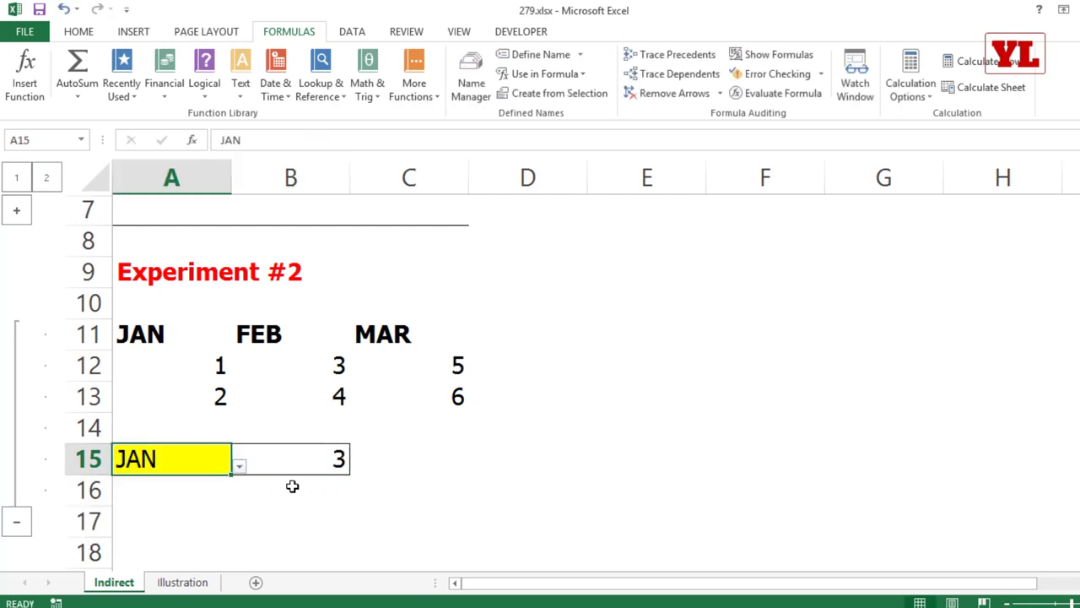
click(239, 467)
click(139, 535)
Examine the INDIRECT(A15) part of B15's formula with MAR chosen, leaving the formula as it is.
double_click(310, 456)
drag(311, 456, 480, 458)
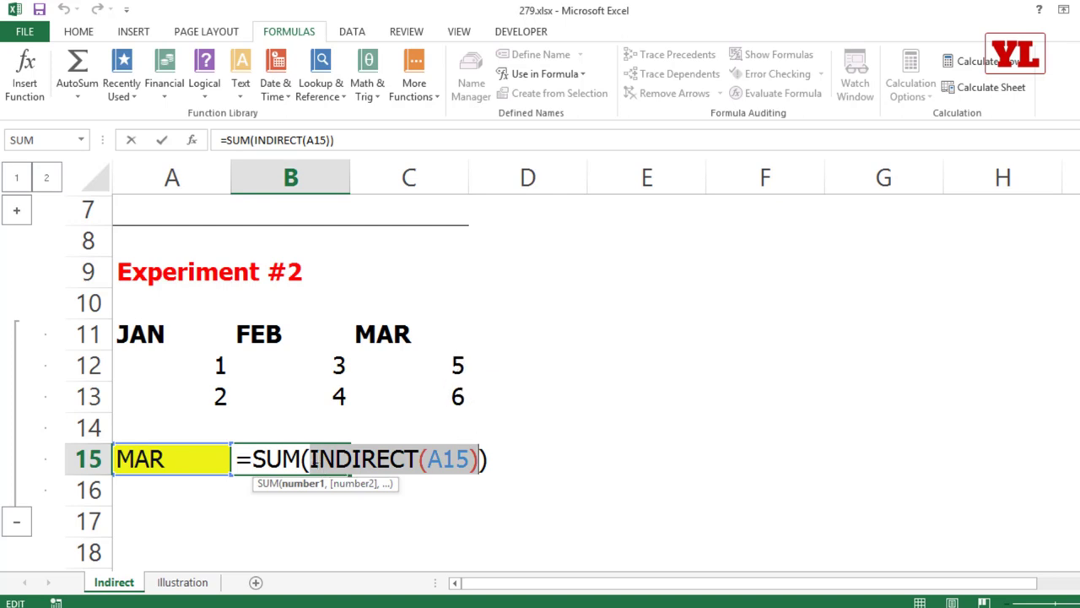
key(Escape)
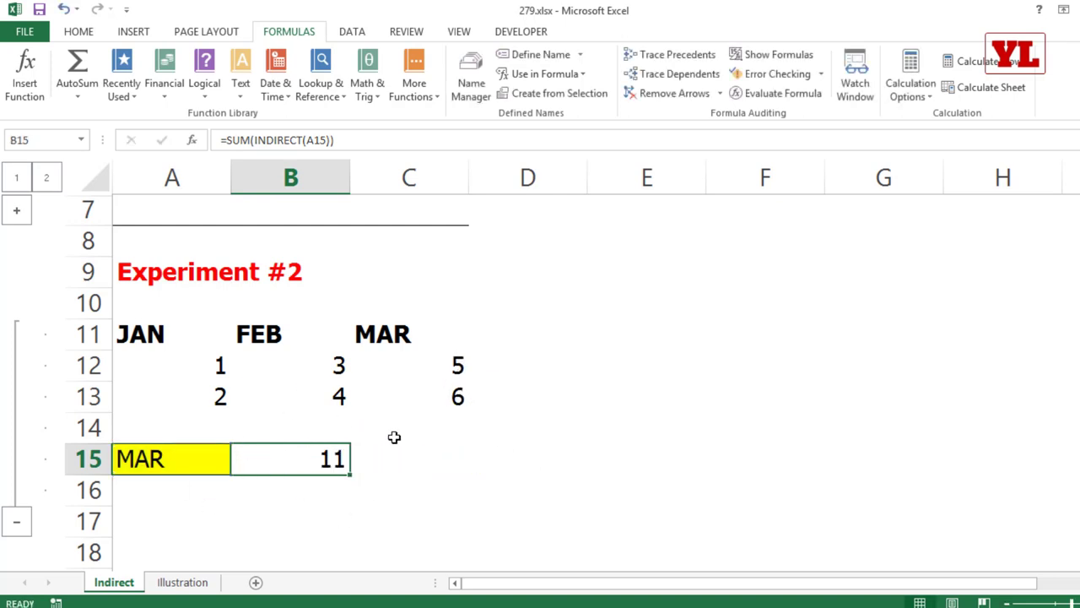
Extend the month headers in row 11 from MAR in C11 across to DEC in L11.
ctrl+scroll(413, 416, down, 3)
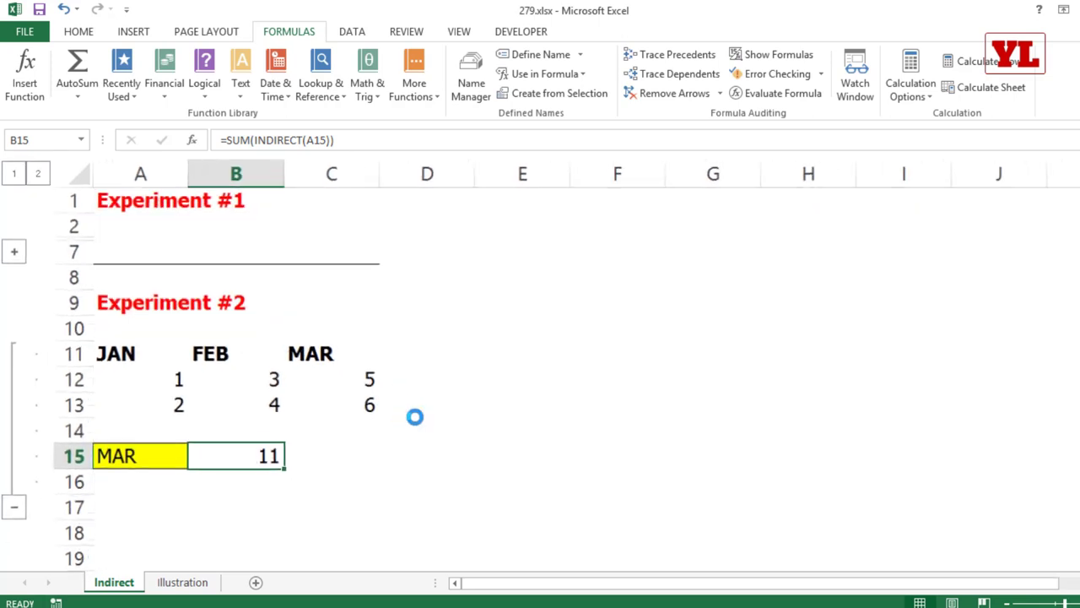
ctrl+scroll(414, 416, down, 2)
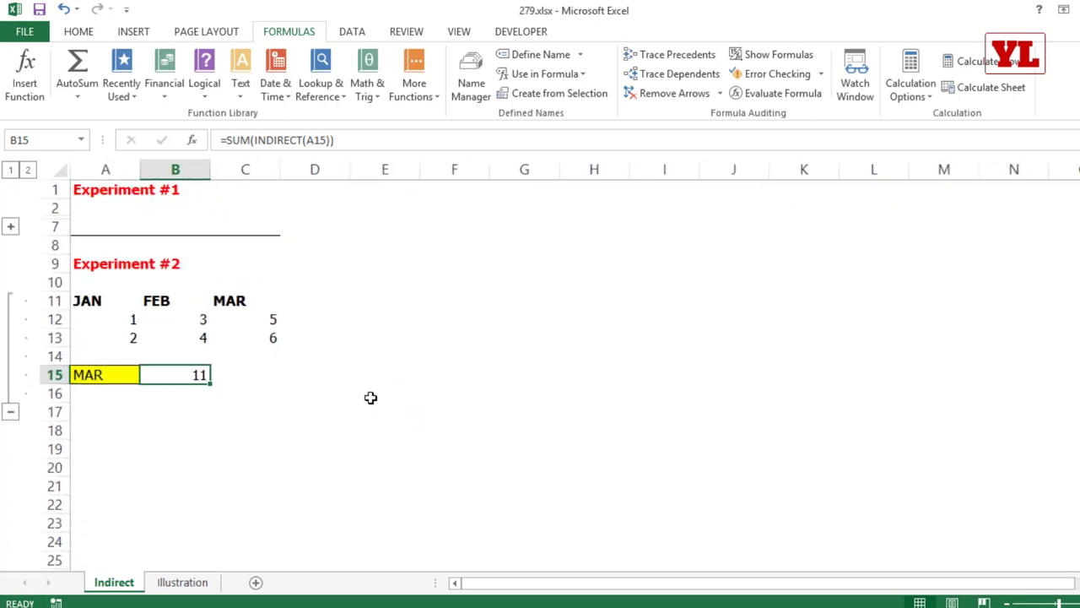
drag(253, 302, 248, 340)
drag(186, 321, 187, 340)
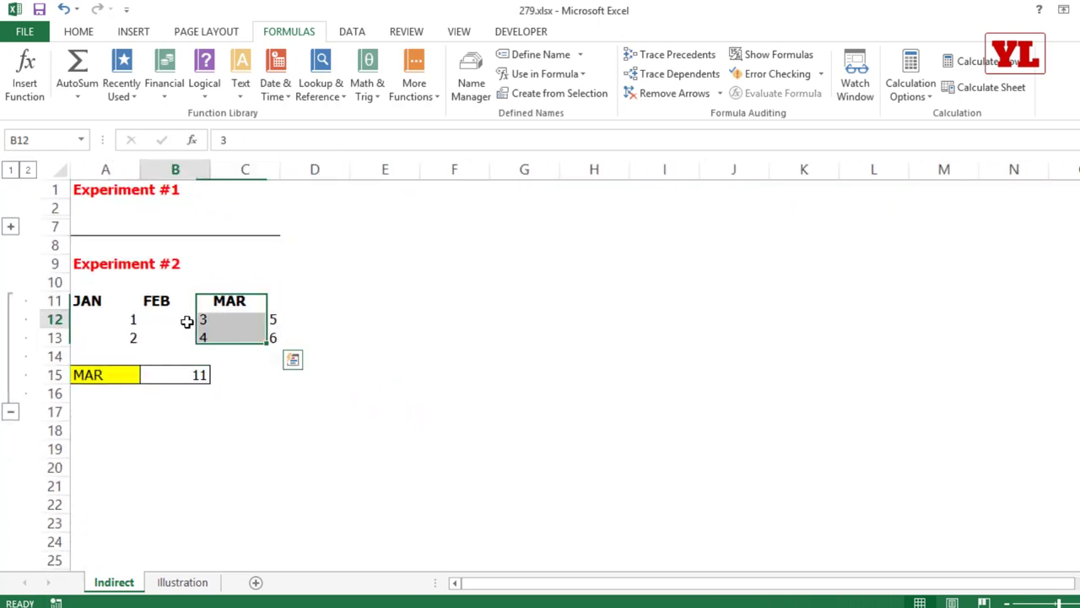
drag(314, 321, 314, 339)
drag(385, 317, 448, 344)
click(232, 301)
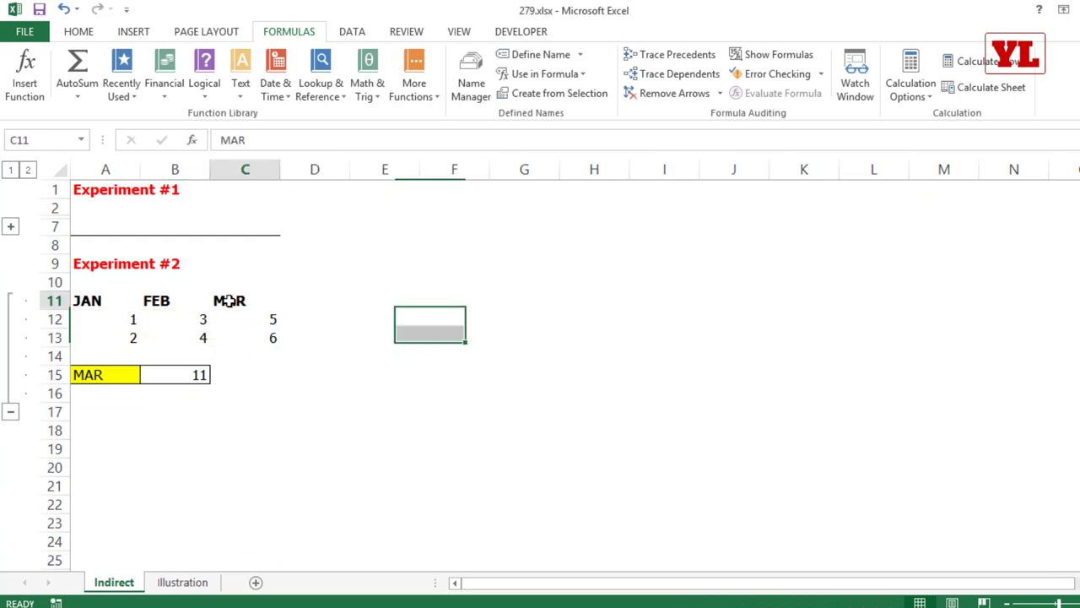
drag(283, 312, 881, 301)
Enter =C12+1 in D12 and fill it through L13 to supply both value rows for APR to DEC.
click(304, 316)
text(=)
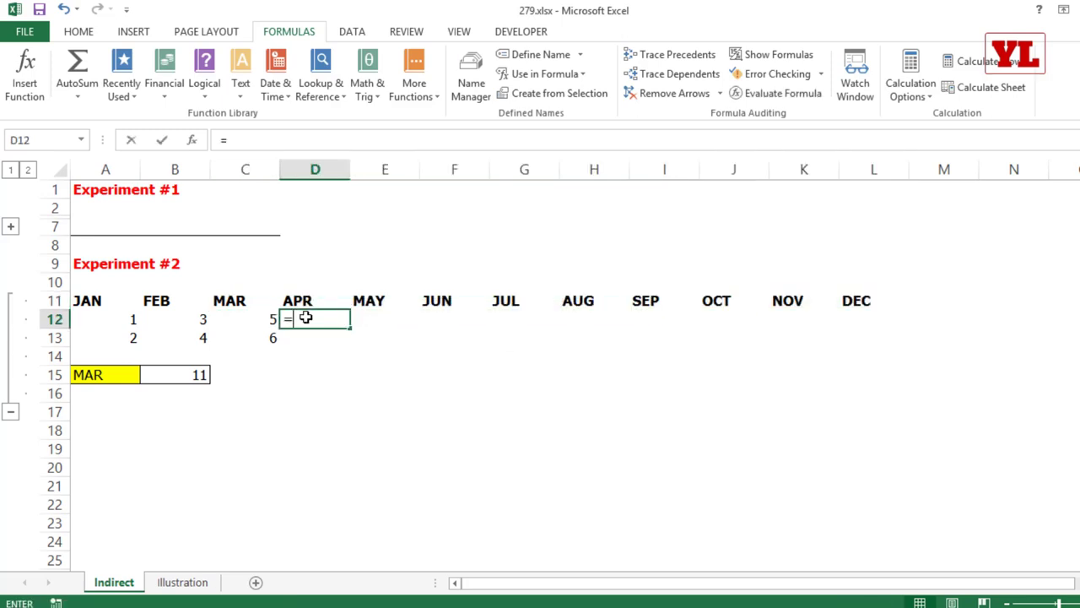
key(Left)
text(+1)
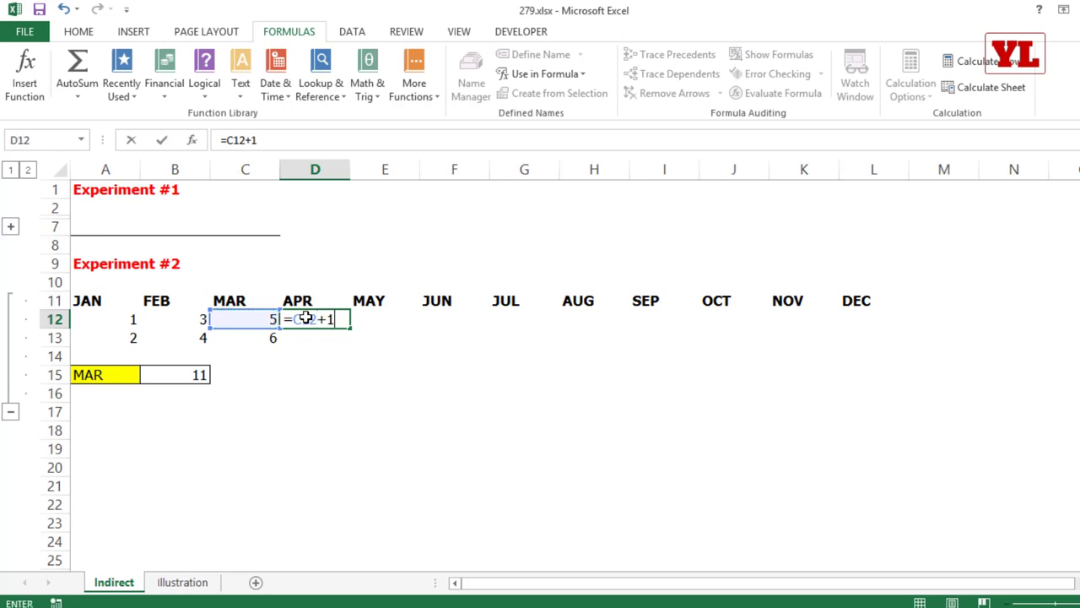
key(Return)
click(334, 327)
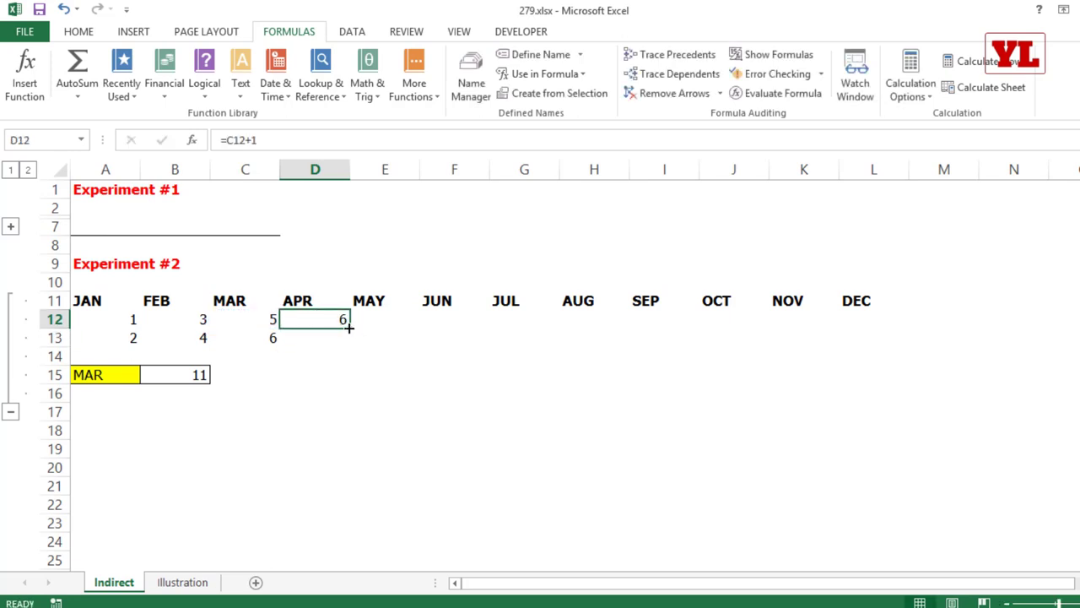
drag(350, 329, 910, 347)
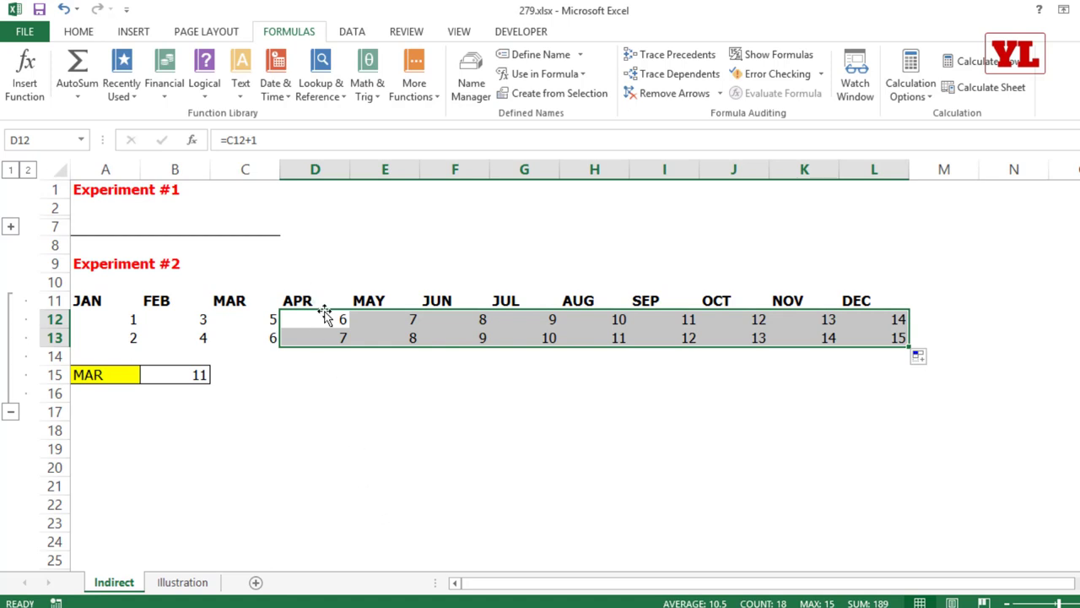
Create named ranges for APR to DEC from D11:L13, taking the names from the top row.
drag(322, 319, 313, 335)
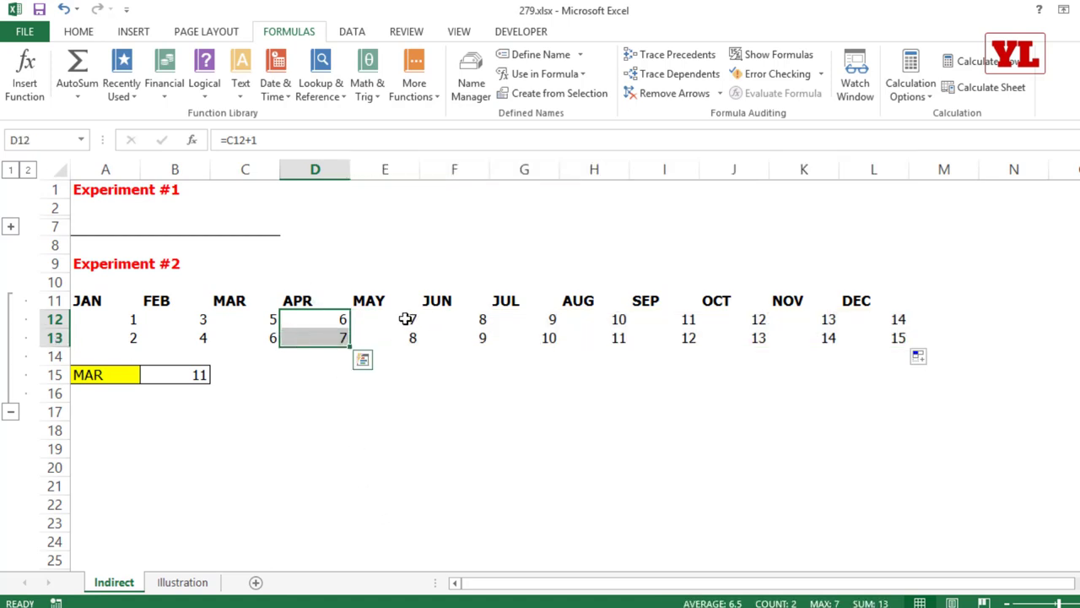
drag(407, 319, 516, 339)
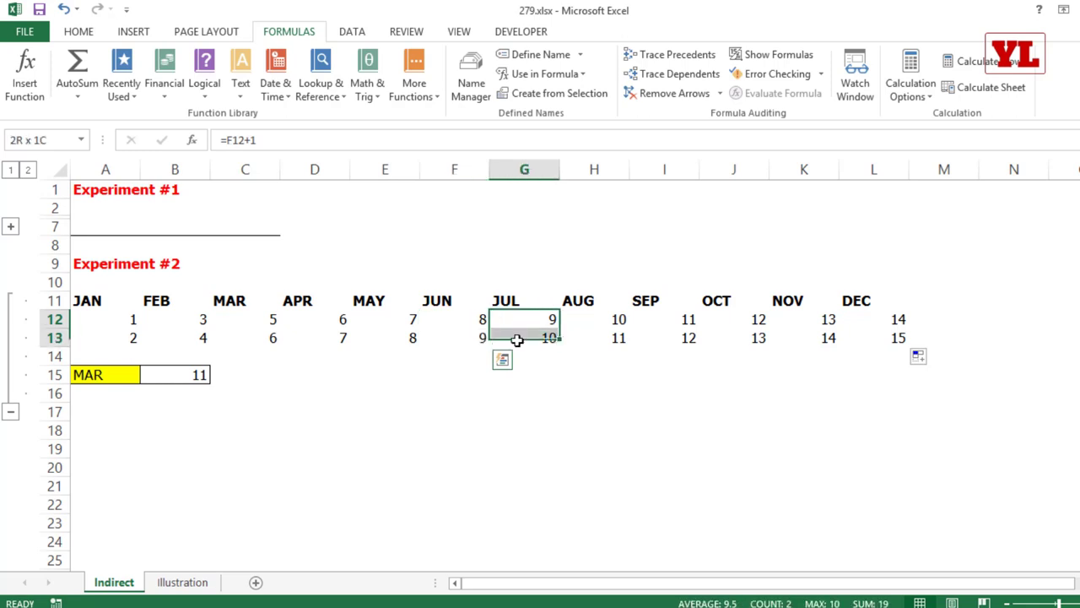
drag(593, 319, 593, 337)
drag(313, 304, 384, 319)
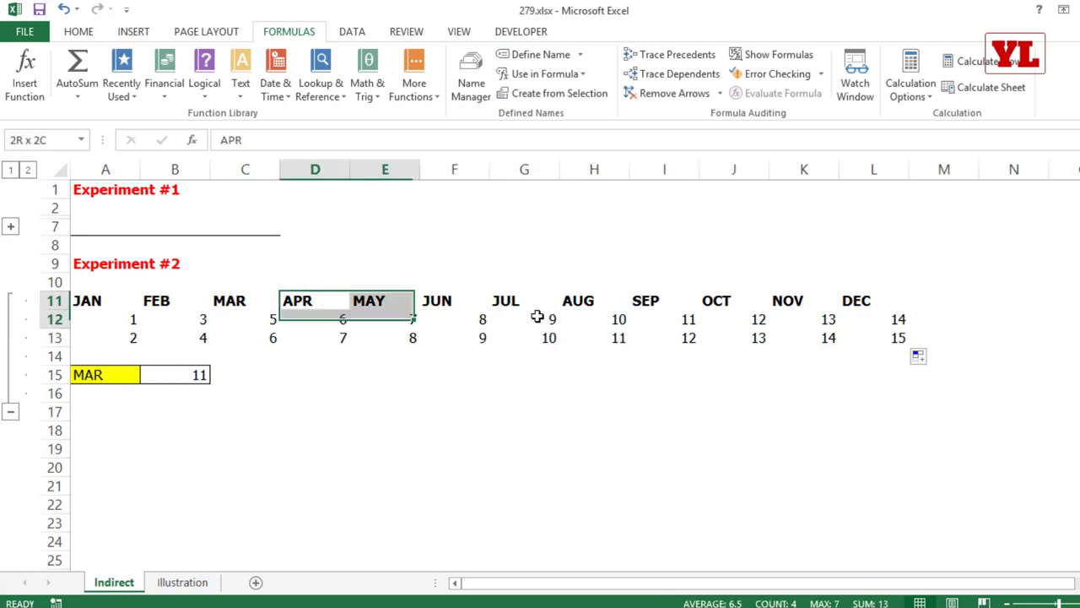
drag(536, 317, 870, 340)
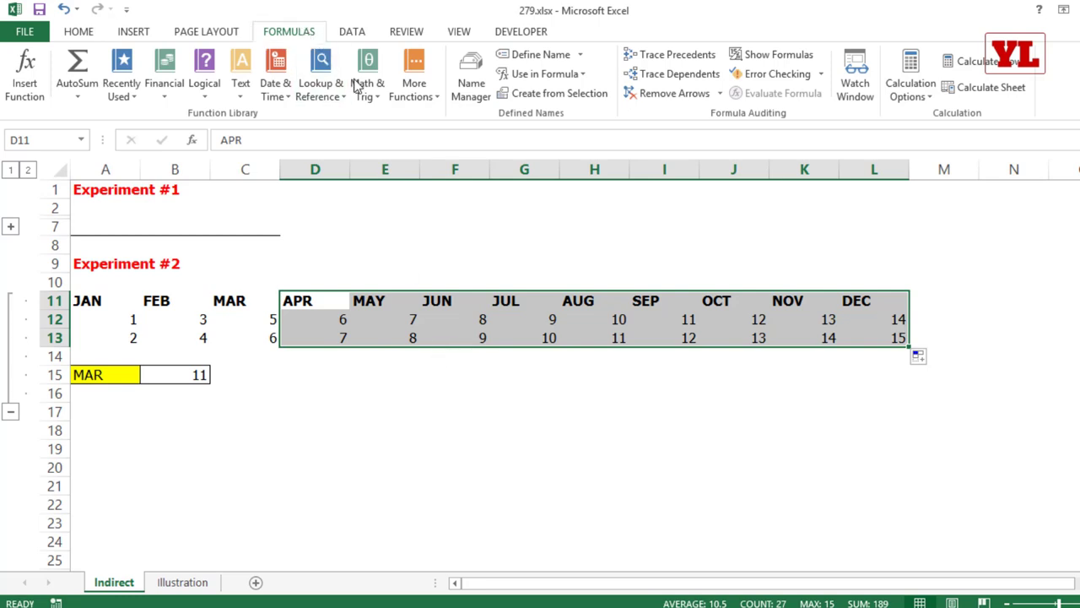
click(534, 95)
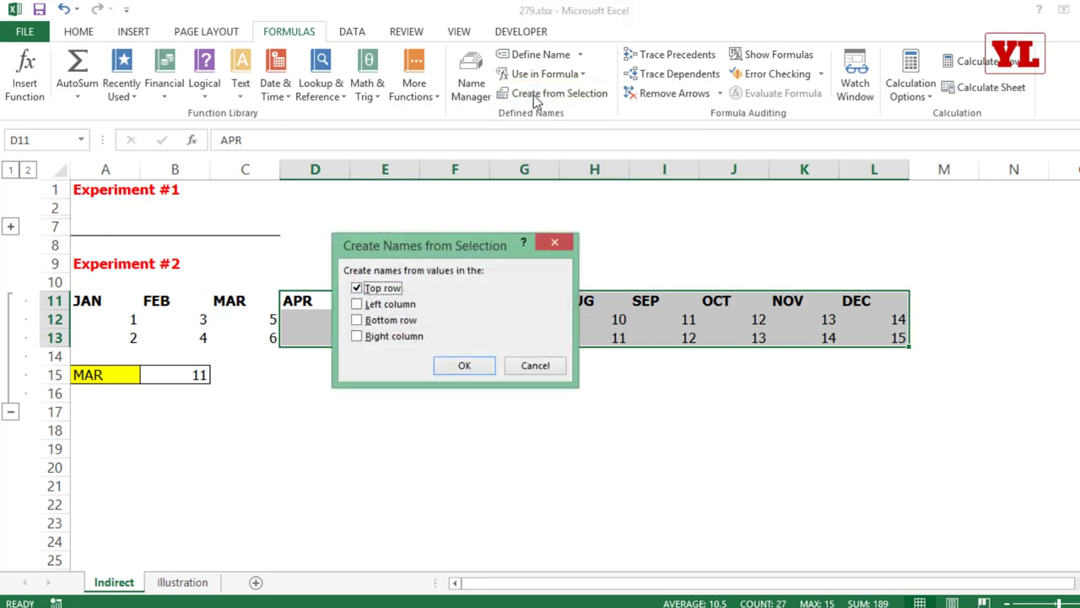
drag(434, 253, 394, 374)
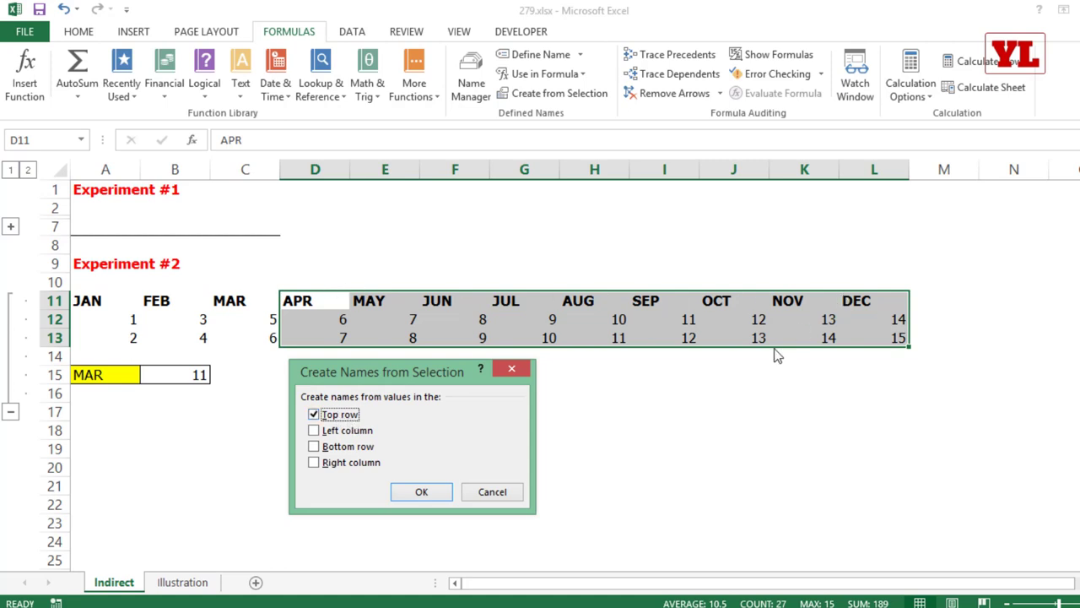
click(422, 493)
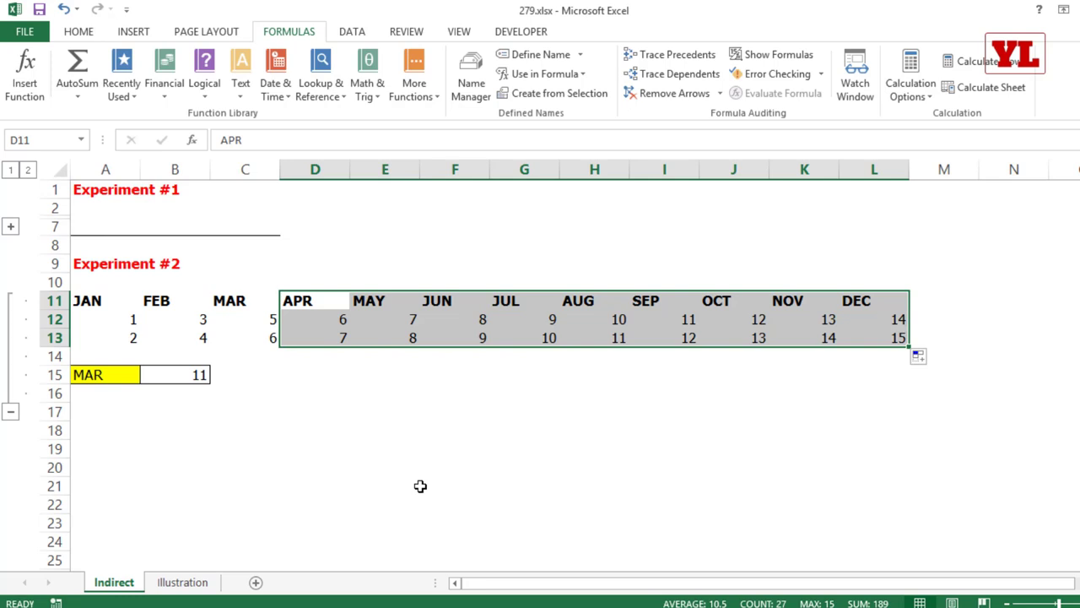
Check the defined month names by going to the JUL range, and review B15, A15 and the headers D11:L11.
click(82, 139)
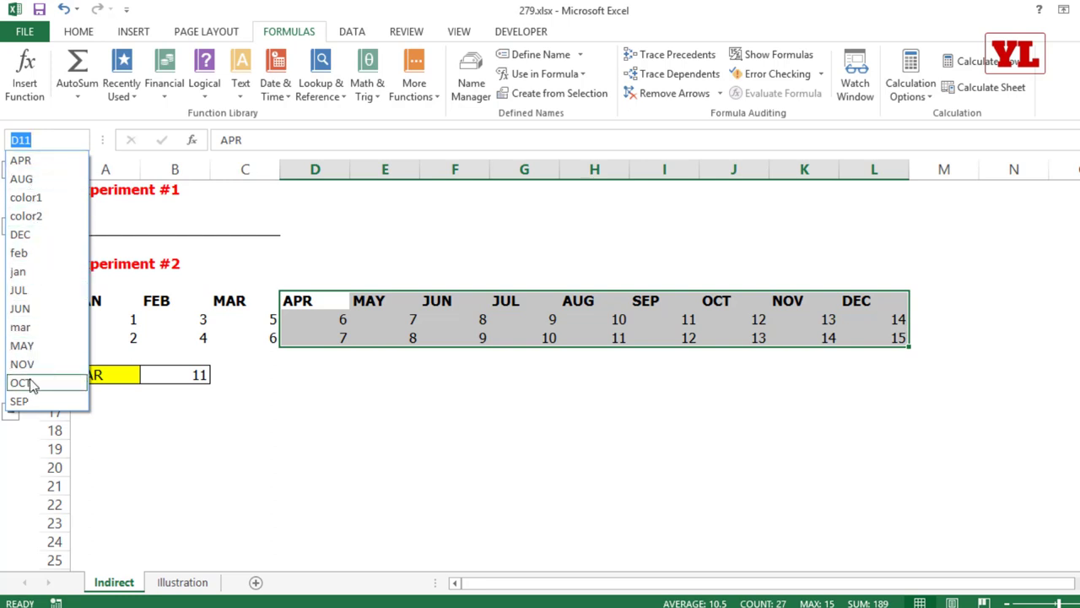
click(28, 291)
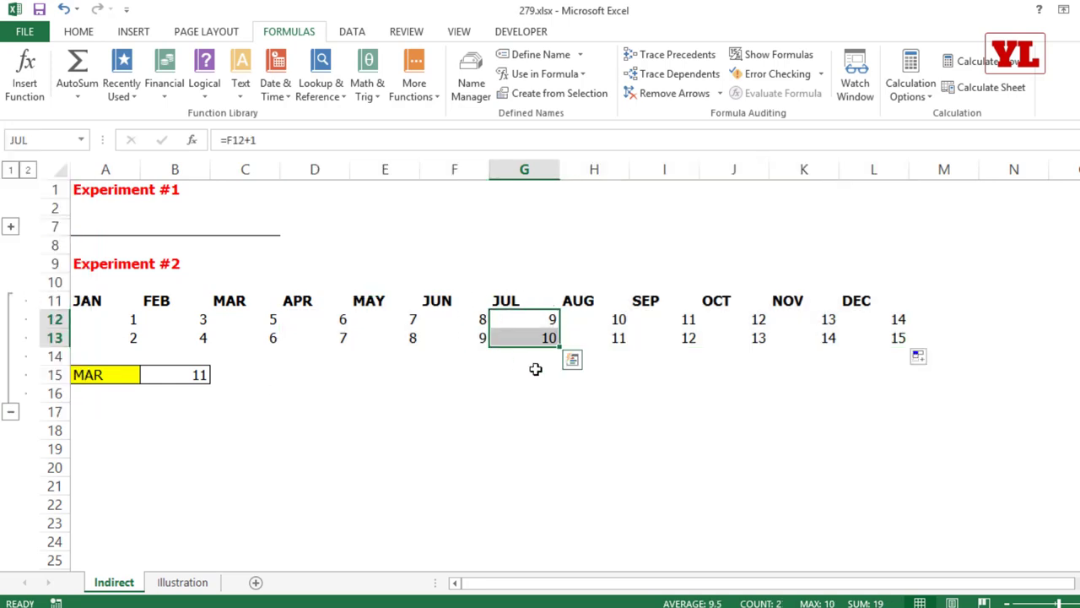
click(182, 371)
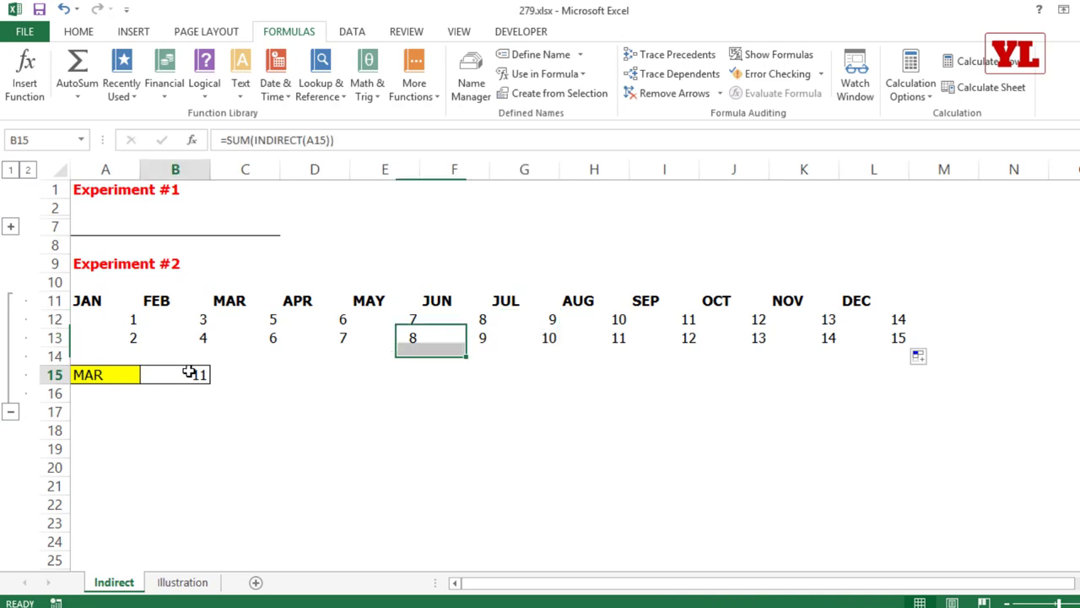
click(121, 374)
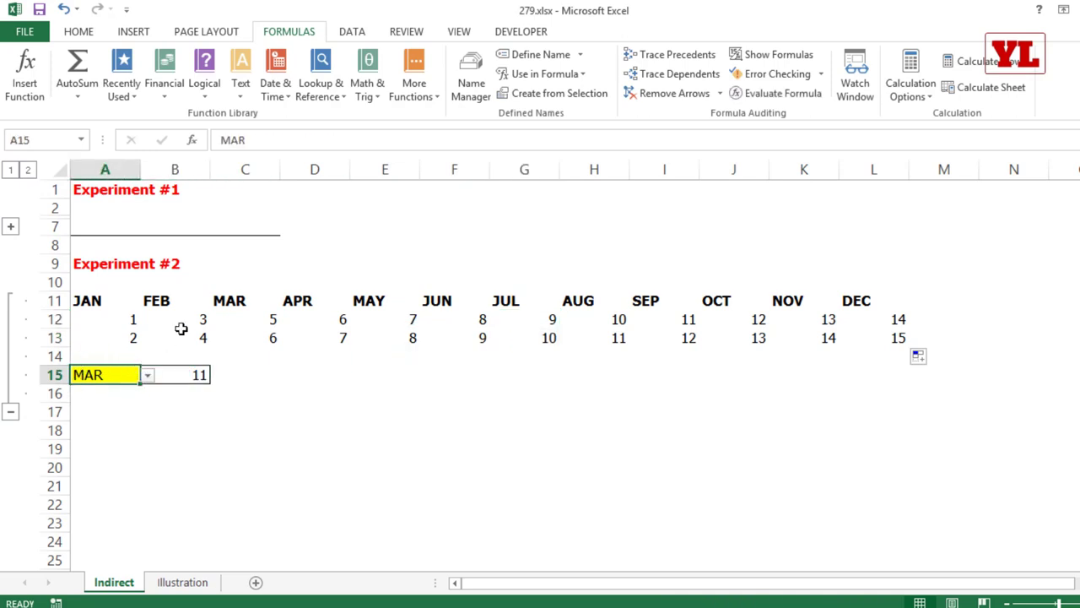
drag(314, 301, 861, 301)
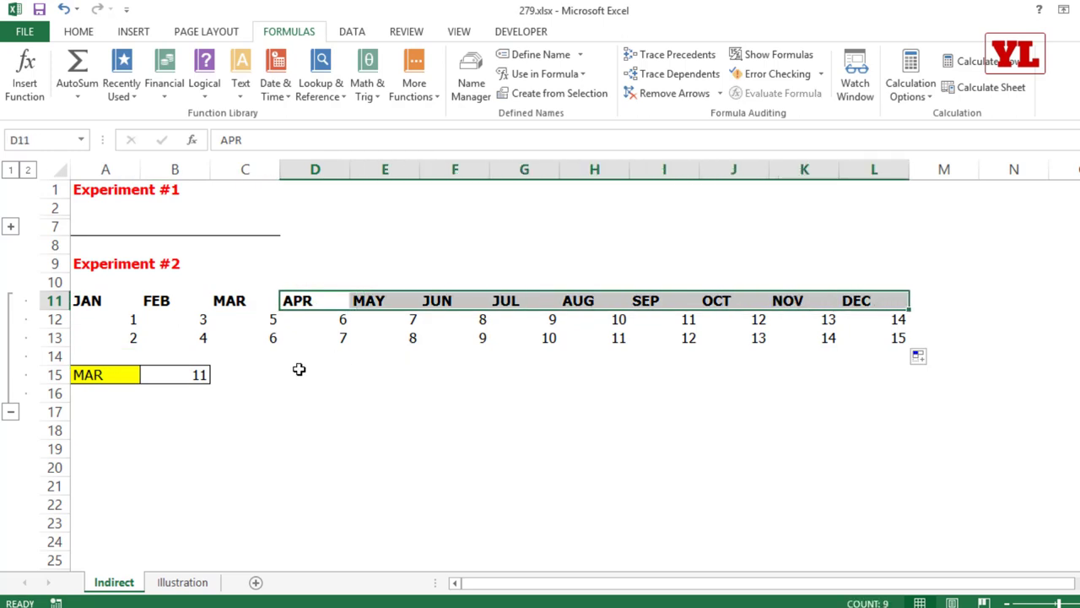
Change the list validation source for A15 to =$A$11:$L$11 so that it offers all twelve months.
click(117, 381)
click(353, 31)
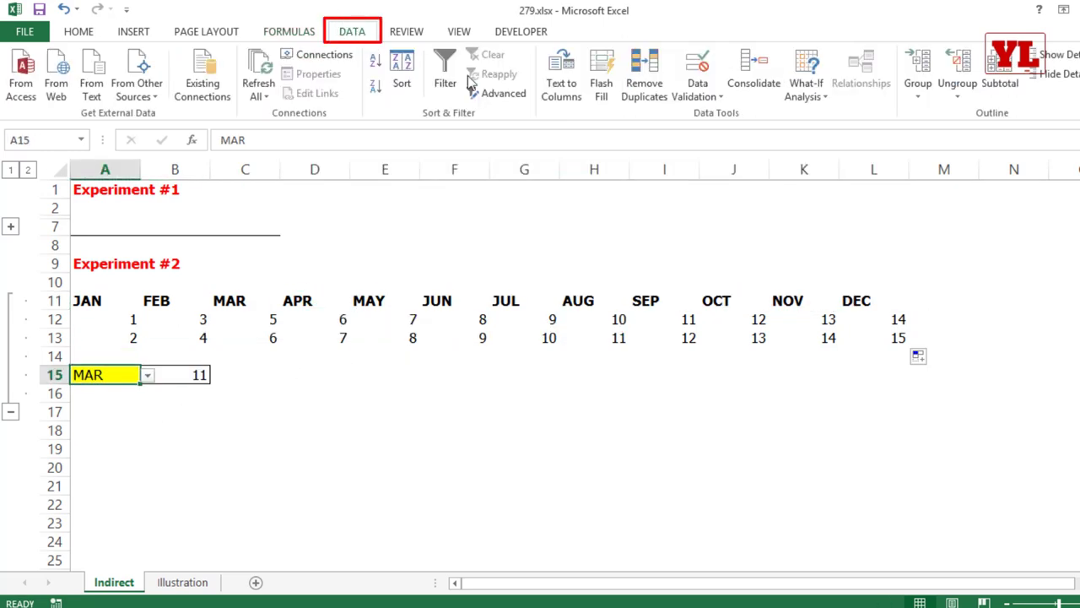
click(697, 96)
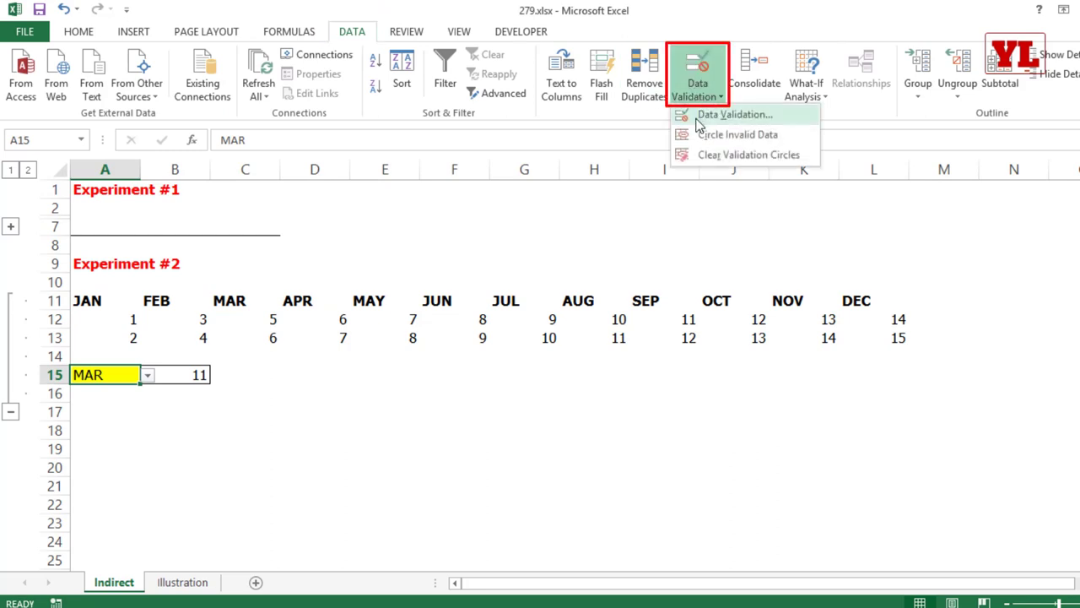
click(734, 114)
drag(337, 314, 304, 126)
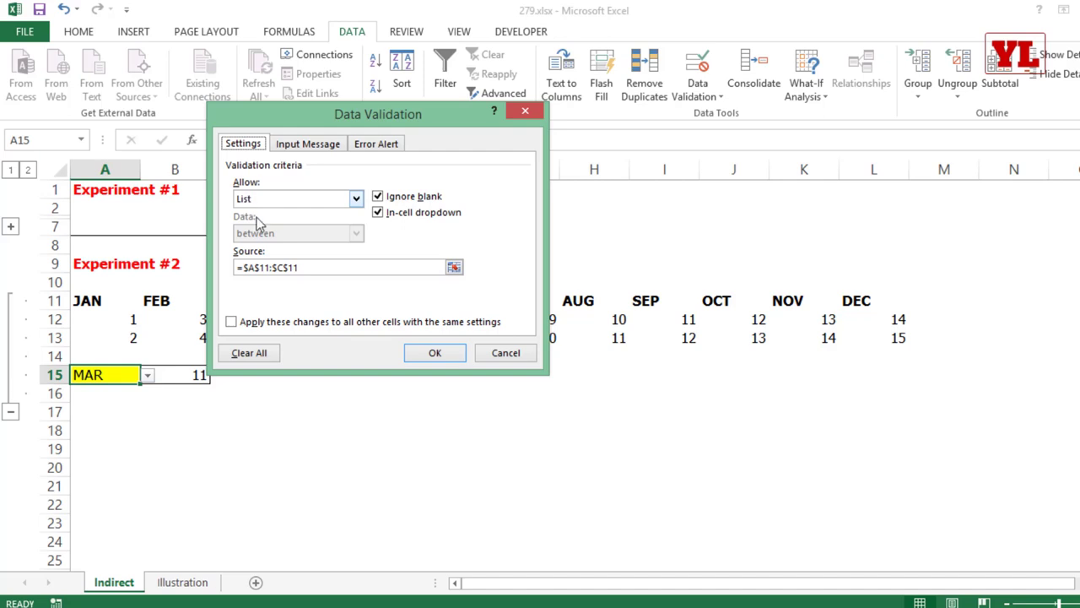
click(306, 267)
drag(326, 122, 261, 342)
key(BackSpace)
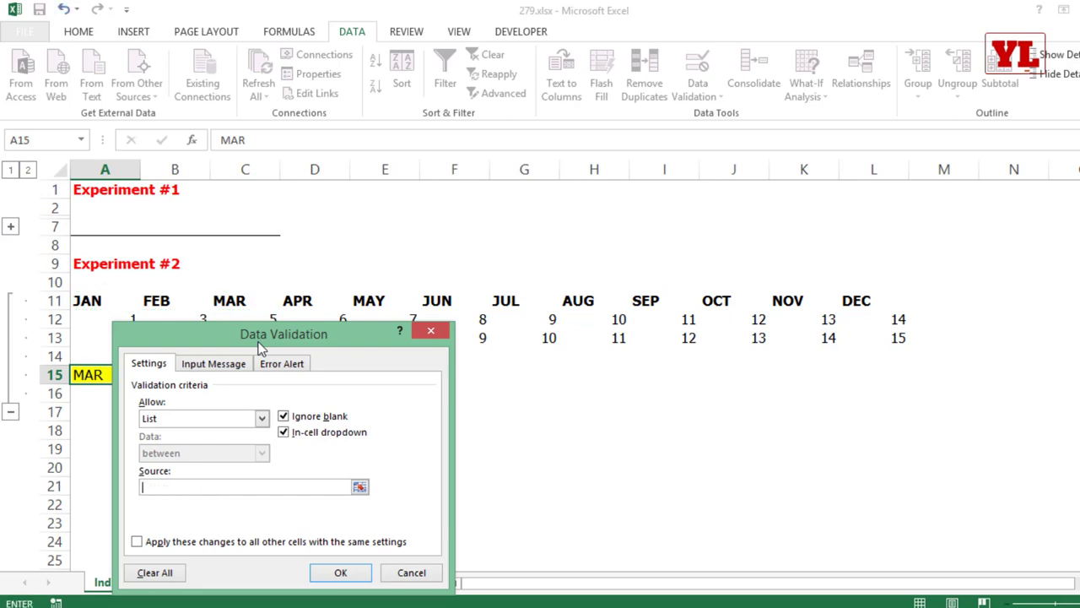
click(90, 299)
drag(90, 300, 889, 301)
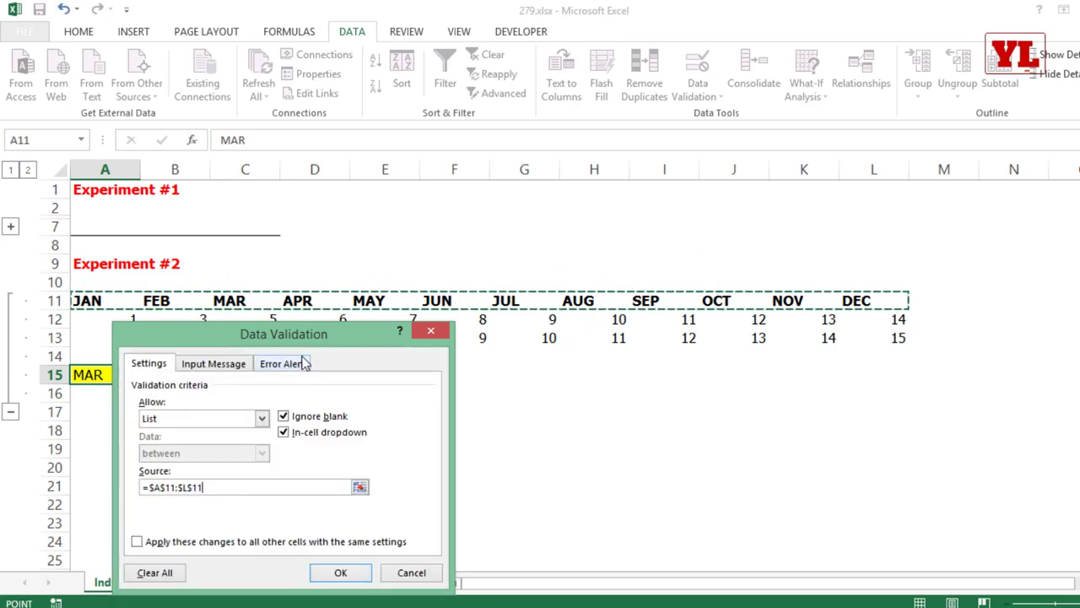
drag(299, 340, 289, 185)
click(329, 420)
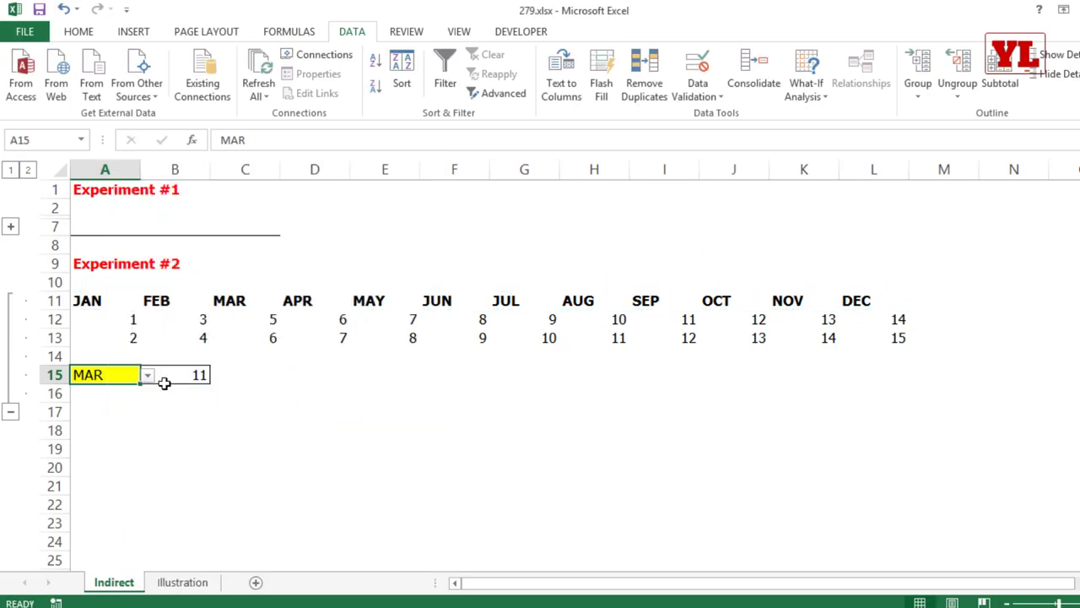
Test the B15 formula by choosing AUG in A15 and compare it with the values in H12:H13.
click(148, 377)
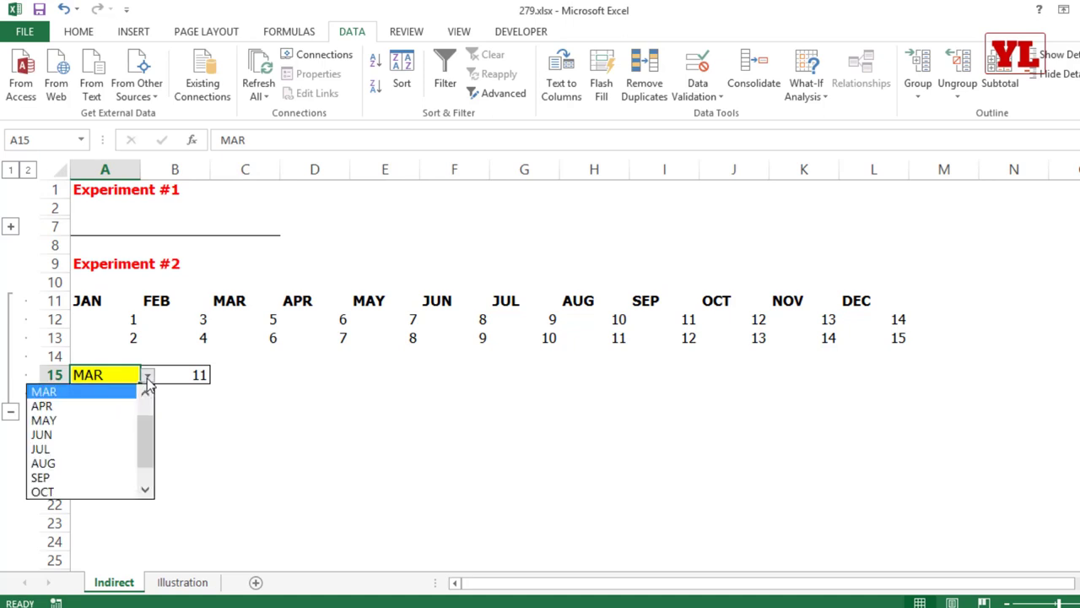
drag(145, 434, 146, 459)
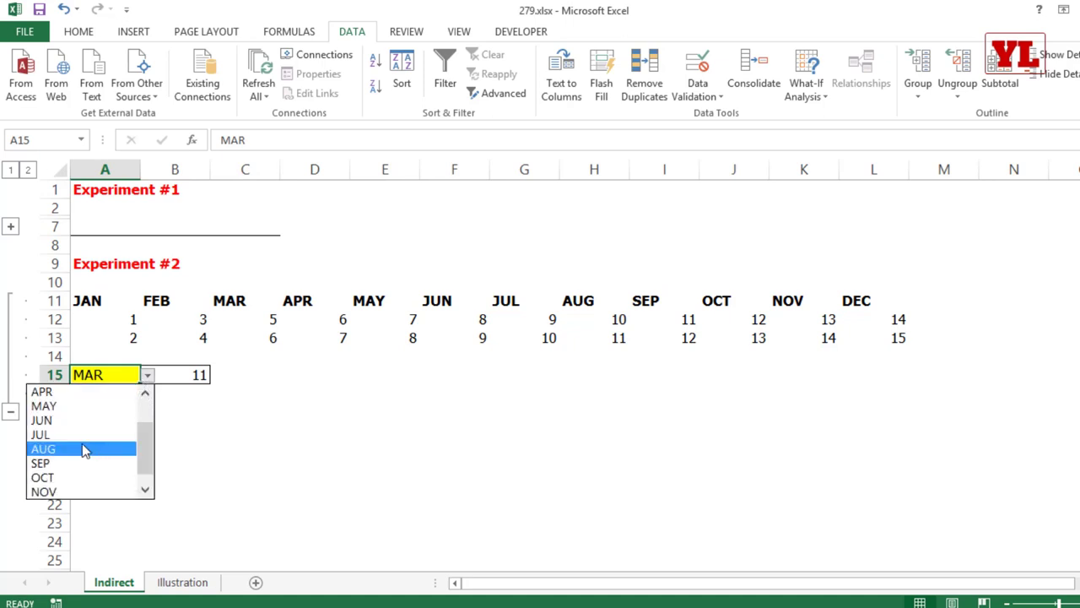
click(84, 448)
drag(612, 314, 603, 340)
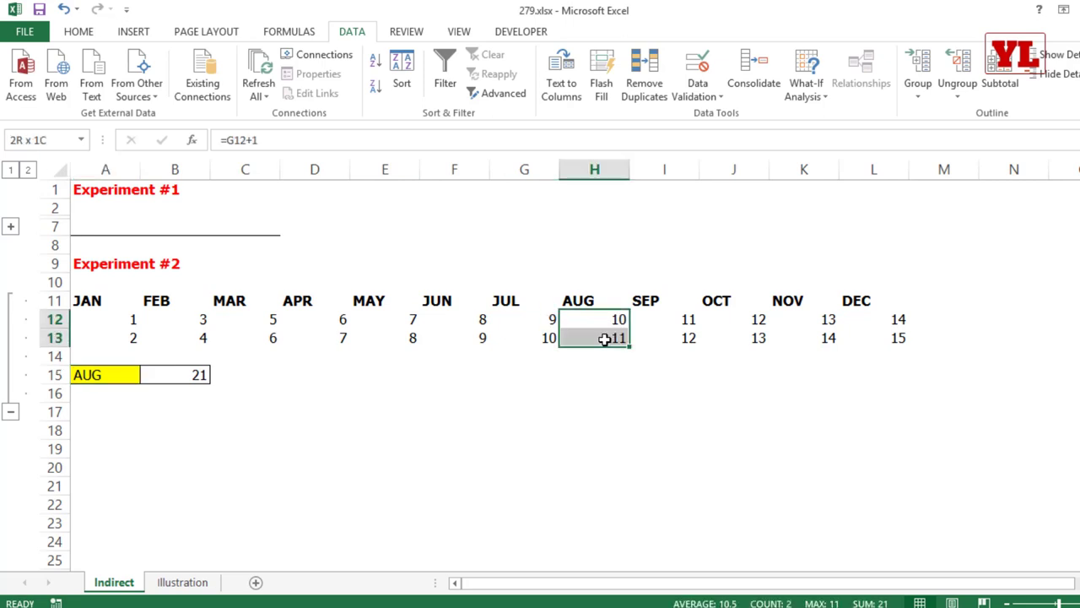
Inspect B15's formula with AUG chosen in A15 and leave the cell without editing it.
click(116, 377)
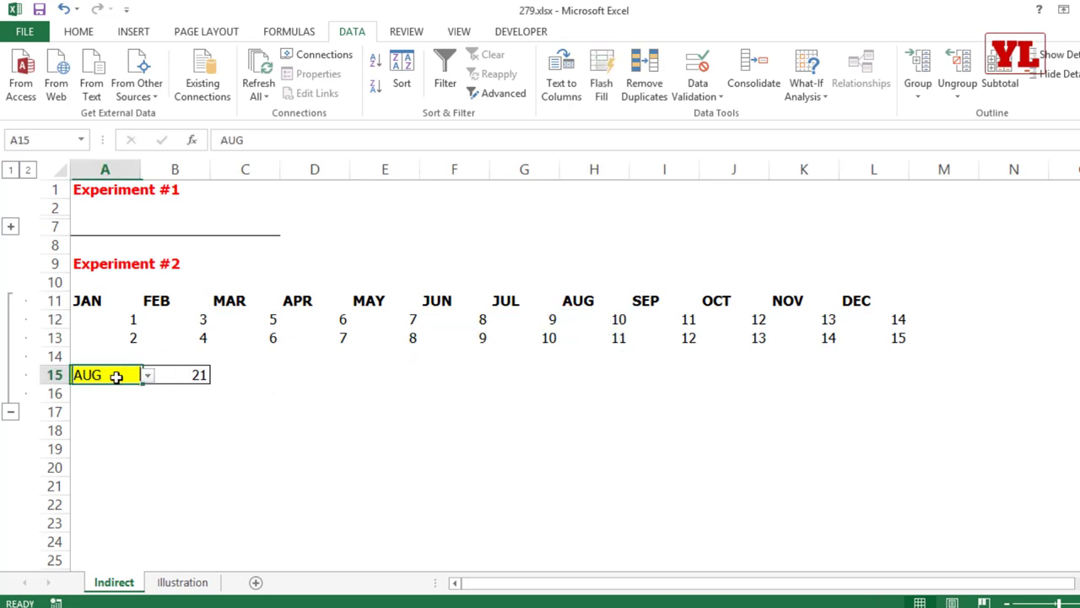
click(147, 377)
click(186, 358)
double_click(187, 377)
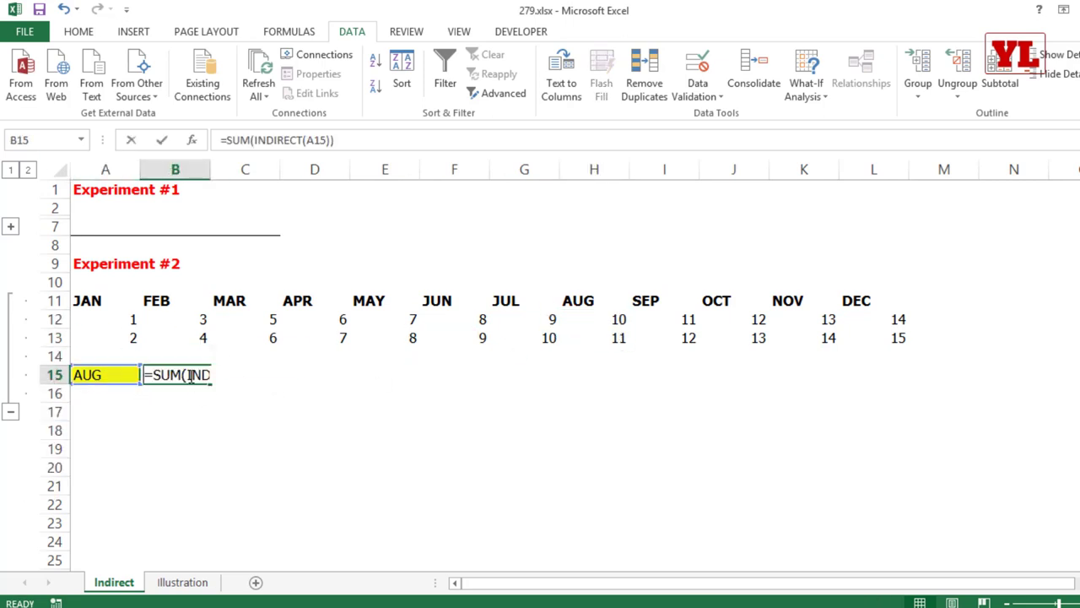
key(Escape)
Choose DEC from the month list in A15 to test the B15 total.
click(132, 378)
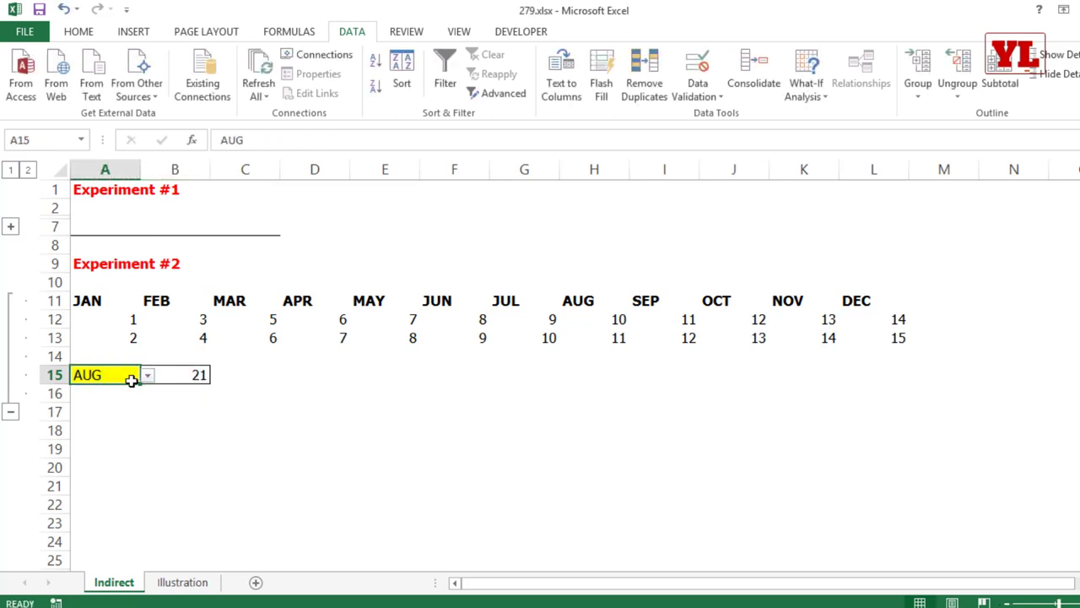
click(148, 375)
drag(149, 434, 162, 398)
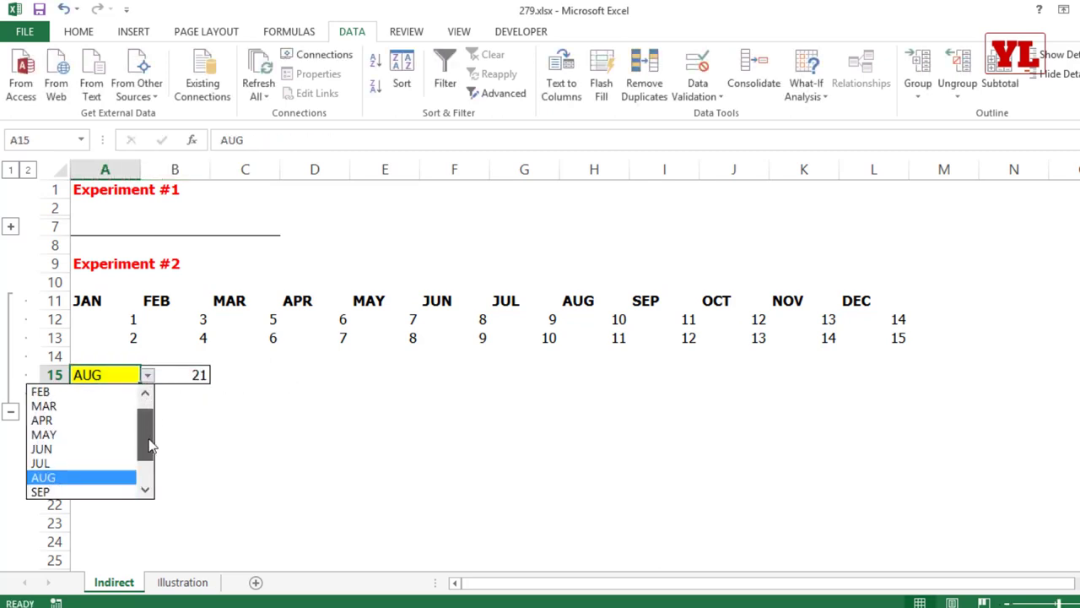
scroll(96, 456, down, 3)
click(90, 489)
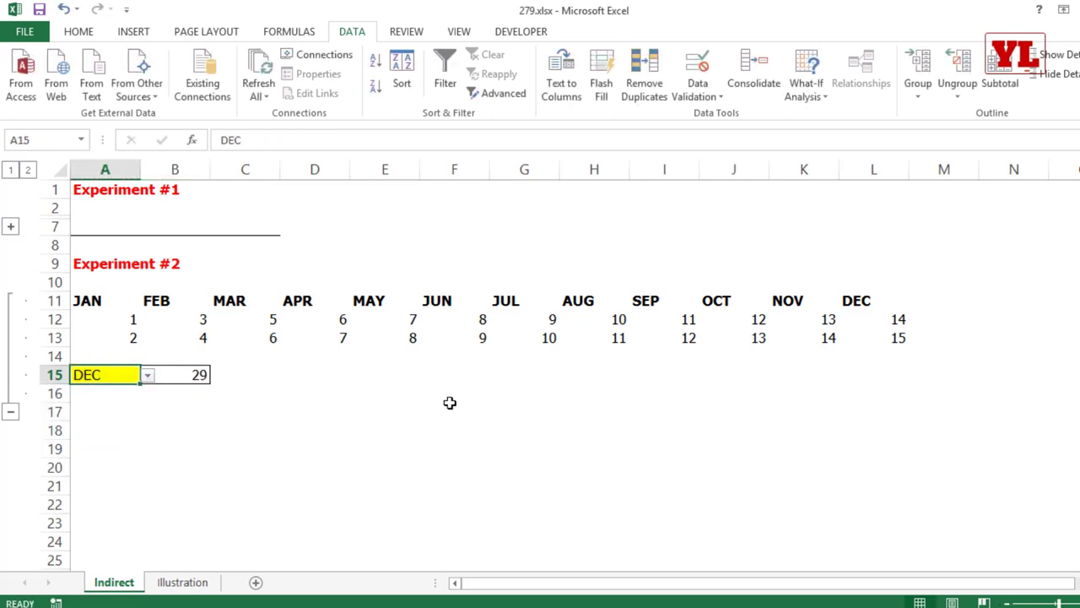
ctrl+scroll(411, 382, up, 1)
ctrl+scroll(411, 383, up, 1)
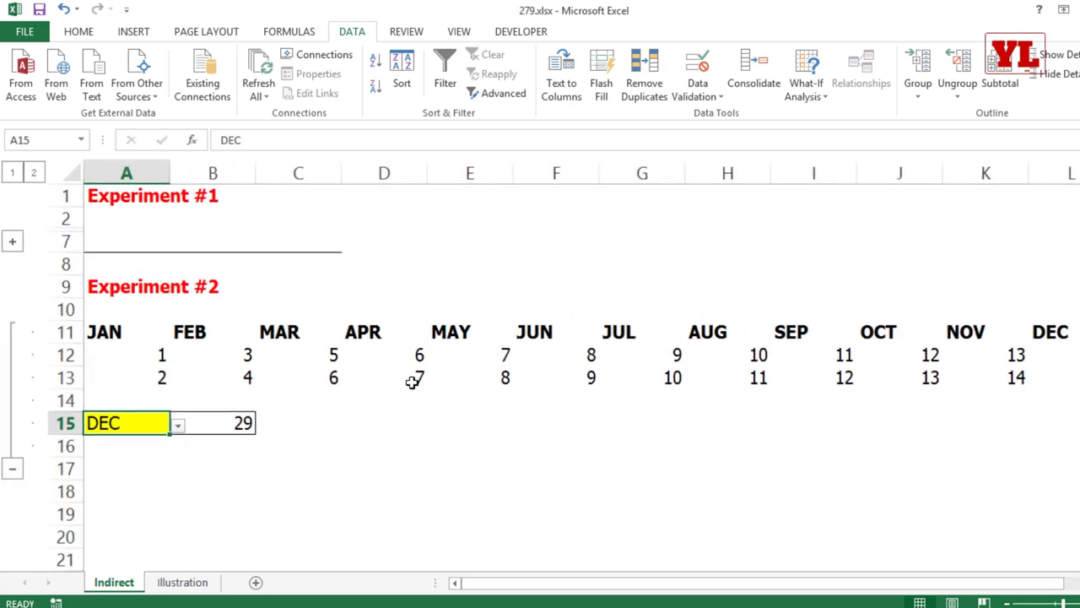
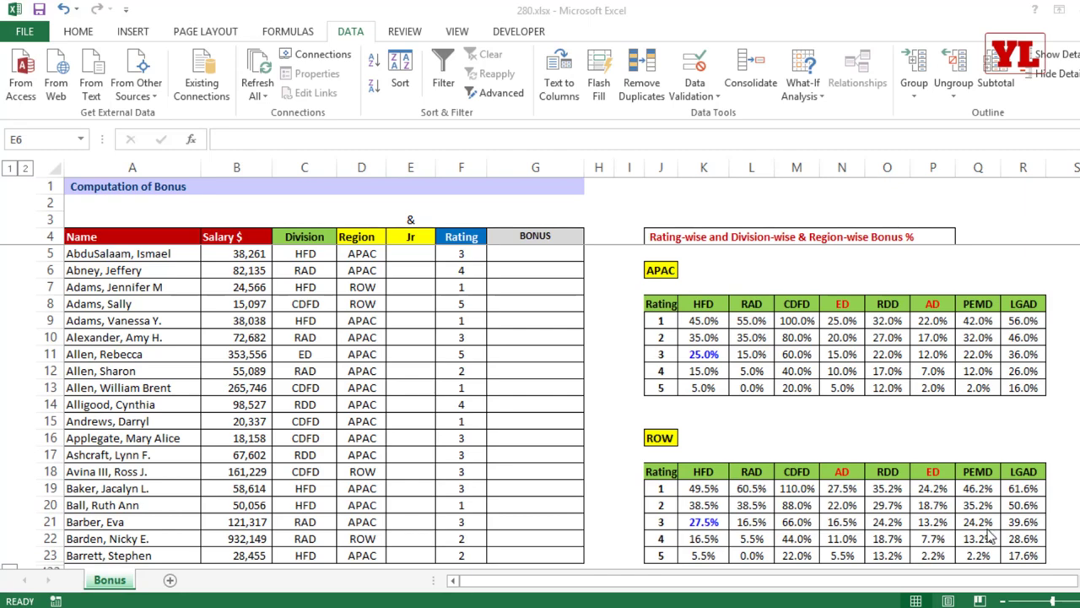
Review the employee list's Name, Salary, Division and Region columns, including the APAC and ROW entries.
click(139, 268)
click(171, 302)
scroll(173, 288, down, 1)
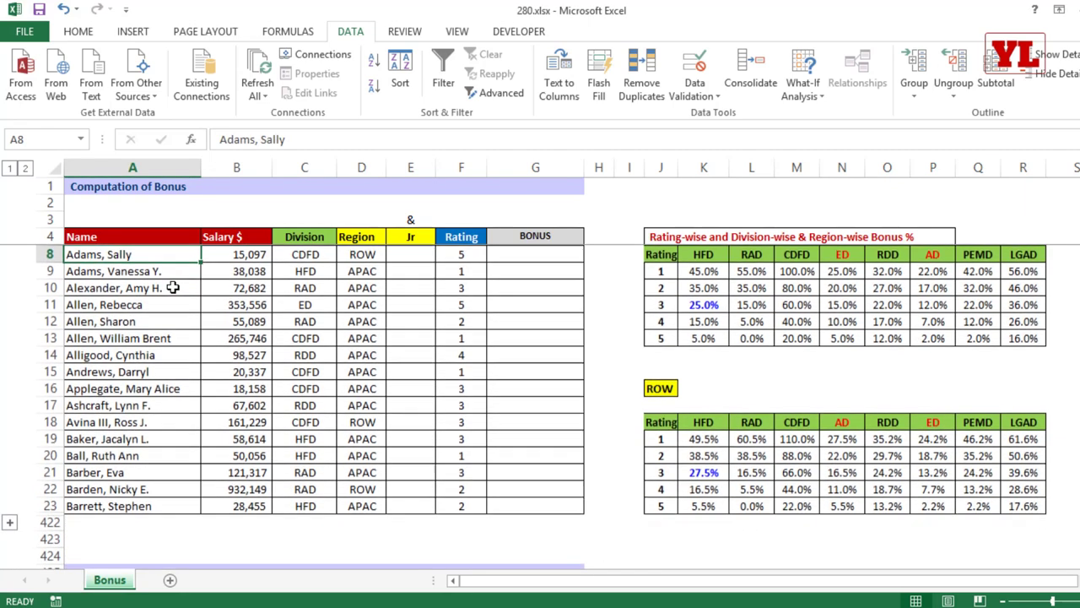
scroll(172, 288, up, 1)
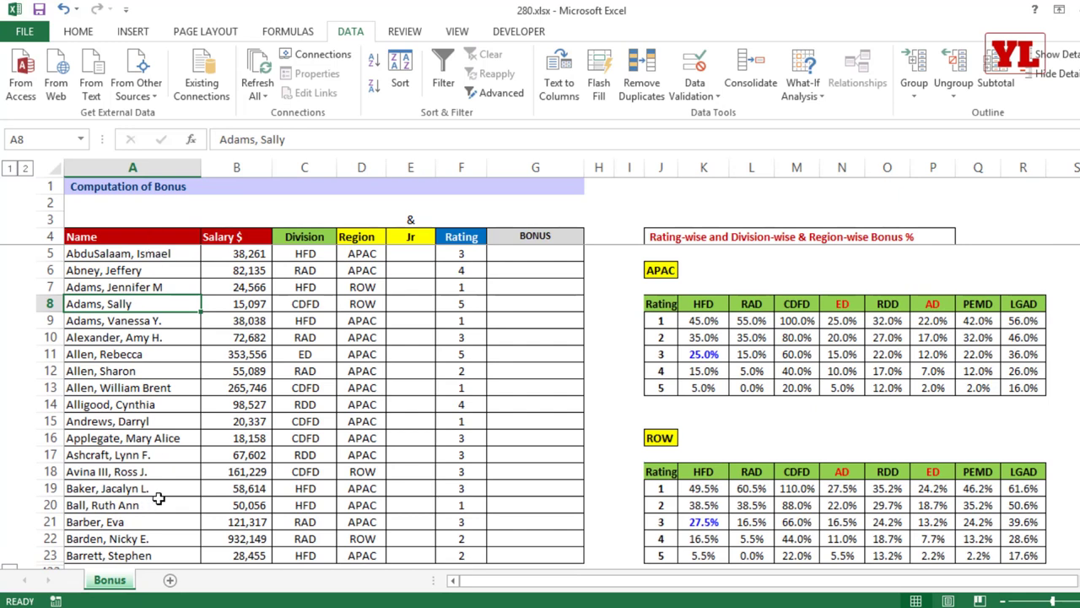
drag(248, 254, 244, 454)
click(315, 242)
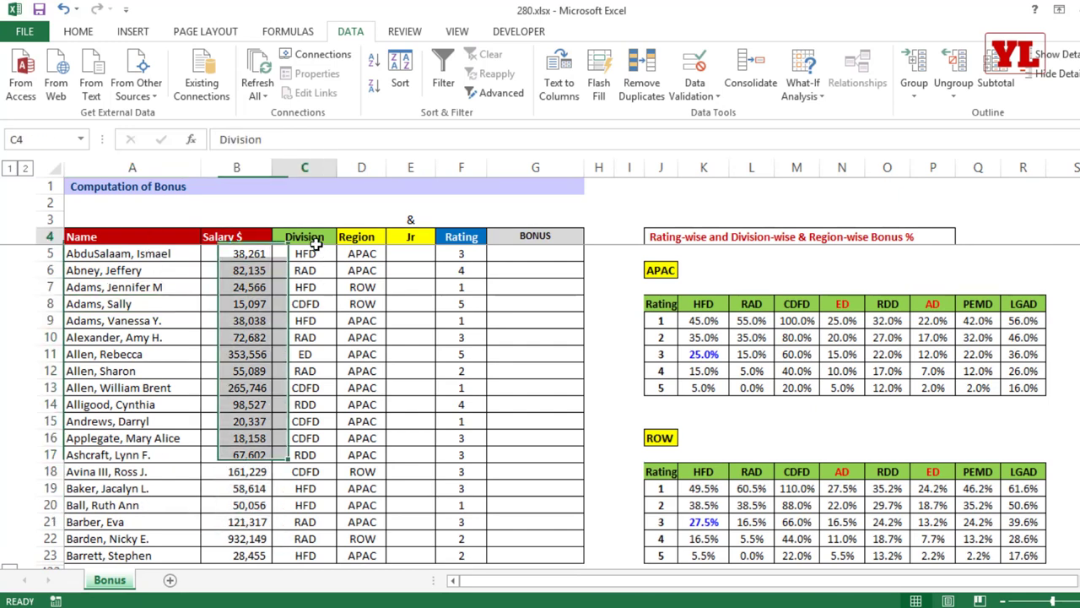
drag(315, 242, 306, 539)
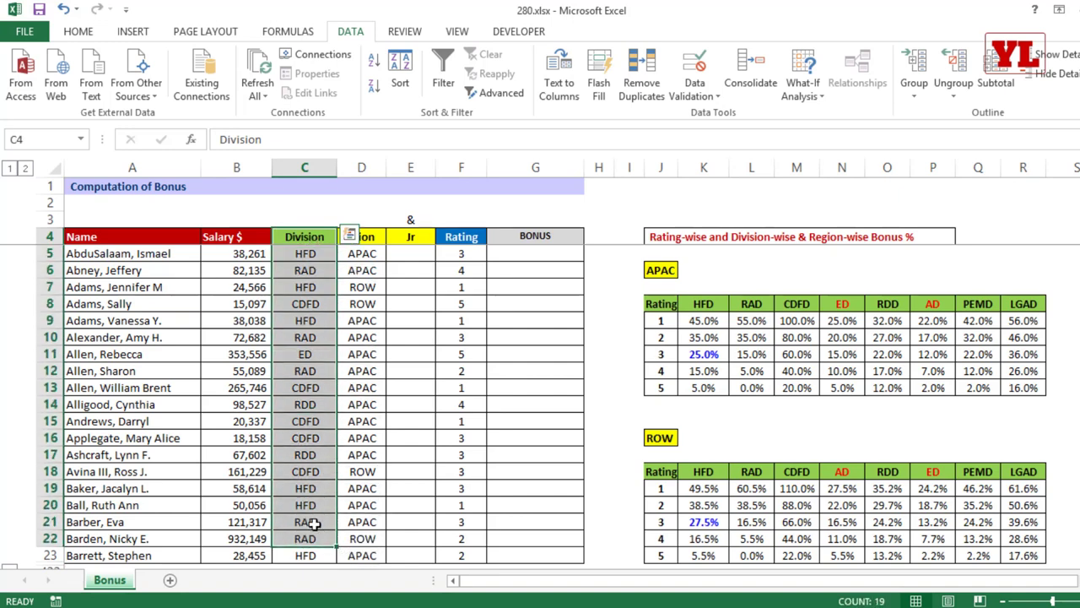
drag(363, 263, 359, 426)
click(363, 270)
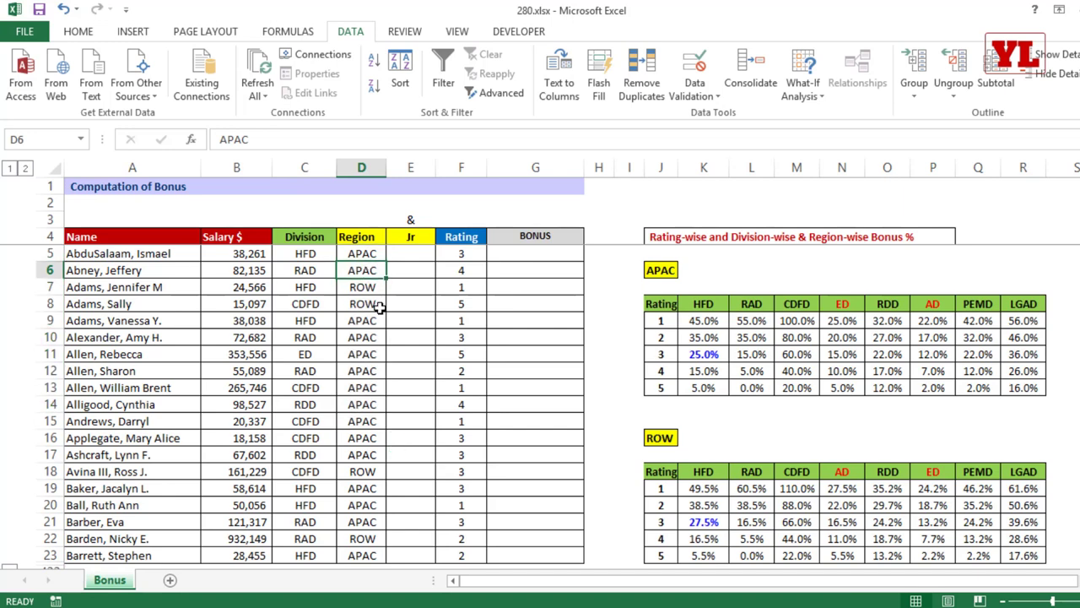
click(371, 289)
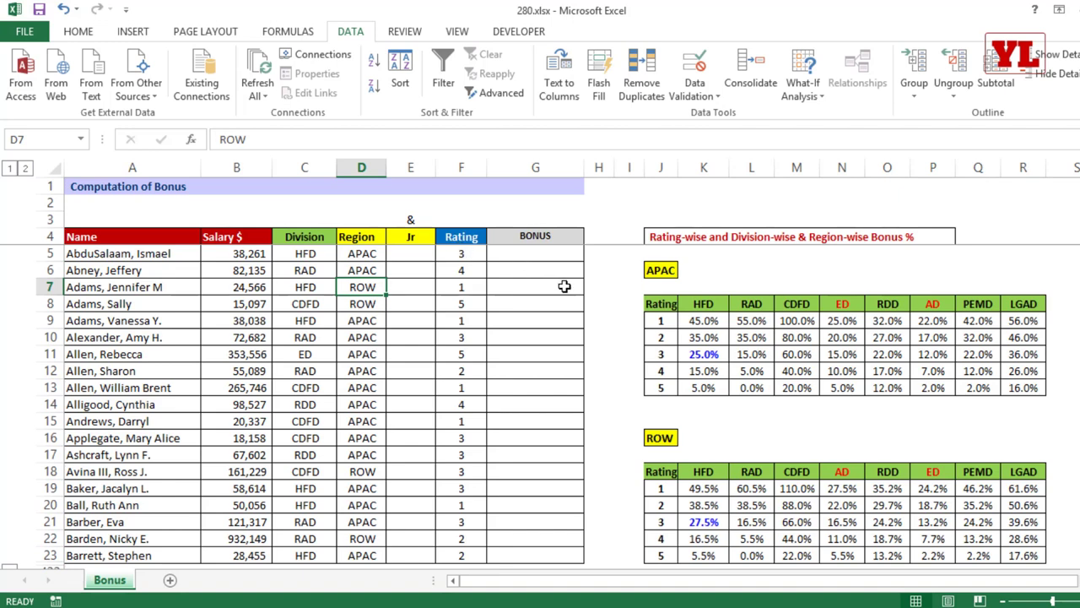
Examine the ratings and division headings of the APAC bonus table, and the BONUS column in G.
drag(662, 304, 662, 388)
drag(699, 305, 1038, 304)
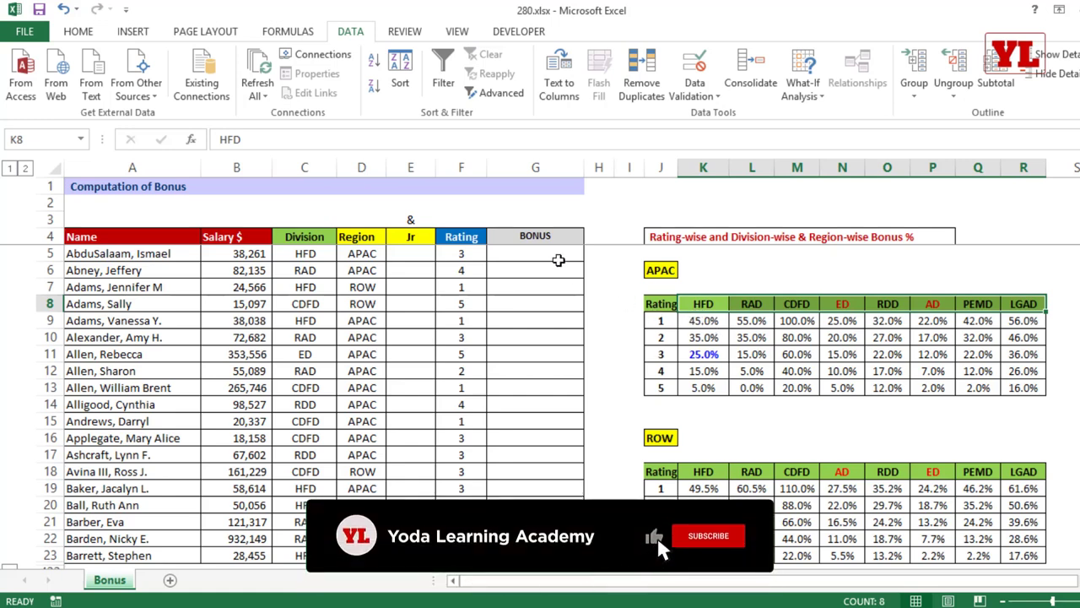
click(541, 160)
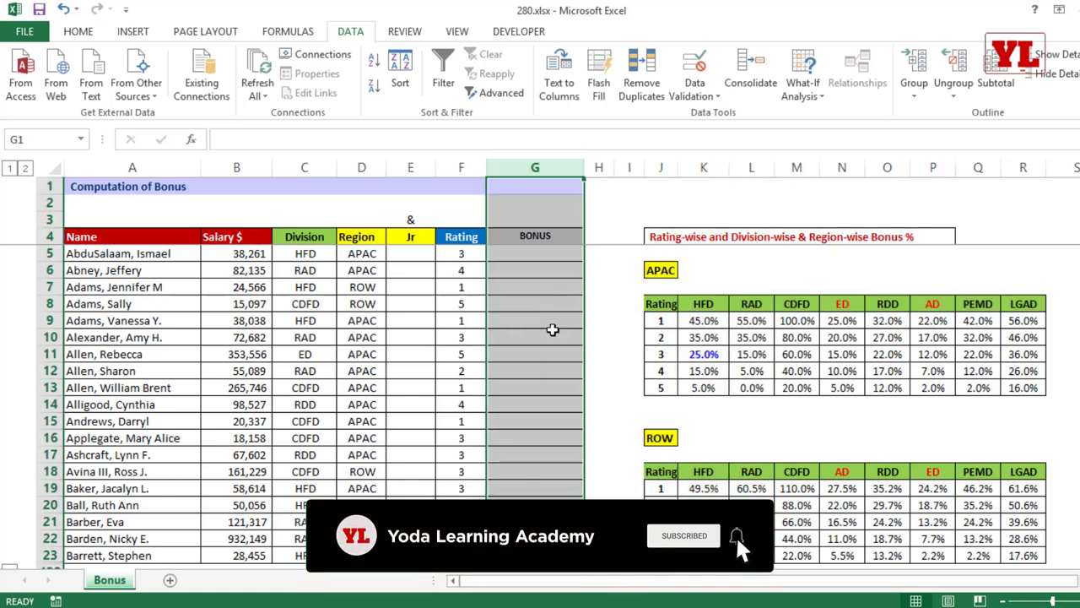
click(546, 288)
Look up the APAC percentage for row 5's HFD division and rating 3, and enter 25% in BONUS cell G5.
click(302, 250)
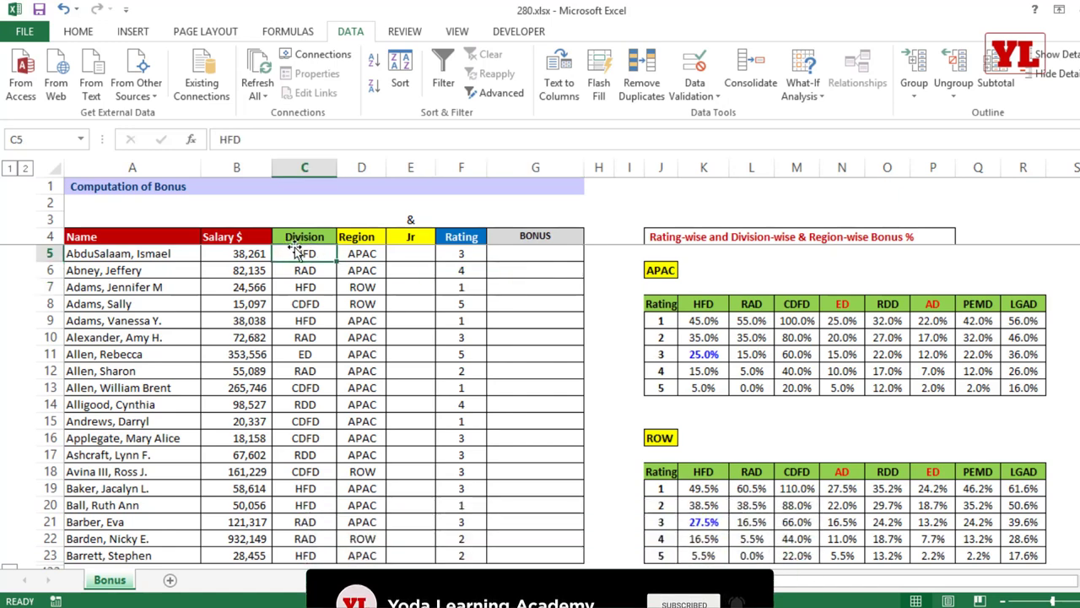
click(455, 256)
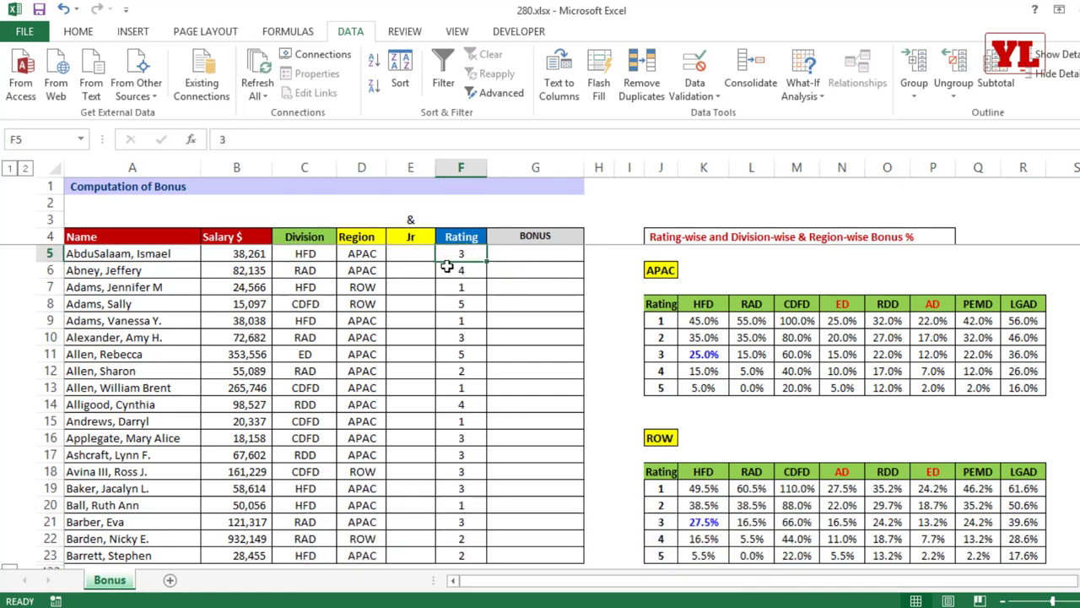
click(370, 254)
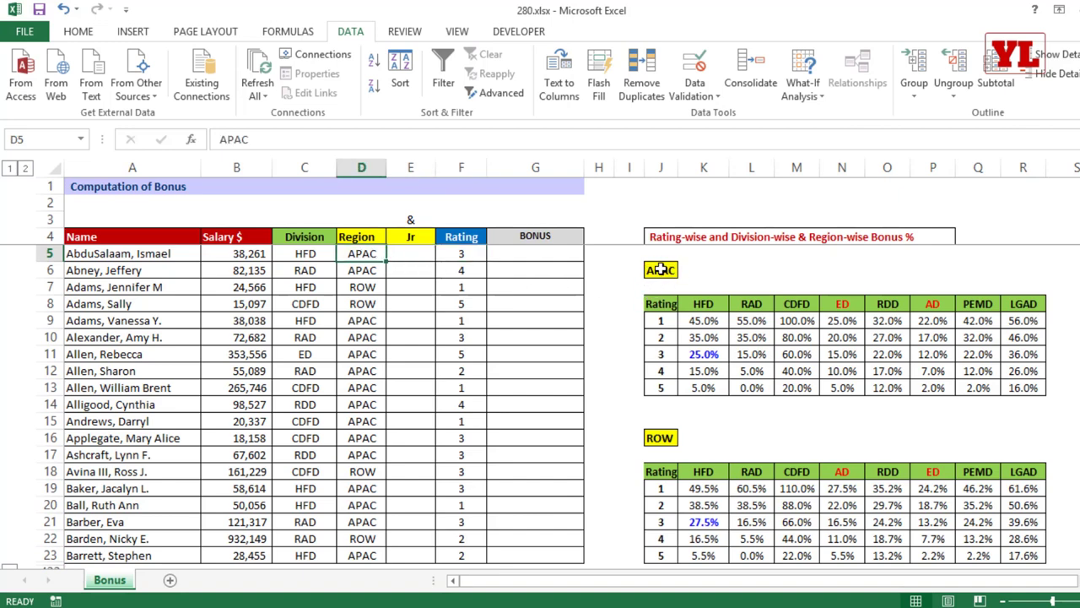
click(663, 268)
click(703, 305)
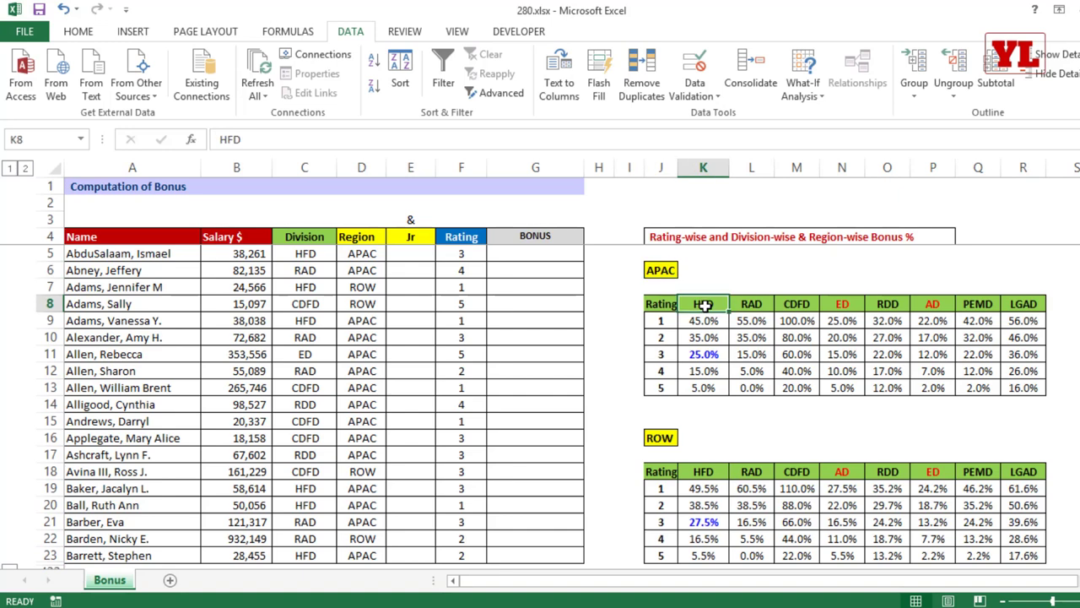
click(670, 350)
click(703, 353)
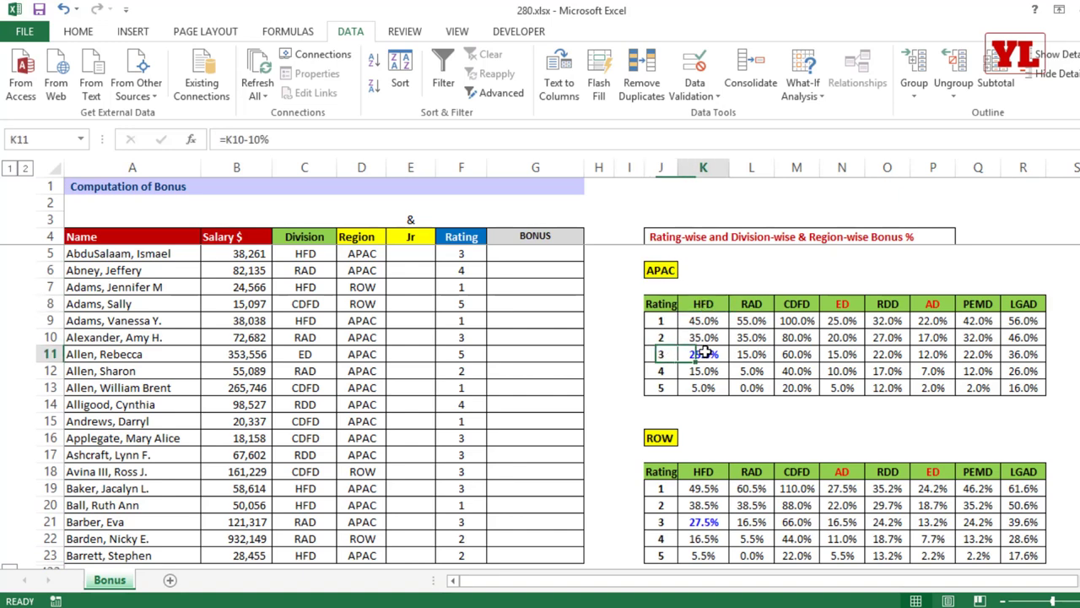
click(564, 253)
text(25%)
click(544, 296)
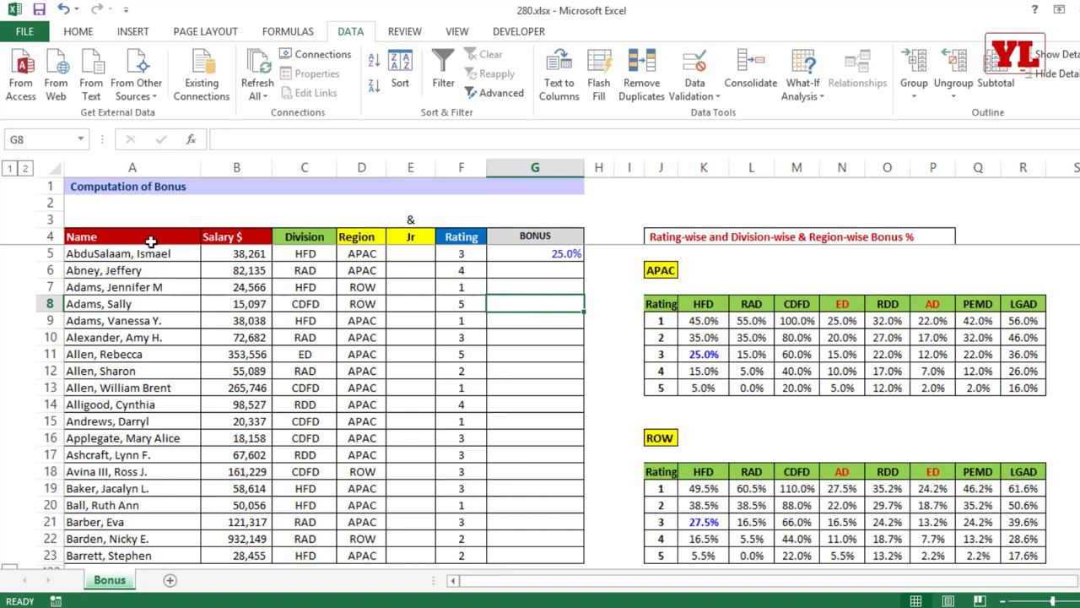
Trace the percentage in K9 to its region APAC, division HFD and rating 1.
click(706, 321)
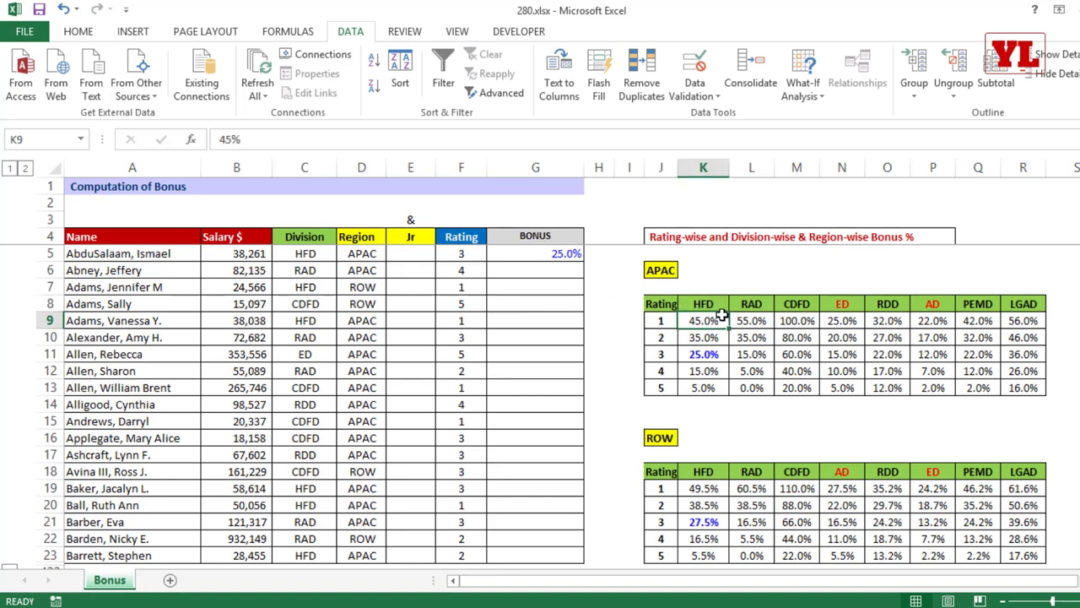
click(666, 270)
click(707, 306)
click(662, 320)
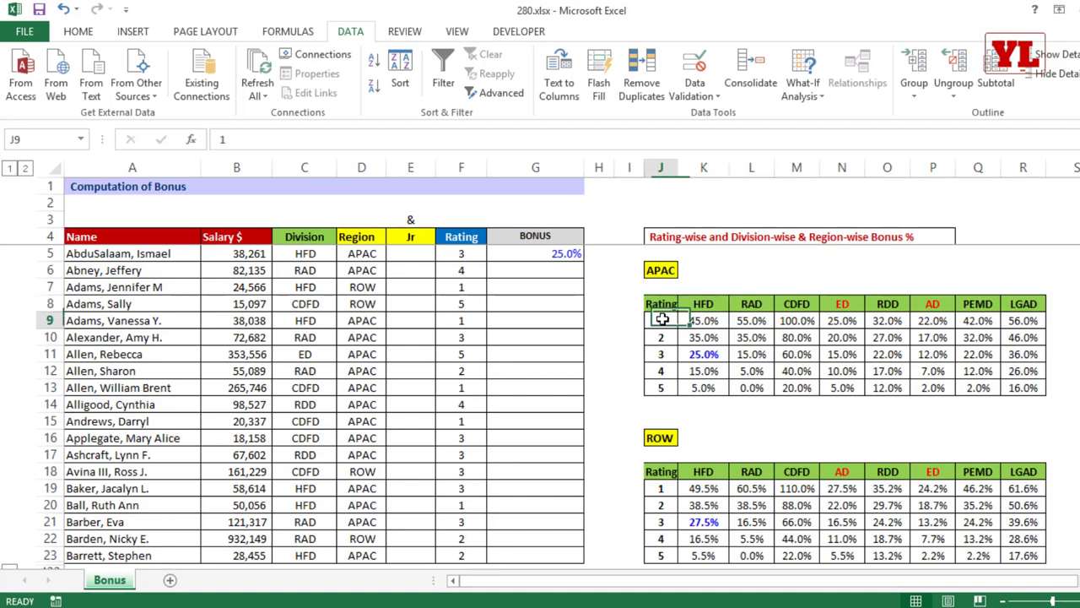
click(662, 270)
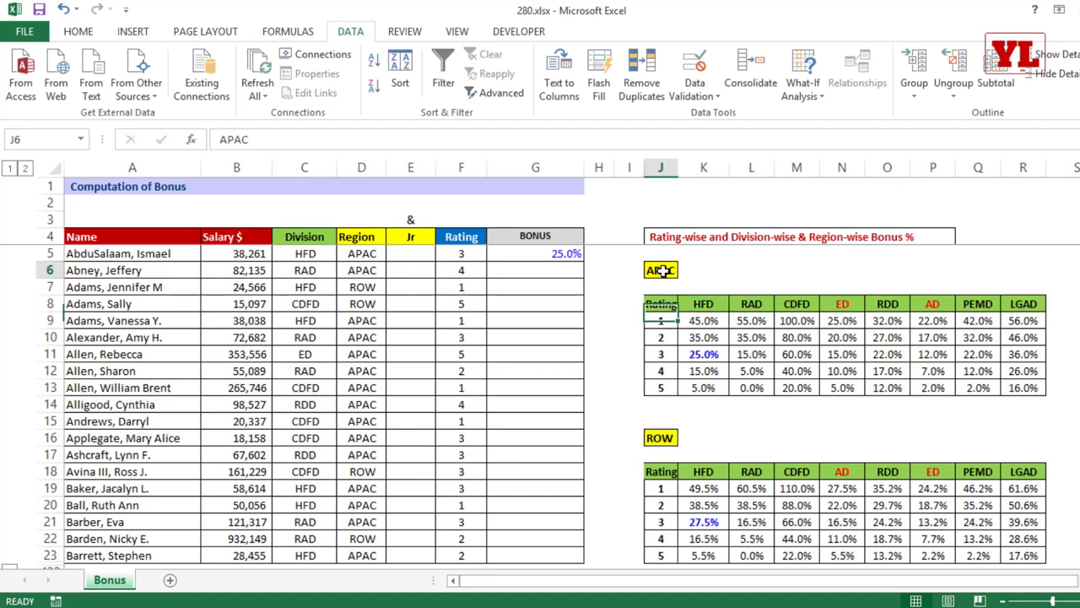
click(707, 306)
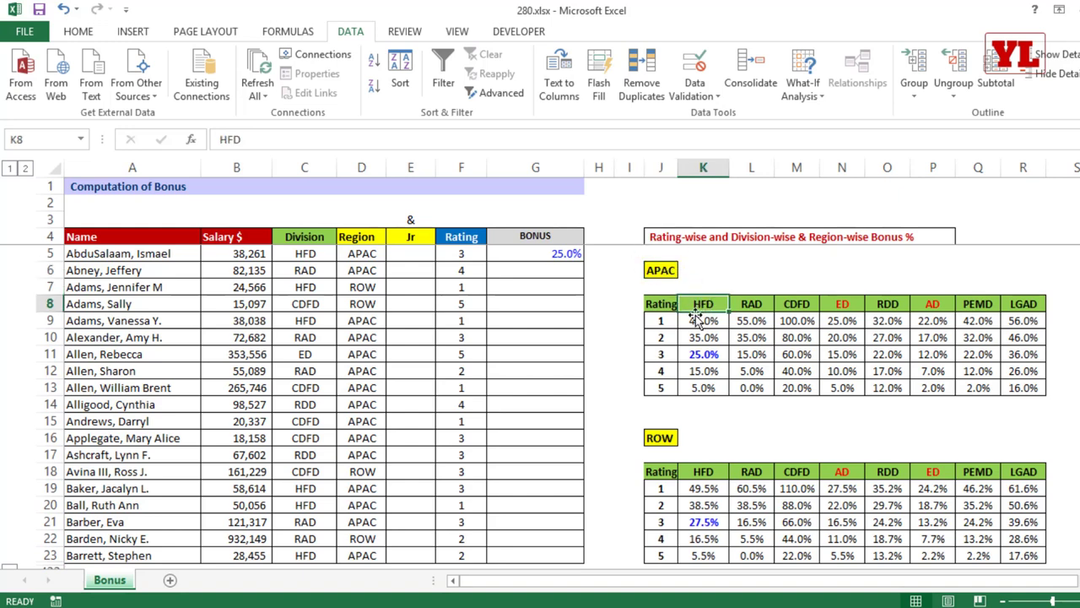
click(666, 321)
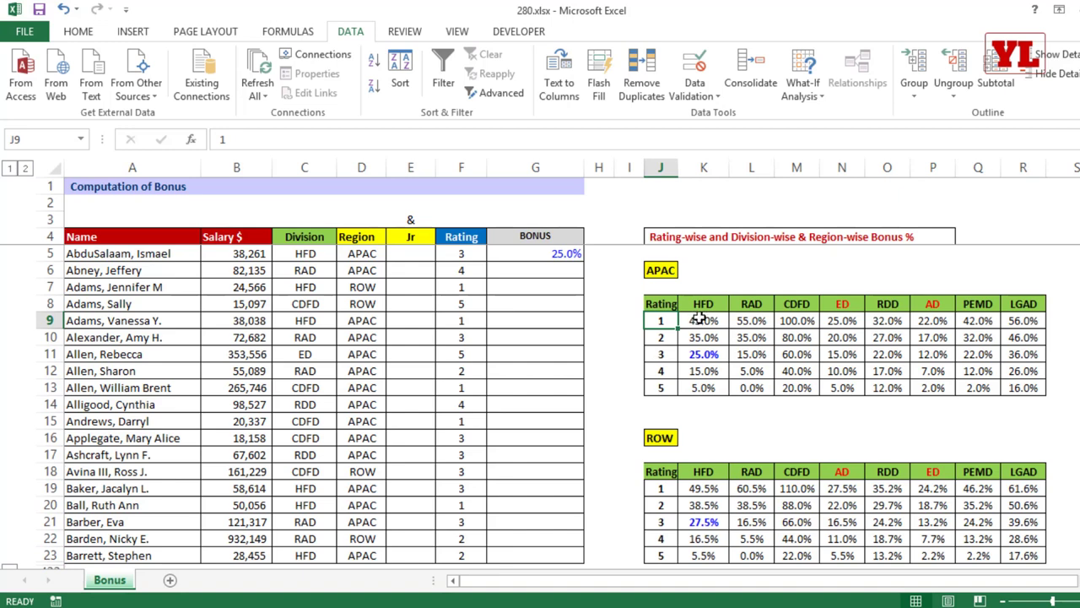
Compare the APAC percentages in K9:R13 with the ROW percentages in K19:R23.
drag(700, 320, 704, 388)
scroll(777, 355, down, 1)
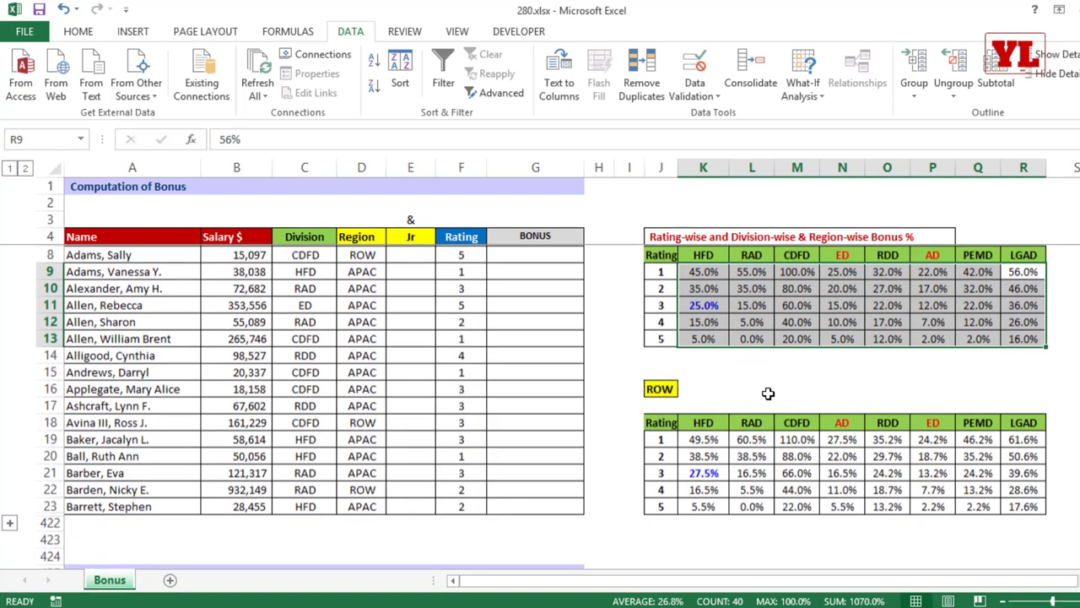
drag(701, 437, 1032, 505)
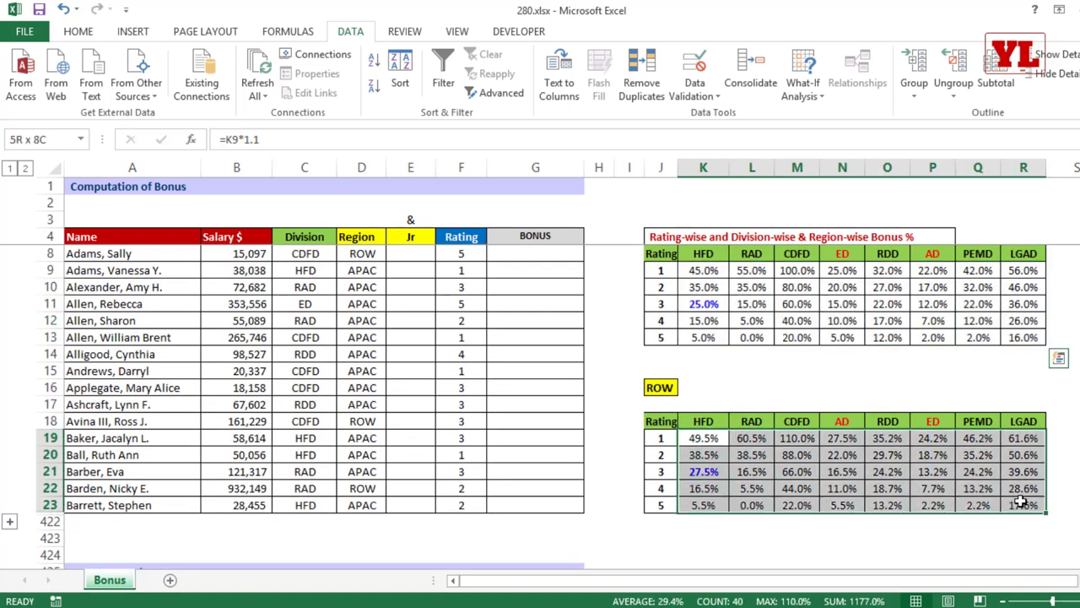
scroll(592, 425, up, 1)
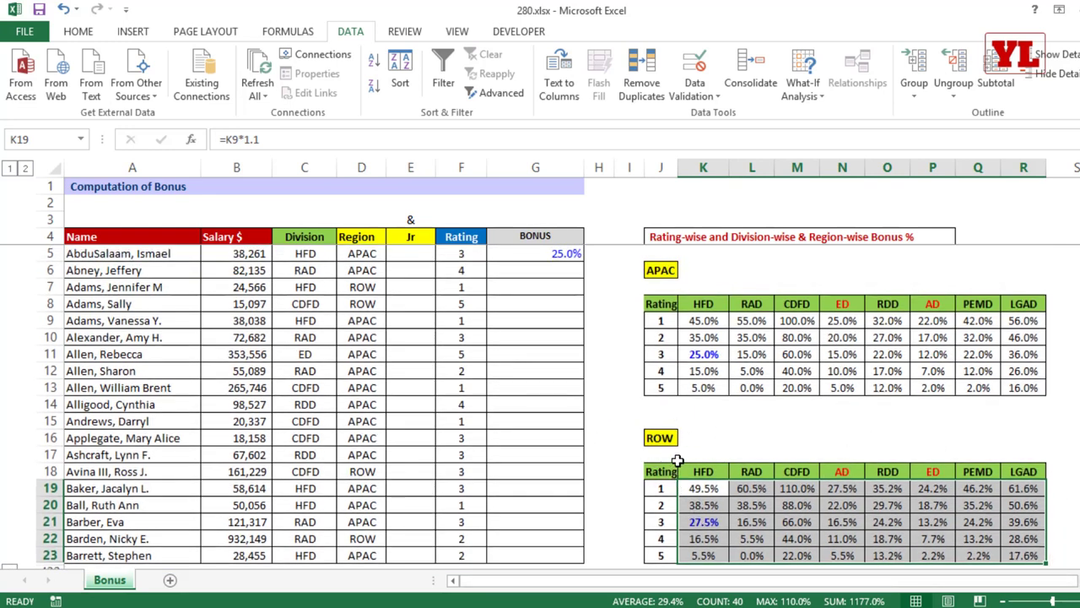
Start an IF formula in G5 with a nested AND whose first condition is F5=1.
click(553, 255)
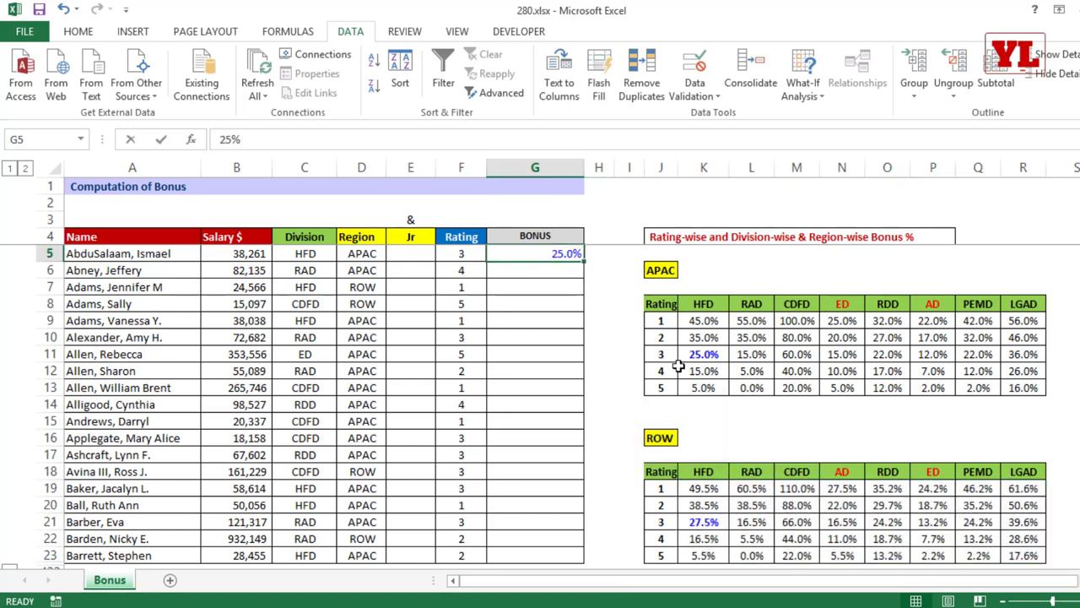
text(=if)
key(Tab)
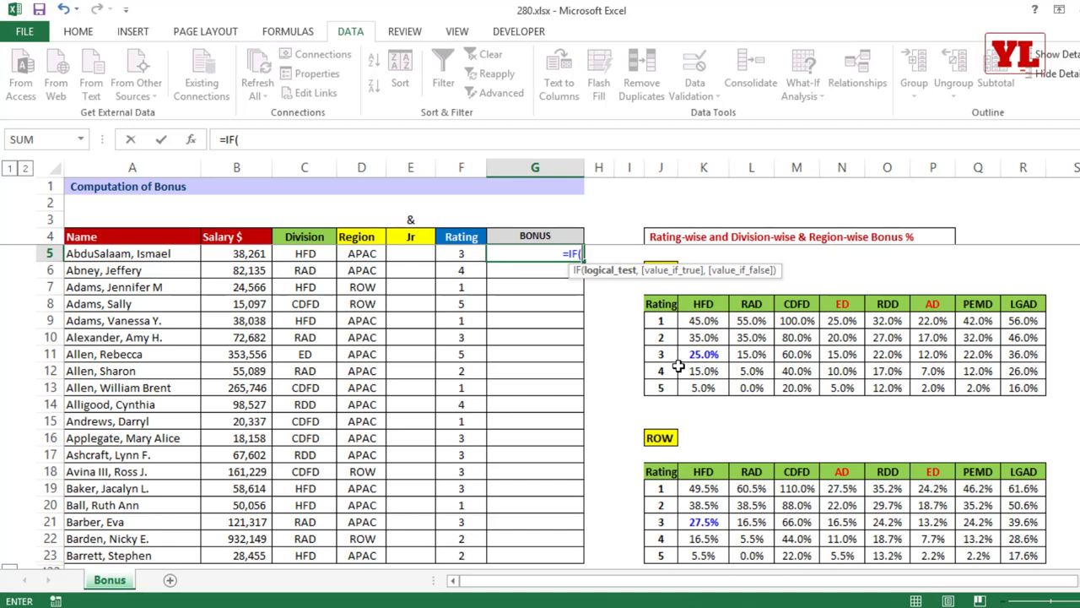
text(and)
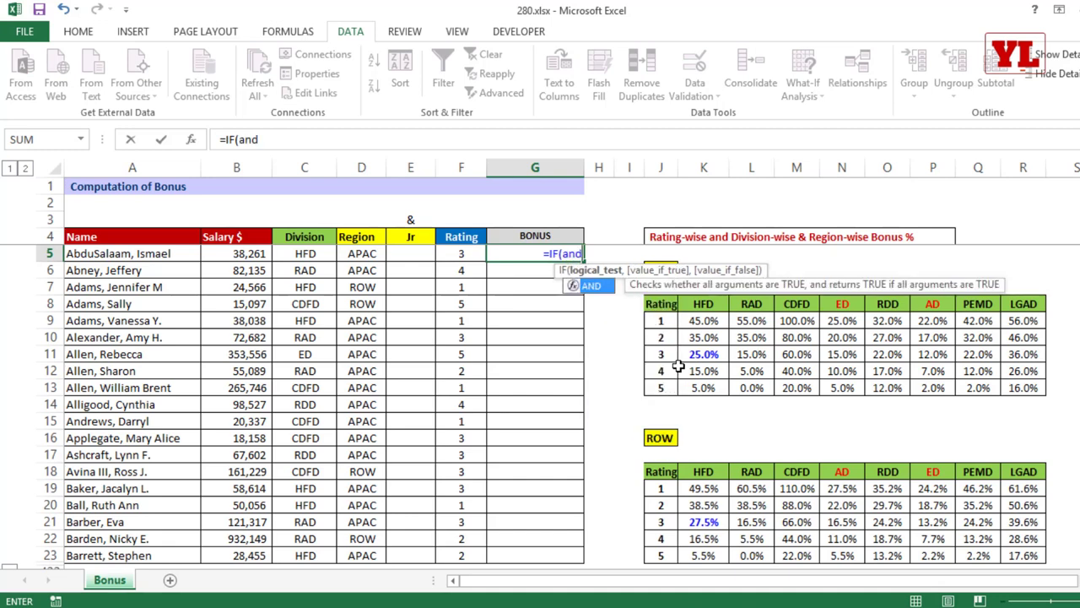
key(Tab)
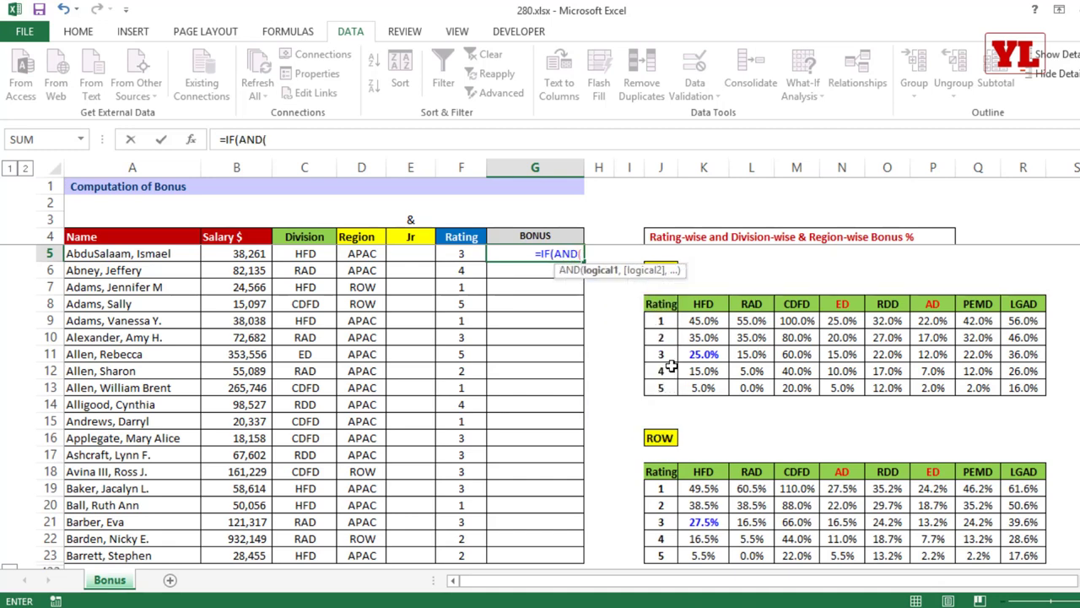
click(467, 251)
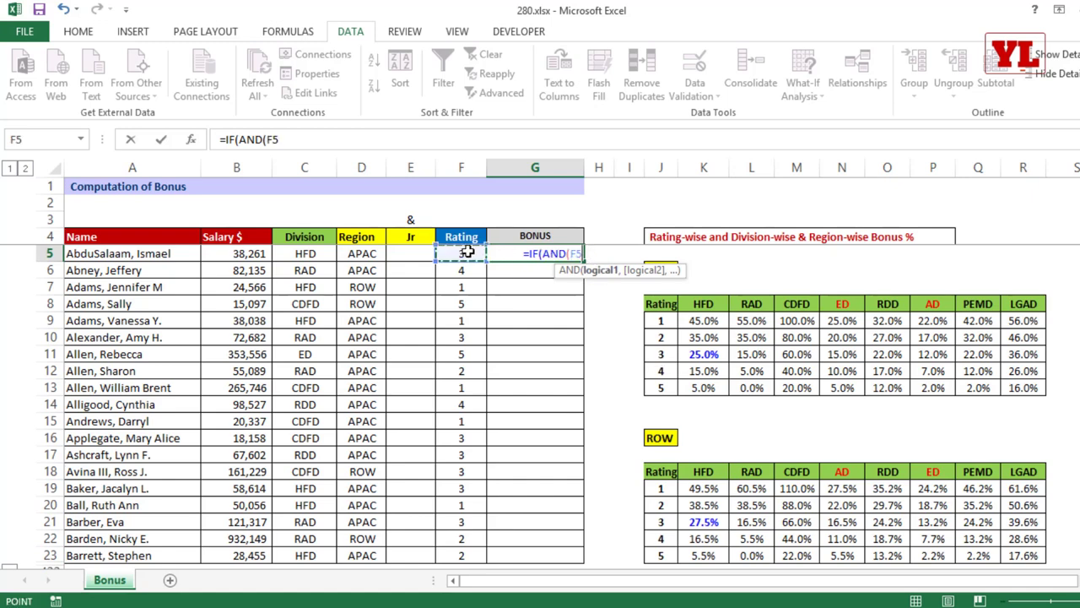
text(=1,)
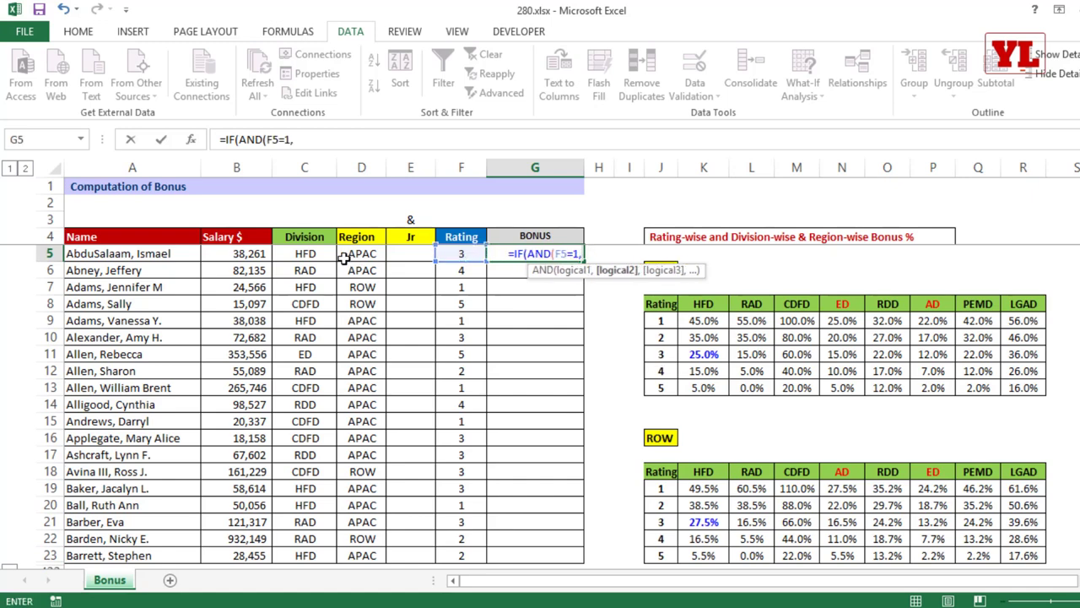
Add the conditions D5="APAC" and C5="HFD" to the AND test in G5, with 45% as the value if true.
click(352, 255)
text(="APAC",)
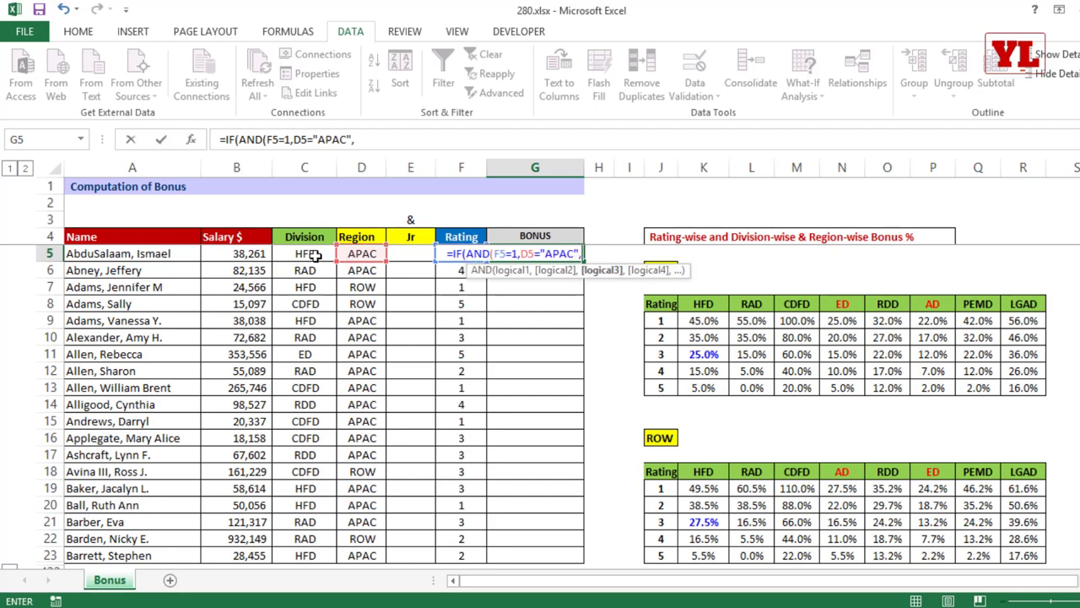
click(315, 255)
text(="HFD)
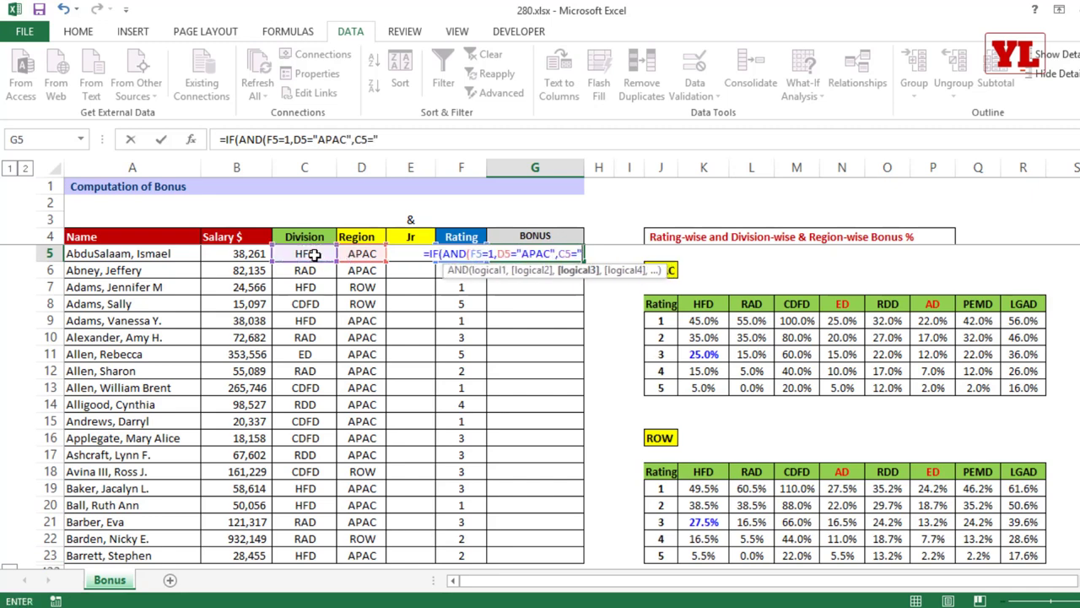
text("))
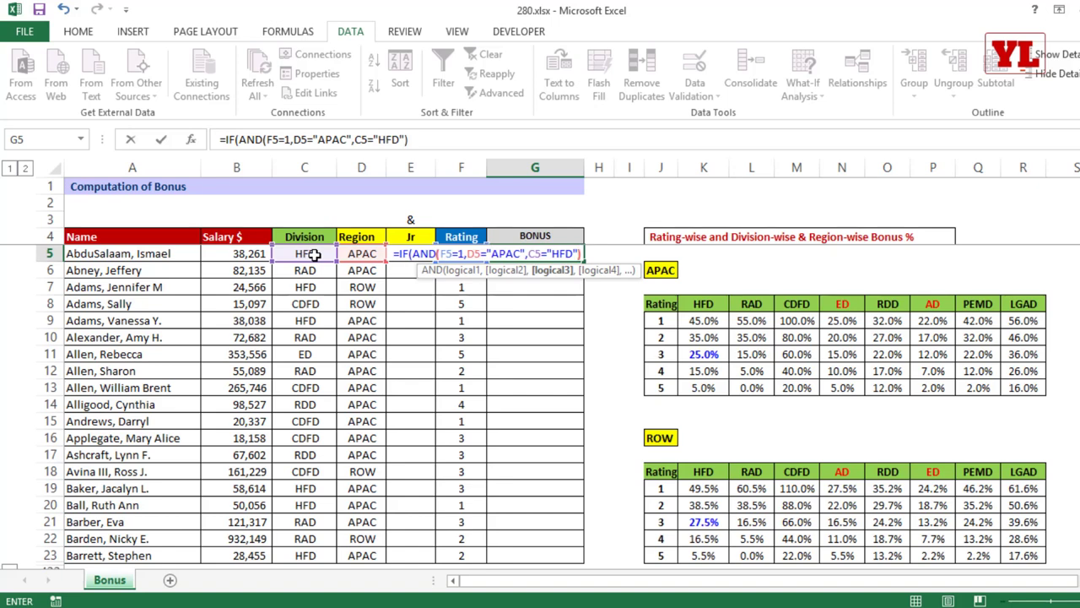
text(,)
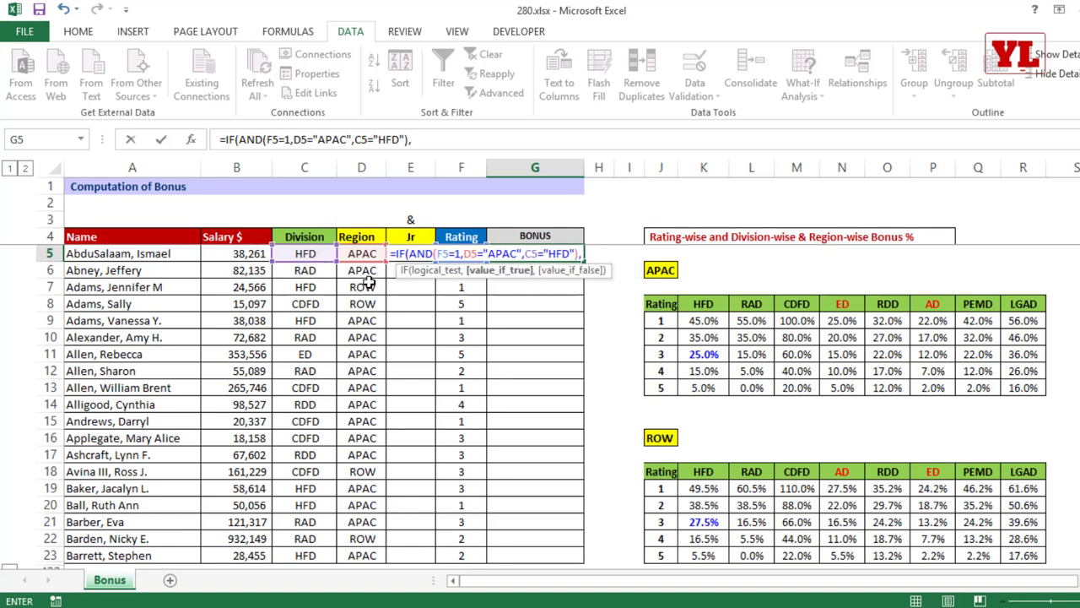
text(45%)
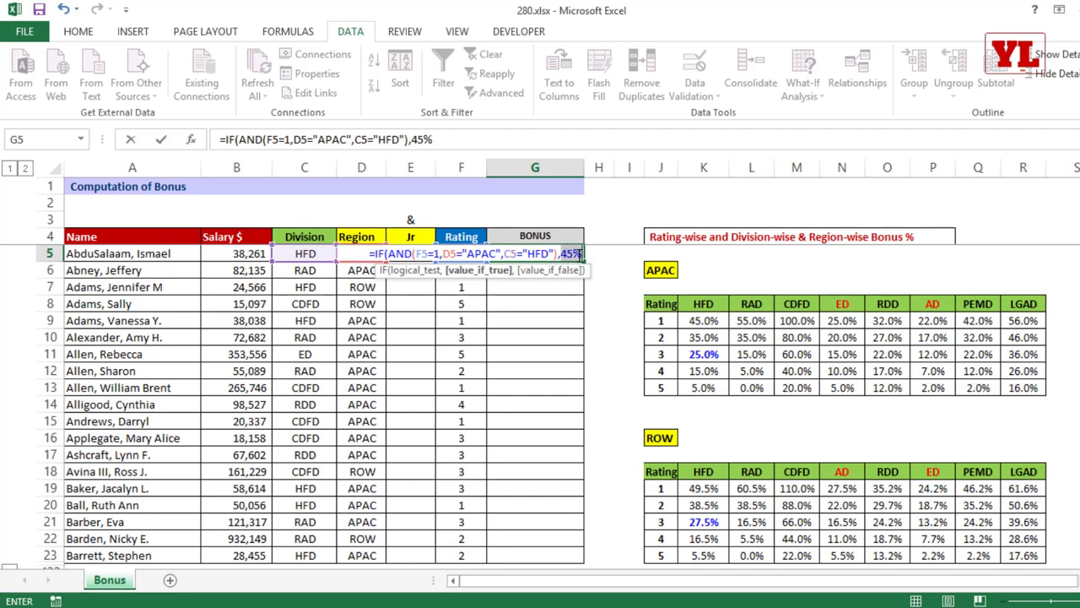
Highlight the IF(AND()) expression in G5 for review and discard the unfinished formula entry.
drag(581, 253, 581, 254)
key(ctrl+shift+Left)
key(ctrl+shift+Left)
key(ctrl+shift+Left)
key(ctrl+shift+Left)
key(ctrl+shift+Left)
key(ctrl+shift+Left)
key(ctrl+shift+Left)
key(ctrl+shift+Left)
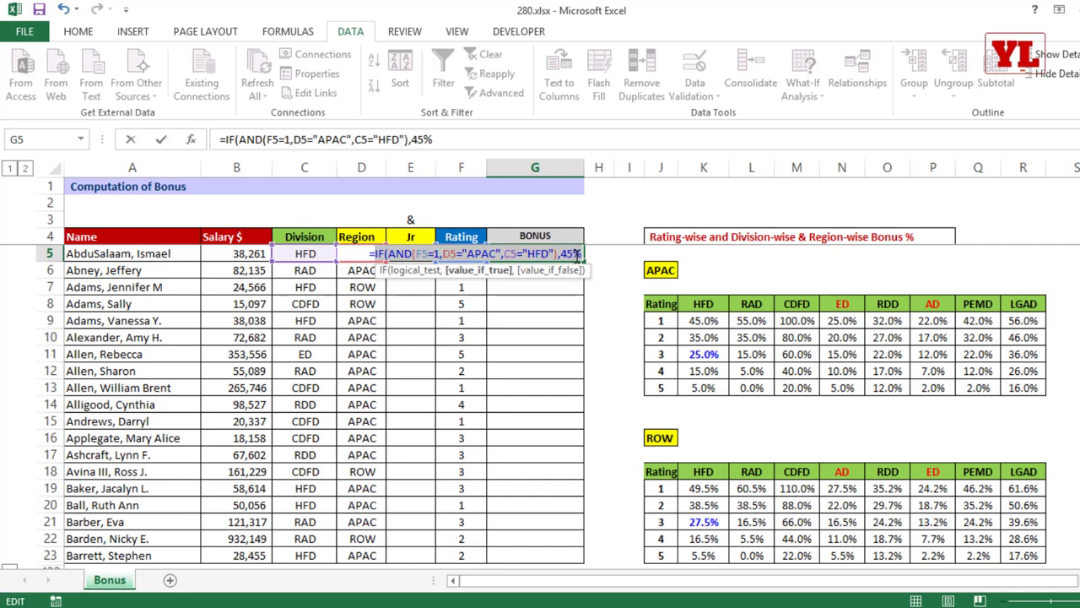
key(Escape)
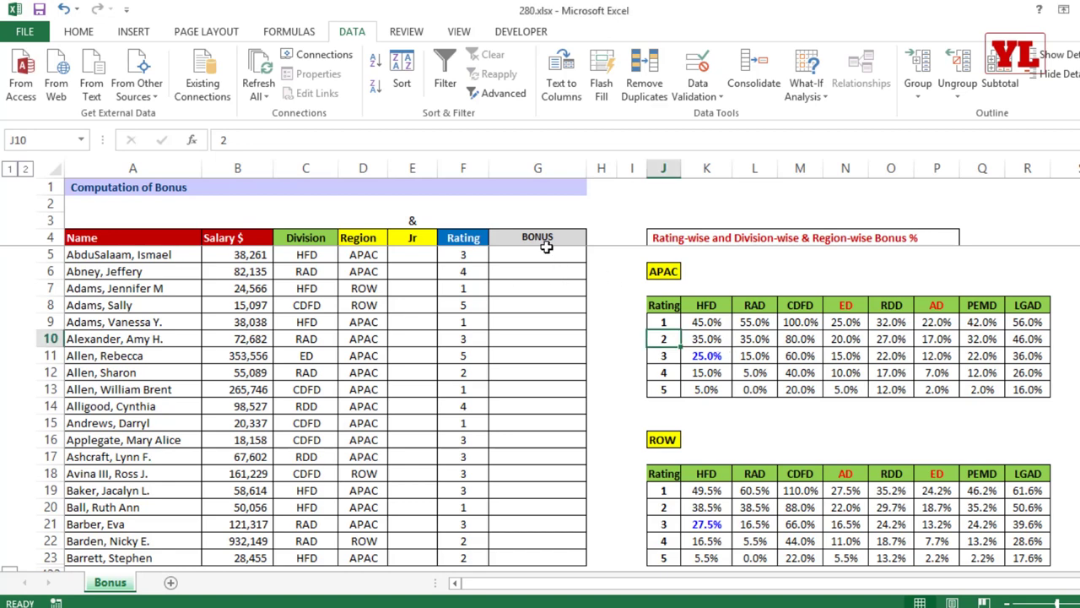
click(552, 255)
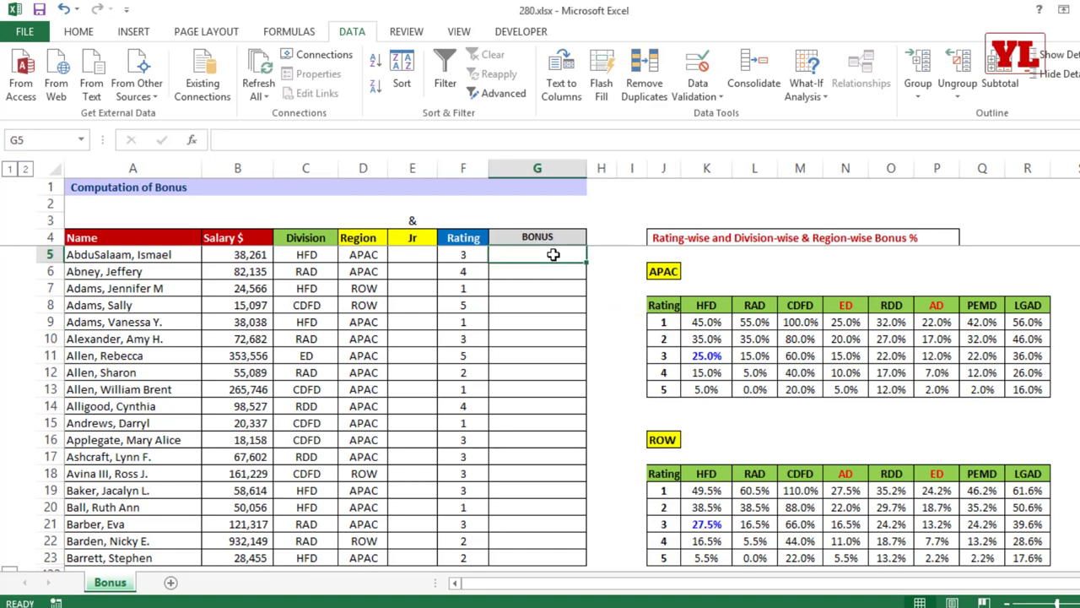
drag(199, 254, 202, 321)
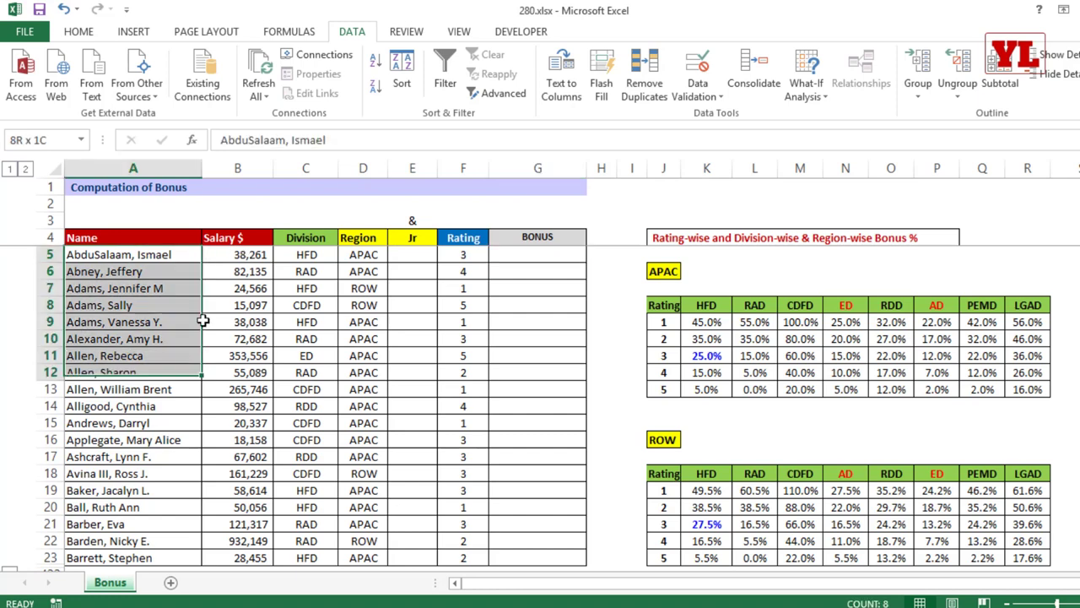
drag(363, 254, 367, 382)
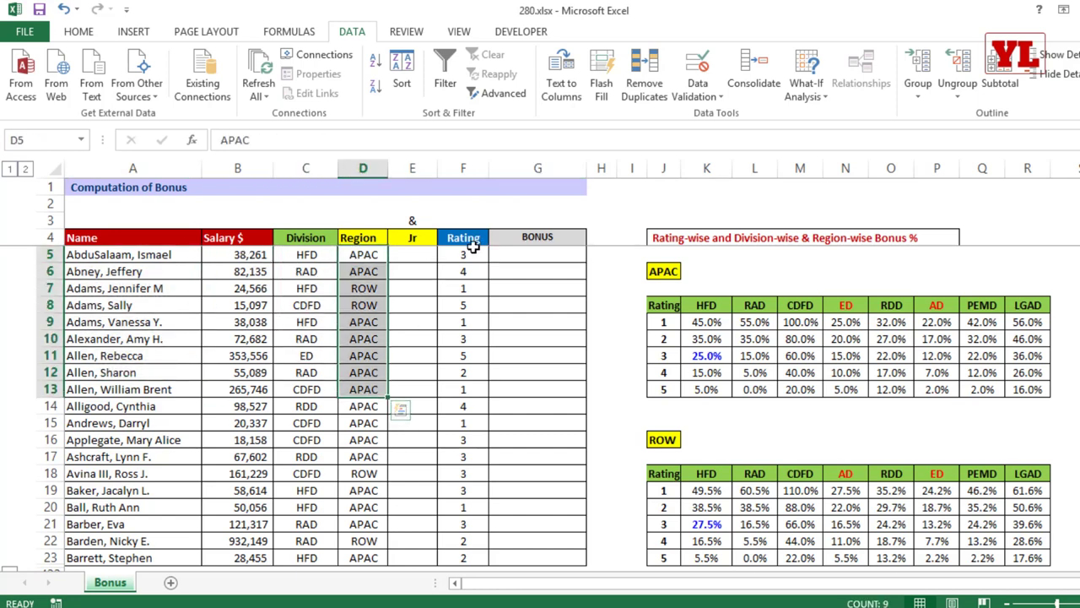
drag(473, 247, 466, 406)
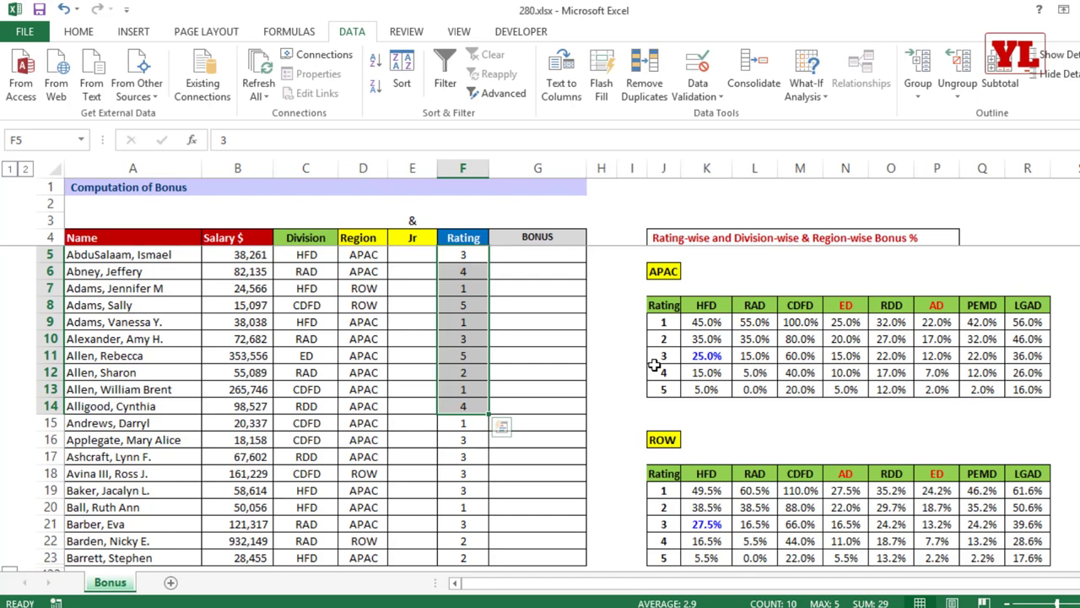
Name the APAC percentage table J8:R13, including its header row, as apac.
drag(666, 304, 1021, 390)
click(48, 140)
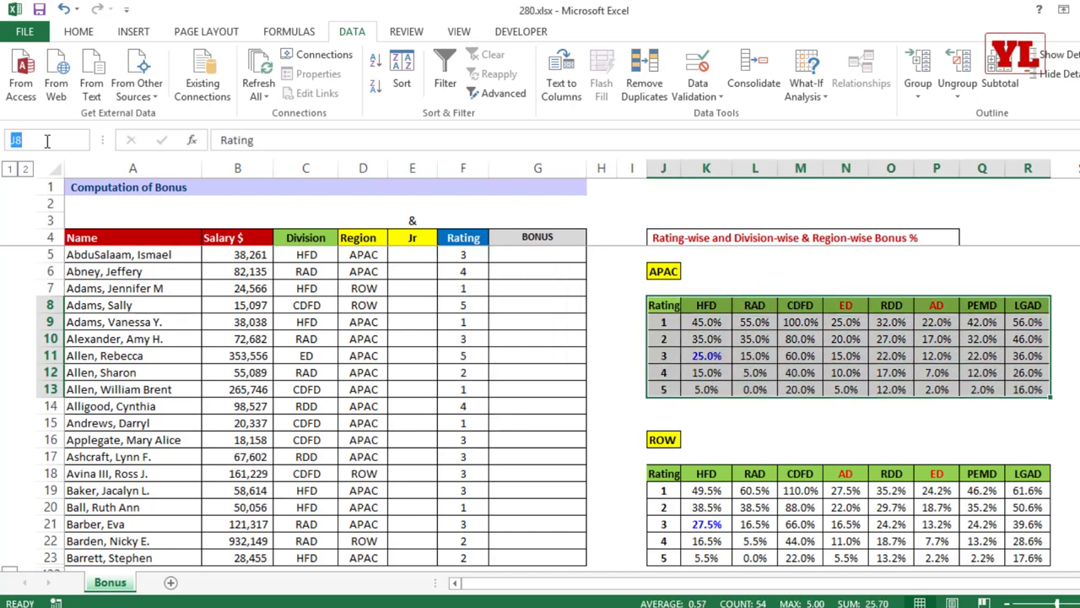
text(apac)
key(Return)
key(ctrl+c)
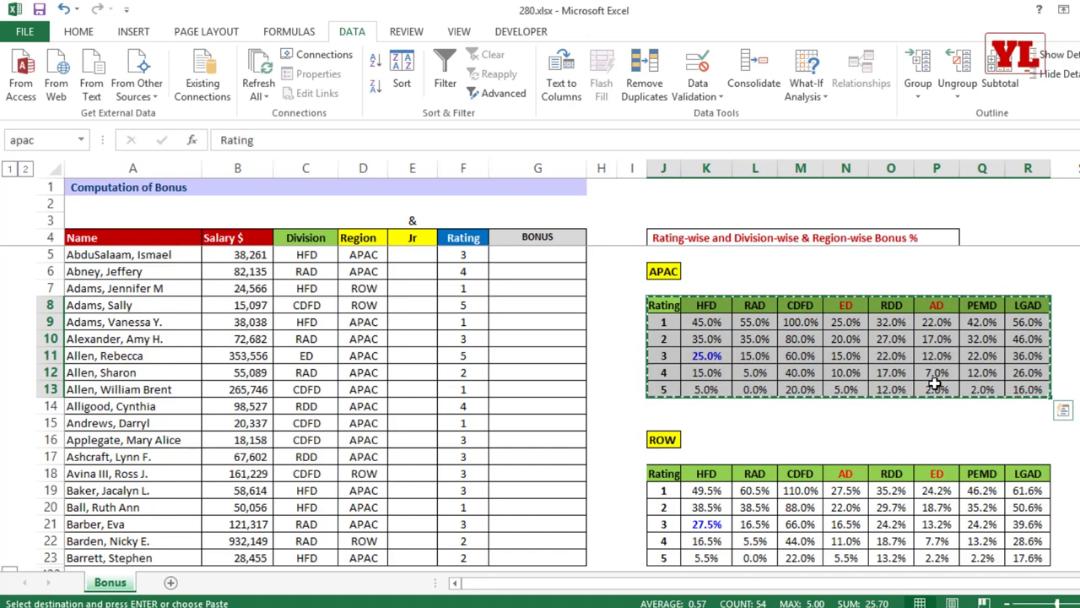
Name the APAC table's header row J8:R8 as apach.
drag(665, 305, 1022, 312)
key(ctrl+c)
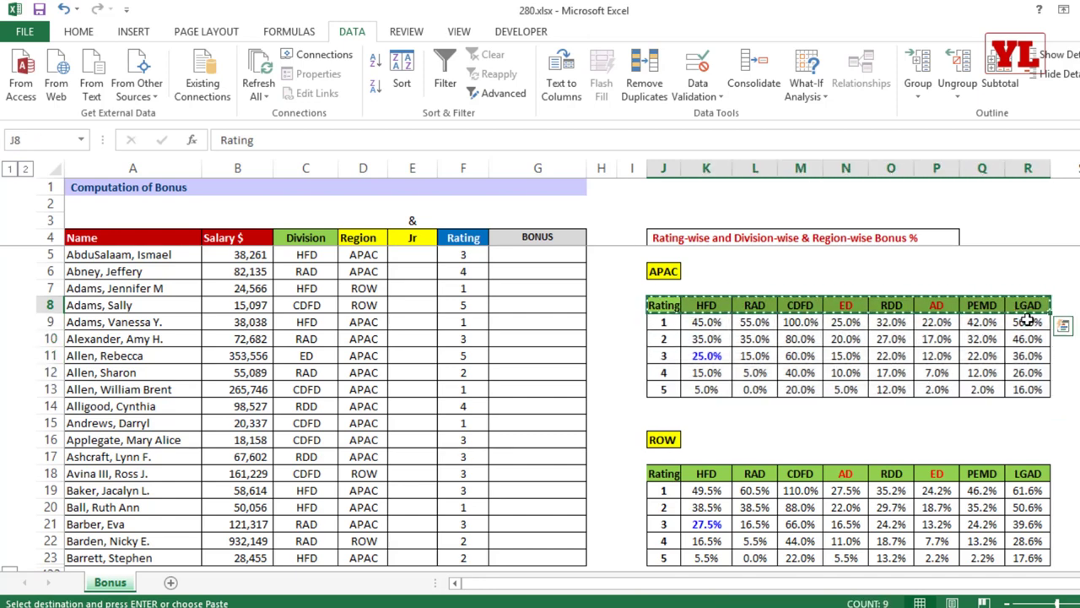
click(935, 355)
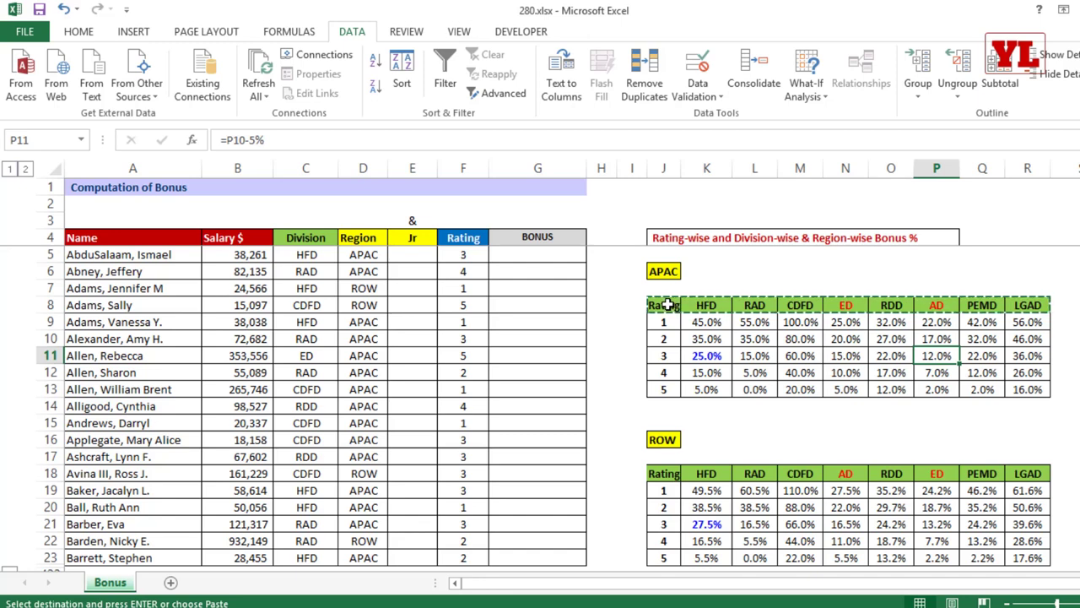
drag(667, 306, 1030, 307)
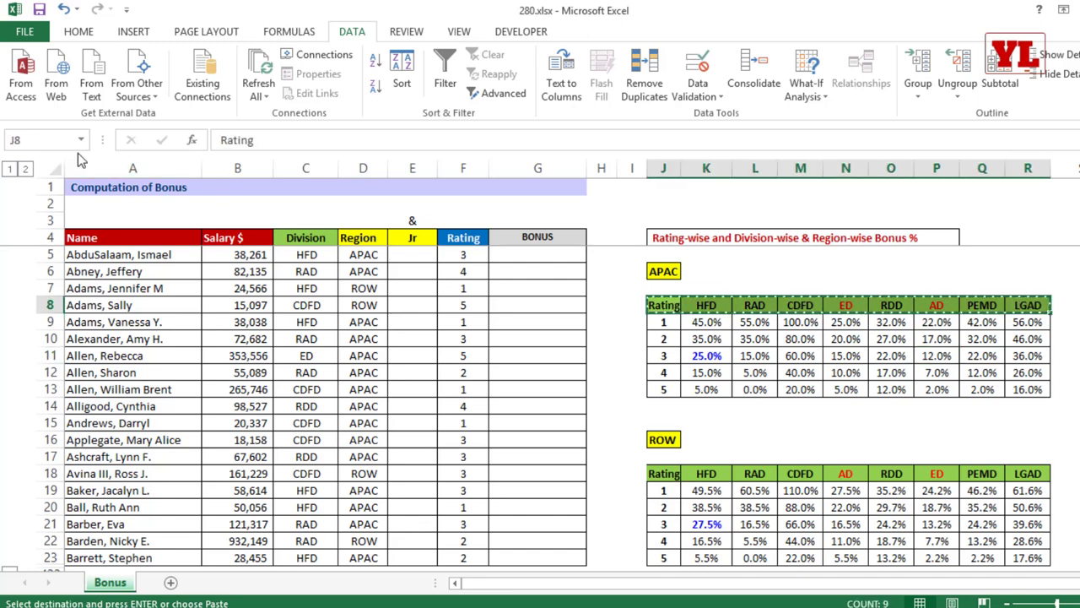
click(12, 140)
text(apach)
key(Return)
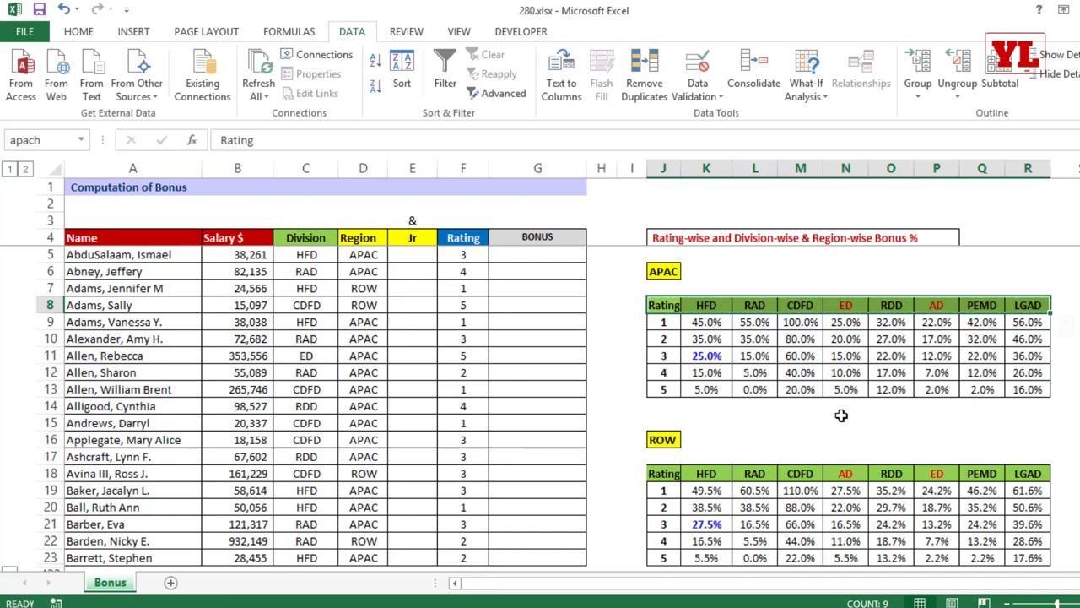
Name the ROW percentage table J18:R23, including its header row, as row.
scroll(813, 390, down, 3)
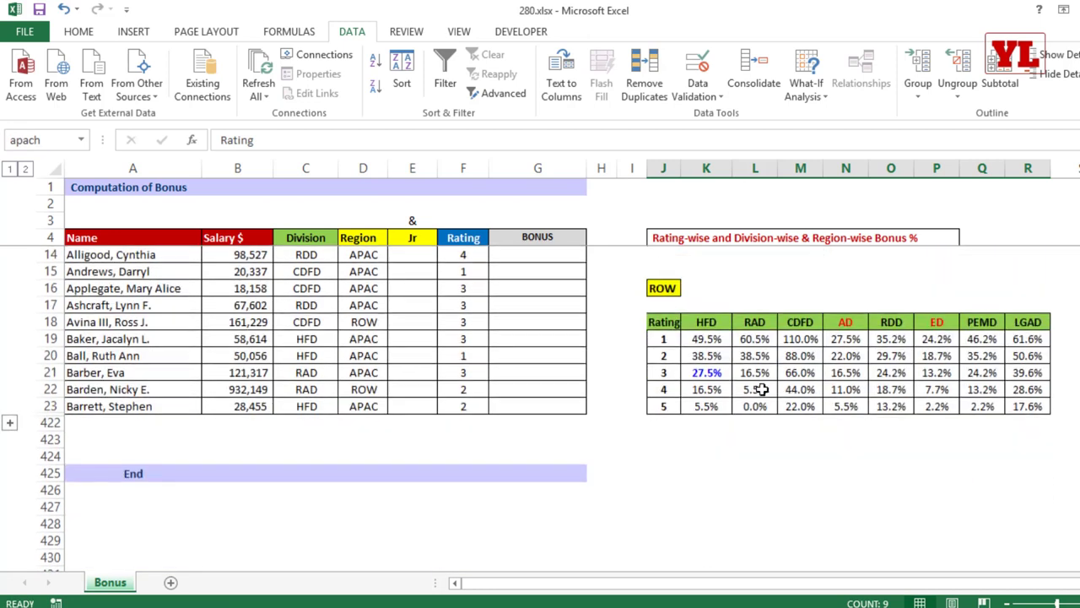
drag(661, 324, 1059, 418)
click(46, 141)
key(BackSpace)
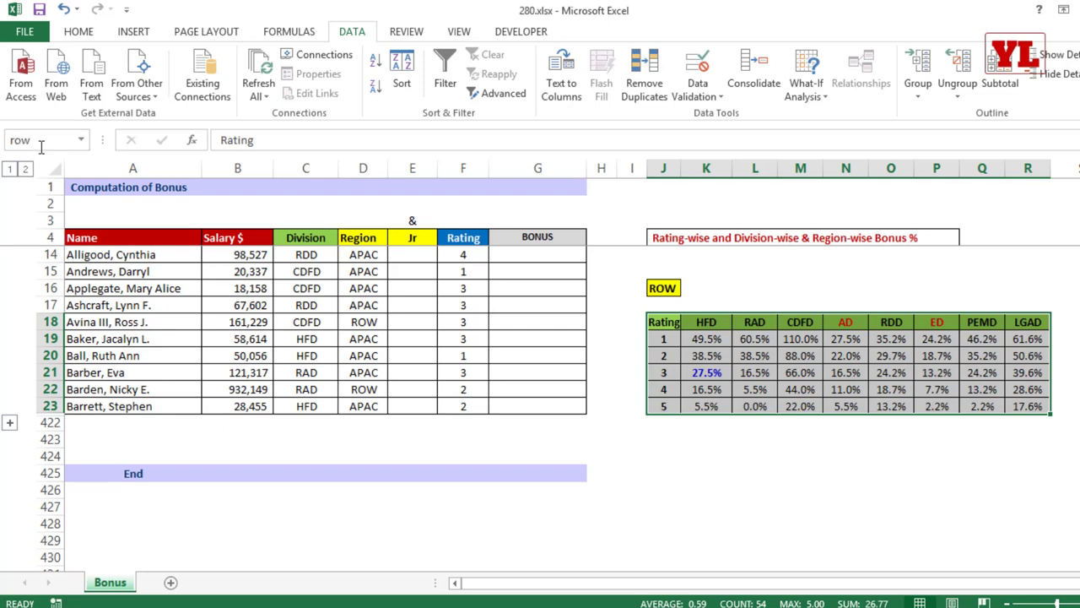
key(Return)
Name the ROW table's header row J18:R18 as rowh.
click(687, 354)
drag(658, 321, 1019, 323)
click(21, 140)
text(ro)
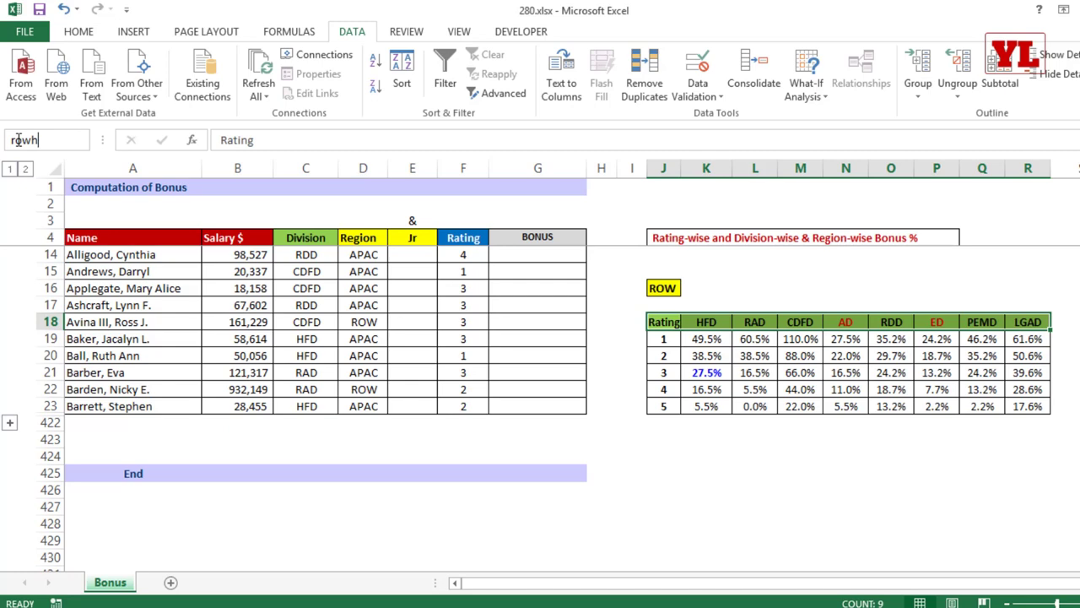
key(Return)
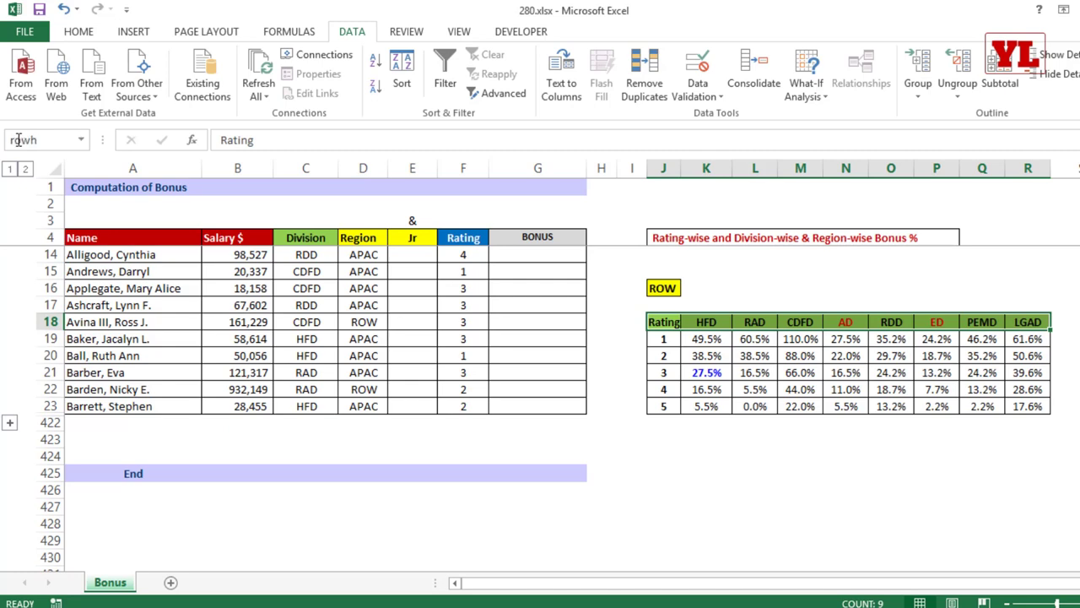
Check which cells the defined names cover by jumping to ranges such as apac, apach and rowh in turn.
click(81, 140)
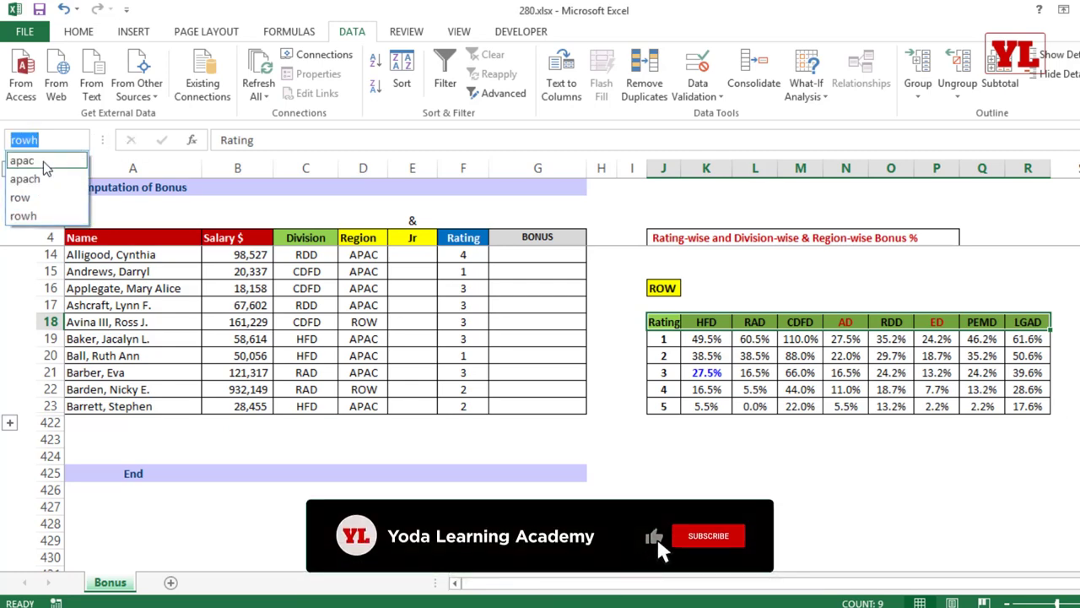
click(50, 162)
click(81, 140)
click(50, 177)
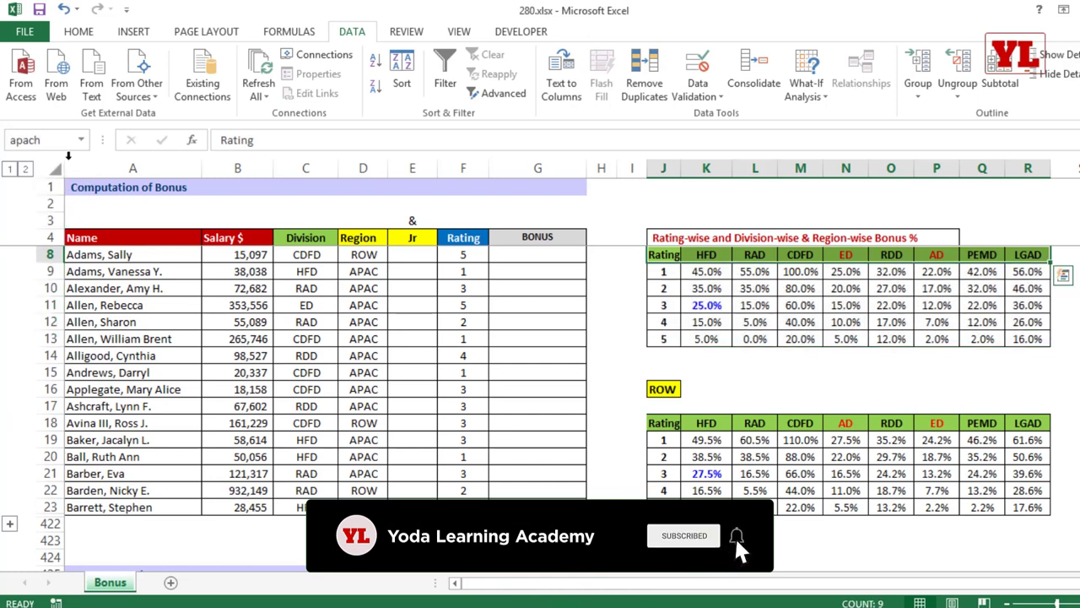
click(81, 140)
click(73, 167)
click(81, 140)
click(25, 211)
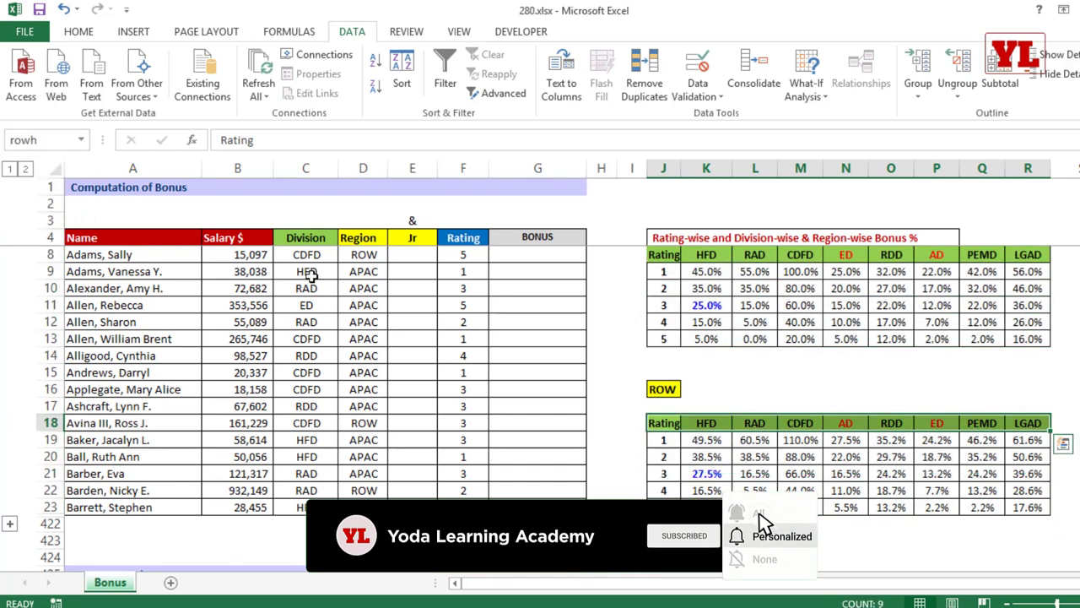
Start a VLOOKUP formula in G5 with the rating in F5 as lookup value and apac as table array.
click(548, 254)
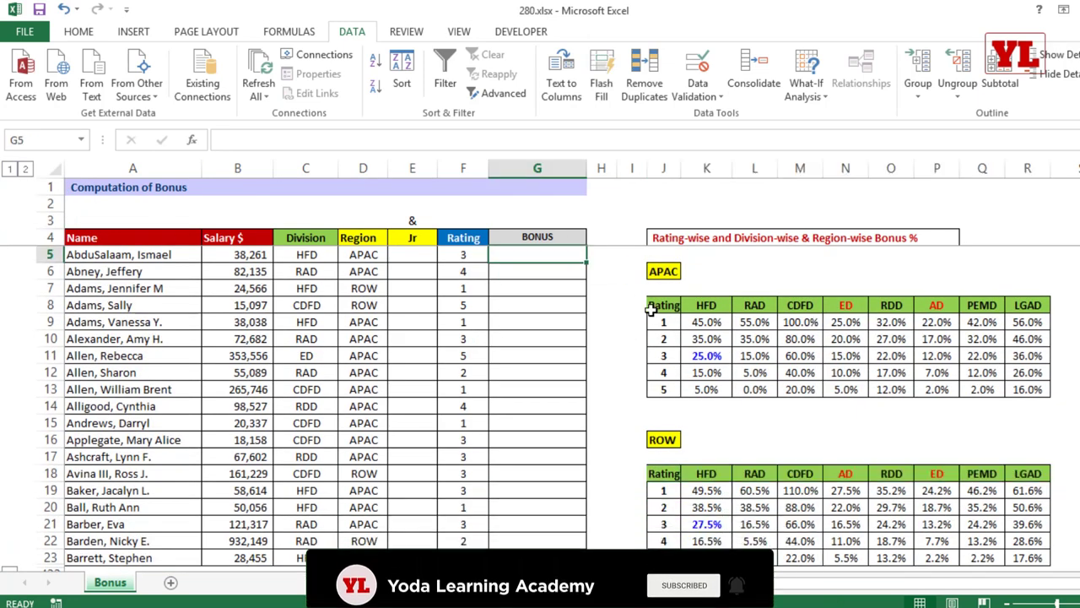
text(=VLOOKUP()
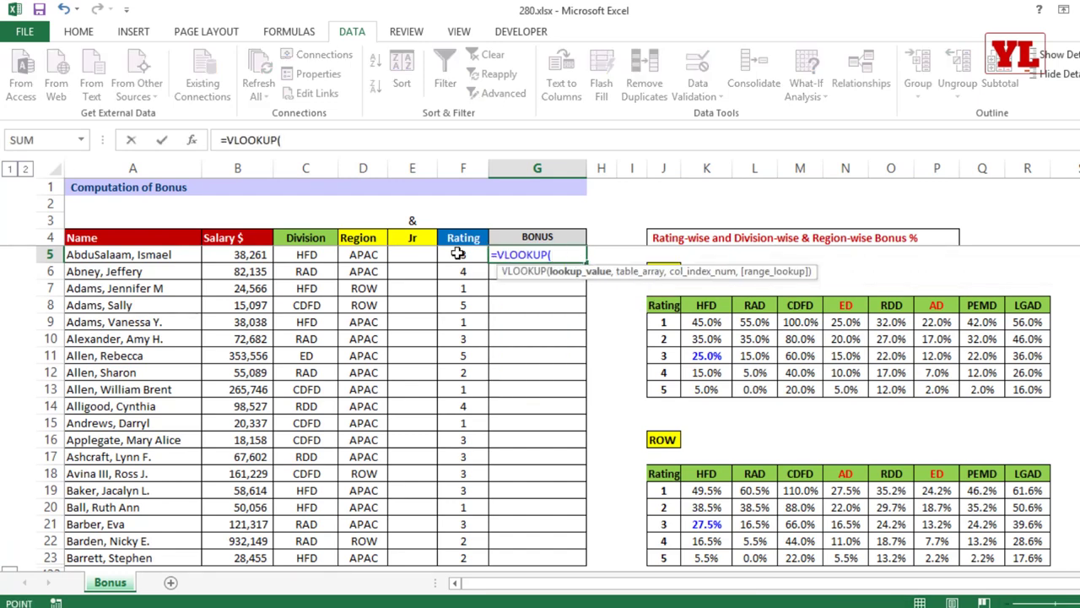
click(458, 254)
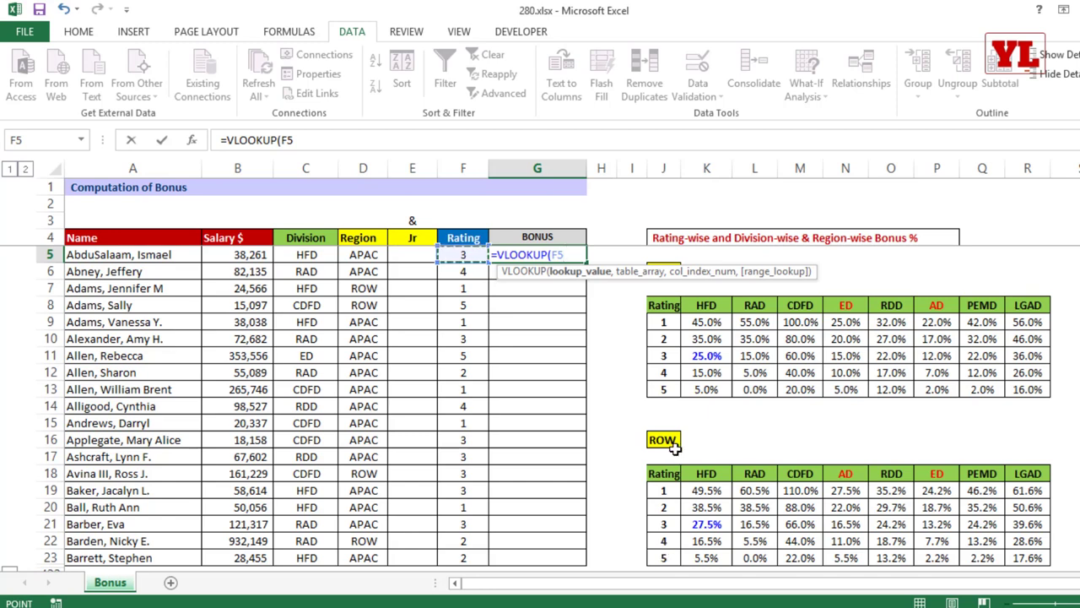
text(,)
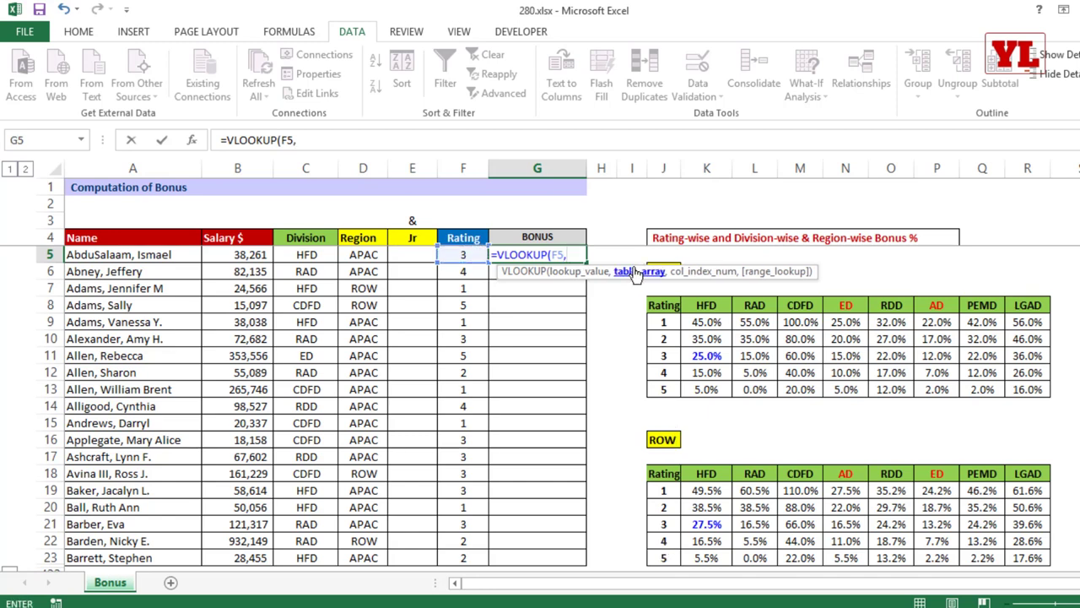
drag(664, 305, 1031, 389)
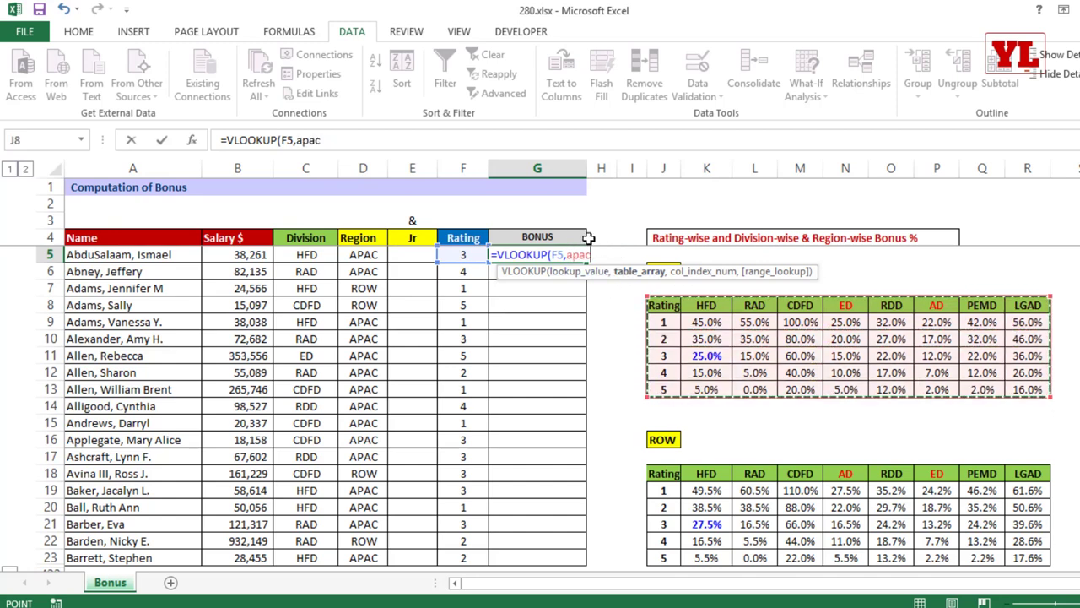
click(651, 272)
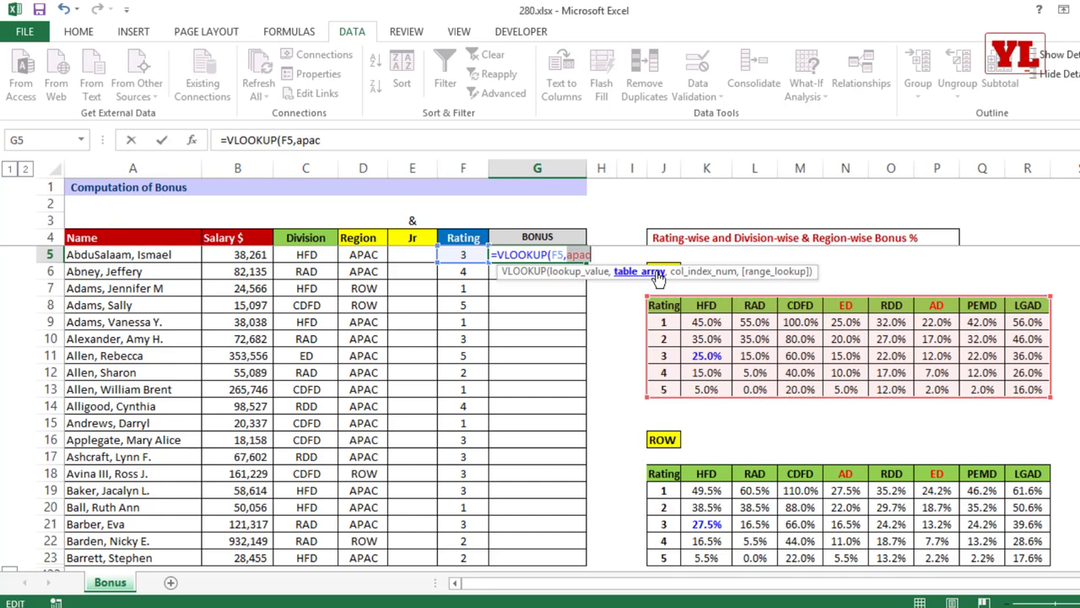
text(apac)
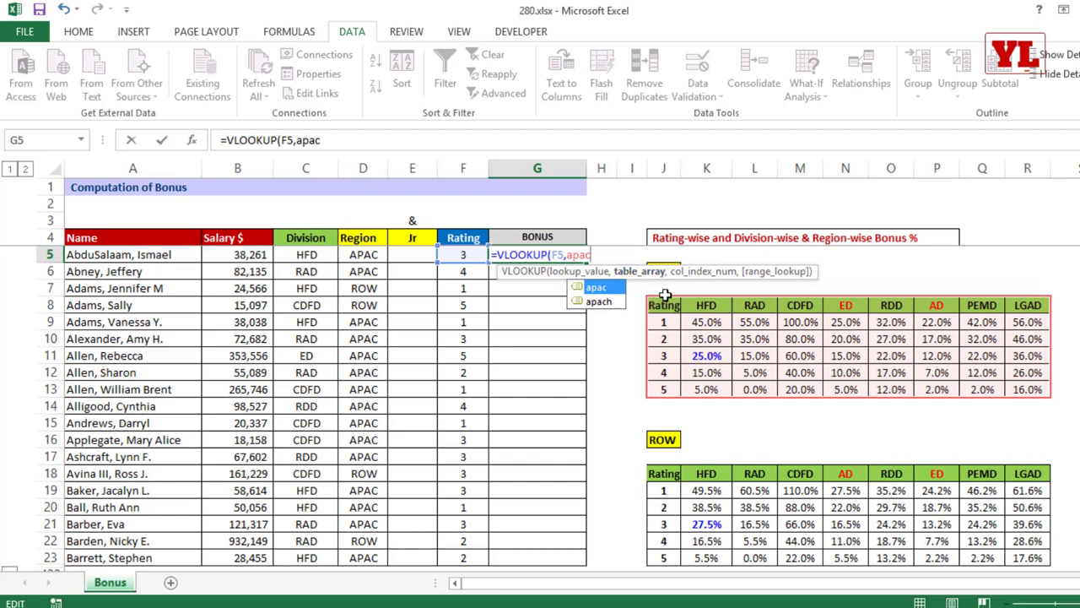
text(,)
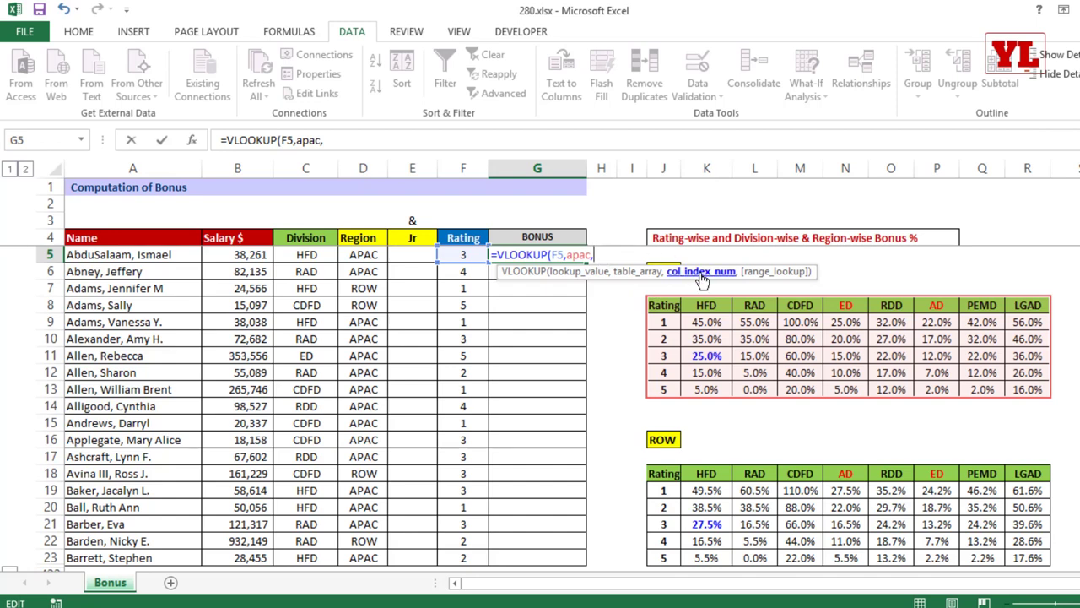
Add an empty MATCH() as the VLOOKUP's column index, set range lookup to 0 and close the formula's parenthesis.
text(mat)
key(Tab)
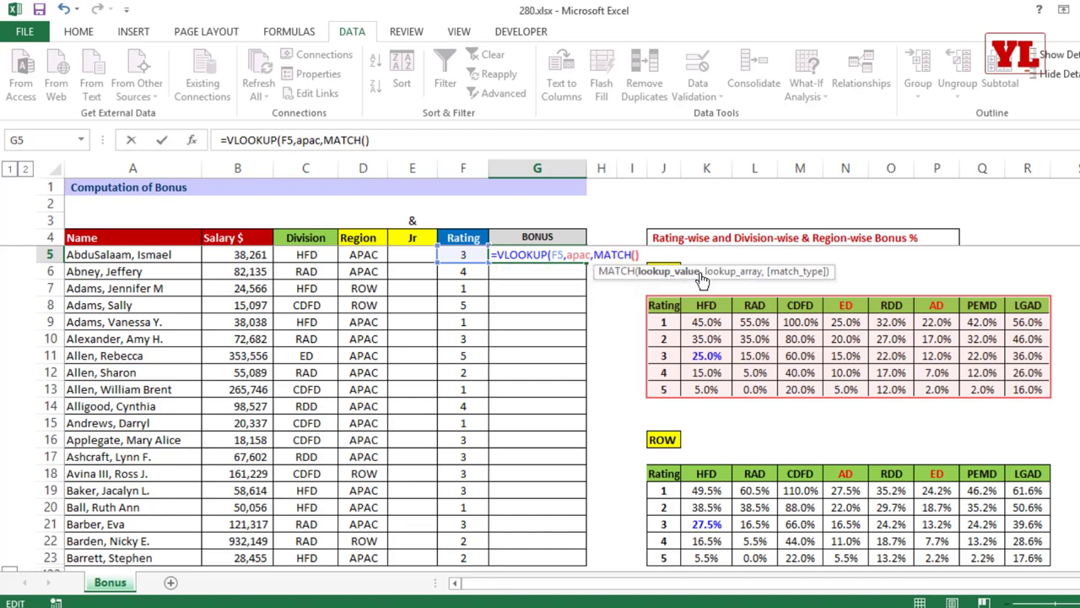
text())
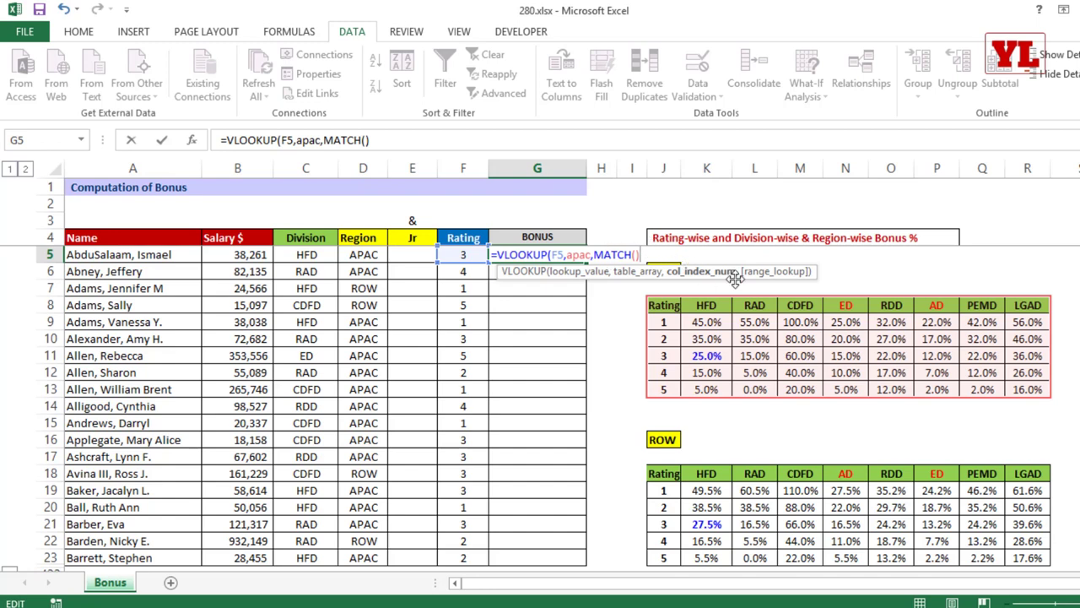
text(,)
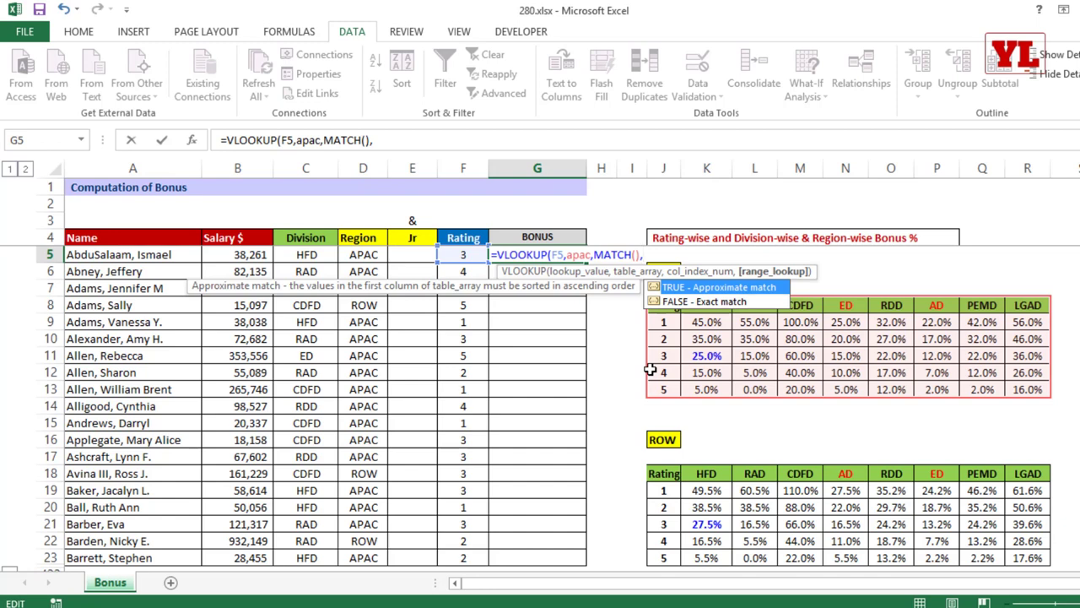
text(0)
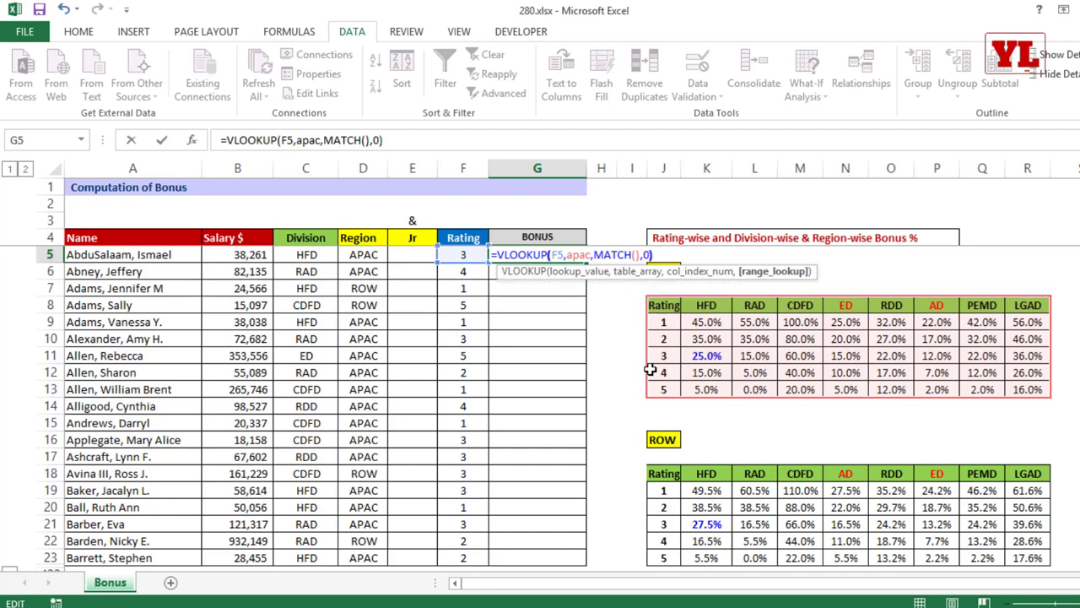
text())
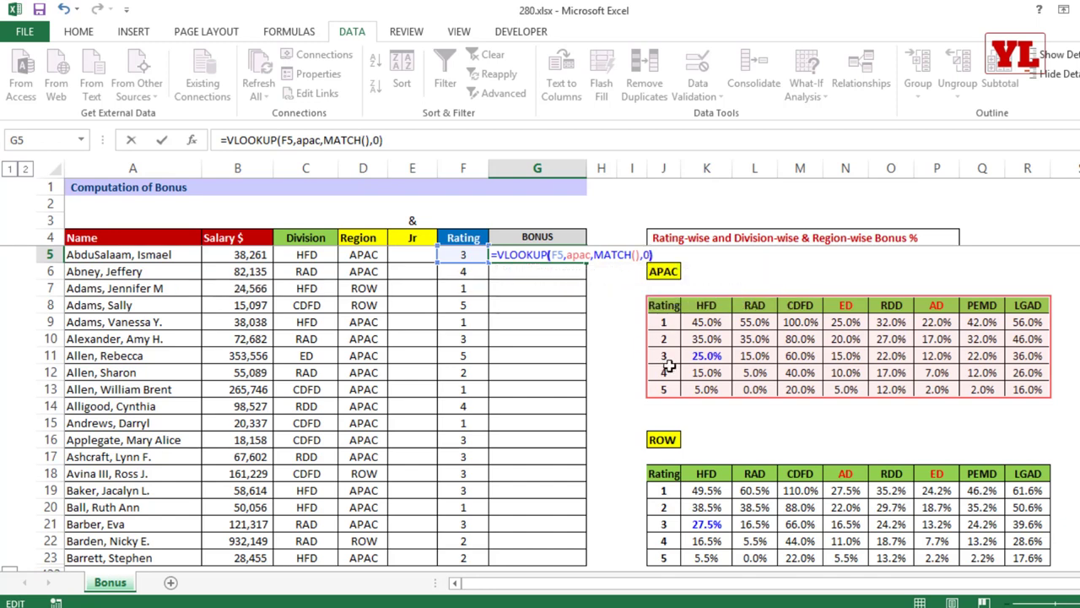
Complete the MATCH in G5's formula with division C5 as lookup value, apach as lookup array and match type 0.
click(636, 254)
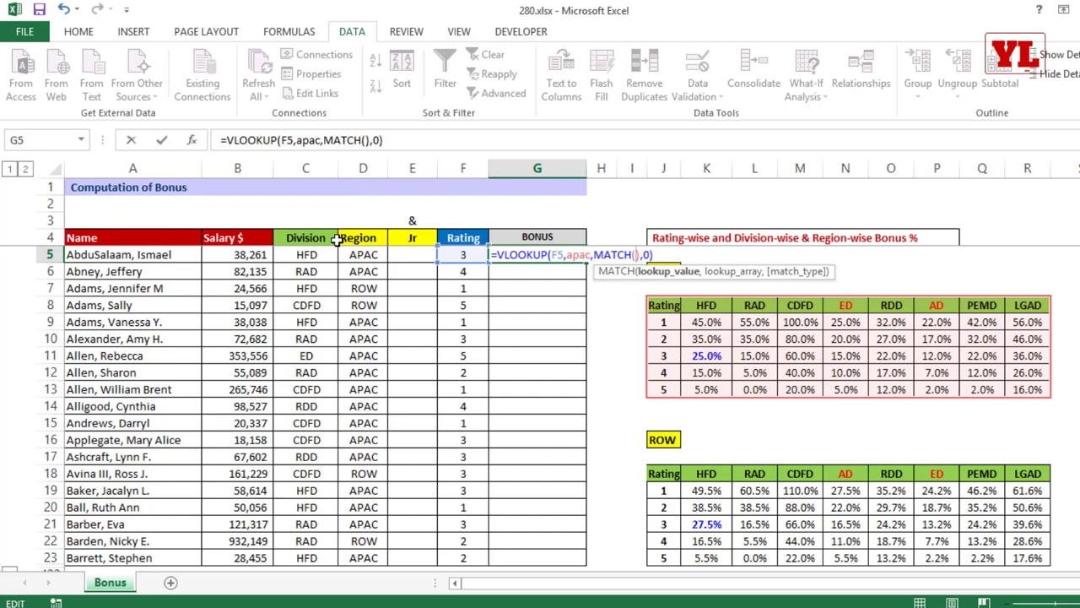
click(297, 254)
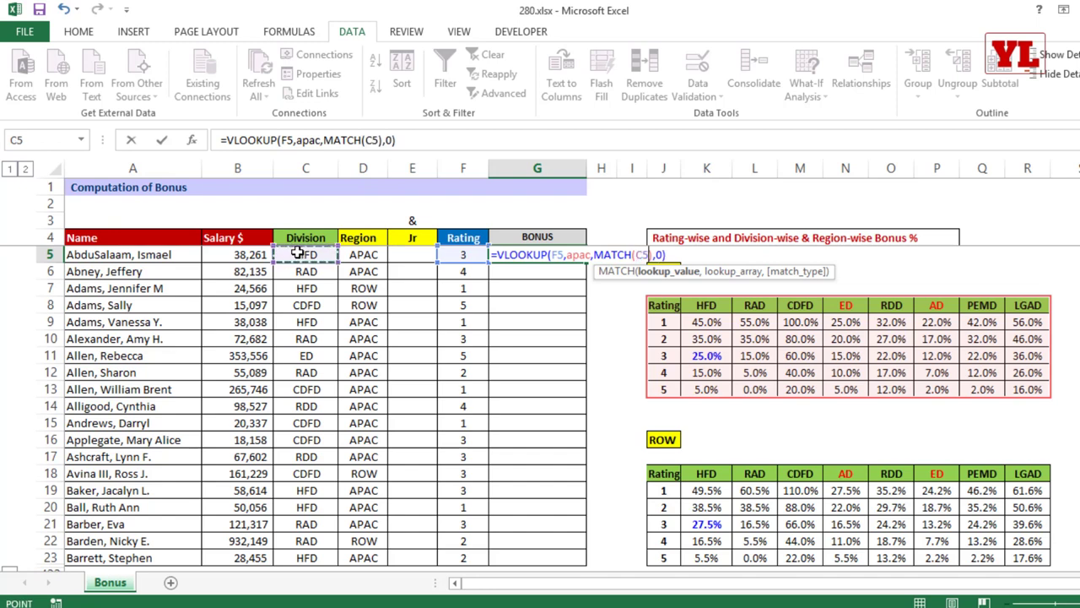
text(,)
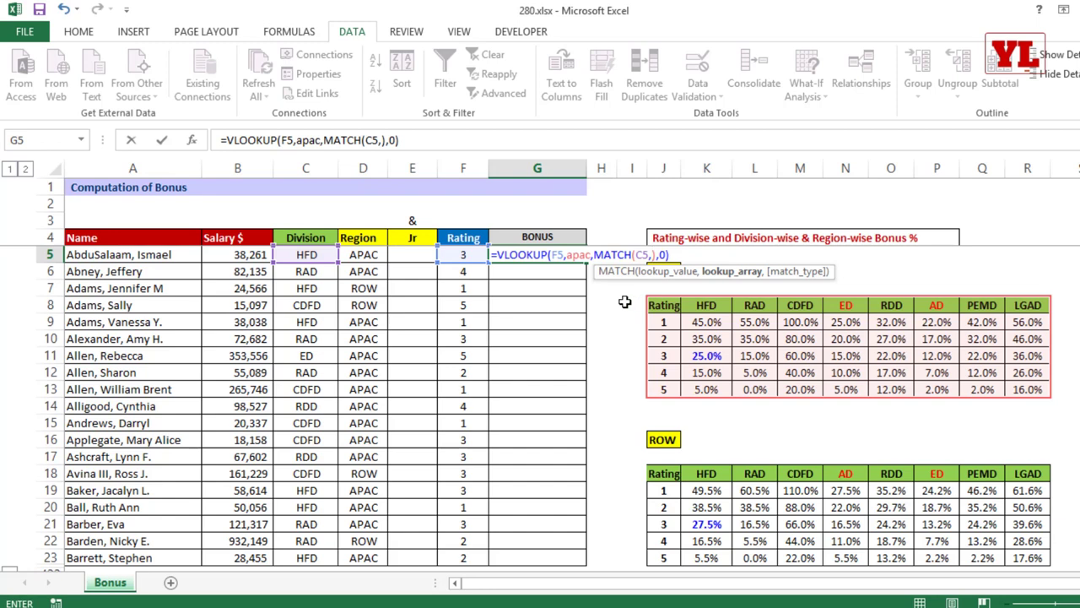
drag(618, 305, 1023, 306)
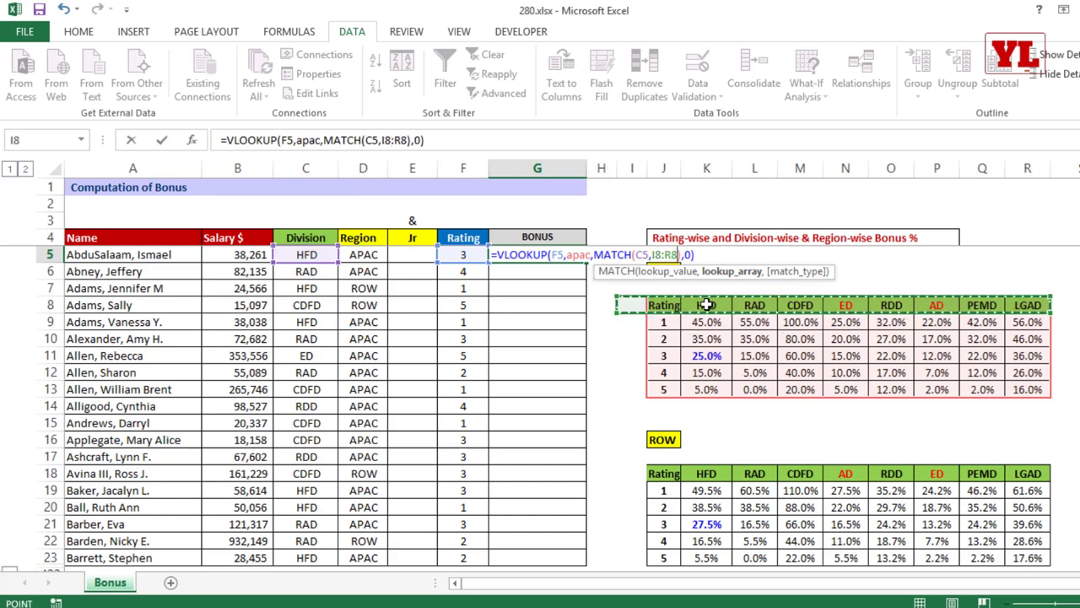
drag(709, 306, 1023, 301)
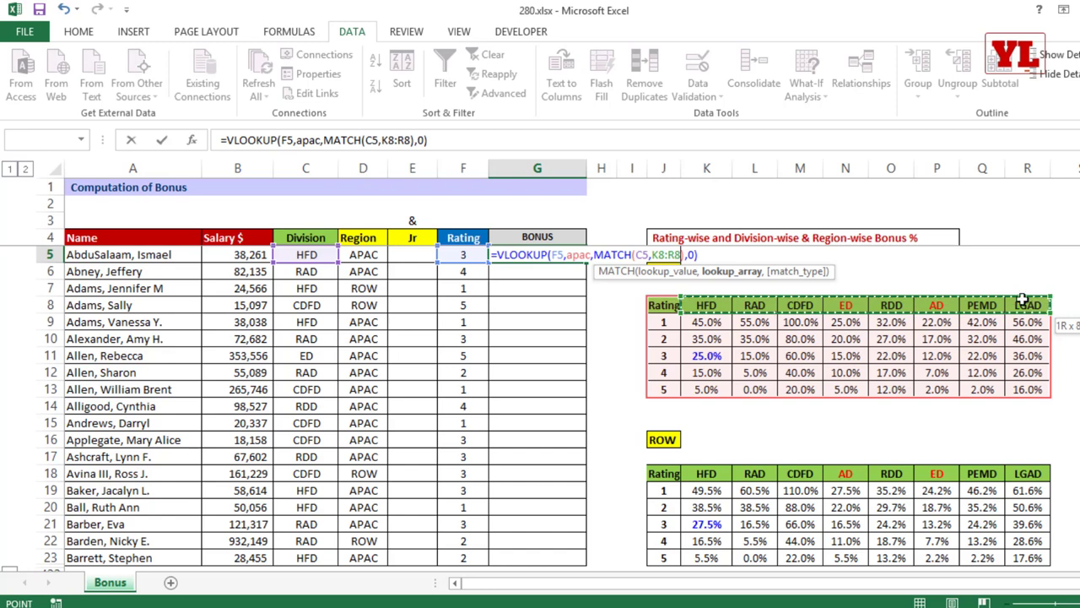
click(663, 306)
drag(718, 309, 1021, 311)
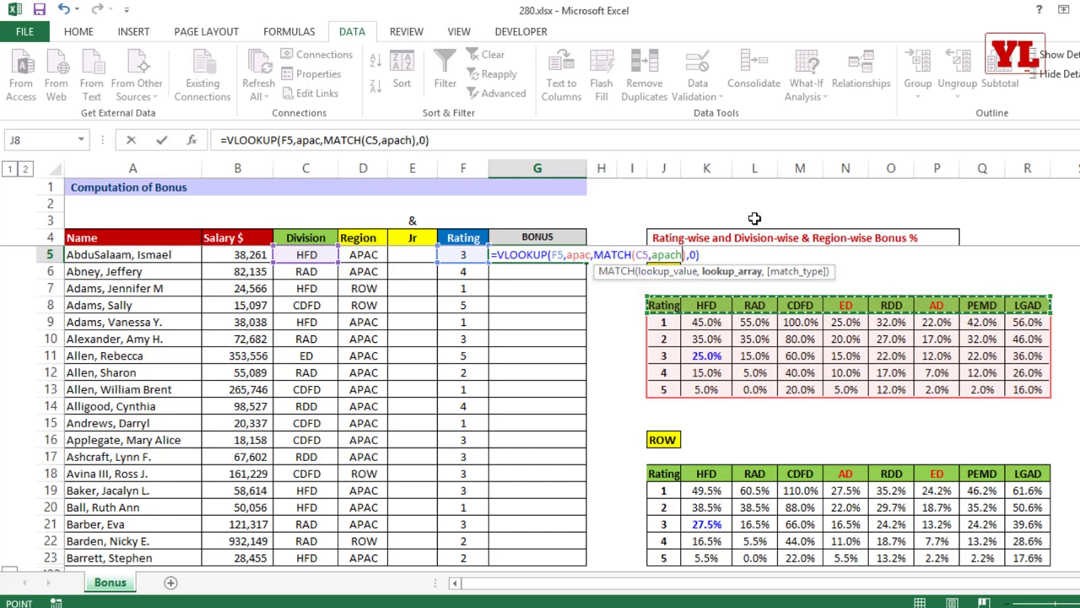
text(,0)
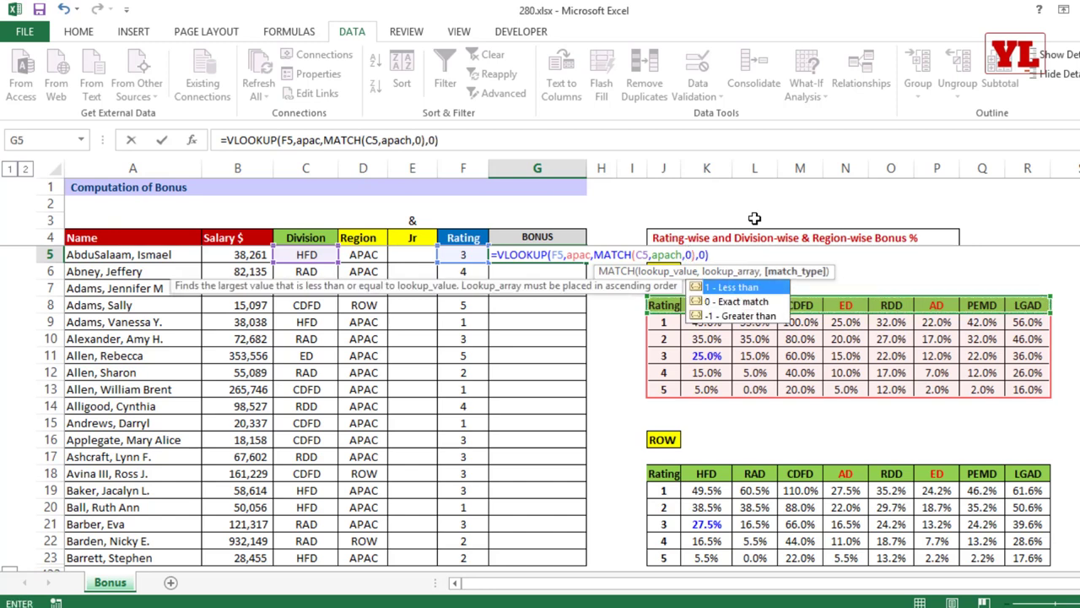
key(Return)
key(Up)
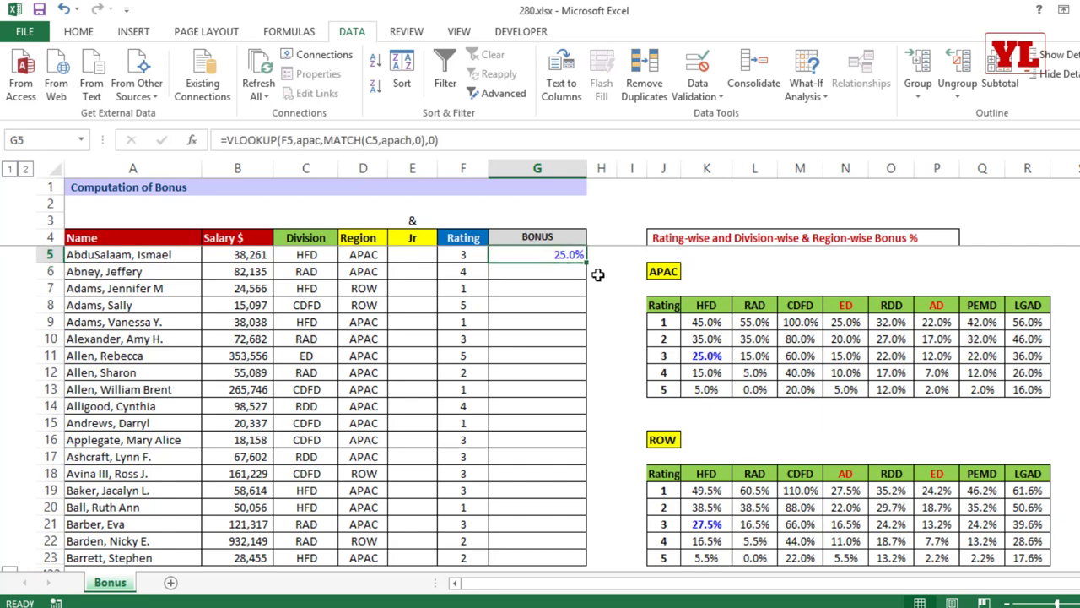
Check G5's bonus percentage against the HFD column and rating 3 row of the APAC table.
click(697, 303)
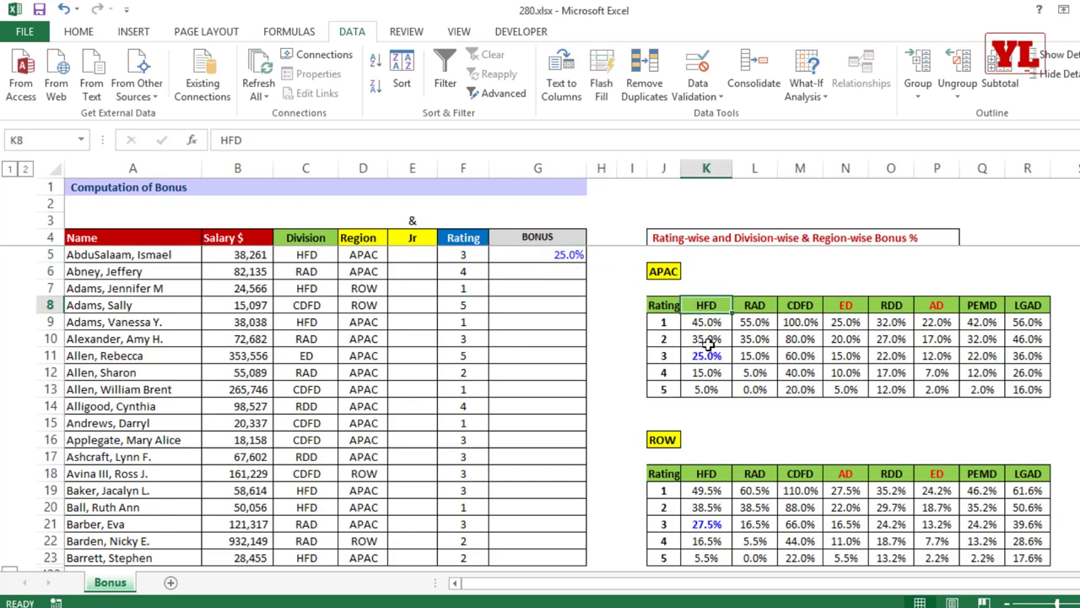
click(711, 355)
click(664, 355)
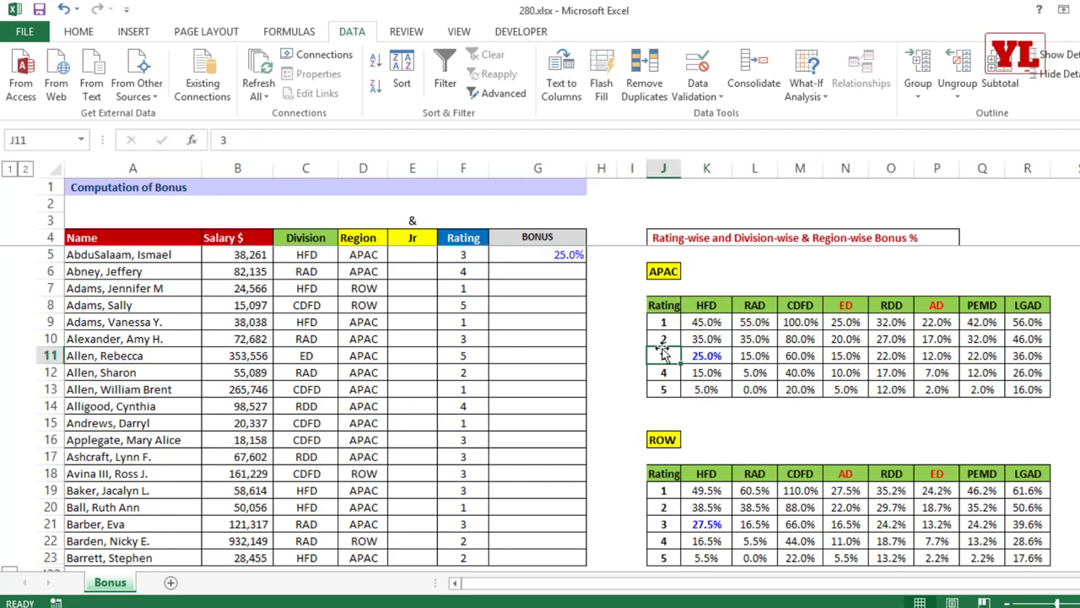
Set the first employee's rating in F5 to 1 to test the bonus formula.
click(468, 251)
text(1)
drag(559, 318, 559, 308)
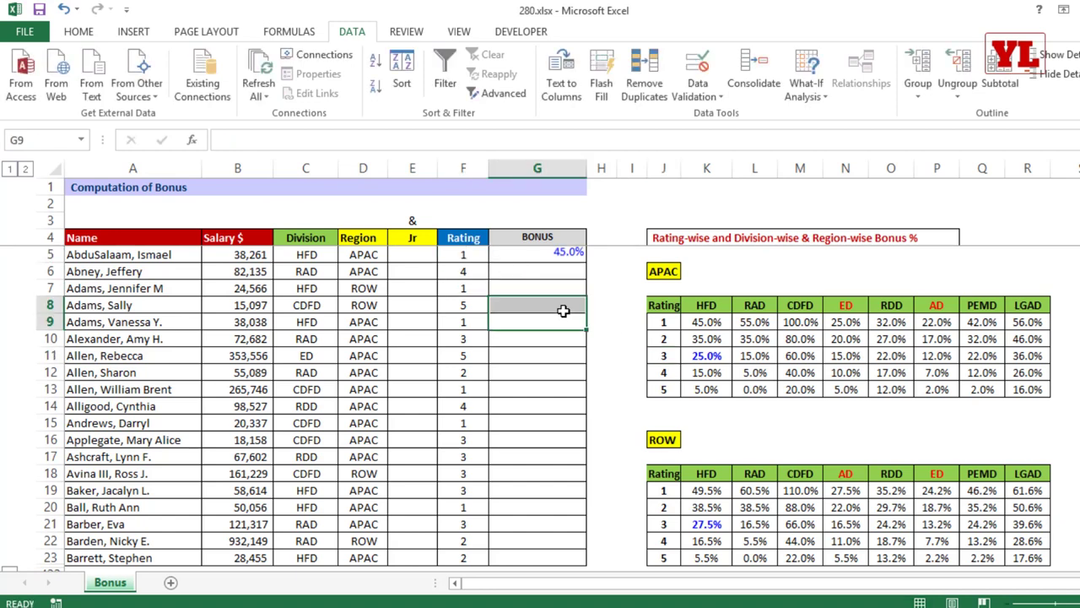
Change the first employee's division in C5 to cdfd and compare the bonus with the APAC table's CDFD value for rating 1.
click(306, 254)
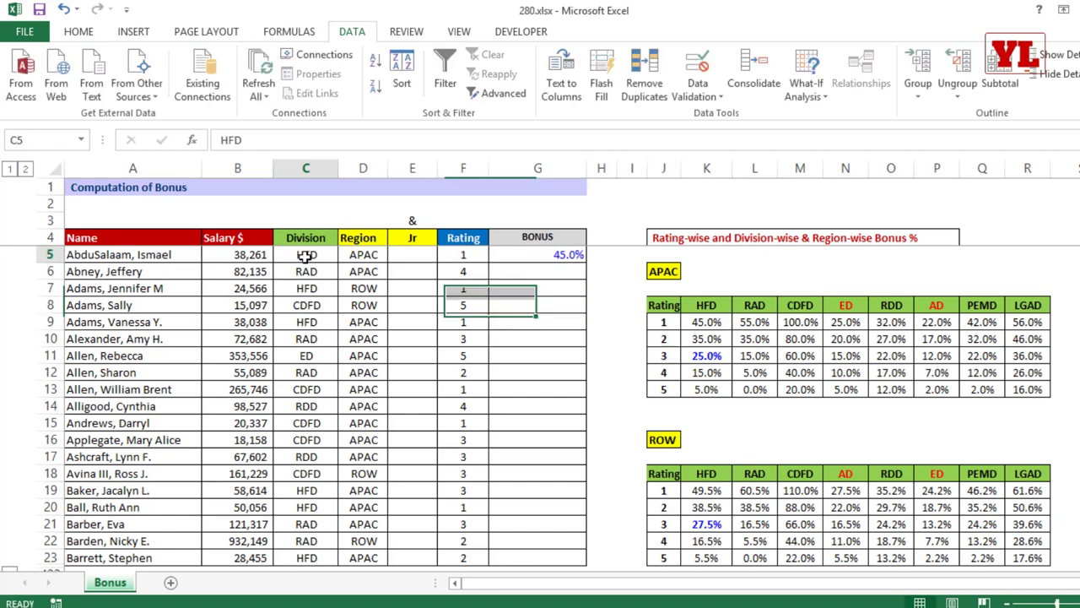
text(cfd)
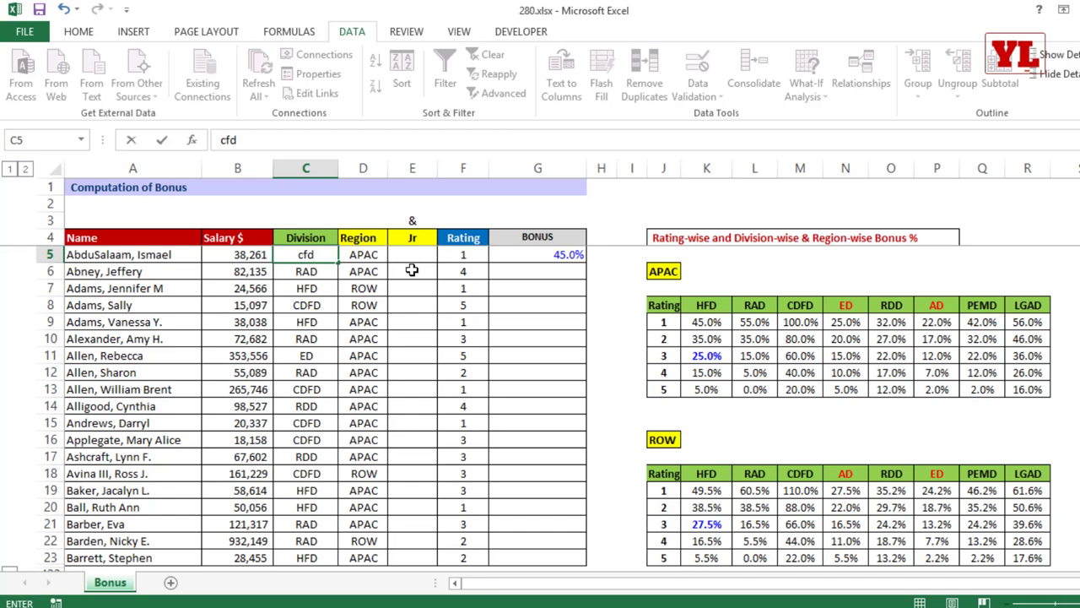
text(dfd)
click(557, 304)
click(798, 322)
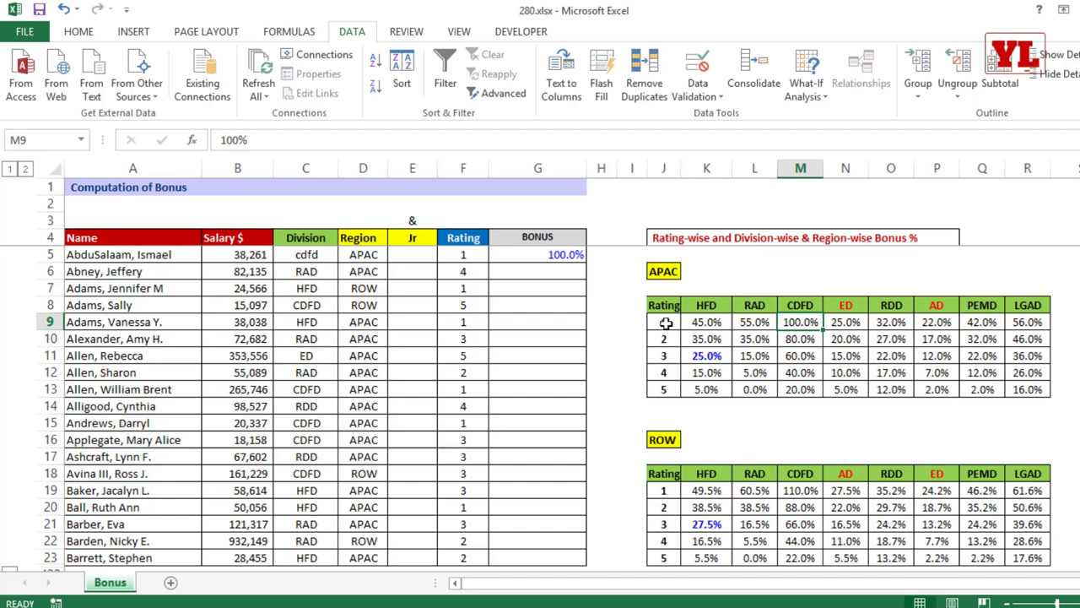
Change the first employee's region in D5 to row.
click(367, 253)
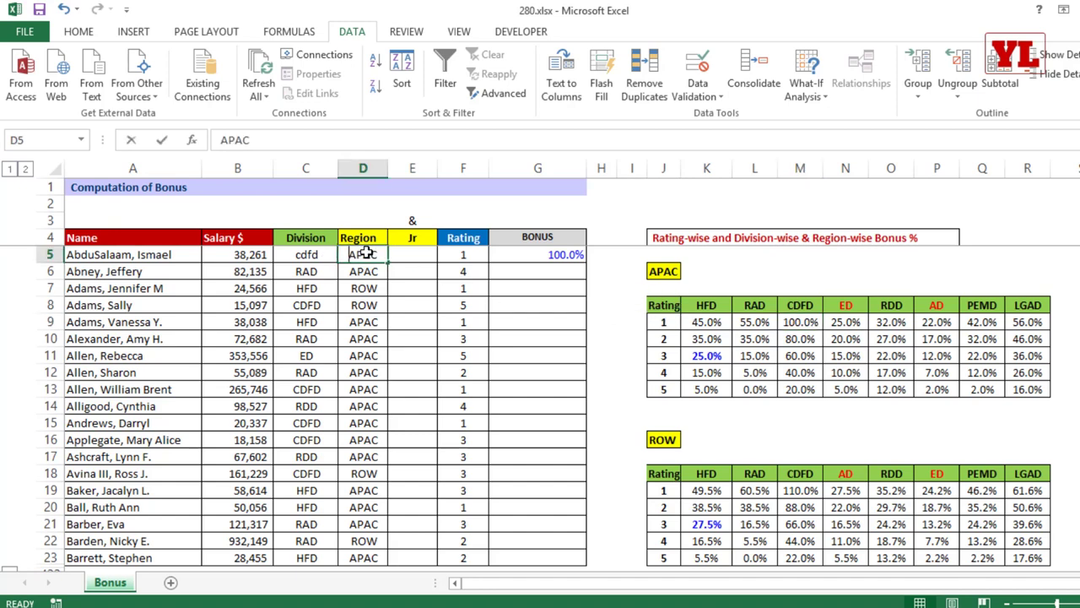
text(row)
key(Return)
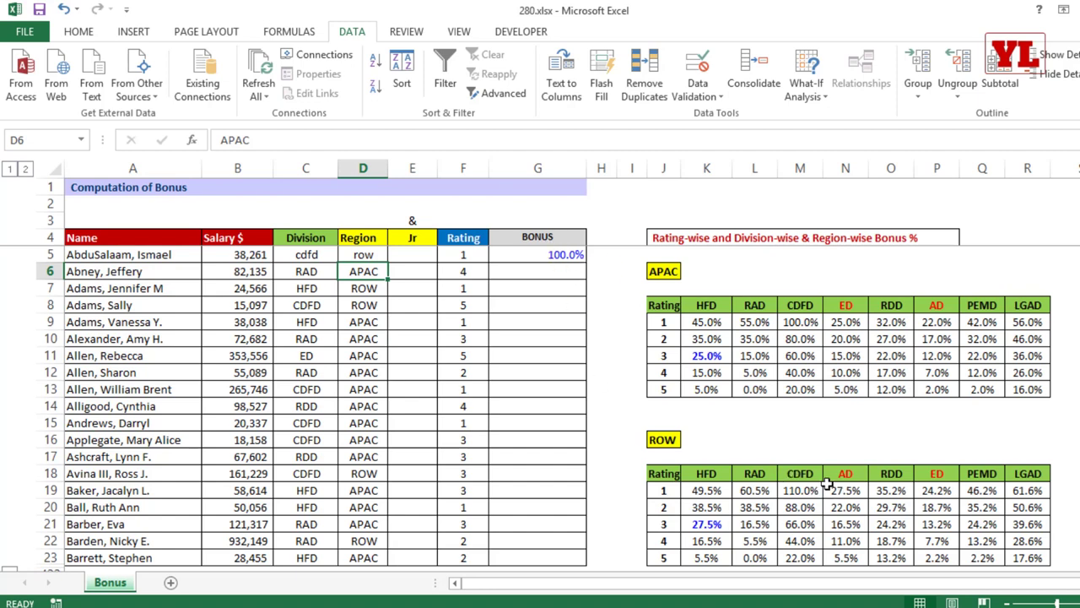
Examine the table array argument in G5's VLOOKUP formula.
click(563, 258)
double_click(566, 255)
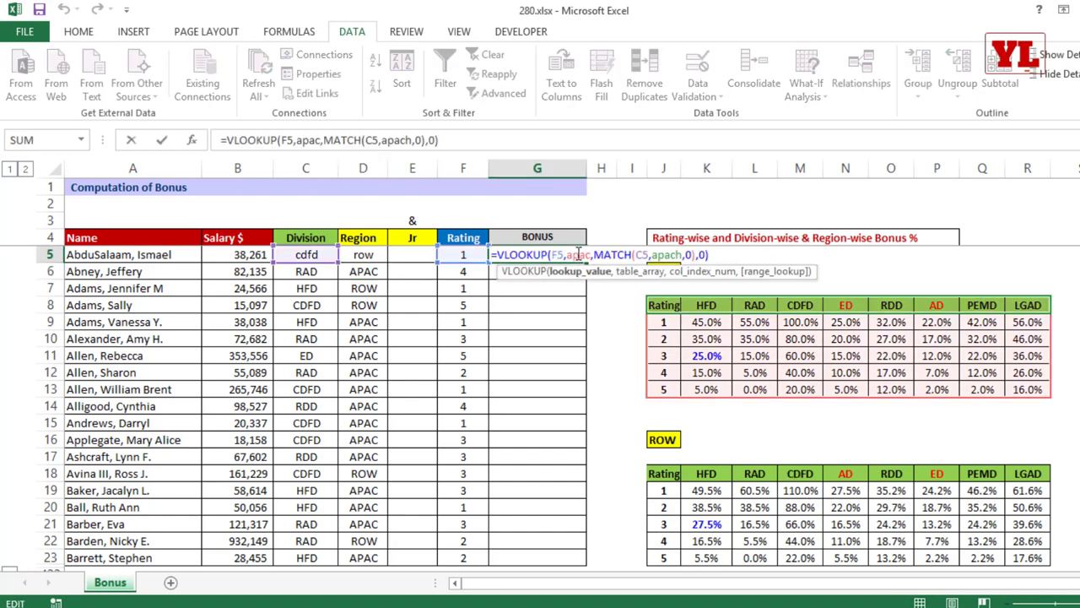
double_click(579, 254)
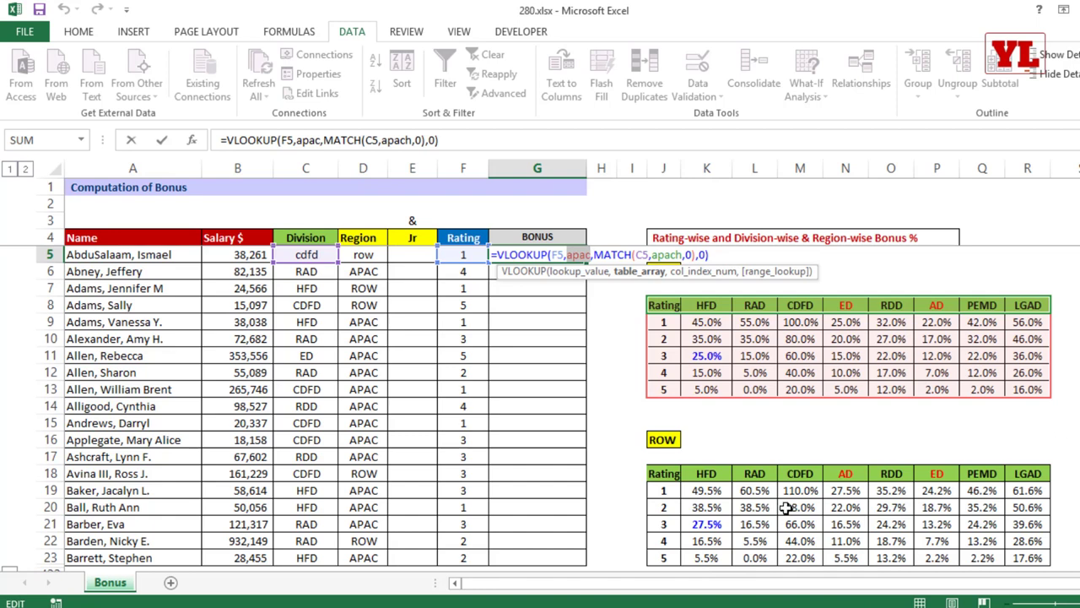
key(ctrl+Return)
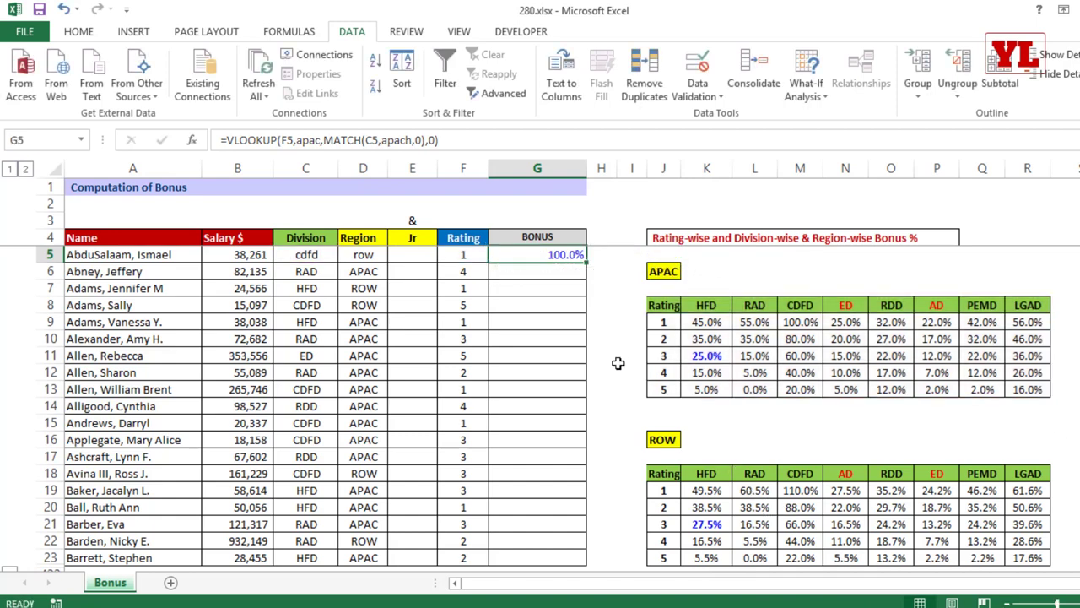
Enter the formula =D5&"h" in E5 to build the header range name from the region.
click(418, 254)
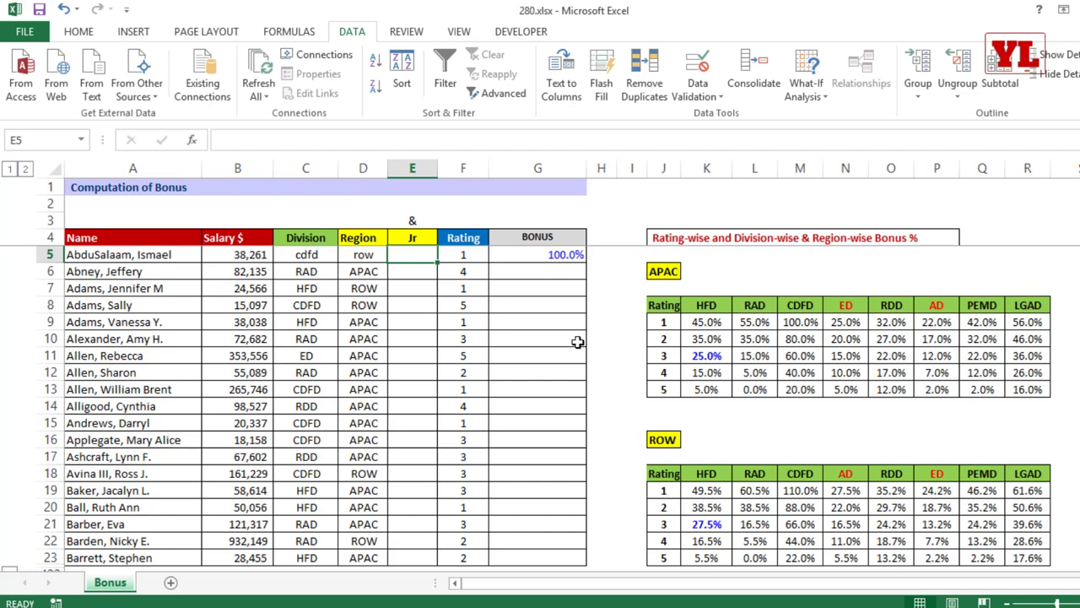
text(=)
key(Left)
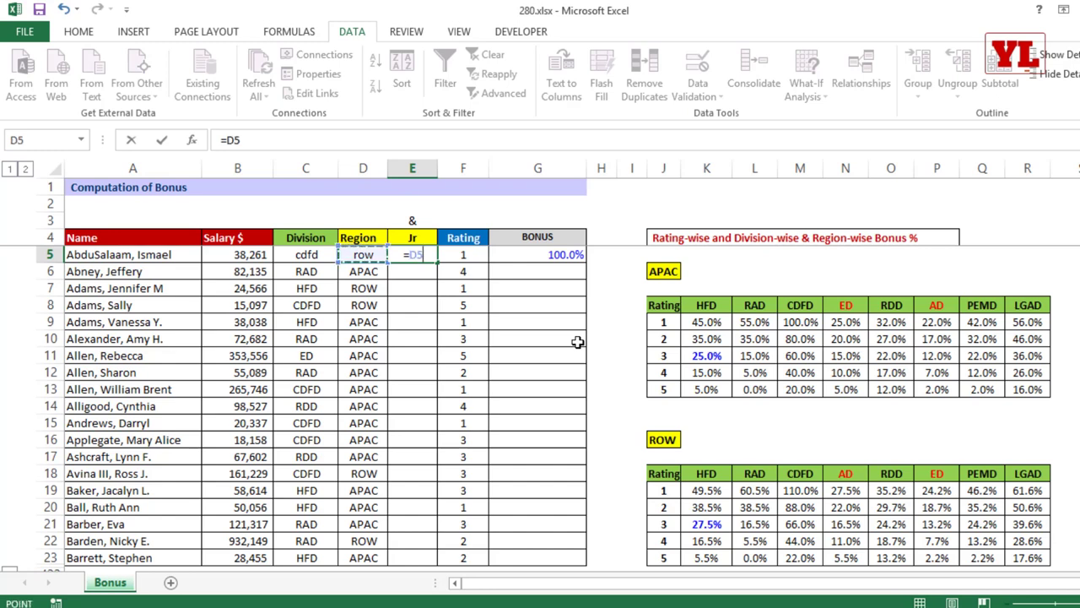
text(&")
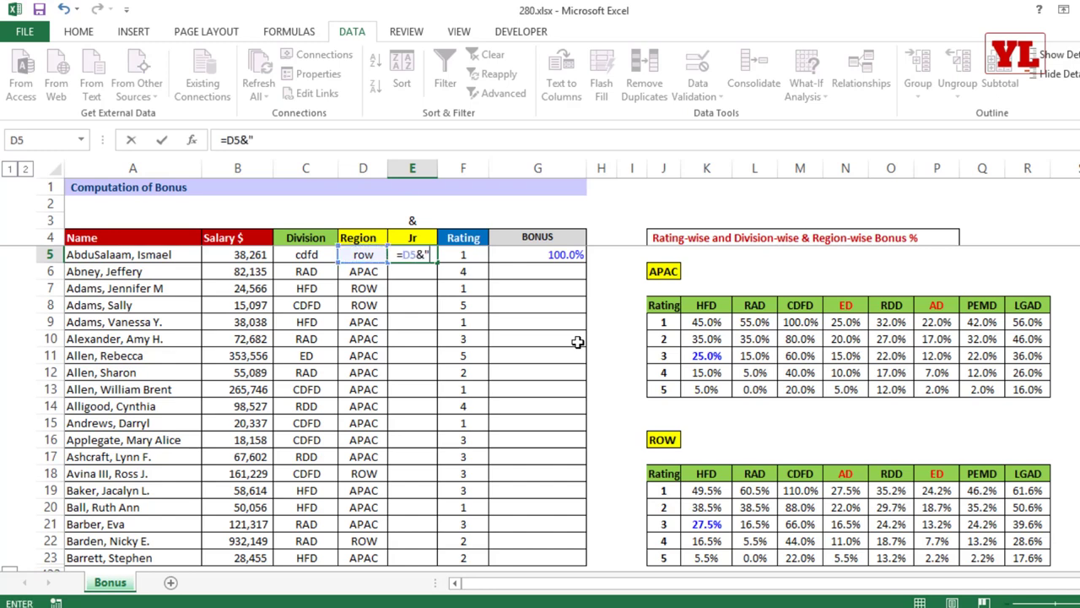
text(h")
key(Return)
Fill the E5 formula down the Jr column to row 23 and check row 9's region against its header name.
click(432, 256)
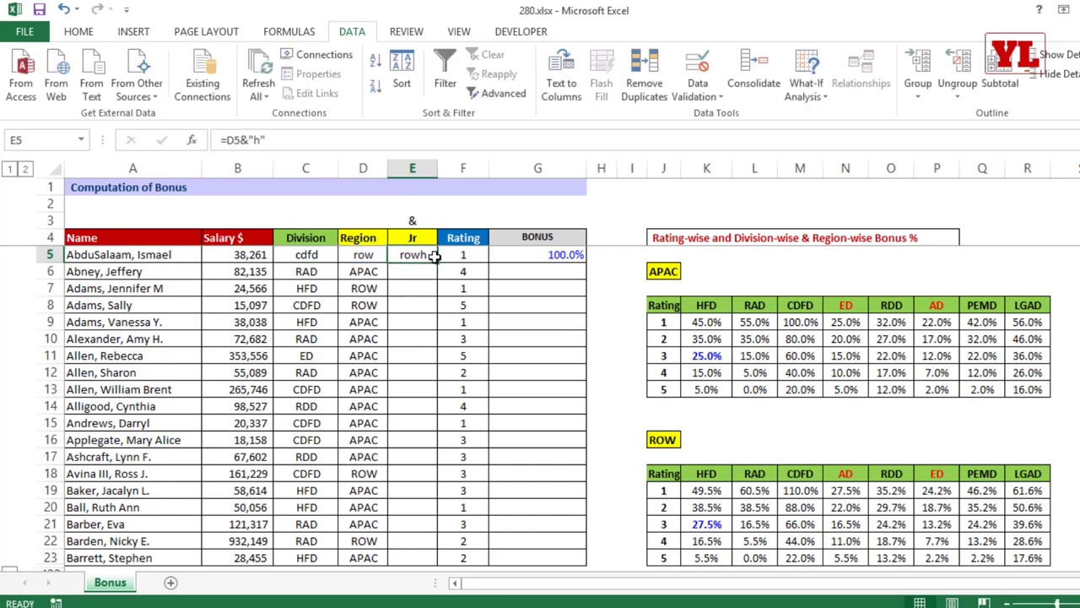
double_click(437, 263)
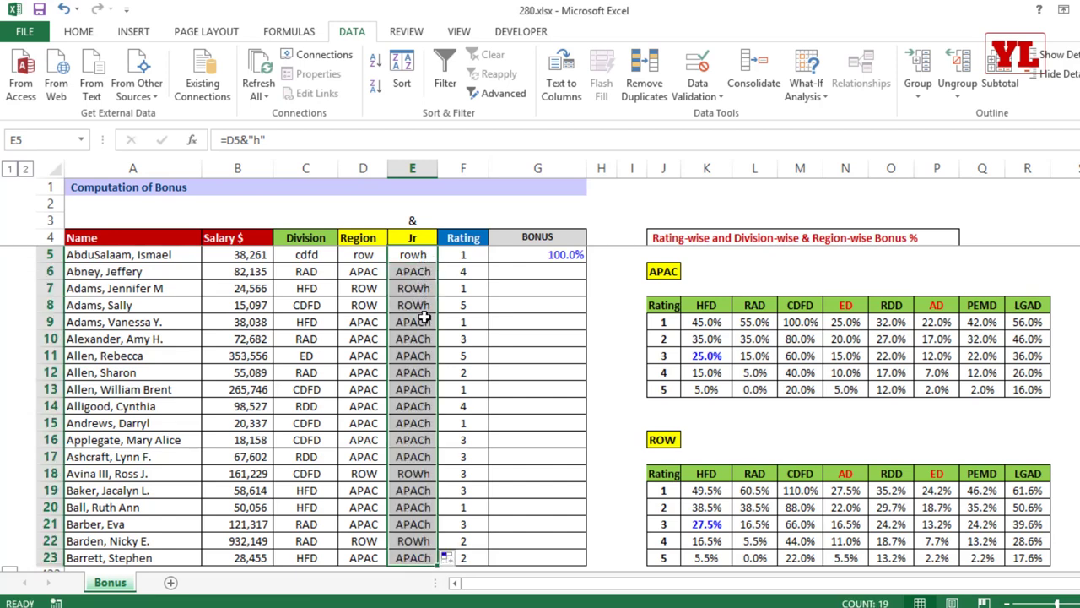
click(356, 322)
click(409, 322)
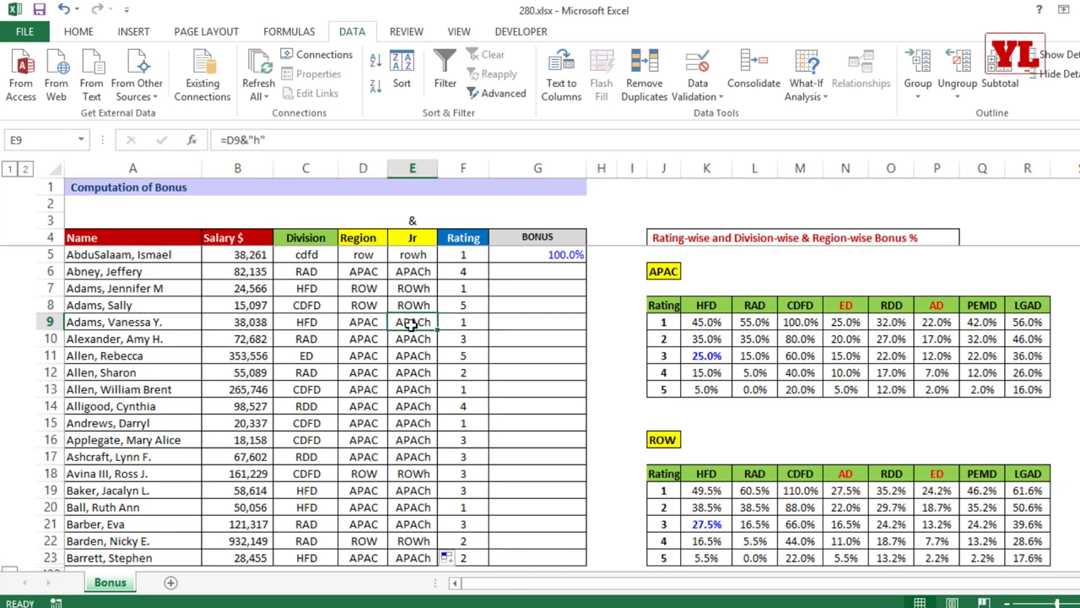
Replace apac in G5's VLOOKUP with INDIRECT(D5) so the table array follows the region.
double_click(539, 254)
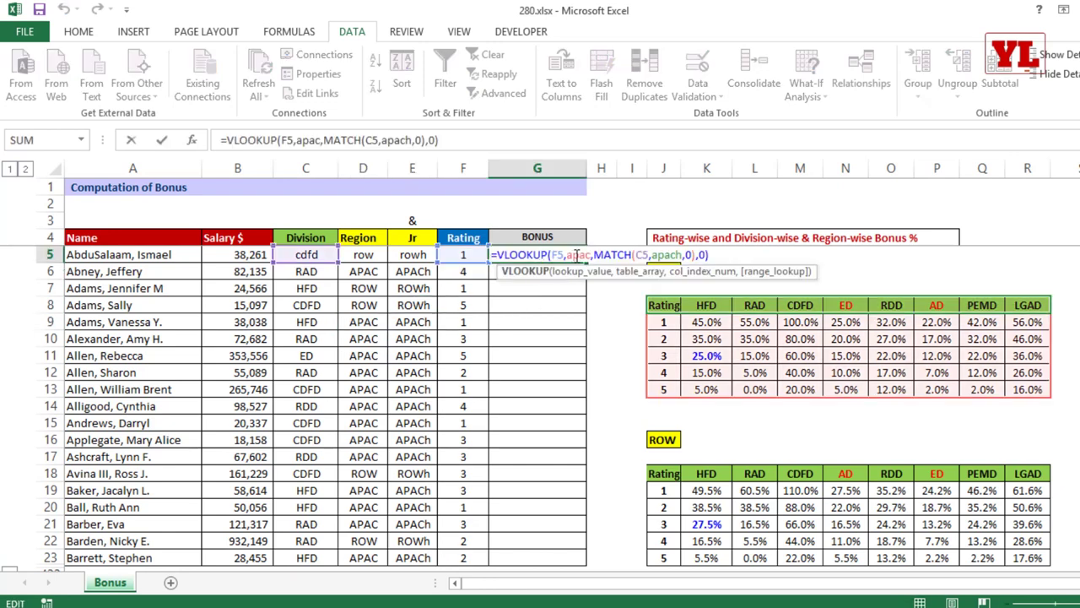
double_click(577, 254)
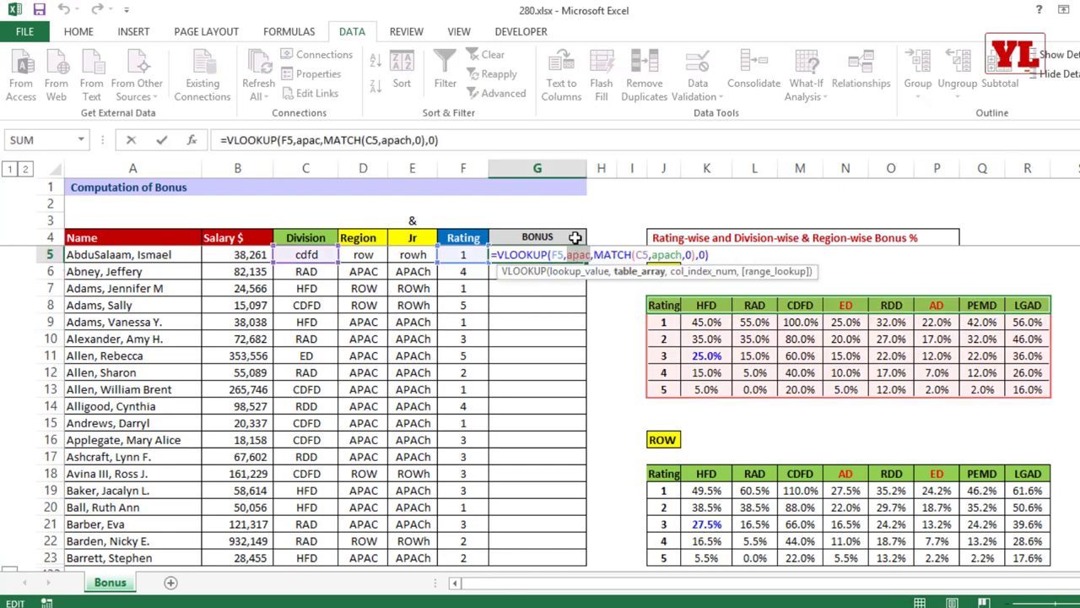
key(Delete)
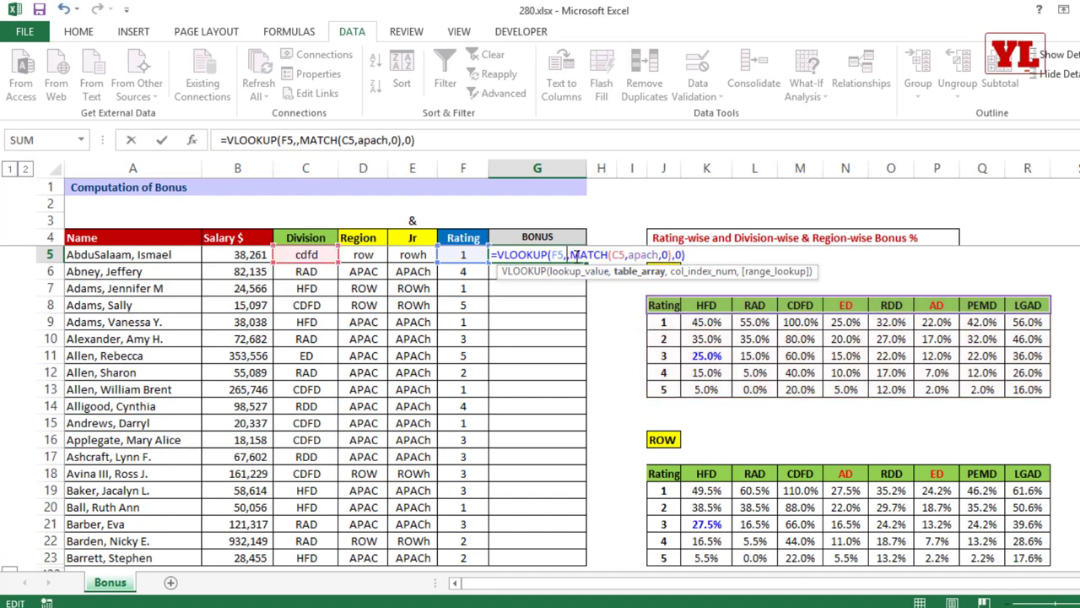
text(indire)
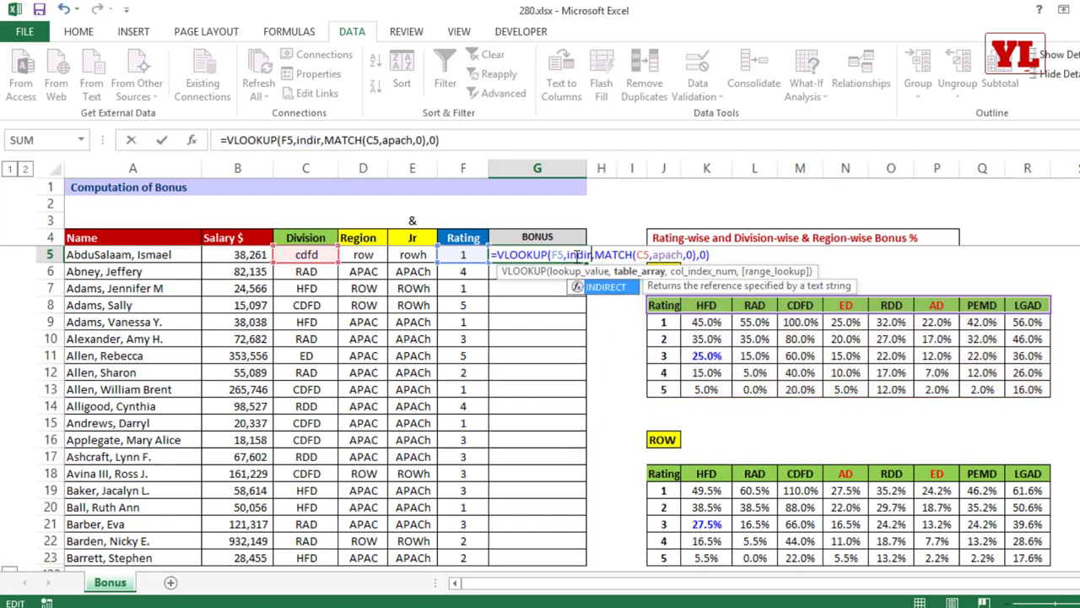
key(Tab)
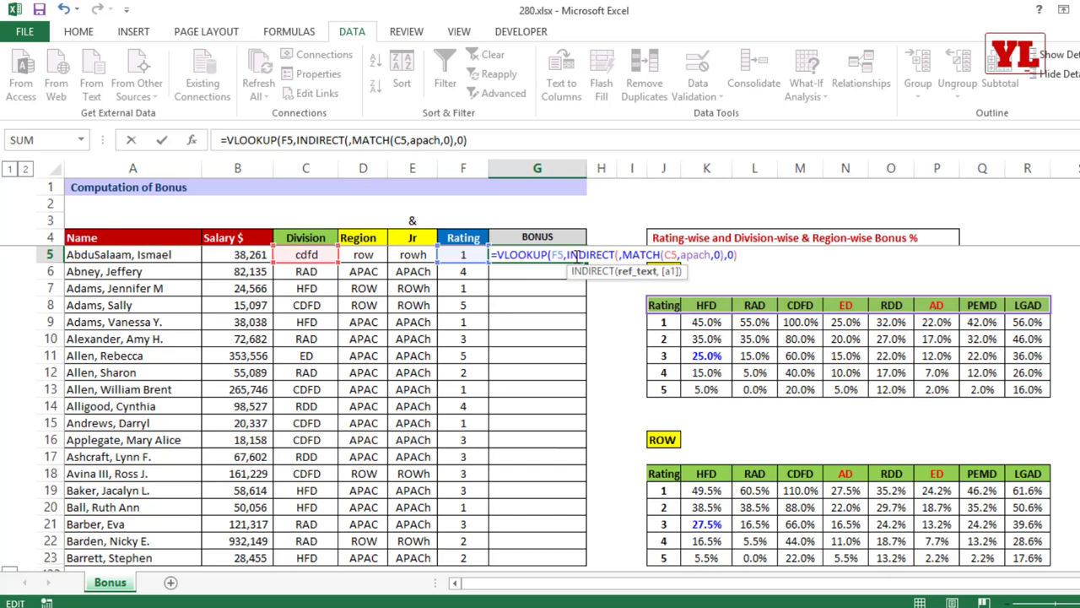
text())
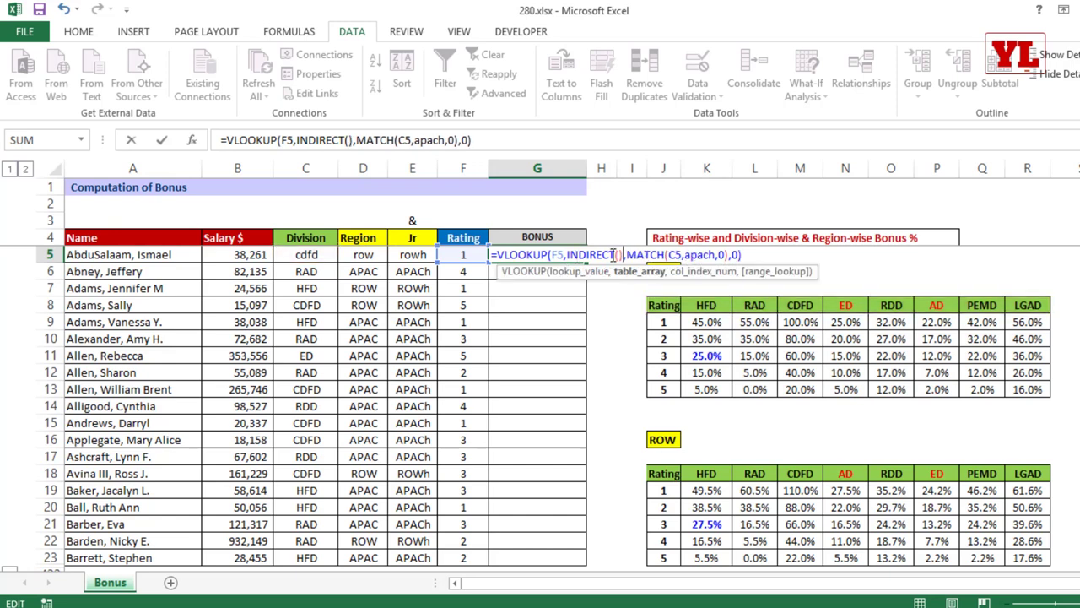
click(619, 254)
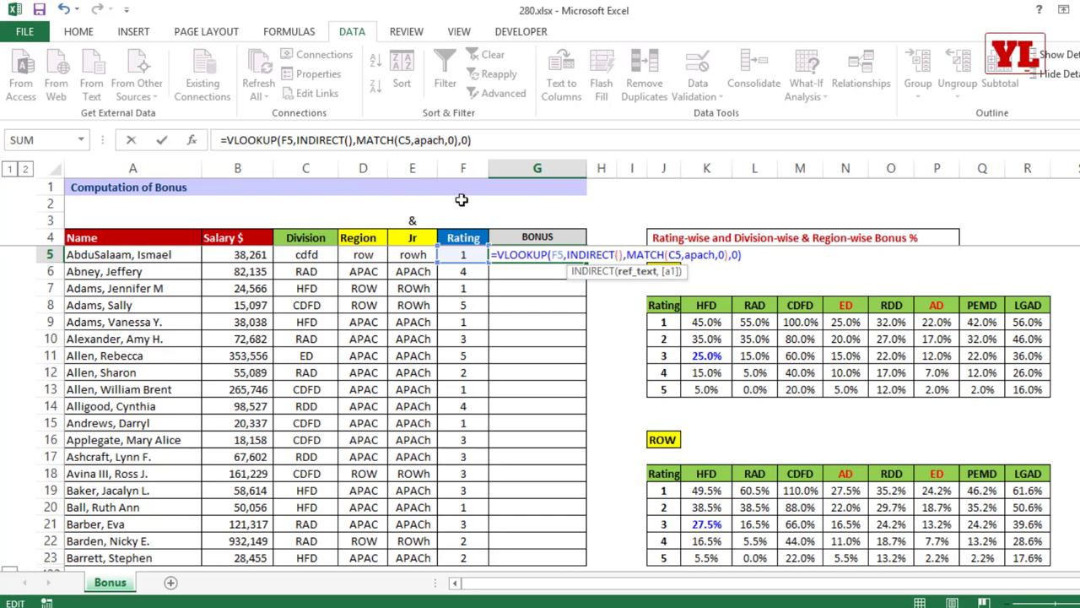
click(358, 256)
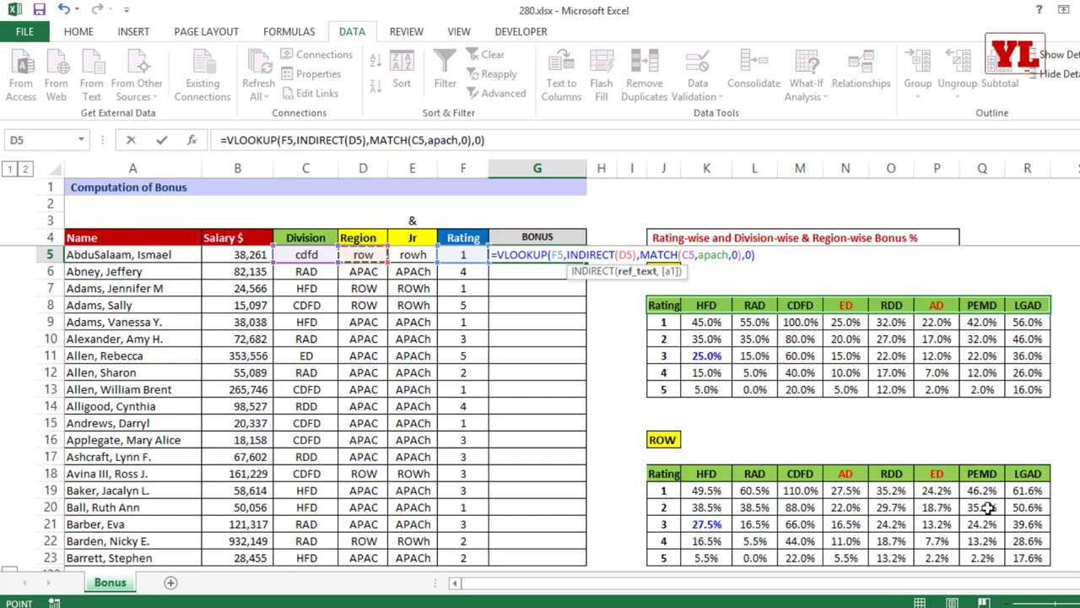
Replace apach in G5's MATCH with INDIRECT(E5) so the header lookup array follows the region.
double_click(709, 255)
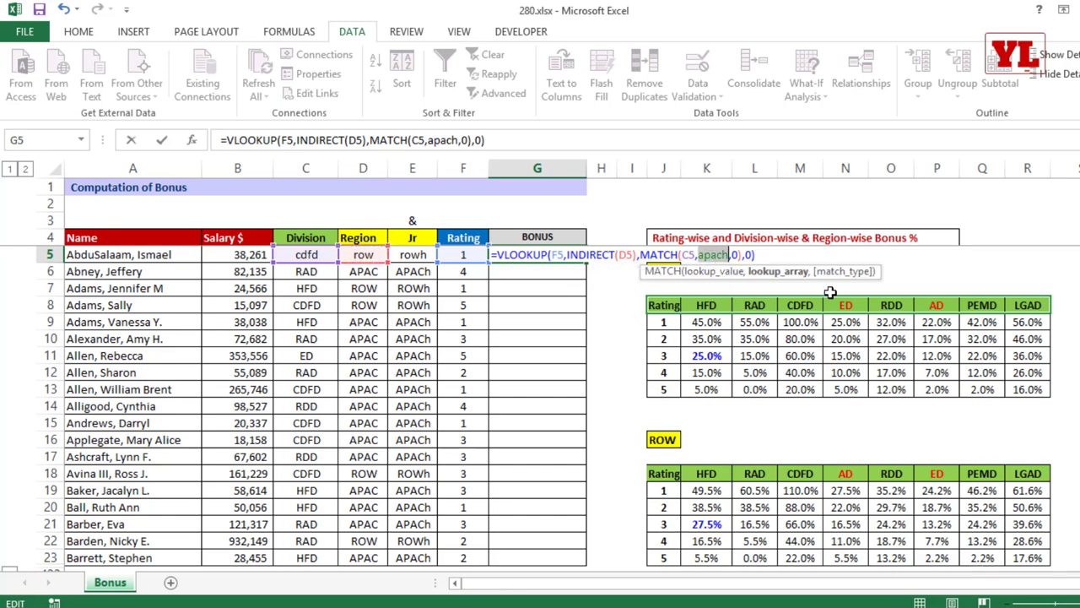
key(Delete)
text(indire)
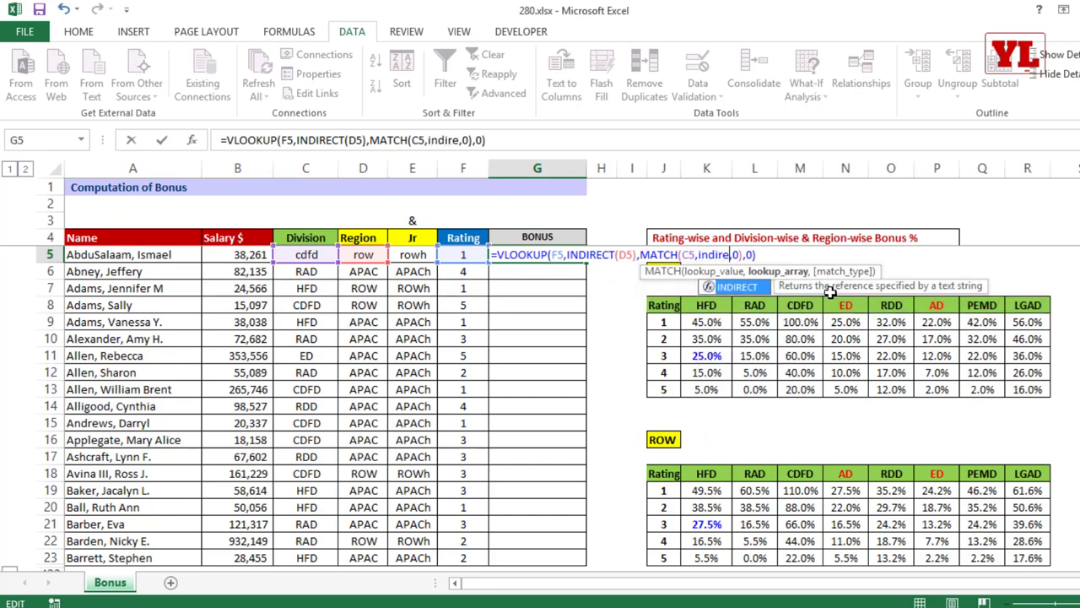
key(Tab)
text())
key(Left)
click(759, 254)
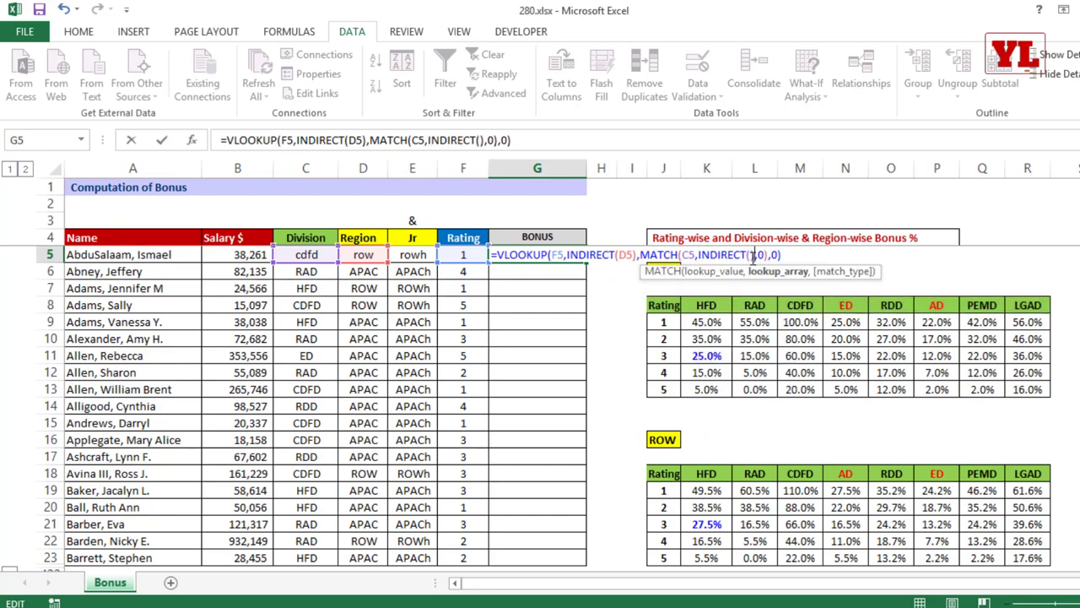
click(744, 254)
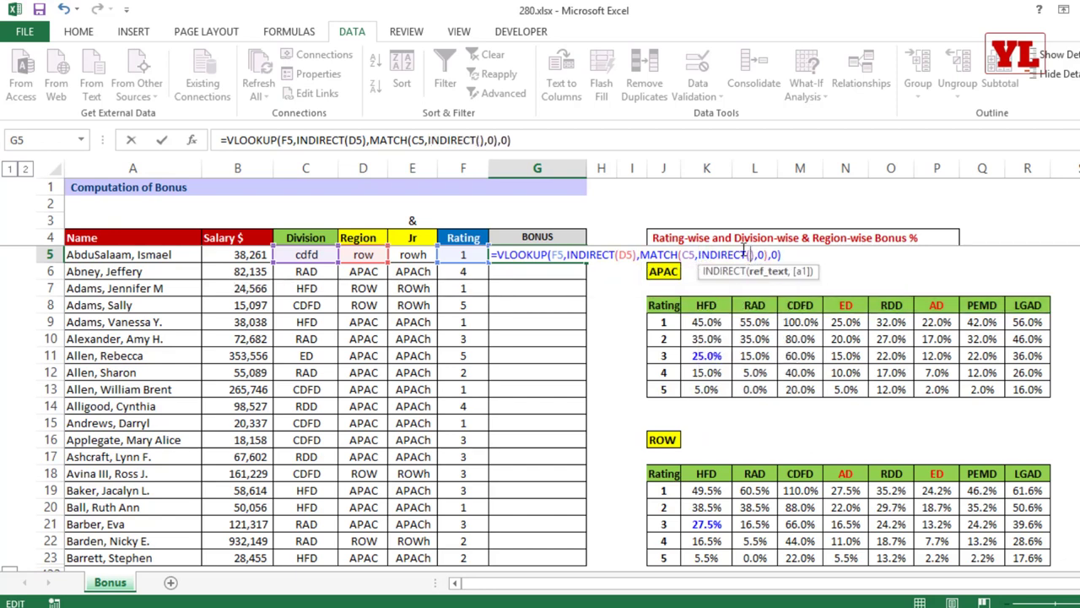
click(414, 254)
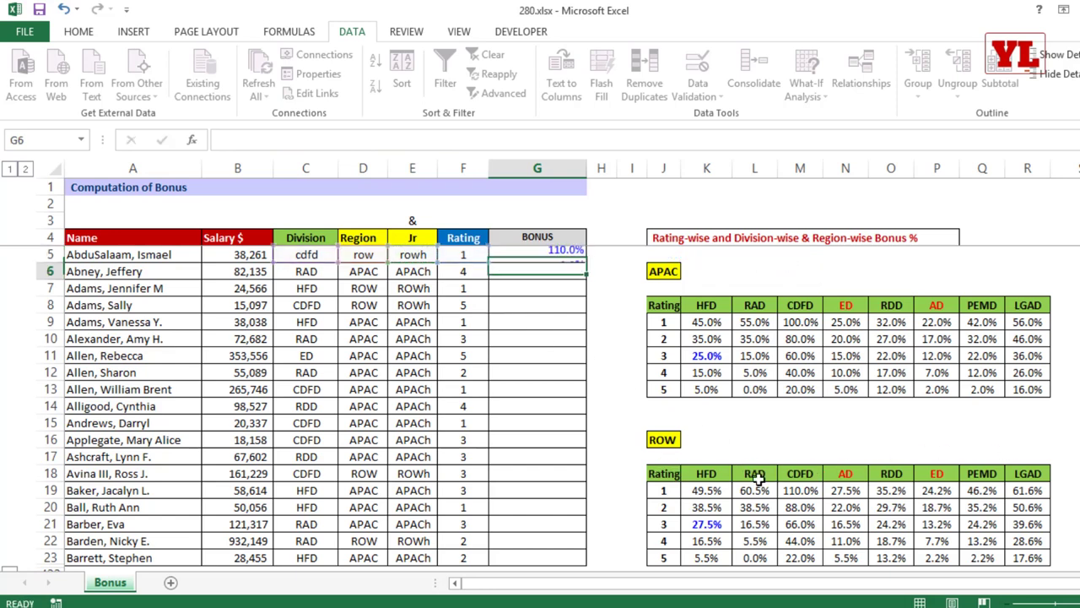
key(Return)
Compare G5's bonus with the ROW table's rating 1 CDFD value and set the region in D5 to APAC.
click(554, 254)
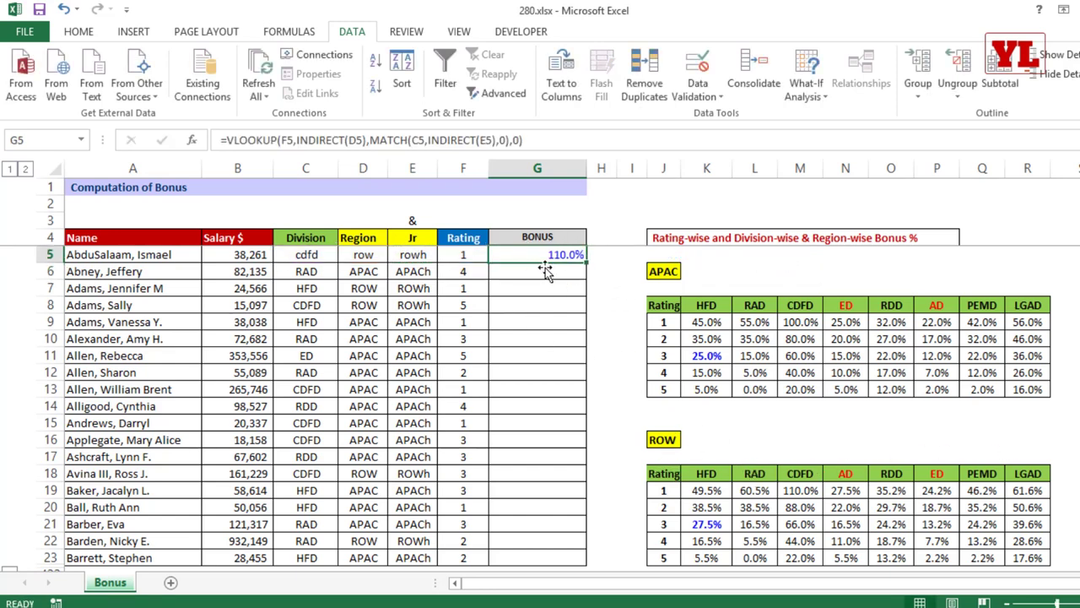
click(806, 493)
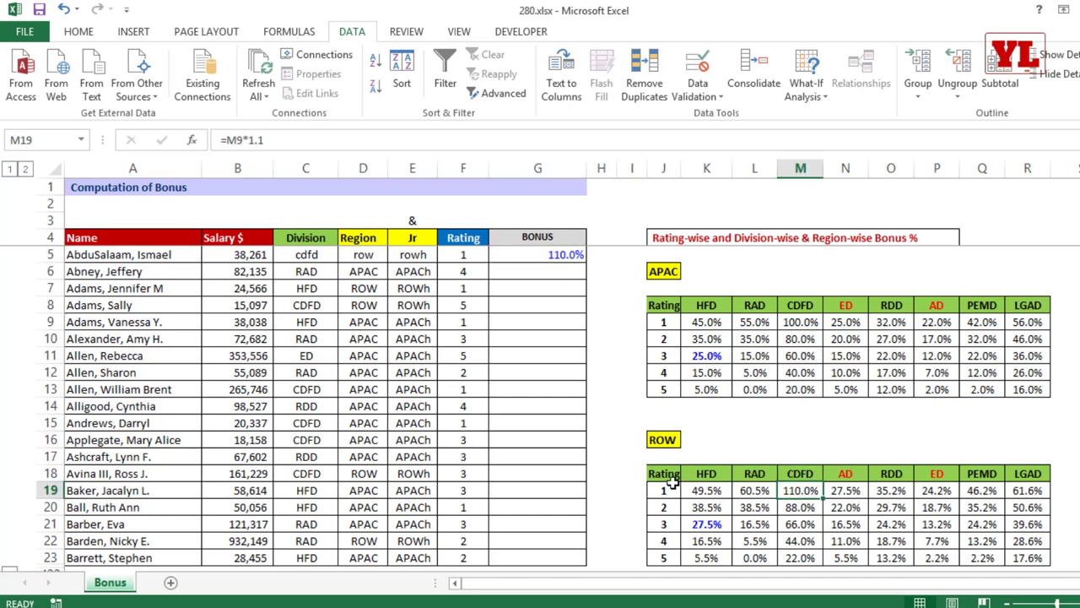
click(369, 258)
key(ctrl+z)
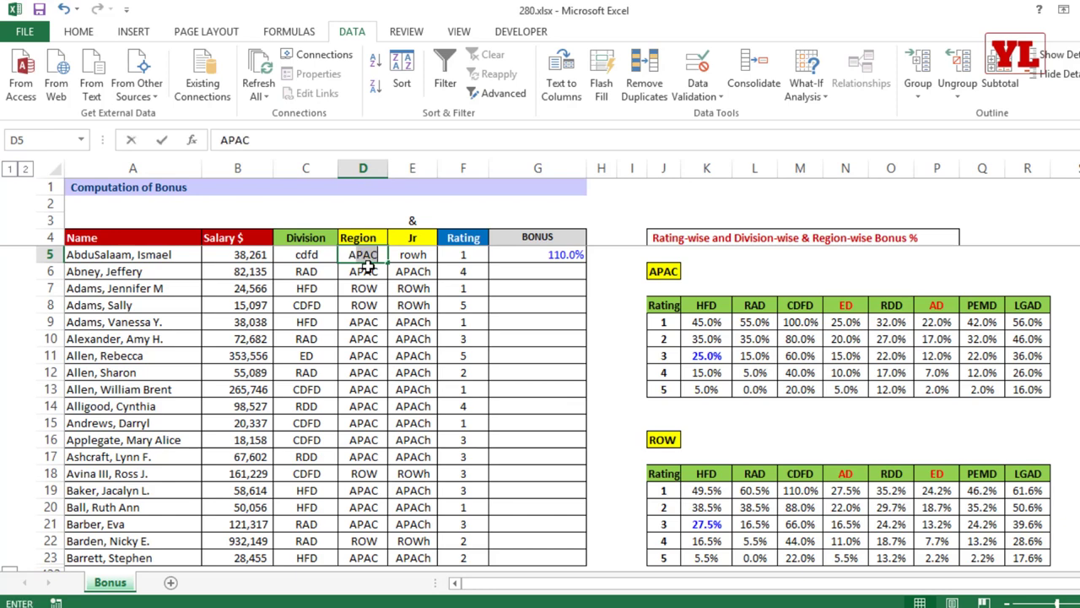
click(384, 342)
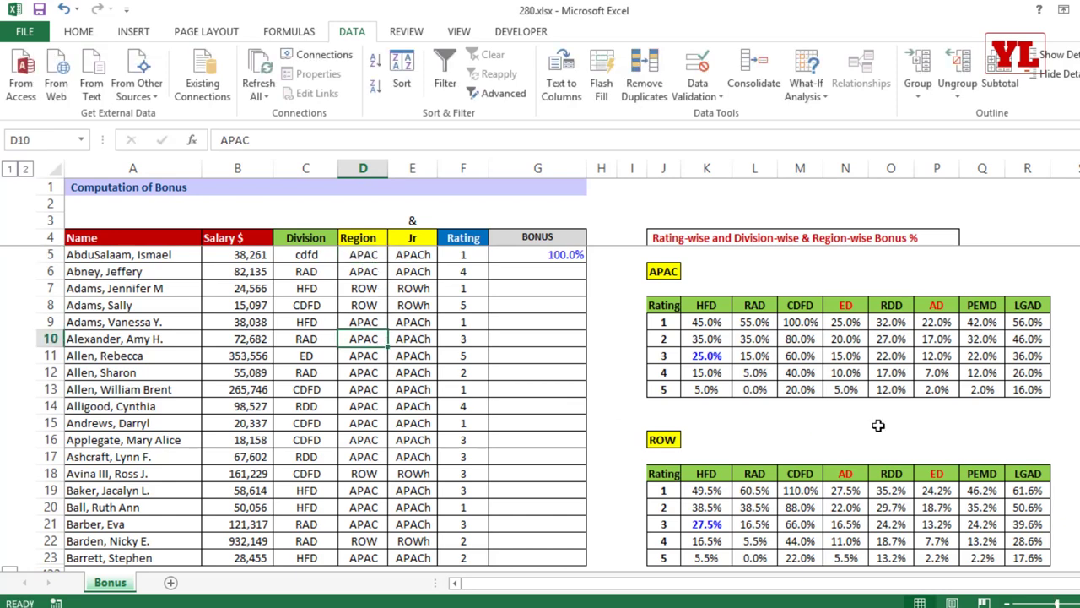
Fill the G5 bonus formula down the BONUS column for all employees.
click(567, 254)
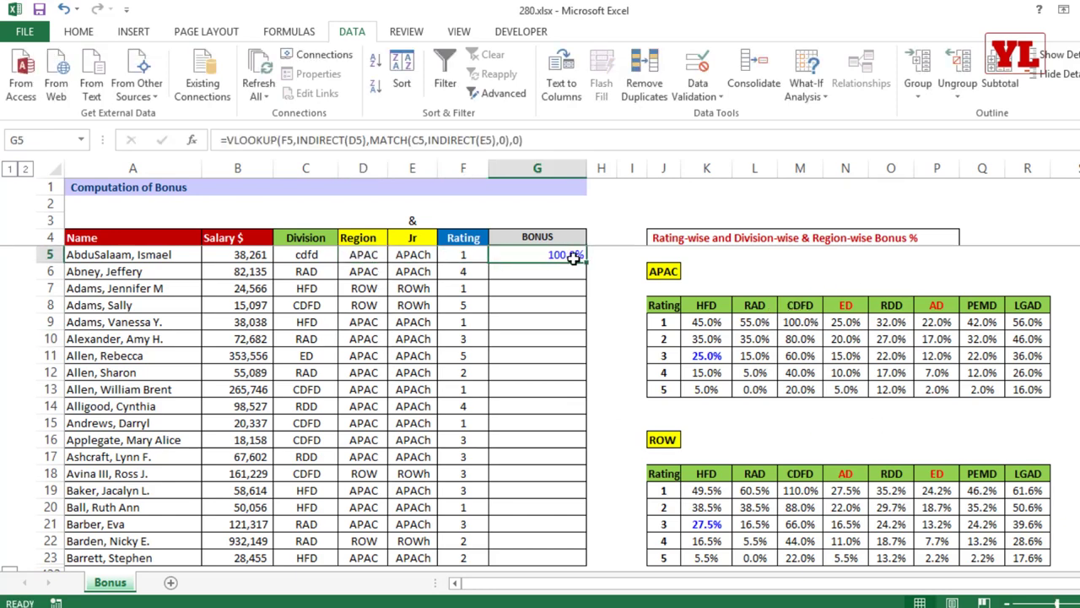
double_click(591, 267)
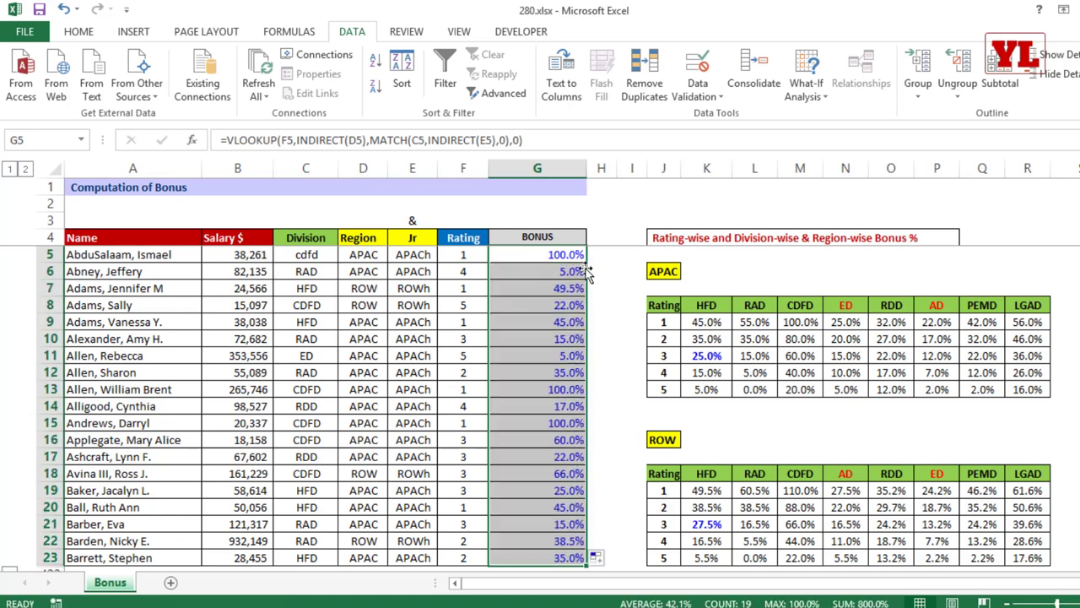
drag(559, 252, 554, 507)
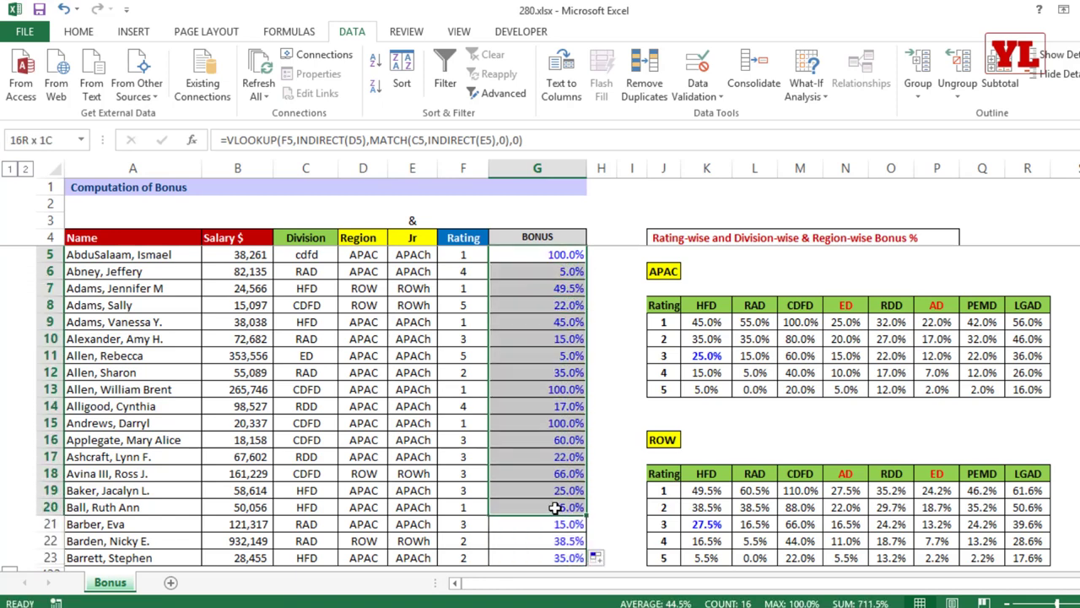
click(561, 254)
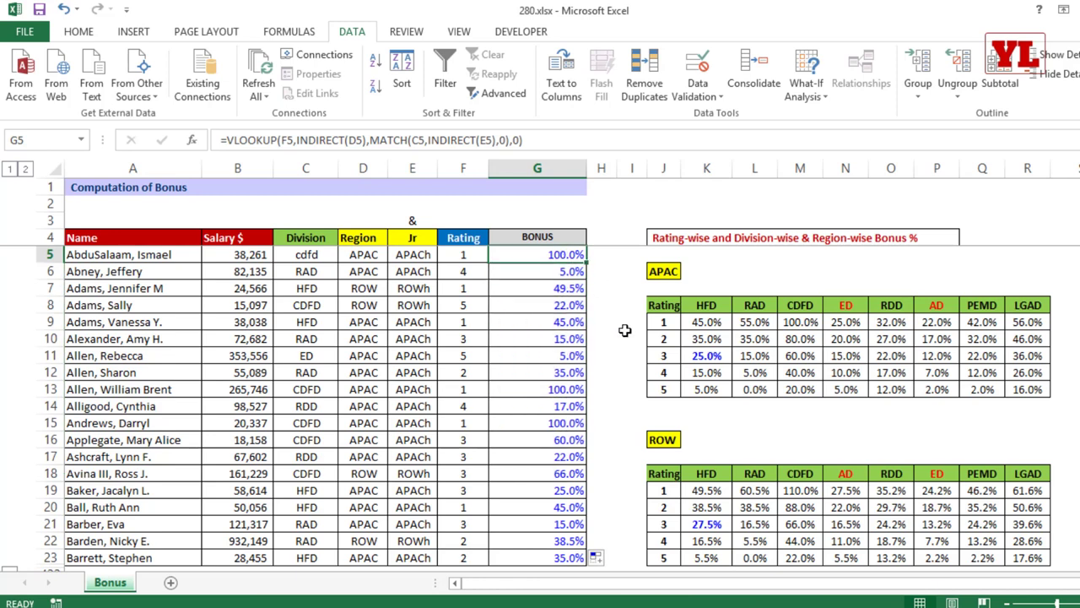
Examine the APAC table's ratings and headers and review the filled bonus percentages down the employee list.
drag(663, 305, 671, 372)
drag(668, 304, 1031, 304)
click(672, 272)
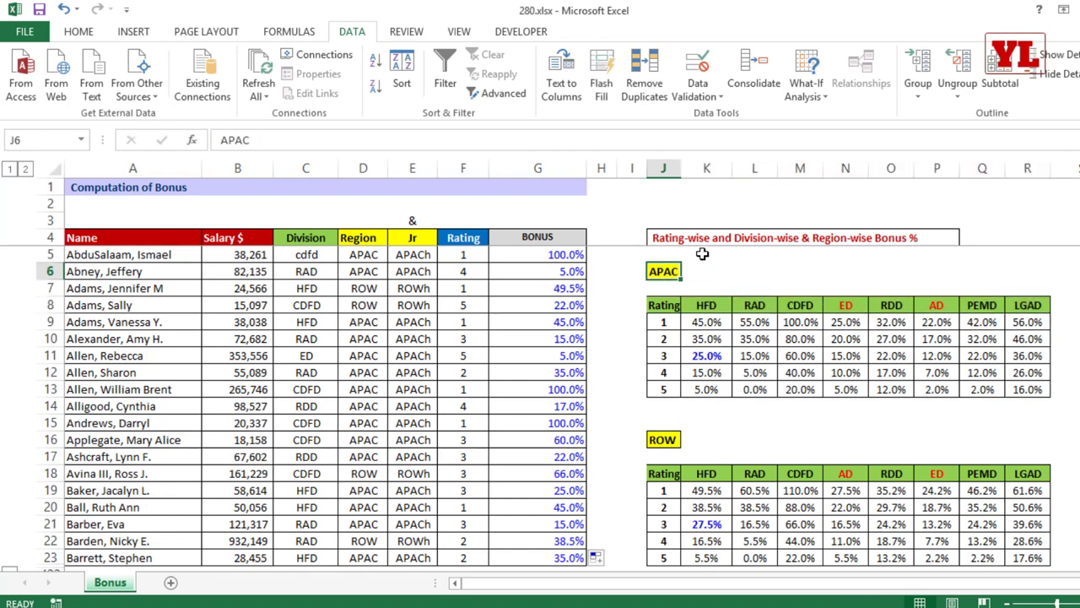
ctrl+scroll(96, 254, up, 3)
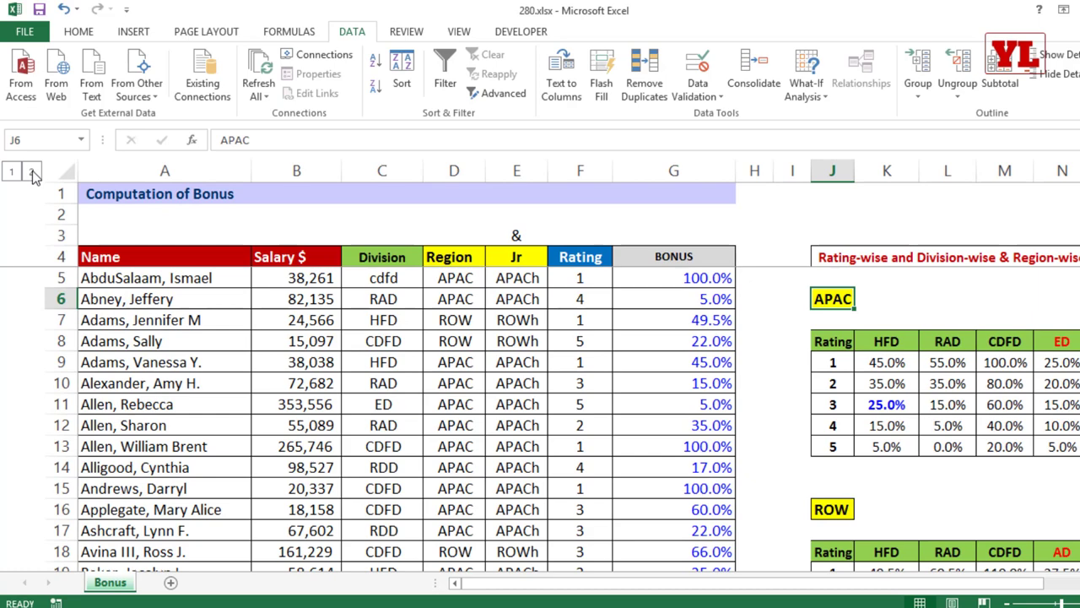
scroll(674, 342, down, 10)
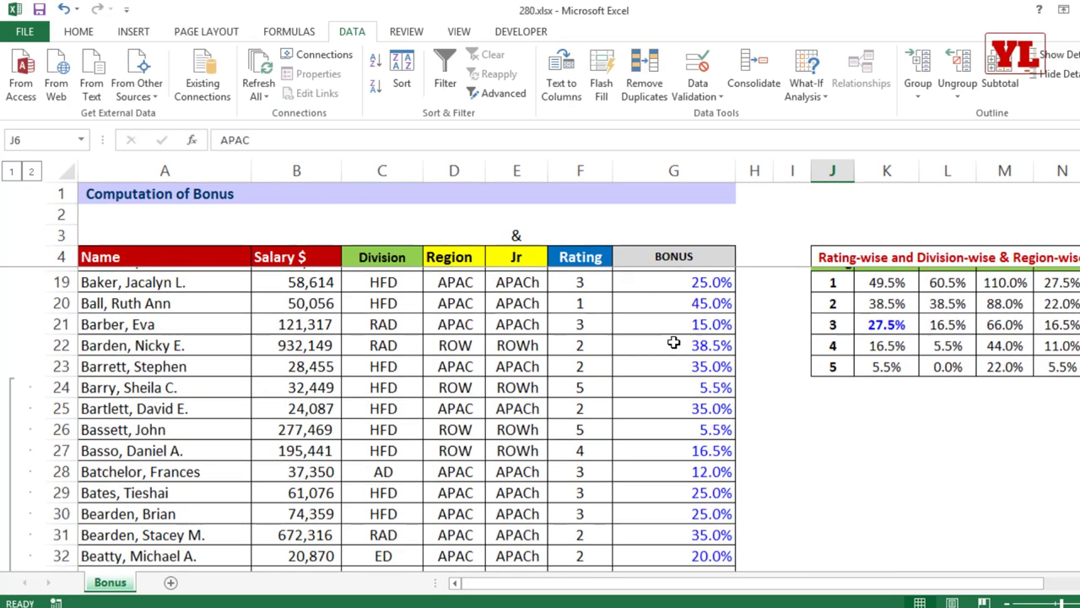
scroll(674, 342, down, 20)
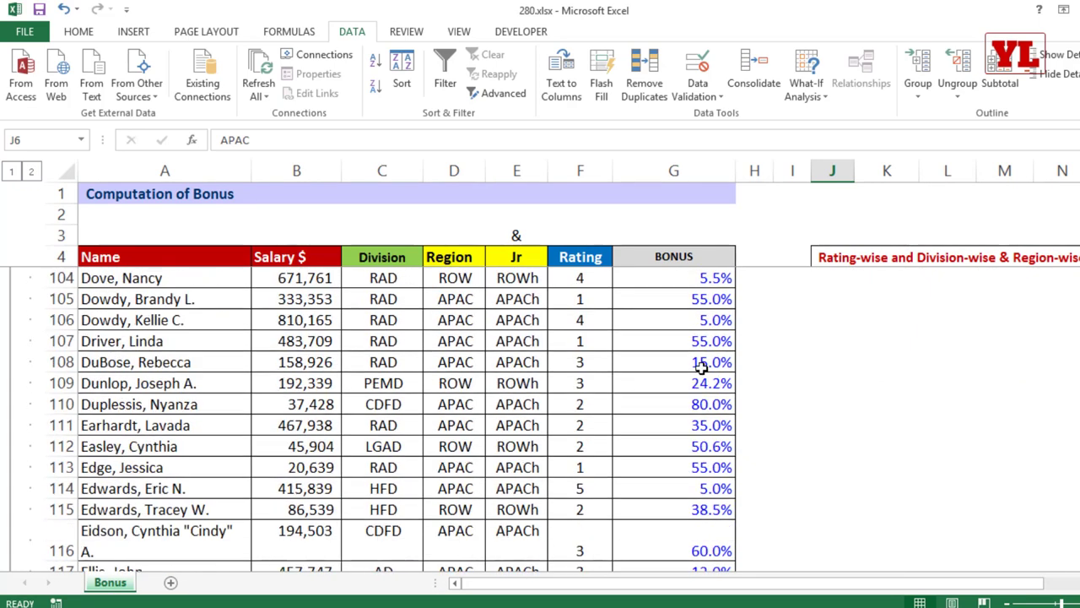
scroll(703, 365, down, 20)
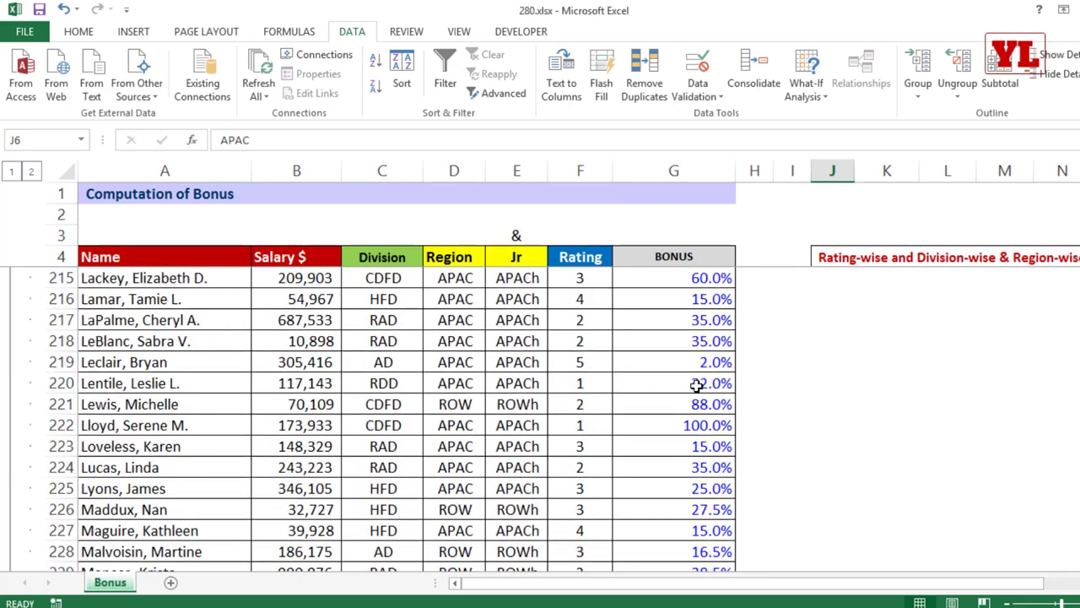
scroll(672, 409, up, 20)
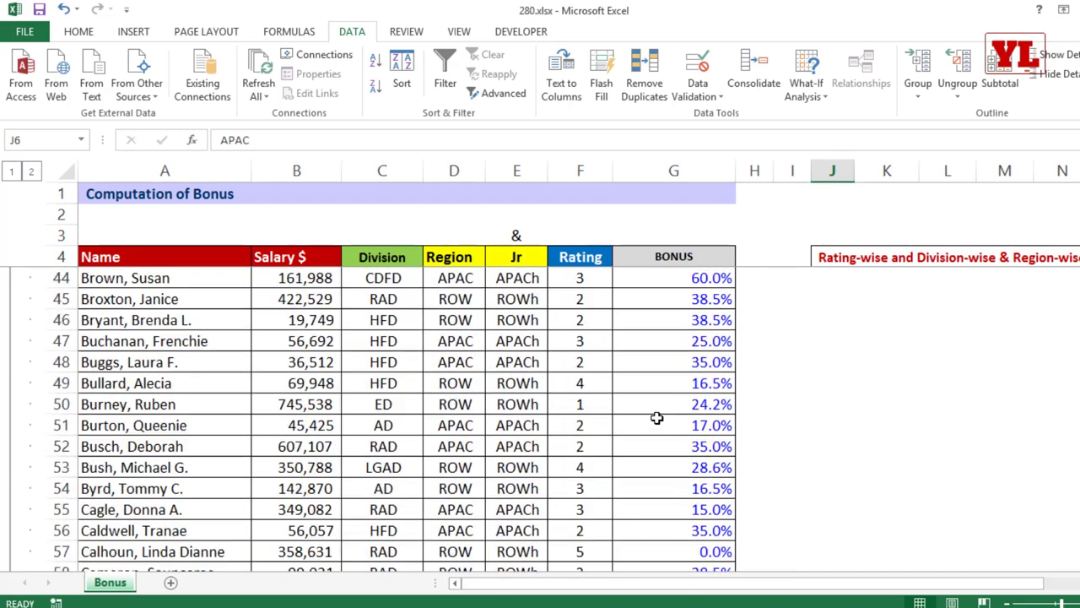
Copy the ROW bonus table with its header row and paste it below at J29.
ctrl+scroll(448, 328, down, 2)
ctrl+scroll(447, 329, down, 1)
drag(487, 379, 756, 437)
key(ctrl+c)
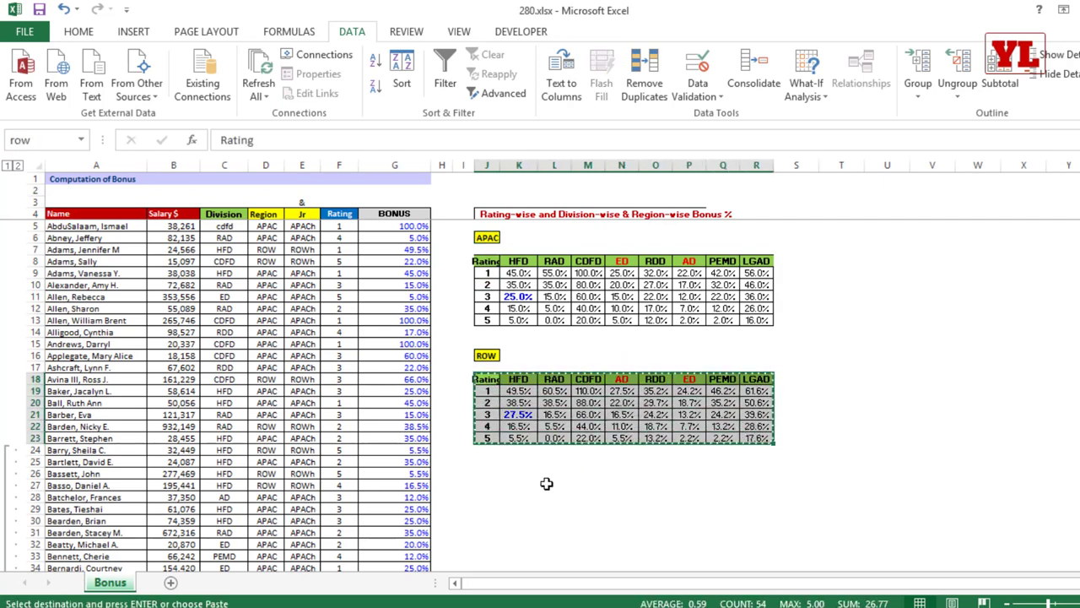
click(487, 509)
key(ctrl+v)
scroll(499, 448, down, 1)
scroll(523, 456, down, 3)
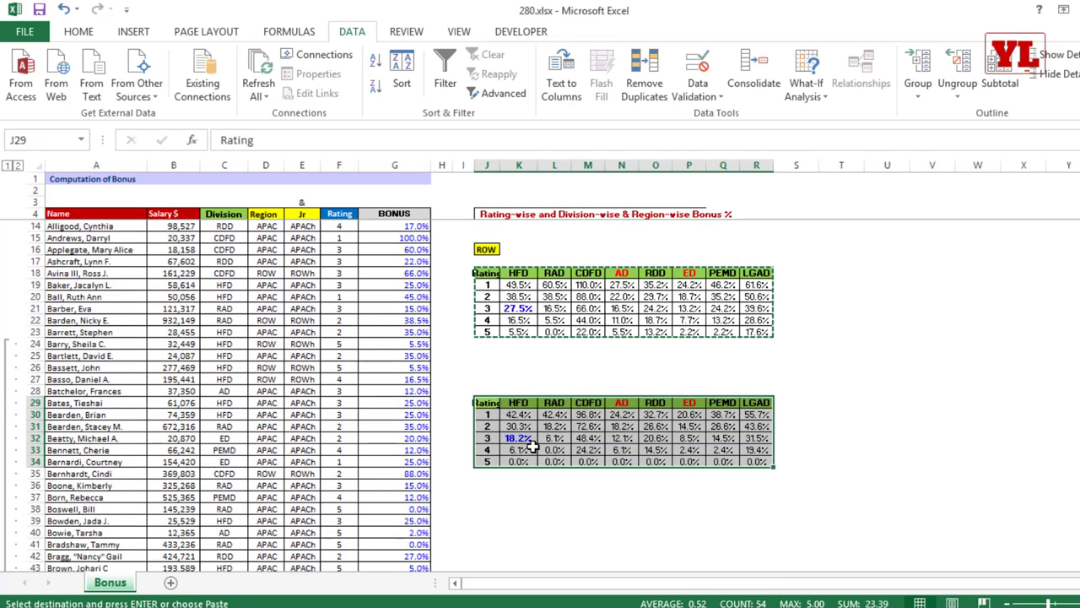
Review G5's lookup formula and compare the pasted table's division order with the APAC and ROW tables.
click(498, 485)
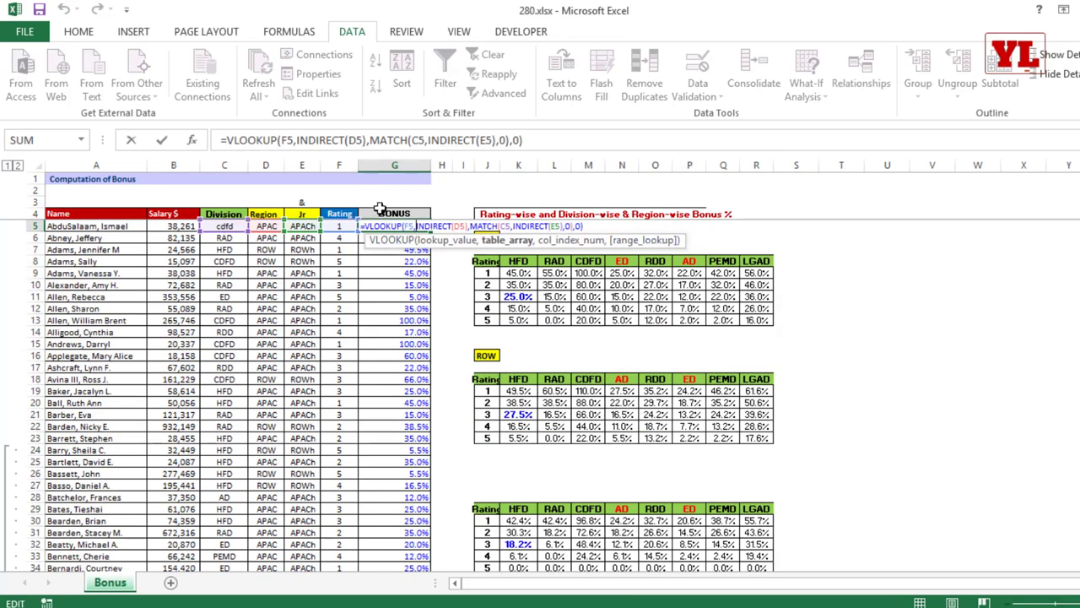
key(Escape)
scroll(638, 318, down, 2)
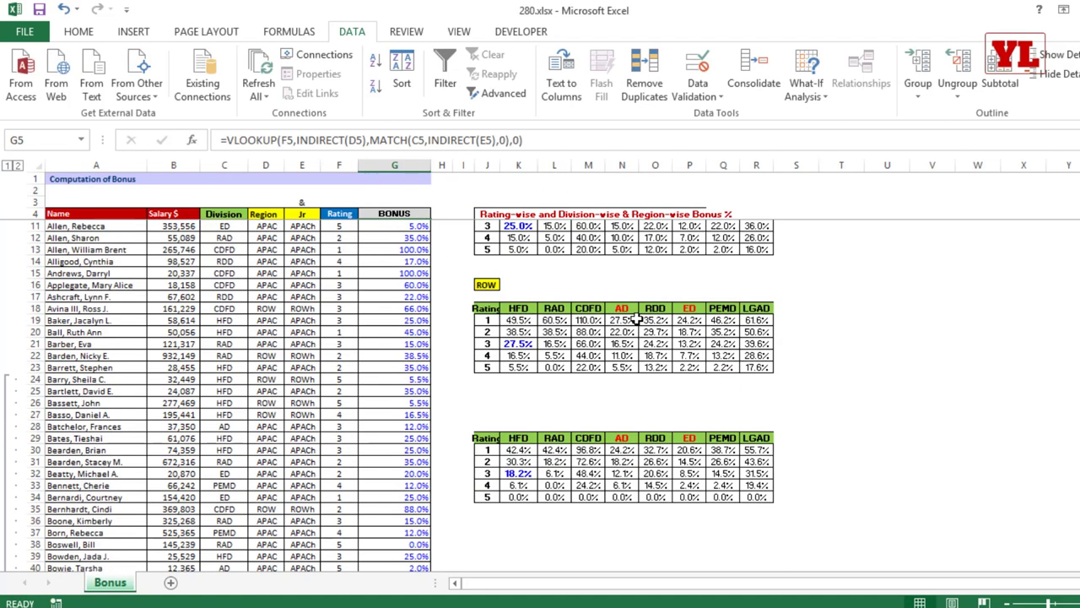
drag(504, 437, 757, 494)
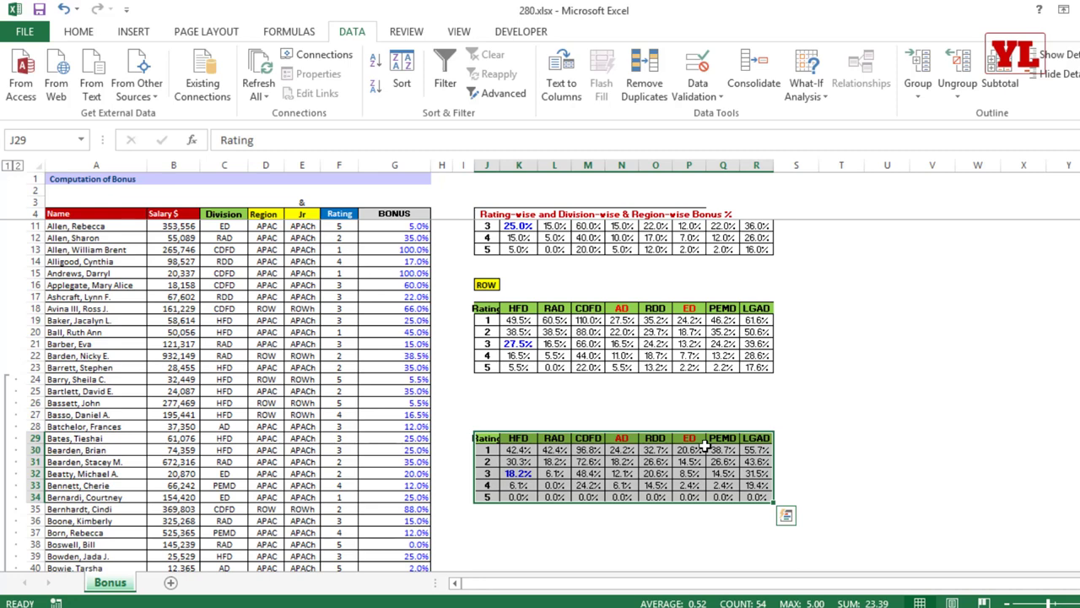
scroll(730, 424, up, 2)
scroll(757, 401, right, 1)
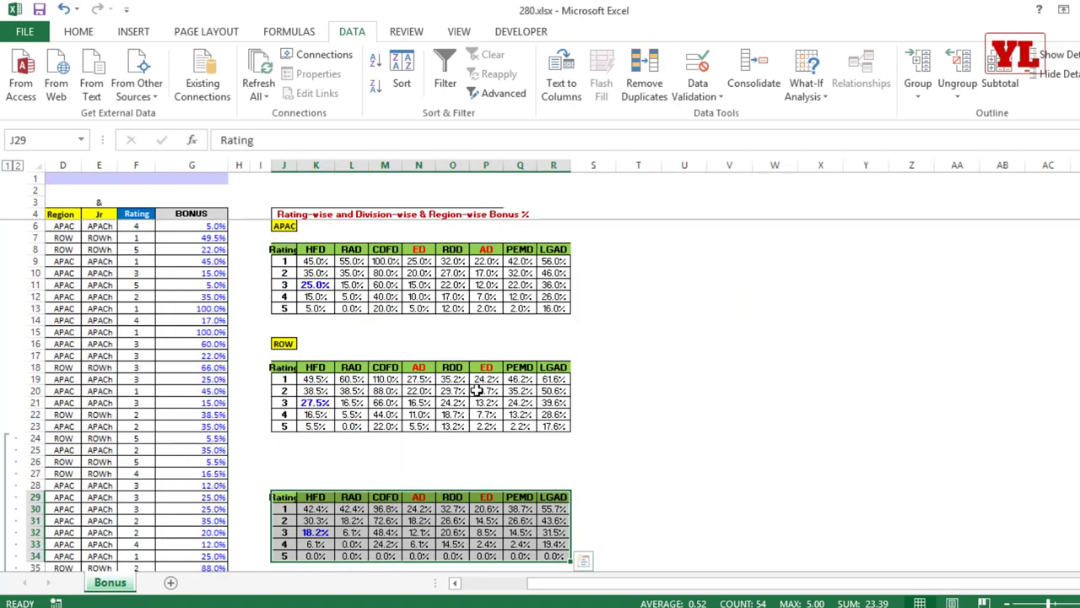
click(419, 251)
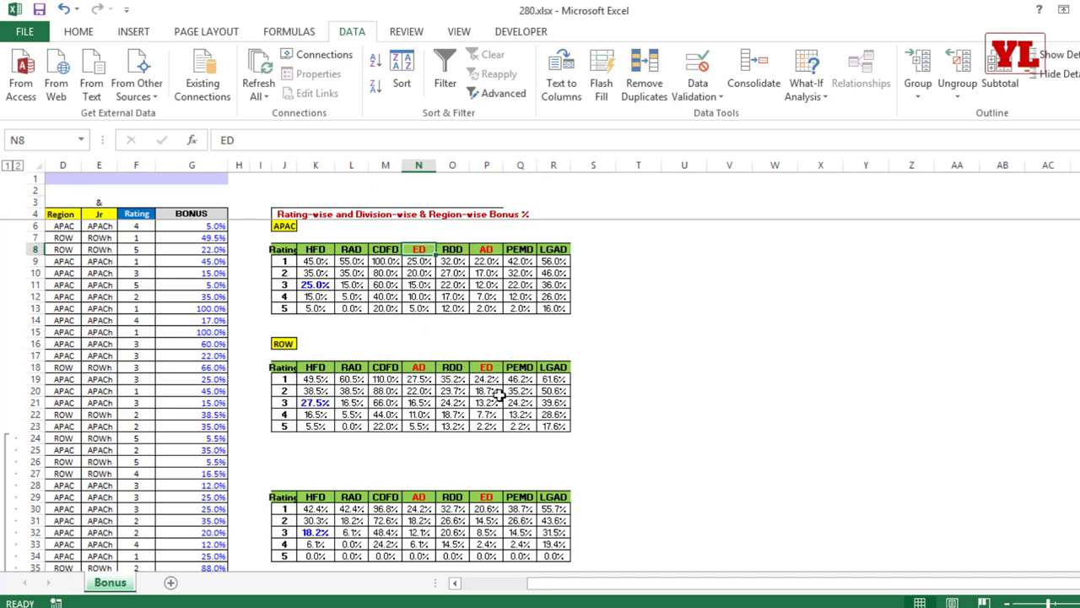
Set row 5's division to hfd and its rating to 3 to test the bonus formula.
scroll(503, 393, up, 6)
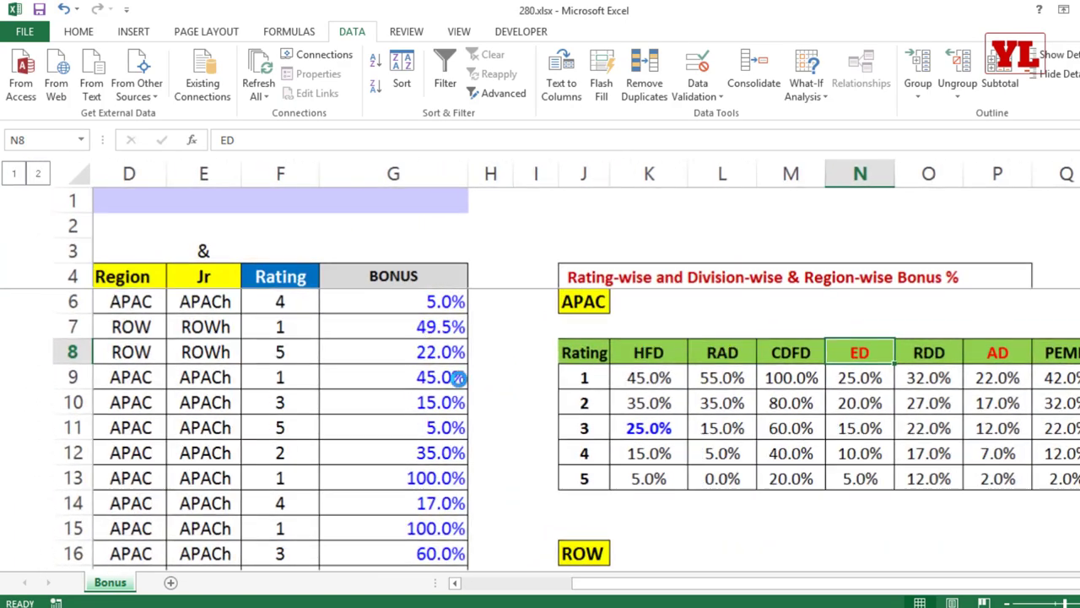
scroll(441, 363, up, 2)
click(351, 315)
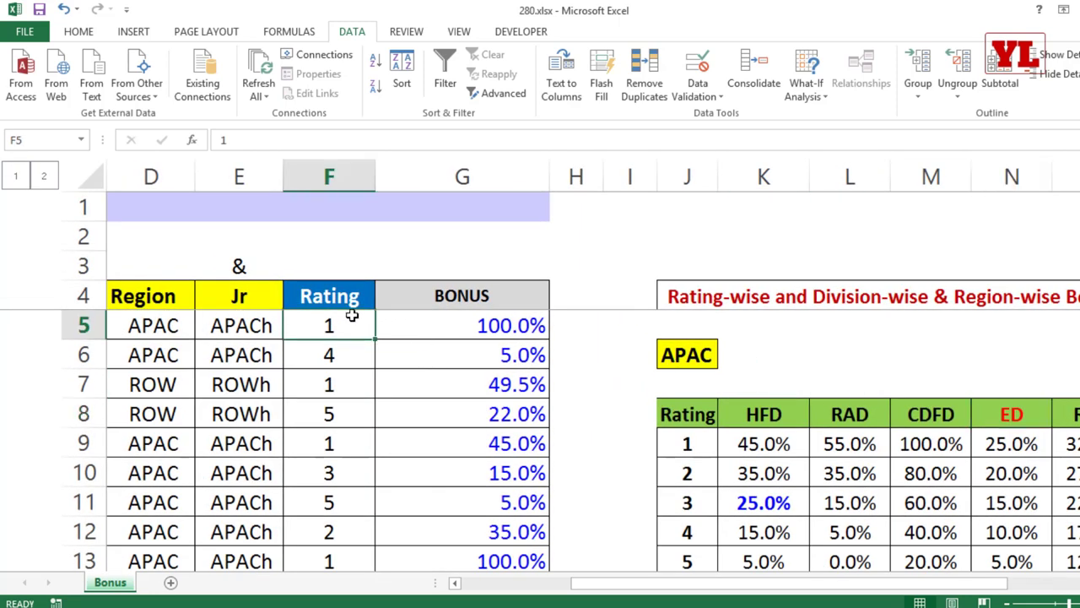
key(Left)
key(Left)
key(Left)
key(Left)
key(Right)
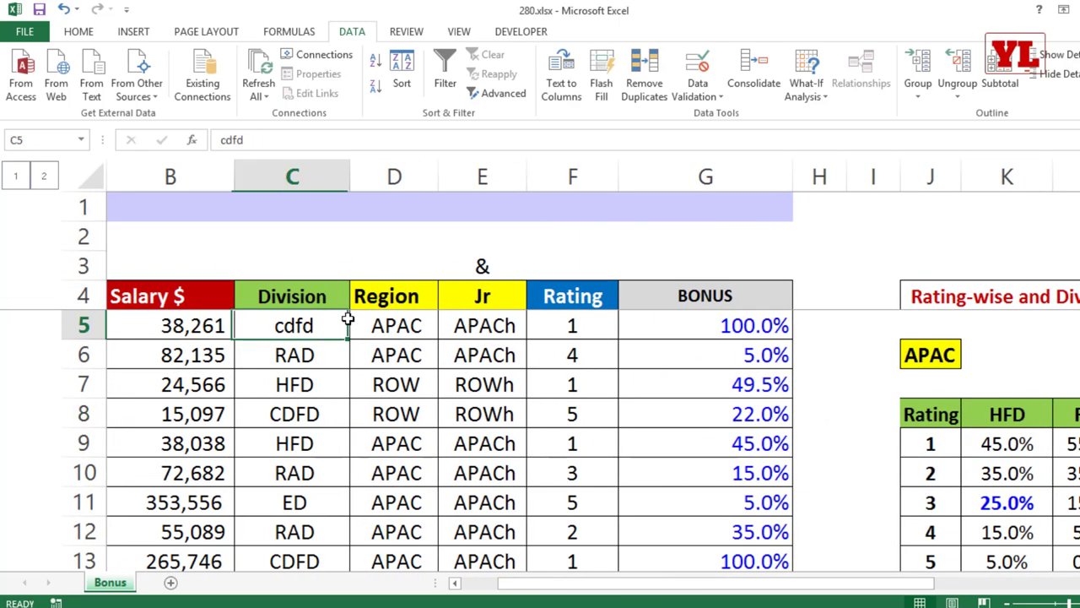
text(hfd)
key(Tab)
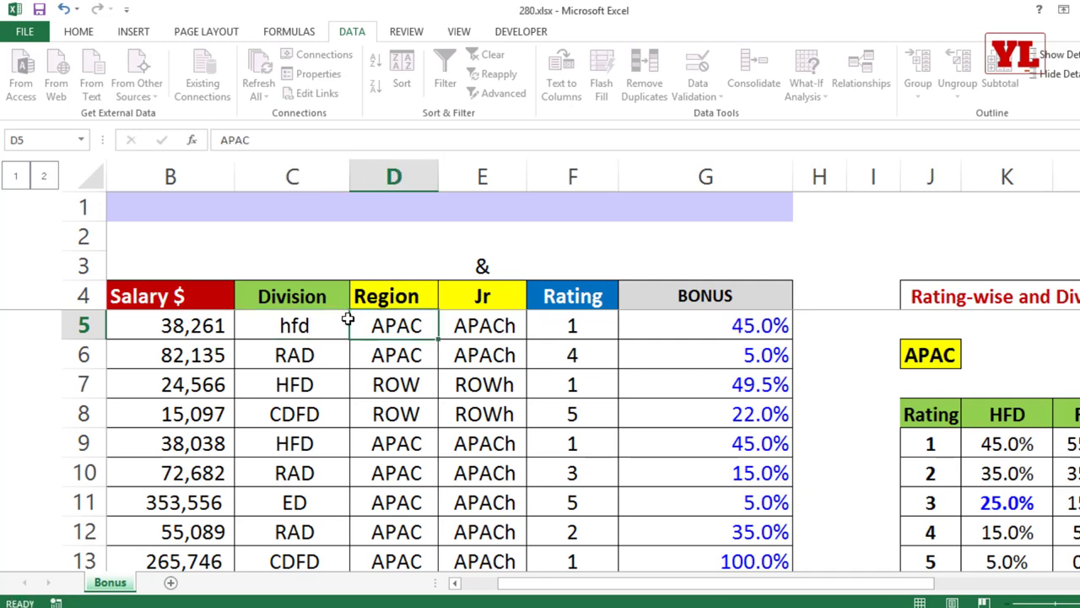
click(595, 319)
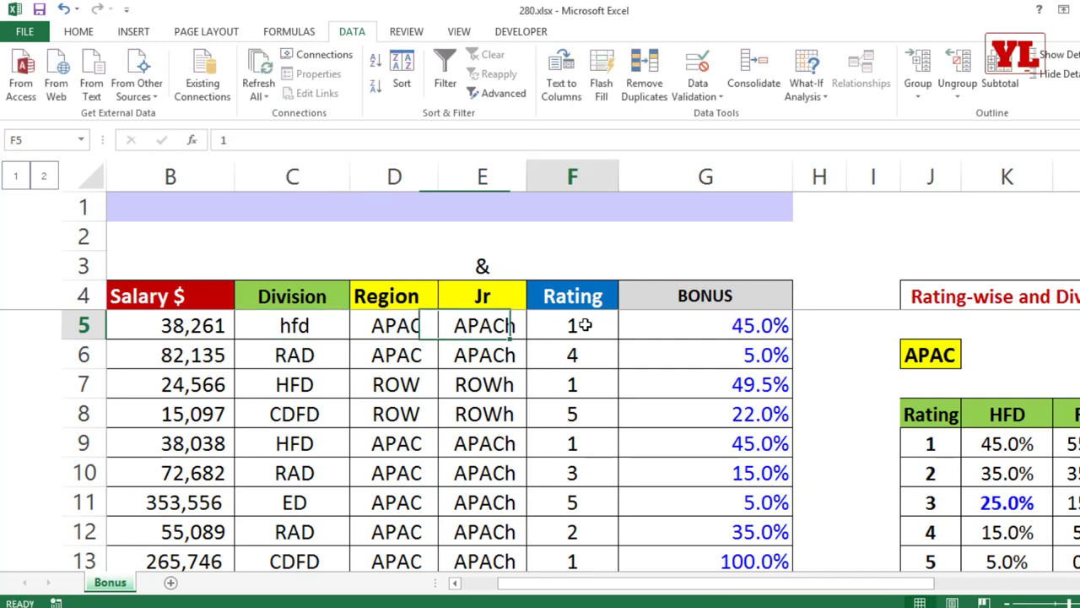
text(3)
click(624, 470)
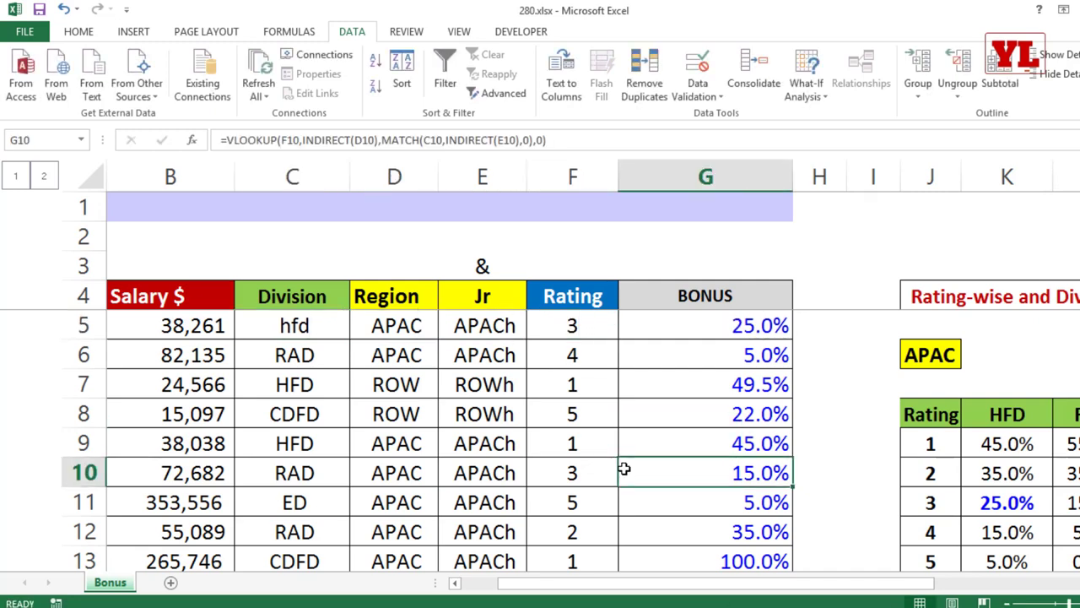
Switch to the solved example on the IMM Ref sheet and select cell D6.
ctrl+scroll(623, 470, down, 3)
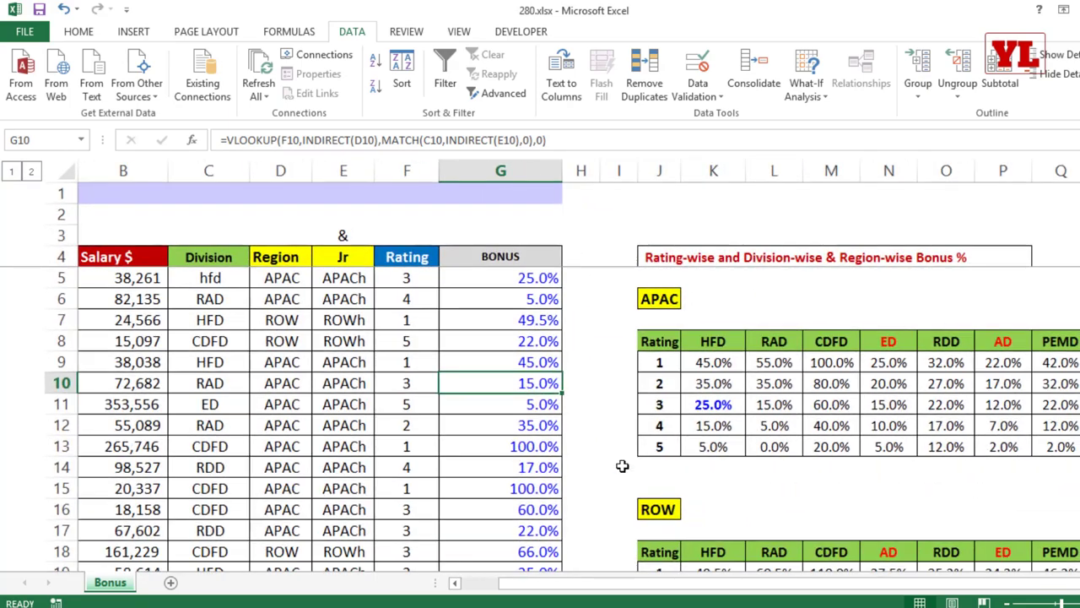
ctrl+scroll(622, 466, down, 2)
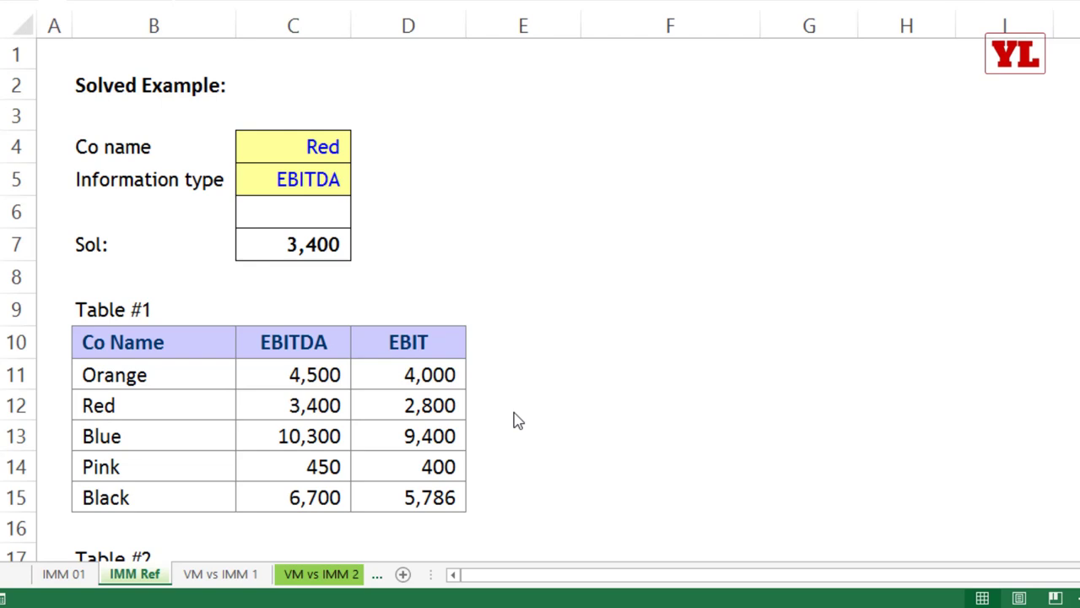
click(393, 215)
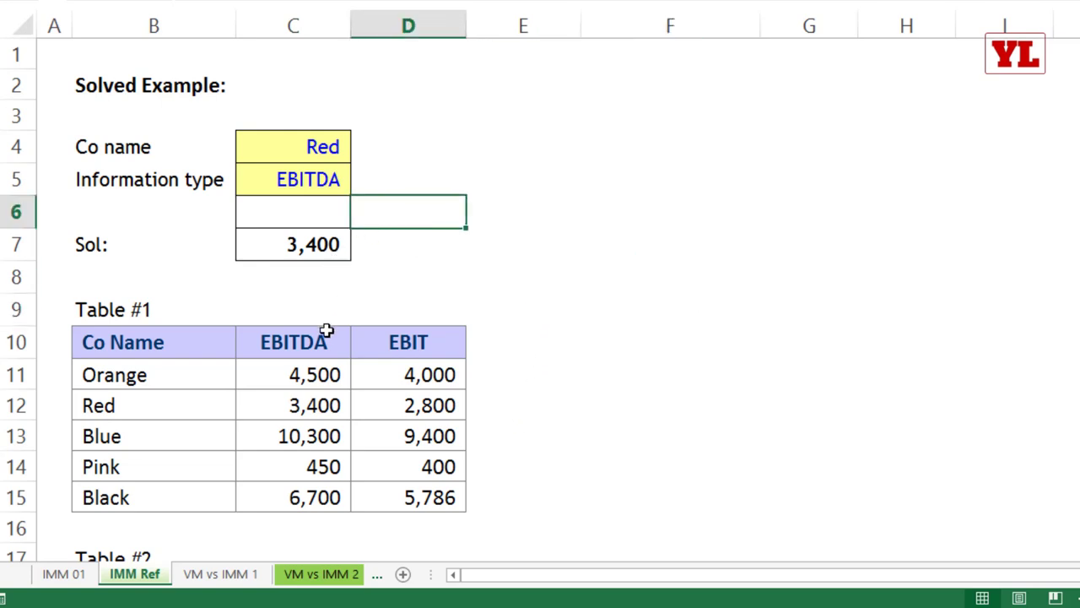
Examine Table #1's company names and column headings against the information type input in C5.
drag(161, 356, 167, 495)
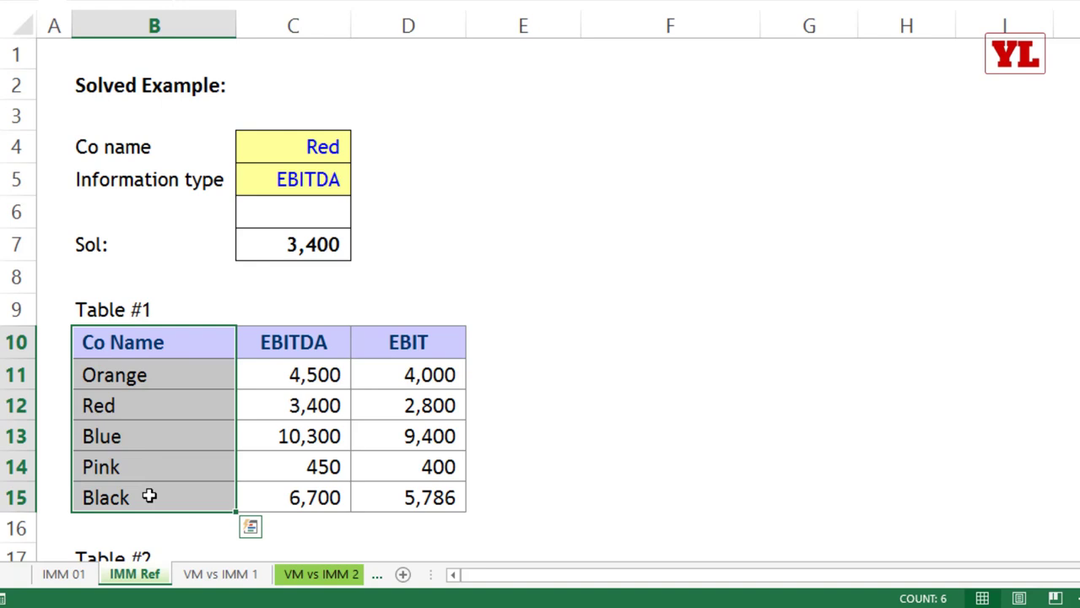
drag(208, 341, 408, 341)
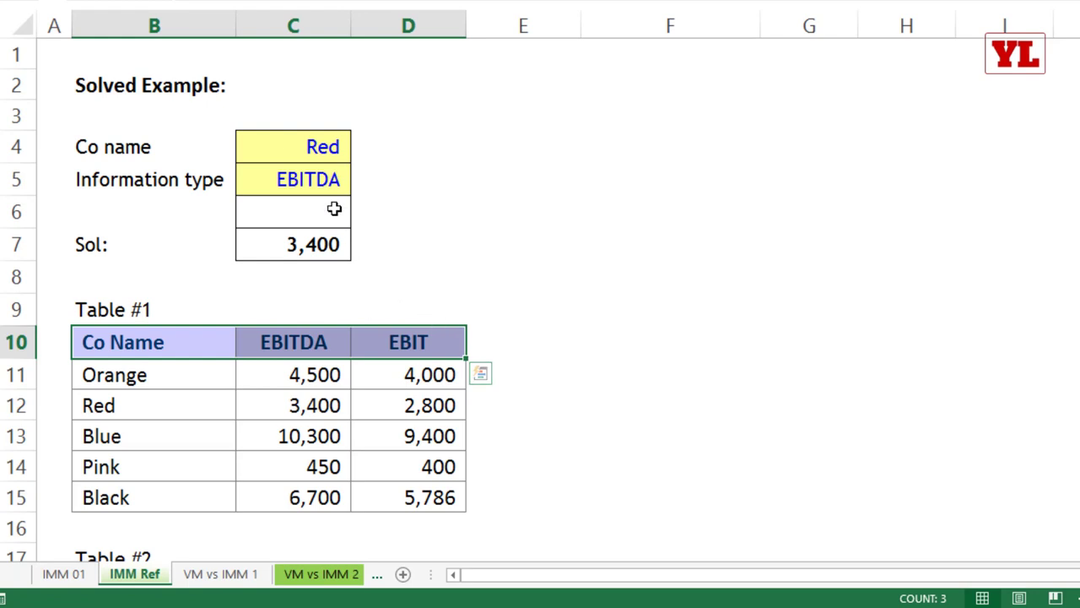
drag(327, 162, 309, 176)
click(309, 177)
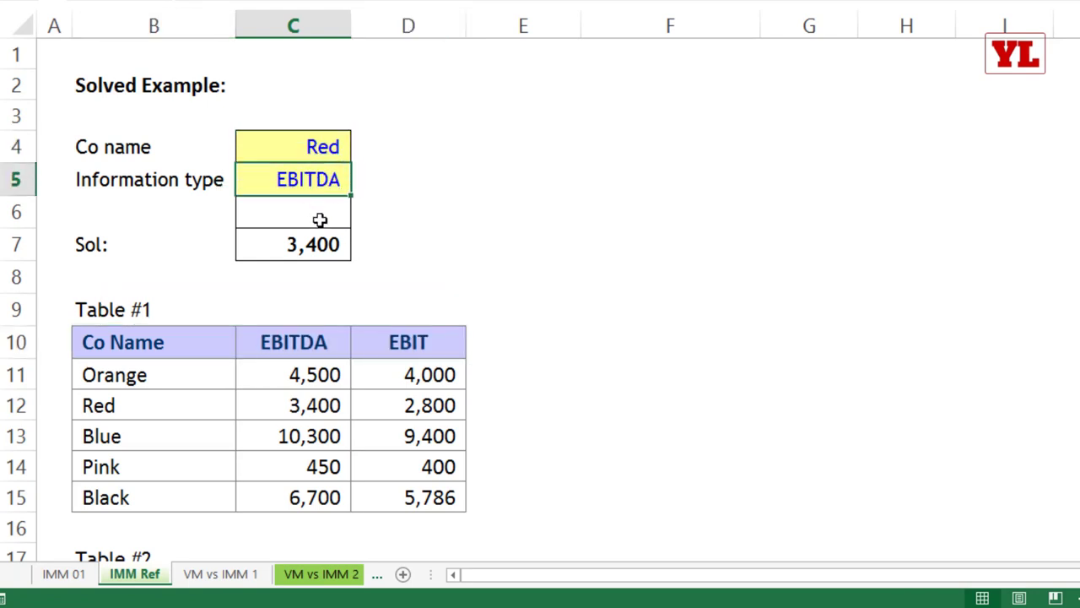
click(321, 217)
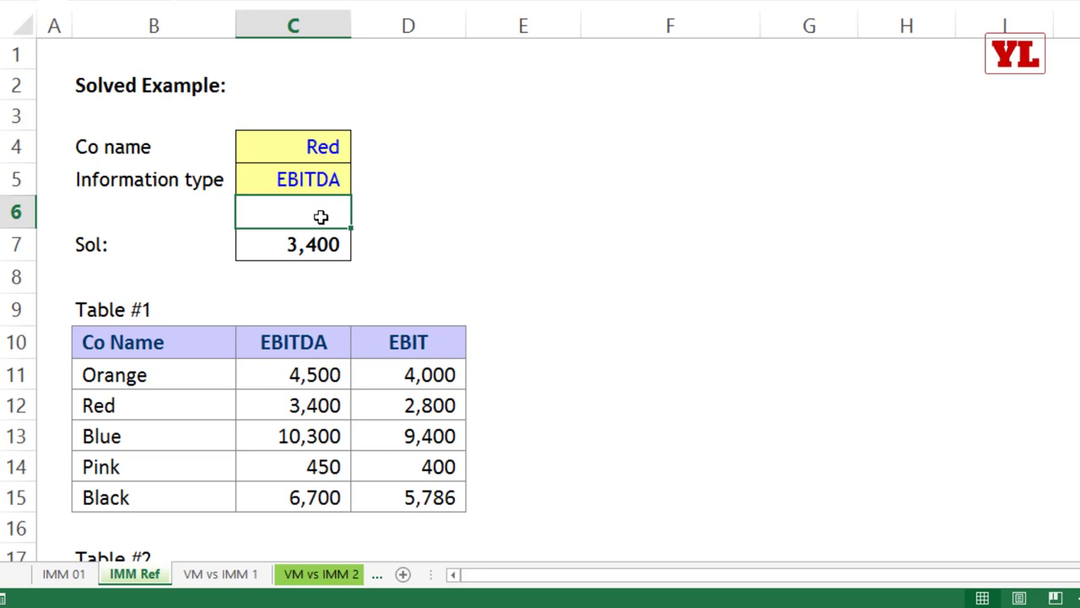
text(=vl)
key(Tab)
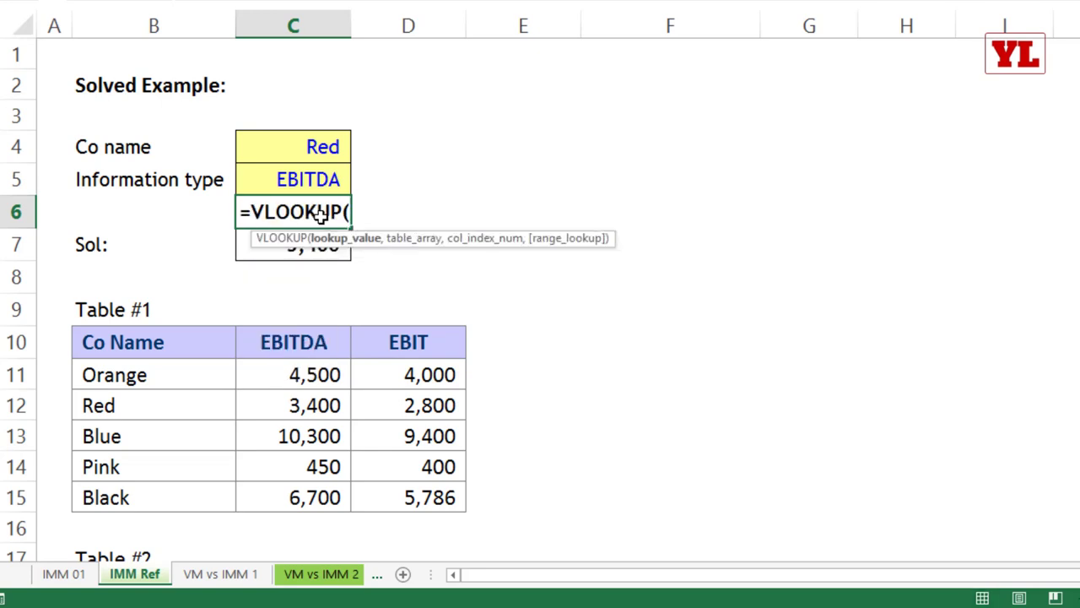
click(317, 134)
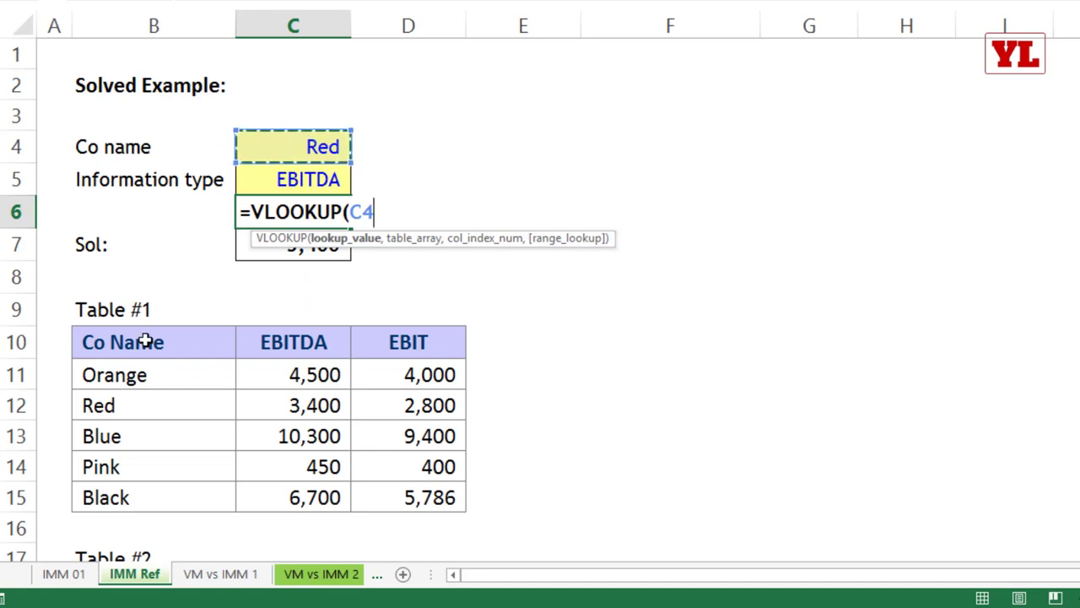
key(Escape)
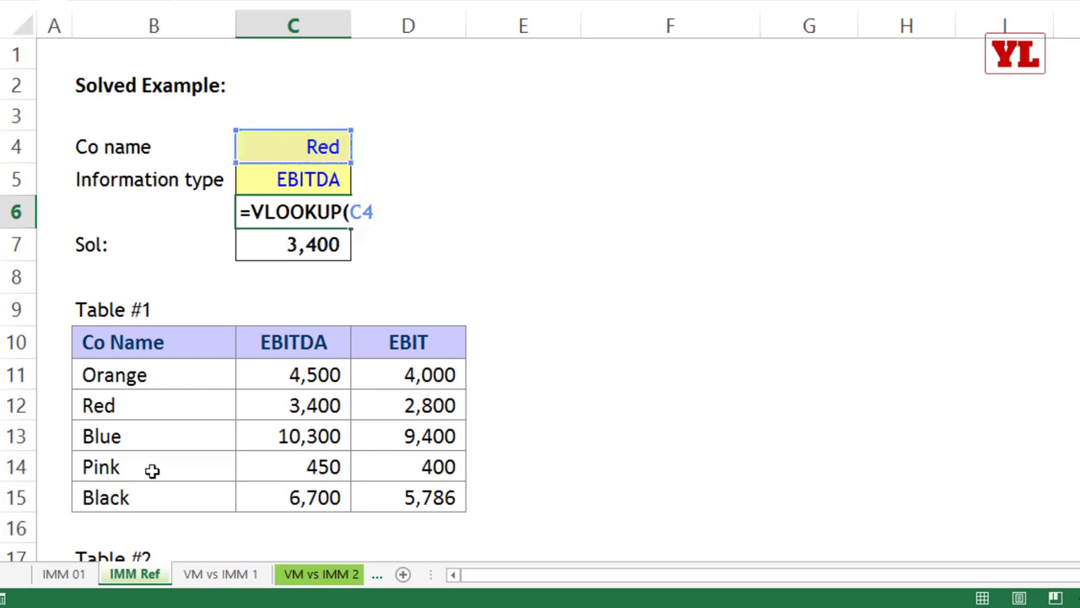
Collapse rows 9 to 16 holding Table #1, and select the whole of Table #2 in B18:D23 for comparison with the C4:C5 inputs.
scroll(143, 427, down, 1)
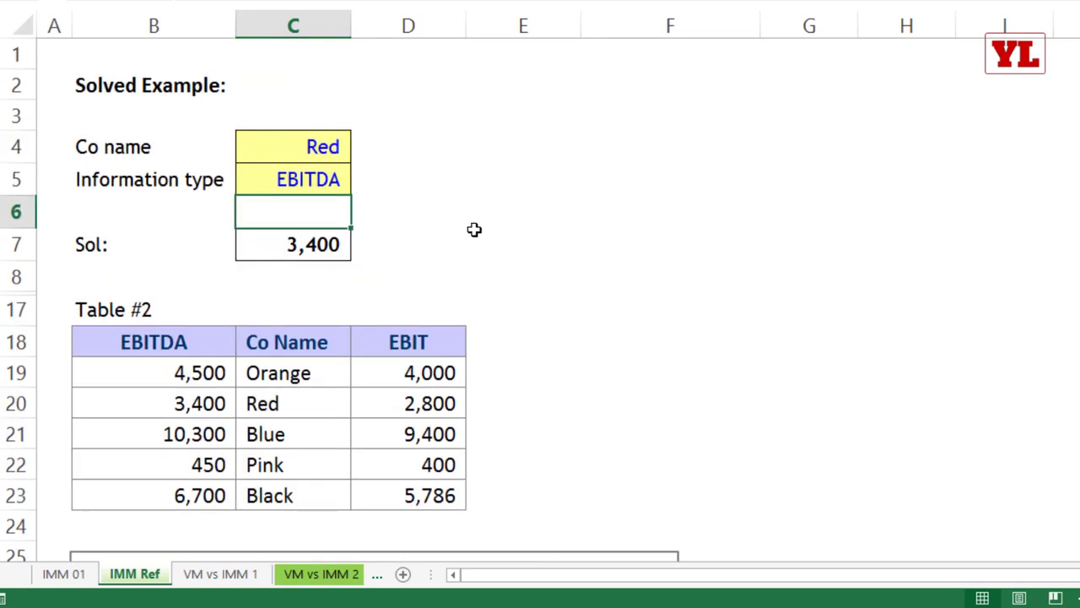
click(329, 145)
click(327, 178)
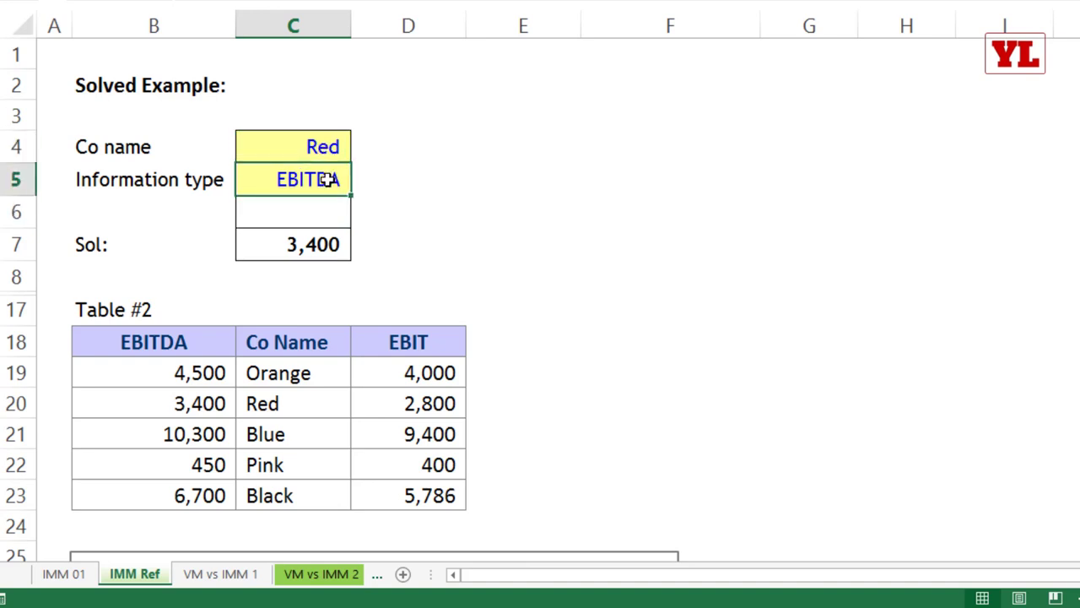
drag(180, 347, 386, 495)
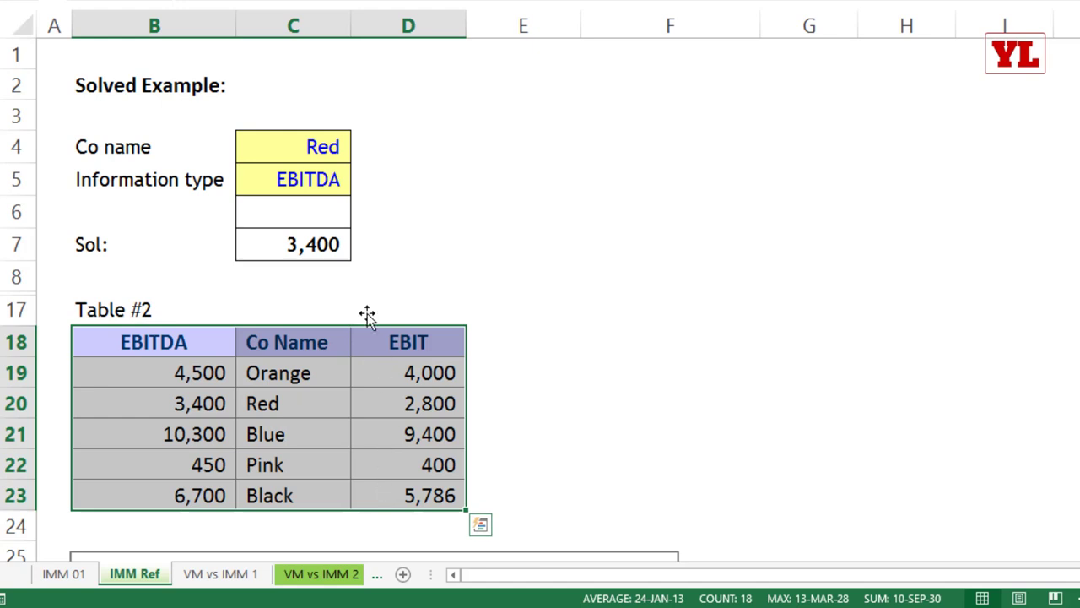
Try a VLOOKUP in C6 for the C4 company over $C$18:$D$23, using -1 as the column index to reach EBITDA.
click(312, 215)
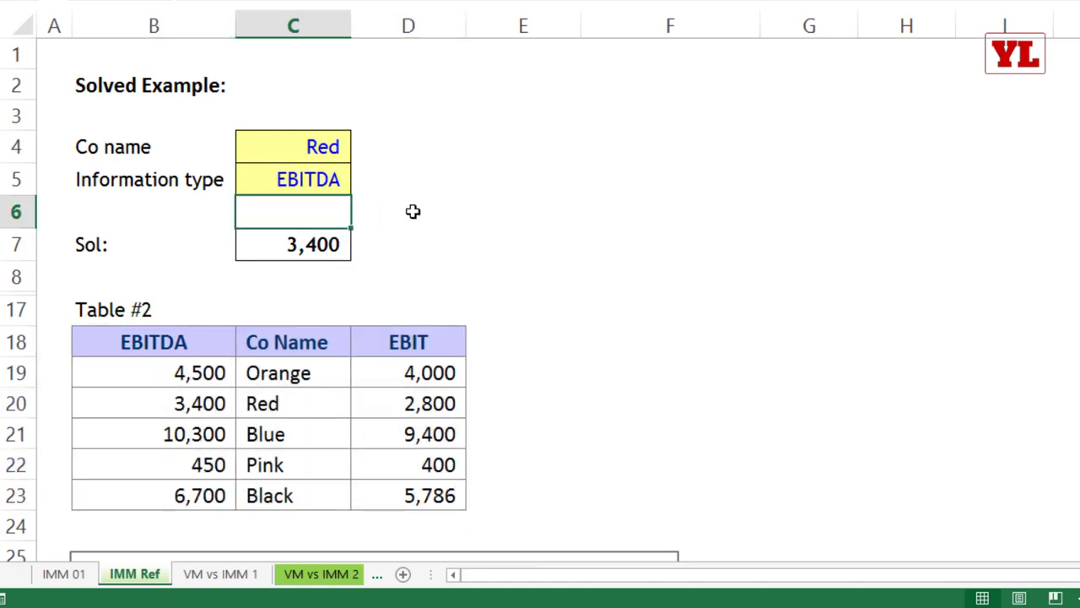
text(=vl)
key(Tab)
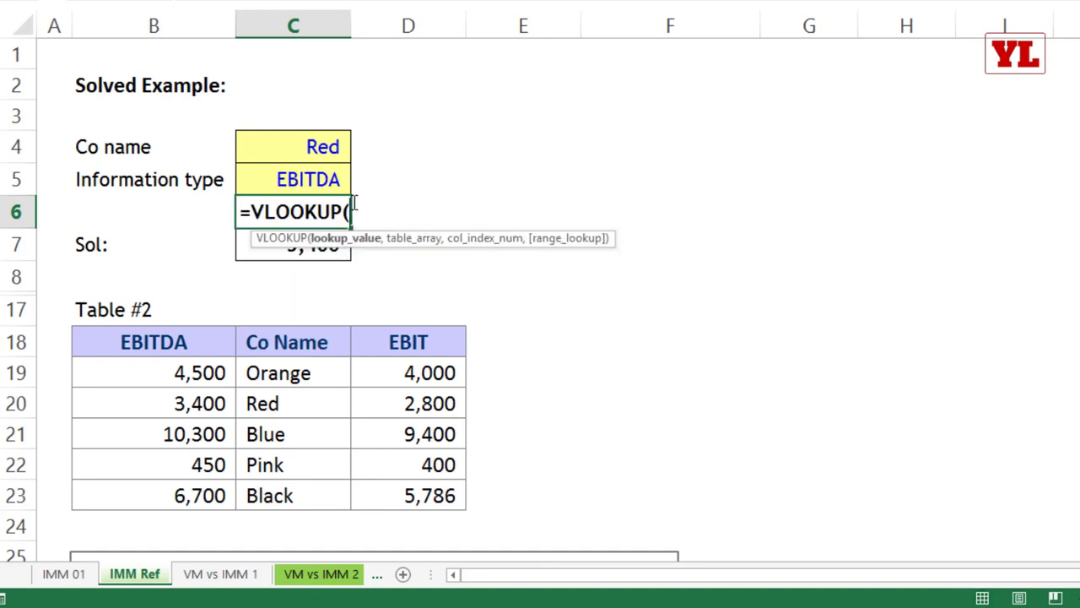
click(328, 146)
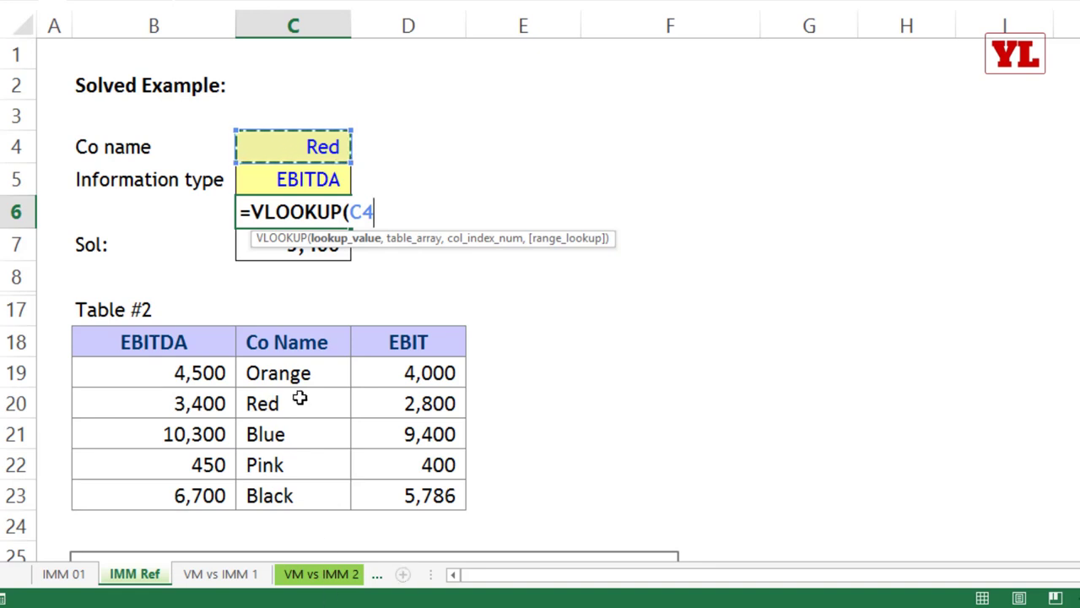
text(,)
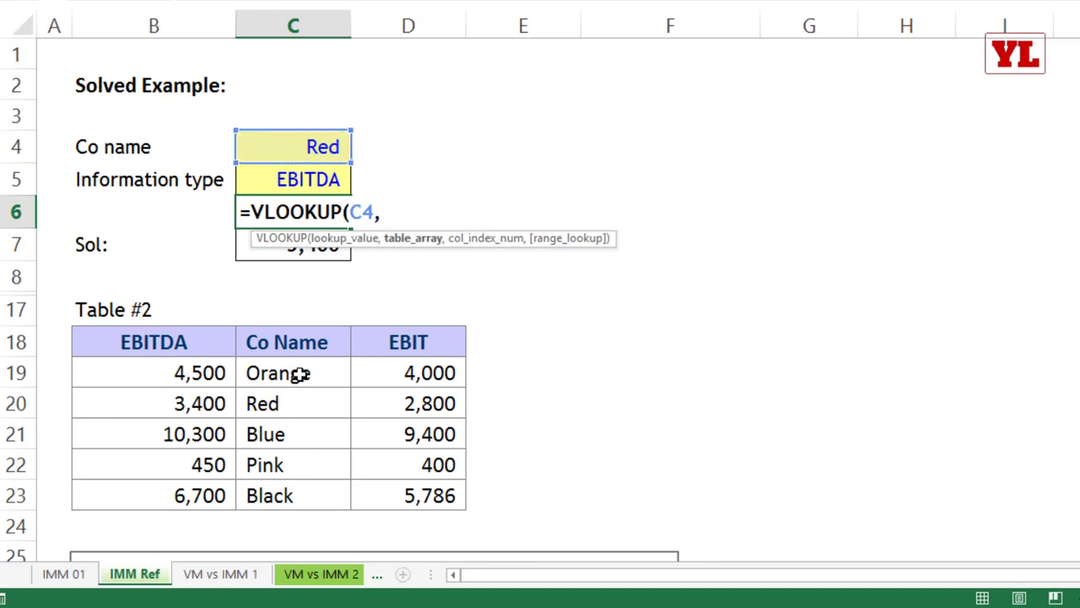
drag(306, 338, 405, 483)
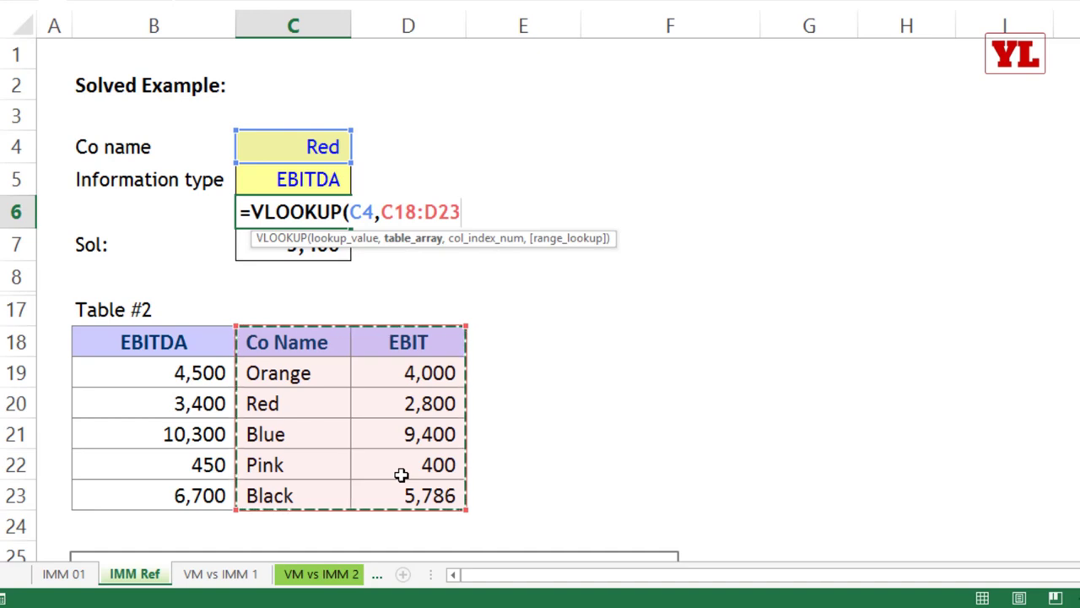
key(F4)
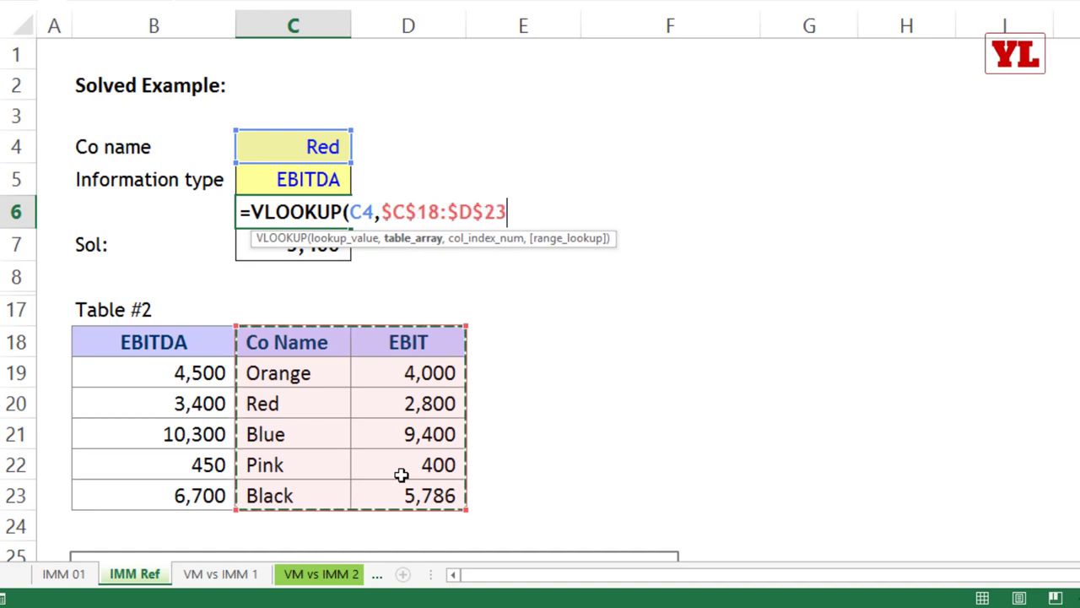
text(,1)
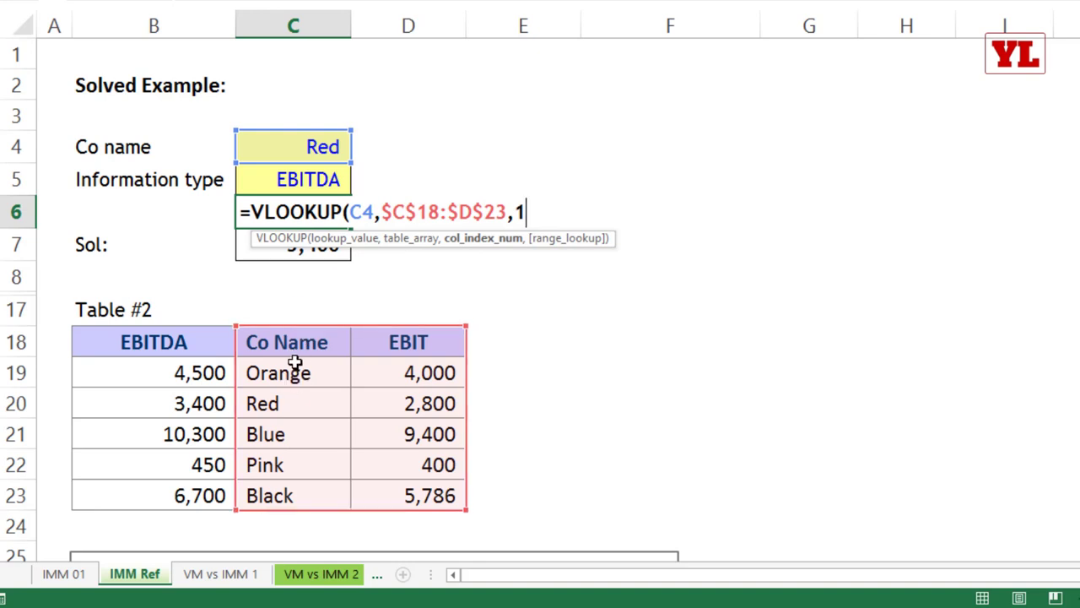
text(2)
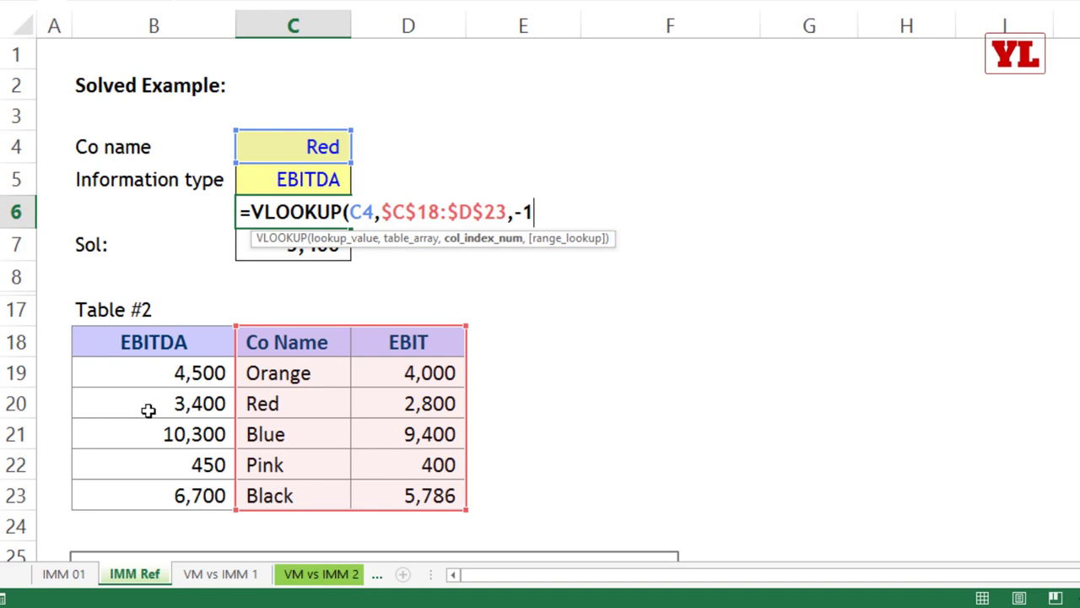
drag(513, 214, 605, 214)
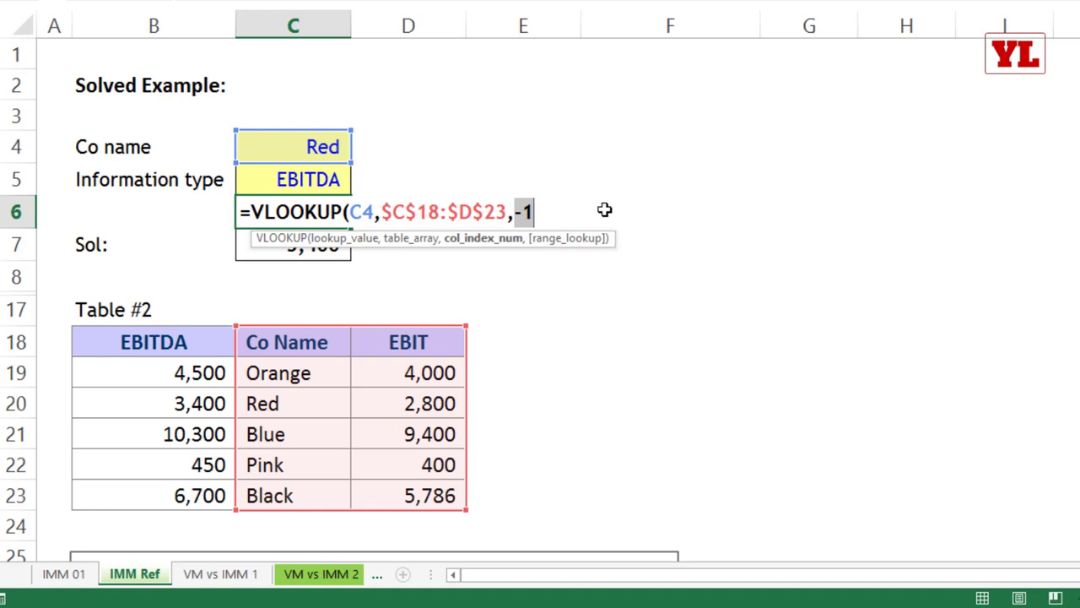
key(Escape)
Cut Table #2's Co Name column C18:C23 and insert it ahead of the EBITDA column at B18.
drag(295, 346, 289, 495)
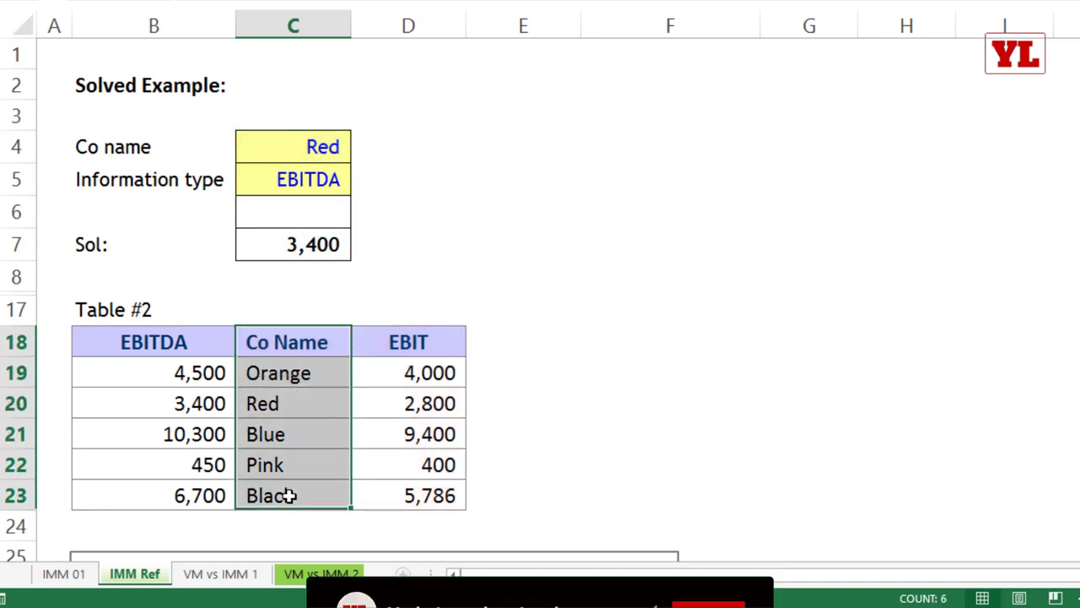
right_click(296, 391)
click(347, 18)
click(180, 342)
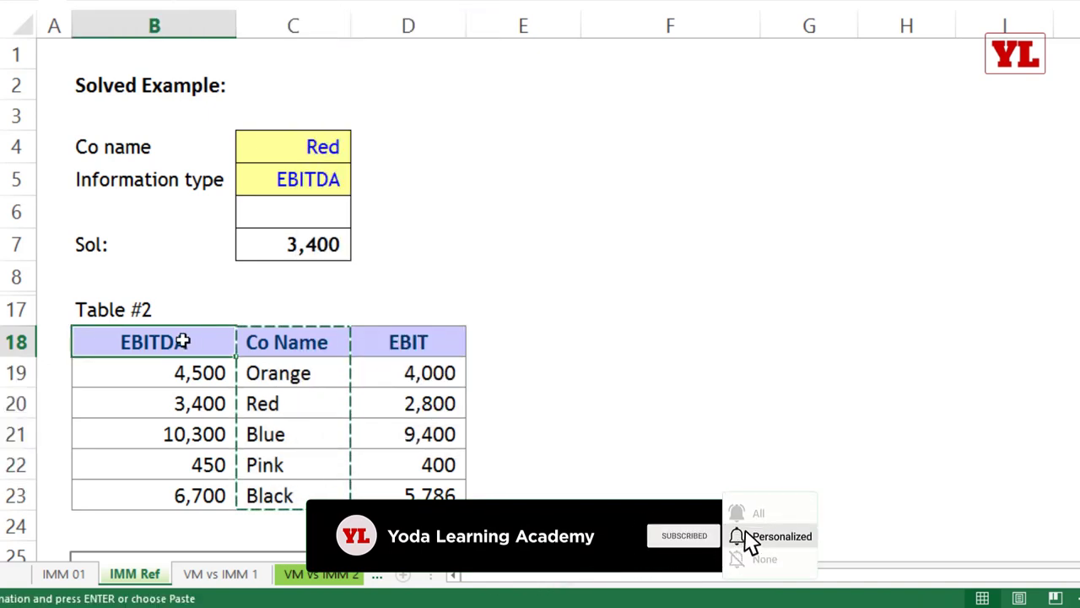
right_click(183, 342)
click(283, 93)
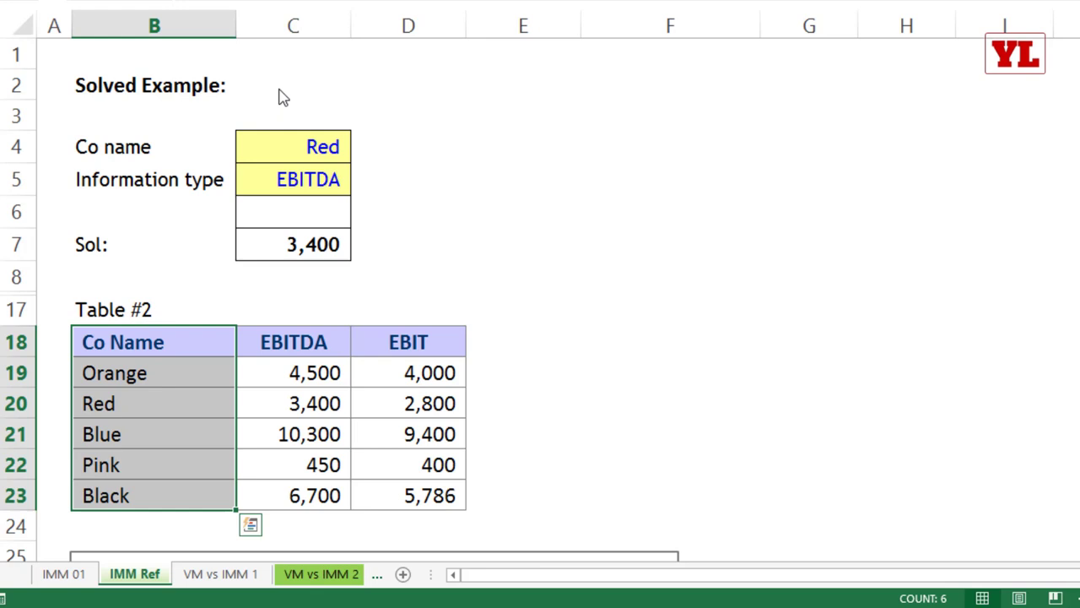
Undo the column move in Table #2, clear the cut marker and select the Co Name range C18:C23.
key(ctrl+x)
key(ctrl+shift+equal)
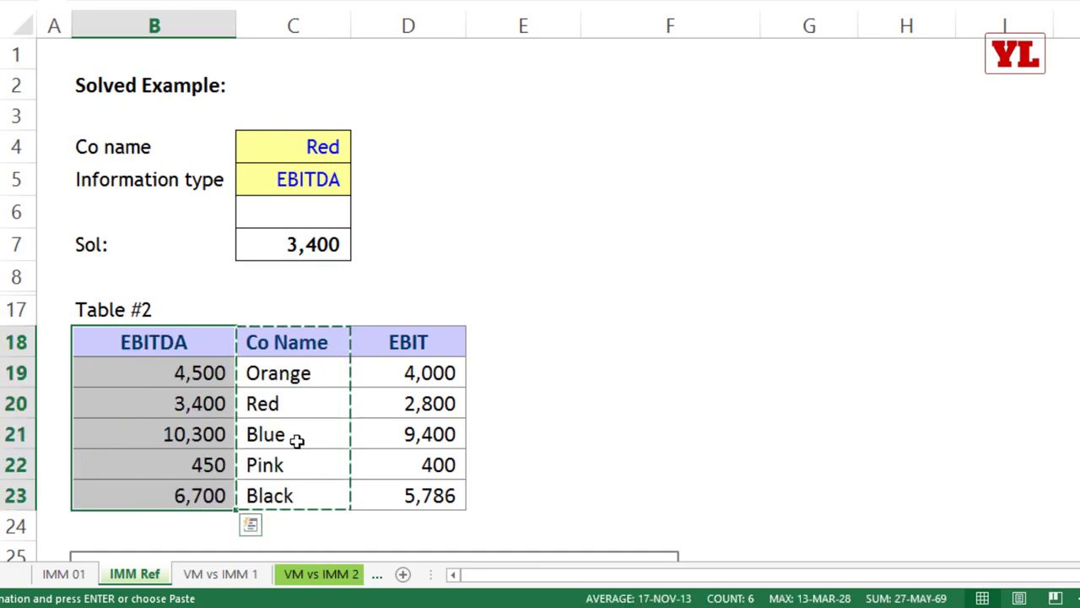
key(Escape)
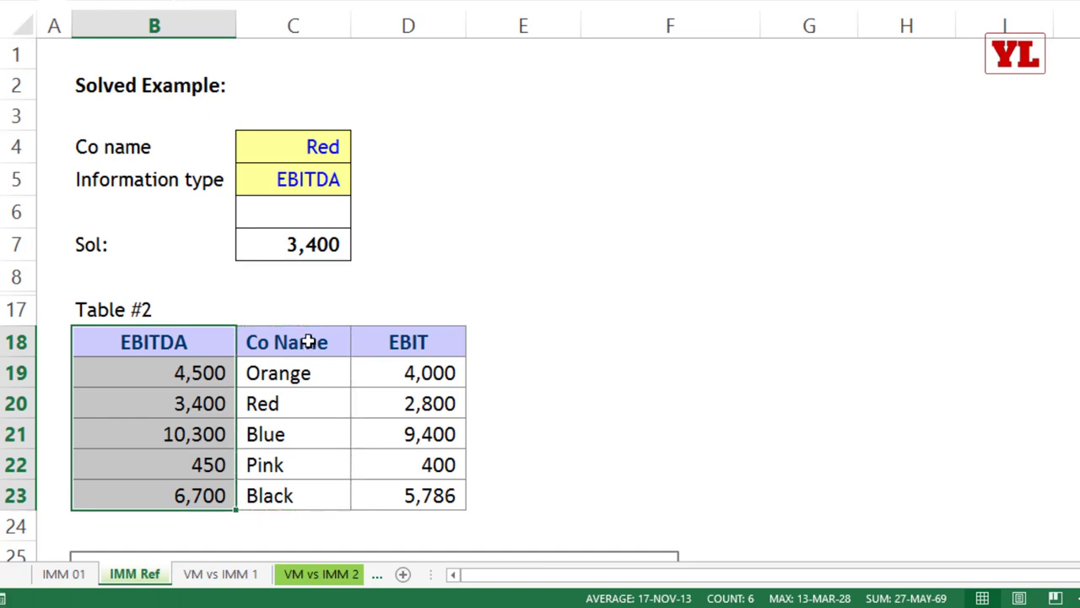
drag(308, 340, 289, 494)
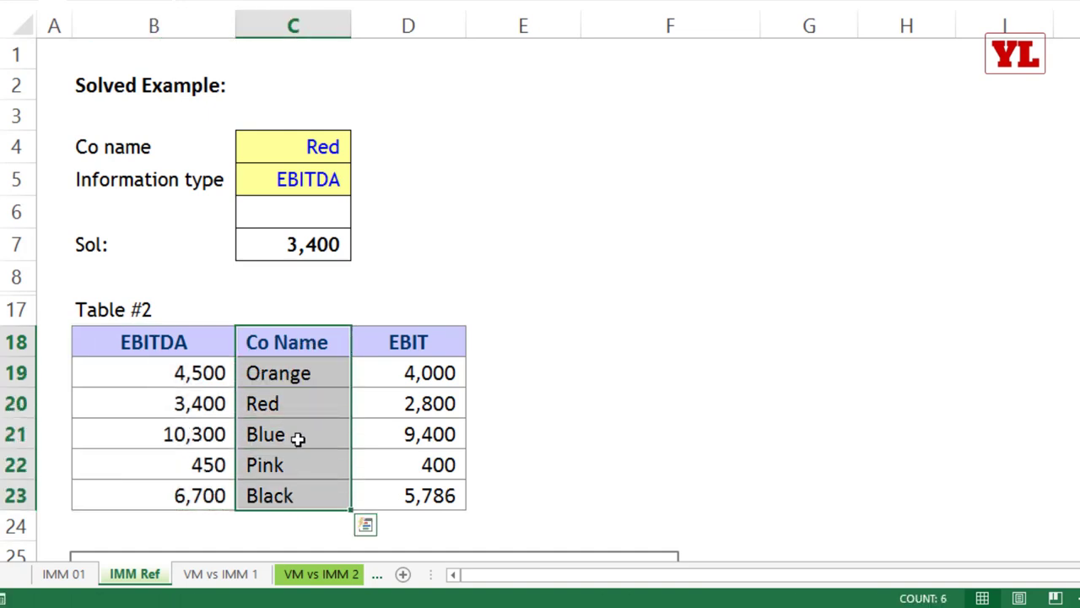
Set the information type in C5 to EBIT and compare the solution with Table #2's EBIT column.
click(313, 174)
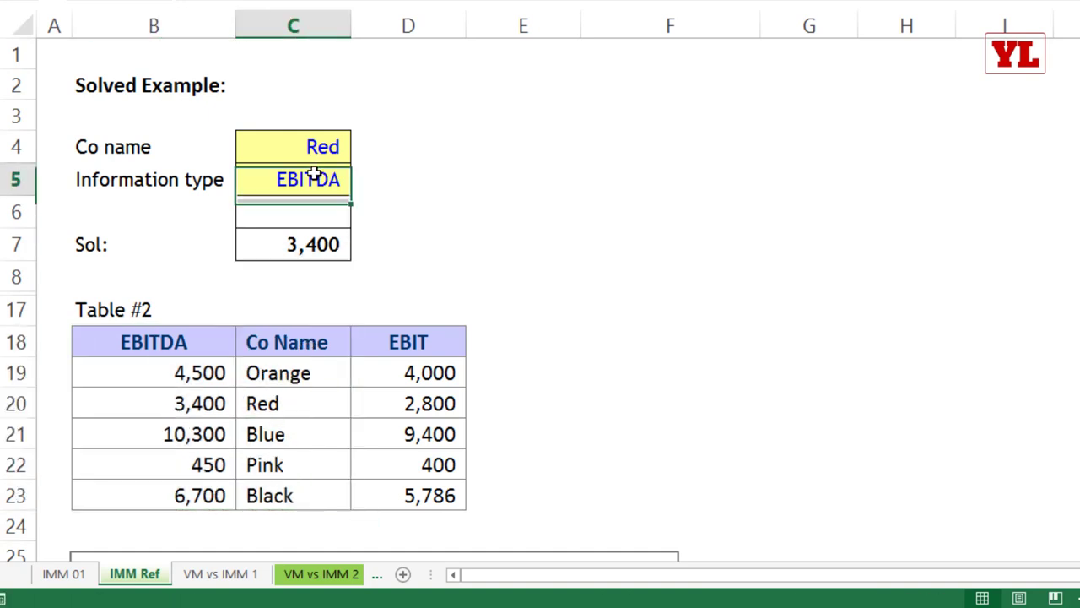
text(EBIT)
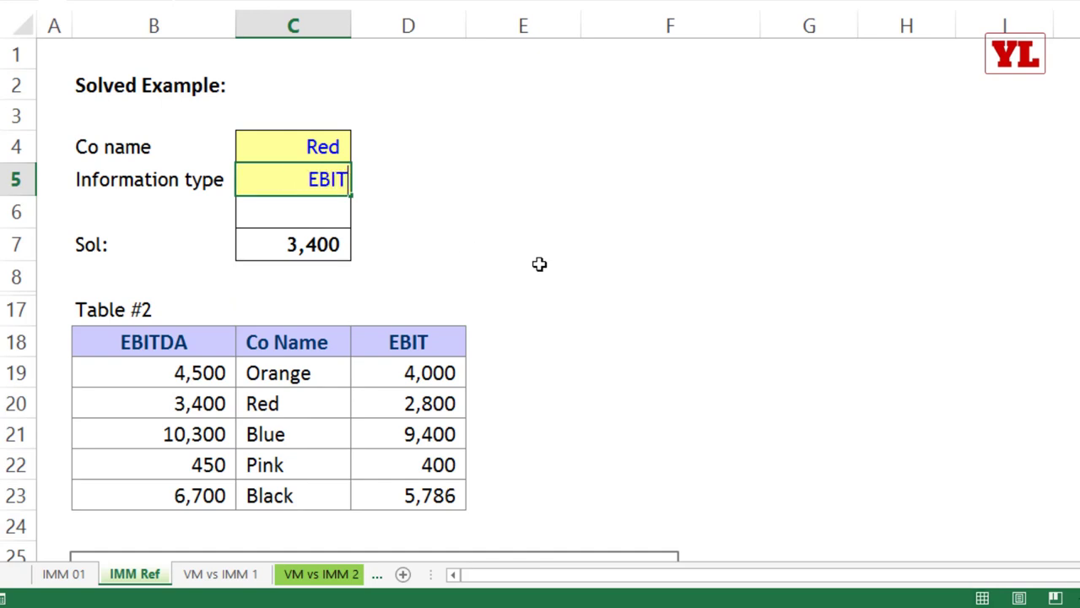
click(540, 260)
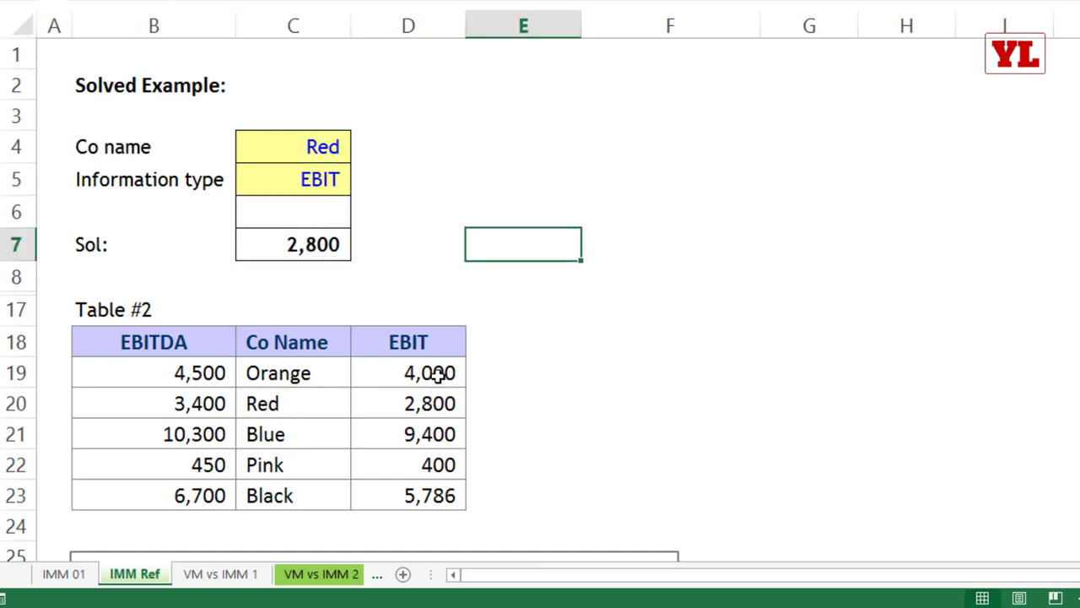
drag(438, 354, 430, 495)
Set the information type in C5 back to EBITDA.
click(319, 177)
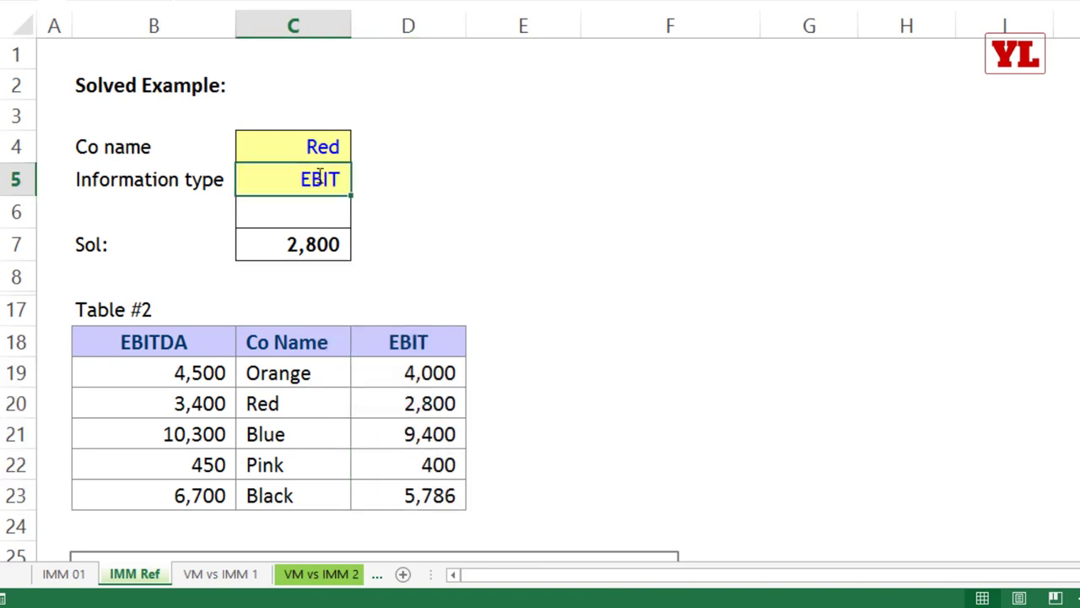
text(EBITDA)
click(407, 211)
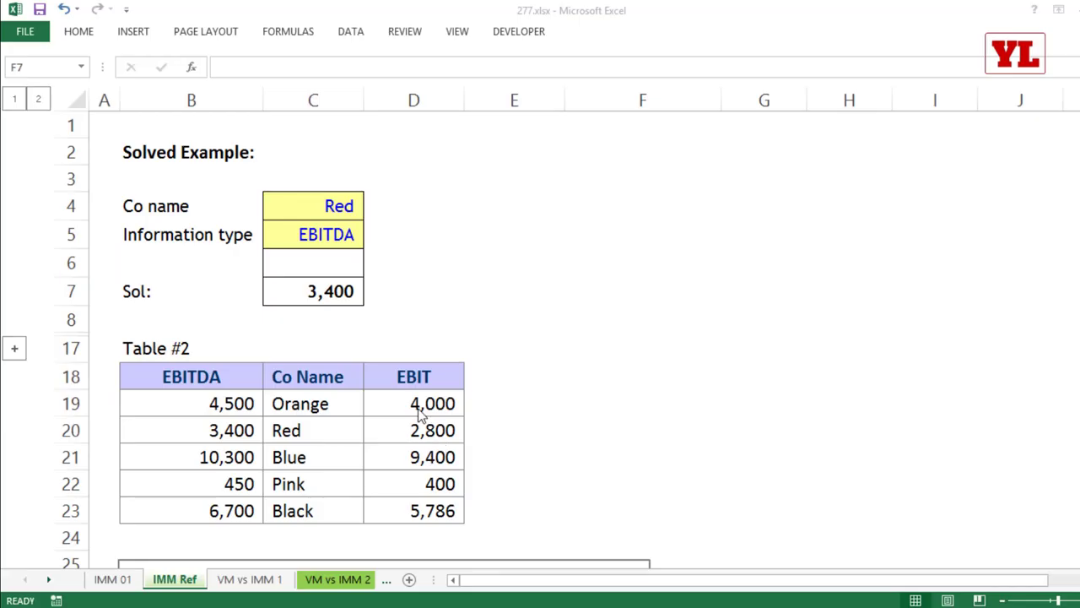
Review the company name in C4 against Table #2's Co Name column C18:C23, and select the empty cell C6.
key(alt+Tab)
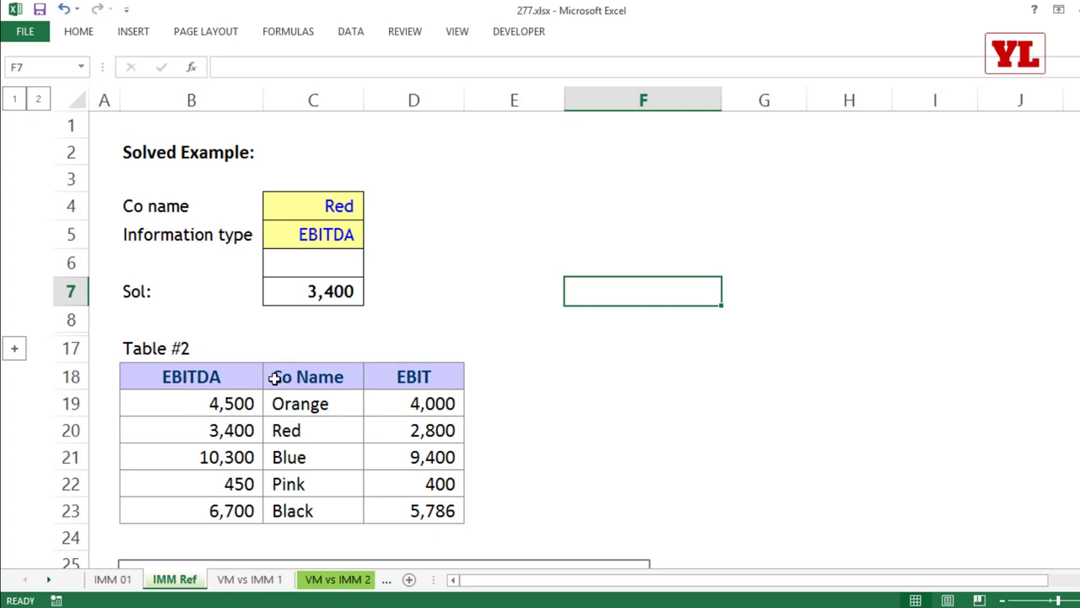
click(351, 344)
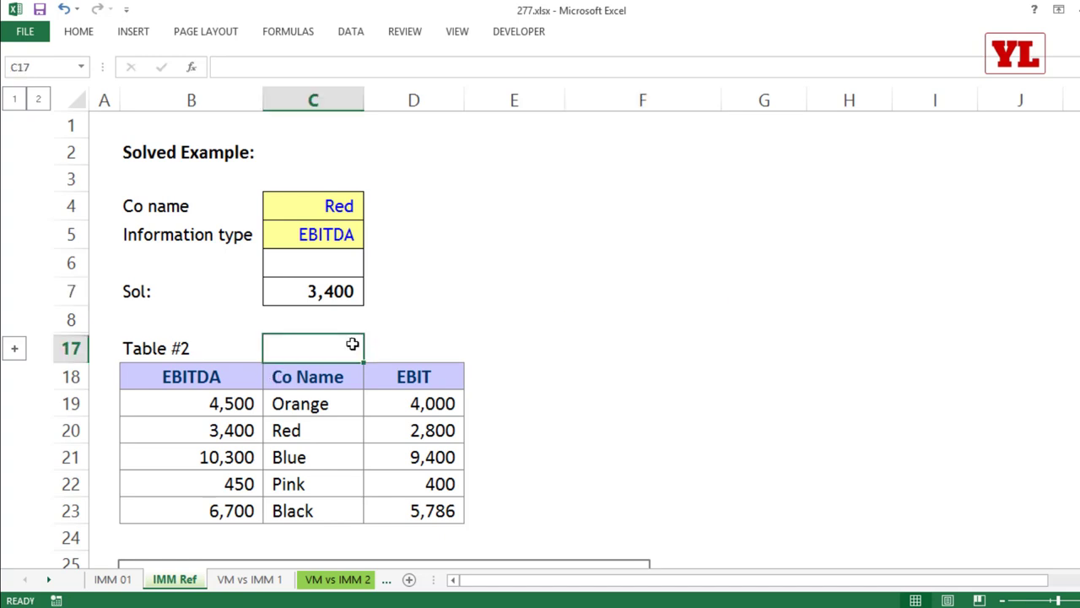
click(332, 206)
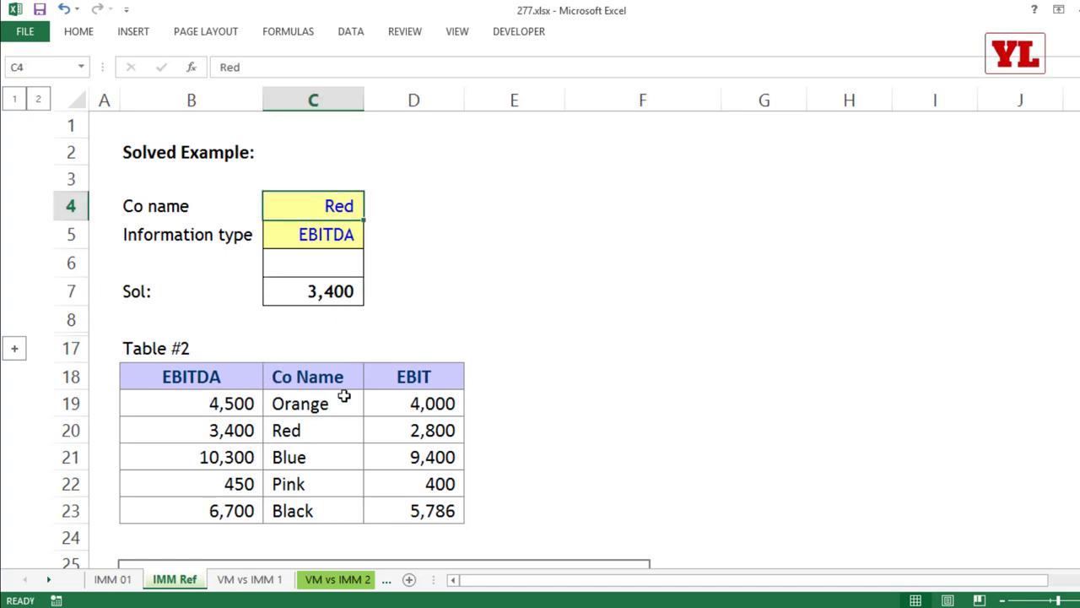
drag(331, 373, 341, 511)
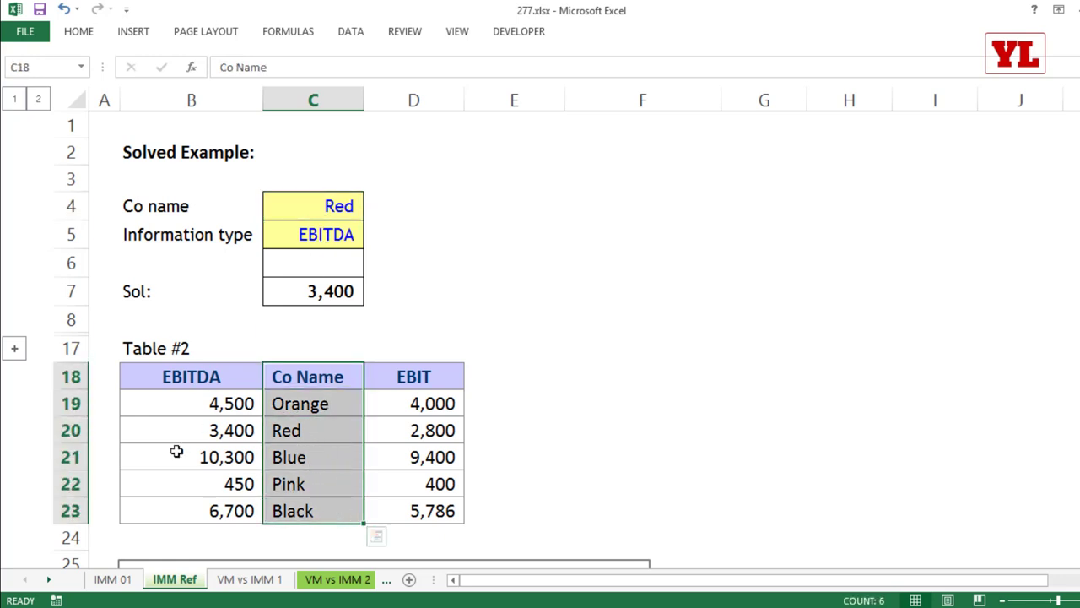
click(297, 265)
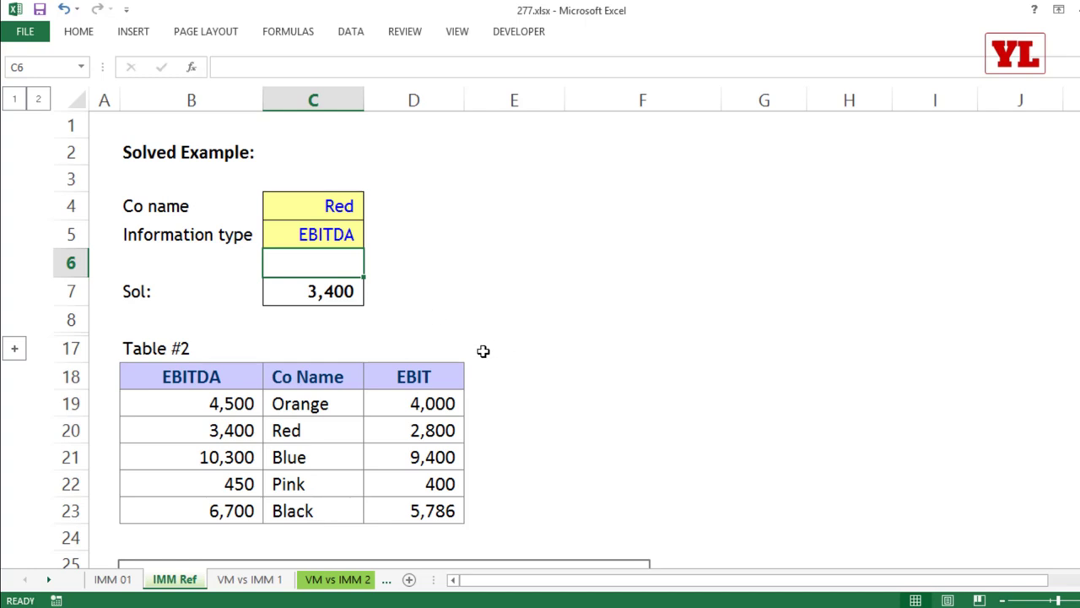
Enter =INDEX($B$18:$D$23,2,2) in C6 to return the value at row 2, column 2 of Table #2.
text(=index)
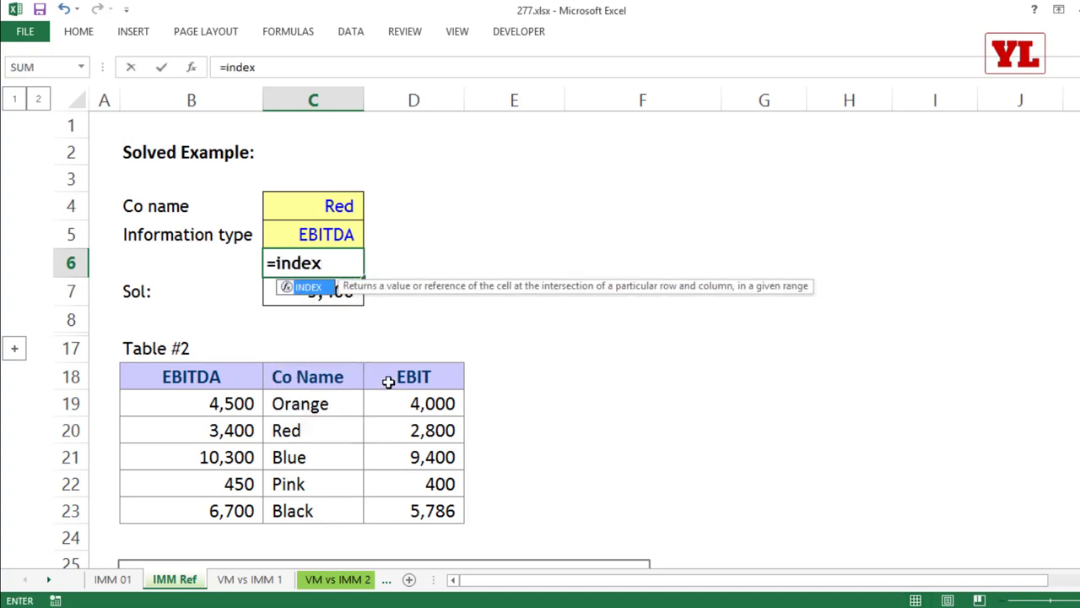
key(Tab)
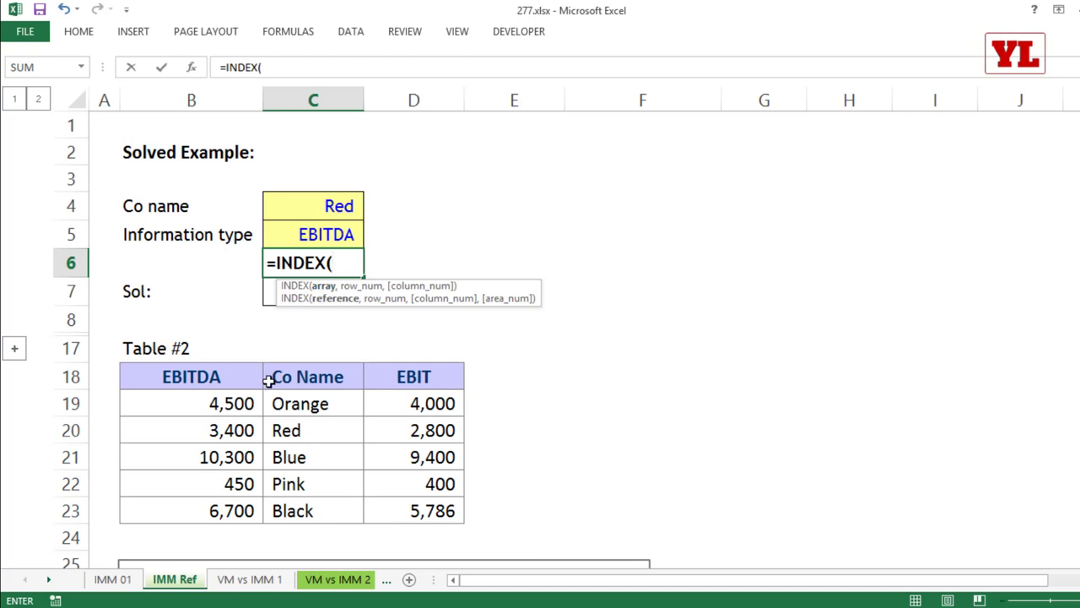
drag(241, 373, 400, 402)
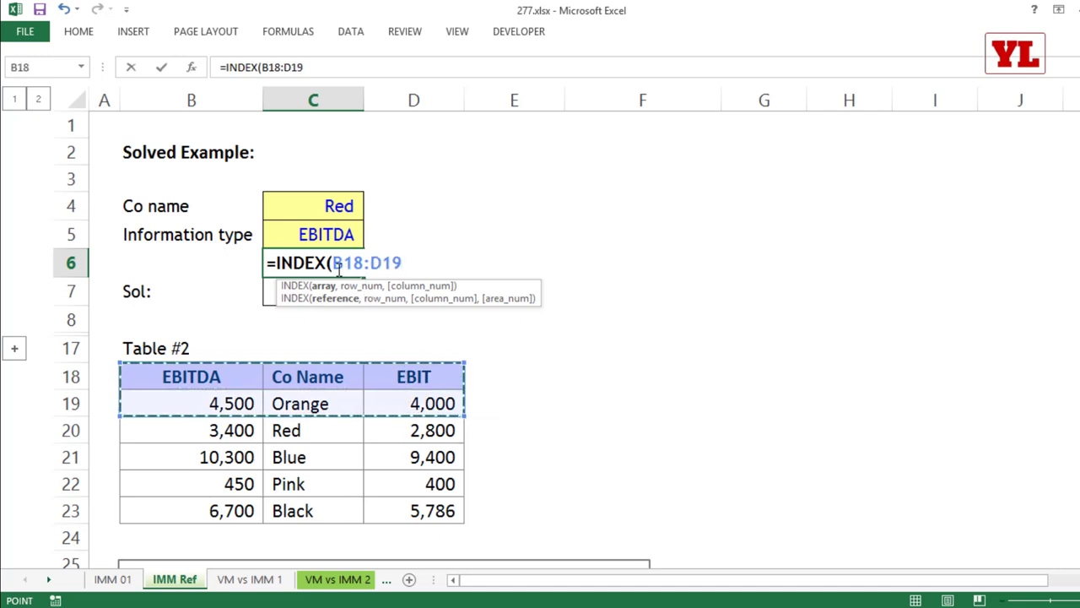
drag(334, 262, 470, 277)
key(BackSpace)
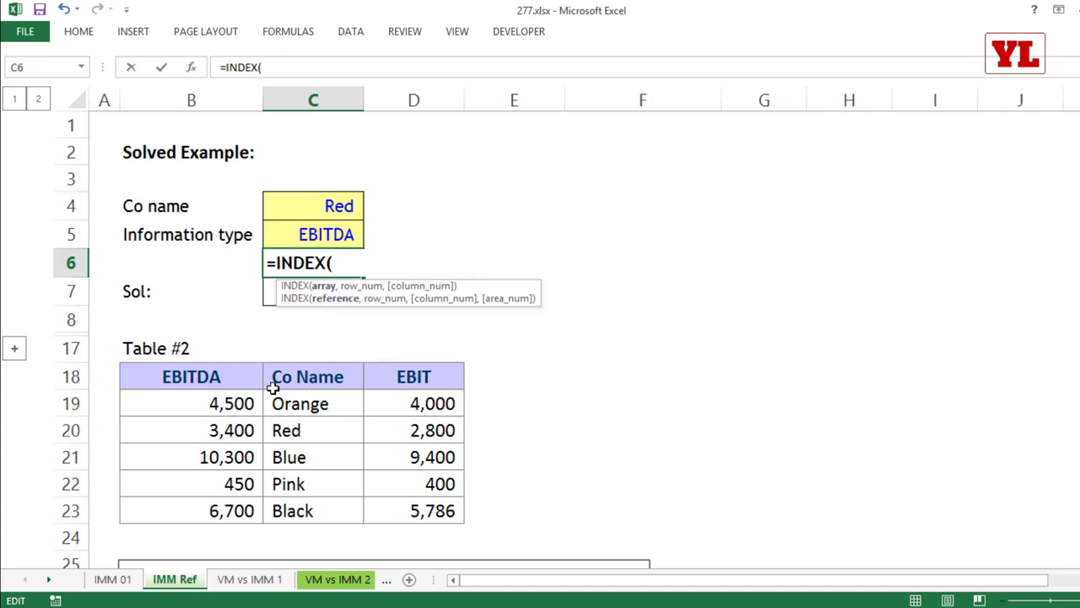
drag(236, 381, 373, 509)
key(F4)
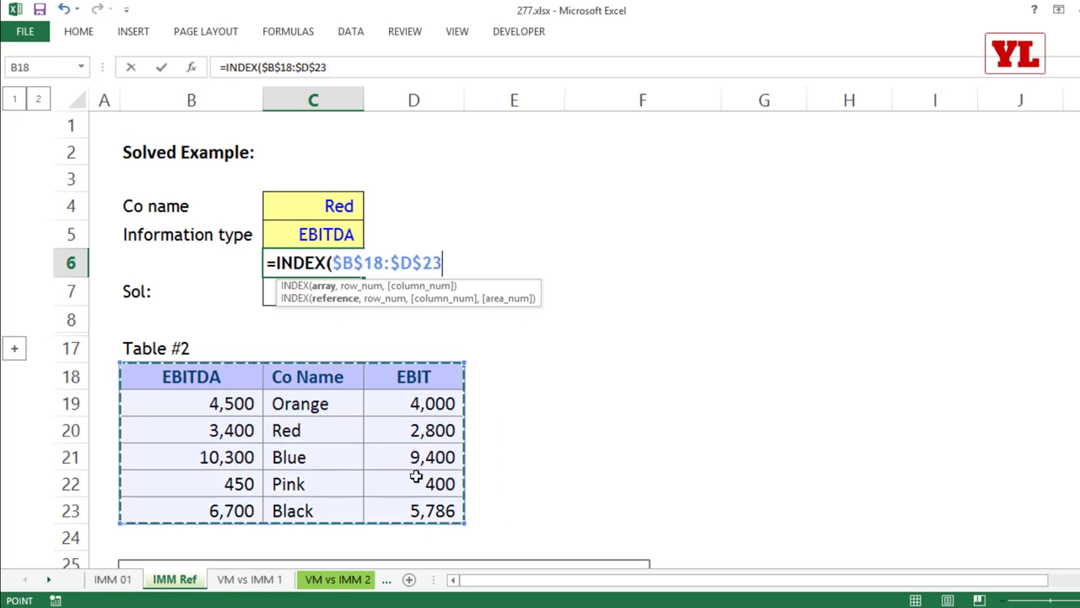
text(,)
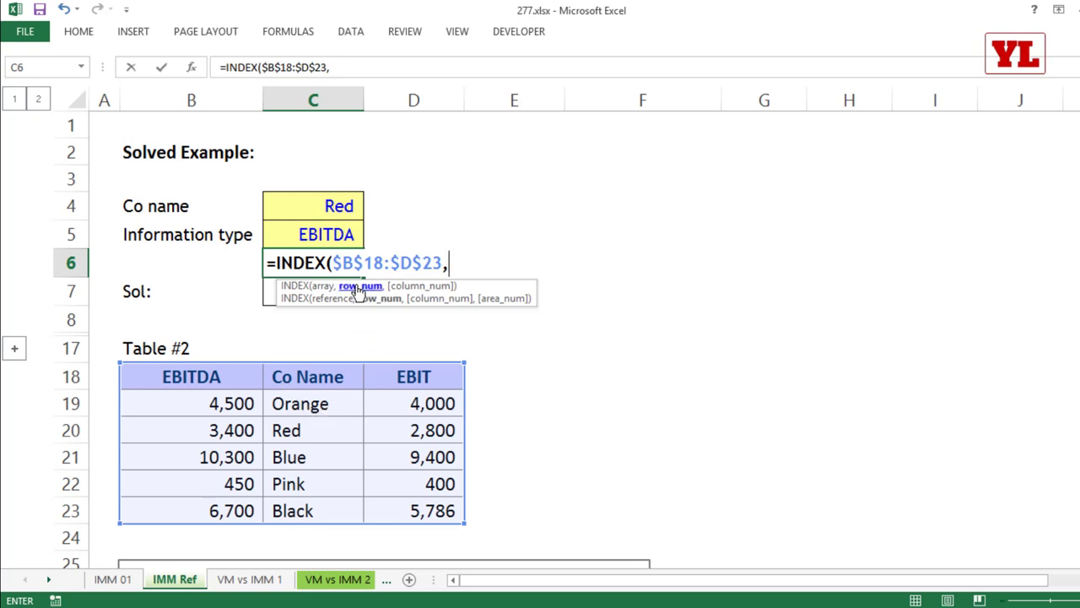
text(2,)
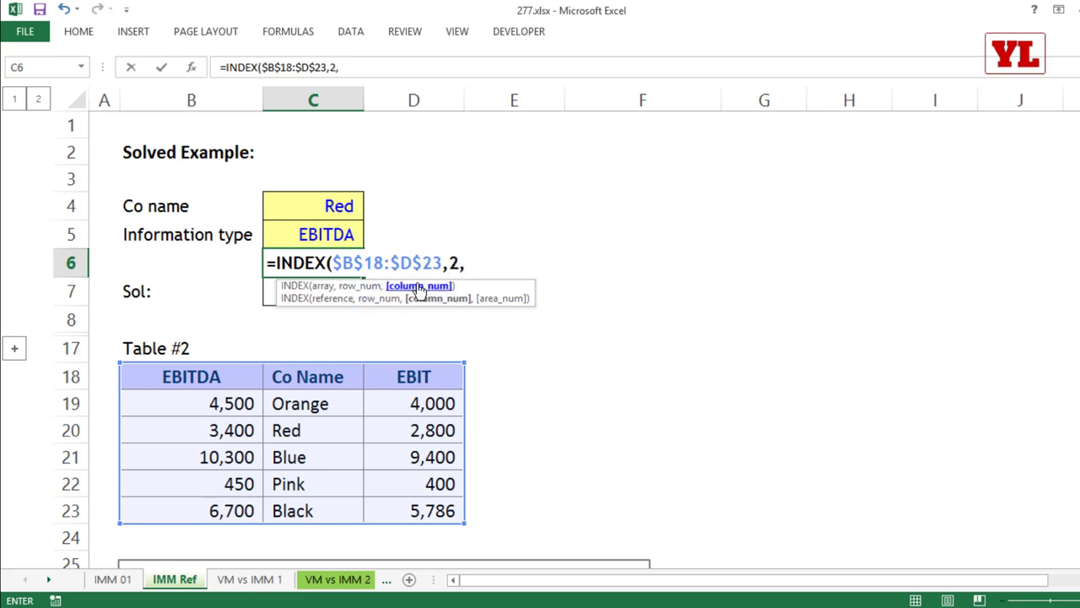
text(2))
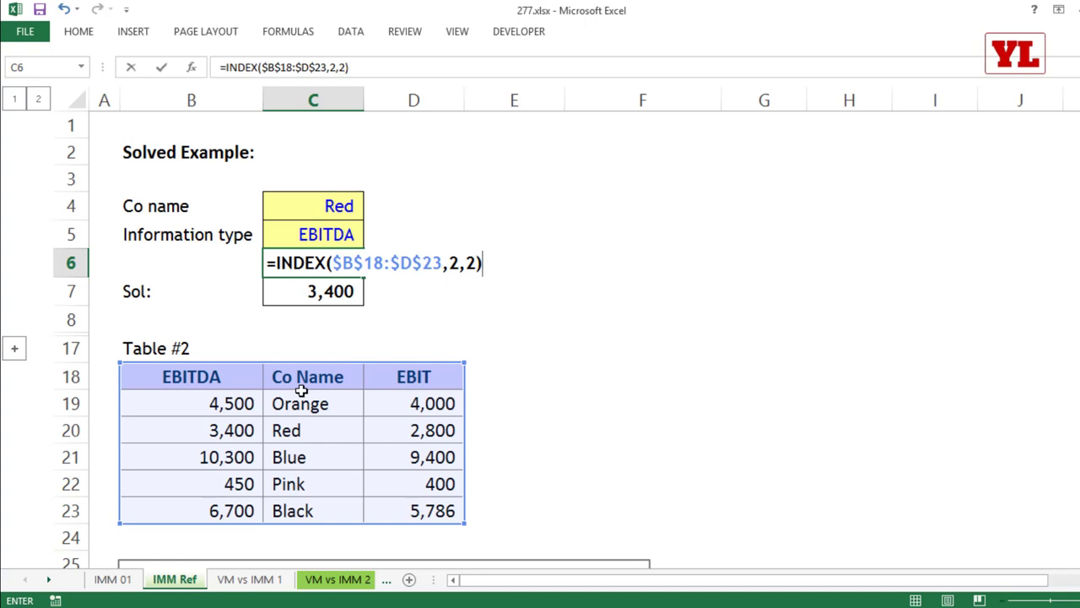
key(Return)
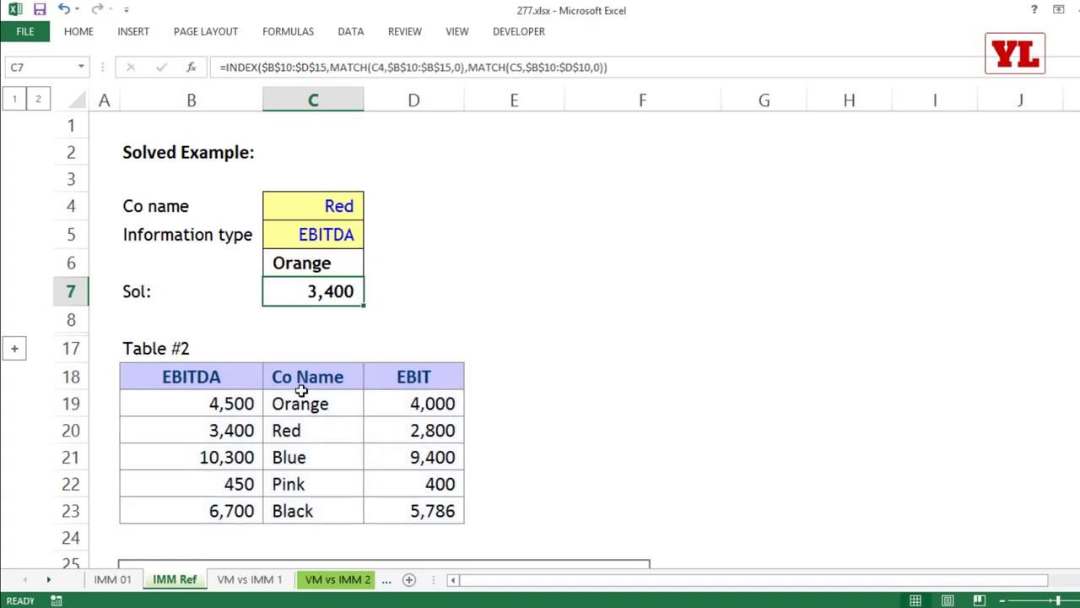
Review the array, row and column arguments of the INDEX formula in C6, and clear the cell.
click(301, 263)
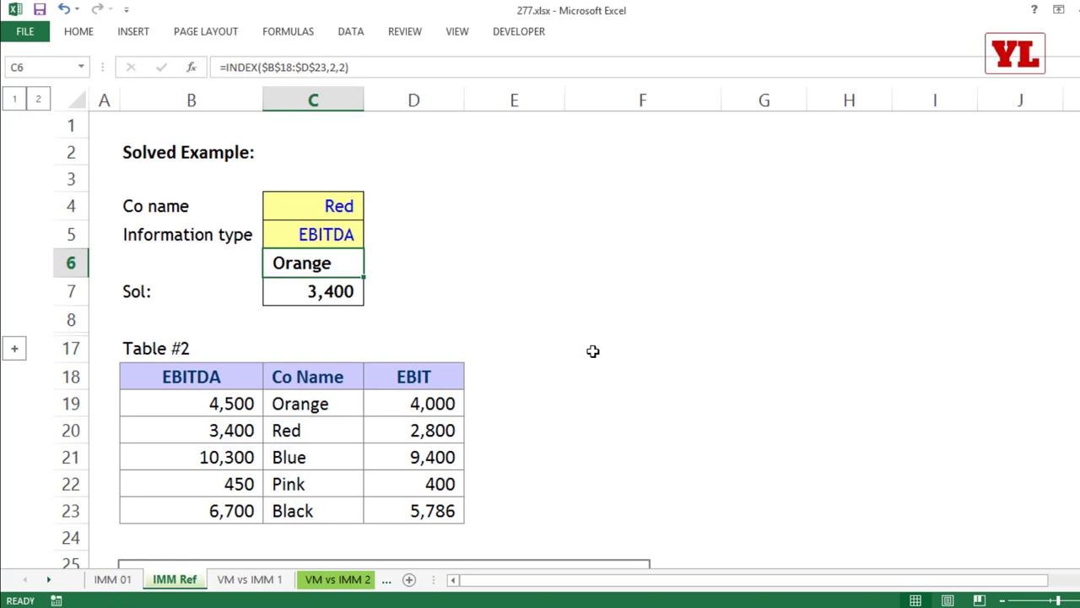
double_click(358, 263)
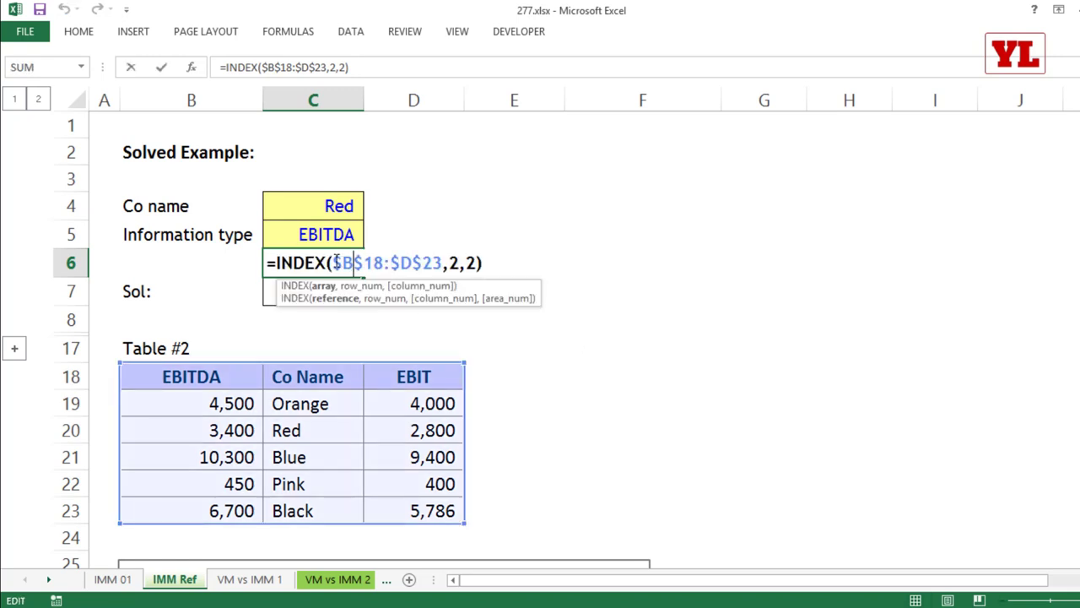
drag(334, 262, 473, 264)
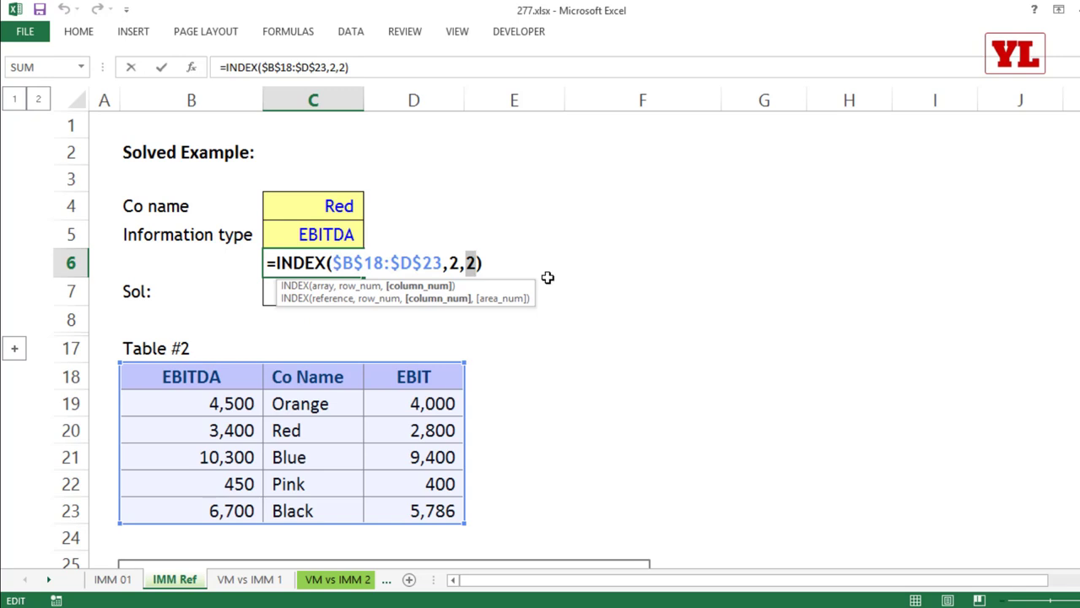
key(Escape)
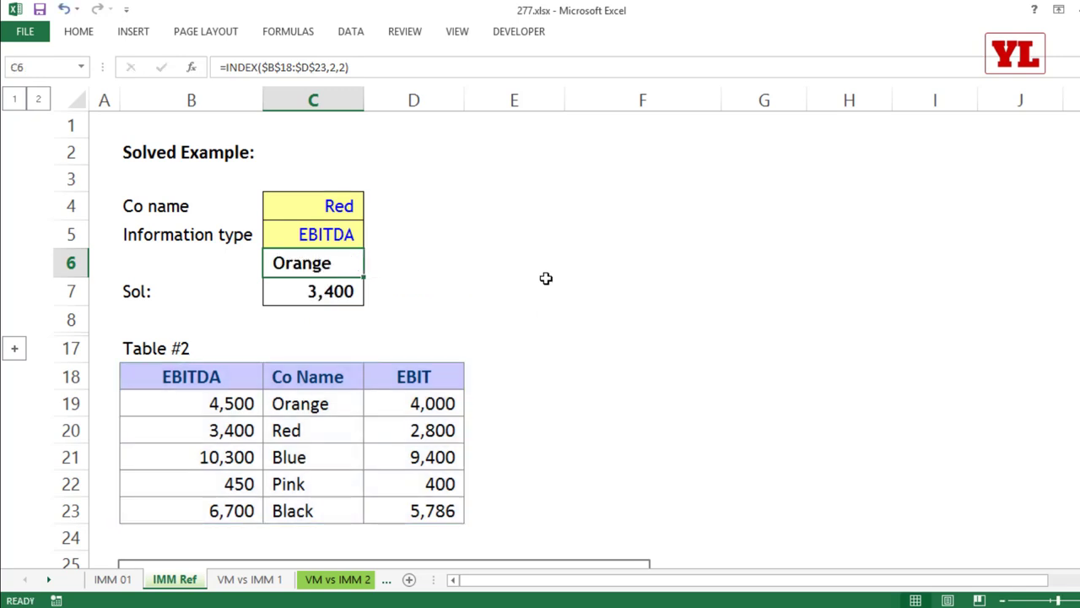
key(Delete)
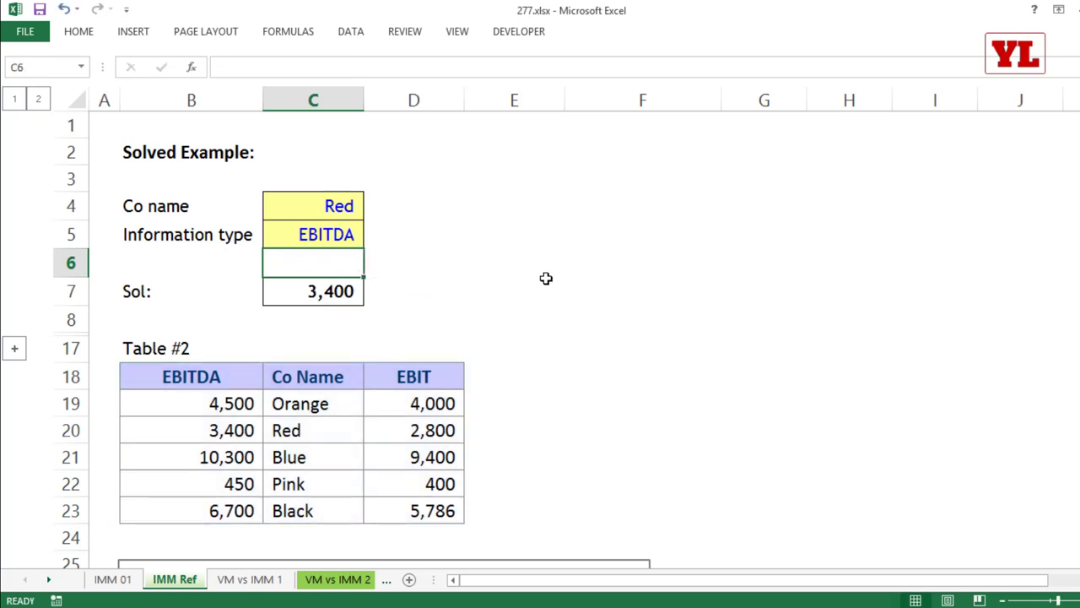
Compare the INDEX and MATCH syntax diagram below Table #2 with the company name in C4 and the table range B18:D23.
scroll(515, 302, down, 5)
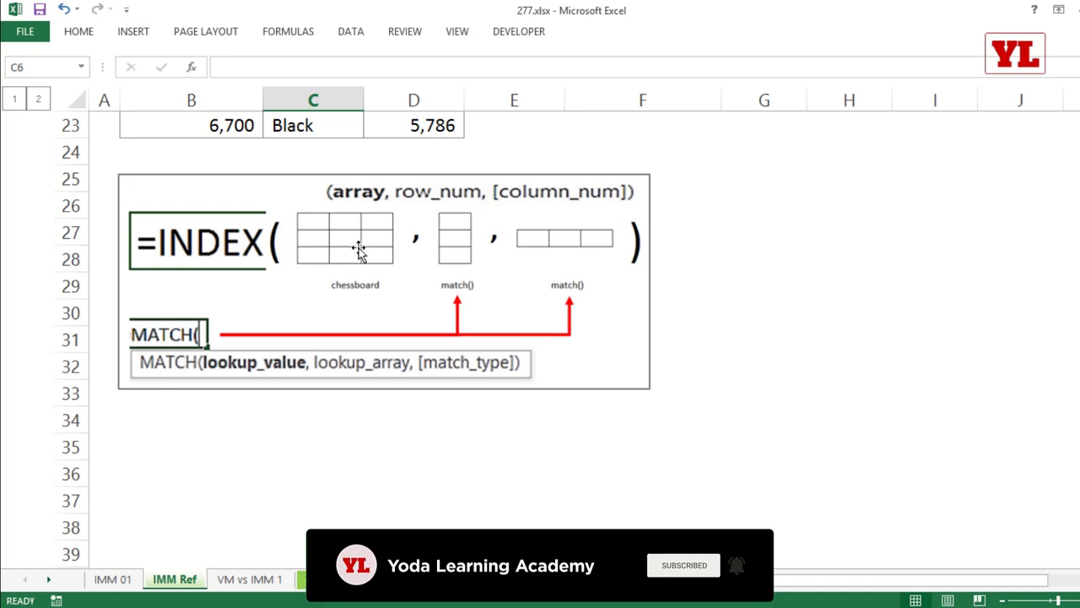
scroll(372, 257, up, 3)
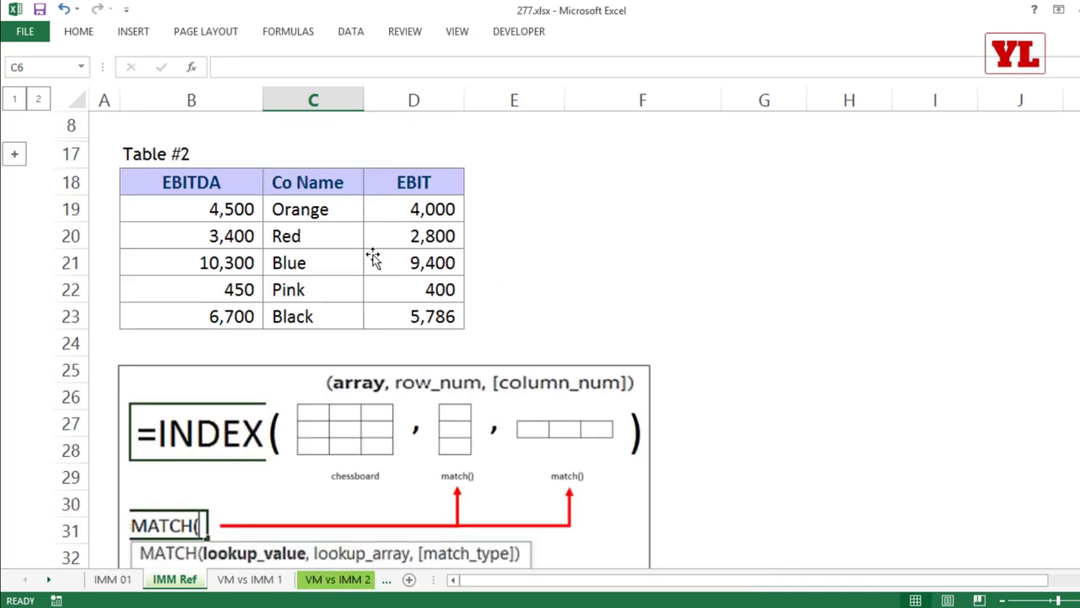
scroll(372, 256, up, 3)
click(341, 205)
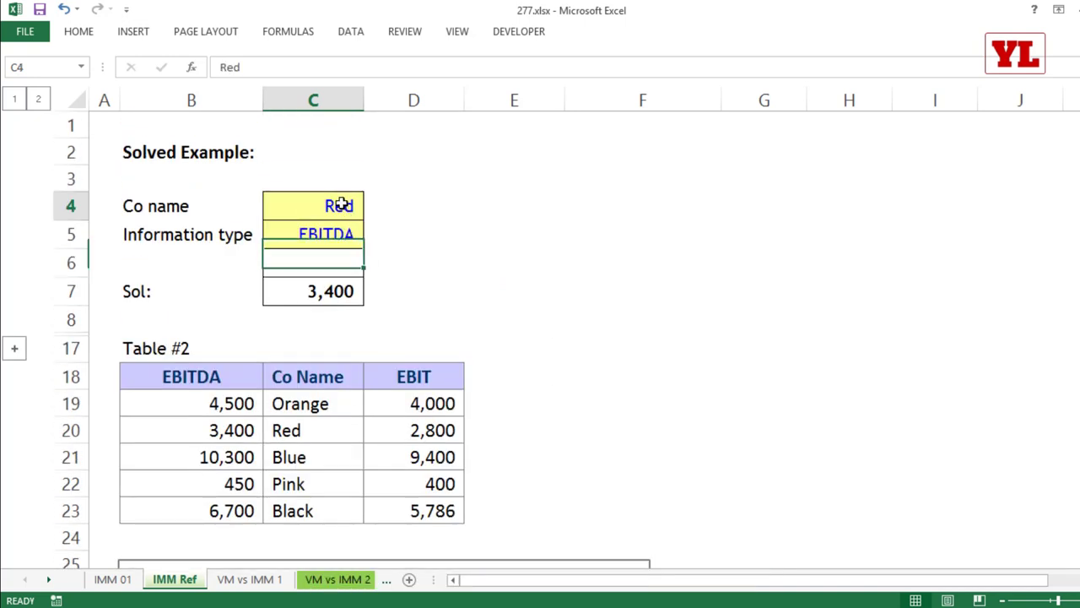
drag(229, 374, 405, 508)
key(ctrl+c)
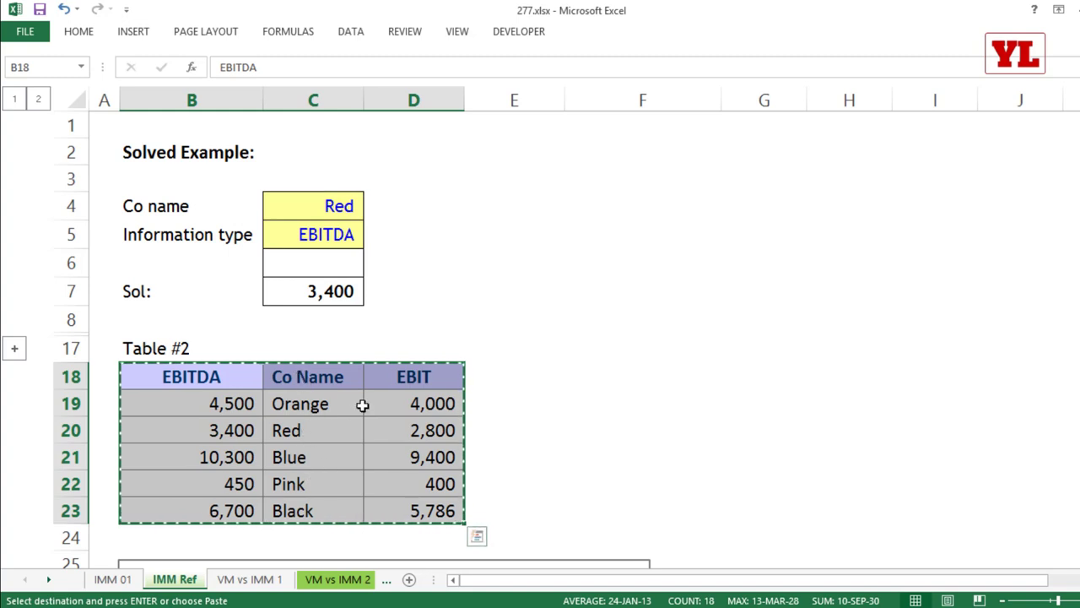
scroll(362, 405, down, 4)
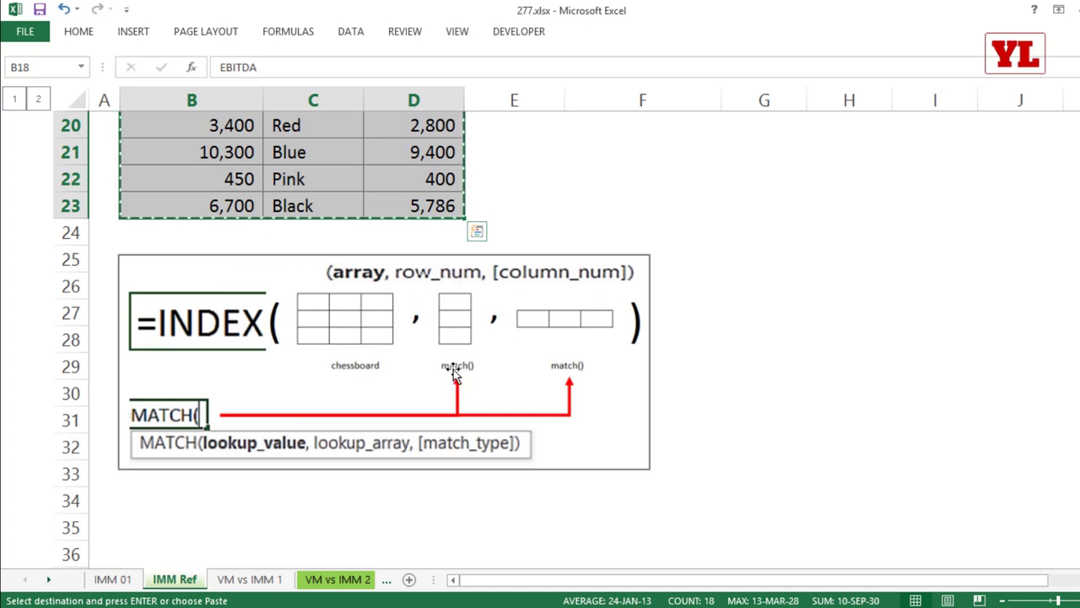
scroll(454, 369, up, 3)
scroll(453, 368, up, 1)
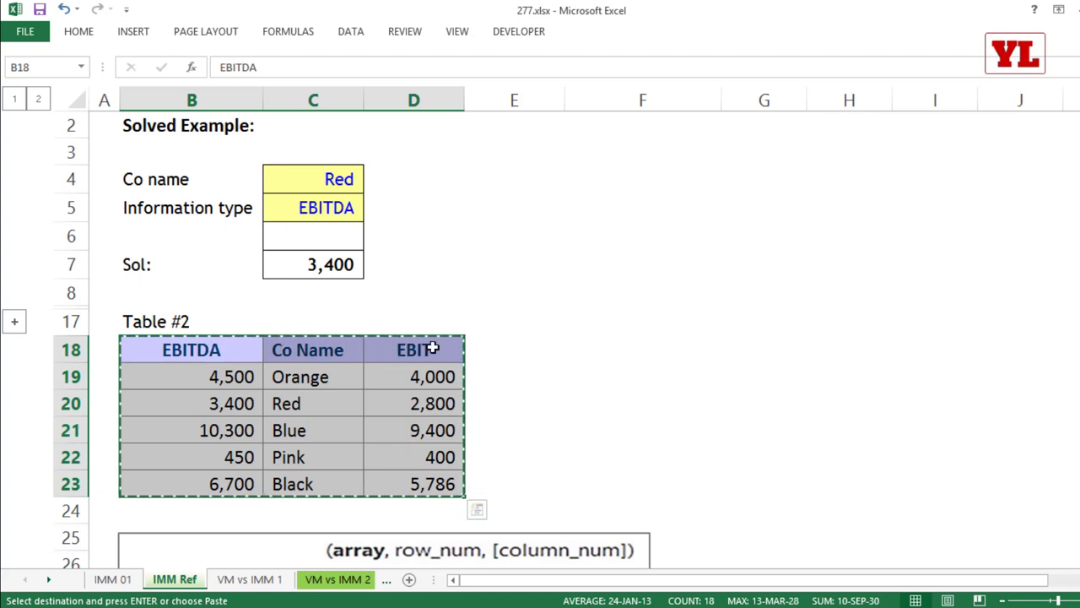
Move the INDEX and MATCH syntax picture up beside Table #2, into the empty area from column E onward.
scroll(432, 348, down, 4)
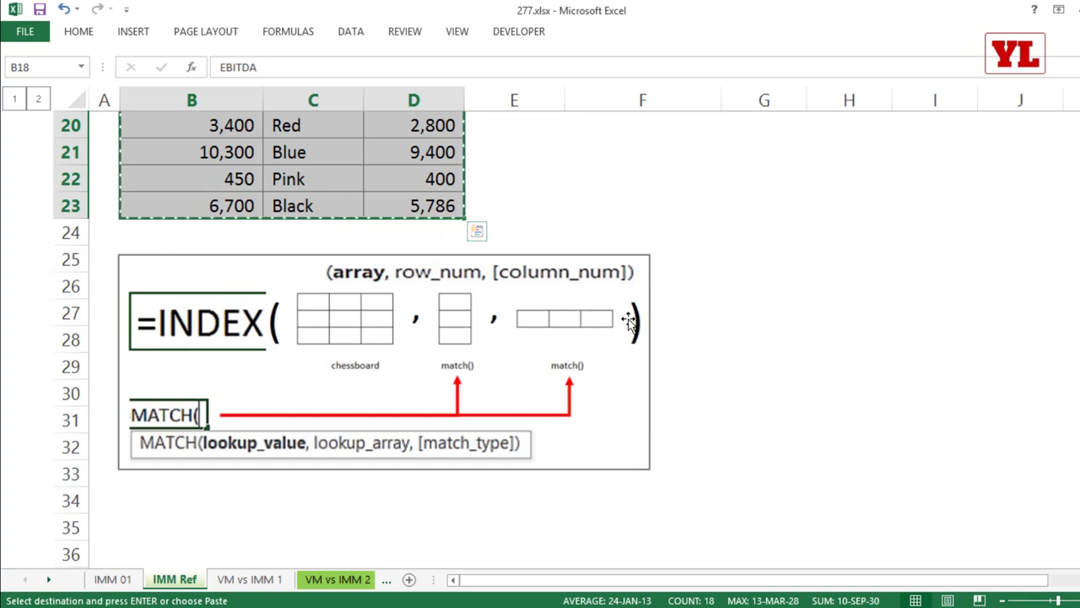
drag(505, 321, 540, 424)
scroll(667, 289, up, 3)
scroll(678, 169, up, 2)
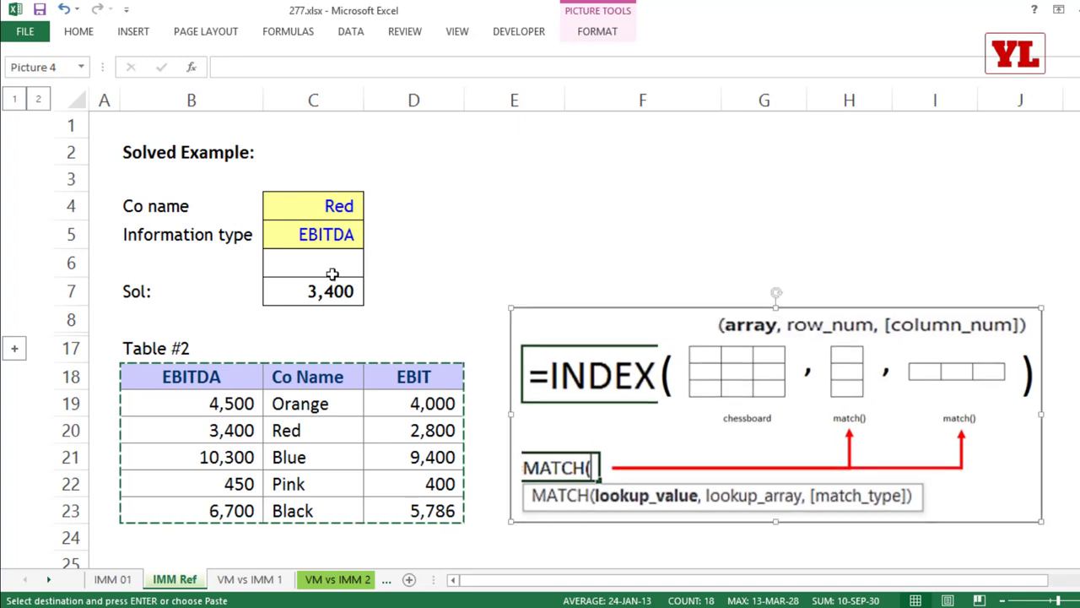
Start an INDEX formula in C6 with Table #2's range $B$18:$D$23 as an absolute array argument.
click(333, 273)
text(=inde)
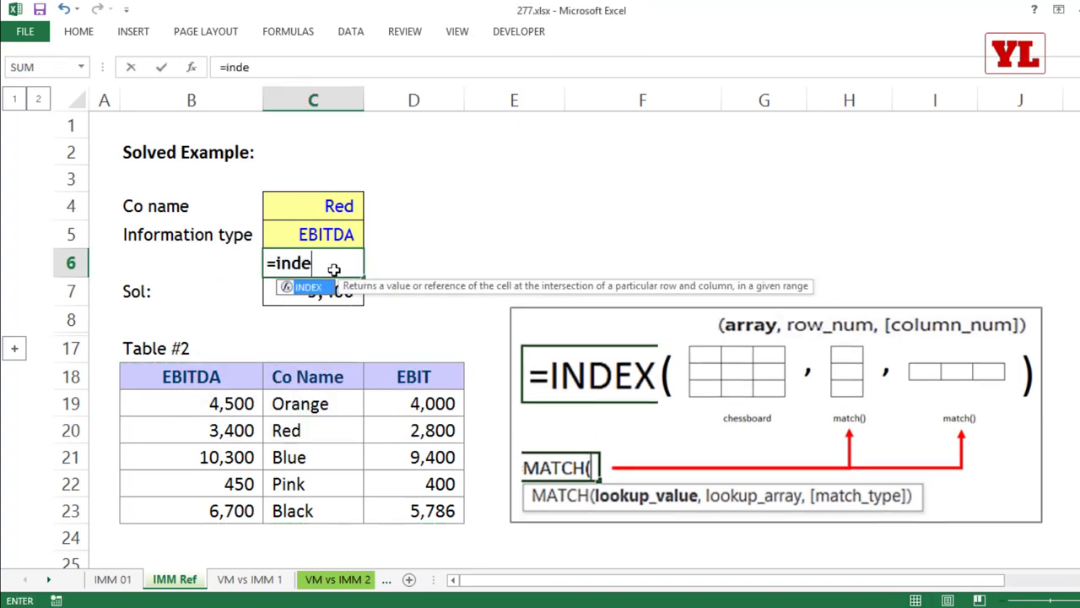
key(Tab)
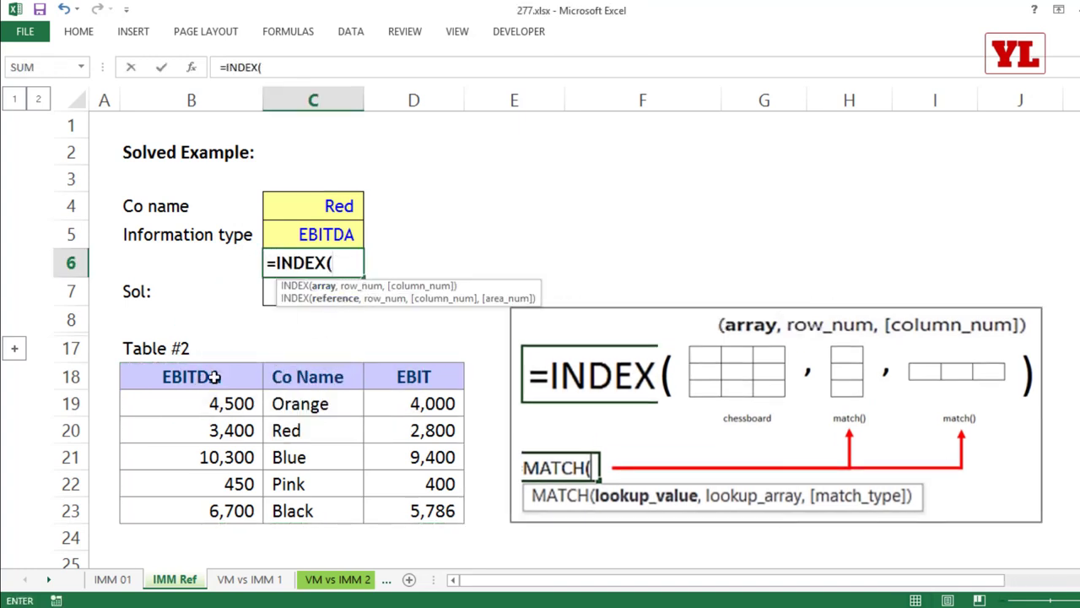
drag(214, 377, 408, 512)
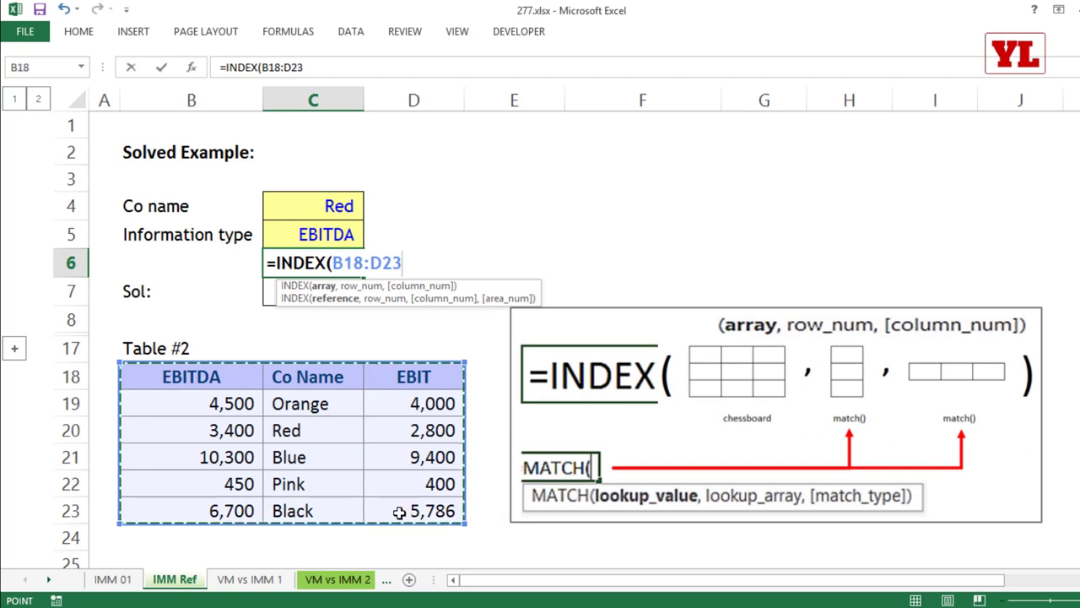
drag(104, 374, 107, 475)
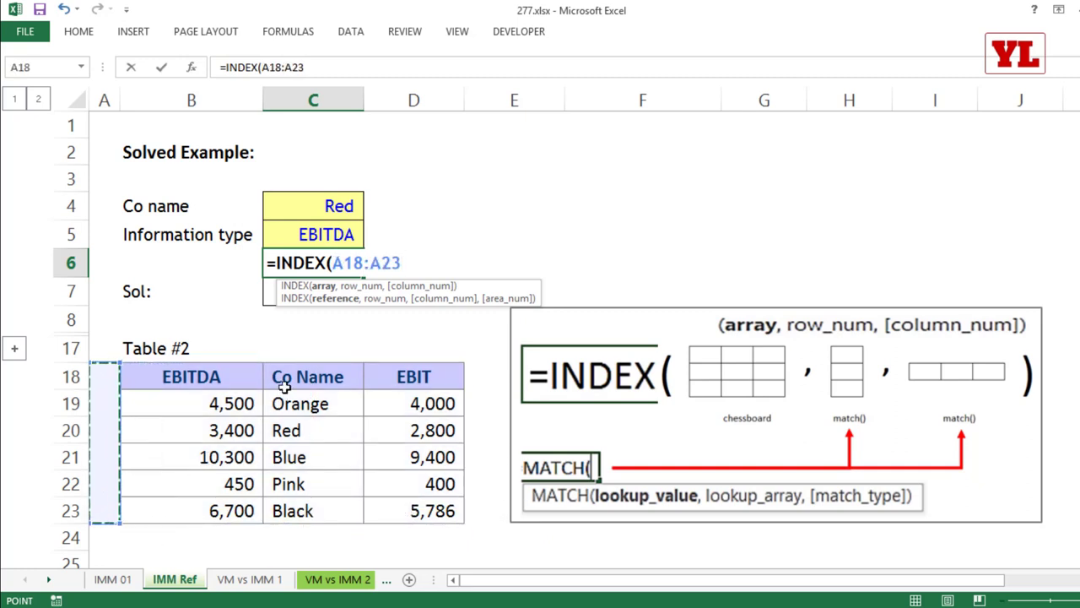
drag(285, 385, 286, 467)
drag(358, 499, 200, 385)
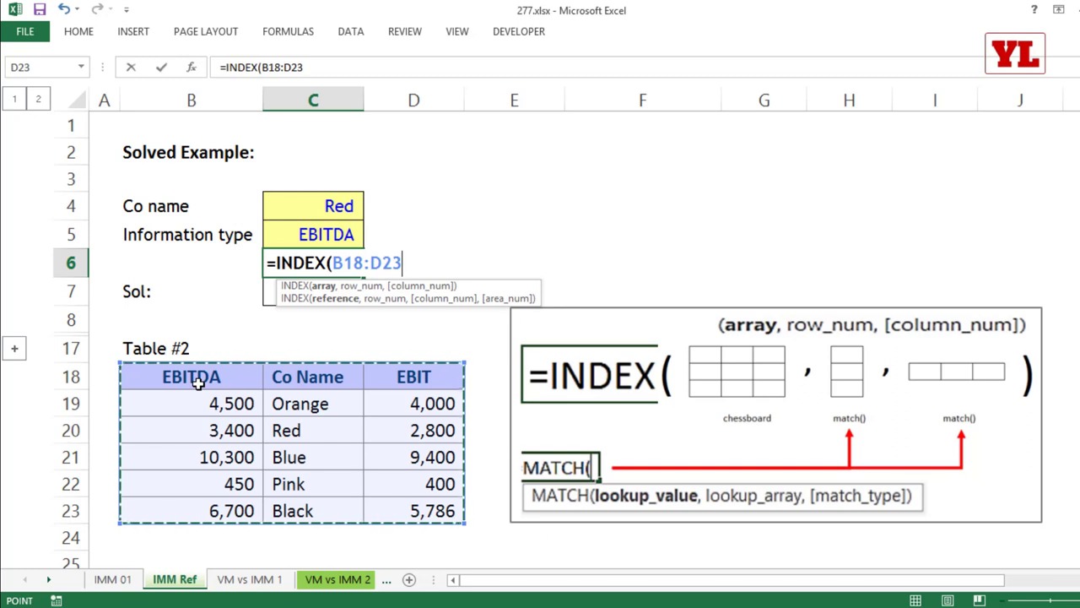
key(F4)
text(,)
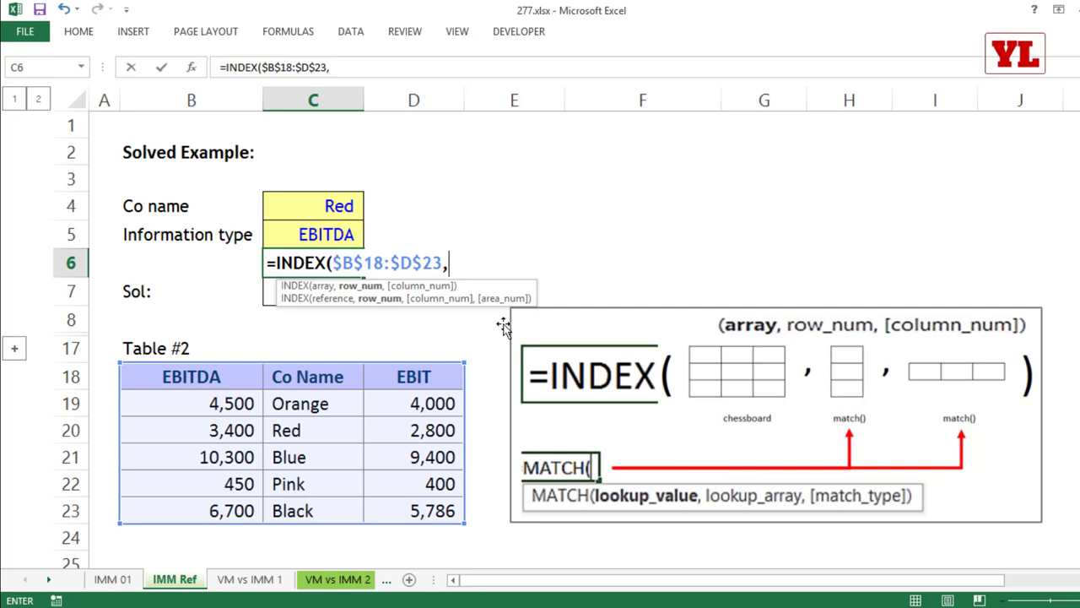
Add two empty MATCH() functions as the row and column arguments of C6's INDEX formula and close its parenthesis.
text(mat)
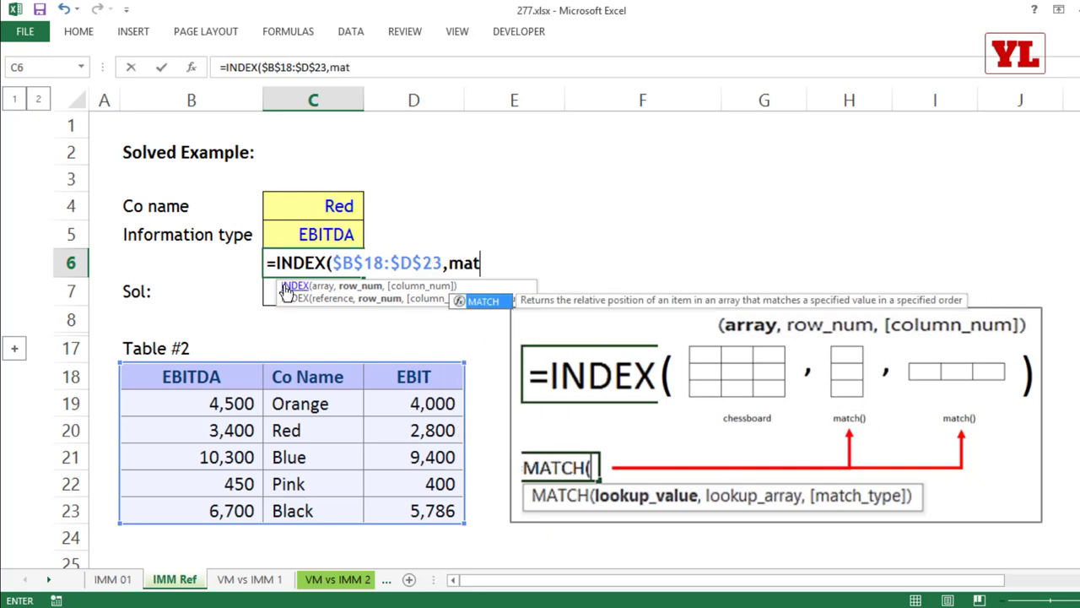
key(Tab)
text())
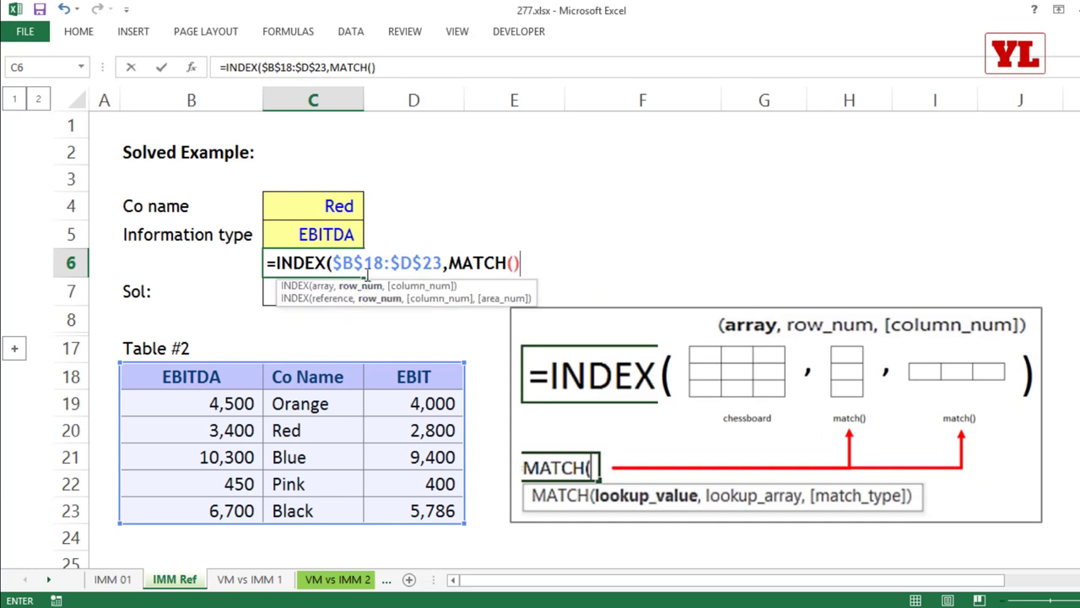
text(,mat)
key(Tab)
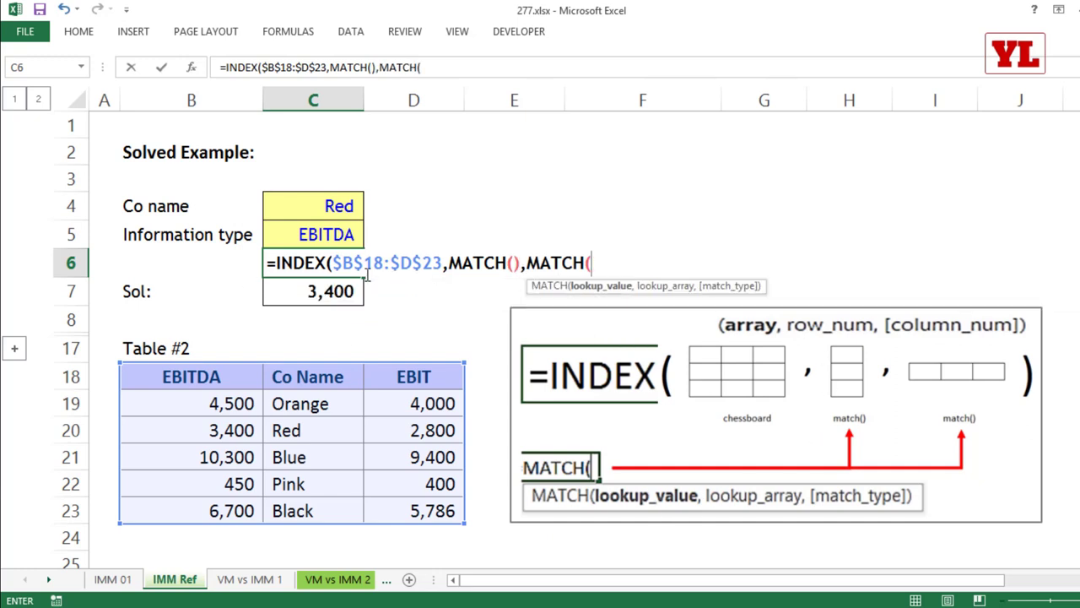
text()))
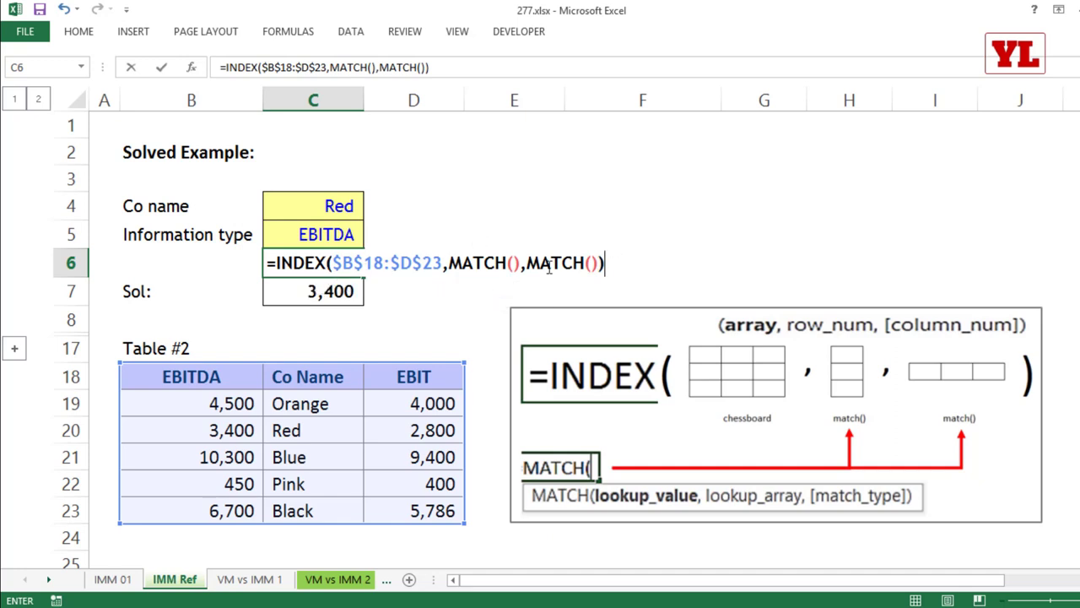
Review the two MATCH placeholders in C6's formula and place the cursor inside the first one's parentheses.
click(527, 263)
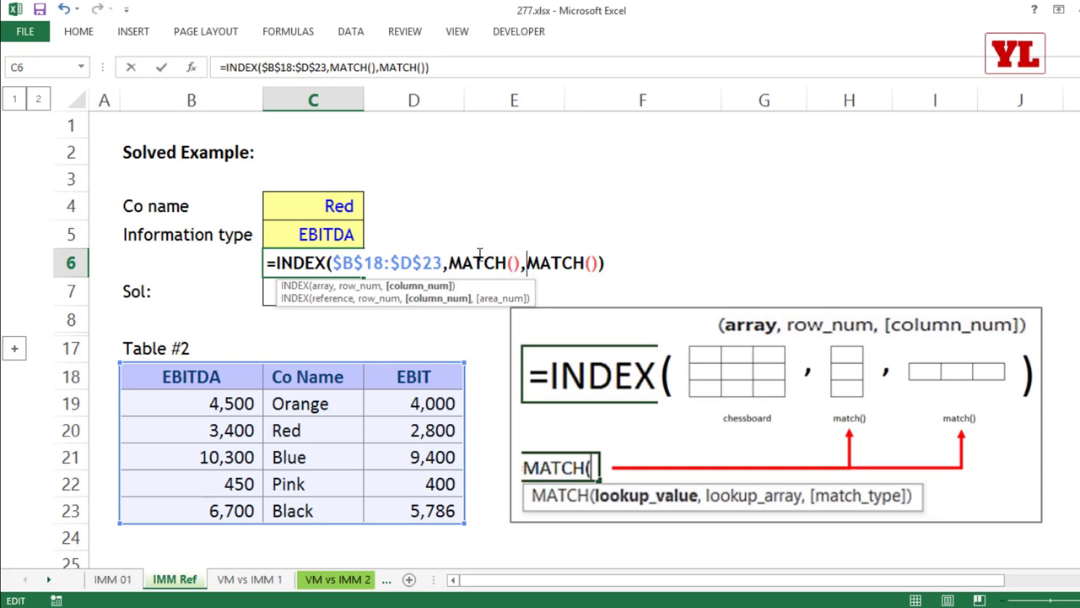
click(475, 261)
click(586, 262)
drag(459, 261, 614, 262)
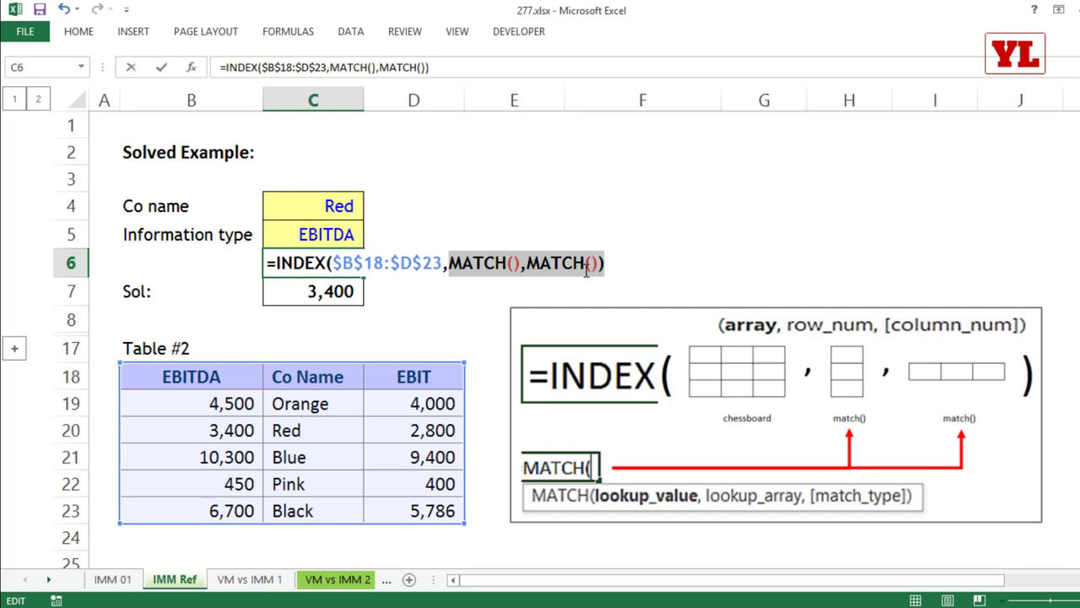
click(513, 263)
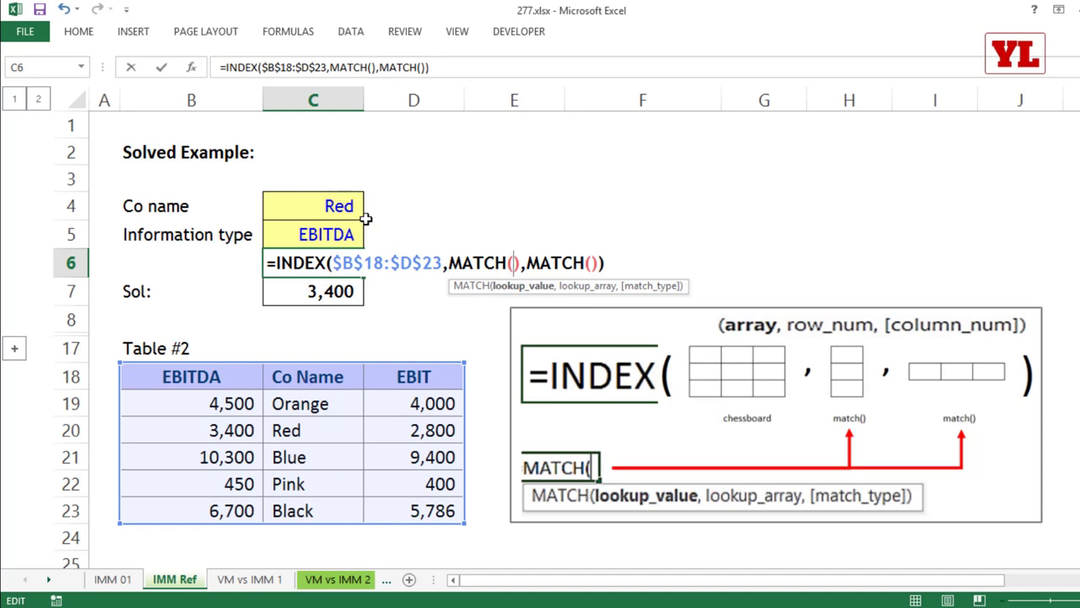
Fill C6's first MATCH with C4 as the lookup value and Table #2's Co Name column, C18:C23, as the lookup array.
click(335, 206)
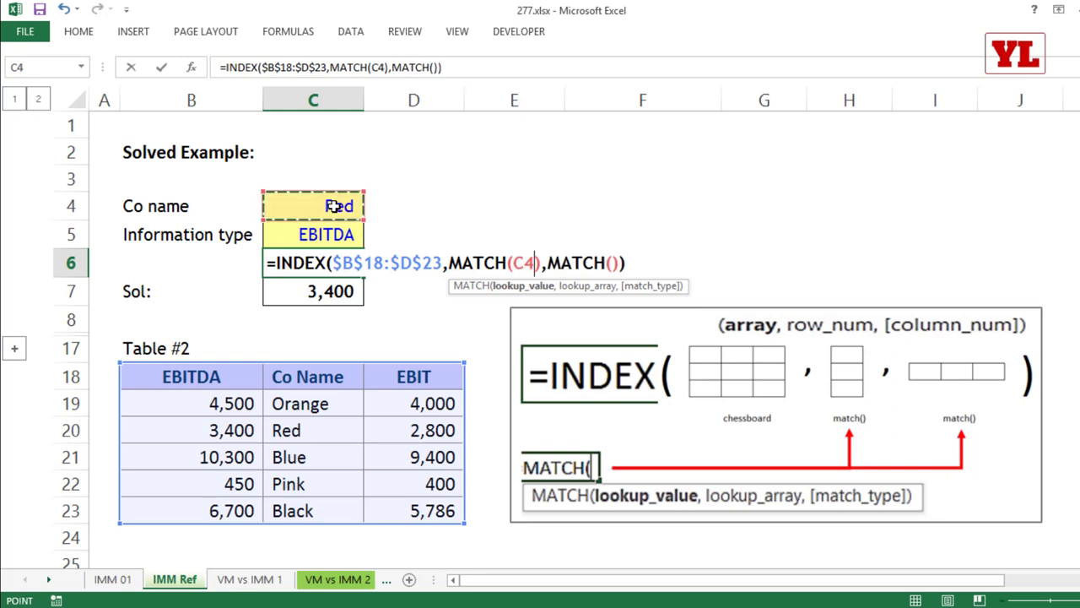
text(,)
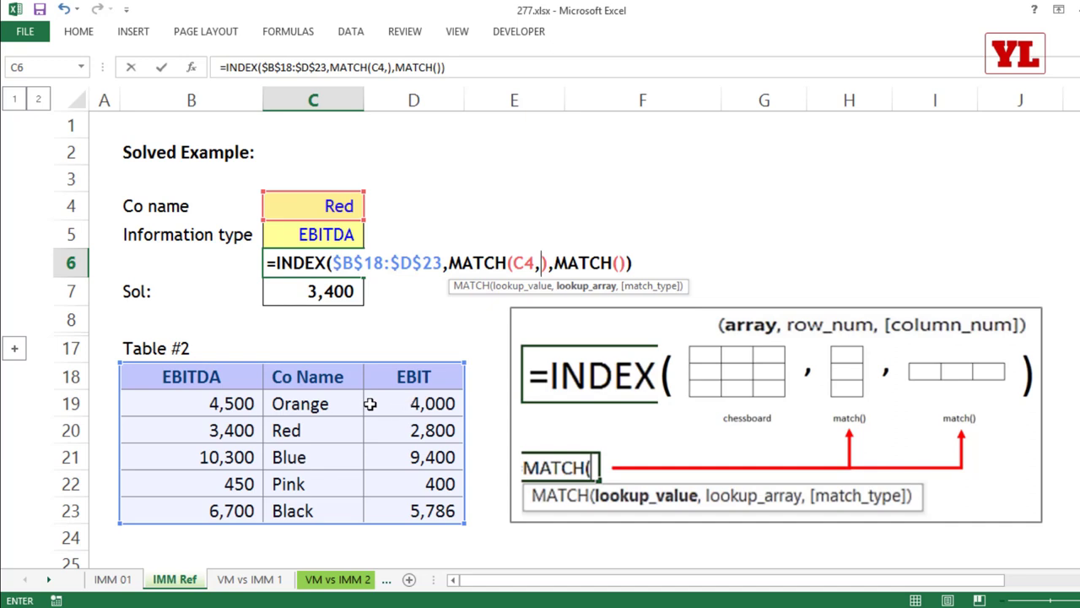
drag(321, 376, 321, 510)
Try other lookup ranges in C6's first MATCH, starting above or below the Co Name header or spanning the whole table B18:D23.
drag(308, 346, 304, 457)
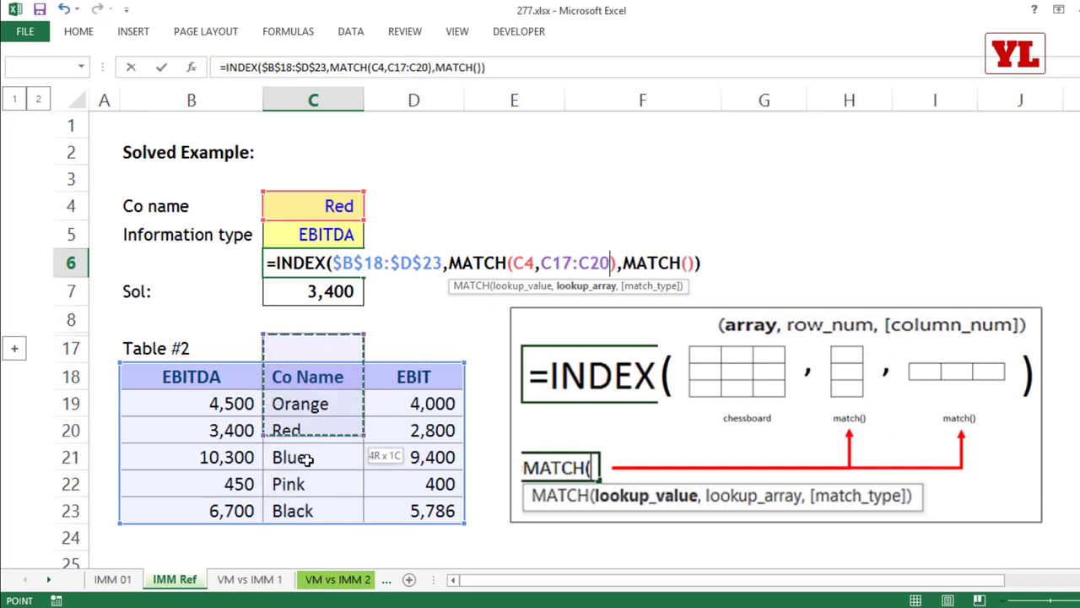
drag(334, 403, 321, 479)
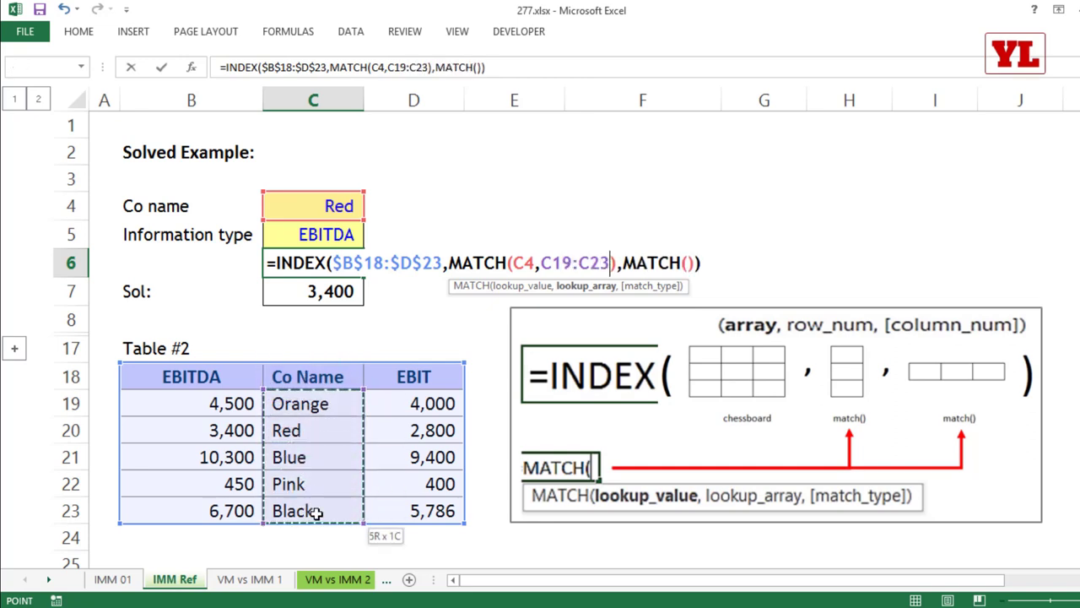
click(330, 372)
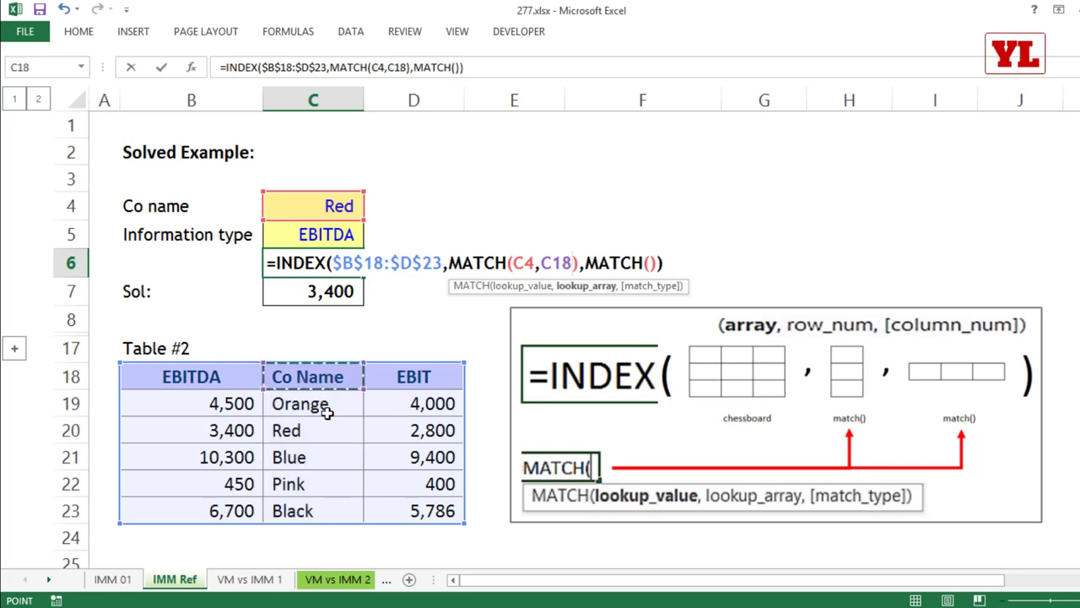
drag(328, 411, 324, 476)
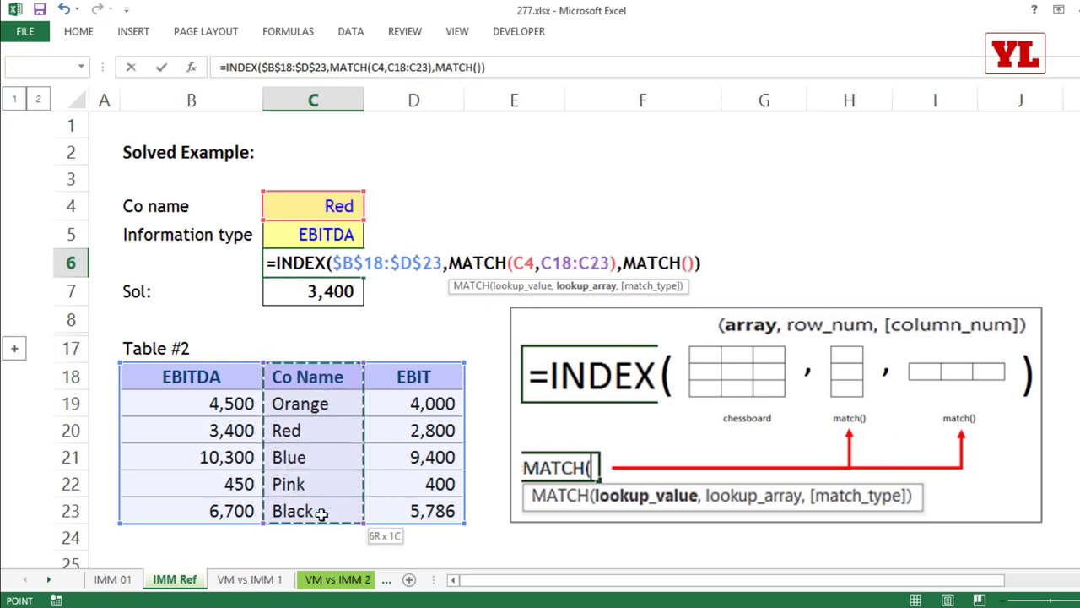
drag(215, 377, 351, 510)
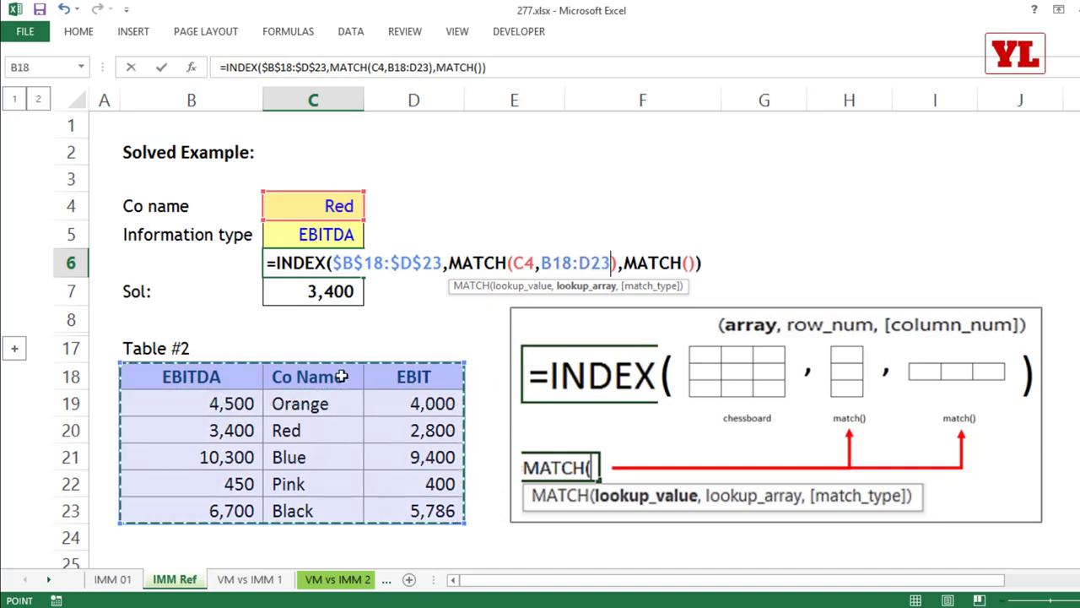
Set the first MATCH's lookup array to the absolute range $C$18:$C$23 with match type 0.
drag(313, 376, 329, 509)
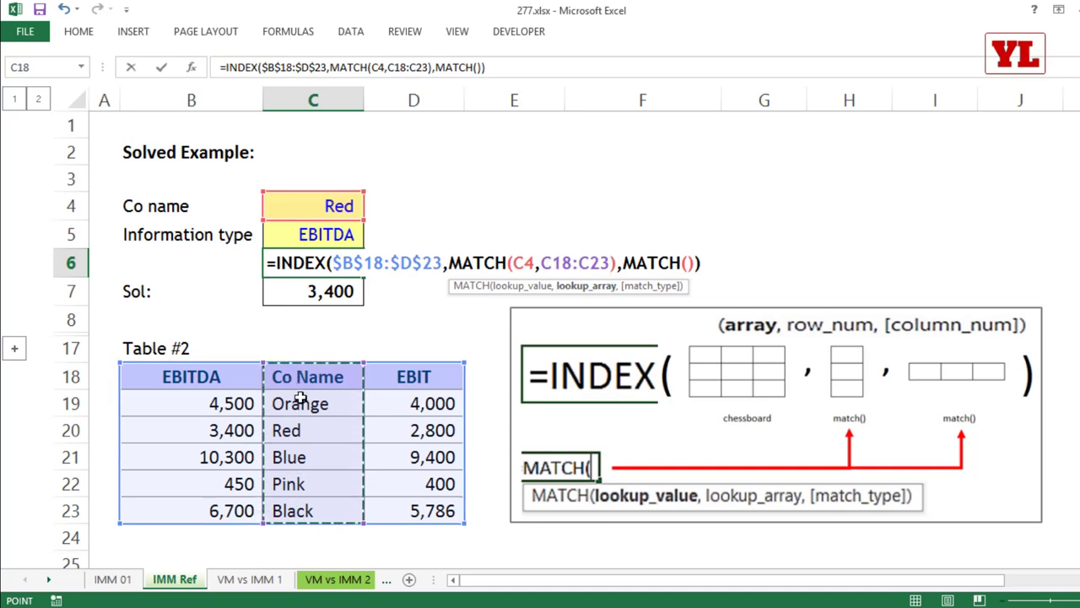
key(F4)
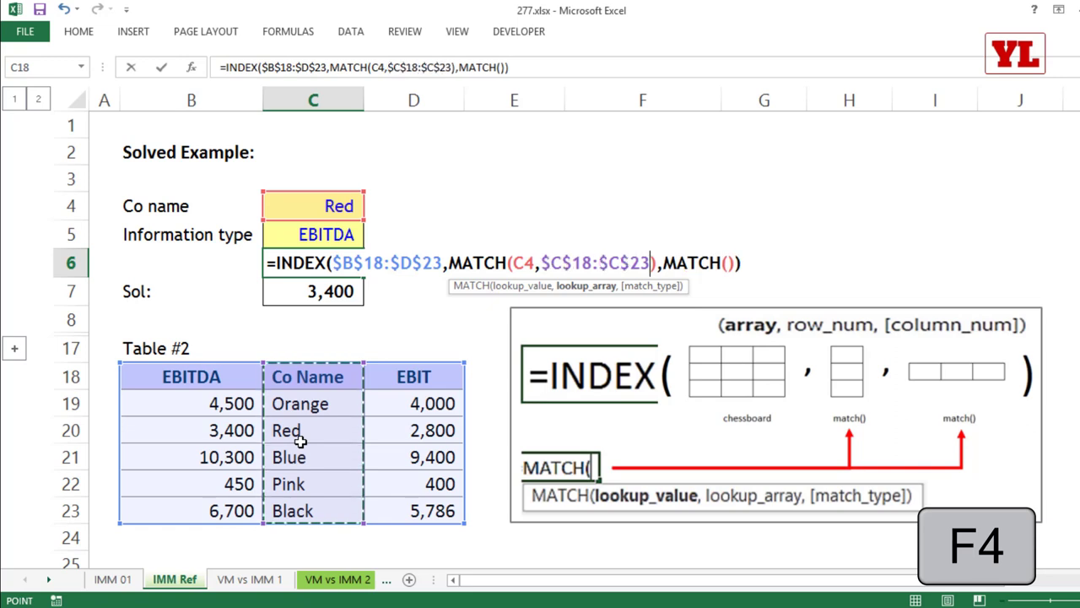
text(,0)
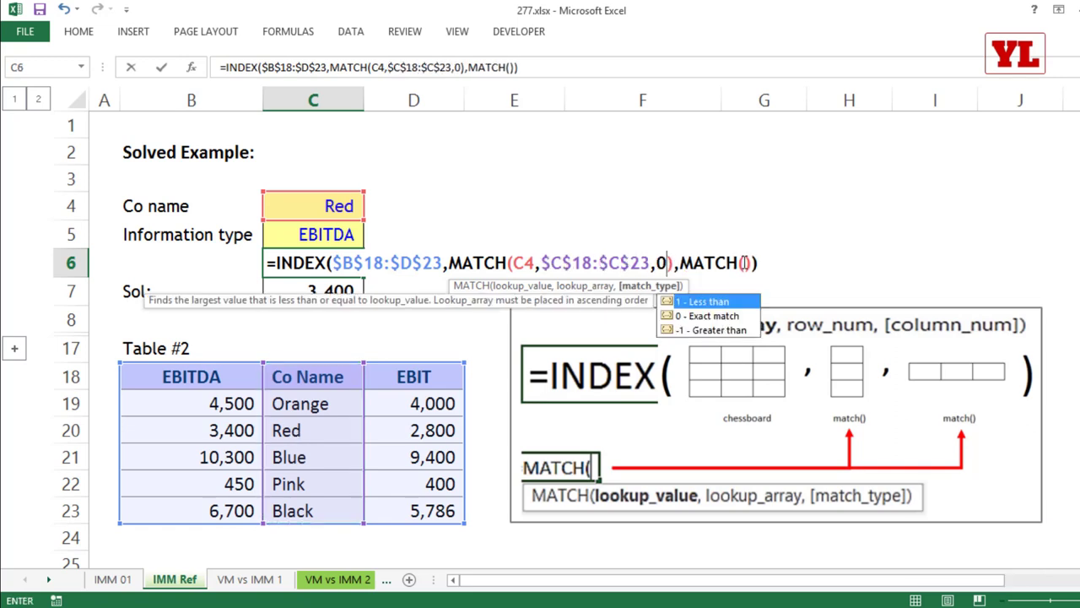
Complete C6's second MATCH with C5, the absolute header range $B$18:$D$18 and match type 0, and enter the formula.
click(747, 263)
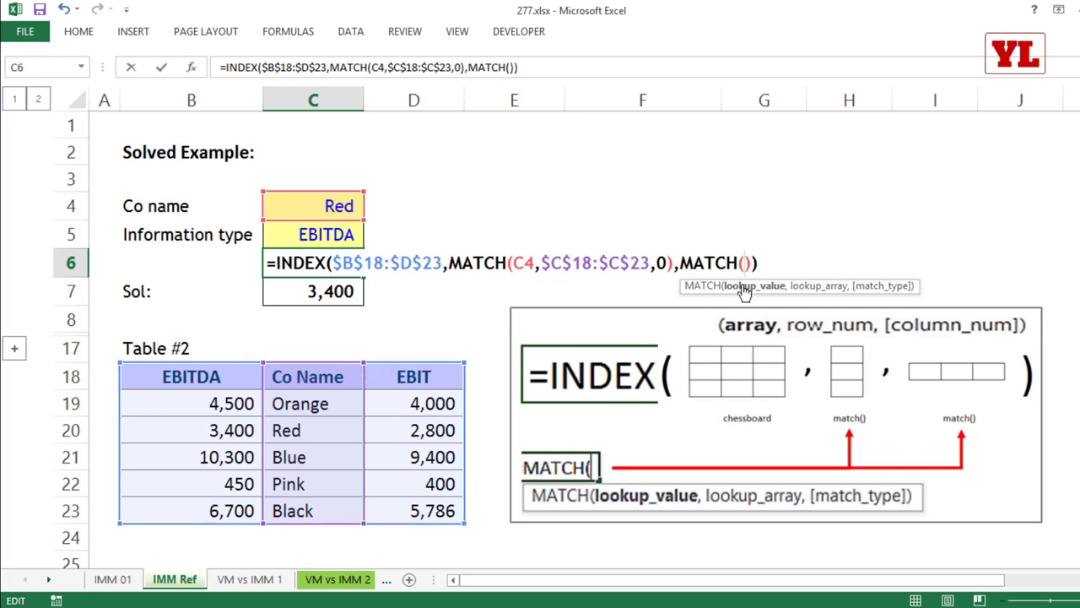
click(329, 235)
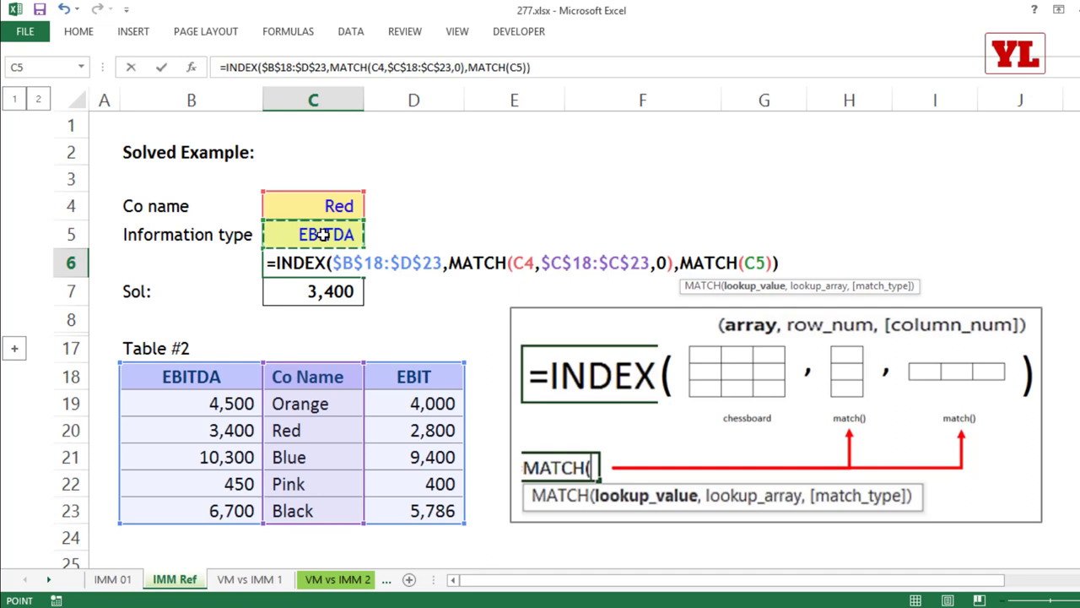
text(,)
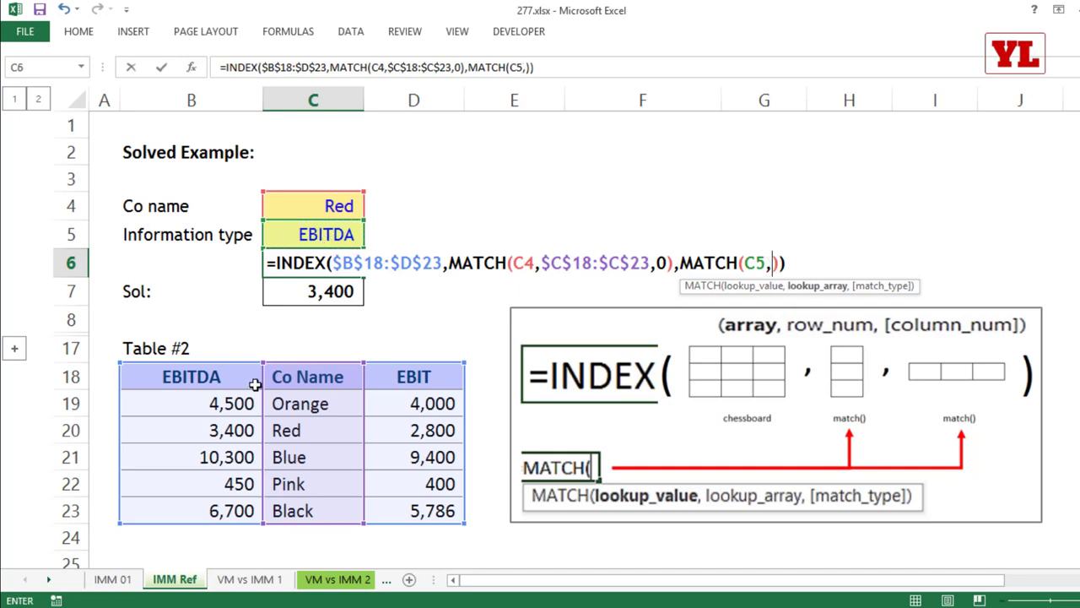
click(103, 377)
click(313, 376)
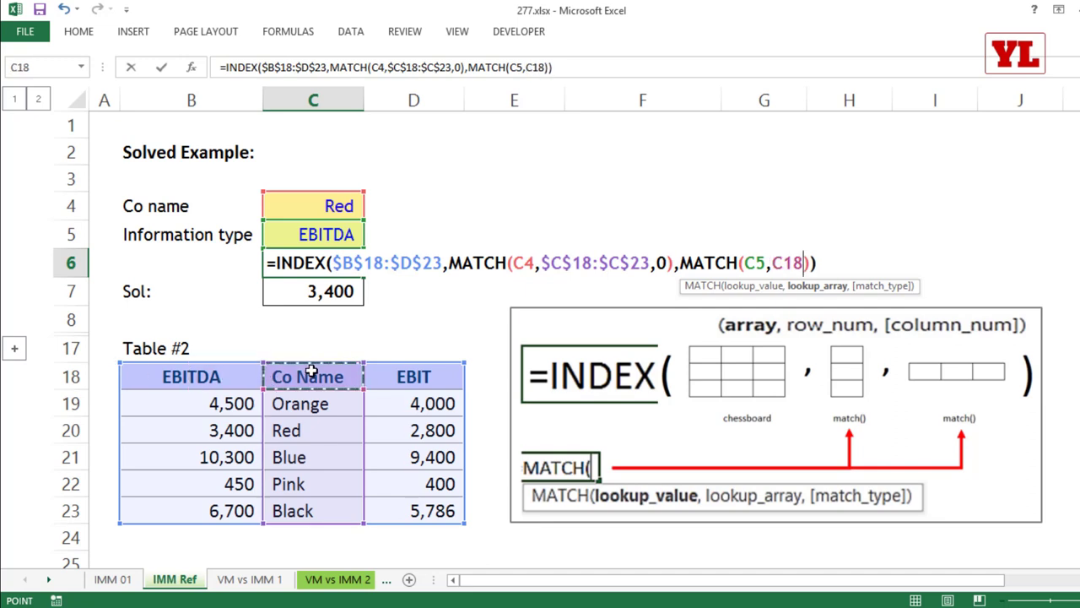
click(194, 378)
shift+click(405, 377)
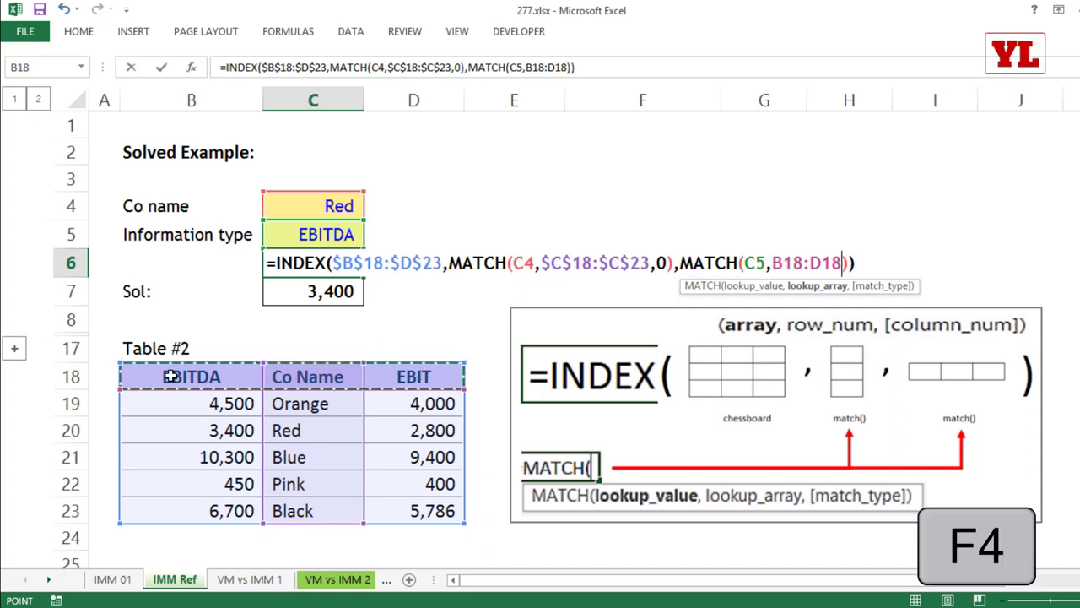
key(F4)
text(,0)
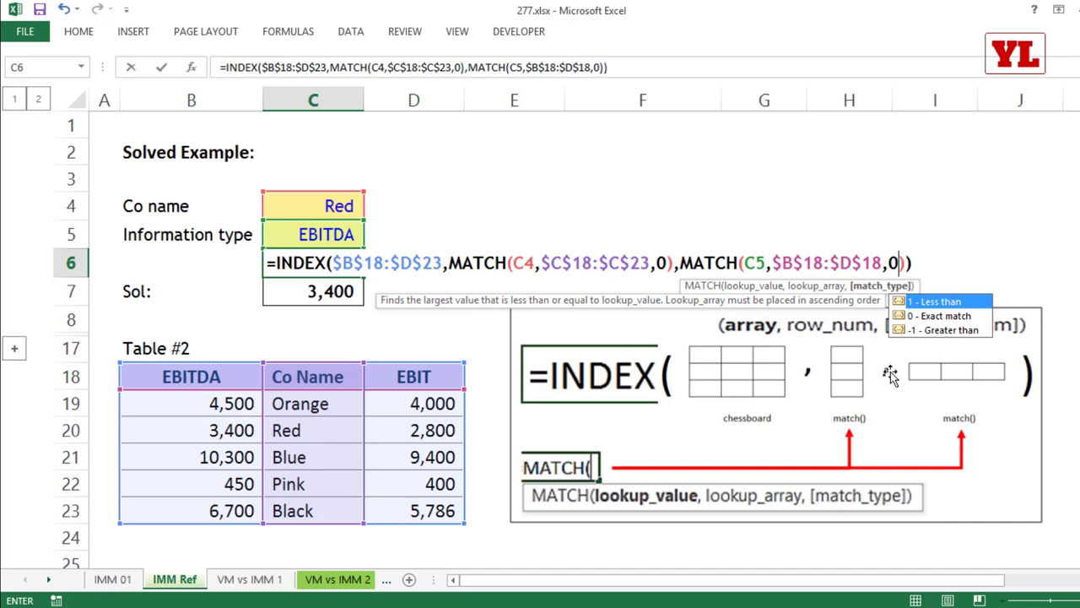
key(Return)
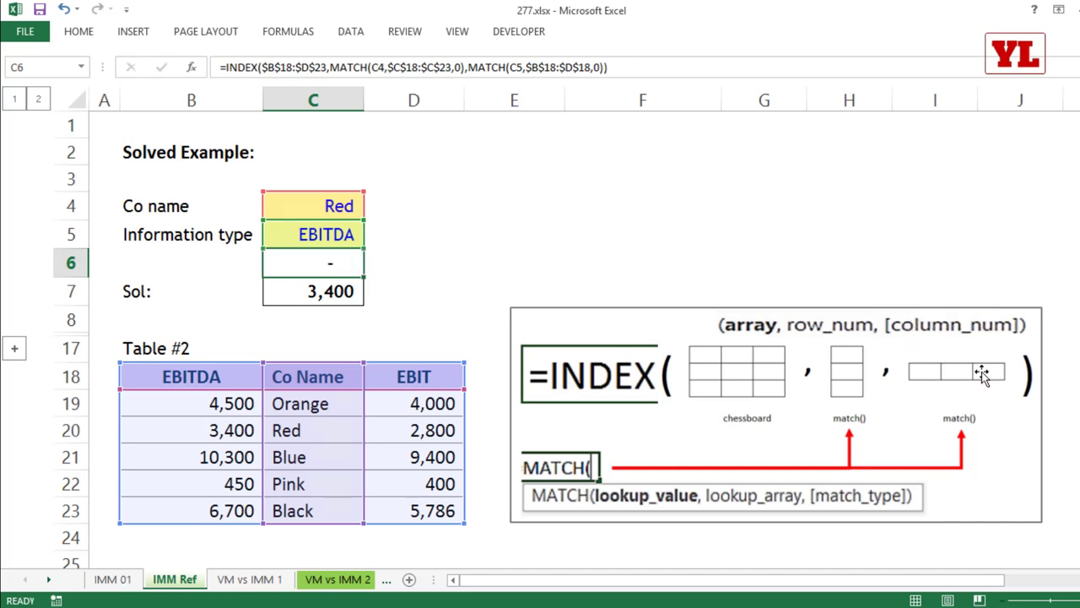
Check C6's result against the company name in C4, the information type in C5 and cell B20 of Table #2.
click(338, 204)
click(338, 233)
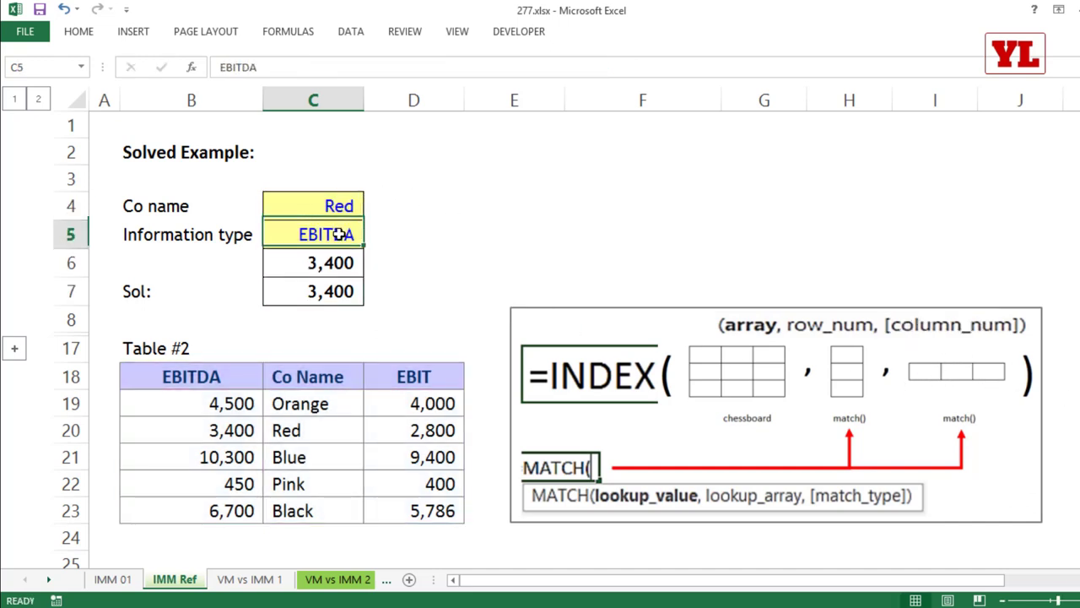
click(228, 432)
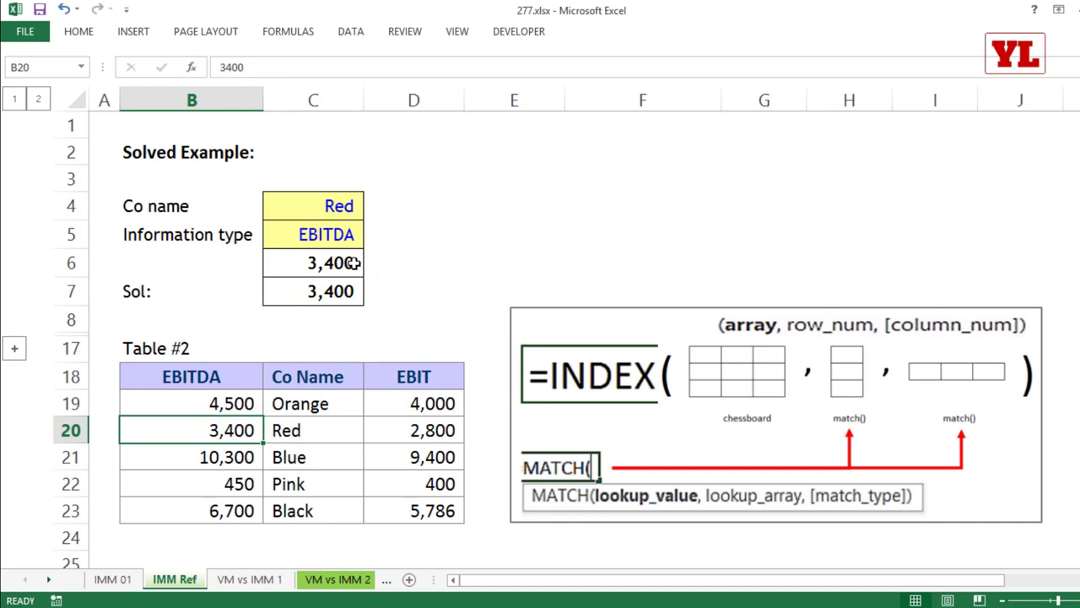
On the VM vs IMM 2 sheet, move the INDEX with two MATCH diagram down to start at about row 5, and review it.
click(338, 579)
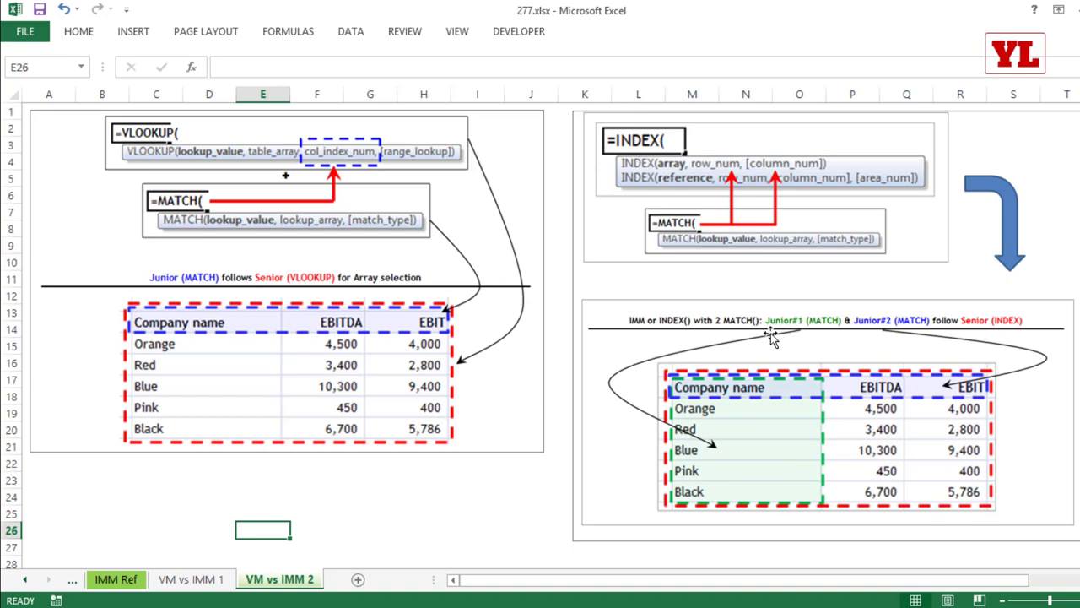
drag(713, 310, 714, 377)
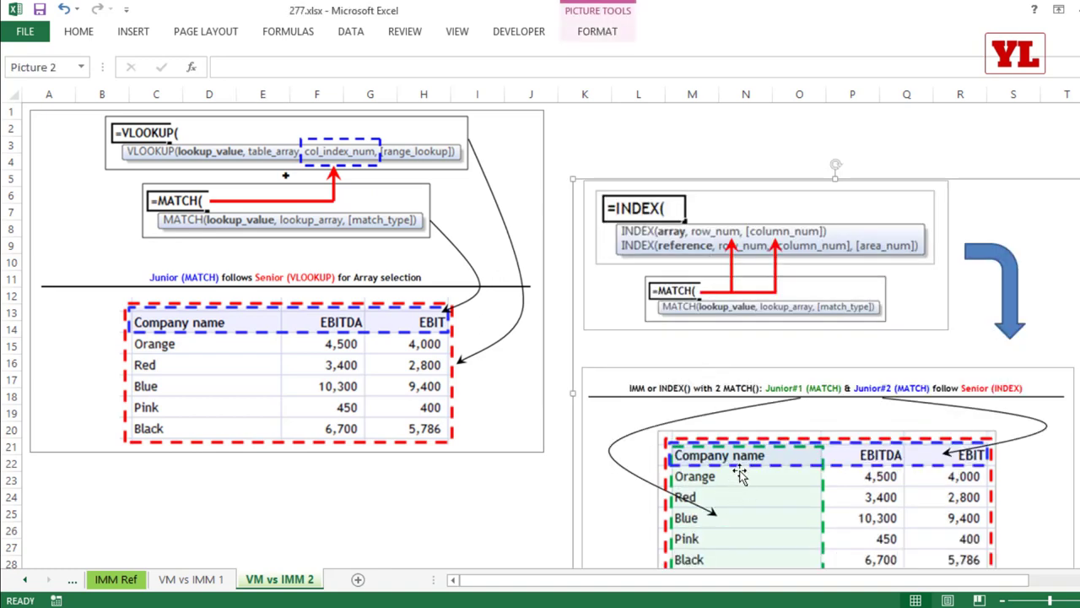
scroll(736, 425, down, 2)
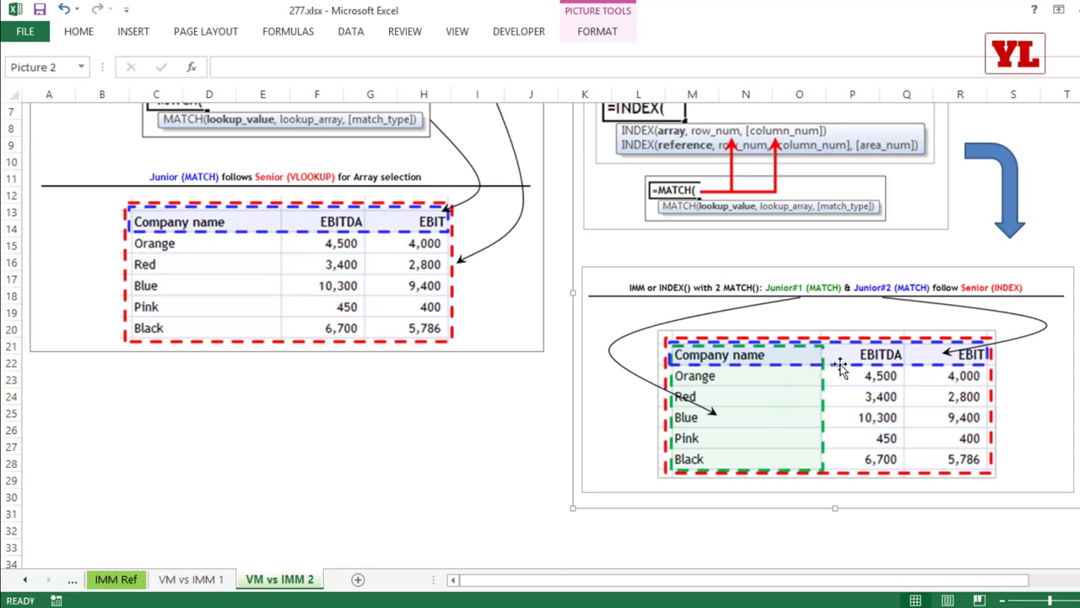
scroll(504, 434, up, 2)
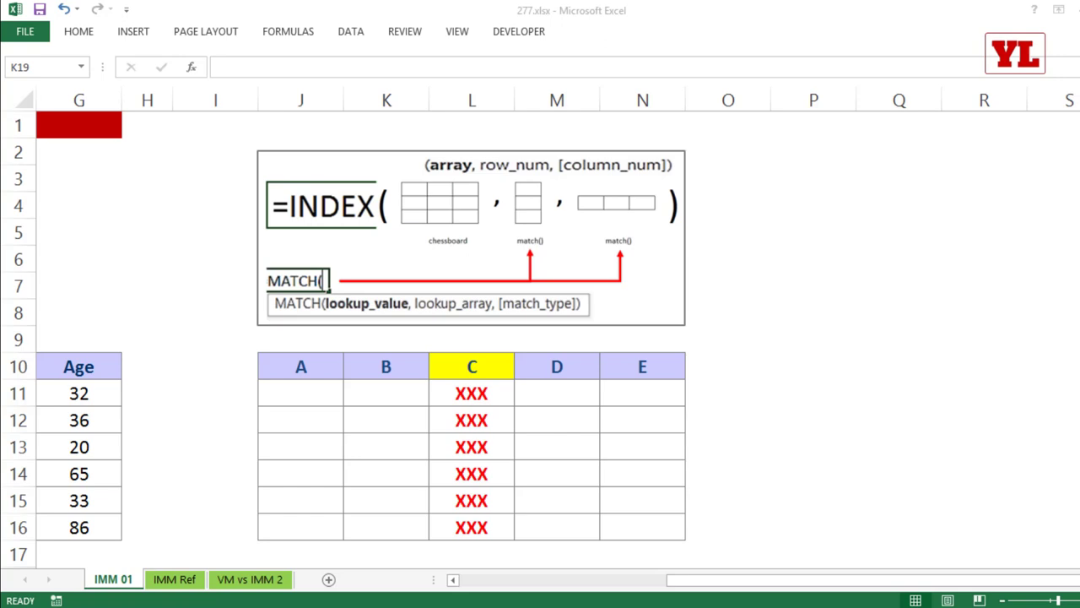
On the IMM 01 sheet, examine the sample grid J10:N16, its C, D and E columns, and its header row.
click(464, 184)
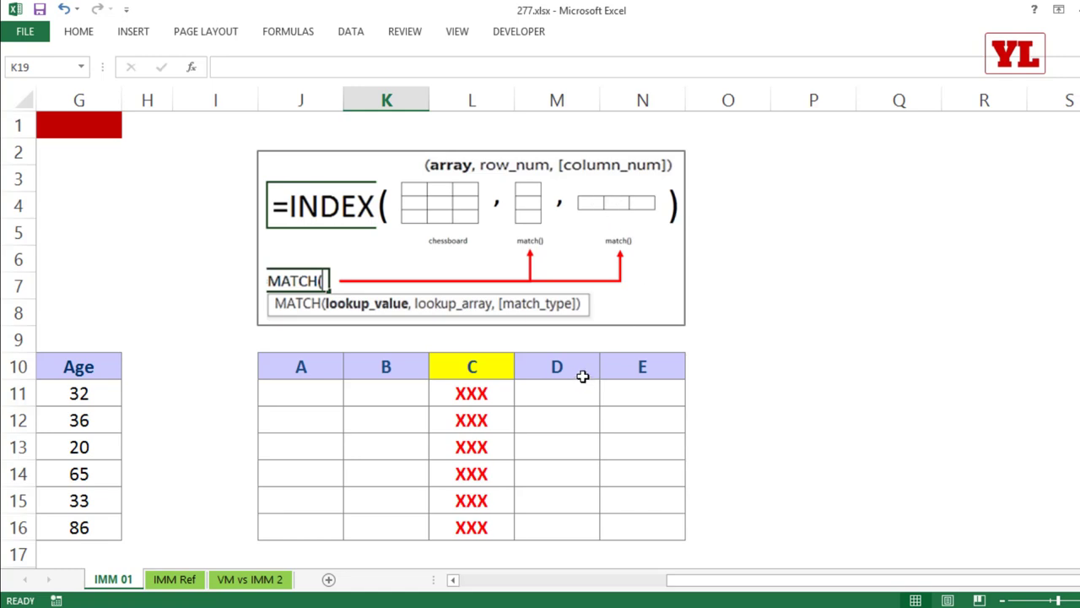
drag(302, 367, 658, 530)
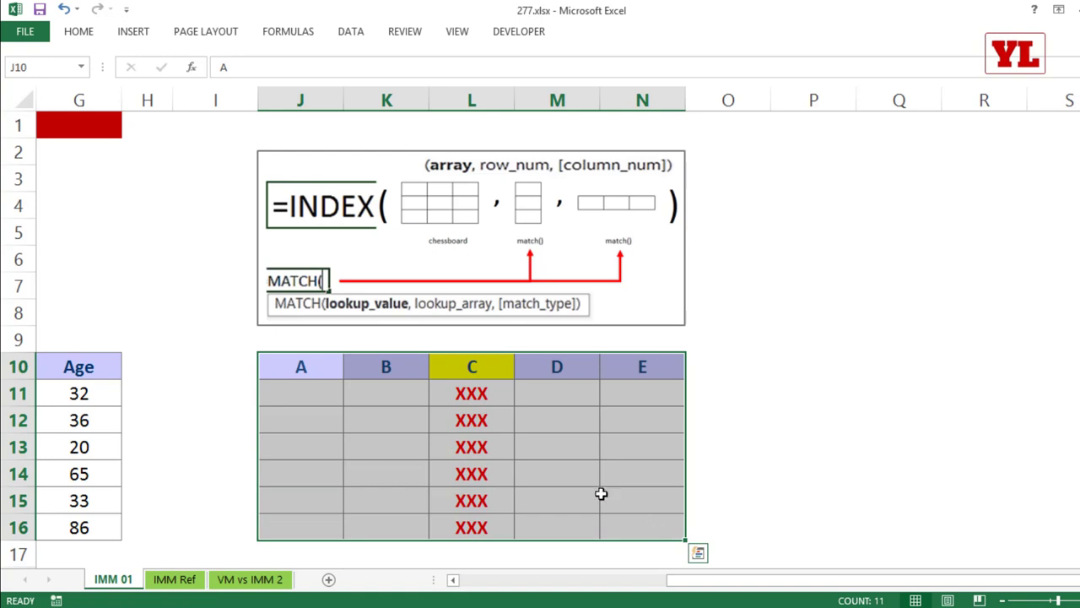
click(488, 366)
drag(488, 366, 490, 528)
drag(557, 370, 557, 526)
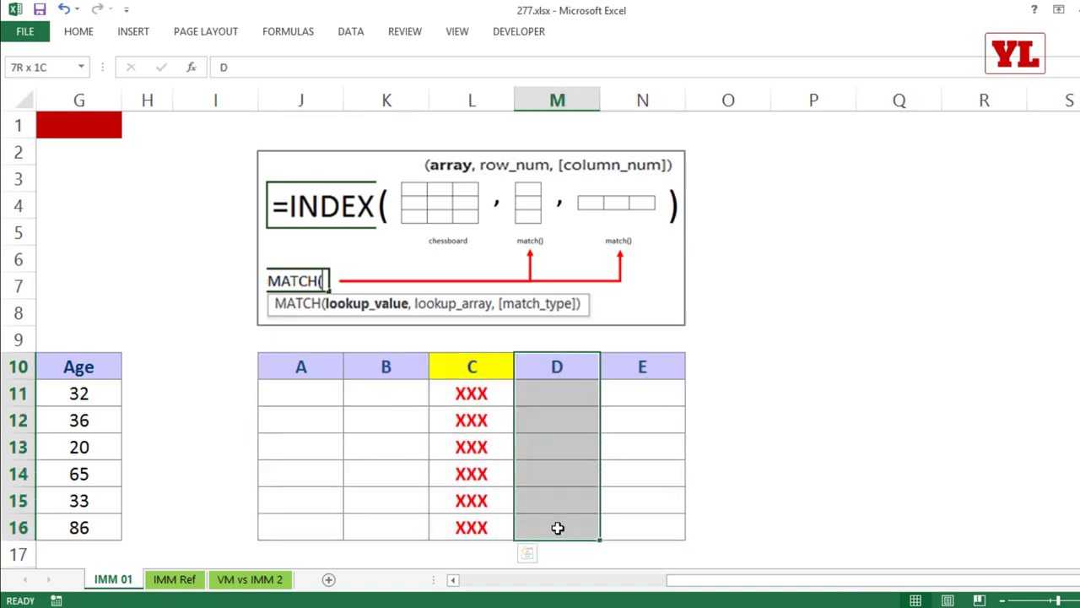
drag(642, 372, 641, 530)
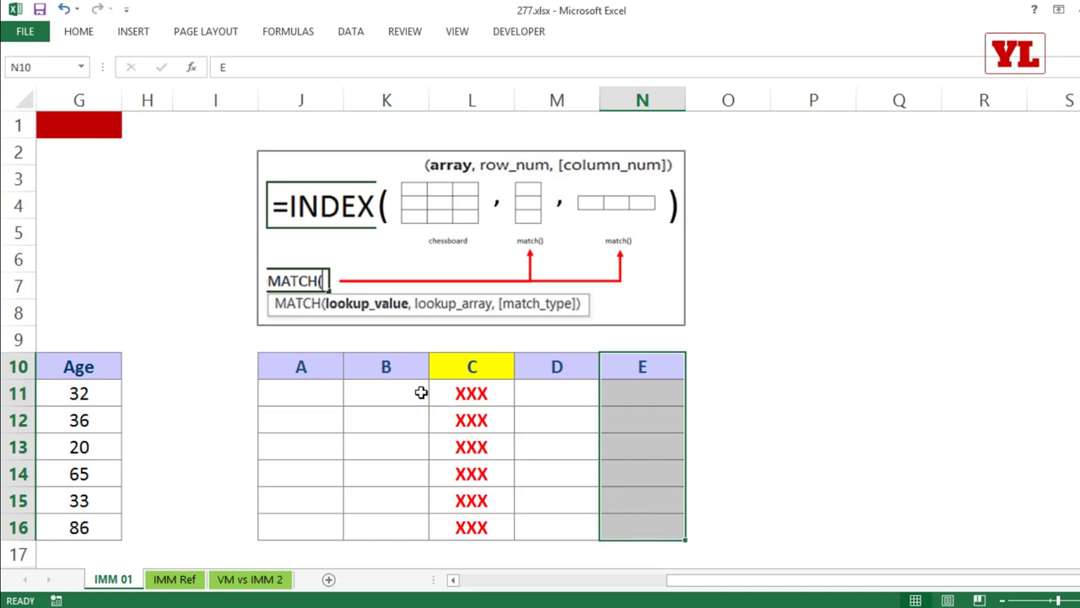
drag(470, 365, 472, 523)
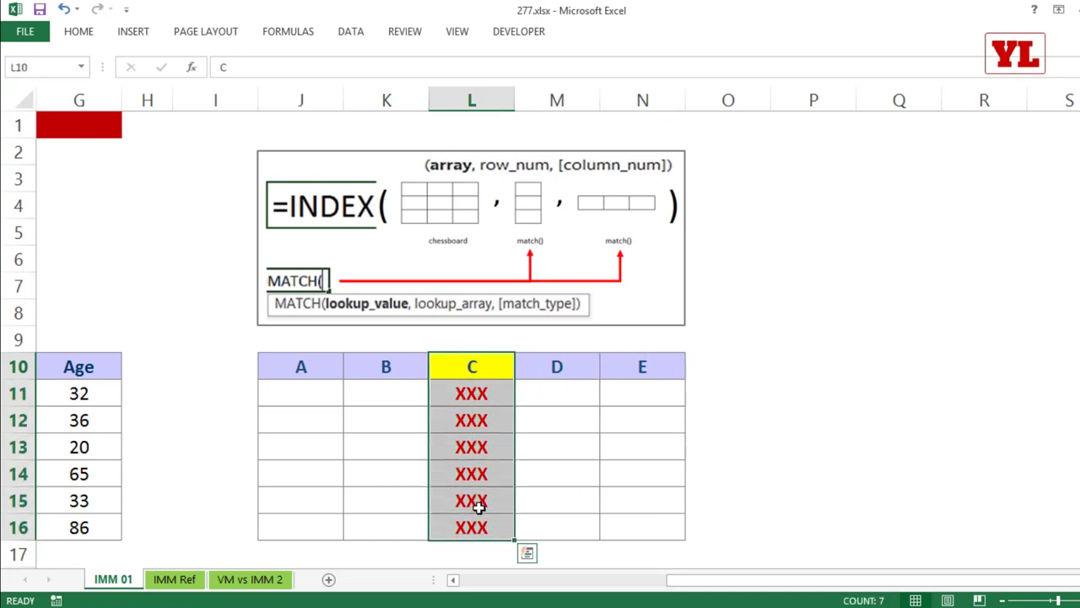
drag(321, 361, 641, 370)
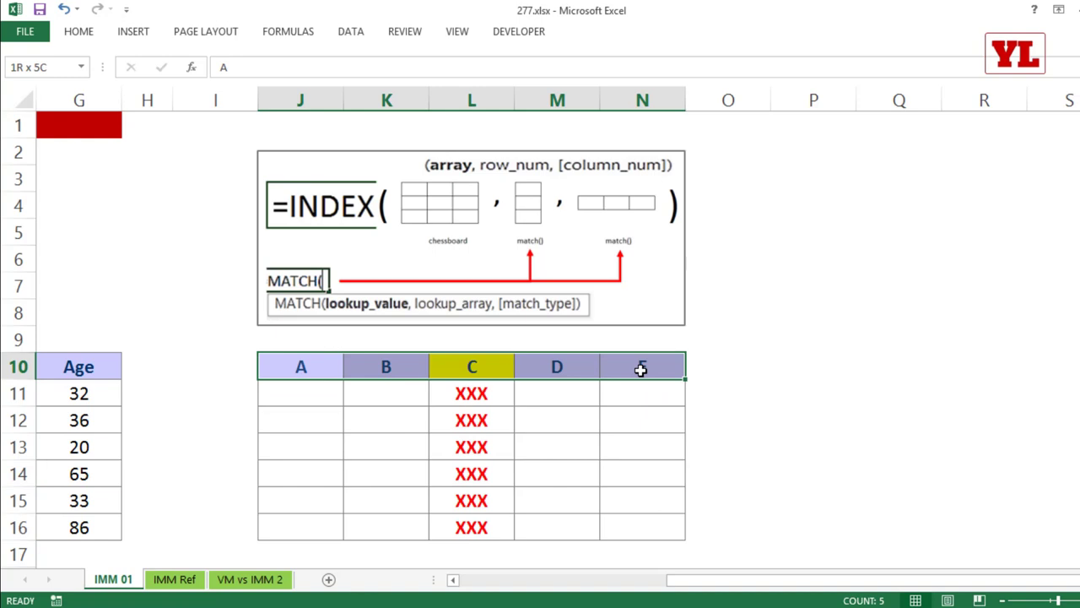
Review the Telecom Database table, the ID codes and empty Name cells of the lookup table, and the database's ID Code column.
drag(972, 579, 764, 579)
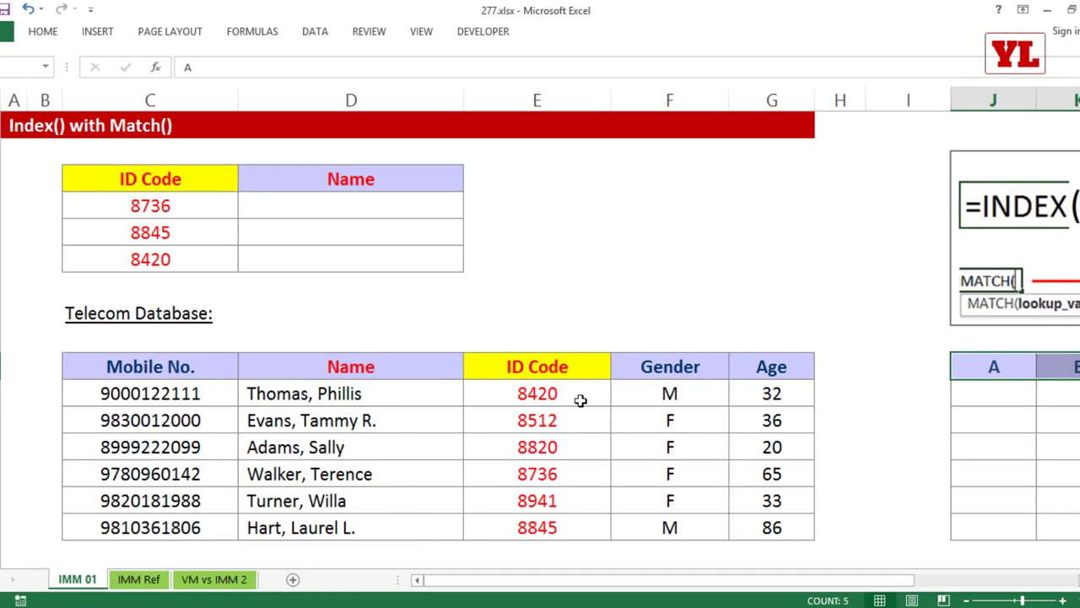
scroll(731, 483, down, 1)
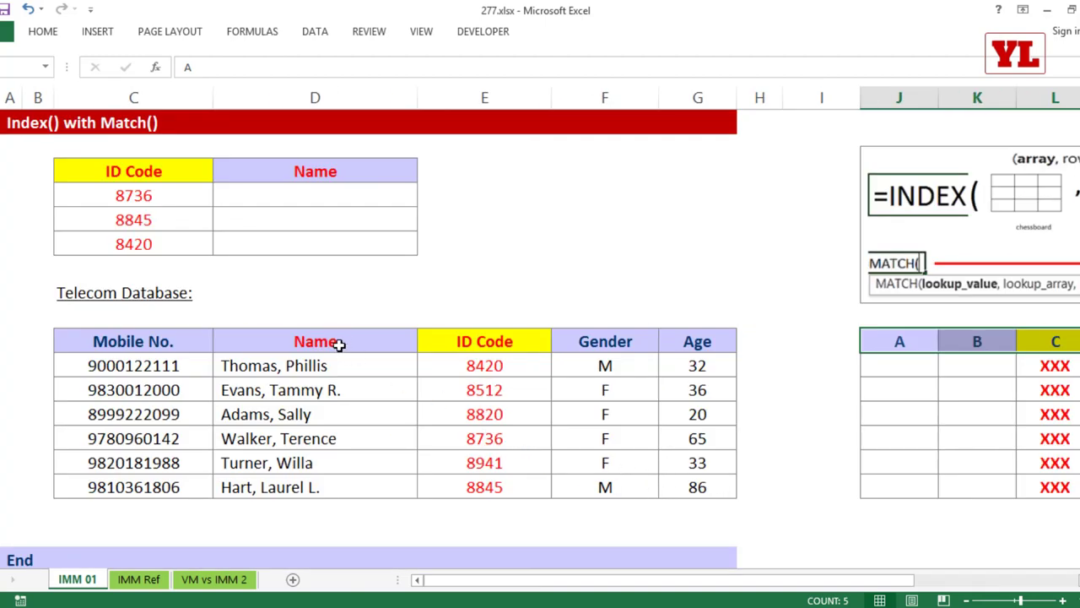
drag(146, 341, 716, 474)
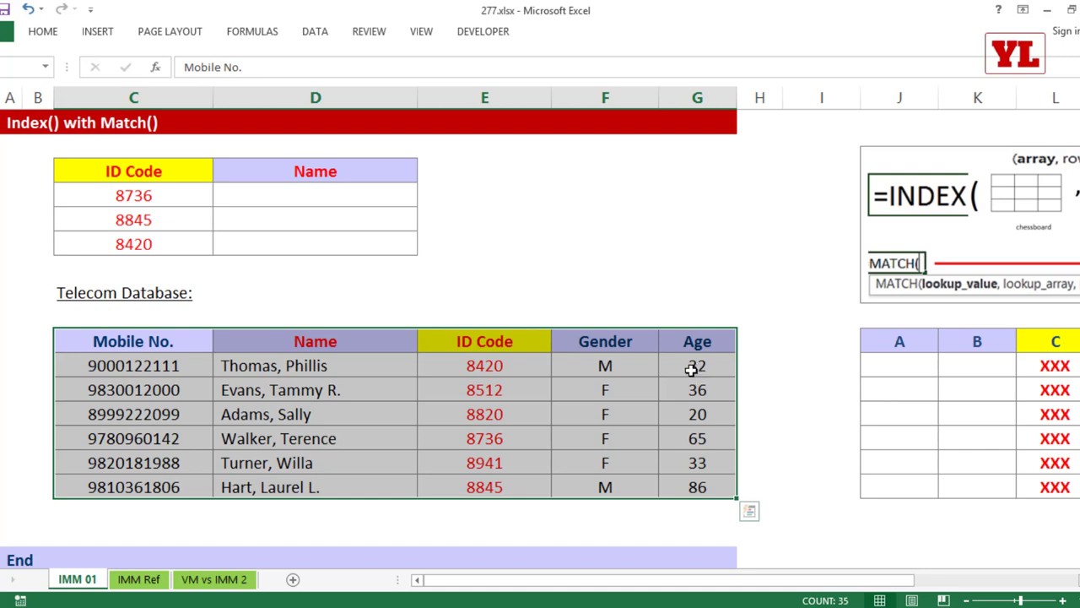
drag(143, 199, 138, 241)
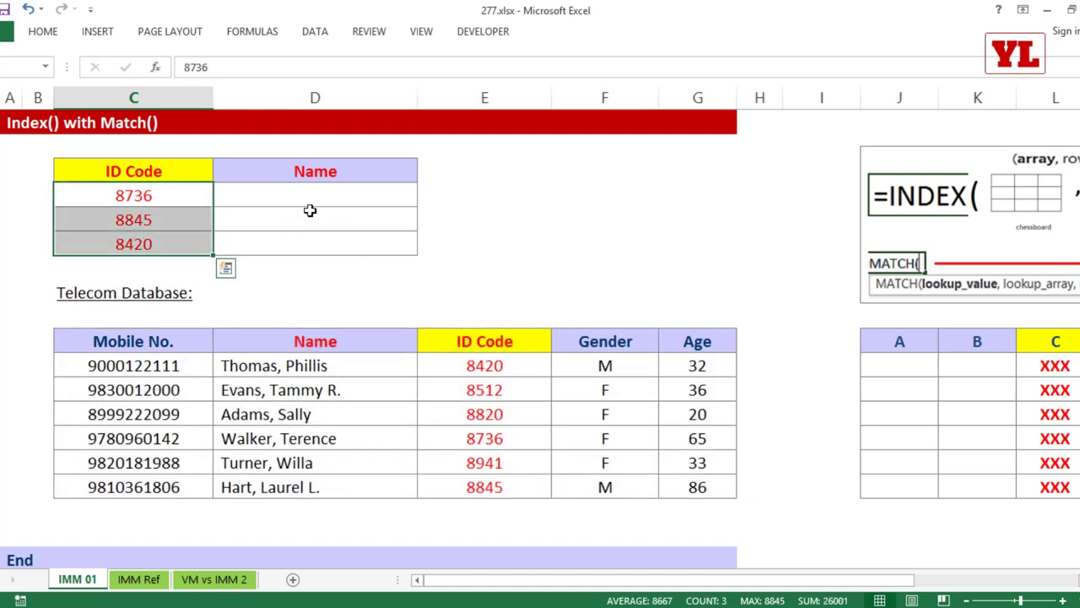
drag(323, 200, 323, 253)
click(330, 193)
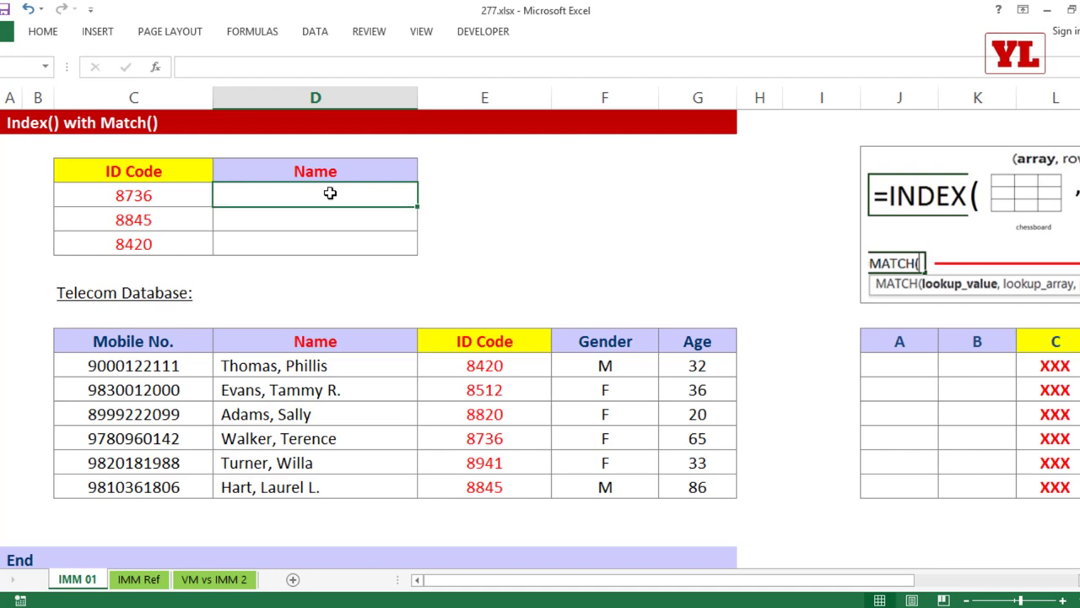
drag(463, 341, 465, 482)
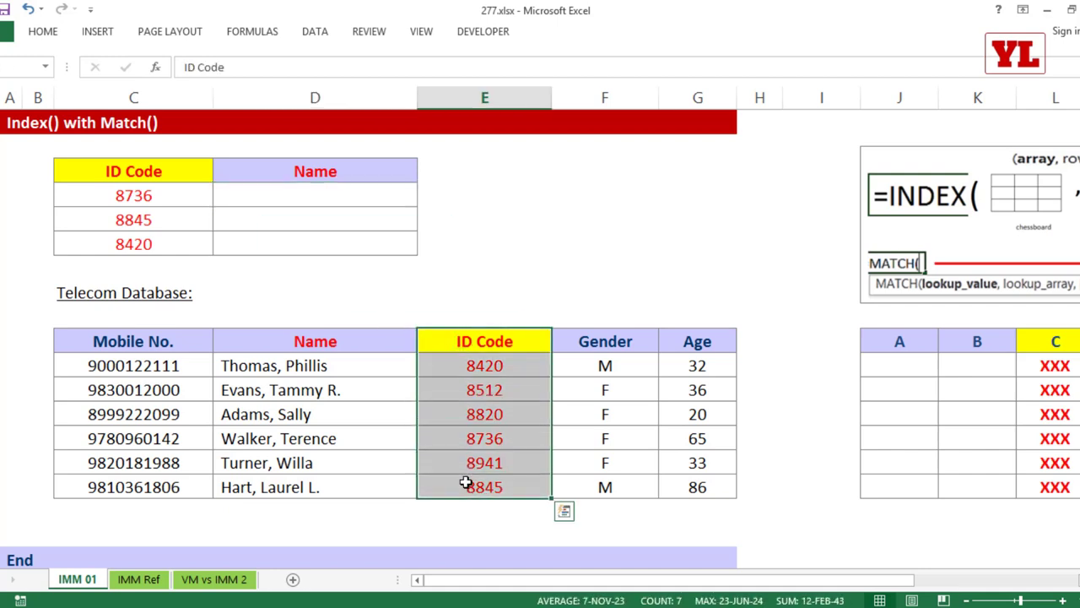
Try moving the ID Code column E10:E16 in front of the Mobile No. column, and undo the move.
key(ctrl+c)
click(121, 340)
right_click(121, 341)
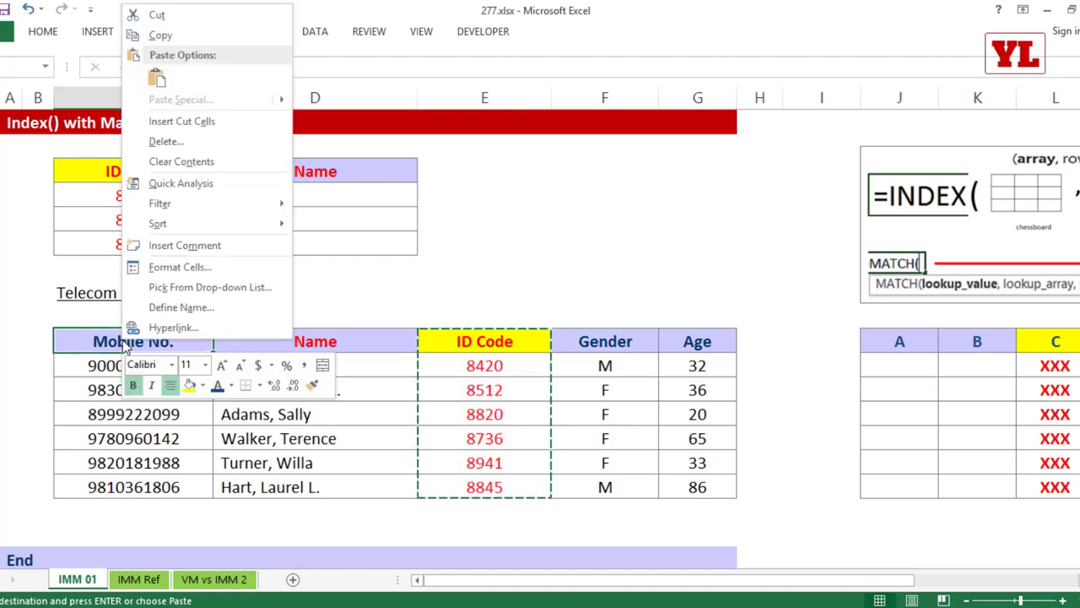
click(179, 121)
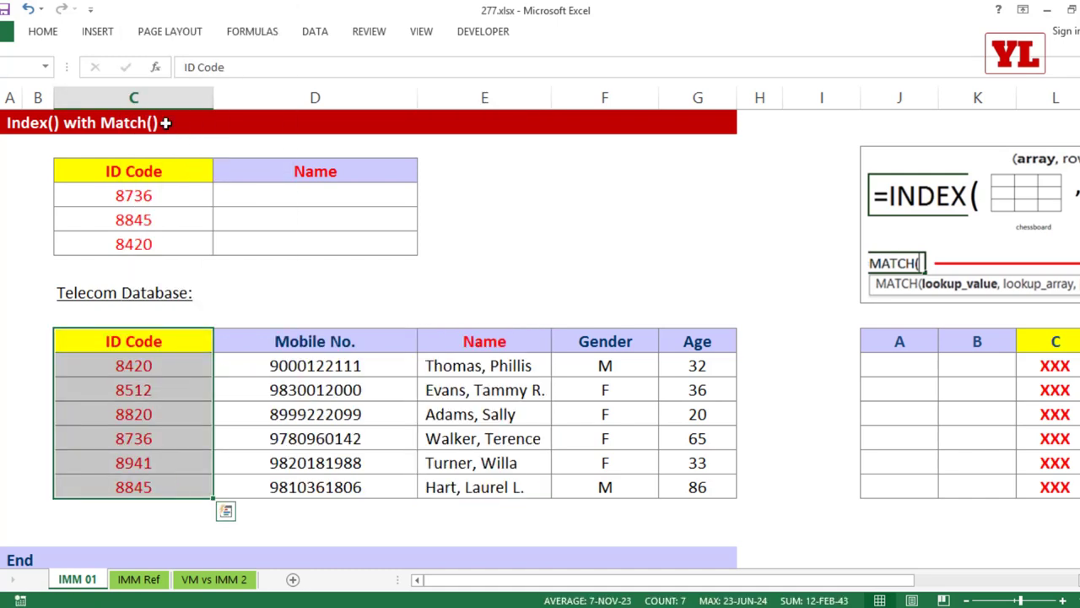
key(ctrl+z)
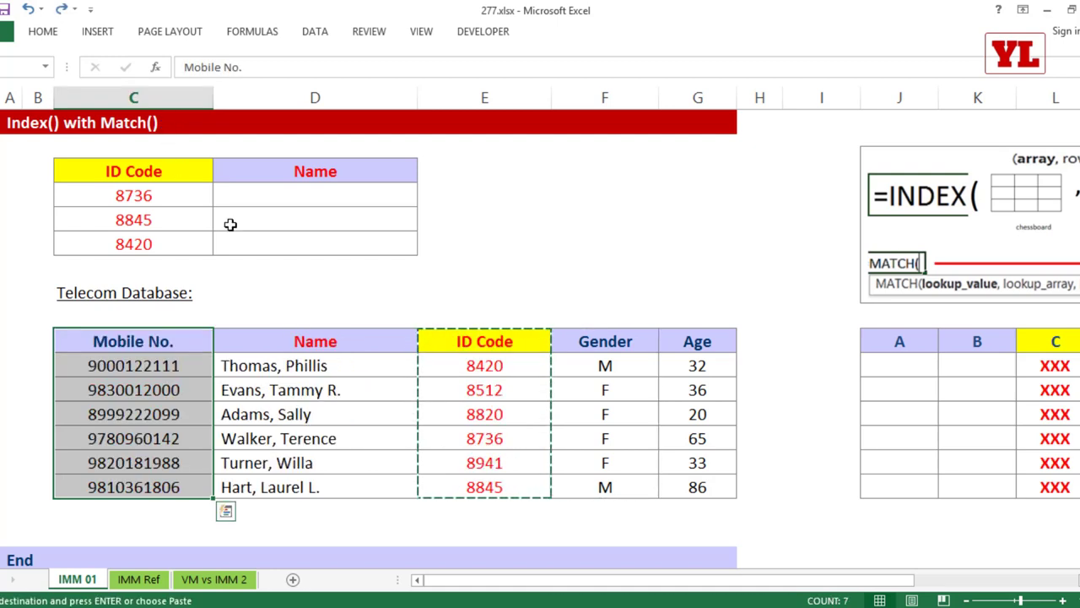
key(Escape)
Start an INDEX formula in D4 with the Telecom Database as its absolute array $C$10:$G$16.
click(251, 200)
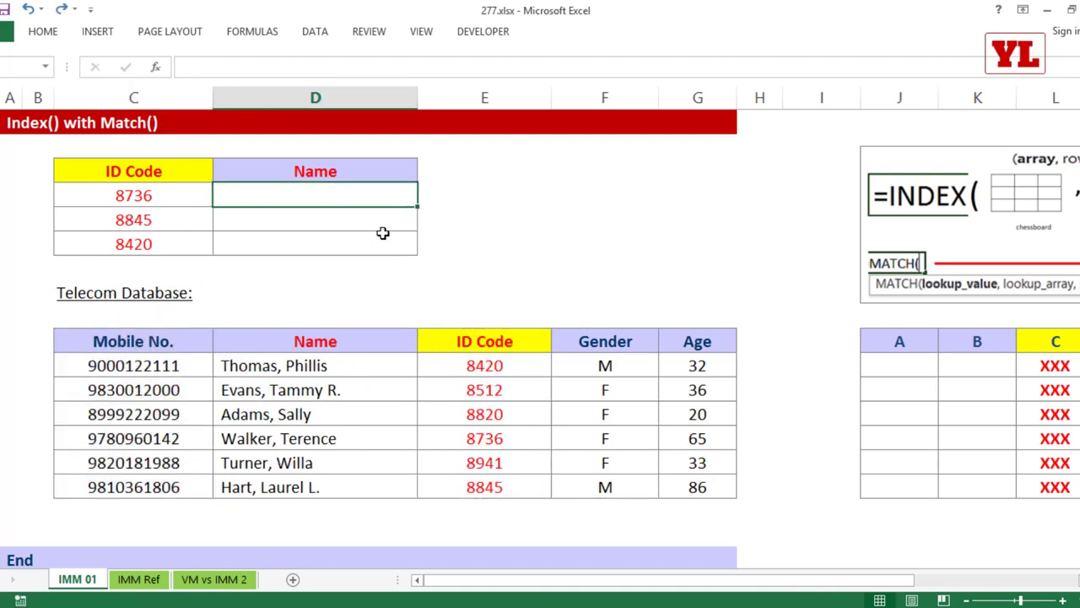
text(=index)
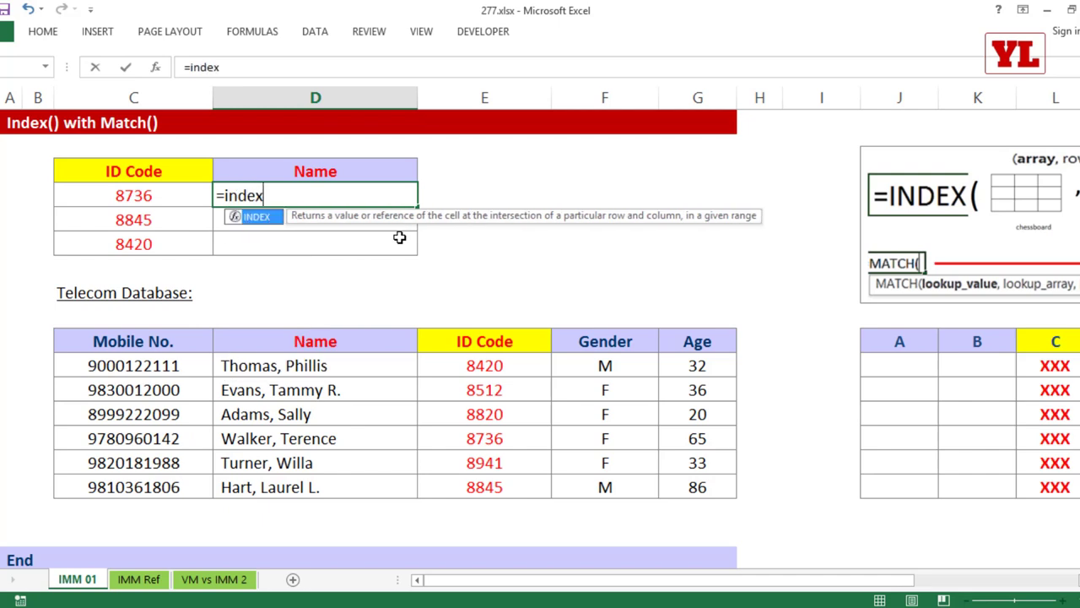
double_click(271, 219)
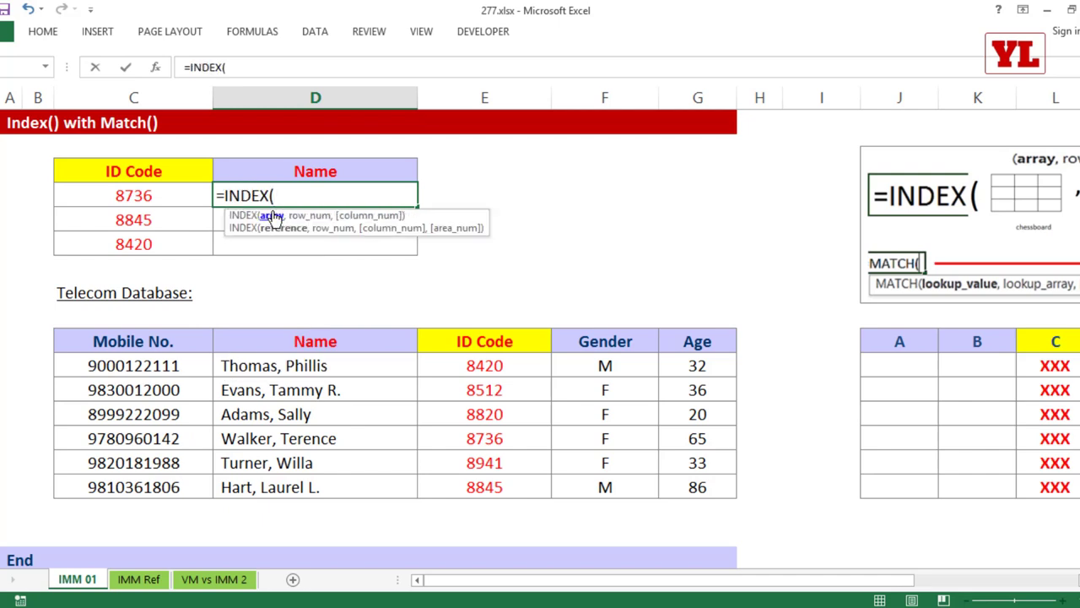
drag(149, 337, 694, 481)
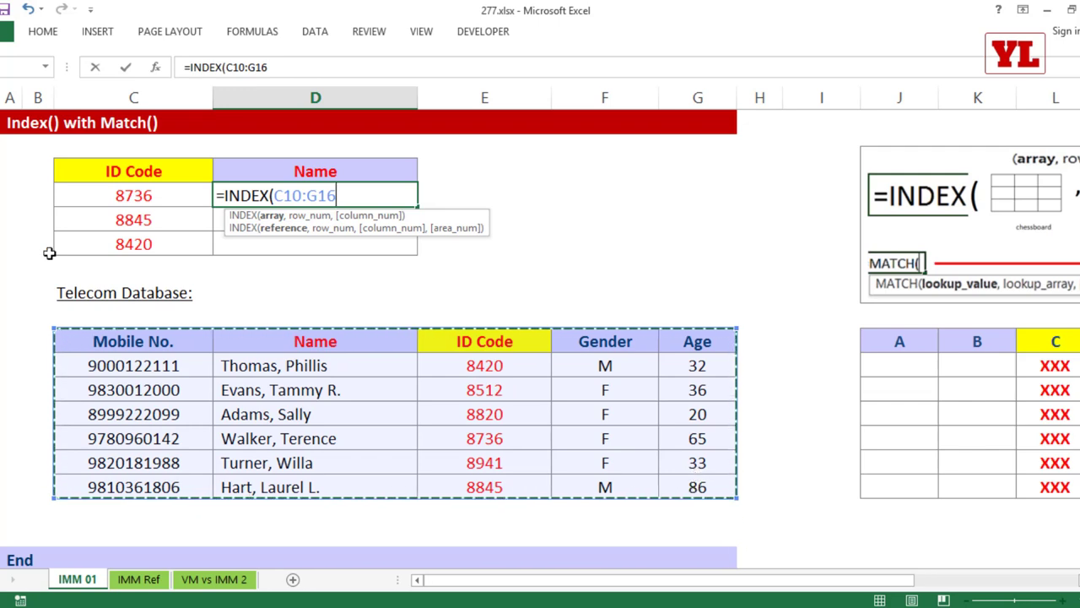
key(F4)
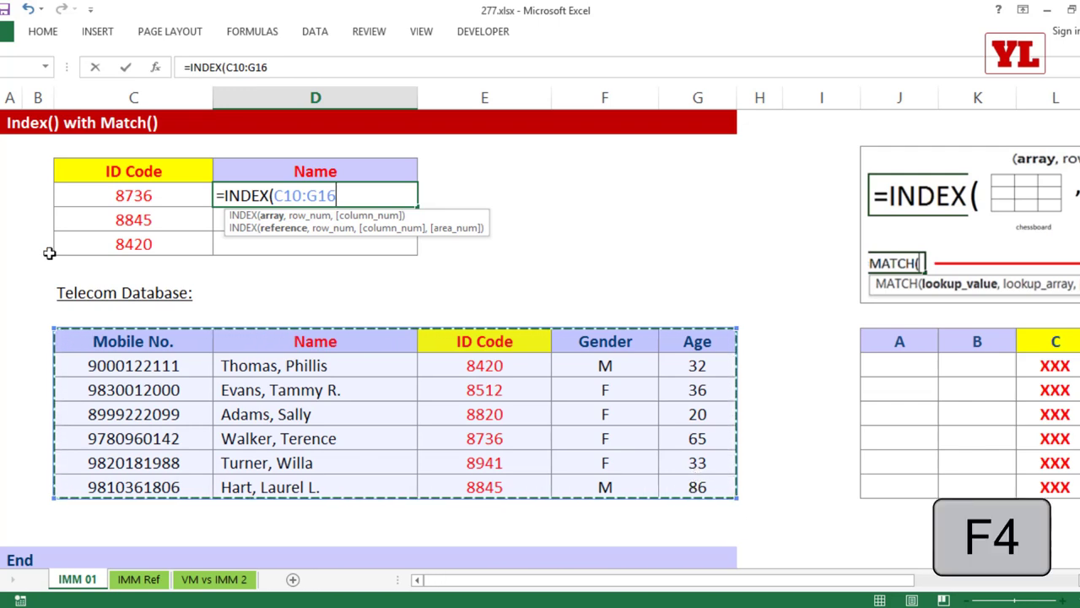
text(,)
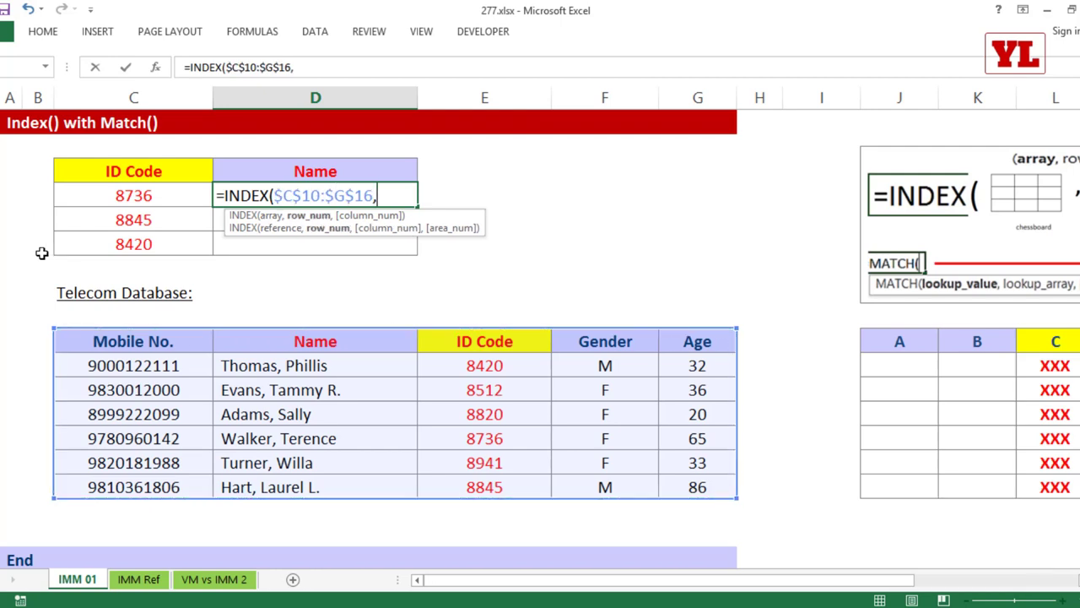
Add two empty MATCH functions as INDEX's row and column arguments, and close the formula's brackets.
text(mat)
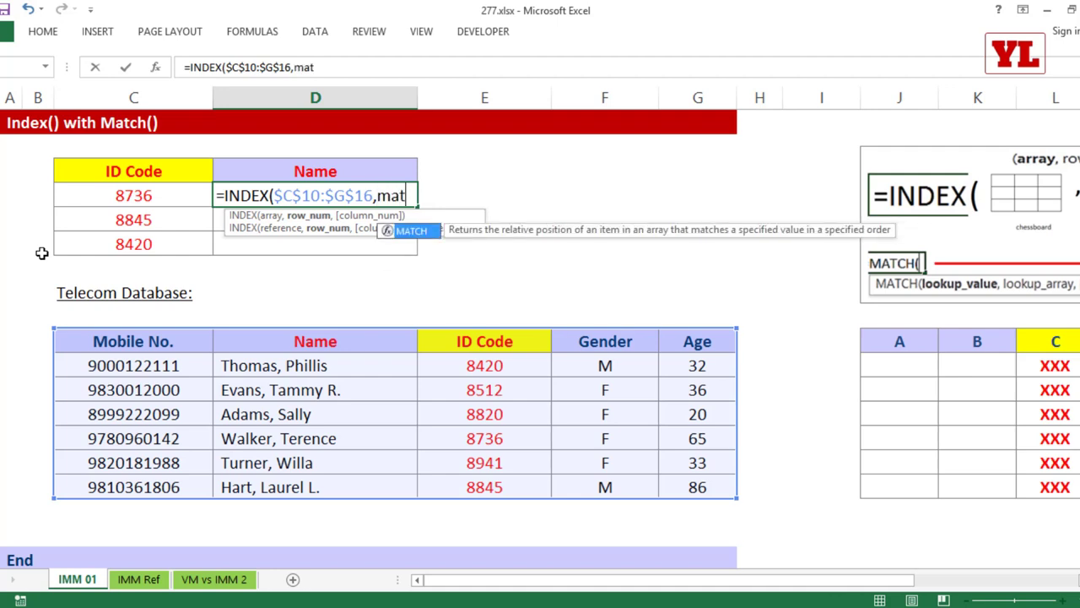
key(Tab)
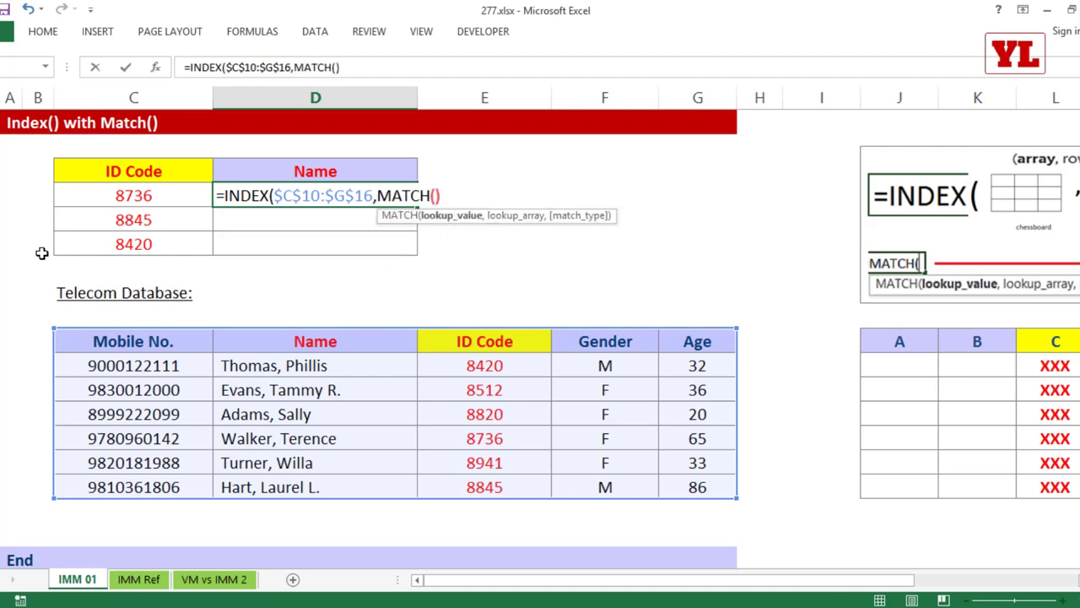
text(),mat)
key(Tab)
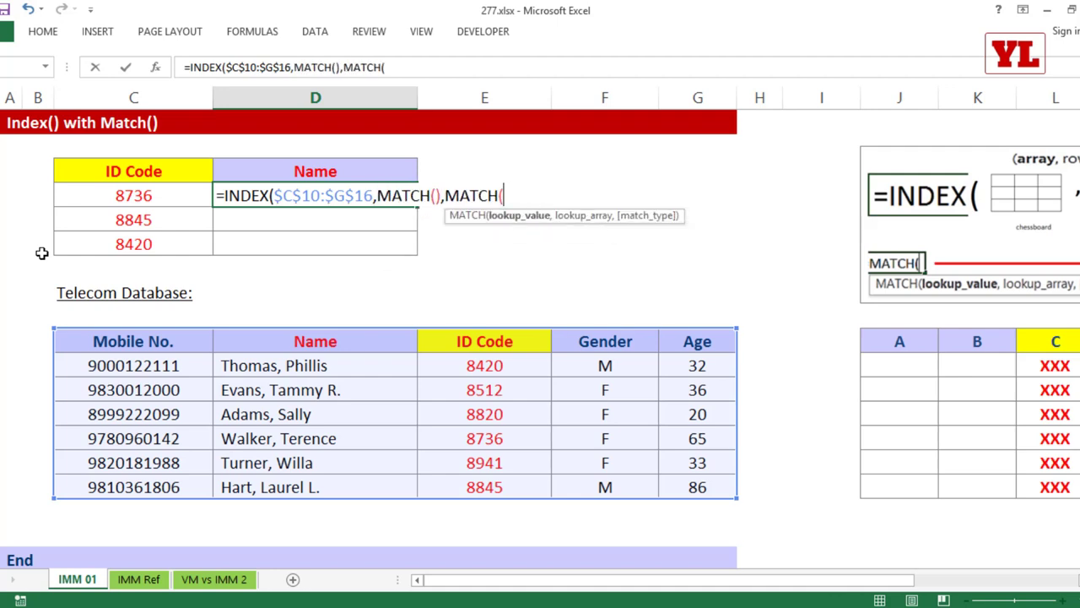
text()))
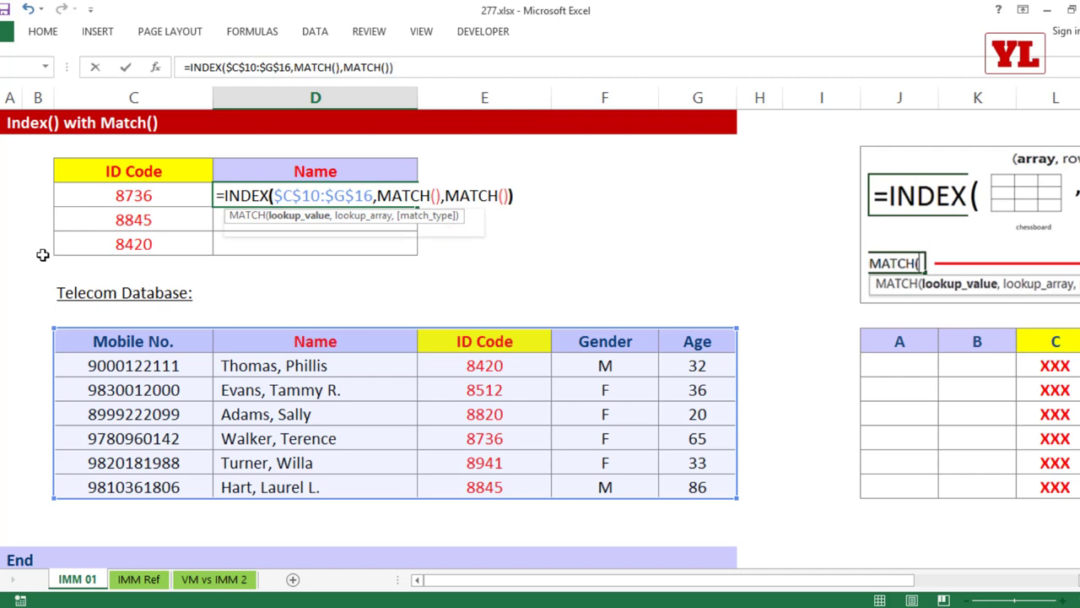
Fill the first MATCH with lookup value C4, the absolute ID Code range $E$10:$E$16 and exact match 0.
click(436, 196)
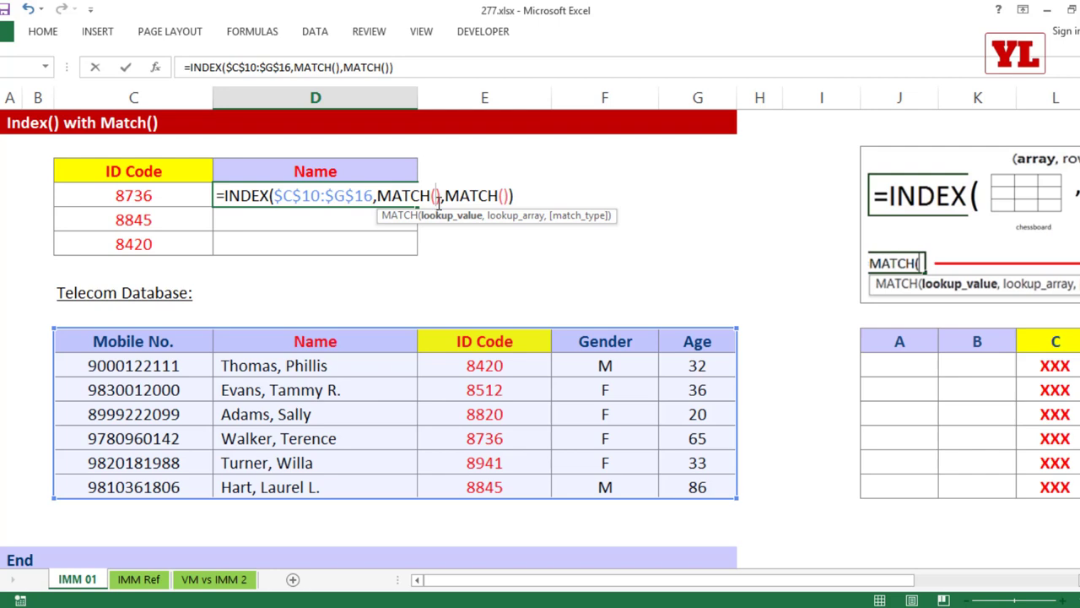
click(145, 195)
text(,)
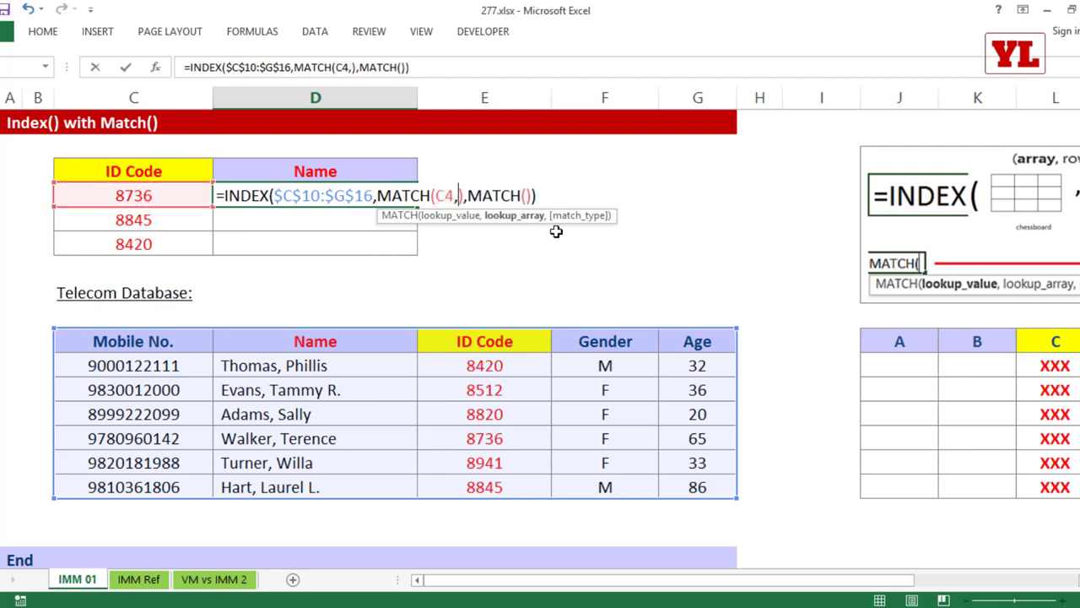
drag(503, 341, 498, 497)
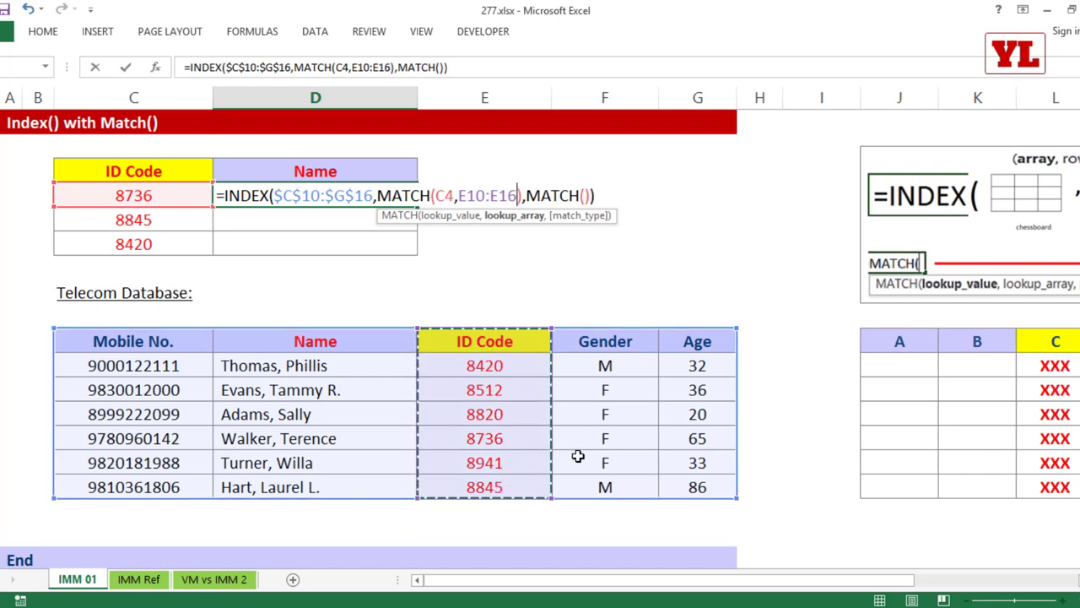
drag(479, 313, 482, 485)
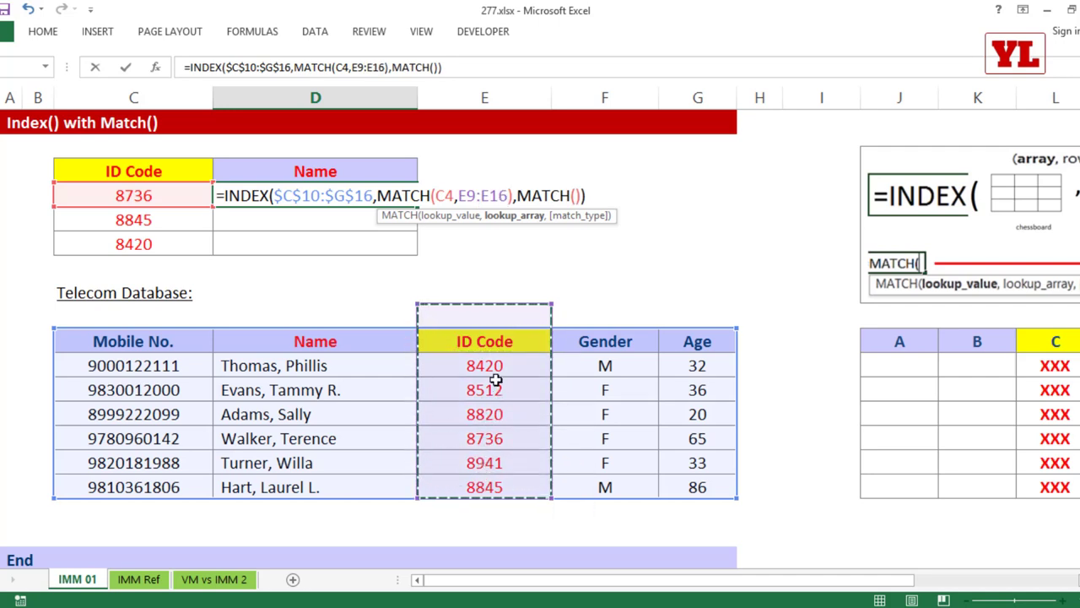
drag(494, 372, 489, 484)
drag(484, 341, 482, 482)
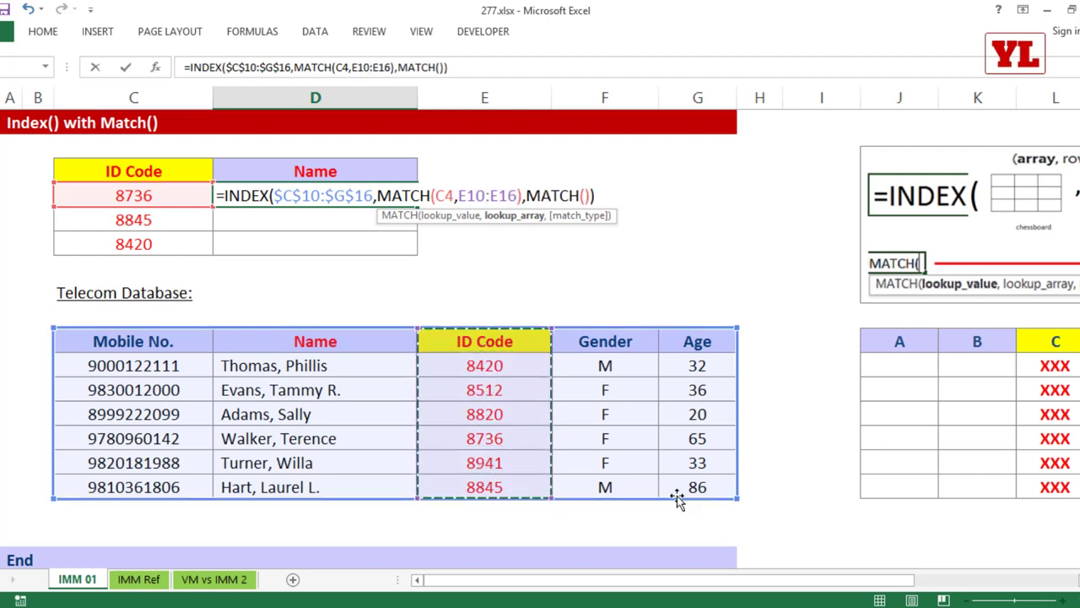
key(F4)
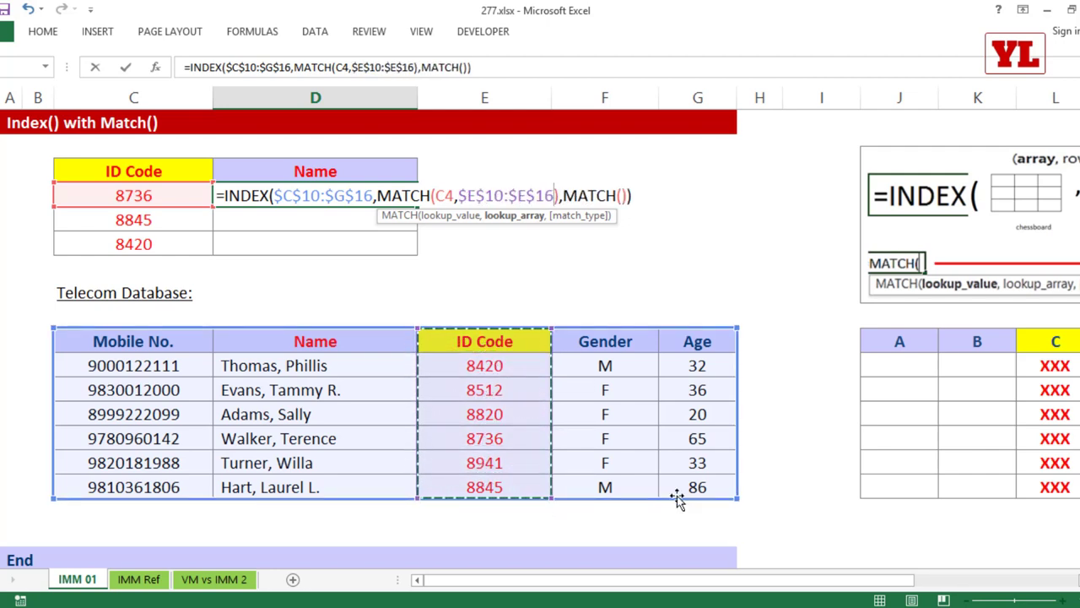
text(,0)
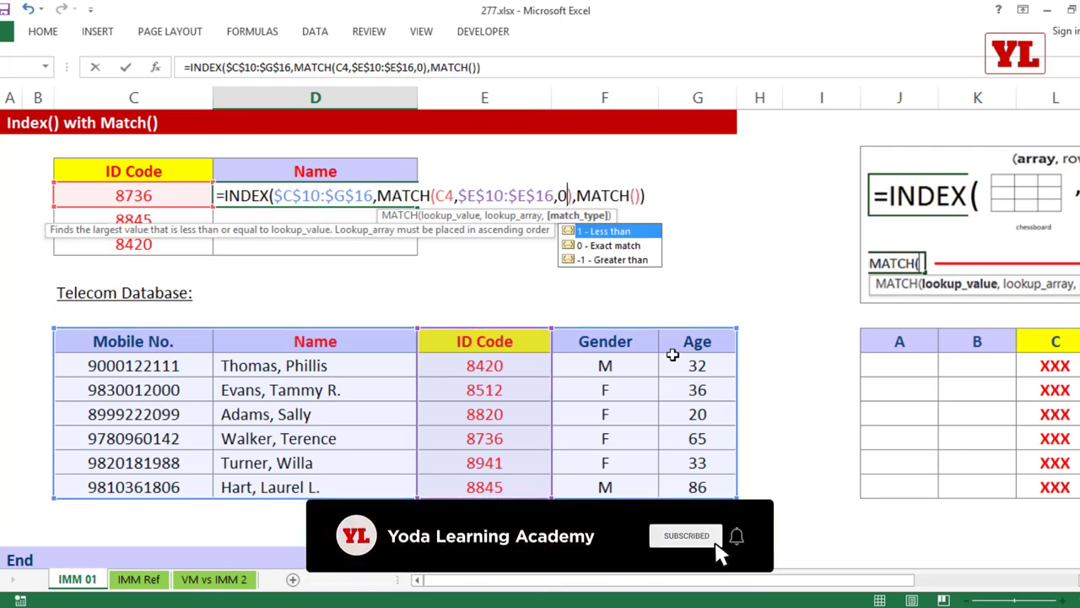
Set the second MATCH's lookup value to the Name header above the formula as absolute $D$3.
click(635, 195)
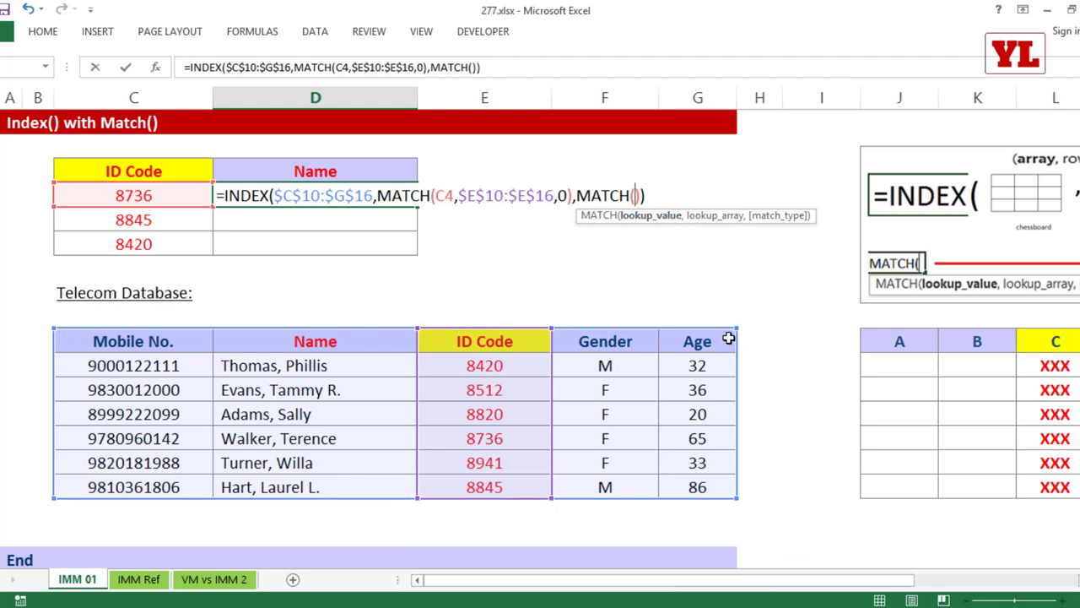
click(141, 195)
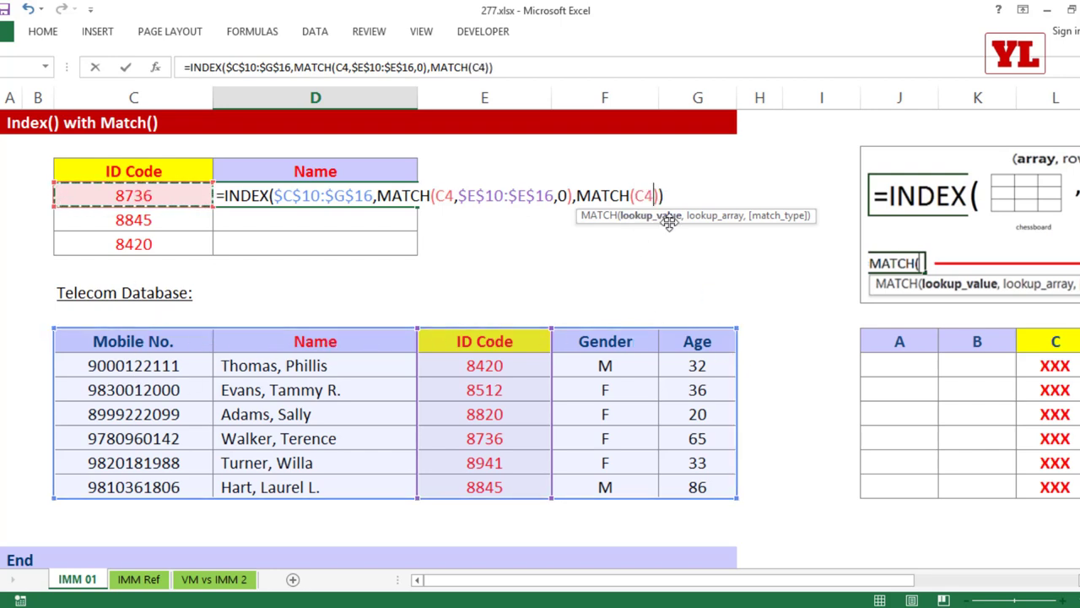
click(325, 171)
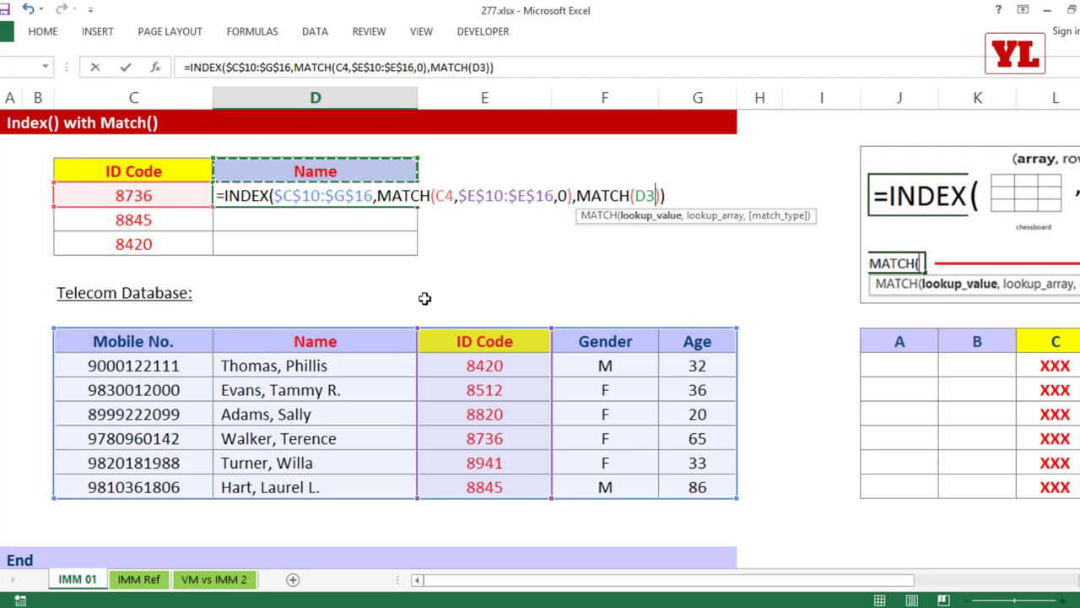
key(F4)
text(,)
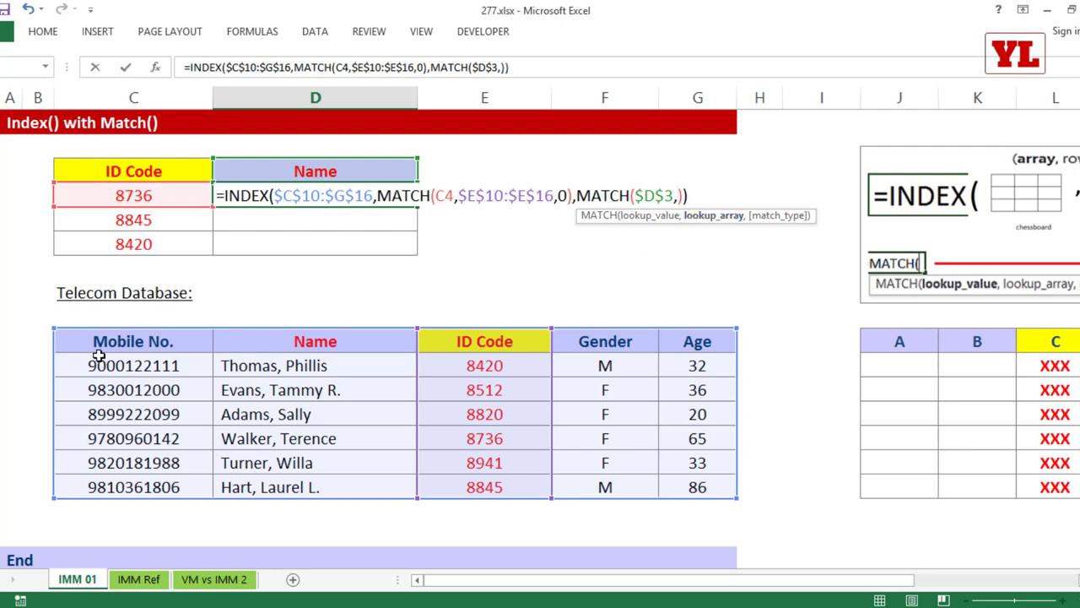
Complete the second MATCH with the absolute header row $C$10:$G$10 and exact match 0, and copy the finished formula down to D6.
drag(97, 342, 695, 340)
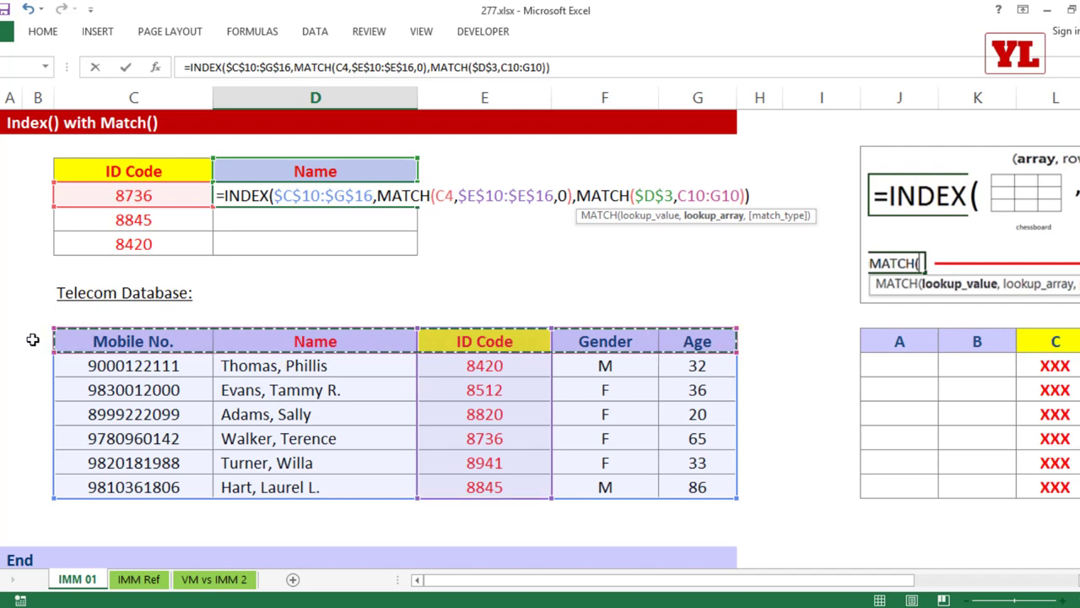
drag(31, 338, 696, 341)
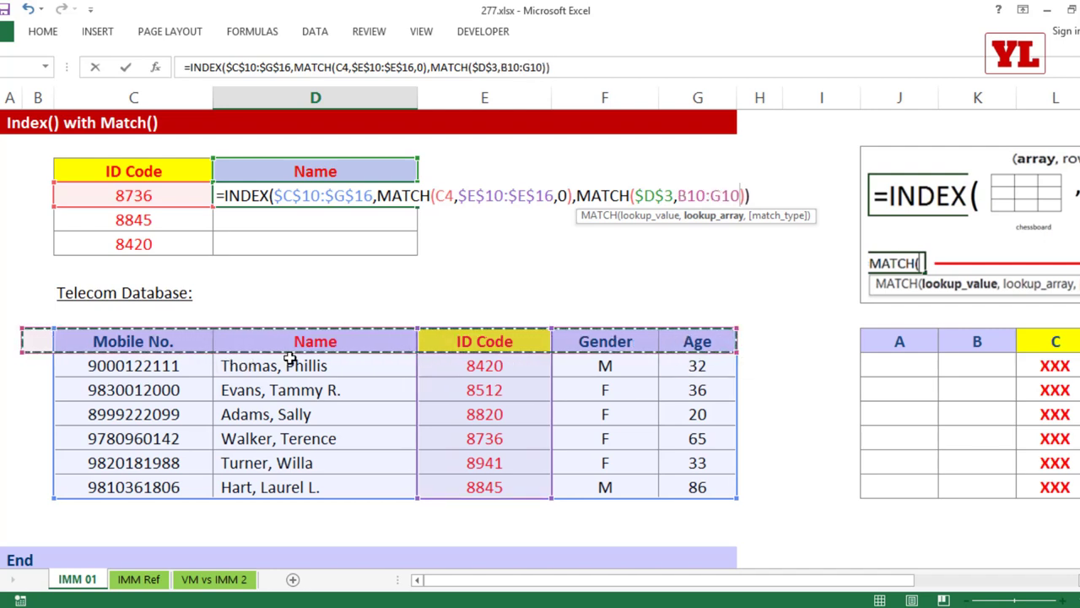
drag(290, 348, 688, 340)
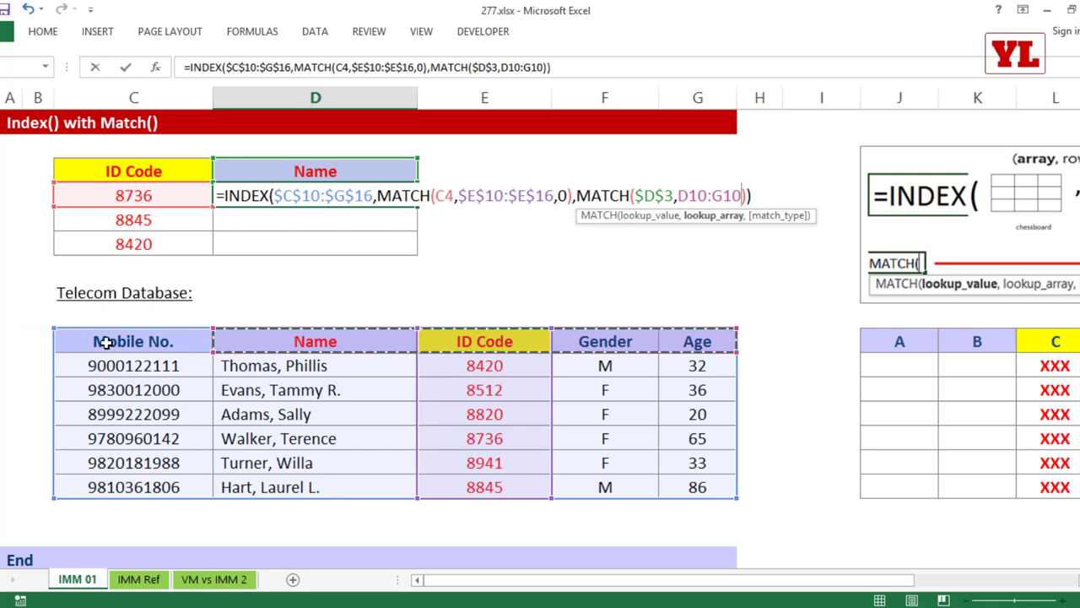
drag(106, 343, 688, 342)
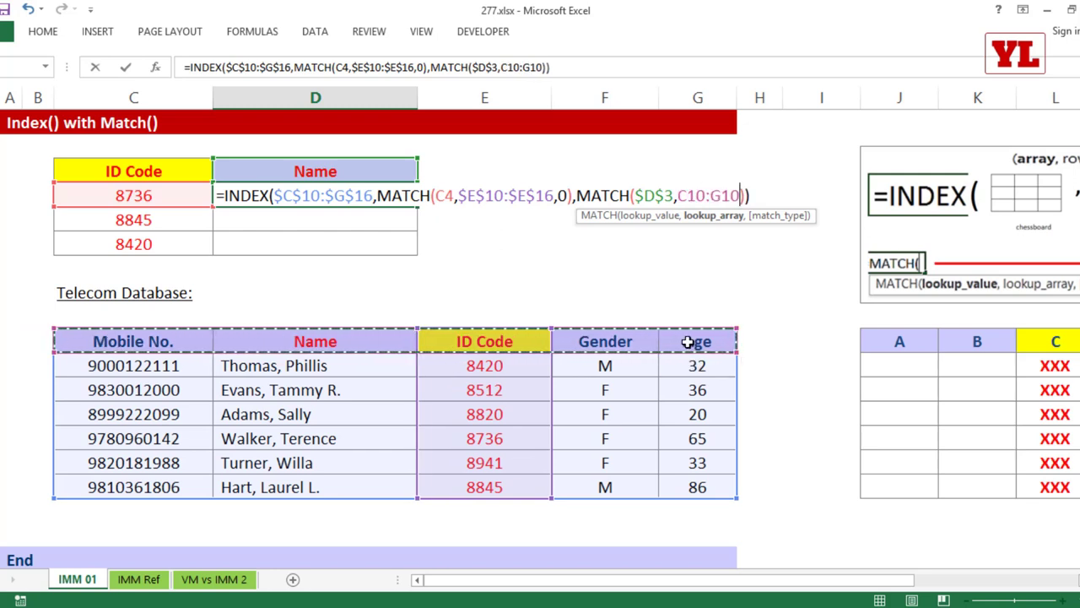
key(F4)
text(,)
text(0,)
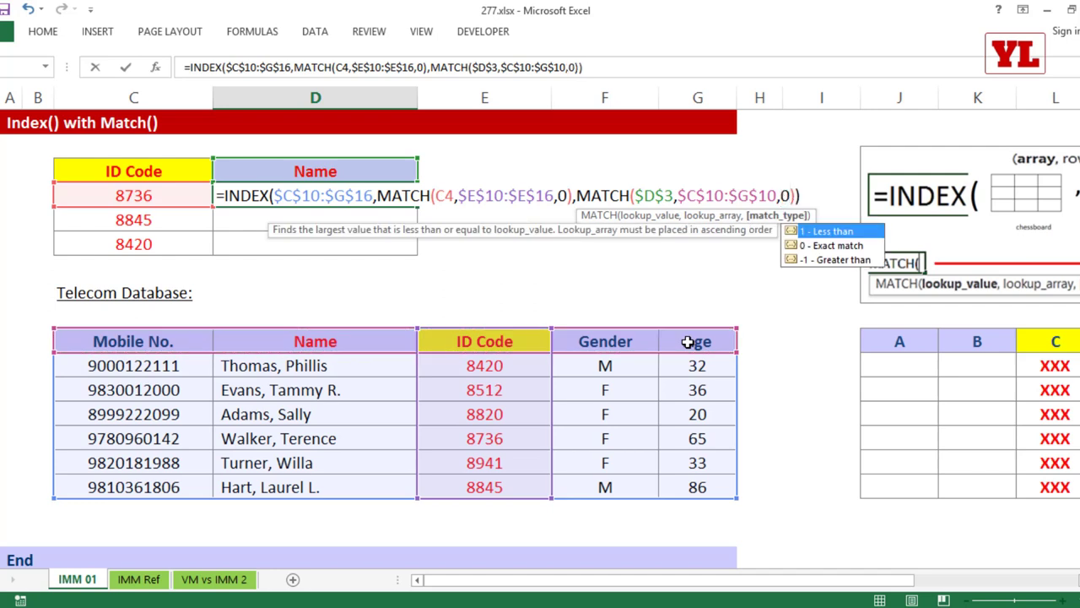
key(Return)
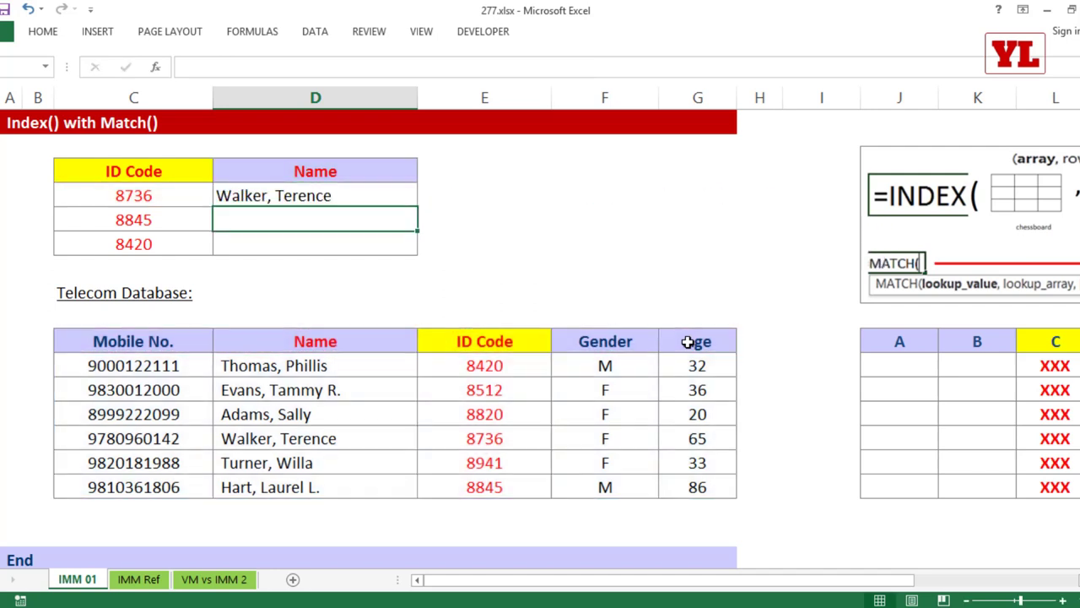
click(388, 203)
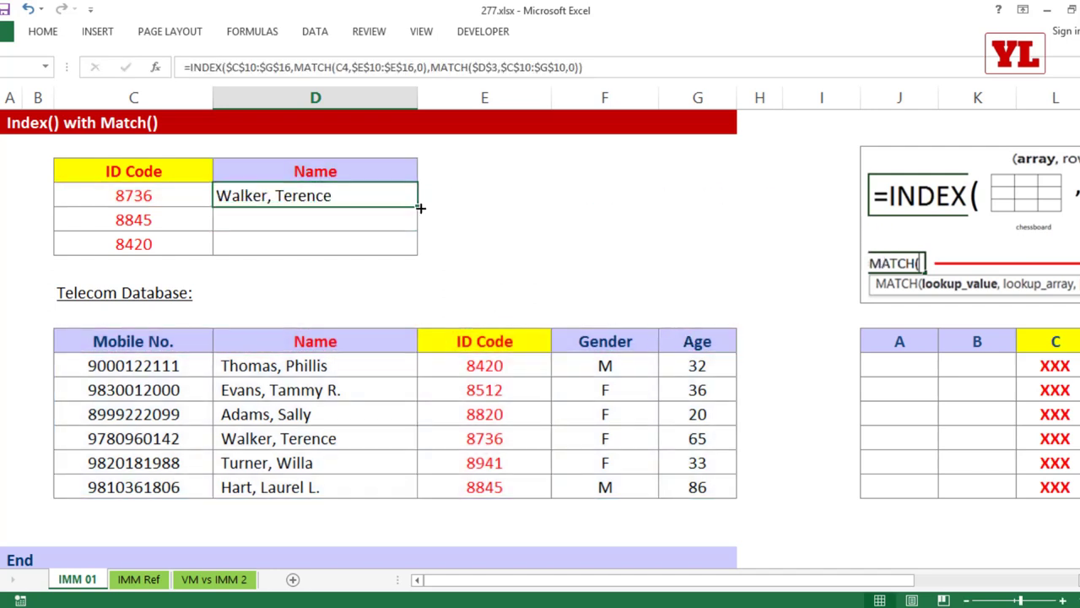
drag(421, 208, 420, 253)
Test the lookup by switching the header choice in D3 to Gender and finally to Mobile No.
click(353, 180)
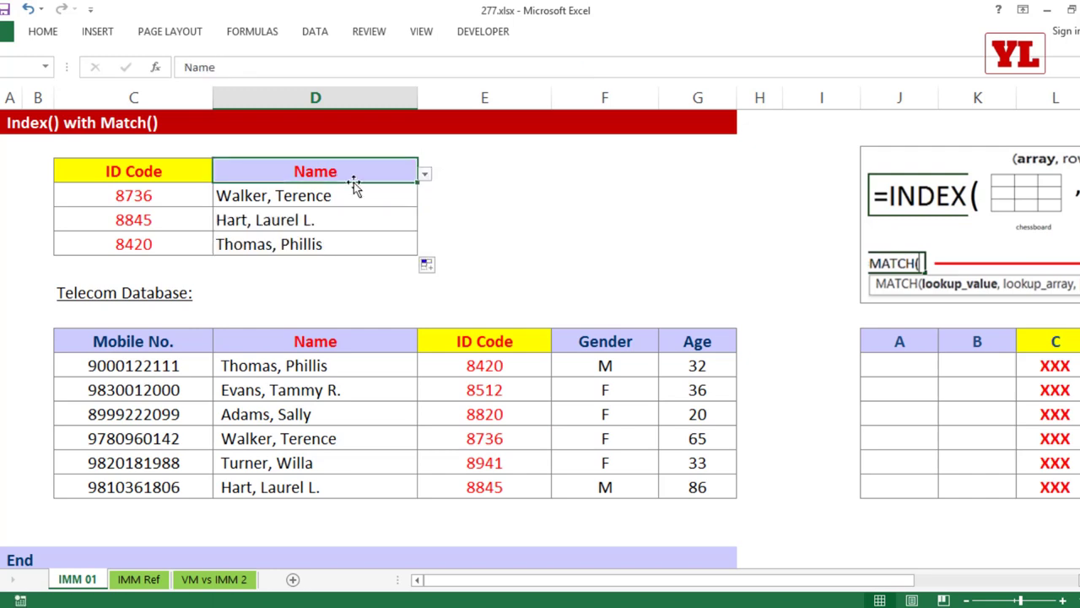
click(425, 173)
key(Escape)
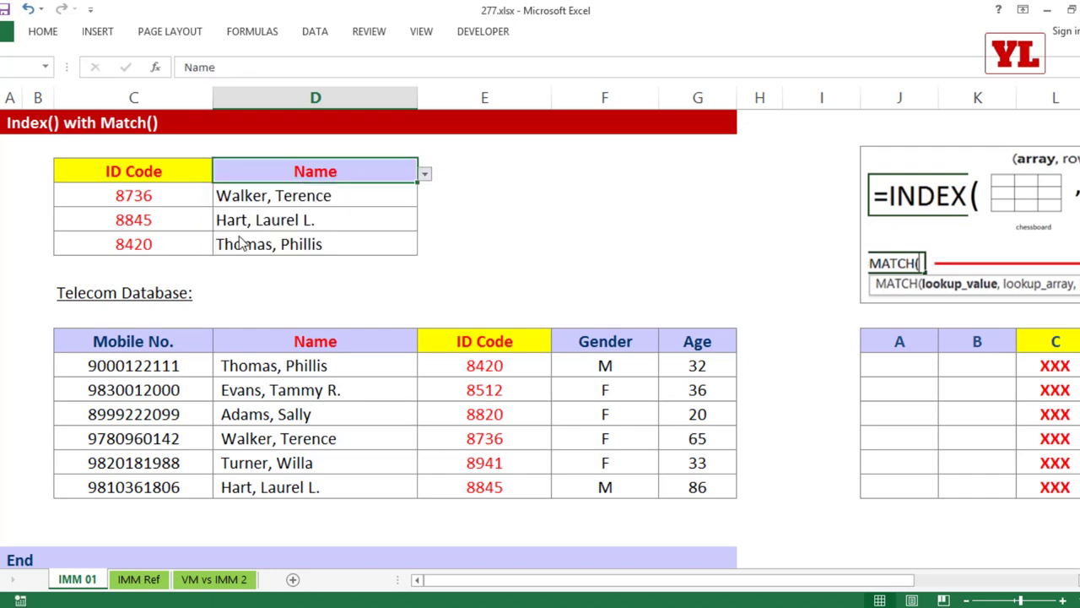
click(240, 243)
click(424, 175)
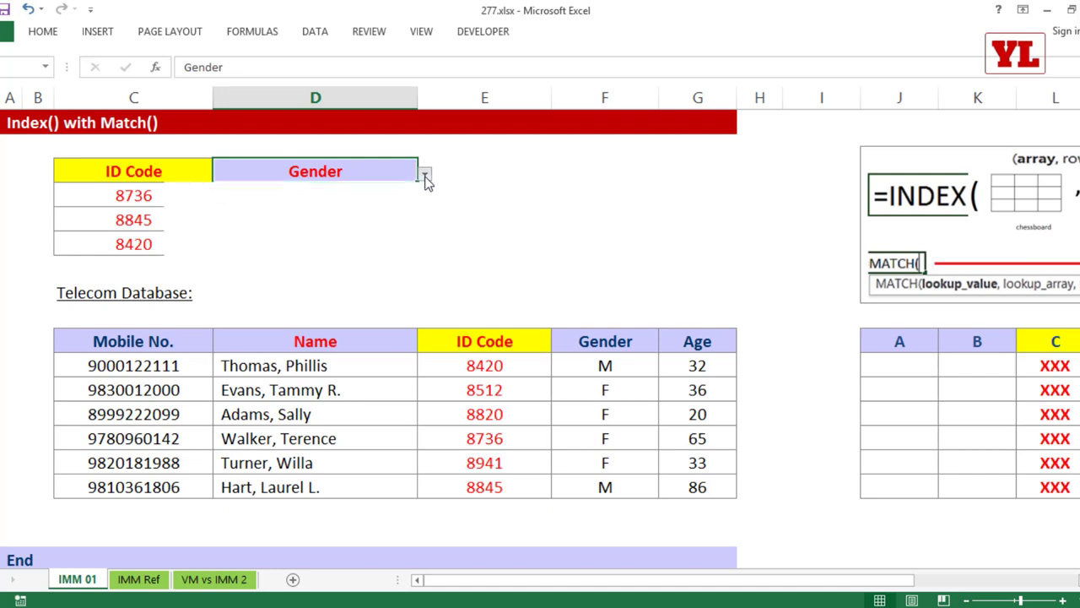
click(217, 253)
click(424, 174)
click(253, 190)
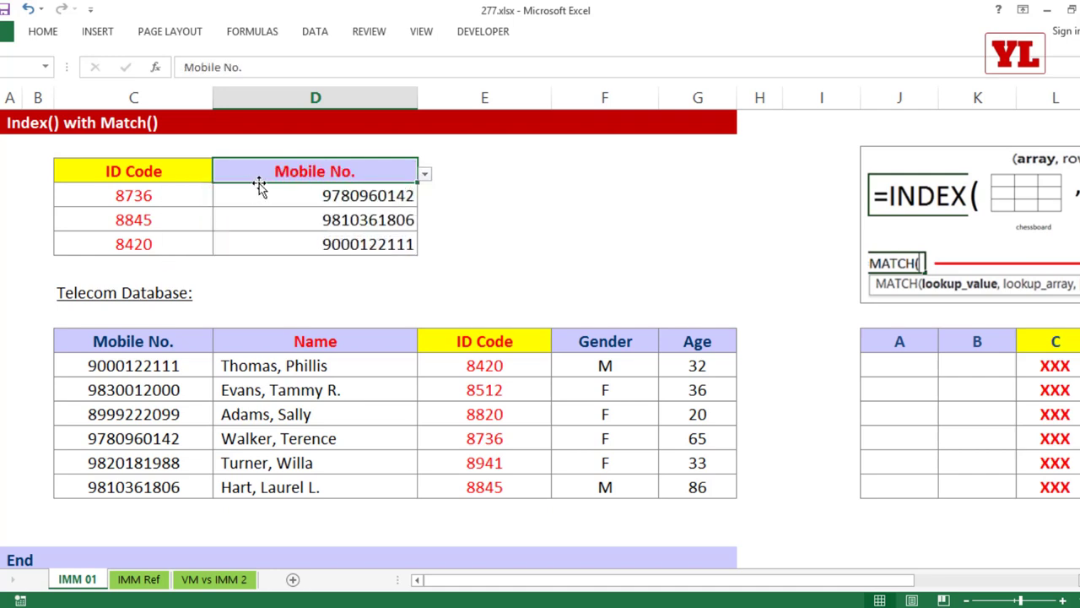
Copy the D3 header dropdown across to E3 and set the new header to Name.
click(470, 173)
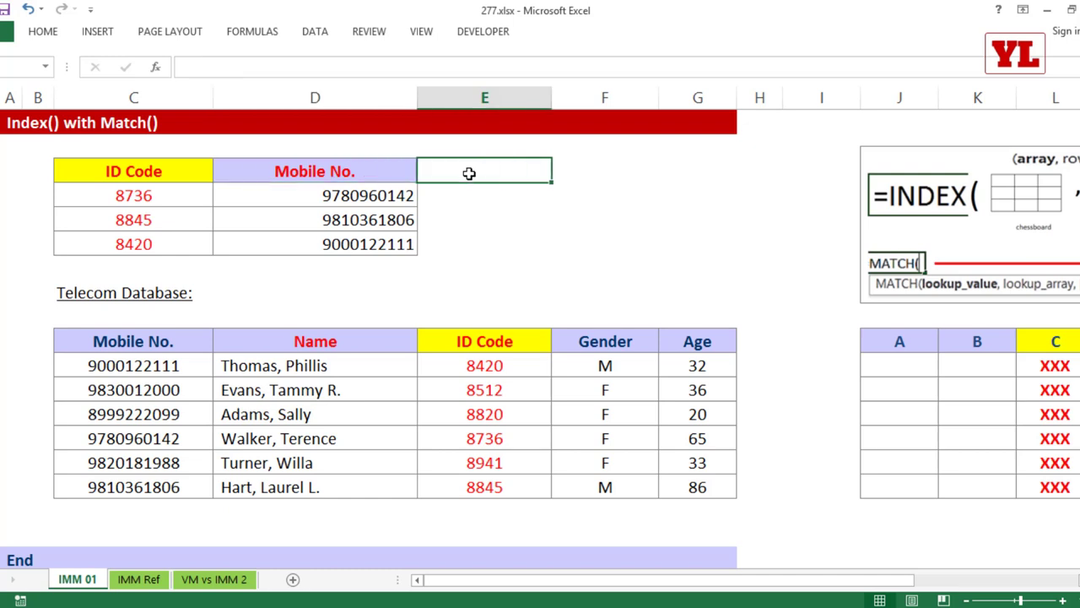
key(ctrl+r)
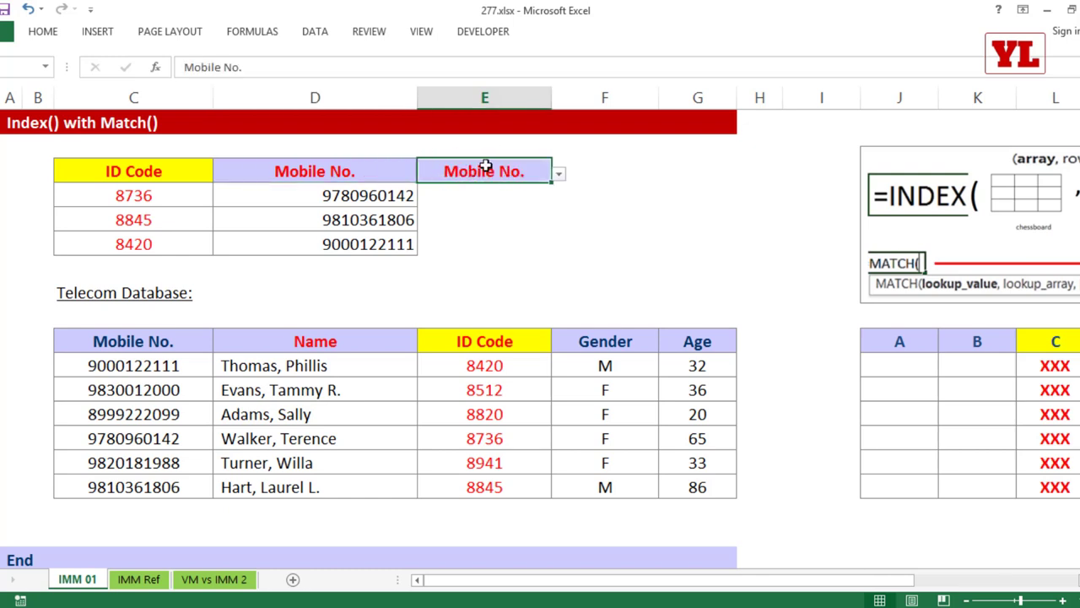
click(559, 173)
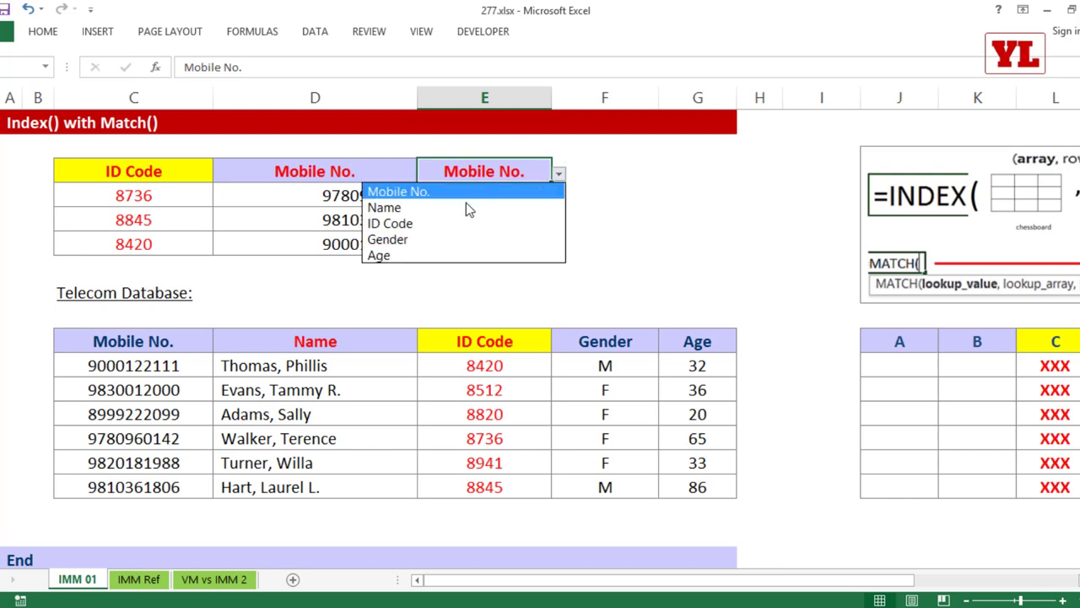
click(466, 205)
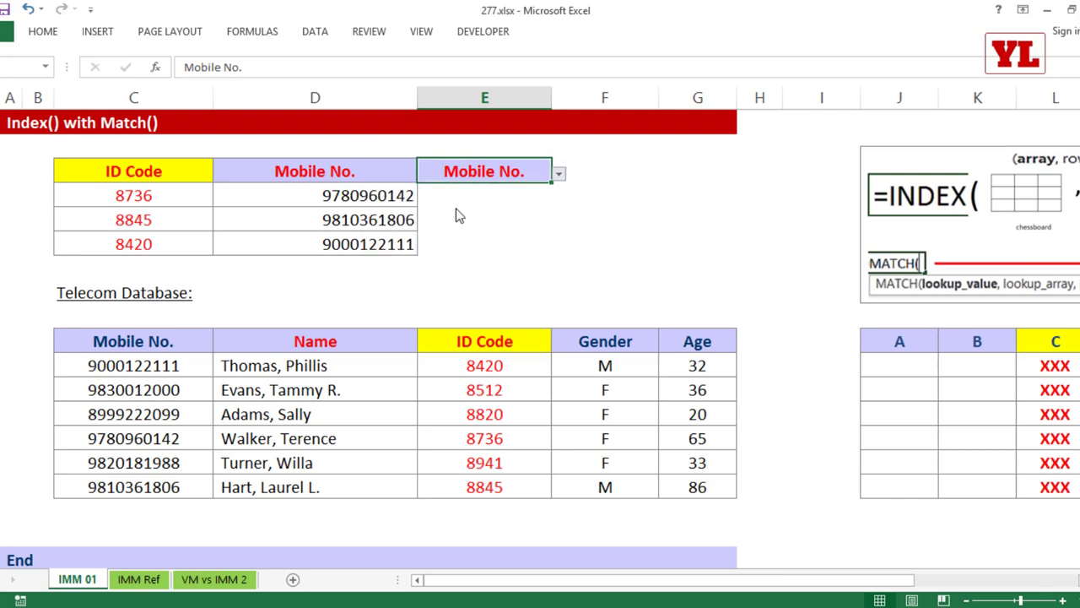
Try to copy the lookup formulas from D4:D6 across to E4:E6 and inspect the references in E4's formula.
click(372, 189)
drag(417, 207, 553, 253)
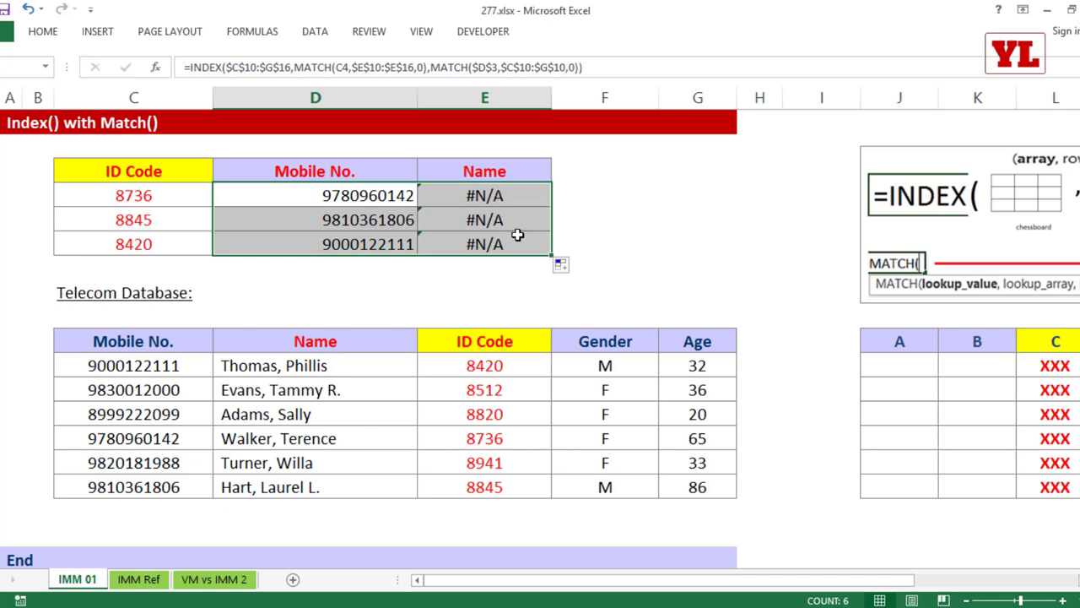
double_click(481, 194)
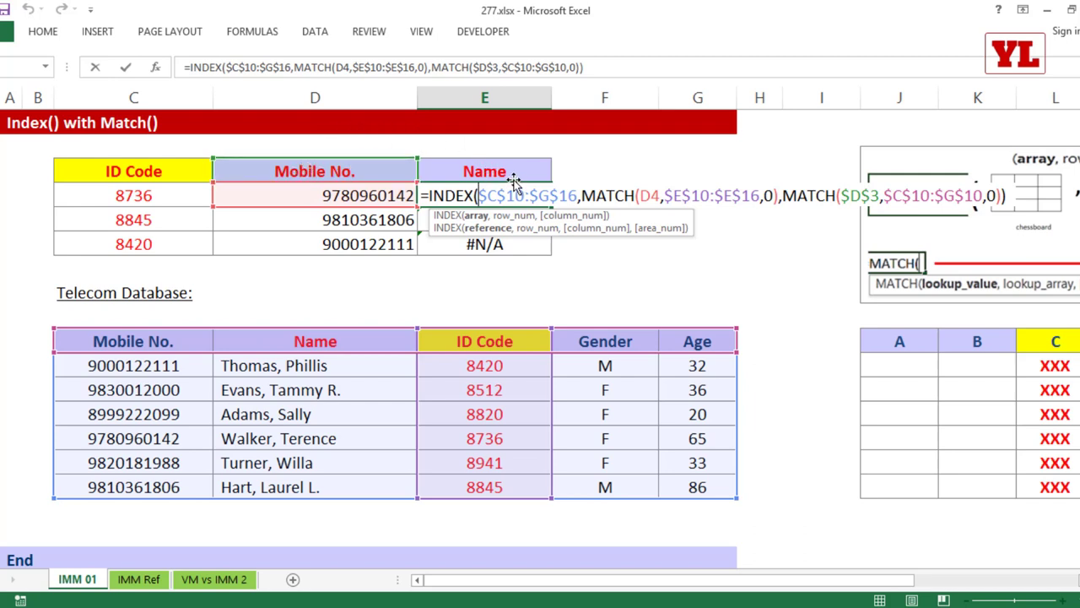
key(Escape)
key(ctrl+c)
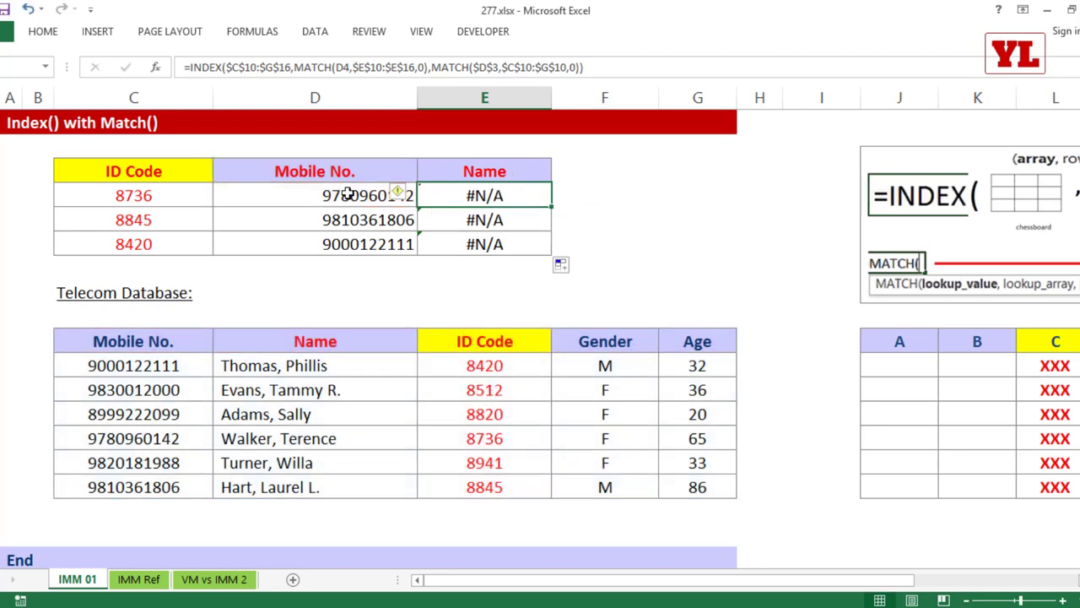
Lock only the column of the first MATCH's lookup value in D4's formula, making it $C4.
click(329, 198)
key(ctrl+v)
double_click(349, 195)
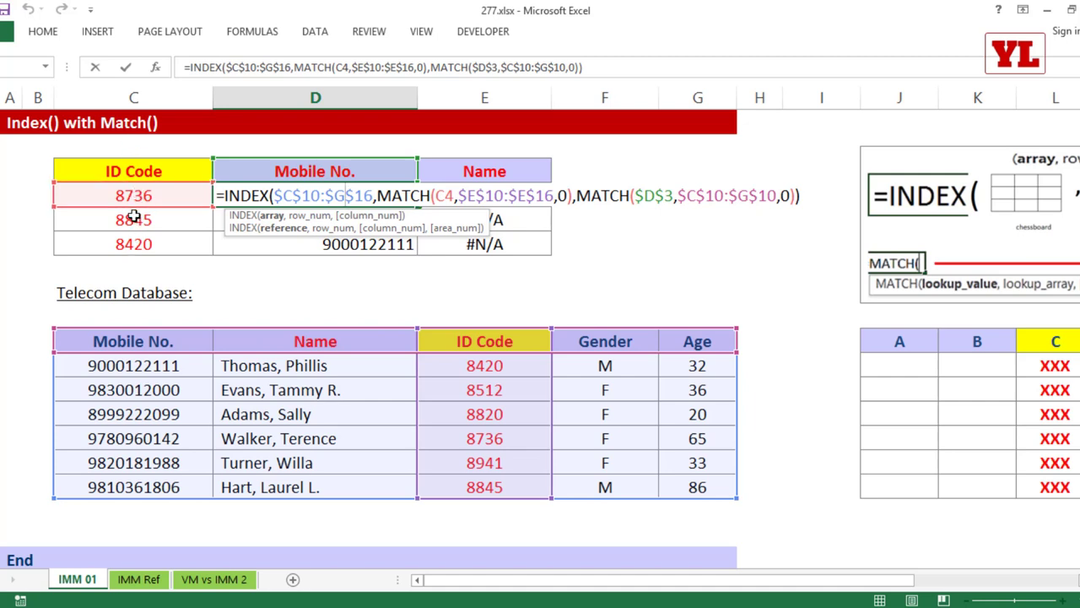
click(438, 196)
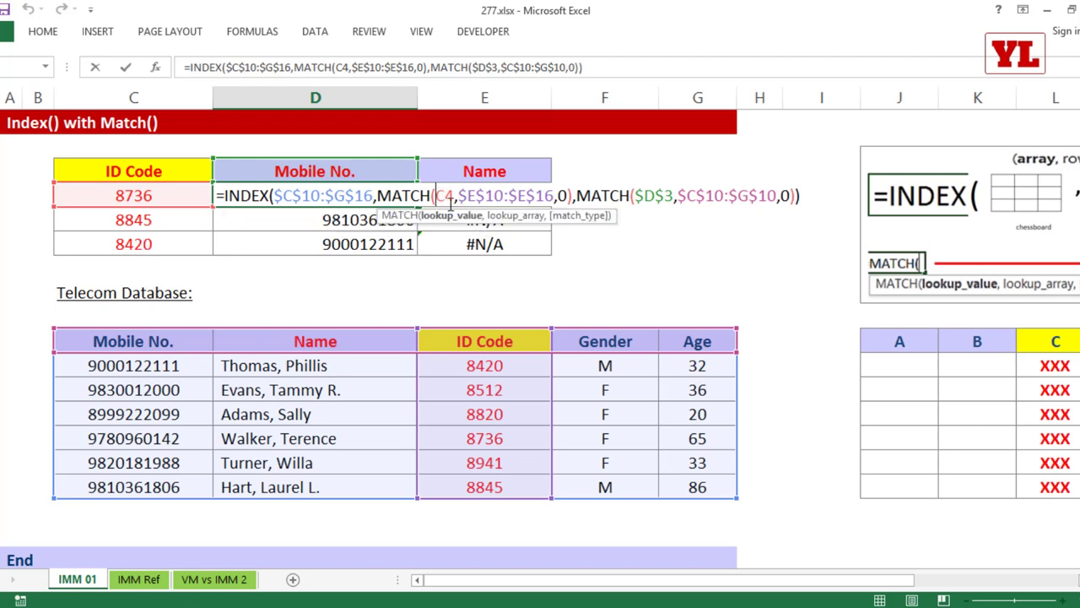
key(F4)
key(F4)
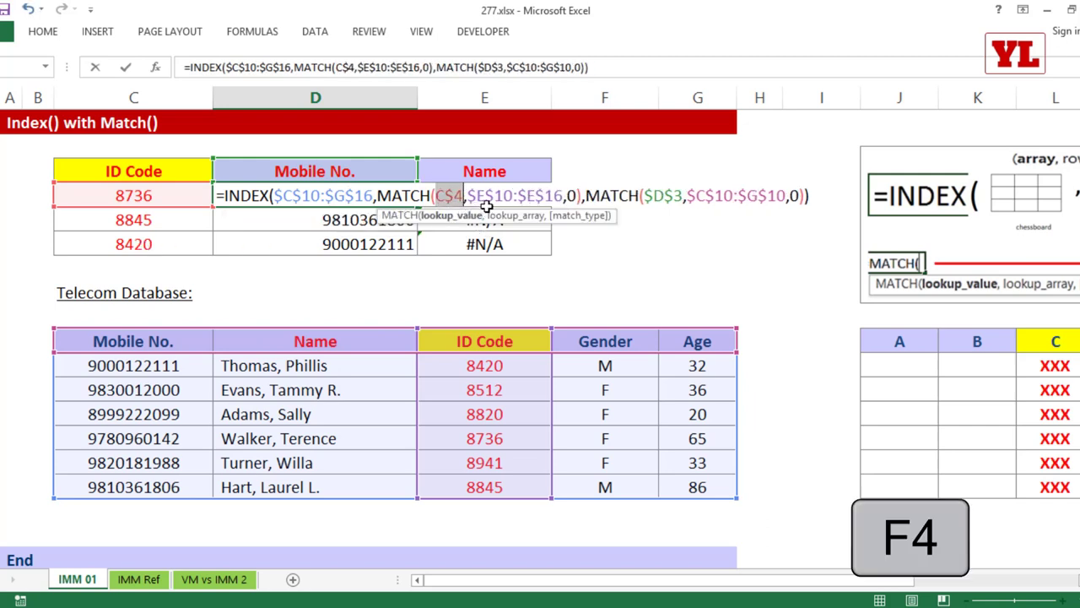
key(F4)
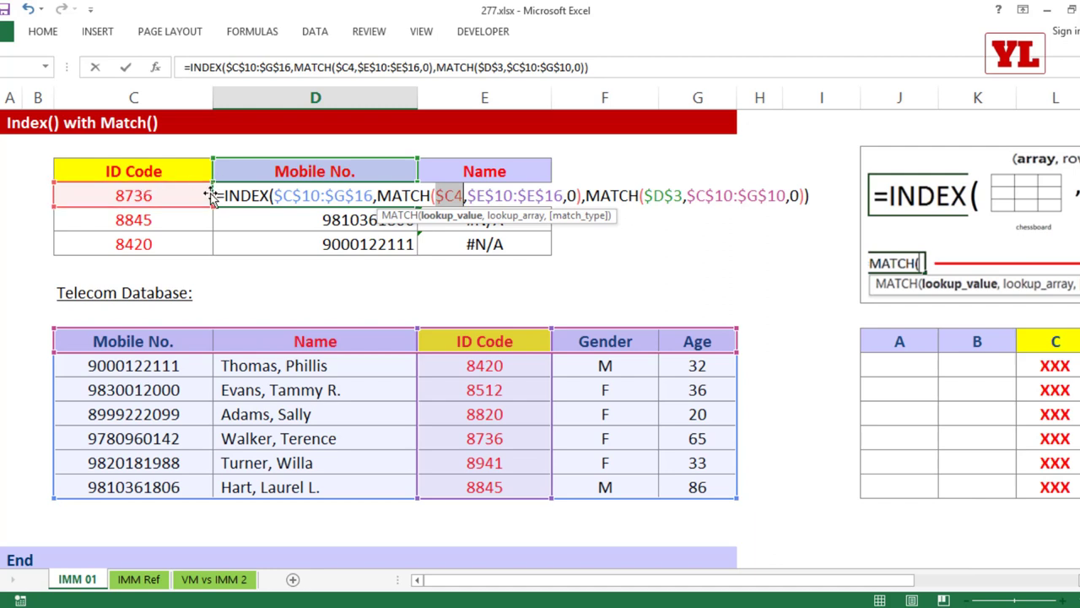
Lock only the row of the second MATCH's lookup value in D4's formula as D$3, and commit the formula.
click(645, 196)
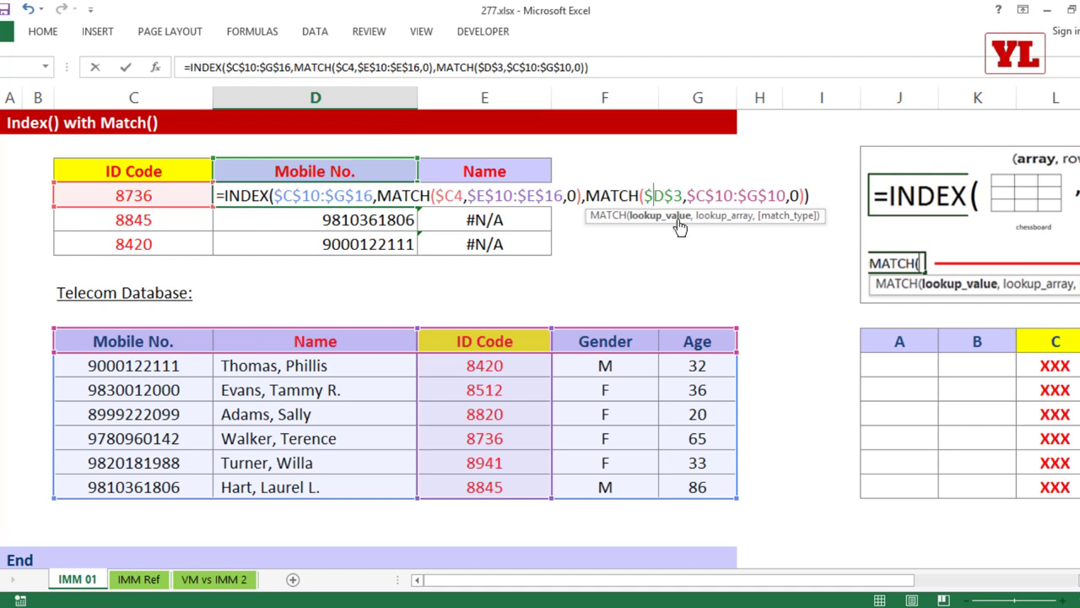
key(F4)
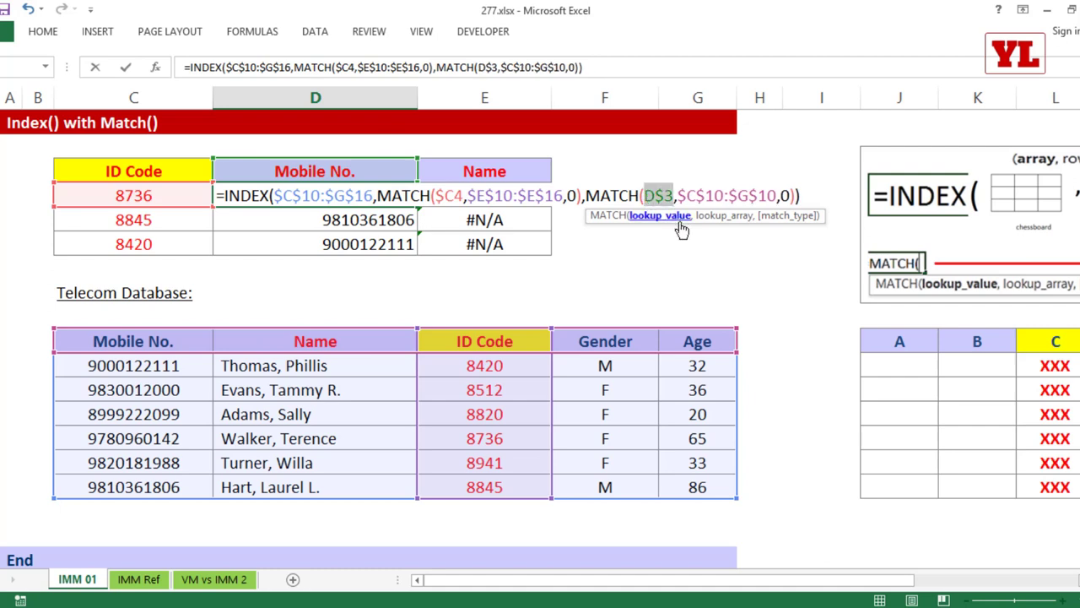
click(680, 224)
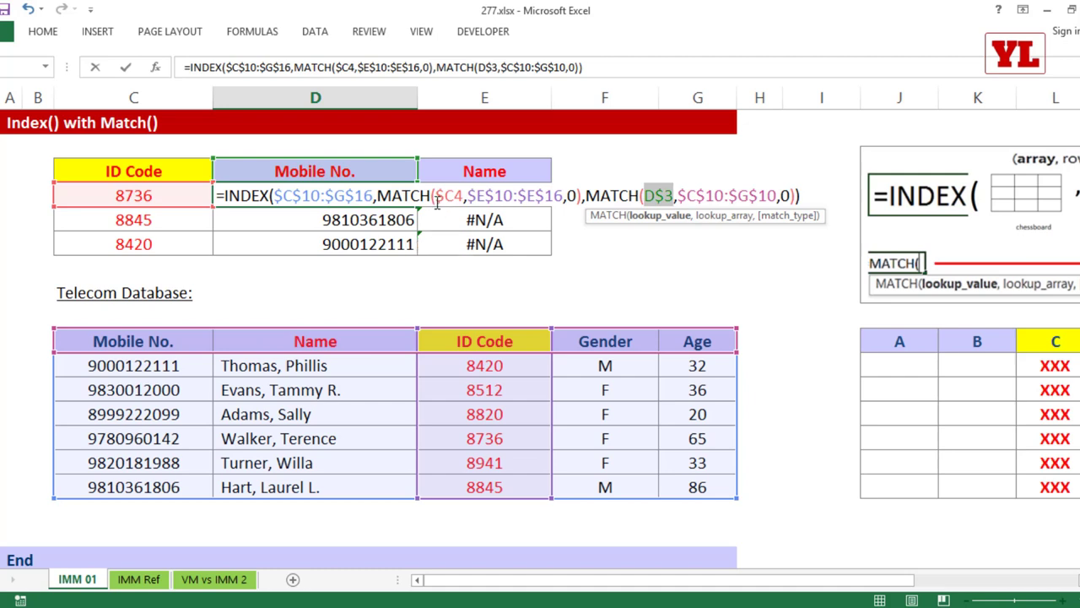
drag(434, 195, 465, 196)
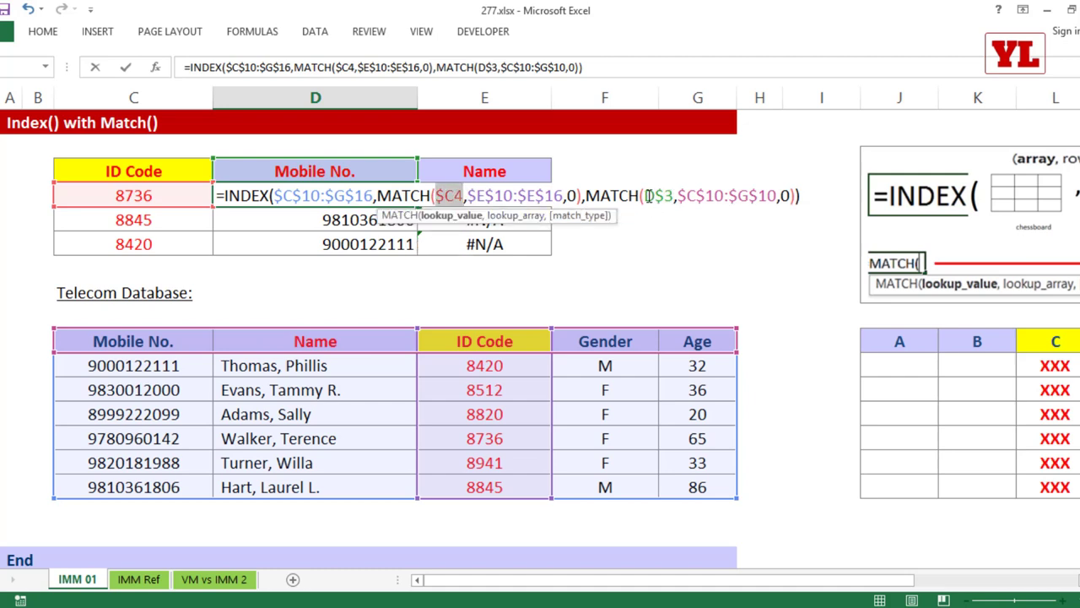
drag(644, 195, 673, 195)
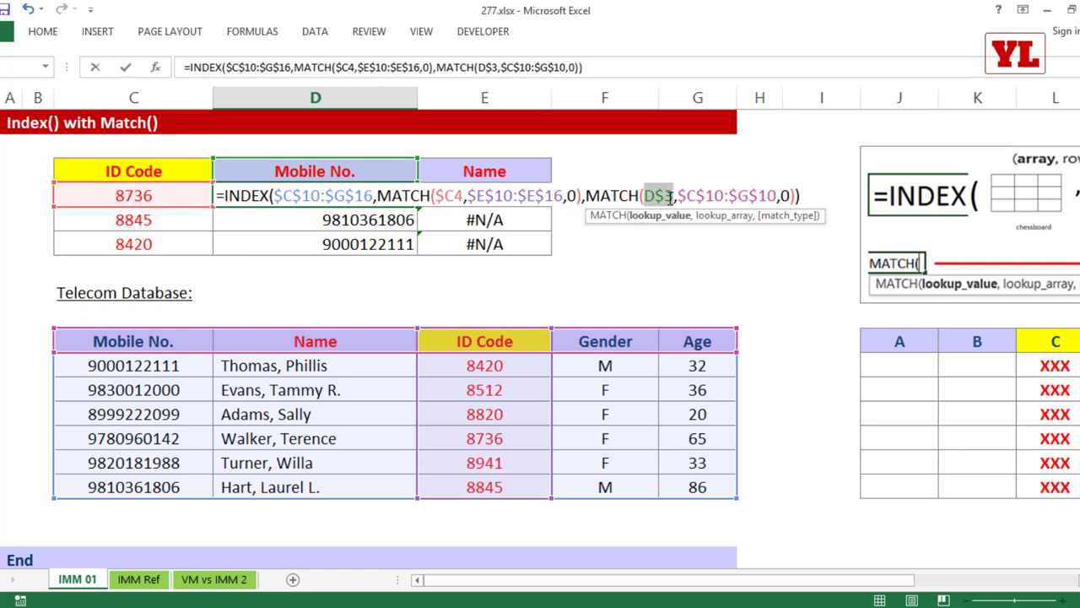
key(Return)
Fill the corrected D4 formula down and across the whole range D4:E6.
click(393, 195)
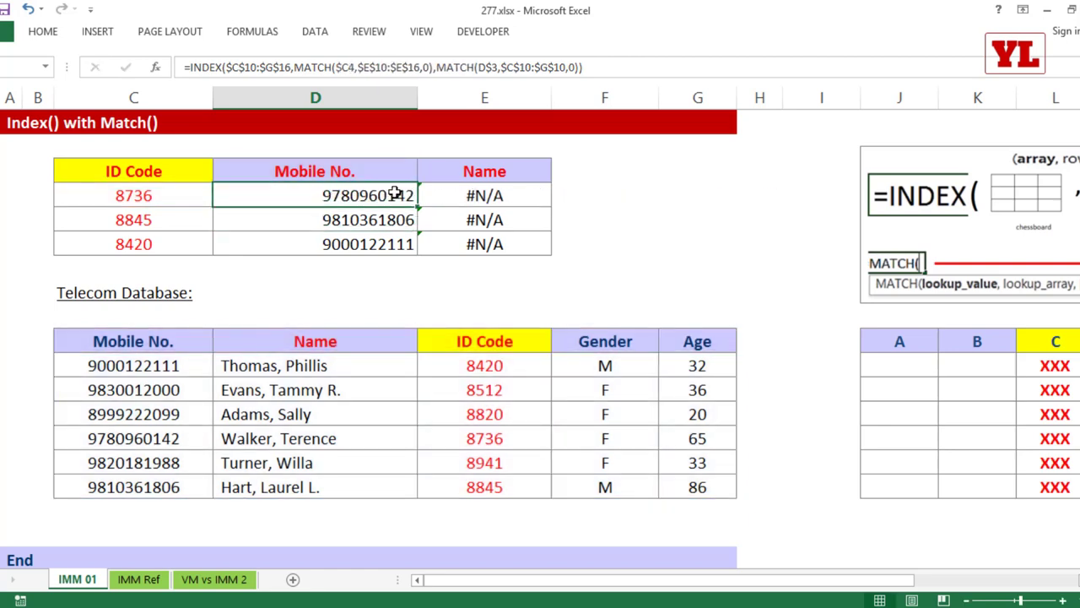
drag(393, 195, 506, 245)
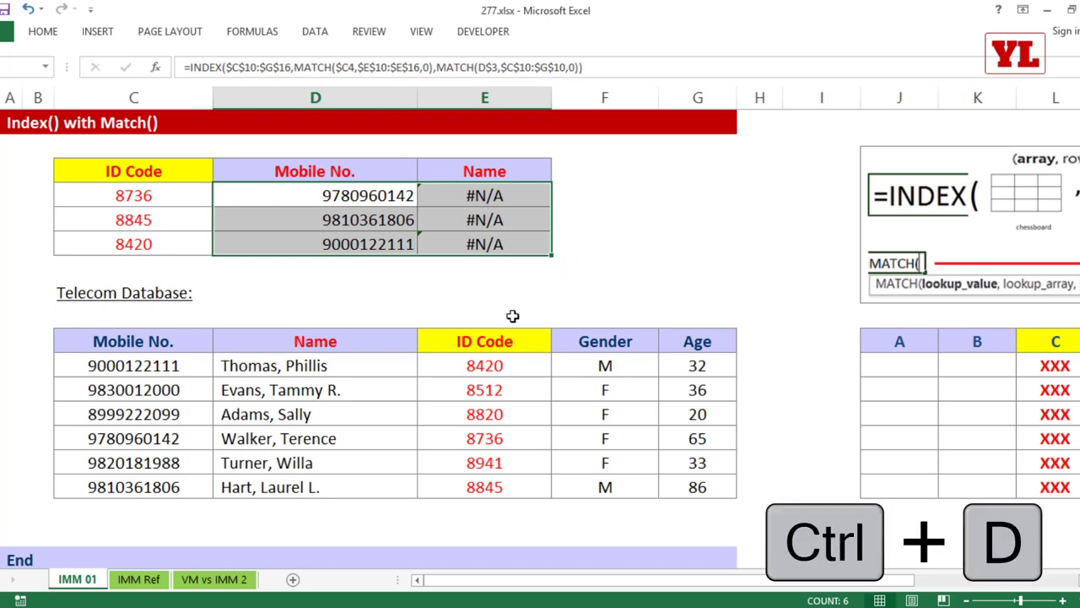
key(ctrl+r)
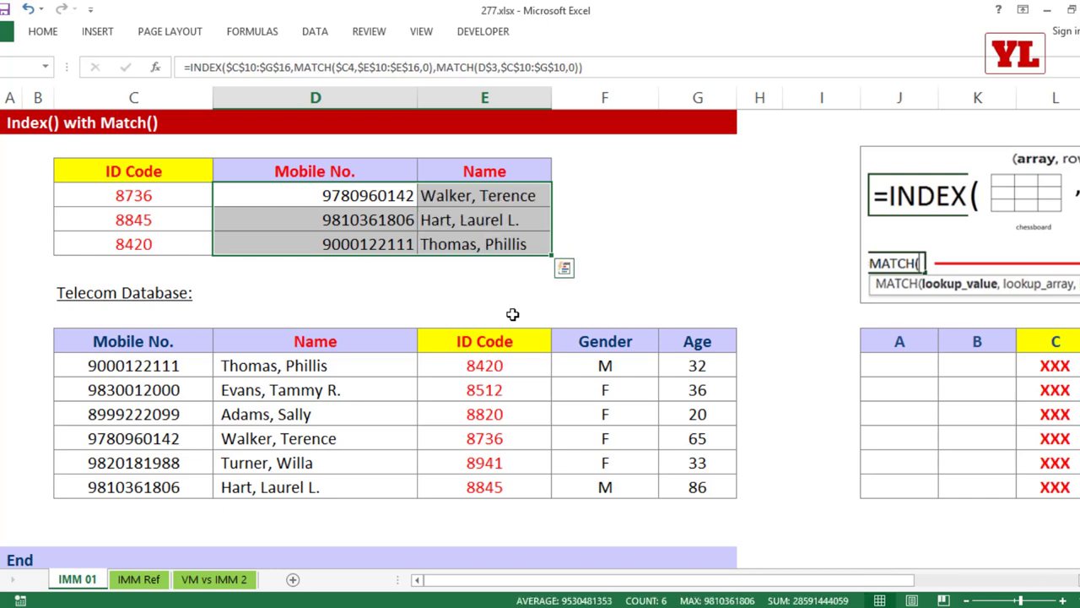